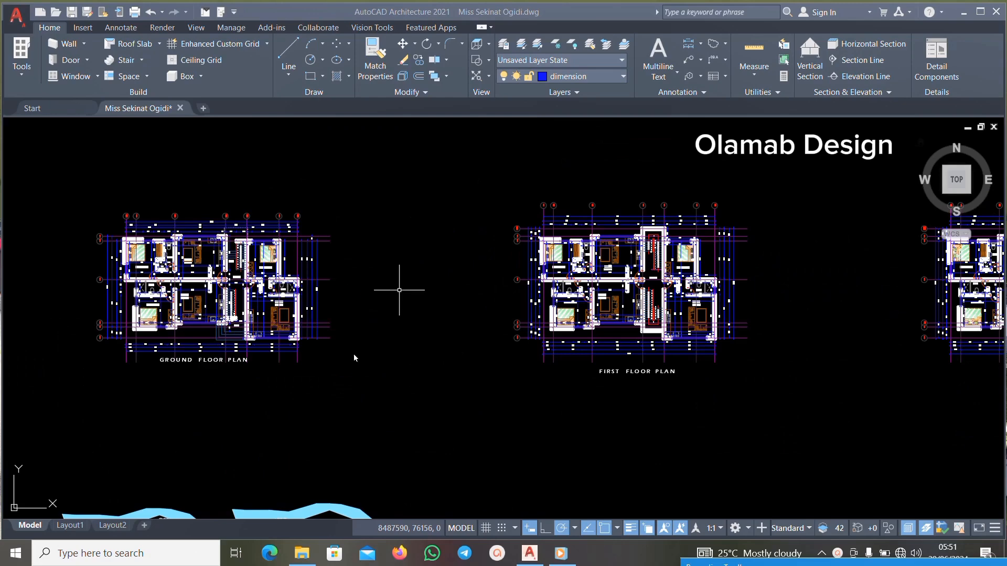
Look over the whole drawing, from the ground, first and second floor plans to the roof plan.
{"action": "scroll", "coordinate": [379, 312], "scroll_direction": "down", "scroll_amount": 5}
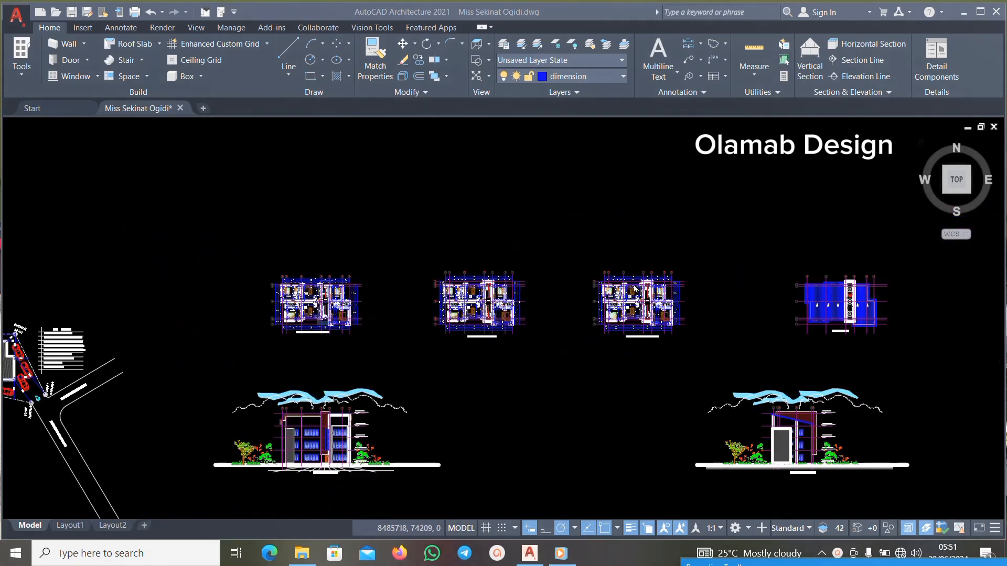
{"action": "scroll", "coordinate": [637, 284], "scroll_direction": "up", "scroll_amount": 5}
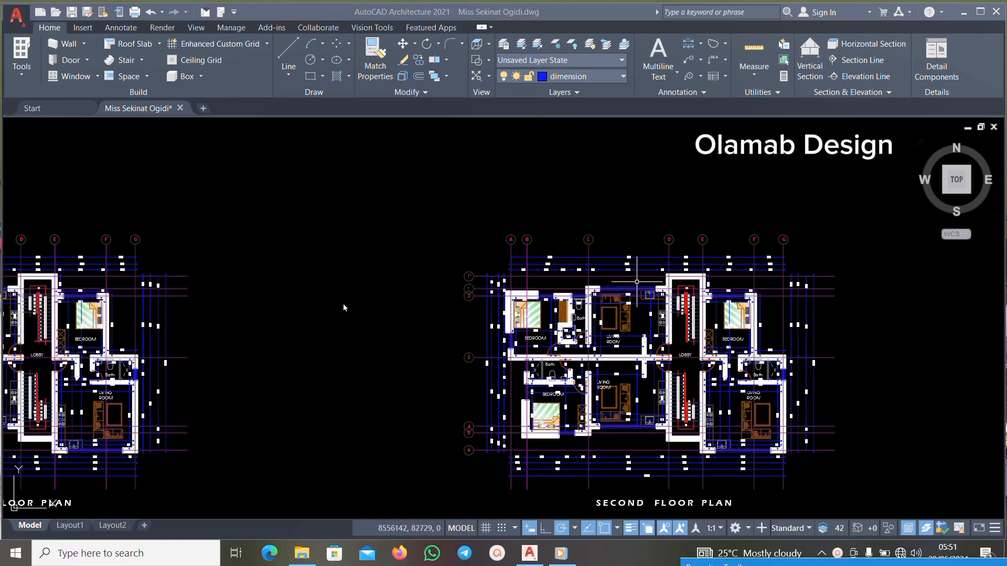
{"action": "scroll", "coordinate": [376, 286], "scroll_direction": "down", "scroll_amount": 4}
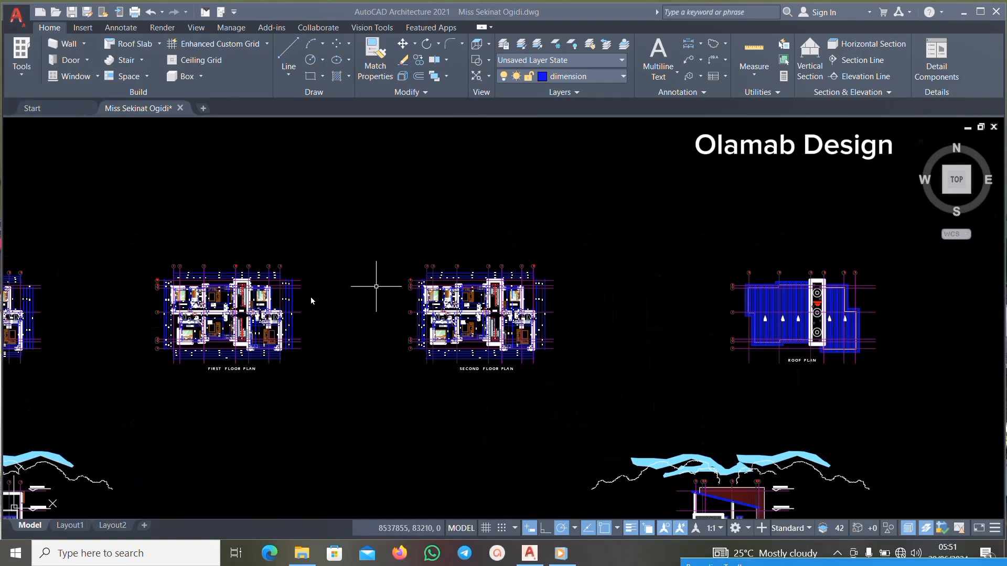
{"action": "scroll", "coordinate": [359, 264], "scroll_direction": "down", "scroll_amount": 4}
{"action": "scroll", "coordinate": [192, 272], "scroll_direction": "up", "scroll_amount": 5}
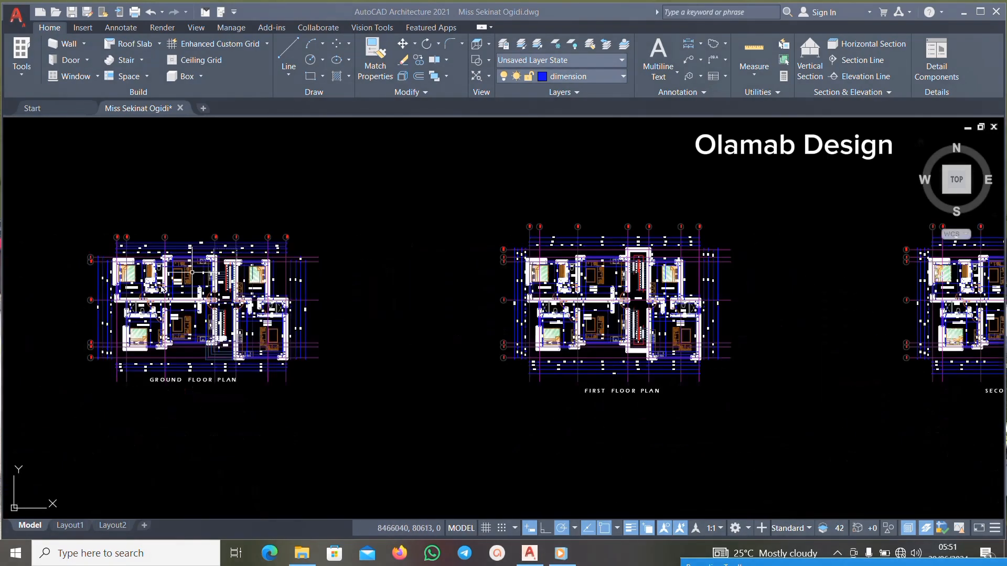
Examine the ground floor plan closely, including its room layout, dimension lines, grid bubbles and title.
{"action": "scroll", "coordinate": [97, 279], "scroll_direction": "up", "scroll_amount": 6}
{"action": "scroll", "coordinate": [155, 265], "scroll_direction": "down", "scroll_amount": 5}
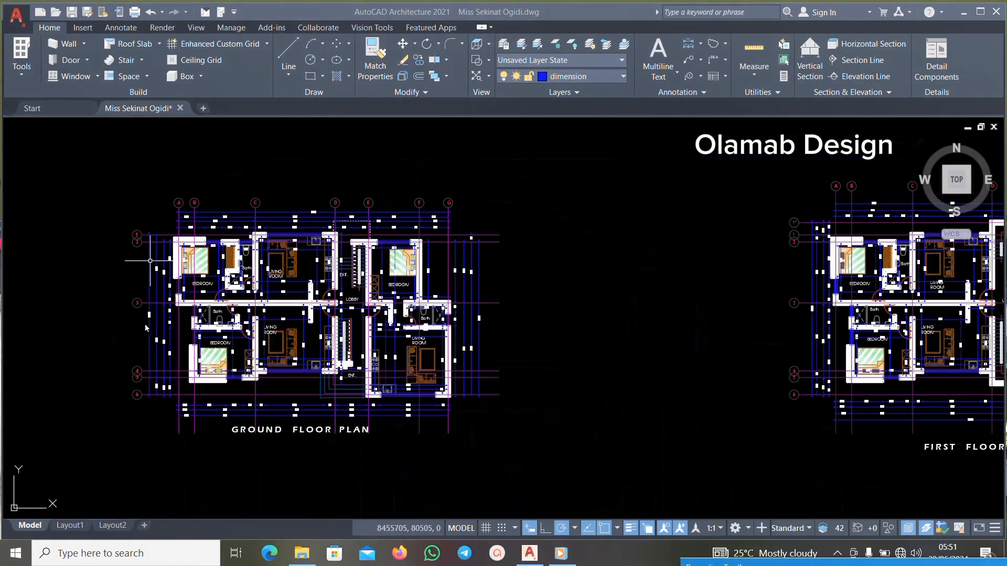
{"action": "scroll", "coordinate": [144, 341], "scroll_direction": "up", "scroll_amount": 3}
{"action": "scroll", "coordinate": [144, 338], "scroll_direction": "up", "scroll_amount": 1}
{"action": "scroll", "coordinate": [146, 332], "scroll_direction": "down", "scroll_amount": 3}
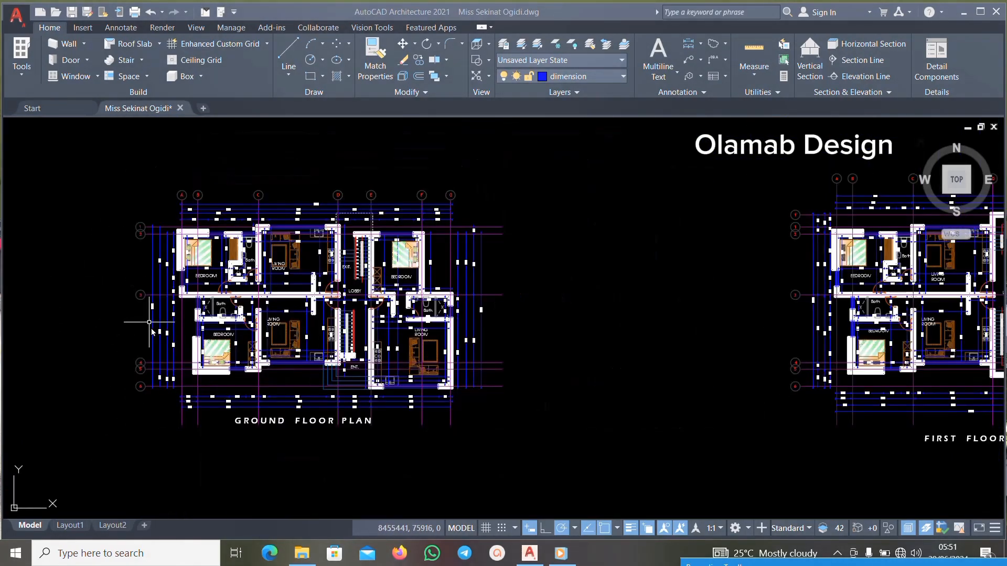
{"action": "scroll", "coordinate": [113, 338], "scroll_direction": "up", "scroll_amount": 4}
{"action": "scroll", "coordinate": [135, 340], "scroll_direction": "down", "scroll_amount": 4}
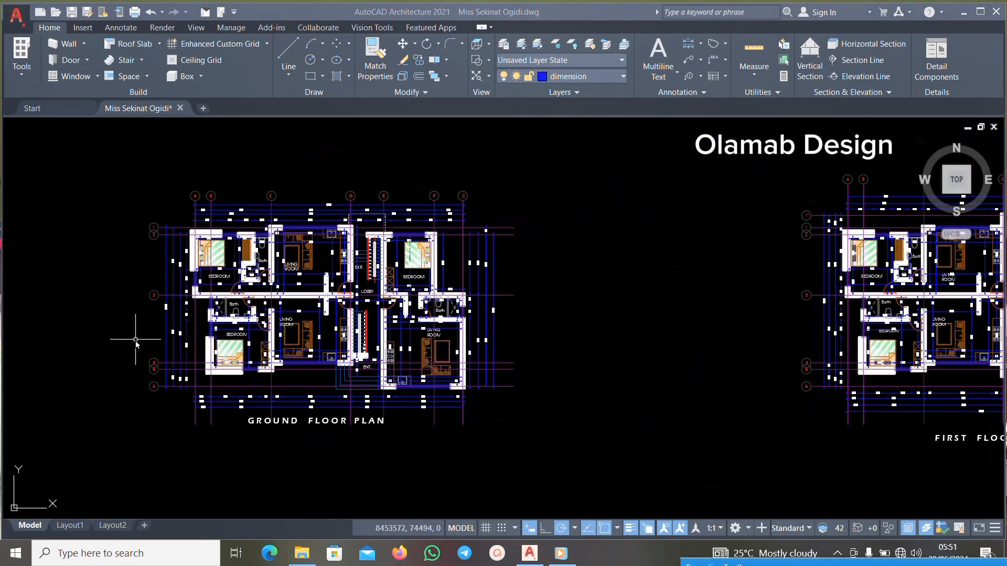
{"action": "scroll", "coordinate": [128, 345], "scroll_direction": "up", "scroll_amount": 2}
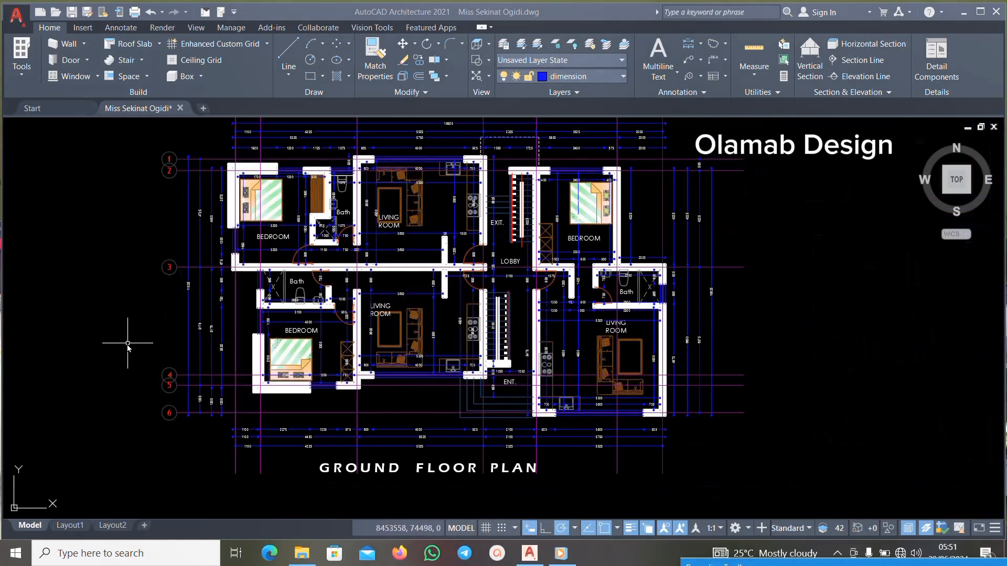
{"action": "scroll", "coordinate": [128, 337], "scroll_direction": "down", "scroll_amount": 2}
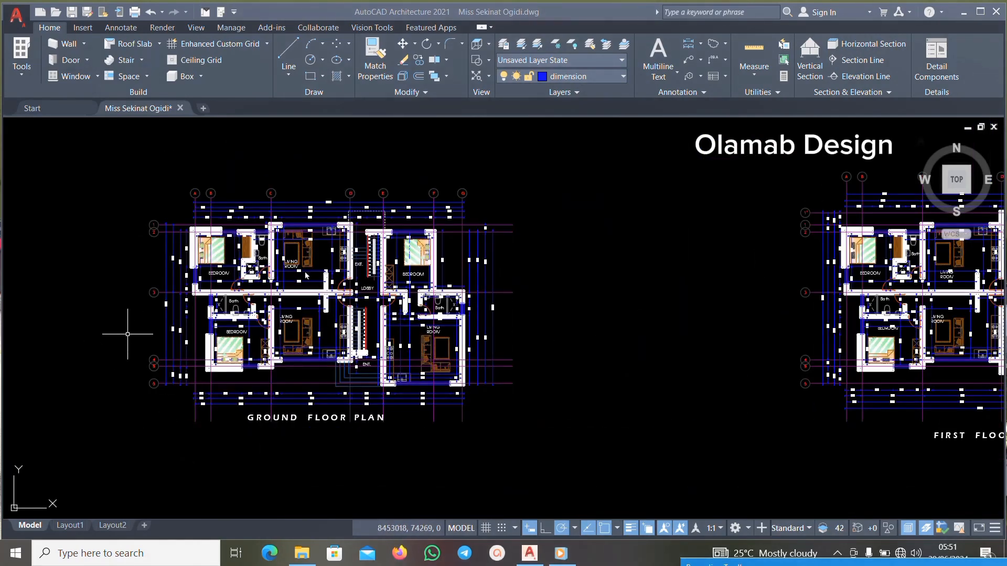
{"action": "scroll", "coordinate": [153, 411], "scroll_direction": "up", "scroll_amount": 3}
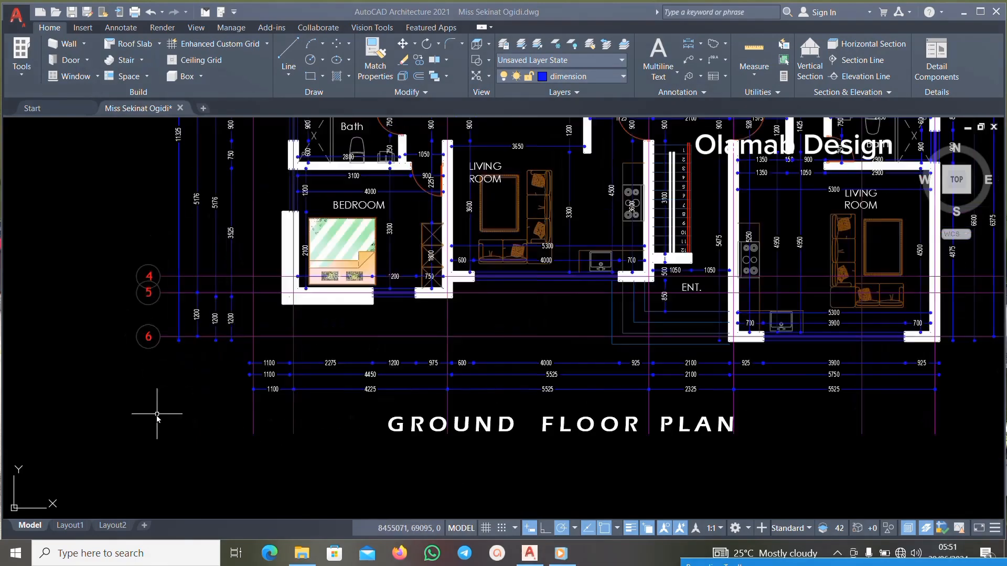
{"action": "scroll", "coordinate": [156, 413], "scroll_direction": "down", "scroll_amount": 2}
{"action": "scroll", "coordinate": [170, 428], "scroll_direction": "down", "scroll_amount": 3}
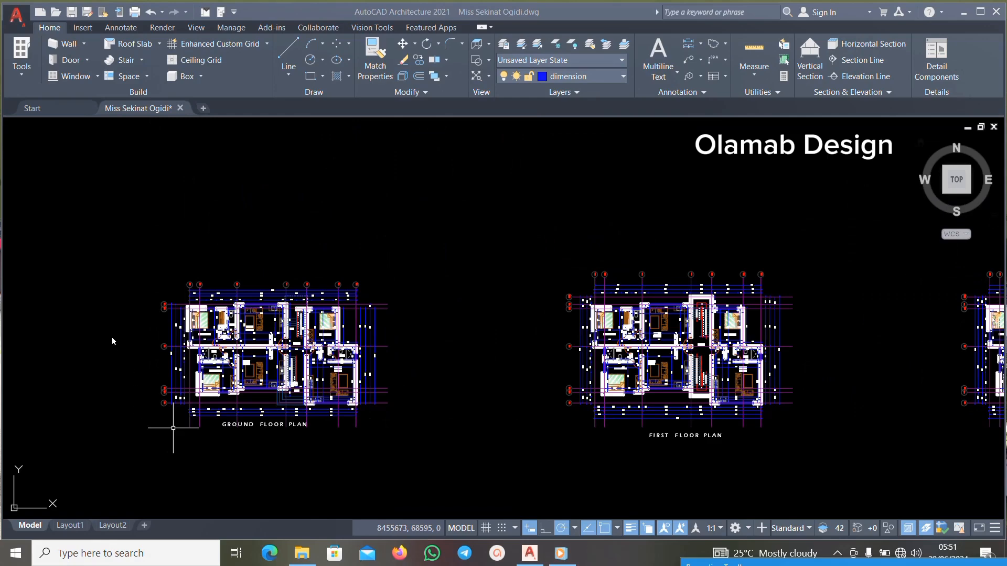
{"action": "scroll", "coordinate": [111, 336], "scroll_direction": "up", "scroll_amount": 4}
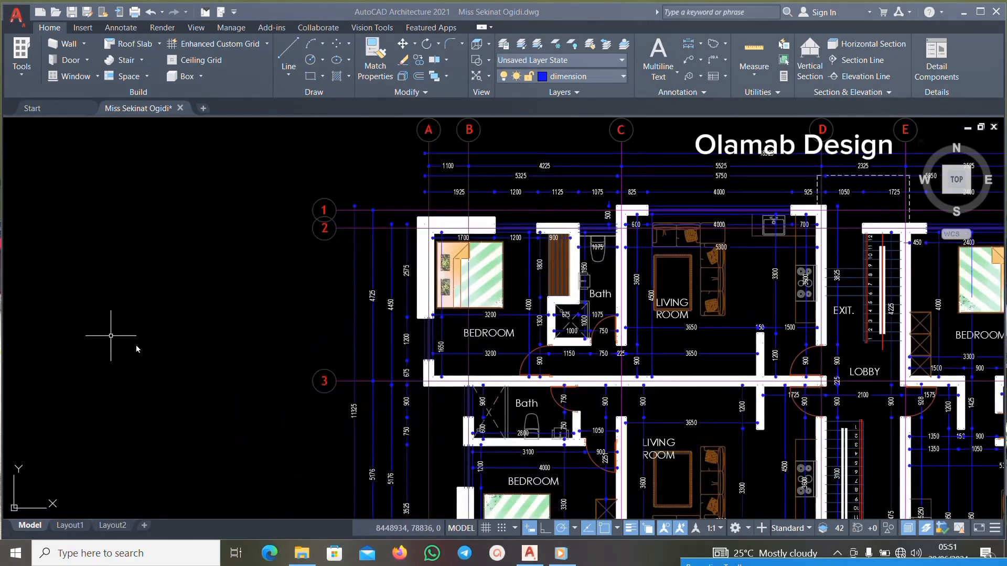
{"action": "scroll", "coordinate": [137, 344], "scroll_direction": "down", "scroll_amount": 2}
{"action": "scroll", "coordinate": [302, 182], "scroll_direction": "up", "scroll_amount": 3}
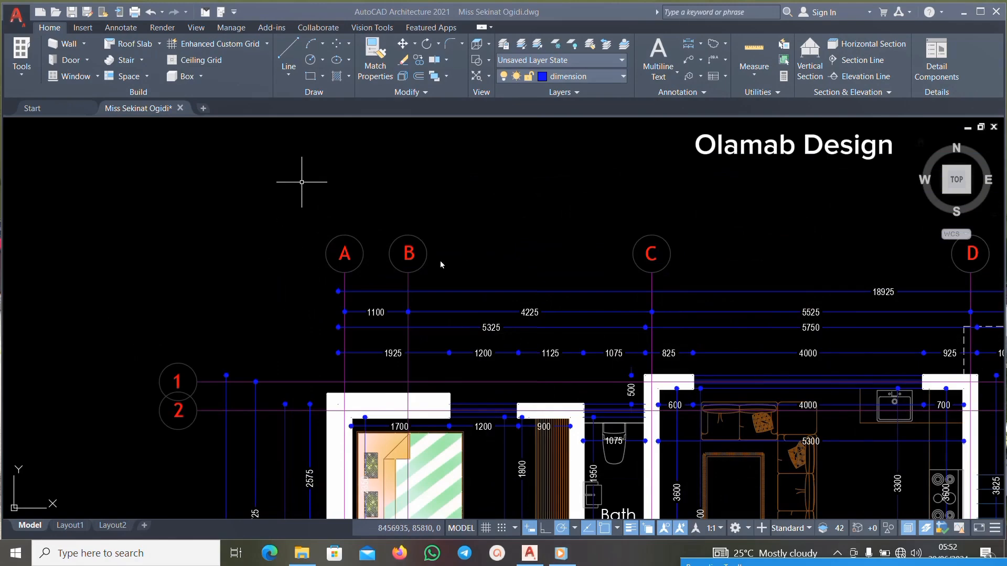
{"action": "scroll", "coordinate": [439, 260], "scroll_direction": "down", "scroll_amount": 3}
{"action": "scroll", "coordinate": [511, 264], "scroll_direction": "up", "scroll_amount": 3}
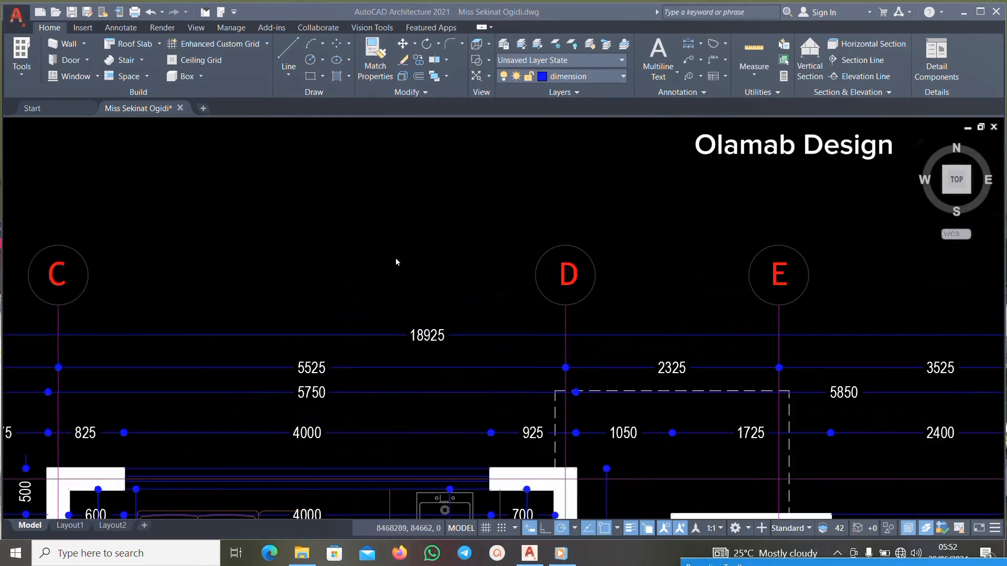
{"action": "scroll", "coordinate": [395, 259], "scroll_direction": "down", "scroll_amount": 3}
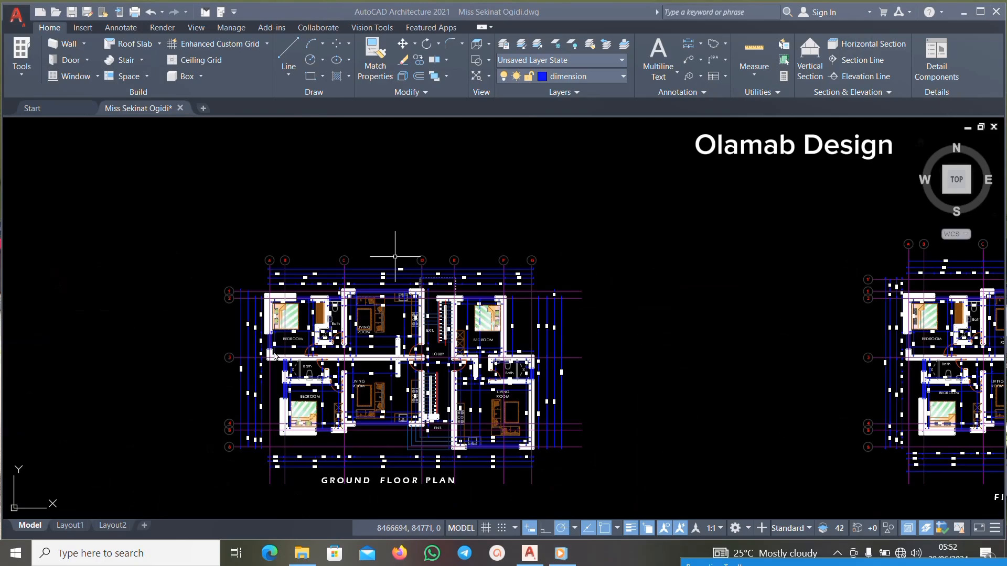
{"action": "scroll", "coordinate": [415, 503], "scroll_direction": "up", "scroll_amount": 3}
{"action": "scroll", "coordinate": [316, 445], "scroll_direction": "down", "scroll_amount": 5}
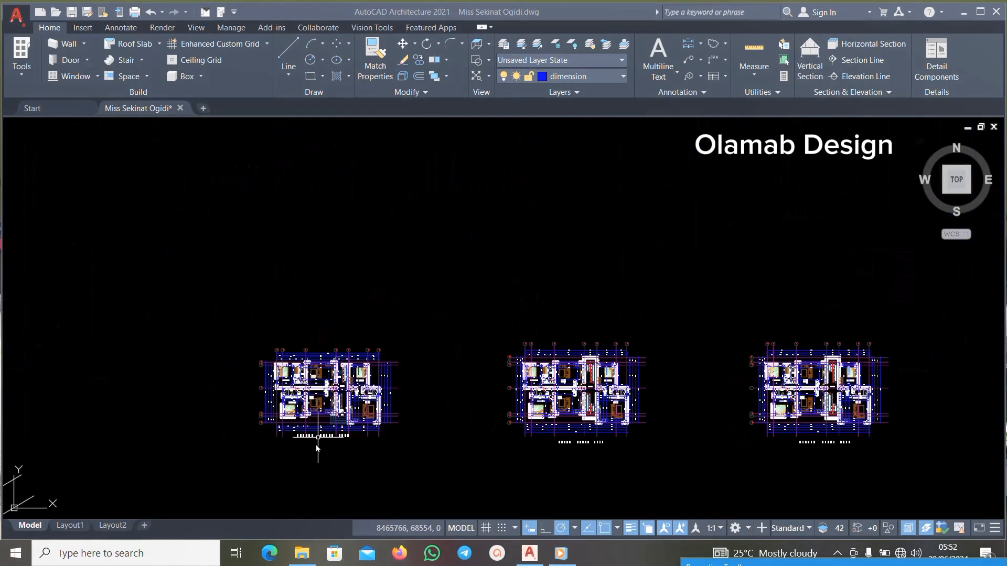
Review the first floor, second floor and roof plans in turn, together with the elevations below them.
{"action": "scroll", "coordinate": [600, 464], "scroll_direction": "up", "scroll_amount": 5}
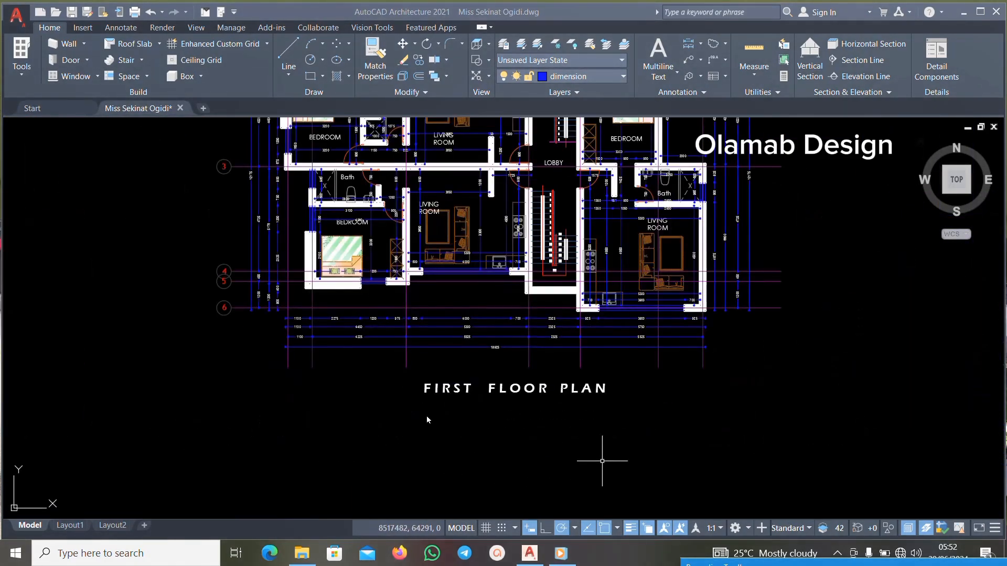
{"action": "scroll", "coordinate": [602, 461], "scroll_direction": "down", "scroll_amount": 6}
{"action": "scroll", "coordinate": [523, 411], "scroll_direction": "up", "scroll_amount": 7}
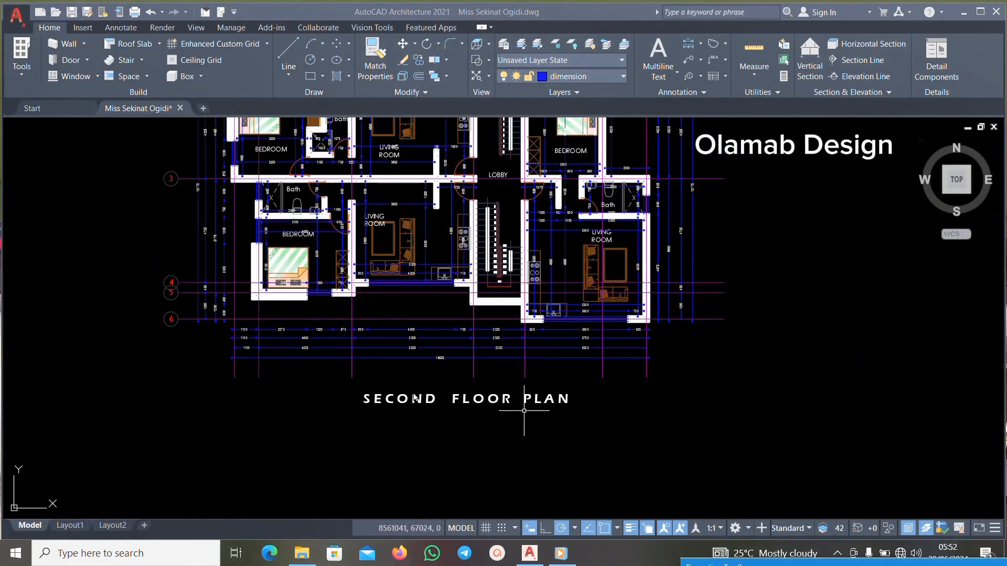
{"action": "scroll", "coordinate": [524, 410], "scroll_direction": "down", "scroll_amount": 6}
{"action": "scroll", "coordinate": [624, 383], "scroll_direction": "up", "scroll_amount": 7}
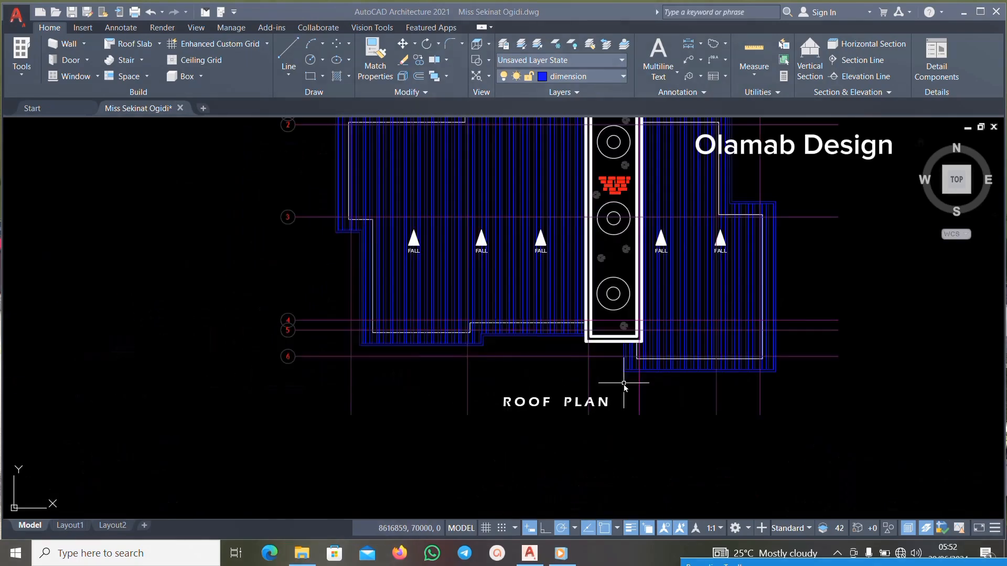
{"action": "scroll", "coordinate": [624, 383], "scroll_direction": "down", "scroll_amount": 6}
{"action": "scroll", "coordinate": [613, 418], "scroll_direction": "up", "scroll_amount": 7}
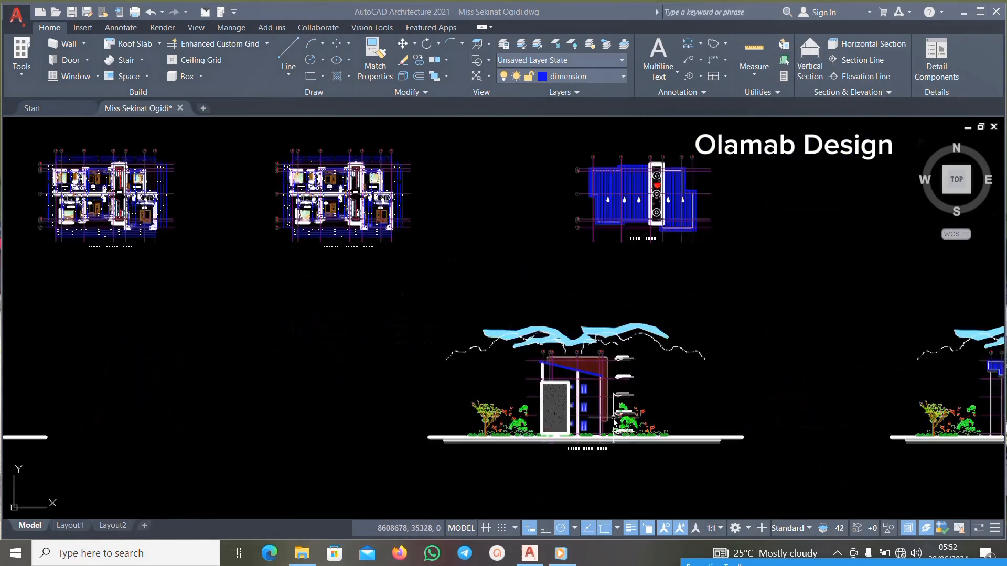
{"action": "scroll", "coordinate": [569, 393], "scroll_direction": "down", "scroll_amount": 5}
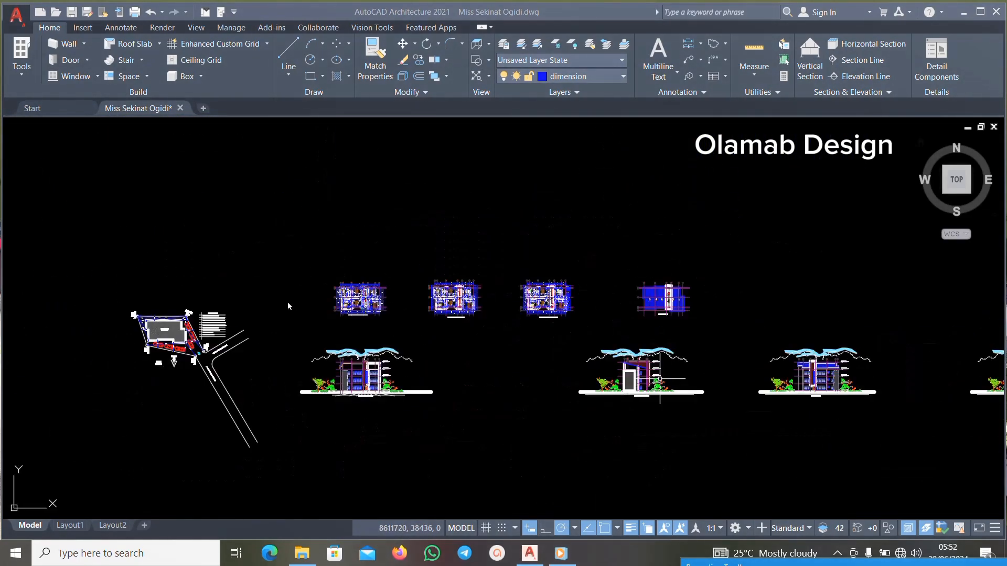
Examine the ground floor plan again, comparing its overall layout with the neighbouring first floor plan.
{"action": "scroll", "coordinate": [288, 304], "scroll_direction": "up", "scroll_amount": 7}
{"action": "scroll", "coordinate": [298, 299], "scroll_direction": "down", "scroll_amount": 4}
{"action": "scroll", "coordinate": [483, 267], "scroll_direction": "up", "scroll_amount": 4}
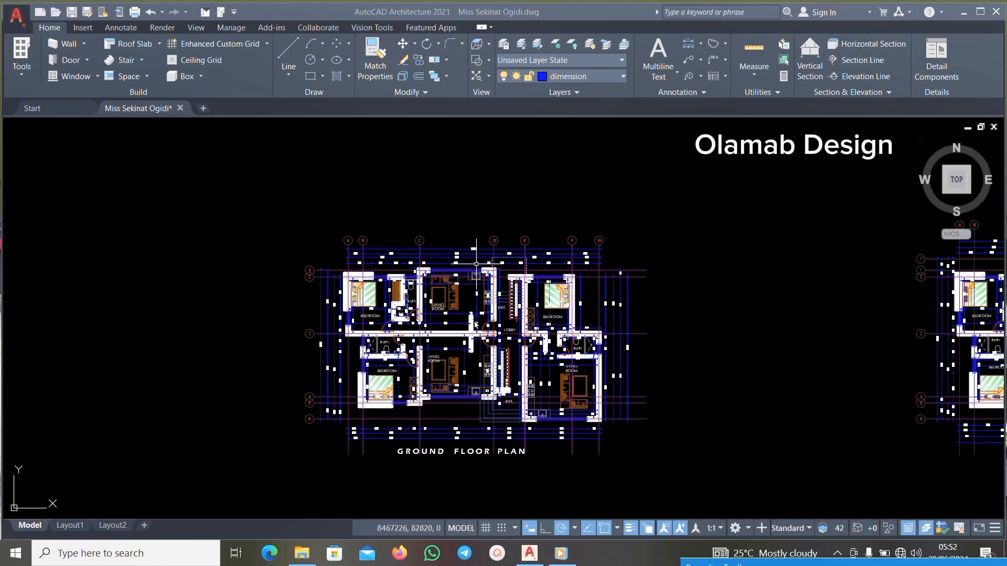
{"action": "scroll", "coordinate": [475, 324], "scroll_direction": "down", "scroll_amount": 4}
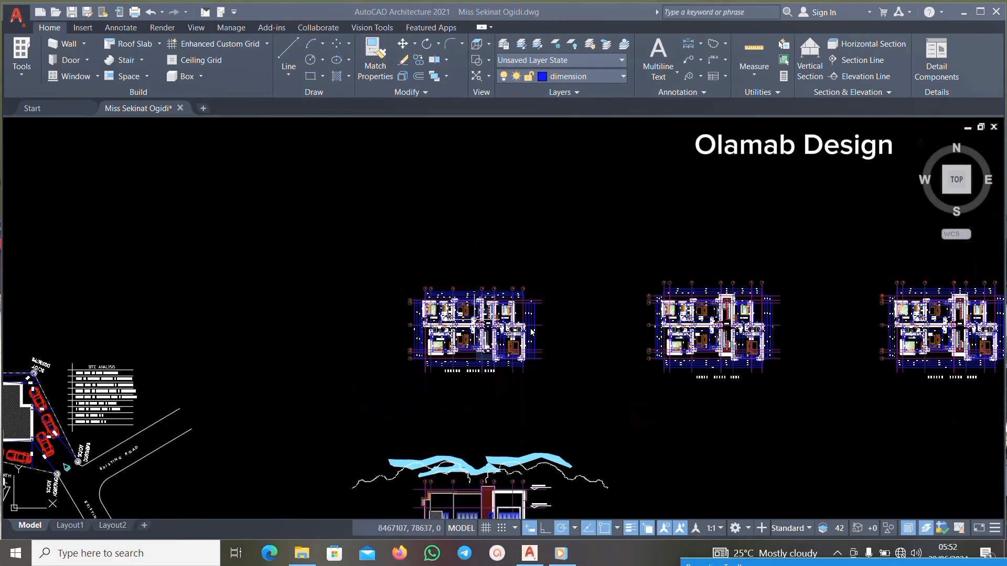
{"action": "scroll", "coordinate": [531, 331], "scroll_direction": "up", "scroll_amount": 3}
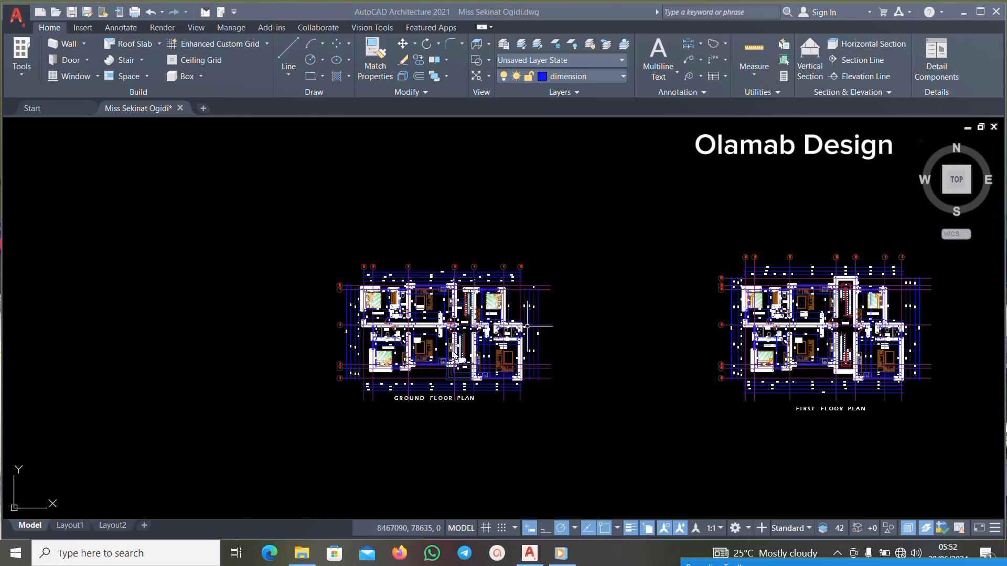
{"action": "scroll", "coordinate": [502, 352], "scroll_direction": "down", "scroll_amount": 4}
{"action": "scroll", "coordinate": [492, 339], "scroll_direction": "up", "scroll_amount": 4}
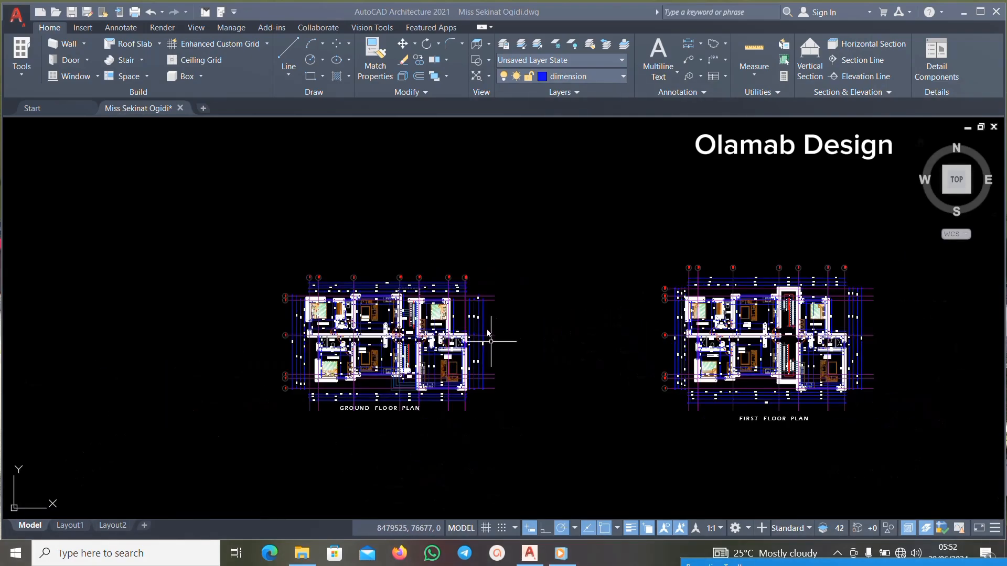
{"action": "scroll", "coordinate": [488, 336], "scroll_direction": "down", "scroll_amount": 4}
{"action": "scroll", "coordinate": [485, 333], "scroll_direction": "up", "scroll_amount": 5}
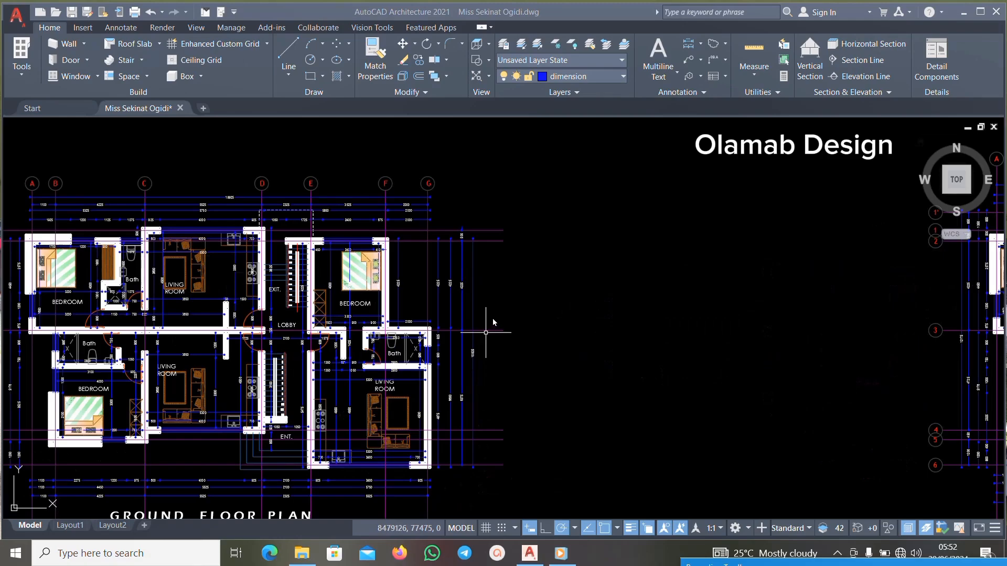
{"action": "scroll", "coordinate": [489, 327], "scroll_direction": "down", "scroll_amount": 3}
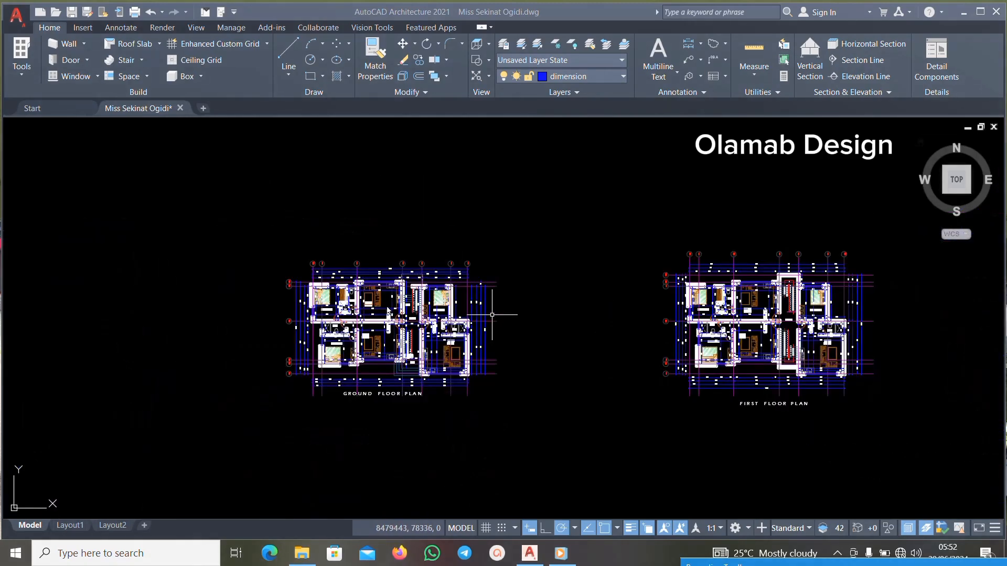
{"action": "scroll", "coordinate": [386, 310], "scroll_direction": "up", "scroll_amount": 5}
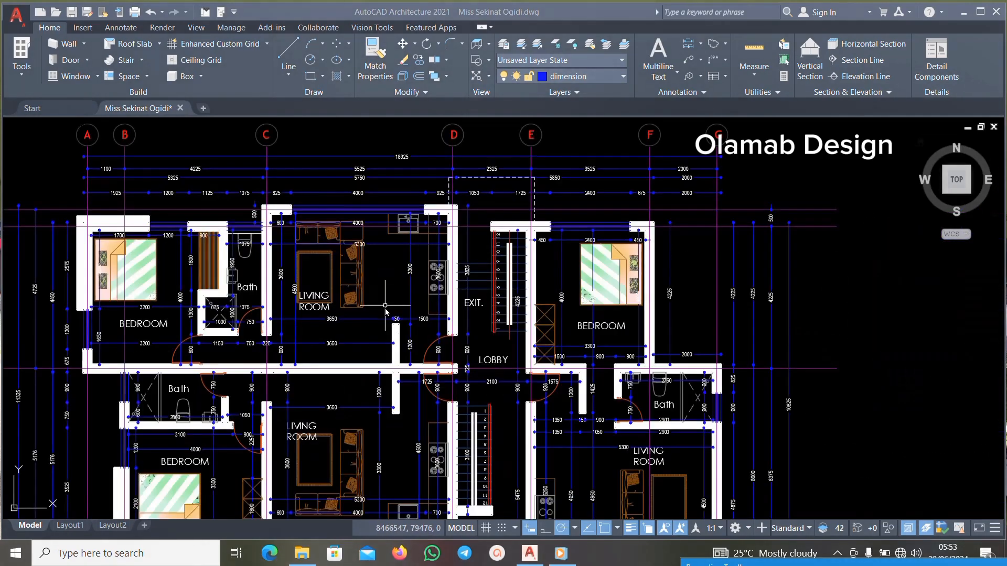
{"action": "scroll", "coordinate": [386, 310], "scroll_direction": "down", "scroll_amount": 6}
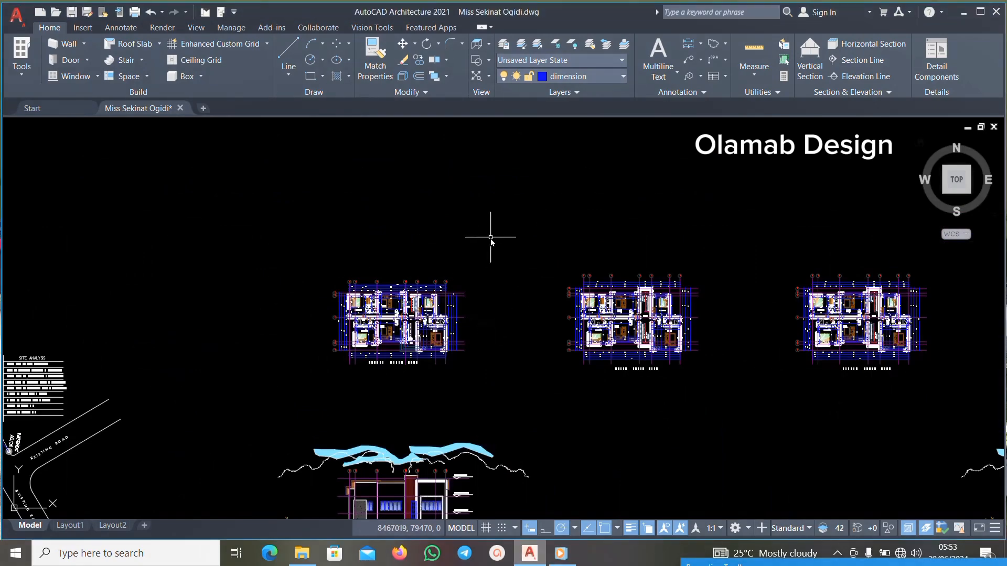
Copy the entire ground floor plan, including its dimensions, grid lines and title, vertically into the empty space above the original.
{"action": "mouse_move", "coordinate": [492, 243]}
{"action": "left_mouse_down"}
{"action": "mouse_move", "coordinate": [467, 386]}
{"action": "mouse_move", "coordinate": [240, 378]}
{"action": "mouse_move", "coordinate": [286, 236]}
{"action": "left_mouse_up"}
{"action": "scroll", "coordinate": [306, 280], "scroll_direction": "up", "scroll_amount": 4}
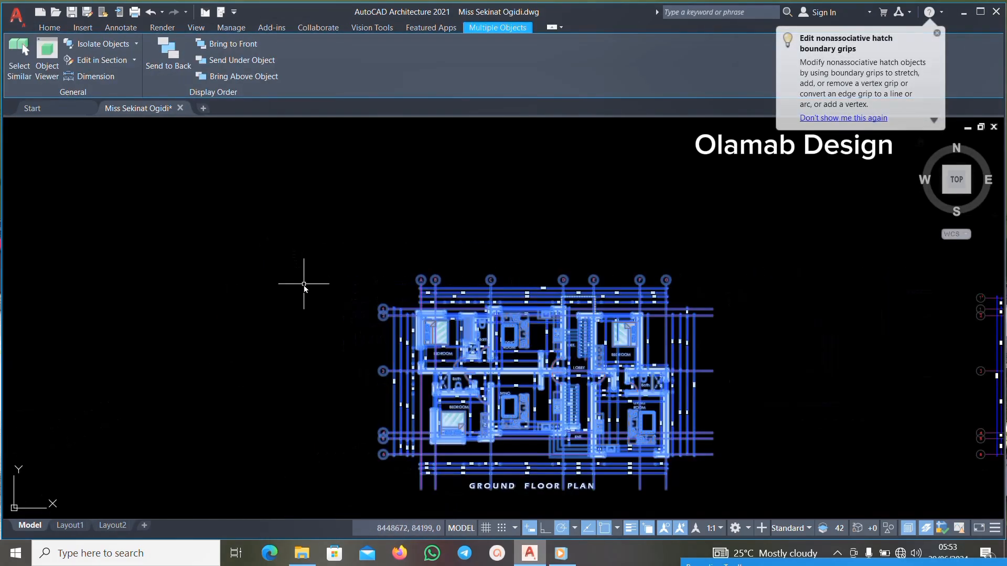
{"action": "scroll", "coordinate": [339, 273], "scroll_direction": "down", "scroll_amount": 3}
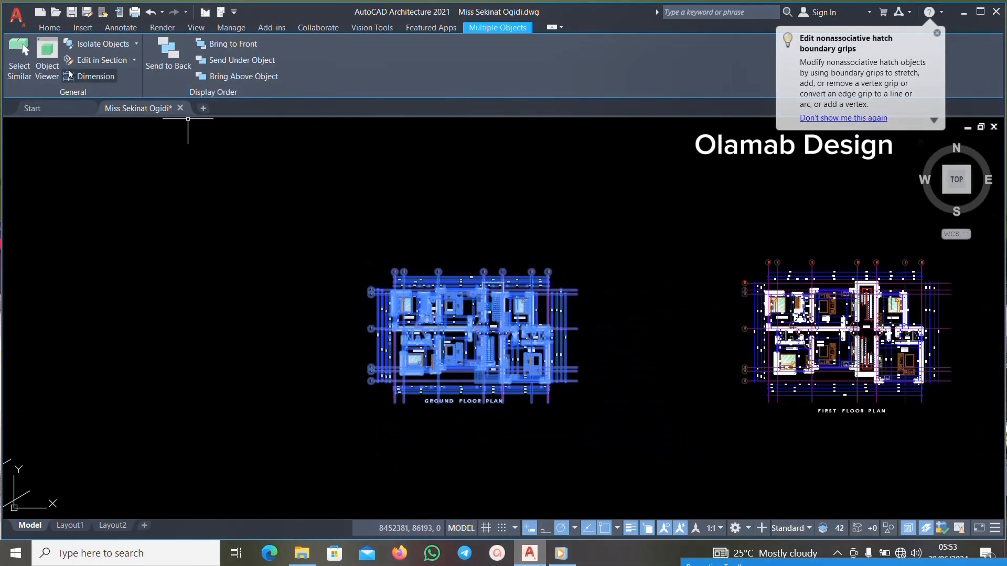
{"action": "left_click", "coordinate": [52, 27]}
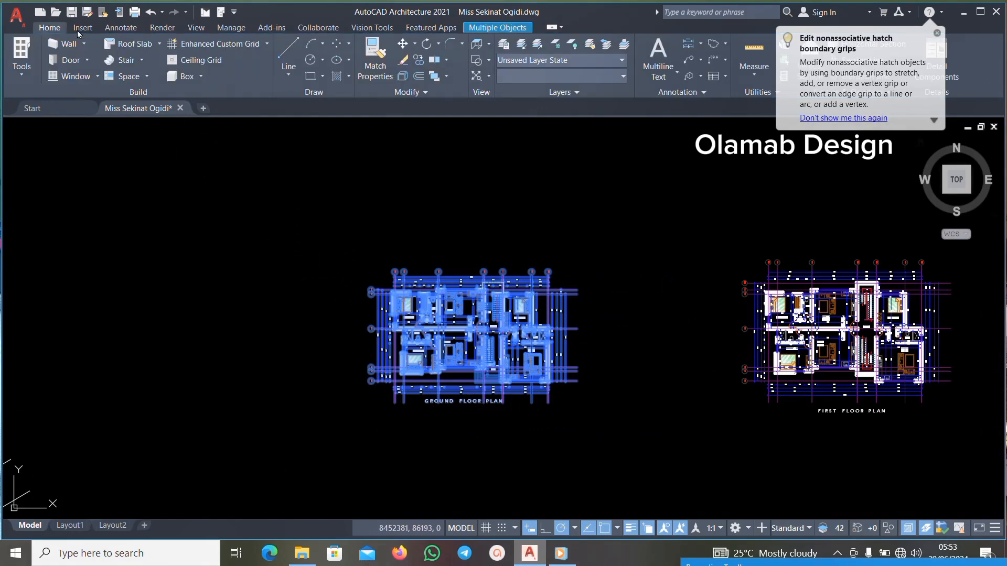
{"action": "left_click", "coordinate": [414, 61]}
{"action": "scroll", "coordinate": [482, 285], "scroll_direction": "down", "scroll_amount": 2}
{"action": "left_click", "coordinate": [475, 305]}
{"action": "scroll", "coordinate": [462, 321], "scroll_direction": "down", "scroll_amount": 5}
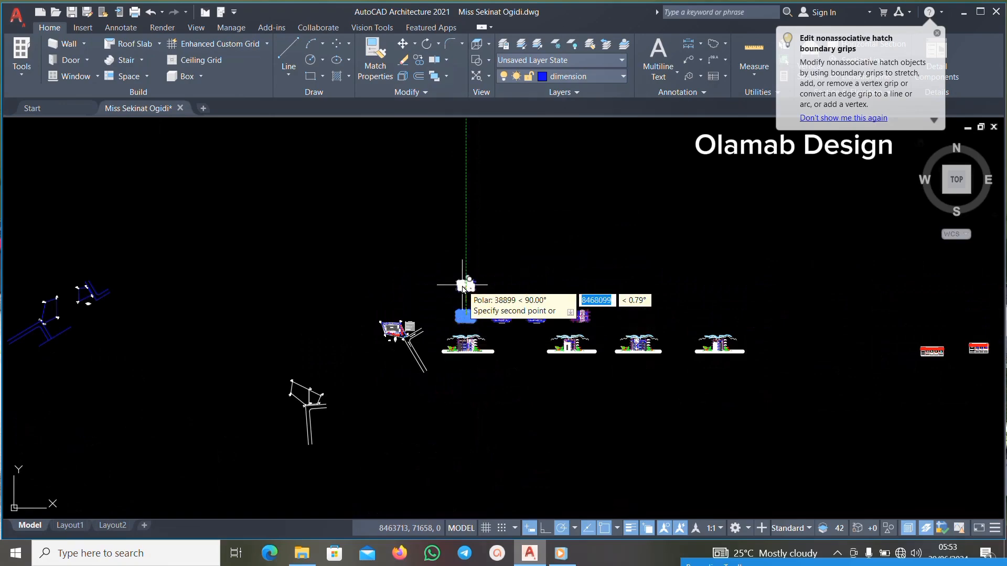
{"action": "scroll", "coordinate": [464, 288], "scroll_direction": "up", "scroll_amount": 3}
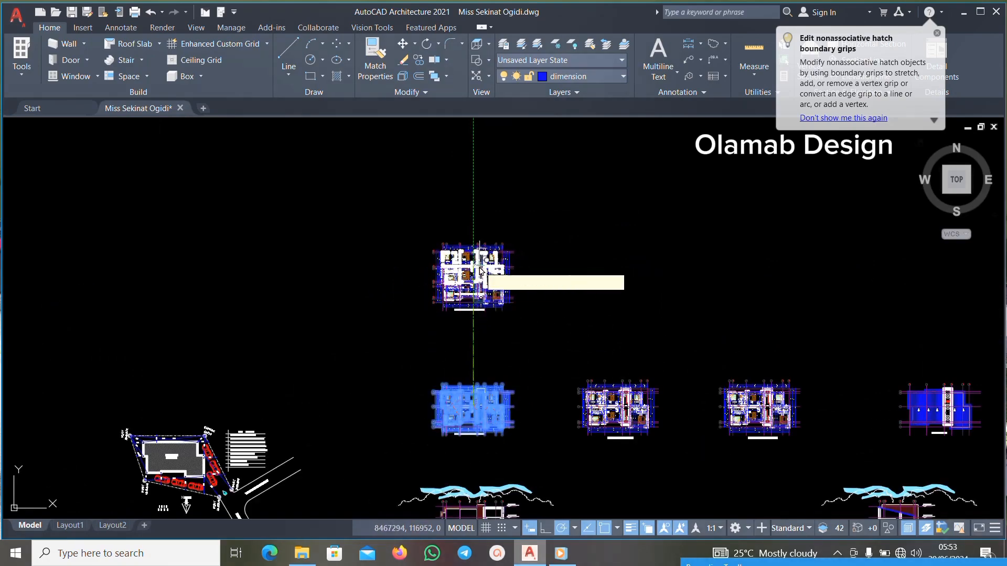
{"action": "left_click", "coordinate": [480, 270]}
{"action": "scroll", "coordinate": [596, 299], "scroll_direction": "down", "scroll_amount": 2}
{"action": "scroll", "coordinate": [593, 335], "scroll_direction": "up", "scroll_amount": 4}
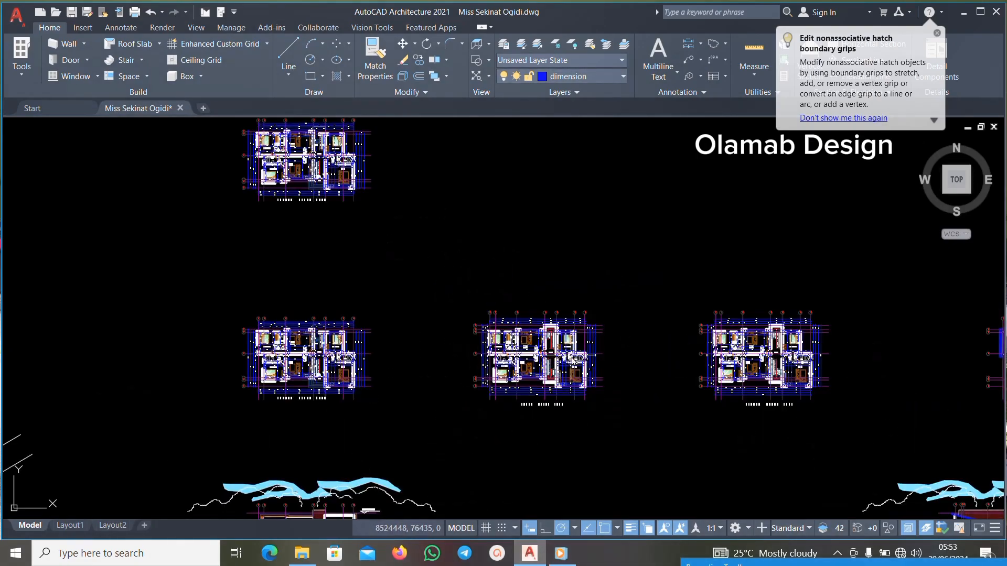
Examine the original ground floor plan's rooms and dimensions, followed by the overall layout of the first floor plan.
{"action": "scroll", "coordinate": [378, 357], "scroll_direction": "up", "scroll_amount": 7}
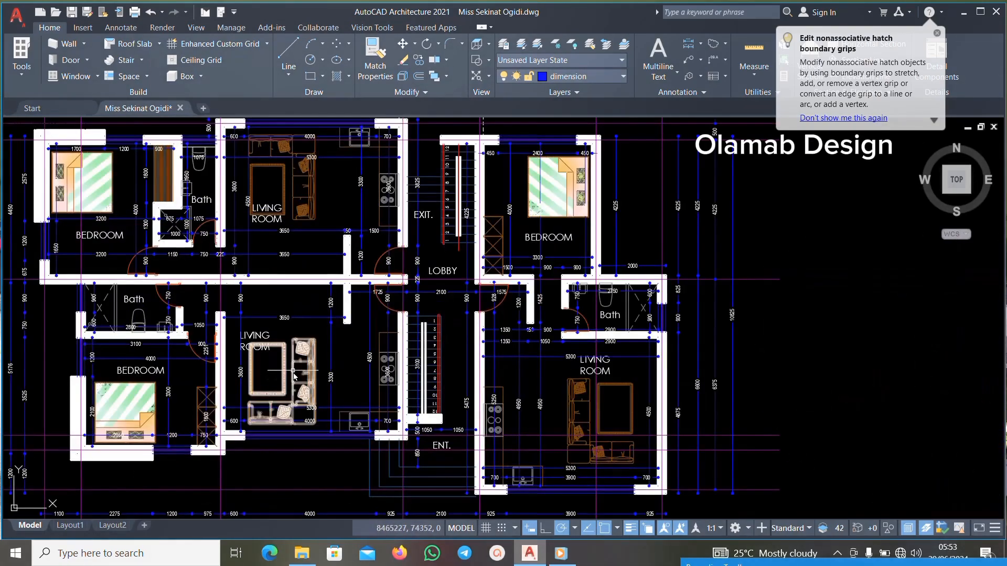
{"action": "scroll", "coordinate": [379, 357], "scroll_direction": "down", "scroll_amount": 5}
{"action": "scroll", "coordinate": [338, 336], "scroll_direction": "up", "scroll_amount": 3}
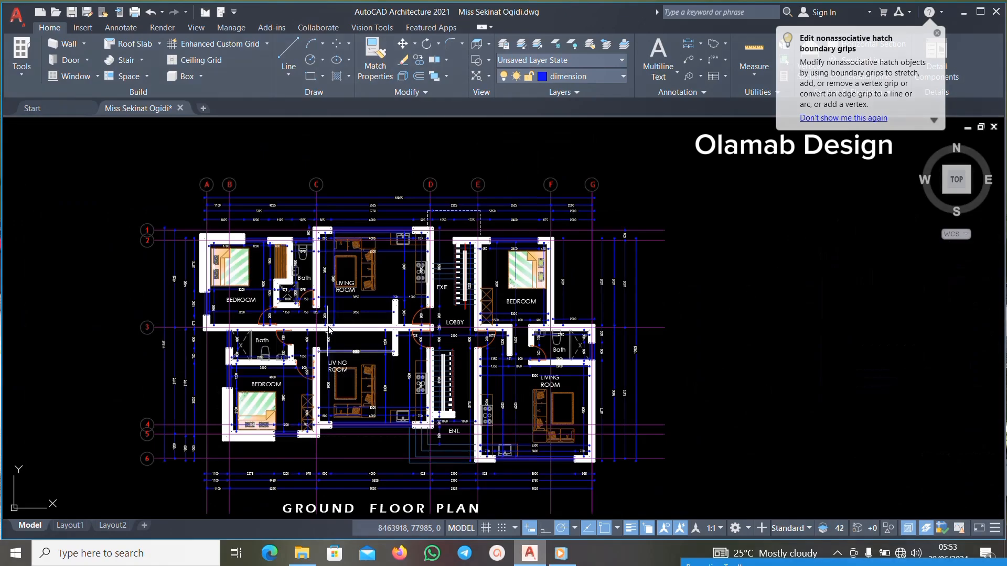
{"action": "scroll", "coordinate": [249, 262], "scroll_direction": "up", "scroll_amount": 4}
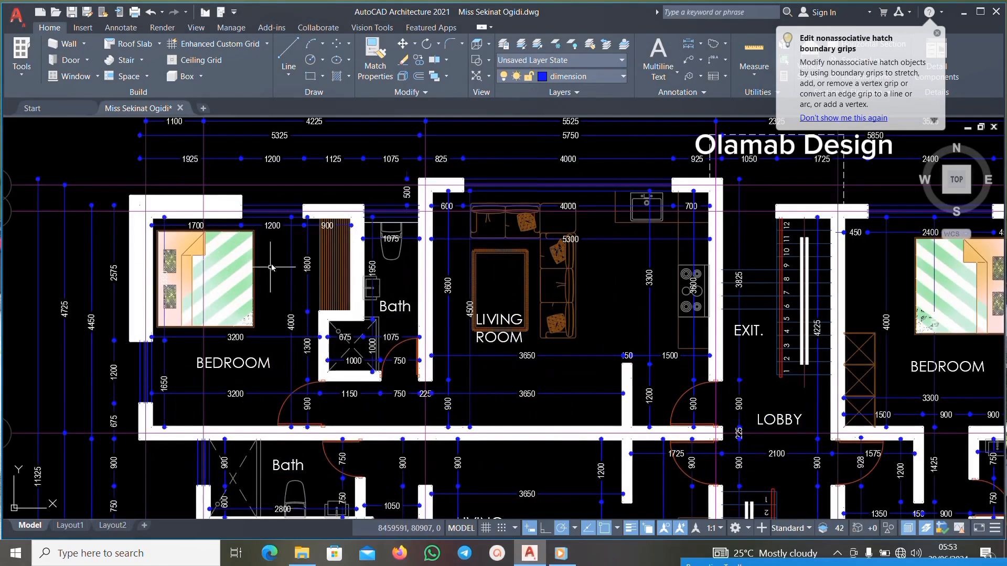
{"action": "scroll", "coordinate": [263, 244], "scroll_direction": "down", "scroll_amount": 5}
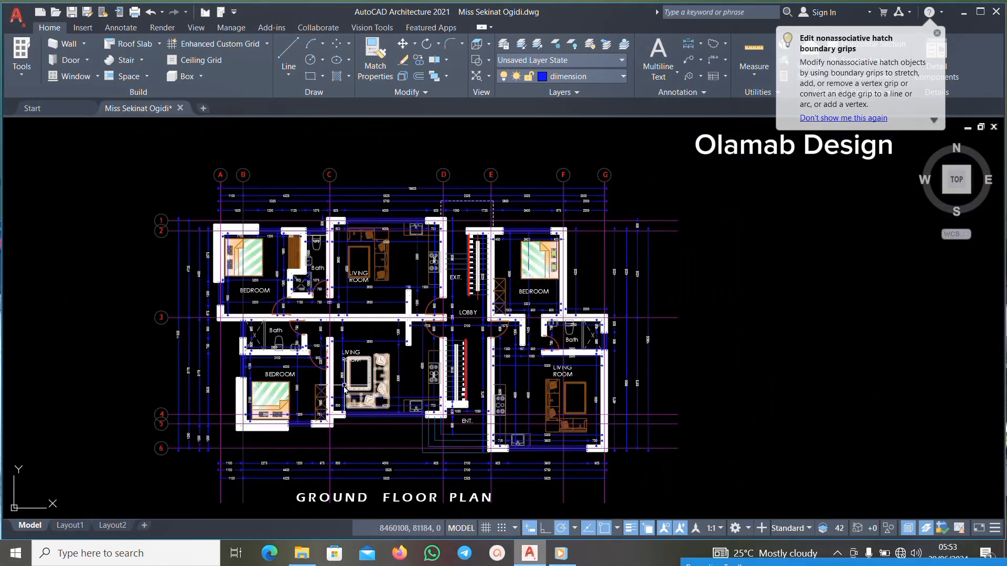
{"action": "scroll", "coordinate": [349, 387], "scroll_direction": "down", "scroll_amount": 3}
{"action": "scroll", "coordinate": [610, 385], "scroll_direction": "up", "scroll_amount": 6}
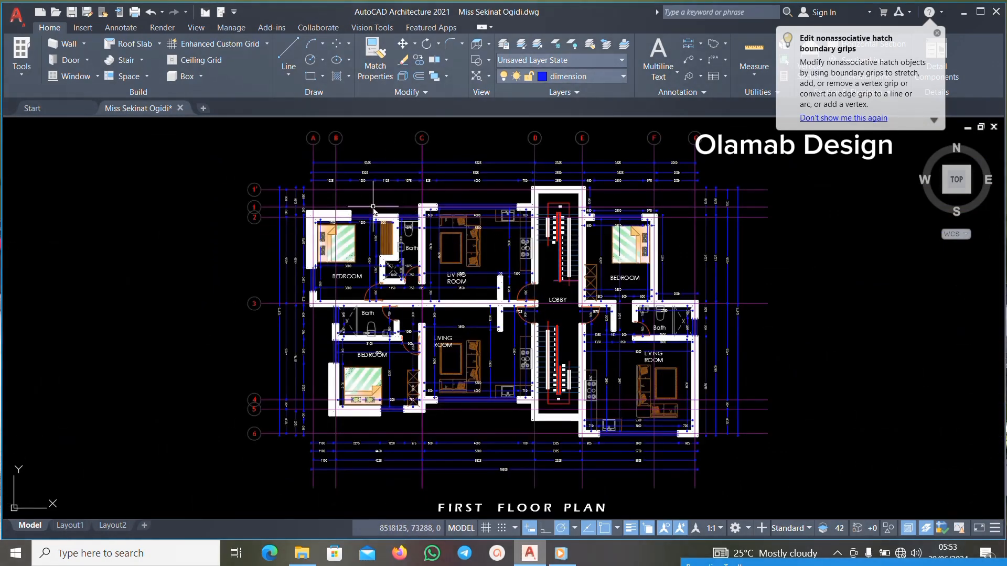
{"action": "scroll", "coordinate": [377, 223], "scroll_direction": "up", "scroll_amount": 1}
{"action": "scroll", "coordinate": [393, 223], "scroll_direction": "down", "scroll_amount": 5}
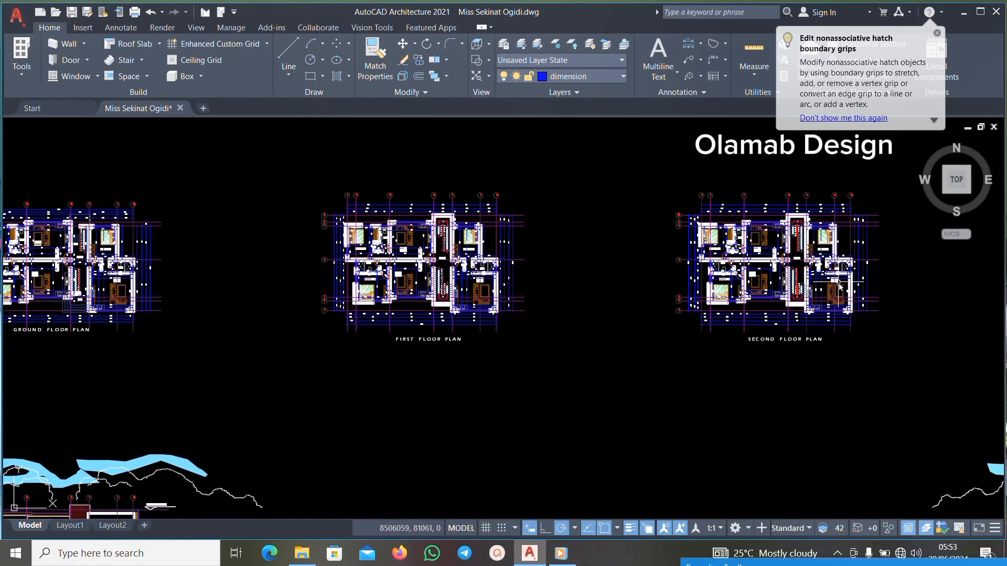
Compare the second floor plan's rooms, grid lines and central staircase with the first floor plan.
{"action": "scroll", "coordinate": [868, 266], "scroll_direction": "up", "scroll_amount": 4}
{"action": "scroll", "coordinate": [869, 266], "scroll_direction": "up", "scroll_amount": 2}
{"action": "scroll", "coordinate": [868, 266], "scroll_direction": "down", "scroll_amount": 6}
{"action": "scroll", "coordinate": [694, 250], "scroll_direction": "up", "scroll_amount": 5}
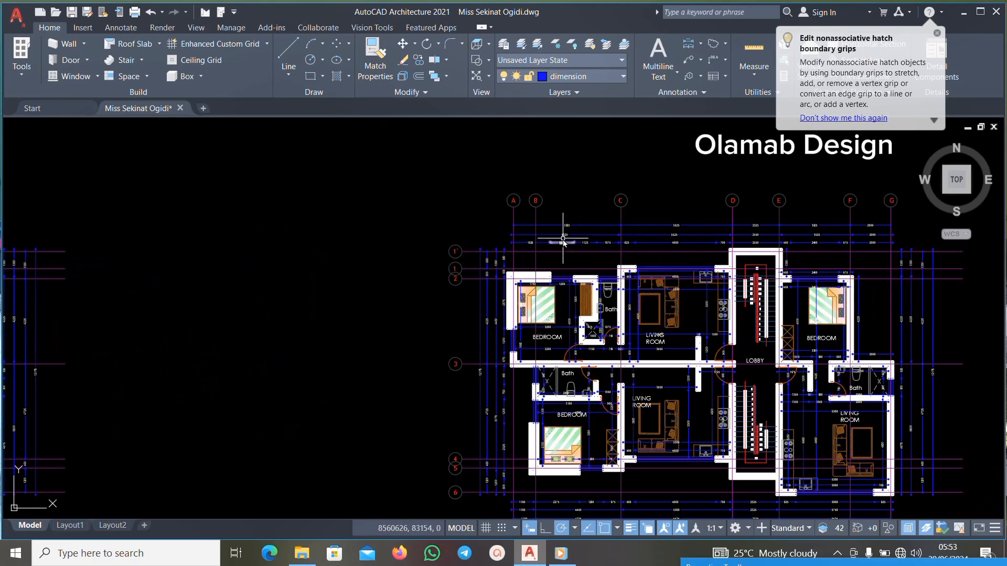
{"action": "scroll", "coordinate": [628, 244], "scroll_direction": "down", "scroll_amount": 2}
{"action": "scroll", "coordinate": [550, 279], "scroll_direction": "up", "scroll_amount": 2}
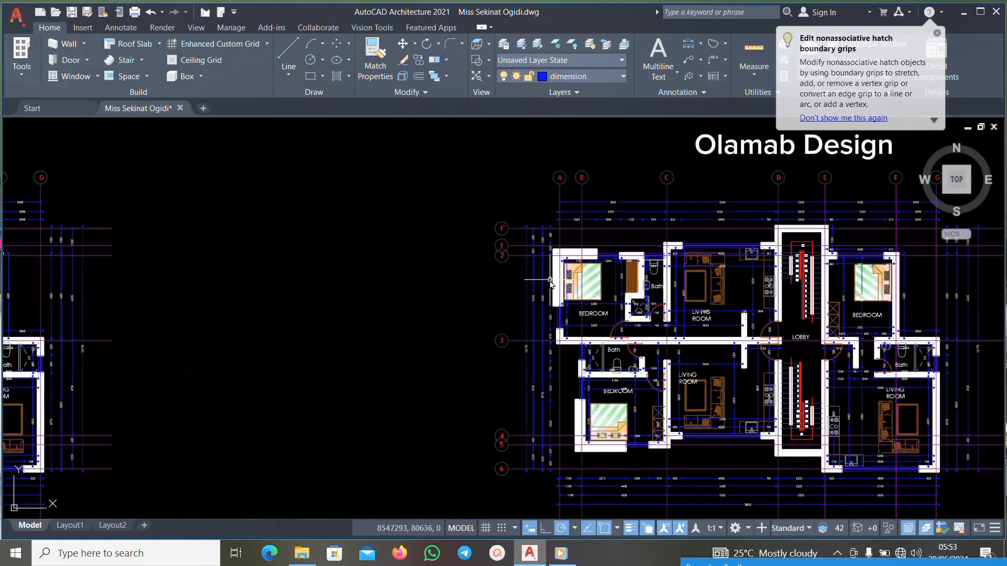
{"action": "scroll", "coordinate": [585, 276], "scroll_direction": "down", "scroll_amount": 3}
{"action": "scroll", "coordinate": [209, 309], "scroll_direction": "up", "scroll_amount": 4}
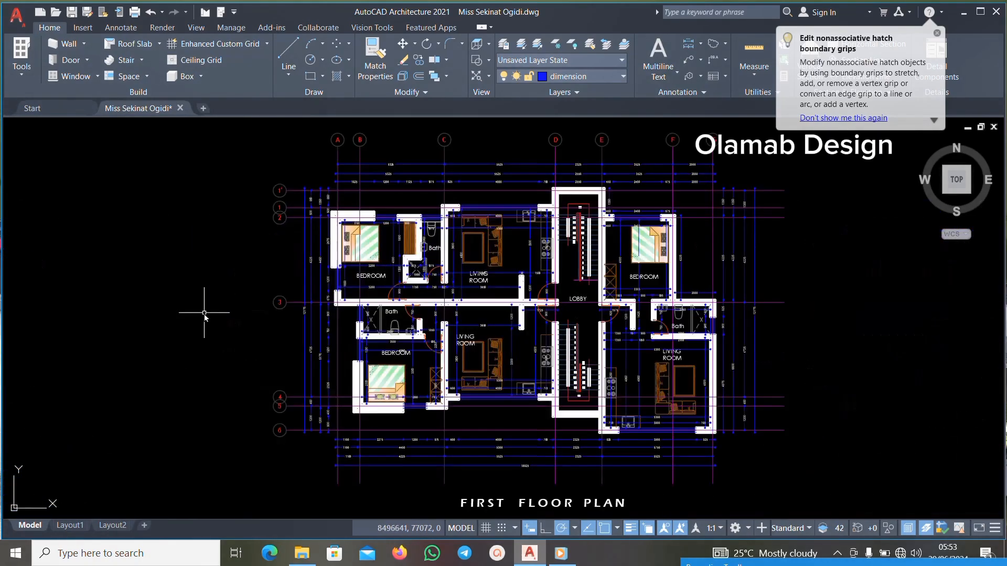
Compare the ground floor plan with the first floor plan, focusing on the lobby and the staircase walls.
{"action": "scroll", "coordinate": [299, 336], "scroll_direction": "down", "scroll_amount": 5}
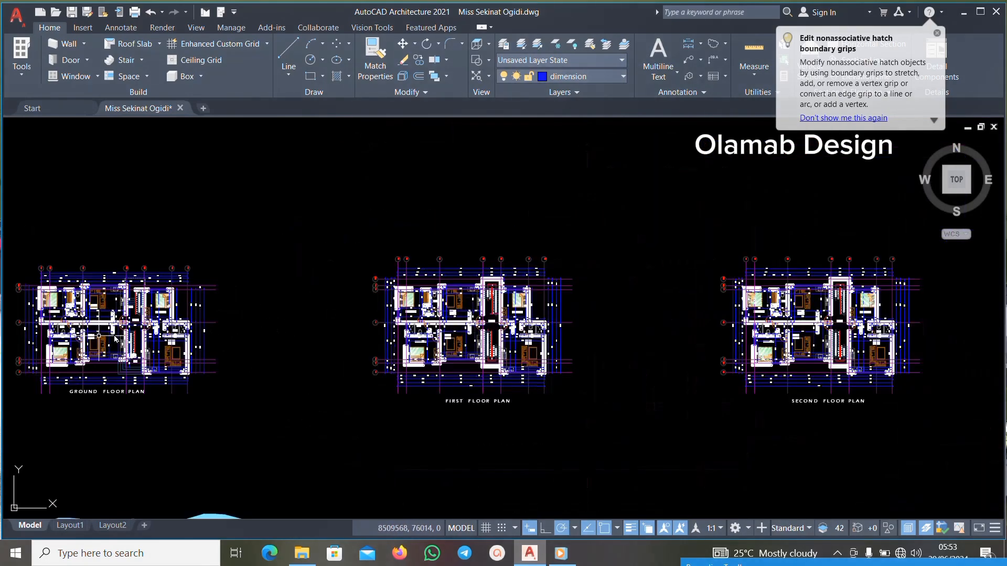
{"action": "scroll", "coordinate": [31, 329], "scroll_direction": "up", "scroll_amount": 2}
{"action": "scroll", "coordinate": [95, 367], "scroll_direction": "up", "scroll_amount": 3}
{"action": "scroll", "coordinate": [251, 278], "scroll_direction": "down", "scroll_amount": 3}
{"action": "scroll", "coordinate": [256, 277], "scroll_direction": "up", "scroll_amount": 3}
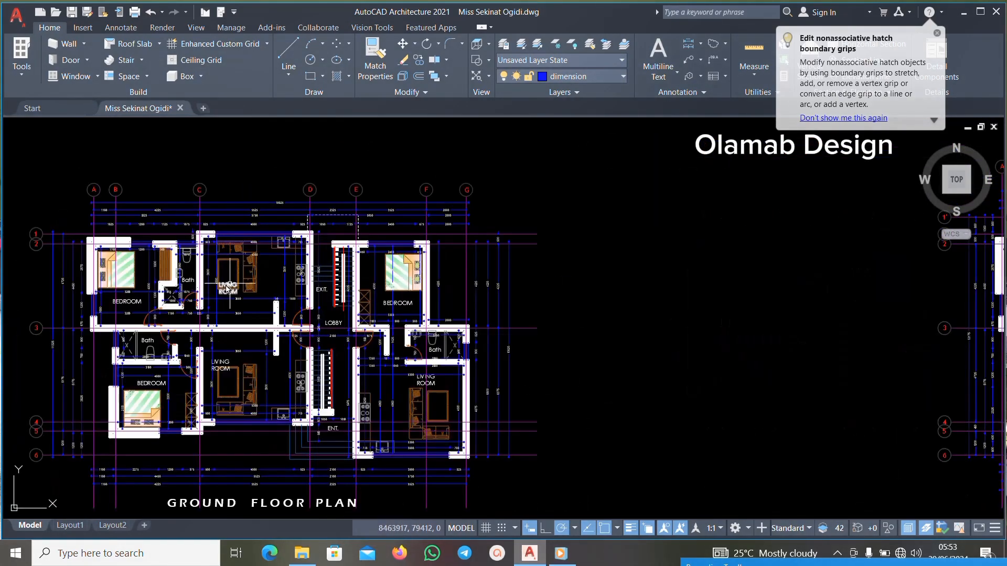
{"action": "scroll", "coordinate": [256, 277], "scroll_direction": "down", "scroll_amount": 3}
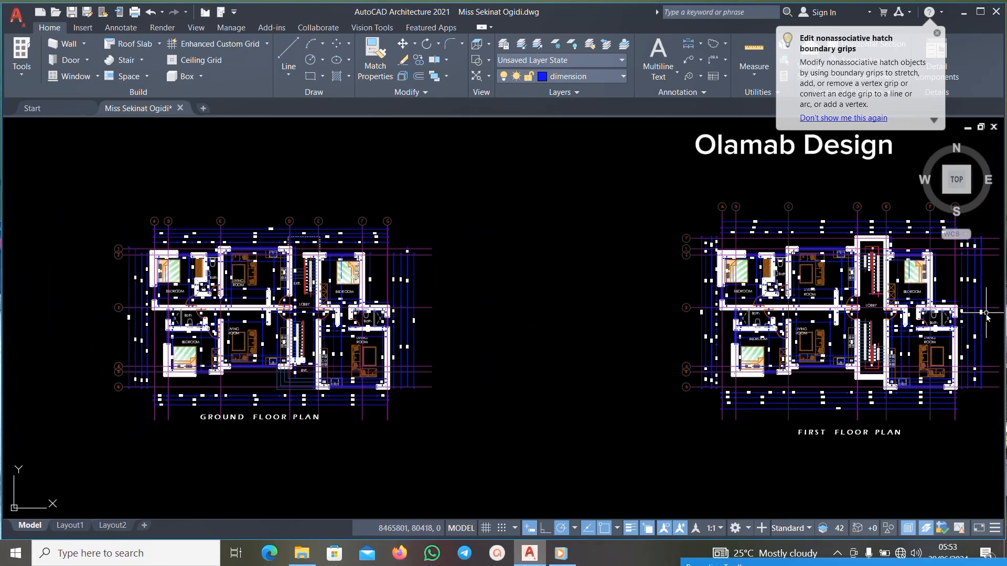
{"action": "scroll", "coordinate": [991, 312], "scroll_direction": "up", "scroll_amount": 4}
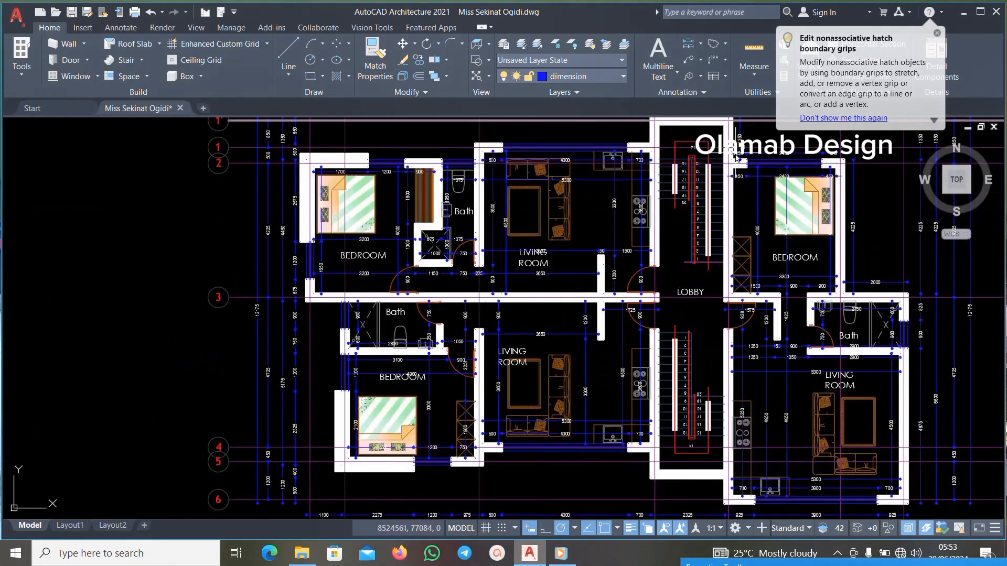
{"action": "scroll", "coordinate": [645, 157], "scroll_direction": "down", "scroll_amount": 2}
{"action": "scroll", "coordinate": [655, 186], "scroll_direction": "up", "scroll_amount": 6}
{"action": "scroll", "coordinate": [655, 187], "scroll_direction": "down", "scroll_amount": 2}
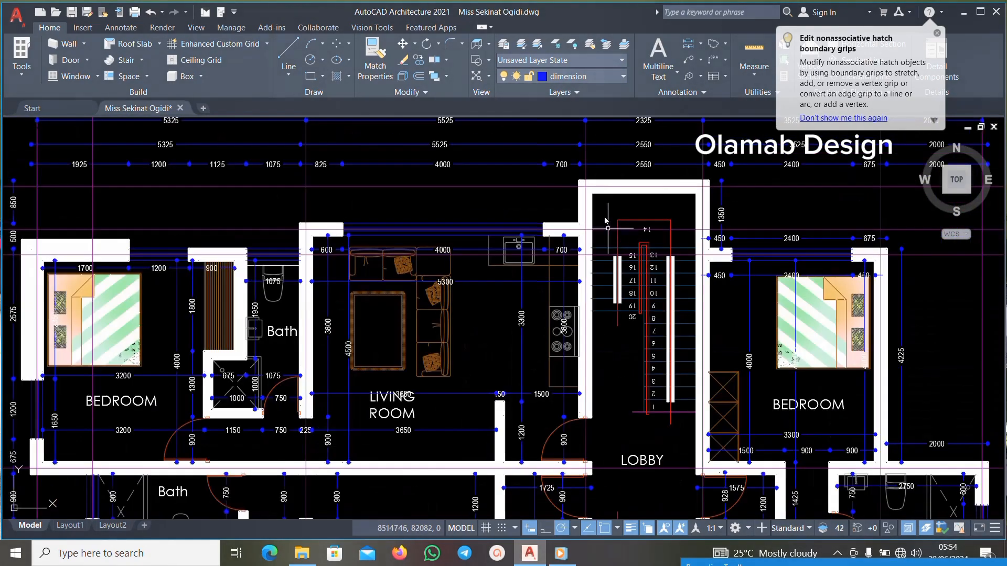
{"action": "scroll", "coordinate": [708, 203], "scroll_direction": "down", "scroll_amount": 4}
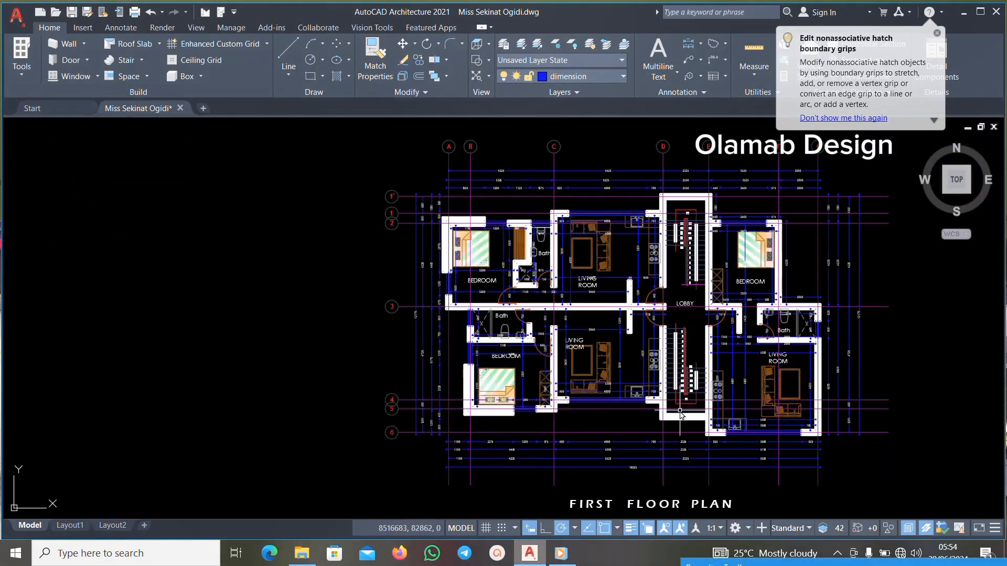
{"action": "scroll", "coordinate": [686, 410], "scroll_direction": "up", "scroll_amount": 4}
{"action": "scroll", "coordinate": [767, 419], "scroll_direction": "down", "scroll_amount": 5}
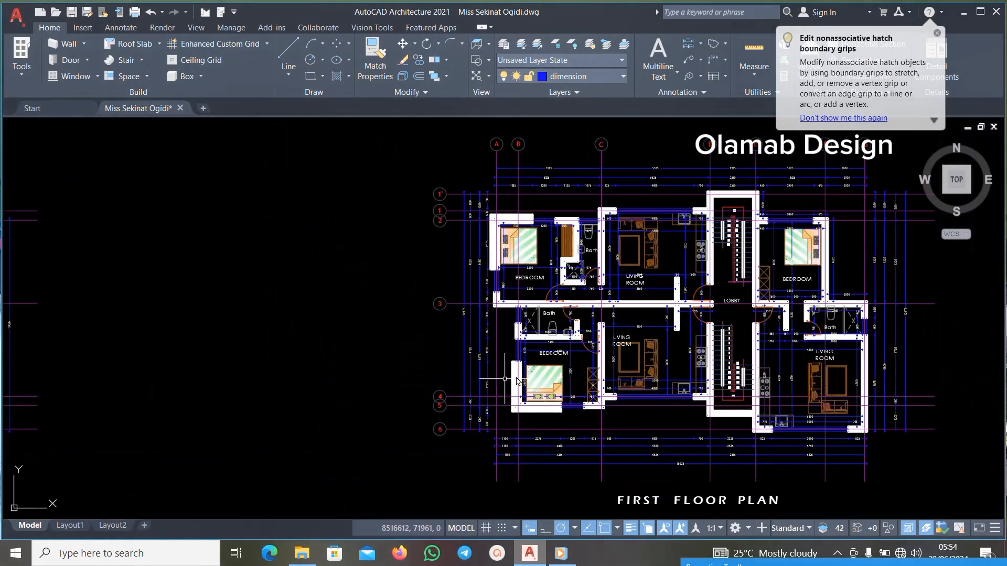
{"action": "scroll", "coordinate": [304, 407], "scroll_direction": "up", "scroll_amount": 5}
{"action": "scroll", "coordinate": [310, 401], "scroll_direction": "down", "scroll_amount": 3}
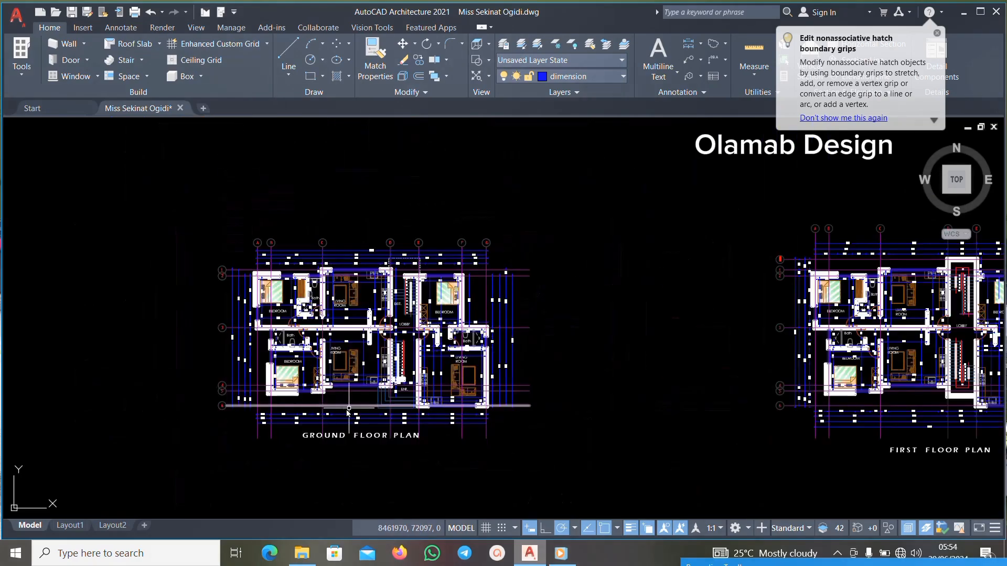
{"action": "scroll", "coordinate": [314, 398], "scroll_direction": "up", "scroll_amount": 2}
{"action": "scroll", "coordinate": [319, 397], "scroll_direction": "down", "scroll_amount": 2}
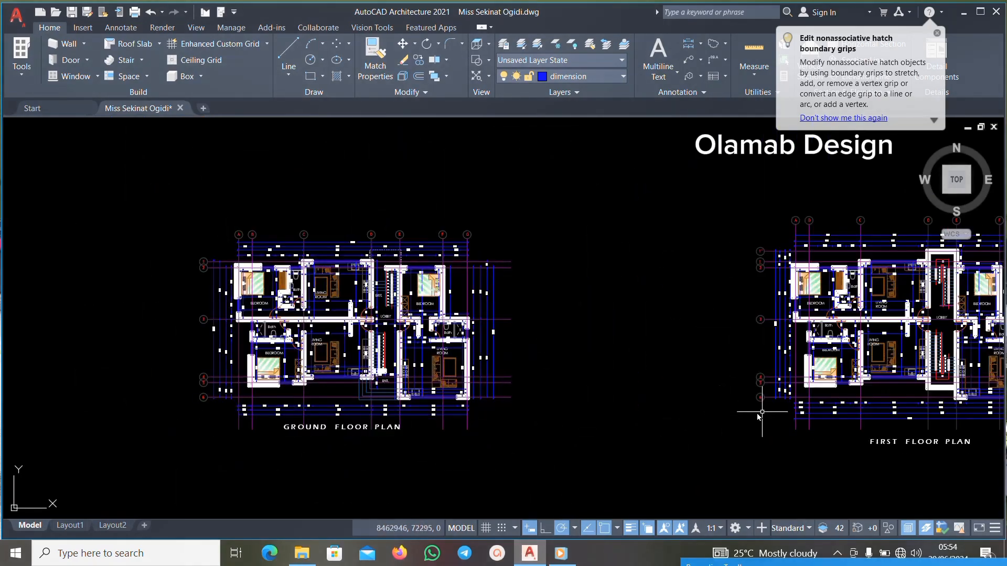
{"action": "middle_click_drag", "start_coordinate": [768, 433], "coordinate": [682, 408]}
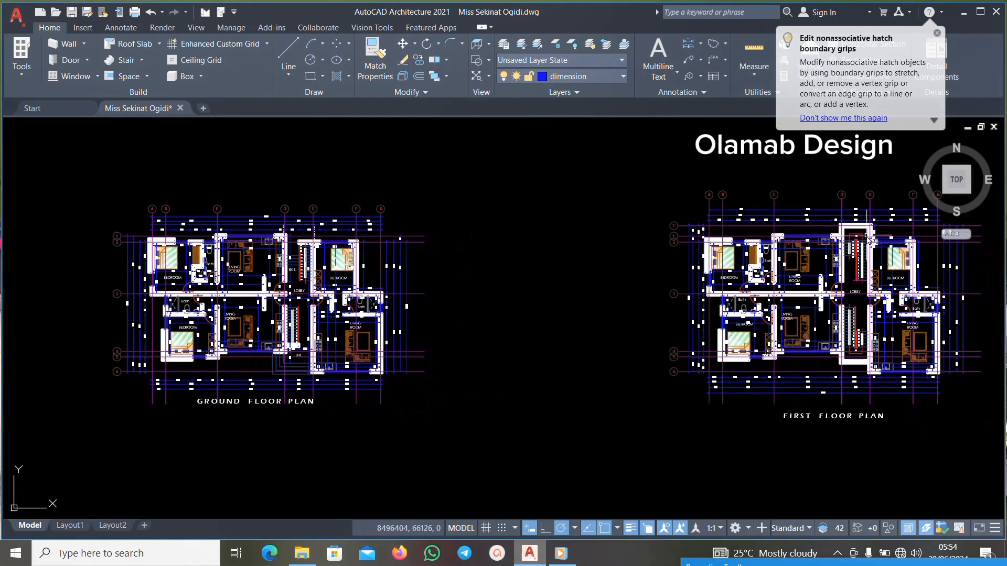
Inspect the first floor's projecting stairwell wall against the dashed outline above the exit on the ground floor plan.
{"action": "scroll", "coordinate": [849, 212], "scroll_direction": "up", "scroll_amount": 5}
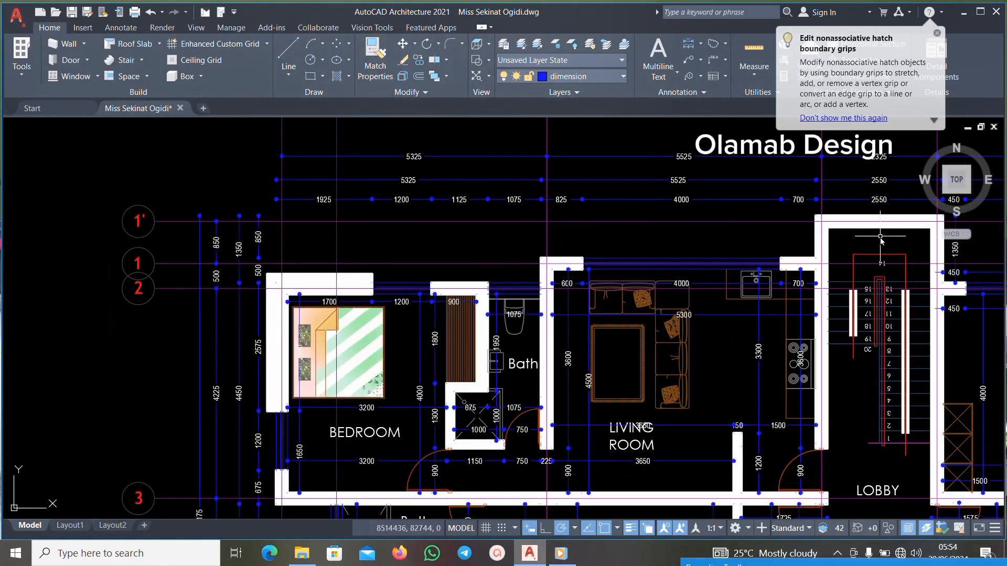
{"action": "scroll", "coordinate": [811, 235], "scroll_direction": "down", "scroll_amount": 5}
{"action": "scroll", "coordinate": [864, 463], "scroll_direction": "up", "scroll_amount": 5}
{"action": "scroll", "coordinate": [864, 463], "scroll_direction": "down", "scroll_amount": 5}
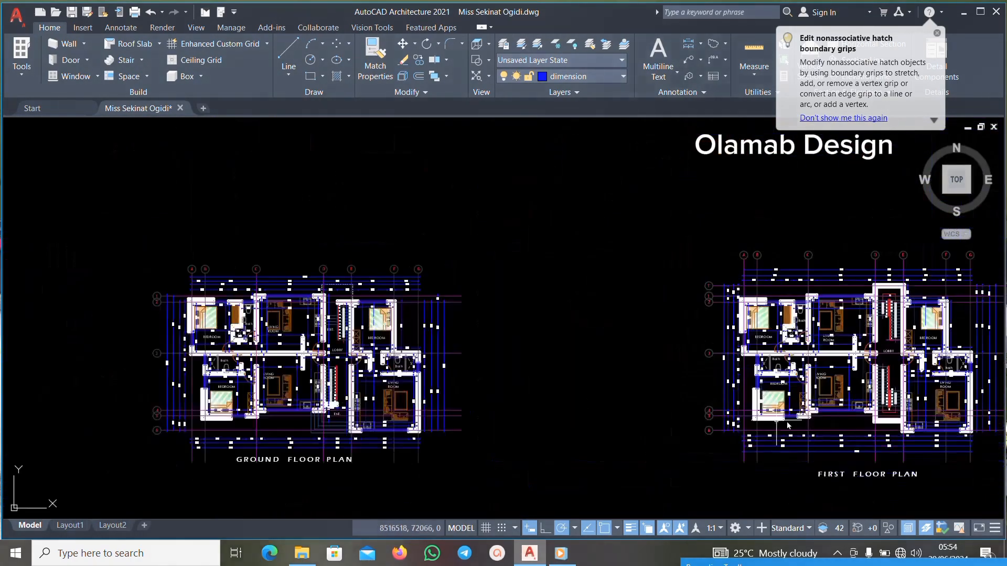
{"action": "scroll", "coordinate": [464, 316], "scroll_direction": "up", "scroll_amount": 5}
{"action": "scroll", "coordinate": [465, 317], "scroll_direction": "up", "scroll_amount": 5}
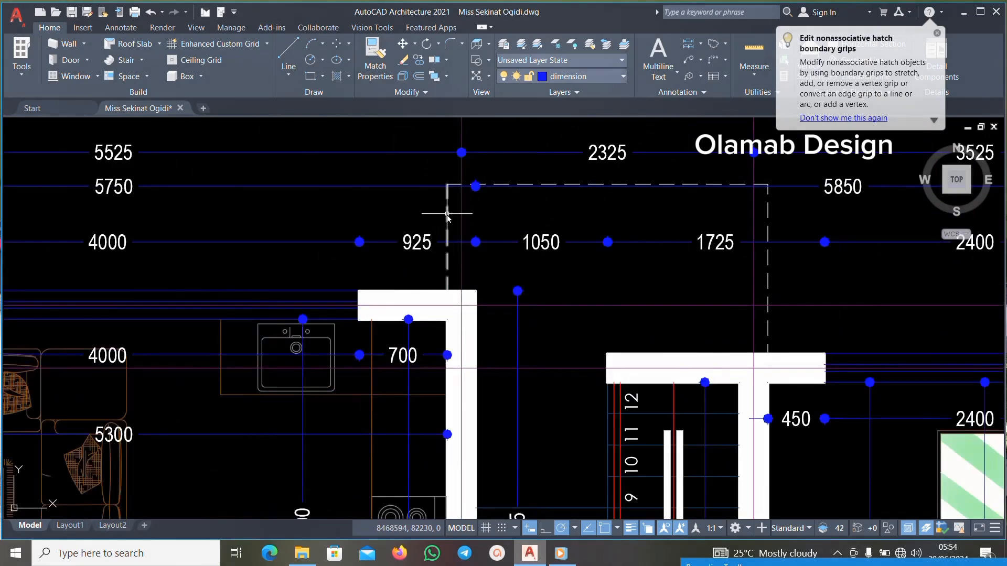
{"action": "scroll", "coordinate": [443, 208], "scroll_direction": "down", "scroll_amount": 2}
{"action": "scroll", "coordinate": [442, 208], "scroll_direction": "up", "scroll_amount": 2}
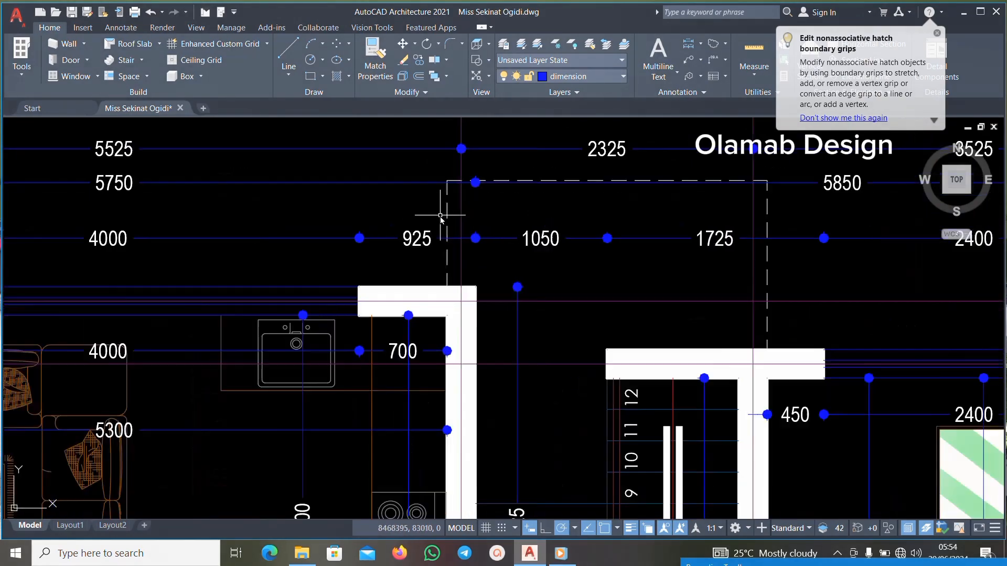
{"action": "scroll", "coordinate": [481, 231], "scroll_direction": "down", "scroll_amount": 5}
{"action": "scroll", "coordinate": [481, 230], "scroll_direction": "down", "scroll_amount": 4}
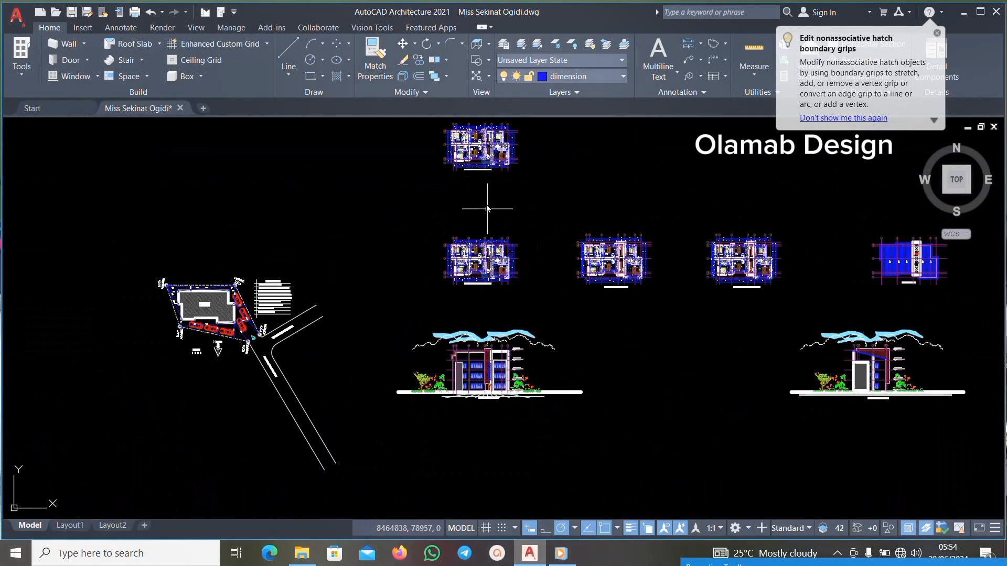
Copy the entire first floor plan, including its dimensions, grid lines and title, into the empty space above it, beside the ground floor copy.
{"action": "middle_click_drag", "start_coordinate": [483, 209], "coordinate": [489, 276]}
{"action": "scroll", "coordinate": [609, 301], "scroll_direction": "up", "scroll_amount": 3}
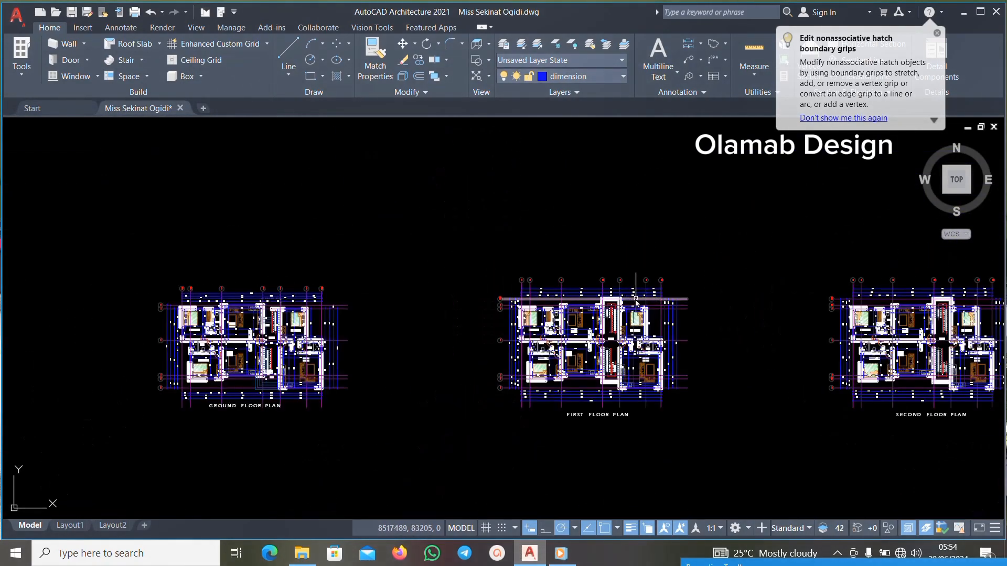
{"action": "left_click", "coordinate": [747, 460]}
{"action": "left_click", "coordinate": [471, 201]}
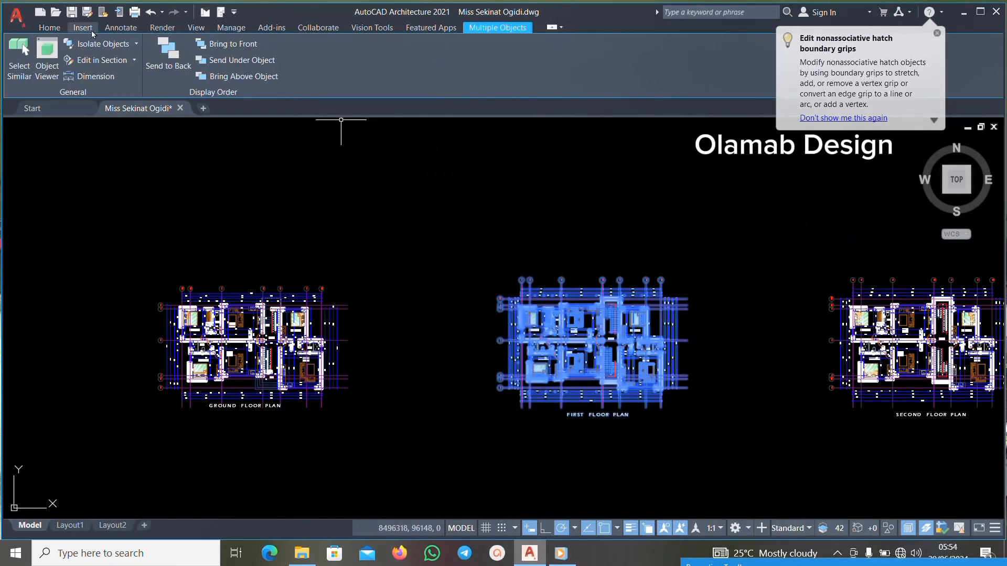
{"action": "left_click", "coordinate": [55, 29]}
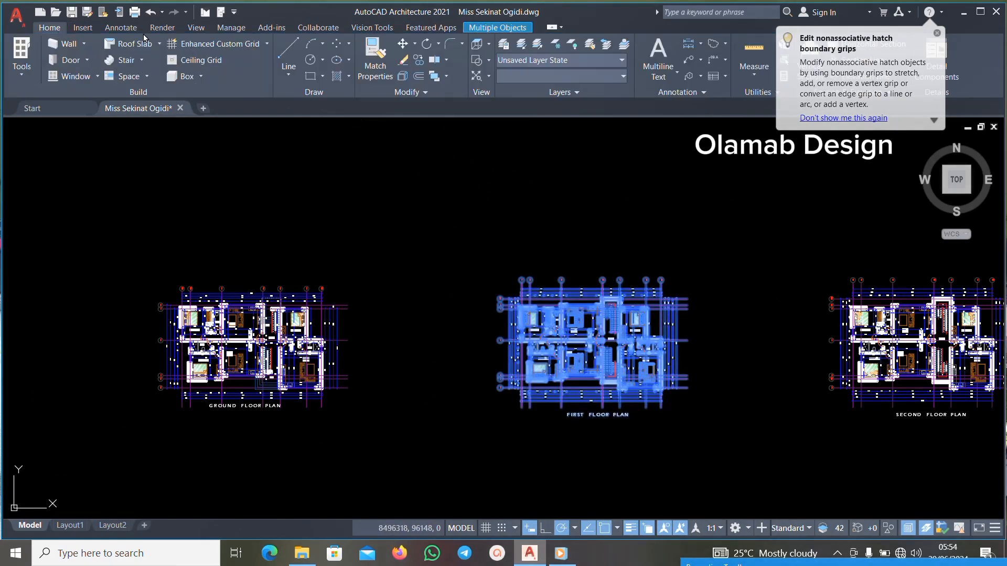
{"action": "left_click", "coordinate": [418, 75]}
{"action": "left_click", "coordinate": [580, 362]}
{"action": "scroll", "coordinate": [579, 362], "scroll_direction": "down", "scroll_amount": 3}
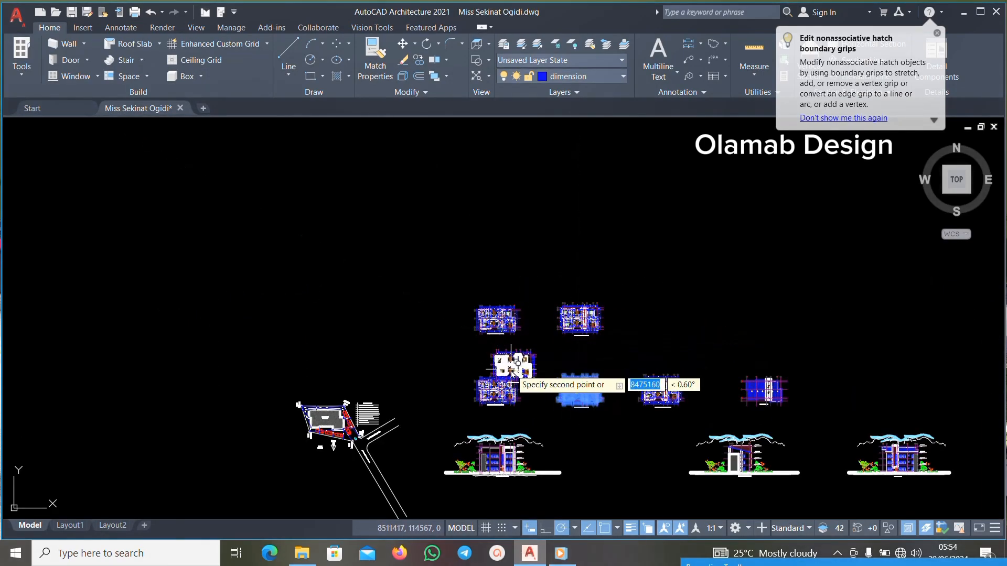
{"action": "key", "text": "Escape"}
Compare the second floor plan with the copied first floor plan, and inspect the upper rooms of the copied ground floor plan.
{"action": "scroll", "coordinate": [661, 385], "scroll_direction": "up", "scroll_amount": 8}
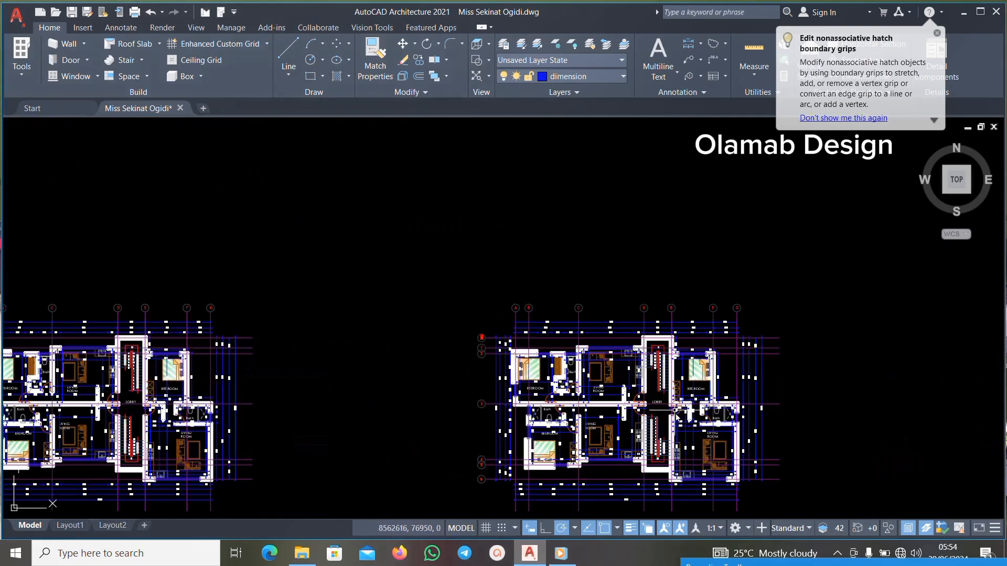
{"action": "scroll", "coordinate": [652, 456], "scroll_direction": "up", "scroll_amount": 2}
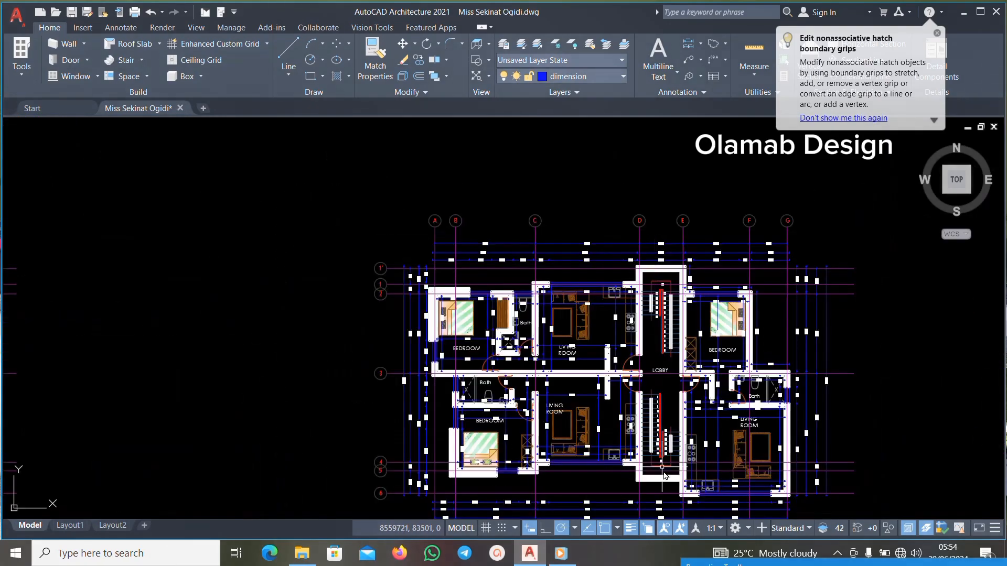
{"action": "scroll", "coordinate": [664, 475], "scroll_direction": "down", "scroll_amount": 6}
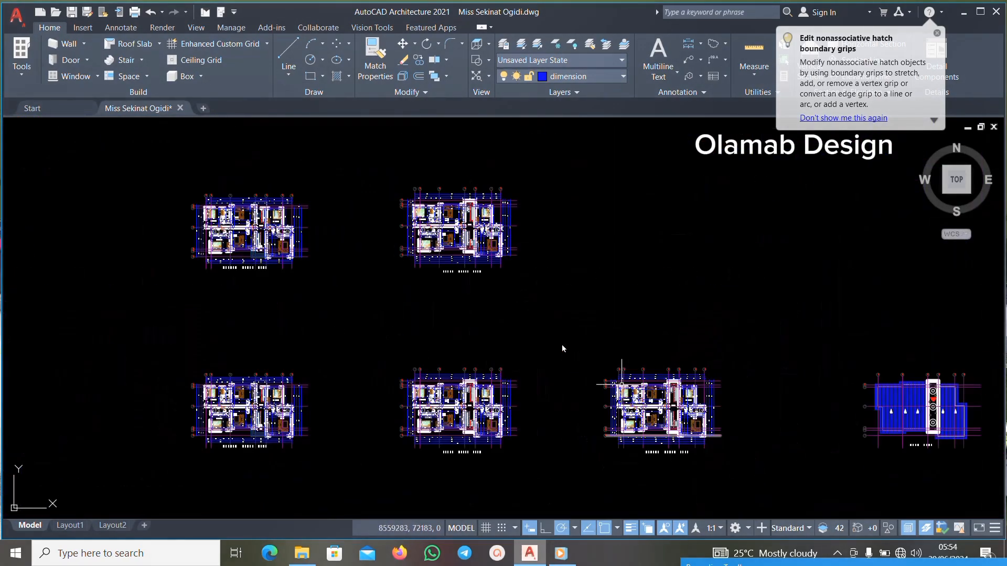
{"action": "scroll", "coordinate": [562, 348], "scroll_direction": "up", "scroll_amount": 6}
{"action": "scroll", "coordinate": [476, 180], "scroll_direction": "down", "scroll_amount": 3}
{"action": "scroll", "coordinate": [585, 376], "scroll_direction": "up", "scroll_amount": 2}
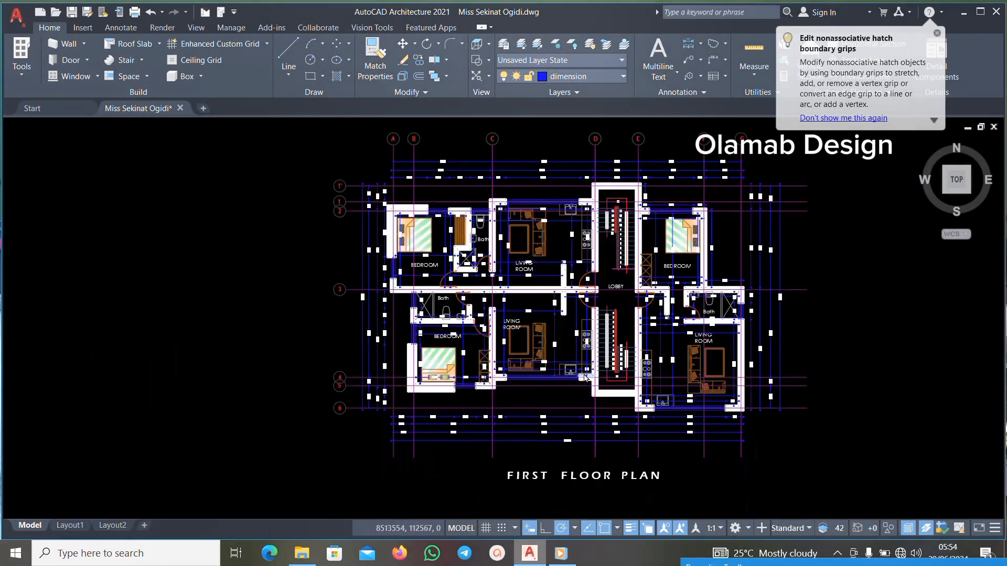
{"action": "scroll", "coordinate": [585, 376], "scroll_direction": "down", "scroll_amount": 5}
{"action": "scroll", "coordinate": [414, 356], "scroll_direction": "up", "scroll_amount": 3}
{"action": "scroll", "coordinate": [444, 318], "scroll_direction": "down", "scroll_amount": 1}
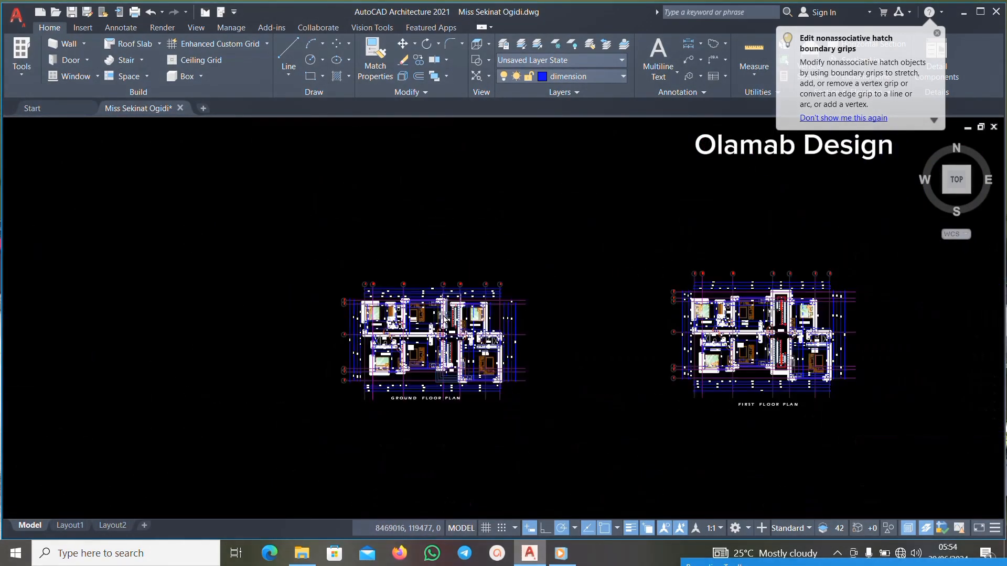
{"action": "scroll", "coordinate": [445, 319], "scroll_direction": "down", "scroll_amount": 1}
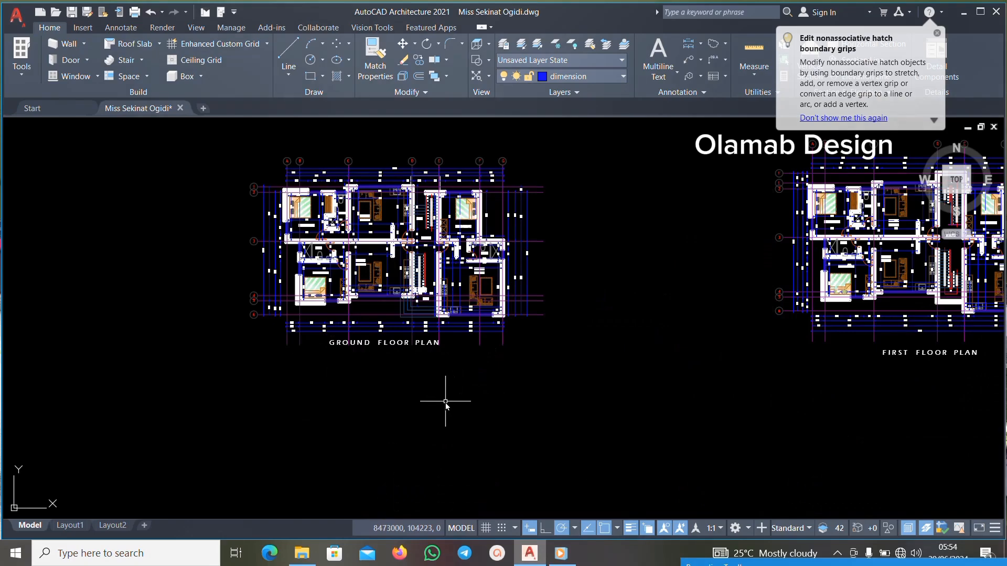
{"action": "scroll", "coordinate": [562, 407], "scroll_direction": "up", "scroll_amount": 8}
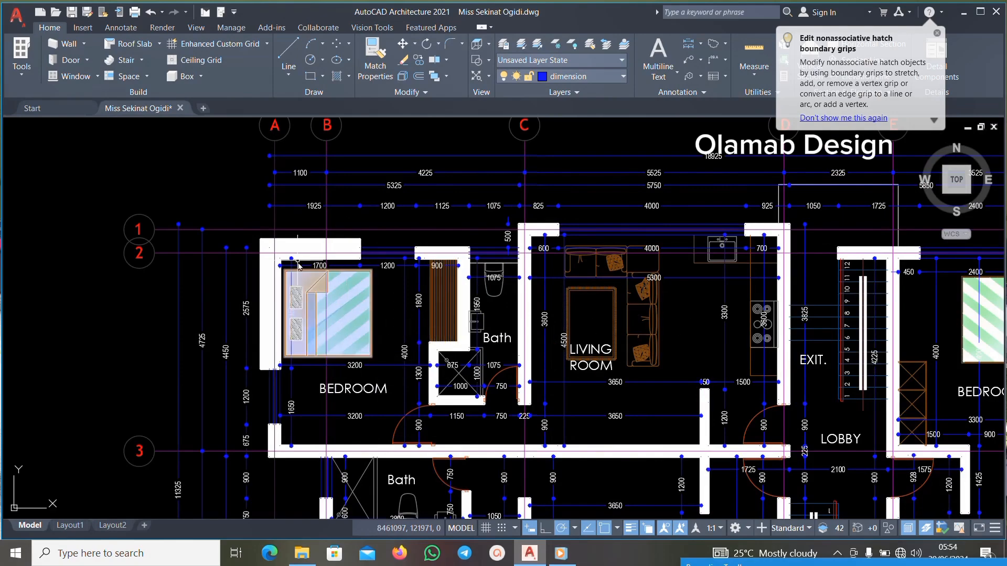
Examine the walls and furniture of the bedroom between grid lines A and C on the copied ground floor plan.
{"action": "scroll", "coordinate": [292, 254], "scroll_direction": "up", "scroll_amount": 6}
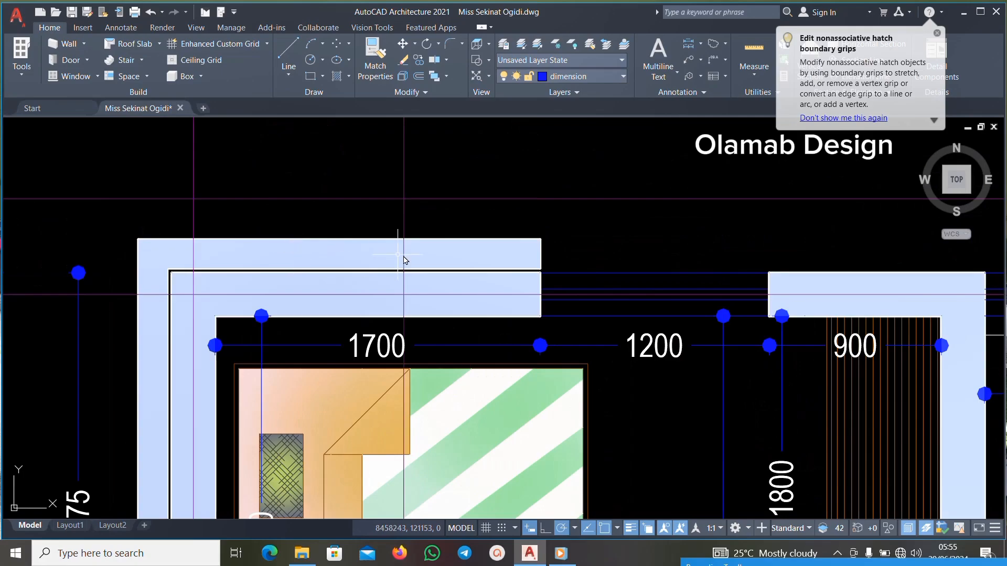
{"action": "scroll", "coordinate": [404, 258], "scroll_direction": "down", "scroll_amount": 8}
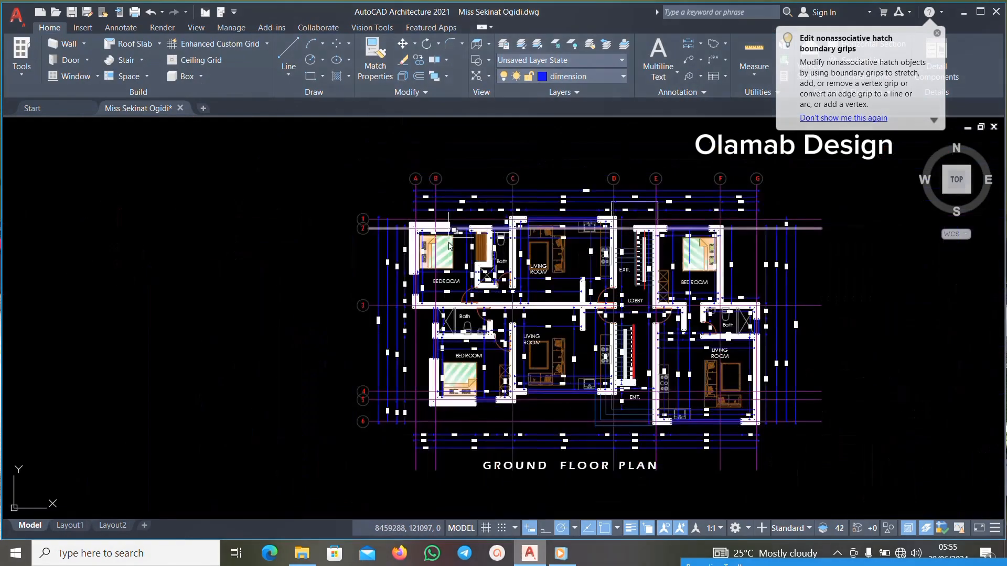
{"action": "scroll", "coordinate": [518, 222], "scroll_direction": "up", "scroll_amount": 5}
{"action": "scroll", "coordinate": [518, 222], "scroll_direction": "up", "scroll_amount": 2}
{"action": "scroll", "coordinate": [472, 251], "scroll_direction": "down", "scroll_amount": 5}
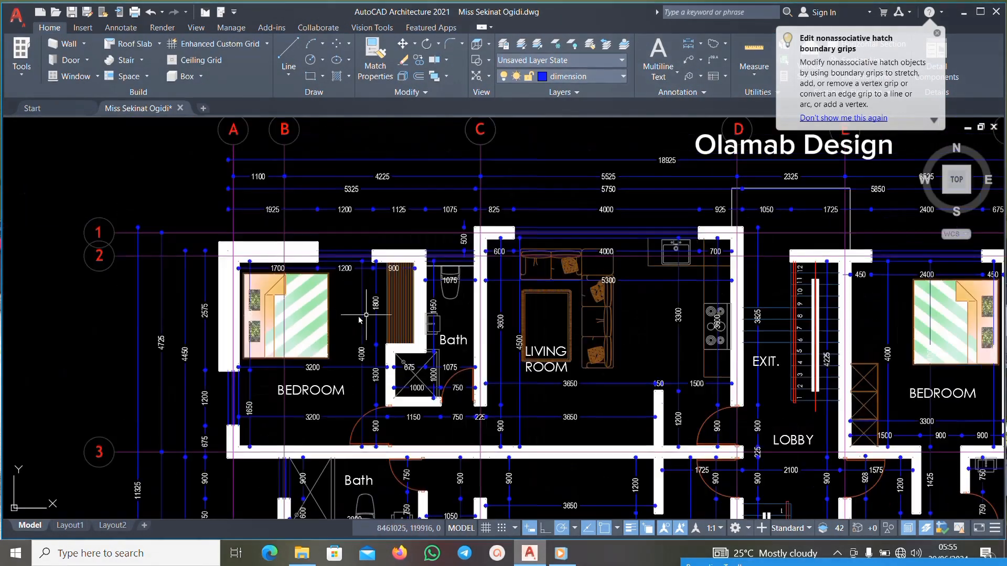
{"action": "scroll", "coordinate": [336, 303], "scroll_direction": "up", "scroll_amount": 6}
{"action": "left_click", "coordinate": [444, 249]}
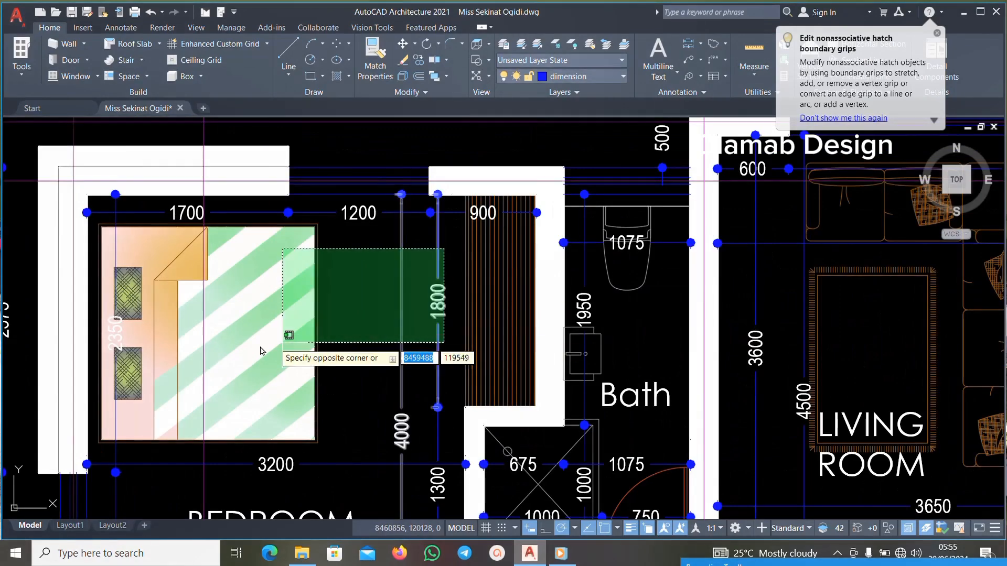
{"action": "left_click", "coordinate": [199, 370]}
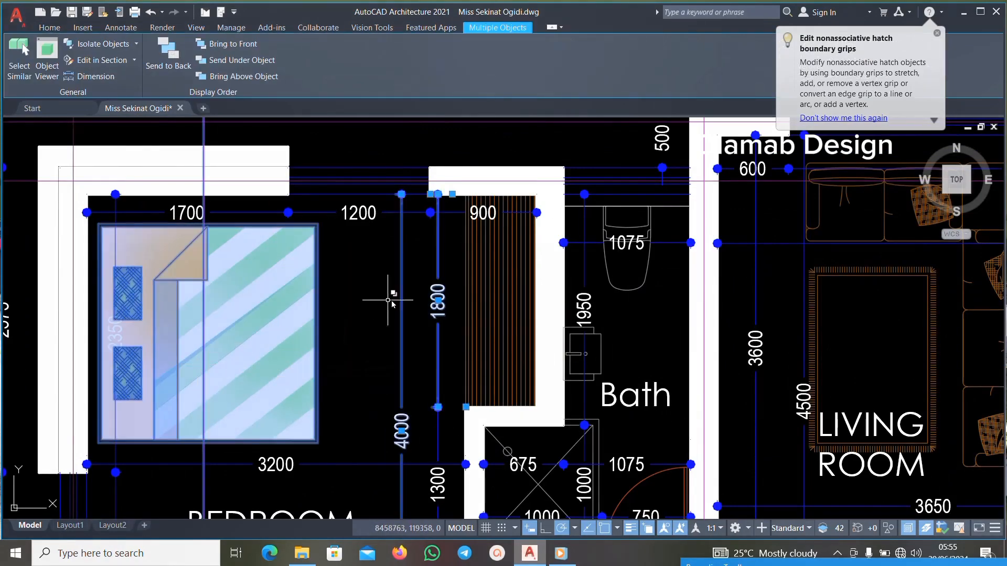
{"action": "scroll", "coordinate": [397, 313], "scroll_direction": "down", "scroll_amount": 6}
{"action": "key", "text": "Escape"}
{"action": "scroll", "coordinate": [371, 310], "scroll_direction": "up", "scroll_amount": 2}
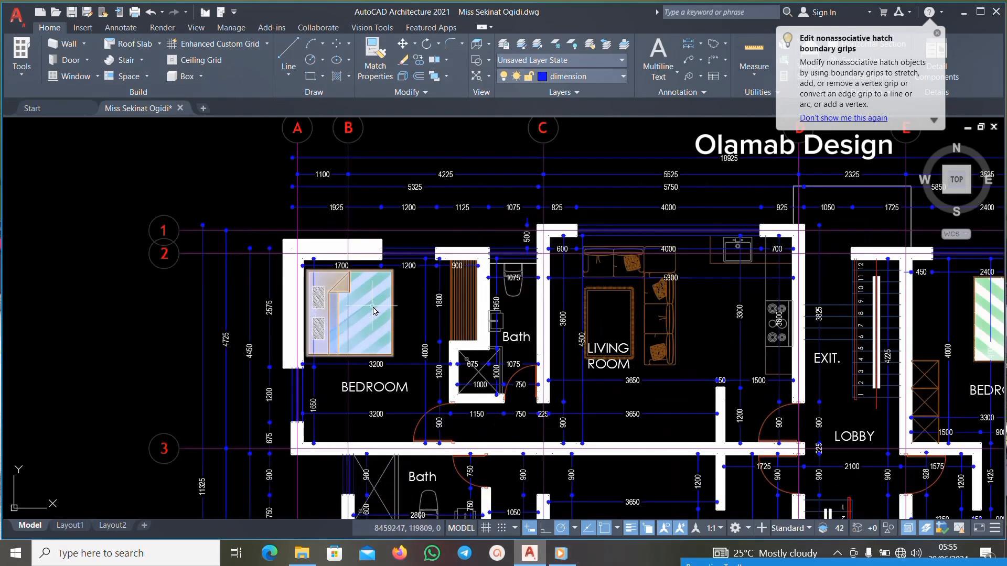
Delete the wardrobe, toilet, washbasin, dividing wall, wall fill and adjacent dimensions between the bedroom and bath near grid lines A–C.
{"action": "scroll", "coordinate": [347, 188], "scroll_direction": "up", "scroll_amount": 1}
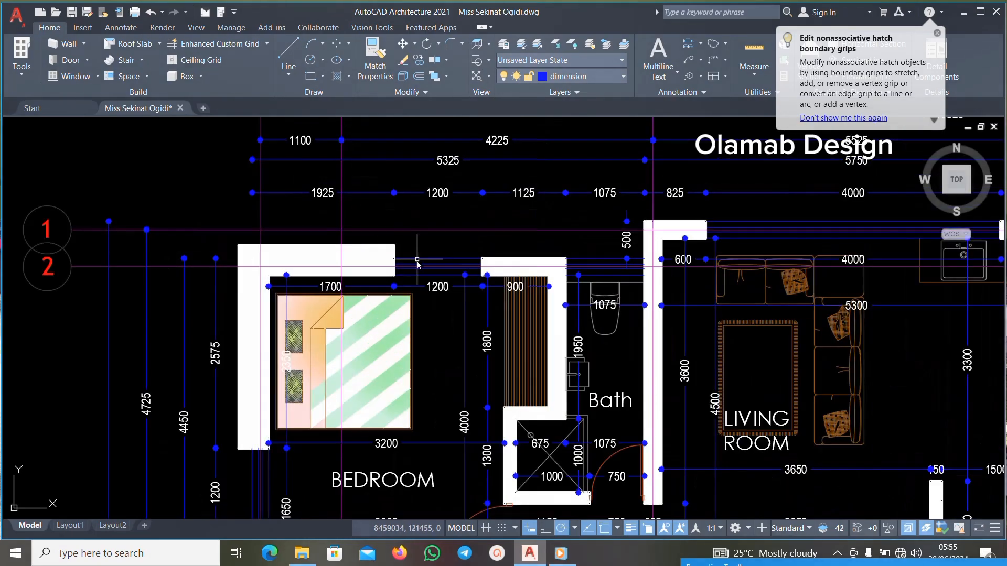
{"action": "scroll", "coordinate": [388, 231], "scroll_direction": "down", "scroll_amount": 3}
{"action": "scroll", "coordinate": [433, 277], "scroll_direction": "up", "scroll_amount": 4}
{"action": "scroll", "coordinate": [433, 277], "scroll_direction": "down", "scroll_amount": 5}
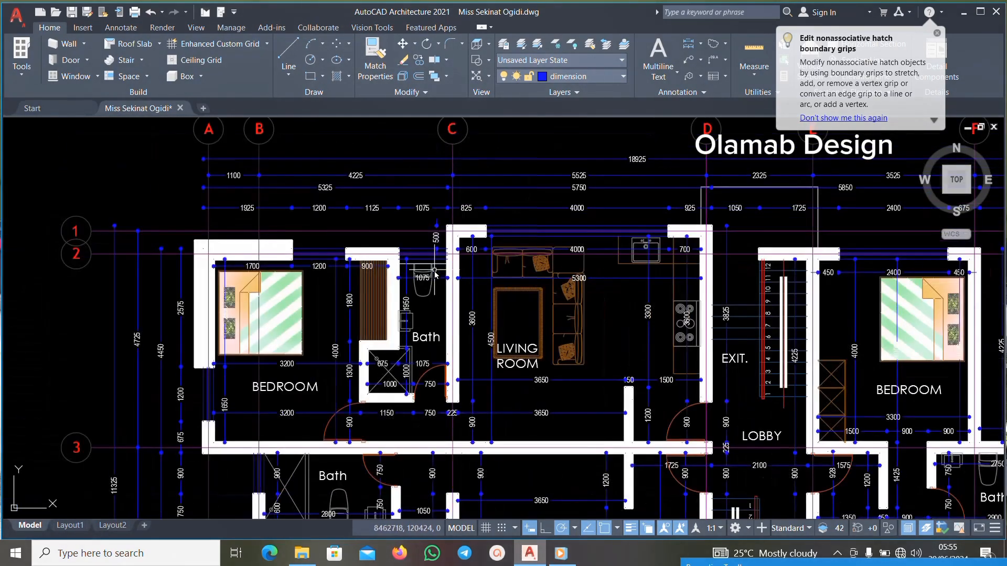
{"action": "left_click", "coordinate": [435, 274]}
{"action": "left_click", "coordinate": [344, 315]}
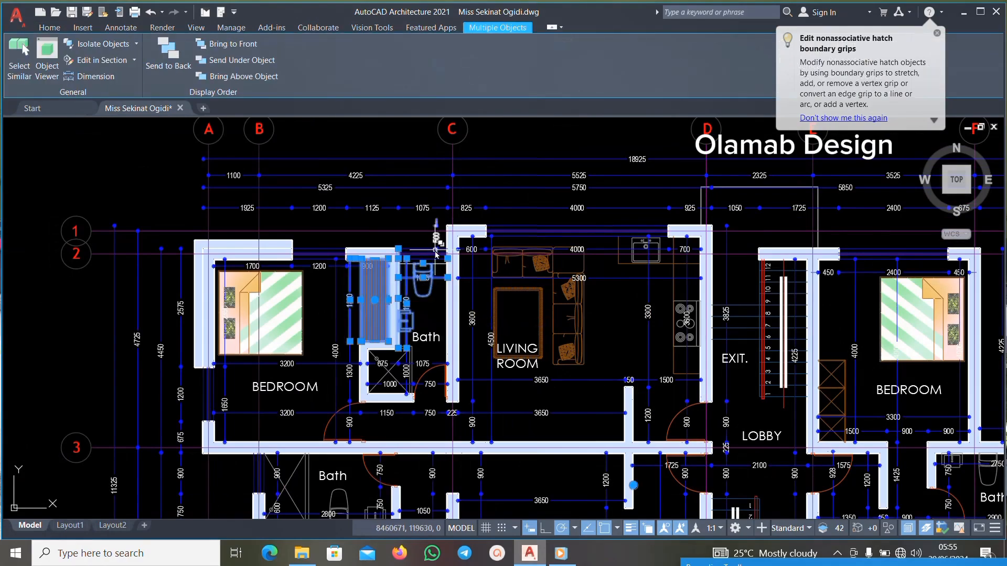
{"action": "scroll", "coordinate": [430, 255], "scroll_direction": "up", "scroll_amount": 2}
{"action": "key", "text": "Delete"}
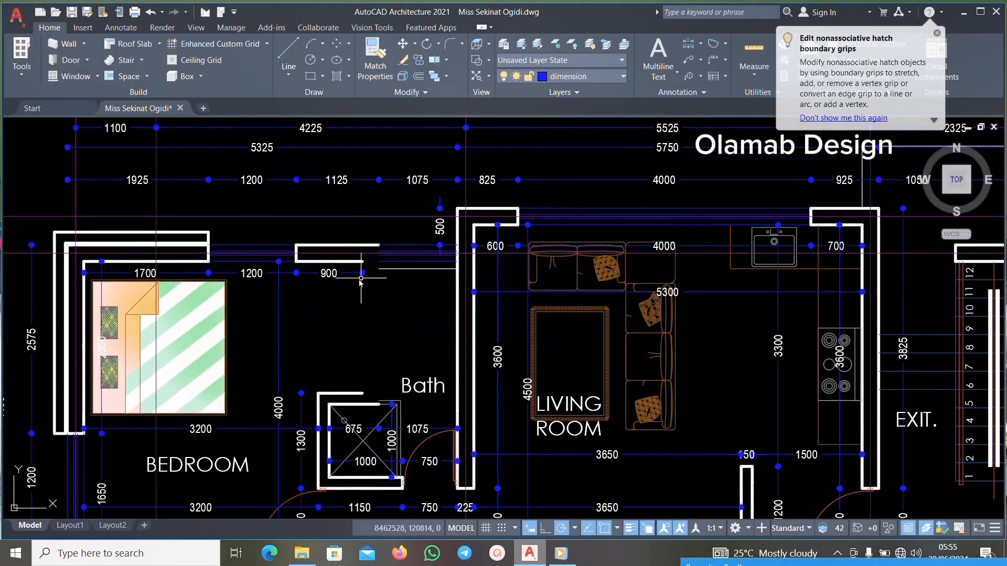
Delete the bed and the 1200, 900 and 4000 dimensions in the bedroom near grid line 2.
{"action": "scroll", "coordinate": [361, 282], "scroll_direction": "down", "scroll_amount": 4}
{"action": "scroll", "coordinate": [471, 255], "scroll_direction": "up", "scroll_amount": 6}
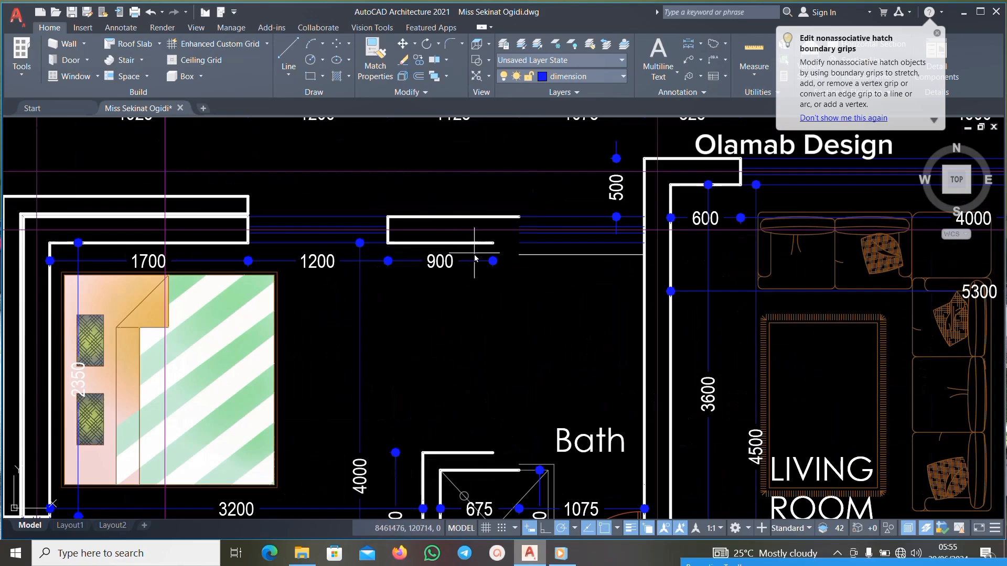
{"action": "left_click", "coordinate": [475, 254]}
{"action": "scroll", "coordinate": [289, 340], "scroll_direction": "up", "scroll_amount": 1}
{"action": "left_click", "coordinate": [286, 347]}
{"action": "scroll", "coordinate": [434, 264], "scroll_direction": "down", "scroll_amount": 5}
{"action": "key", "text": "Delete"}
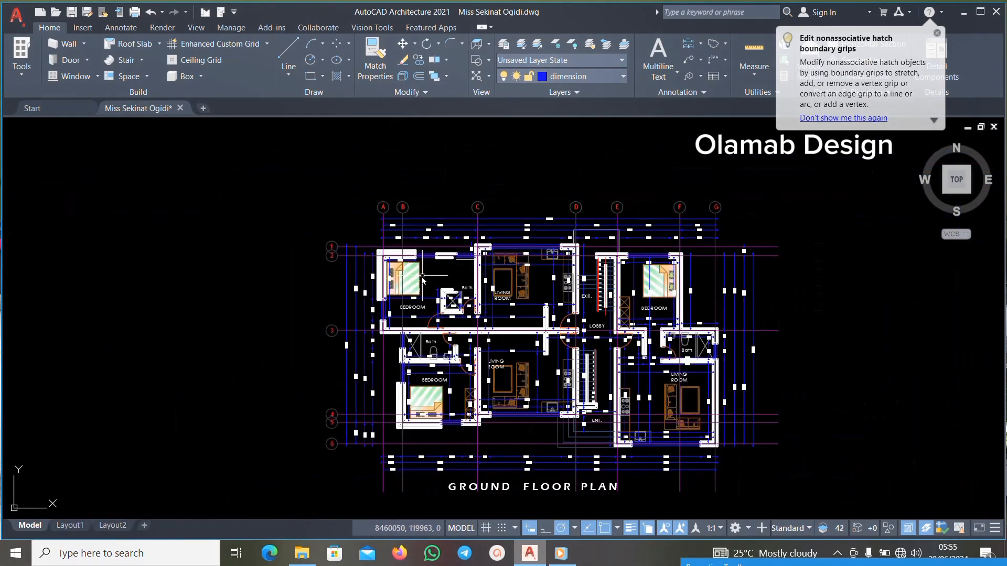
{"action": "scroll", "coordinate": [422, 276], "scroll_direction": "up", "scroll_amount": 5}
{"action": "left_click", "coordinate": [404, 270]}
{"action": "left_click", "coordinate": [365, 295]}
{"action": "key", "text": "Delete"}
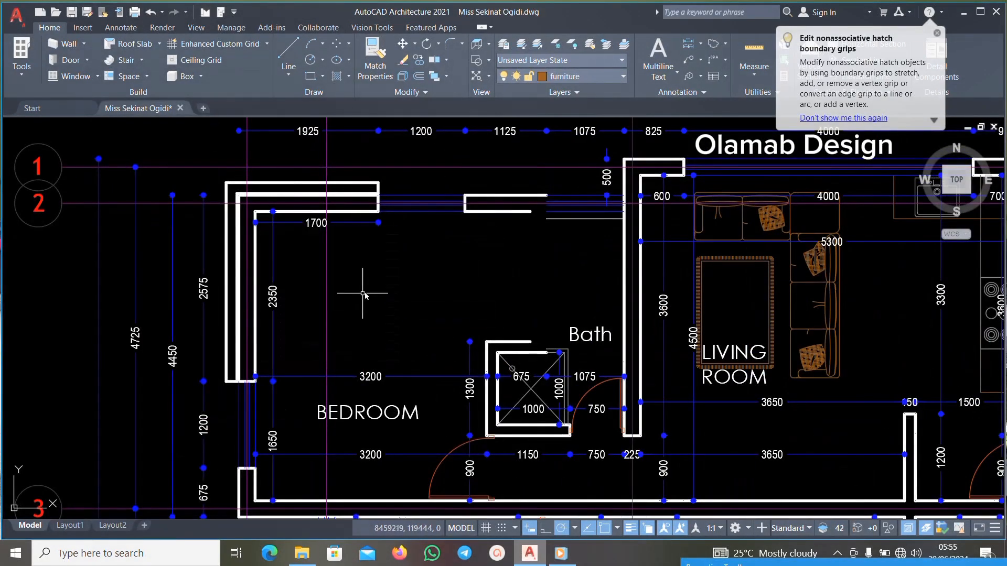
Delete the shower with its surrounding wall lines and the 3200, 1300, 675 and 1075 dimensions crossing it.
{"action": "scroll", "coordinate": [400, 252], "scroll_direction": "down", "scroll_amount": 4}
{"action": "scroll", "coordinate": [509, 325], "scroll_direction": "up", "scroll_amount": 5}
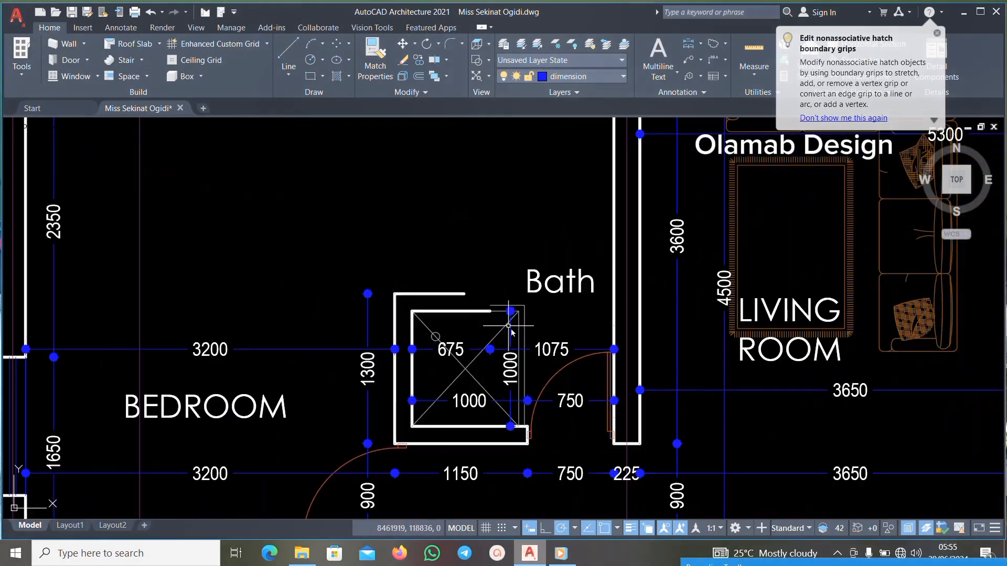
{"action": "left_click", "coordinate": [304, 361]}
{"action": "key", "text": "Delete"}
{"action": "scroll", "coordinate": [362, 323], "scroll_direction": "down", "scroll_amount": 5}
Delete the BEDROOM label, the bedroom door, and the remaining 3200, 900, 1150 and 750 dimensions above the grid line 3 wall.
{"action": "scroll", "coordinate": [356, 324], "scroll_direction": "up", "scroll_amount": 4}
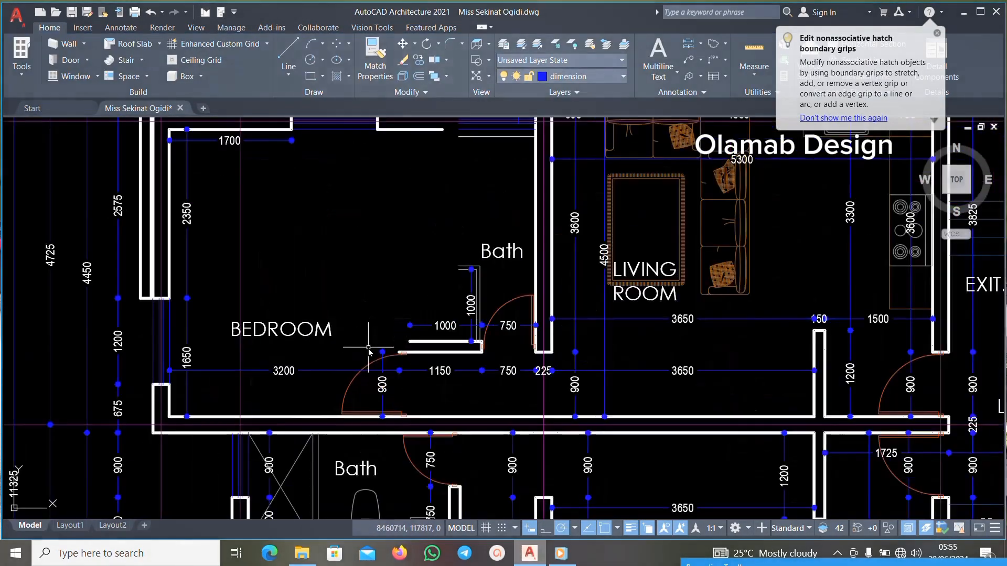
{"action": "left_click", "coordinate": [337, 285]}
{"action": "left_click", "coordinate": [317, 374]}
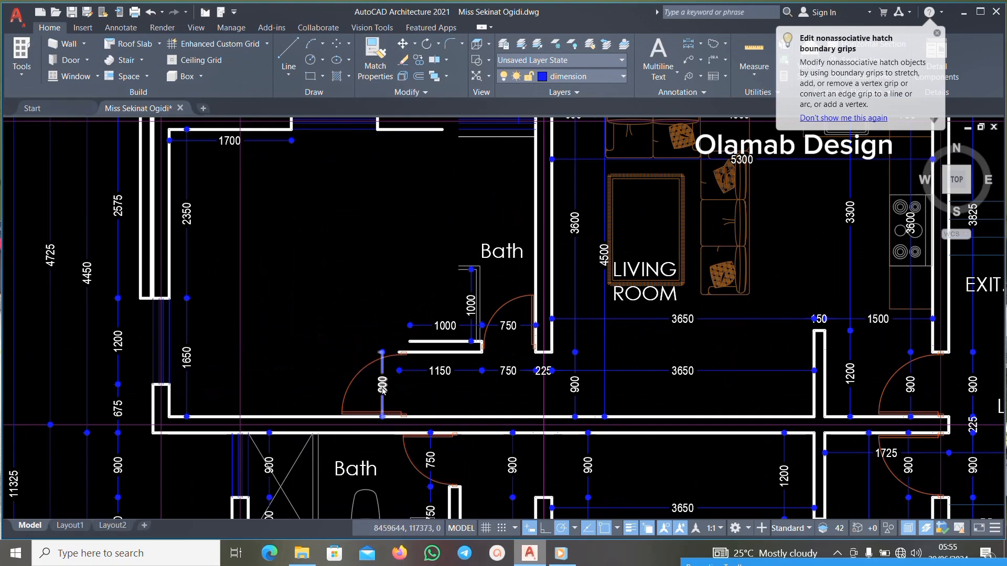
{"action": "scroll", "coordinate": [383, 389], "scroll_direction": "up", "scroll_amount": 2}
{"action": "left_click", "coordinate": [382, 310]}
{"action": "left_click", "coordinate": [320, 390]}
{"action": "key", "text": "Delete"}
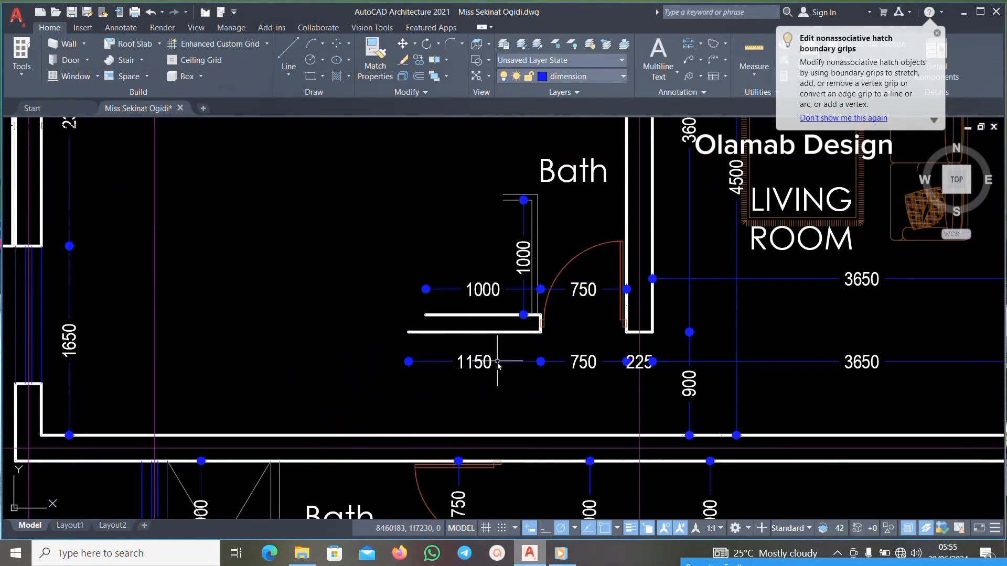
{"action": "left_click", "coordinate": [551, 348]}
{"action": "left_click", "coordinate": [348, 386]}
{"action": "key", "text": "Delete"}
Undo all the deletions made in the bedroom and bath between grid lines A and C.
{"action": "scroll", "coordinate": [427, 373], "scroll_direction": "down", "scroll_amount": 4}
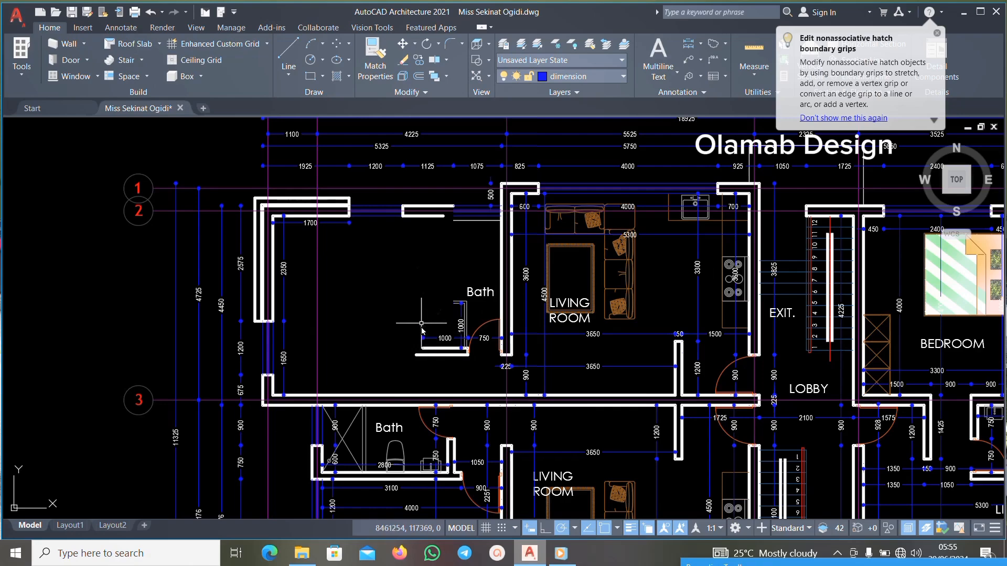
{"action": "scroll", "coordinate": [420, 315], "scroll_direction": "up", "scroll_amount": 5}
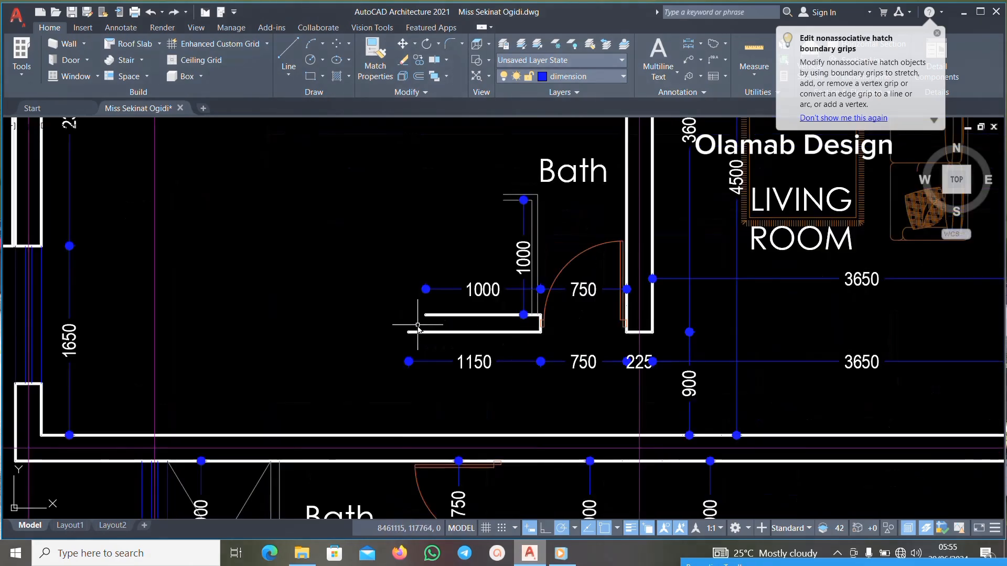
{"action": "scroll", "coordinate": [418, 329], "scroll_direction": "down", "scroll_amount": 2}
{"action": "scroll", "coordinate": [418, 326], "scroll_direction": "down", "scroll_amount": 5}
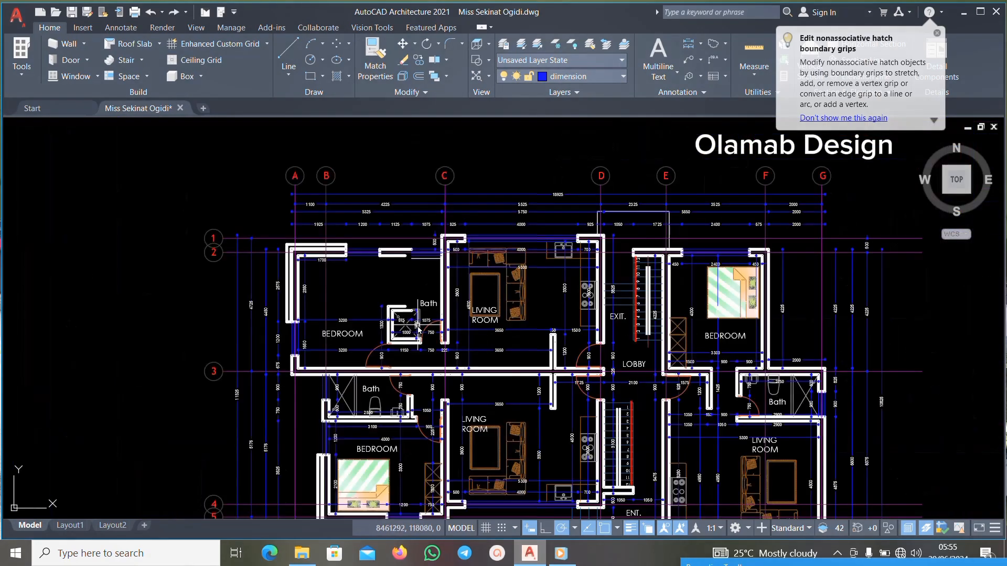
{"action": "scroll", "coordinate": [418, 326], "scroll_direction": "up", "scroll_amount": 4}
{"action": "scroll", "coordinate": [417, 326], "scroll_direction": "down", "scroll_amount": 1}
{"action": "scroll", "coordinate": [418, 326], "scroll_direction": "down", "scroll_amount": 5}
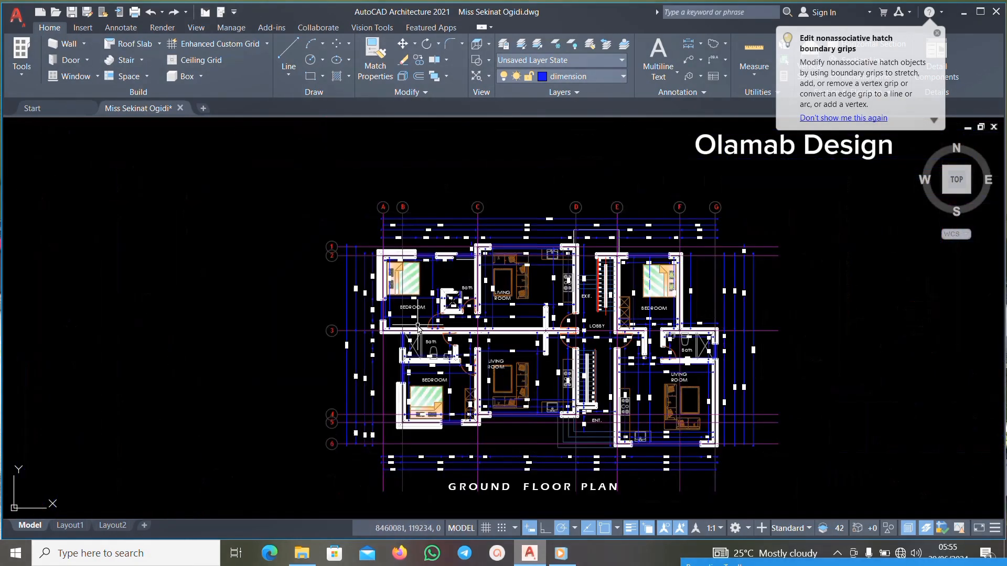
{"action": "scroll", "coordinate": [439, 308], "scroll_direction": "up", "scroll_amount": 7}
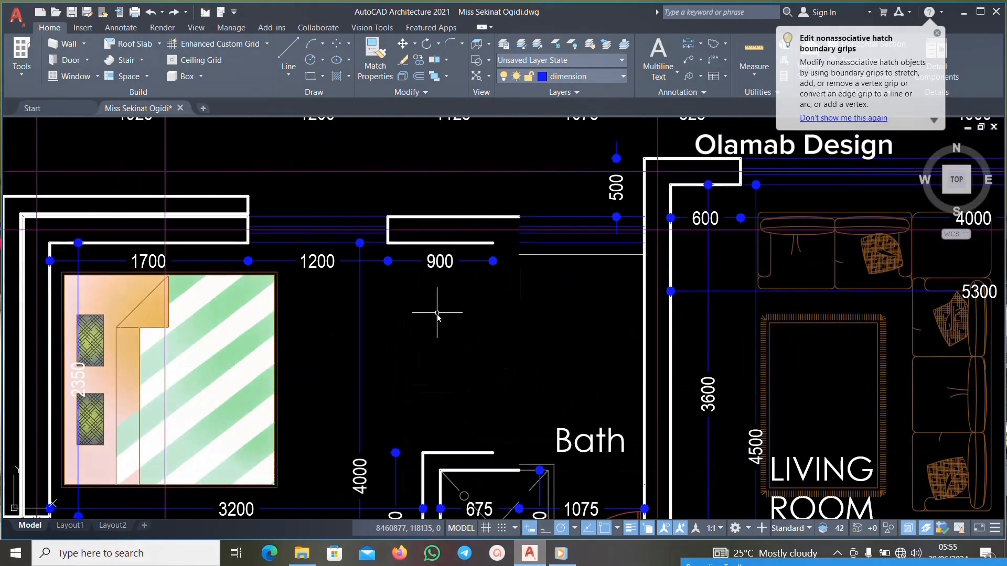
{"action": "scroll", "coordinate": [441, 323], "scroll_direction": "down", "scroll_amount": 2}
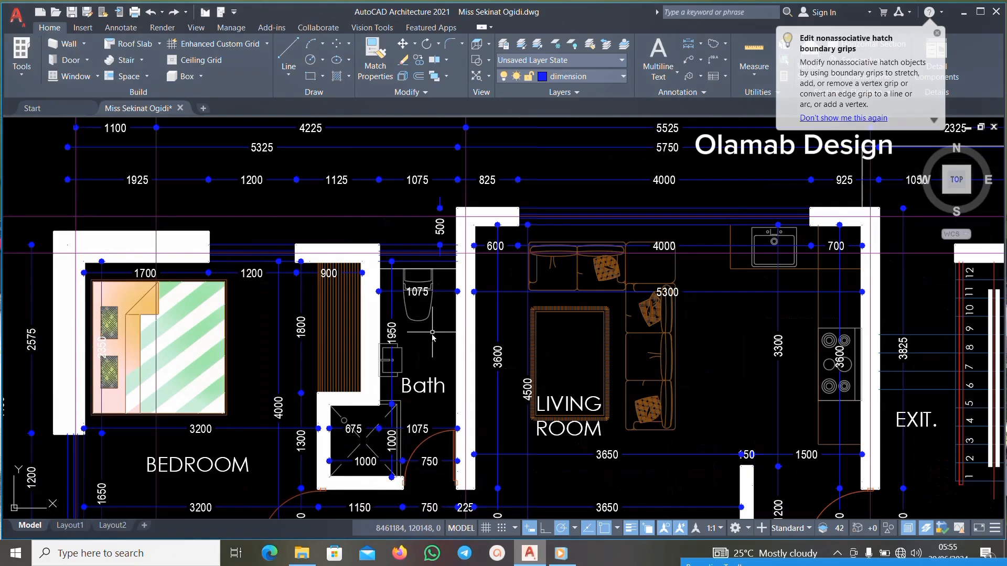
Delete the wardrobe, toilet, bedroom-bath dividing wall, wall fill, and the 4000, 1800 and 1950 dimensions near grid lines A–C.
{"action": "scroll", "coordinate": [432, 336], "scroll_direction": "down", "scroll_amount": 5}
{"action": "scroll", "coordinate": [481, 286], "scroll_direction": "up", "scroll_amount": 7}
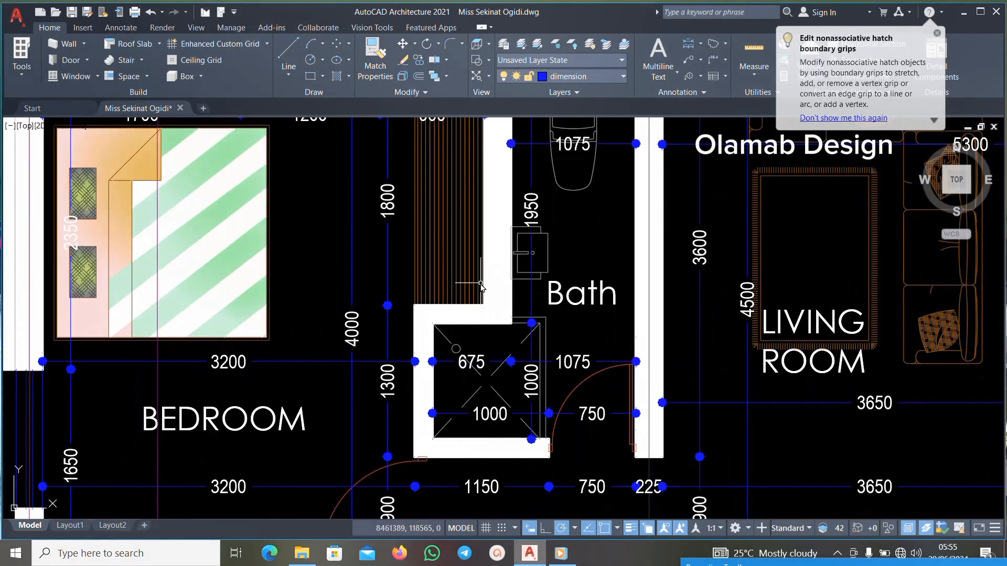
{"action": "scroll", "coordinate": [480, 286], "scroll_direction": "down", "scroll_amount": 5}
{"action": "scroll", "coordinate": [493, 307], "scroll_direction": "up", "scroll_amount": 3}
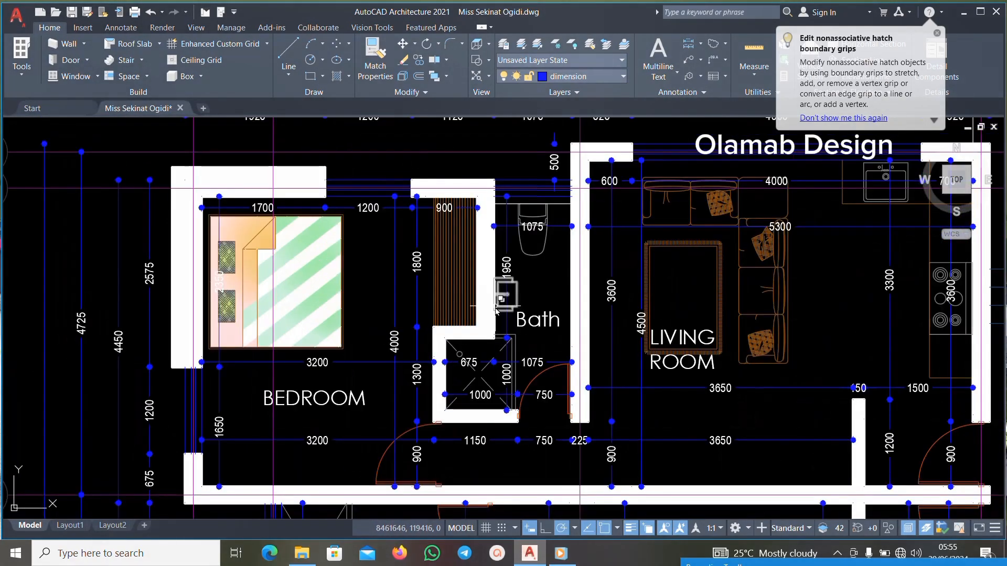
{"action": "scroll", "coordinate": [496, 310], "scroll_direction": "down", "scroll_amount": 4}
{"action": "scroll", "coordinate": [509, 316], "scroll_direction": "up", "scroll_amount": 5}
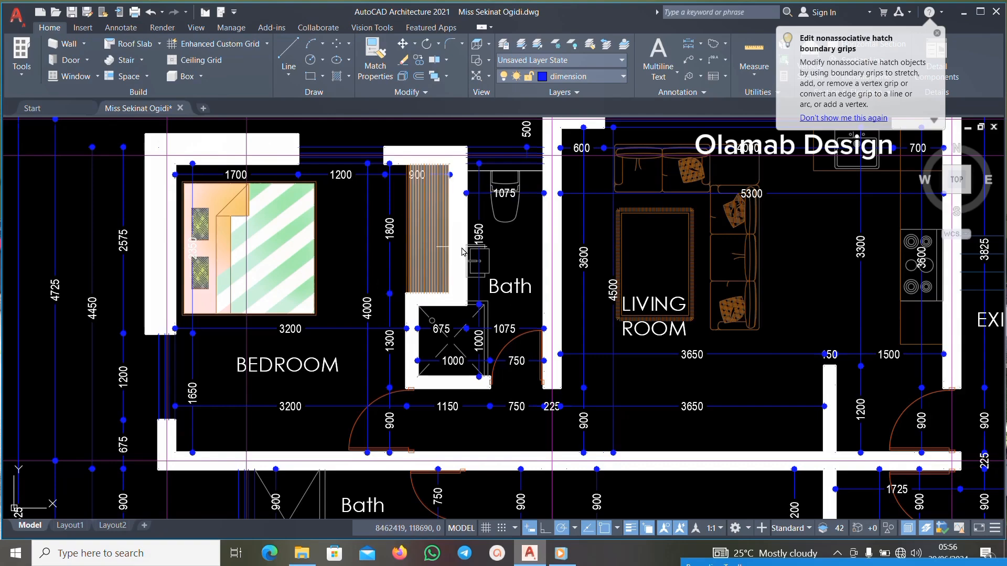
{"action": "left_click", "coordinate": [512, 202]}
{"action": "left_click", "coordinate": [322, 235]}
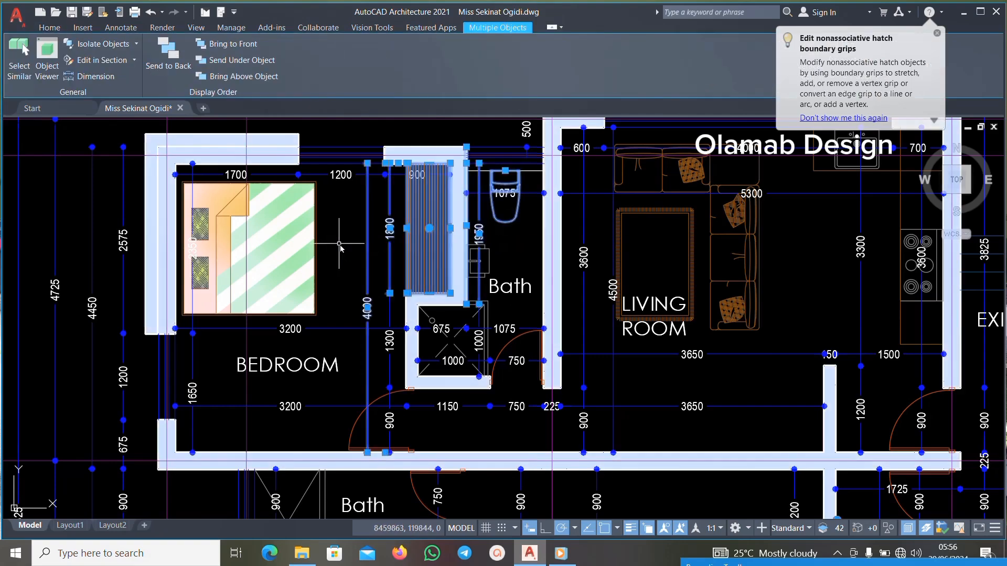
{"action": "key", "text": "Delete"}
{"action": "scroll", "coordinate": [418, 290], "scroll_direction": "up", "scroll_amount": 4}
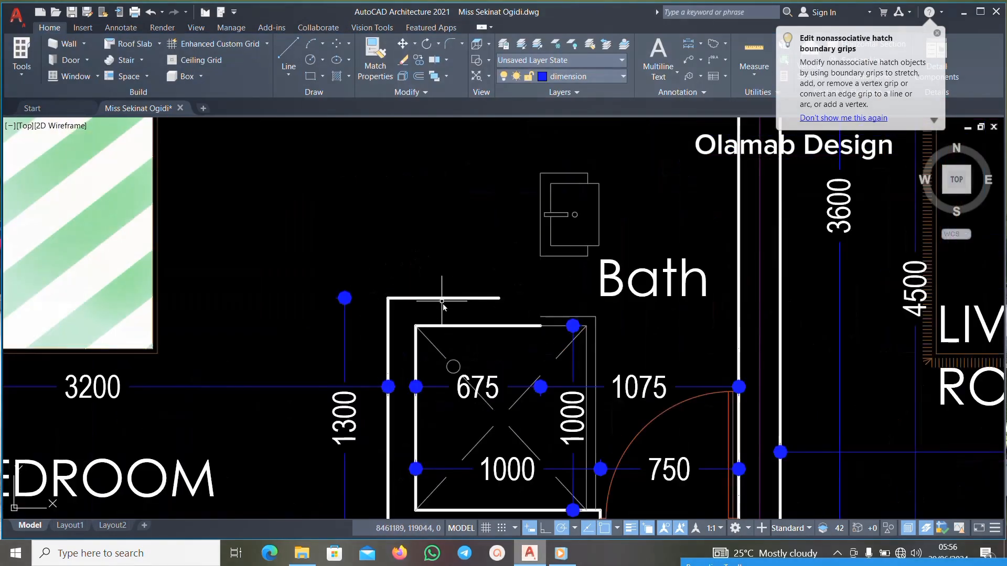
Delete the bed, the BEDROOM label and both 3200 dimensions from the bedroom above grid line 3.
{"action": "scroll", "coordinate": [492, 309], "scroll_direction": "down", "scroll_amount": 2}
{"action": "scroll", "coordinate": [401, 217], "scroll_direction": "down", "scroll_amount": 4}
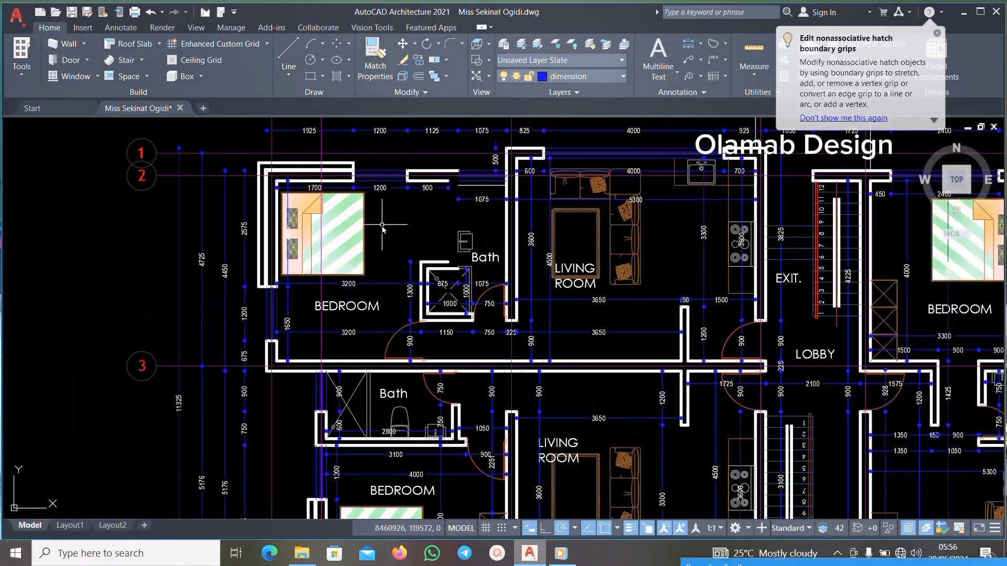
{"action": "left_click", "coordinate": [378, 209]}
{"action": "left_click", "coordinate": [315, 289]}
{"action": "key", "text": "Delete"}
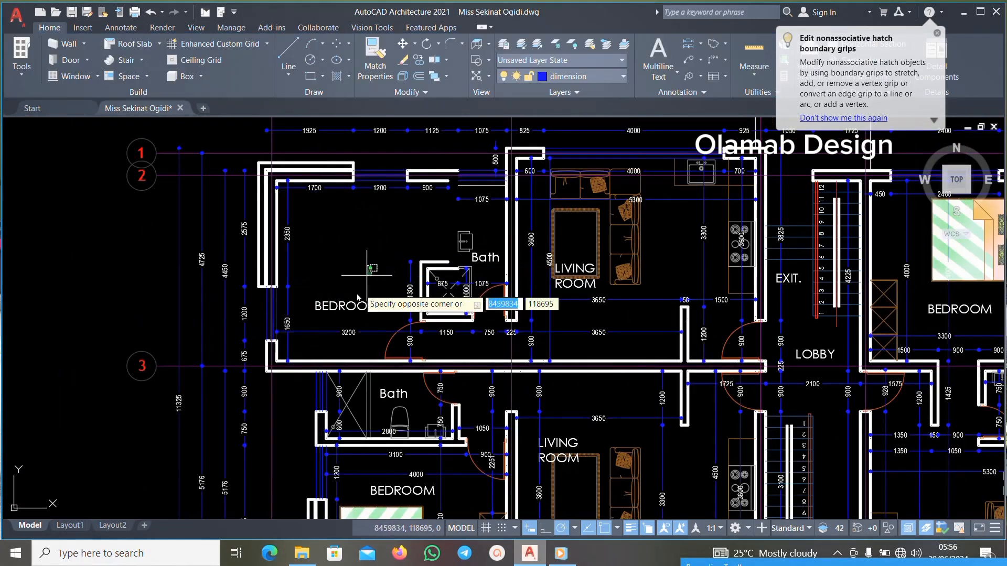
{"action": "left_click", "coordinate": [336, 338]}
{"action": "key", "text": "Delete"}
Delete the bedroom door with its 900 dimension, the 1150 and 750 dimensions below the shower, and the 1300 dimension beside it.
{"action": "scroll", "coordinate": [414, 344], "scroll_direction": "up", "scroll_amount": 4}
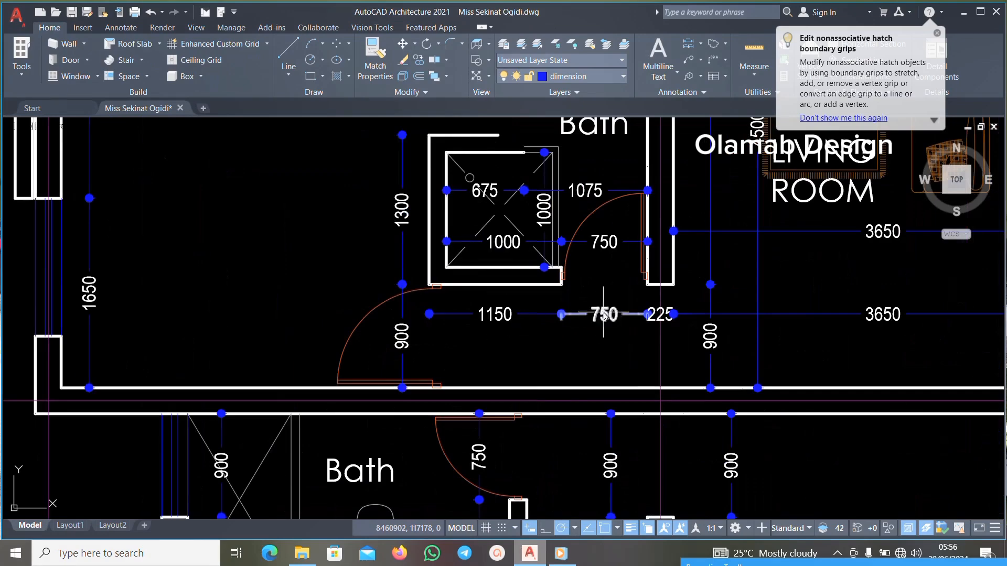
{"action": "left_click", "coordinate": [348, 344]}
{"action": "key", "text": "Delete"}
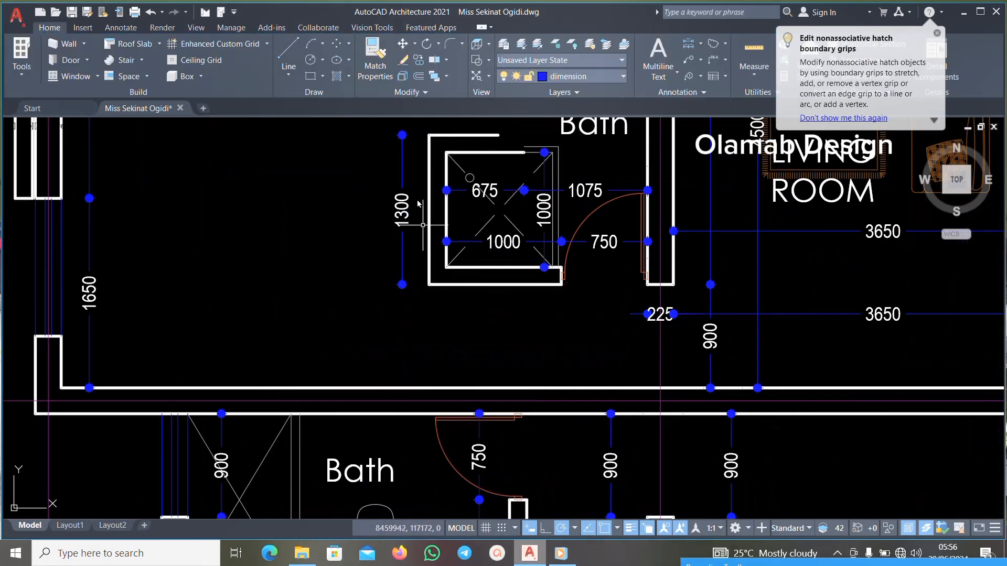
{"action": "scroll", "coordinate": [412, 313], "scroll_direction": "down", "scroll_amount": 2}
{"action": "scroll", "coordinate": [412, 314], "scroll_direction": "up", "scroll_amount": 2}
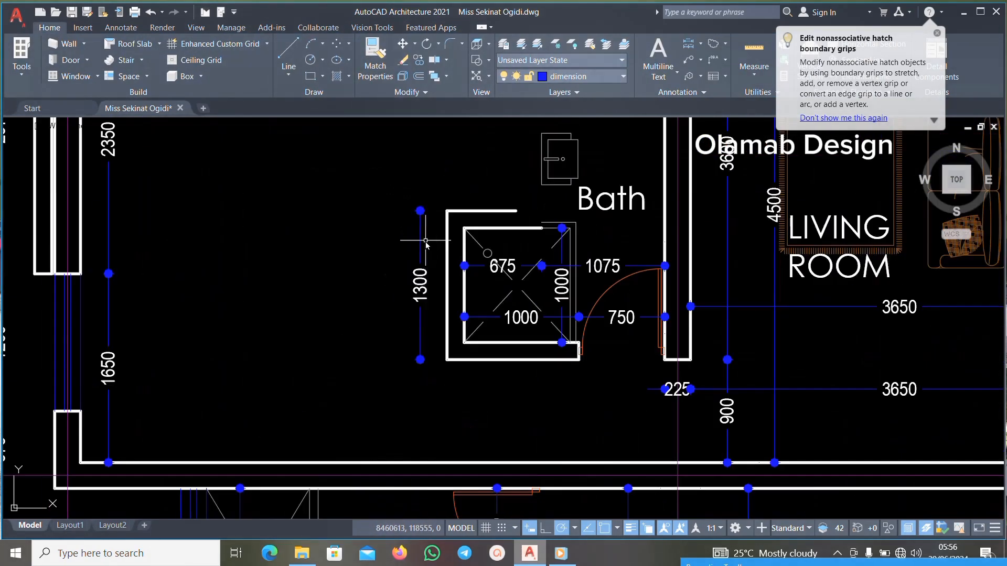
{"action": "left_click", "coordinate": [308, 312]}
{"action": "scroll", "coordinate": [385, 281], "scroll_direction": "down", "scroll_amount": 2}
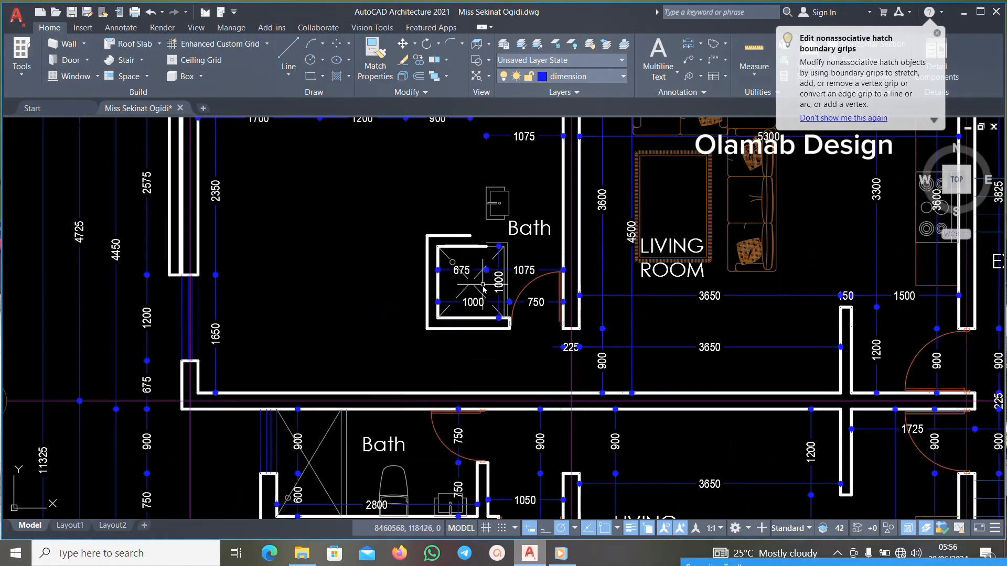
Delete the Bath label, bath door, shower cross lines and the horizontal 1075, 750, 675 and 1000 dimensions near grid line C.
{"action": "scroll", "coordinate": [511, 272], "scroll_direction": "up", "scroll_amount": 2}
{"action": "left_click", "coordinate": [558, 175]}
{"action": "left_click", "coordinate": [531, 335]}
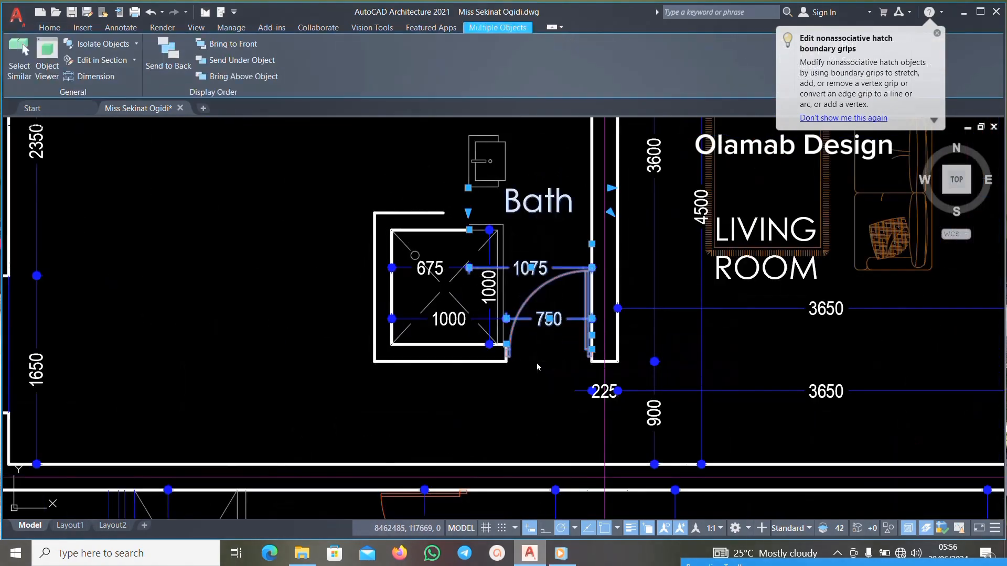
{"action": "key", "text": "Delete"}
{"action": "left_click", "coordinate": [469, 254]}
{"action": "left_click", "coordinate": [422, 330]}
{"action": "key", "text": "Delete"}
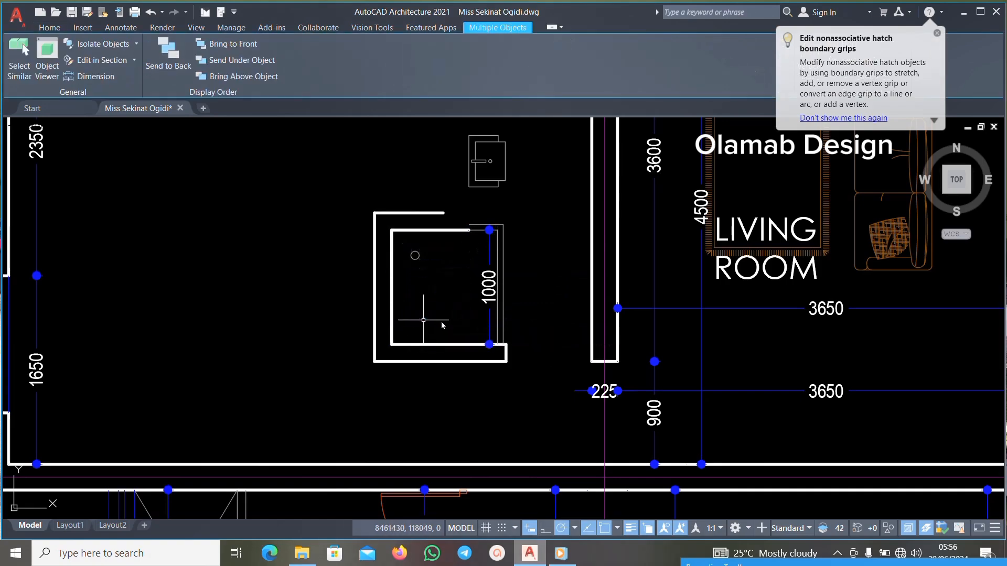
Delete the shower enclosure walls with the vertical 1000 dimension, the shower drain and the washbasin.
{"action": "left_click", "coordinate": [533, 326]}
{"action": "left_click", "coordinate": [379, 376]}
{"action": "key", "text": "Delete"}
{"action": "scroll", "coordinate": [382, 366], "scroll_direction": "down", "scroll_amount": 3}
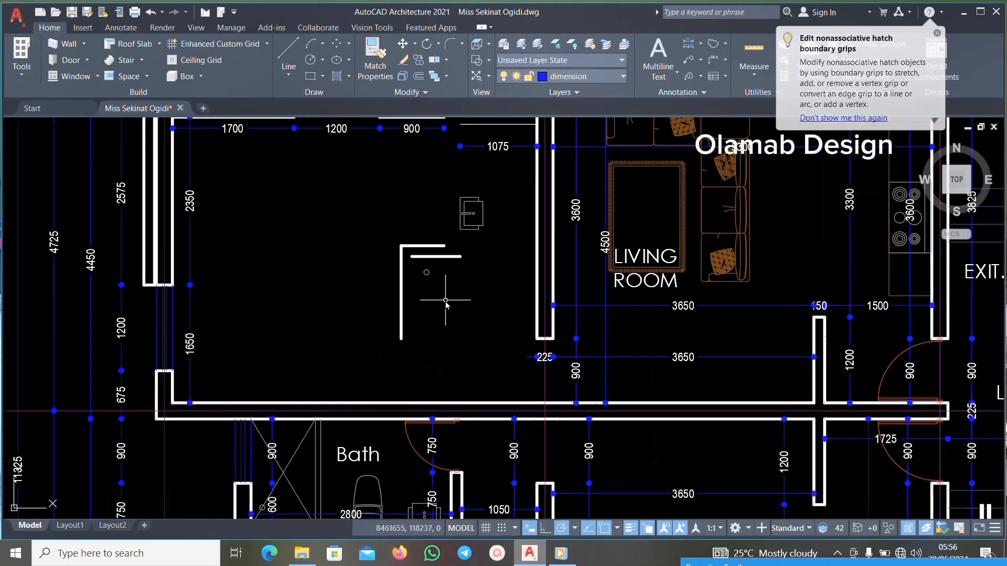
{"action": "scroll", "coordinate": [442, 288], "scroll_direction": "up", "scroll_amount": 5}
{"action": "scroll", "coordinate": [535, 233], "scroll_direction": "down", "scroll_amount": 5}
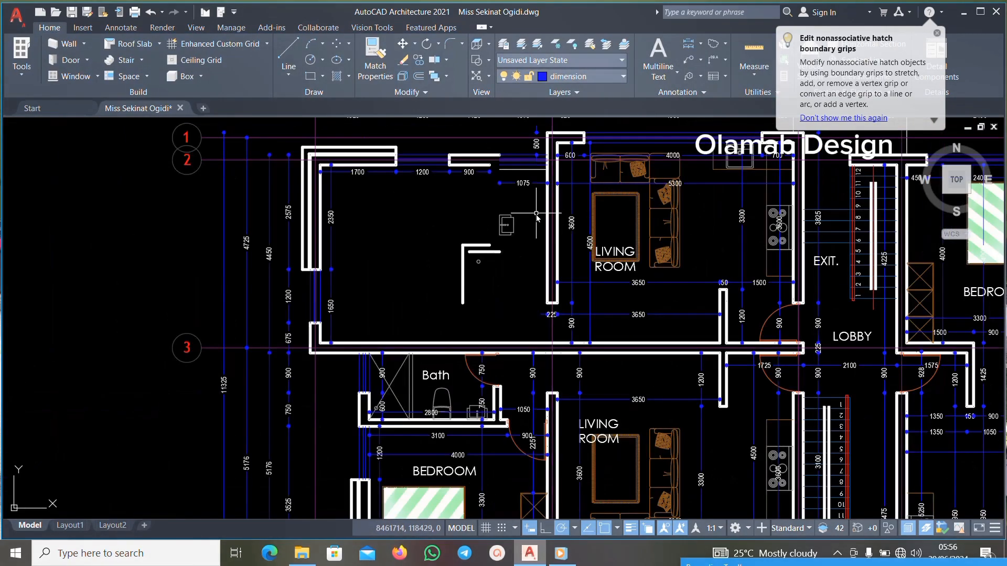
{"action": "left_click", "coordinate": [537, 215]}
{"action": "left_click", "coordinate": [409, 325]}
{"action": "key", "text": "Delete"}
Delete the upper living room's furniture, label and cooker with the 5300, 3300, 150, 1500, upper 3650 and cooker-side 3600 dimensions.
{"action": "scroll", "coordinate": [561, 311], "scroll_direction": "down", "scroll_amount": 3}
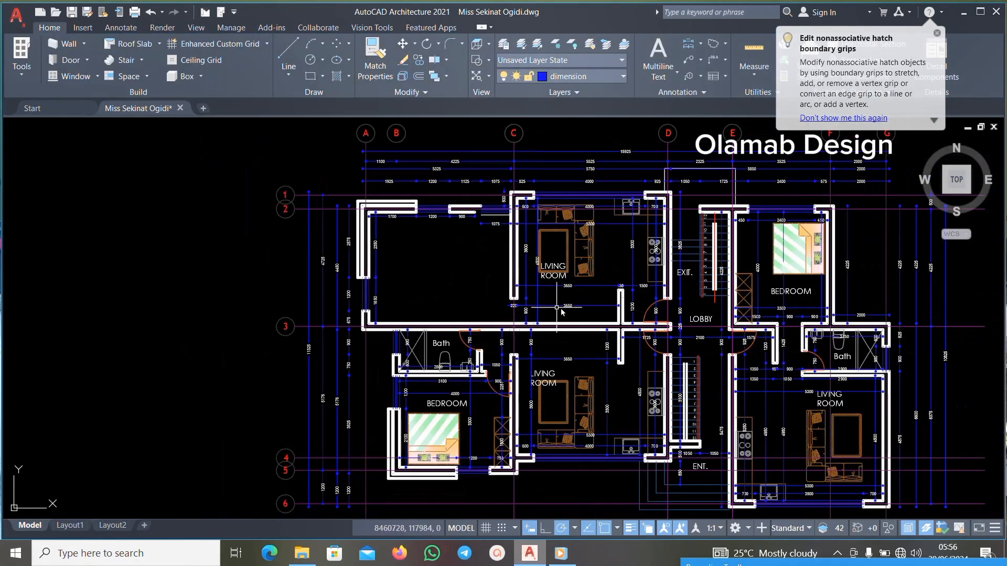
{"action": "scroll", "coordinate": [633, 271], "scroll_direction": "up", "scroll_amount": 2}
{"action": "left_click", "coordinate": [668, 198]}
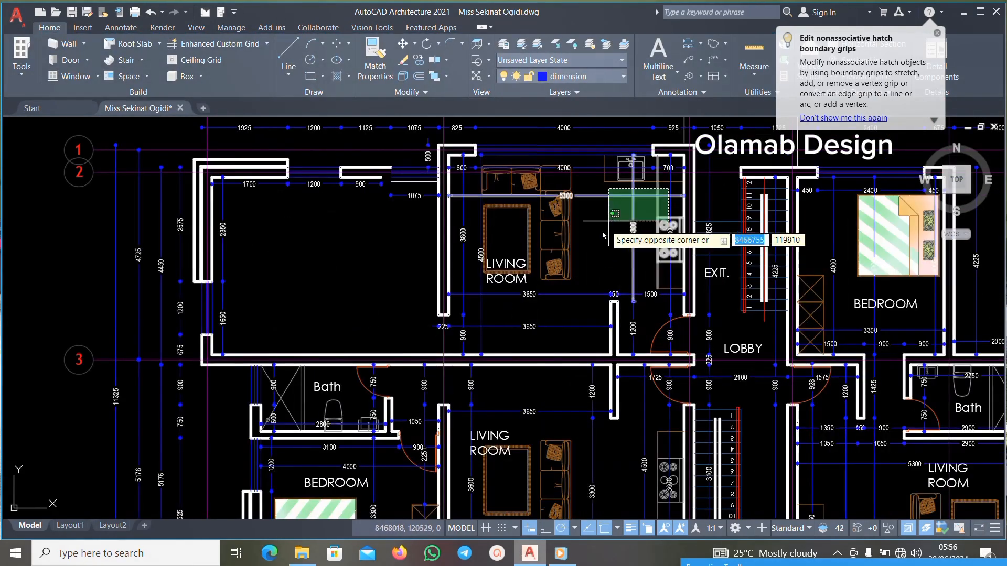
{"action": "left_click", "coordinate": [481, 288]}
{"action": "key", "text": "Delete"}
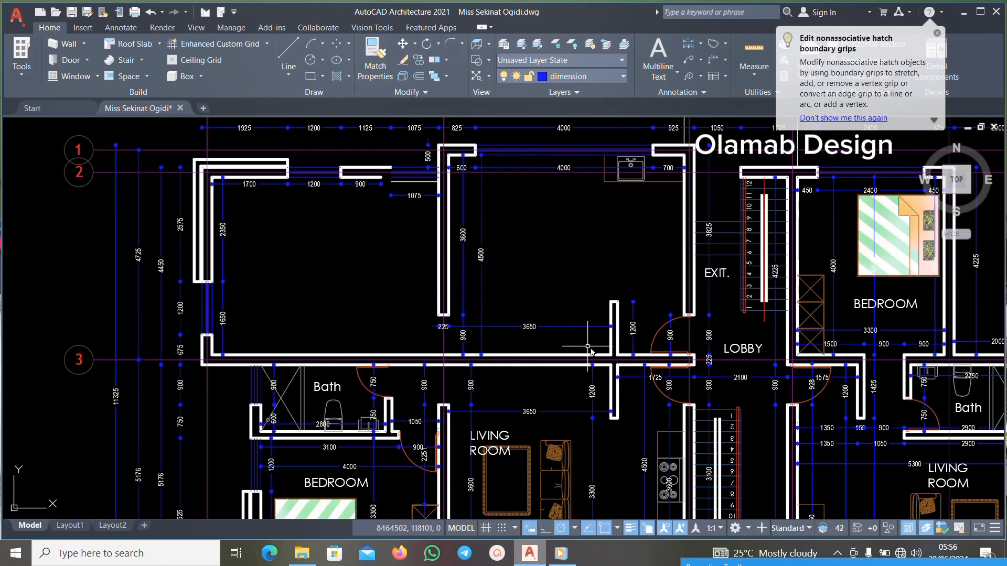
Delete the short partition wall above grid line 3 and the 3650 and 1200 dimensions beside it.
{"action": "scroll", "coordinate": [588, 349], "scroll_direction": "up", "scroll_amount": 4}
{"action": "left_click", "coordinate": [651, 251]}
{"action": "left_click", "coordinate": [365, 315]}
{"action": "key", "text": "Delete"}
{"action": "scroll", "coordinate": [408, 307], "scroll_direction": "down", "scroll_amount": 6}
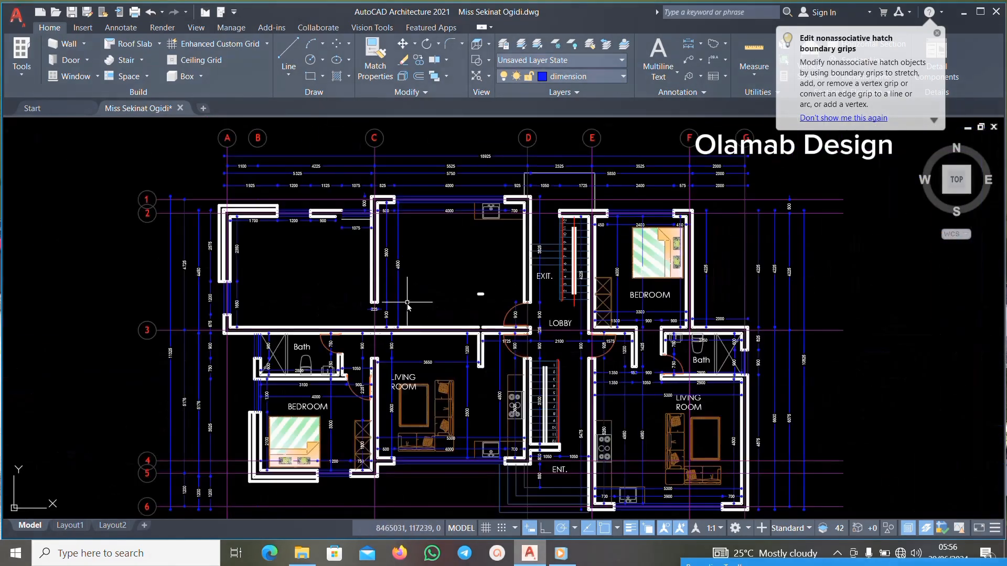
Delete the vertical 3600, 4500 and 900 dimensions and the 225 wall dimension near grid line C in the upper living room.
{"action": "scroll", "coordinate": [408, 306], "scroll_direction": "up", "scroll_amount": 4}
{"action": "left_click", "coordinate": [403, 230]}
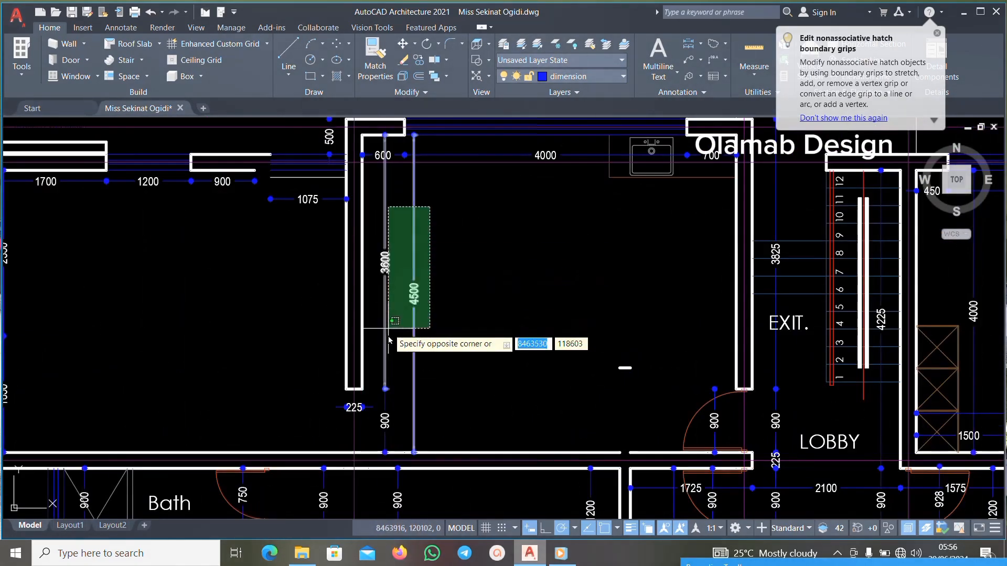
{"action": "left_click", "coordinate": [379, 387]}
{"action": "scroll", "coordinate": [380, 430], "scroll_direction": "up", "scroll_amount": 6}
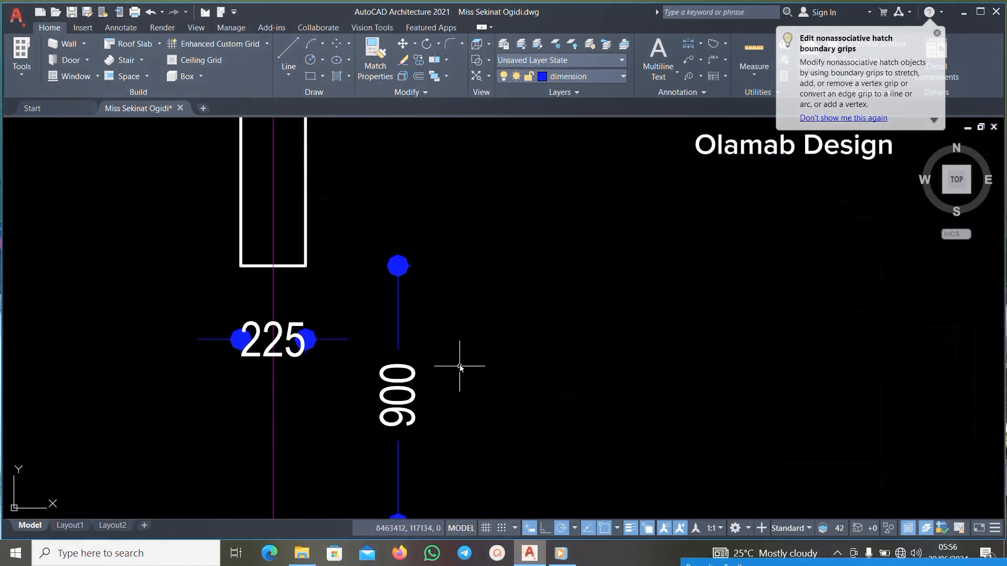
{"action": "left_click", "coordinate": [460, 366]}
{"action": "left_click", "coordinate": [365, 442]}
{"action": "key", "text": "Delete"}
{"action": "scroll", "coordinate": [431, 356], "scroll_direction": "down", "scroll_amount": 4}
{"action": "scroll", "coordinate": [392, 354], "scroll_direction": "up", "scroll_amount": 6}
{"action": "left_click", "coordinate": [387, 342]}
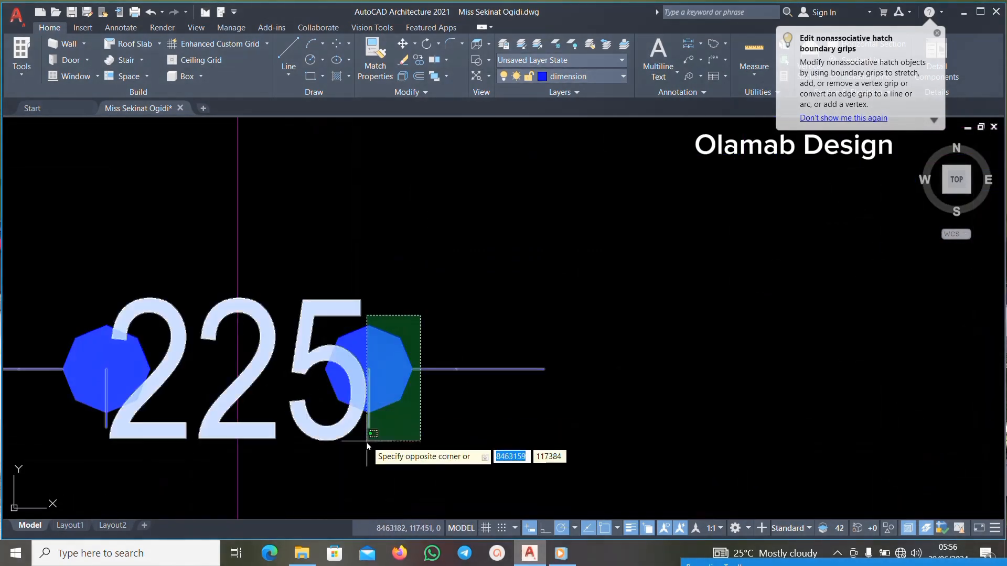
{"action": "left_click", "coordinate": [380, 356]}
{"action": "key", "text": "Delete"}
Delete the leftover partition wall end fragment in the upper living room.
{"action": "scroll", "coordinate": [388, 353], "scroll_direction": "down", "scroll_amount": 5}
{"action": "scroll", "coordinate": [439, 352], "scroll_direction": "down", "scroll_amount": 3}
{"action": "scroll", "coordinate": [564, 335], "scroll_direction": "up", "scroll_amount": 6}
{"action": "left_click", "coordinate": [564, 322]}
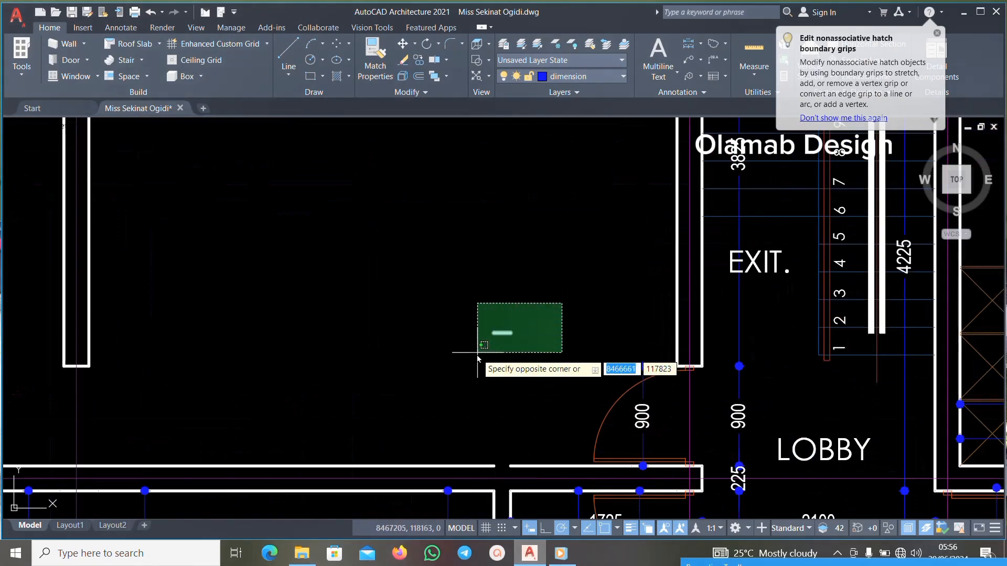
{"action": "left_click", "coordinate": [530, 338]}
{"action": "key", "text": "Delete"}
Delete the upper living room's entrance door at grid line D and its 900 dimension.
{"action": "scroll", "coordinate": [568, 358], "scroll_direction": "down", "scroll_amount": 7}
{"action": "scroll", "coordinate": [604, 371], "scroll_direction": "up", "scroll_amount": 6}
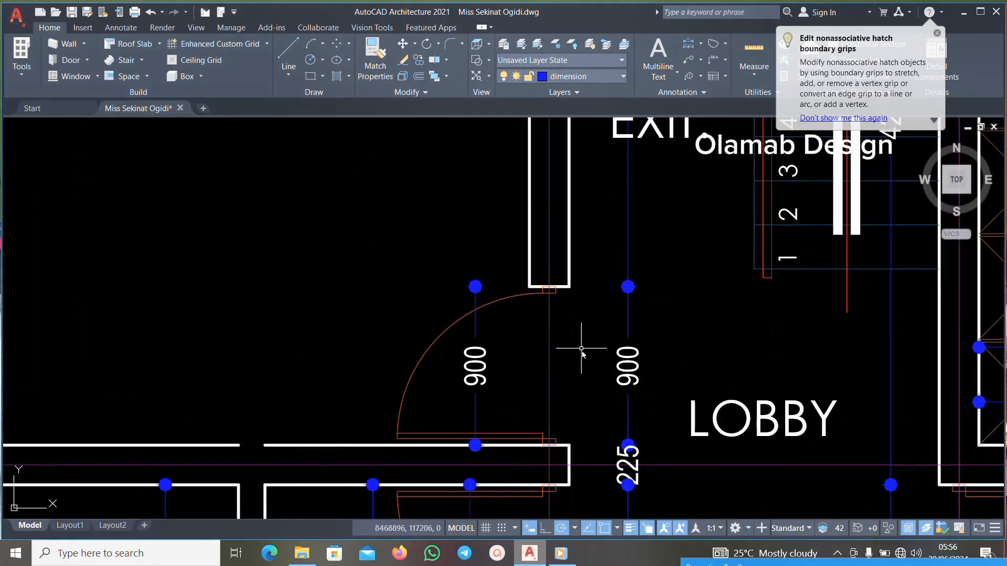
{"action": "left_click", "coordinate": [507, 275]}
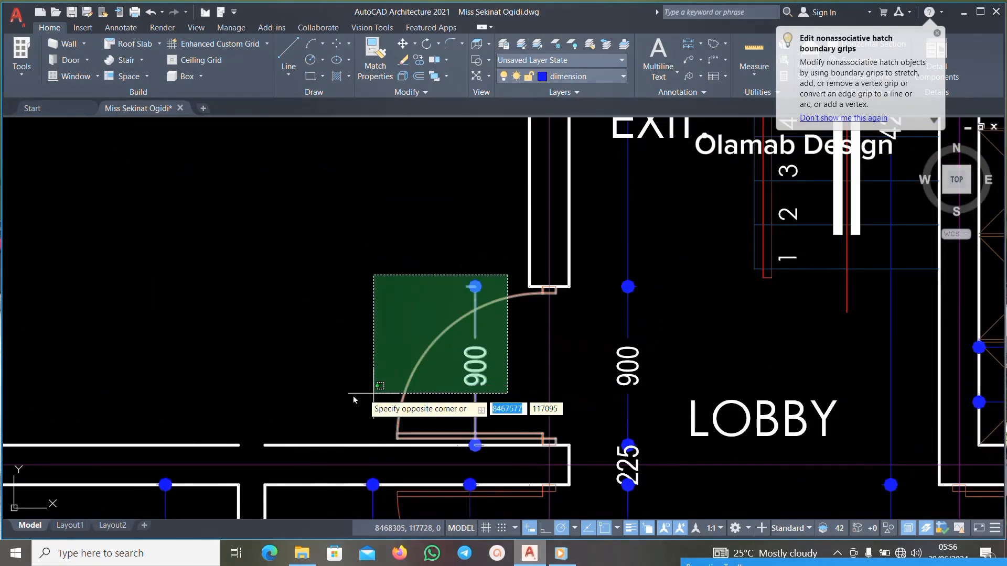
{"action": "left_click", "coordinate": [373, 395]}
{"action": "key", "text": "Delete"}
{"action": "scroll", "coordinate": [348, 383], "scroll_direction": "down", "scroll_amount": 6}
{"action": "scroll", "coordinate": [545, 240], "scroll_direction": "up", "scroll_amount": 6}
{"action": "scroll", "coordinate": [545, 240], "scroll_direction": "down", "scroll_amount": 6}
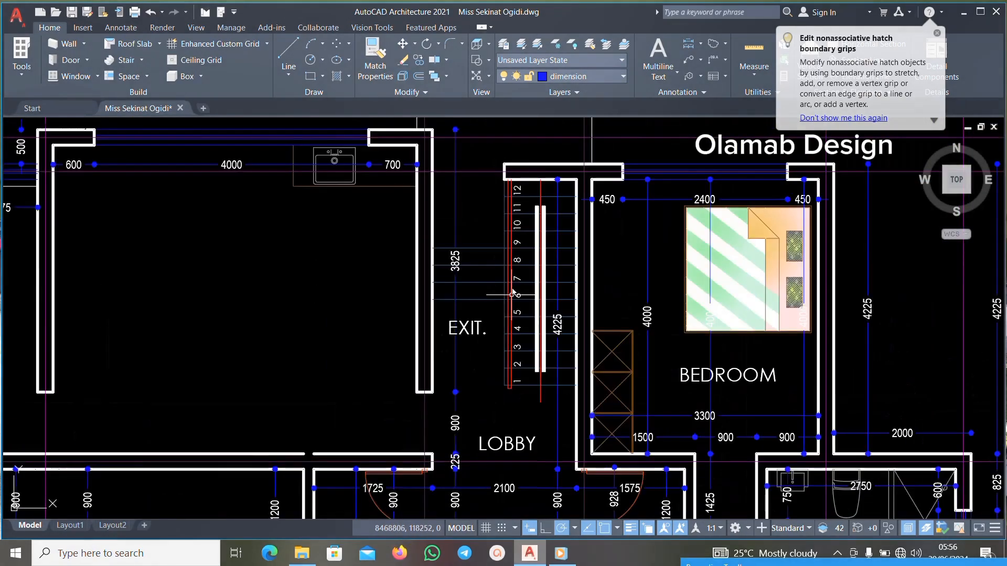
{"action": "scroll", "coordinate": [490, 216], "scroll_direction": "up", "scroll_amount": 6}
{"action": "left_click", "coordinate": [490, 211]}
{"action": "scroll", "coordinate": [428, 414], "scroll_direction": "down", "scroll_amount": 5}
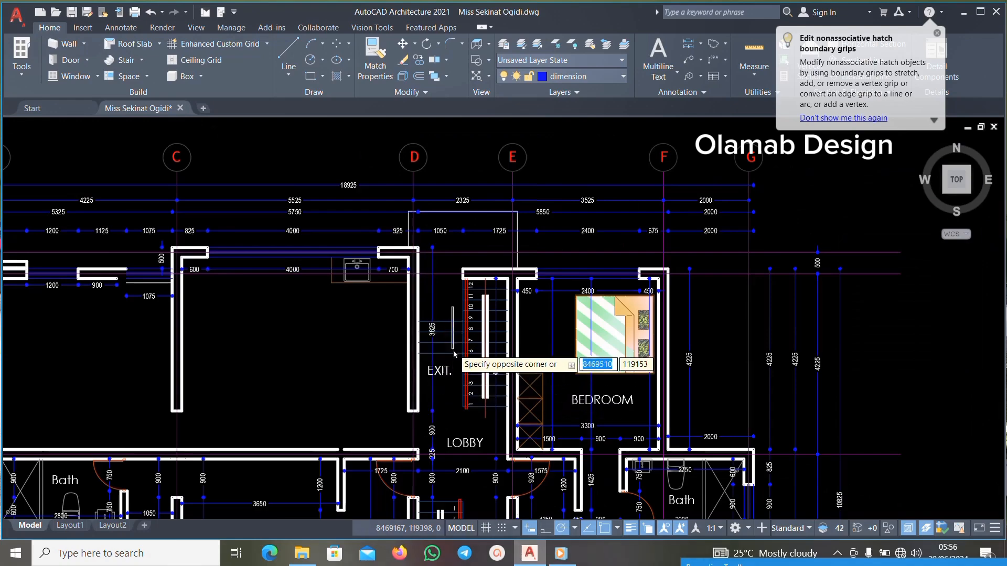
{"action": "scroll", "coordinate": [455, 347], "scroll_direction": "up", "scroll_amount": 4}
{"action": "scroll", "coordinate": [444, 298], "scroll_direction": "down", "scroll_amount": 5}
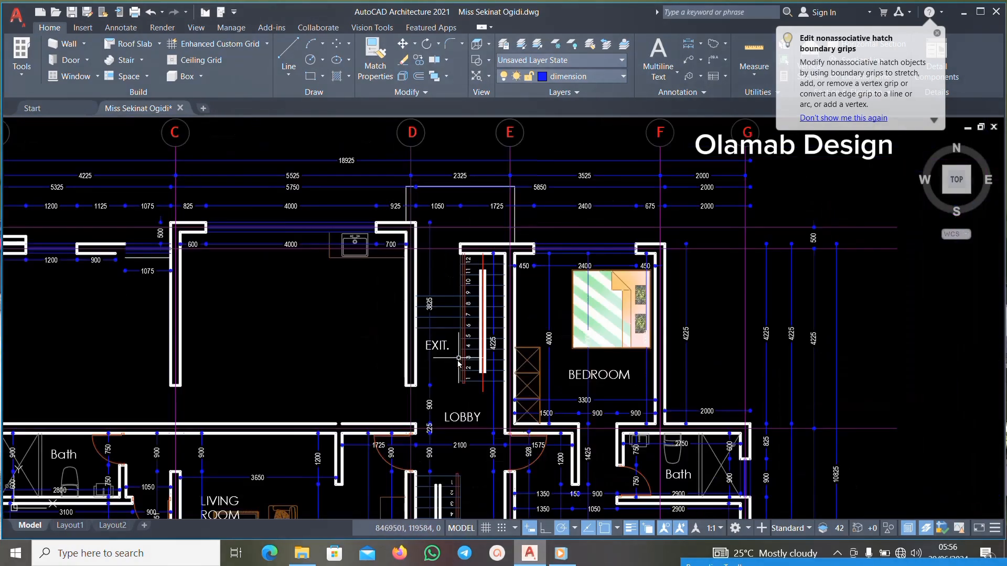
Delete the EXIT label and the 3825 dimension running through it.
{"action": "scroll", "coordinate": [438, 326], "scroll_direction": "up", "scroll_amount": 5}
{"action": "scroll", "coordinate": [418, 313], "scroll_direction": "up", "scroll_amount": 3}
{"action": "left_click", "coordinate": [440, 299]}
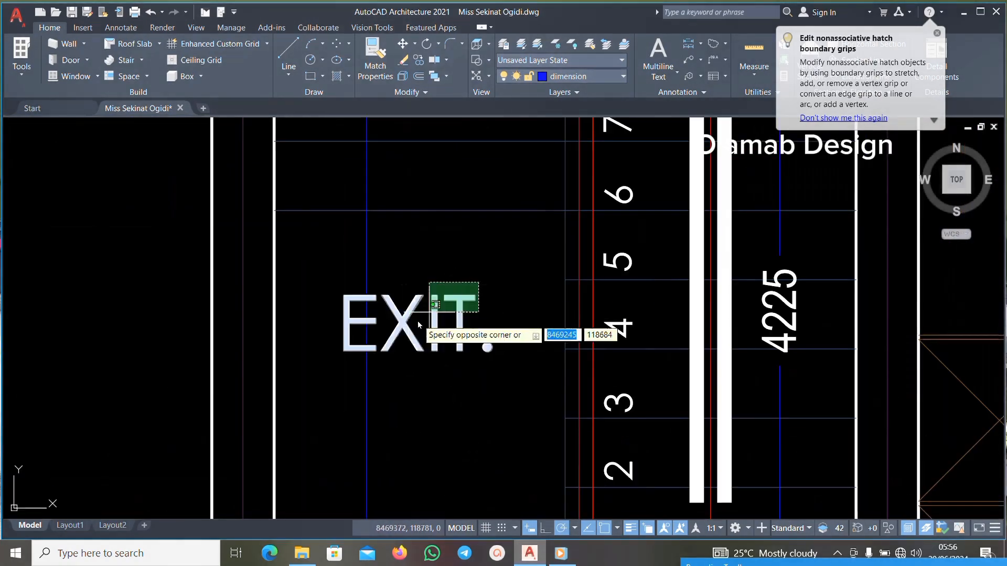
{"action": "scroll", "coordinate": [407, 382], "scroll_direction": "down", "scroll_amount": 3}
{"action": "scroll", "coordinate": [393, 407], "scroll_direction": "up", "scroll_amount": 3}
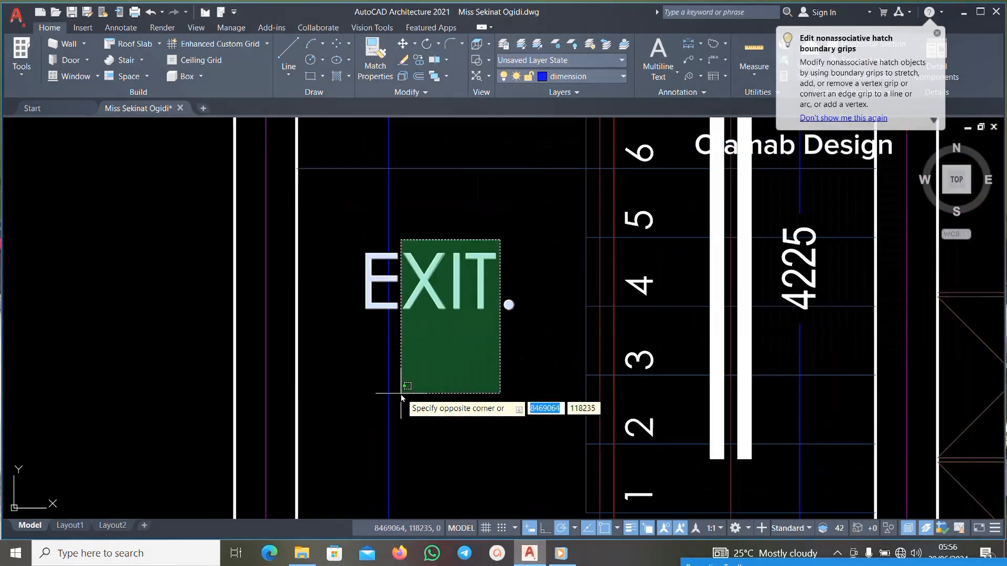
{"action": "left_click", "coordinate": [373, 407]}
{"action": "key", "text": "Delete"}
Delete the upper staircase with its treads, landing lines, handrails and numbers 1 to 12, along with the 4225 dimension.
{"action": "scroll", "coordinate": [429, 355], "scroll_direction": "down", "scroll_amount": 6}
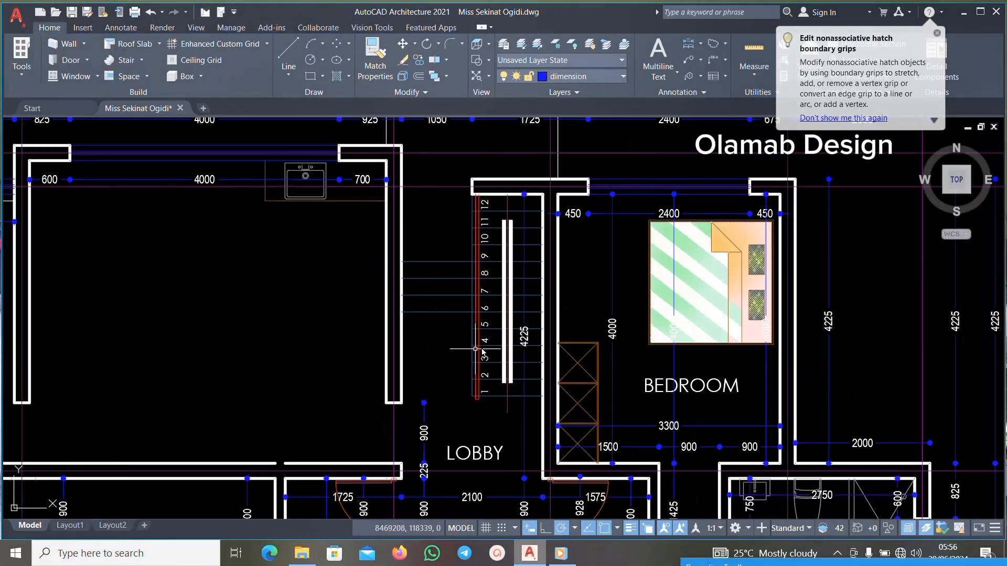
{"action": "scroll", "coordinate": [502, 346], "scroll_direction": "up", "scroll_amount": 4}
{"action": "scroll", "coordinate": [498, 320], "scroll_direction": "down", "scroll_amount": 4}
{"action": "scroll", "coordinate": [503, 237], "scroll_direction": "up", "scroll_amount": 3}
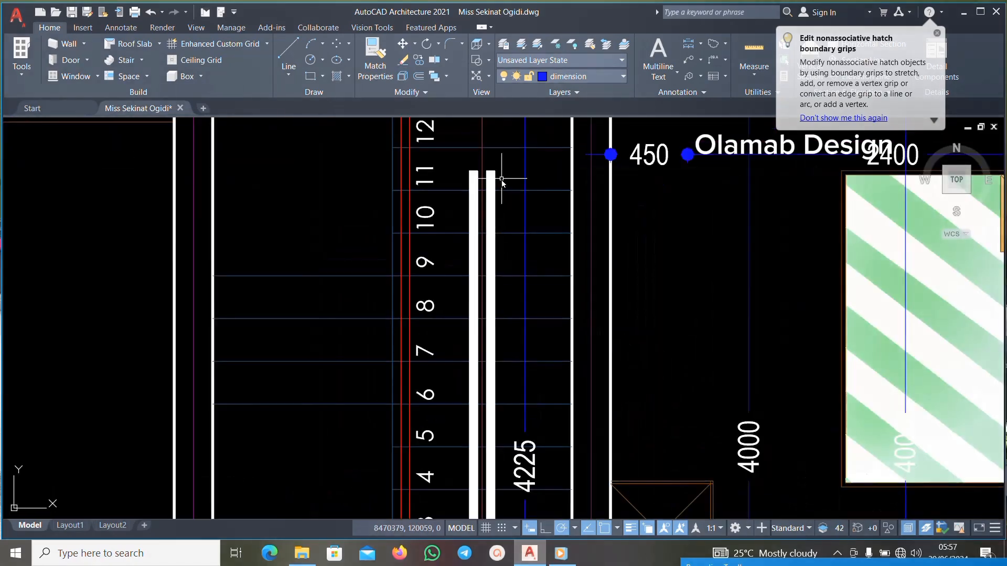
{"action": "scroll", "coordinate": [500, 210], "scroll_direction": "down", "scroll_amount": 3}
{"action": "scroll", "coordinate": [499, 198], "scroll_direction": "down", "scroll_amount": 5}
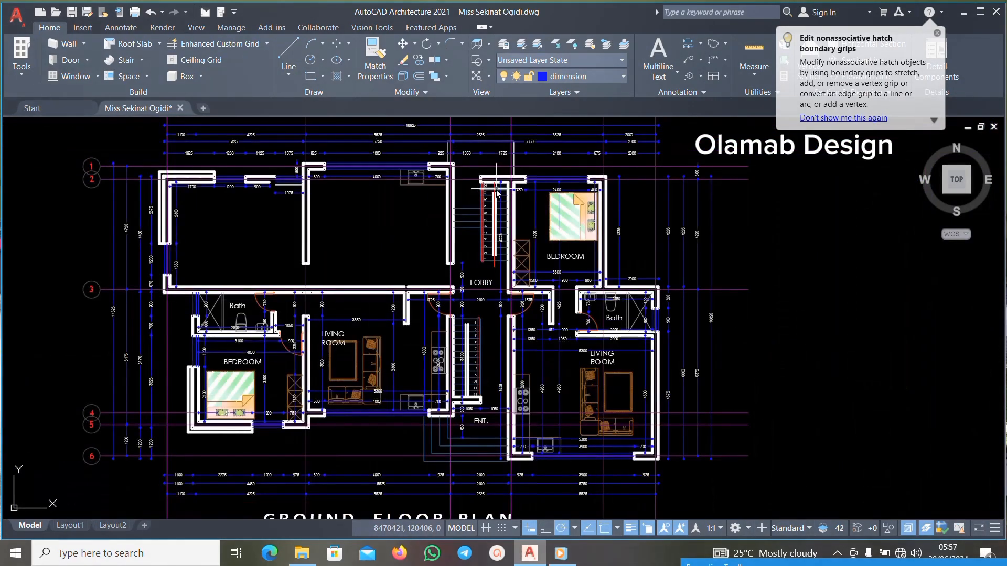
{"action": "scroll", "coordinate": [497, 193], "scroll_direction": "up", "scroll_amount": 5}
{"action": "left_click", "coordinate": [534, 178]}
{"action": "left_click", "coordinate": [370, 383]}
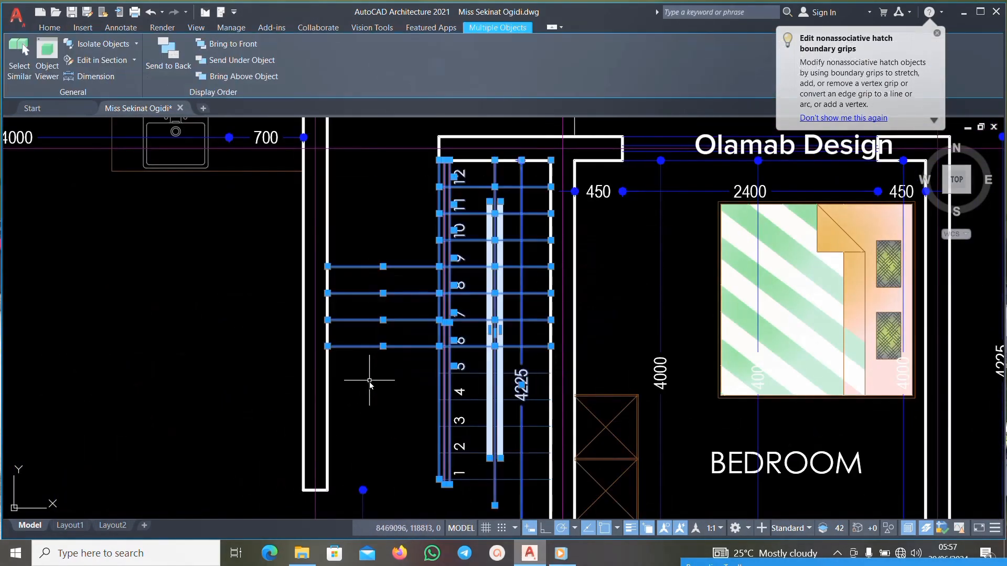
{"action": "key", "text": "Delete"}
{"action": "scroll", "coordinate": [482, 355], "scroll_direction": "up", "scroll_amount": 2}
{"action": "left_click", "coordinate": [503, 246]}
{"action": "left_click", "coordinate": [421, 487]}
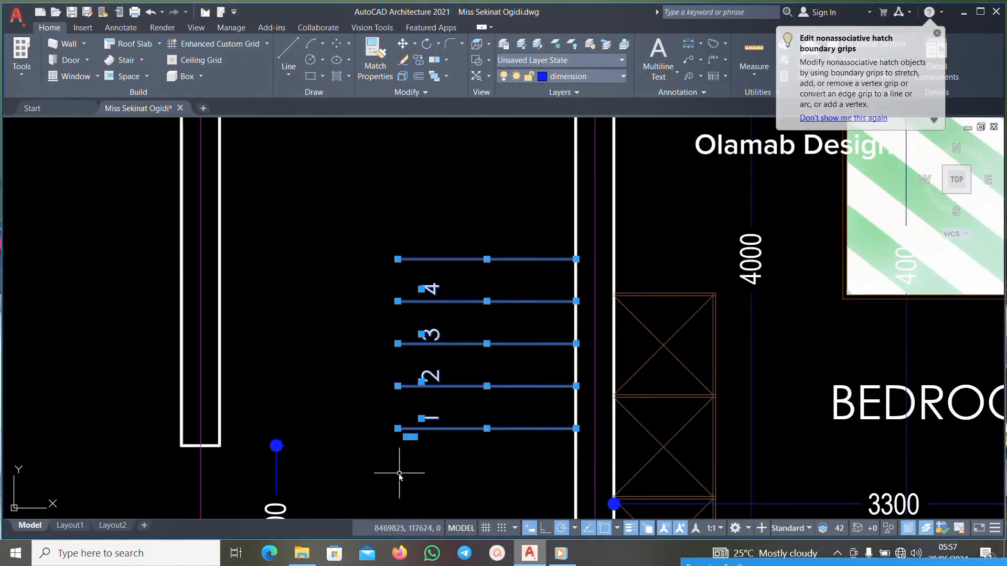
{"action": "key", "text": "Delete"}
Delete the LOBBY label and the vertical 900 and 225 dimensions beside it.
{"action": "scroll", "coordinate": [422, 472], "scroll_direction": "down", "scroll_amount": 4}
{"action": "scroll", "coordinate": [421, 355], "scroll_direction": "up", "scroll_amount": 3}
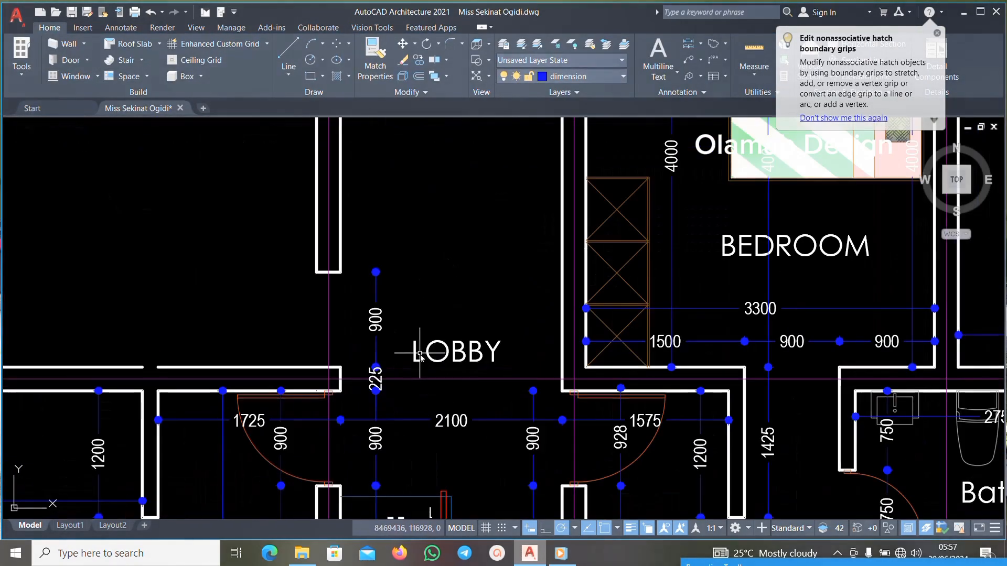
{"action": "left_click", "coordinate": [501, 245]}
{"action": "left_click", "coordinate": [391, 350]}
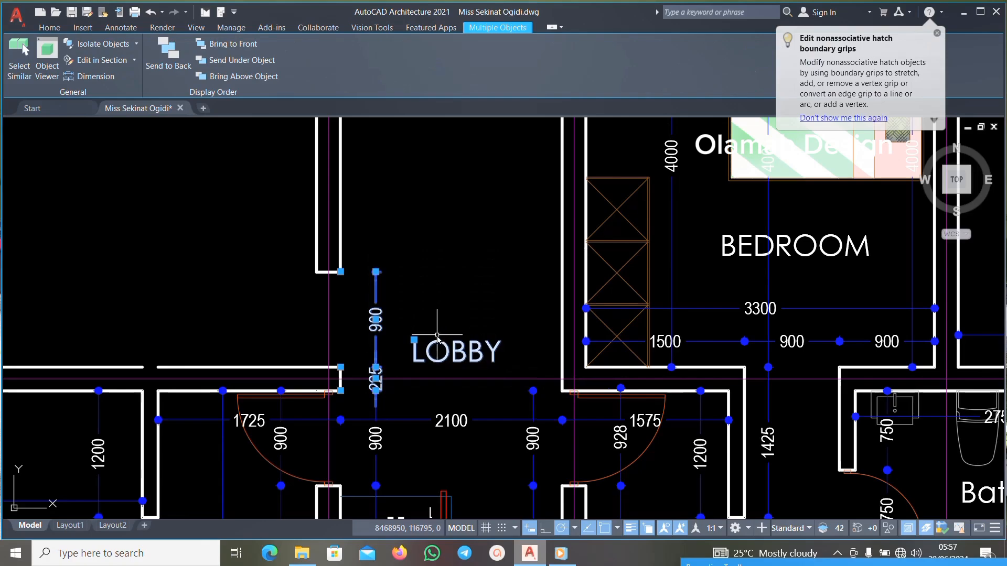
{"action": "key", "text": "Delete"}
Delete the 2100 dimension and both 900 dimensions in the lobby just below grid line 3.
{"action": "scroll", "coordinate": [512, 366], "scroll_direction": "up", "scroll_amount": 3}
{"action": "scroll", "coordinate": [508, 348], "scroll_direction": "down", "scroll_amount": 6}
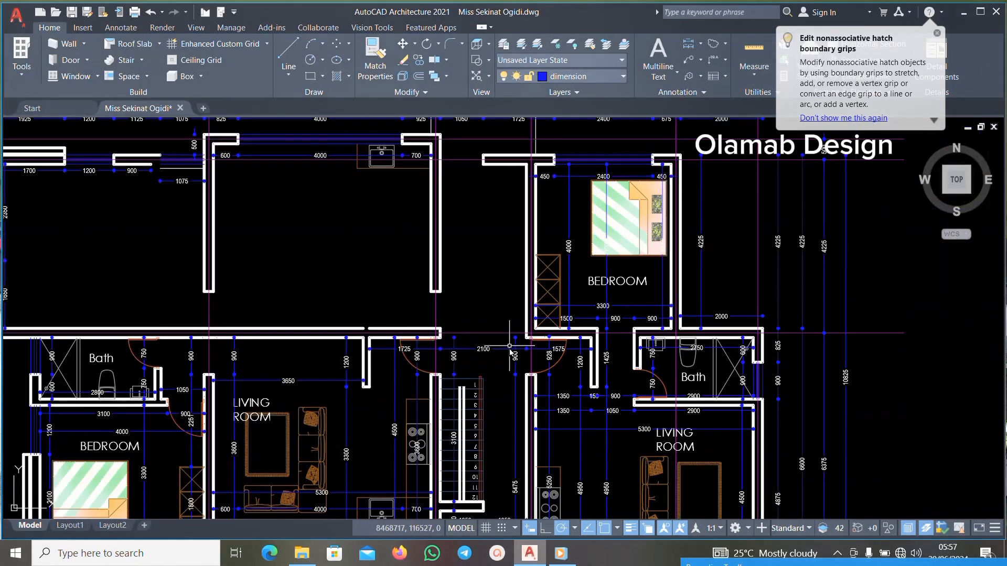
{"action": "scroll", "coordinate": [509, 346], "scroll_direction": "up", "scroll_amount": 8}
{"action": "left_click", "coordinate": [558, 263]}
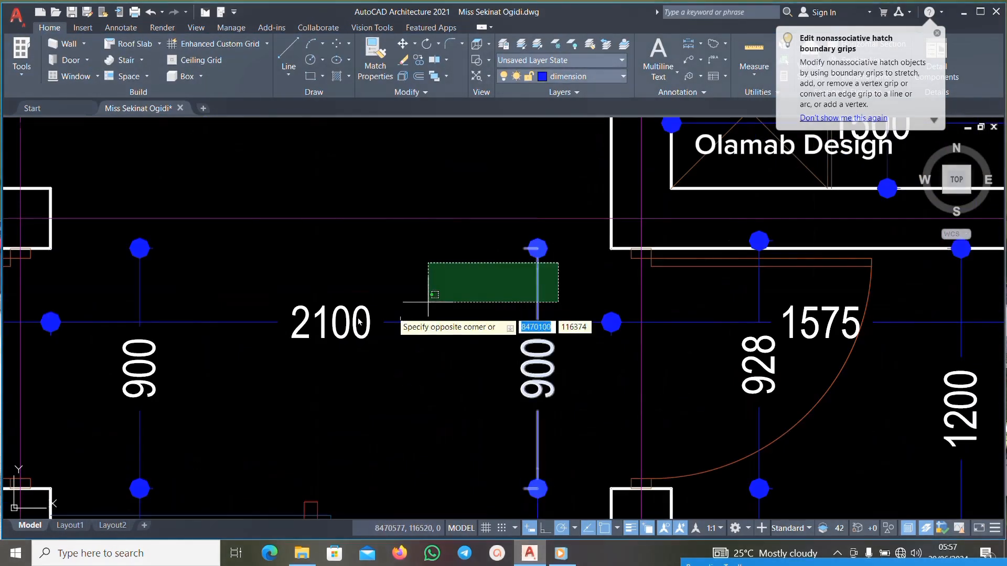
{"action": "scroll", "coordinate": [428, 302], "scroll_direction": "down", "scroll_amount": 4}
{"action": "scroll", "coordinate": [251, 367], "scroll_direction": "up", "scroll_amount": 3}
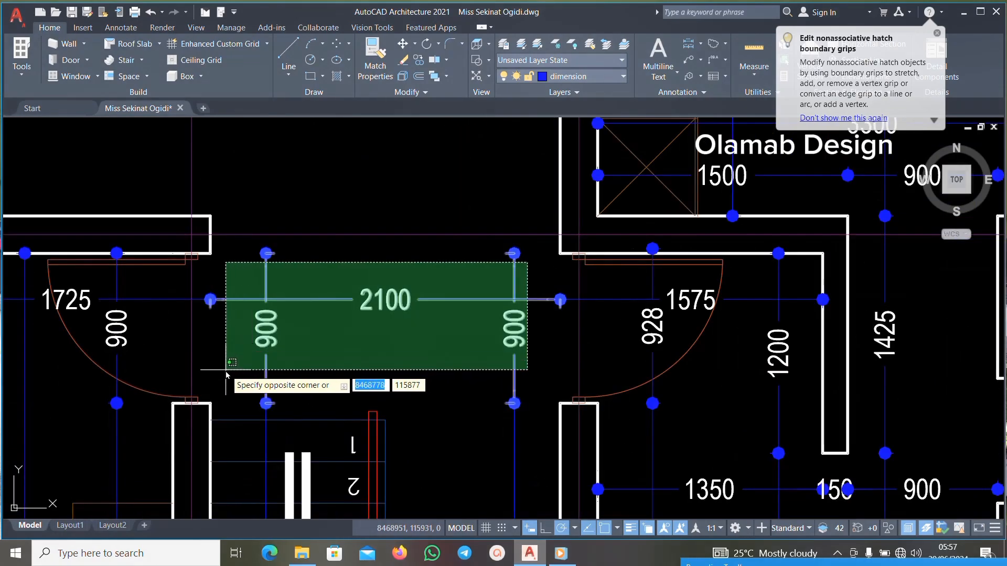
{"action": "left_click", "coordinate": [226, 370]}
{"action": "key", "text": "Delete"}
Delete the vertical 5475 dimension in the lobby between the lower staircase and grid line E.
{"action": "scroll", "coordinate": [508, 291], "scroll_direction": "down", "scroll_amount": 6}
{"action": "scroll", "coordinate": [513, 378], "scroll_direction": "up", "scroll_amount": 6}
{"action": "left_click", "coordinate": [515, 227]}
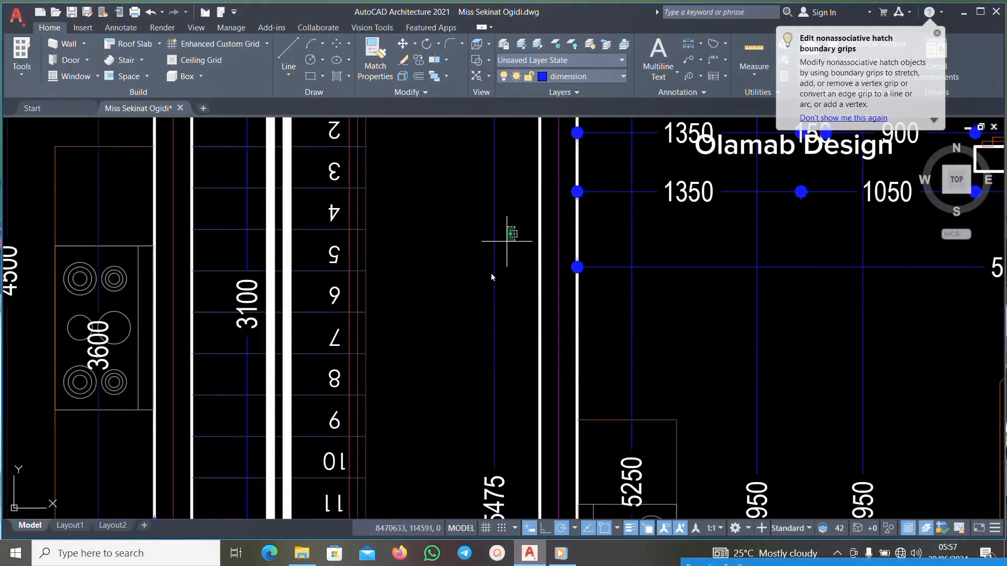
{"action": "scroll", "coordinate": [458, 321], "scroll_direction": "down", "scroll_amount": 6}
{"action": "scroll", "coordinate": [259, 260], "scroll_direction": "up", "scroll_amount": 4}
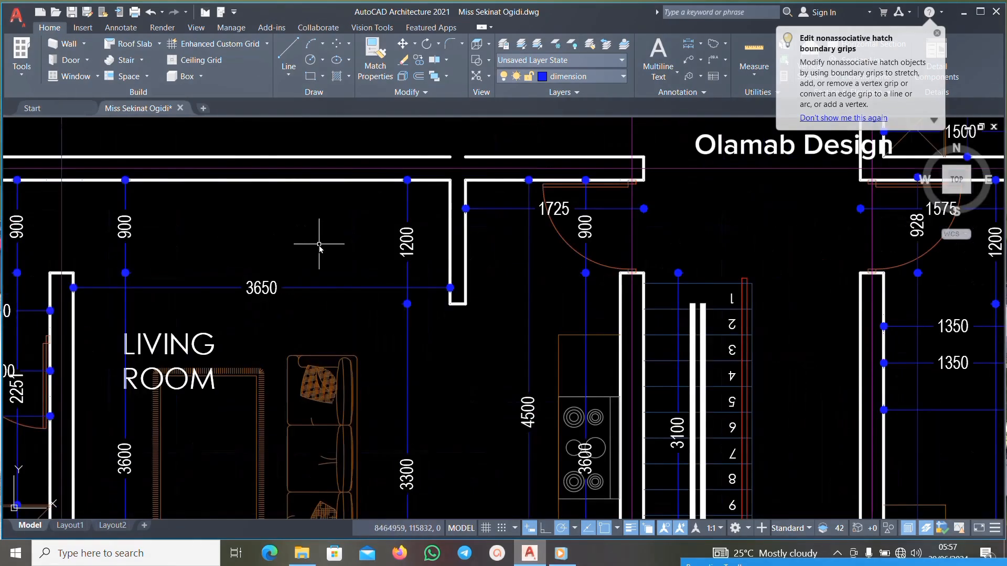
Delete the lower living room's furniture and label with the 3650 dimension and the 900 and 3600 dimensions near grid line C.
{"action": "left_click", "coordinate": [320, 241]}
{"action": "scroll", "coordinate": [233, 311], "scroll_direction": "down", "scroll_amount": 4}
{"action": "scroll", "coordinate": [252, 375], "scroll_direction": "up", "scroll_amount": 4}
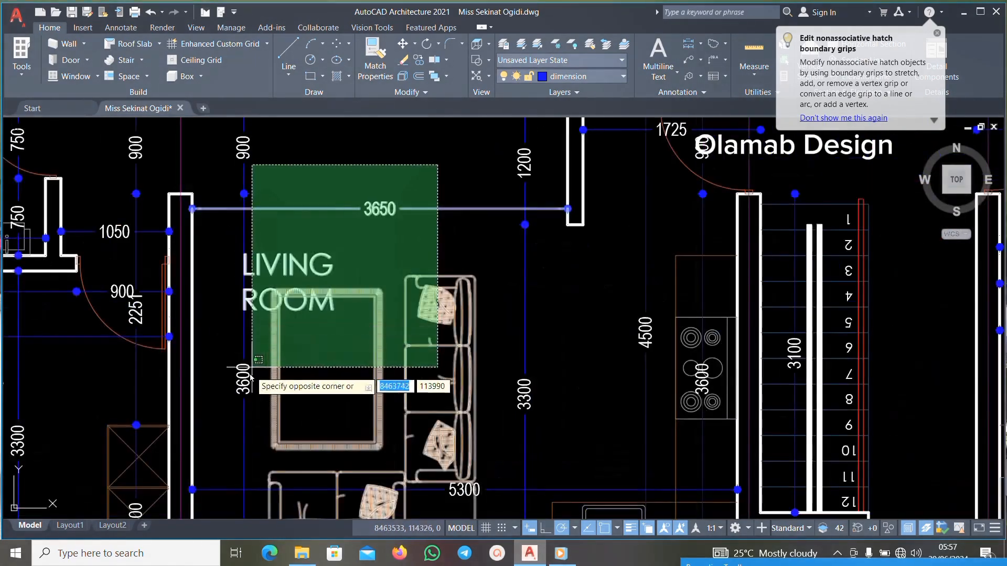
{"action": "left_click", "coordinate": [240, 426]}
{"action": "key", "text": "Delete"}
Delete the vertical 1200 and 3300 dimensions beside the short partition wall in the lower living room.
{"action": "scroll", "coordinate": [367, 311], "scroll_direction": "down", "scroll_amount": 6}
{"action": "scroll", "coordinate": [411, 297], "scroll_direction": "up", "scroll_amount": 2}
{"action": "scroll", "coordinate": [411, 297], "scroll_direction": "up", "scroll_amount": 4}
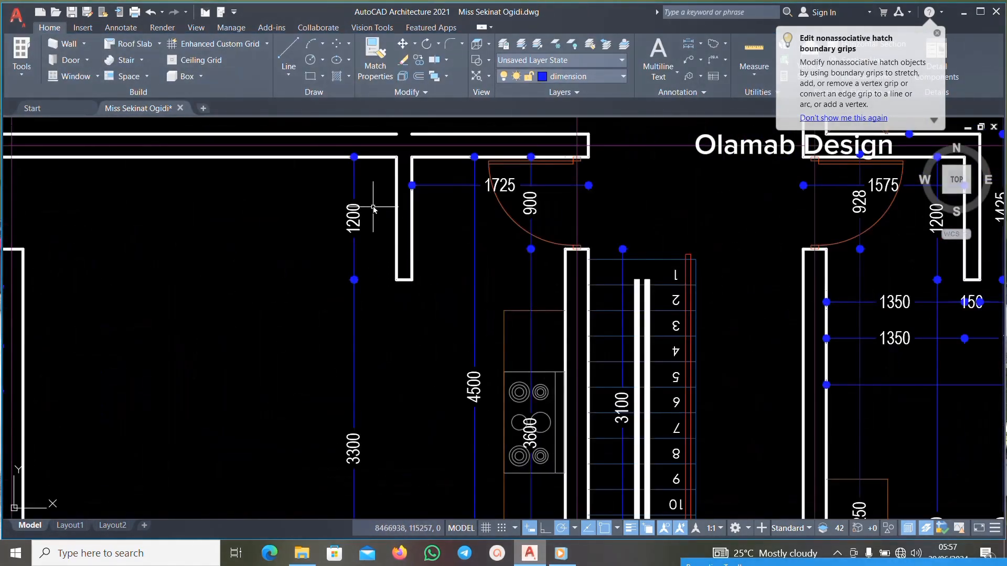
{"action": "left_click", "coordinate": [414, 203]}
{"action": "left_click", "coordinate": [260, 487]}
{"action": "key", "text": "Delete"}
Delete the lower living room's entrance door and its 1725, 900 and 4500 dimensions.
{"action": "scroll", "coordinate": [366, 341], "scroll_direction": "down", "scroll_amount": 2}
{"action": "scroll", "coordinate": [401, 264], "scroll_direction": "up", "scroll_amount": 4}
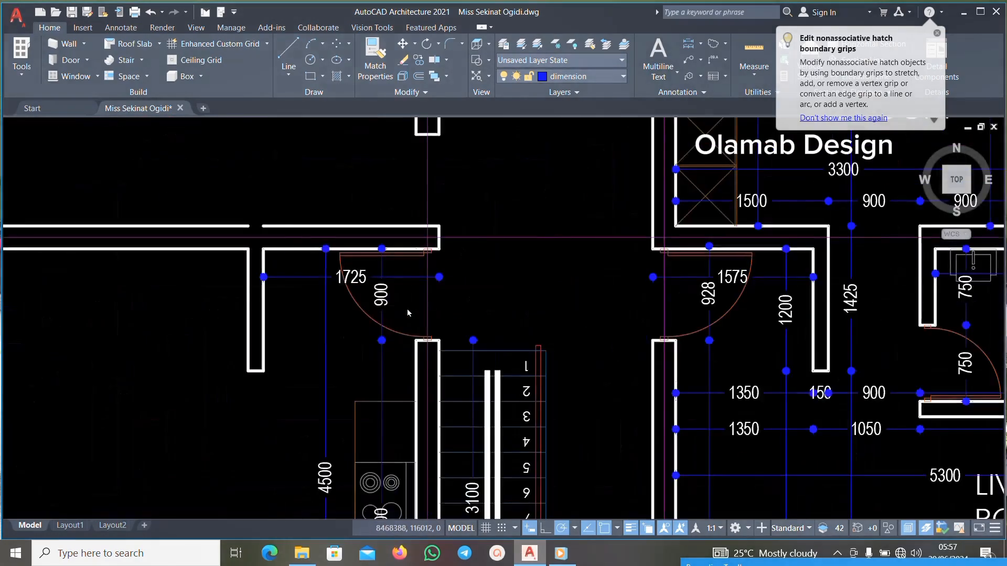
{"action": "left_click", "coordinate": [401, 251]}
{"action": "left_click", "coordinate": [231, 334]}
{"action": "key", "text": "Delete"}
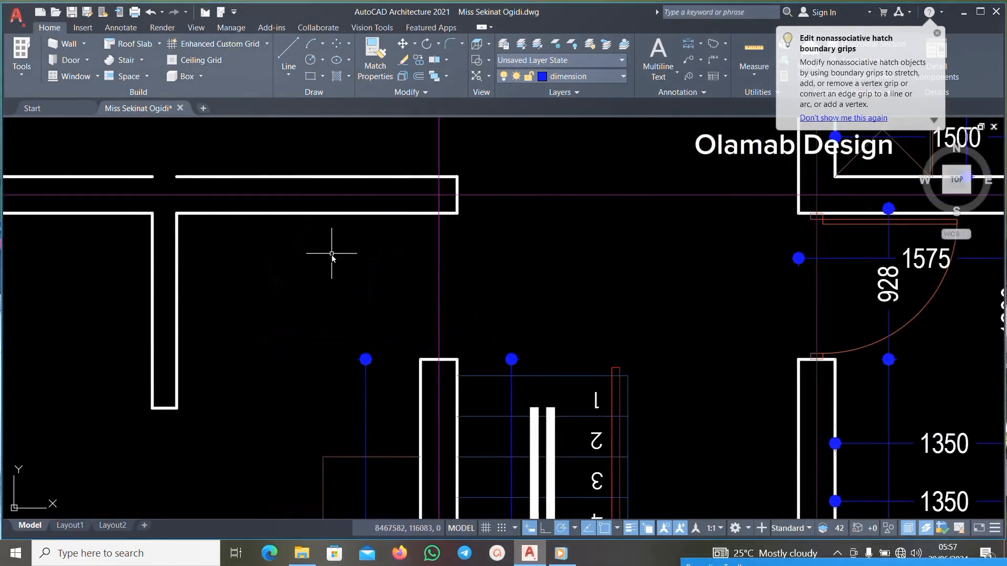
Delete the cooktop, its counter and the vertical 3600 dimension along the wall beside the lower staircase.
{"action": "scroll", "coordinate": [333, 251], "scroll_direction": "down", "scroll_amount": 3}
{"action": "scroll", "coordinate": [352, 240], "scroll_direction": "up", "scroll_amount": 4}
{"action": "left_click", "coordinate": [362, 188]}
{"action": "left_click", "coordinate": [212, 487]}
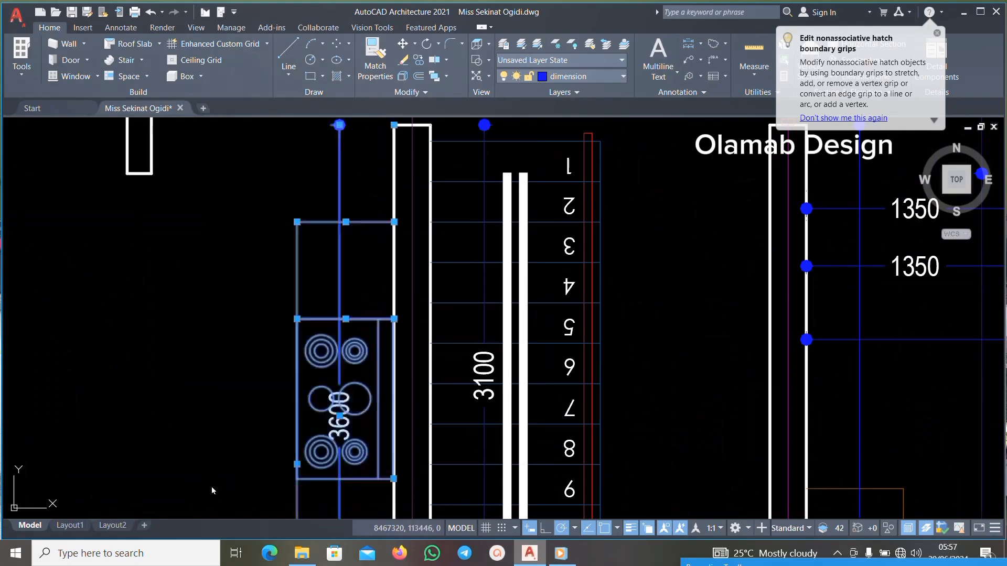
{"action": "key", "text": "Delete"}
Delete the lower-left bathroom's door, short partition and Bath label with the adjoining 900 and 750 dimensions.
{"action": "scroll", "coordinate": [269, 400], "scroll_direction": "down", "scroll_amount": 5}
{"action": "scroll", "coordinate": [219, 371], "scroll_direction": "up", "scroll_amount": 3}
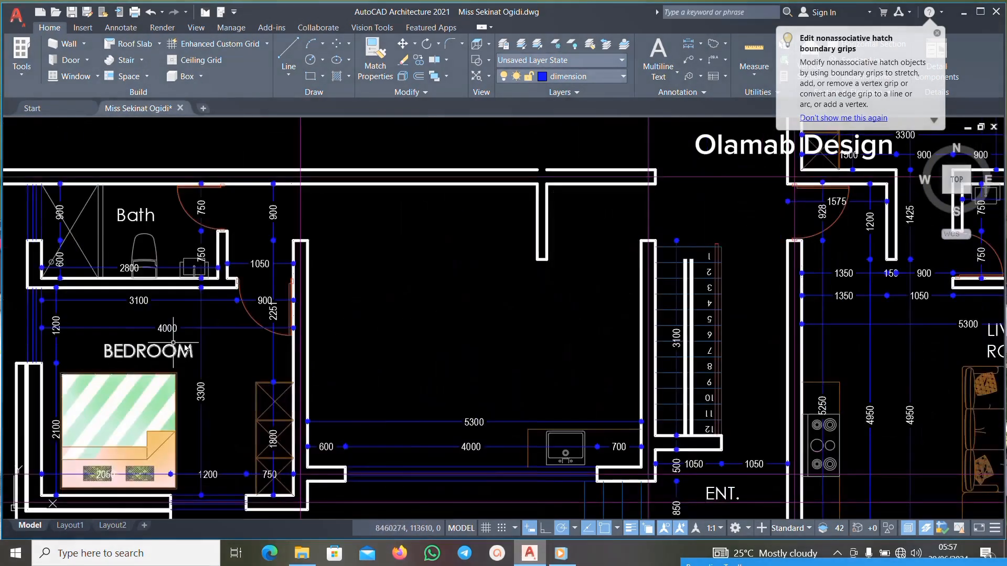
{"action": "scroll", "coordinate": [220, 362], "scroll_direction": "down", "scroll_amount": 3}
{"action": "scroll", "coordinate": [236, 304], "scroll_direction": "up", "scroll_amount": 6}
{"action": "scroll", "coordinate": [236, 296], "scroll_direction": "up", "scroll_amount": 1}
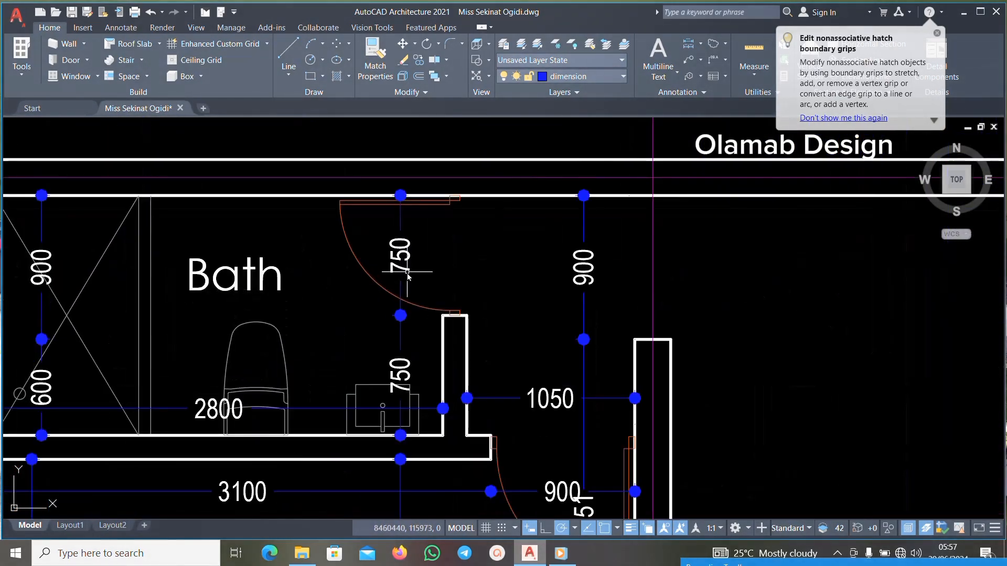
{"action": "scroll", "coordinate": [393, 281], "scroll_direction": "down", "scroll_amount": 3}
{"action": "scroll", "coordinate": [522, 277], "scroll_direction": "up", "scroll_amount": 4}
{"action": "left_click", "coordinate": [661, 236]}
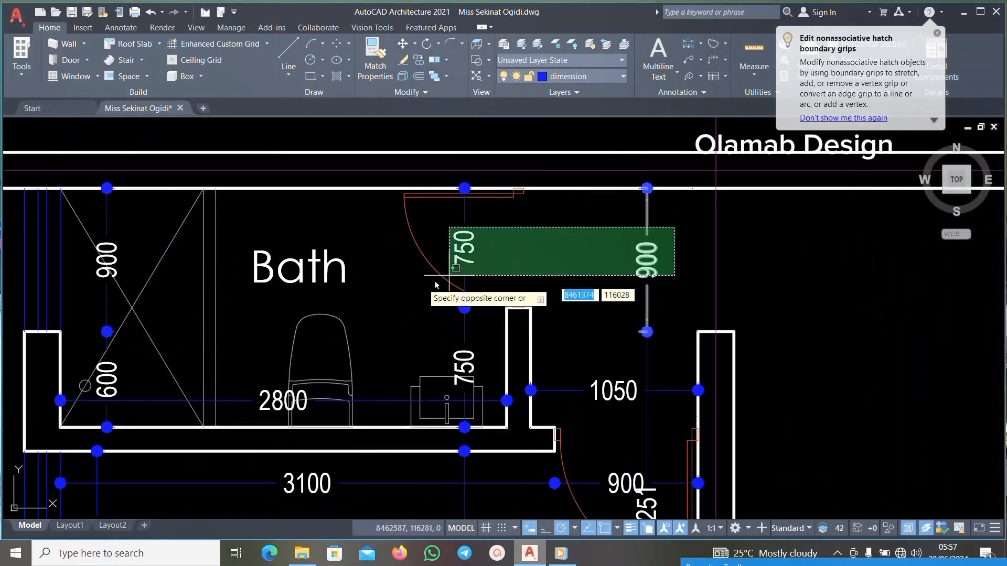
{"action": "left_click", "coordinate": [243, 314]}
{"action": "key", "text": "Delete"}
Delete the shower enclosure lines and the vertical 900 and 600 dimensions in the lower-left bathroom.
{"action": "scroll", "coordinate": [269, 305], "scroll_direction": "down", "scroll_amount": 4}
{"action": "scroll", "coordinate": [388, 288], "scroll_direction": "up", "scroll_amount": 6}
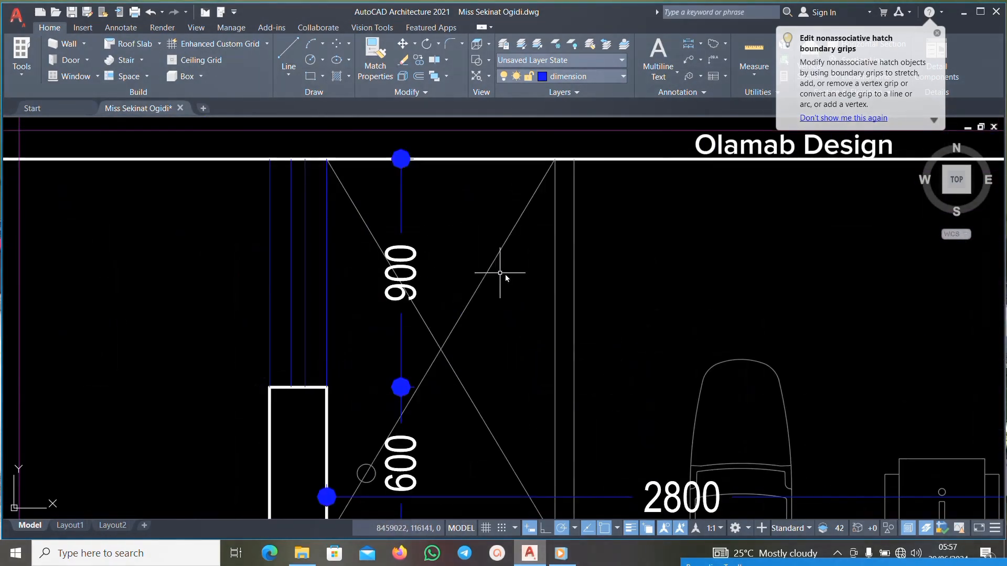
{"action": "left_click", "coordinate": [590, 240]}
{"action": "left_click", "coordinate": [394, 386]}
{"action": "key", "text": "Delete"}
Delete the toilet, the washbasin and the 2800 and 1050 dimensions in the lower-left bathroom.
{"action": "scroll", "coordinate": [400, 288], "scroll_direction": "down", "scroll_amount": 4}
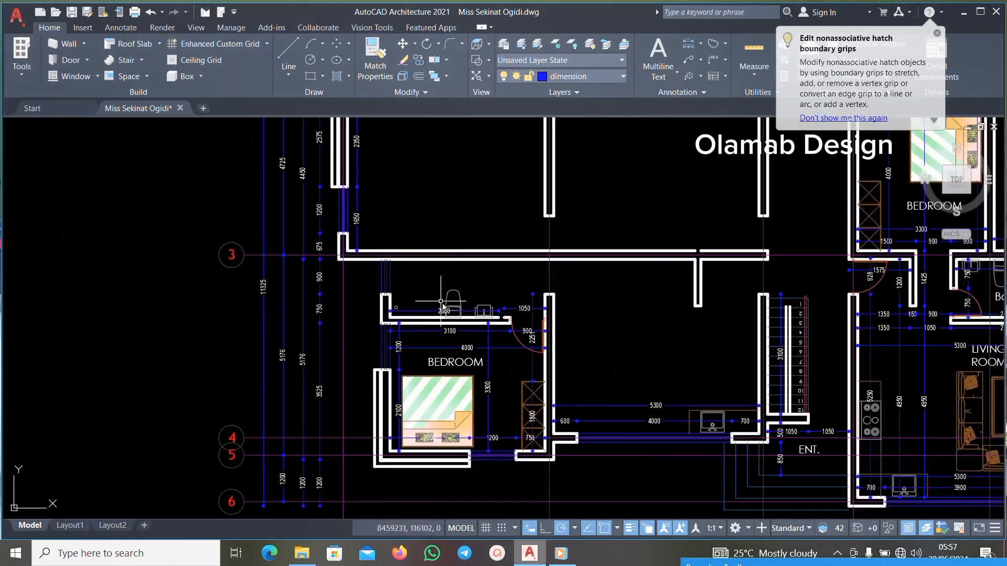
{"action": "scroll", "coordinate": [617, 293], "scroll_direction": "up", "scroll_amount": 3}
{"action": "left_click", "coordinate": [644, 271]}
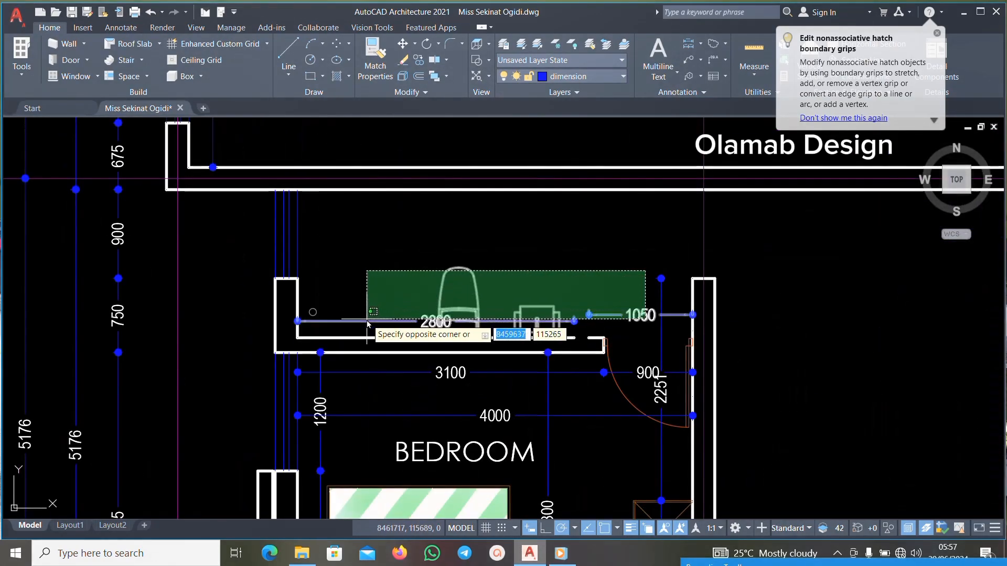
{"action": "left_click", "coordinate": [367, 321]}
{"action": "key", "text": "Delete"}
Delete the lower-left bedroom's door and upper wardrobe unit with the 900, 4000, 2251 and 1800 dimensions.
{"action": "scroll", "coordinate": [569, 295], "scroll_direction": "down", "scroll_amount": 2}
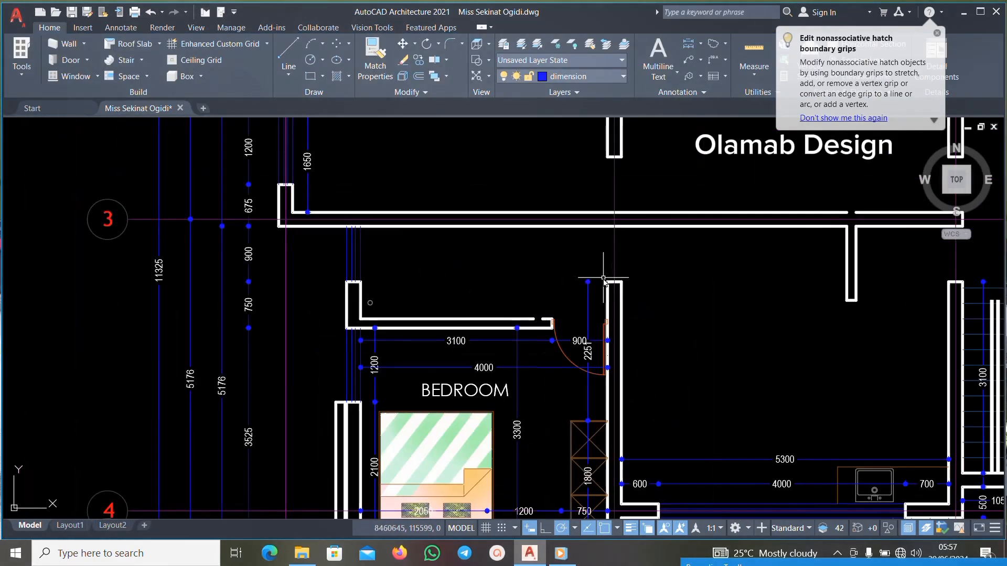
{"action": "left_click", "coordinate": [570, 457]}
{"action": "key", "text": "Delete"}
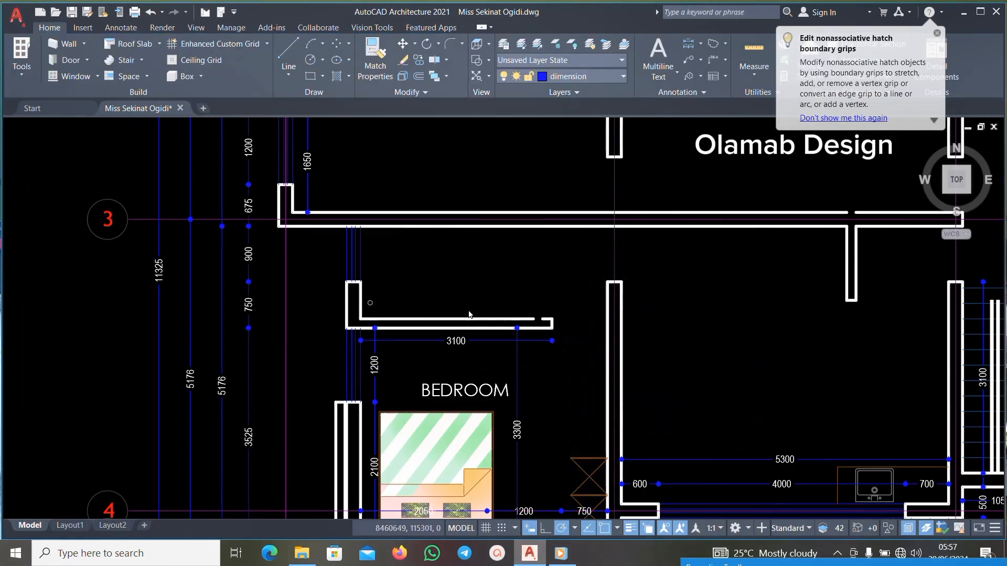
Delete the bed, the remaining wardrobe outline and the vertical 3300 dimension in the lower-left bedroom.
{"action": "middle_click_drag", "start_coordinate": [584, 506], "coordinate": [513, 391]}
{"action": "scroll", "coordinate": [514, 391], "scroll_direction": "up", "scroll_amount": 4}
{"action": "left_click", "coordinate": [528, 244]}
{"action": "left_click", "coordinate": [318, 428]}
{"action": "key", "text": "Delete"}
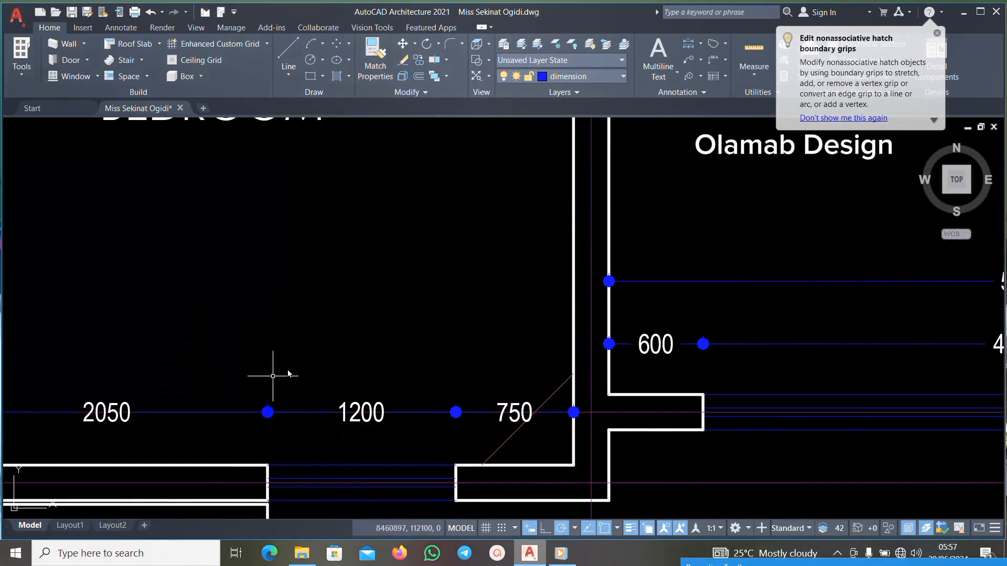
Delete the 2050, 1200 and 750 dimensions and the grid line through them above the lower-left bedroom's window wall.
{"action": "scroll", "coordinate": [407, 367], "scroll_direction": "down", "scroll_amount": 6}
{"action": "scroll", "coordinate": [367, 370], "scroll_direction": "up", "scroll_amount": 6}
{"action": "left_click", "coordinate": [566, 348]}
{"action": "left_click", "coordinate": [314, 404]}
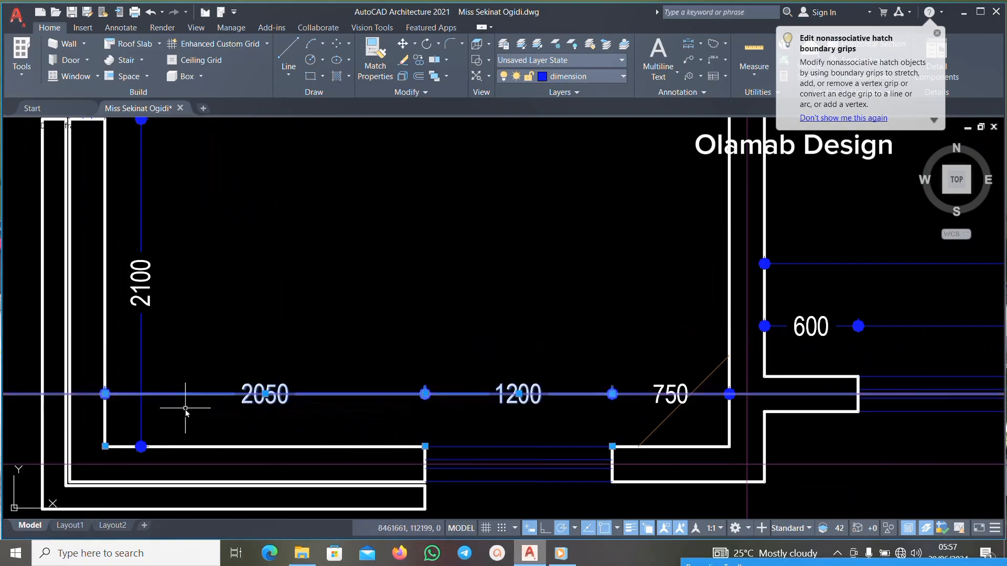
{"action": "key", "text": "Delete"}
{"action": "scroll", "coordinate": [521, 364], "scroll_direction": "down", "scroll_amount": 4}
{"action": "scroll", "coordinate": [528, 355], "scroll_direction": "up", "scroll_amount": 4}
{"action": "left_click", "coordinate": [529, 357]}
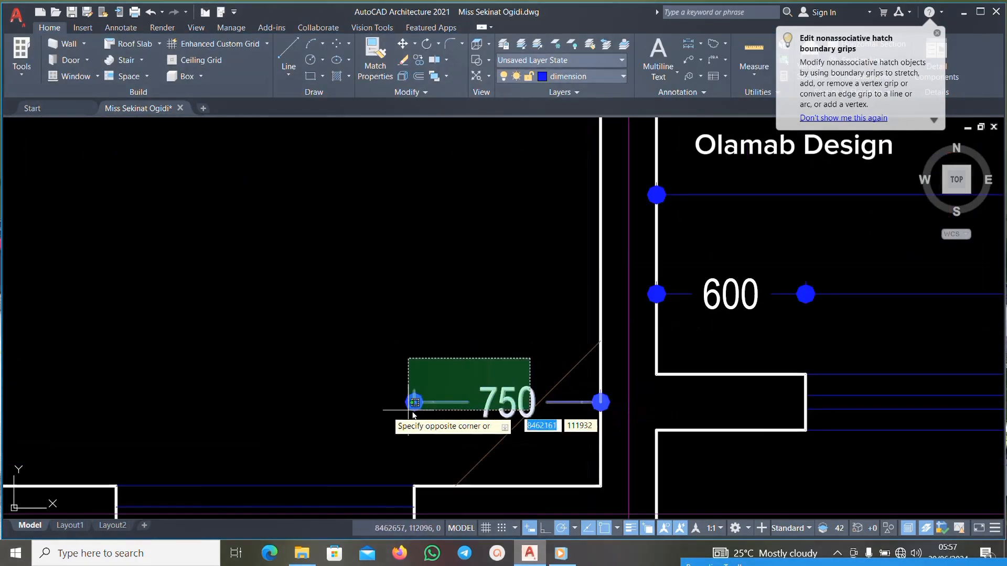
{"action": "left_click", "coordinate": [408, 404]}
{"action": "key", "text": "Delete"}
Delete the lower-left BEDROOM label and the room's vertical 1200 and 2100 and horizontal 3100 dimensions.
{"action": "scroll", "coordinate": [448, 391], "scroll_direction": "down", "scroll_amount": 5}
{"action": "scroll", "coordinate": [369, 341], "scroll_direction": "up", "scroll_amount": 5}
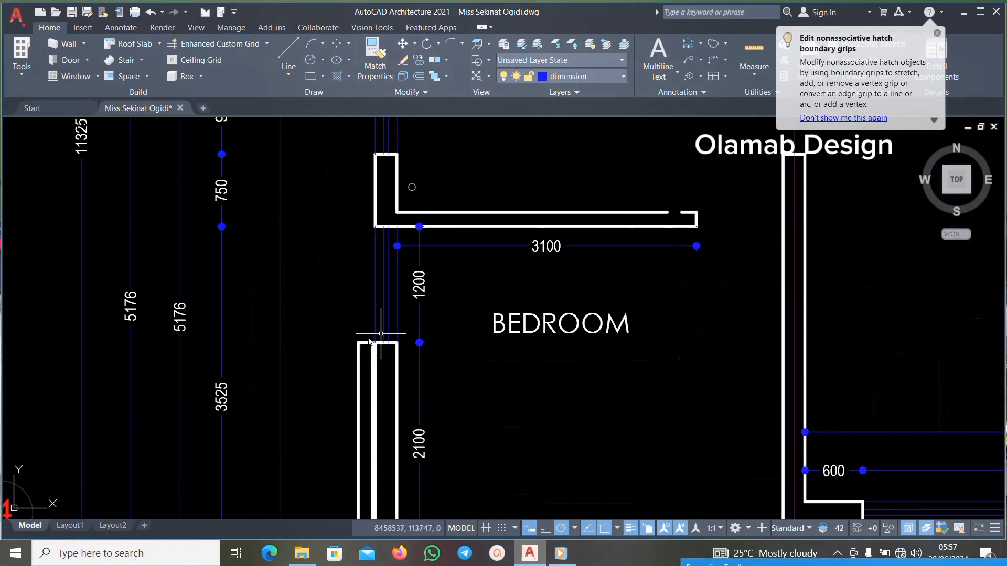
{"action": "left_click", "coordinate": [564, 307]}
{"action": "left_click", "coordinate": [417, 440]}
{"action": "key", "text": "Delete"}
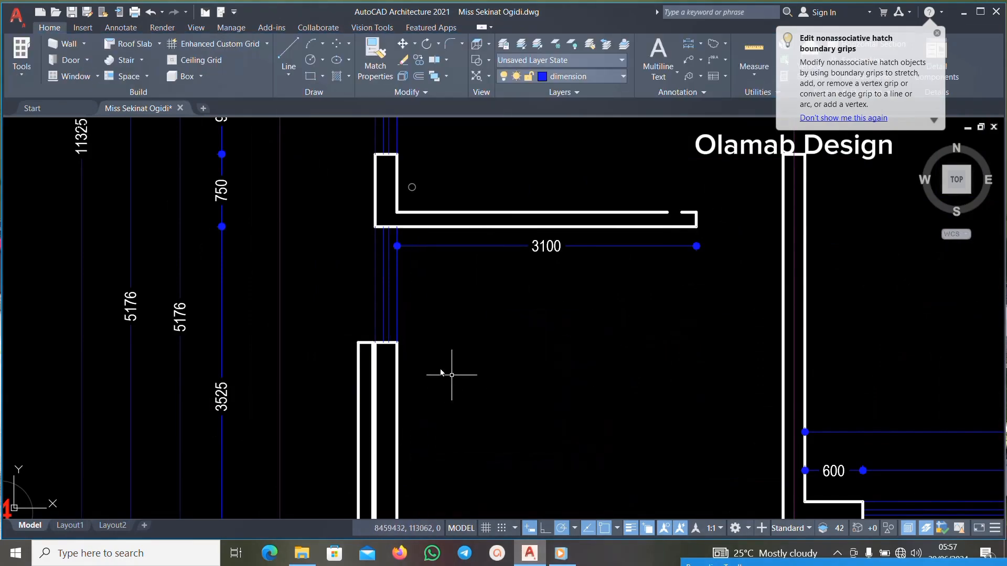
{"action": "scroll", "coordinate": [534, 216], "scroll_direction": "up", "scroll_amount": 4}
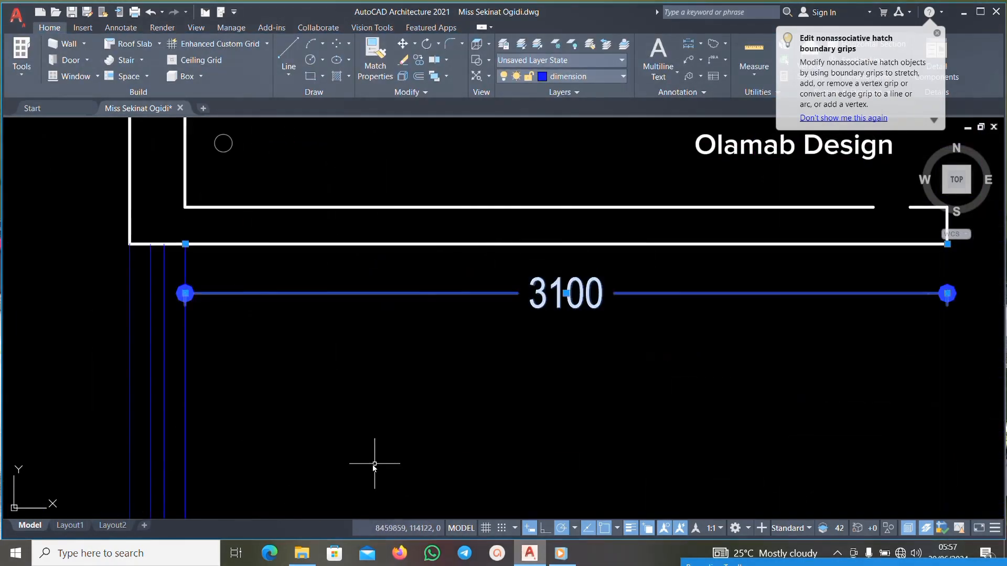
{"action": "scroll", "coordinate": [405, 325], "scroll_direction": "down", "scroll_amount": 6}
{"action": "scroll", "coordinate": [413, 325], "scroll_direction": "up", "scroll_amount": 6}
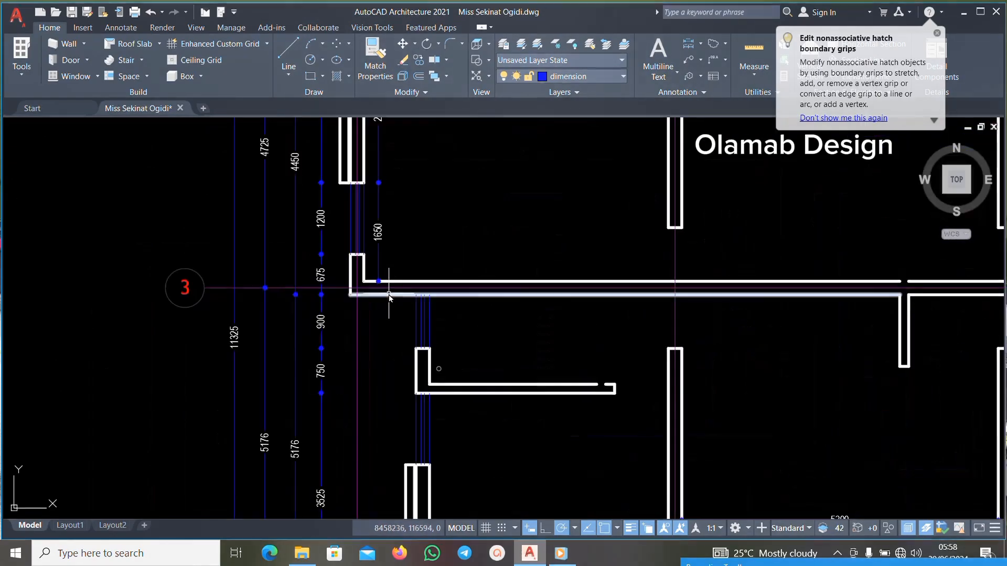
Delete the outer vertical 2575, 1200, 4450, 4725 and 11325 dimensions beside the grid line A wall.
{"action": "scroll", "coordinate": [369, 309], "scroll_direction": "down", "scroll_amount": 5}
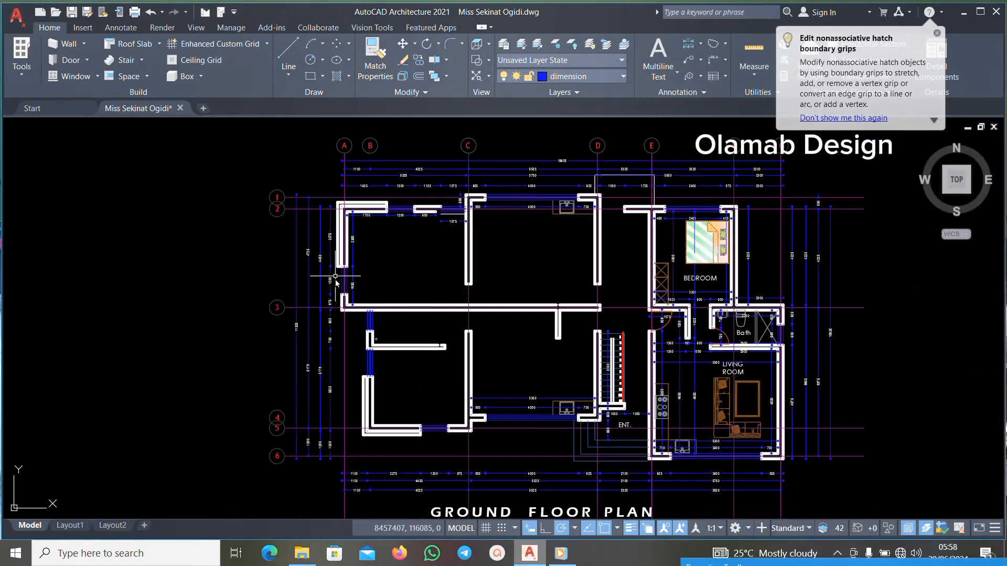
{"action": "scroll", "coordinate": [336, 276], "scroll_direction": "up", "scroll_amount": 6}
{"action": "scroll", "coordinate": [338, 210], "scroll_direction": "down", "scroll_amount": 6}
{"action": "scroll", "coordinate": [374, 205], "scroll_direction": "up", "scroll_amount": 6}
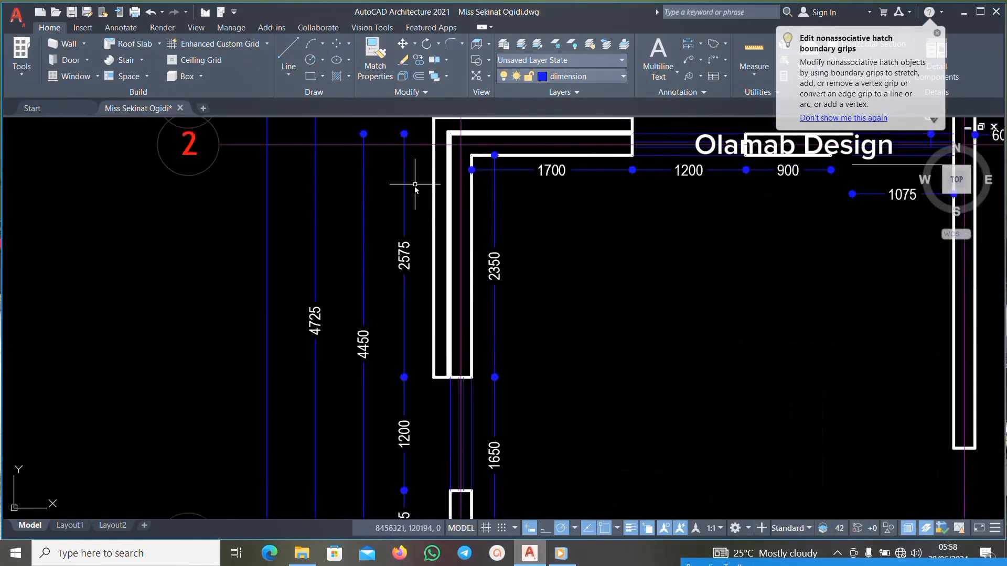
{"action": "left_click", "coordinate": [415, 185]}
{"action": "scroll", "coordinate": [282, 338], "scroll_direction": "down", "scroll_amount": 4}
{"action": "left_click", "coordinate": [253, 347]}
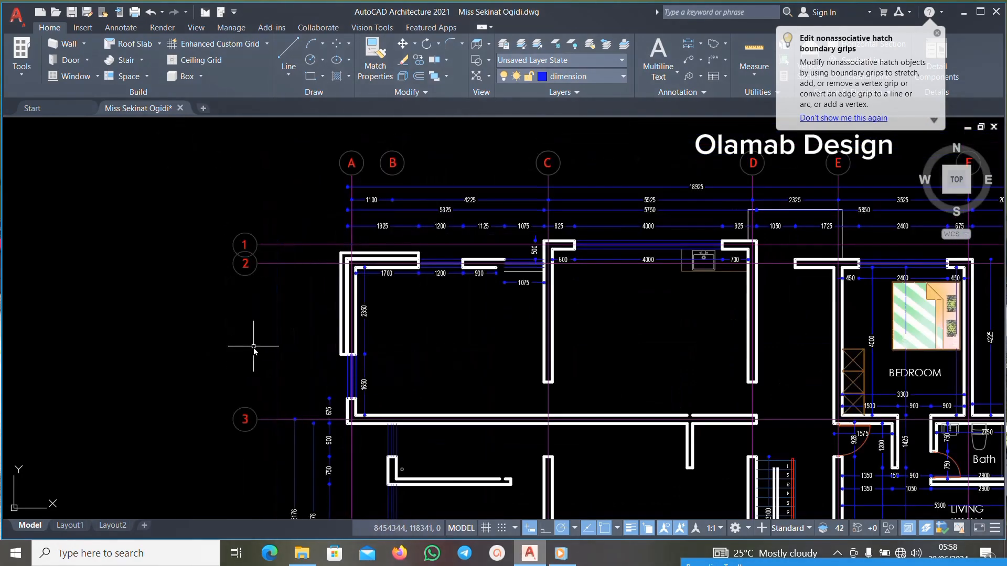
Delete the two outer vertical 5176 dimensions and the 3525 dimension below grid line 3.
{"action": "scroll", "coordinate": [316, 308], "scroll_direction": "down", "scroll_amount": 4}
{"action": "scroll", "coordinate": [311, 402], "scroll_direction": "up", "scroll_amount": 6}
{"action": "scroll", "coordinate": [366, 389], "scroll_direction": "up", "scroll_amount": 4}
{"action": "left_click", "coordinate": [420, 243]}
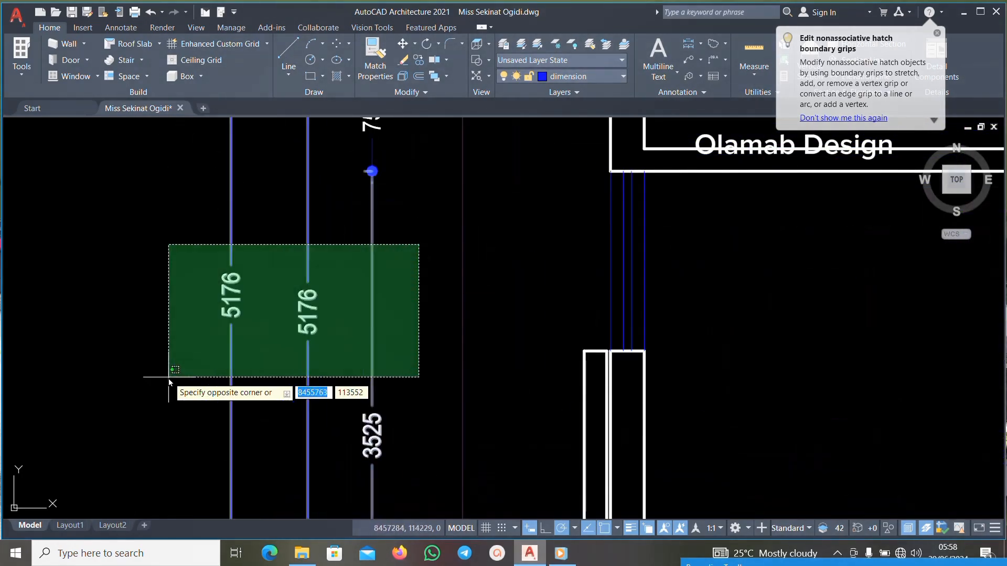
{"action": "left_click", "coordinate": [169, 376]}
{"action": "key", "text": "Delete"}
Delete the outer vertical 900, 750 and 675 dimensions around grid line 3.
{"action": "scroll", "coordinate": [272, 260], "scroll_direction": "down", "scroll_amount": 4}
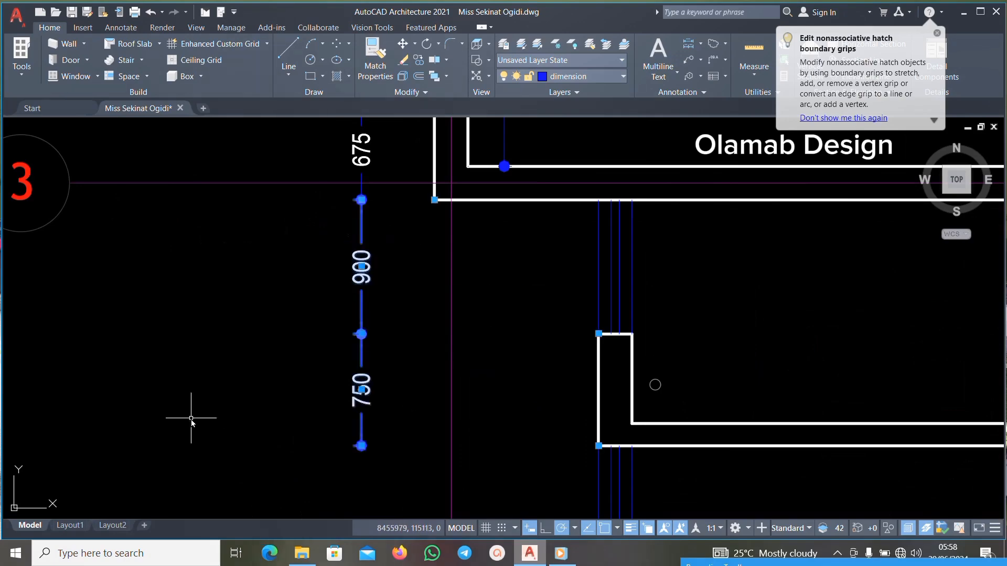
{"action": "scroll", "coordinate": [319, 400], "scroll_direction": "down", "scroll_amount": 5}
{"action": "scroll", "coordinate": [416, 297], "scroll_direction": "up", "scroll_amount": 6}
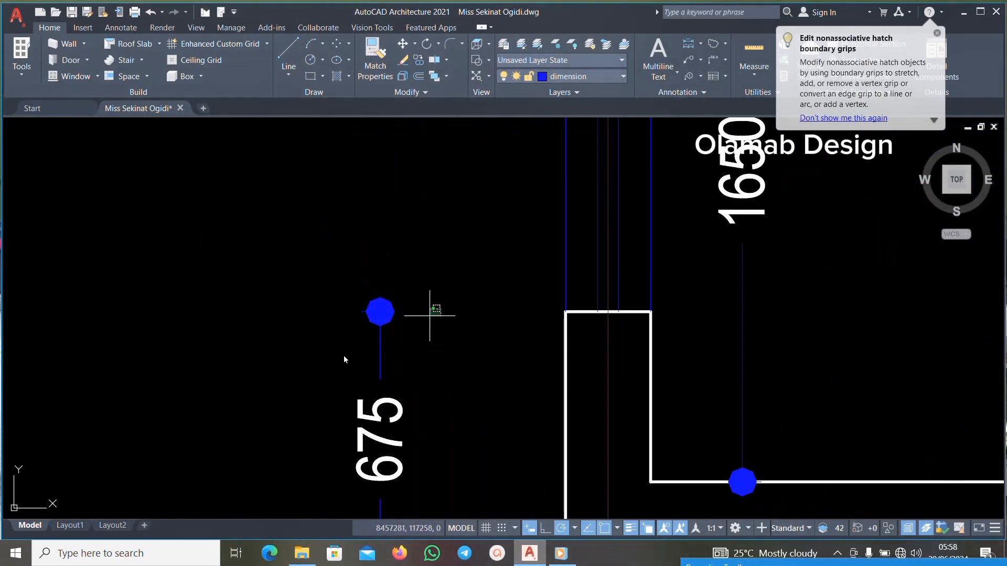
{"action": "scroll", "coordinate": [290, 368], "scroll_direction": "down", "scroll_amount": 5}
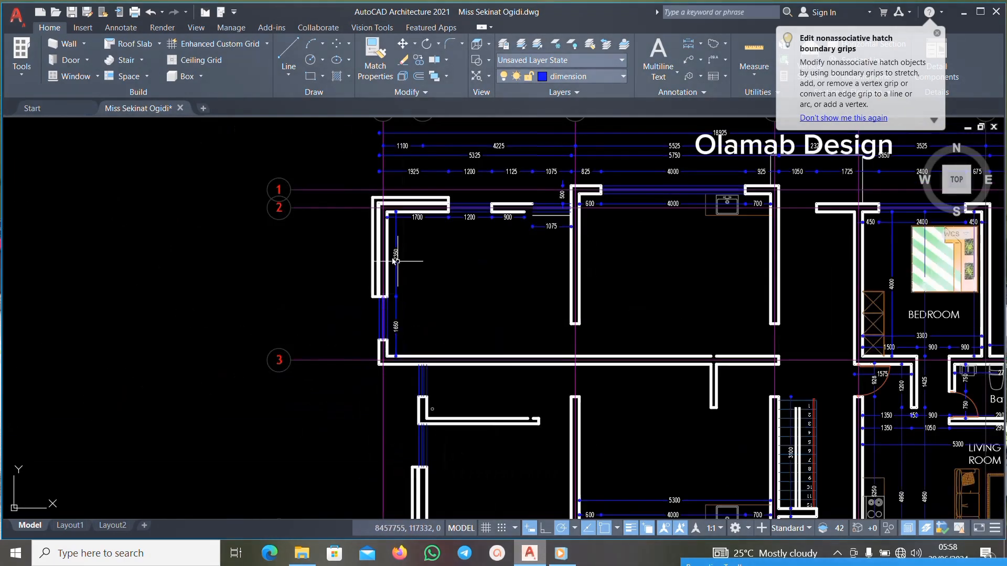
Delete the vertical 2350 and 1650 dimensions inside the upper-left room.
{"action": "scroll", "coordinate": [393, 255], "scroll_direction": "up", "scroll_amount": 5}
{"action": "left_click", "coordinate": [446, 224]}
{"action": "left_click", "coordinate": [399, 465]}
{"action": "key", "text": "Delete"}
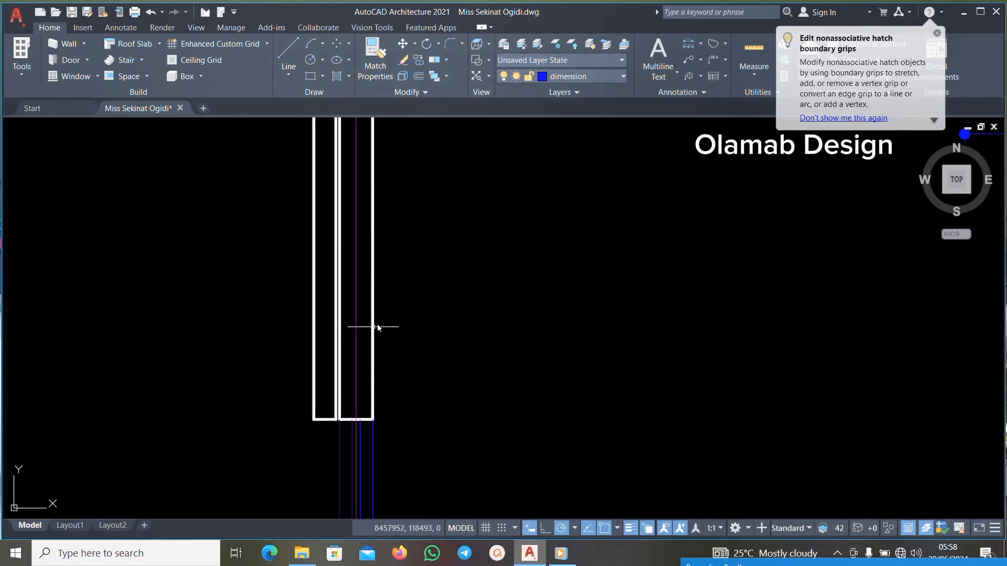
Delete the overall dimension above the plan and the 4225, 5325, 1200, 1125 and 1075 dimensions between grid lines A and C.
{"action": "scroll", "coordinate": [378, 327], "scroll_direction": "down", "scroll_amount": 6}
{"action": "scroll", "coordinate": [513, 163], "scroll_direction": "up", "scroll_amount": 4}
{"action": "left_click", "coordinate": [539, 171]}
{"action": "left_click", "coordinate": [348, 326]}
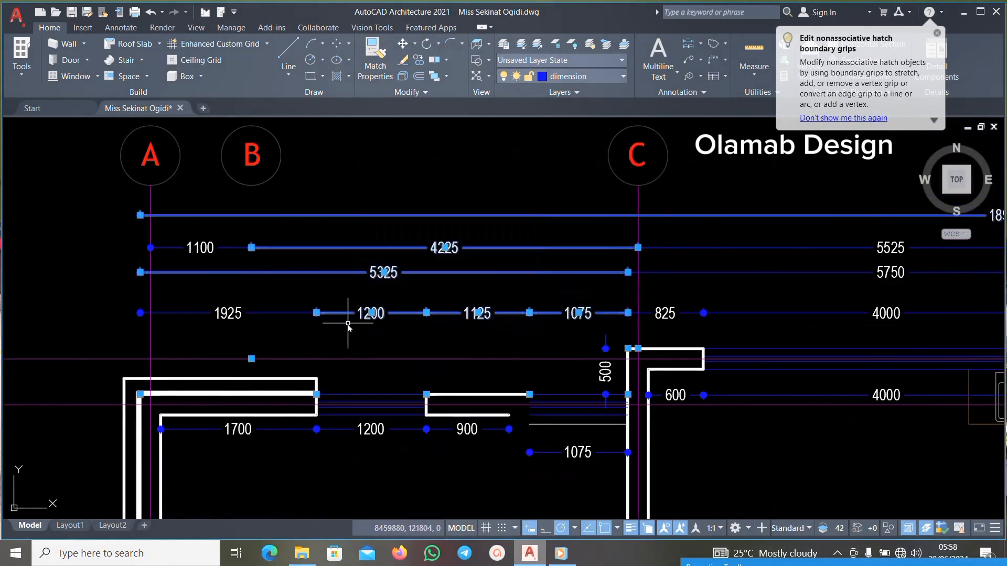
{"action": "key", "text": "Delete"}
Delete the 1100 and 1925 dimensions below grid bubbles A and B.
{"action": "scroll", "coordinate": [246, 194], "scroll_direction": "down", "scroll_amount": 4}
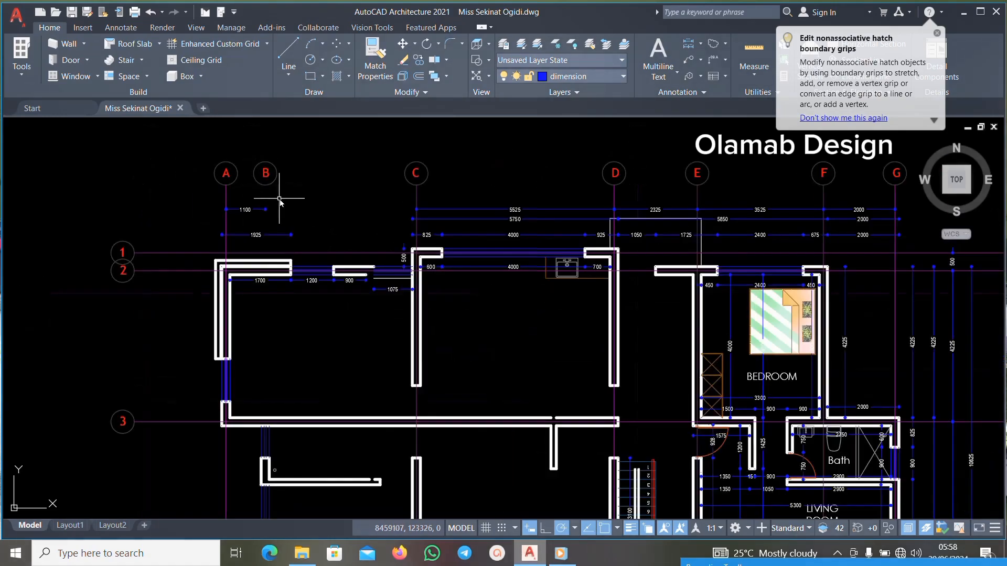
{"action": "scroll", "coordinate": [250, 192], "scroll_direction": "up", "scroll_amount": 4}
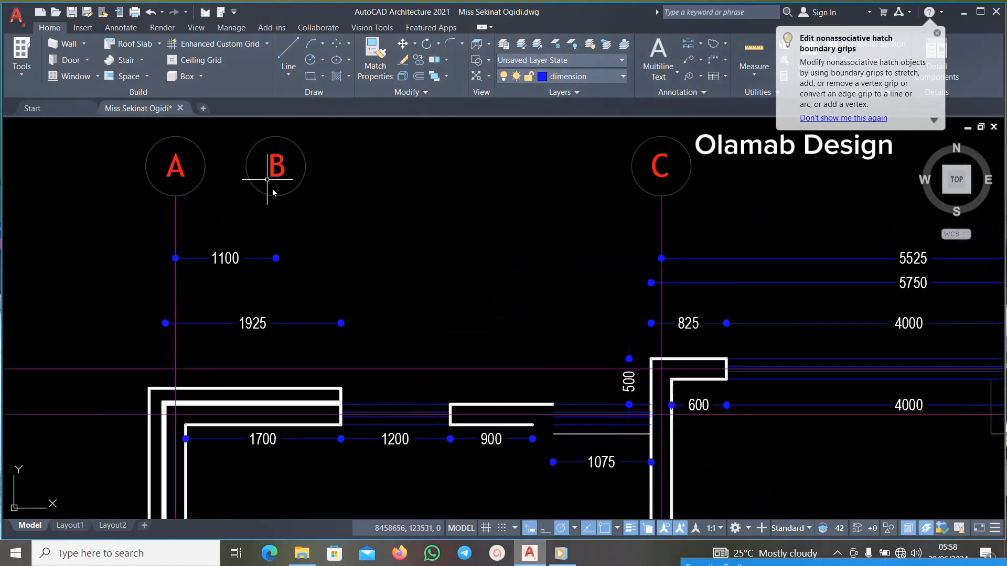
{"action": "scroll", "coordinate": [303, 266], "scroll_direction": "down", "scroll_amount": 3}
{"action": "scroll", "coordinate": [401, 238], "scroll_direction": "up", "scroll_amount": 5}
{"action": "left_click", "coordinate": [436, 259]}
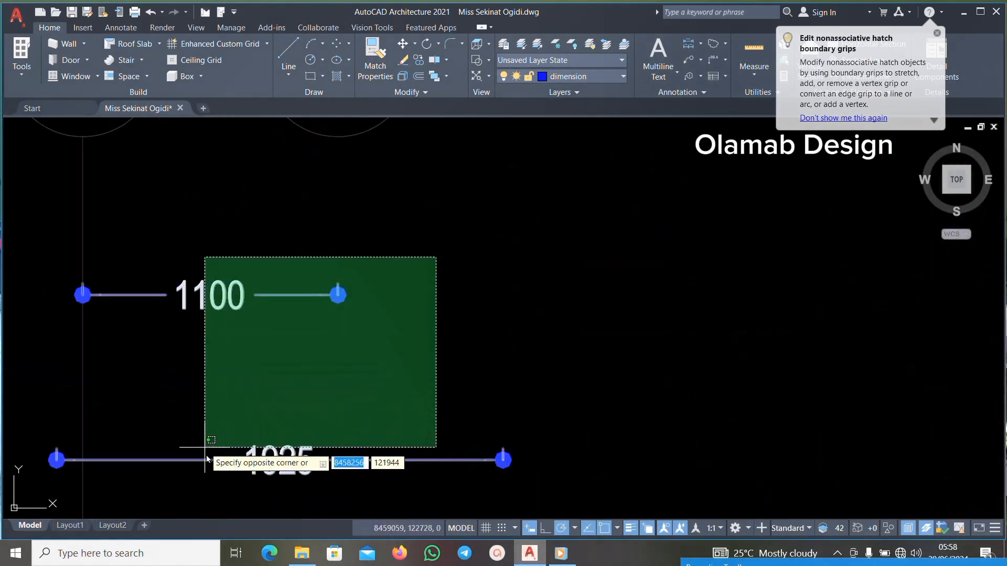
{"action": "left_click", "coordinate": [206, 455]}
{"action": "key", "text": "Delete"}
Delete the outer 5525, 5750 and 4000 dimensions above the window between grid lines C and D.
{"action": "scroll", "coordinate": [318, 279], "scroll_direction": "down", "scroll_amount": 3}
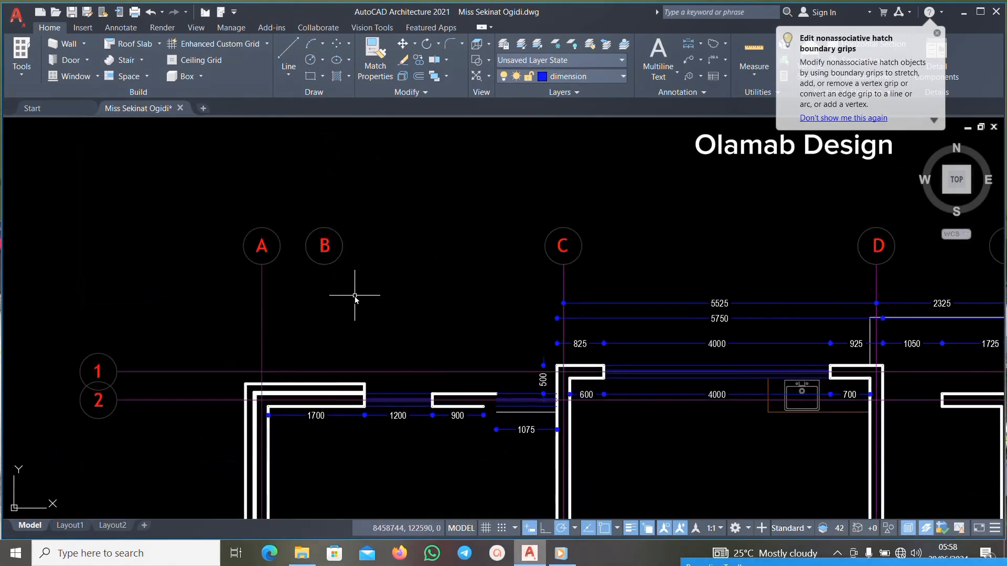
{"action": "scroll", "coordinate": [511, 316], "scroll_direction": "down", "scroll_amount": 3}
{"action": "scroll", "coordinate": [614, 300], "scroll_direction": "up", "scroll_amount": 6}
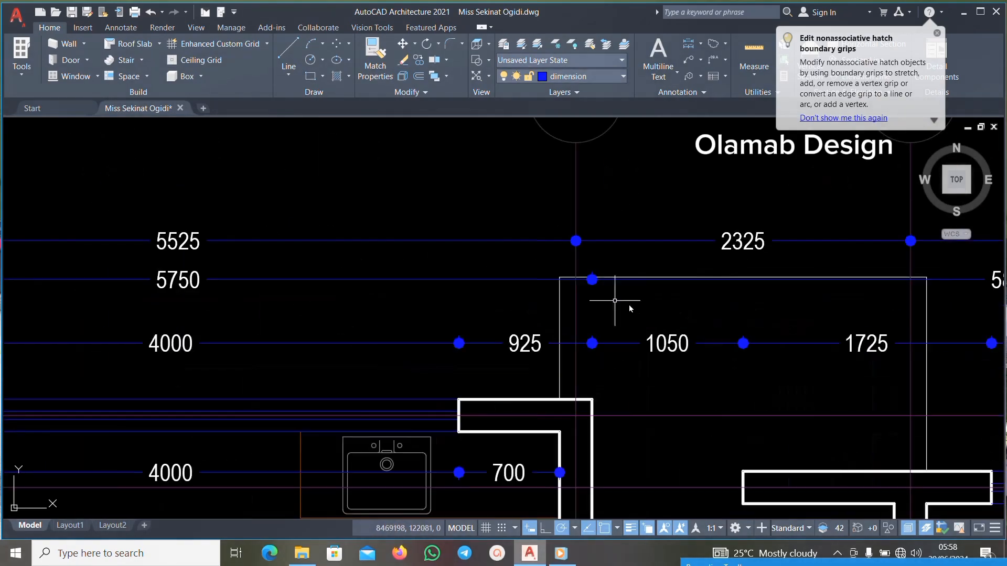
{"action": "left_click", "coordinate": [204, 374]}
{"action": "key", "text": "Delete"}
Delete the 825 dimension above the wall corner at grid line C.
{"action": "scroll", "coordinate": [362, 309], "scroll_direction": "down", "scroll_amount": 6}
{"action": "scroll", "coordinate": [240, 315], "scroll_direction": "up", "scroll_amount": 6}
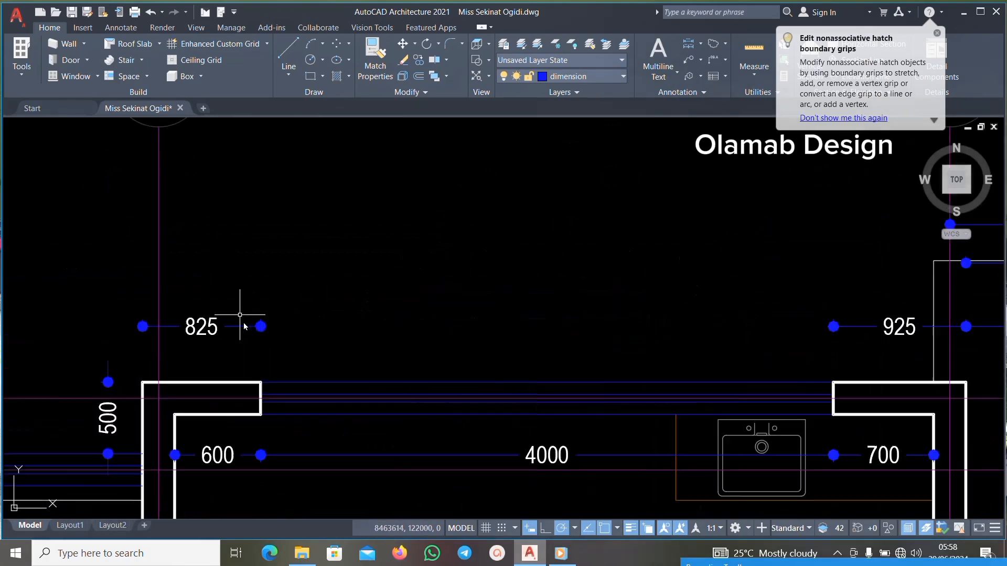
{"action": "left_click", "coordinate": [371, 271]}
{"action": "left_click", "coordinate": [207, 348]}
{"action": "key", "text": "Delete"}
Delete the vertical 500 dimension beside the wall corner at grid line C.
{"action": "scroll", "coordinate": [353, 279], "scroll_direction": "down", "scroll_amount": 3}
{"action": "scroll", "coordinate": [240, 315], "scroll_direction": "up", "scroll_amount": 3}
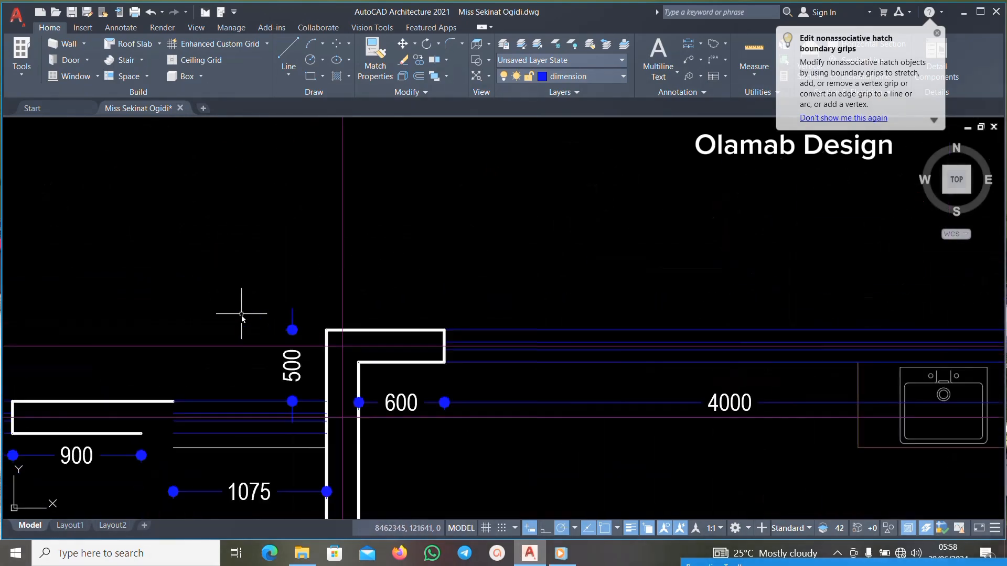
{"action": "scroll", "coordinate": [338, 295], "scroll_direction": "up", "scroll_amount": 5}
{"action": "scroll", "coordinate": [234, 329], "scroll_direction": "down", "scroll_amount": 5}
{"action": "scroll", "coordinate": [407, 345], "scroll_direction": "up", "scroll_amount": 3}
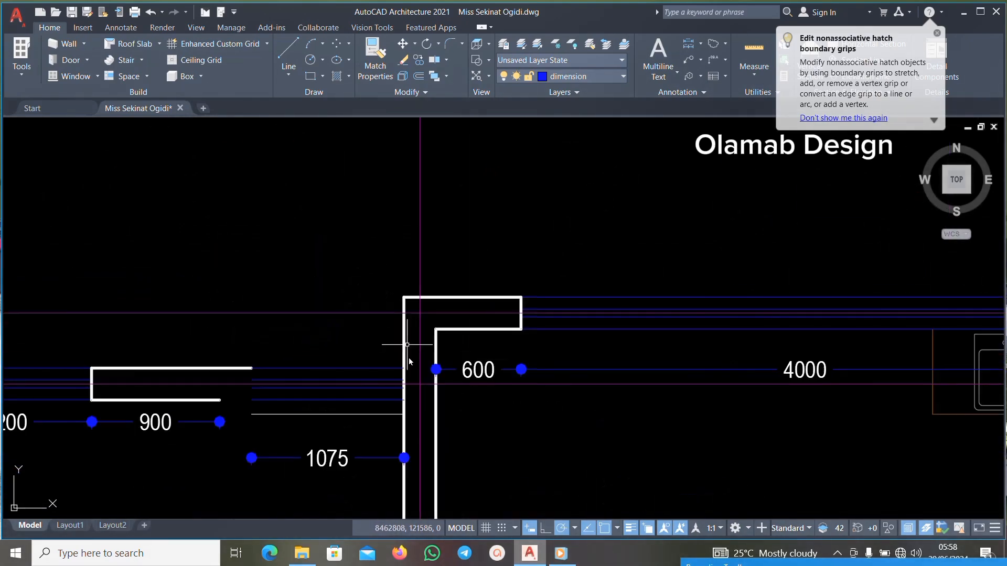
Delete the 1075 and 900 dimensions below the wall segment and opening just before grid line C.
{"action": "scroll", "coordinate": [430, 324], "scroll_direction": "down", "scroll_amount": 4}
{"action": "scroll", "coordinate": [462, 358], "scroll_direction": "up", "scroll_amount": 4}
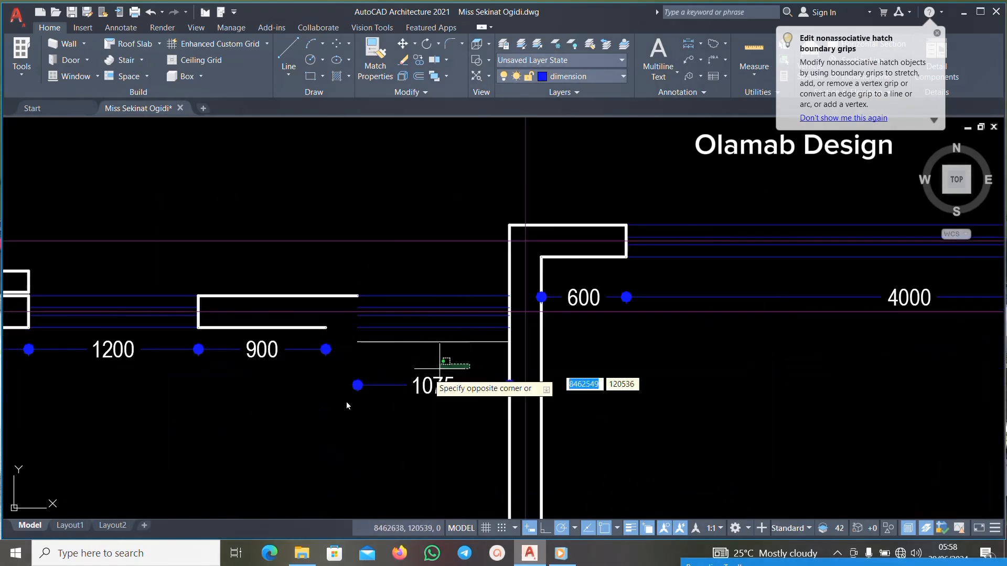
{"action": "scroll", "coordinate": [461, 342], "scroll_direction": "down", "scroll_amount": 3}
{"action": "scroll", "coordinate": [416, 342], "scroll_direction": "up", "scroll_amount": 5}
{"action": "left_click", "coordinate": [234, 394]}
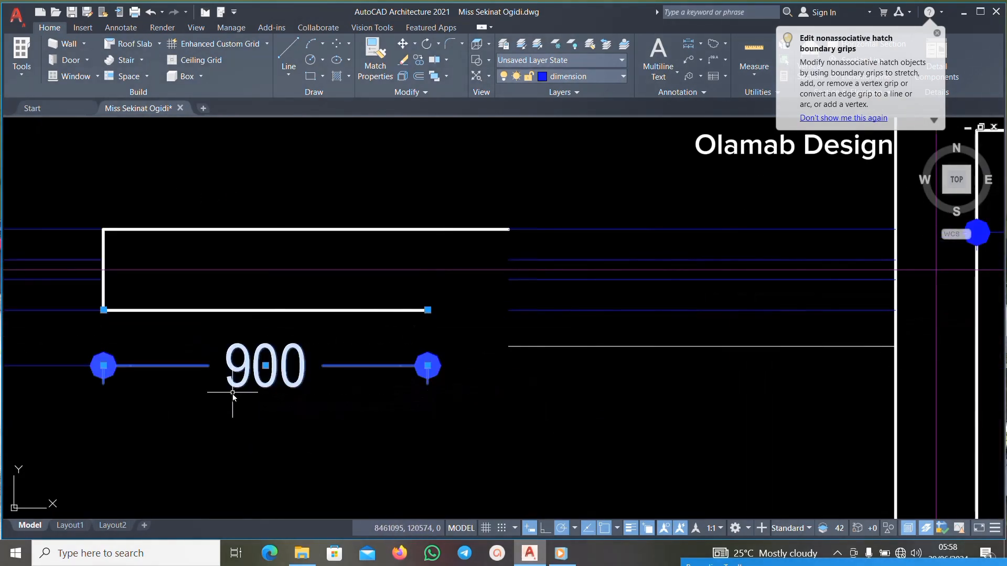
{"action": "key", "text": "Delete"}
Delete the thin white line below the opening beside the wall at grid line C.
{"action": "scroll", "coordinate": [569, 289], "scroll_direction": "down", "scroll_amount": 3}
{"action": "scroll", "coordinate": [315, 299], "scroll_direction": "up", "scroll_amount": 2}
{"action": "scroll", "coordinate": [551, 308], "scroll_direction": "down", "scroll_amount": 3}
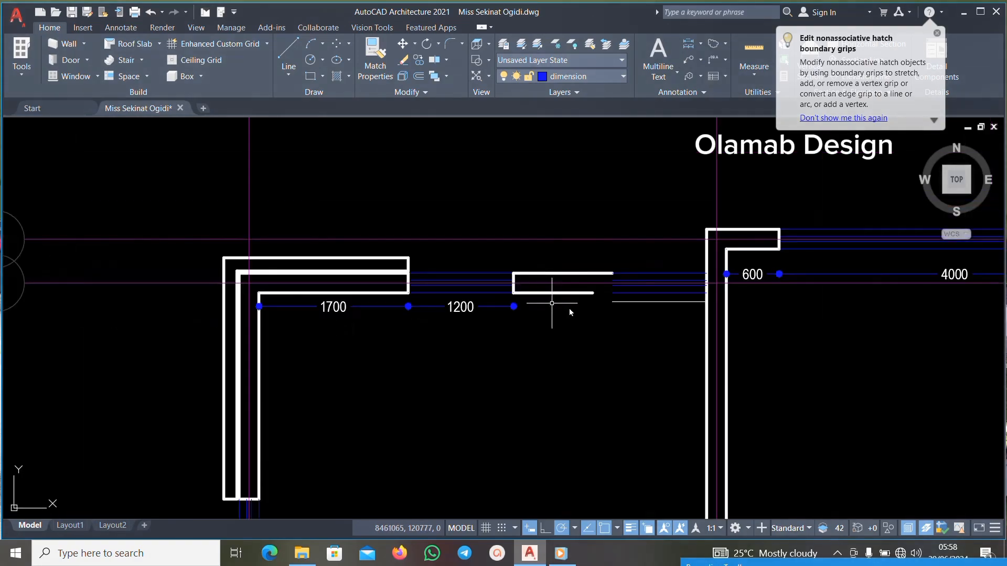
{"action": "scroll", "coordinate": [627, 313], "scroll_direction": "up", "scroll_amount": 5}
{"action": "left_click", "coordinate": [538, 252]}
{"action": "left_click", "coordinate": [393, 322]}
{"action": "key", "text": "Delete"}
{"action": "scroll", "coordinate": [595, 262], "scroll_direction": "down", "scroll_amount": 3}
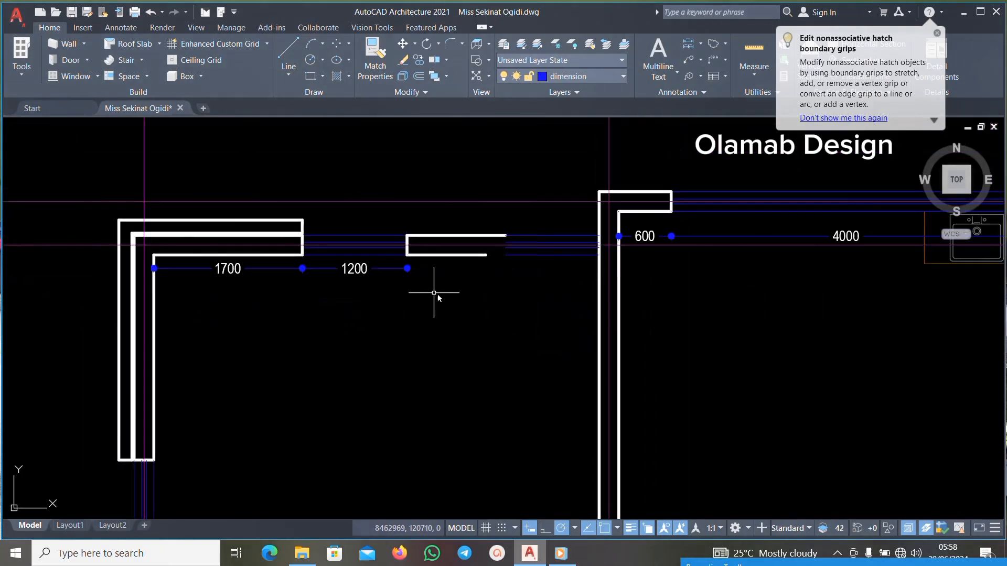
Delete the 1700 and 1200 dimensions below the upper wall between grid lines A and C.
{"action": "scroll", "coordinate": [218, 265], "scroll_direction": "up", "scroll_amount": 3}
{"action": "key", "text": "Delete"}
{"action": "scroll", "coordinate": [371, 270], "scroll_direction": "down", "scroll_amount": 2}
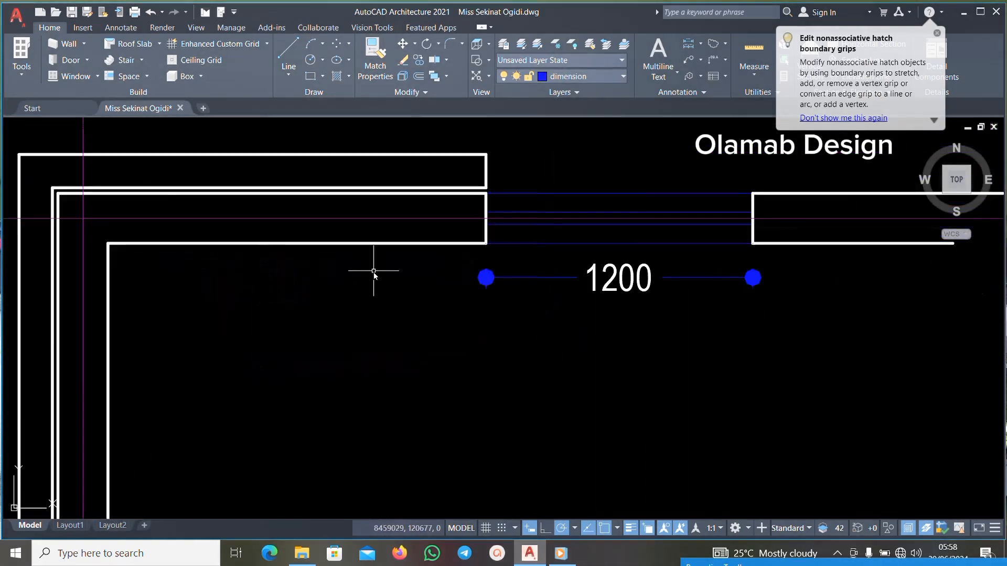
{"action": "scroll", "coordinate": [461, 272], "scroll_direction": "up", "scroll_amount": 2}
{"action": "scroll", "coordinate": [317, 321], "scroll_direction": "down", "scroll_amount": 5}
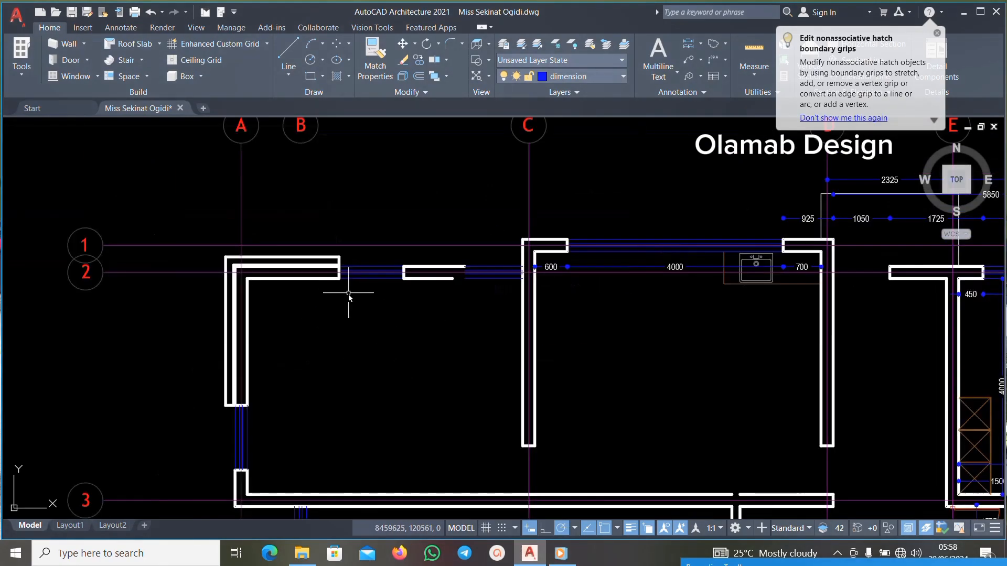
Delete the 2325, 5850, 1050 and 1725 dimensions and the thin horizontal line between grid lines D and E.
{"action": "scroll", "coordinate": [582, 261], "scroll_direction": "up", "scroll_amount": 4}
{"action": "scroll", "coordinate": [542, 281], "scroll_direction": "up", "scroll_amount": 6}
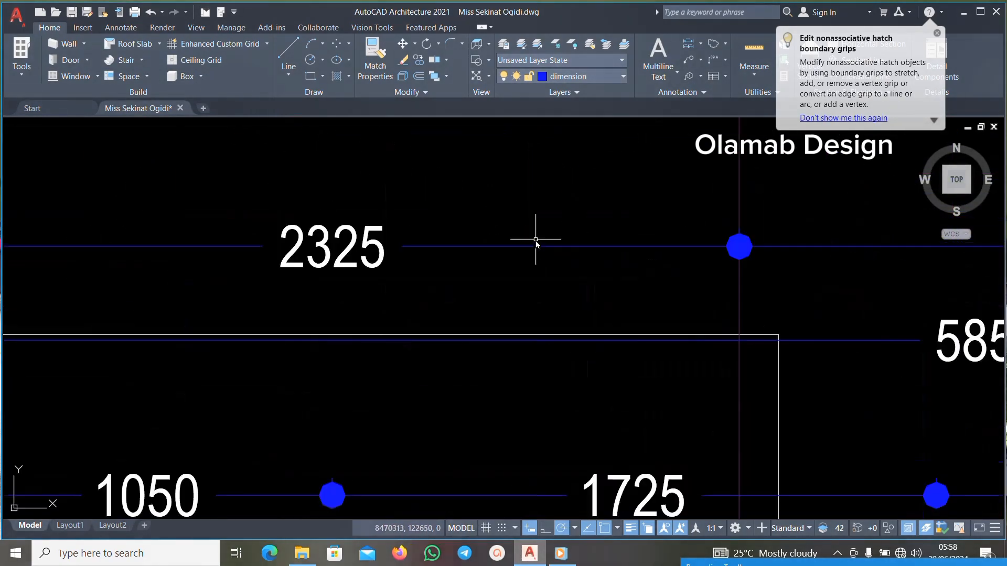
{"action": "left_click", "coordinate": [535, 207]}
{"action": "scroll", "coordinate": [421, 329], "scroll_direction": "down", "scroll_amount": 5}
{"action": "scroll", "coordinate": [361, 354], "scroll_direction": "up", "scroll_amount": 2}
{"action": "left_click", "coordinate": [361, 354]}
{"action": "key", "text": "Delete"}
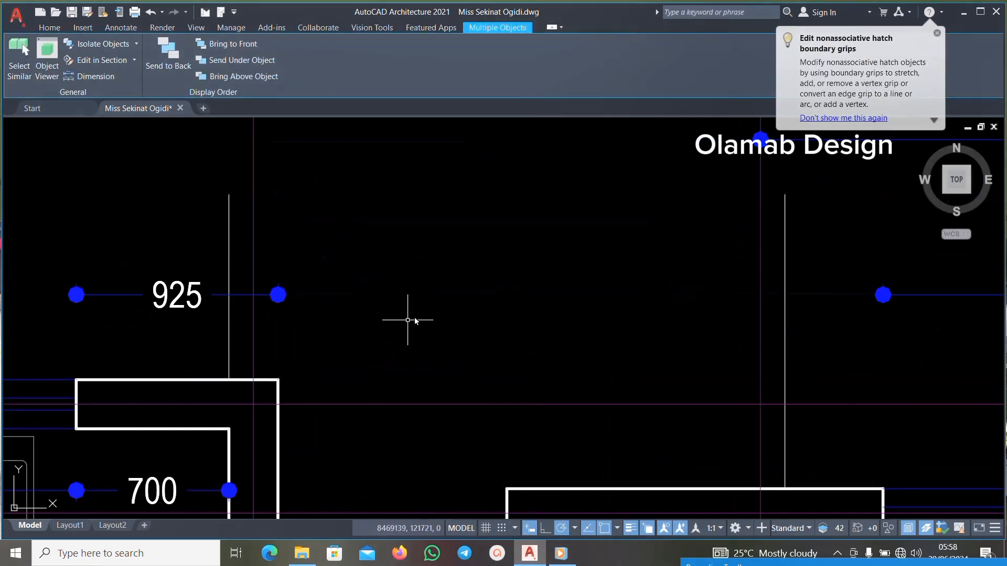
Delete the 925 dimension and the thin vertical line above the wall corner at grid line D.
{"action": "scroll", "coordinate": [476, 306], "scroll_direction": "down", "scroll_amount": 2}
{"action": "scroll", "coordinate": [347, 298], "scroll_direction": "up", "scroll_amount": 3}
{"action": "left_click", "coordinate": [401, 264]}
{"action": "left_click", "coordinate": [258, 355]}
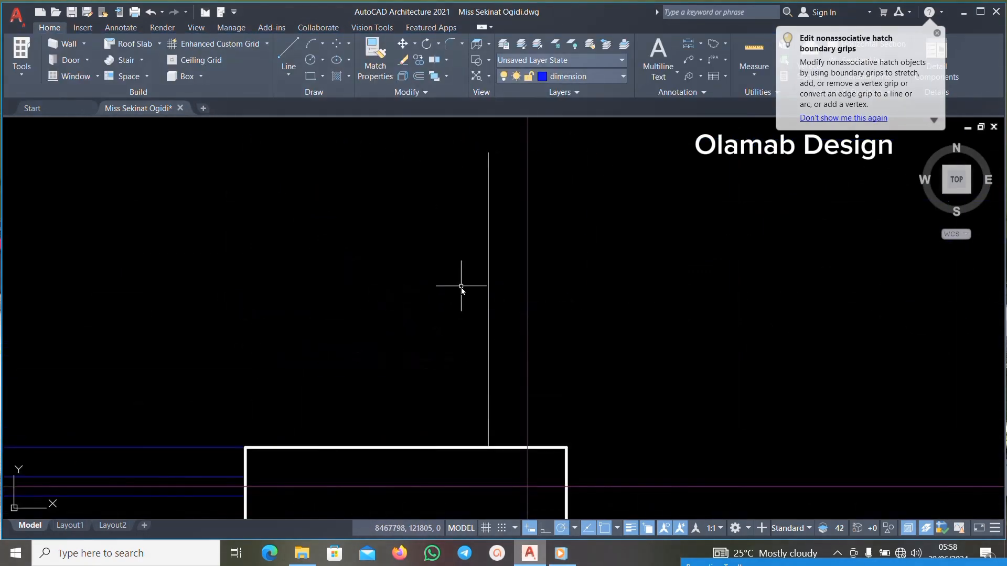
{"action": "scroll", "coordinate": [461, 289], "scroll_direction": "down", "scroll_amount": 5}
{"action": "scroll", "coordinate": [386, 275], "scroll_direction": "up", "scroll_amount": 5}
{"action": "scroll", "coordinate": [308, 347], "scroll_direction": "down", "scroll_amount": 3}
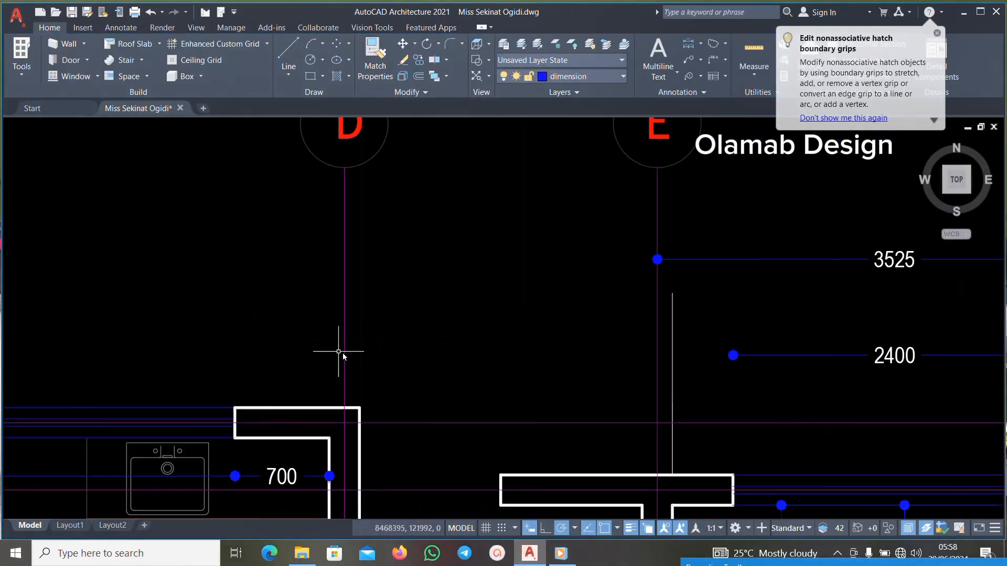
Delete the 3525 and outer 2400 dimensions above the window between grid lines E and F.
{"action": "scroll", "coordinate": [458, 325], "scroll_direction": "down", "scroll_amount": 2}
{"action": "scroll", "coordinate": [521, 296], "scroll_direction": "down", "scroll_amount": 5}
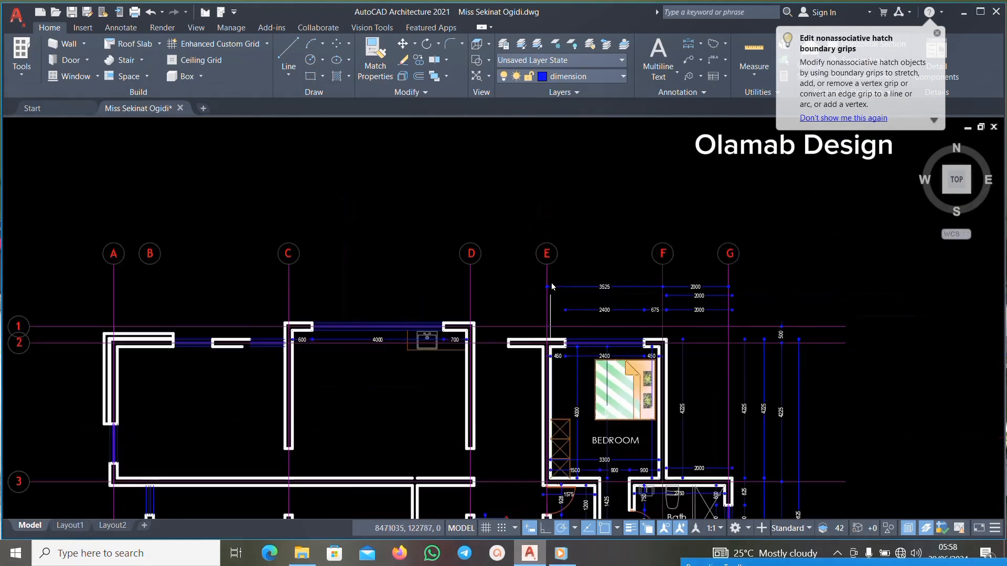
{"action": "scroll", "coordinate": [541, 296], "scroll_direction": "up", "scroll_amount": 5}
{"action": "left_click", "coordinate": [653, 239]}
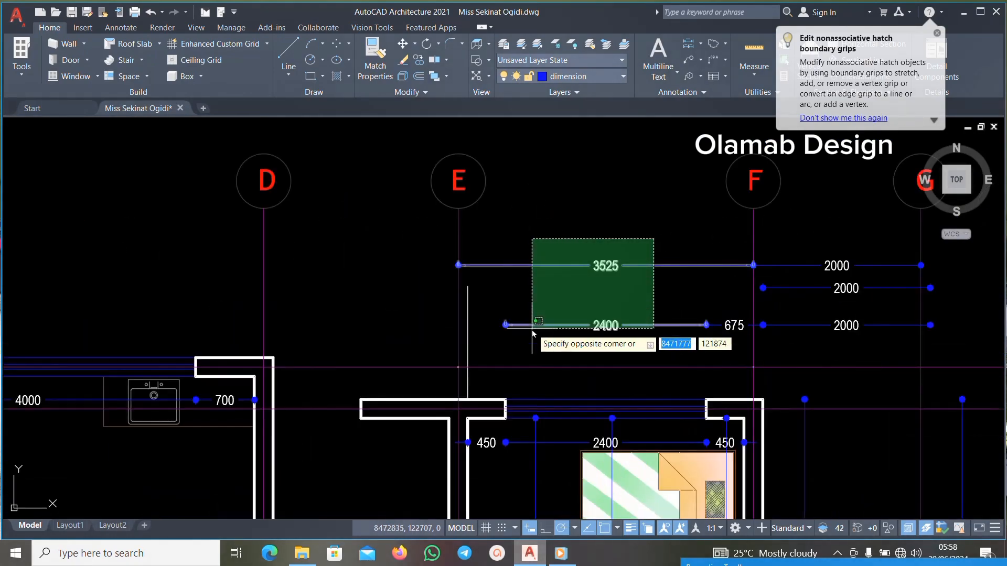
{"action": "left_click", "coordinate": [536, 341]}
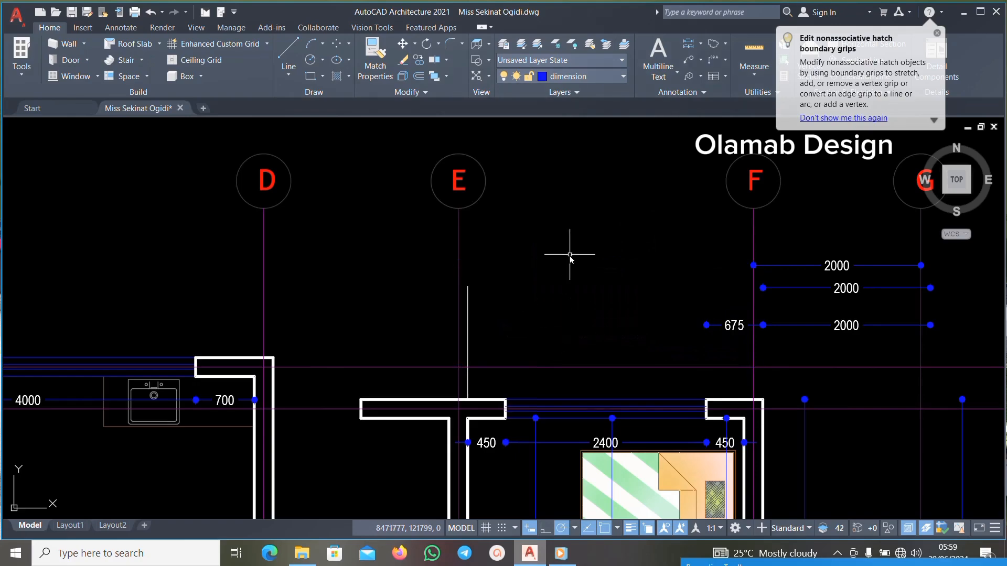
Delete the three stacked 2000 dimensions between grid lines F and G.
{"action": "scroll", "coordinate": [640, 274], "scroll_direction": "up", "scroll_amount": 2}
{"action": "scroll", "coordinate": [837, 199], "scroll_direction": "up", "scroll_amount": 2}
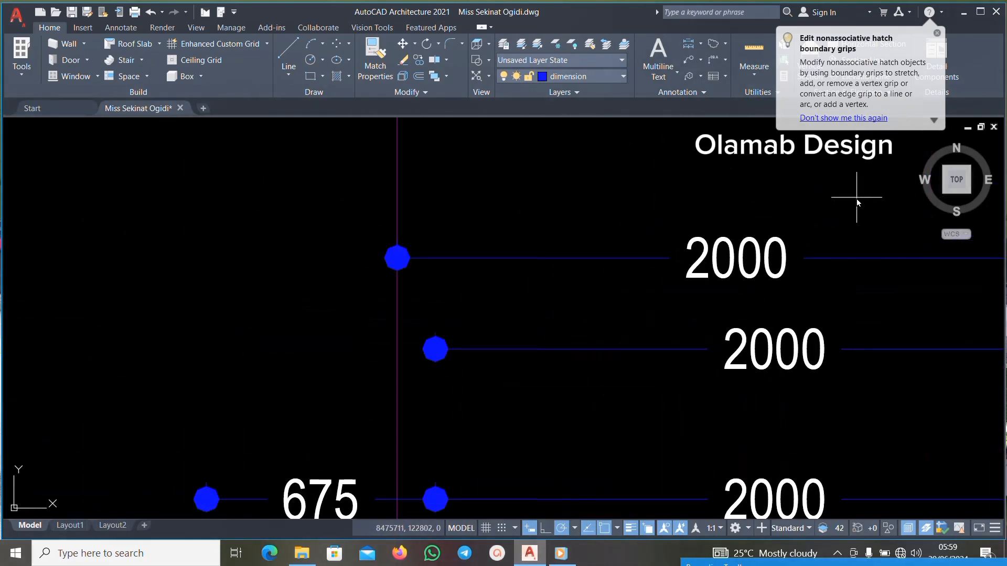
{"action": "left_click", "coordinate": [857, 196]}
{"action": "scroll", "coordinate": [640, 277], "scroll_direction": "down", "scroll_amount": 4}
{"action": "key", "text": "Delete"}
Delete the 675 dimension above the wall corner at grid line F.
{"action": "scroll", "coordinate": [574, 324], "scroll_direction": "up", "scroll_amount": 6}
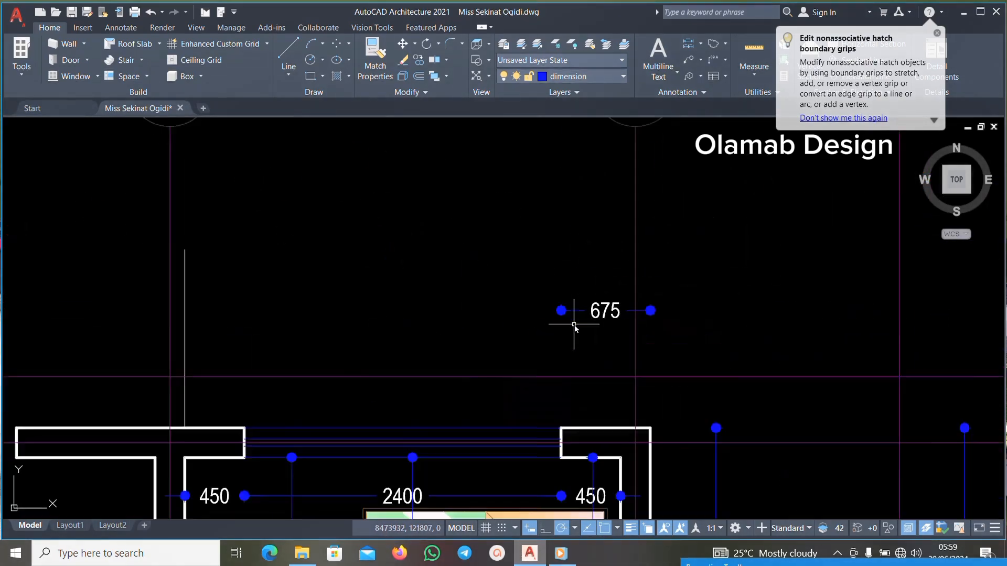
{"action": "left_click", "coordinate": [625, 248]}
{"action": "left_click", "coordinate": [509, 335]}
{"action": "key", "text": "Delete"}
{"action": "scroll", "coordinate": [557, 265], "scroll_direction": "down", "scroll_amount": 4}
{"action": "scroll", "coordinate": [682, 386], "scroll_direction": "up", "scroll_amount": 2}
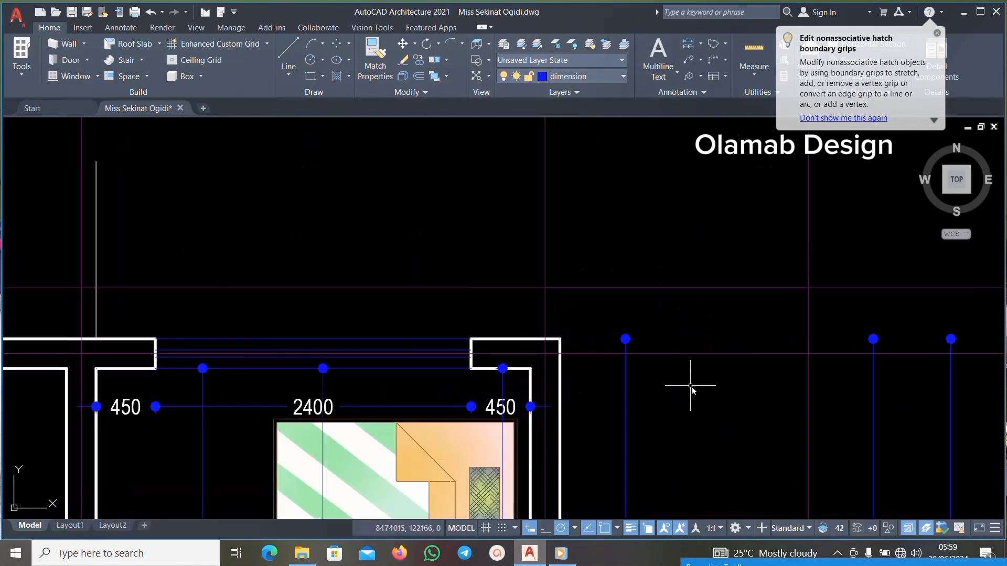
Delete the vertical 4225 dimensions and the 500 dimension outside grid line G.
{"action": "scroll", "coordinate": [607, 220], "scroll_direction": "down", "scroll_amount": 7}
{"action": "scroll", "coordinate": [722, 252], "scroll_direction": "up", "scroll_amount": 5}
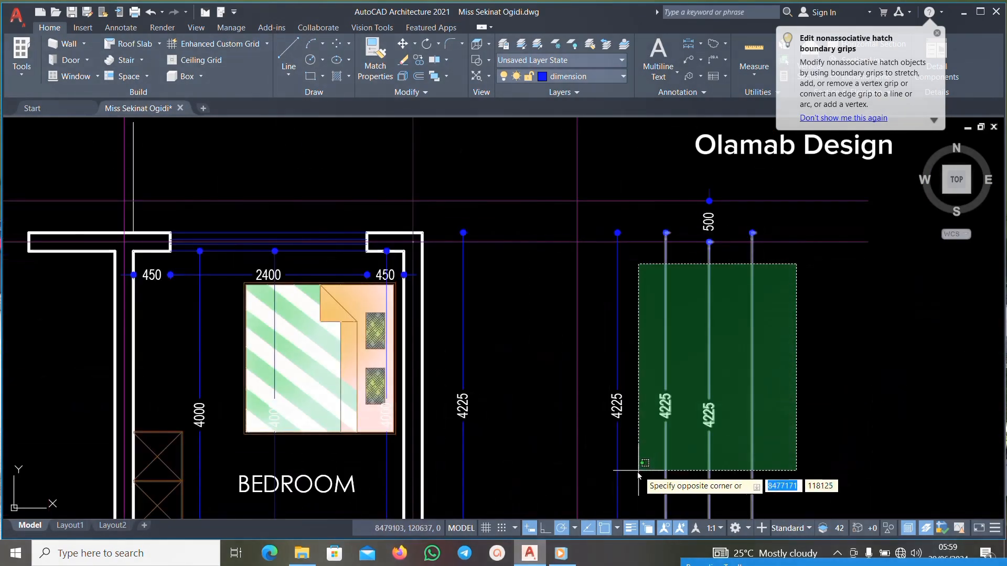
{"action": "left_click", "coordinate": [607, 472]}
{"action": "key", "text": "Delete"}
{"action": "scroll", "coordinate": [713, 212], "scroll_direction": "up", "scroll_amount": 4}
{"action": "scroll", "coordinate": [713, 212], "scroll_direction": "up", "scroll_amount": 2}
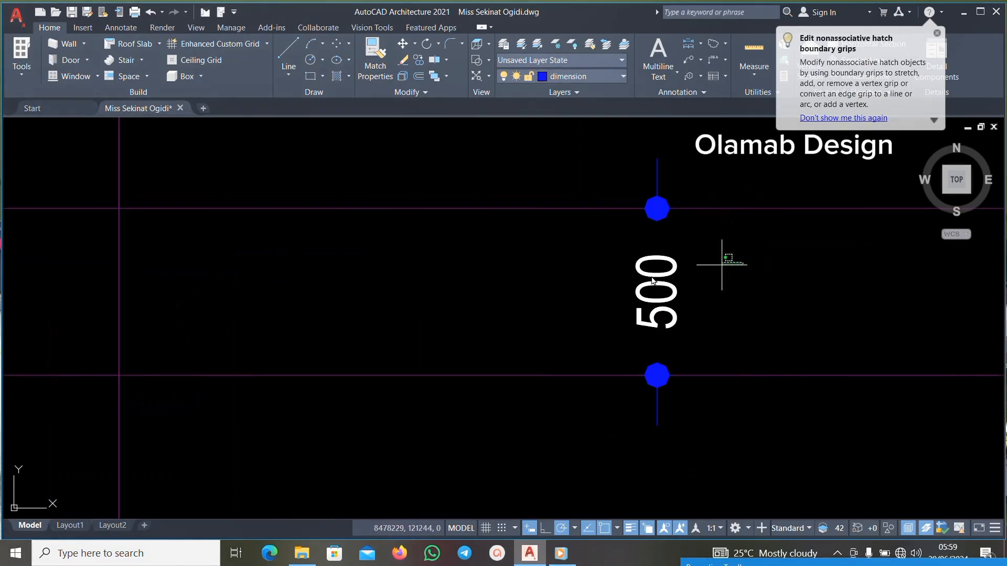
{"action": "scroll", "coordinate": [665, 246], "scroll_direction": "down", "scroll_amount": 4}
{"action": "scroll", "coordinate": [513, 297], "scroll_direction": "up", "scroll_amount": 3}
Delete the remaining vertical 4225 dimension between grid lines F and G.
{"action": "left_click", "coordinate": [561, 294]}
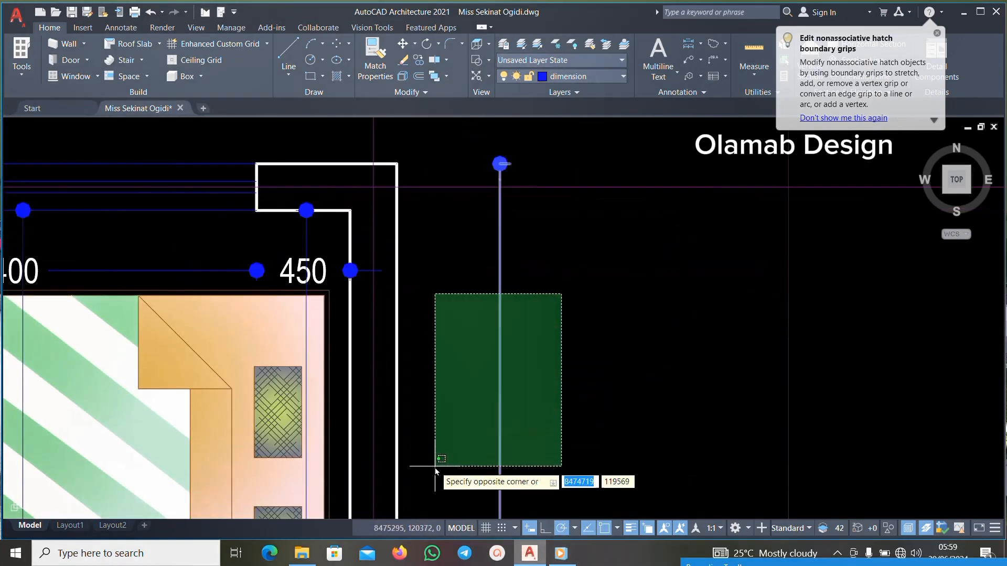
{"action": "left_click", "coordinate": [434, 467]}
{"action": "key", "text": "Delete"}
{"action": "scroll", "coordinate": [582, 259], "scroll_direction": "down", "scroll_amount": 1}
{"action": "scroll", "coordinate": [582, 259], "scroll_direction": "down", "scroll_amount": 4}
Delete the bedroom's bed together with its 450, 2400 and 450 dimensions and the vertical 4000 dimensions.
{"action": "scroll", "coordinate": [534, 269], "scroll_direction": "up", "scroll_amount": 3}
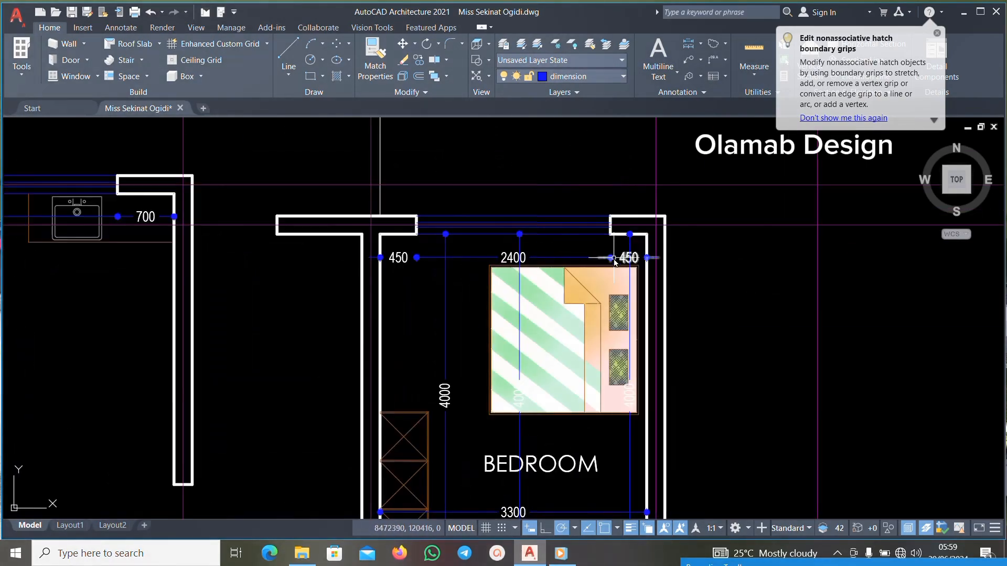
{"action": "scroll", "coordinate": [615, 260], "scroll_direction": "up", "scroll_amount": 4}
{"action": "scroll", "coordinate": [697, 247], "scroll_direction": "down", "scroll_amount": 3}
{"action": "left_click", "coordinate": [735, 235]}
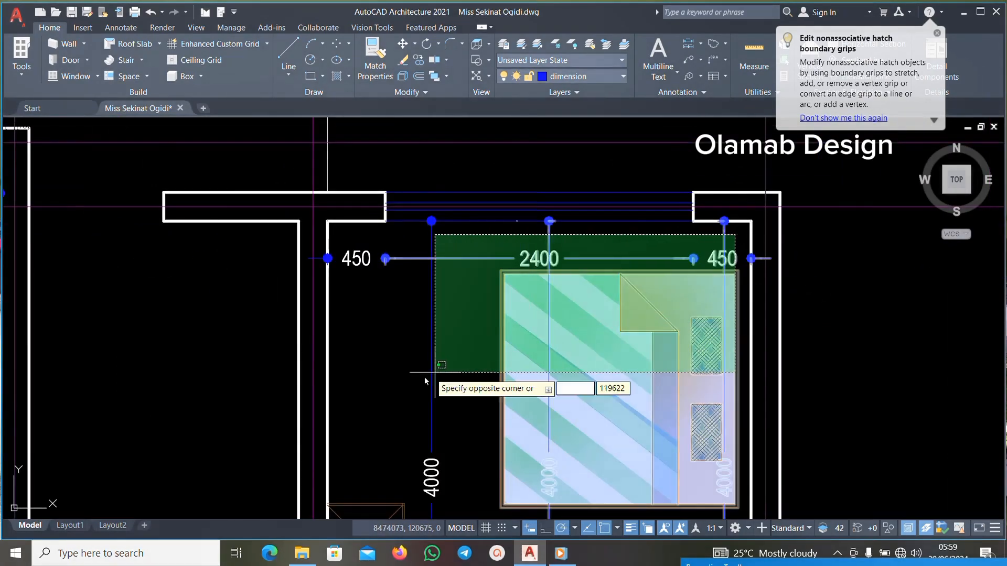
{"action": "scroll", "coordinate": [422, 378], "scroll_direction": "down", "scroll_amount": 3}
{"action": "scroll", "coordinate": [398, 388], "scroll_direction": "up", "scroll_amount": 3}
{"action": "left_click", "coordinate": [384, 393]}
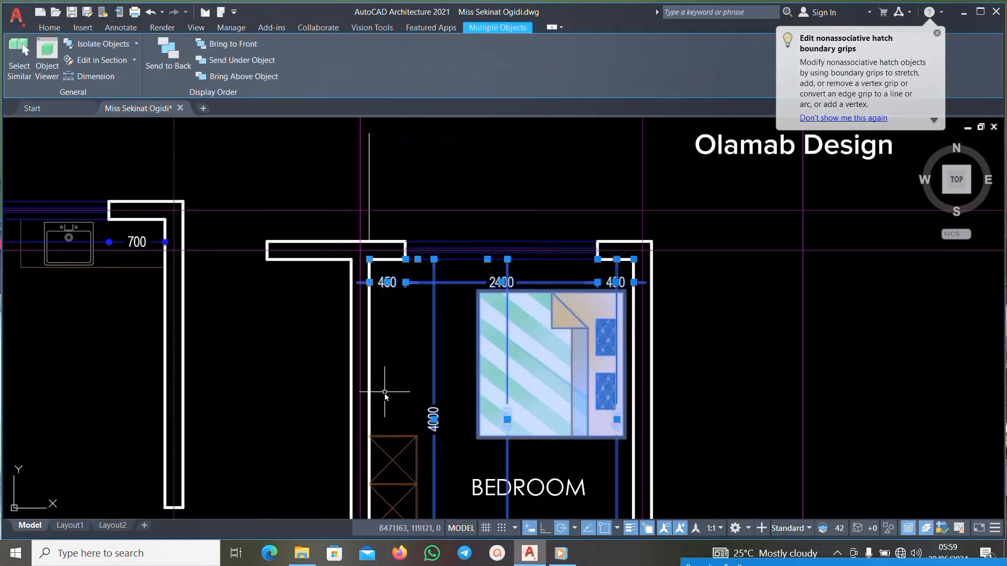
{"action": "key", "text": "Delete"}
Delete the BEDROOM label and the 3300 dimension below it.
{"action": "scroll", "coordinate": [463, 250], "scroll_direction": "down", "scroll_amount": 4}
{"action": "scroll", "coordinate": [484, 362], "scroll_direction": "up", "scroll_amount": 6}
{"action": "left_click", "coordinate": [573, 218]}
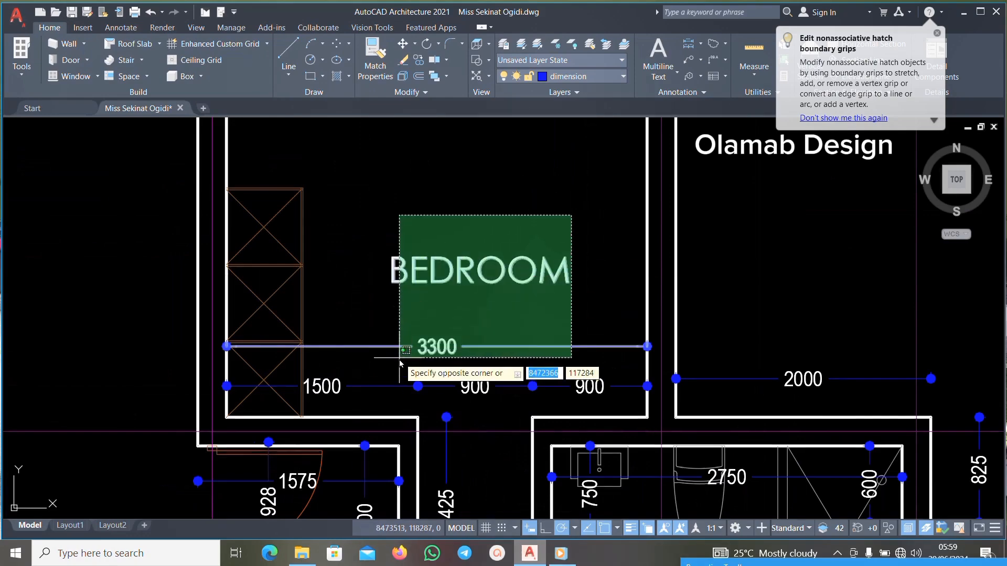
{"action": "left_click", "coordinate": [400, 356]}
{"action": "key", "text": "Delete"}
Delete the 1500 and two 900 dimensions along the bedroom's lower wall.
{"action": "scroll", "coordinate": [535, 269], "scroll_direction": "down", "scroll_amount": 3}
{"action": "scroll", "coordinate": [582, 331], "scroll_direction": "up", "scroll_amount": 6}
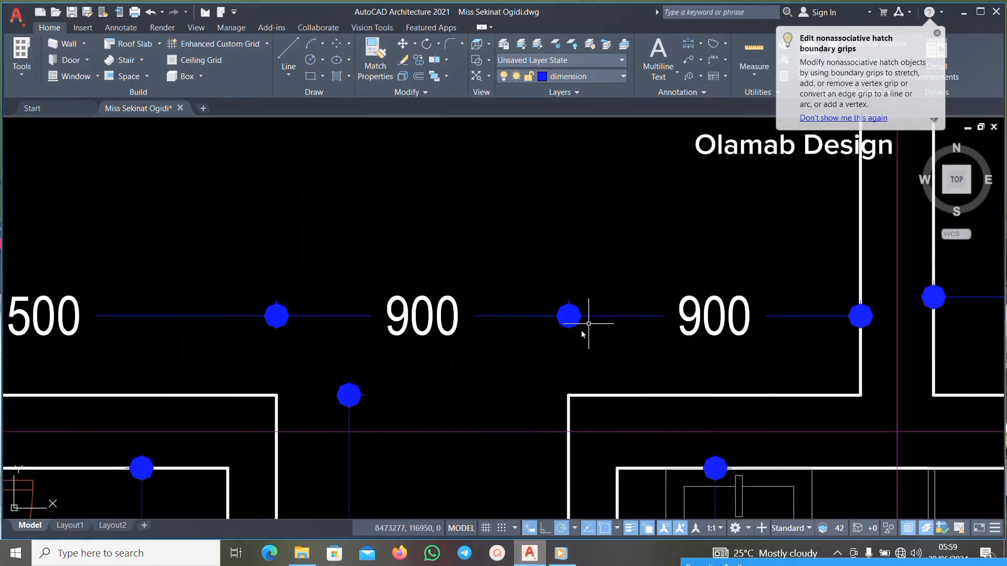
{"action": "left_click", "coordinate": [785, 269]}
{"action": "left_click", "coordinate": [237, 347]}
{"action": "key", "text": "Delete"}
Delete the vertical 1425 dimension in the passage between the bedroom and the bath.
{"action": "scroll", "coordinate": [263, 314], "scroll_direction": "down", "scroll_amount": 3}
{"action": "scroll", "coordinate": [468, 356], "scroll_direction": "up", "scroll_amount": 6}
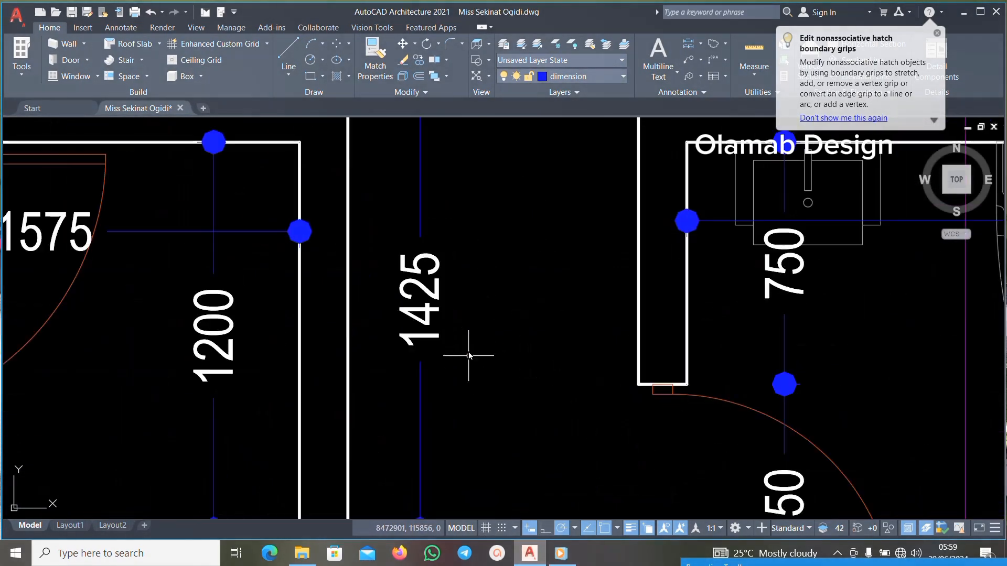
{"action": "left_click", "coordinate": [408, 271]}
{"action": "scroll", "coordinate": [461, 267], "scroll_direction": "down", "scroll_amount": 4}
{"action": "scroll", "coordinate": [378, 273], "scroll_direction": "up", "scroll_amount": 2}
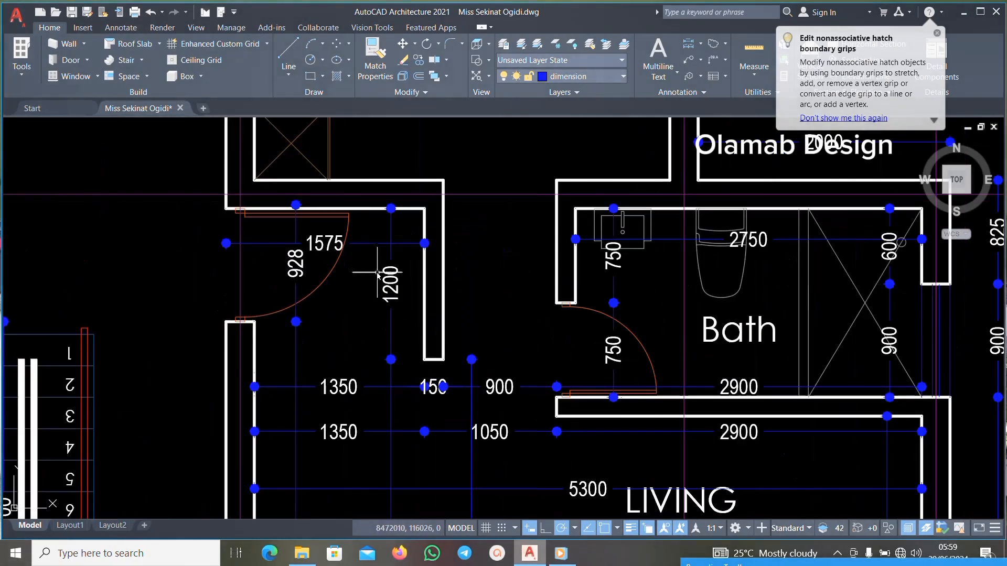
Delete the 1575, 1200 and 928 dimensions around the entrance door below the bedroom.
{"action": "left_click", "coordinate": [408, 207]}
{"action": "left_click", "coordinate": [370, 354]}
{"action": "key", "text": "Delete"}
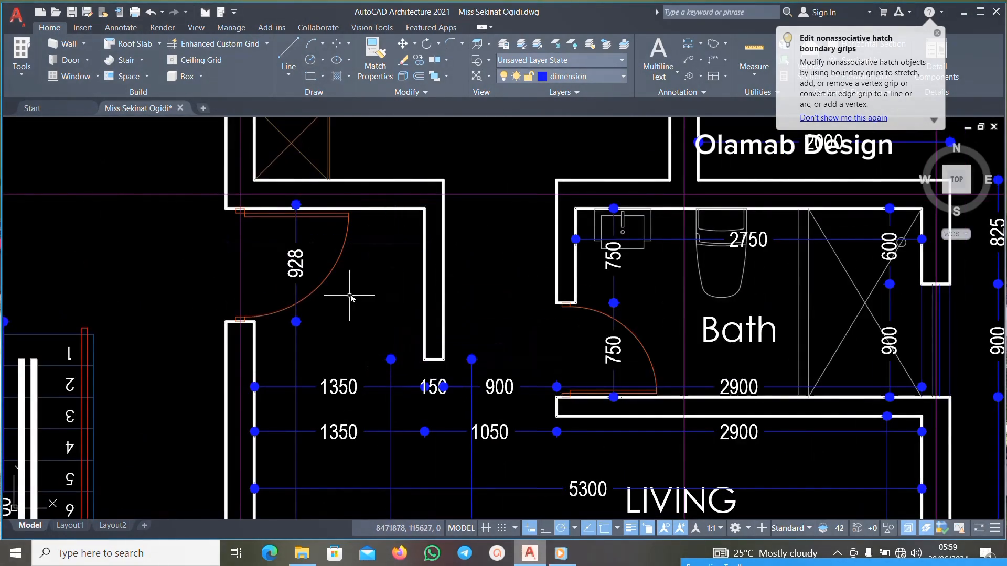
{"action": "scroll", "coordinate": [263, 224], "scroll_direction": "up", "scroll_amount": 3}
{"action": "left_click", "coordinate": [358, 291]}
{"action": "key", "text": "Delete"}
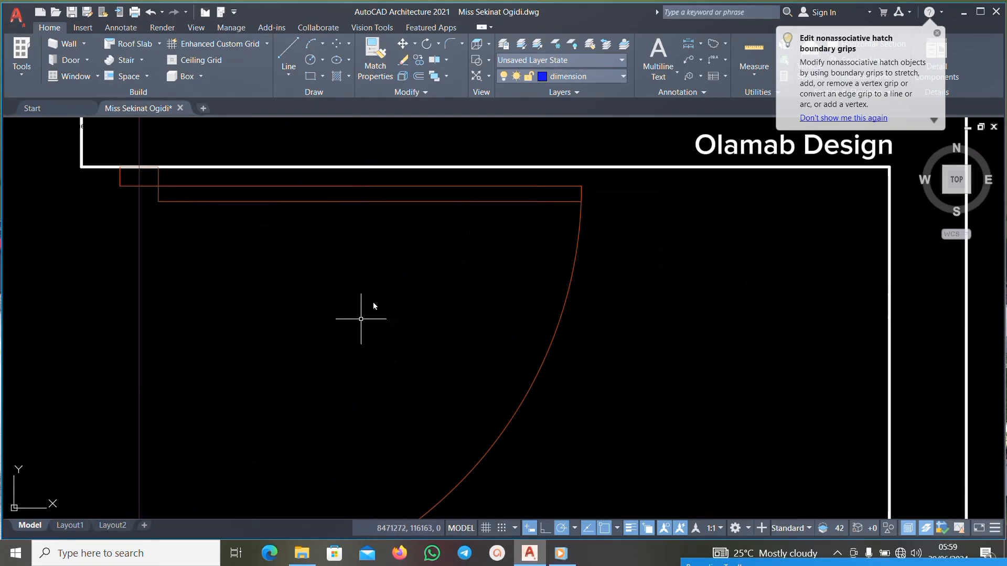
Delete the two 1350 dimensions, the 5300, the vertical 5250 and the nearer vertical 4950 dimension in the living room.
{"action": "scroll", "coordinate": [367, 309], "scroll_direction": "down", "scroll_amount": 6}
{"action": "middle_click_drag", "start_coordinate": [435, 389], "coordinate": [419, 314]}
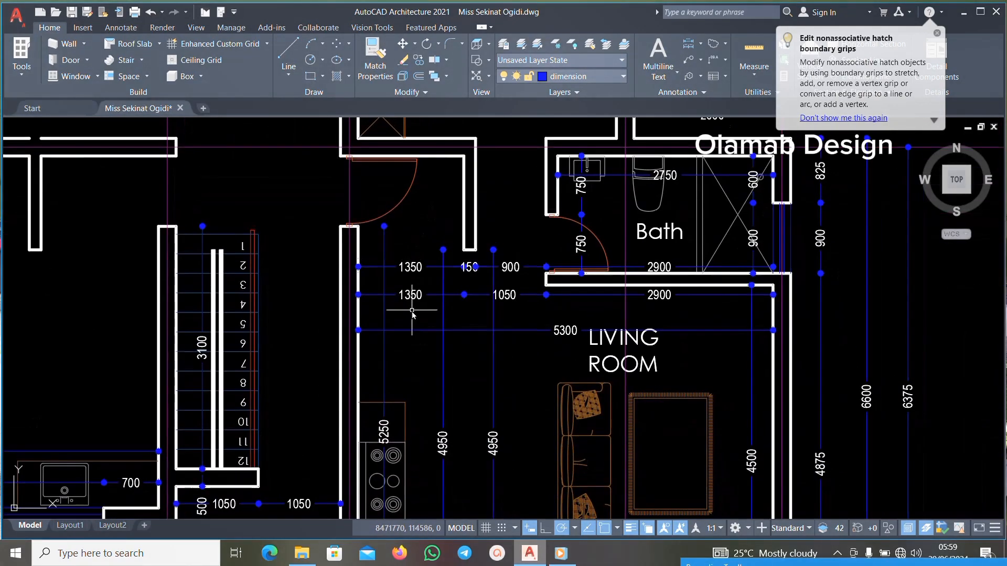
{"action": "scroll", "coordinate": [427, 281], "scroll_direction": "up", "scroll_amount": 2}
{"action": "left_click", "coordinate": [467, 209]}
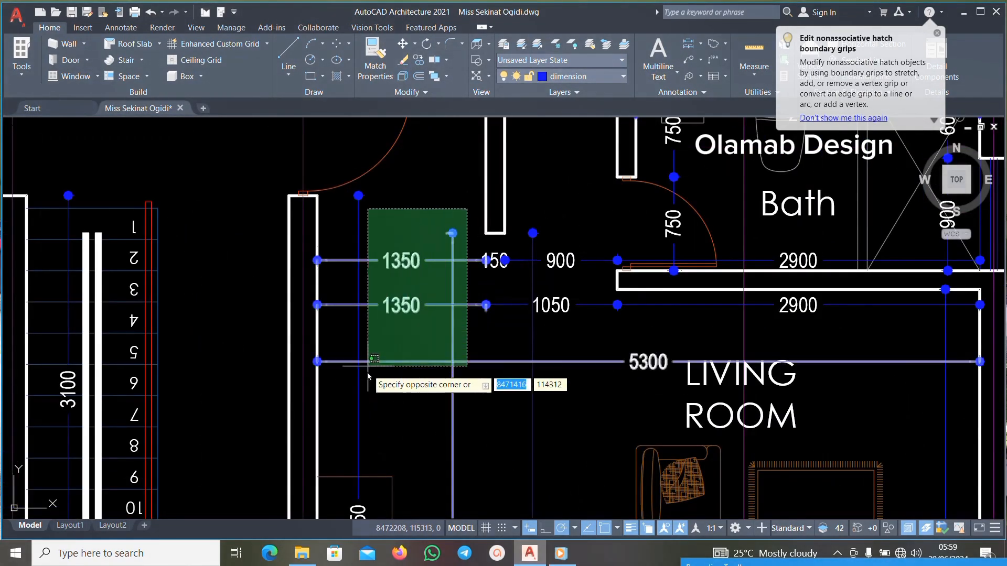
{"action": "left_click", "coordinate": [349, 419]}
{"action": "key", "text": "Delete"}
Delete the 150, 900, 1050 and remaining vertical 4950 dimensions at the passage opening into the living room.
{"action": "scroll", "coordinate": [438, 306], "scroll_direction": "down", "scroll_amount": 4}
{"action": "scroll", "coordinate": [438, 306], "scroll_direction": "up", "scroll_amount": 6}
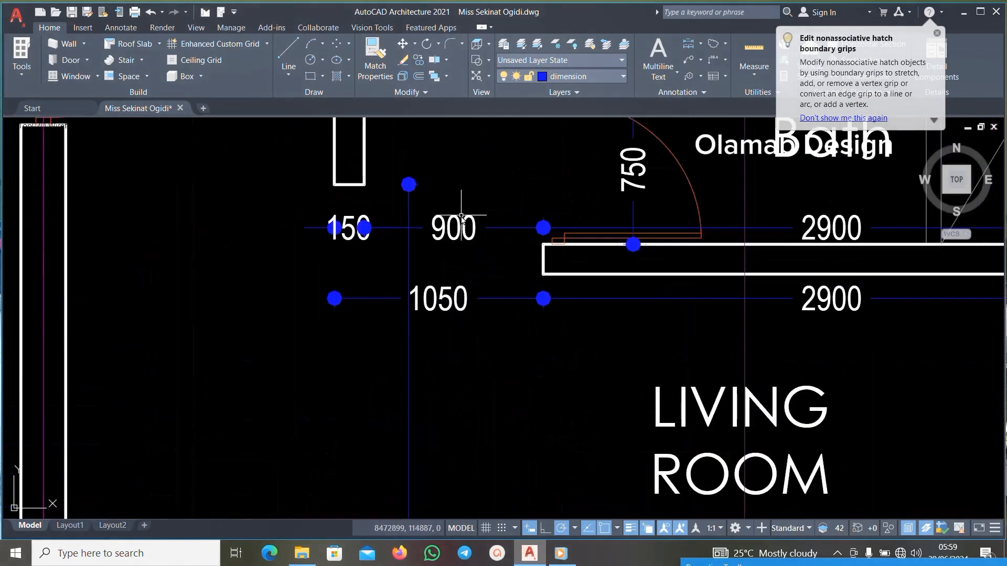
{"action": "left_click", "coordinate": [483, 202]}
{"action": "left_click", "coordinate": [425, 341]}
{"action": "key", "text": "Delete"}
Delete the two 2900 dimensions above and below the wall between the bath and the living room.
{"action": "scroll", "coordinate": [409, 286], "scroll_direction": "down", "scroll_amount": 2}
{"action": "scroll", "coordinate": [409, 285], "scroll_direction": "up", "scroll_amount": 5}
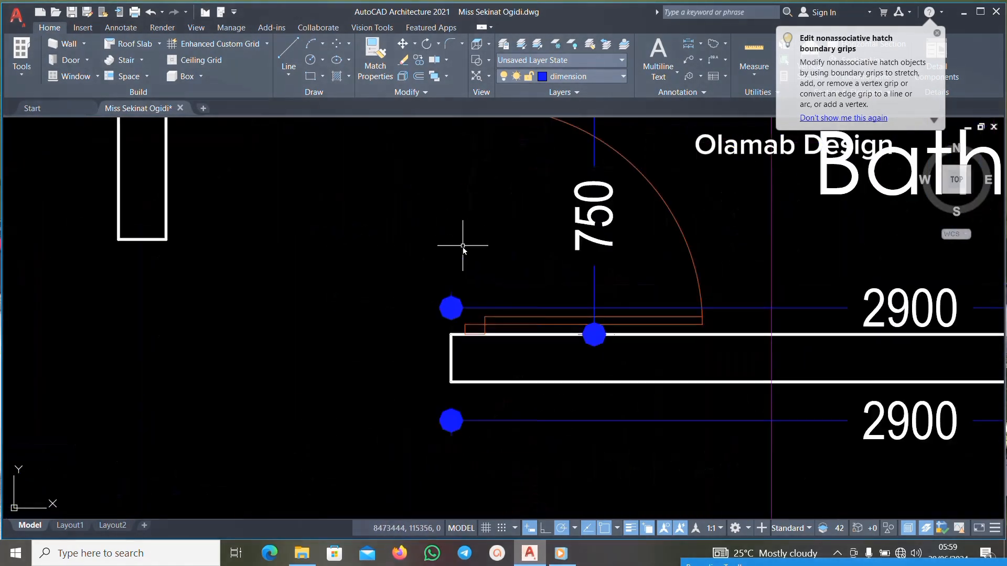
{"action": "left_click", "coordinate": [397, 321]}
{"action": "key", "text": "Delete"}
{"action": "scroll", "coordinate": [446, 257], "scroll_direction": "down", "scroll_amount": 2}
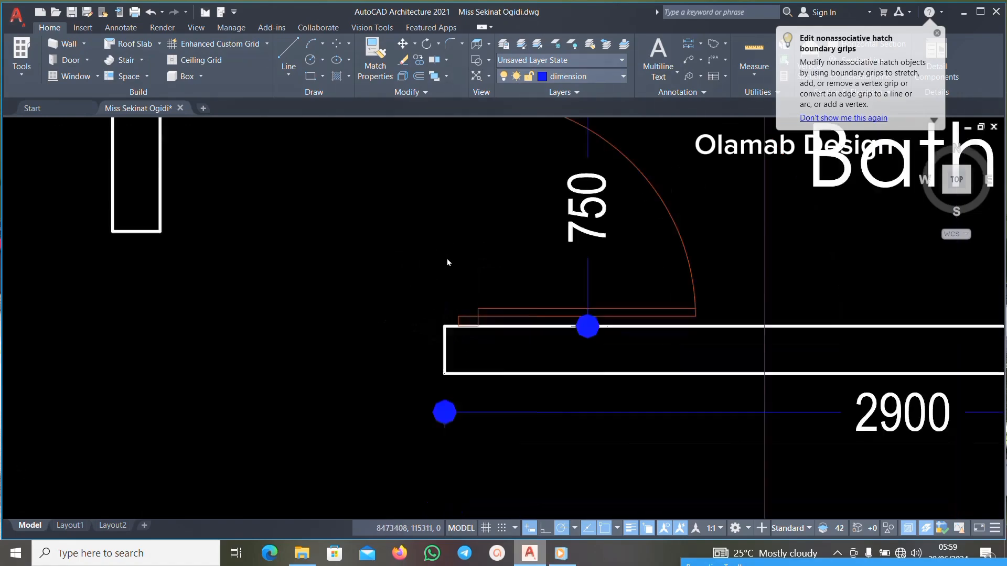
{"action": "scroll", "coordinate": [480, 347], "scroll_direction": "up", "scroll_amount": 4}
{"action": "left_click", "coordinate": [514, 349]}
{"action": "left_click", "coordinate": [186, 423]}
{"action": "key", "text": "Delete"}
Delete the vertical 750 dimension across the bath doorway.
{"action": "scroll", "coordinate": [279, 384], "scroll_direction": "down", "scroll_amount": 4}
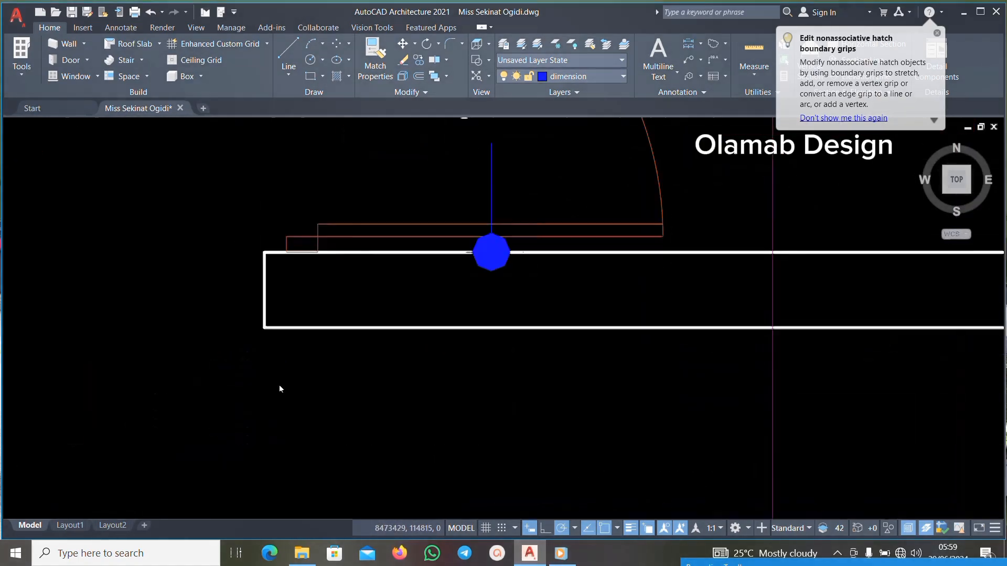
{"action": "scroll", "coordinate": [382, 280], "scroll_direction": "up", "scroll_amount": 2}
{"action": "scroll", "coordinate": [385, 306], "scroll_direction": "down", "scroll_amount": 5}
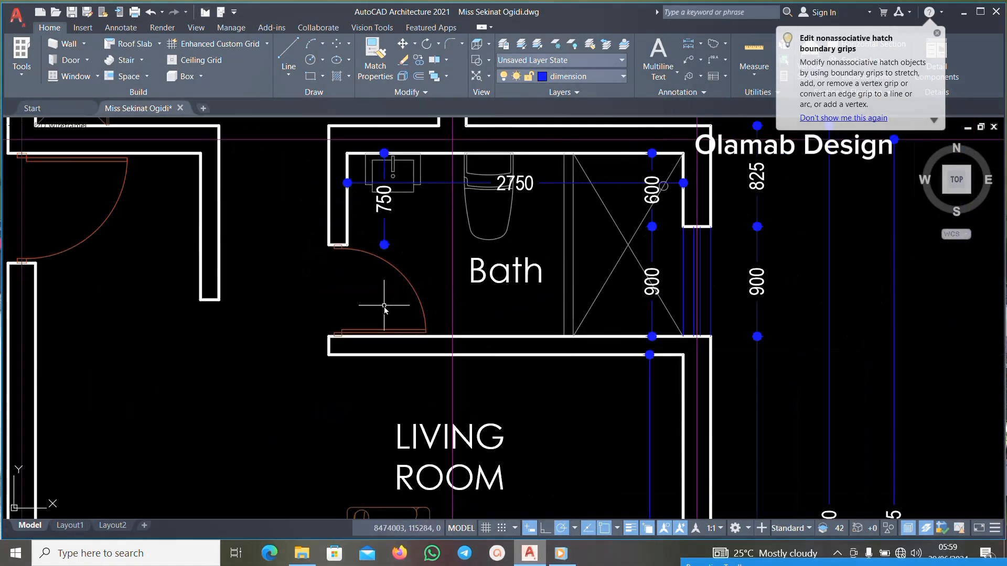
Delete the vertical 750 dimension beside the bath's washbasin and the horizontal 2750 dimension across the bath.
{"action": "scroll", "coordinate": [400, 235], "scroll_direction": "up", "scroll_amount": 3}
{"action": "left_click", "coordinate": [463, 231]}
{"action": "left_click", "coordinate": [247, 292]}
{"action": "key", "text": "Delete"}
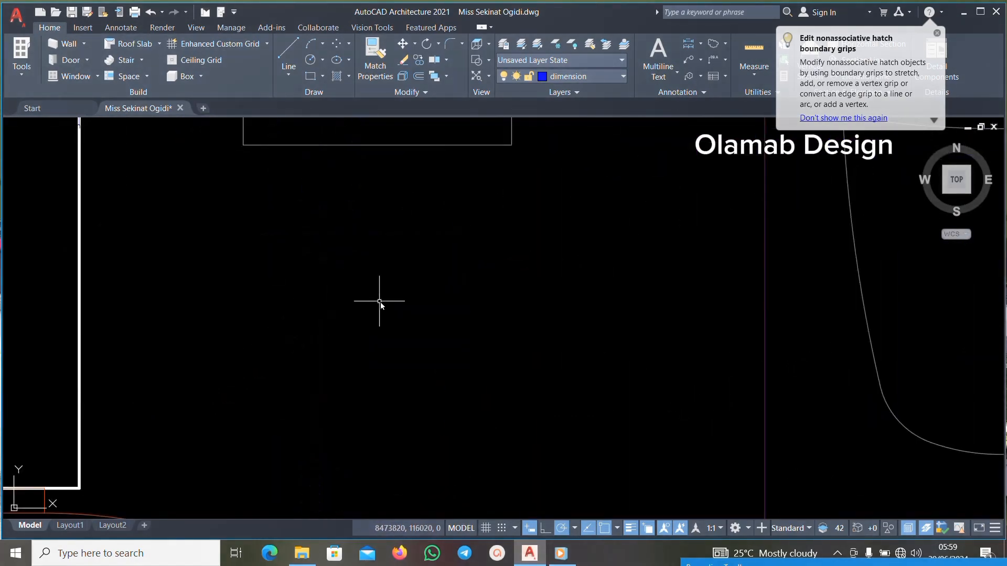
{"action": "scroll", "coordinate": [531, 226], "scroll_direction": "down", "scroll_amount": 4}
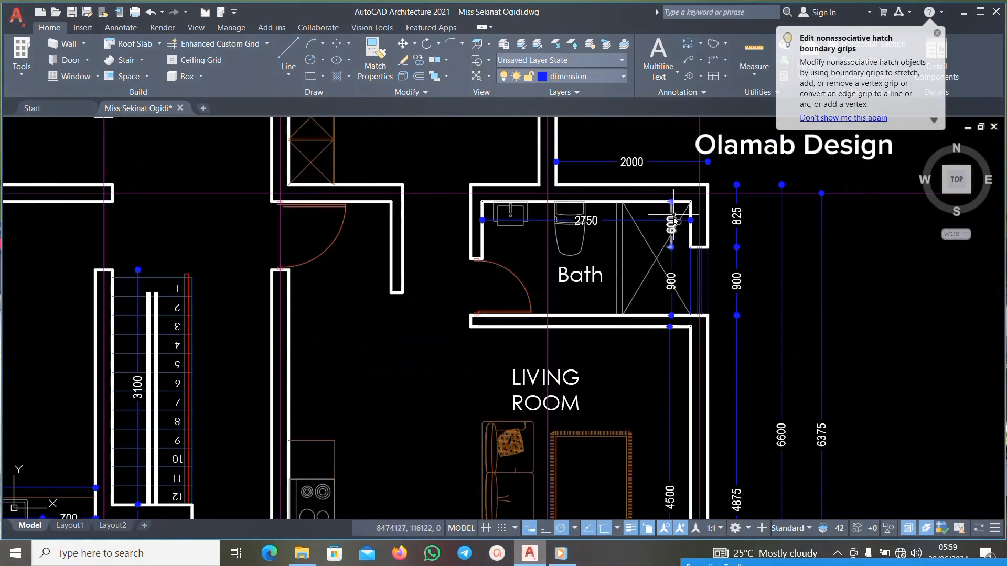
{"action": "scroll", "coordinate": [676, 221], "scroll_direction": "up", "scroll_amount": 3}
{"action": "scroll", "coordinate": [630, 224], "scroll_direction": "down", "scroll_amount": 3}
{"action": "scroll", "coordinate": [630, 224], "scroll_direction": "up", "scroll_amount": 5}
{"action": "left_click", "coordinate": [541, 217]}
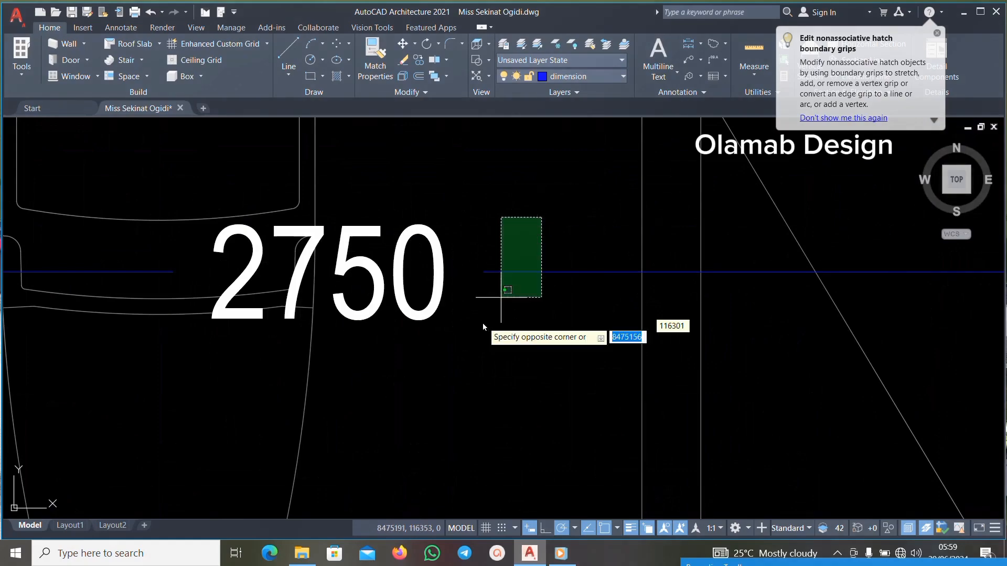
{"action": "left_click", "coordinate": [483, 326]}
{"action": "key", "text": "Delete"}
Delete the washbasin and the toilet from the bath.
{"action": "scroll", "coordinate": [511, 308], "scroll_direction": "down", "scroll_amount": 5}
{"action": "scroll", "coordinate": [495, 236], "scroll_direction": "up", "scroll_amount": 3}
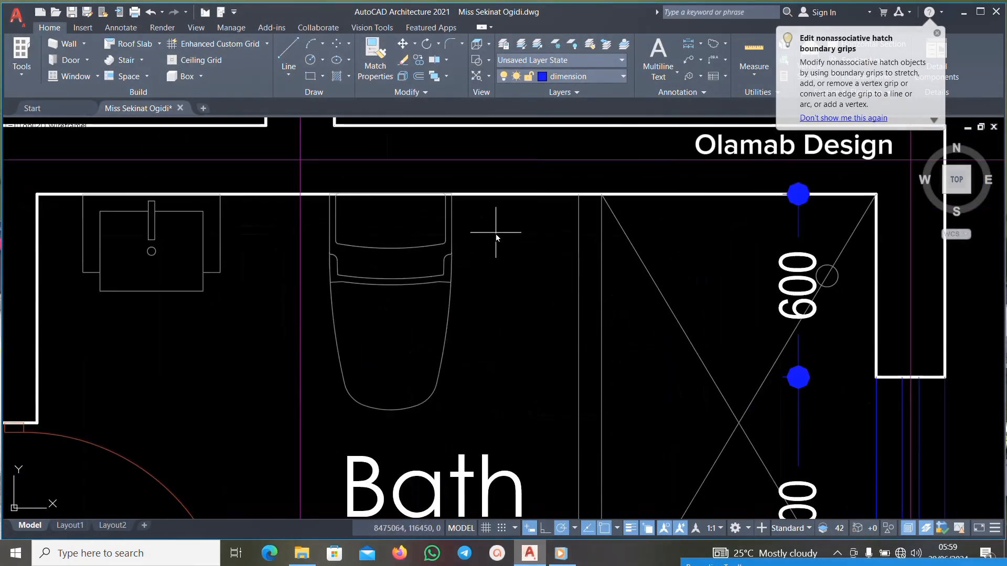
{"action": "scroll", "coordinate": [432, 288], "scroll_direction": "down", "scroll_amount": 4}
{"action": "scroll", "coordinate": [359, 281], "scroll_direction": "up", "scroll_amount": 7}
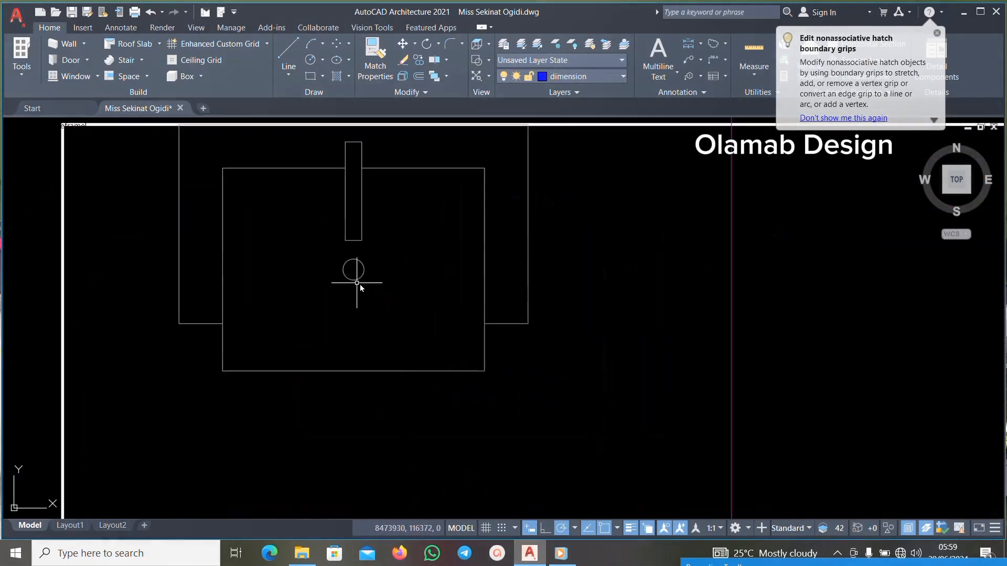
{"action": "left_click", "coordinate": [577, 224]}
{"action": "left_click", "coordinate": [203, 445]}
{"action": "key", "text": "Delete"}
{"action": "scroll", "coordinate": [272, 344], "scroll_direction": "down", "scroll_amount": 6}
{"action": "scroll", "coordinate": [435, 338], "scroll_direction": "up", "scroll_amount": 2}
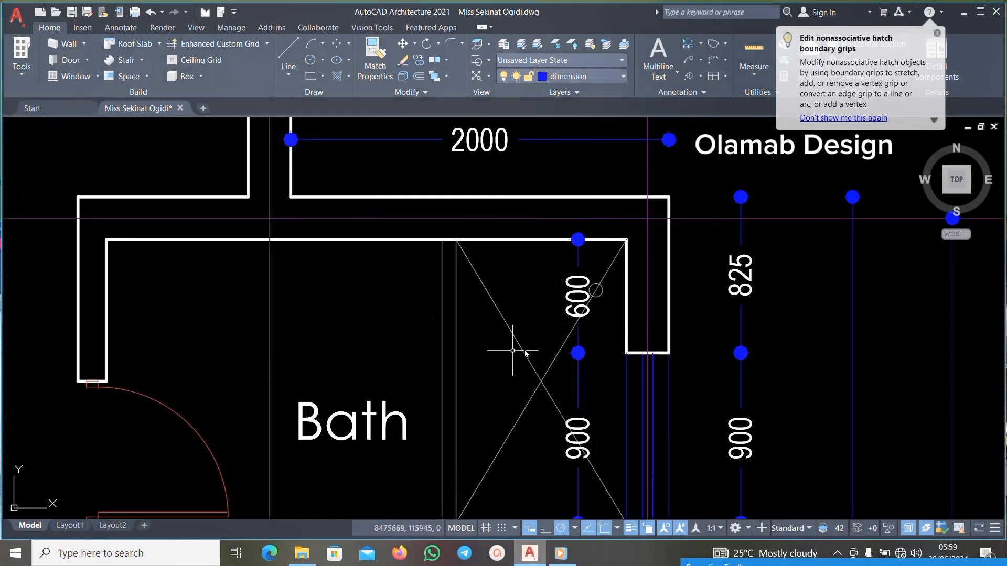
Delete the Bath label, the shower, its 600 and 900 dimensions, and the 2000 dimension above the bath.
{"action": "left_click", "coordinate": [367, 427]}
{"action": "key", "text": "Delete"}
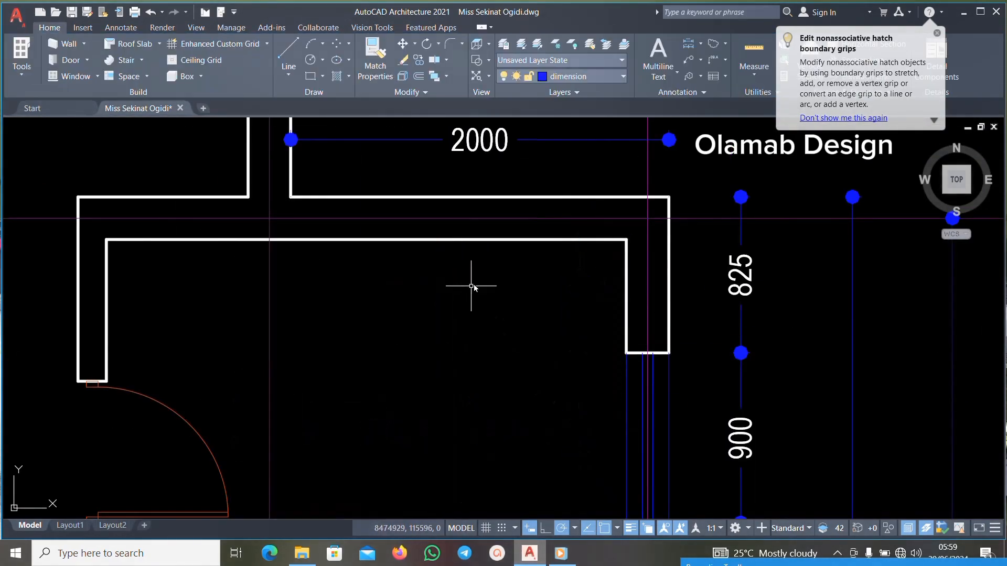
{"action": "scroll", "coordinate": [470, 285], "scroll_direction": "down", "scroll_amount": 3}
{"action": "scroll", "coordinate": [485, 254], "scroll_direction": "up", "scroll_amount": 5}
{"action": "scroll", "coordinate": [437, 259], "scroll_direction": "down", "scroll_amount": 3}
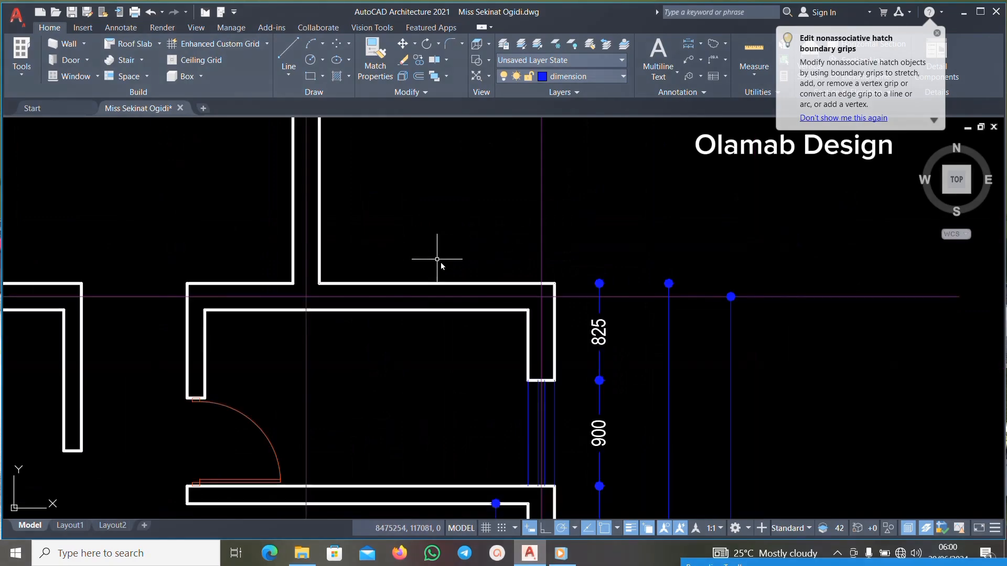
Delete the vertical exterior dimensions beside the bath and living room: 825, 900, 4875, 6600 and 6375.
{"action": "scroll", "coordinate": [596, 337], "scroll_direction": "down", "scroll_amount": 5}
{"action": "scroll", "coordinate": [568, 270], "scroll_direction": "up", "scroll_amount": 5}
{"action": "left_click", "coordinate": [568, 265]}
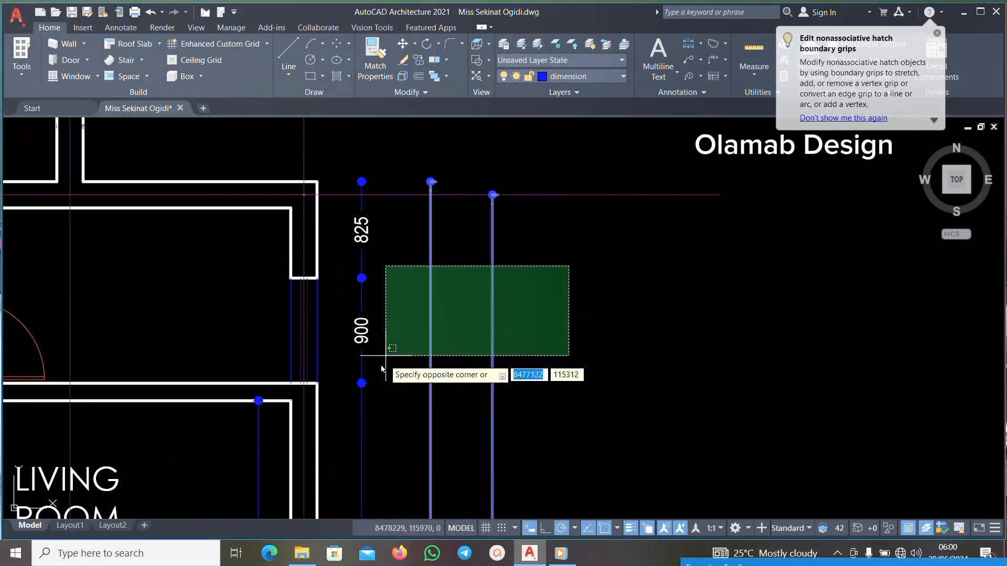
{"action": "left_click", "coordinate": [360, 402]}
{"action": "key", "text": "Escape"}
Delete the living room's label, sofas, coffee table and vertical 4500 dimension.
{"action": "scroll", "coordinate": [454, 251], "scroll_direction": "down", "scroll_amount": 5}
{"action": "scroll", "coordinate": [465, 218], "scroll_direction": "up", "scroll_amount": 5}
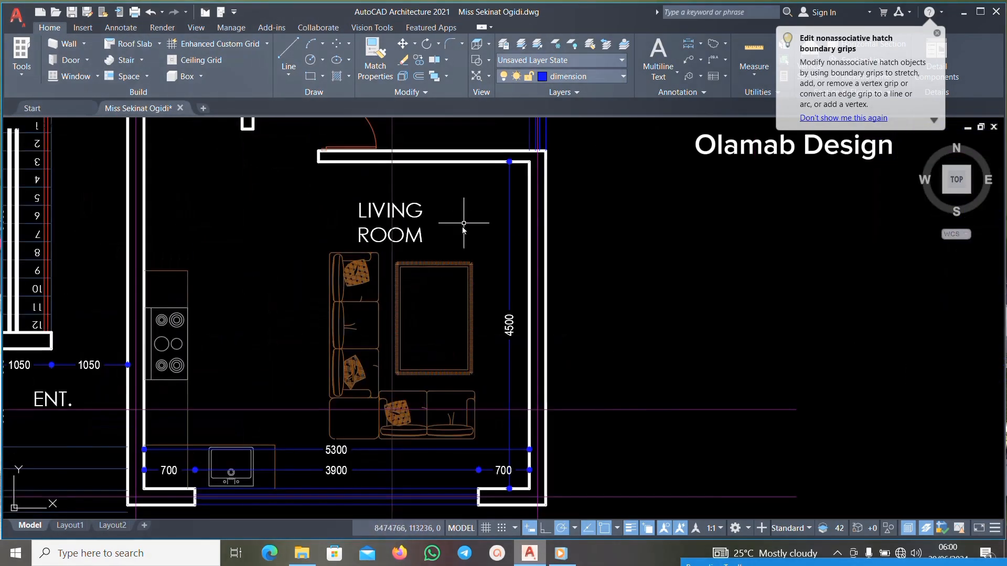
{"action": "left_click", "coordinate": [404, 263]}
{"action": "left_click", "coordinate": [415, 324]}
{"action": "key", "text": "Delete"}
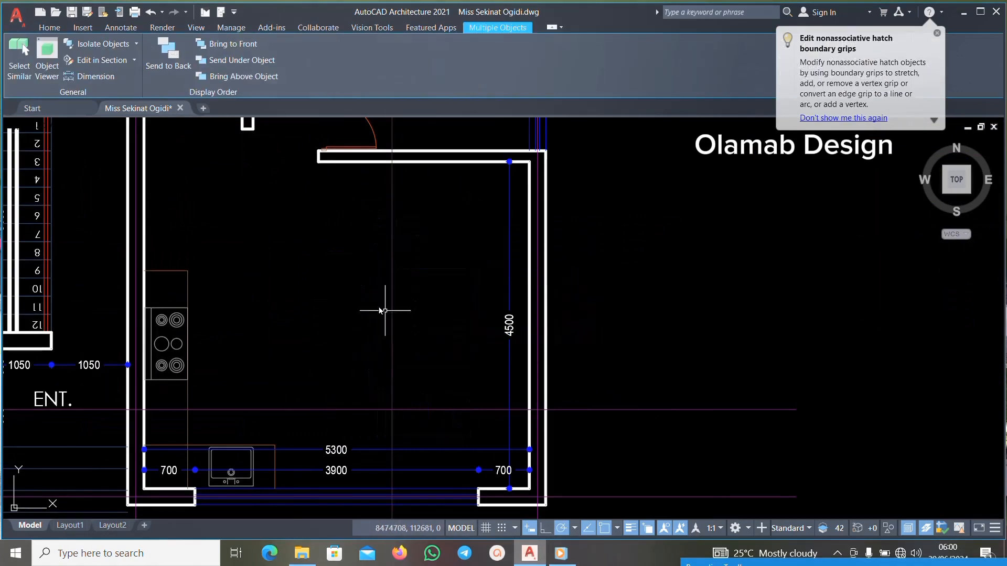
{"action": "scroll", "coordinate": [515, 206], "scroll_direction": "up", "scroll_amount": 2}
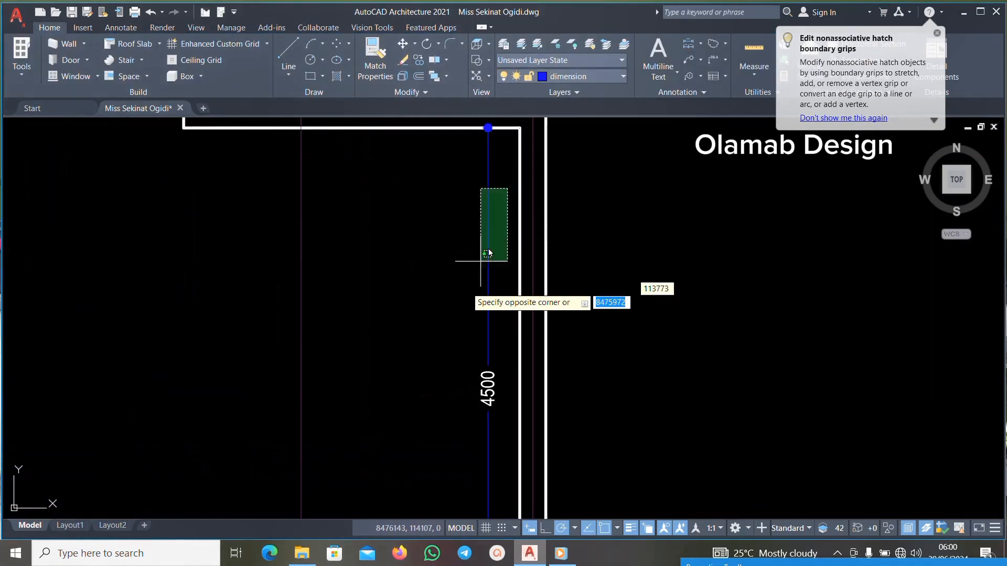
{"action": "scroll", "coordinate": [467, 292], "scroll_direction": "down", "scroll_amount": 5}
Delete the stair's upper tread lines, tread numbers 1 to 6 and the red handrail.
{"action": "scroll", "coordinate": [367, 231], "scroll_direction": "up", "scroll_amount": 4}
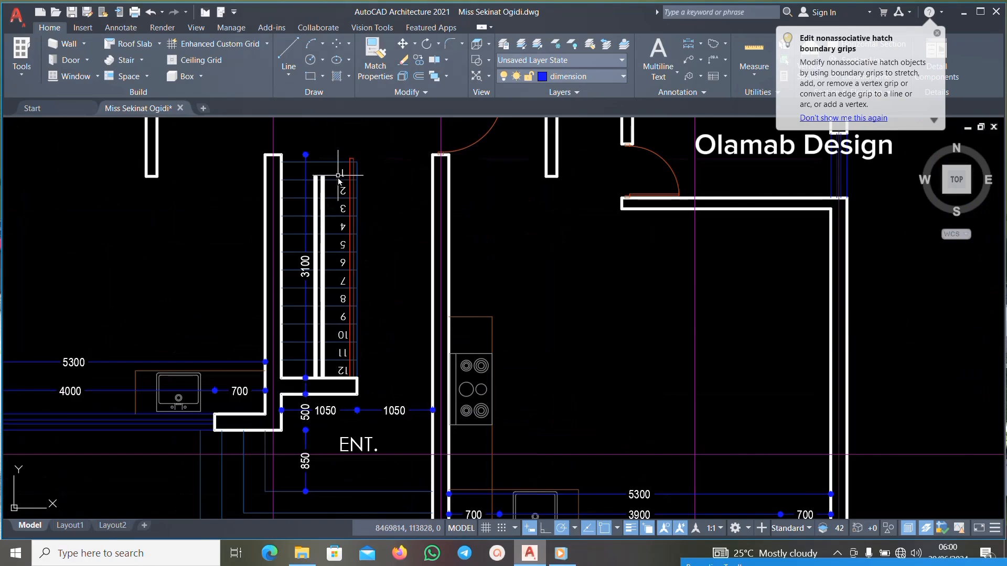
{"action": "scroll", "coordinate": [338, 176], "scroll_direction": "up", "scroll_amount": 2}
{"action": "left_click", "coordinate": [423, 155]}
{"action": "left_click", "coordinate": [339, 409]}
{"action": "key", "text": "Delete"}
{"action": "scroll", "coordinate": [424, 307], "scroll_direction": "down", "scroll_amount": 3}
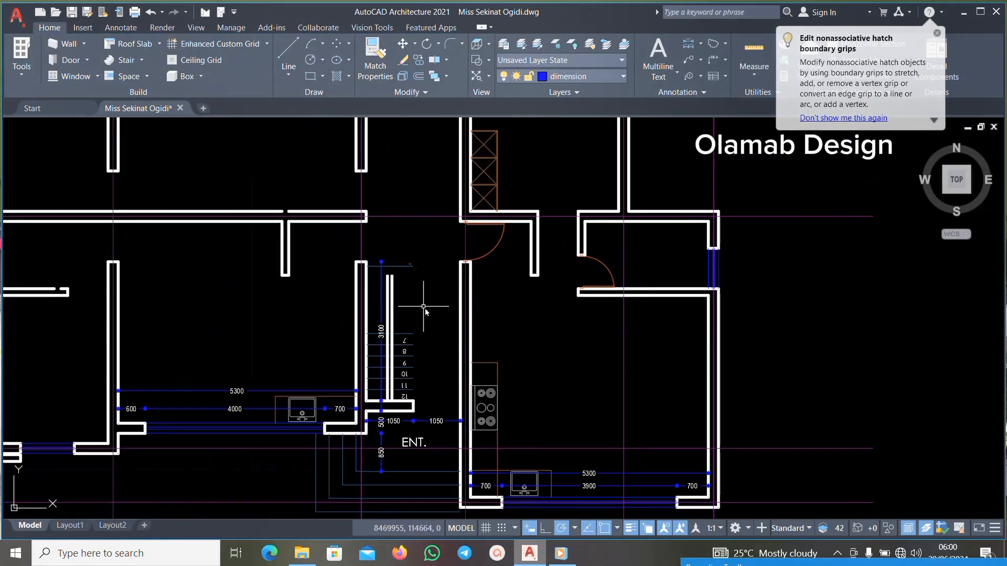
{"action": "scroll", "coordinate": [423, 307], "scroll_direction": "down", "scroll_amount": 2}
{"action": "scroll", "coordinate": [412, 282], "scroll_direction": "up", "scroll_amount": 8}
{"action": "left_click", "coordinate": [444, 231]}
{"action": "left_click", "coordinate": [413, 369]}
{"action": "key", "text": "Delete"}
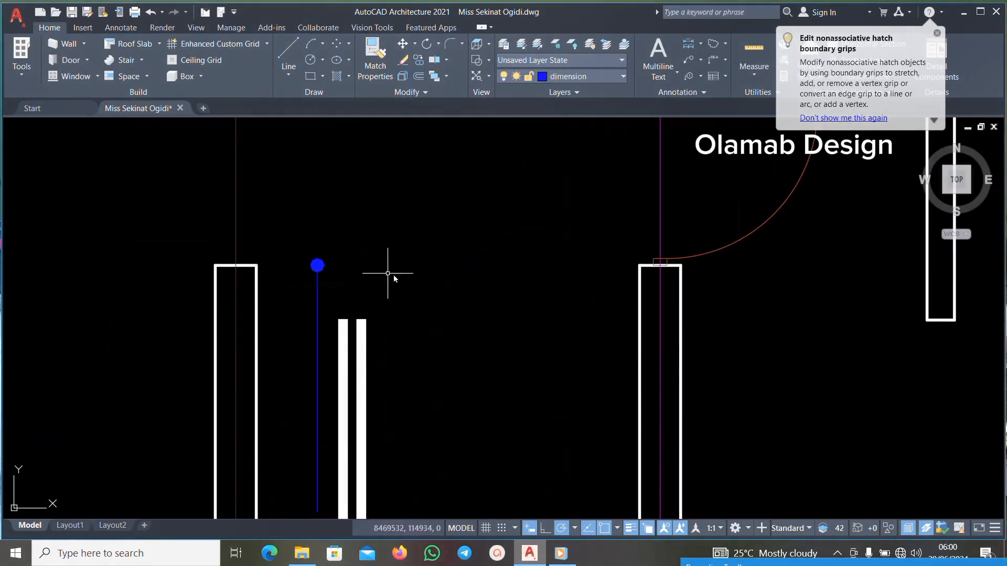
Delete the vertical 3100 dimension along the stair flight.
{"action": "scroll", "coordinate": [388, 273], "scroll_direction": "down", "scroll_amount": 5}
{"action": "scroll", "coordinate": [375, 280], "scroll_direction": "up", "scroll_amount": 12}
{"action": "left_click", "coordinate": [380, 247]}
{"action": "left_click", "coordinate": [299, 388]}
{"action": "key", "text": "Delete"}
{"action": "scroll", "coordinate": [393, 300], "scroll_direction": "down", "scroll_amount": 8}
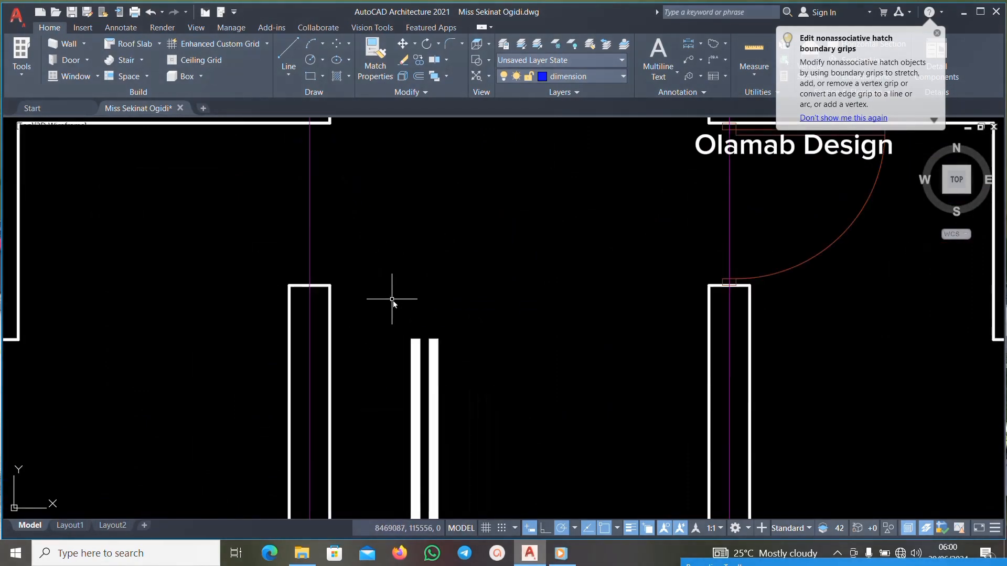
Delete the remaining tread lines between stair numbers 7 and 12.
{"action": "scroll", "coordinate": [392, 300], "scroll_direction": "down", "scroll_amount": 5}
{"action": "scroll", "coordinate": [404, 289], "scroll_direction": "up", "scroll_amount": 5}
{"action": "scroll", "coordinate": [414, 278], "scroll_direction": "down", "scroll_amount": 2}
{"action": "scroll", "coordinate": [432, 261], "scroll_direction": "up", "scroll_amount": 6}
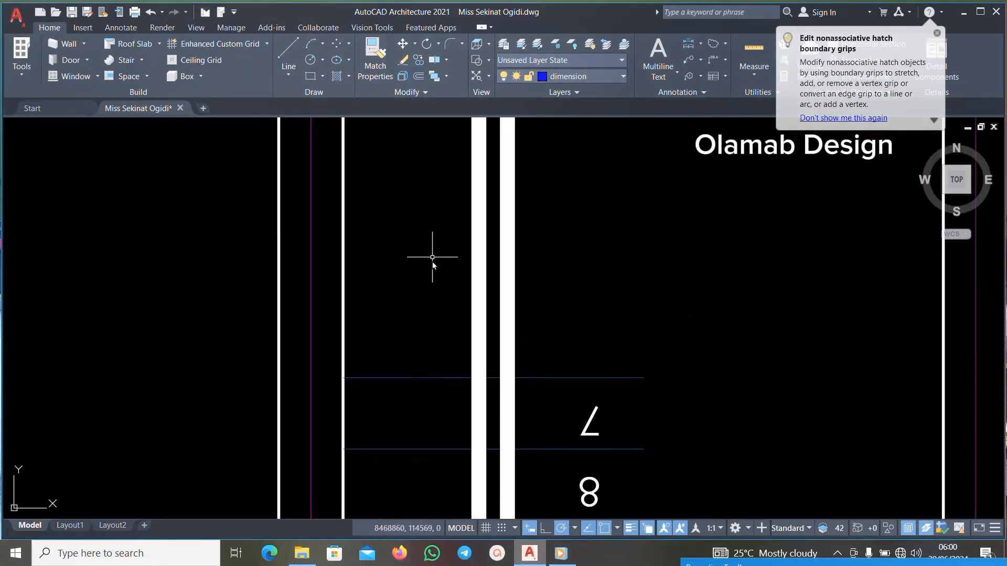
{"action": "left_click", "coordinate": [432, 261]}
{"action": "scroll", "coordinate": [406, 362], "scroll_direction": "down", "scroll_amount": 5}
{"action": "scroll", "coordinate": [407, 439], "scroll_direction": "up", "scroll_amount": 5}
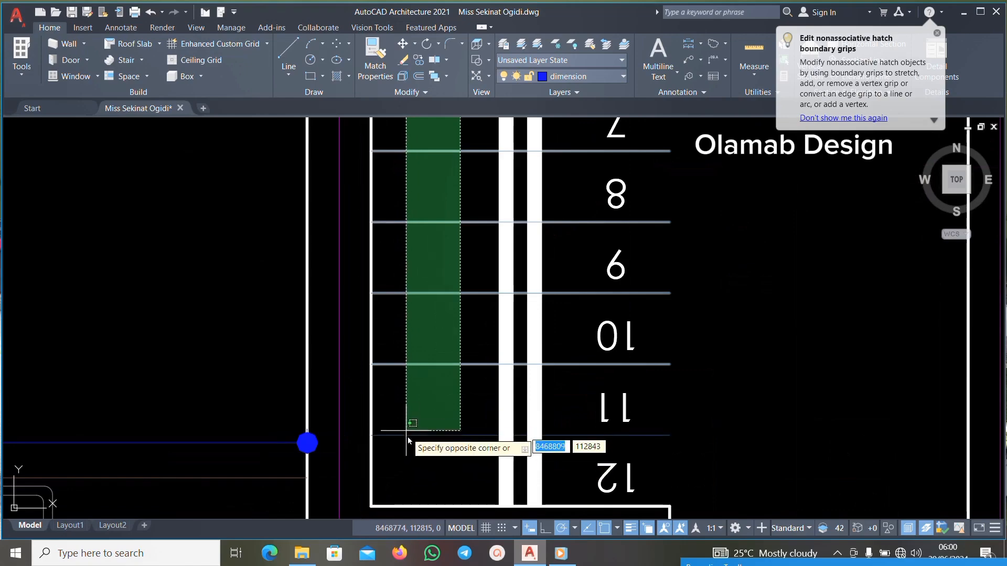
Delete the stair's two thick central lines and the tread numbers 7 to 12.
{"action": "scroll", "coordinate": [407, 438], "scroll_direction": "down", "scroll_amount": 5}
{"action": "scroll", "coordinate": [492, 309], "scroll_direction": "up", "scroll_amount": 5}
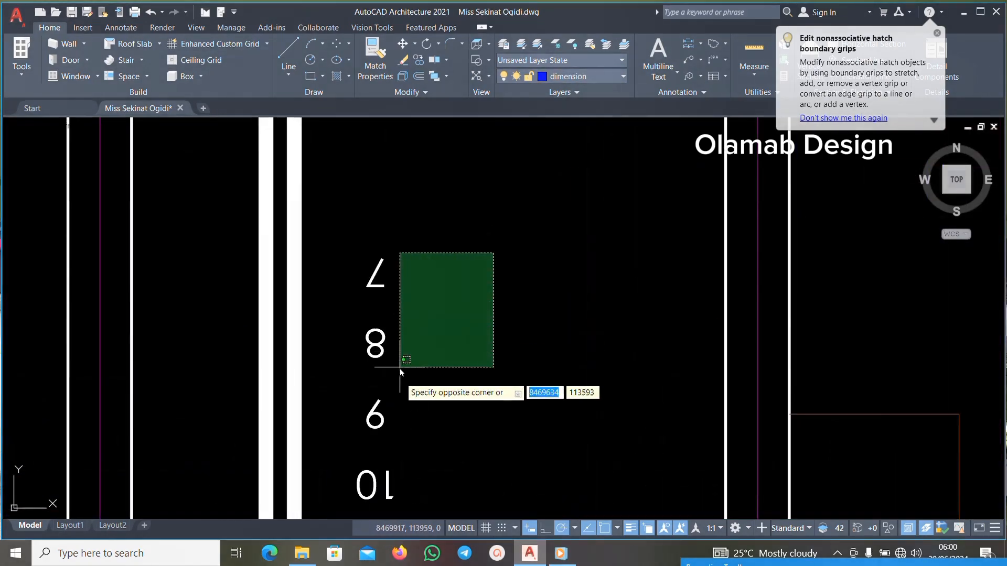
{"action": "scroll", "coordinate": [399, 368], "scroll_direction": "down", "scroll_amount": 5}
{"action": "scroll", "coordinate": [390, 451], "scroll_direction": "up", "scroll_amount": 5}
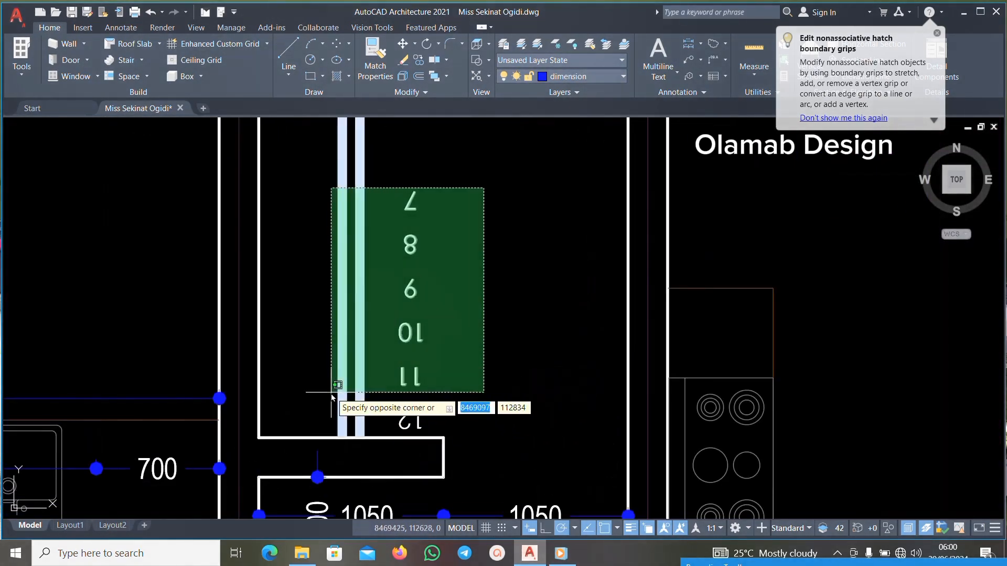
{"action": "scroll", "coordinate": [395, 393], "scroll_direction": "down", "scroll_amount": 2}
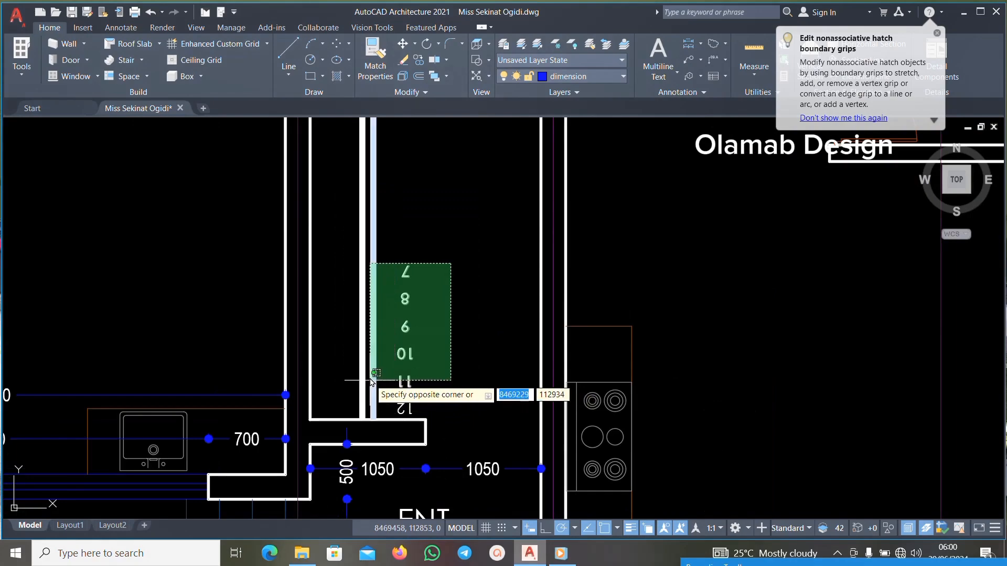
{"action": "scroll", "coordinate": [370, 382], "scroll_direction": "down", "scroll_amount": 3}
{"action": "left_click", "coordinate": [371, 382]}
{"action": "key", "text": "Delete"}
{"action": "scroll", "coordinate": [380, 413], "scroll_direction": "up", "scroll_amount": 5}
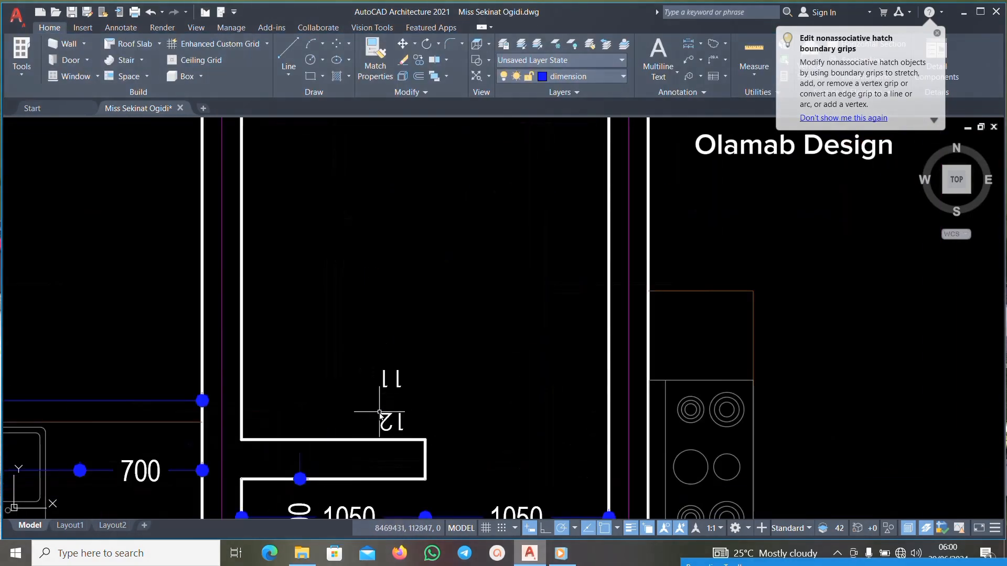
{"action": "scroll", "coordinate": [380, 412], "scroll_direction": "up", "scroll_amount": 2}
{"action": "left_click", "coordinate": [441, 329]}
{"action": "left_click", "coordinate": [360, 418]}
{"action": "key", "text": "Delete"}
{"action": "scroll", "coordinate": [450, 330], "scroll_direction": "down", "scroll_amount": 6}
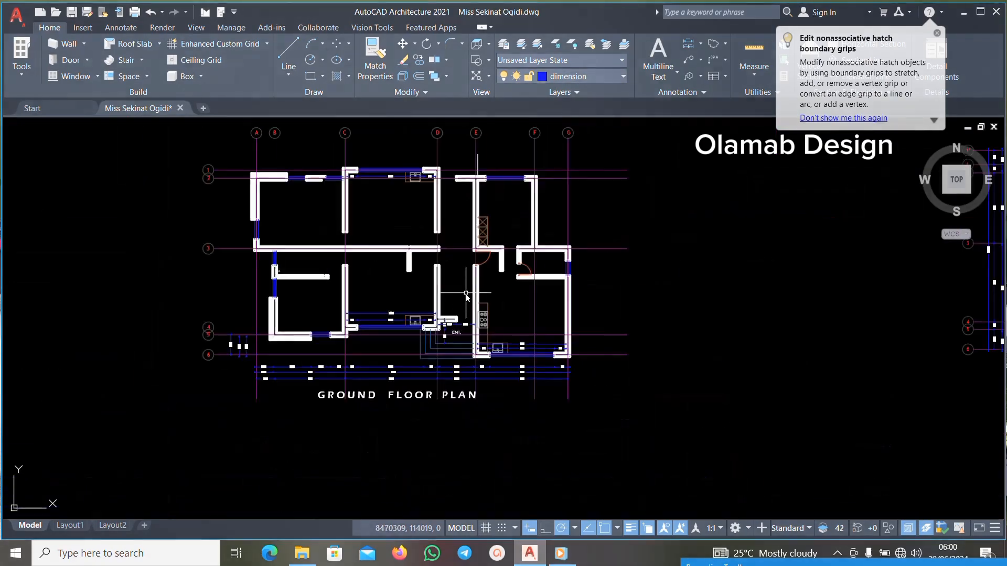
Delete the 5300, 4000 and 600 dimensions inside the lower middle room beside the entrance.
{"action": "scroll", "coordinate": [466, 296], "scroll_direction": "up", "scroll_amount": 4}
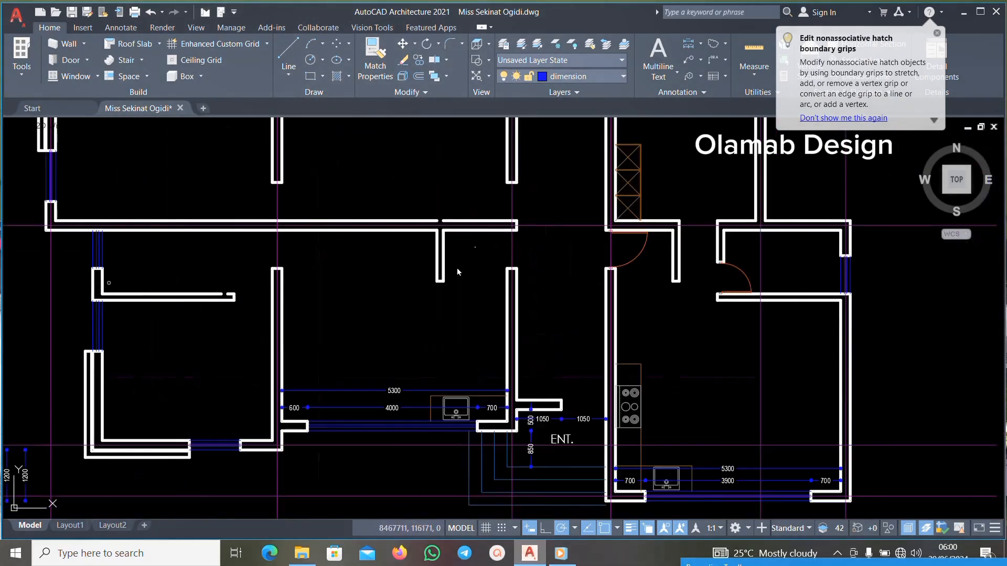
{"action": "scroll", "coordinate": [387, 411], "scroll_direction": "up", "scroll_amount": 4}
{"action": "left_click", "coordinate": [434, 286]}
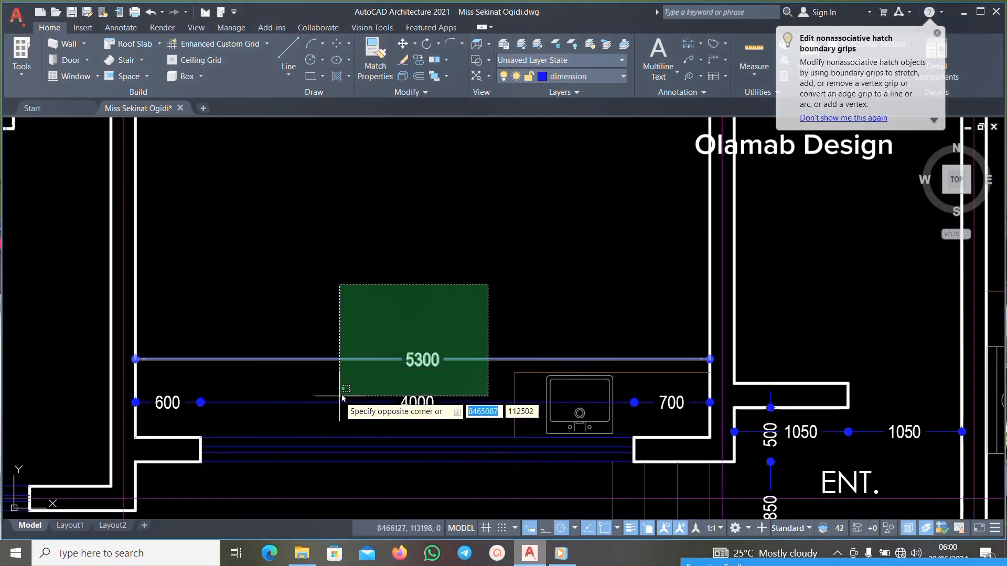
{"action": "left_click", "coordinate": [336, 401]}
{"action": "key", "text": "Delete"}
{"action": "scroll", "coordinate": [230, 369], "scroll_direction": "up", "scroll_amount": 3}
{"action": "left_click", "coordinate": [325, 326]}
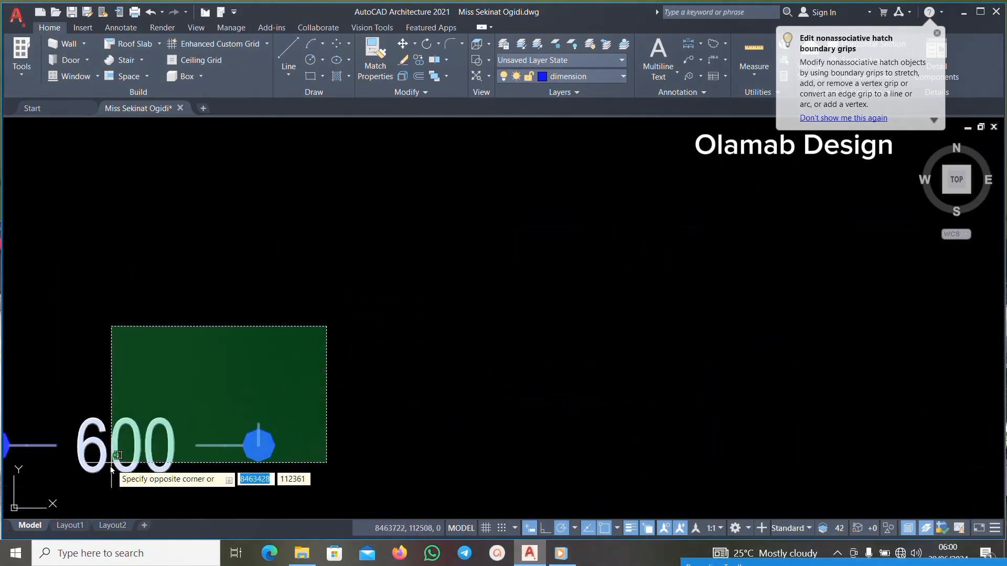
{"action": "left_click", "coordinate": [110, 472]}
{"action": "key", "text": "Delete"}
{"action": "scroll", "coordinate": [580, 361], "scroll_direction": "down", "scroll_amount": 3}
Delete the kitchen sink with its worktop and the 700 dimension in the lower middle room.
{"action": "scroll", "coordinate": [767, 341], "scroll_direction": "up", "scroll_amount": 2}
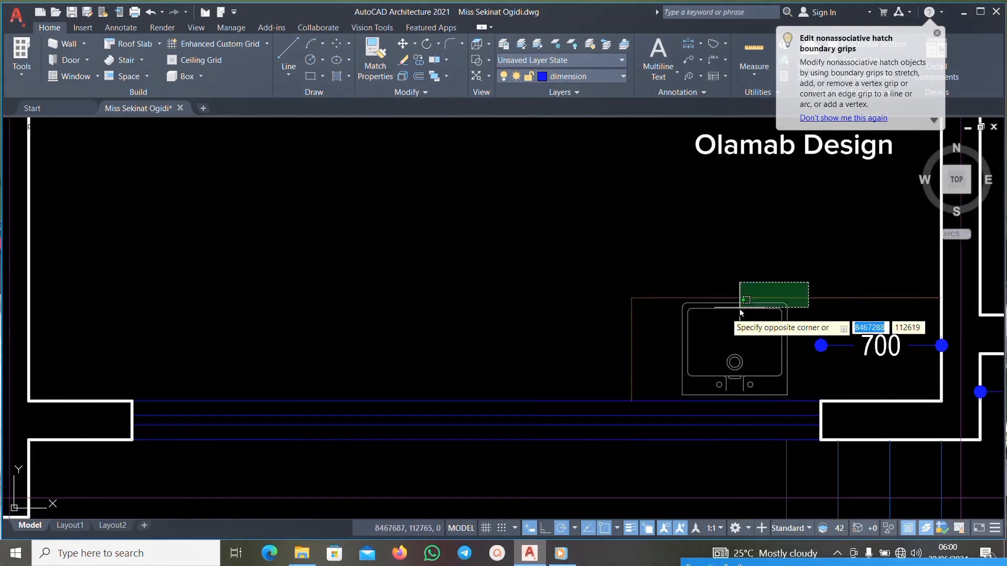
{"action": "left_click", "coordinate": [552, 362]}
{"action": "key", "text": "Delete"}
{"action": "scroll", "coordinate": [904, 328], "scroll_direction": "up", "scroll_amount": 2}
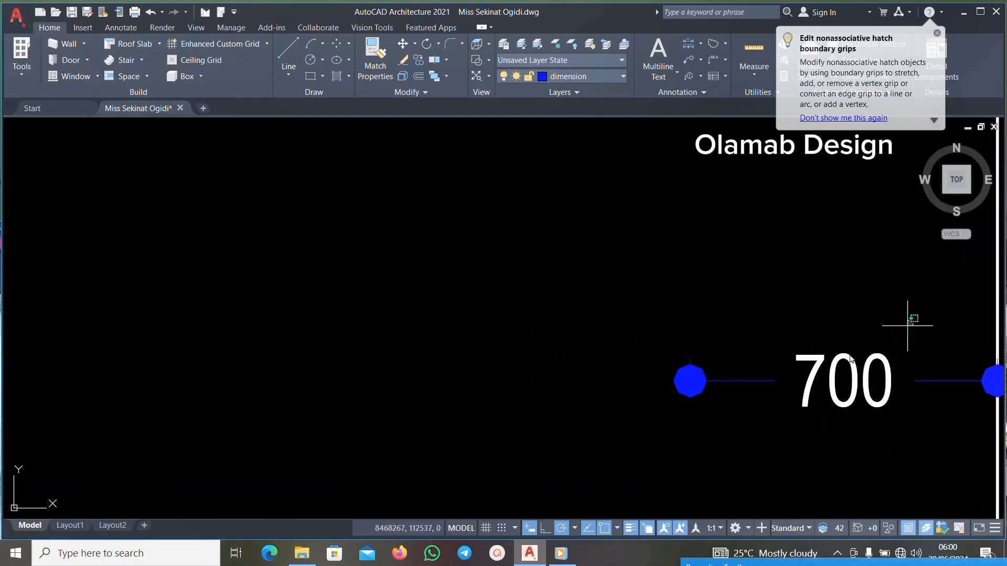
{"action": "scroll", "coordinate": [669, 349], "scroll_direction": "down", "scroll_amount": 6}
{"action": "scroll", "coordinate": [598, 347], "scroll_direction": "down", "scroll_amount": 2}
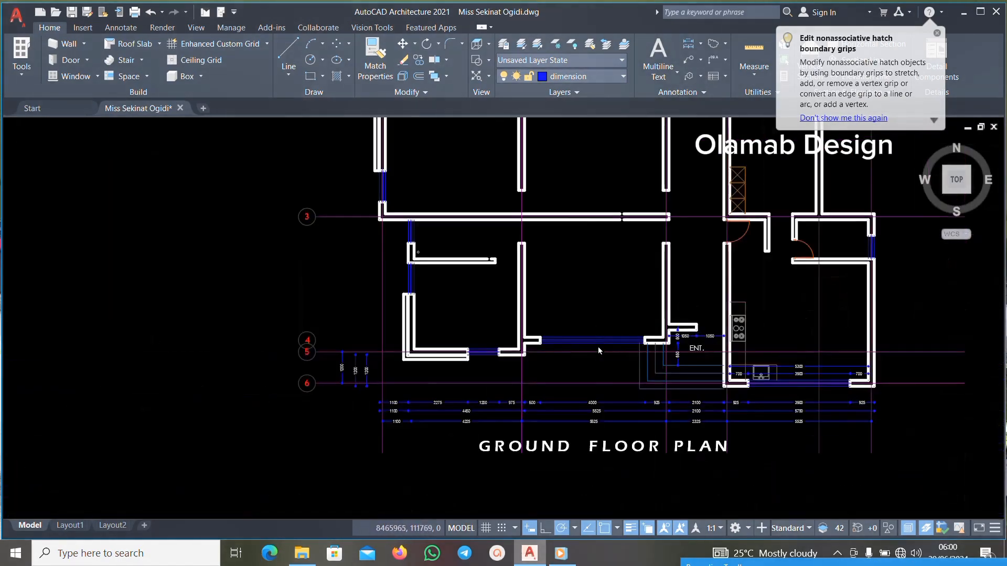
Delete the three stacked dimensions below the middle room and the 2275, 1200, 4450 and 4225 dimensions beside them.
{"action": "scroll", "coordinate": [597, 369], "scroll_direction": "up", "scroll_amount": 2}
{"action": "left_click", "coordinate": [625, 380]}
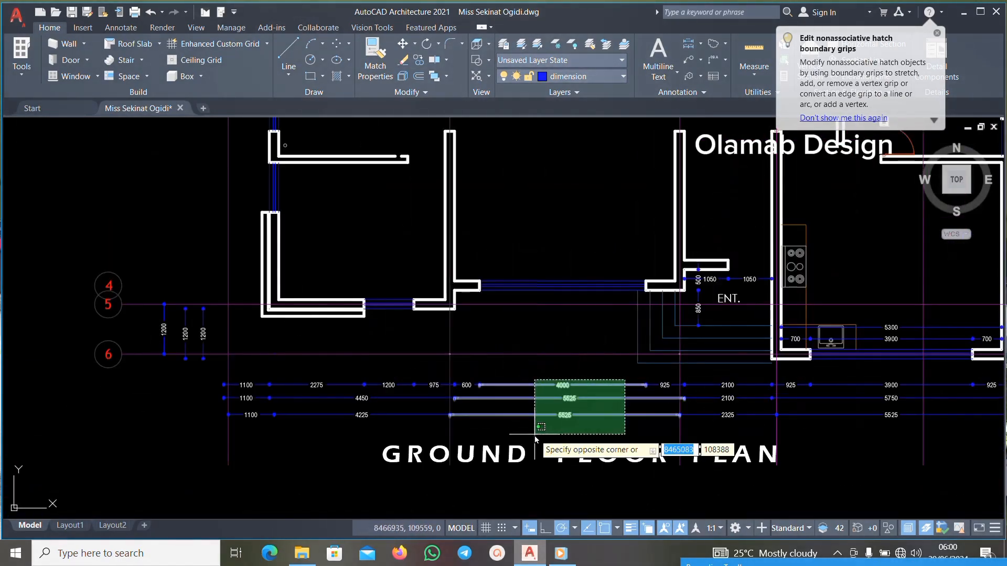
{"action": "left_click", "coordinate": [535, 434]}
{"action": "key", "text": "Delete"}
{"action": "left_click", "coordinate": [319, 405]}
{"action": "key", "text": "Delete"}
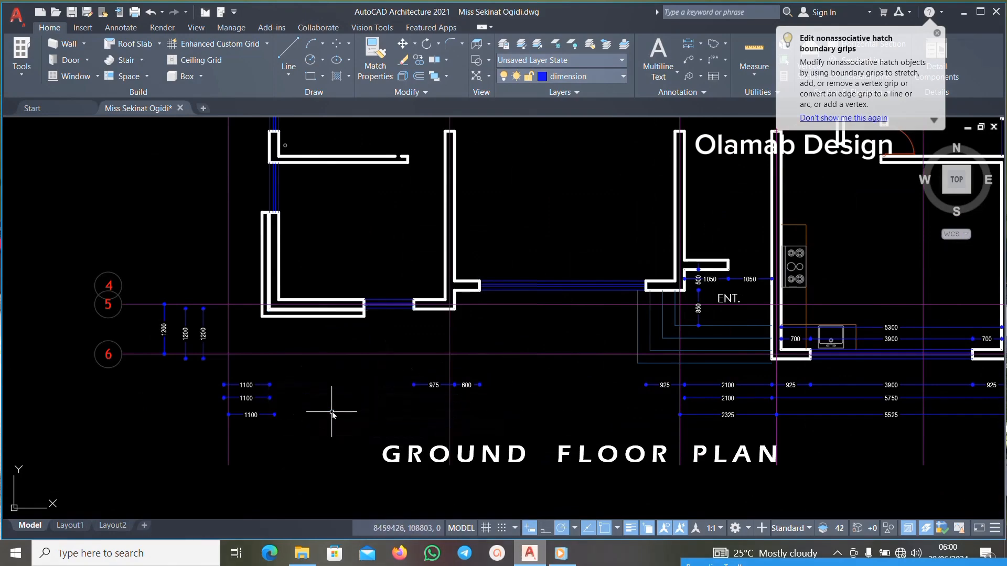
Delete the three stacked 1100 dimensions below the plan's lower-left corner.
{"action": "scroll", "coordinate": [261, 390], "scroll_direction": "up", "scroll_amount": 5}
{"action": "scroll", "coordinate": [304, 360], "scroll_direction": "down", "scroll_amount": 2}
{"action": "left_click", "coordinate": [292, 364]}
{"action": "left_click", "coordinate": [251, 449]}
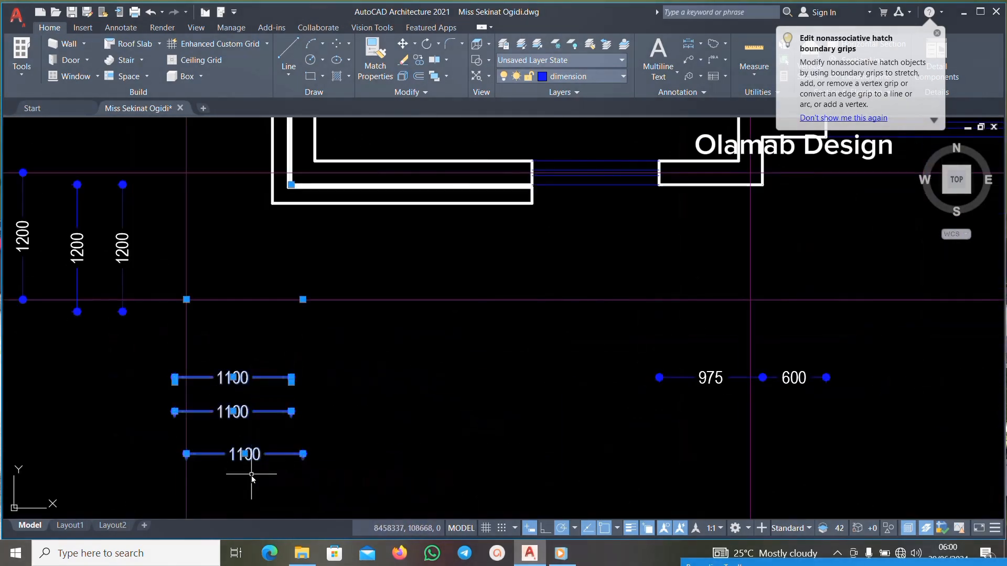
{"action": "key", "text": "Delete"}
Delete the 975 and 600 dimensions below the plan and the three vertical 1200 dimensions near grid bubbles 5 and 6.
{"action": "scroll", "coordinate": [291, 417], "scroll_direction": "down", "scroll_amount": 5}
{"action": "scroll", "coordinate": [401, 411], "scroll_direction": "up", "scroll_amount": 8}
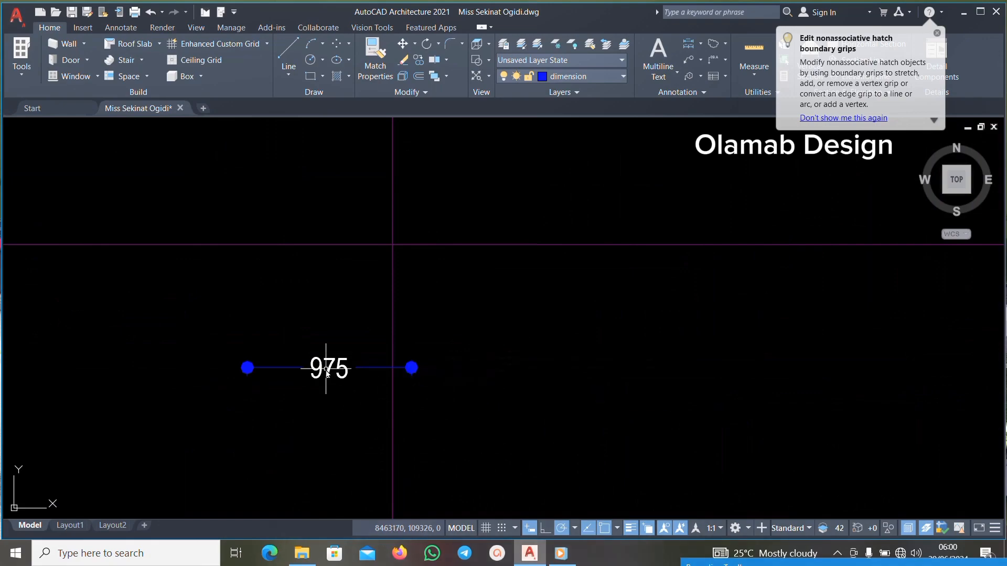
{"action": "scroll", "coordinate": [334, 400], "scroll_direction": "down", "scroll_amount": 6}
{"action": "scroll", "coordinate": [281, 360], "scroll_direction": "up", "scroll_amount": 8}
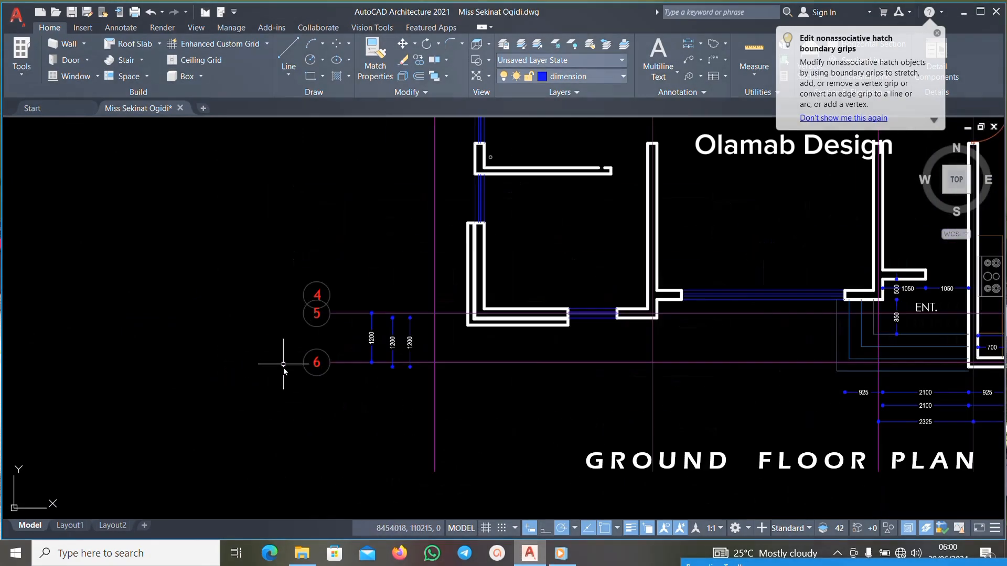
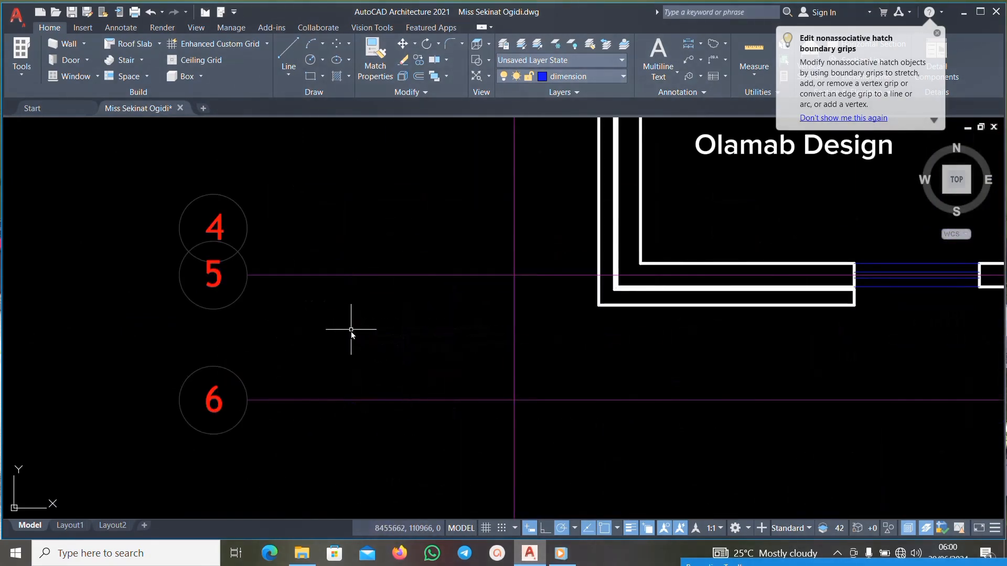
Delete the four nested step outlines around the entrance below the middle room.
{"action": "scroll", "coordinate": [669, 350], "scroll_direction": "down", "scroll_amount": 4}
{"action": "scroll", "coordinate": [722, 318], "scroll_direction": "up", "scroll_amount": 6}
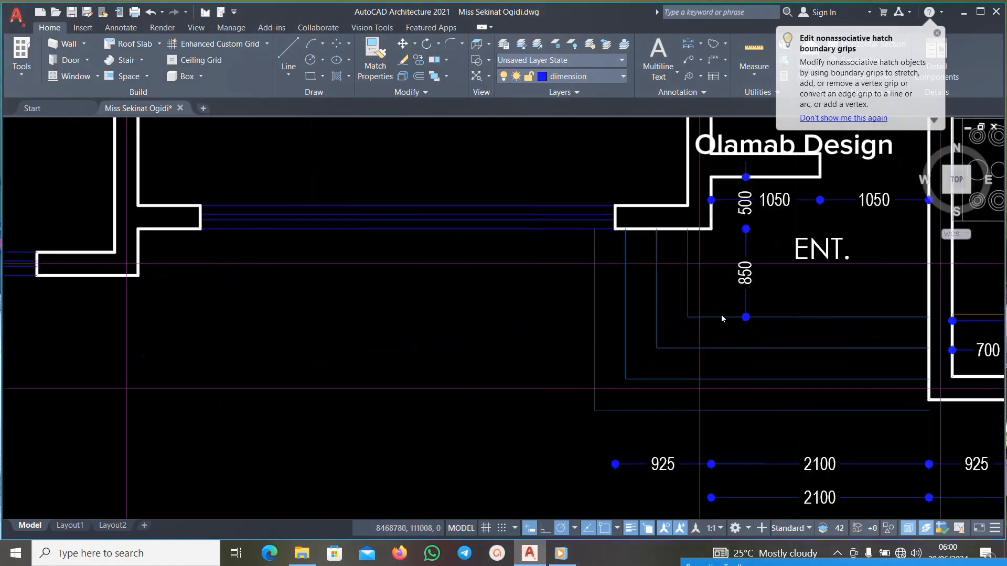
{"action": "scroll", "coordinate": [721, 317], "scroll_direction": "up", "scroll_amount": 3}
{"action": "scroll", "coordinate": [674, 326], "scroll_direction": "down", "scroll_amount": 3}
{"action": "scroll", "coordinate": [611, 330], "scroll_direction": "up", "scroll_amount": 4}
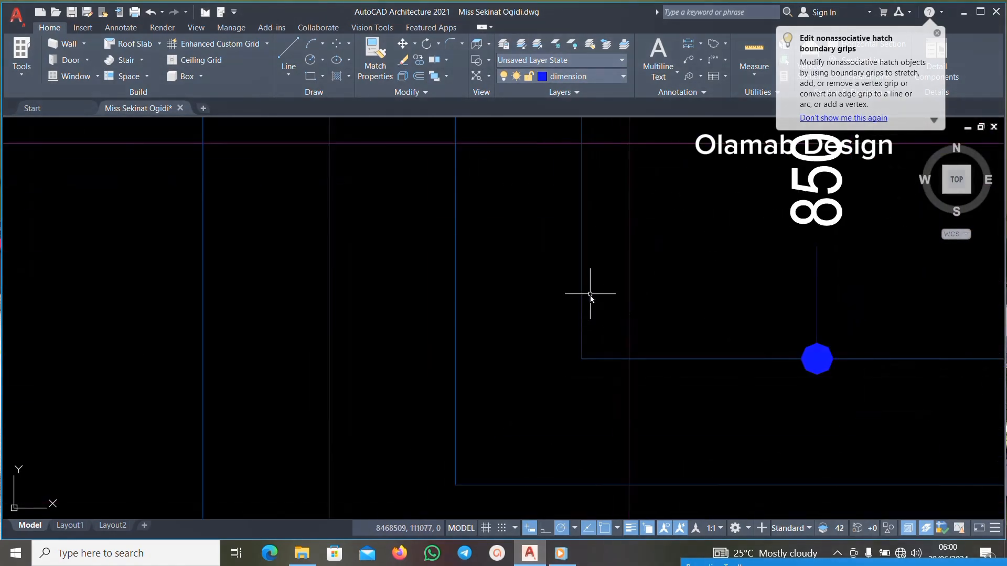
{"action": "scroll", "coordinate": [591, 295], "scroll_direction": "down", "scroll_amount": 6}
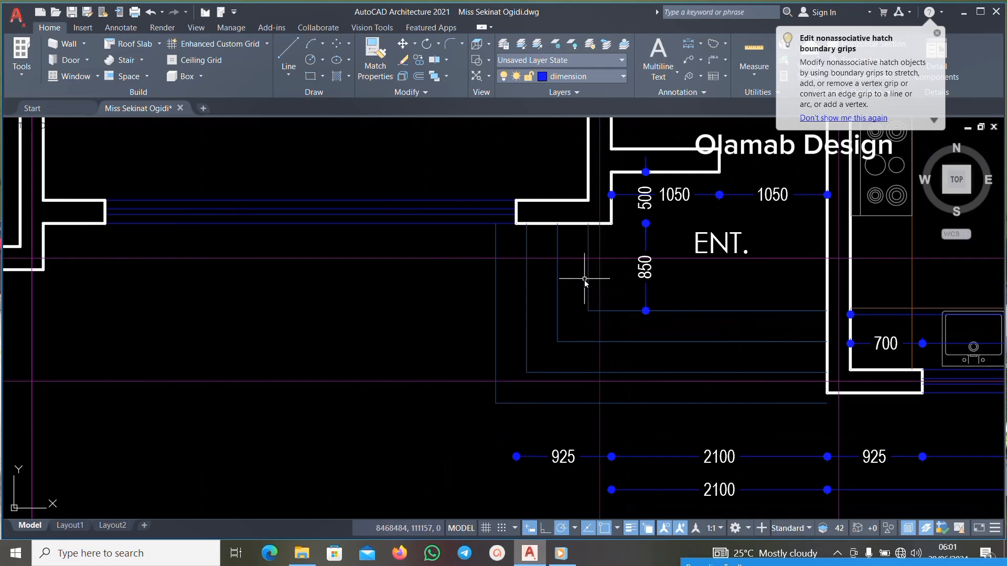
{"action": "left_click", "coordinate": [597, 272]}
{"action": "left_click", "coordinate": [462, 335]}
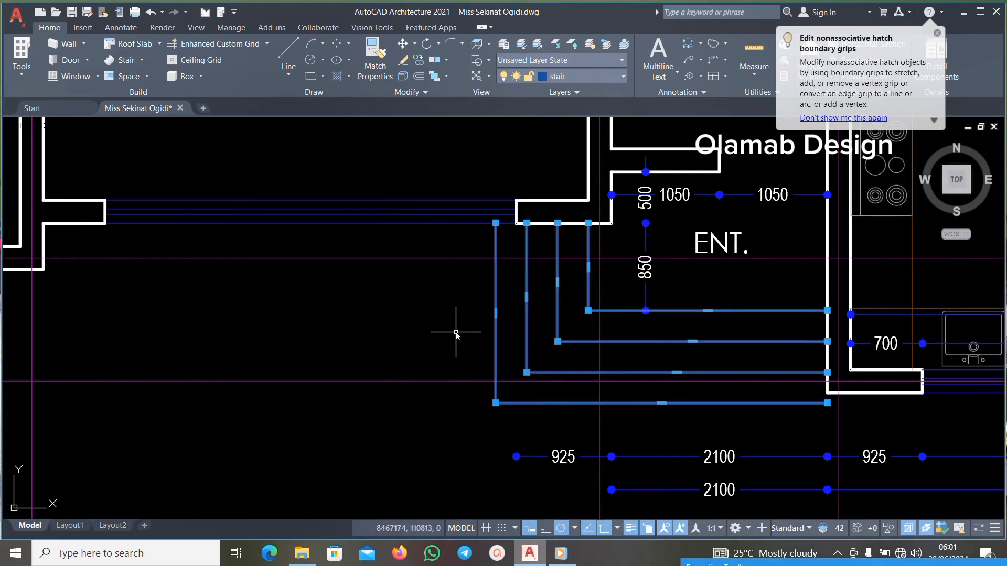
{"action": "key", "text": "Delete"}
Delete the ENT. label and the vertical 500 and 850 dimensions at the entrance.
{"action": "scroll", "coordinate": [658, 214], "scroll_direction": "up", "scroll_amount": 5}
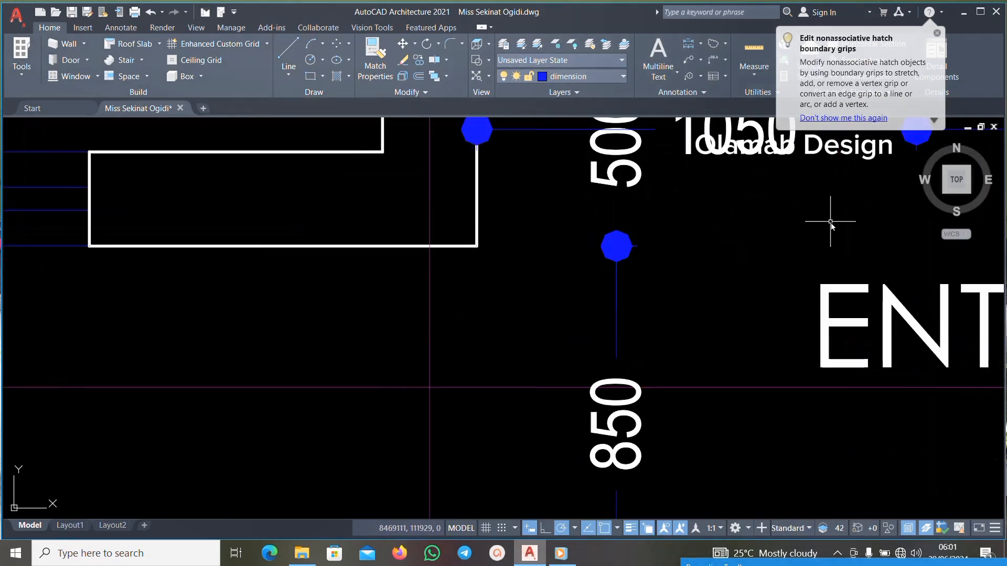
{"action": "scroll", "coordinate": [814, 243], "scroll_direction": "down", "scroll_amount": 3}
{"action": "left_click", "coordinate": [685, 286]}
{"action": "key", "text": "Delete"}
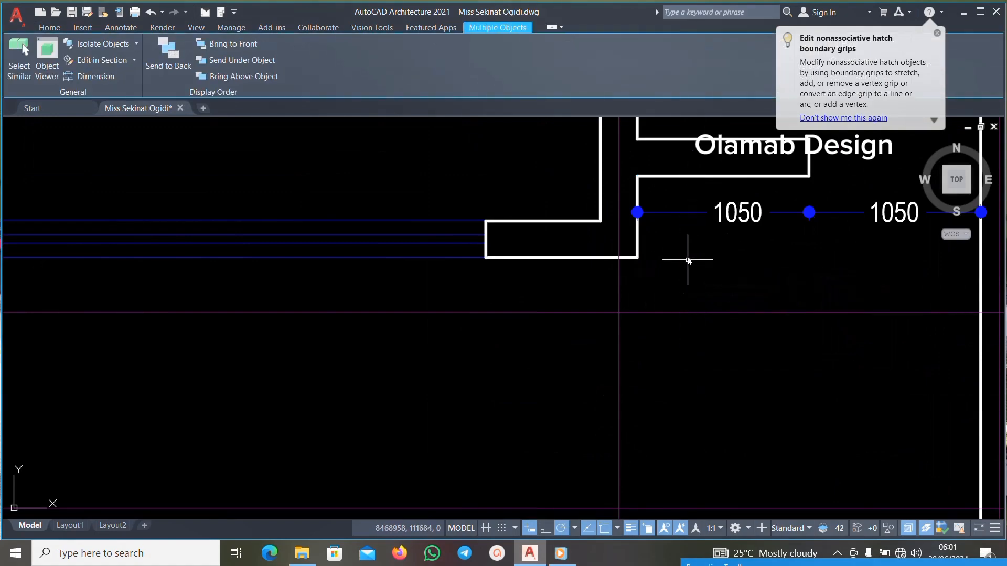
Delete the two 1050 dimensions below the entrance wall stub.
{"action": "scroll", "coordinate": [685, 262], "scroll_direction": "down", "scroll_amount": 3}
{"action": "scroll", "coordinate": [873, 226], "scroll_direction": "up", "scroll_amount": 3}
{"action": "left_click", "coordinate": [899, 226]}
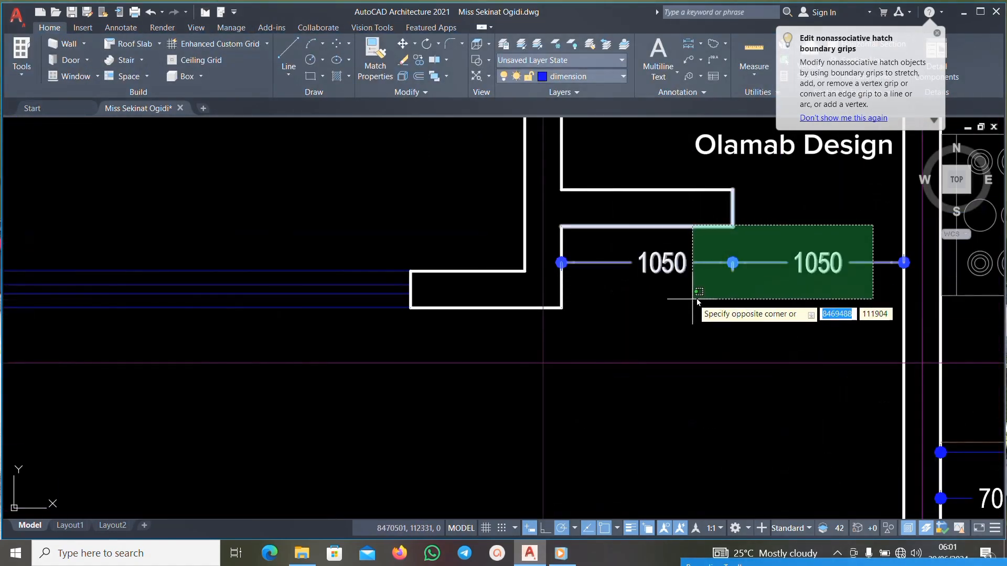
{"action": "left_click", "coordinate": [744, 286]}
{"action": "key", "text": "Delete"}
{"action": "scroll", "coordinate": [650, 269], "scroll_direction": "down", "scroll_amount": 2}
{"action": "scroll", "coordinate": [650, 268], "scroll_direction": "up", "scroll_amount": 5}
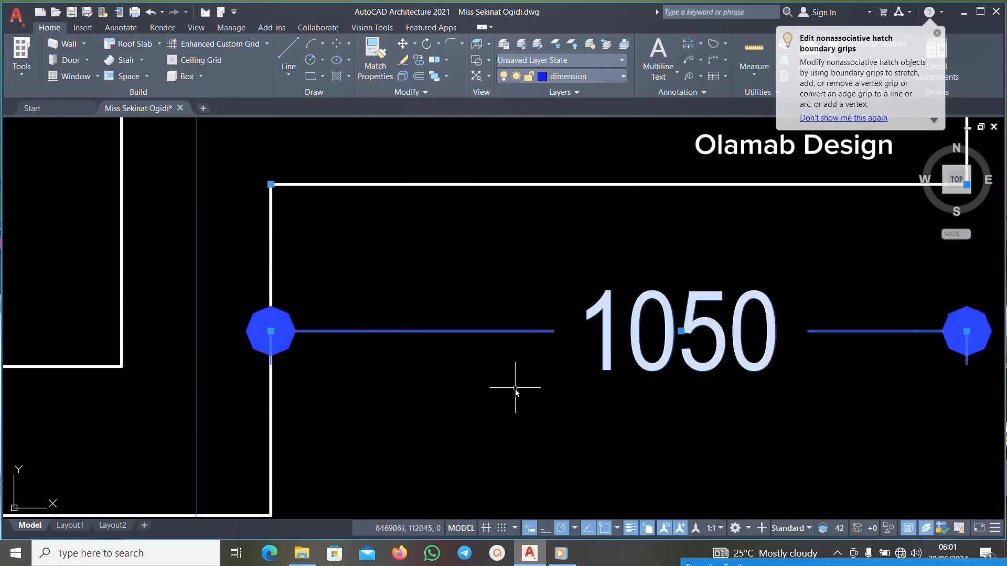
{"action": "scroll", "coordinate": [537, 314], "scroll_direction": "down", "scroll_amount": 8}
Delete the stacked exterior dimensions below the kitchen's wide window, leaving the 925 dimensions at both corners.
{"action": "scroll", "coordinate": [640, 342], "scroll_direction": "down", "scroll_amount": 2}
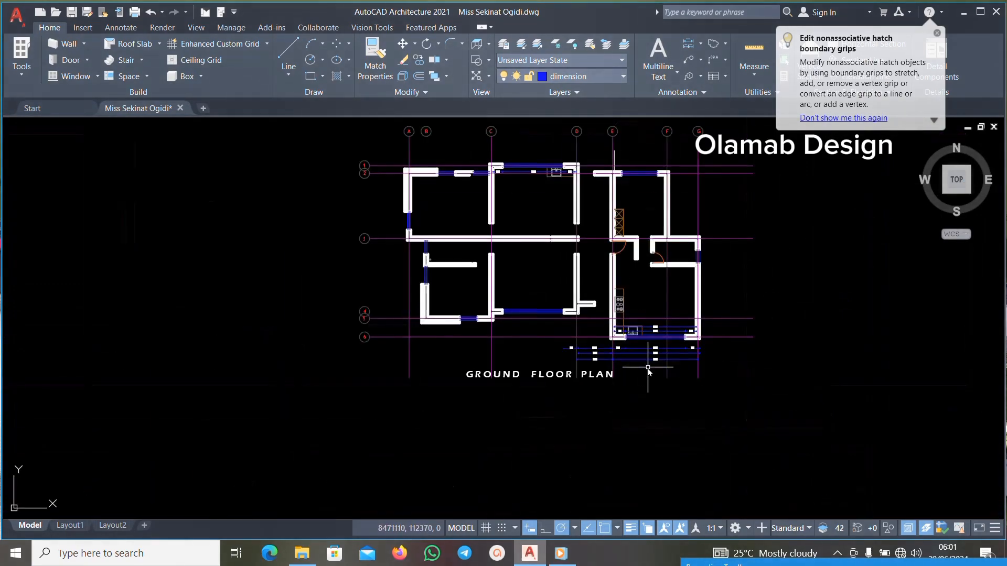
{"action": "scroll", "coordinate": [651, 348], "scroll_direction": "up", "scroll_amount": 5}
{"action": "left_click", "coordinate": [673, 284]}
{"action": "left_click", "coordinate": [595, 402]}
{"action": "key", "text": "Delete"}
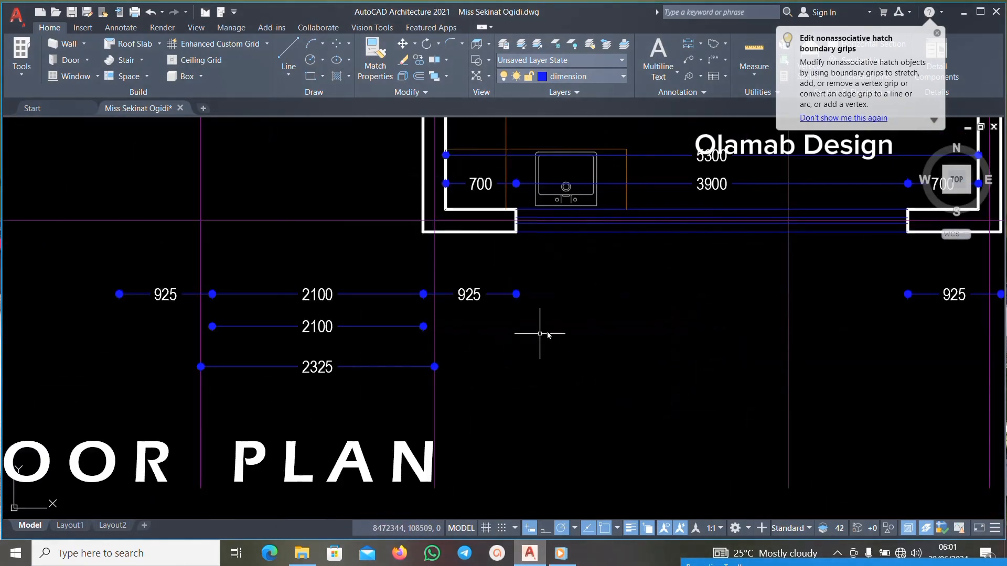
Delete the two 2100 dimensions and the 2325 dimension below the entrance.
{"action": "scroll", "coordinate": [537, 331], "scroll_direction": "down", "scroll_amount": 5}
{"action": "scroll", "coordinate": [451, 317], "scroll_direction": "up", "scroll_amount": 7}
{"action": "left_click", "coordinate": [527, 270]}
{"action": "left_click", "coordinate": [466, 434]}
{"action": "key", "text": "Delete"}
{"action": "scroll", "coordinate": [420, 317], "scroll_direction": "down", "scroll_amount": 5}
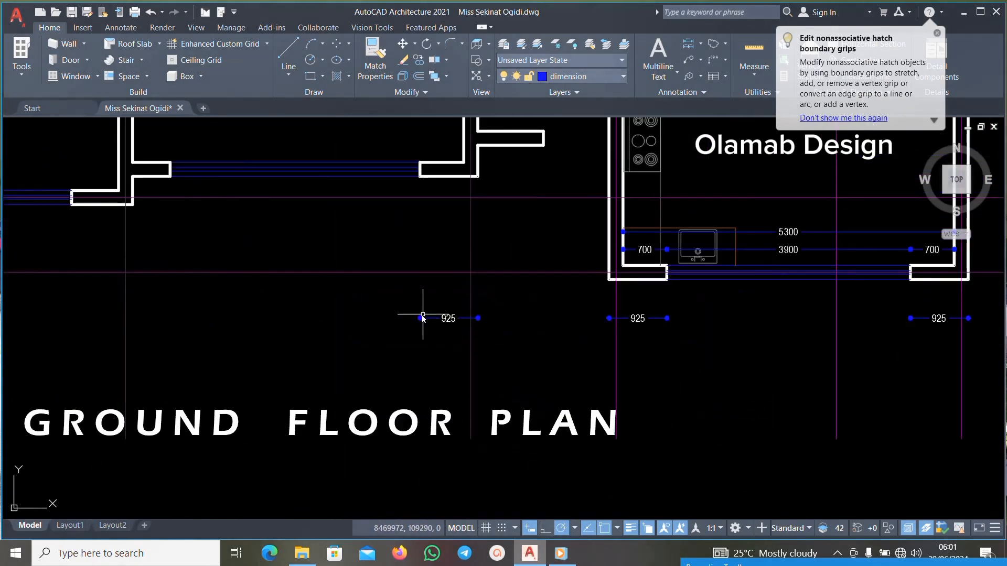
Delete the 925 dimensions on either side of the entrance, below the middle room and the kitchen's left corner.
{"action": "scroll", "coordinate": [502, 301], "scroll_direction": "up", "scroll_amount": 5}
{"action": "scroll", "coordinate": [374, 420], "scroll_direction": "down", "scroll_amount": 5}
{"action": "scroll", "coordinate": [522, 360], "scroll_direction": "up", "scroll_amount": 5}
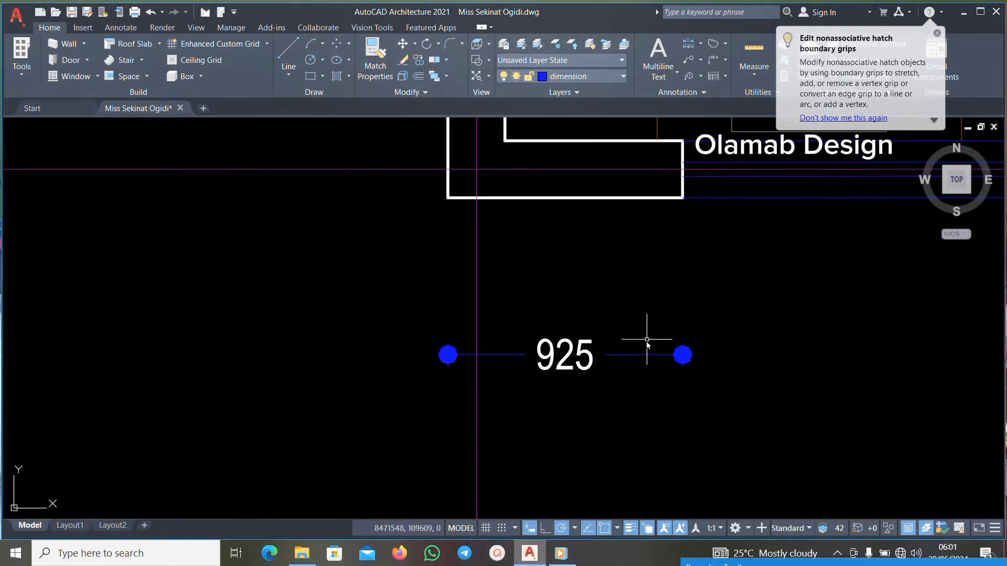
{"action": "scroll", "coordinate": [496, 389], "scroll_direction": "down", "scroll_amount": 5}
{"action": "scroll", "coordinate": [615, 347], "scroll_direction": "up", "scroll_amount": 10}
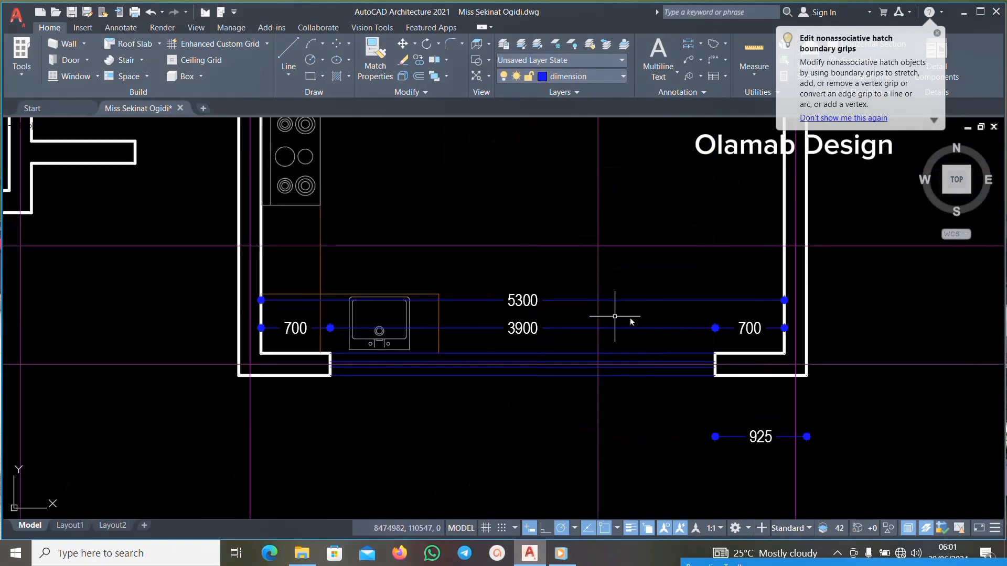
Delete the 5300 and 3900 dimensions inside the kitchen along its window wall.
{"action": "left_click", "coordinate": [580, 249]}
{"action": "left_click", "coordinate": [493, 348]}
{"action": "key", "text": "Delete"}
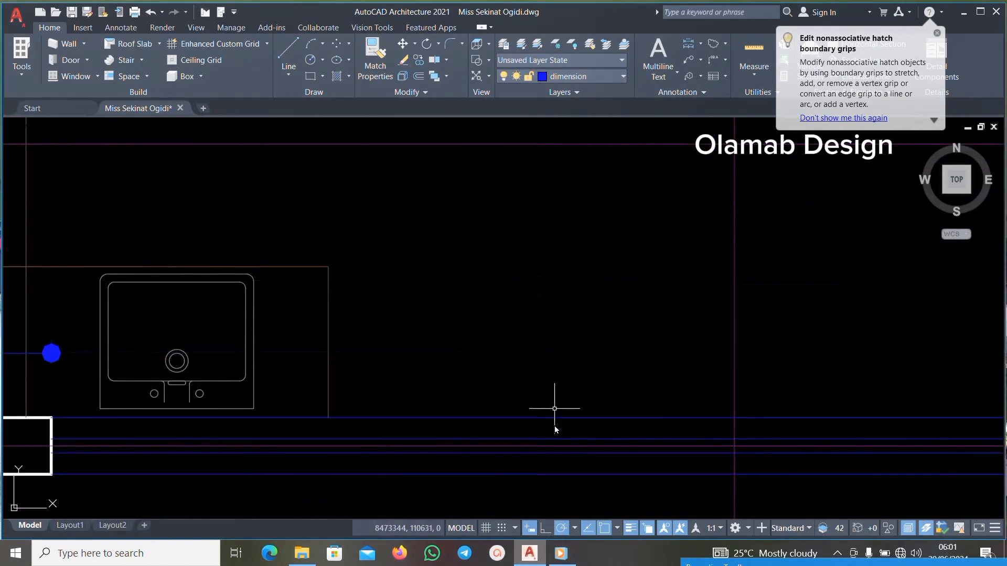
{"action": "scroll", "coordinate": [556, 424], "scroll_direction": "down", "scroll_amount": 5}
{"action": "scroll", "coordinate": [601, 369], "scroll_direction": "up", "scroll_amount": 7}
{"action": "scroll", "coordinate": [576, 351], "scroll_direction": "down", "scroll_amount": 3}
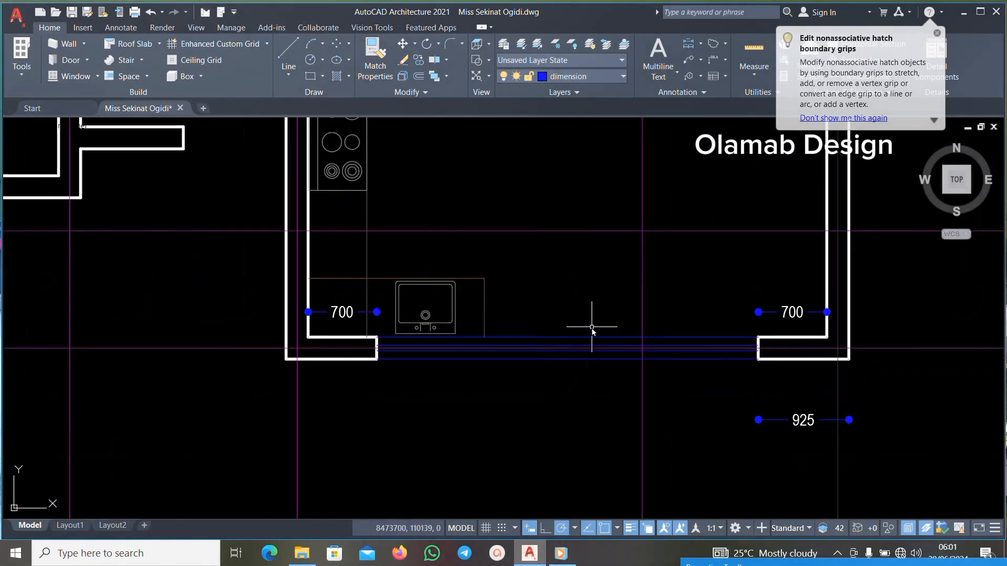
Delete the sink and its worktop outline beside the kitchen window.
{"action": "scroll", "coordinate": [476, 287], "scroll_direction": "up", "scroll_amount": 4}
{"action": "left_click", "coordinate": [337, 355]}
{"action": "key", "text": "Delete"}
{"action": "scroll", "coordinate": [445, 328], "scroll_direction": "down", "scroll_amount": 4}
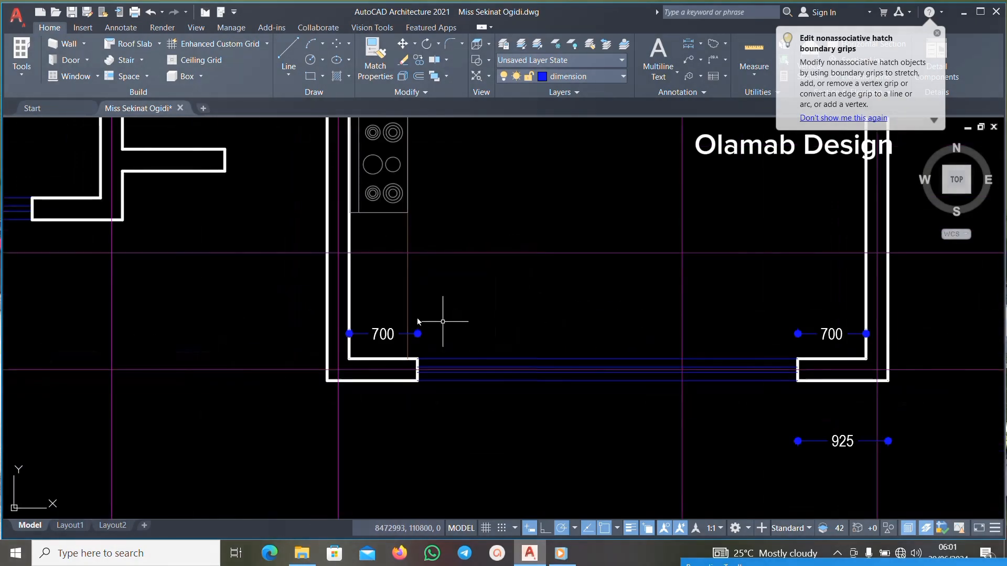
Delete the 700 dimension and the vertical worktop edge in the kitchen's lower-left corner.
{"action": "scroll", "coordinate": [382, 262], "scroll_direction": "up", "scroll_amount": 4}
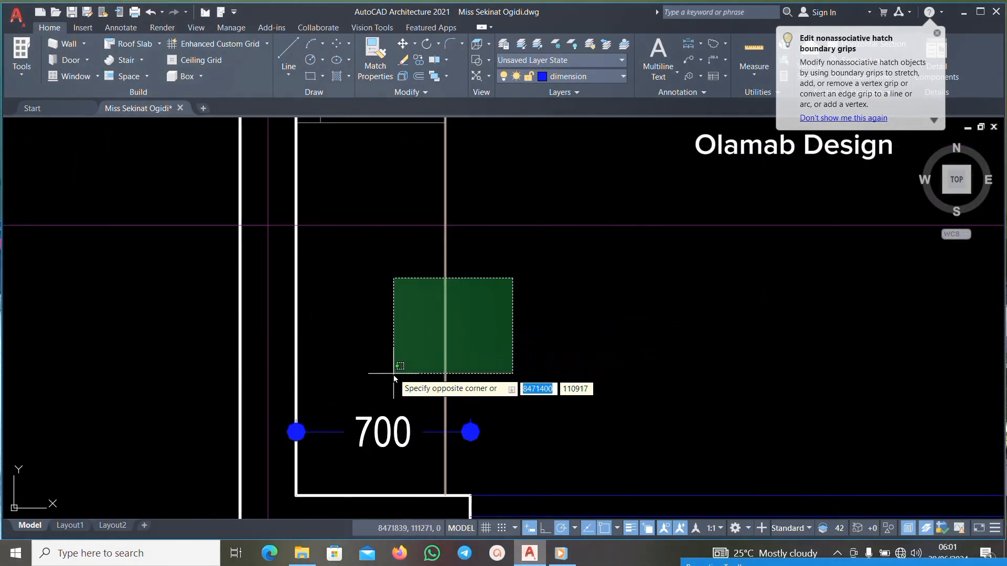
{"action": "scroll", "coordinate": [574, 362], "scroll_direction": "down", "scroll_amount": 3}
{"action": "scroll", "coordinate": [525, 384], "scroll_direction": "up", "scroll_amount": 4}
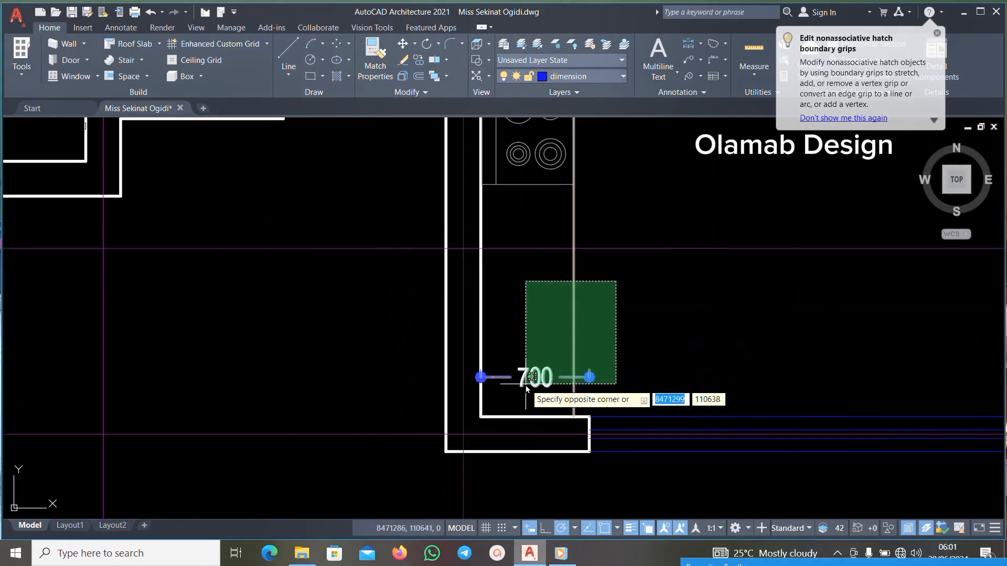
{"action": "left_click", "coordinate": [526, 383]}
{"action": "key", "text": "Delete"}
{"action": "scroll", "coordinate": [515, 378], "scroll_direction": "down", "scroll_amount": 2}
Delete the six-burner cooker along the kitchen's left wall.
{"action": "scroll", "coordinate": [533, 178], "scroll_direction": "up", "scroll_amount": 4}
{"action": "scroll", "coordinate": [534, 177], "scroll_direction": "up", "scroll_amount": 2}
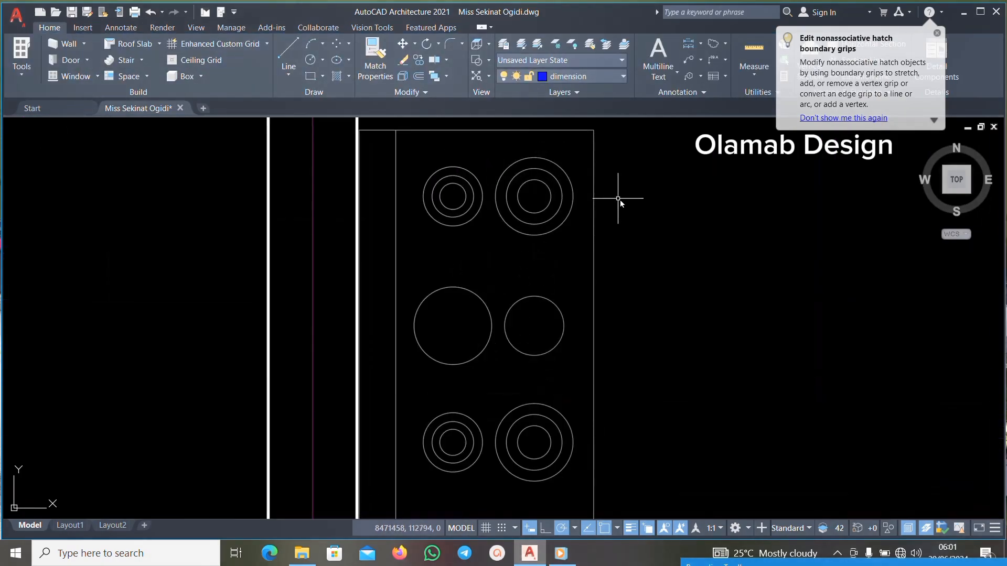
{"action": "left_click", "coordinate": [628, 198]}
{"action": "scroll", "coordinate": [519, 367], "scroll_direction": "down", "scroll_amount": 4}
{"action": "scroll", "coordinate": [515, 415], "scroll_direction": "up", "scroll_amount": 4}
{"action": "left_click", "coordinate": [516, 412]}
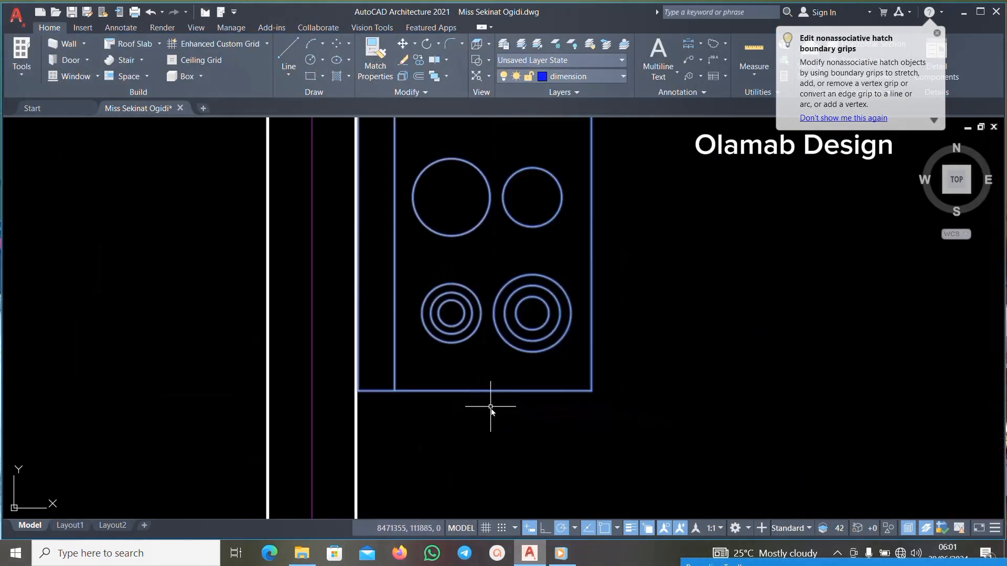
{"action": "key", "text": "Delete"}
{"action": "scroll", "coordinate": [472, 386], "scroll_direction": "down", "scroll_amount": 6}
Delete the three crossed storage units against the left wall of the room above the kitchen.
{"action": "scroll", "coordinate": [535, 301], "scroll_direction": "up", "scroll_amount": 6}
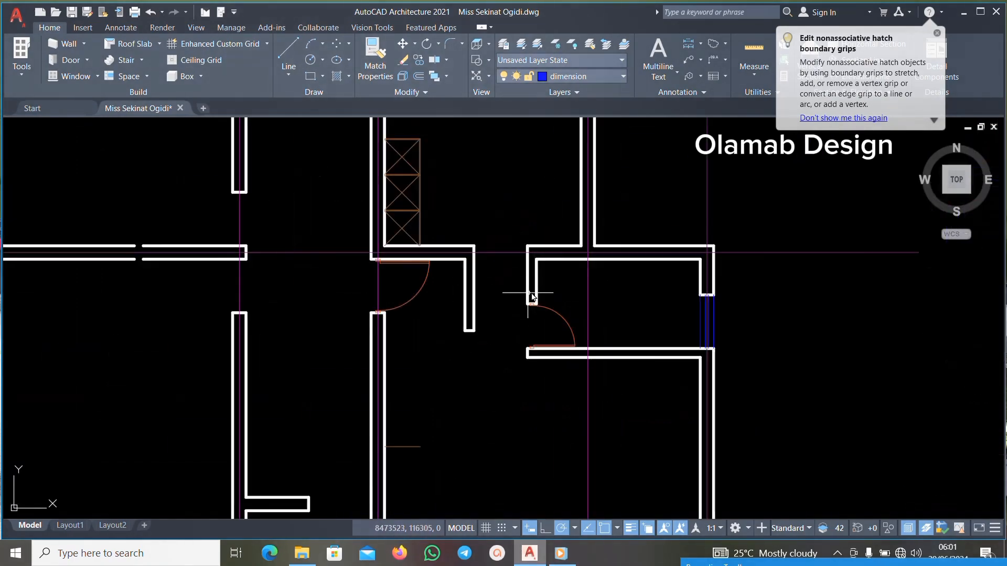
{"action": "scroll", "coordinate": [422, 275], "scroll_direction": "down", "scroll_amount": 7}
{"action": "scroll", "coordinate": [434, 248], "scroll_direction": "up", "scroll_amount": 10}
{"action": "left_click", "coordinate": [477, 251]}
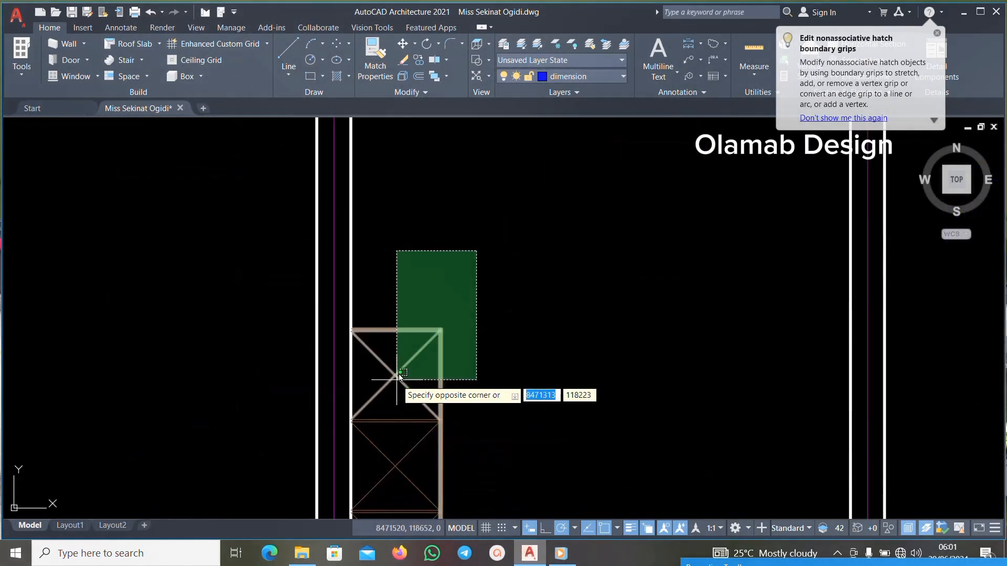
{"action": "scroll", "coordinate": [397, 377], "scroll_direction": "down", "scroll_amount": 6}
{"action": "scroll", "coordinate": [408, 417], "scroll_direction": "up", "scroll_amount": 6}
{"action": "left_click", "coordinate": [367, 424]}
{"action": "key", "text": "Delete"}
{"action": "scroll", "coordinate": [370, 403], "scroll_direction": "down", "scroll_amount": 6}
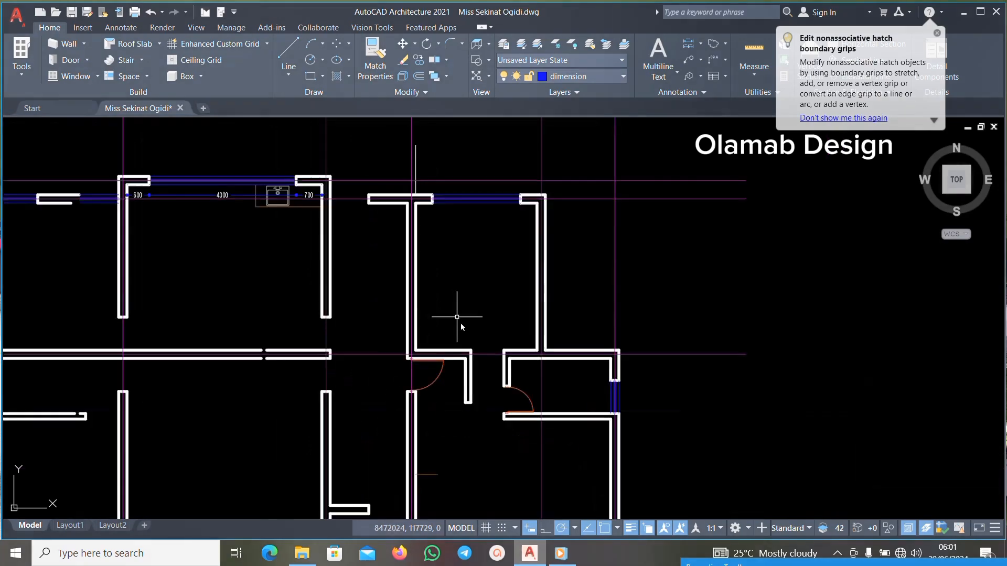
Delete the leftover short horizontal worktop line on the kitchen's left wall.
{"action": "scroll", "coordinate": [451, 346], "scroll_direction": "up", "scroll_amount": 6}
{"action": "scroll", "coordinate": [446, 360], "scroll_direction": "down", "scroll_amount": 6}
{"action": "scroll", "coordinate": [412, 420], "scroll_direction": "up", "scroll_amount": 8}
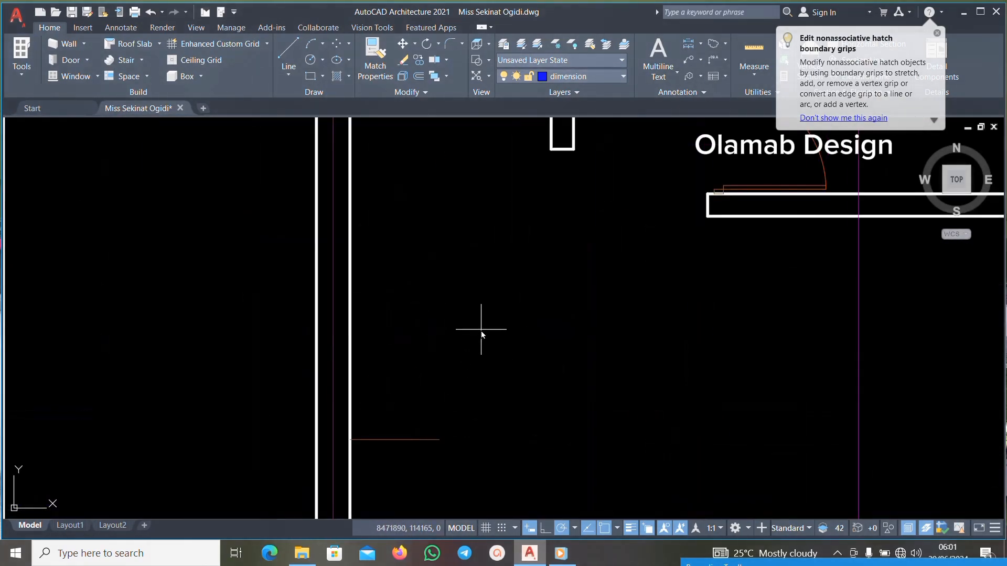
{"action": "left_click", "coordinate": [480, 331]}
{"action": "left_click", "coordinate": [398, 474]}
{"action": "scroll", "coordinate": [478, 299], "scroll_direction": "down", "scroll_amount": 8}
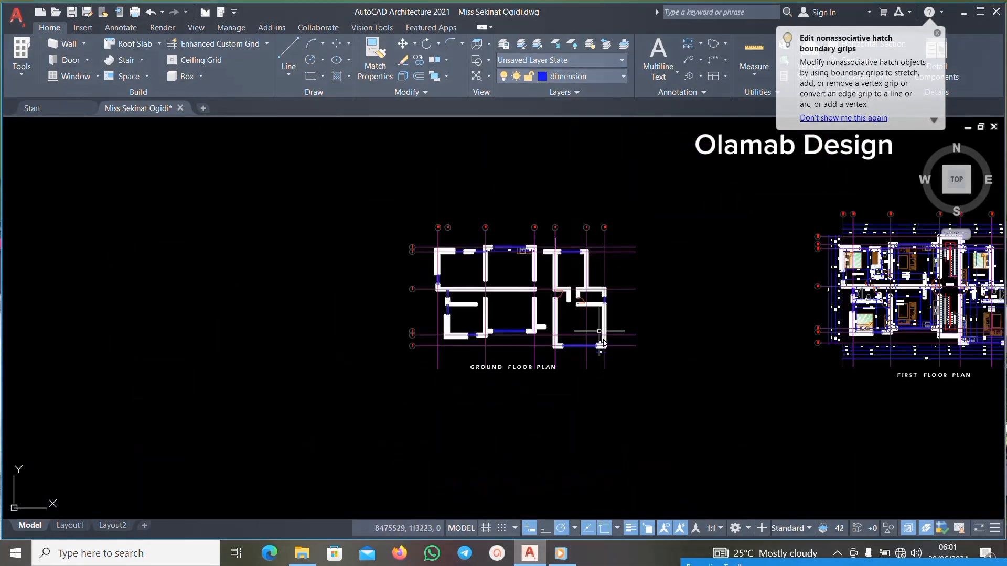
Delete the interior 700 and exterior 925 dimensions at the kitchen's lower-right corner.
{"action": "scroll", "coordinate": [602, 343], "scroll_direction": "up", "scroll_amount": 10}
{"action": "left_click", "coordinate": [666, 256]}
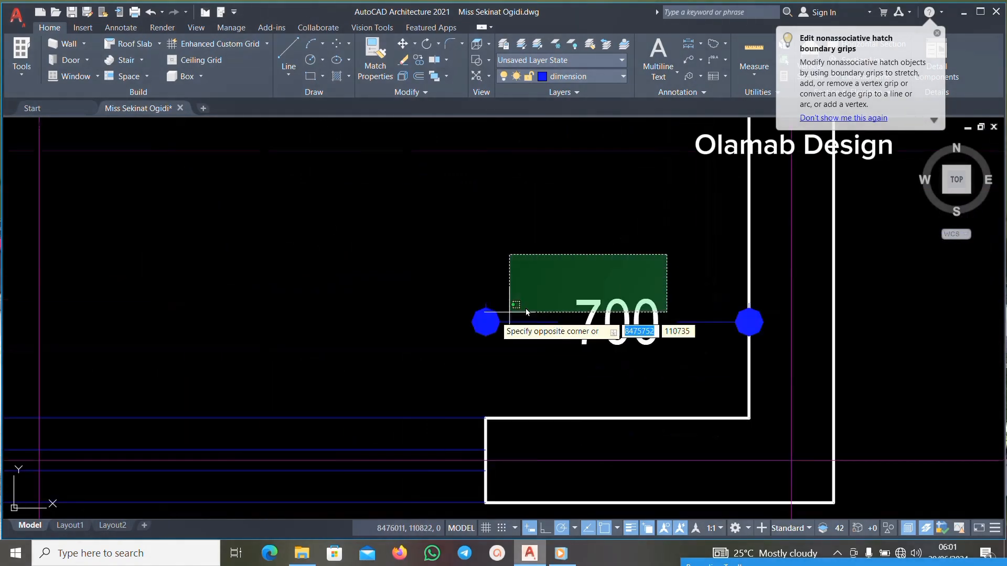
{"action": "left_click", "coordinate": [430, 331]}
{"action": "key", "text": "Delete"}
{"action": "scroll", "coordinate": [586, 250], "scroll_direction": "down", "scroll_amount": 6}
{"action": "scroll", "coordinate": [594, 374], "scroll_direction": "up", "scroll_amount": 6}
{"action": "left_click", "coordinate": [653, 285]}
{"action": "left_click", "coordinate": [479, 446]}
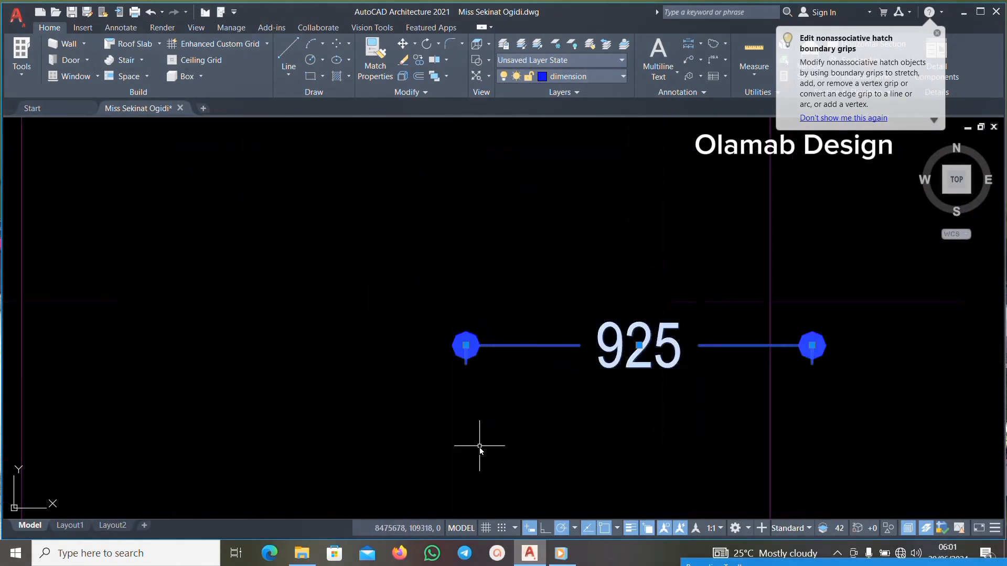
{"action": "key", "text": "Delete"}
{"action": "scroll", "coordinate": [601, 357], "scroll_direction": "down", "scroll_amount": 6}
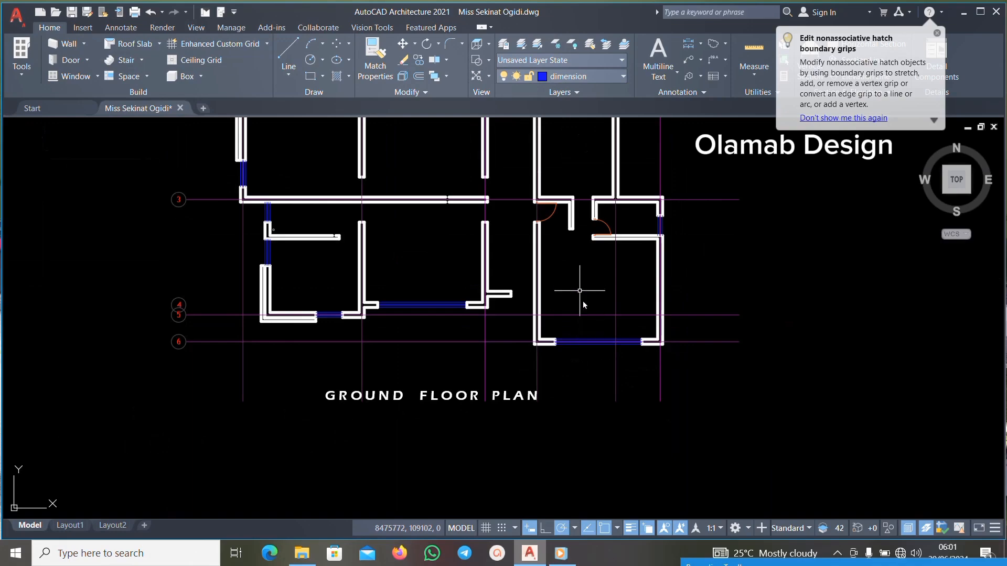
Delete the sink and its worktop outline in the upper middle room.
{"action": "scroll", "coordinate": [583, 304], "scroll_direction": "up", "scroll_amount": 10}
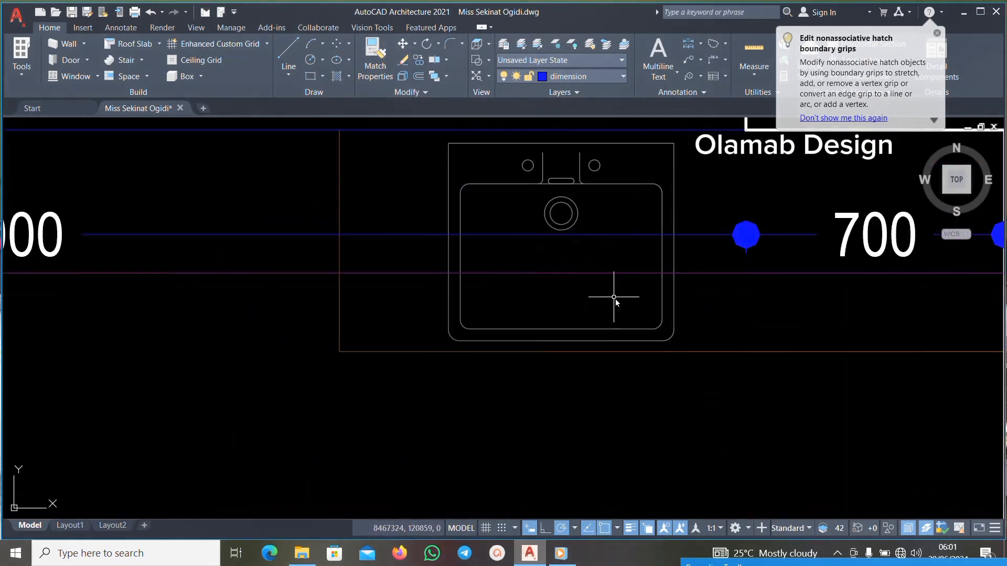
{"action": "left_click", "coordinate": [636, 303]}
{"action": "left_click", "coordinate": [338, 396]}
{"action": "key", "text": "Delete"}
{"action": "scroll", "coordinate": [582, 331], "scroll_direction": "down", "scroll_amount": 5}
{"action": "scroll", "coordinate": [680, 325], "scroll_direction": "up", "scroll_amount": 6}
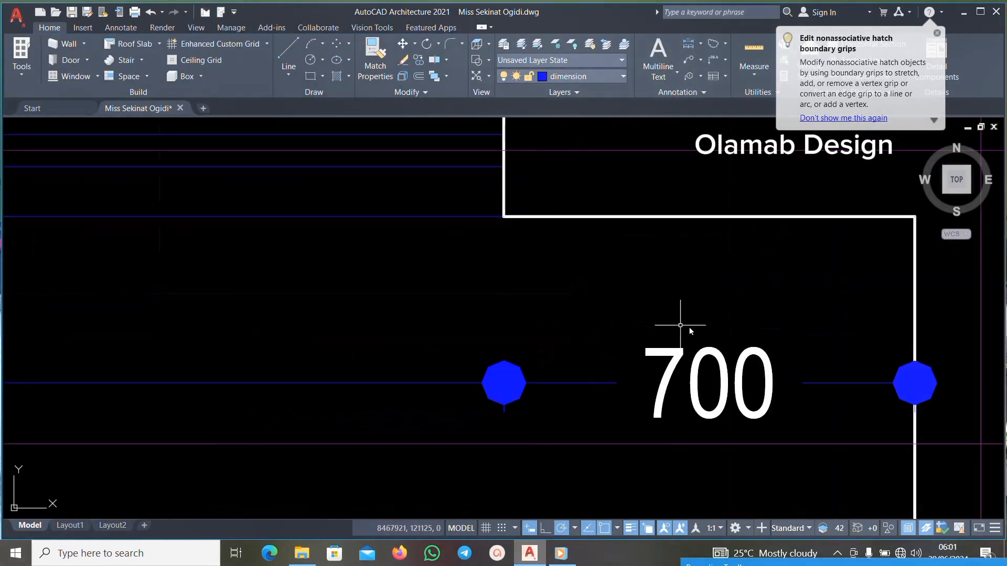
Delete the 700, 4000 and 600 dimensions along the upper middle room's window wall.
{"action": "left_click", "coordinate": [680, 325]}
{"action": "left_click", "coordinate": [322, 406]}
{"action": "key", "text": "Delete"}
{"action": "scroll", "coordinate": [337, 321], "scroll_direction": "down", "scroll_amount": 5}
{"action": "scroll", "coordinate": [168, 302], "scroll_direction": "up", "scroll_amount": 5}
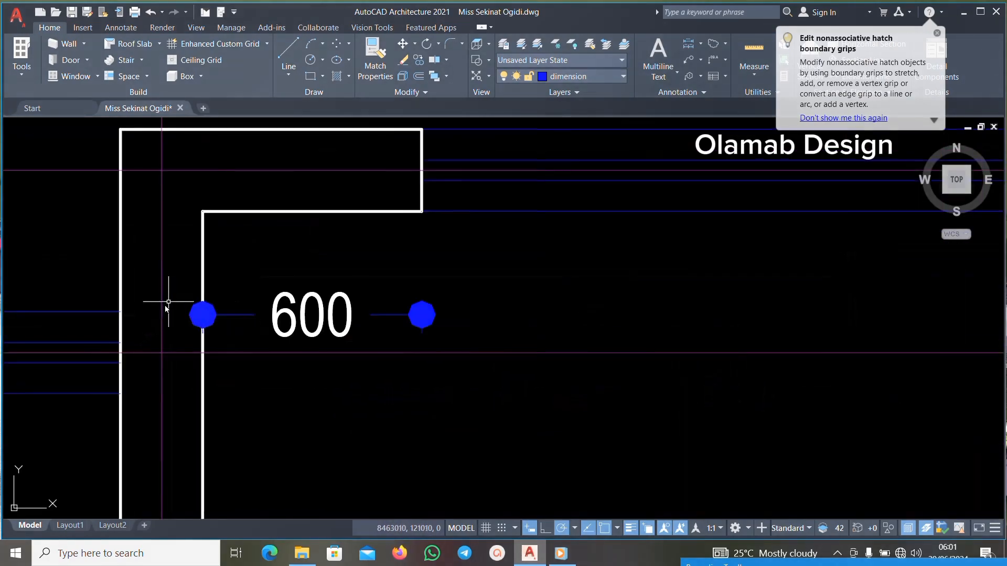
{"action": "scroll", "coordinate": [169, 302], "scroll_direction": "up", "scroll_amount": 2}
{"action": "left_click", "coordinate": [572, 286]}
{"action": "left_click", "coordinate": [309, 343]}
{"action": "key", "text": "Delete"}
{"action": "scroll", "coordinate": [423, 278], "scroll_direction": "down", "scroll_amount": 8}
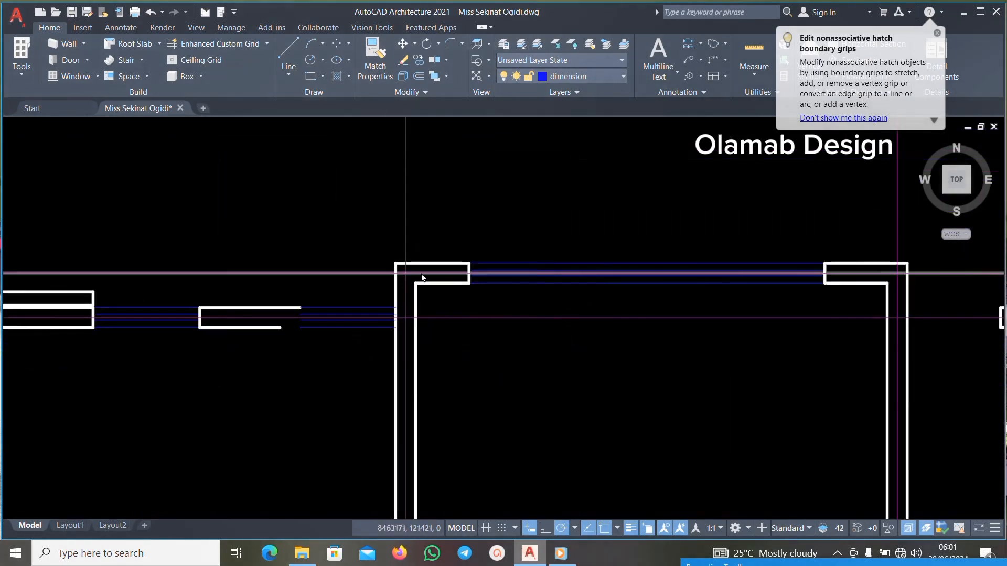
Delete the door in the wall on grid line E above the kitchen.
{"action": "scroll", "coordinate": [423, 278], "scroll_direction": "down", "scroll_amount": 6}
{"action": "scroll", "coordinate": [316, 273], "scroll_direction": "up", "scroll_amount": 6}
{"action": "scroll", "coordinate": [395, 270], "scroll_direction": "down", "scroll_amount": 6}
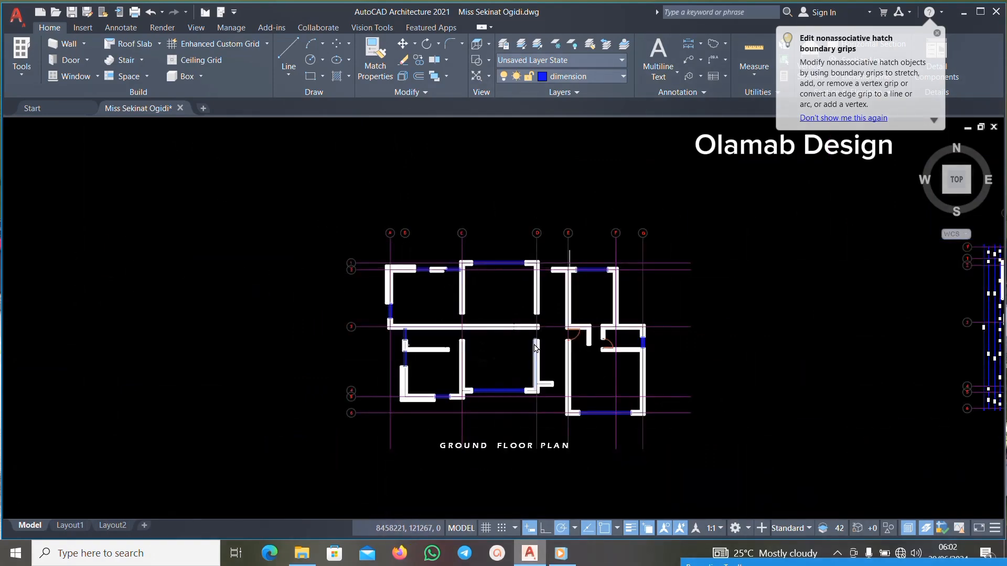
{"action": "scroll", "coordinate": [535, 349], "scroll_direction": "up", "scroll_amount": 6}
{"action": "scroll", "coordinate": [653, 337], "scroll_direction": "up", "scroll_amount": 2}
{"action": "left_click", "coordinate": [722, 296]}
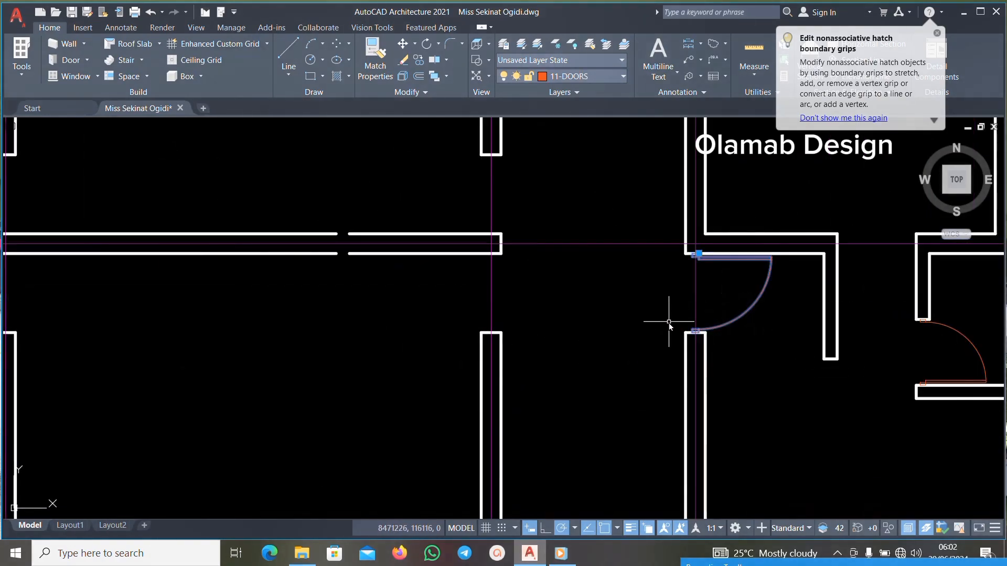
{"action": "key", "text": "Escape"}
{"action": "scroll", "coordinate": [663, 341], "scroll_direction": "down", "scroll_amount": 6}
Delete the door of the small room below grid line 3, near grid line F, in the ground floor copy.
{"action": "scroll", "coordinate": [662, 341], "scroll_direction": "up", "scroll_amount": 6}
{"action": "left_click", "coordinate": [674, 314]}
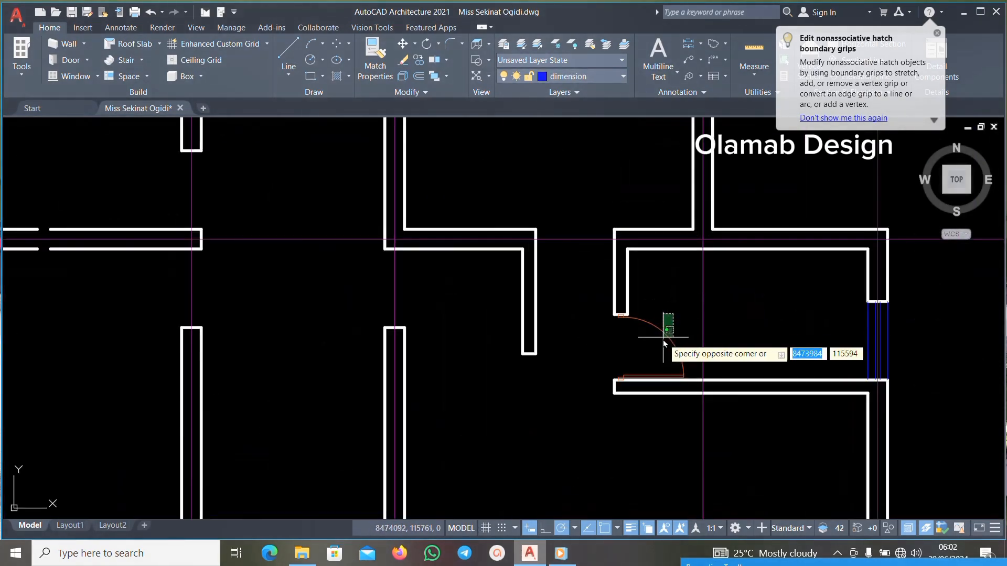
{"action": "key", "text": "Escape"}
{"action": "scroll", "coordinate": [524, 288], "scroll_direction": "down", "scroll_amount": 5}
{"action": "scroll", "coordinate": [479, 326], "scroll_direction": "up", "scroll_amount": 5}
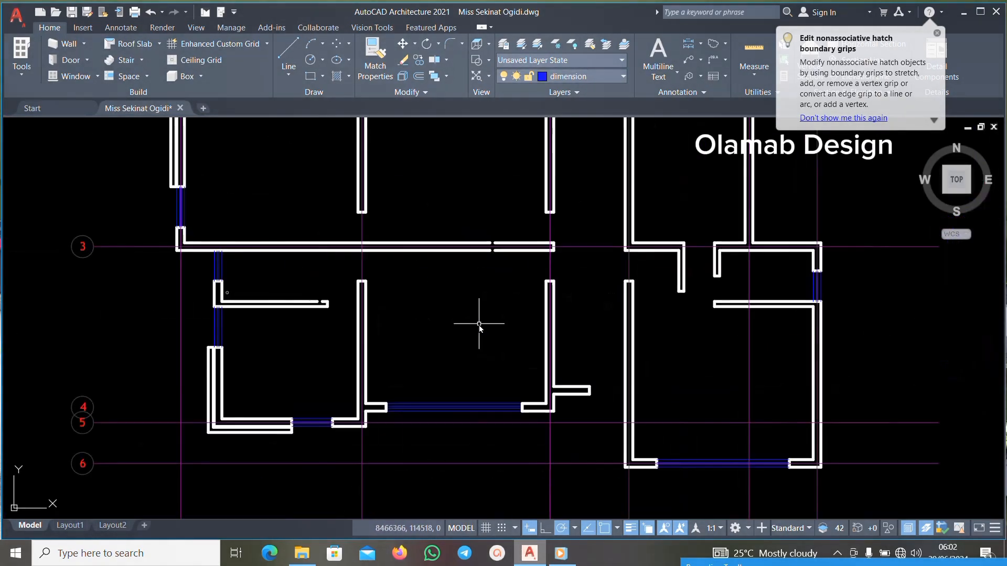
Copy grid line B of the furnished ground floor plan to the clipboard, with the outer wall corner beside the bath window as base point.
{"action": "scroll", "coordinate": [478, 329], "scroll_direction": "down", "scroll_amount": 2}
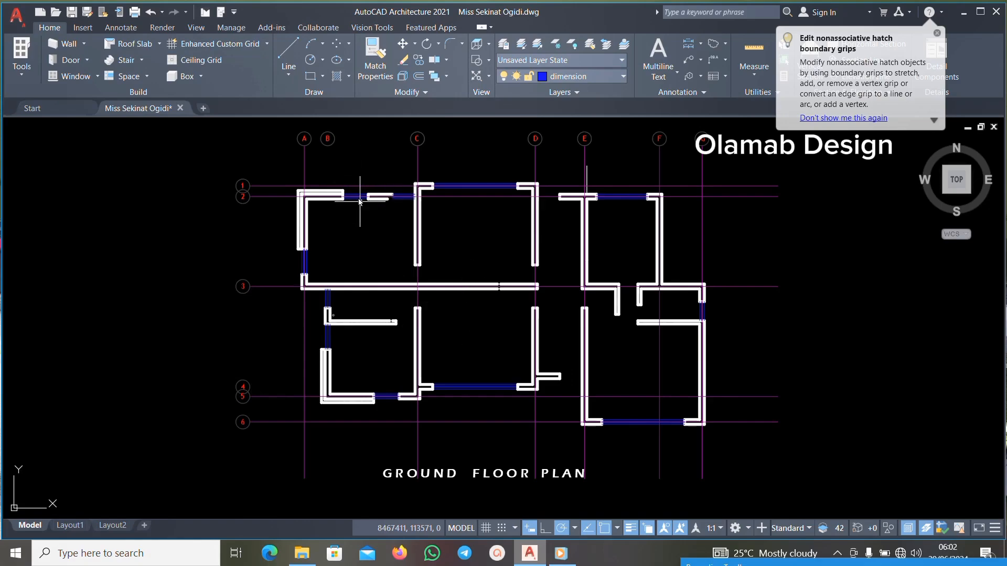
{"action": "scroll", "coordinate": [356, 181], "scroll_direction": "up", "scroll_amount": 4}
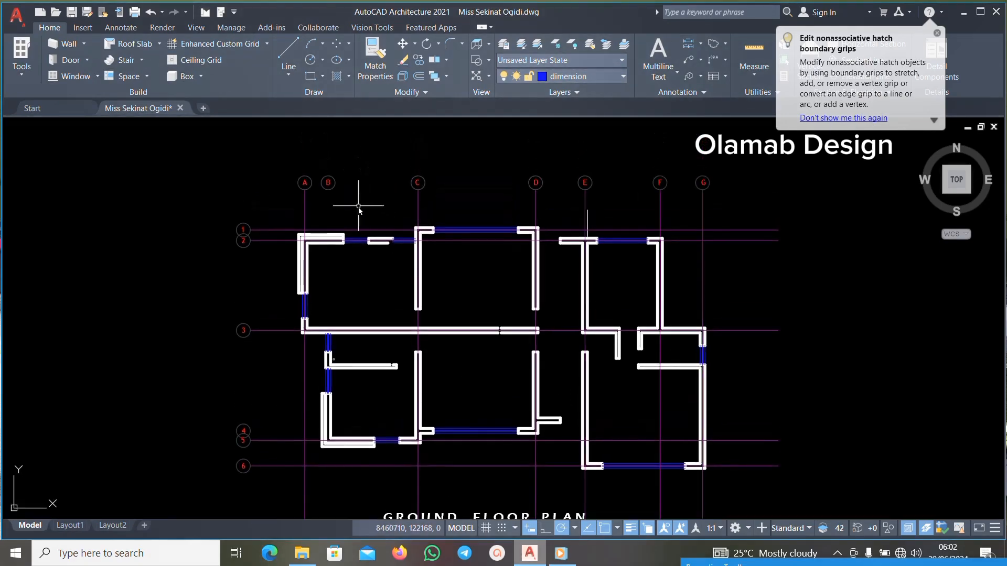
{"action": "scroll", "coordinate": [330, 210], "scroll_direction": "down", "scroll_amount": 6}
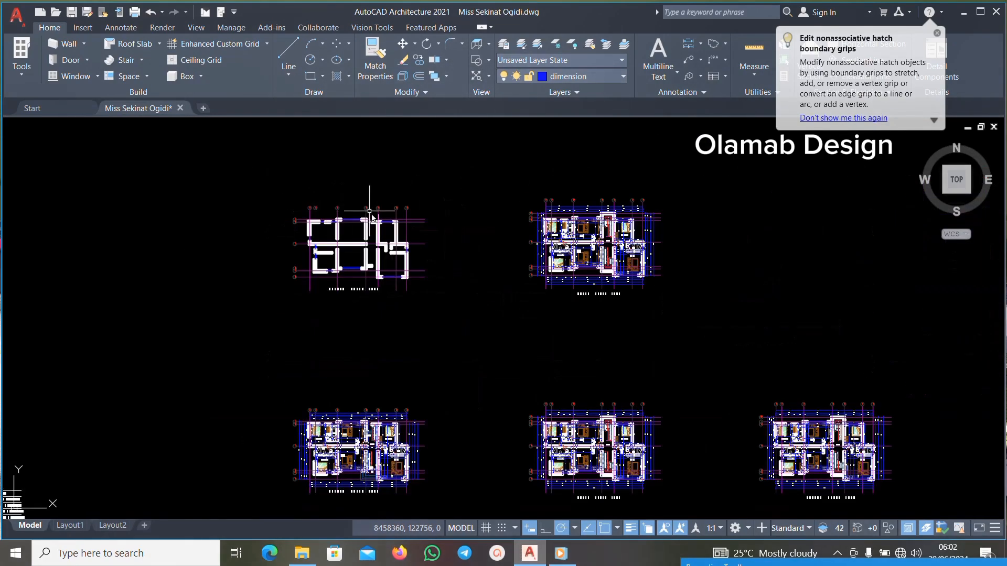
{"action": "scroll", "coordinate": [318, 410], "scroll_direction": "up", "scroll_amount": 7}
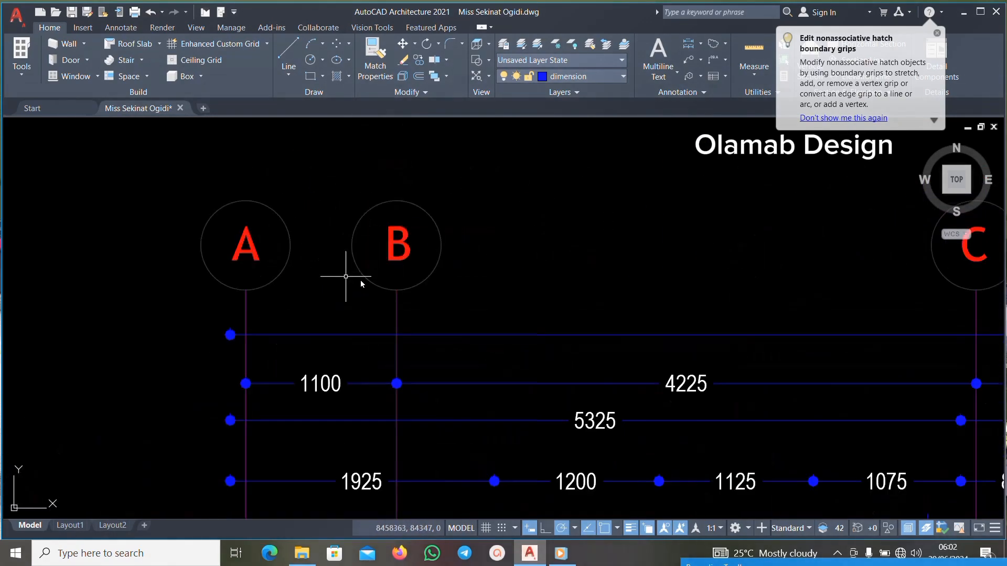
{"action": "scroll", "coordinate": [410, 307], "scroll_direction": "up", "scroll_amount": 4}
{"action": "scroll", "coordinate": [503, 240], "scroll_direction": "down", "scroll_amount": 5}
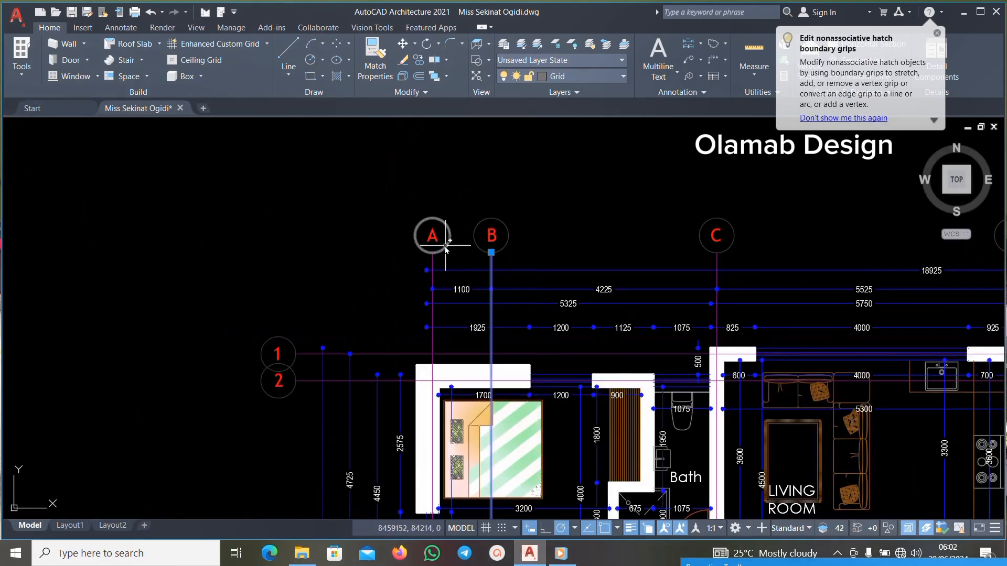
{"action": "scroll", "coordinate": [446, 294], "scroll_direction": "up", "scroll_amount": 6}
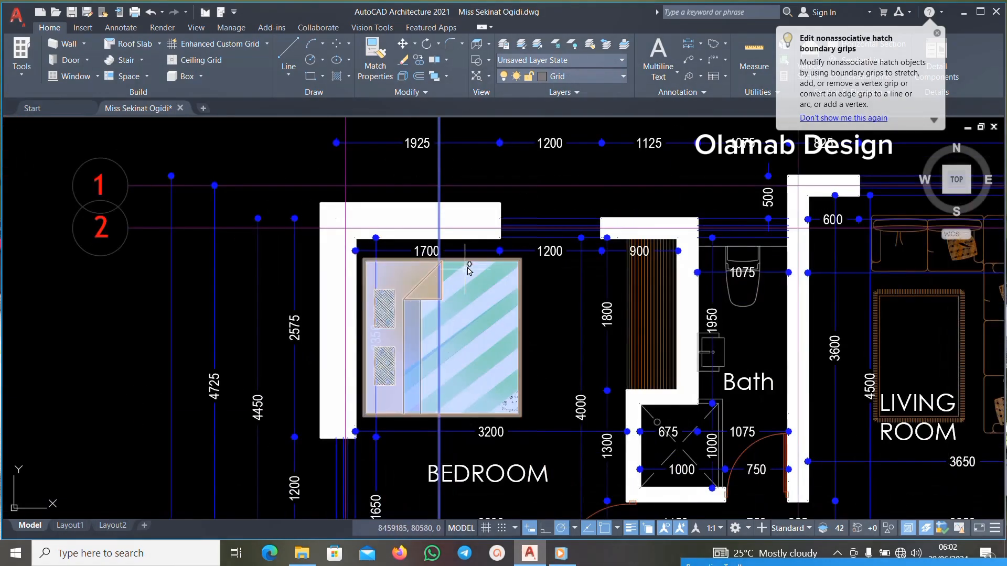
{"action": "scroll", "coordinate": [420, 315], "scroll_direction": "down", "scroll_amount": 4}
{"action": "scroll", "coordinate": [402, 341], "scroll_direction": "up", "scroll_amount": 6}
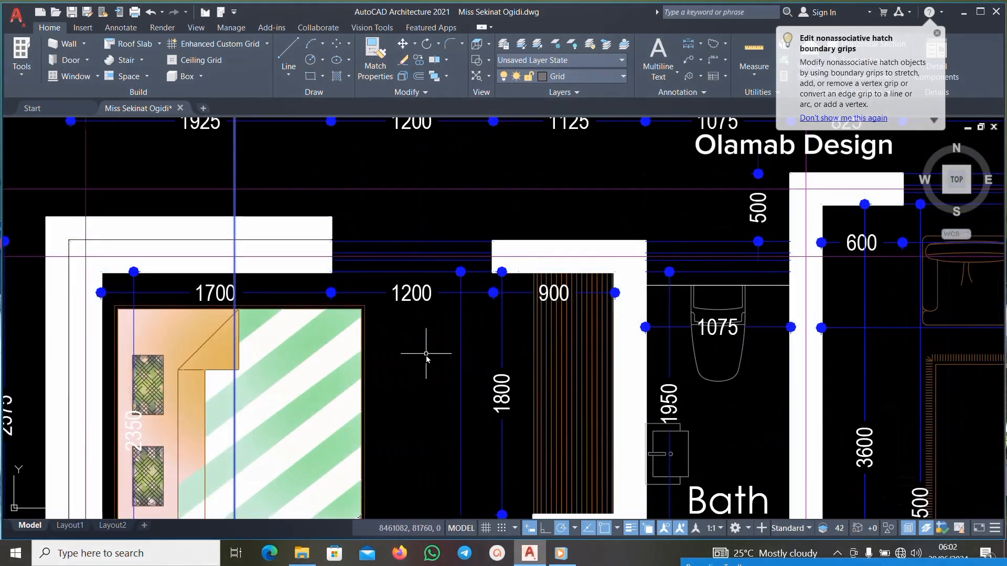
{"action": "scroll", "coordinate": [426, 355], "scroll_direction": "down", "scroll_amount": 2}
{"action": "right_click", "coordinate": [421, 351]}
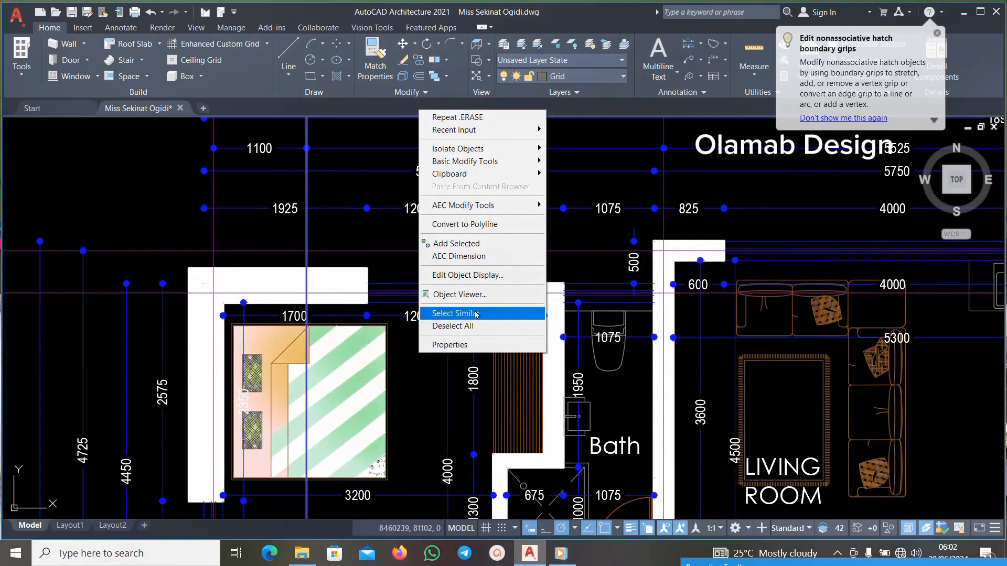
{"action": "mouse_move", "coordinate": [497, 180]}
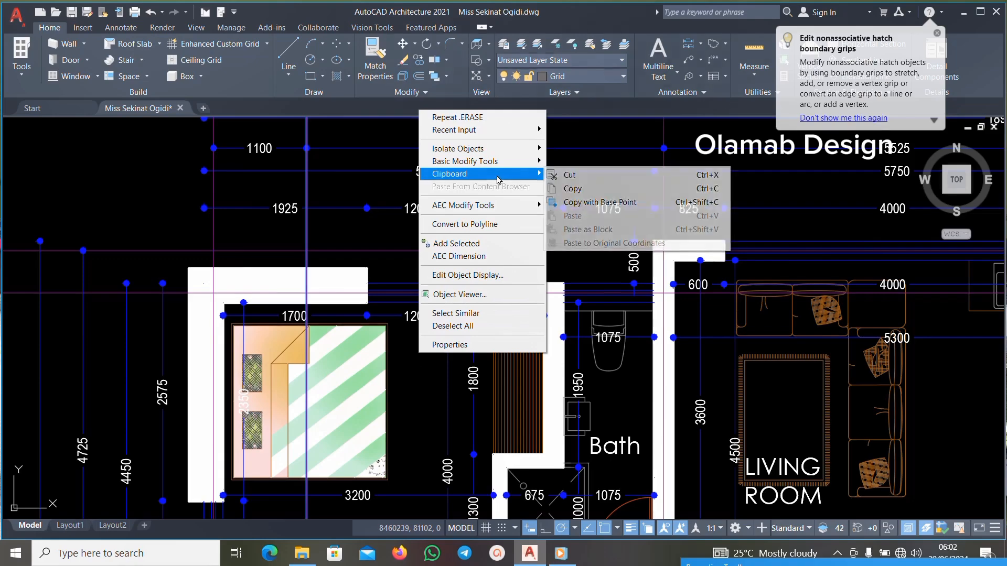
{"action": "left_click", "coordinate": [583, 209]}
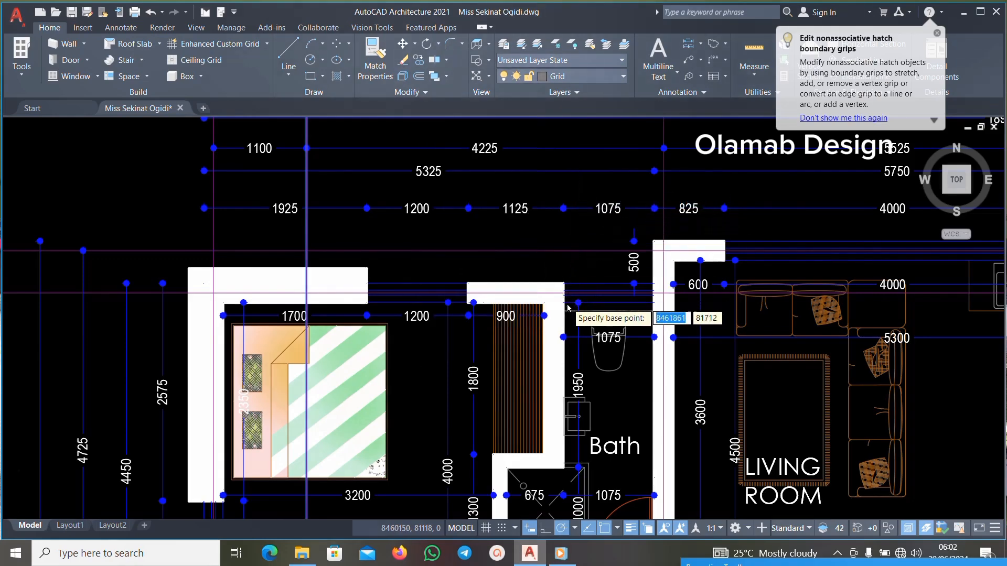
{"action": "scroll", "coordinate": [567, 304], "scroll_direction": "down", "scroll_amount": 4}
{"action": "scroll", "coordinate": [567, 304], "scroll_direction": "up", "scroll_amount": 8}
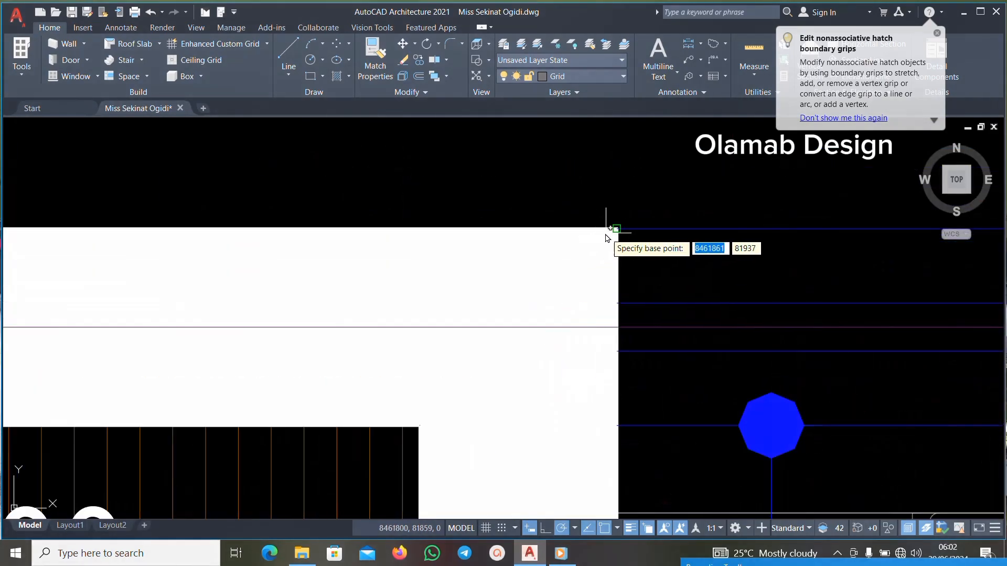
{"action": "scroll", "coordinate": [615, 236], "scroll_direction": "down", "scroll_amount": 3}
{"action": "left_click", "coordinate": [614, 234]}
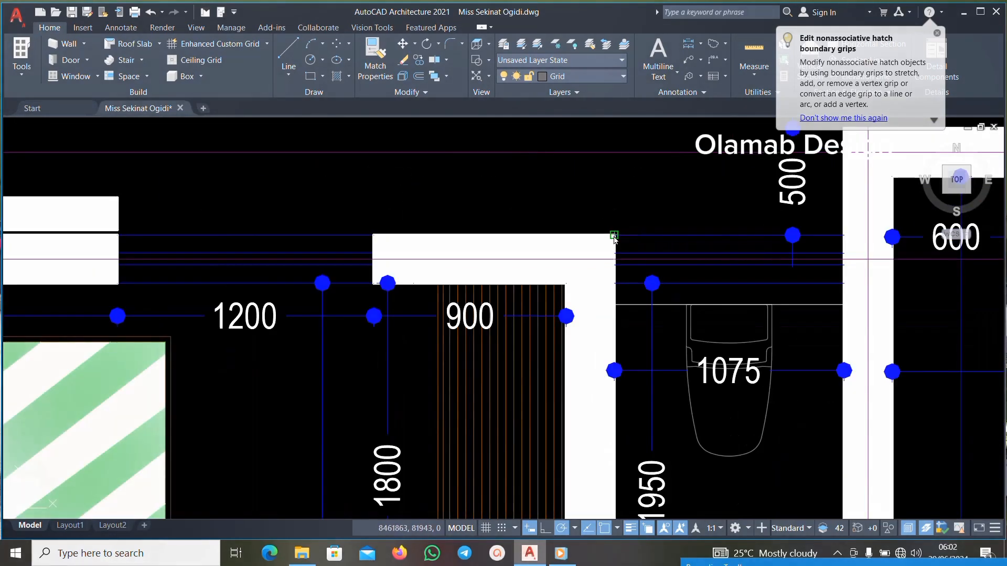
Compare the walls along grid lines 1 and 2 in the stripped ground floor copy and the furnished original for a shared reference corner.
{"action": "scroll", "coordinate": [549, 285], "scroll_direction": "down", "scroll_amount": 10}
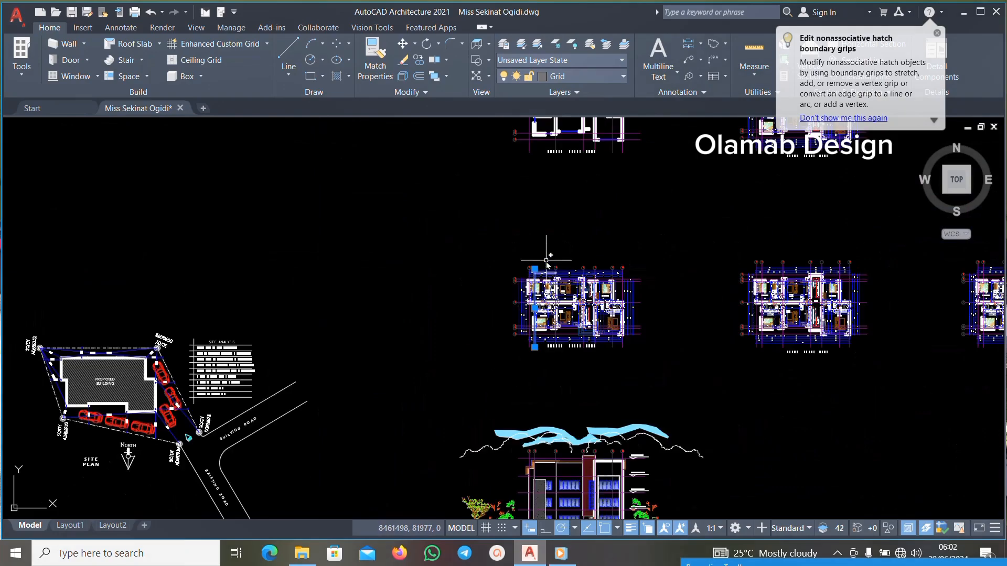
{"action": "scroll", "coordinate": [548, 153], "scroll_direction": "up", "scroll_amount": 8}
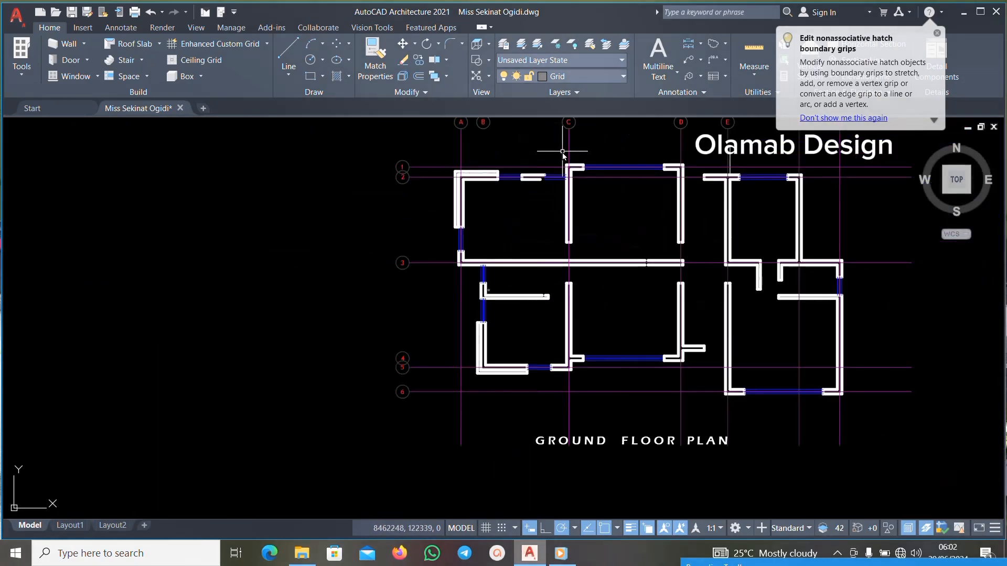
{"action": "scroll", "coordinate": [541, 168], "scroll_direction": "down", "scroll_amount": 3}
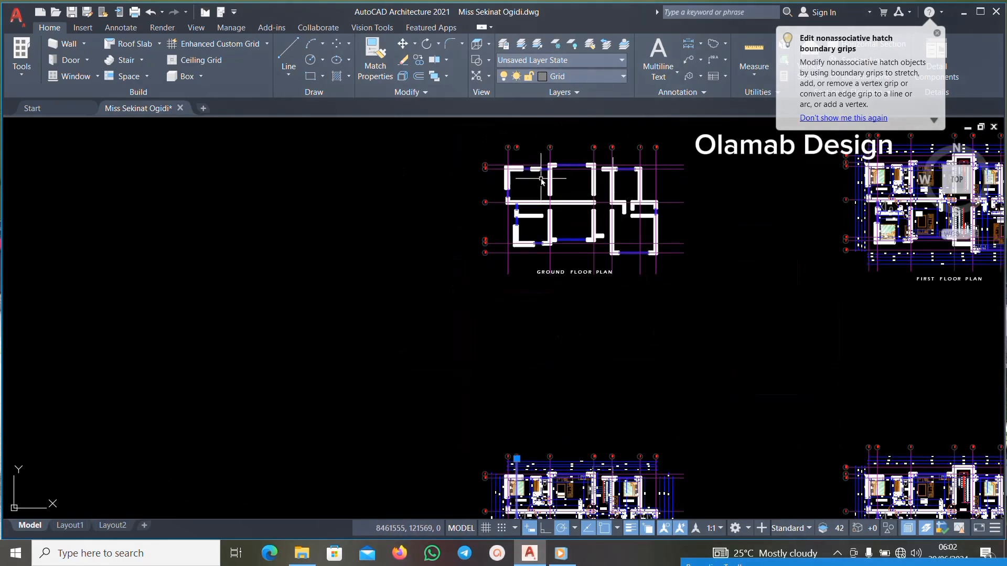
{"action": "scroll", "coordinate": [547, 238], "scroll_direction": "down", "scroll_amount": 3}
{"action": "scroll", "coordinate": [556, 378], "scroll_direction": "up", "scroll_amount": 6}
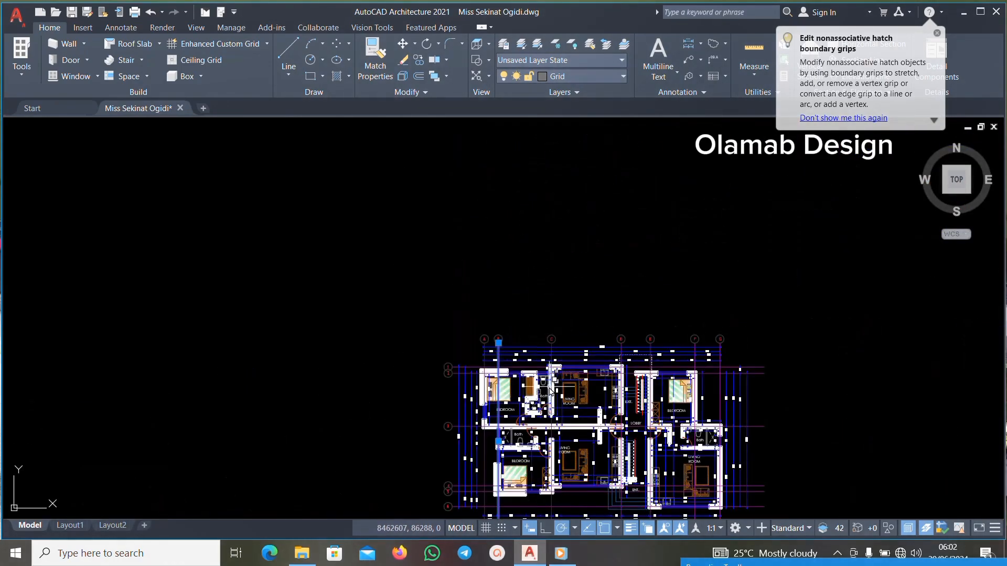
{"action": "scroll", "coordinate": [556, 377], "scroll_direction": "up", "scroll_amount": 5}
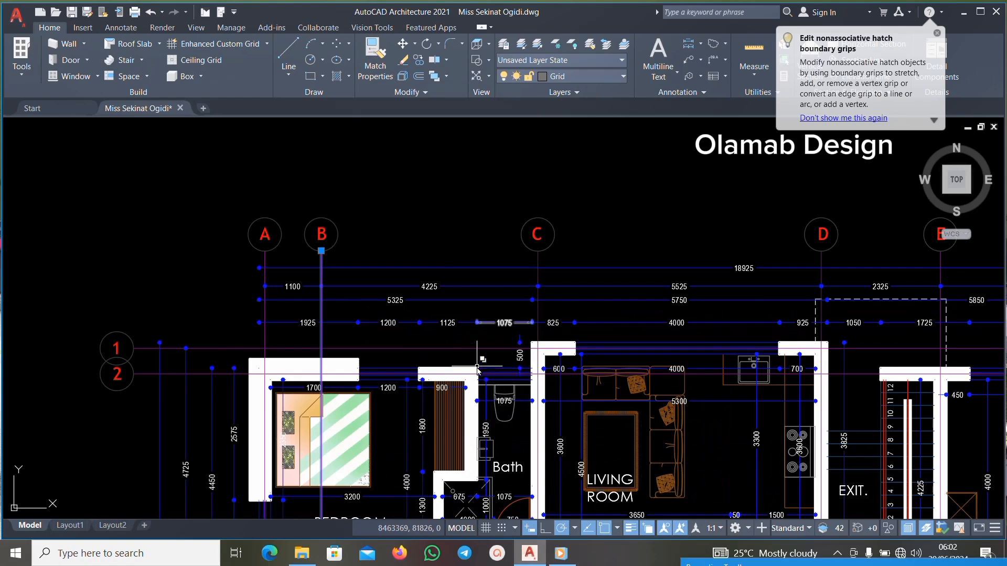
{"action": "scroll", "coordinate": [477, 370], "scroll_direction": "down", "scroll_amount": 8}
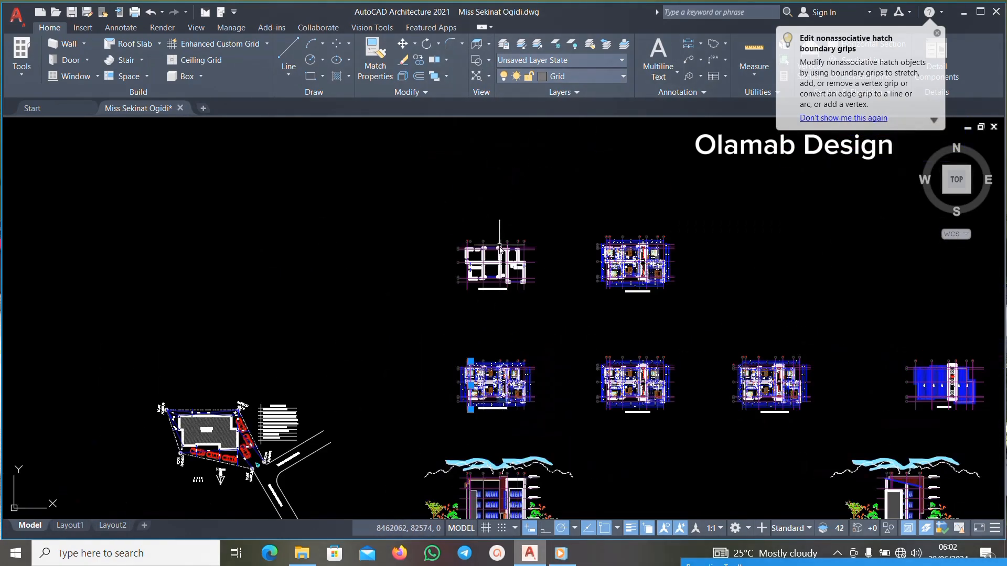
{"action": "scroll", "coordinate": [500, 249], "scroll_direction": "up", "scroll_amount": 7}
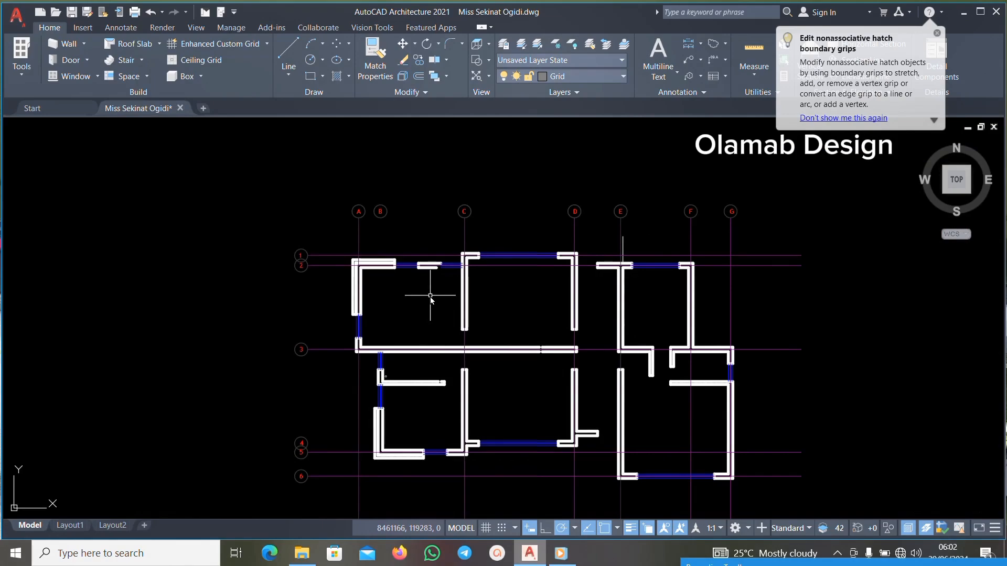
{"action": "scroll", "coordinate": [463, 280], "scroll_direction": "down", "scroll_amount": 6}
{"action": "scroll", "coordinate": [450, 427], "scroll_direction": "up", "scroll_amount": 4}
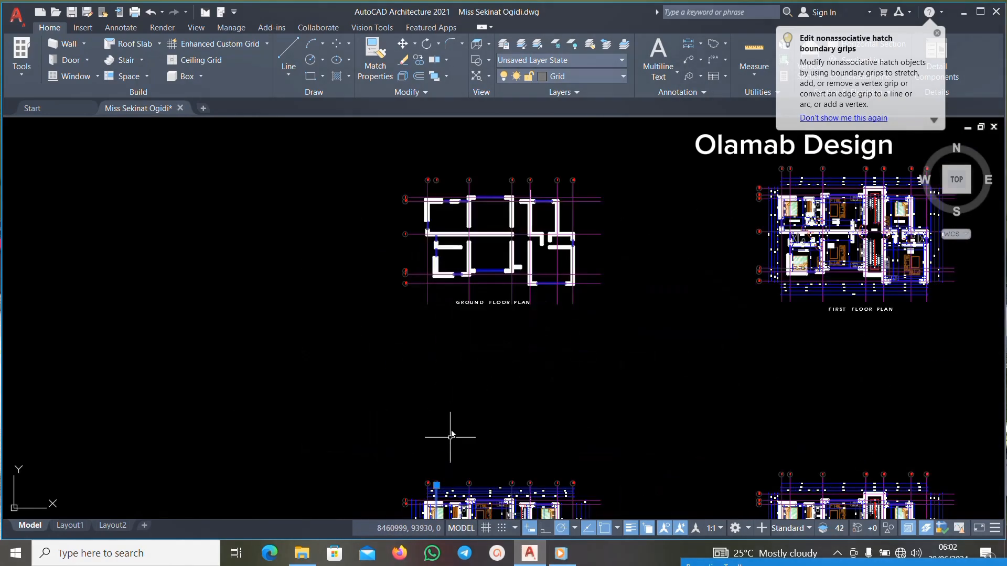
{"action": "scroll", "coordinate": [495, 364], "scroll_direction": "down", "scroll_amount": 4}
{"action": "scroll", "coordinate": [475, 451], "scroll_direction": "up", "scroll_amount": 4}
{"action": "scroll", "coordinate": [485, 394], "scroll_direction": "down", "scroll_amount": 3}
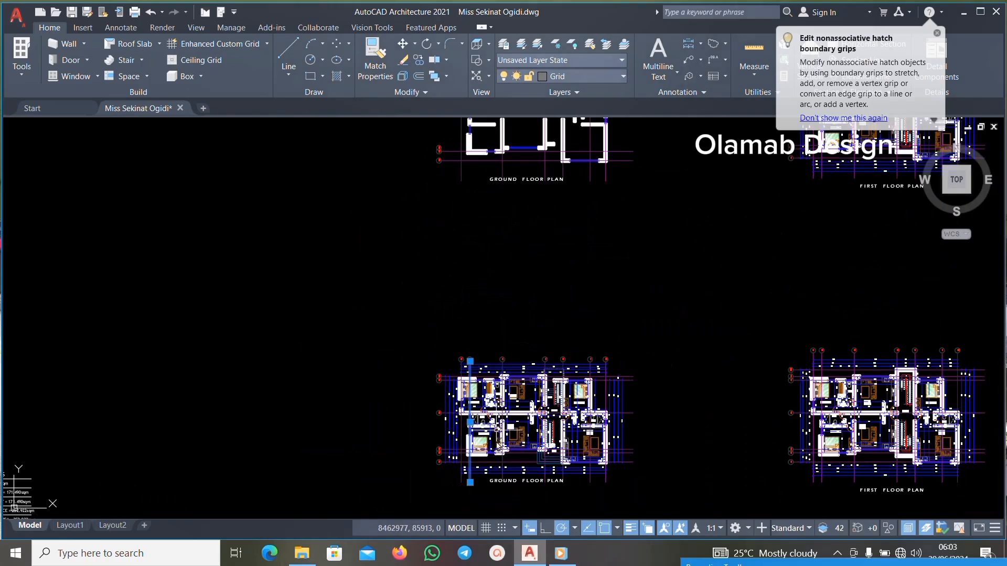
{"action": "scroll", "coordinate": [517, 471], "scroll_direction": "up", "scroll_amount": 4}
{"action": "scroll", "coordinate": [478, 299], "scroll_direction": "down", "scroll_amount": 2}
{"action": "scroll", "coordinate": [474, 254], "scroll_direction": "up", "scroll_amount": 2}
{"action": "scroll", "coordinate": [474, 254], "scroll_direction": "up", "scroll_amount": 5}
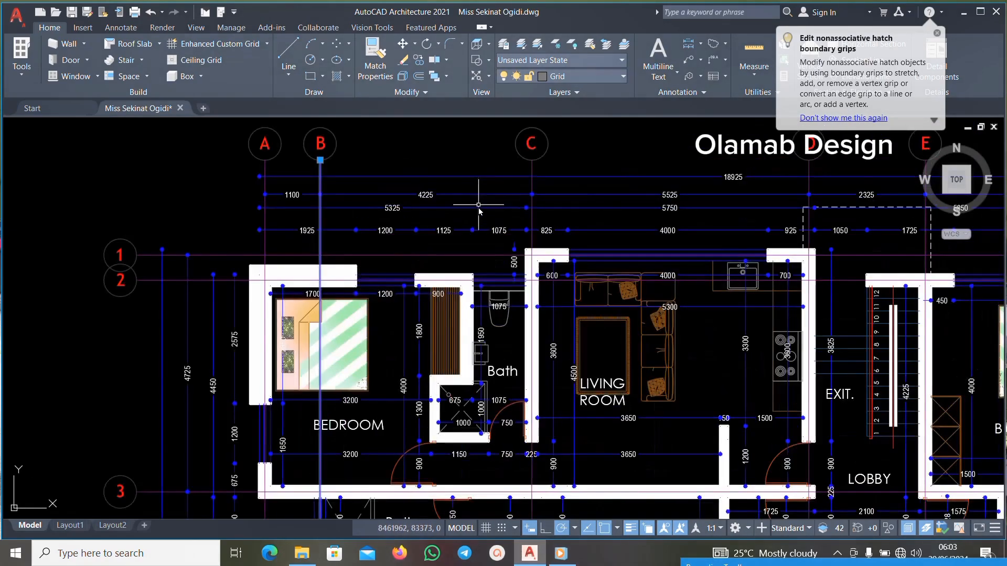
{"action": "scroll", "coordinate": [471, 347], "scroll_direction": "down", "scroll_amount": 6}
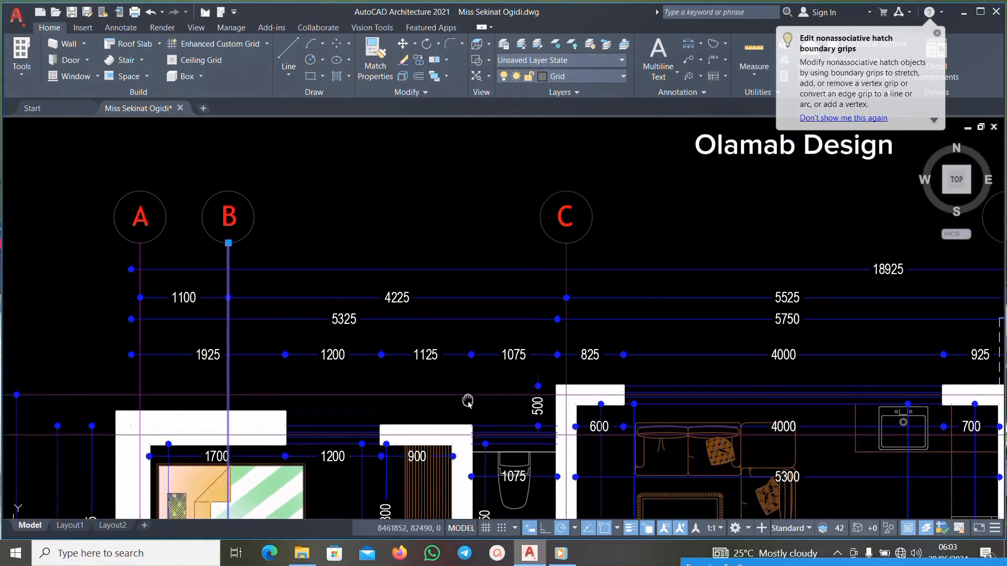
{"action": "middle_click_drag", "start_coordinate": [477, 301], "coordinate": [451, 406]}
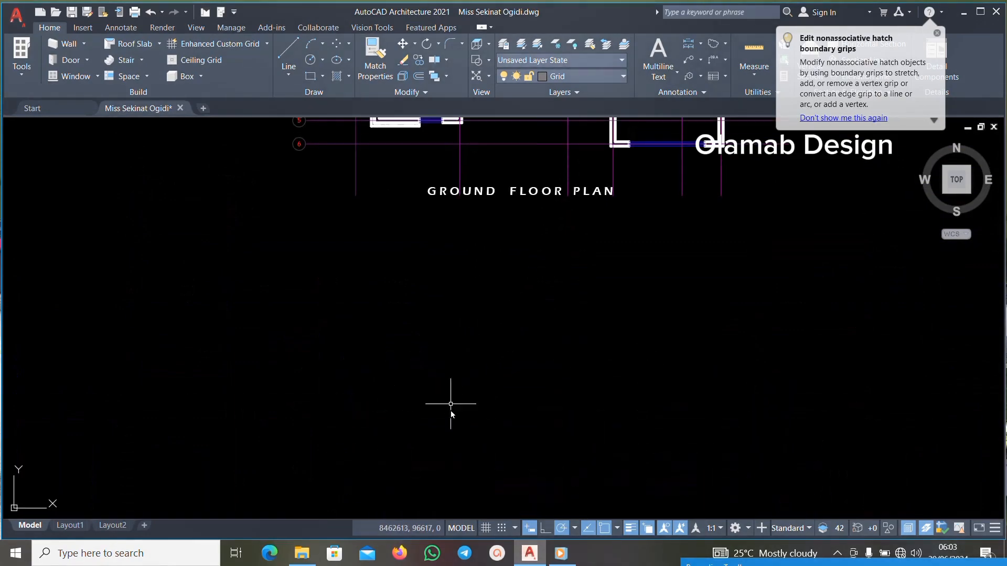
{"action": "middle_click_drag", "start_coordinate": [466, 218], "coordinate": [452, 398]}
{"action": "middle_click_drag", "start_coordinate": [450, 186], "coordinate": [444, 341]}
{"action": "scroll", "coordinate": [440, 299], "scroll_direction": "up", "scroll_amount": 3}
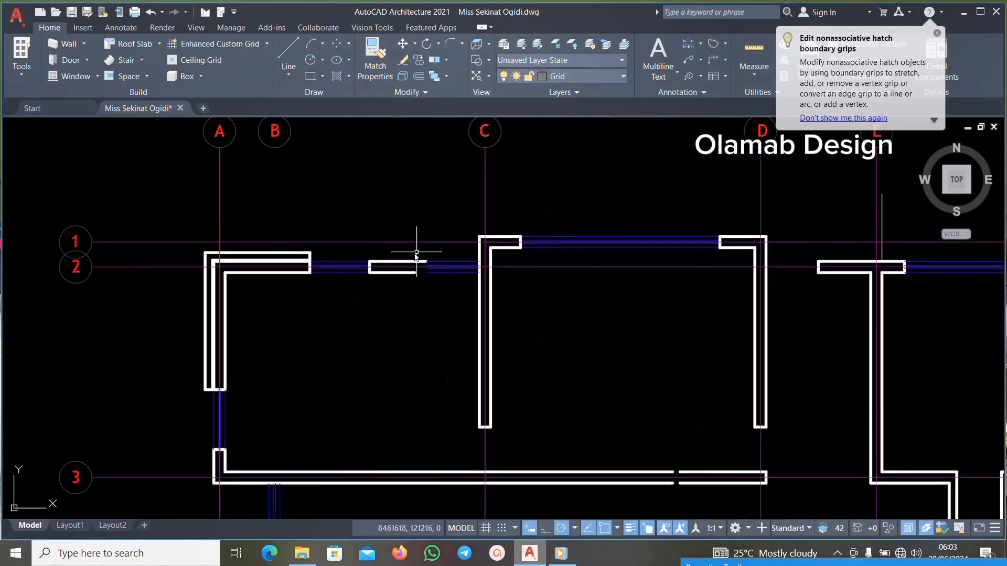
{"action": "scroll", "coordinate": [470, 293], "scroll_direction": "down", "scroll_amount": 7}
{"action": "scroll", "coordinate": [470, 307], "scroll_direction": "down", "scroll_amount": 5}
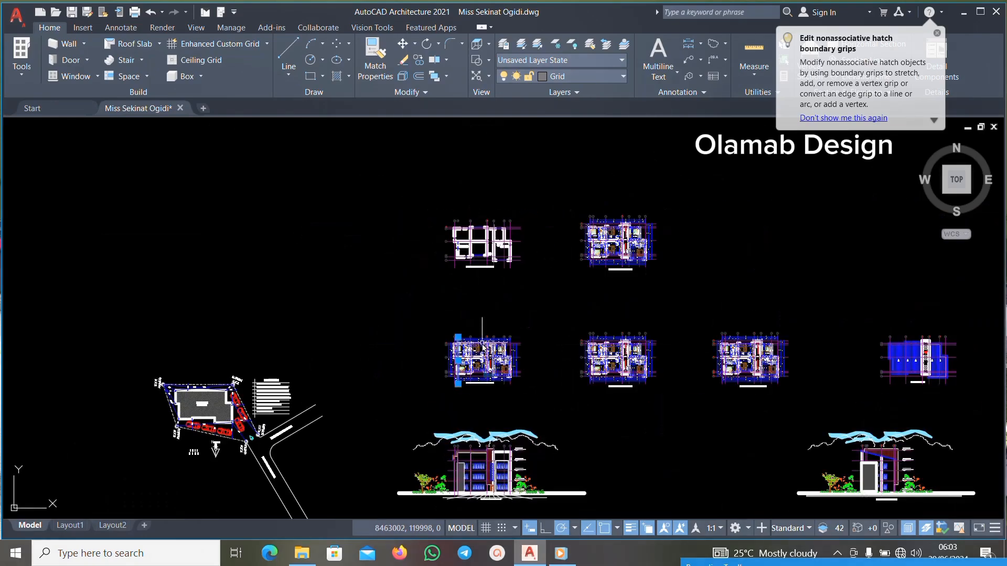
{"action": "scroll", "coordinate": [464, 312], "scroll_direction": "up", "scroll_amount": 4}
{"action": "scroll", "coordinate": [461, 315], "scroll_direction": "down", "scroll_amount": 1}
{"action": "middle_click_drag", "start_coordinate": [479, 265], "coordinate": [472, 295]}
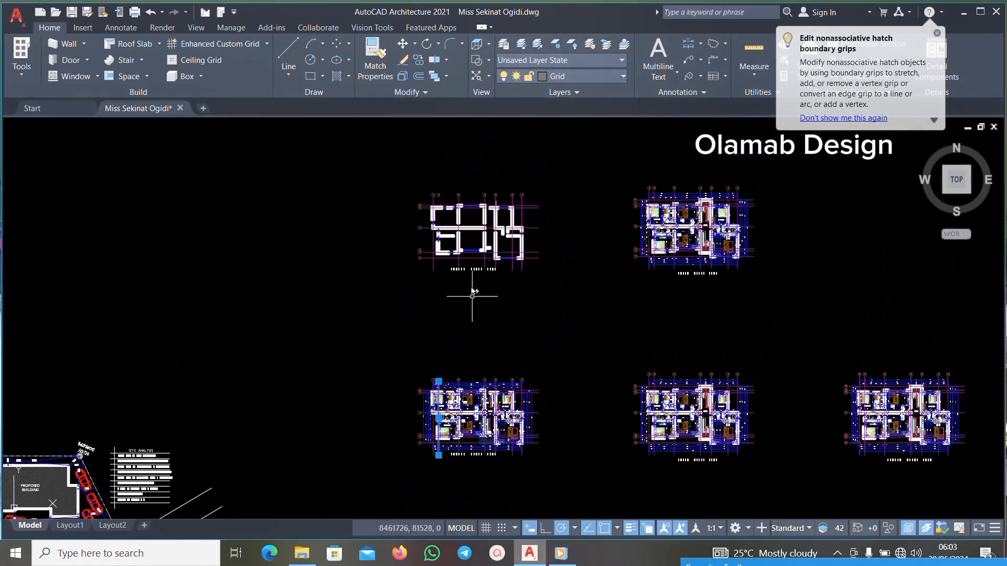
{"action": "scroll", "coordinate": [445, 213], "scroll_direction": "up", "scroll_amount": 7}
{"action": "scroll", "coordinate": [494, 157], "scroll_direction": "down", "scroll_amount": 2}
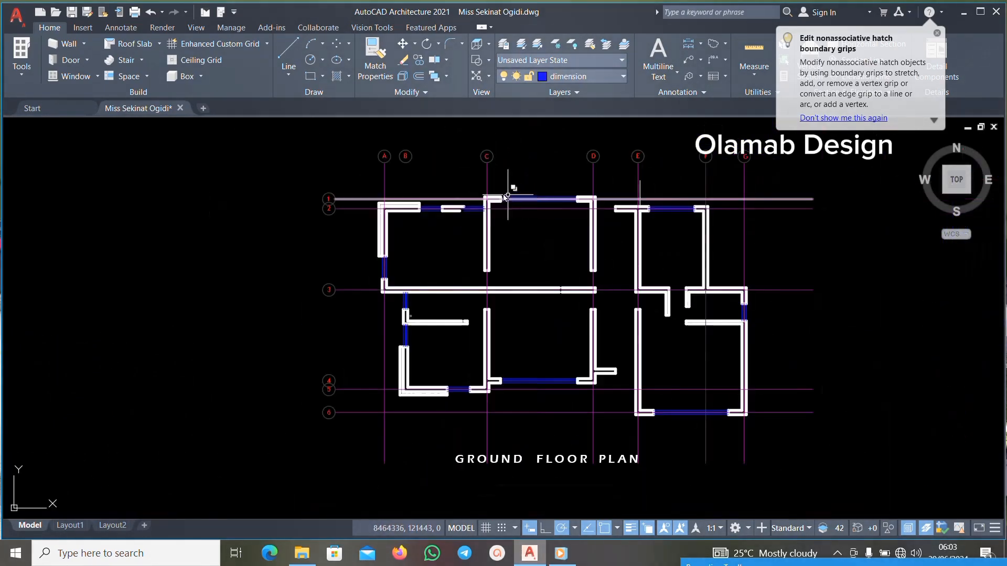
{"action": "scroll", "coordinate": [472, 341], "scroll_direction": "down", "scroll_amount": 3}
{"action": "scroll", "coordinate": [451, 370], "scroll_direction": "up", "scroll_amount": 3}
Copy grid line B of the furnished ground floor plan again, using the outer wall corner at grid lines C and 1 as base point.
{"action": "scroll", "coordinate": [451, 369], "scroll_direction": "up", "scroll_amount": 6}
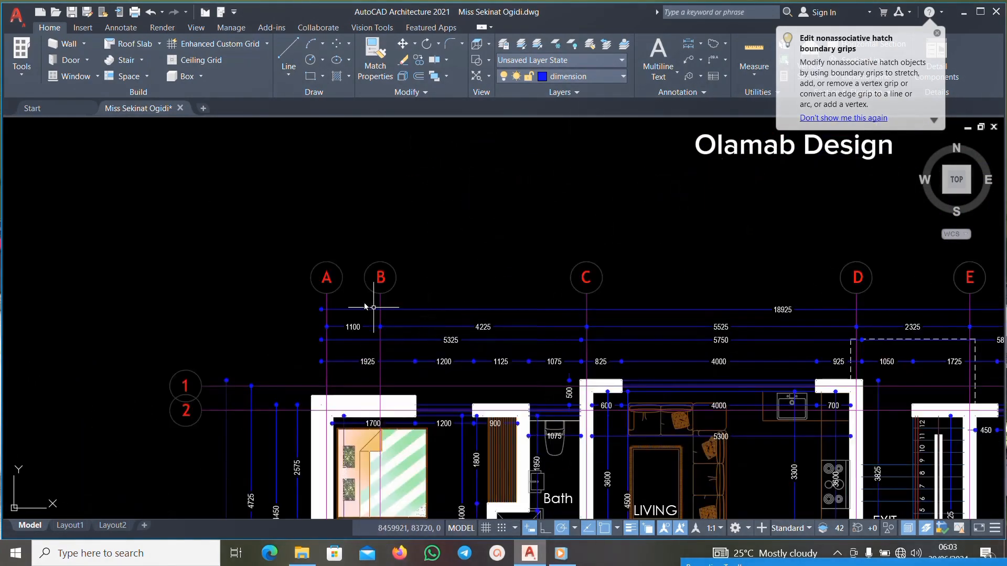
{"action": "left_click", "coordinate": [472, 321]}
{"action": "left_click", "coordinate": [449, 341]}
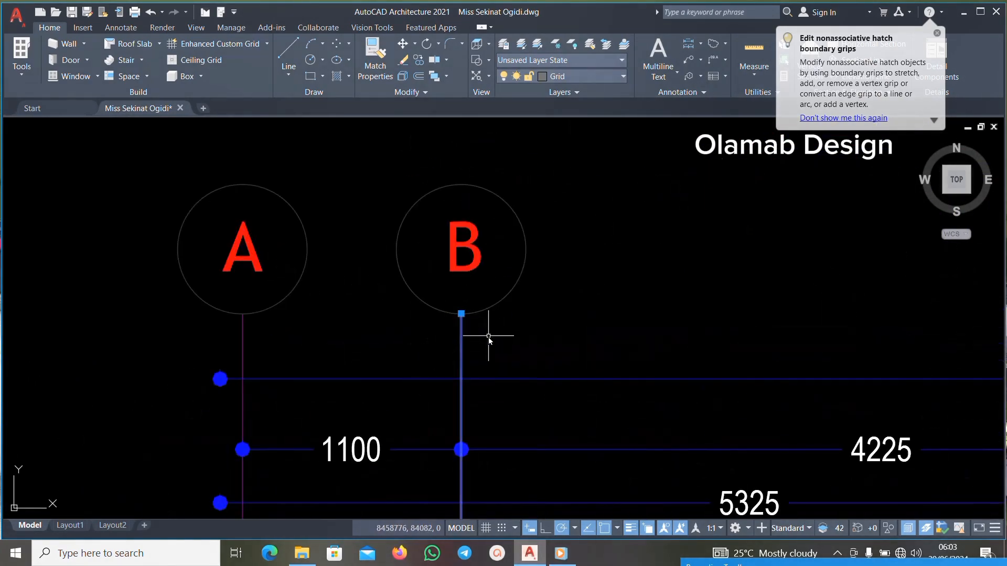
{"action": "right_click", "coordinate": [488, 336]}
{"action": "mouse_move", "coordinate": [593, 160]}
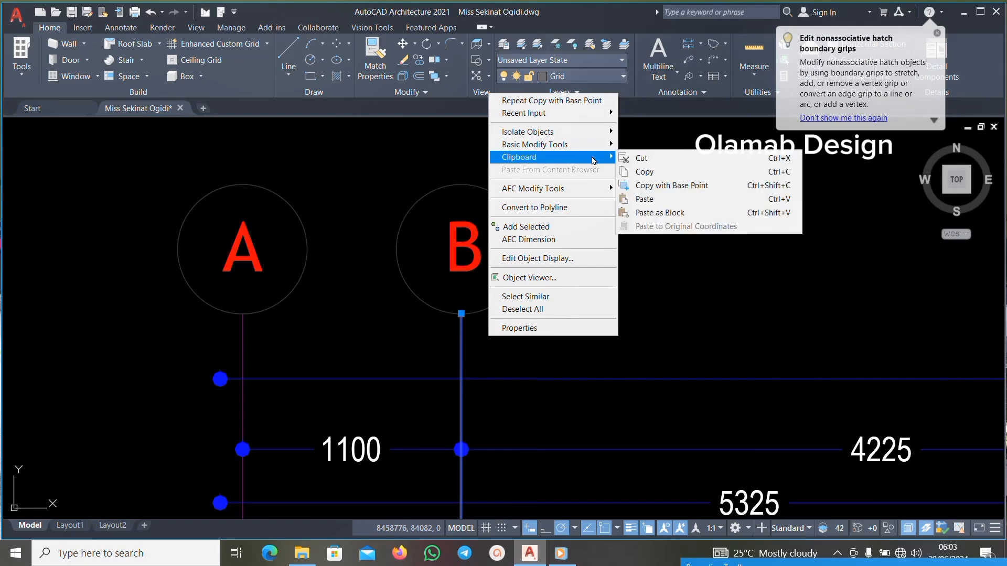
{"action": "left_click", "coordinate": [639, 186]}
{"action": "scroll", "coordinate": [588, 330], "scroll_direction": "down", "scroll_amount": 6}
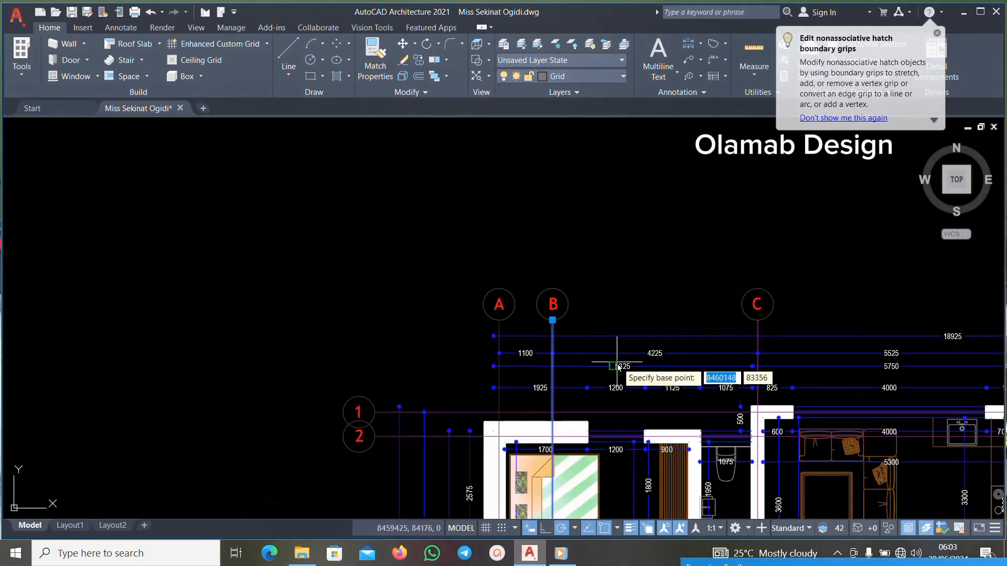
{"action": "scroll", "coordinate": [699, 431], "scroll_direction": "down", "scroll_amount": 3}
{"action": "scroll", "coordinate": [699, 431], "scroll_direction": "up", "scroll_amount": 9}
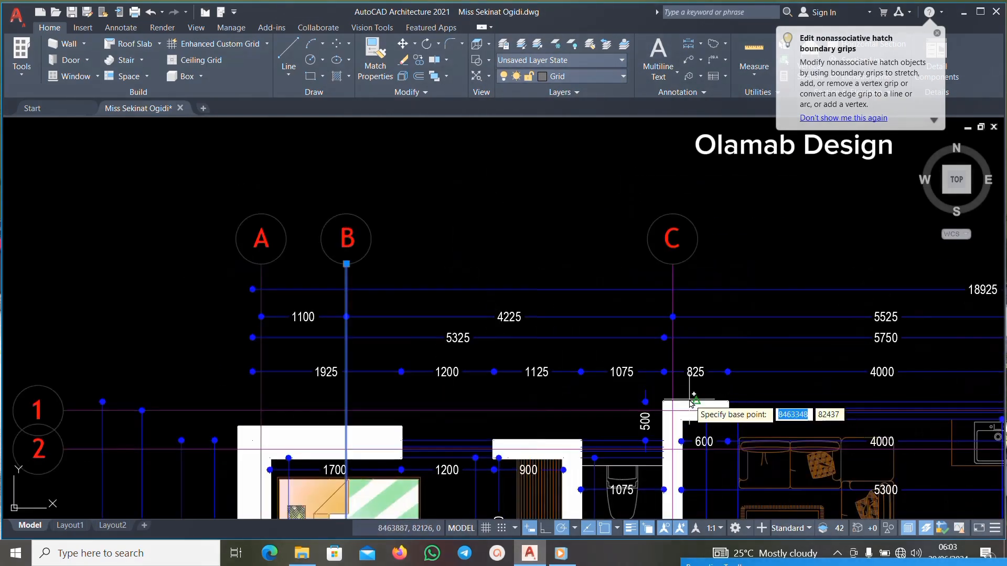
{"action": "scroll", "coordinate": [623, 410], "scroll_direction": "down", "scroll_amount": 4}
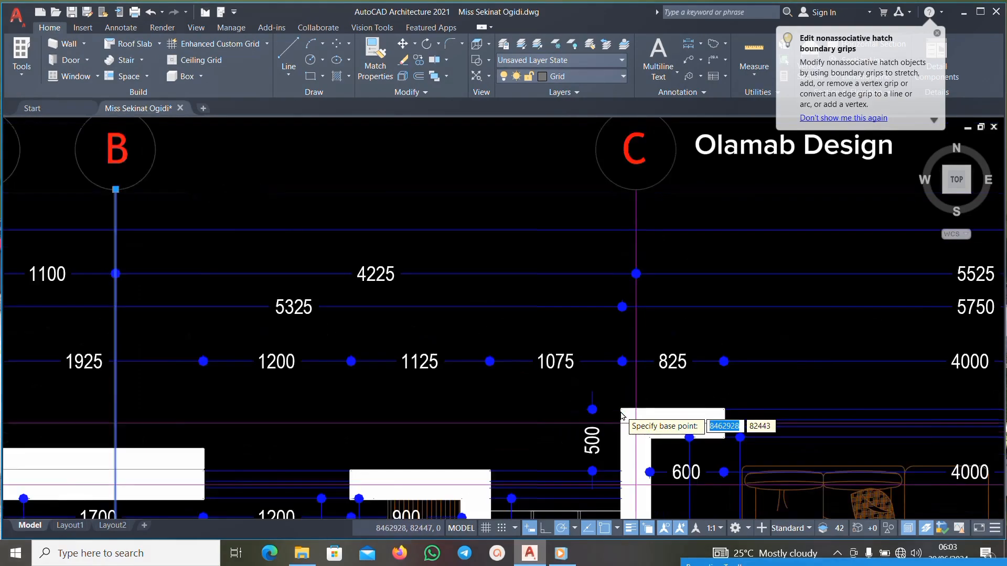
{"action": "scroll", "coordinate": [631, 414], "scroll_direction": "up", "scroll_amount": 8}
{"action": "scroll", "coordinate": [629, 400], "scroll_direction": "down", "scroll_amount": 4}
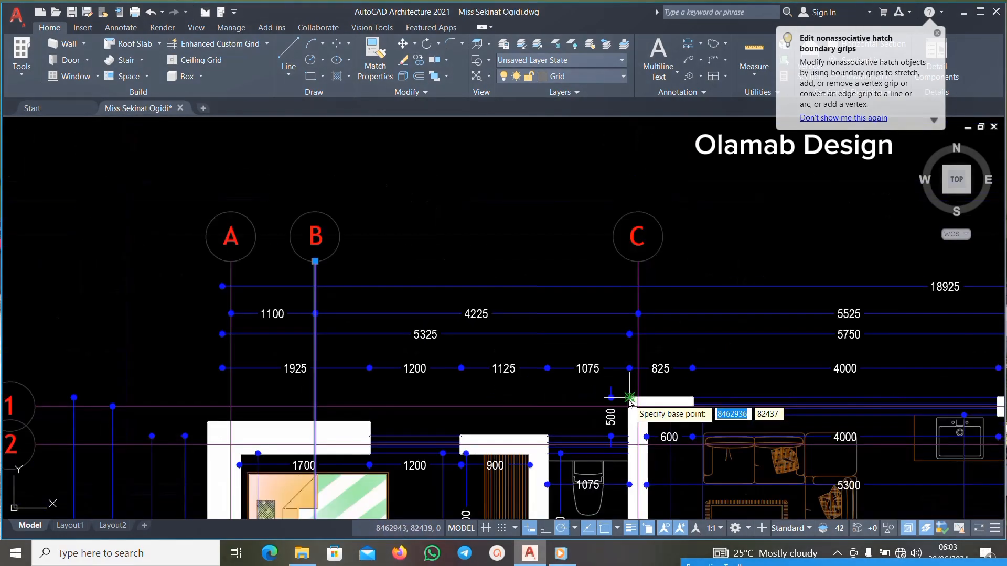
{"action": "scroll", "coordinate": [630, 401], "scroll_direction": "down", "scroll_amount": 4}
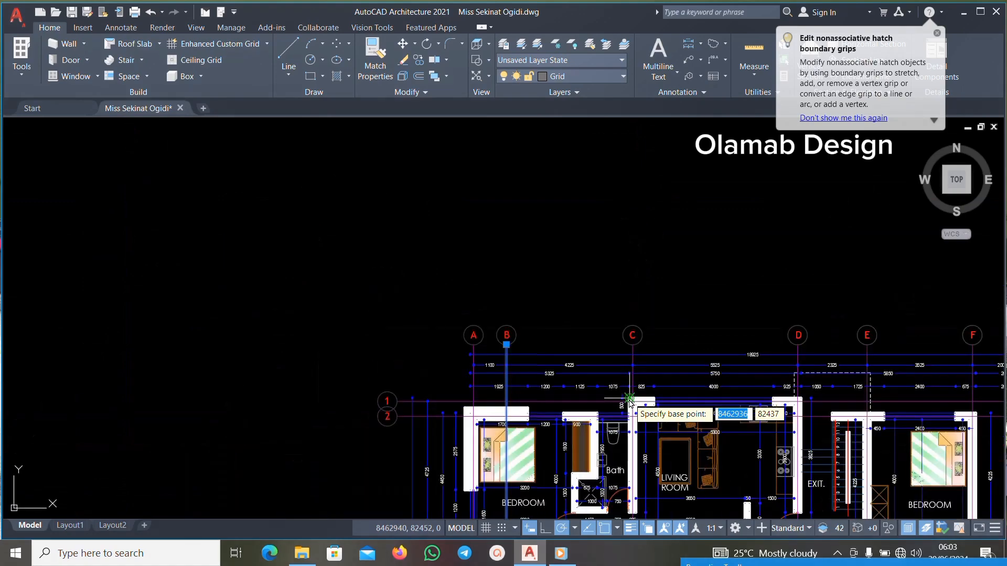
{"action": "scroll", "coordinate": [630, 401], "scroll_direction": "up", "scroll_amount": 10}
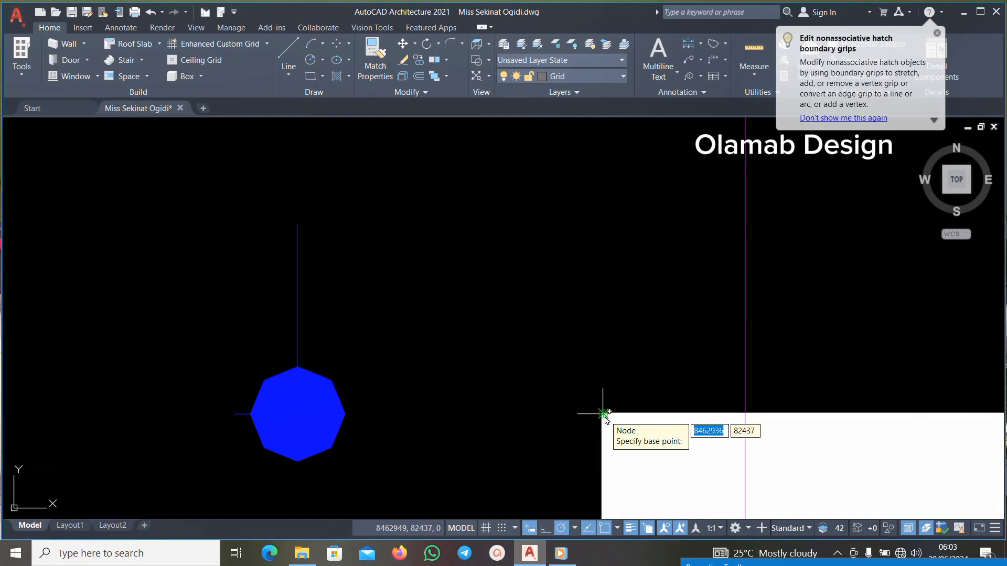
{"action": "left_click", "coordinate": [604, 414]}
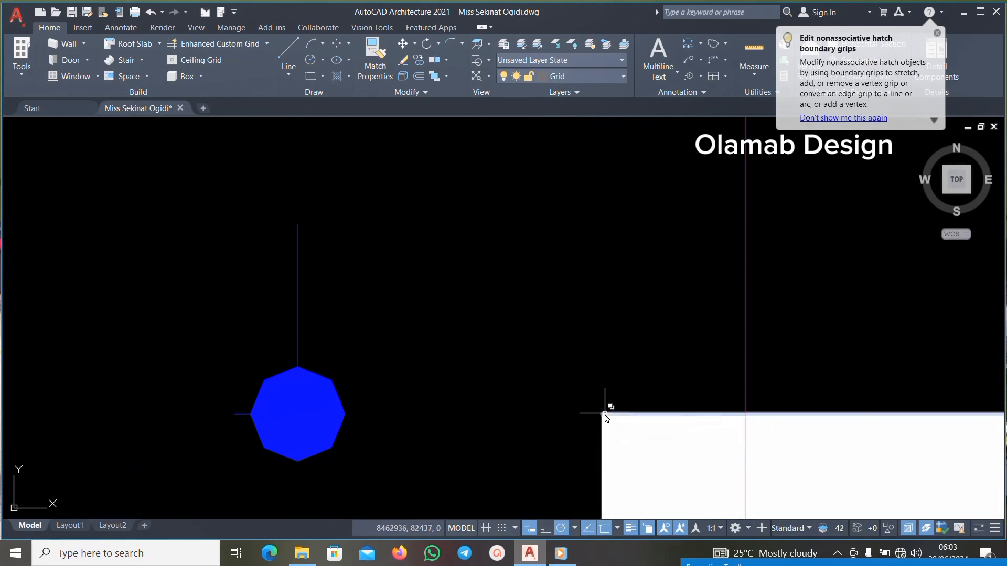
Paste grid line B into the stripped ground floor copy at the matching outer wall corner at grid lines C and 1.
{"action": "scroll", "coordinate": [607, 407], "scroll_direction": "down", "scroll_amount": 8}
{"action": "scroll", "coordinate": [589, 295], "scroll_direction": "up", "scroll_amount": 10}
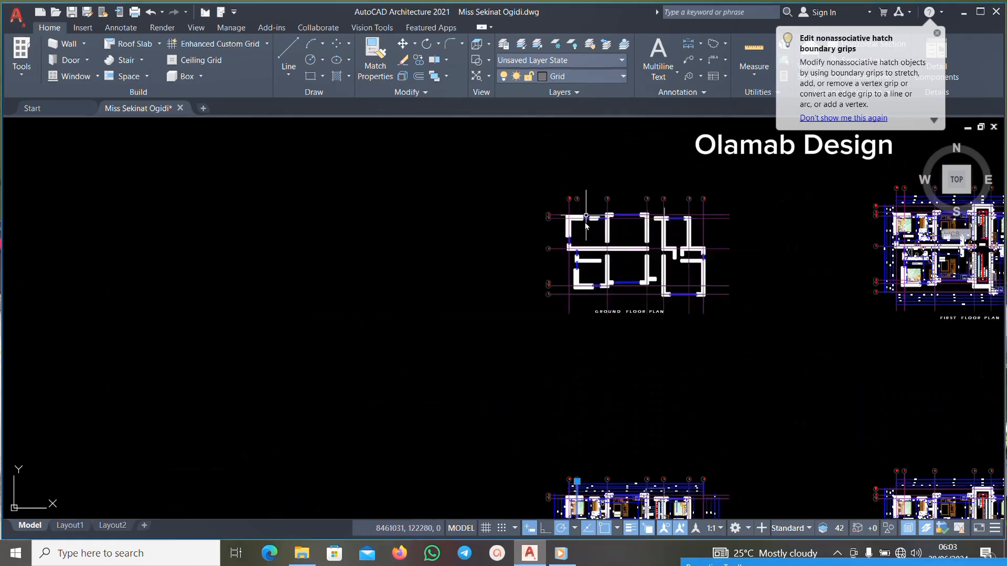
{"action": "right_click", "coordinate": [669, 240]}
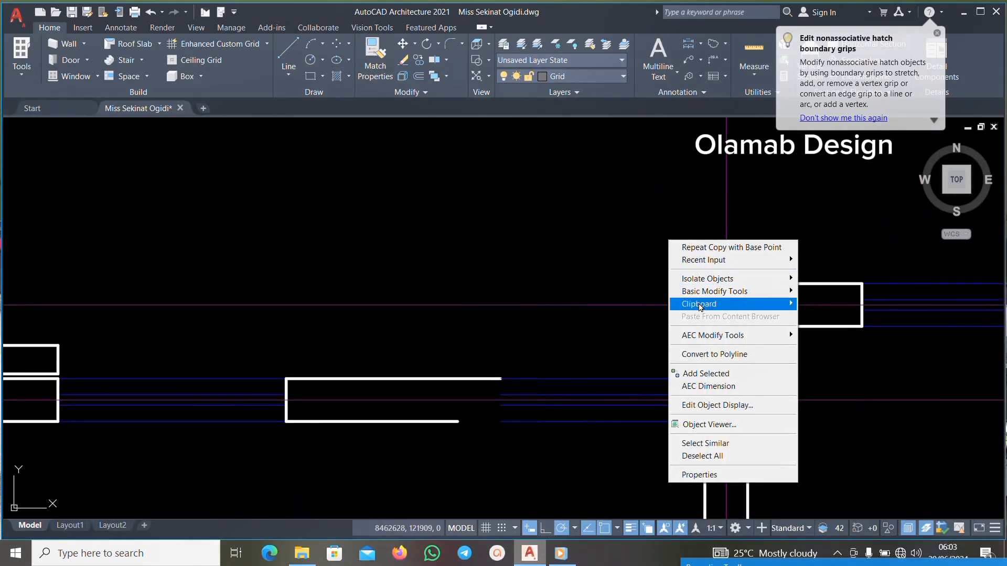
{"action": "mouse_move", "coordinate": [700, 305]}
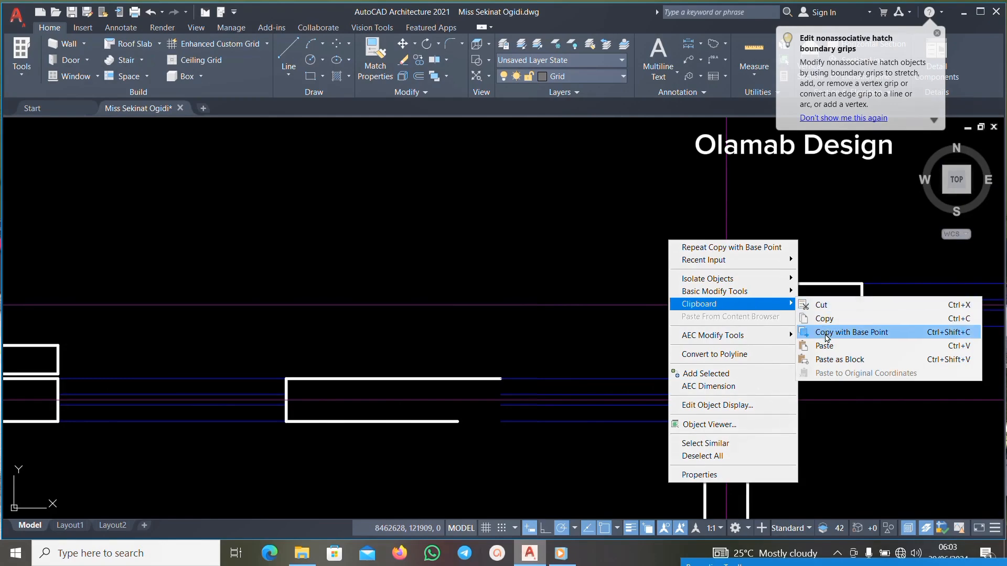
{"action": "left_click", "coordinate": [824, 345]}
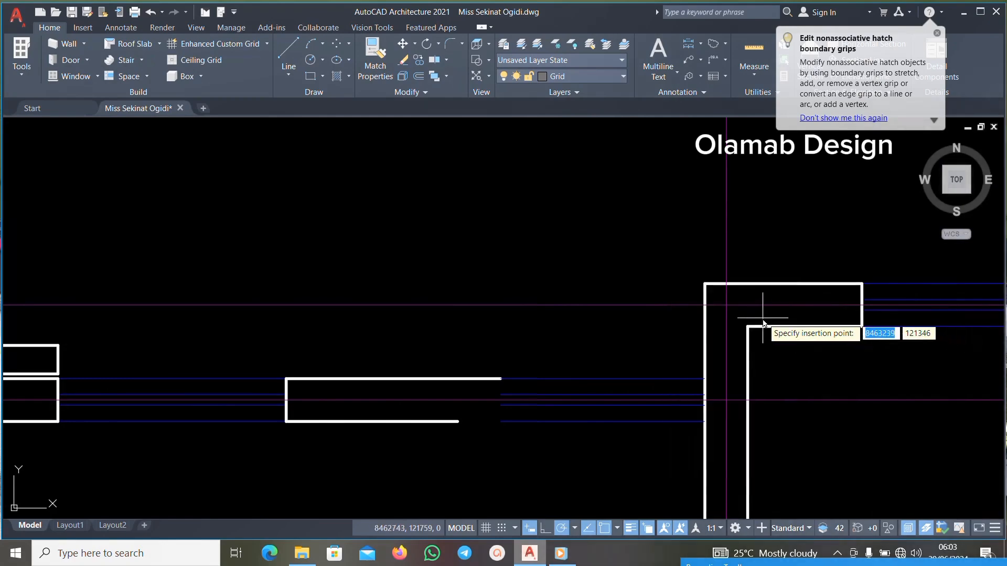
{"action": "left_click", "coordinate": [705, 287]}
{"action": "scroll", "coordinate": [623, 301], "scroll_direction": "down", "scroll_amount": 6}
{"action": "scroll", "coordinate": [457, 235], "scroll_direction": "up", "scroll_amount": 6}
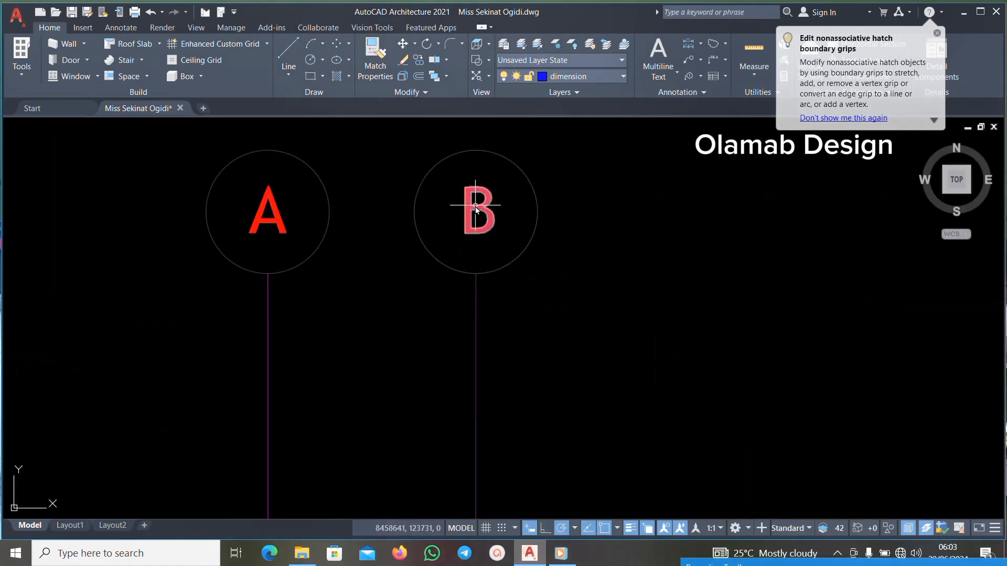
{"action": "scroll", "coordinate": [476, 213], "scroll_direction": "down", "scroll_amount": 11}
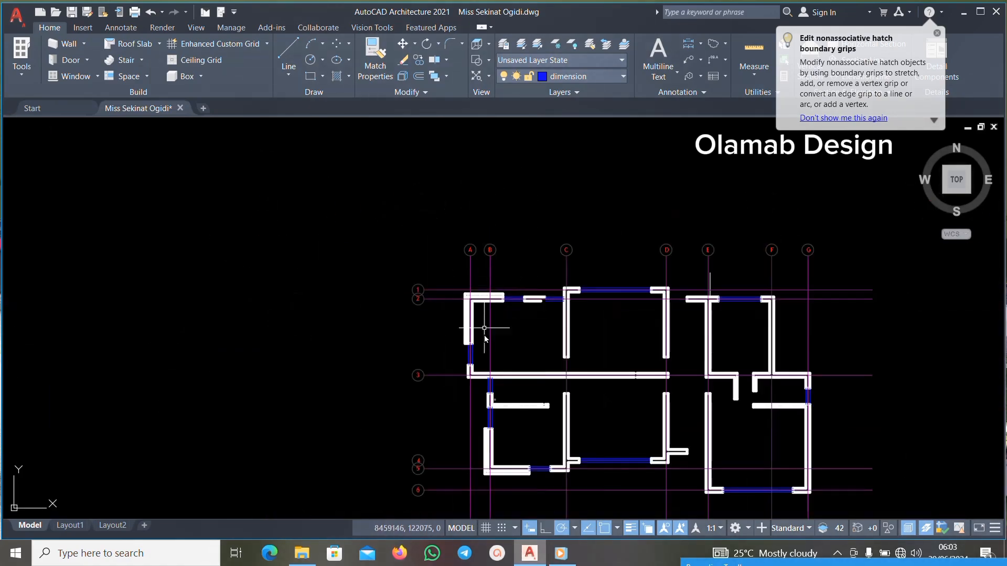
Dimension both halves of the wall end on grid line B below grid line 3, from each outer corner to the grid line.
{"action": "scroll", "coordinate": [484, 327], "scroll_direction": "up", "scroll_amount": 10}
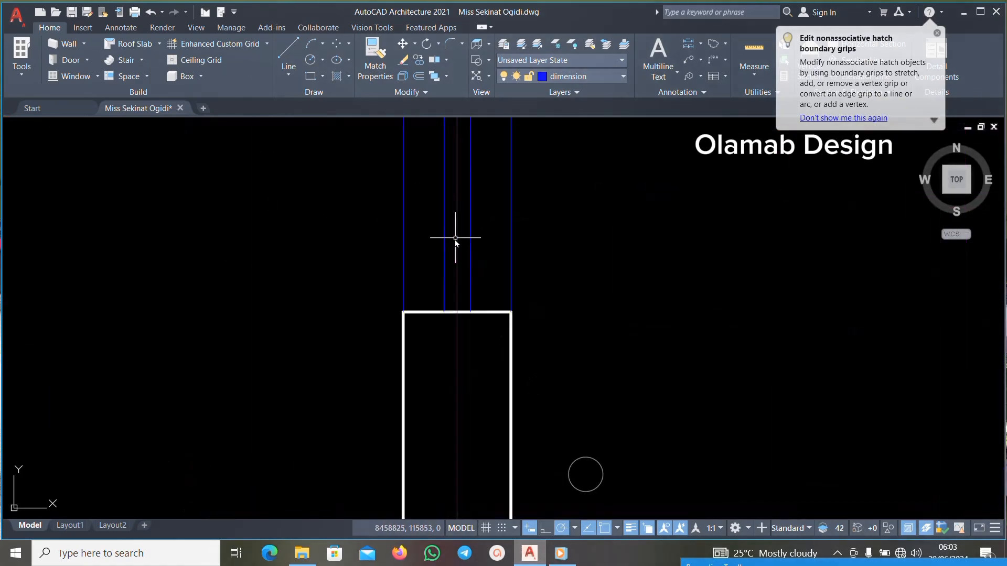
{"action": "scroll", "coordinate": [456, 283], "scroll_direction": "up", "scroll_amount": 4}
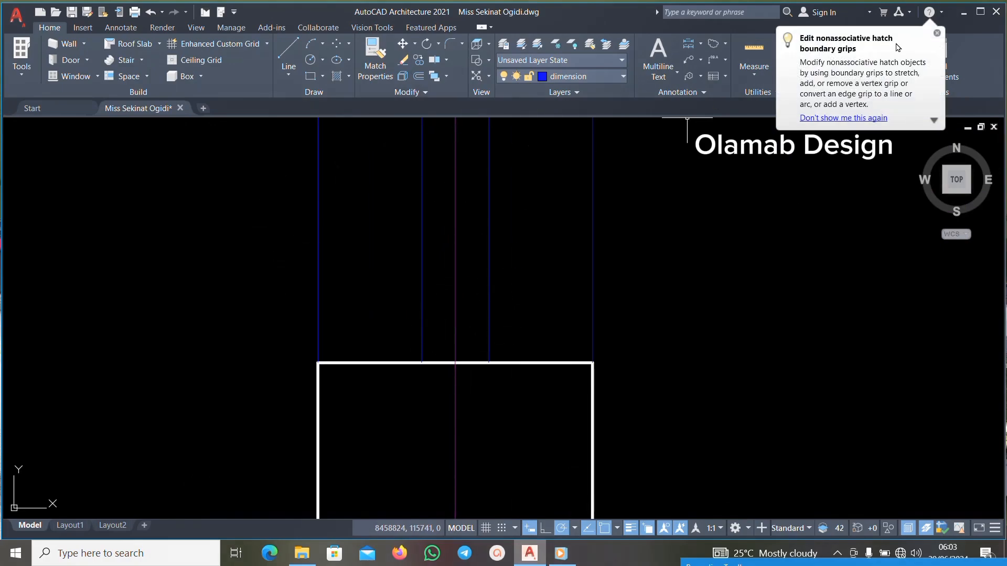
{"action": "left_click", "coordinate": [937, 34]}
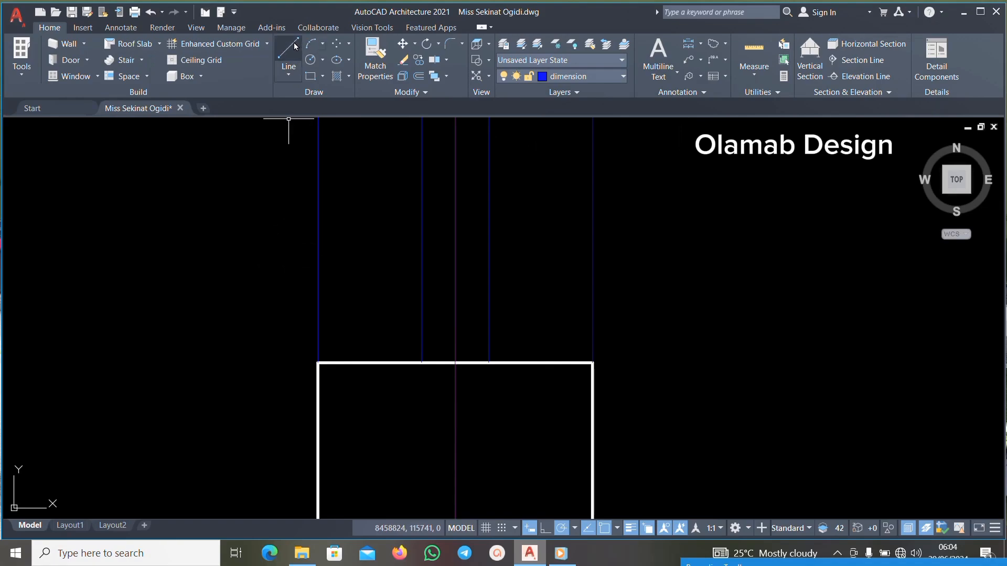
{"action": "left_click", "coordinate": [107, 29]}
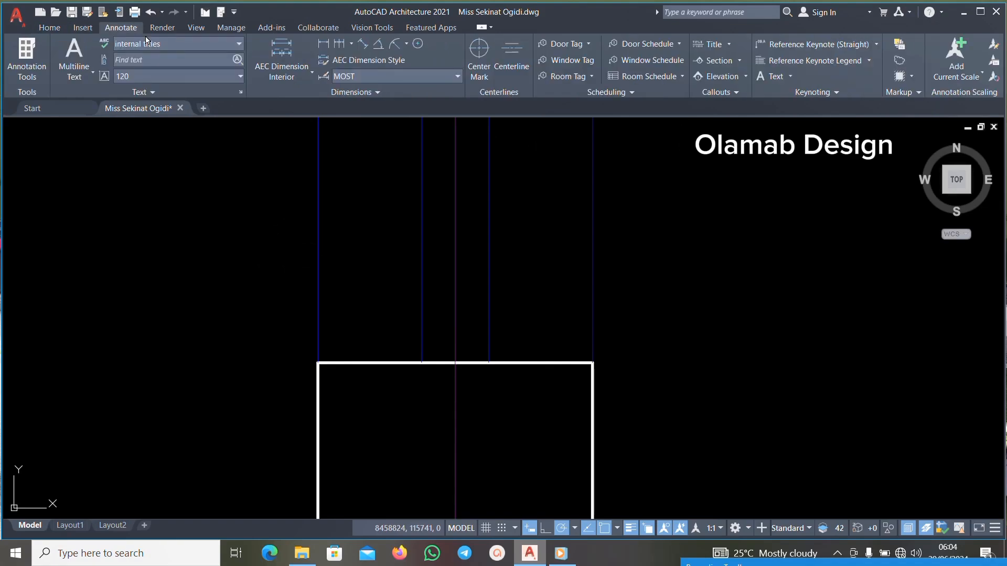
{"action": "left_click", "coordinate": [323, 44]}
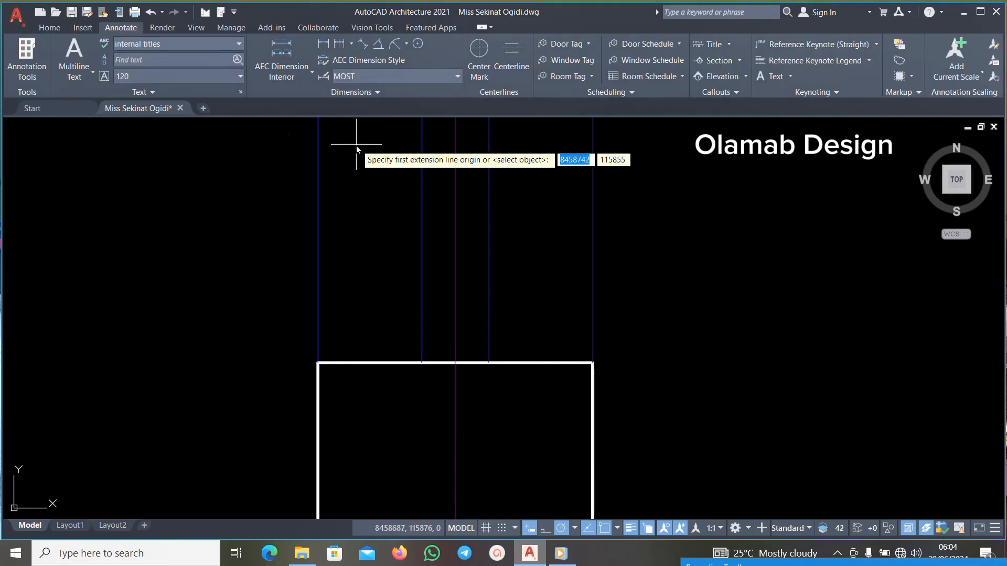
{"action": "scroll", "coordinate": [289, 380], "scroll_direction": "up", "scroll_amount": 2}
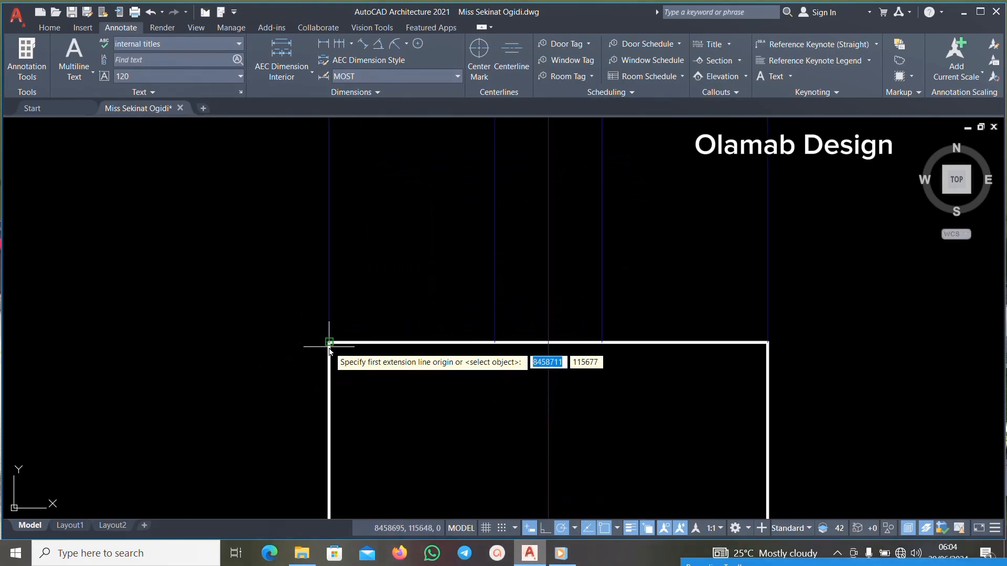
{"action": "left_click", "coordinate": [329, 342]}
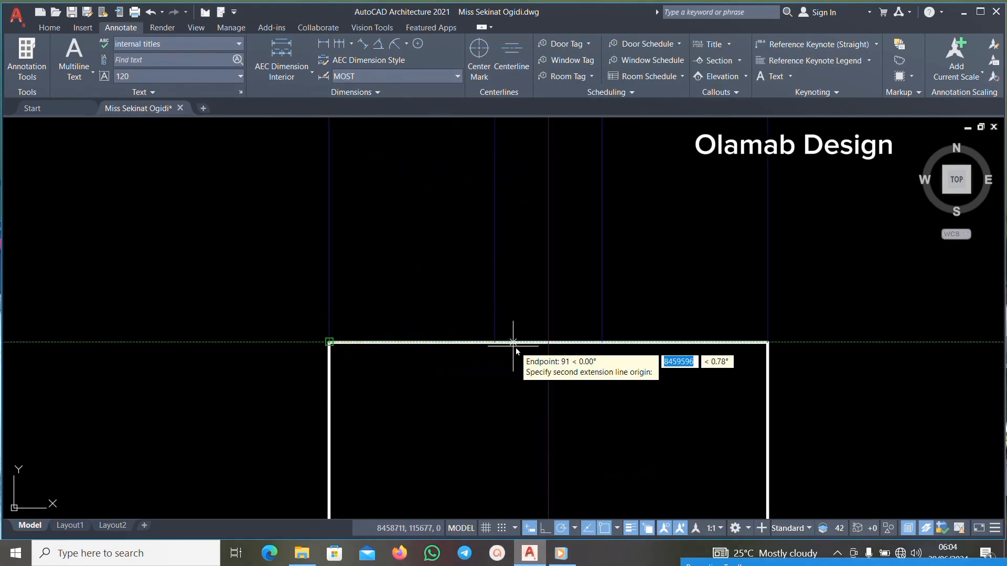
{"action": "left_click", "coordinate": [549, 342]}
{"action": "scroll", "coordinate": [497, 271], "scroll_direction": "down", "scroll_amount": 3}
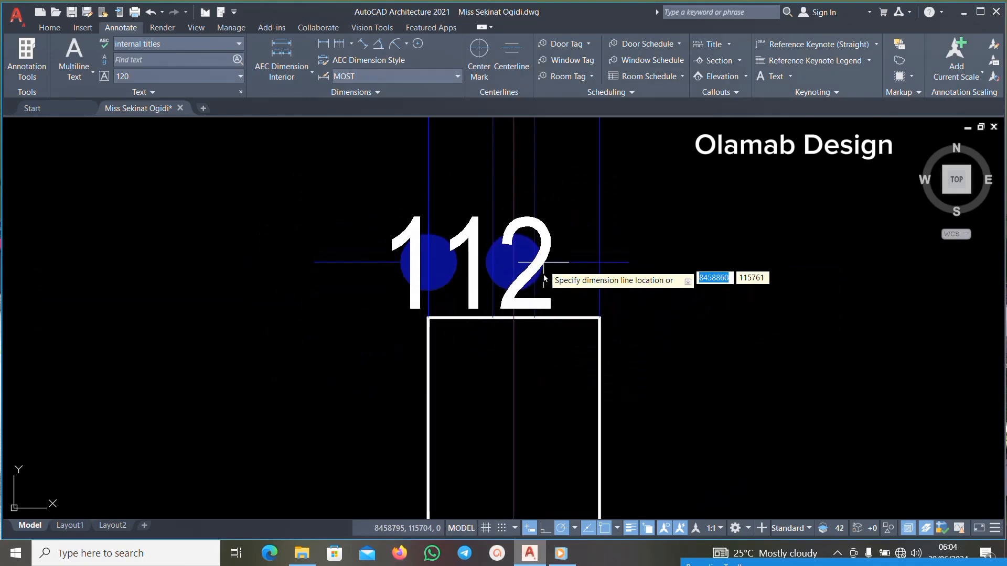
{"action": "left_click", "coordinate": [340, 44]}
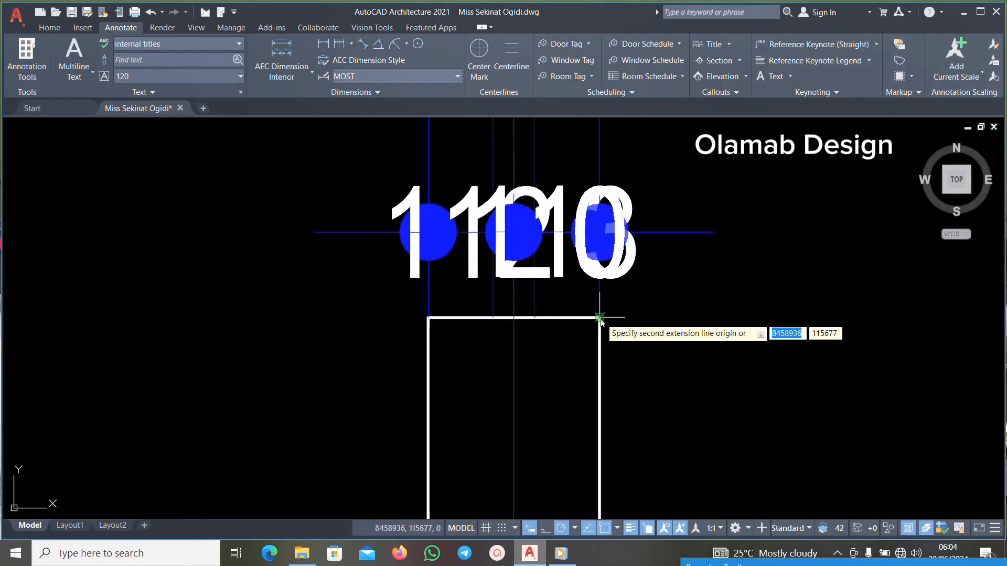
{"action": "key", "text": "Escape"}
Move the text of the second wall-half dimension below its dimension line, clear of the first dimension's text.
{"action": "left_click", "coordinate": [633, 264]}
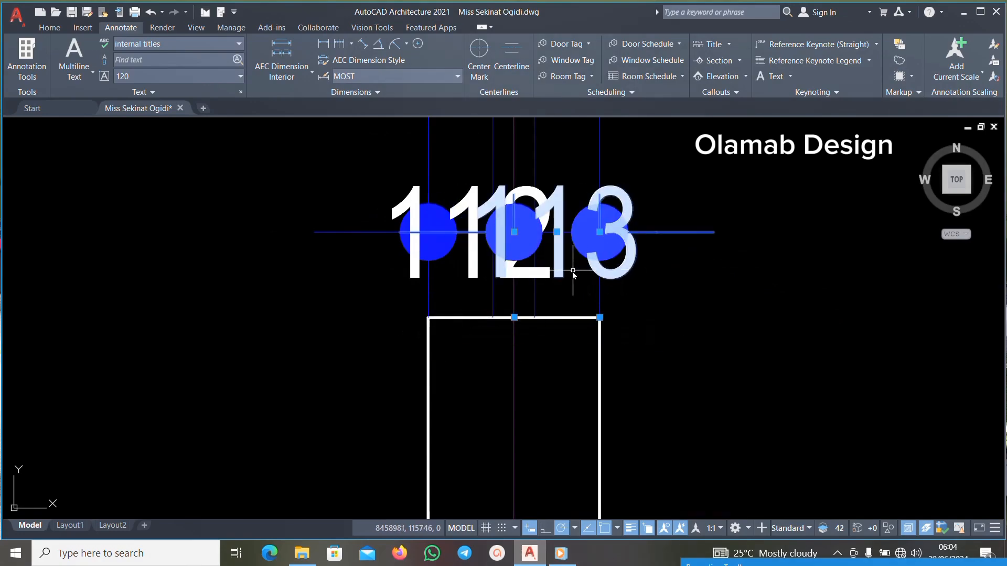
{"action": "left_click", "coordinate": [557, 232]}
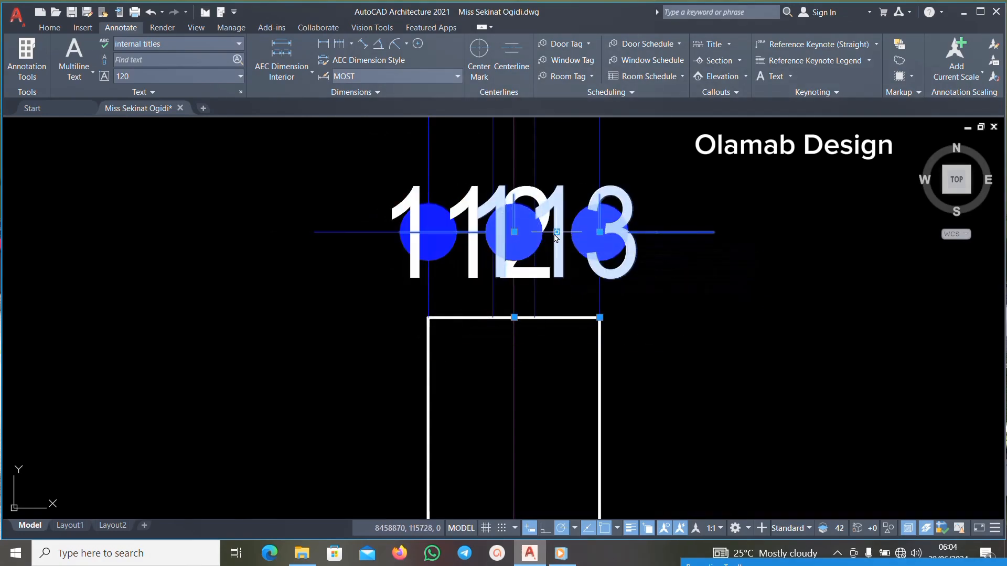
{"action": "left_click", "coordinate": [548, 386]}
{"action": "scroll", "coordinate": [589, 400], "scroll_direction": "down", "scroll_amount": 3}
{"action": "scroll", "coordinate": [558, 337], "scroll_direction": "up", "scroll_amount": 3}
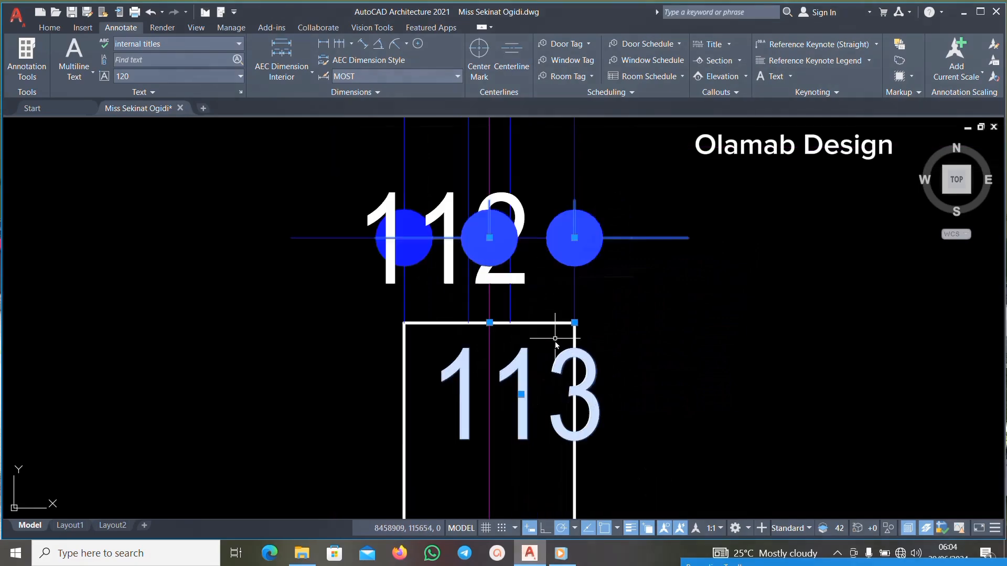
{"action": "key", "text": "Escape"}
Delete both check dimensions above the wall end on grid line B.
{"action": "left_click", "coordinate": [678, 226]}
{"action": "left_click", "coordinate": [632, 349]}
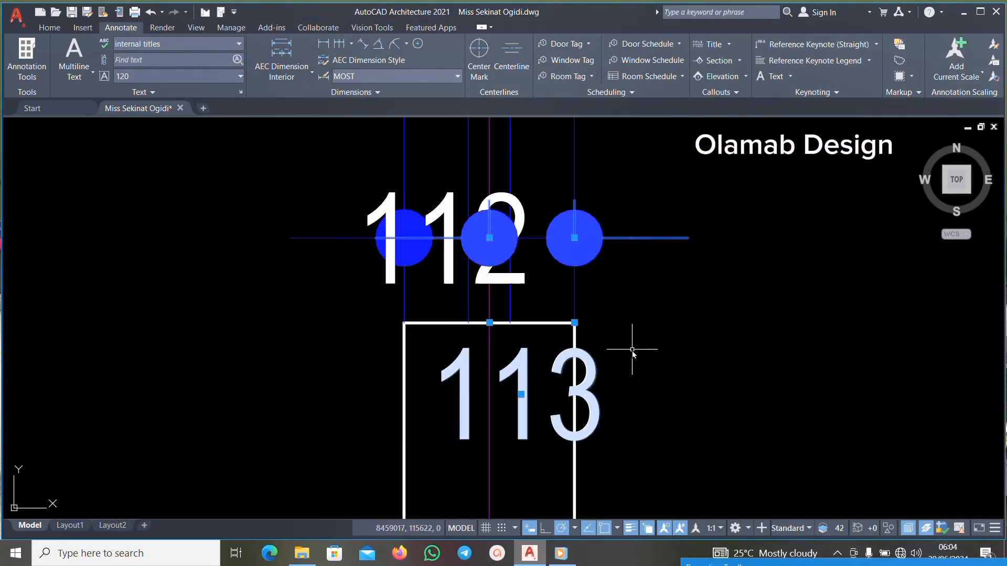
{"action": "key", "text": "Delete"}
{"action": "left_click", "coordinate": [551, 224]}
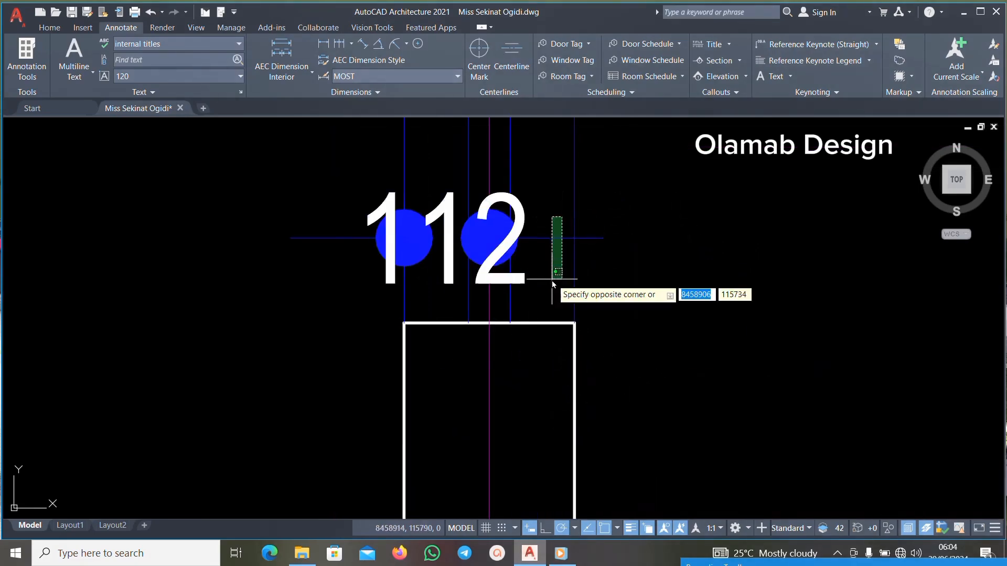
{"action": "left_click", "coordinate": [548, 275]}
{"action": "key", "text": "Delete"}
Delete the small stray circle beside the wall on grid line B below grid line 3.
{"action": "scroll", "coordinate": [551, 265], "scroll_direction": "down", "scroll_amount": 5}
{"action": "scroll", "coordinate": [449, 298], "scroll_direction": "up", "scroll_amount": 6}
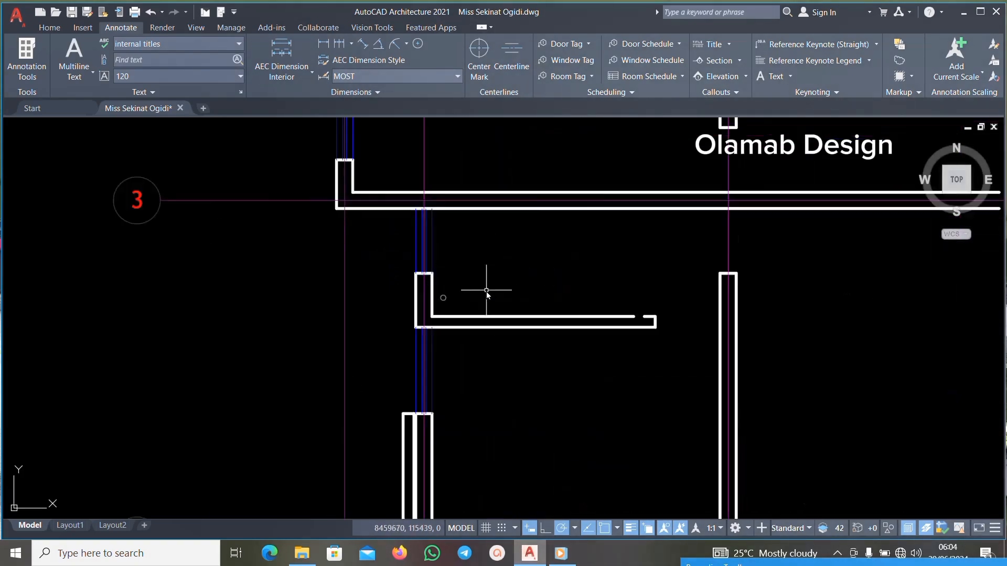
{"action": "left_click", "coordinate": [480, 337]}
{"action": "left_click", "coordinate": [328, 455]}
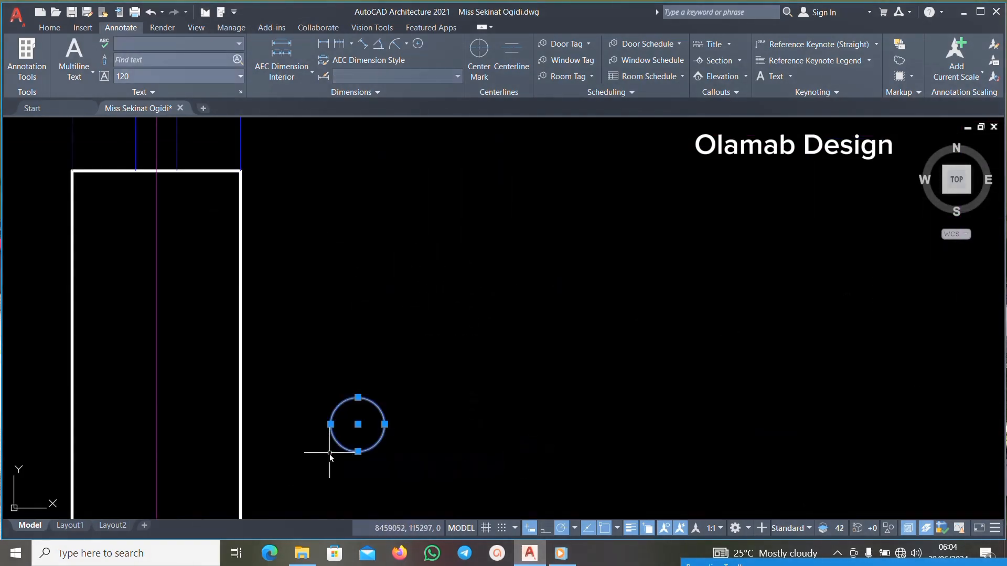
{"action": "key", "text": "Delete"}
{"action": "scroll", "coordinate": [411, 386], "scroll_direction": "down", "scroll_amount": 5}
{"action": "scroll", "coordinate": [416, 282], "scroll_direction": "up", "scroll_amount": 3}
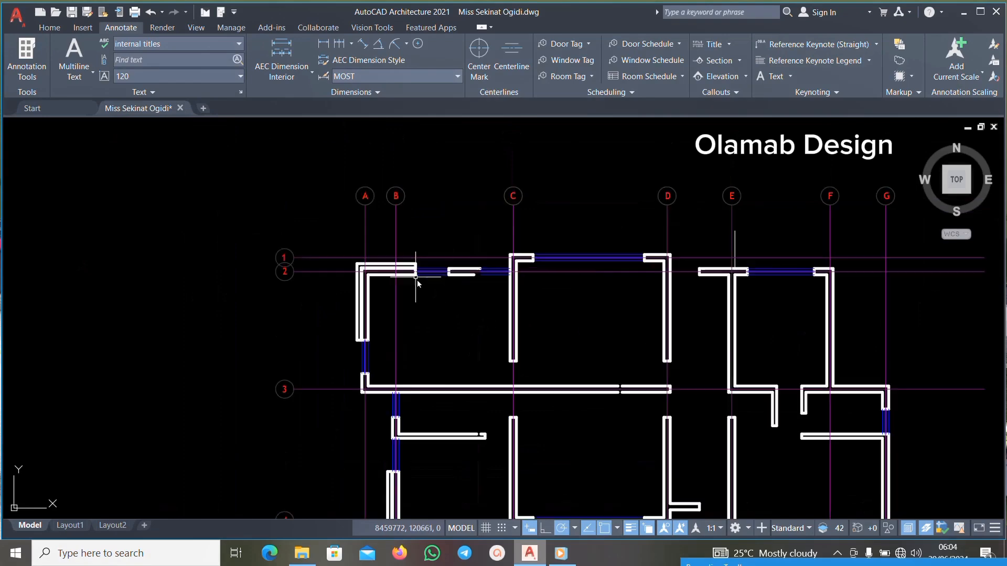
{"action": "scroll", "coordinate": [422, 267], "scroll_direction": "down", "scroll_amount": 3}
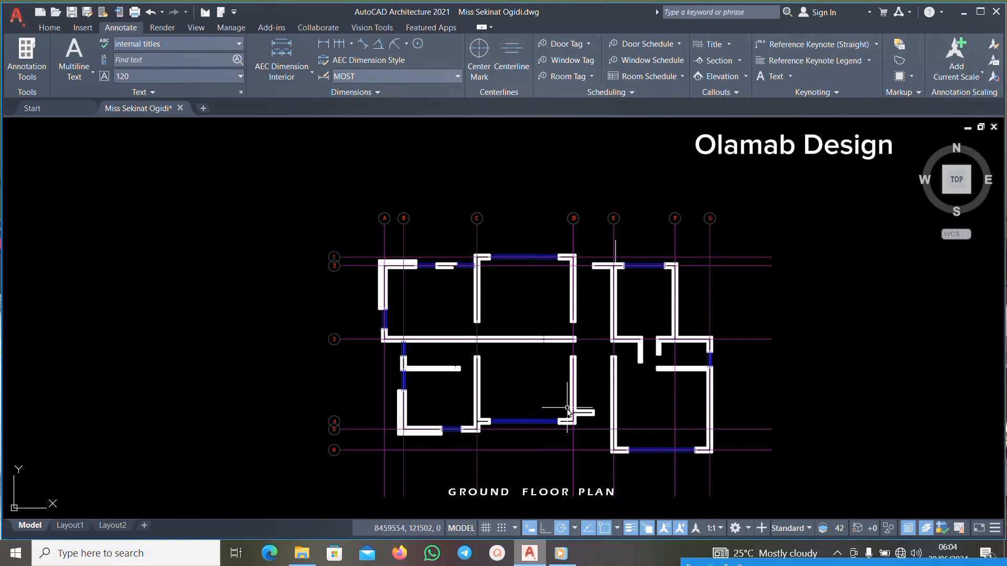
{"action": "scroll", "coordinate": [496, 331], "scroll_direction": "up", "scroll_amount": 2}
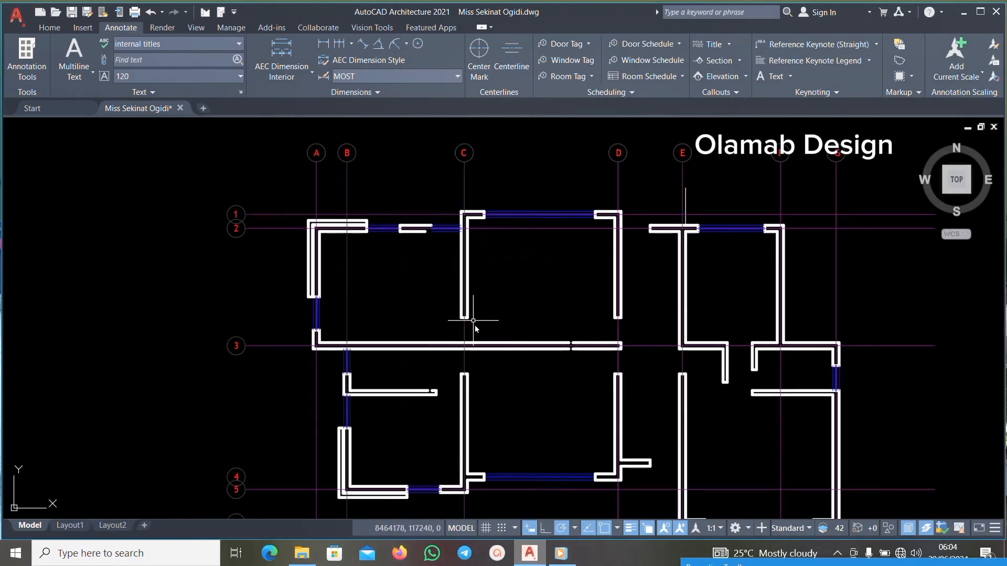
Examine the stripped ground floor plan for open gaps between wall ends, especially where grid line C meets grid line 3.
{"action": "scroll", "coordinate": [475, 330], "scroll_direction": "up", "scroll_amount": 2}
{"action": "scroll", "coordinate": [483, 326], "scroll_direction": "down", "scroll_amount": 3}
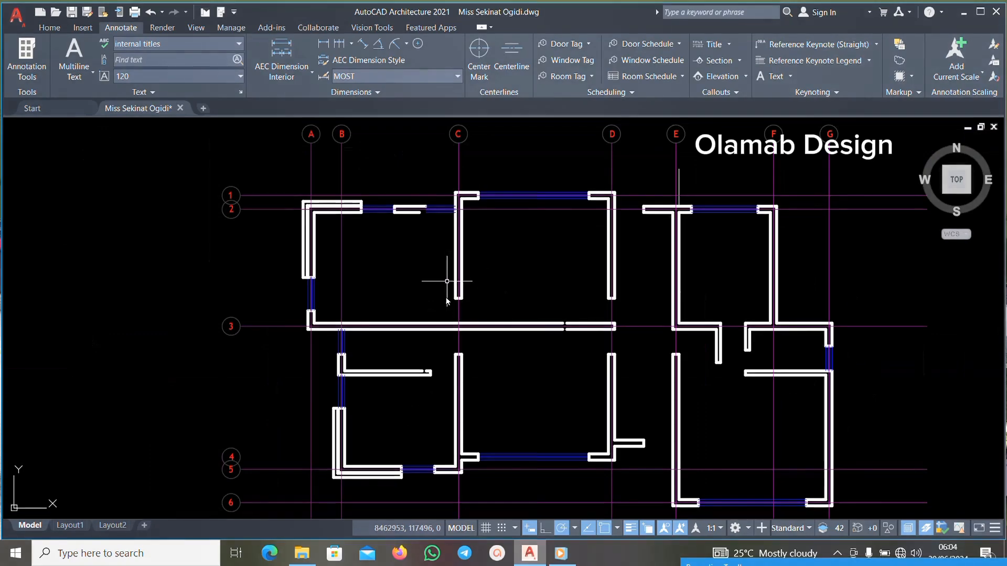
{"action": "scroll", "coordinate": [508, 339], "scroll_direction": "down", "scroll_amount": 2}
{"action": "scroll", "coordinate": [500, 322], "scroll_direction": "down", "scroll_amount": 2}
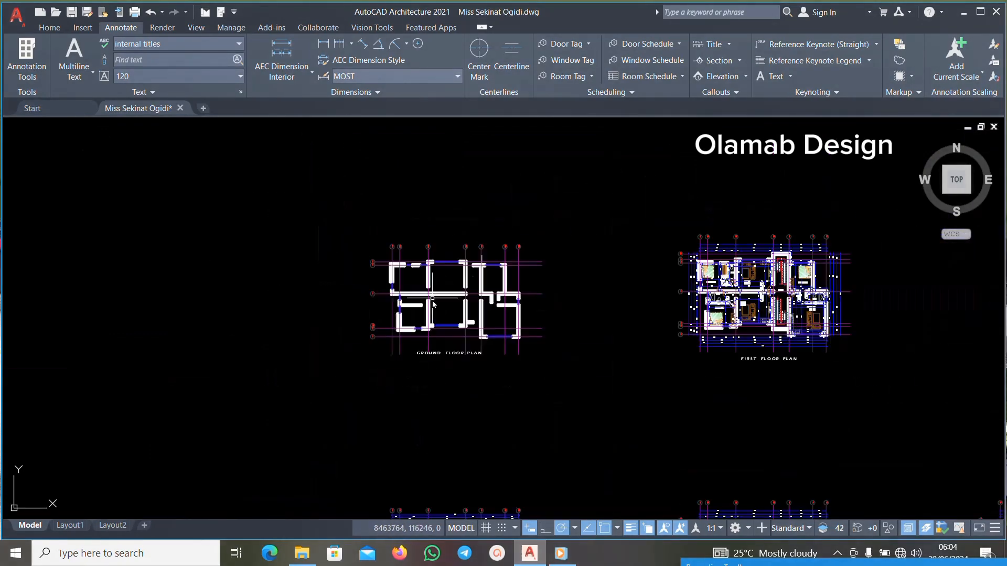
{"action": "scroll", "coordinate": [540, 294], "scroll_direction": "up", "scroll_amount": 2}
{"action": "scroll", "coordinate": [377, 278], "scroll_direction": "up", "scroll_amount": 3}
{"action": "scroll", "coordinate": [419, 276], "scroll_direction": "up", "scroll_amount": 5}
{"action": "scroll", "coordinate": [447, 294], "scroll_direction": "down", "scroll_amount": 4}
{"action": "scroll", "coordinate": [508, 281], "scroll_direction": "up", "scroll_amount": 4}
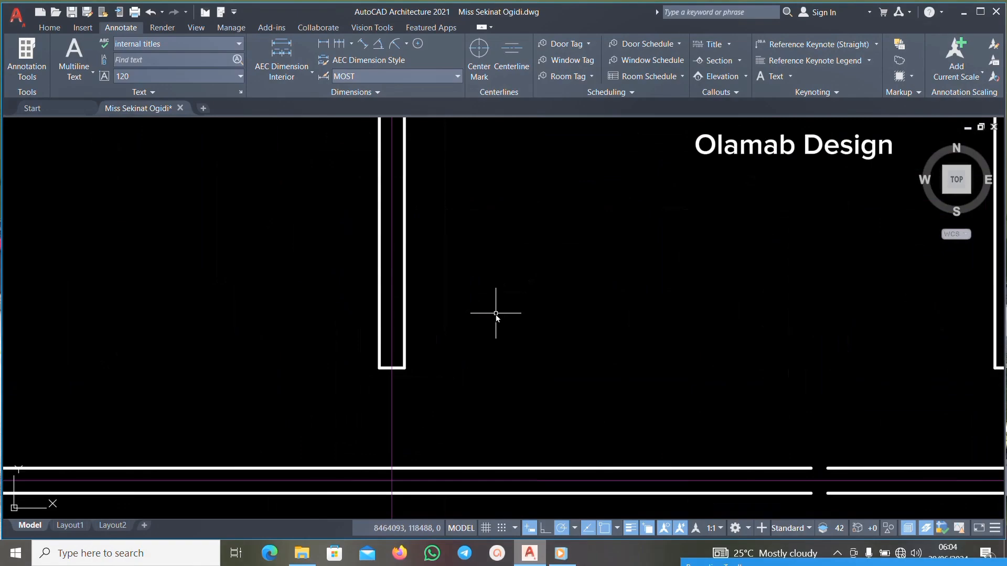
{"action": "scroll", "coordinate": [434, 346], "scroll_direction": "down", "scroll_amount": 2}
{"action": "scroll", "coordinate": [391, 391], "scroll_direction": "up", "scroll_amount": 2}
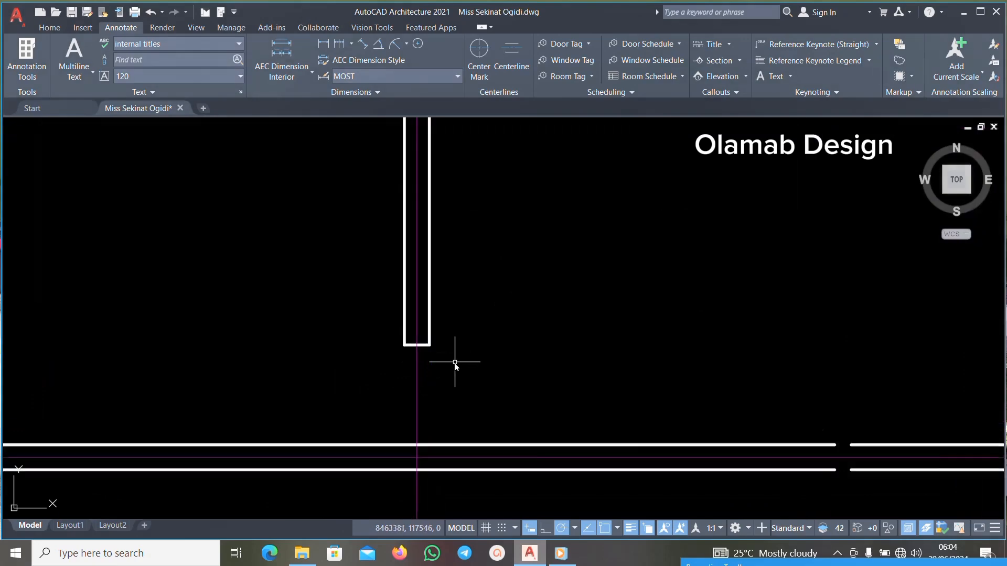
Extend both faces of the upper wall on grid line C down to the wall along grid line 3.
{"action": "scroll", "coordinate": [455, 362], "scroll_direction": "up", "scroll_amount": 2}
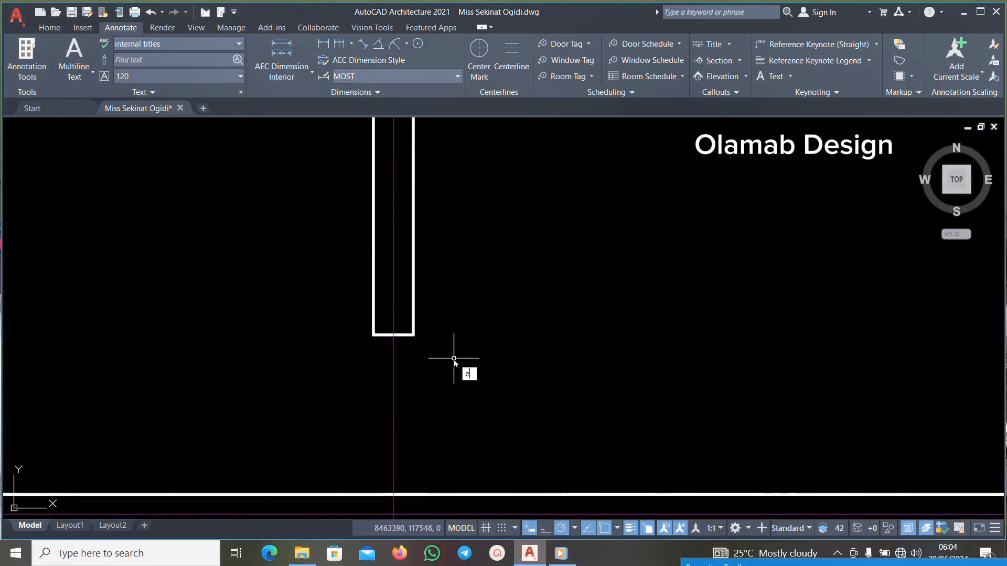
{"action": "type", "text": "xten"}
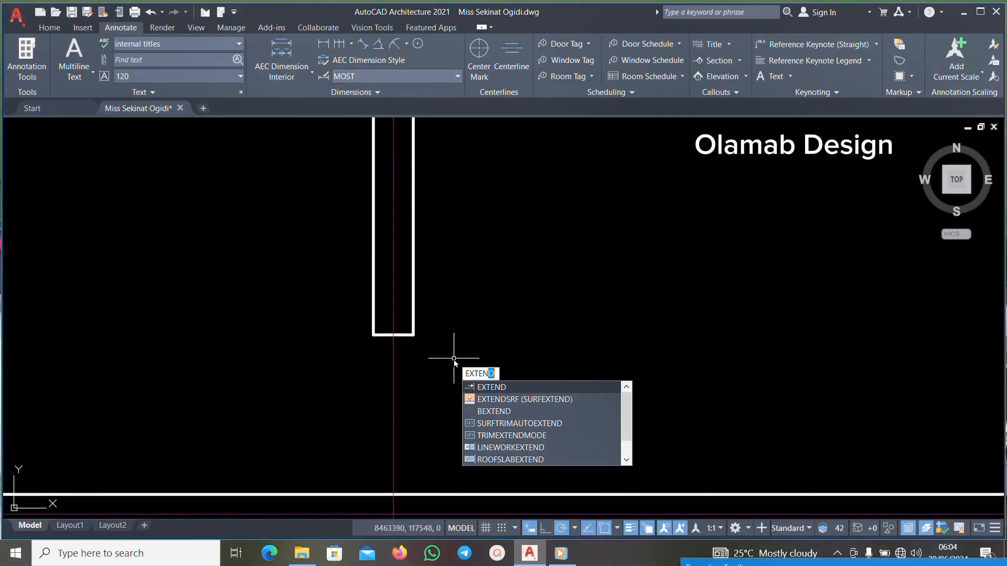
{"action": "type", "text": "d"}
{"action": "key", "text": "Return"}
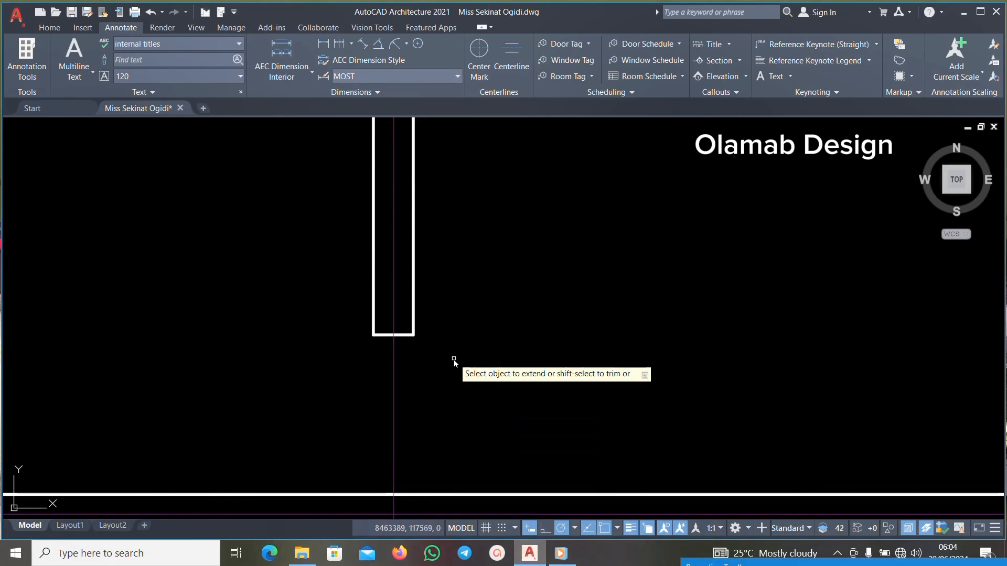
{"action": "left_click", "coordinate": [411, 318]}
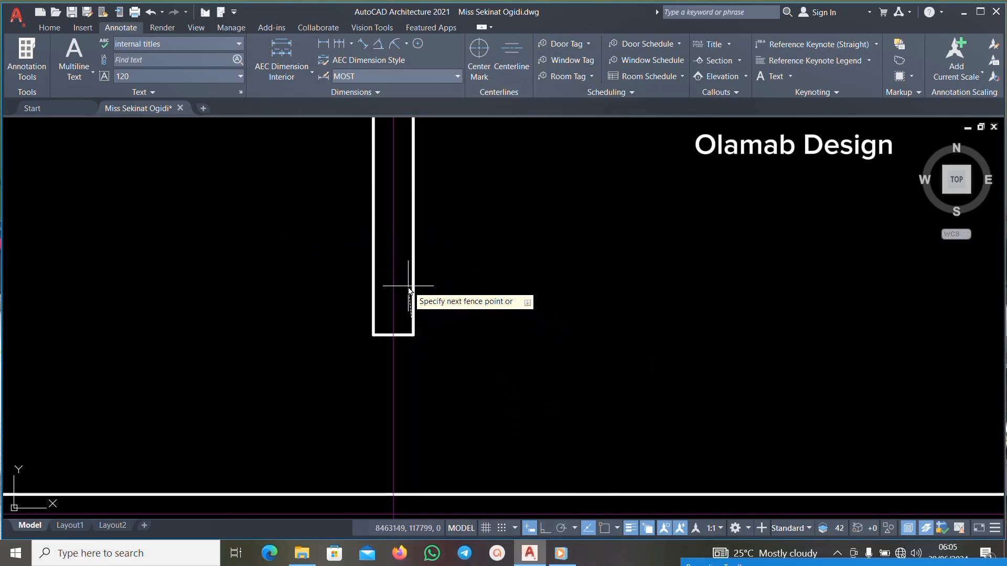
{"action": "left_click", "coordinate": [433, 300]}
{"action": "left_click", "coordinate": [380, 294]}
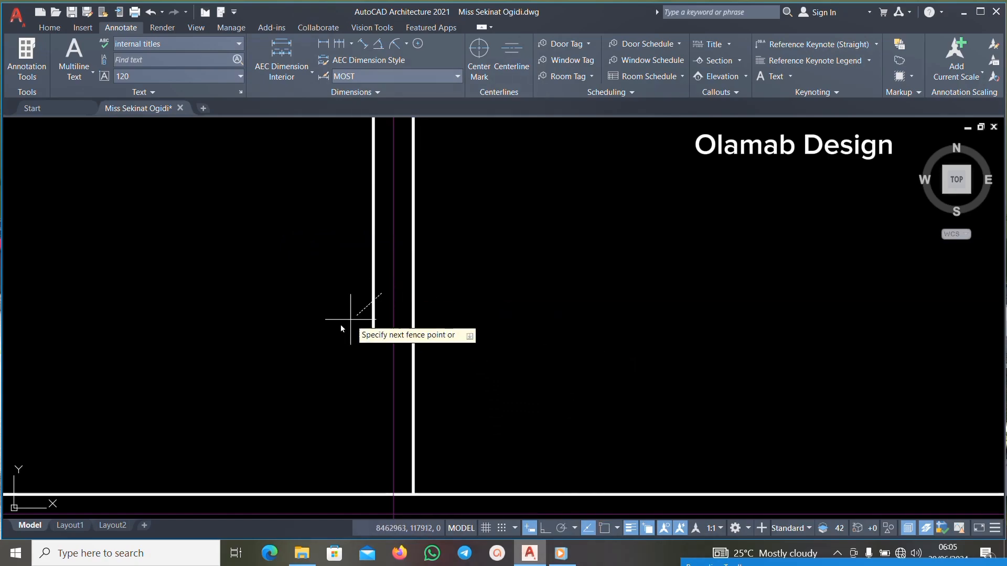
{"action": "left_click", "coordinate": [350, 319]}
{"action": "scroll", "coordinate": [425, 315], "scroll_direction": "down", "scroll_amount": 5}
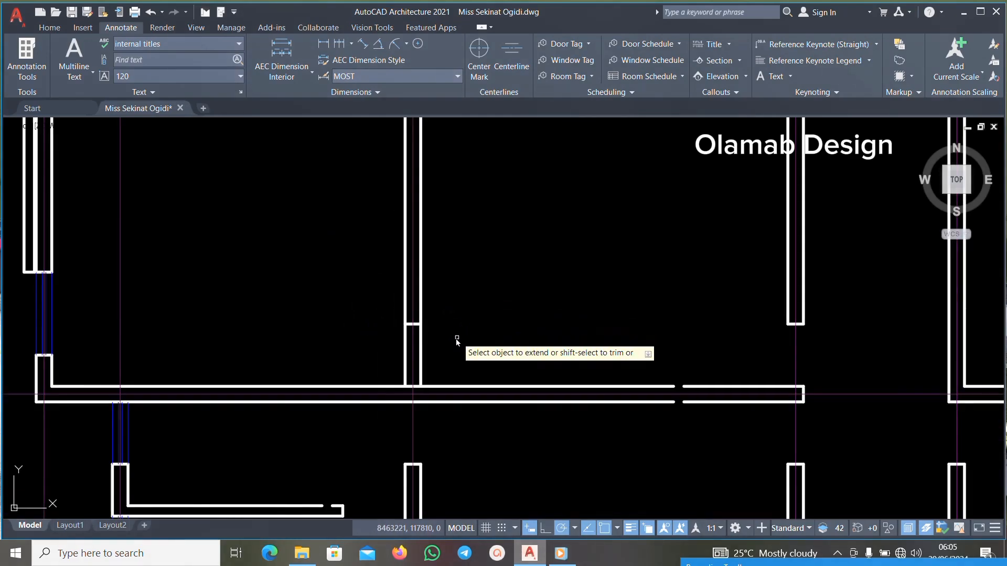
Extend both lines of the short partition below grid line 3 across its door opening to the wall on grid line C.
{"action": "scroll", "coordinate": [456, 335], "scroll_direction": "down", "scroll_amount": 5}
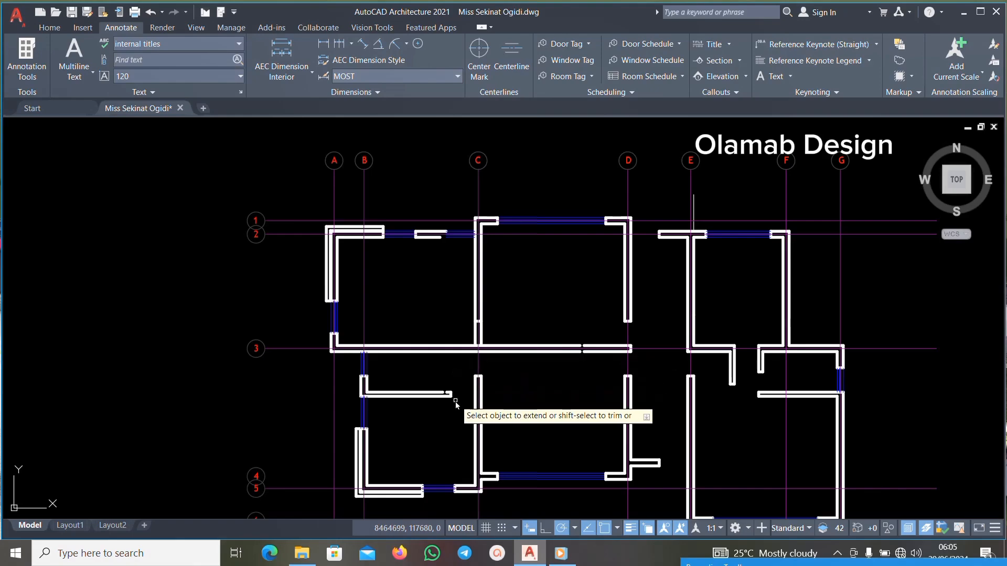
{"action": "scroll", "coordinate": [449, 409], "scroll_direction": "up", "scroll_amount": 6}
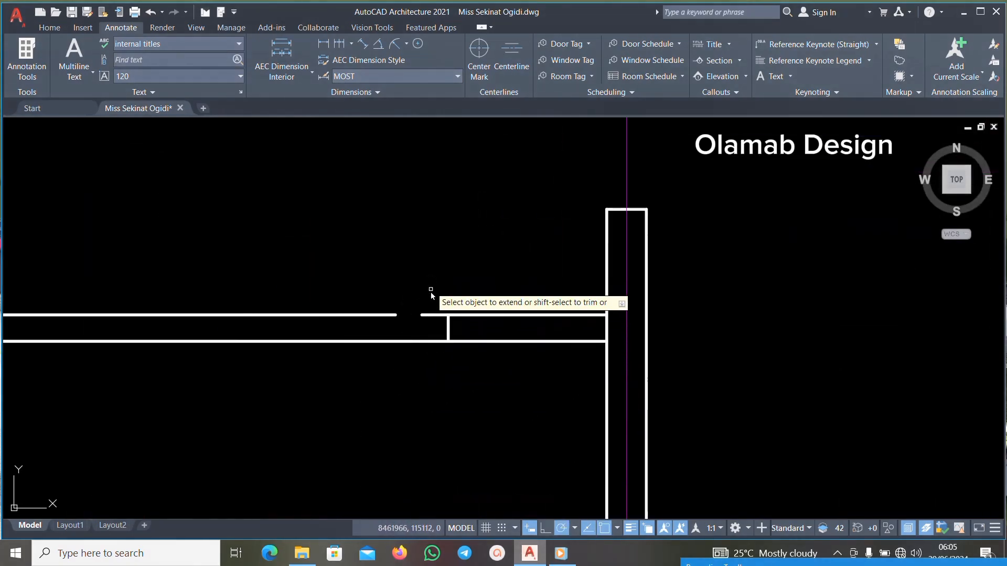
{"action": "scroll", "coordinate": [420, 319], "scroll_direction": "down", "scroll_amount": 3}
{"action": "scroll", "coordinate": [424, 302], "scroll_direction": "down", "scroll_amount": 5}
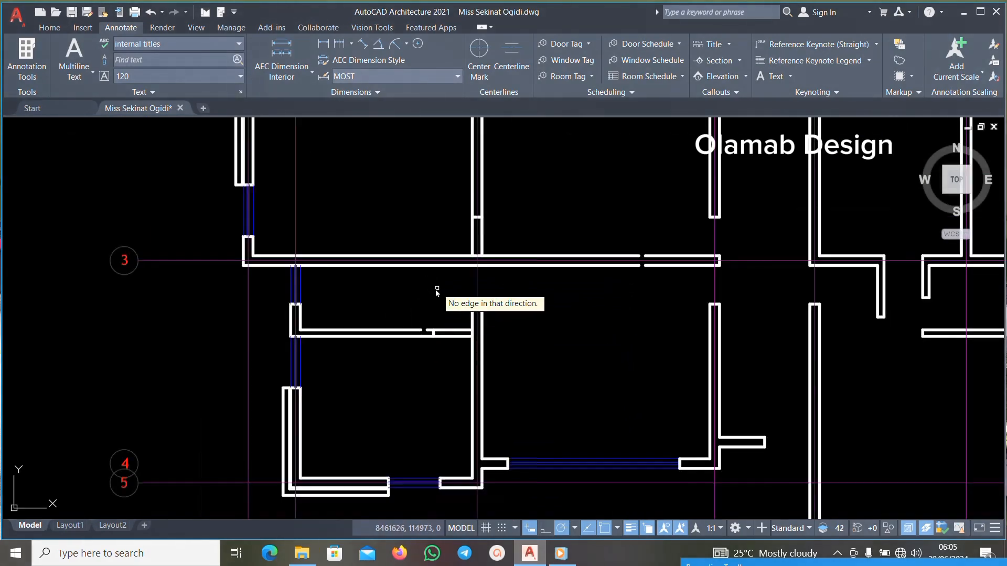
Extend both faces of the short wall on grid line 2 across the adjoining windows to the corner wall and grid line C.
{"action": "scroll", "coordinate": [429, 244], "scroll_direction": "up", "scroll_amount": 8}
{"action": "scroll", "coordinate": [480, 252], "scroll_direction": "up", "scroll_amount": 2}
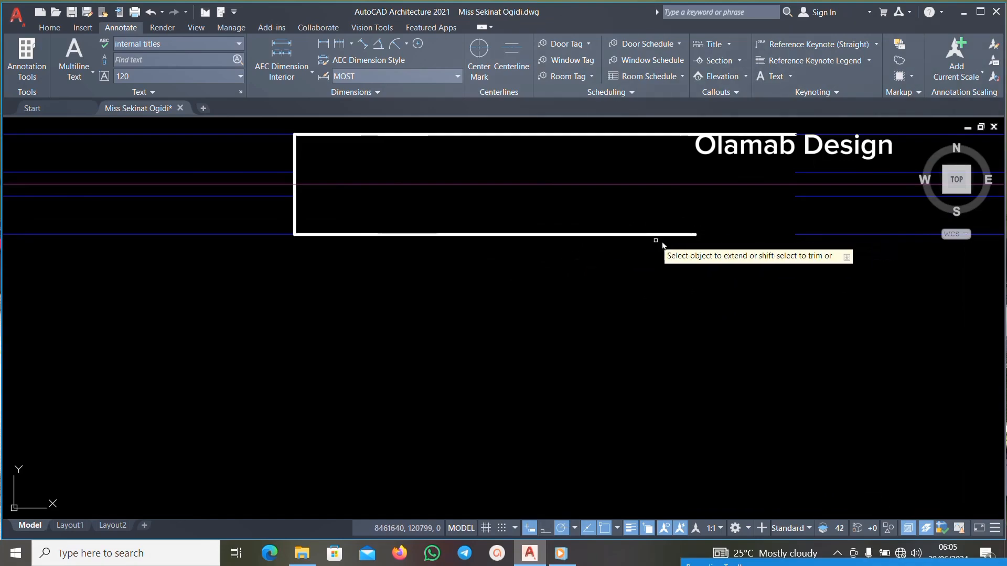
{"action": "scroll", "coordinate": [657, 241], "scroll_direction": "down", "scroll_amount": 2}
{"action": "scroll", "coordinate": [556, 243], "scroll_direction": "up", "scroll_amount": 2}
{"action": "left_click", "coordinate": [492, 240]}
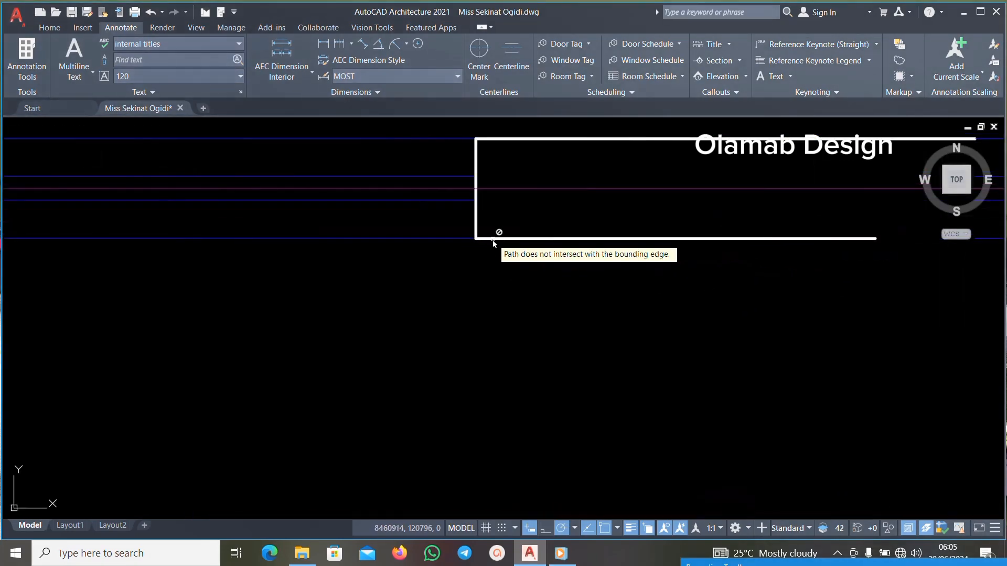
{"action": "scroll", "coordinate": [495, 251], "scroll_direction": "down", "scroll_amount": 5}
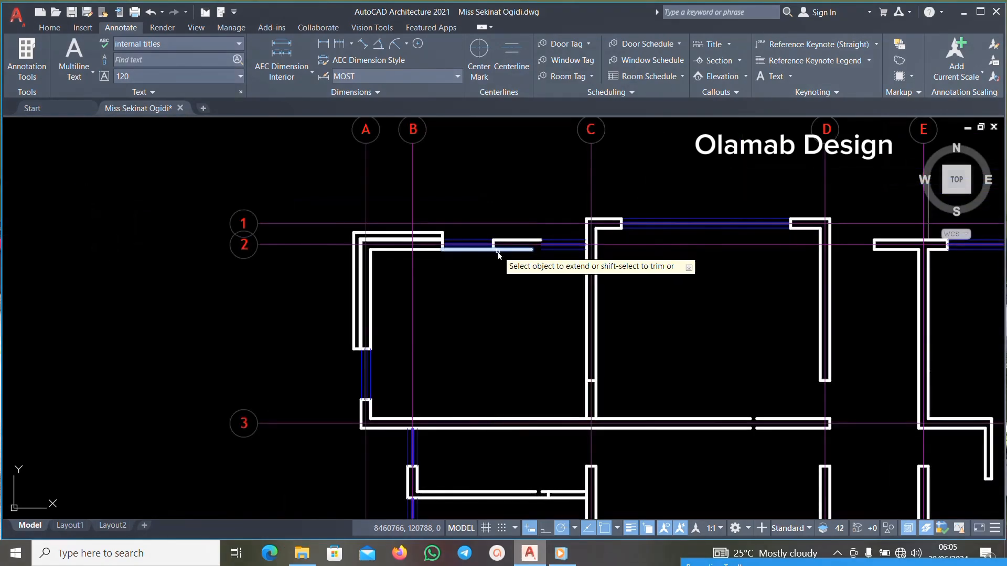
{"action": "left_click", "coordinate": [517, 251]}
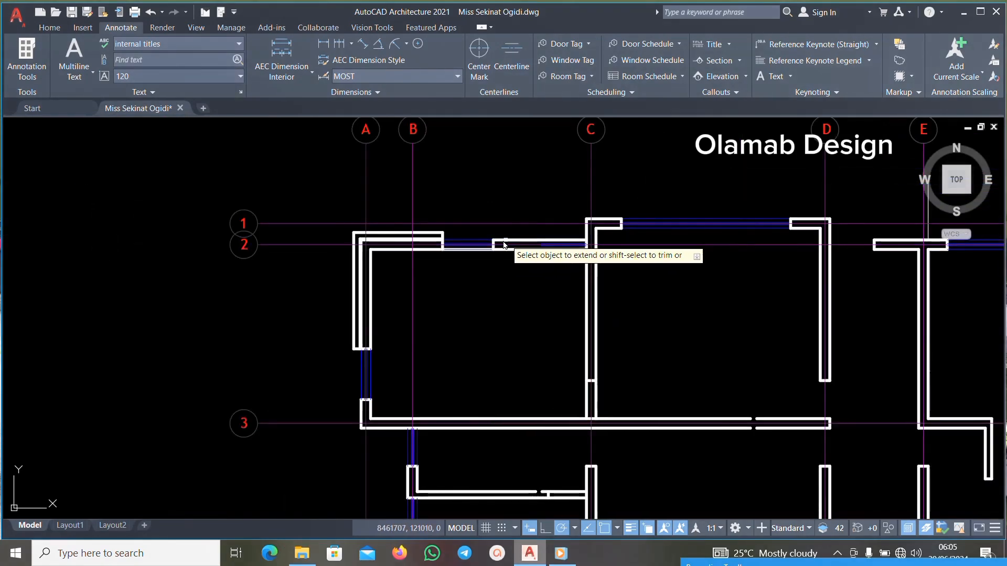
{"action": "left_click", "coordinate": [496, 246]}
{"action": "scroll", "coordinate": [496, 247], "scroll_direction": "down", "scroll_amount": 5}
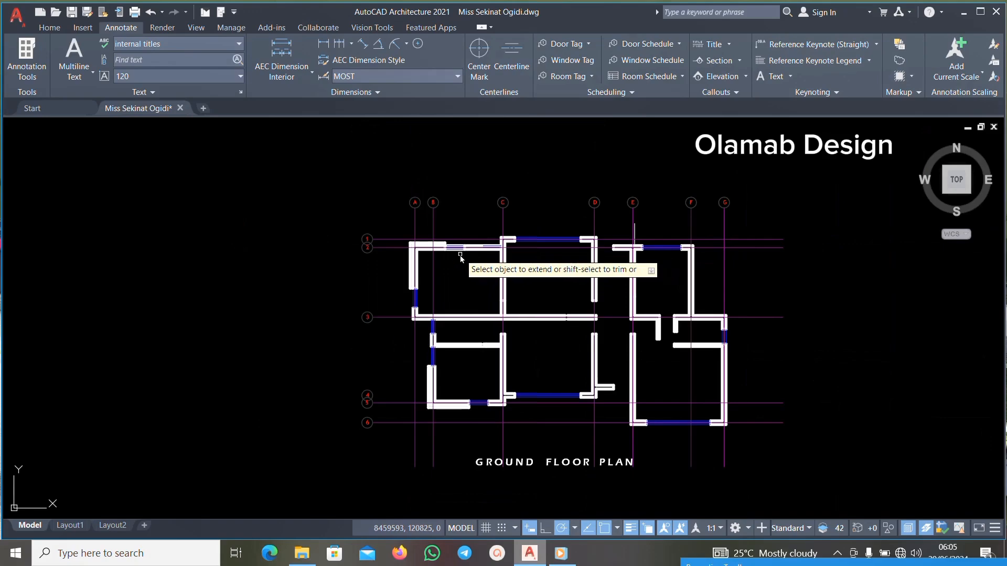
{"action": "scroll", "coordinate": [460, 256], "scroll_direction": "up", "scroll_amount": 6}
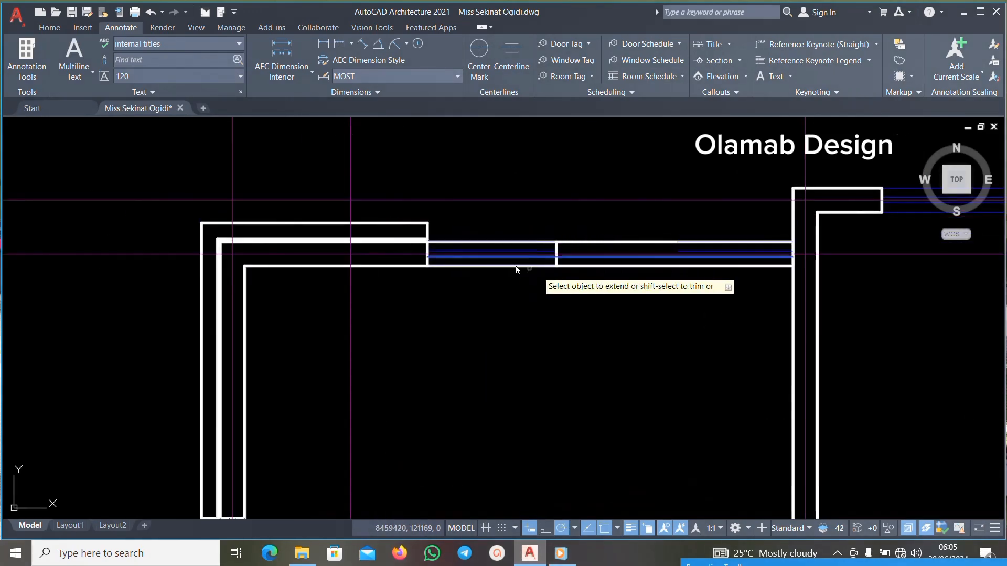
Extend the faces of the short wall on grid line B across both windows, up to grid line 3 and down to the corner wall.
{"action": "scroll", "coordinate": [531, 265], "scroll_direction": "down", "scroll_amount": 3}
{"action": "scroll", "coordinate": [511, 367], "scroll_direction": "down", "scroll_amount": 3}
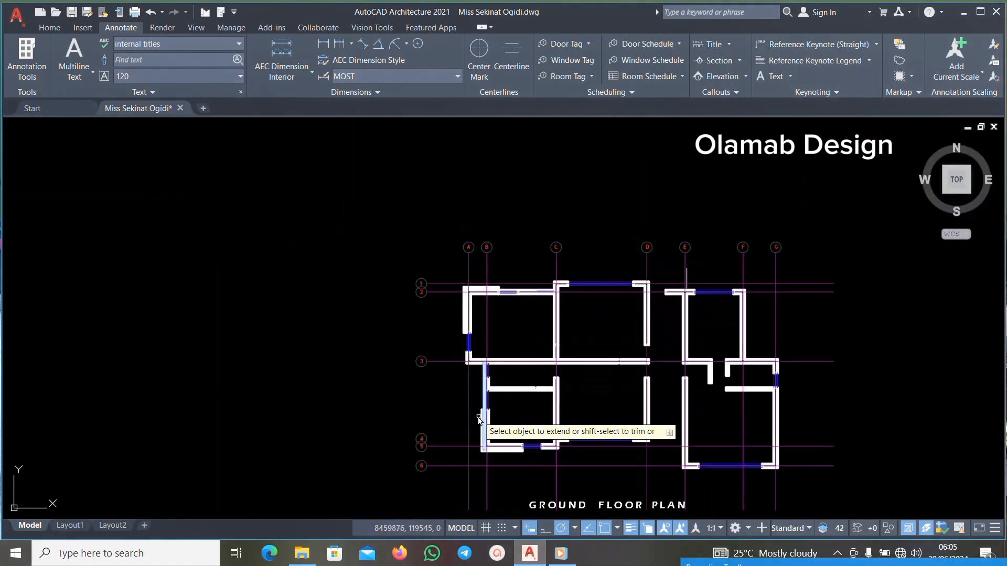
{"action": "scroll", "coordinate": [493, 367], "scroll_direction": "up", "scroll_amount": 7}
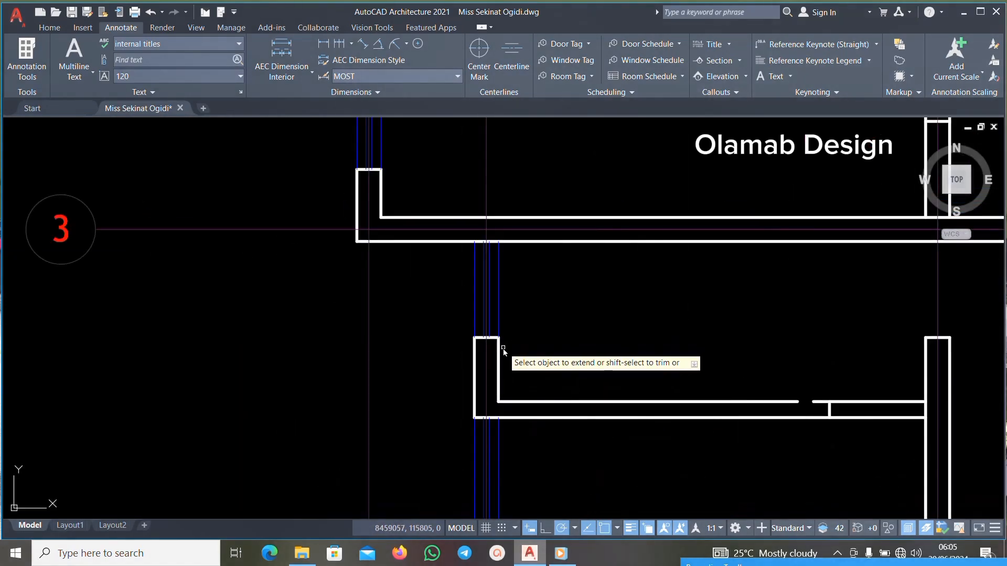
{"action": "scroll", "coordinate": [501, 346], "scroll_direction": "down", "scroll_amount": 3}
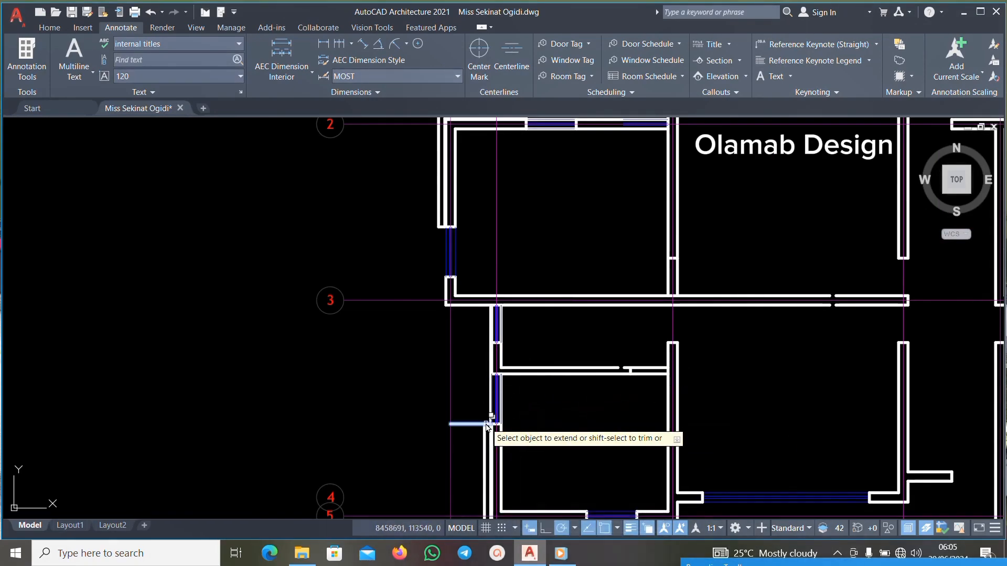
{"action": "scroll", "coordinate": [467, 335], "scroll_direction": "down", "scroll_amount": 5}
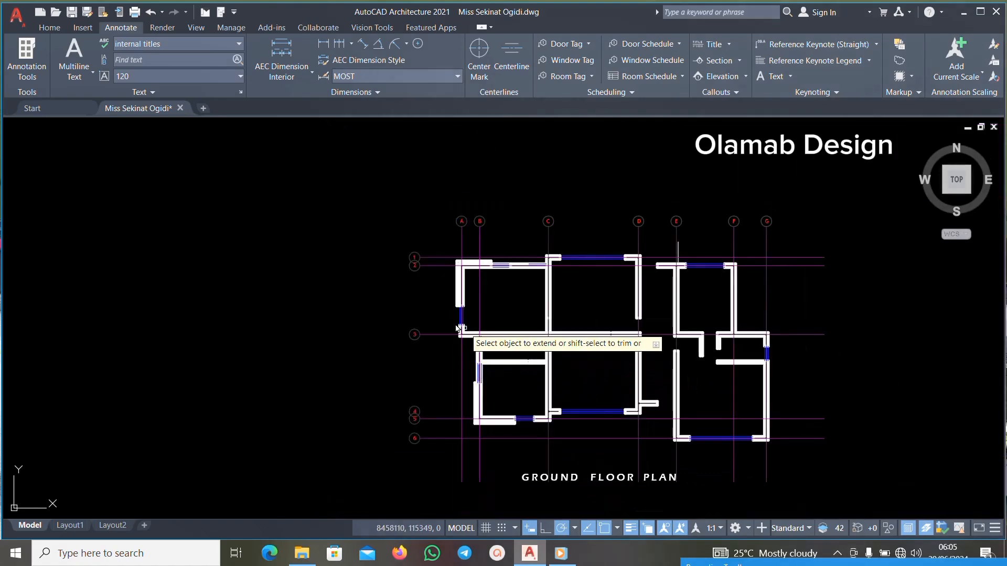
Extend the faces of the wall stub on grid line A above grid line 3 across the window to the upper corner wall.
{"action": "scroll", "coordinate": [476, 330], "scroll_direction": "up", "scroll_amount": 6}
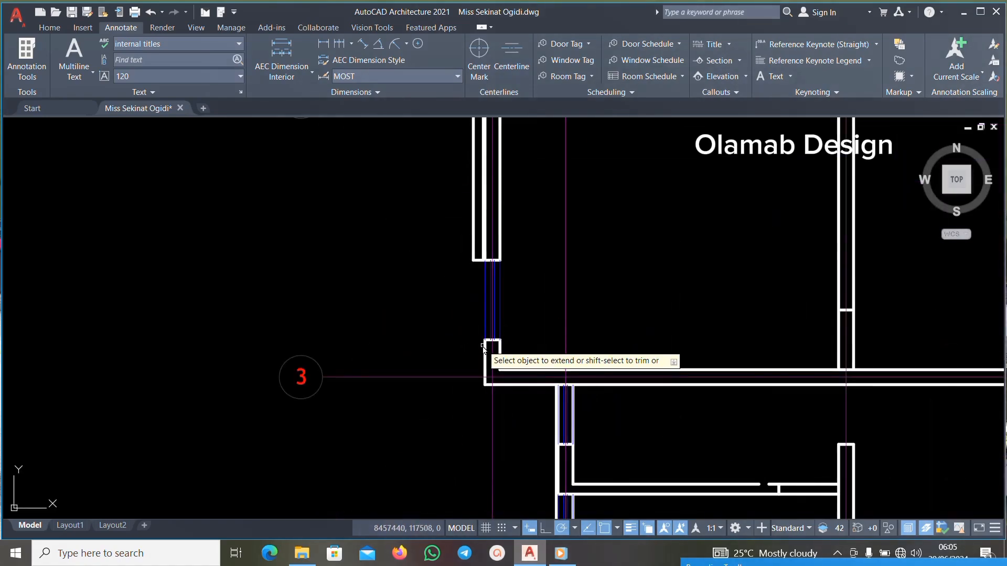
{"action": "scroll", "coordinate": [483, 347], "scroll_direction": "down", "scroll_amount": 2}
{"action": "left_click", "coordinate": [483, 347]}
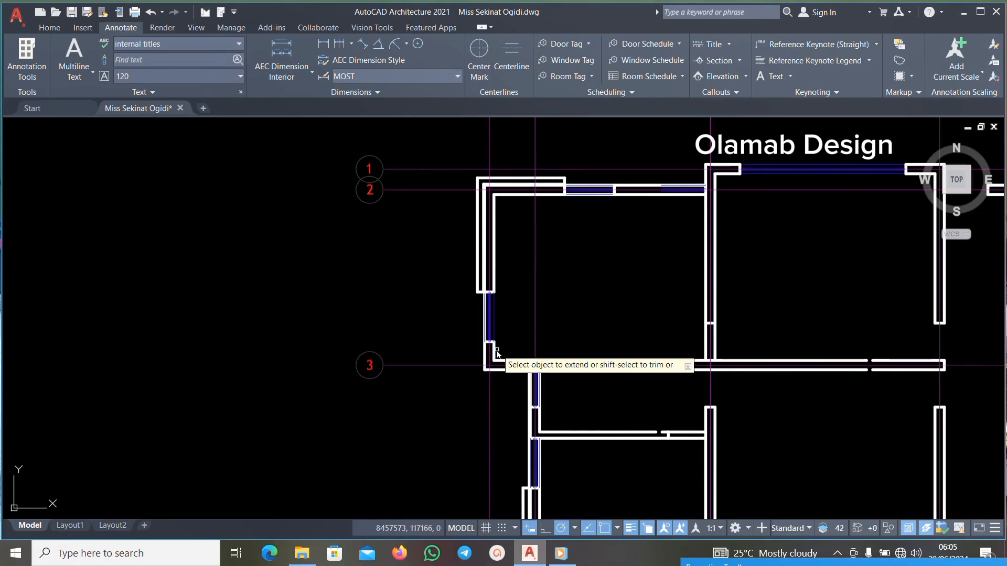
Extend the wall faces on grid line 5 across the window between grid lines B and C.
{"action": "scroll", "coordinate": [498, 348], "scroll_direction": "down", "scroll_amount": 8}
{"action": "scroll", "coordinate": [499, 359], "scroll_direction": "up", "scroll_amount": 12}
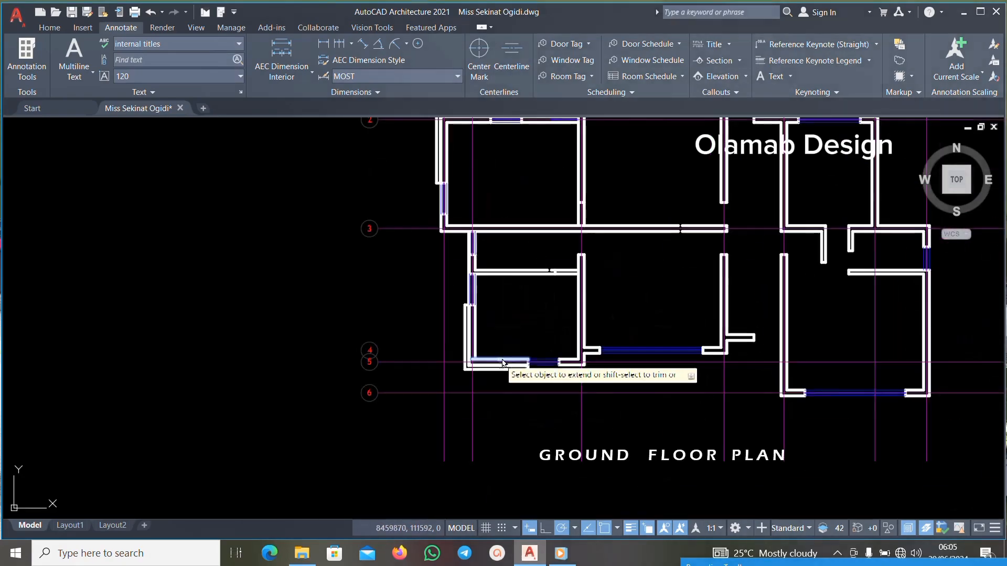
{"action": "scroll", "coordinate": [514, 352], "scroll_direction": "down", "scroll_amount": 4}
{"action": "scroll", "coordinate": [533, 379], "scroll_direction": "up", "scroll_amount": 2}
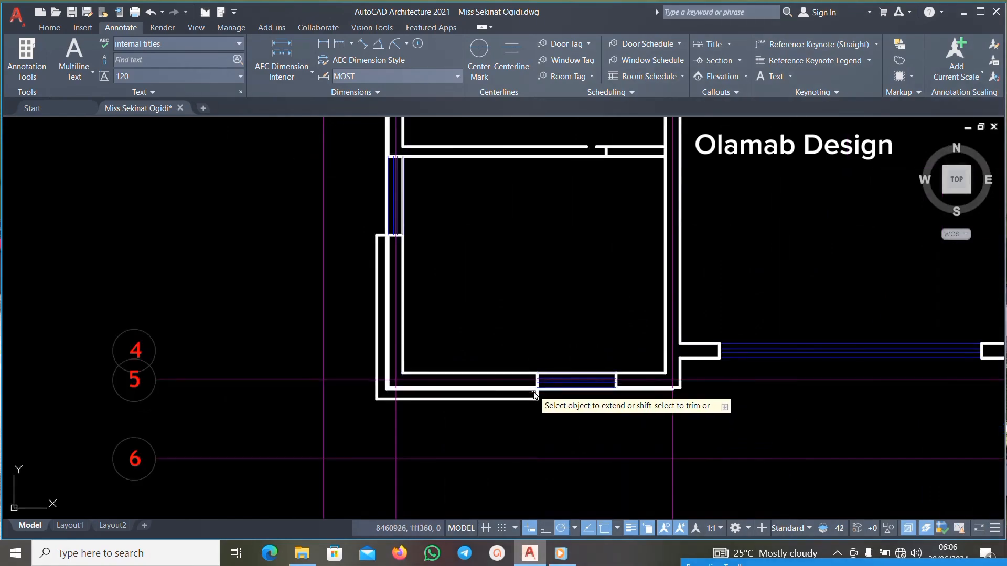
Extend both faces of the wall stub on grid line 4 across the window between grid lines C and D.
{"action": "scroll", "coordinate": [566, 395], "scroll_direction": "down", "scroll_amount": 5}
{"action": "scroll", "coordinate": [576, 401], "scroll_direction": "up", "scroll_amount": 11}
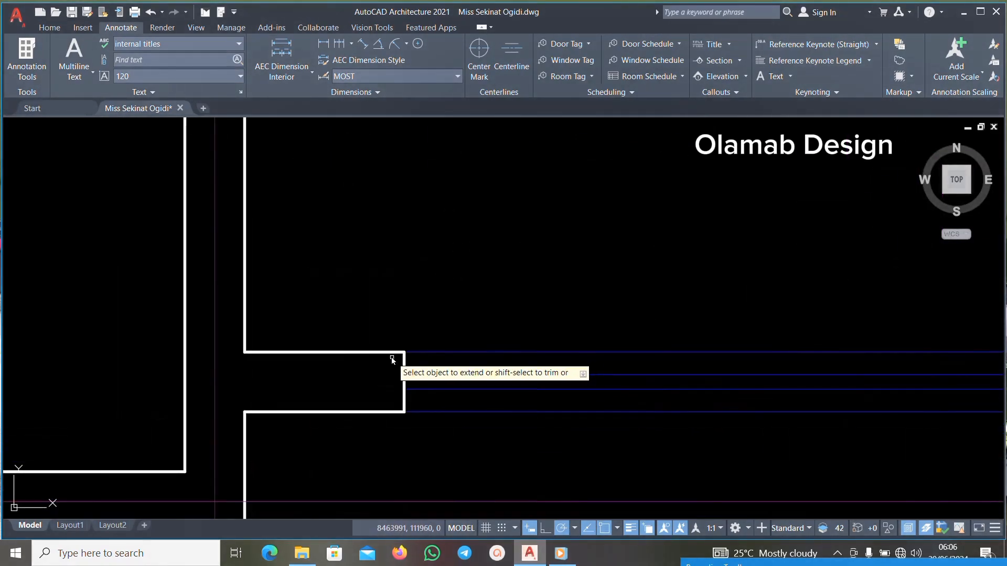
{"action": "scroll", "coordinate": [391, 356], "scroll_direction": "down", "scroll_amount": 4}
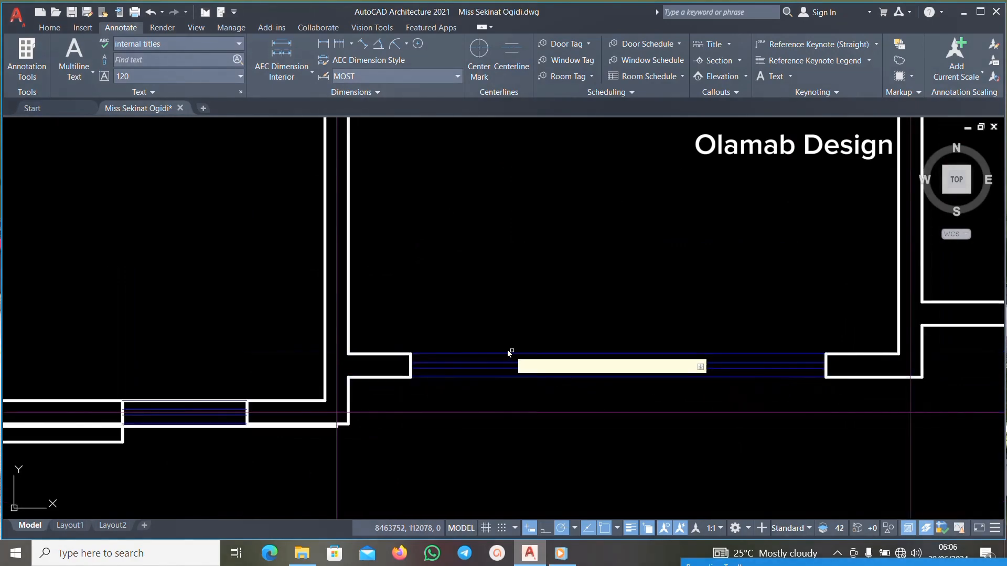
{"action": "left_click", "coordinate": [408, 355]}
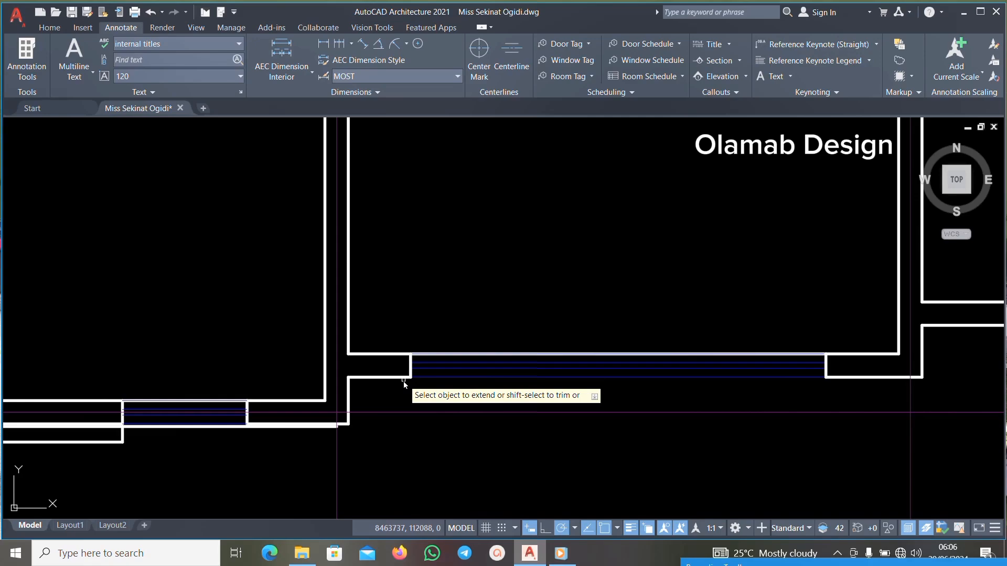
{"action": "left_click", "coordinate": [408, 379]}
{"action": "scroll", "coordinate": [607, 362], "scroll_direction": "down", "scroll_amount": 4}
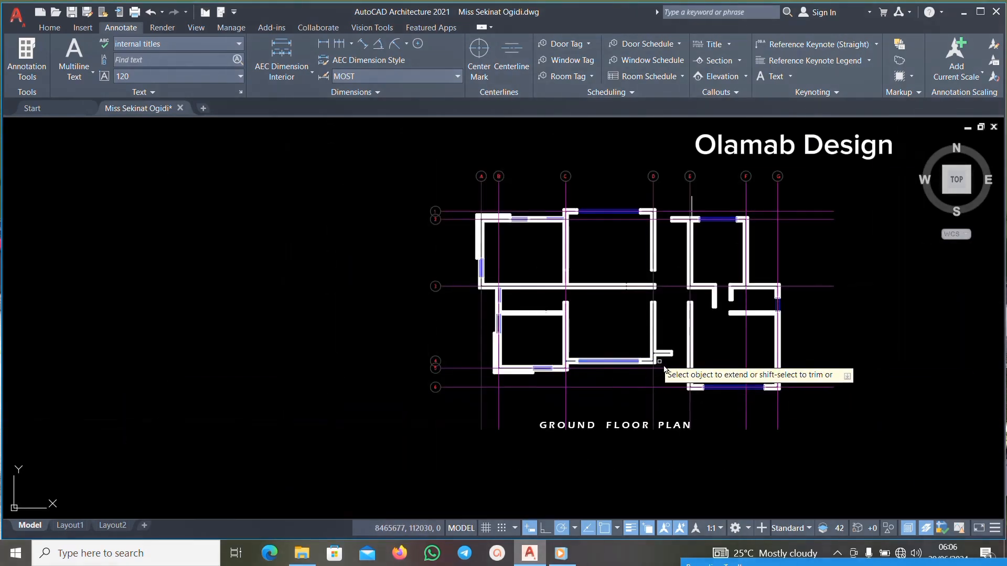
Extend the faces of the walls on grid line D above and below grid line 3 to meet the wall along it.
{"action": "scroll", "coordinate": [664, 369], "scroll_direction": "up", "scroll_amount": 4}
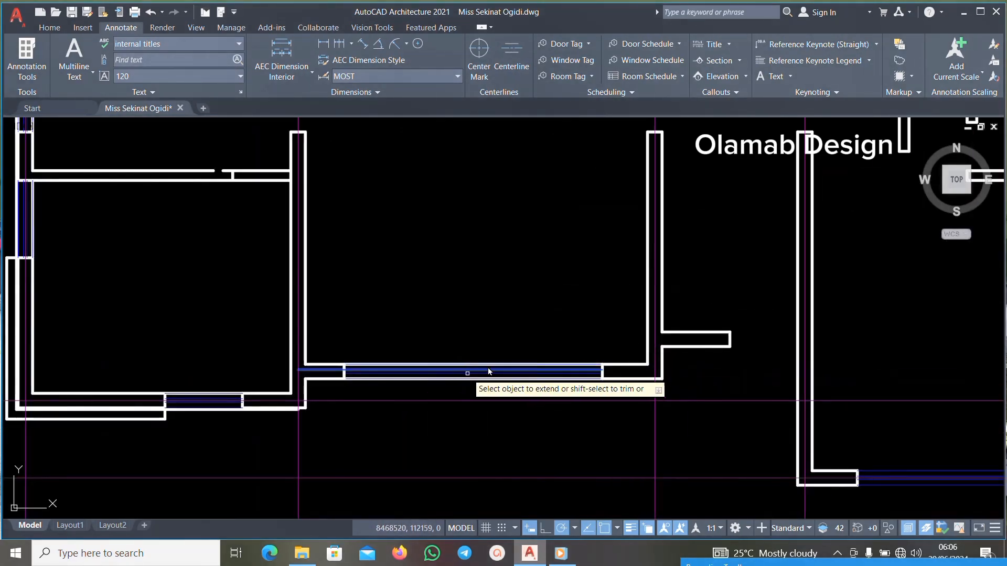
{"action": "scroll", "coordinate": [528, 378], "scroll_direction": "down", "scroll_amount": 4}
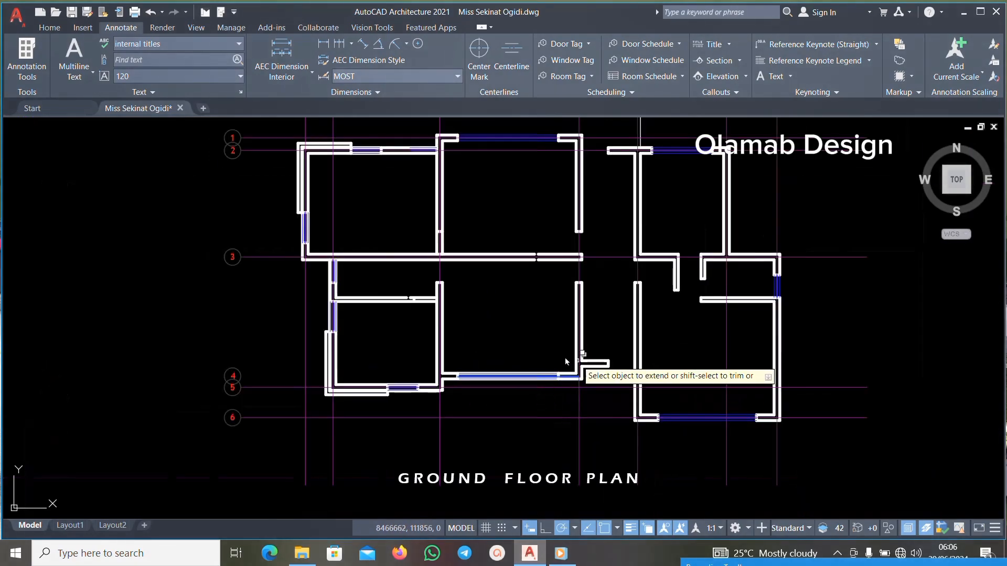
{"action": "scroll", "coordinate": [579, 274], "scroll_direction": "up", "scroll_amount": 2}
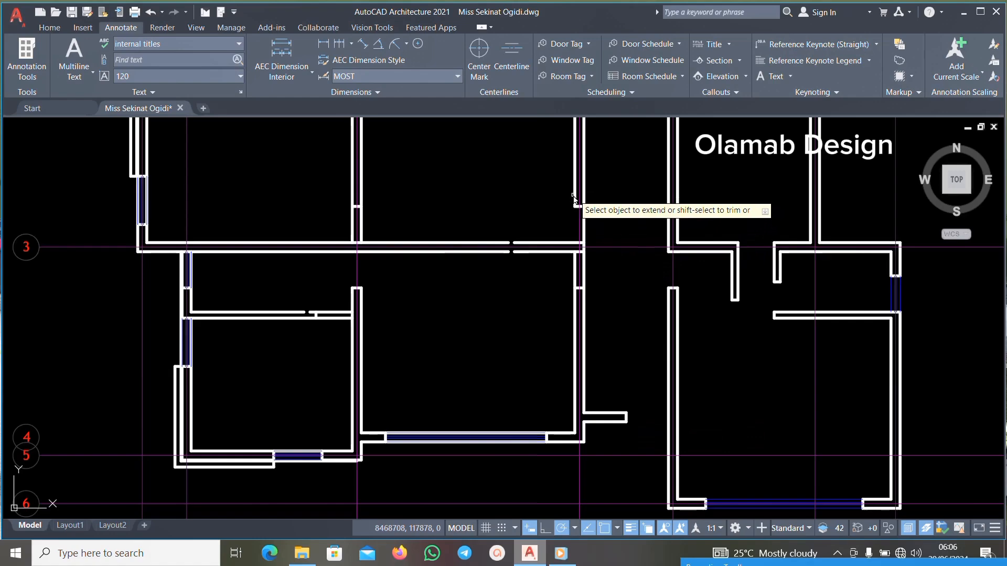
{"action": "scroll", "coordinate": [513, 244], "scroll_direction": "up", "scroll_amount": 4}
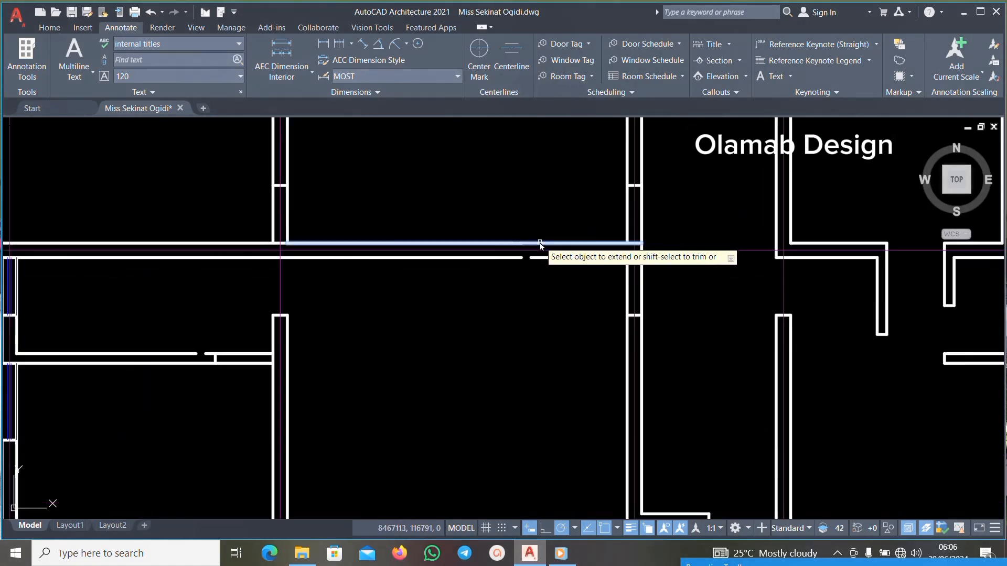
Close the gap in the grid line 3 wall's lower face near grid line D and extend the lower grid line C wall up to it.
{"action": "left_click", "coordinate": [512, 258]}
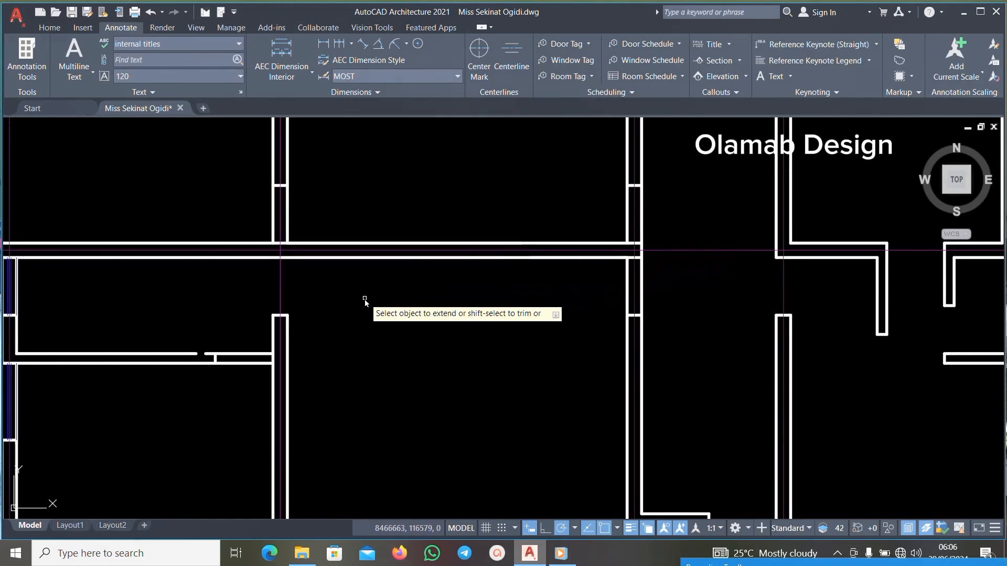
{"action": "scroll", "coordinate": [365, 301], "scroll_direction": "down", "scroll_amount": 5}
{"action": "scroll", "coordinate": [392, 336], "scroll_direction": "up", "scroll_amount": 6}
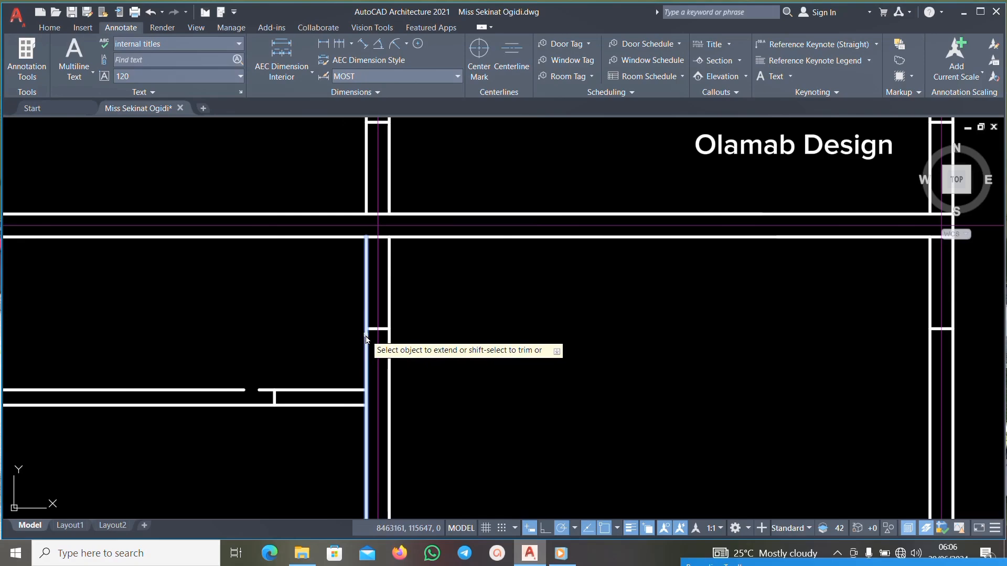
{"action": "left_click", "coordinate": [366, 338]}
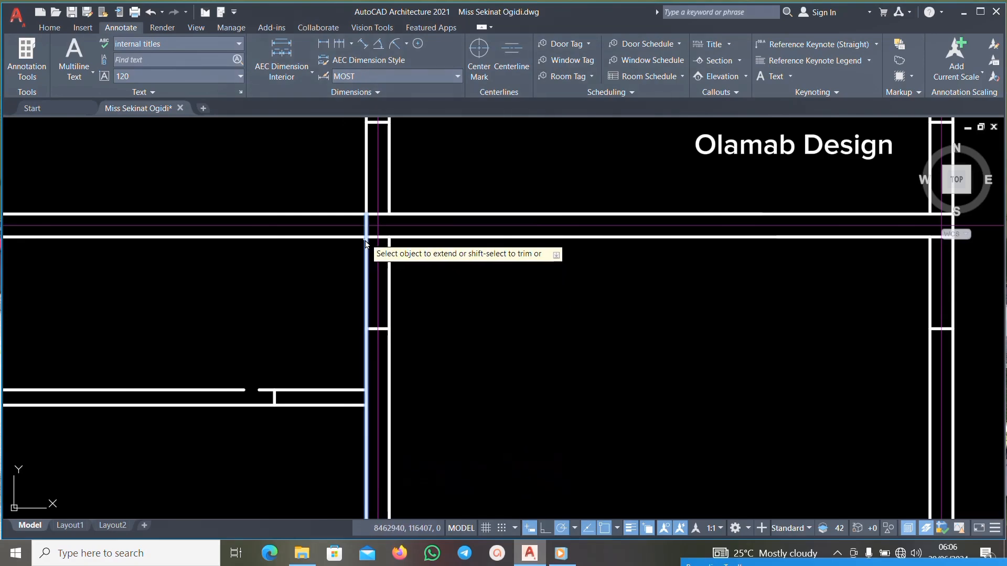
{"action": "left_click", "coordinate": [365, 208]}
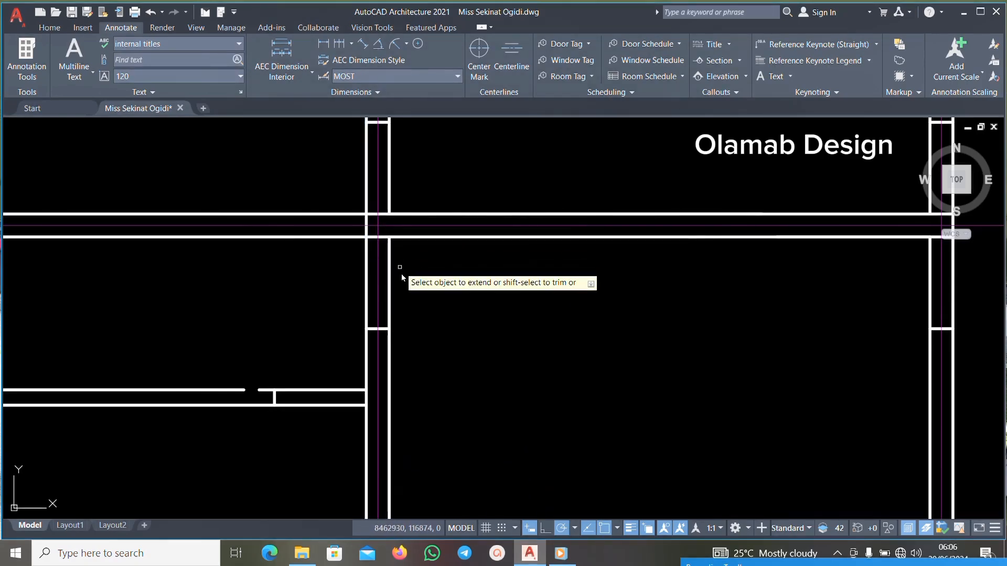
Try to extend the lower face of the wall stub on grid line 2 from near grid line E toward grid line D.
{"action": "scroll", "coordinate": [405, 289], "scroll_direction": "down", "scroll_amount": 6}
{"action": "scroll", "coordinate": [543, 261], "scroll_direction": "up", "scroll_amount": 4}
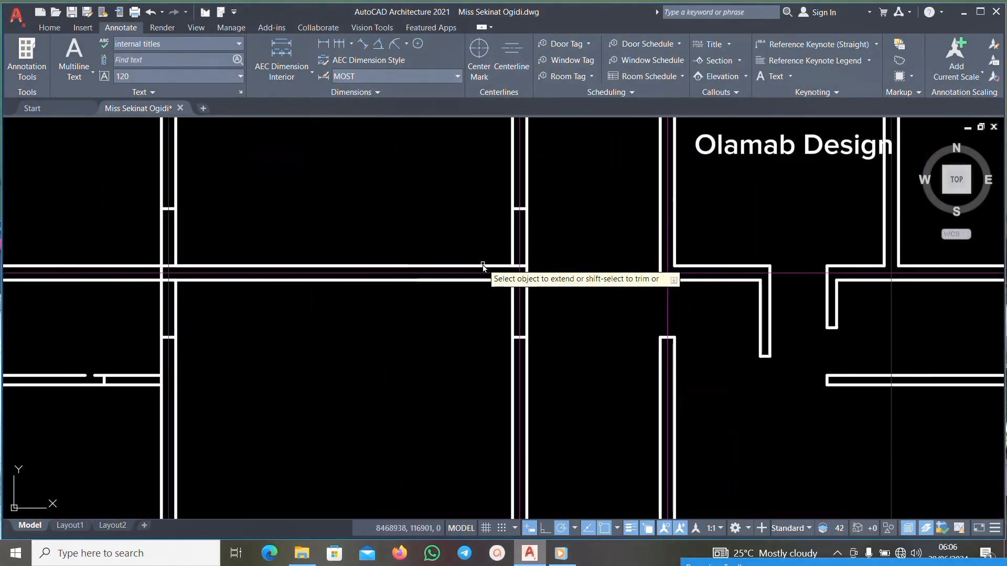
{"action": "scroll", "coordinate": [490, 267], "scroll_direction": "down", "scroll_amount": 2}
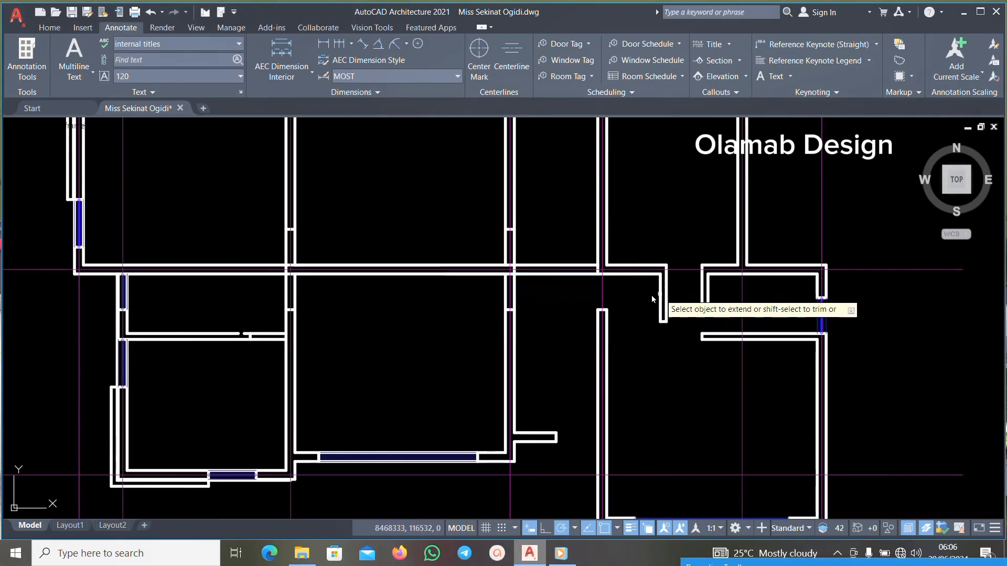
{"action": "scroll", "coordinate": [629, 265], "scroll_direction": "down", "scroll_amount": 5}
{"action": "scroll", "coordinate": [577, 373], "scroll_direction": "up", "scroll_amount": 1}
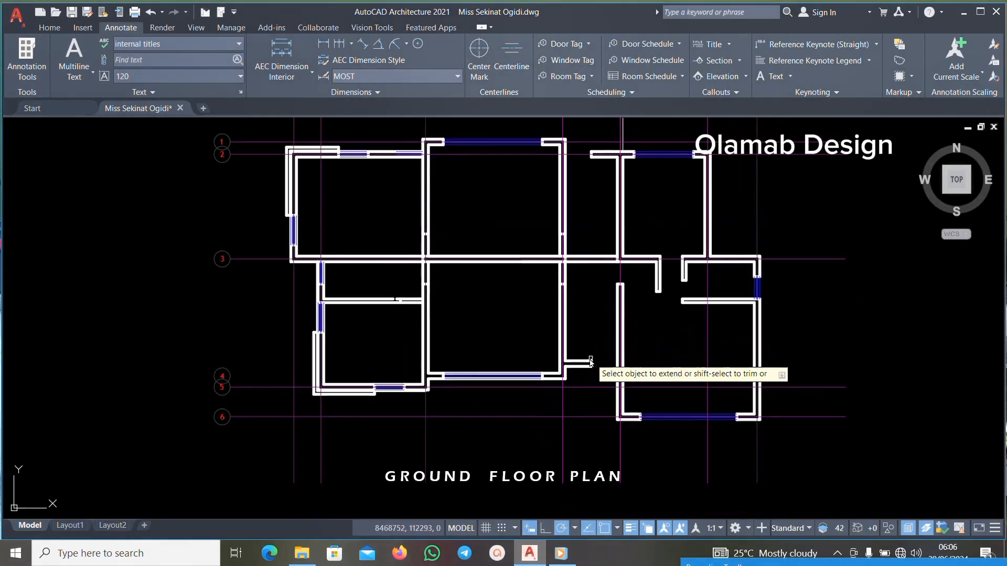
{"action": "scroll", "coordinate": [587, 367], "scroll_direction": "down", "scroll_amount": 1}
{"action": "scroll", "coordinate": [585, 232], "scroll_direction": "up", "scroll_amount": 4}
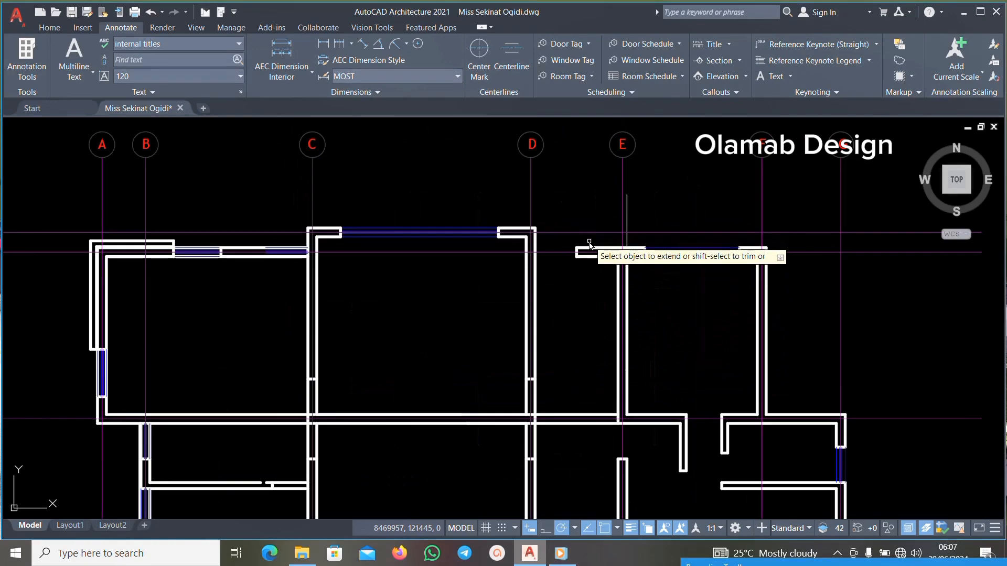
{"action": "left_click", "coordinate": [570, 258]}
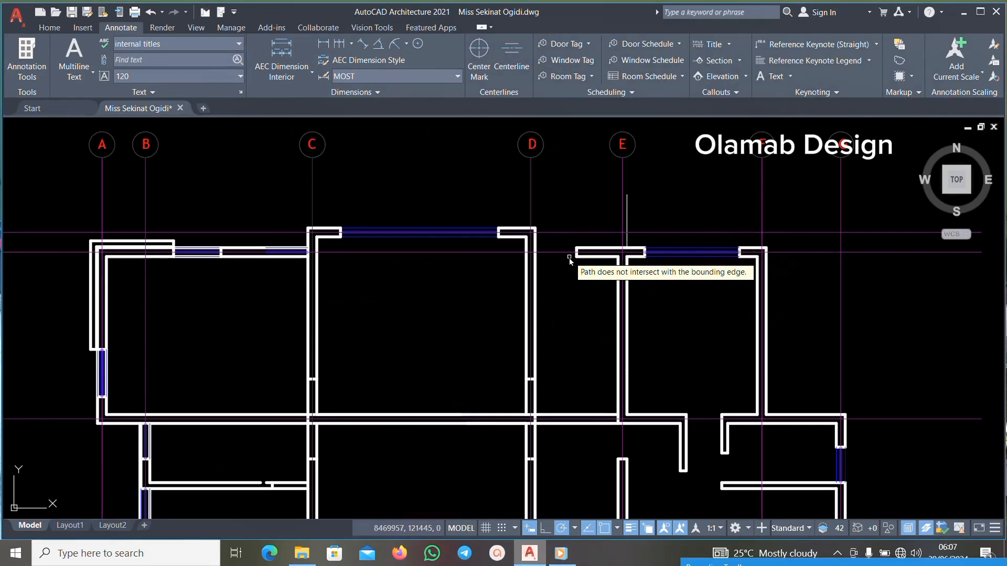
{"action": "scroll", "coordinate": [556, 289], "scroll_direction": "down", "scroll_amount": 2}
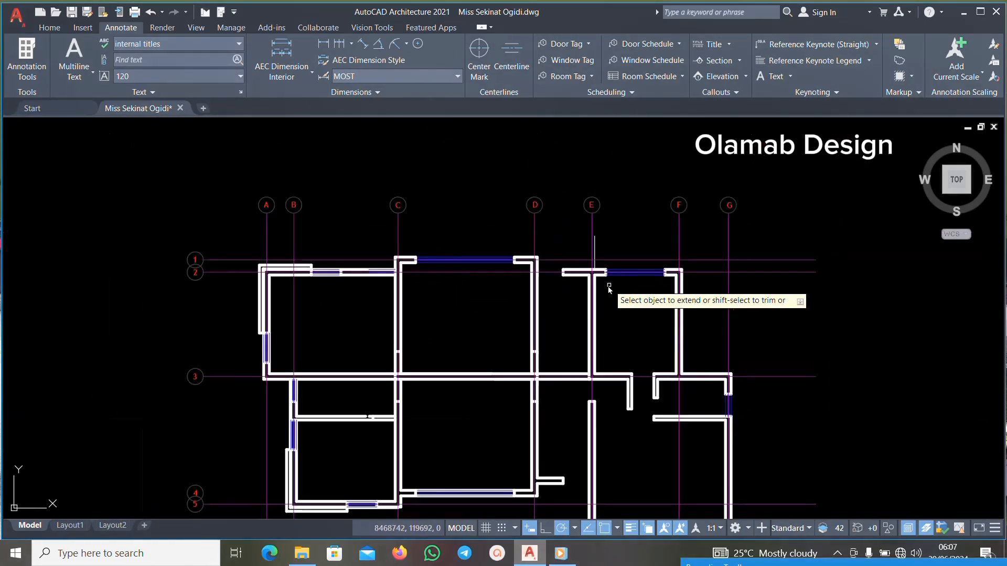
Extend the inner and outer wall faces across the window opening on axis G, just below axis 3.
{"action": "scroll", "coordinate": [665, 273], "scroll_direction": "up", "scroll_amount": 2}
{"action": "scroll", "coordinate": [664, 273], "scroll_direction": "down", "scroll_amount": 3}
{"action": "scroll", "coordinate": [682, 309], "scroll_direction": "up", "scroll_amount": 4}
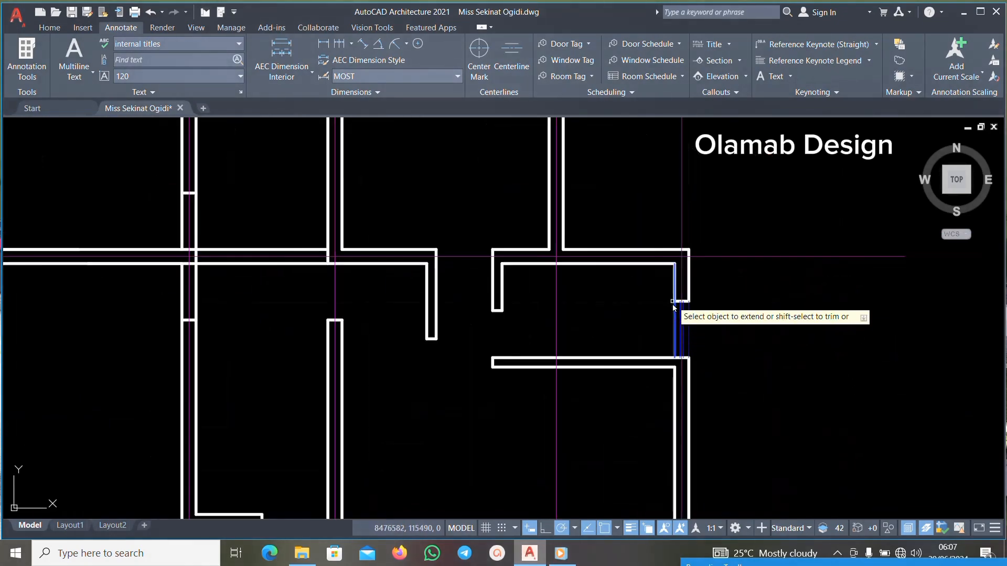
{"action": "left_click", "coordinate": [675, 296]}
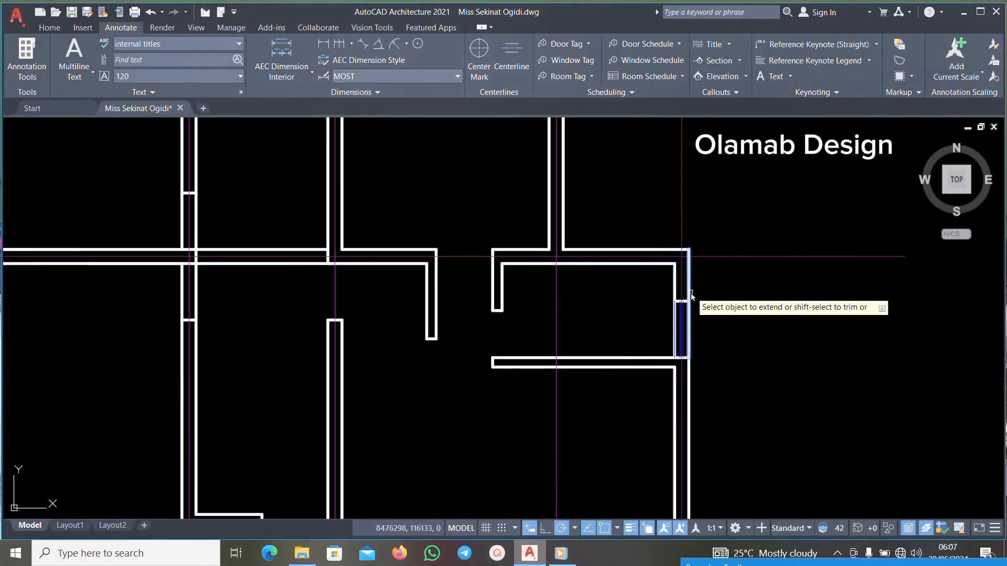
{"action": "scroll", "coordinate": [637, 317], "scroll_direction": "down", "scroll_amount": 2}
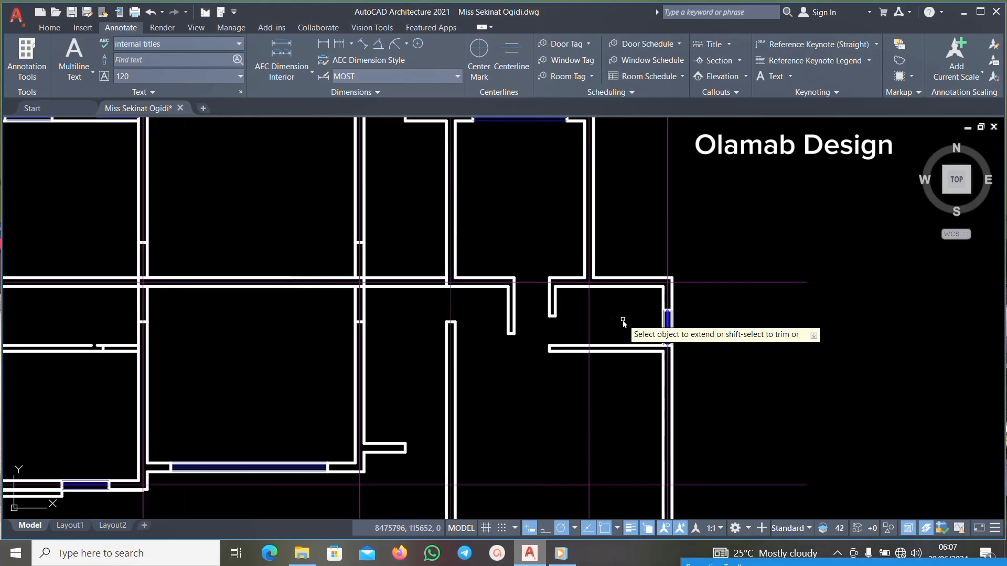
Extend both lines of the partition above the bottom-right room to the wall on axis E.
{"action": "left_click", "coordinate": [577, 294]}
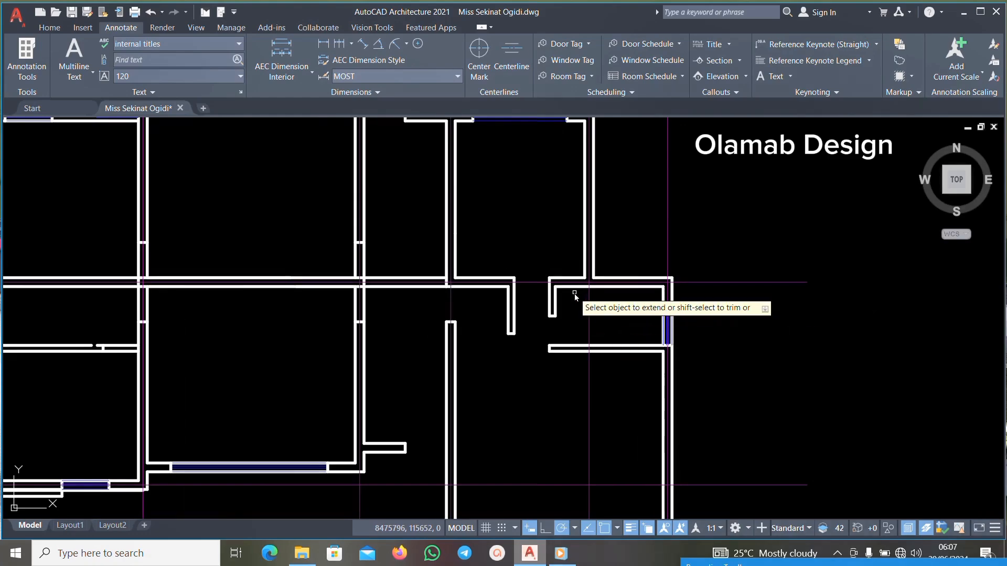
{"action": "left_click", "coordinate": [562, 348]}
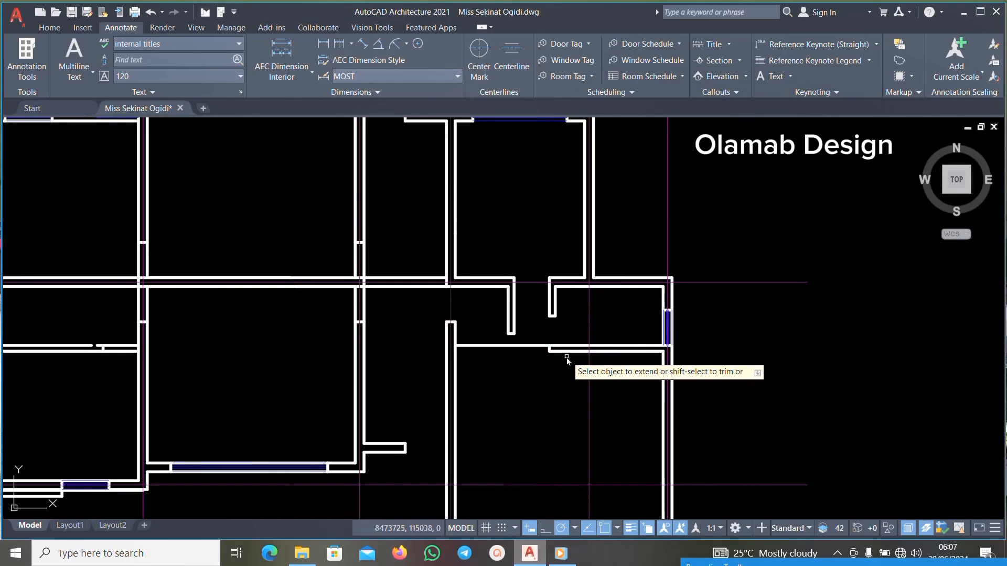
{"action": "left_click", "coordinate": [566, 354]}
{"action": "scroll", "coordinate": [559, 367], "scroll_direction": "down", "scroll_amount": 5}
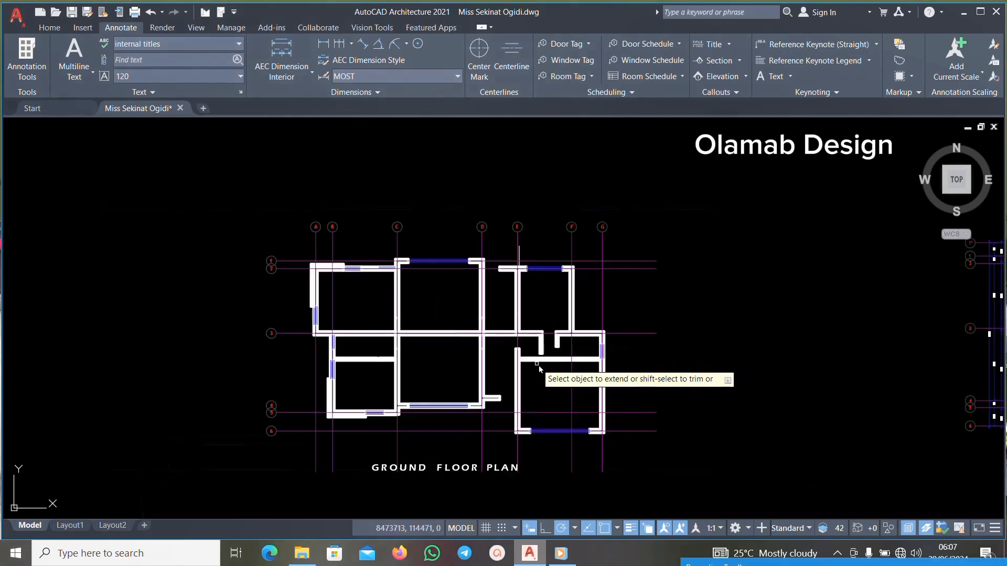
{"action": "scroll", "coordinate": [446, 371], "scroll_direction": "up", "scroll_amount": 6}
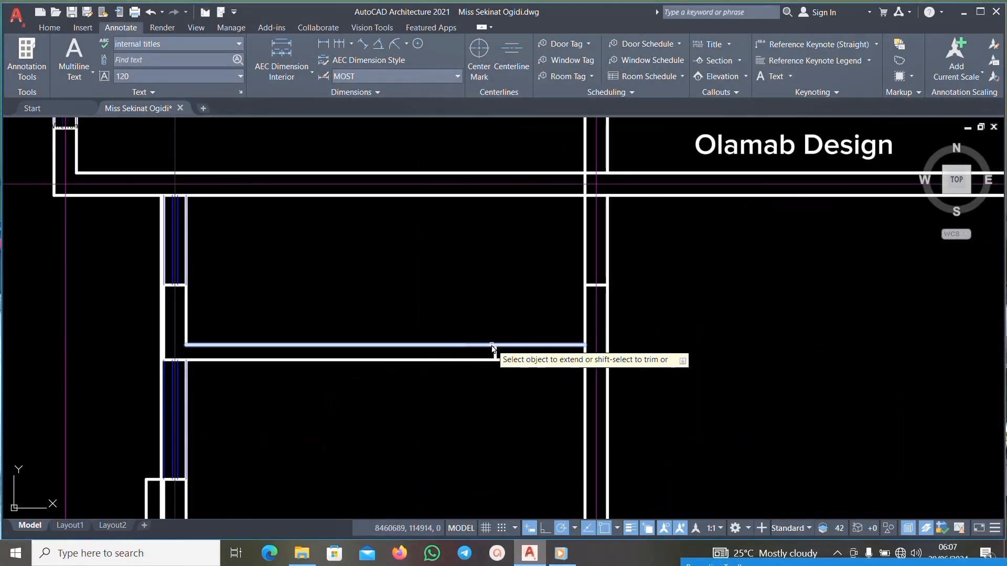
{"action": "scroll", "coordinate": [483, 357], "scroll_direction": "down", "scroll_amount": 6}
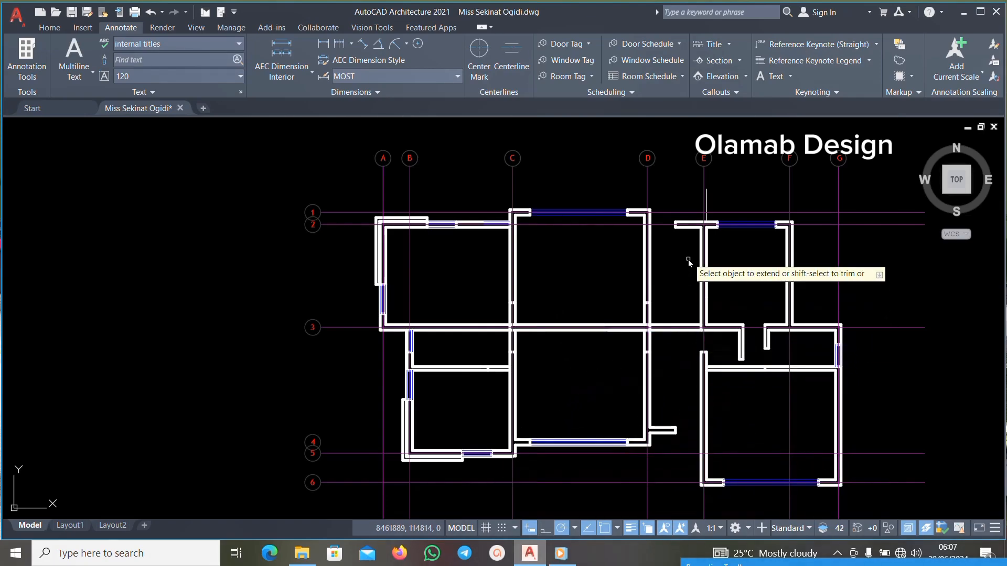
Delete the two short wall stubs flanking the door opening below axis 3, between axes E and F.
{"action": "scroll", "coordinate": [651, 296], "scroll_direction": "down", "scroll_amount": 3}
{"action": "scroll", "coordinate": [708, 284], "scroll_direction": "up", "scroll_amount": 6}
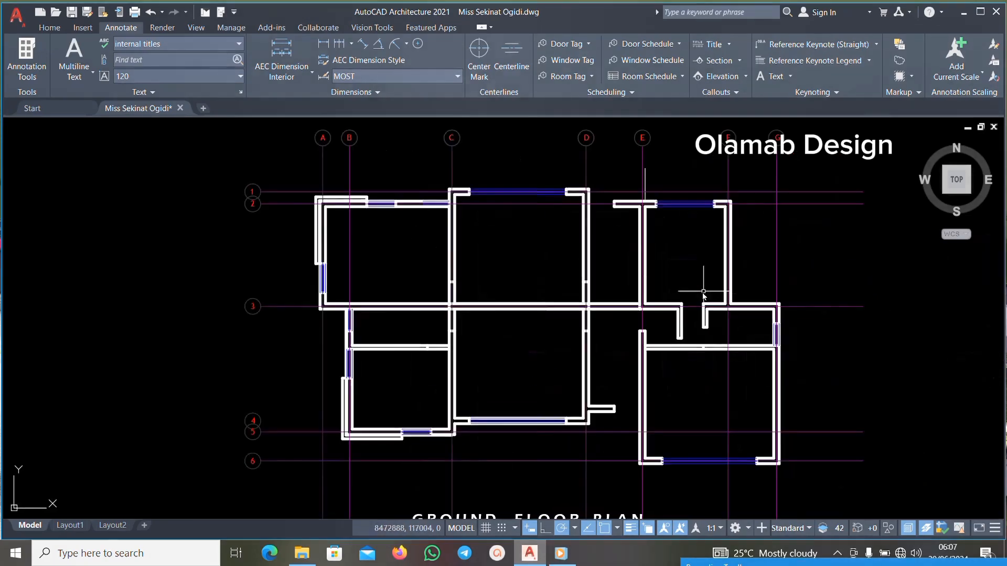
{"action": "scroll", "coordinate": [713, 349], "scroll_direction": "up", "scroll_amount": 3}
{"action": "left_click", "coordinate": [718, 304]}
{"action": "left_click", "coordinate": [510, 360]}
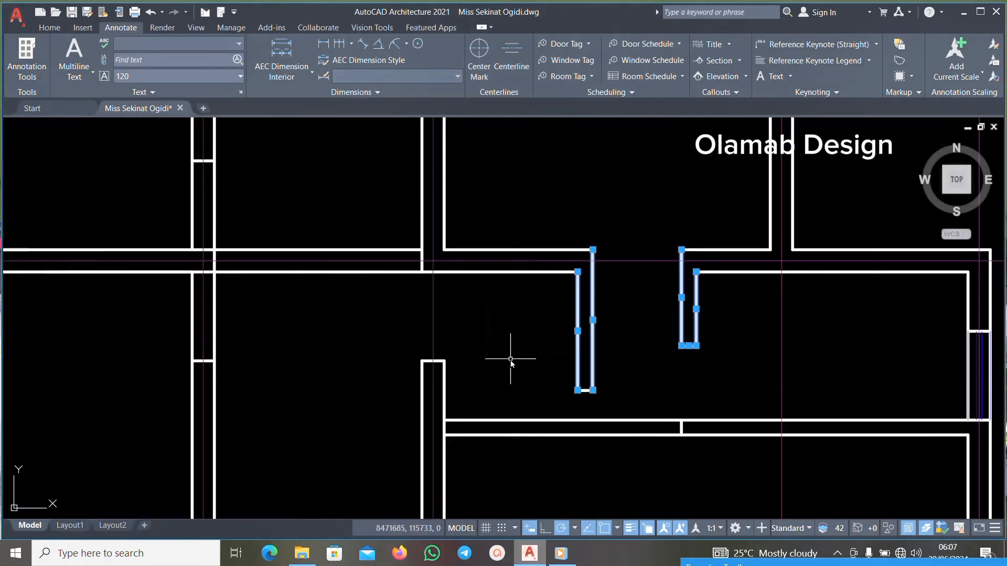
{"action": "key", "text": "Delete"}
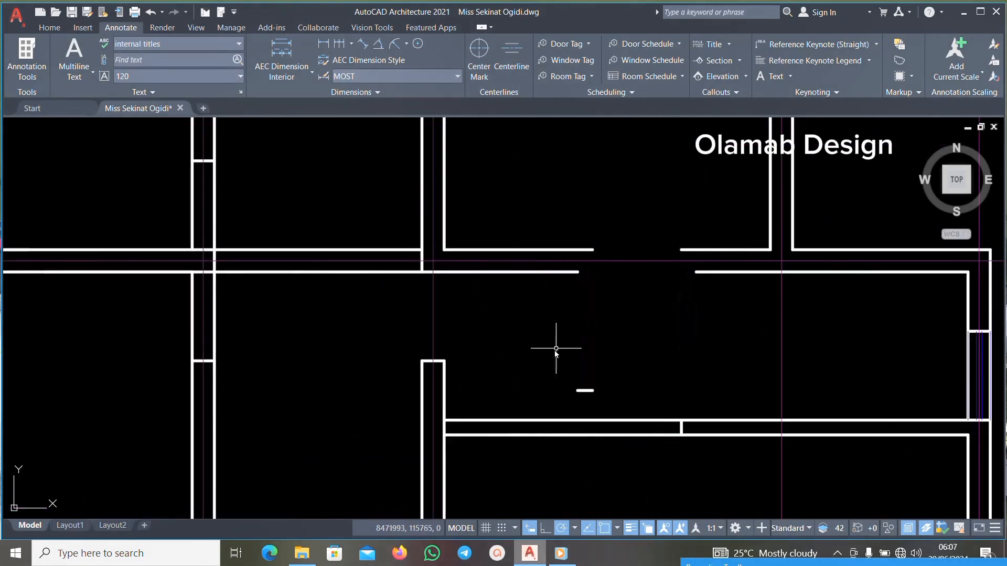
Delete the leftover short end line of the removed stub wall below axis 3.
{"action": "scroll", "coordinate": [555, 350], "scroll_direction": "down", "scroll_amount": 3}
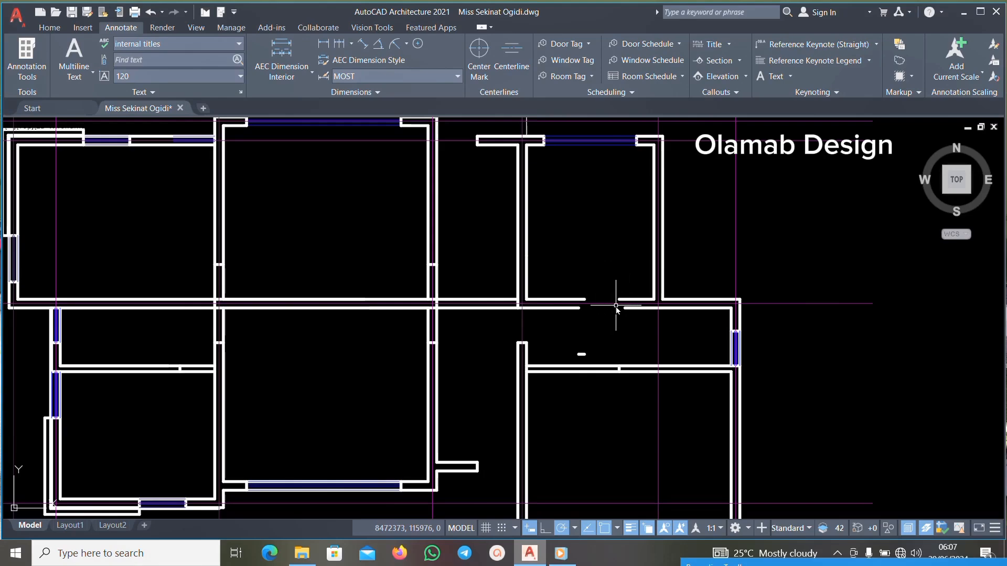
{"action": "scroll", "coordinate": [616, 310], "scroll_direction": "down", "scroll_amount": 4}
{"action": "scroll", "coordinate": [618, 307], "scroll_direction": "up", "scroll_amount": 3}
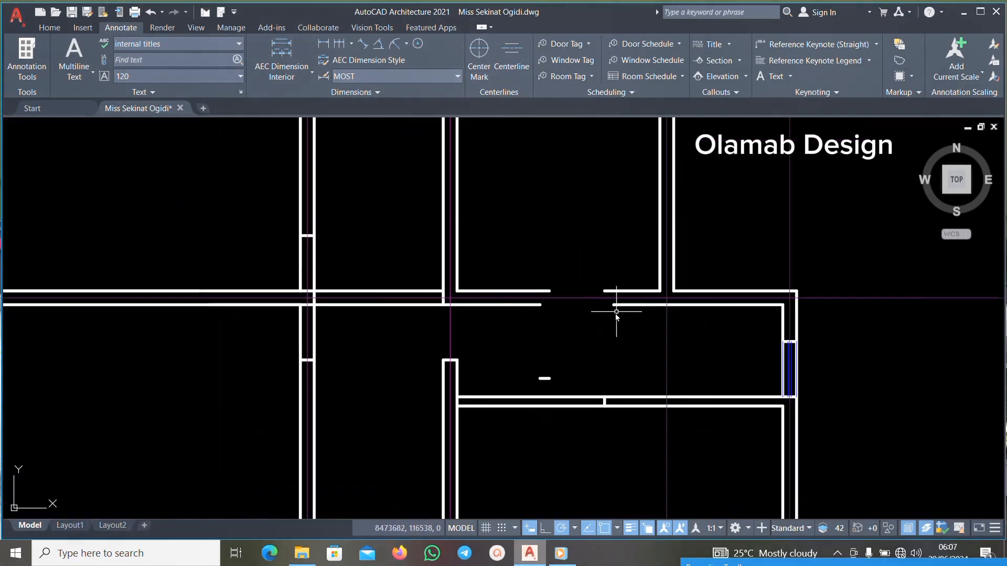
{"action": "scroll", "coordinate": [604, 333], "scroll_direction": "down", "scroll_amount": 1}
{"action": "scroll", "coordinate": [559, 363], "scroll_direction": "up", "scroll_amount": 3}
{"action": "key", "text": "Escape"}
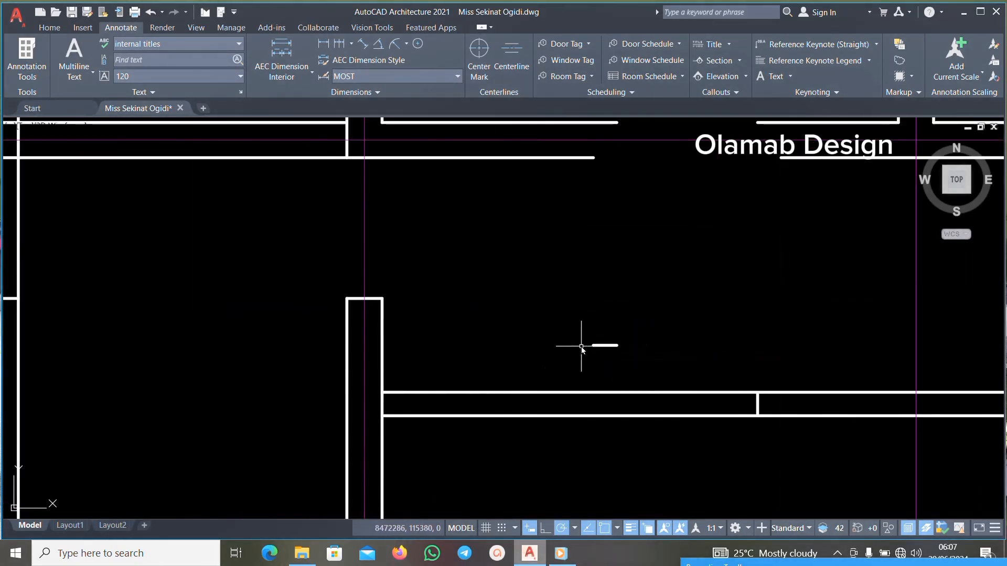
{"action": "key", "text": "Delete"}
Delete the short line crossing the extended partition between axes E and F.
{"action": "scroll", "coordinate": [762, 406], "scroll_direction": "up", "scroll_amount": 4}
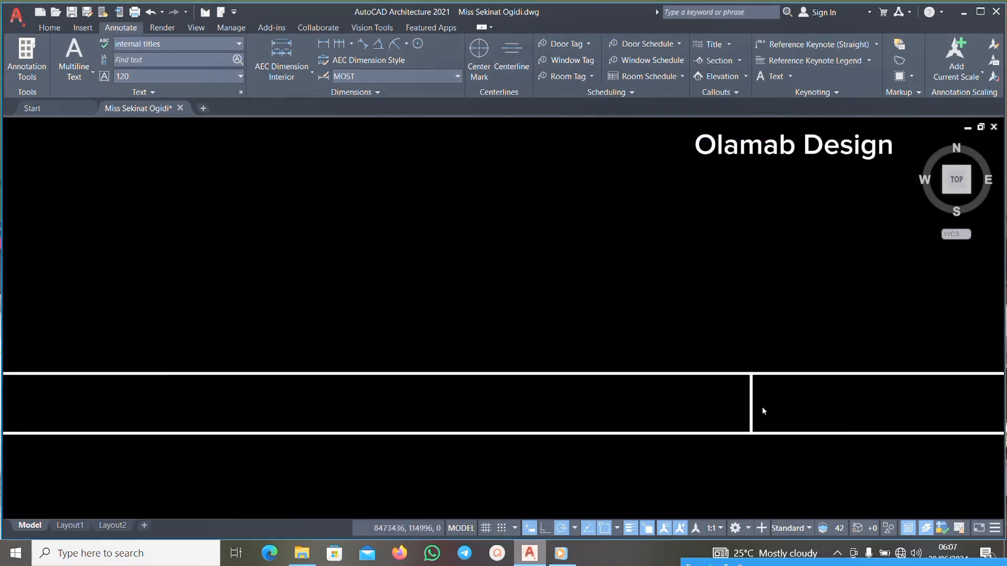
{"action": "left_click", "coordinate": [805, 408]}
{"action": "left_click", "coordinate": [608, 417]}
{"action": "key", "text": "Delete"}
Delete the door jamb line across the axis D wall below axis 3.
{"action": "scroll", "coordinate": [702, 374], "scroll_direction": "down", "scroll_amount": 1}
{"action": "scroll", "coordinate": [702, 374], "scroll_direction": "down", "scroll_amount": 4}
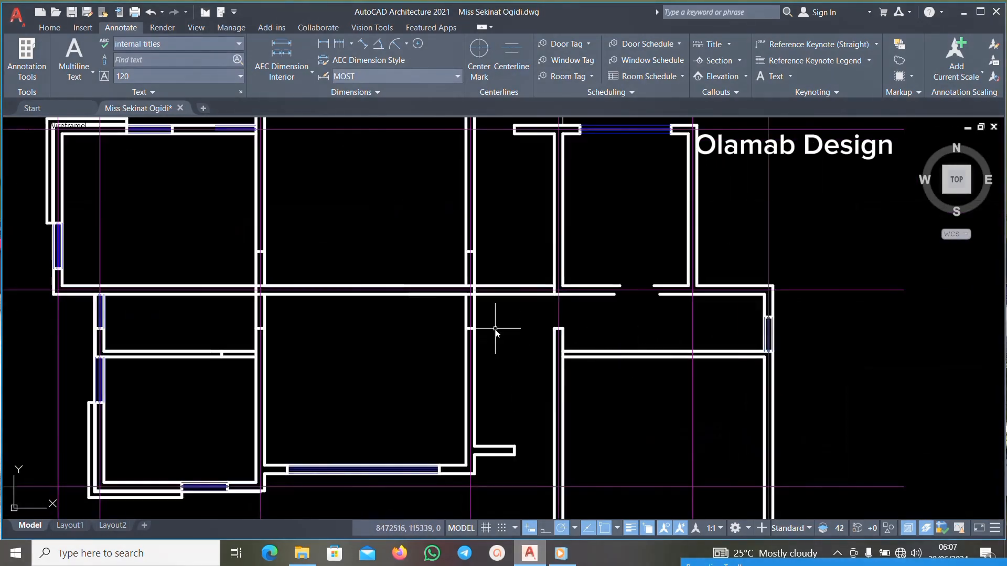
{"action": "scroll", "coordinate": [423, 348], "scroll_direction": "up", "scroll_amount": 5}
{"action": "key", "text": "Delete"}
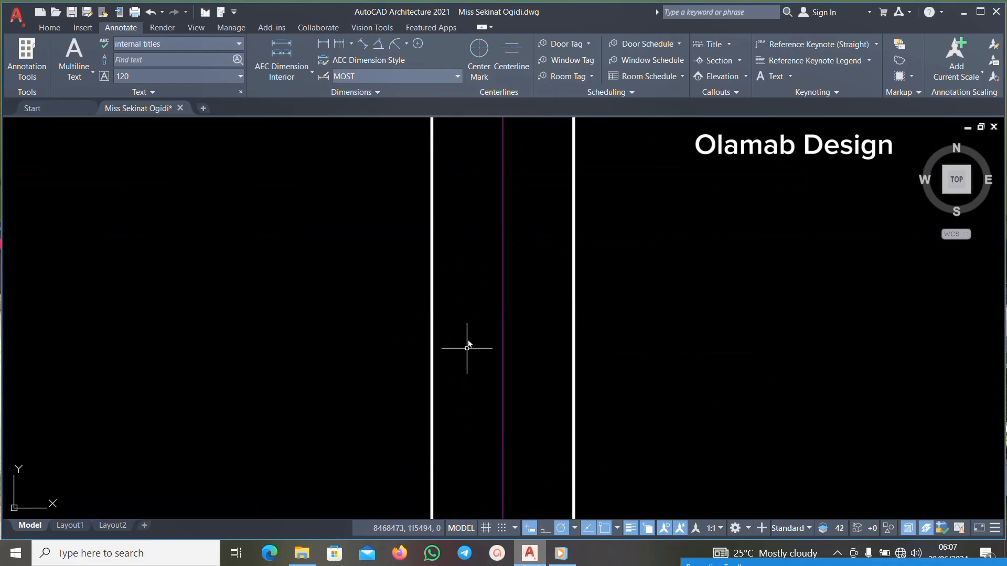
{"action": "scroll", "coordinate": [467, 343], "scroll_direction": "down", "scroll_amount": 5}
{"action": "scroll", "coordinate": [469, 221], "scroll_direction": "up", "scroll_amount": 5}
Try to delete the jamb line across the axis D wall above axis 3 with a crossing selection, and undo the deletion.
{"action": "left_click", "coordinate": [427, 252]}
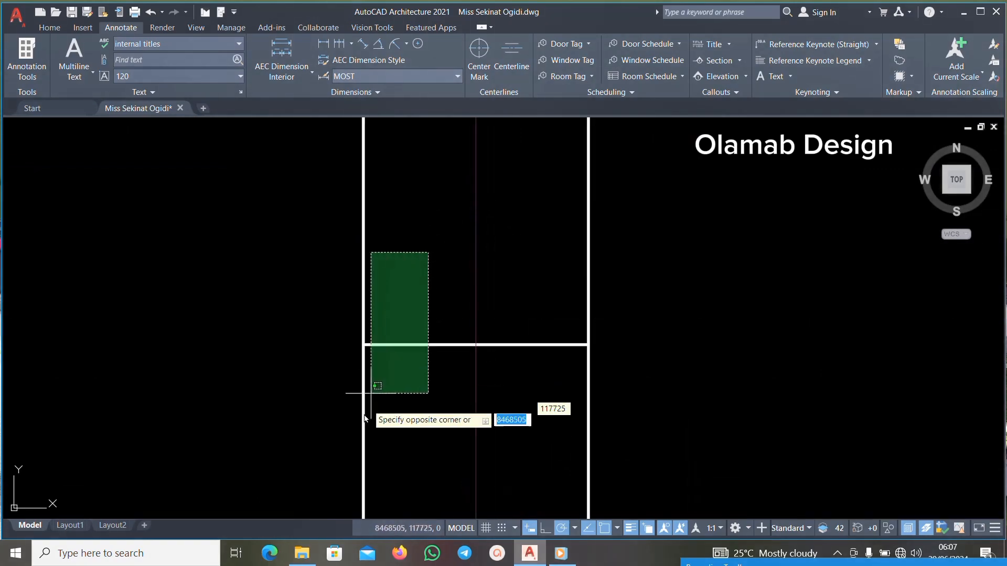
{"action": "left_click", "coordinate": [371, 395]}
{"action": "key", "text": "Delete"}
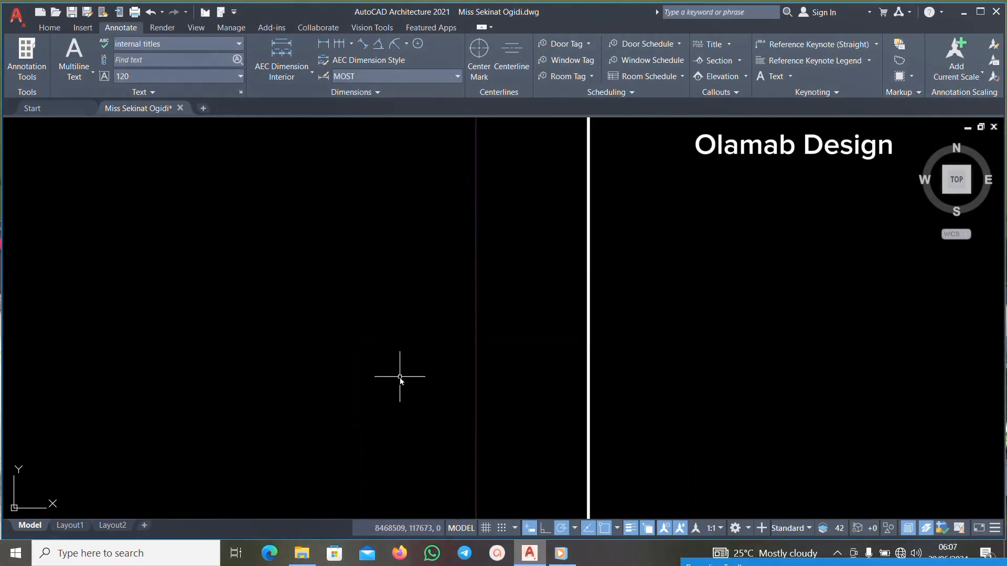
{"action": "key", "text": "ctrl+z"}
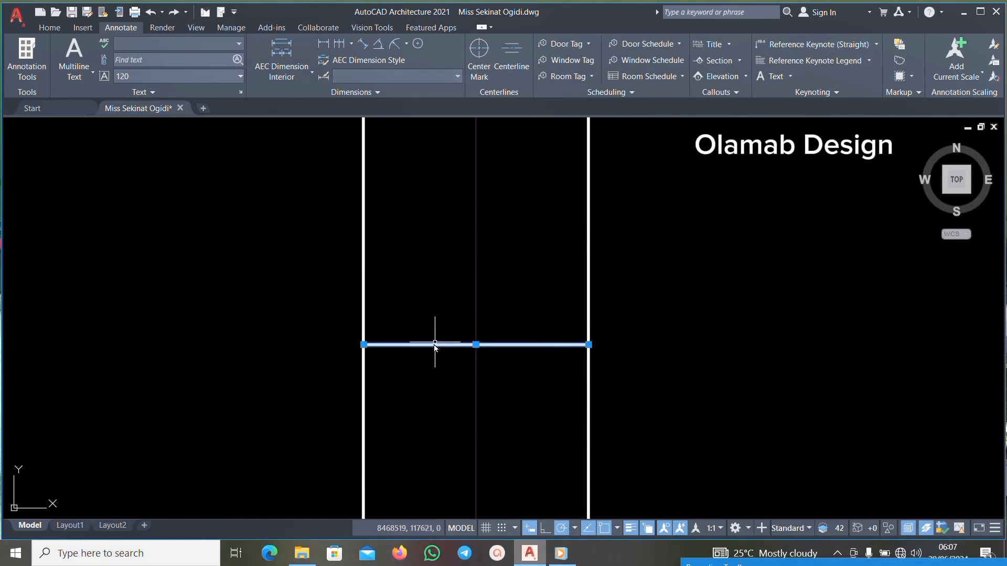
Delete only the door jamb line across the axis D wall above axis 3.
{"action": "key", "text": "Delete"}
{"action": "scroll", "coordinate": [449, 328], "scroll_direction": "down", "scroll_amount": 5}
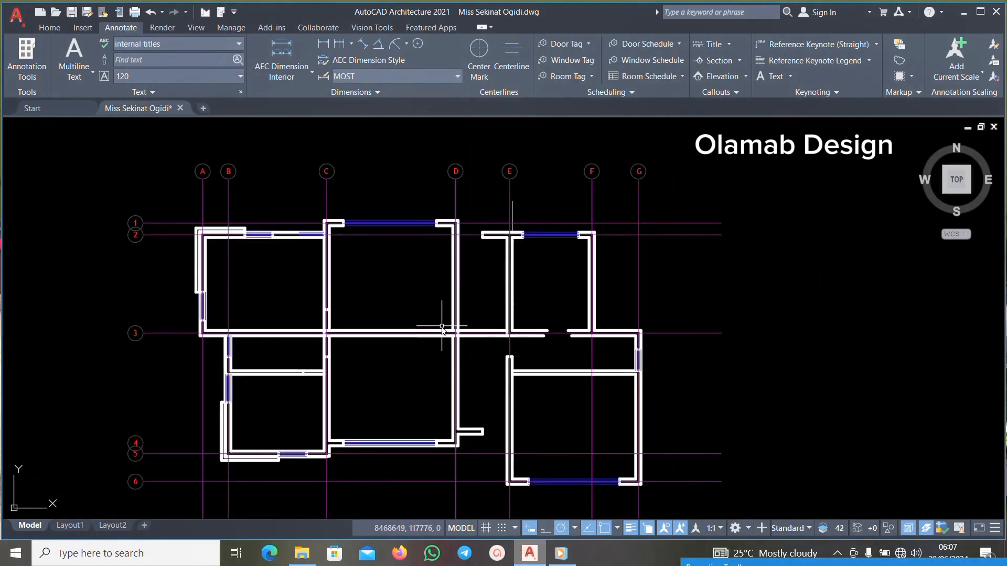
{"action": "scroll", "coordinate": [441, 327], "scroll_direction": "up", "scroll_amount": 5}
{"action": "scroll", "coordinate": [470, 342], "scroll_direction": "down", "scroll_amount": 5}
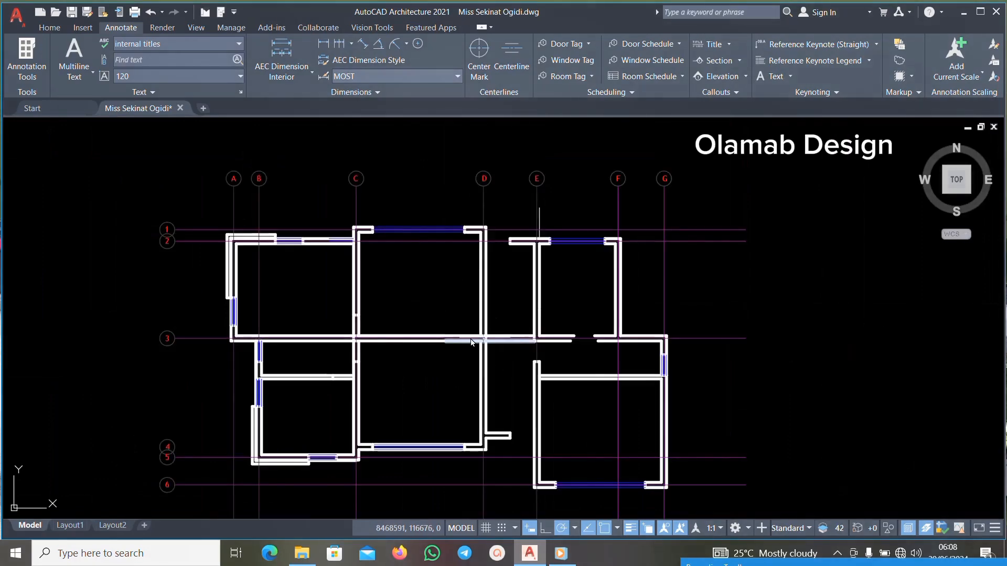
Delete the door jamb line across the axis C wall above axis 3.
{"action": "scroll", "coordinate": [471, 340], "scroll_direction": "up", "scroll_amount": 5}
{"action": "scroll", "coordinate": [415, 250], "scroll_direction": "up", "scroll_amount": 5}
{"action": "left_click", "coordinate": [409, 267]}
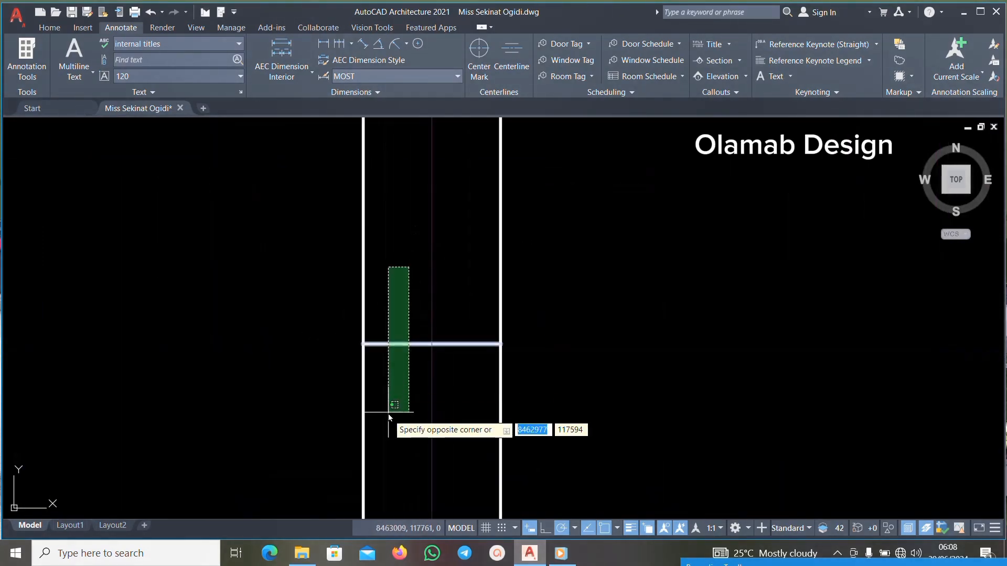
{"action": "left_click", "coordinate": [389, 412]}
{"action": "key", "text": "Delete"}
{"action": "scroll", "coordinate": [430, 287], "scroll_direction": "down", "scroll_amount": 5}
Remove the upper line of the axis 3 wall from axis A through the axis C junction.
{"action": "scroll", "coordinate": [434, 277], "scroll_direction": "up", "scroll_amount": 6}
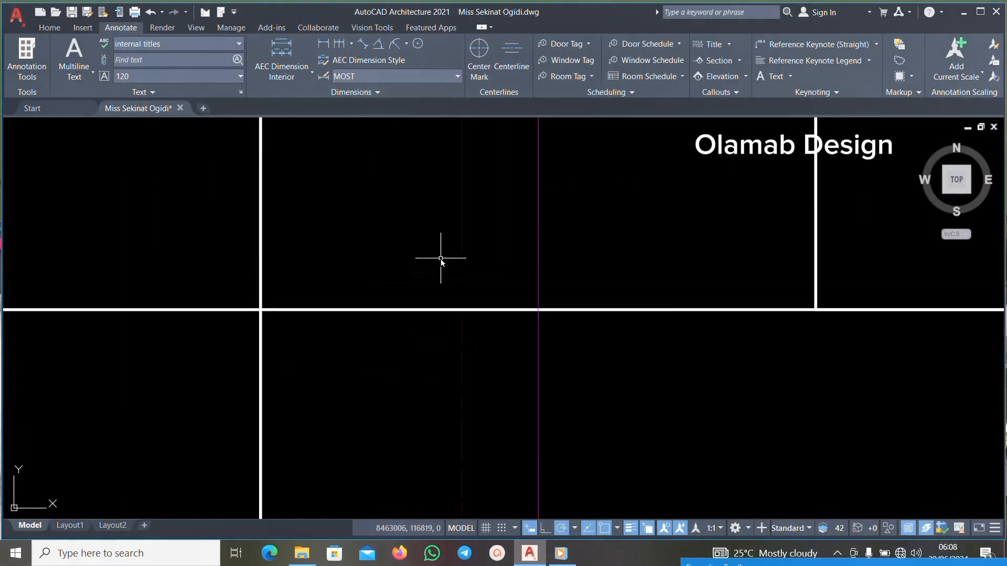
{"action": "scroll", "coordinate": [445, 322], "scroll_direction": "down", "scroll_amount": 5}
{"action": "scroll", "coordinate": [449, 381], "scroll_direction": "up", "scroll_amount": 3}
{"action": "scroll", "coordinate": [471, 311], "scroll_direction": "up", "scroll_amount": 6}
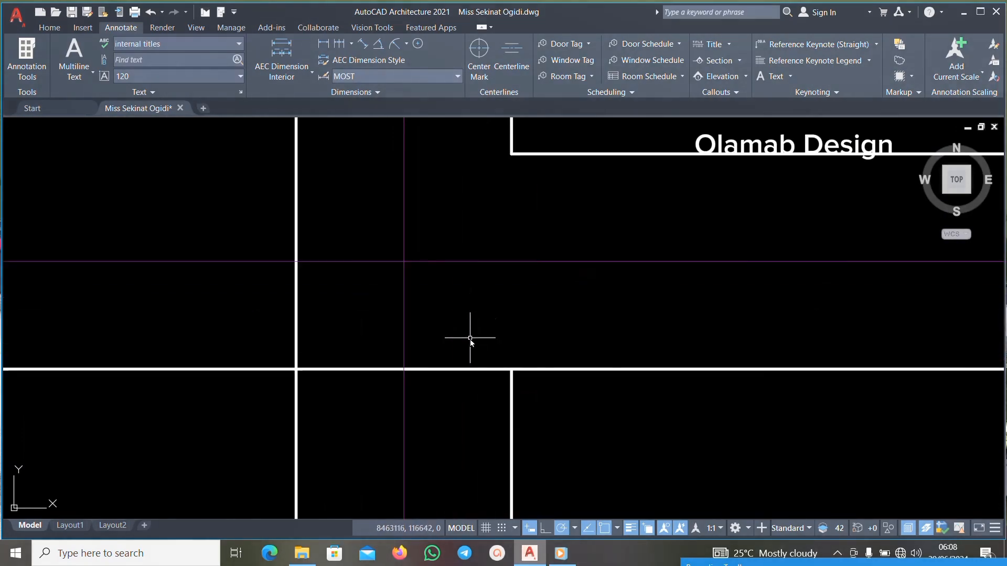
Try to delete the lower line of the axis 3 wall through the axis C junction.
{"action": "left_click", "coordinate": [469, 324]}
{"action": "left_click", "coordinate": [465, 418]}
{"action": "key", "text": "Delete"}
{"action": "scroll", "coordinate": [461, 315], "scroll_direction": "down", "scroll_amount": 6}
{"action": "scroll", "coordinate": [460, 315], "scroll_direction": "down", "scroll_amount": 4}
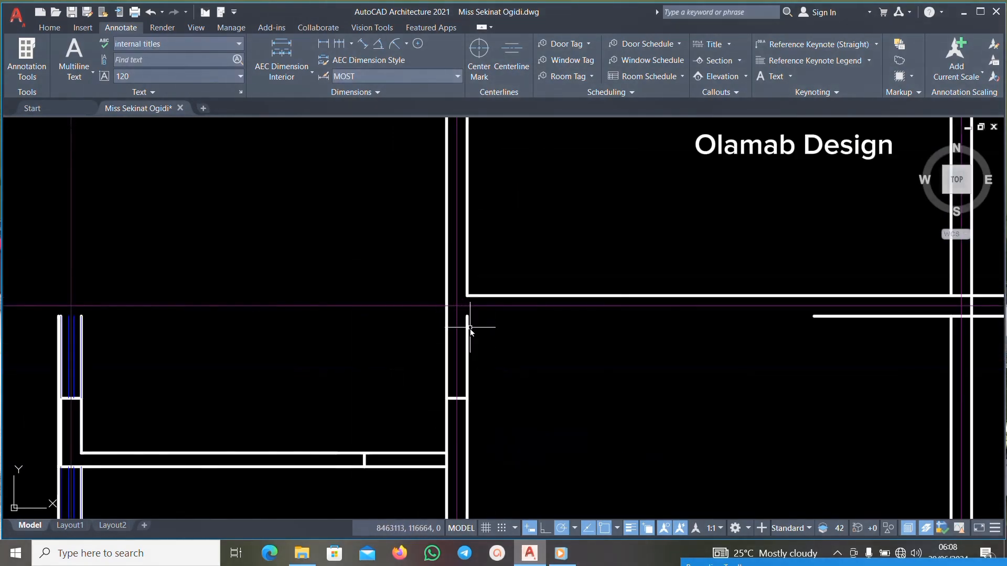
{"action": "scroll", "coordinate": [469, 343], "scroll_direction": "up", "scroll_amount": 8}
{"action": "scroll", "coordinate": [464, 365], "scroll_direction": "down", "scroll_amount": 4}
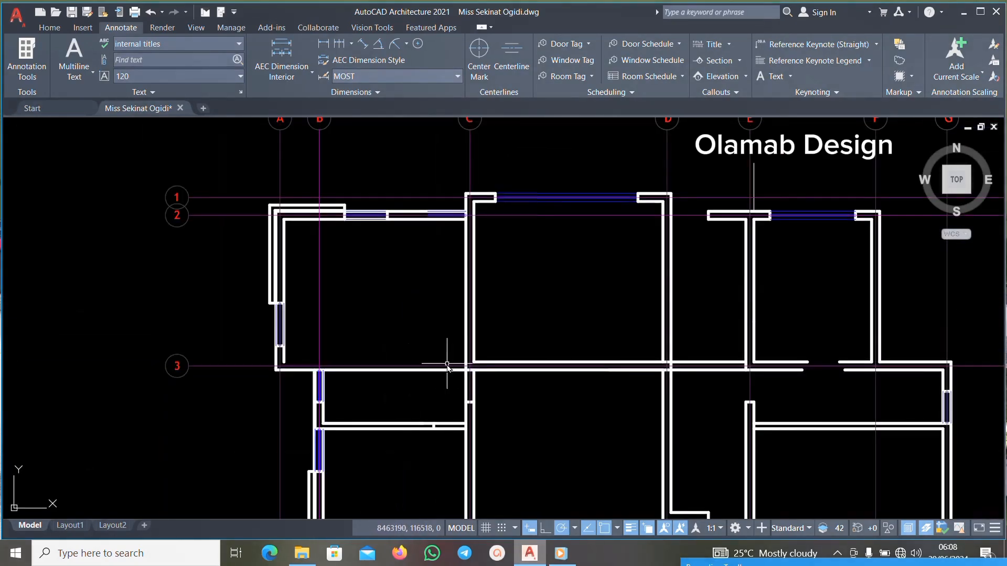
Delete the short jamb line crossing the partition between axes B and C.
{"action": "scroll", "coordinate": [435, 366], "scroll_direction": "up", "scroll_amount": 2}
{"action": "scroll", "coordinate": [524, 349], "scroll_direction": "down", "scroll_amount": 2}
{"action": "scroll", "coordinate": [475, 430], "scroll_direction": "up", "scroll_amount": 5}
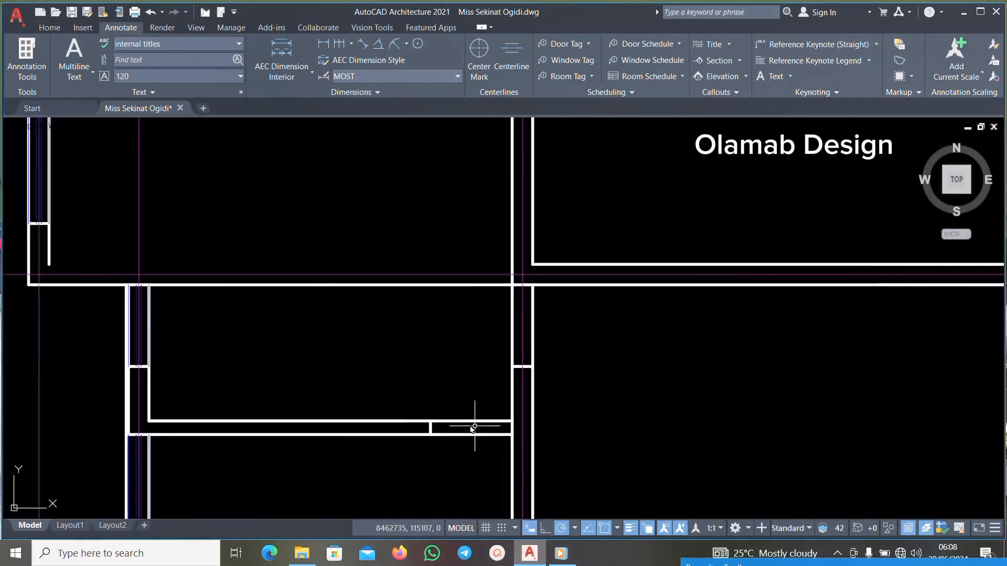
{"action": "left_click", "coordinate": [483, 442]}
{"action": "left_click", "coordinate": [303, 463]}
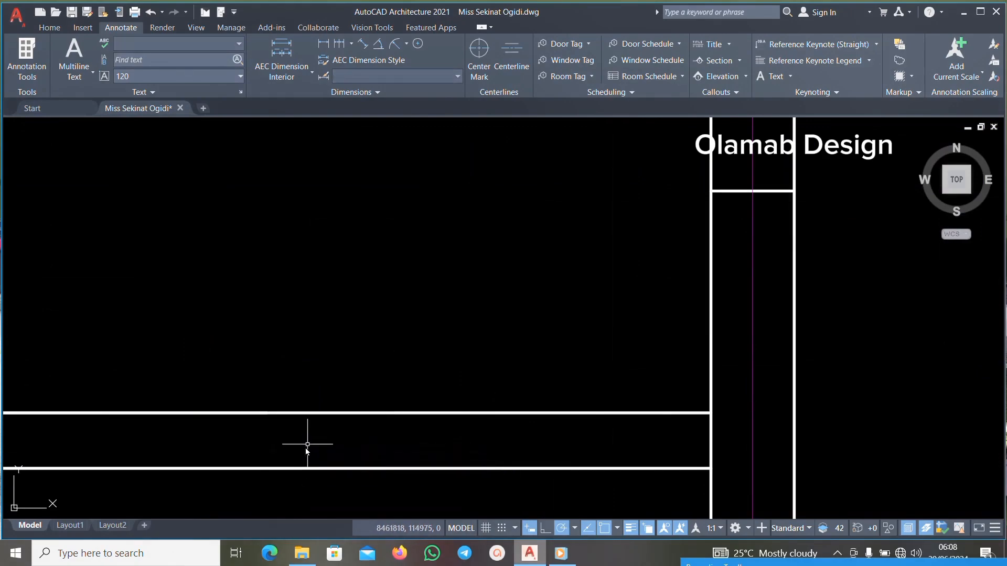
Delete the door jamb line across the axis C wall below axis 3.
{"action": "scroll", "coordinate": [367, 420], "scroll_direction": "down", "scroll_amount": 3}
{"action": "scroll", "coordinate": [517, 341], "scroll_direction": "up", "scroll_amount": 5}
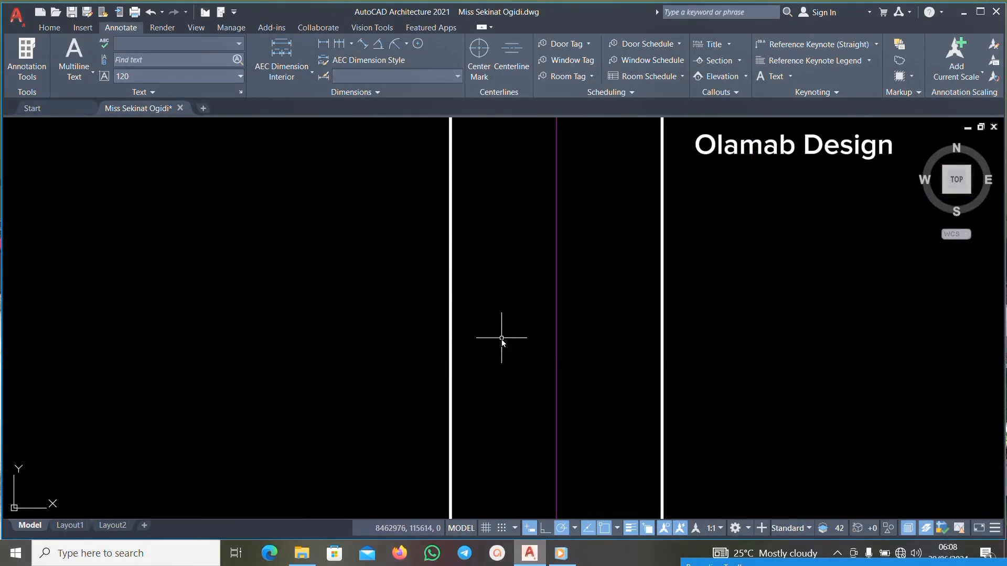
{"action": "scroll", "coordinate": [514, 325], "scroll_direction": "down", "scroll_amount": 4}
{"action": "scroll", "coordinate": [402, 425], "scroll_direction": "up", "scroll_amount": 4}
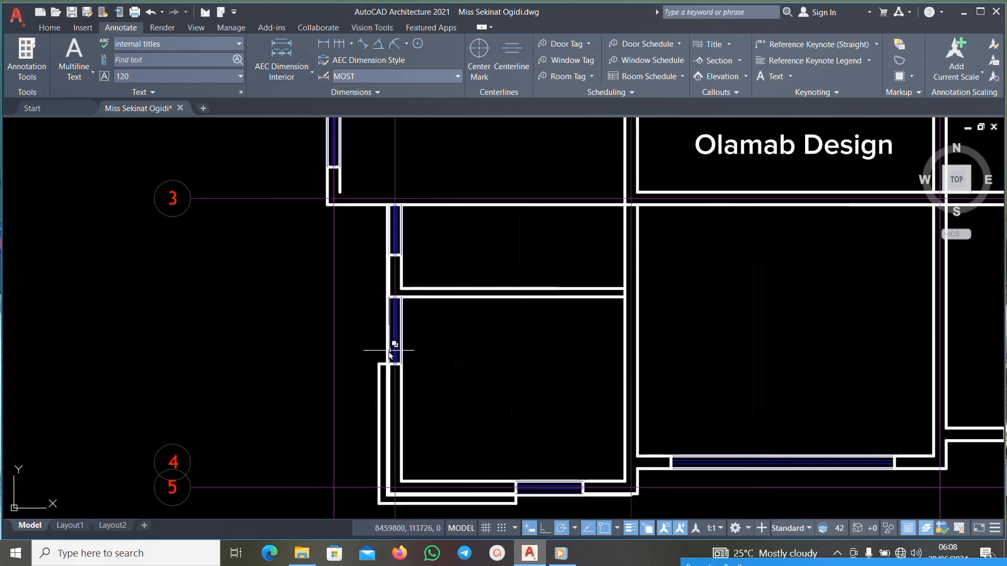
Delete the projecting outer outline around the lower-left room's corner, including its short end line beside the bottom window.
{"action": "scroll", "coordinate": [394, 350], "scroll_direction": "up", "scroll_amount": 3}
{"action": "scroll", "coordinate": [457, 278], "scroll_direction": "down", "scroll_amount": 3}
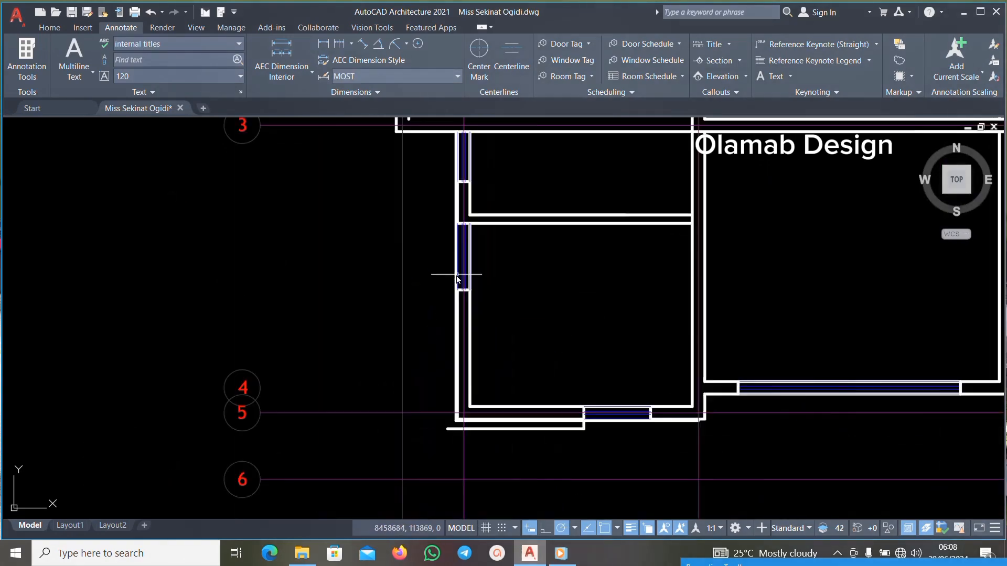
{"action": "scroll", "coordinate": [463, 401], "scroll_direction": "up", "scroll_amount": 4}
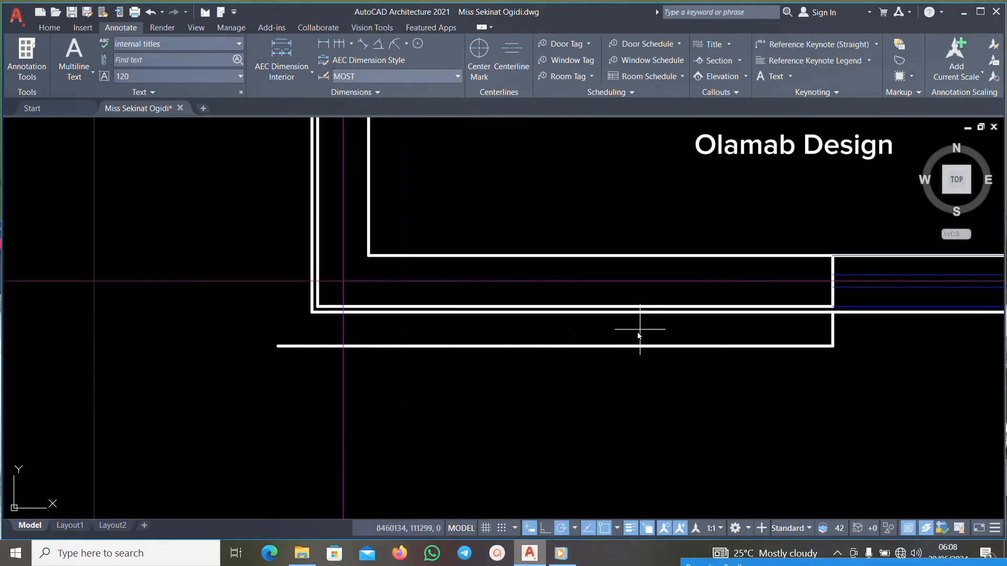
{"action": "scroll", "coordinate": [540, 378], "scroll_direction": "down", "scroll_amount": 3}
{"action": "scroll", "coordinate": [476, 404], "scroll_direction": "up", "scroll_amount": 4}
{"action": "scroll", "coordinate": [417, 427], "scroll_direction": "down", "scroll_amount": 1}
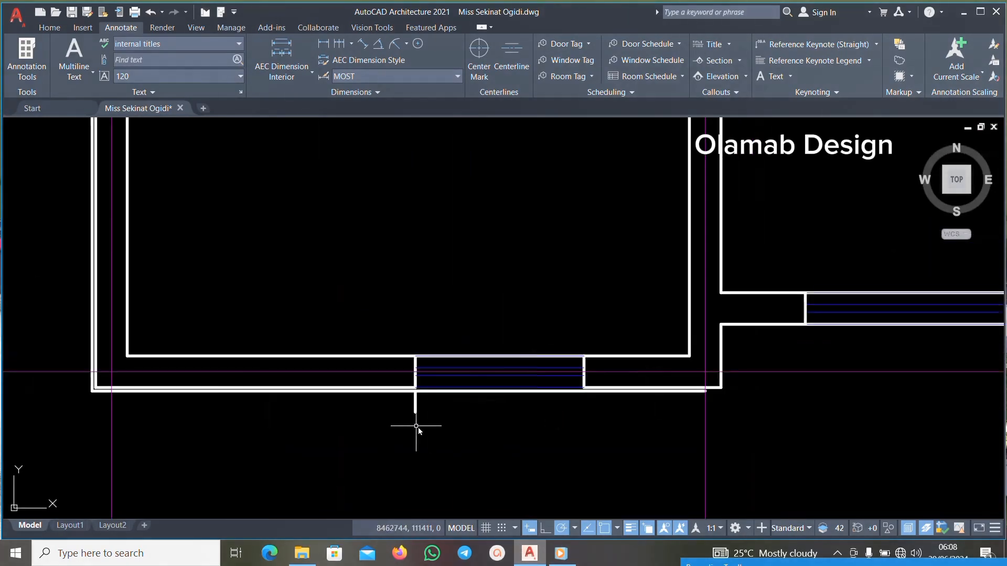
{"action": "scroll", "coordinate": [417, 426], "scroll_direction": "up", "scroll_amount": 3}
{"action": "scroll", "coordinate": [420, 411], "scroll_direction": "down", "scroll_amount": 3}
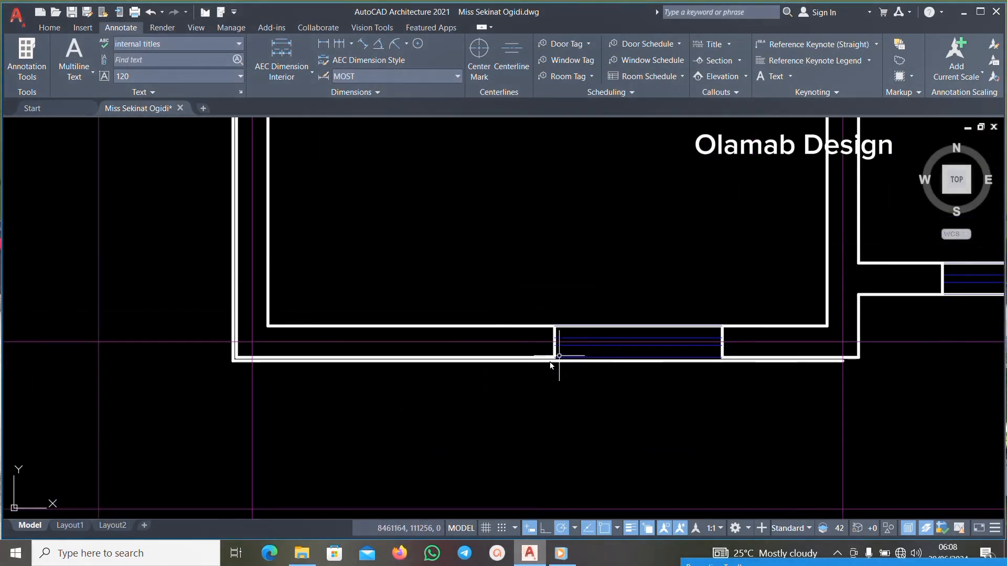
Delete the remaining duplicate outer lines along the bottom and left walls of the lower-left room.
{"action": "scroll", "coordinate": [553, 364], "scroll_direction": "up", "scroll_amount": 3}
{"action": "scroll", "coordinate": [474, 370], "scroll_direction": "down", "scroll_amount": 2}
{"action": "scroll", "coordinate": [834, 345], "scroll_direction": "up", "scroll_amount": 5}
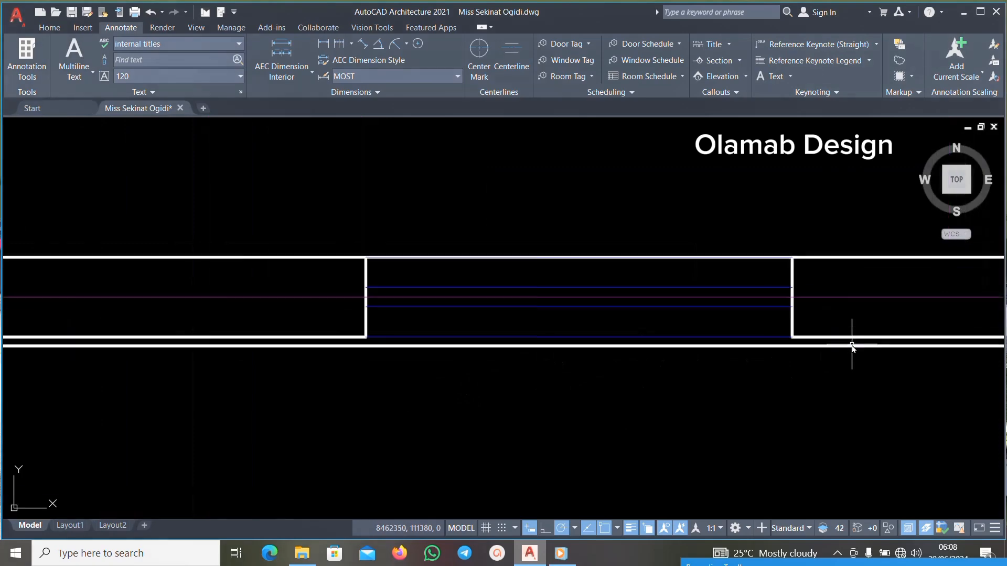
{"action": "scroll", "coordinate": [779, 347], "scroll_direction": "down", "scroll_amount": 5}
{"action": "scroll", "coordinate": [647, 341], "scroll_direction": "up", "scroll_amount": 6}
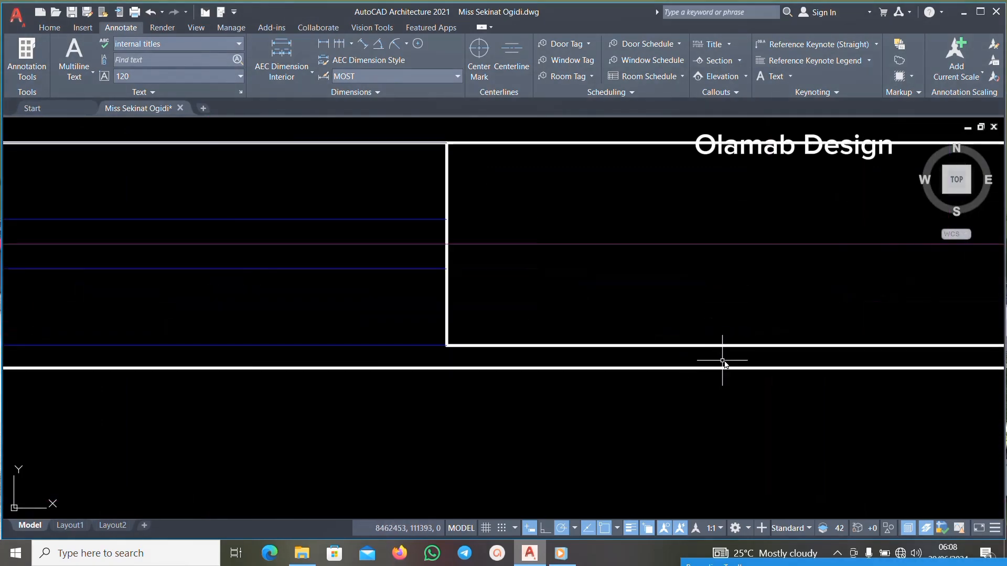
{"action": "scroll", "coordinate": [635, 387], "scroll_direction": "down", "scroll_amount": 7}
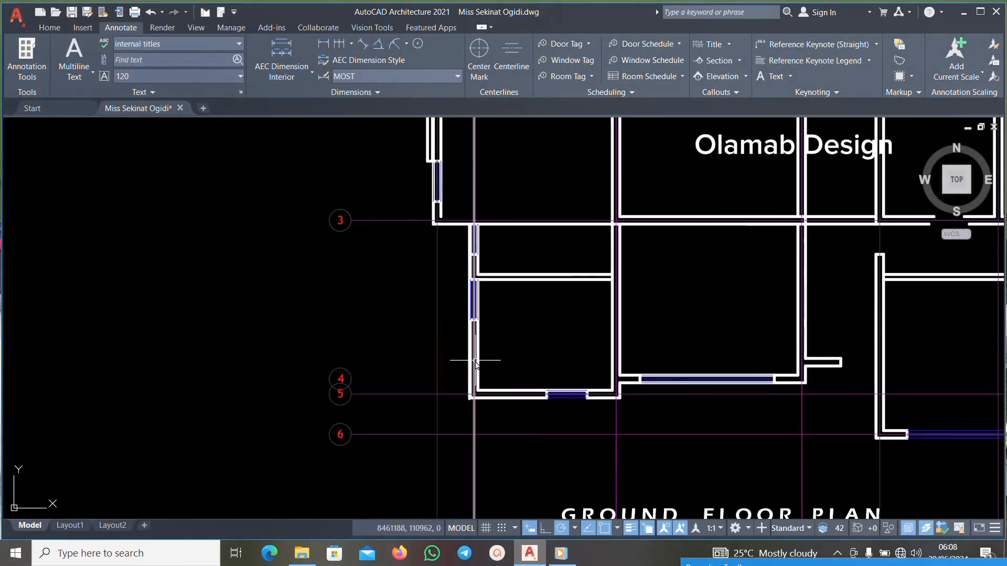
{"action": "scroll", "coordinate": [475, 360], "scroll_direction": "up", "scroll_amount": 5}
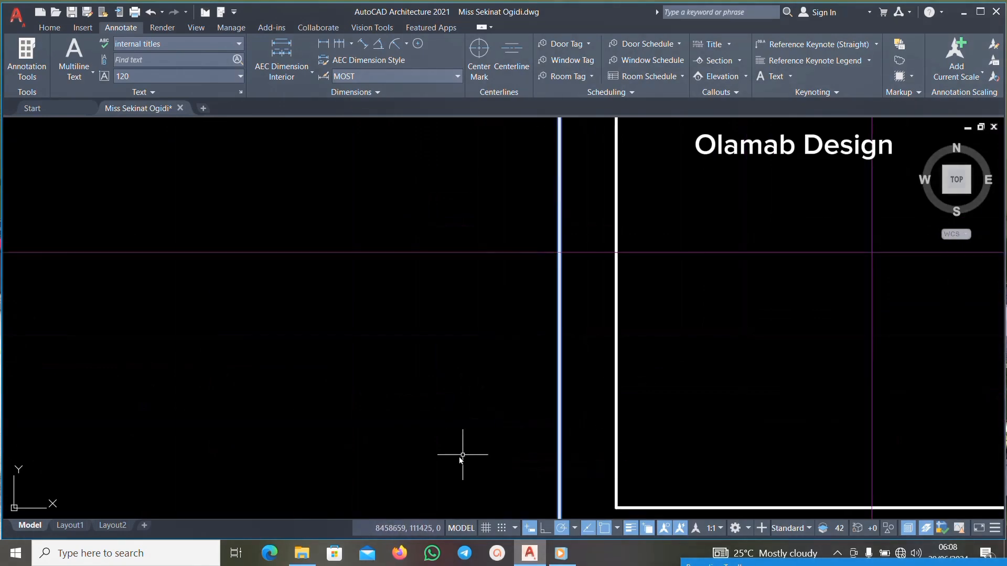
{"action": "scroll", "coordinate": [462, 455], "scroll_direction": "down", "scroll_amount": 4}
{"action": "scroll", "coordinate": [461, 273], "scroll_direction": "down", "scroll_amount": 3}
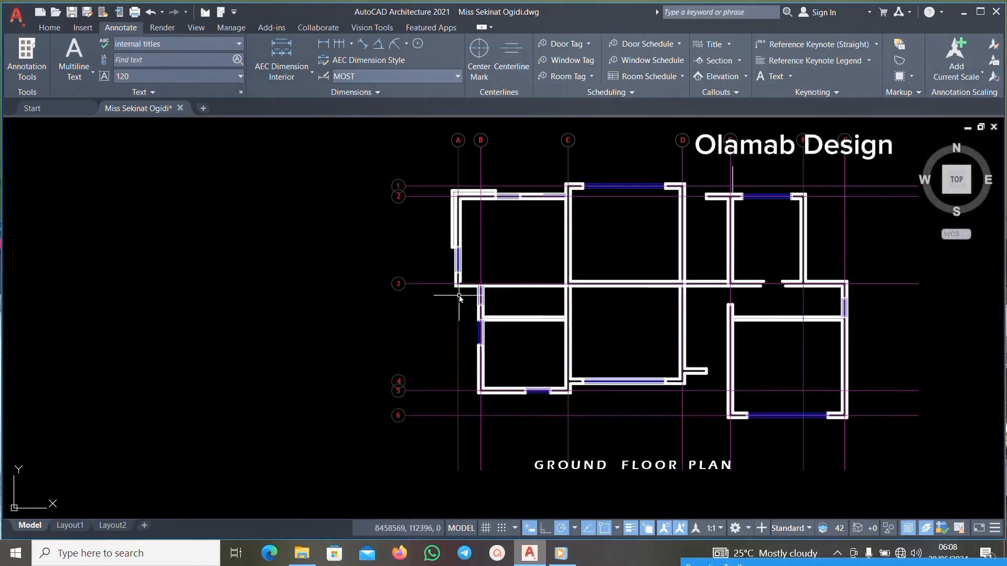
Delete the duplicate vertical lines outside the axis A wall above its window, including their short end lines.
{"action": "scroll", "coordinate": [459, 252], "scroll_direction": "up", "scroll_amount": 7}
{"action": "scroll", "coordinate": [456, 262], "scroll_direction": "down", "scroll_amount": 4}
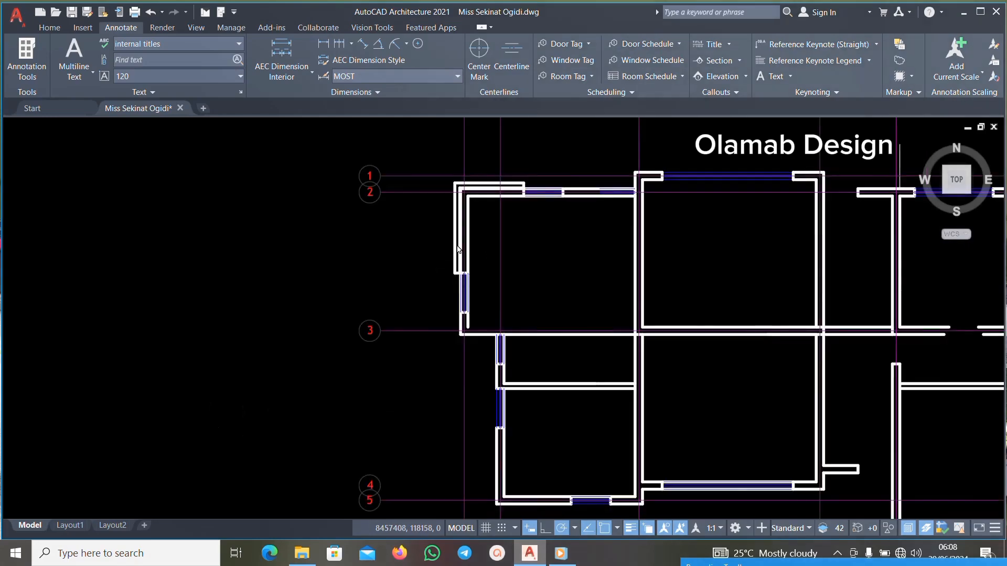
{"action": "scroll", "coordinate": [454, 363], "scroll_direction": "up", "scroll_amount": 6}
{"action": "left_click", "coordinate": [409, 255]}
{"action": "key", "text": "Delete"}
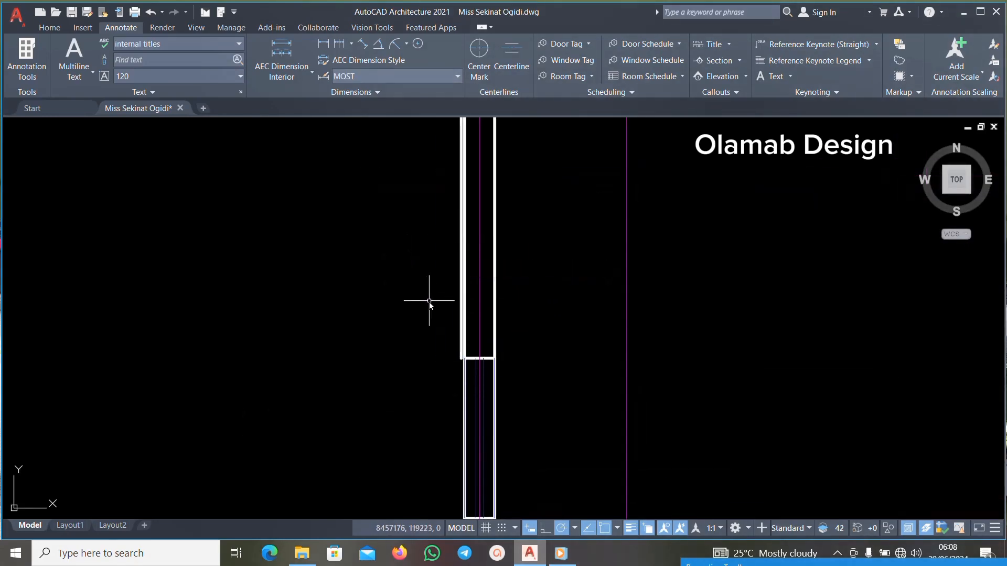
{"action": "scroll", "coordinate": [437, 310], "scroll_direction": "up", "scroll_amount": 5}
{"action": "scroll", "coordinate": [526, 281], "scroll_direction": "down", "scroll_amount": 3}
{"action": "scroll", "coordinate": [543, 364], "scroll_direction": "up", "scroll_amount": 4}
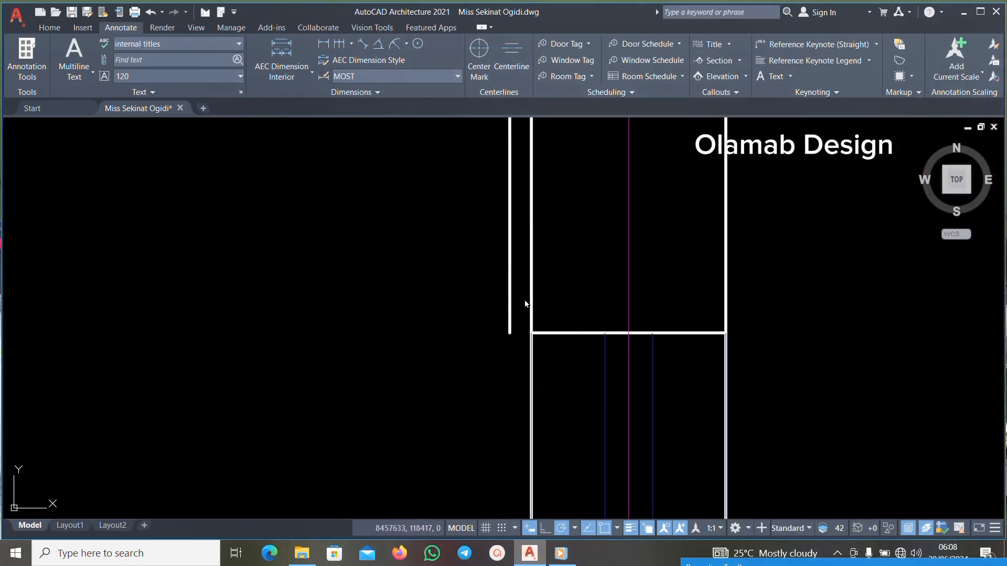
{"action": "scroll", "coordinate": [477, 346], "scroll_direction": "down", "scroll_amount": 5}
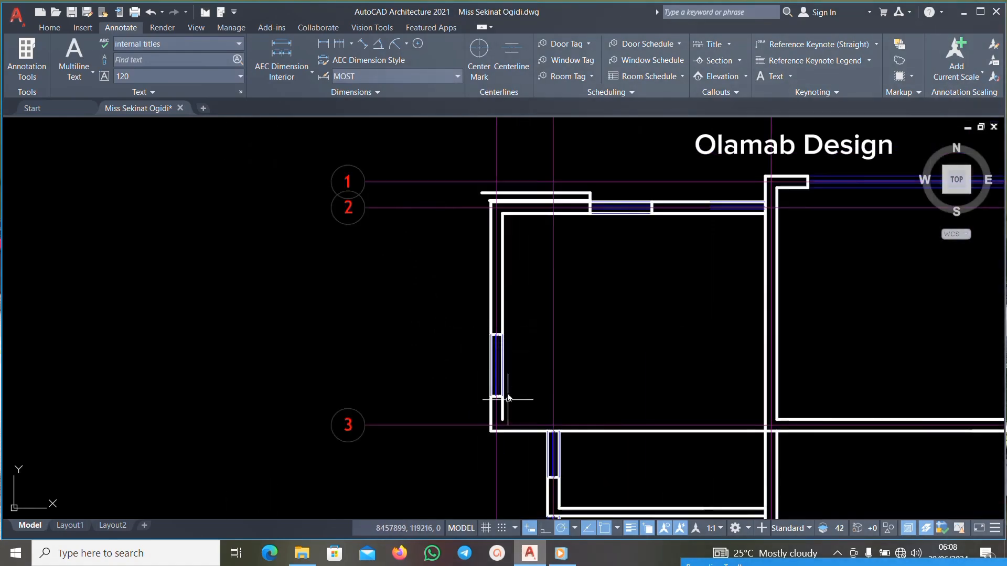
Delete the two duplicate horizontal lines above the axis 2 wall at the upper-left room's corner.
{"action": "scroll", "coordinate": [507, 398], "scroll_direction": "up", "scroll_amount": 2}
{"action": "scroll", "coordinate": [499, 400], "scroll_direction": "down", "scroll_amount": 5}
{"action": "scroll", "coordinate": [504, 344], "scroll_direction": "up", "scroll_amount": 7}
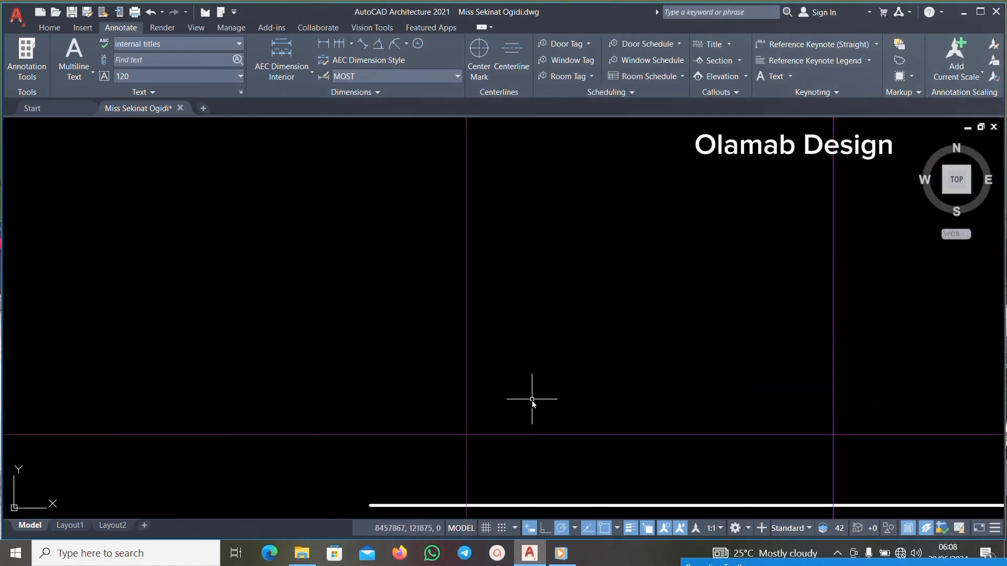
{"action": "scroll", "coordinate": [532, 400], "scroll_direction": "down", "scroll_amount": 2}
{"action": "scroll", "coordinate": [539, 341], "scroll_direction": "up", "scroll_amount": 4}
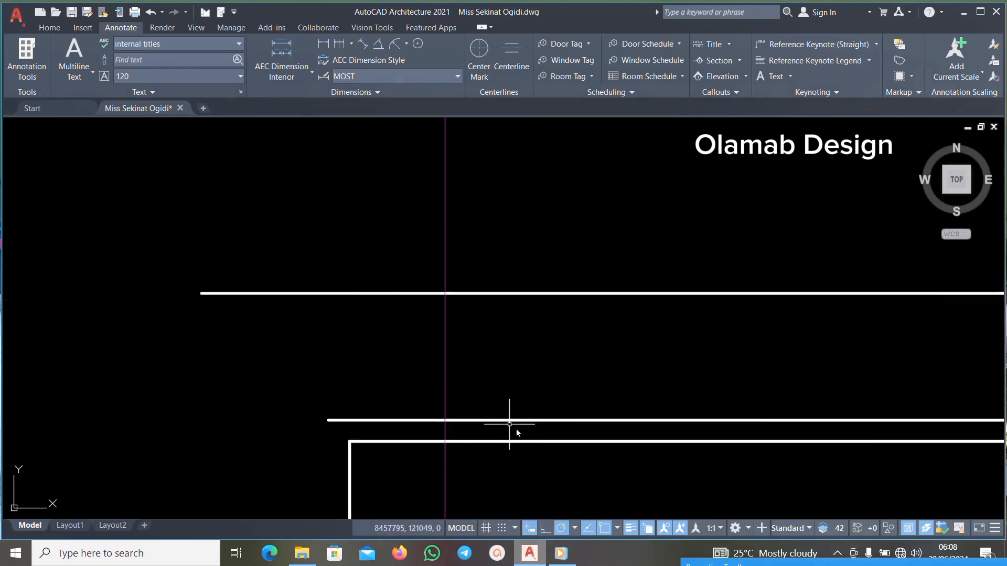
{"action": "left_click", "coordinate": [582, 428]}
{"action": "left_click", "coordinate": [546, 263]}
{"action": "key", "text": "Delete"}
{"action": "scroll", "coordinate": [530, 238], "scroll_direction": "down", "scroll_amount": 2}
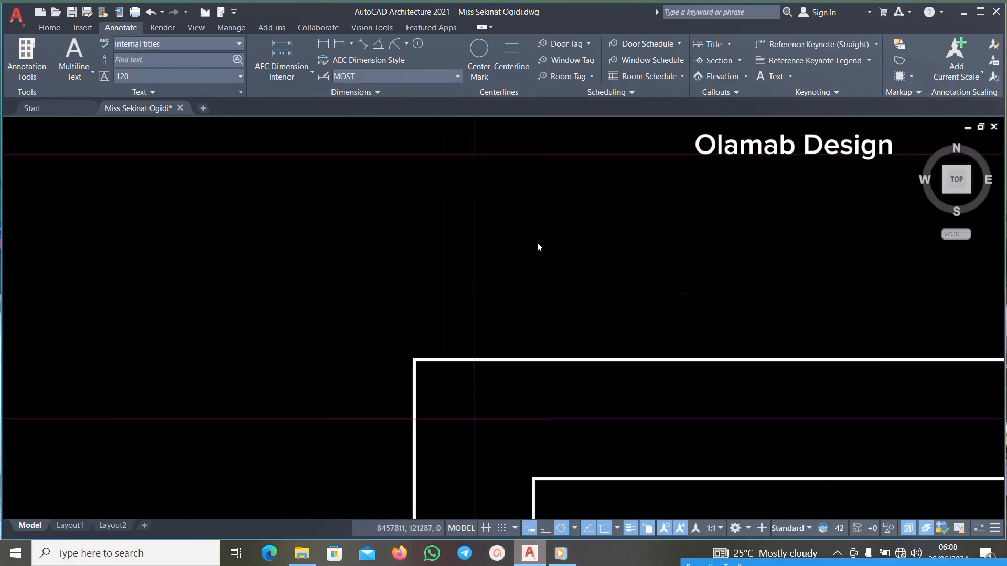
Delete the leftover short end lines projecting above the axis 2 wall at the window's left jamb.
{"action": "scroll", "coordinate": [538, 244], "scroll_direction": "down", "scroll_amount": 3}
{"action": "scroll", "coordinate": [755, 254], "scroll_direction": "up", "scroll_amount": 3}
{"action": "left_click", "coordinate": [811, 250]}
{"action": "left_click", "coordinate": [730, 270]}
{"action": "key", "text": "Delete"}
{"action": "scroll", "coordinate": [606, 247], "scroll_direction": "down", "scroll_amount": 1}
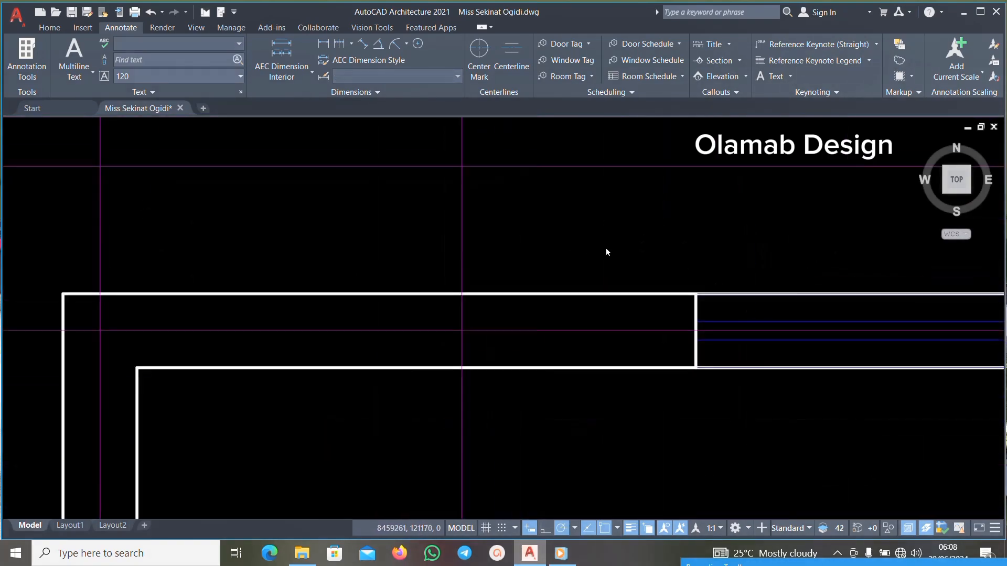
{"action": "scroll", "coordinate": [768, 266], "scroll_direction": "down", "scroll_amount": 2}
{"action": "scroll", "coordinate": [759, 270], "scroll_direction": "up", "scroll_amount": 4}
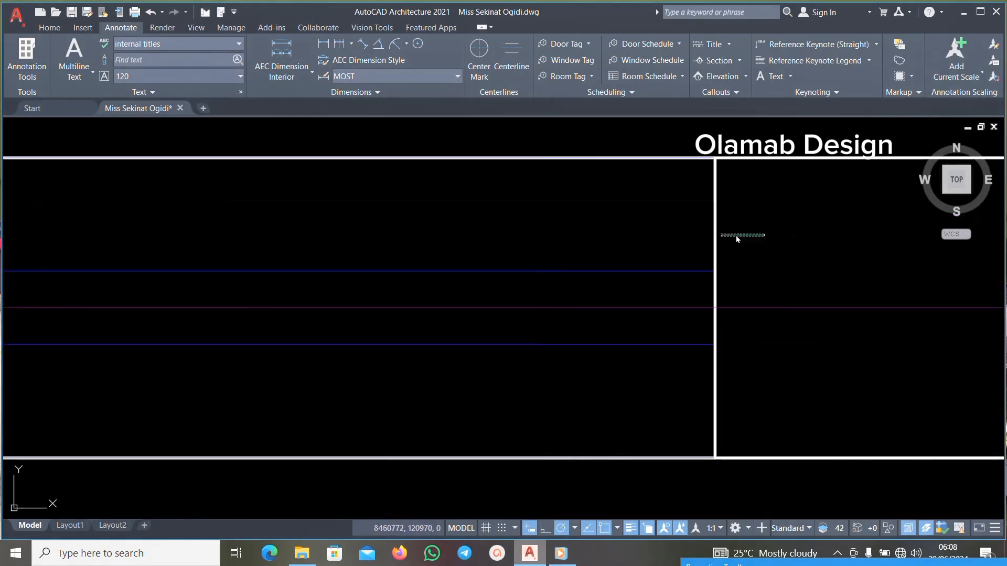
{"action": "left_click", "coordinate": [717, 229]}
{"action": "scroll", "coordinate": [721, 233], "scroll_direction": "down", "scroll_amount": 4}
{"action": "key", "text": "Escape"}
{"action": "scroll", "coordinate": [652, 218], "scroll_direction": "down", "scroll_amount": 5}
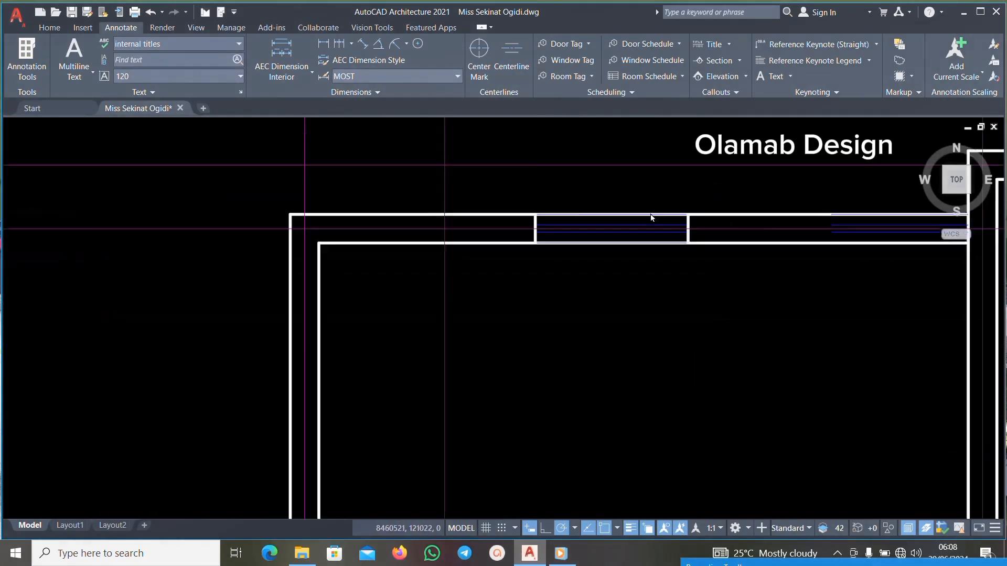
Extend the upper line of the axis 3 wall from axis C to the inner line of the axis A wall.
{"action": "scroll", "coordinate": [682, 309], "scroll_direction": "up", "scroll_amount": 4}
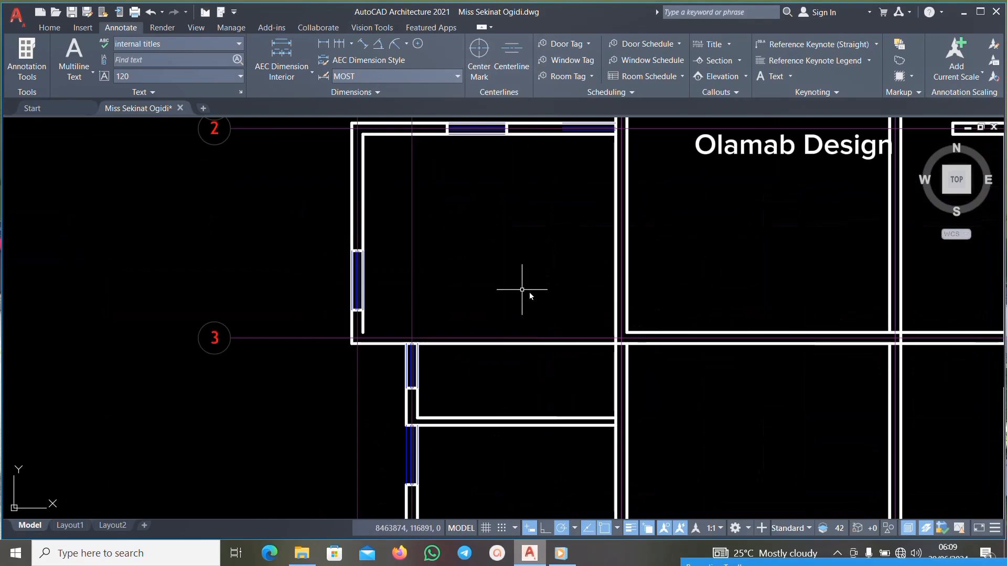
{"action": "scroll", "coordinate": [443, 273], "scroll_direction": "down", "scroll_amount": 4}
{"action": "scroll", "coordinate": [572, 374], "scroll_direction": "up", "scroll_amount": 2}
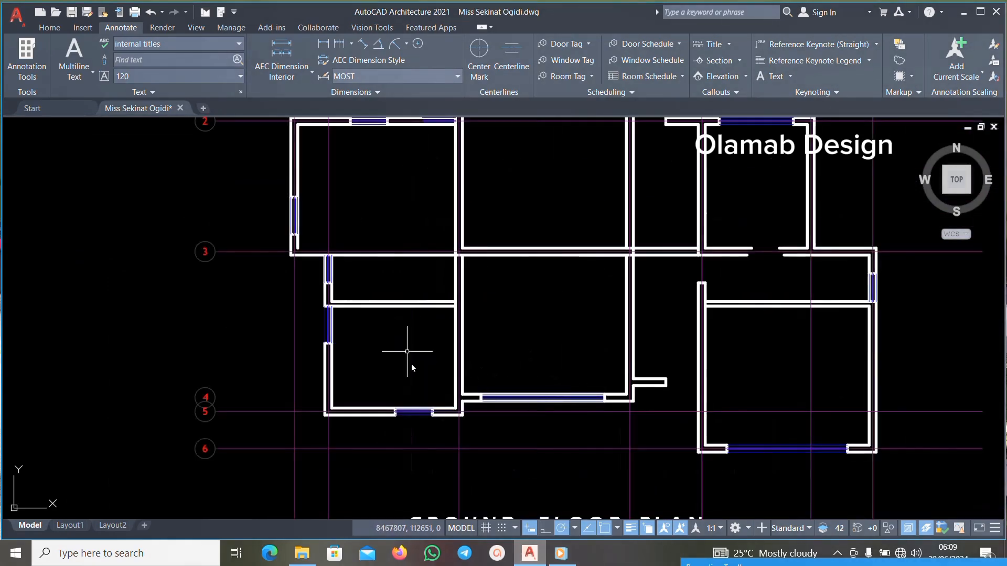
{"action": "middle_click_drag", "start_coordinate": [362, 222], "coordinate": [400, 296]}
{"action": "scroll", "coordinate": [367, 302], "scroll_direction": "up", "scroll_amount": 4}
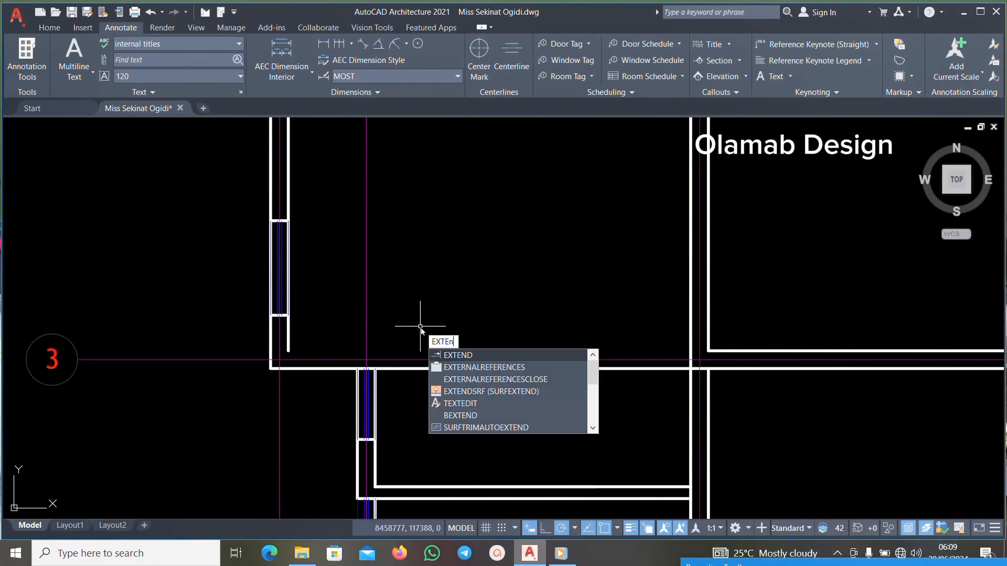
{"action": "type", "text": "nd"}
{"action": "key", "text": "Return"}
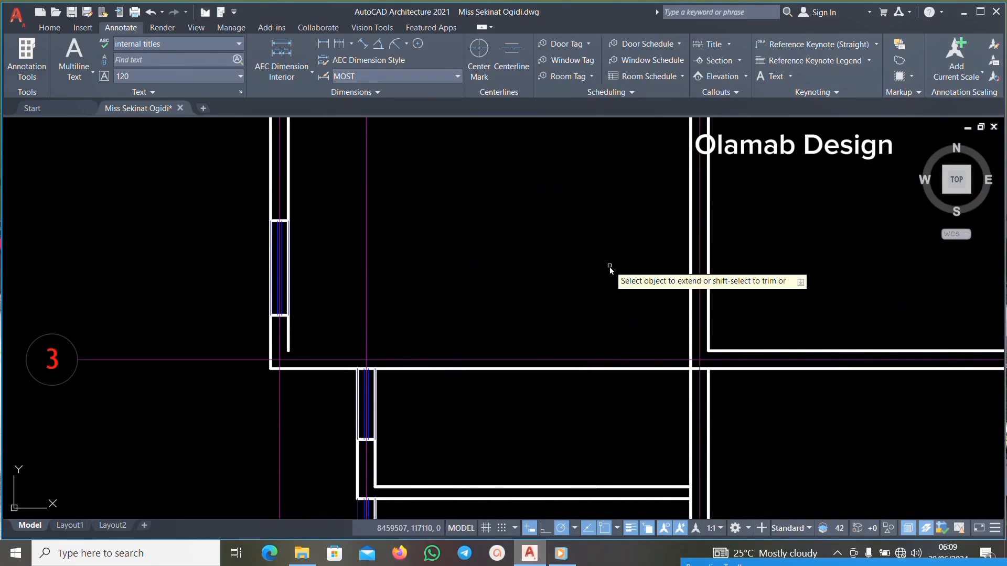
{"action": "scroll", "coordinate": [639, 312], "scroll_direction": "down", "scroll_amount": 2}
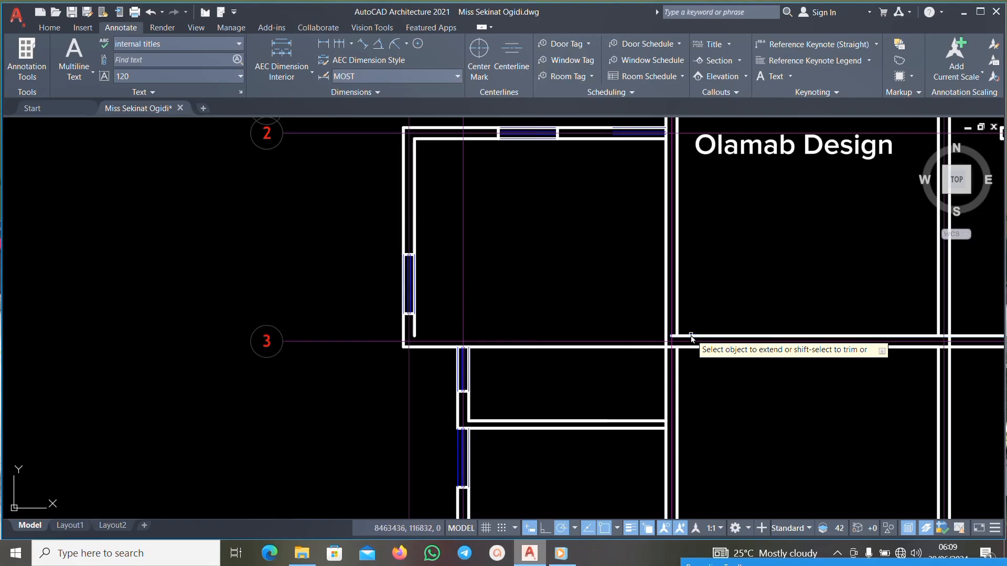
{"action": "scroll", "coordinate": [690, 335], "scroll_direction": "up", "scroll_amount": 2}
{"action": "scroll", "coordinate": [677, 339], "scroll_direction": "down", "scroll_amount": 2}
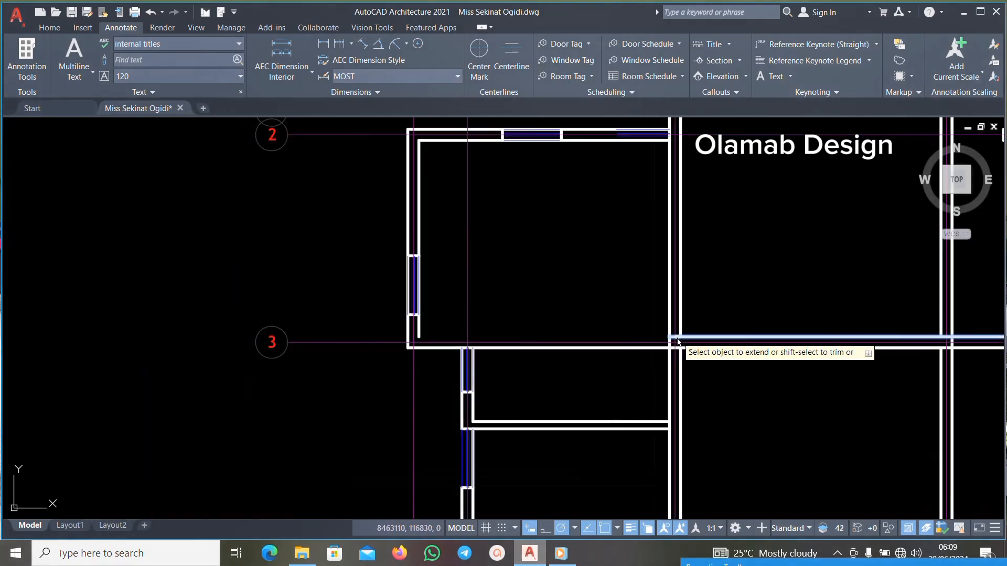
{"action": "left_click", "coordinate": [676, 341]}
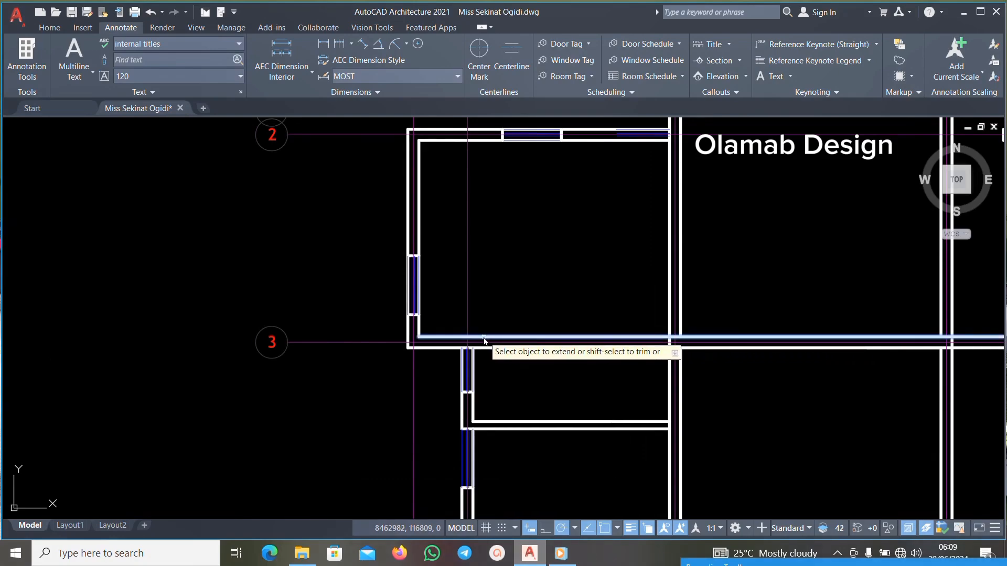
Extend the axis 3 wall's lower line across the door opening between axes E and F.
{"action": "scroll", "coordinate": [485, 341], "scroll_direction": "down", "scroll_amount": 5}
{"action": "scroll", "coordinate": [563, 357], "scroll_direction": "up", "scroll_amount": 7}
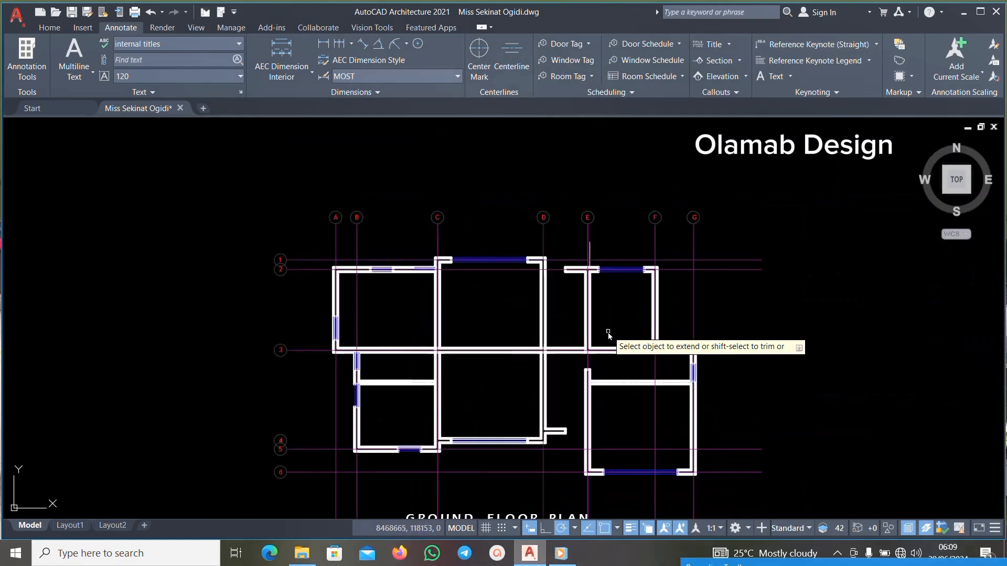
{"action": "left_click", "coordinate": [616, 387]}
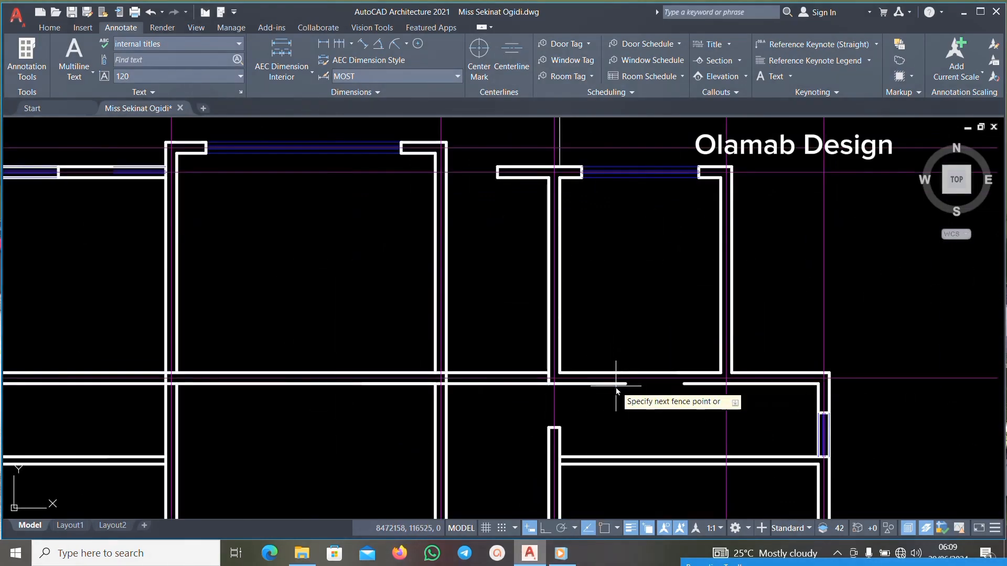
{"action": "left_click", "coordinate": [635, 380]}
{"action": "key", "text": "Return"}
Extend both lines of the lower axis E wall up to the axis 3 wall across the door gap.
{"action": "scroll", "coordinate": [637, 376], "scroll_direction": "down", "scroll_amount": 5}
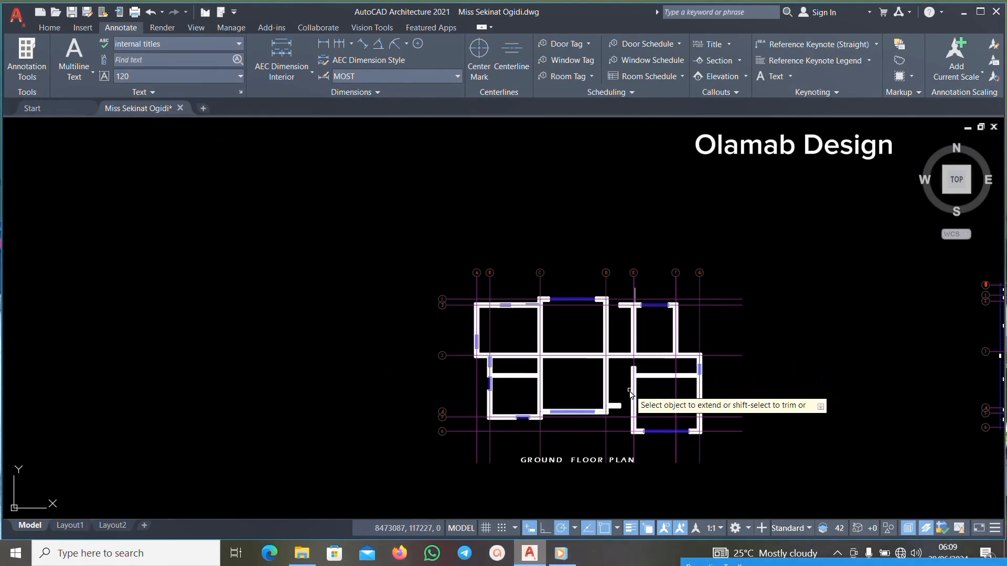
{"action": "scroll", "coordinate": [639, 385], "scroll_direction": "up", "scroll_amount": 4}
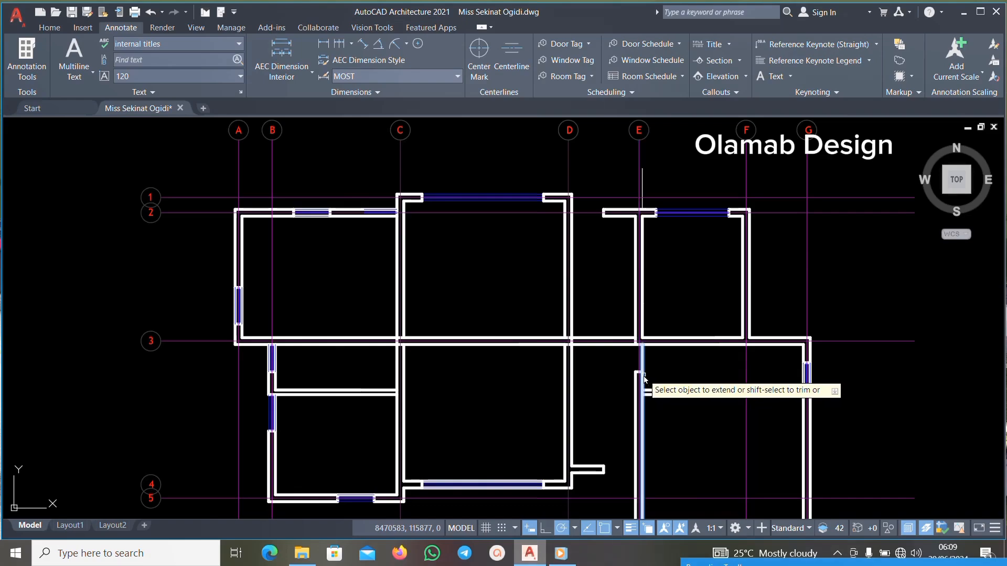
{"action": "left_click", "coordinate": [635, 378]}
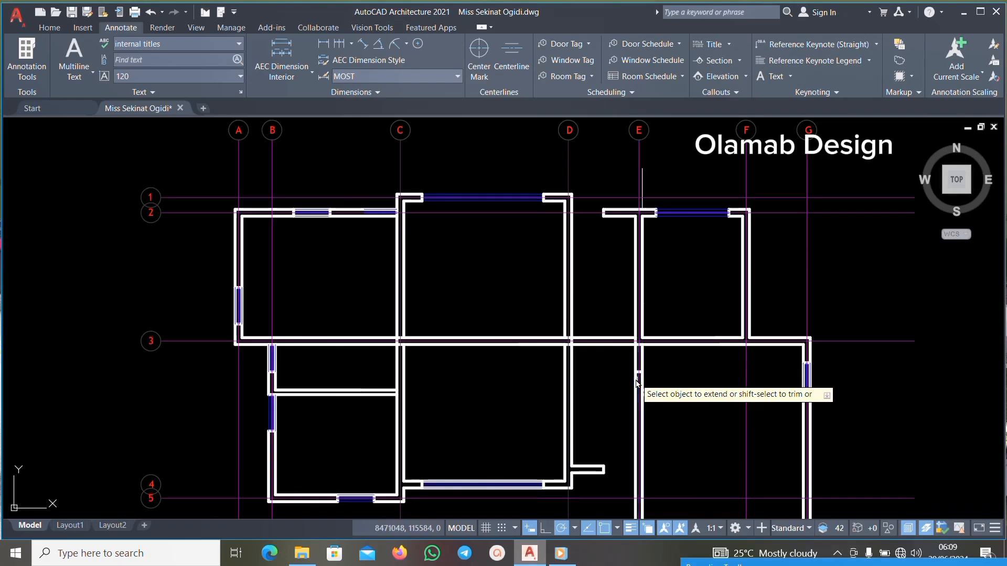
Extend the outer line of the axis 6 wall across the lower-right room's bottom window.
{"action": "scroll", "coordinate": [608, 361], "scroll_direction": "down", "scroll_amount": 4}
{"action": "scroll", "coordinate": [650, 424], "scroll_direction": "up", "scroll_amount": 3}
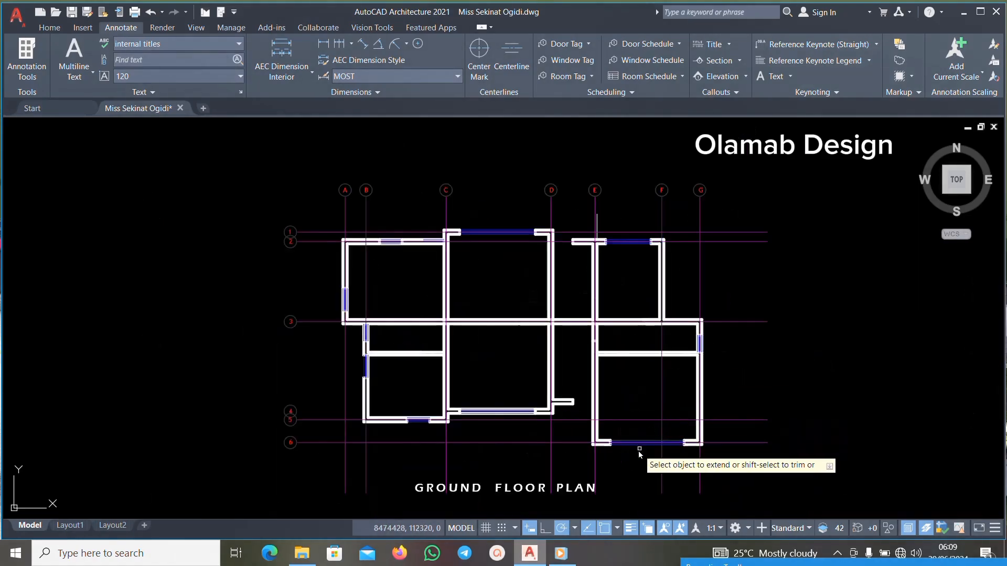
{"action": "scroll", "coordinate": [638, 451], "scroll_direction": "up", "scroll_amount": 2}
{"action": "scroll", "coordinate": [618, 446], "scroll_direction": "up", "scroll_amount": 5}
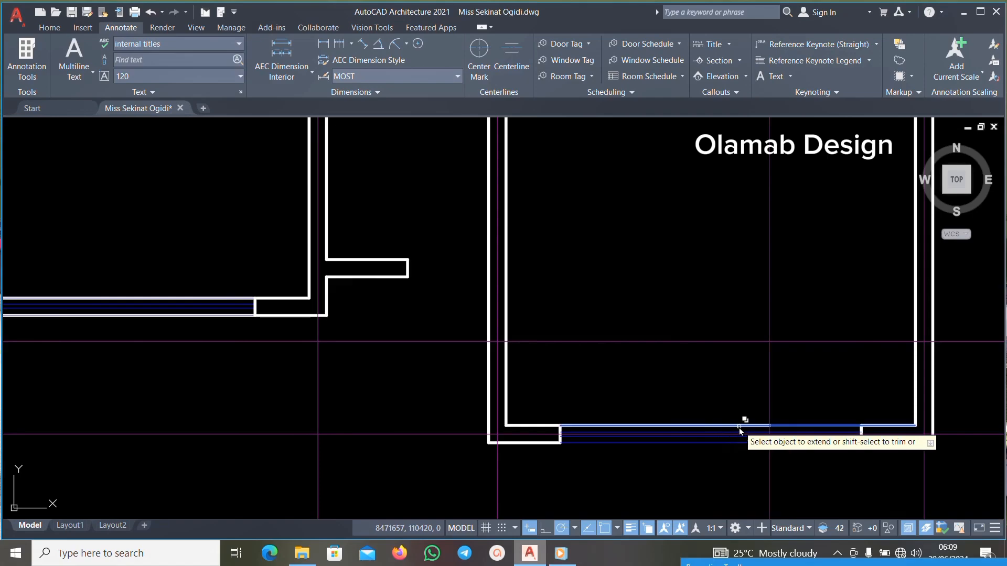
{"action": "scroll", "coordinate": [736, 418], "scroll_direction": "down", "scroll_amount": 4}
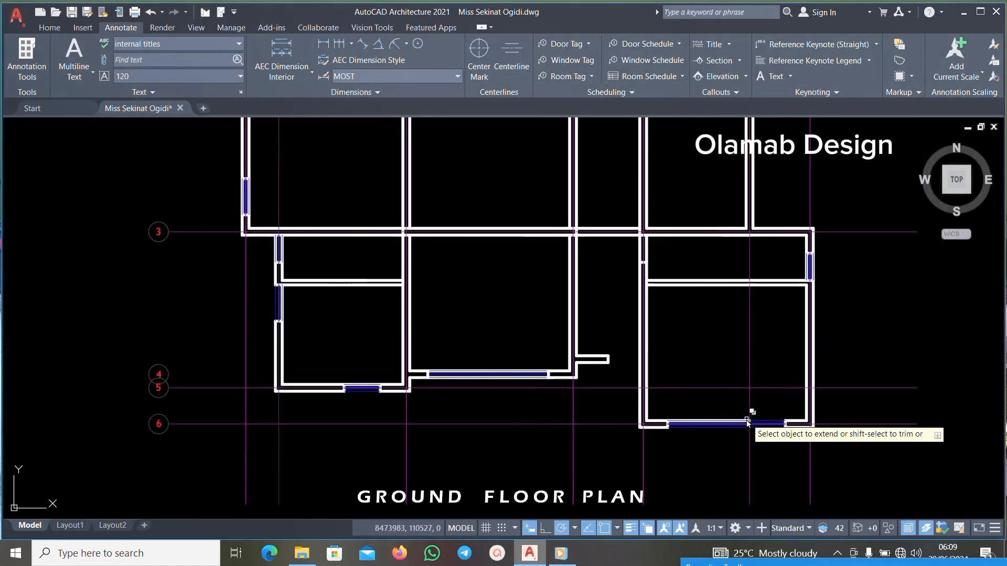
{"action": "scroll", "coordinate": [748, 422], "scroll_direction": "up", "scroll_amount": 4}
{"action": "scroll", "coordinate": [752, 421], "scroll_direction": "down", "scroll_amount": 4}
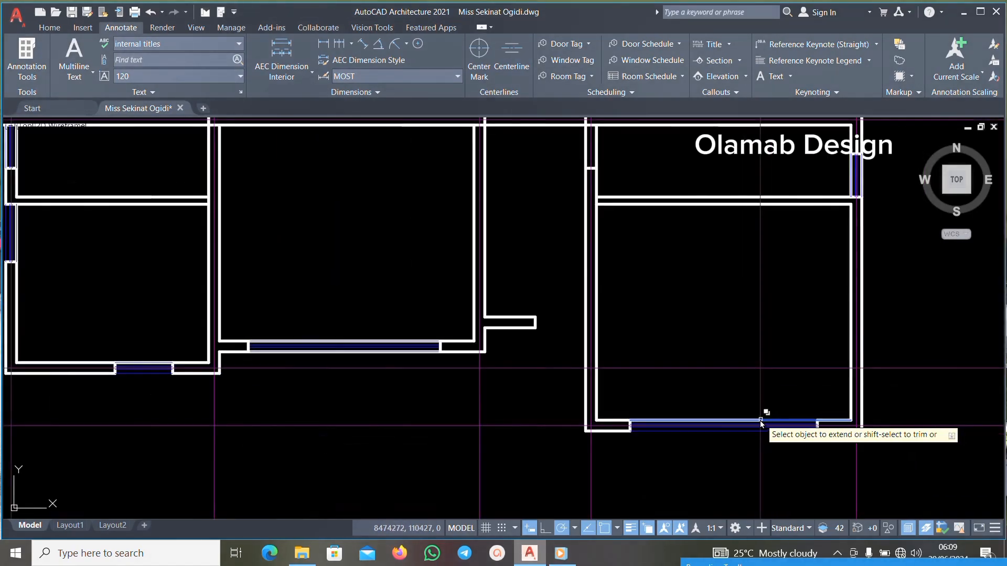
{"action": "left_click", "coordinate": [626, 434]}
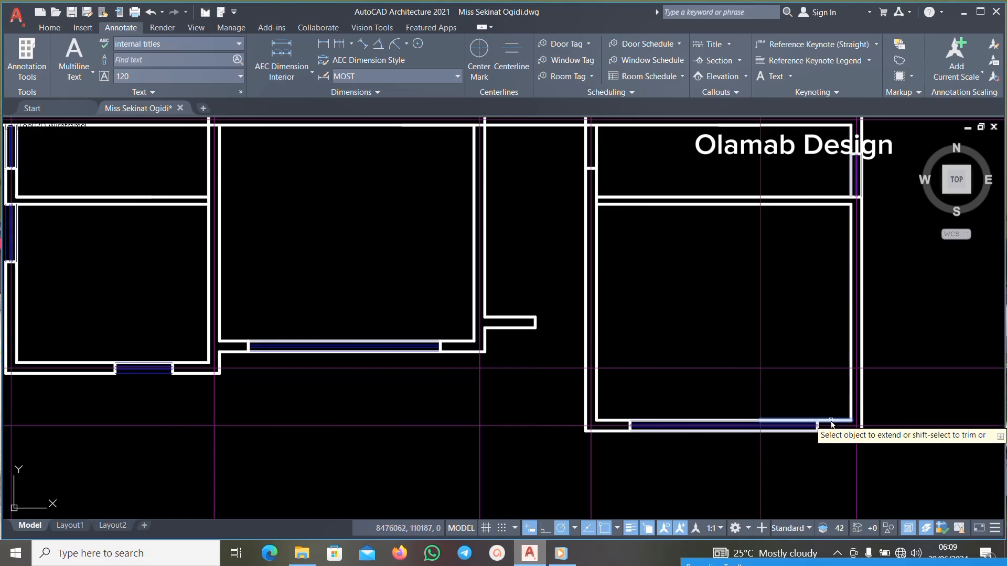
Extend the outer line of the lower-left room's bottom wall across its window opening.
{"action": "scroll", "coordinate": [512, 411], "scroll_direction": "down", "scroll_amount": 6}
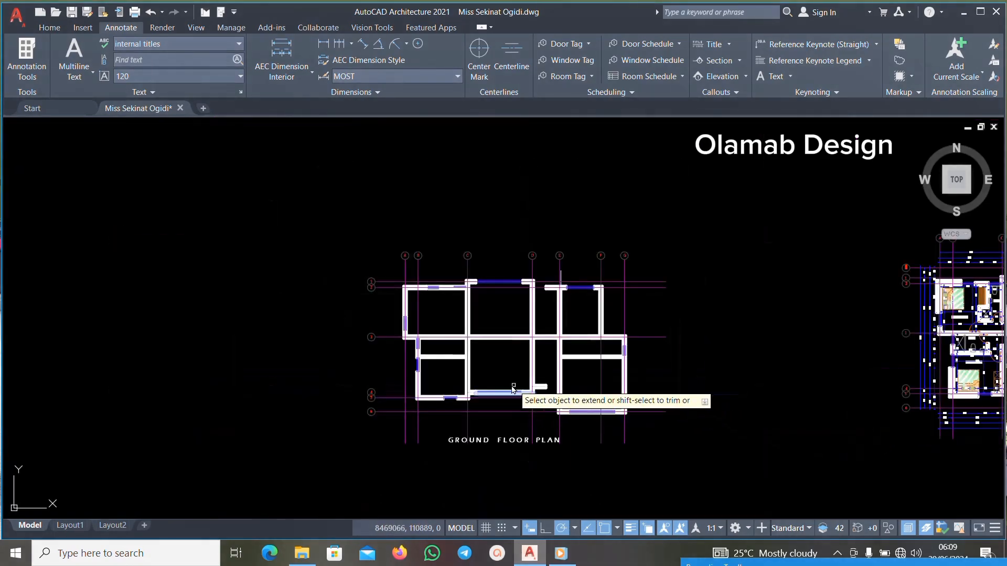
{"action": "scroll", "coordinate": [454, 403], "scroll_direction": "up", "scroll_amount": 5}
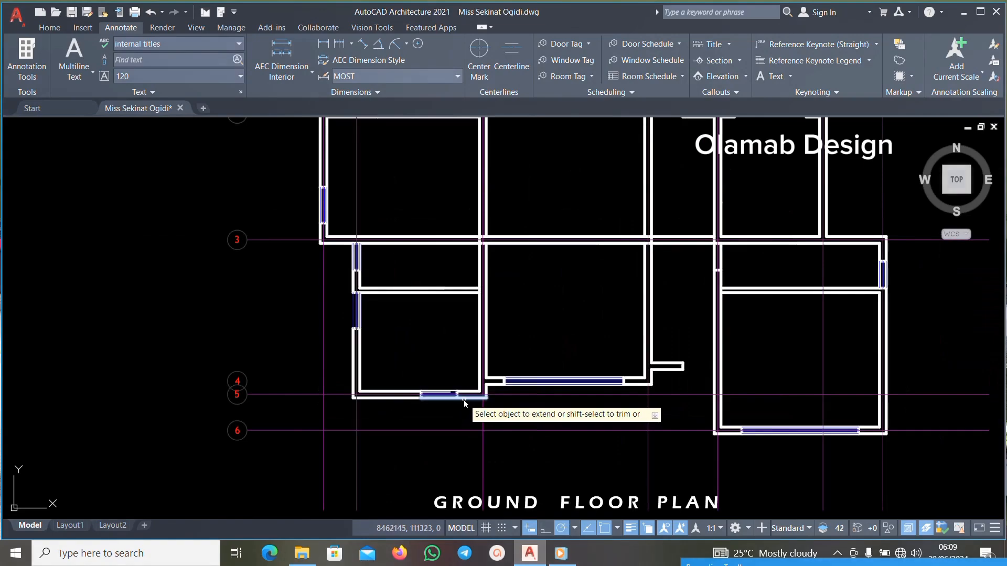
{"action": "scroll", "coordinate": [434, 400], "scroll_direction": "up", "scroll_amount": 4}
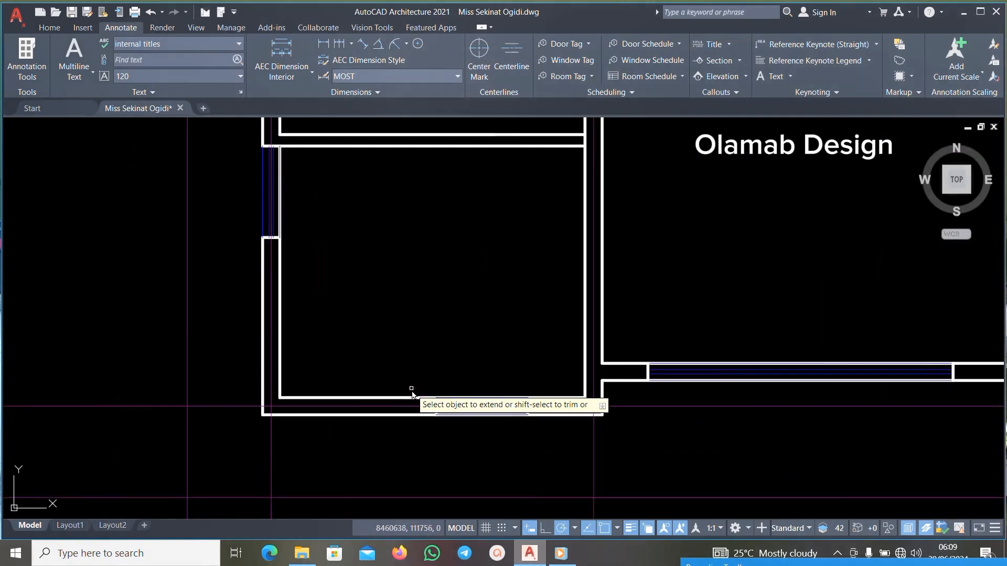
Extend the outer line of the axis B wall across the lower-left room's side window opening.
{"action": "scroll", "coordinate": [428, 403], "scroll_direction": "down", "scroll_amount": 4}
{"action": "key", "text": "Escape"}
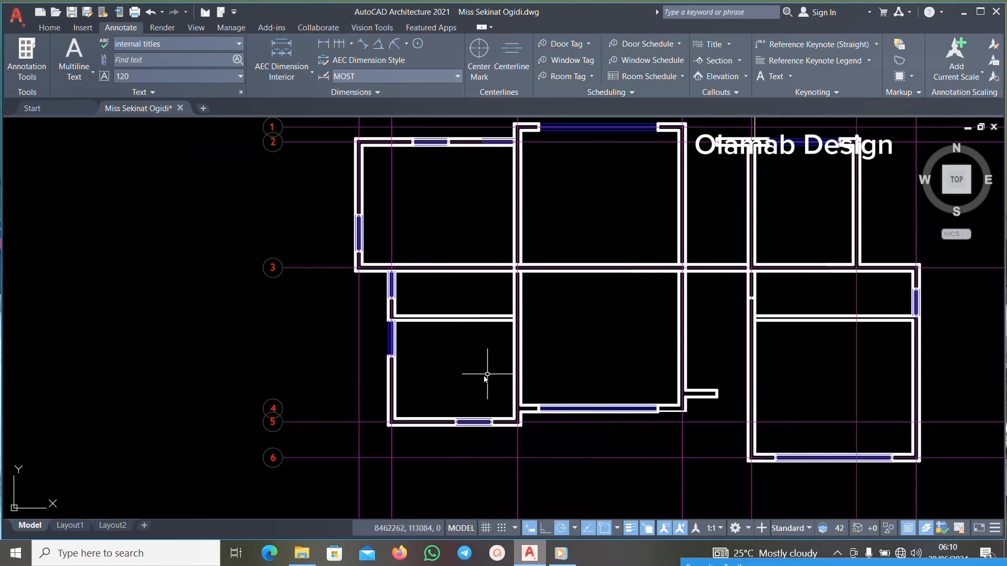
{"action": "scroll", "coordinate": [426, 398], "scroll_direction": "up", "scroll_amount": 2}
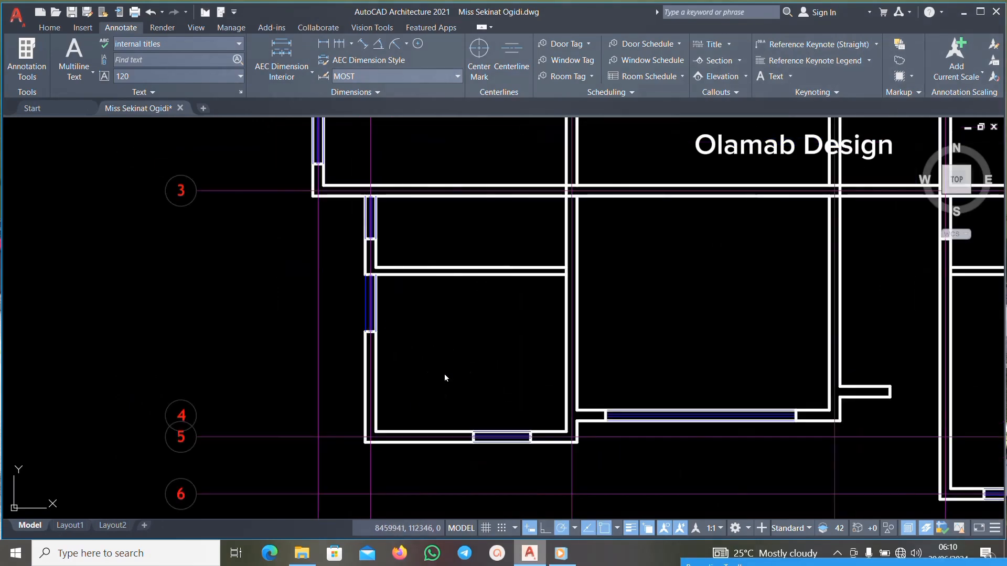
{"action": "right_click", "coordinate": [444, 378]}
{"action": "left_click", "coordinate": [493, 177]}
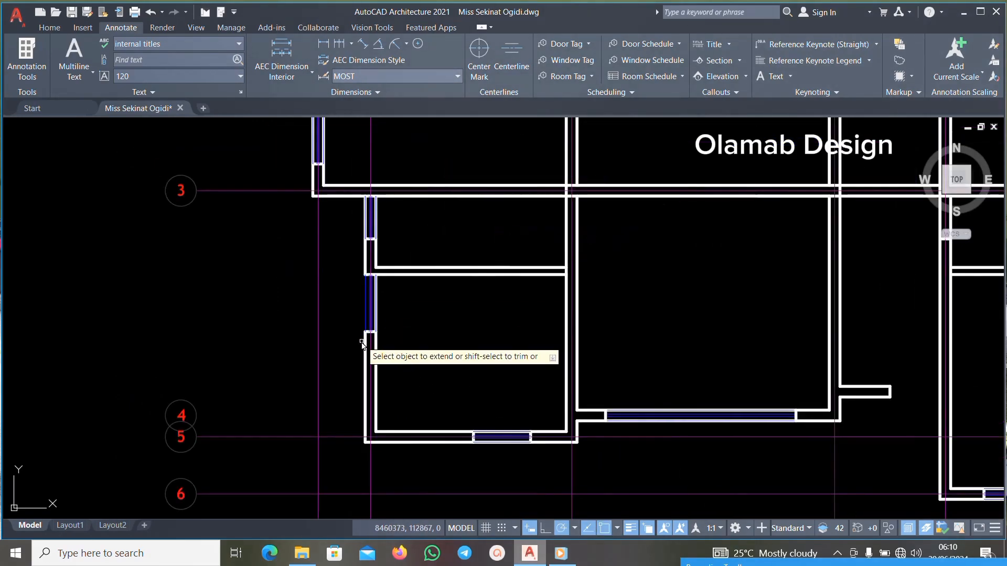
{"action": "scroll", "coordinate": [366, 342], "scroll_direction": "down", "scroll_amount": 4}
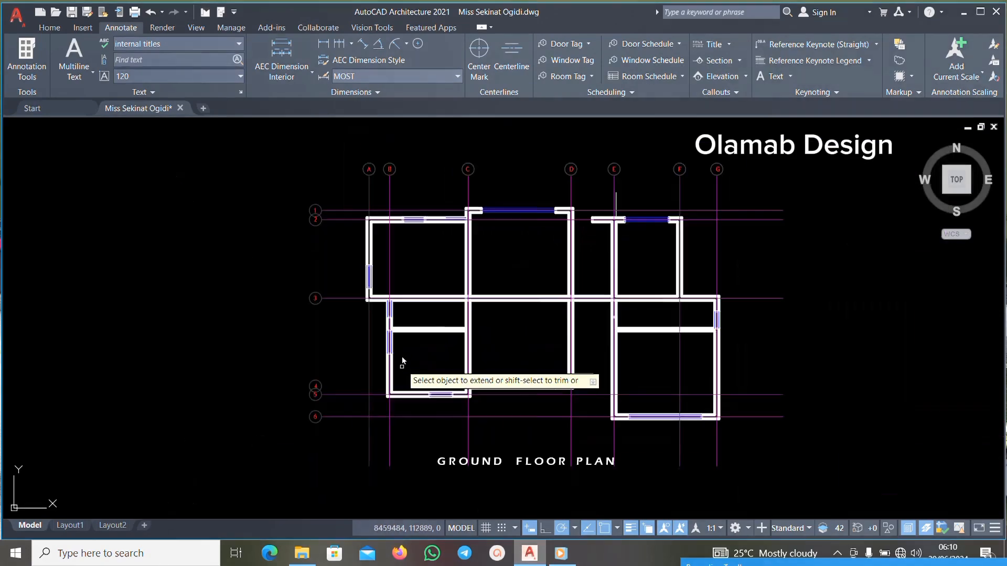
{"action": "scroll", "coordinate": [400, 366], "scroll_direction": "up", "scroll_amount": 4}
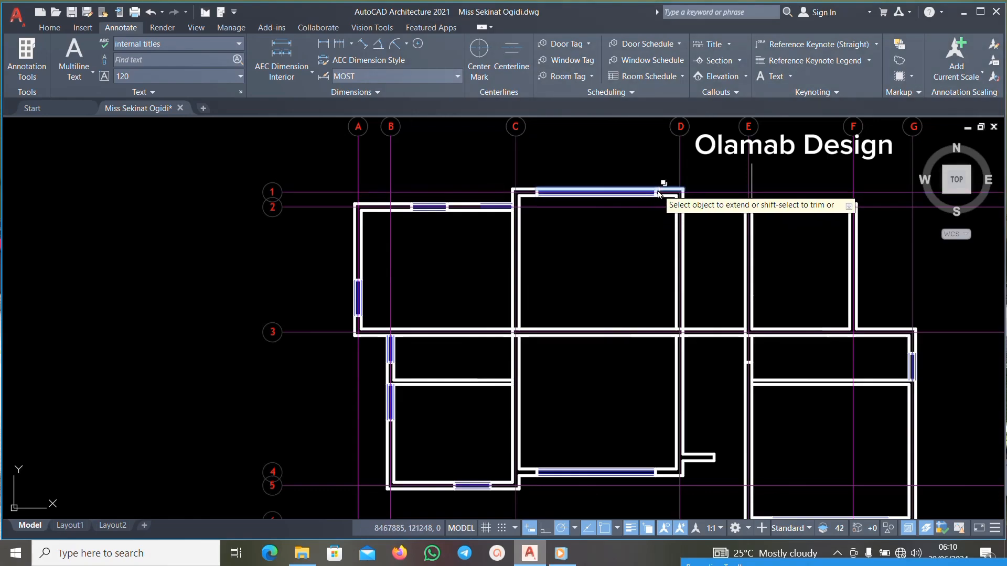
Extend the wall lines across the axis 1 window between C and D and the axis 2 window between E and F.
{"action": "left_click", "coordinate": [657, 193]}
{"action": "left_click", "coordinate": [579, 274]}
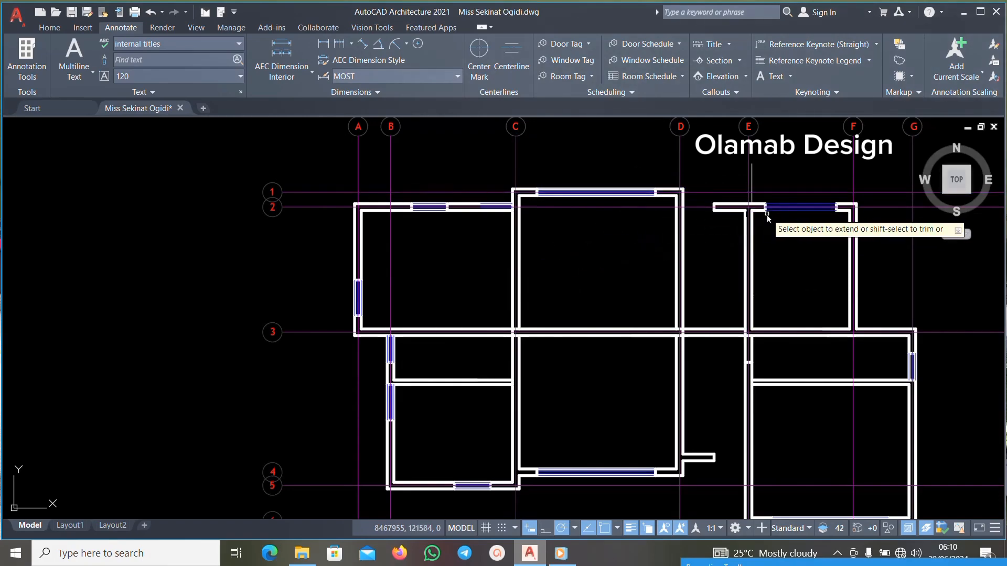
{"action": "scroll", "coordinate": [768, 204], "scroll_direction": "up", "scroll_amount": 6}
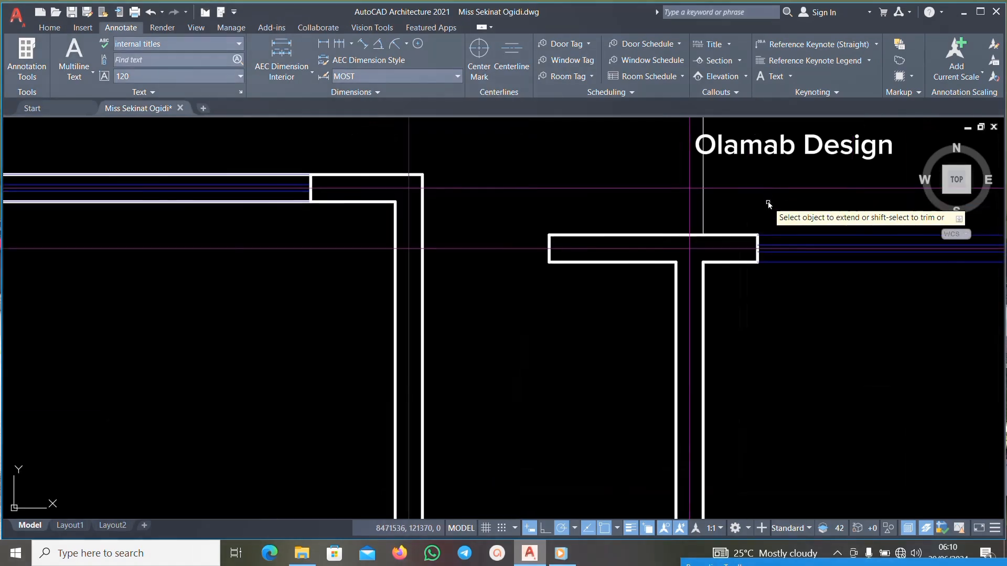
{"action": "scroll", "coordinate": [749, 239], "scroll_direction": "down", "scroll_amount": 4}
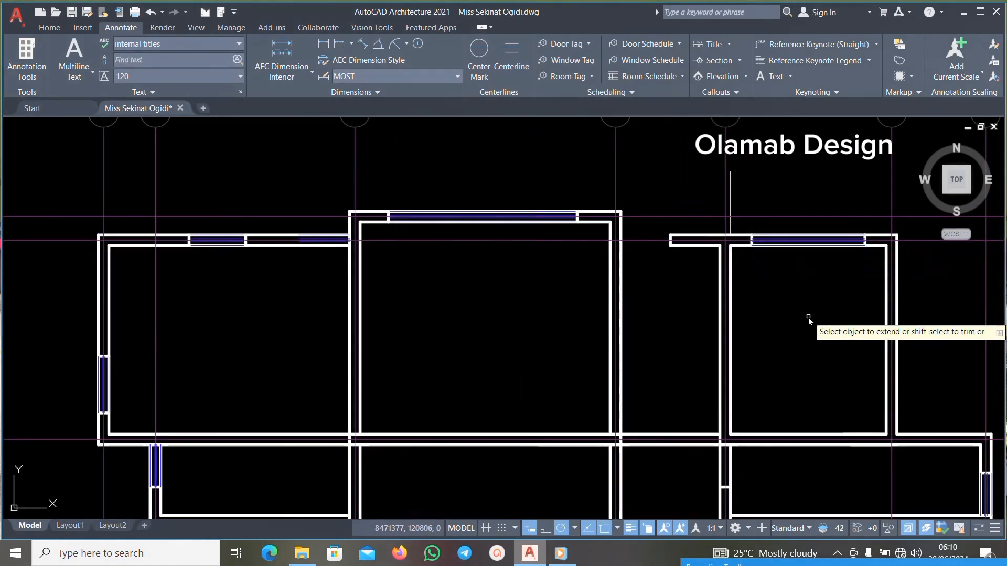
Delete the short line crossing the axis 3 wall at its junction with the axis D wall.
{"action": "scroll", "coordinate": [738, 275], "scroll_direction": "down", "scroll_amount": 3}
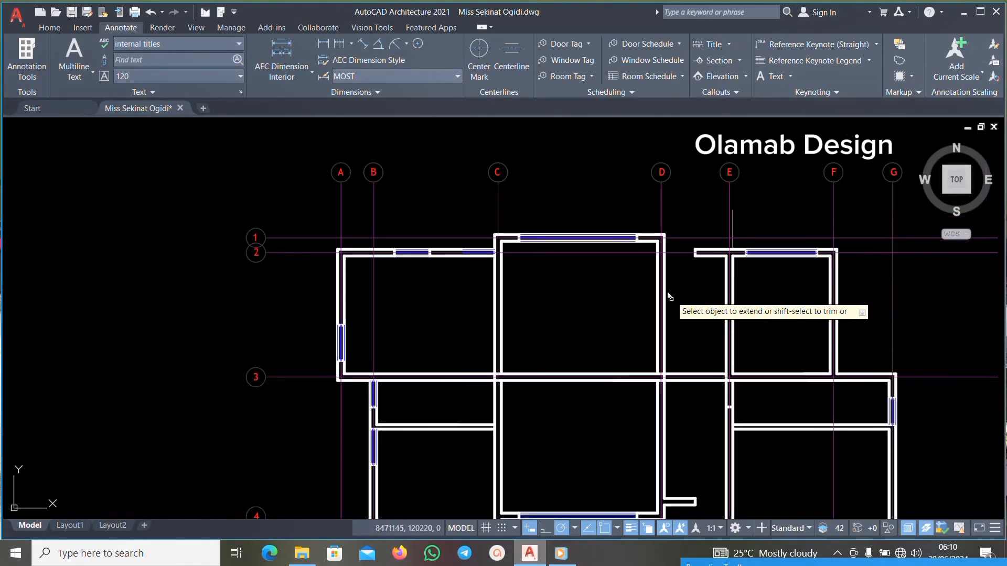
{"action": "scroll", "coordinate": [705, 323], "scroll_direction": "down", "scroll_amount": 3}
{"action": "scroll", "coordinate": [624, 314], "scroll_direction": "up", "scroll_amount": 3}
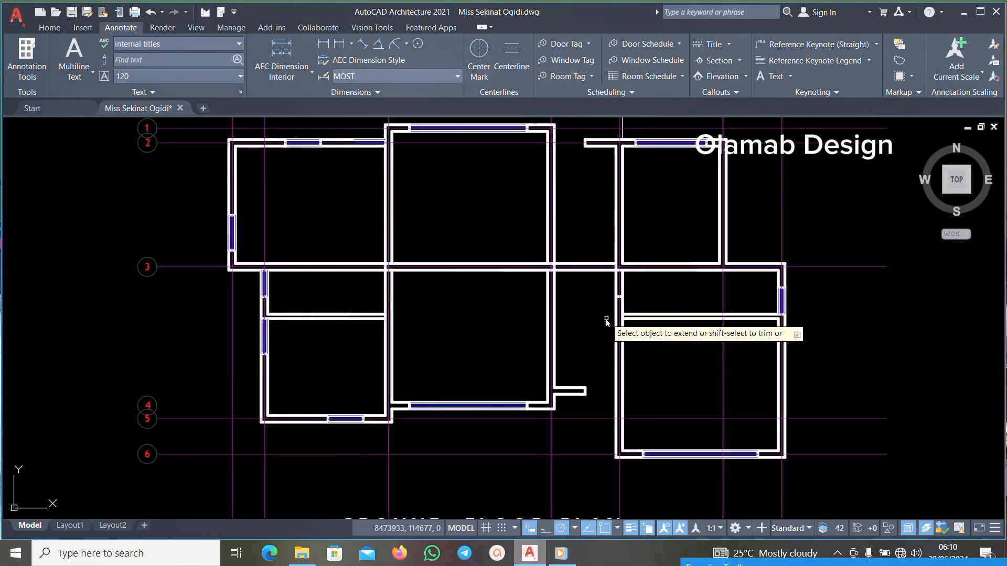
{"action": "scroll", "coordinate": [592, 281], "scroll_direction": "up", "scroll_amount": 4}
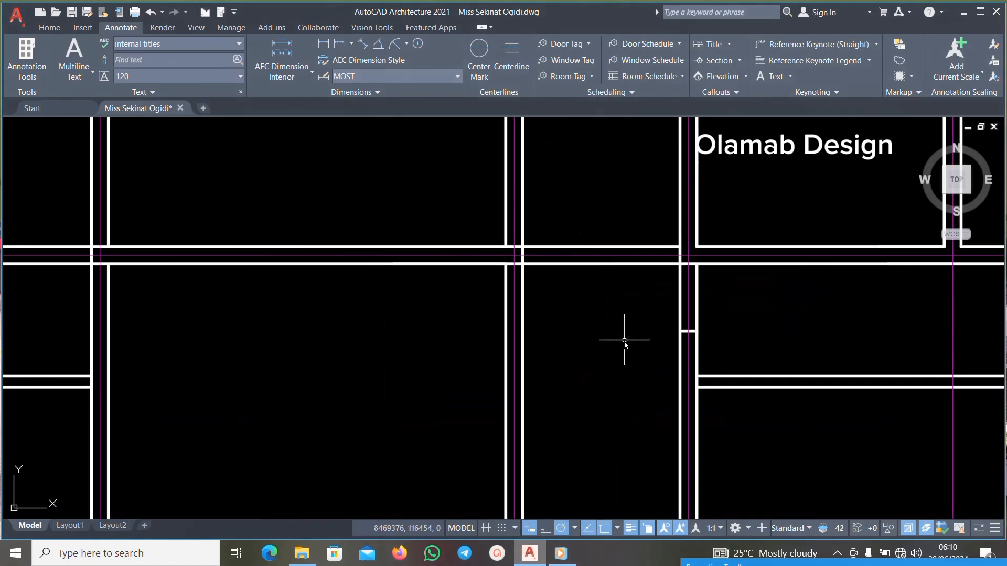
{"action": "scroll", "coordinate": [543, 252], "scroll_direction": "up", "scroll_amount": 4}
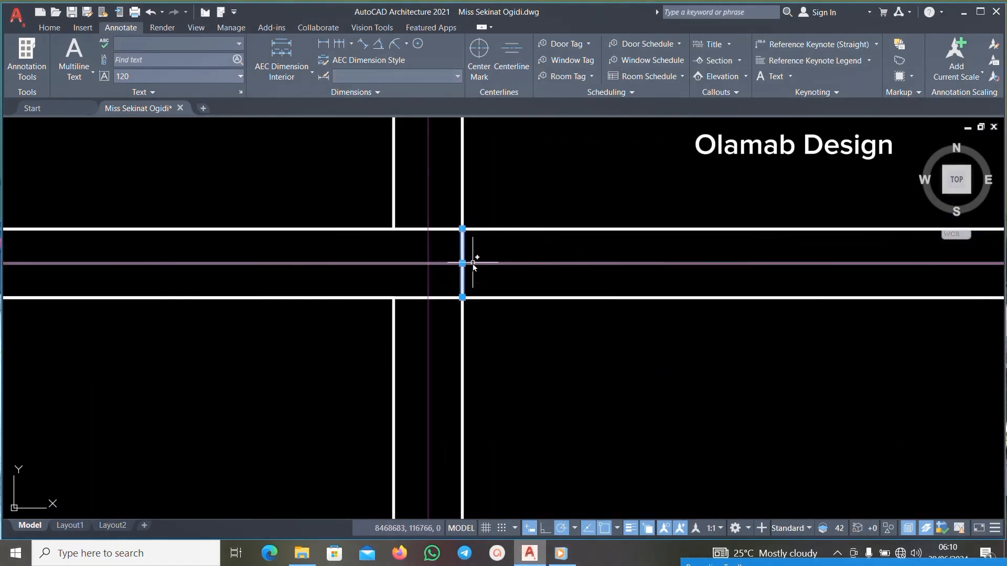
{"action": "scroll", "coordinate": [472, 275], "scroll_direction": "down", "scroll_amount": 4}
{"action": "scroll", "coordinate": [467, 265], "scroll_direction": "up", "scroll_amount": 2}
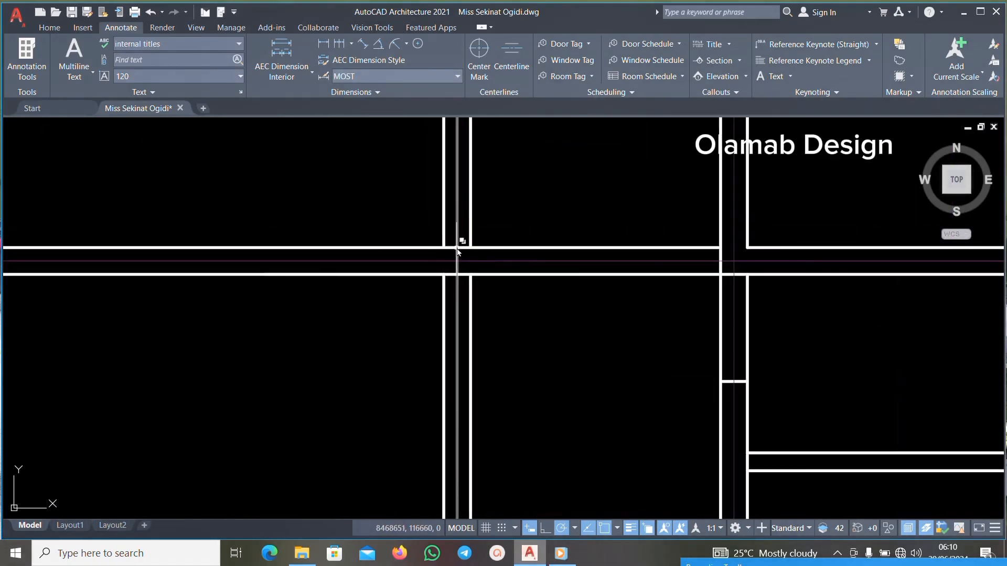
Examine the wall lines where the axis 3 wall meets the axis D, E and G walls.
{"action": "scroll", "coordinate": [458, 249], "scroll_direction": "up", "scroll_amount": 5}
{"action": "left_click", "coordinate": [480, 247]}
{"action": "left_click", "coordinate": [469, 274]}
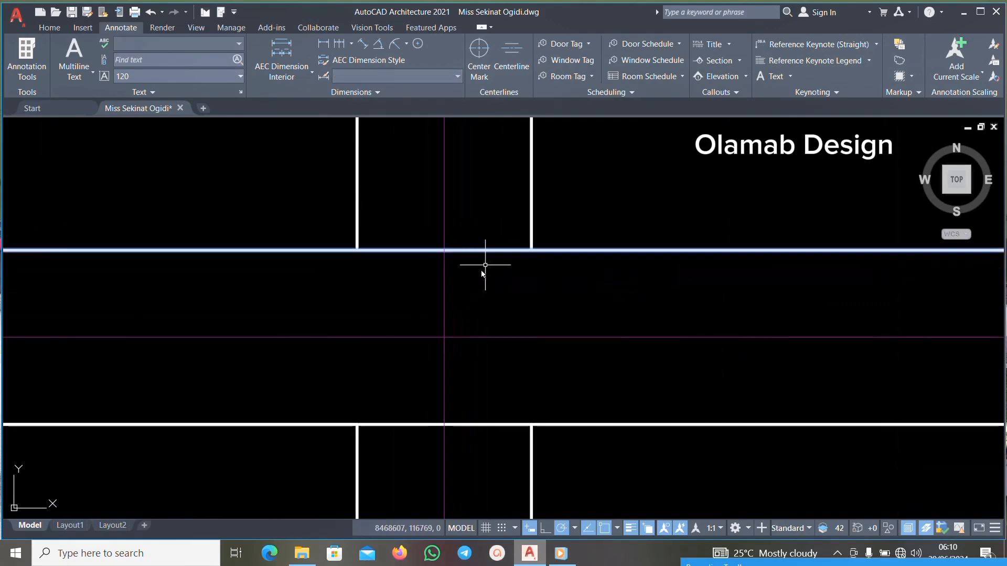
{"action": "scroll", "coordinate": [507, 272], "scroll_direction": "down", "scroll_amount": 4}
{"action": "scroll", "coordinate": [512, 305], "scroll_direction": "down", "scroll_amount": 4}
{"action": "key", "text": "Escape"}
{"action": "scroll", "coordinate": [603, 302], "scroll_direction": "up", "scroll_amount": 6}
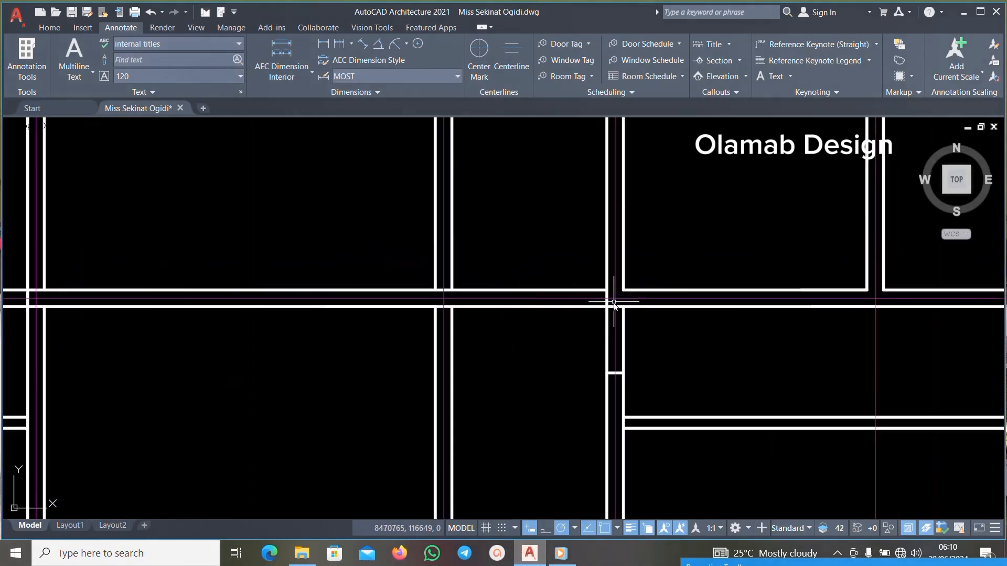
{"action": "left_click", "coordinate": [560, 271]}
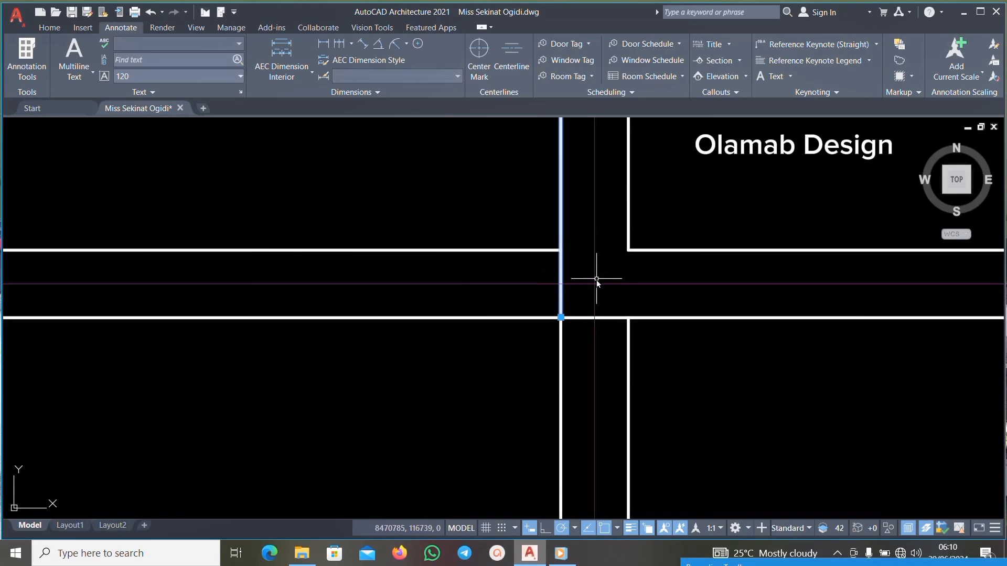
{"action": "key", "text": "Escape"}
{"action": "scroll", "coordinate": [680, 274], "scroll_direction": "down", "scroll_amount": 7}
{"action": "scroll", "coordinate": [793, 304], "scroll_direction": "up", "scroll_amount": 5}
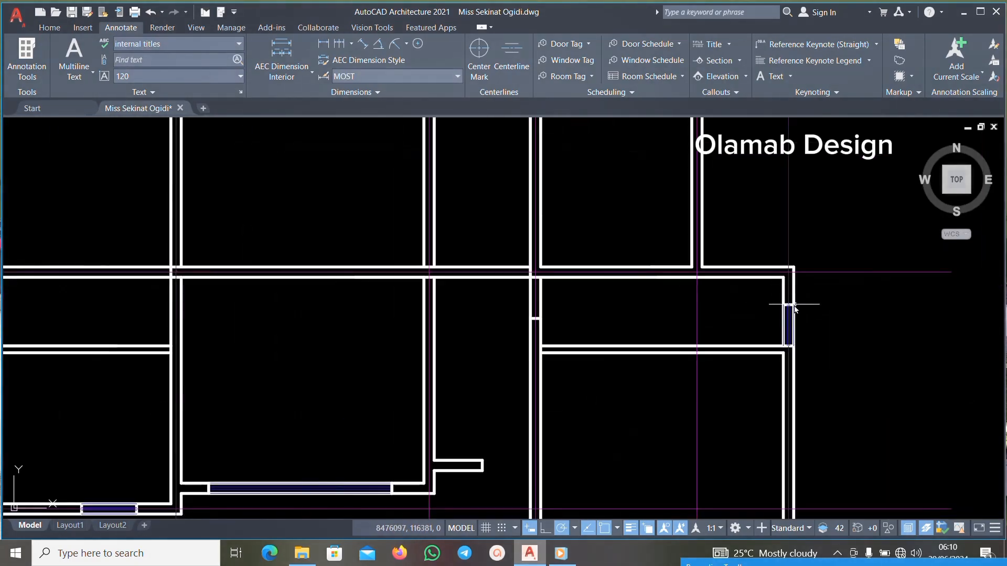
{"action": "scroll", "coordinate": [792, 304], "scroll_direction": "down", "scroll_amount": 6}
{"action": "scroll", "coordinate": [425, 362], "scroll_direction": "up", "scroll_amount": 3}
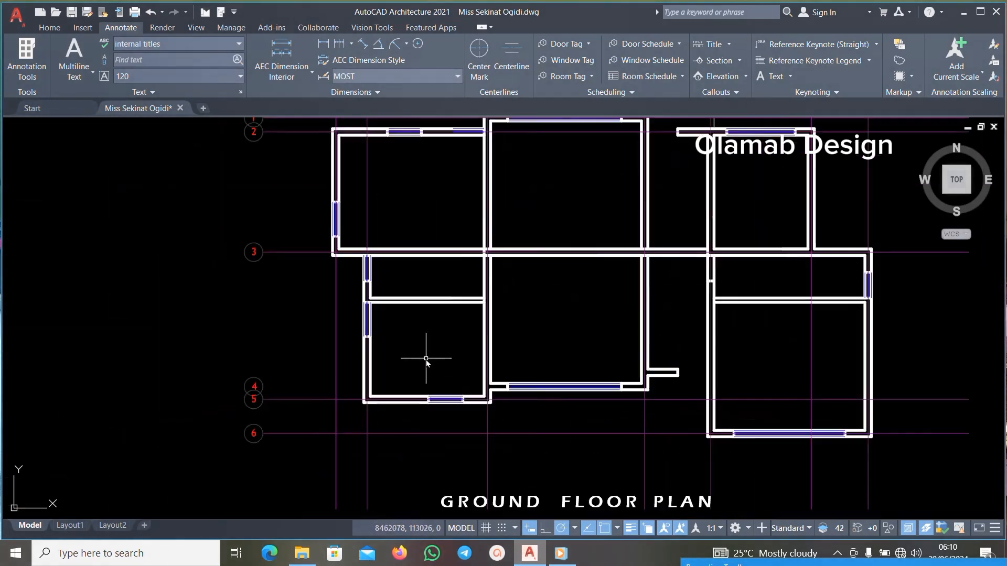
Examine the ground floor plan against the first floor plan, including the stairwell and the upper-left bedroom.
{"action": "scroll", "coordinate": [456, 360], "scroll_direction": "up", "scroll_amount": 2}
{"action": "scroll", "coordinate": [506, 292], "scroll_direction": "down", "scroll_amount": 6}
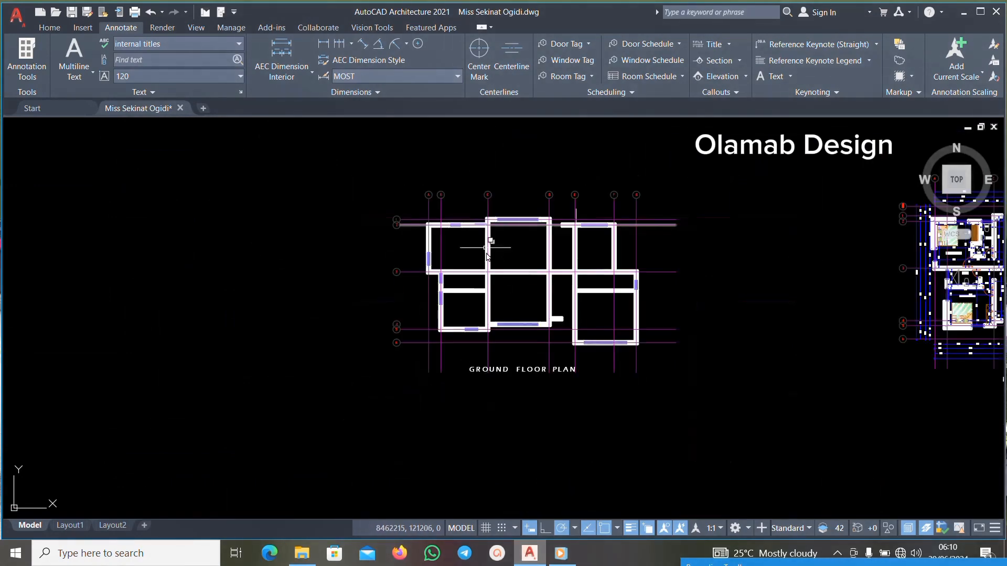
{"action": "scroll", "coordinate": [486, 310], "scroll_direction": "up", "scroll_amount": 2}
{"action": "scroll", "coordinate": [471, 345], "scroll_direction": "down", "scroll_amount": 3}
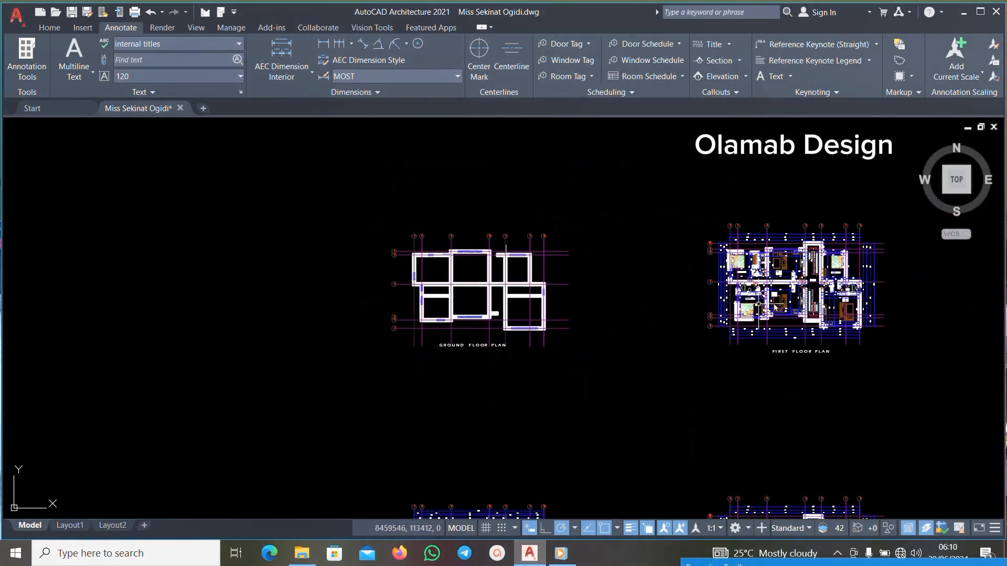
{"action": "scroll", "coordinate": [885, 264], "scroll_direction": "up", "scroll_amount": 4}
{"action": "scroll", "coordinate": [700, 298], "scroll_direction": "down", "scroll_amount": 5}
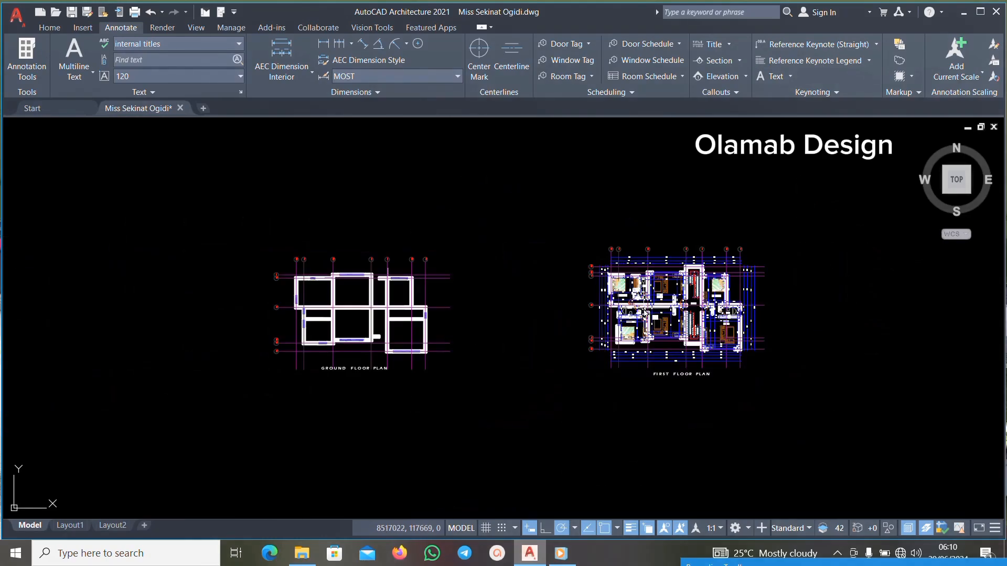
{"action": "scroll", "coordinate": [643, 303], "scroll_direction": "up", "scroll_amount": 5}
{"action": "scroll", "coordinate": [748, 185], "scroll_direction": "up", "scroll_amount": 5}
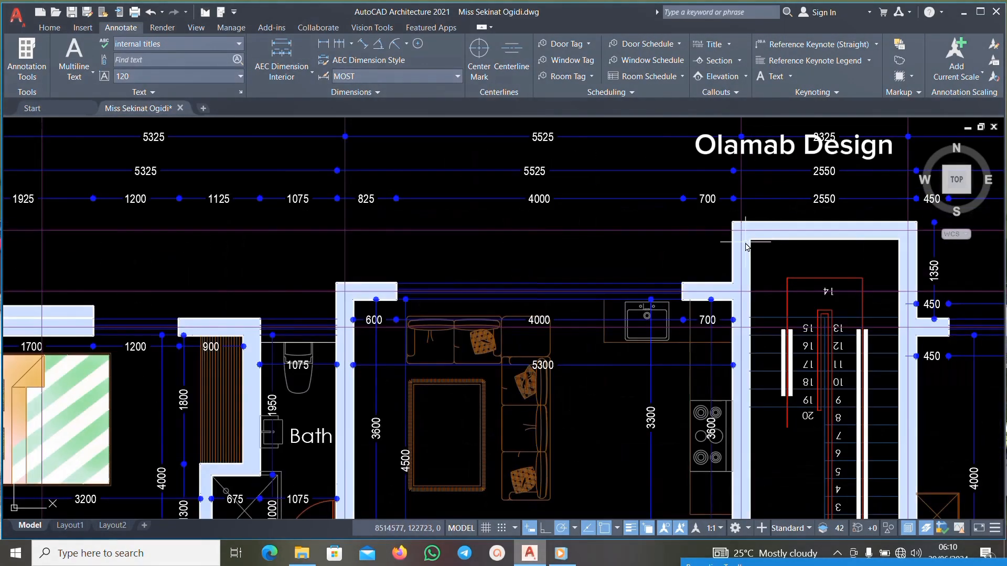
{"action": "scroll", "coordinate": [746, 233], "scroll_direction": "down", "scroll_amount": 7}
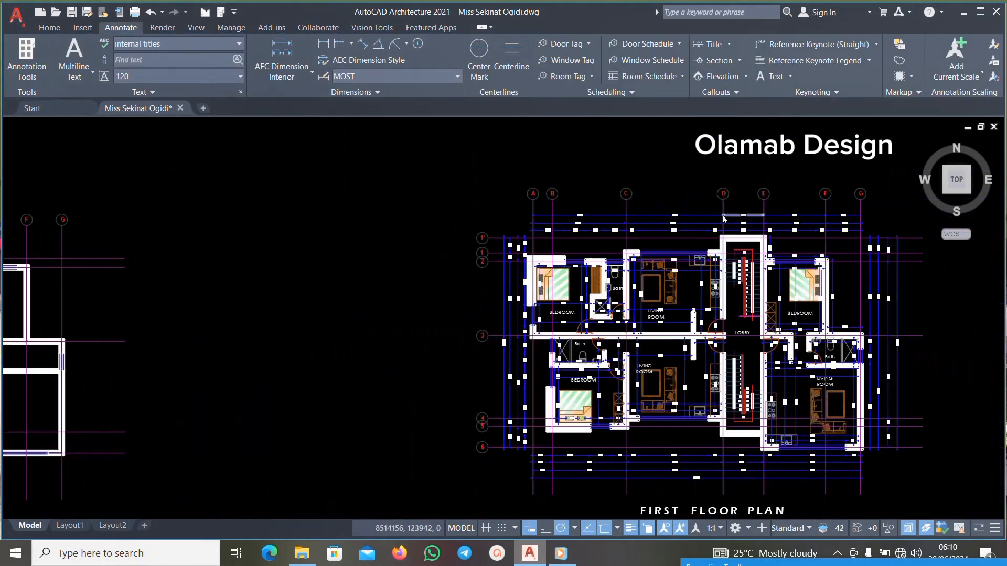
{"action": "scroll", "coordinate": [724, 219], "scroll_direction": "down", "scroll_amount": 5}
{"action": "scroll", "coordinate": [629, 241], "scroll_direction": "up", "scroll_amount": 5}
{"action": "scroll", "coordinate": [550, 257], "scroll_direction": "down", "scroll_amount": 5}
{"action": "scroll", "coordinate": [528, 264], "scroll_direction": "up", "scroll_amount": 5}
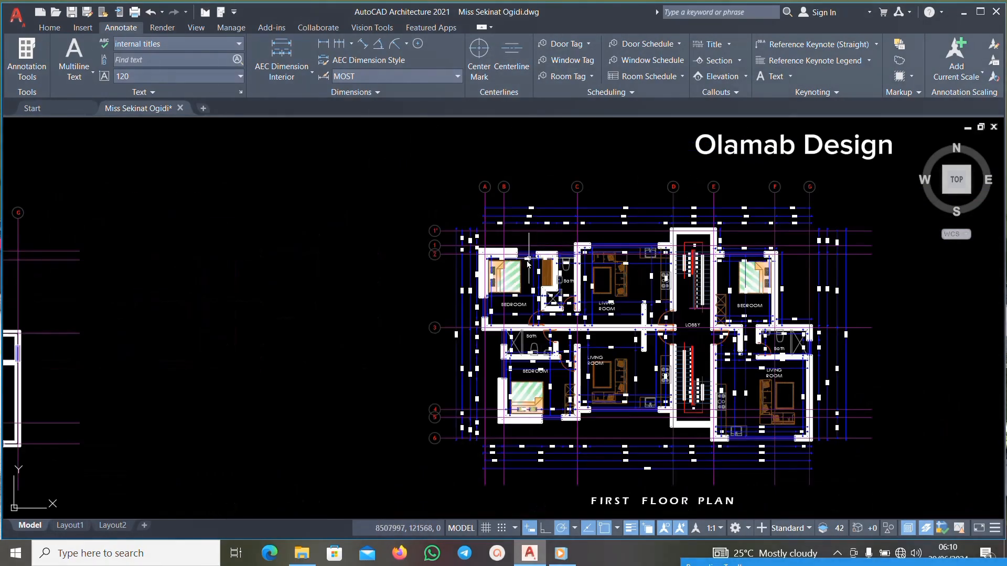
{"action": "scroll", "coordinate": [528, 264], "scroll_direction": "up", "scroll_amount": 6}
{"action": "scroll", "coordinate": [637, 253], "scroll_direction": "down", "scroll_amount": 3}
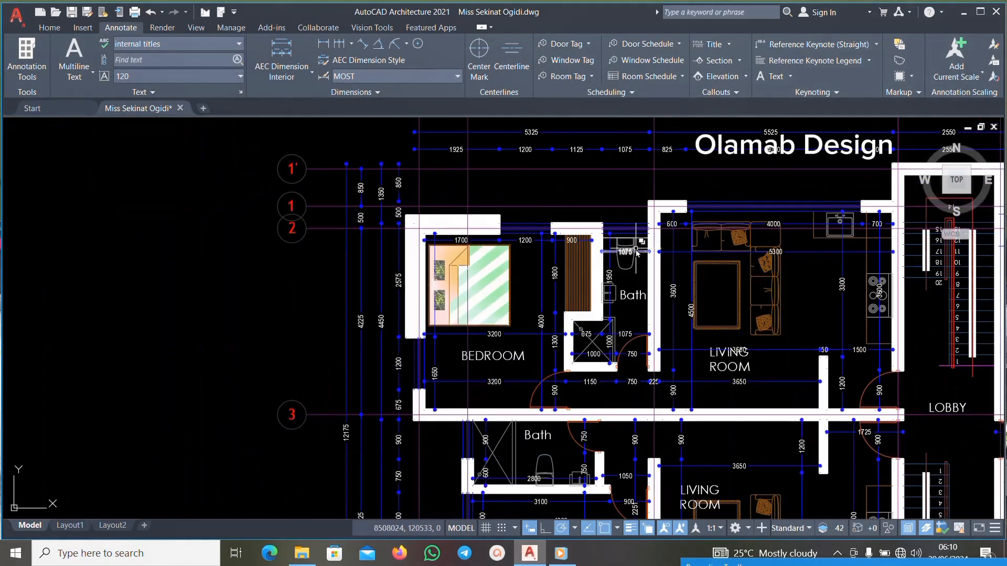
Delete the toilet, the Bath label and the 1075 dimension from the first floor plan's upper-left bathroom.
{"action": "scroll", "coordinate": [637, 251], "scroll_direction": "up", "scroll_amount": 6}
{"action": "left_click", "coordinate": [645, 241]}
{"action": "scroll", "coordinate": [550, 278], "scroll_direction": "down", "scroll_amount": 6}
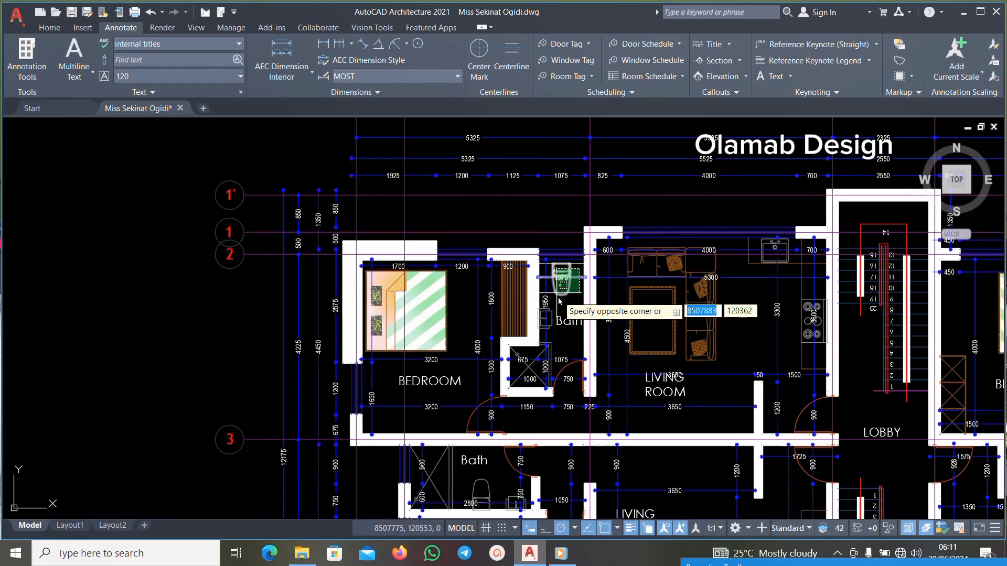
{"action": "left_click", "coordinate": [556, 340]}
{"action": "scroll", "coordinate": [561, 325], "scroll_direction": "up", "scroll_amount": 4}
{"action": "key", "text": "Delete"}
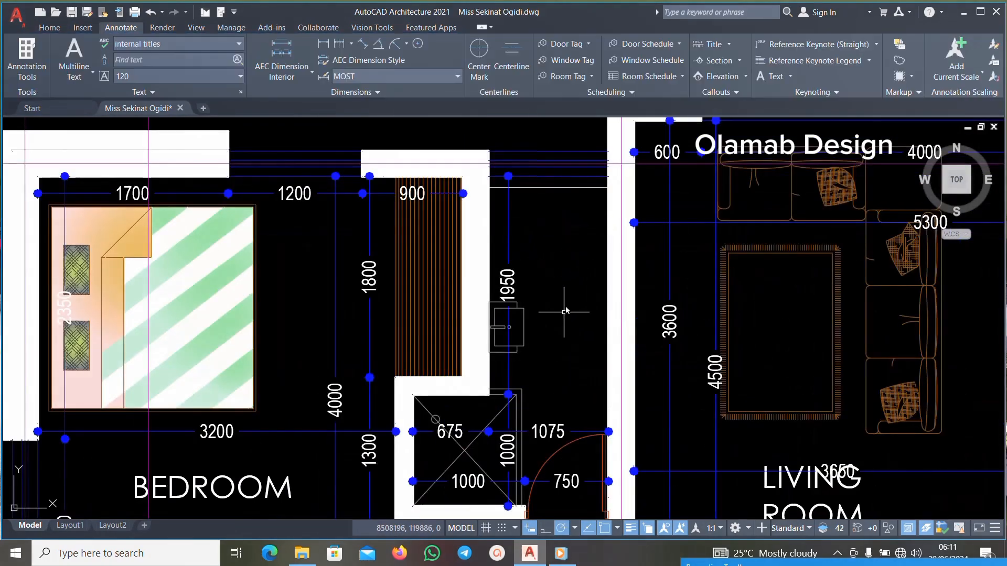
Delete the bed and the vertical 1800, 4000 and 2350 dimensions from the first floor's upper-left bedroom.
{"action": "scroll", "coordinate": [565, 311], "scroll_direction": "down", "scroll_amount": 3}
{"action": "scroll", "coordinate": [315, 283], "scroll_direction": "up", "scroll_amount": 3}
{"action": "left_click", "coordinate": [680, 251]}
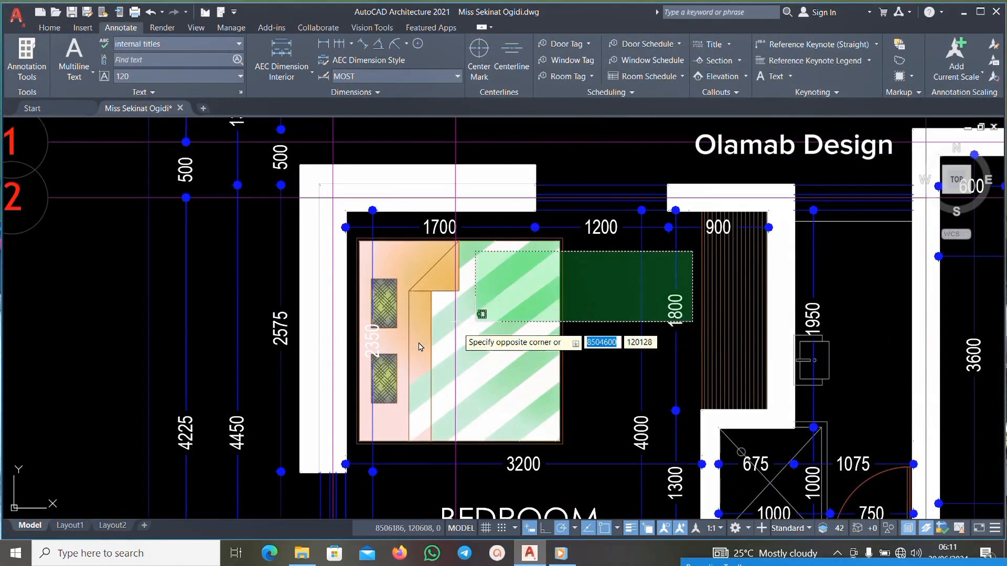
{"action": "left_click", "coordinate": [414, 345]}
{"action": "key", "text": "Delete"}
Delete the BEDROOM label and both 3200 dimensions from the upper-left bedroom.
{"action": "scroll", "coordinate": [435, 325], "scroll_direction": "down", "scroll_amount": 3}
{"action": "scroll", "coordinate": [608, 278], "scroll_direction": "up", "scroll_amount": 3}
{"action": "left_click", "coordinate": [608, 278]}
{"action": "left_click", "coordinate": [450, 450]}
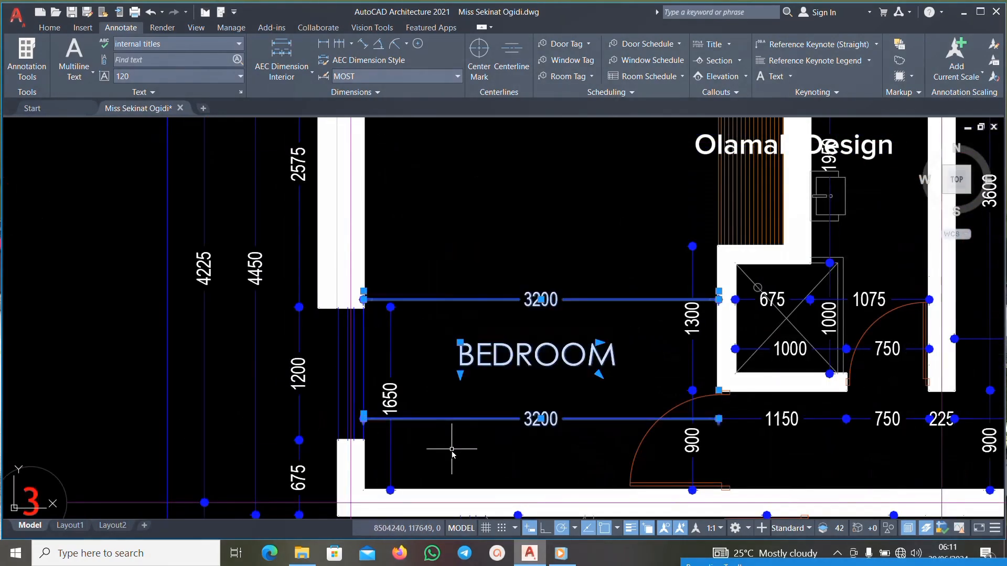
{"action": "key", "text": "Delete"}
Delete the 1300, 900 and 1150 dimensions around the upper-left bedroom's door and shower wall.
{"action": "scroll", "coordinate": [645, 314], "scroll_direction": "down", "scroll_amount": 3}
{"action": "scroll", "coordinate": [661, 265], "scroll_direction": "up", "scroll_amount": 3}
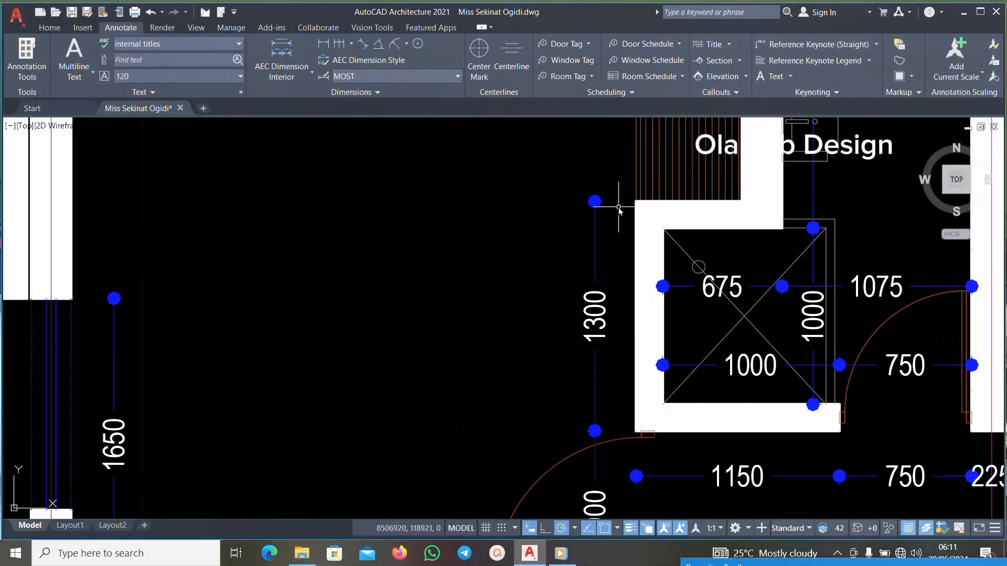
{"action": "left_click", "coordinate": [618, 207]}
{"action": "left_click", "coordinate": [510, 343]}
{"action": "key", "text": "Delete"}
{"action": "scroll", "coordinate": [613, 261], "scroll_direction": "down", "scroll_amount": 4}
{"action": "scroll", "coordinate": [600, 361], "scroll_direction": "up", "scroll_amount": 4}
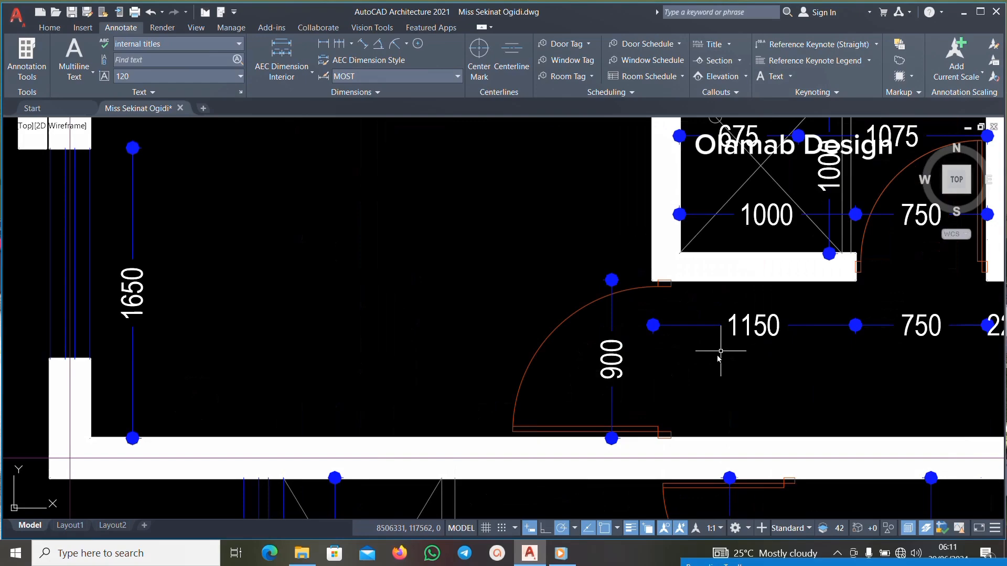
{"action": "left_click", "coordinate": [836, 315]}
{"action": "left_click", "coordinate": [615, 381]}
{"action": "key", "text": "Delete"}
Delete the 4225, 4450, 2575 and 12175 dimensions outside the first floor plan's left wall.
{"action": "scroll", "coordinate": [571, 340], "scroll_direction": "down", "scroll_amount": 4}
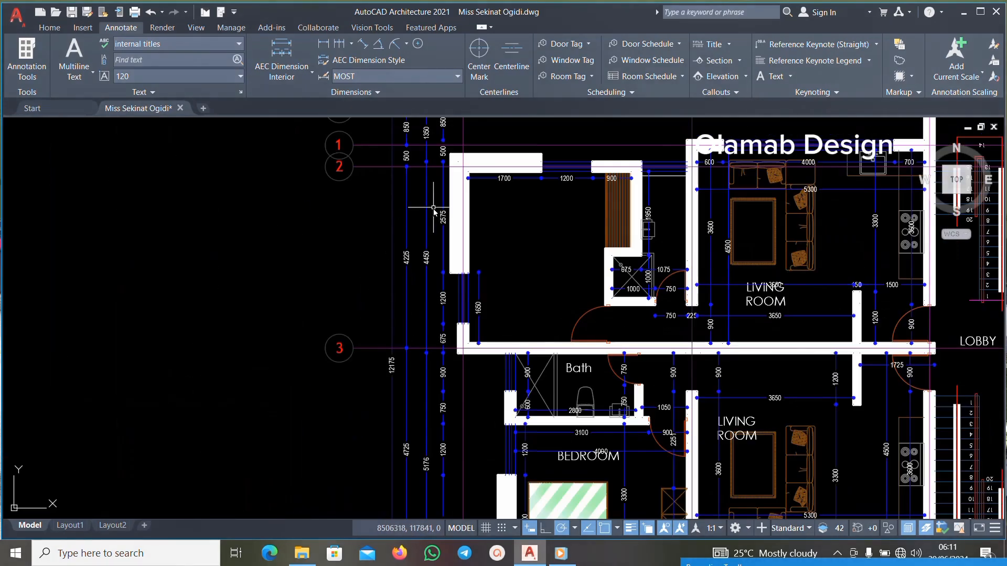
{"action": "scroll", "coordinate": [441, 187], "scroll_direction": "up", "scroll_amount": 2}
{"action": "scroll", "coordinate": [288, 321], "scroll_direction": "down", "scroll_amount": 3}
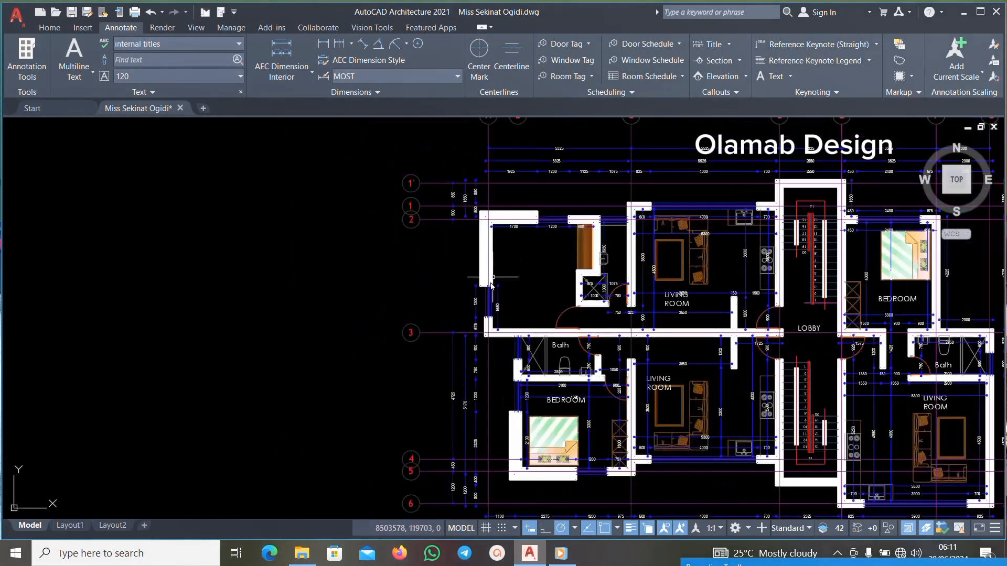
{"action": "scroll", "coordinate": [492, 384], "scroll_direction": "up", "scroll_amount": 4}
{"action": "scroll", "coordinate": [488, 297], "scroll_direction": "down", "scroll_amount": 3}
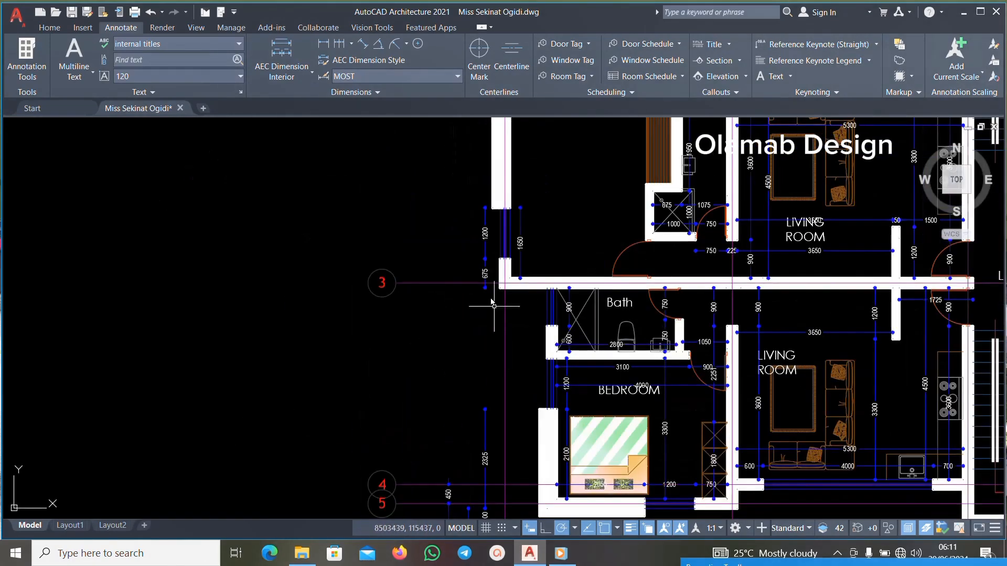
Delete the 1200, 675 and 1650 dimensions beside the window in the upper-left bedroom's left wall.
{"action": "scroll", "coordinate": [482, 236], "scroll_direction": "up", "scroll_amount": 5}
{"action": "left_click", "coordinate": [496, 221]}
{"action": "left_click", "coordinate": [376, 273]}
{"action": "scroll", "coordinate": [517, 320], "scroll_direction": "up", "scroll_amount": 6}
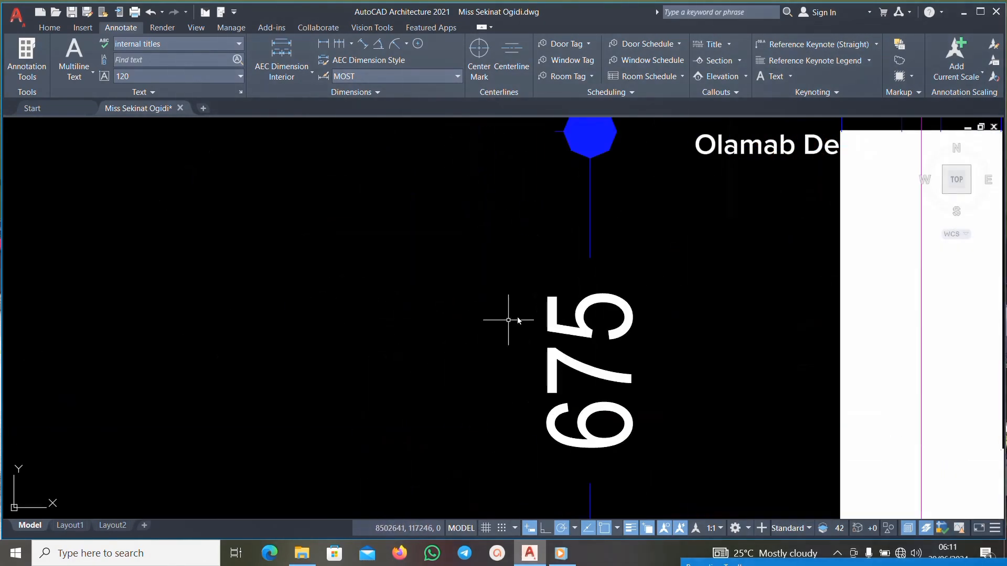
{"action": "scroll", "coordinate": [472, 307], "scroll_direction": "up", "scroll_amount": 2}
{"action": "scroll", "coordinate": [446, 367], "scroll_direction": "down", "scroll_amount": 5}
{"action": "scroll", "coordinate": [451, 283], "scroll_direction": "up", "scroll_amount": 5}
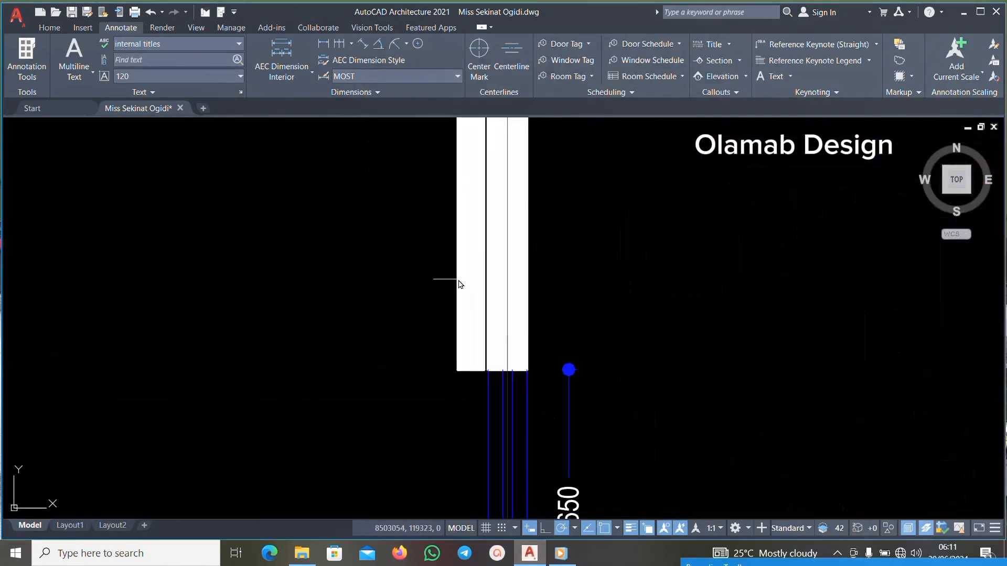
{"action": "left_click", "coordinate": [651, 334]}
{"action": "left_click", "coordinate": [568, 483]}
{"action": "scroll", "coordinate": [545, 382], "scroll_direction": "down", "scroll_amount": 3}
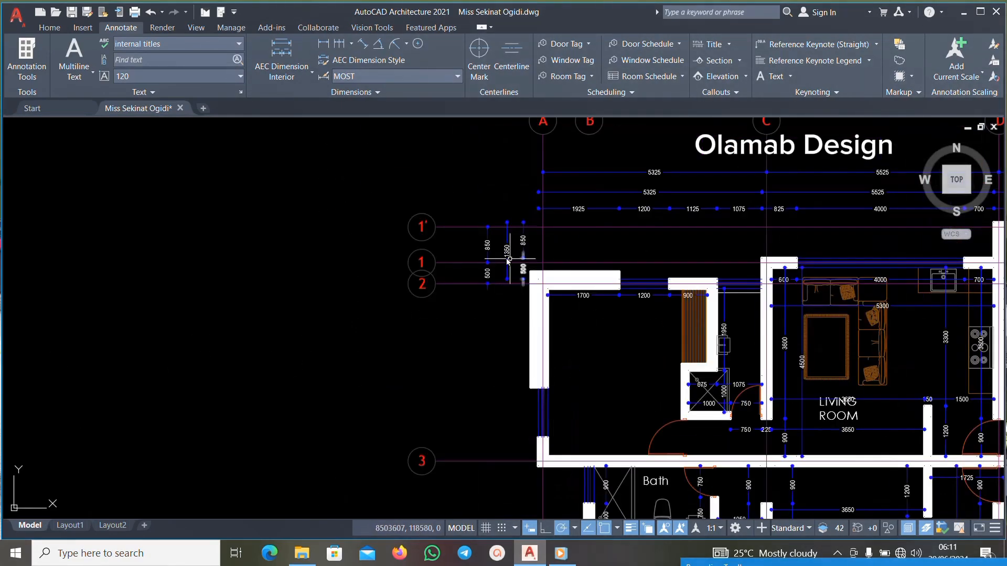
Delete the 850, 1350 and 500 dimensions beside grid lines 1', 1 and 2 at the plan's upper-left corner.
{"action": "scroll", "coordinate": [585, 210], "scroll_direction": "up", "scroll_amount": 4}
{"action": "left_click", "coordinate": [629, 193]}
{"action": "left_click", "coordinate": [439, 246]}
{"action": "key", "text": "Delete"}
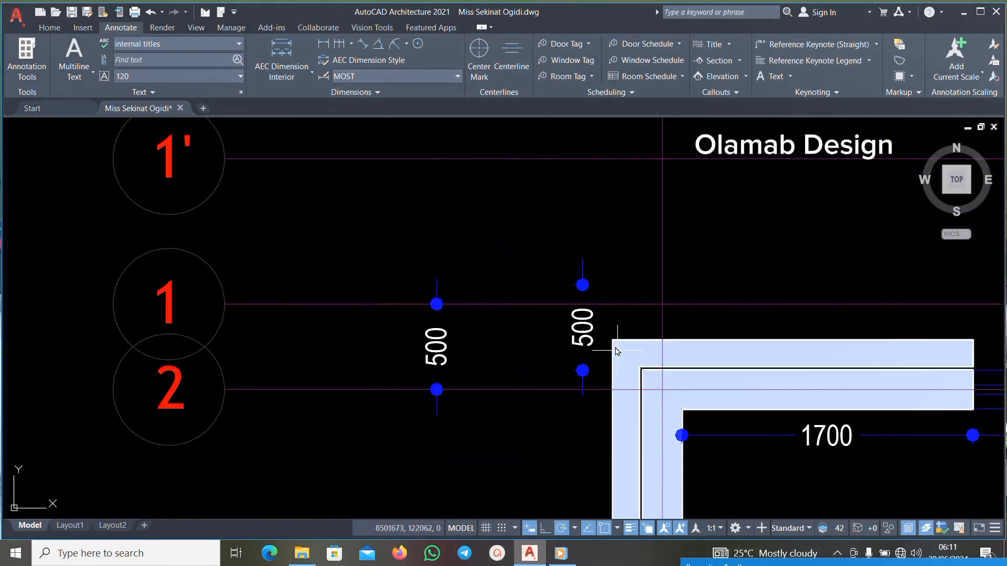
{"action": "left_click", "coordinate": [601, 324]}
{"action": "left_click", "coordinate": [360, 343]}
{"action": "key", "text": "Delete"}
{"action": "scroll", "coordinate": [483, 330], "scroll_direction": "down", "scroll_amount": 3}
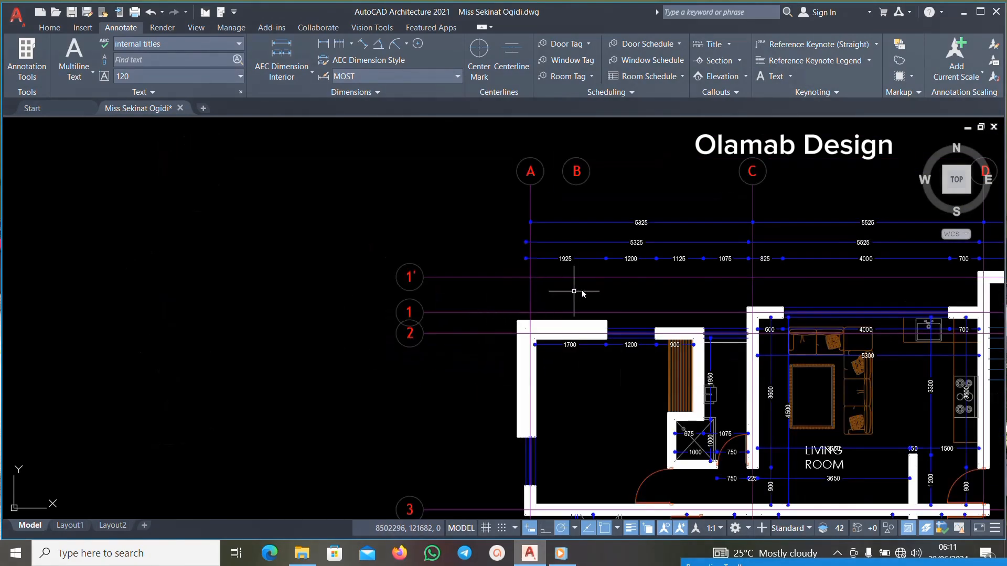
Delete both 5325 dimensions and the 1925, 1200 and 1125 dimensions above the plan between grids A and C.
{"action": "scroll", "coordinate": [580, 287], "scroll_direction": "up", "scroll_amount": 4}
{"action": "left_click", "coordinate": [731, 203]}
{"action": "left_click", "coordinate": [470, 337]}
{"action": "key", "text": "Delete"}
{"action": "scroll", "coordinate": [458, 320], "scroll_direction": "down", "scroll_amount": 3}
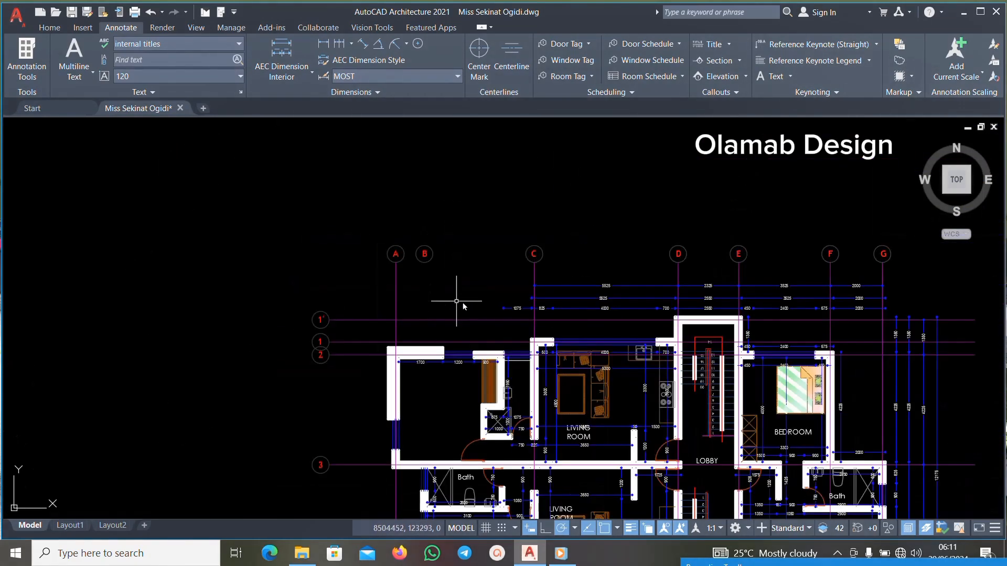
Delete both 5525 dimensions and the 4000, 1075 and 825 dimensions above the plan around grid C.
{"action": "scroll", "coordinate": [589, 282], "scroll_direction": "up", "scroll_amount": 4}
{"action": "left_click", "coordinate": [747, 259]}
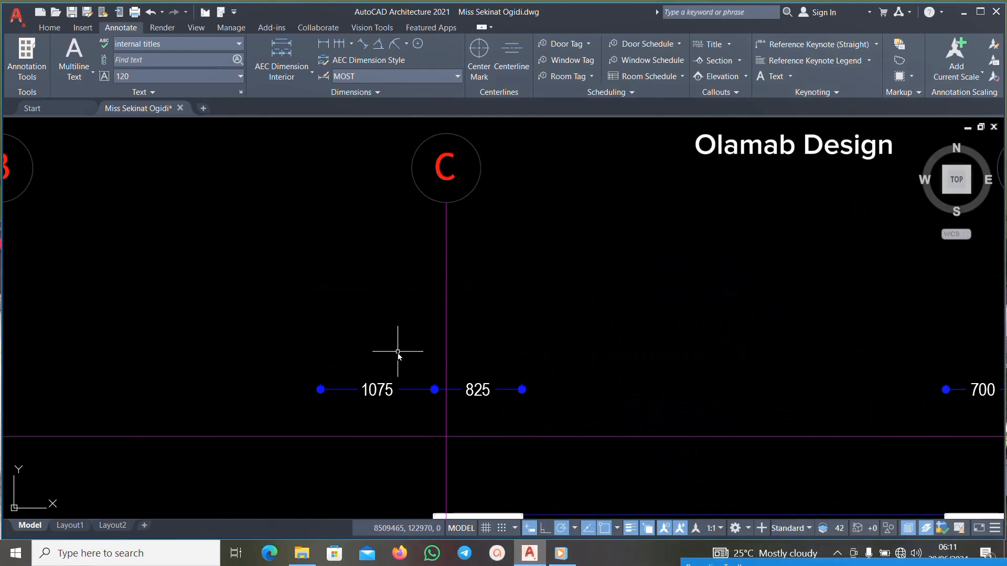
{"action": "scroll", "coordinate": [372, 365], "scroll_direction": "down", "scroll_amount": 5}
{"action": "scroll", "coordinate": [513, 388], "scroll_direction": "up", "scroll_amount": 6}
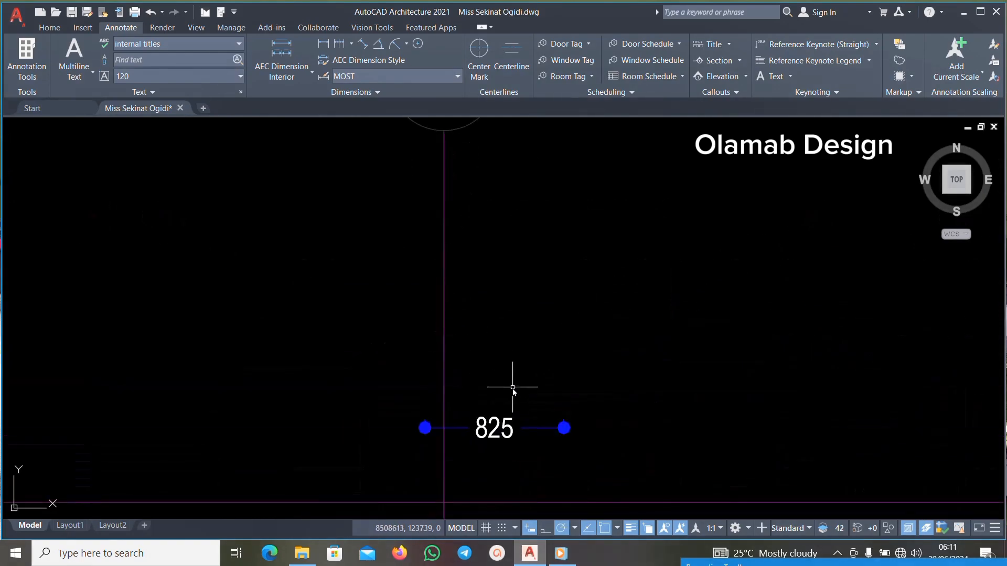
{"action": "scroll", "coordinate": [490, 332], "scroll_direction": "down", "scroll_amount": 3}
{"action": "scroll", "coordinate": [666, 366], "scroll_direction": "up", "scroll_amount": 5}
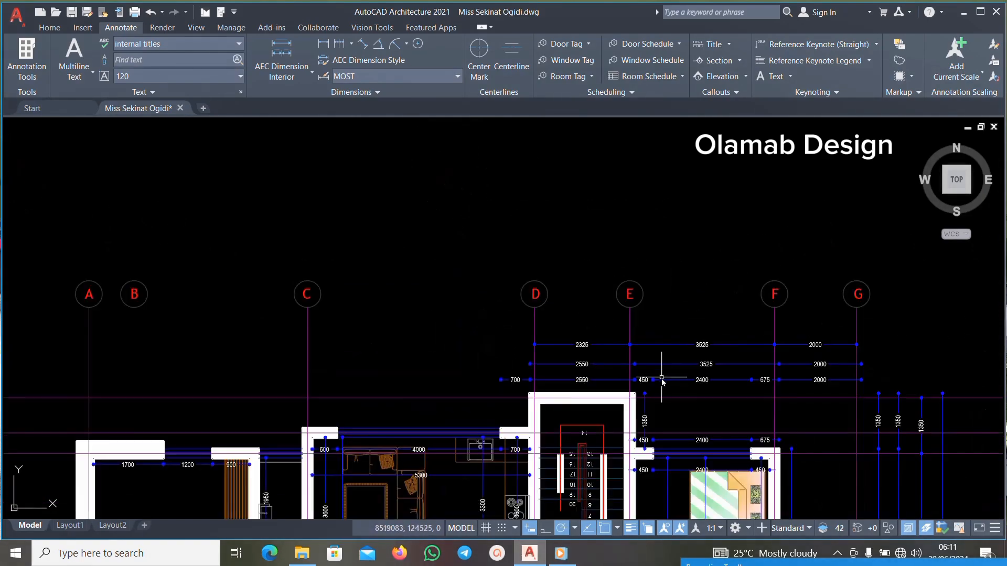
Delete the 2325, 700 and both 2550 dimensions above the staircase around grids D and E.
{"action": "left_click", "coordinate": [601, 235]}
{"action": "left_click", "coordinate": [532, 371]}
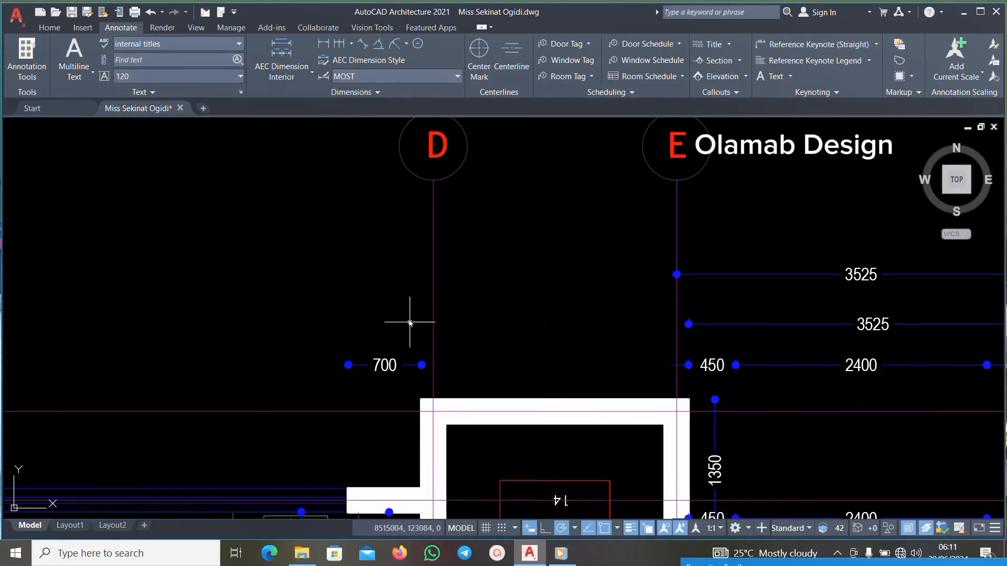
{"action": "left_click", "coordinate": [366, 376]}
{"action": "key", "text": "Delete"}
{"action": "scroll", "coordinate": [413, 314], "scroll_direction": "down", "scroll_amount": 4}
{"action": "scroll", "coordinate": [620, 307], "scroll_direction": "up", "scroll_amount": 4}
Delete both 3525 dimensions and the 2400 and 450 dimensions above the plan between grids E and F.
{"action": "left_click", "coordinate": [661, 257]}
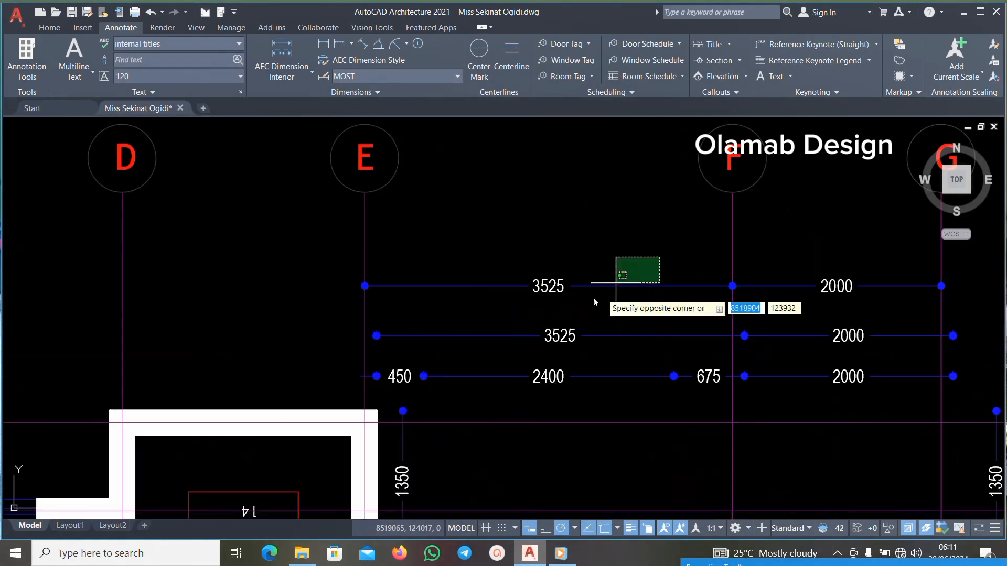
{"action": "left_click", "coordinate": [485, 377]}
{"action": "scroll", "coordinate": [485, 377], "scroll_direction": "down", "scroll_amount": 3}
{"action": "scroll", "coordinate": [649, 289], "scroll_direction": "up", "scroll_amount": 6}
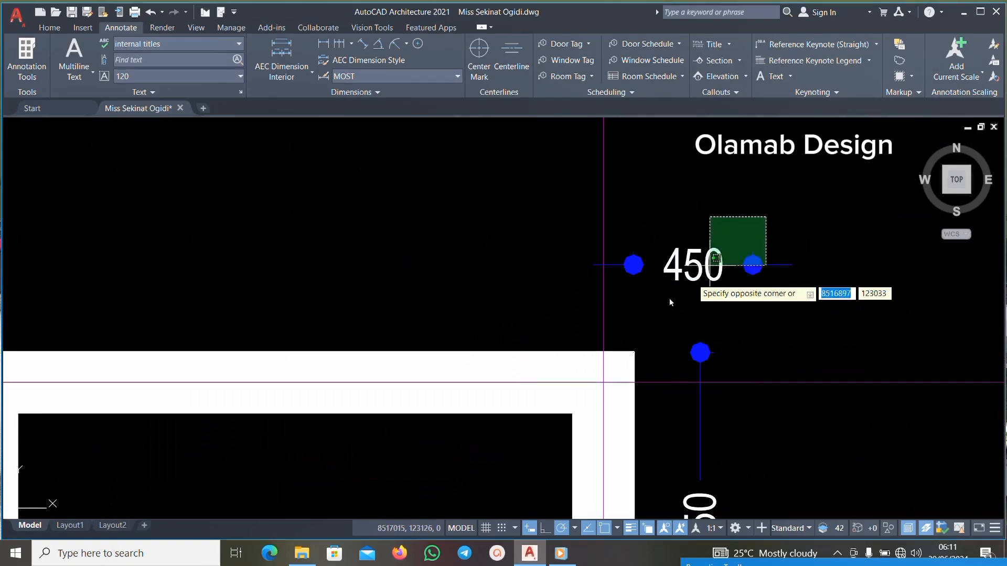
{"action": "key", "text": "Escape"}
{"action": "scroll", "coordinate": [651, 333], "scroll_direction": "down", "scroll_amount": 5}
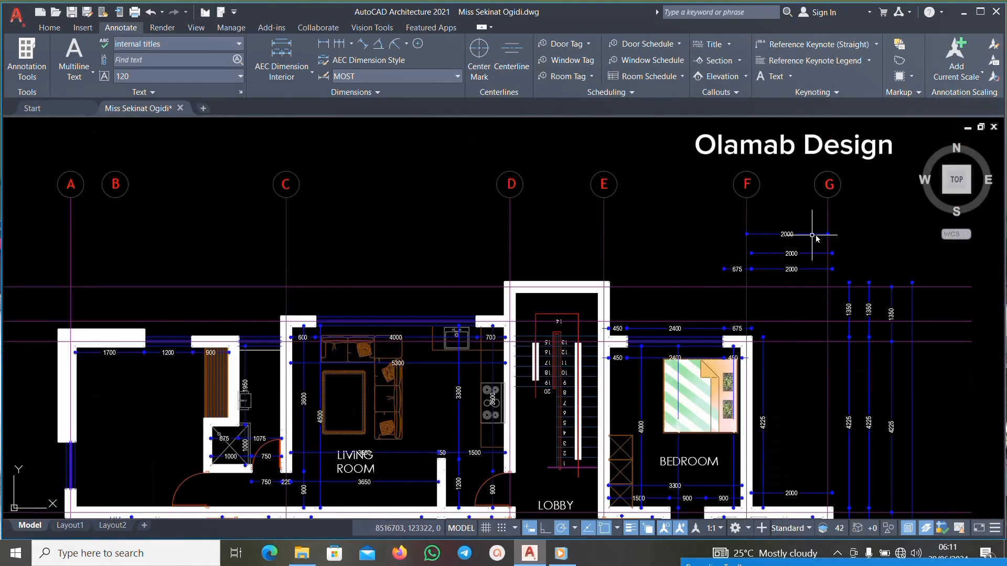
Delete the three 2000 dimensions and the 675 dimension above the plan around grids F and G.
{"action": "scroll", "coordinate": [813, 236], "scroll_direction": "up", "scroll_amount": 4}
{"action": "left_click", "coordinate": [787, 219]}
{"action": "left_click", "coordinate": [613, 330]}
{"action": "key", "text": "Delete"}
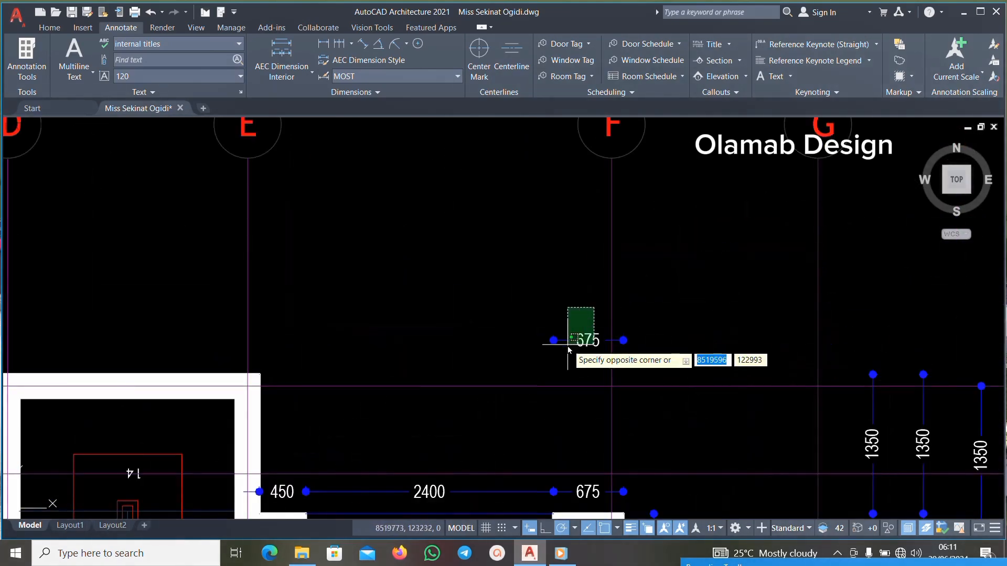
{"action": "scroll", "coordinate": [549, 295], "scroll_direction": "down", "scroll_amount": 4}
{"action": "scroll", "coordinate": [648, 317], "scroll_direction": "up", "scroll_amount": 2}
Delete the three 1350, three 4225 and overall 12175 vertical dimensions outside the plan beyond grid G.
{"action": "scroll", "coordinate": [776, 346], "scroll_direction": "up", "scroll_amount": 6}
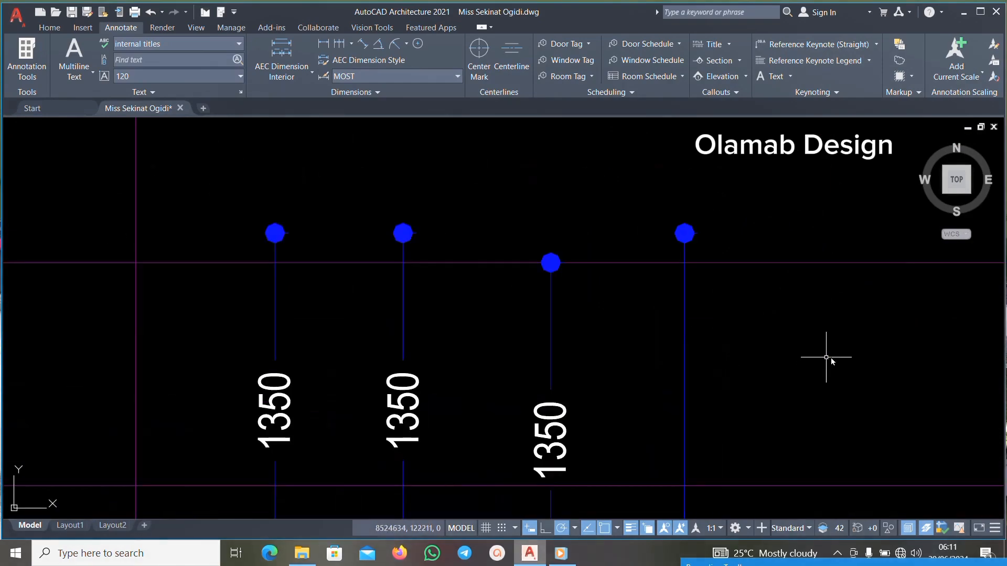
{"action": "left_click", "coordinate": [838, 352]}
{"action": "left_click", "coordinate": [390, 387]}
{"action": "scroll", "coordinate": [636, 261], "scroll_direction": "down", "scroll_amount": 4}
{"action": "scroll", "coordinate": [613, 353], "scroll_direction": "up", "scroll_amount": 3}
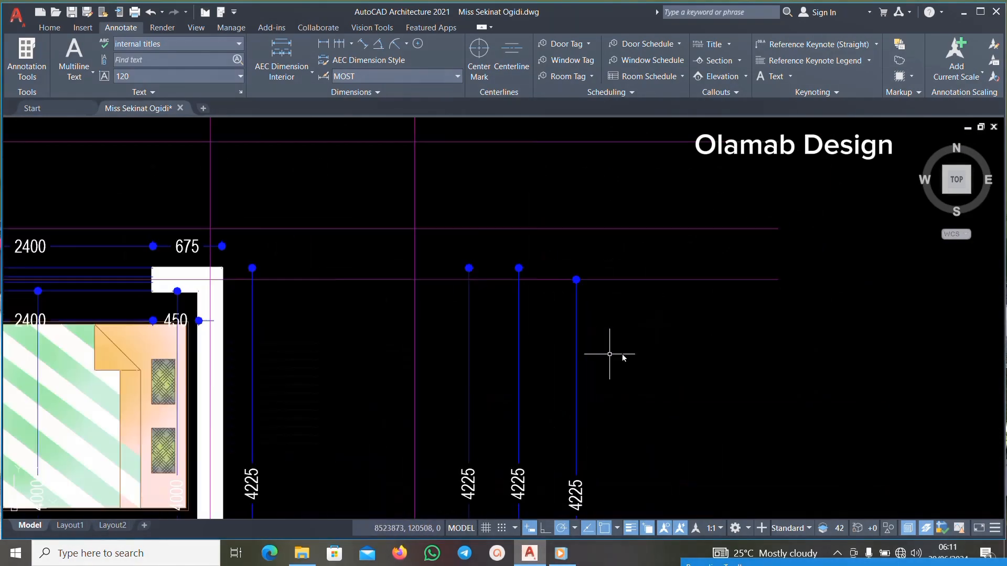
{"action": "left_click", "coordinate": [729, 343]}
{"action": "left_click", "coordinate": [449, 479]}
{"action": "key", "text": "Delete"}
{"action": "scroll", "coordinate": [684, 280], "scroll_direction": "down", "scroll_amount": 5}
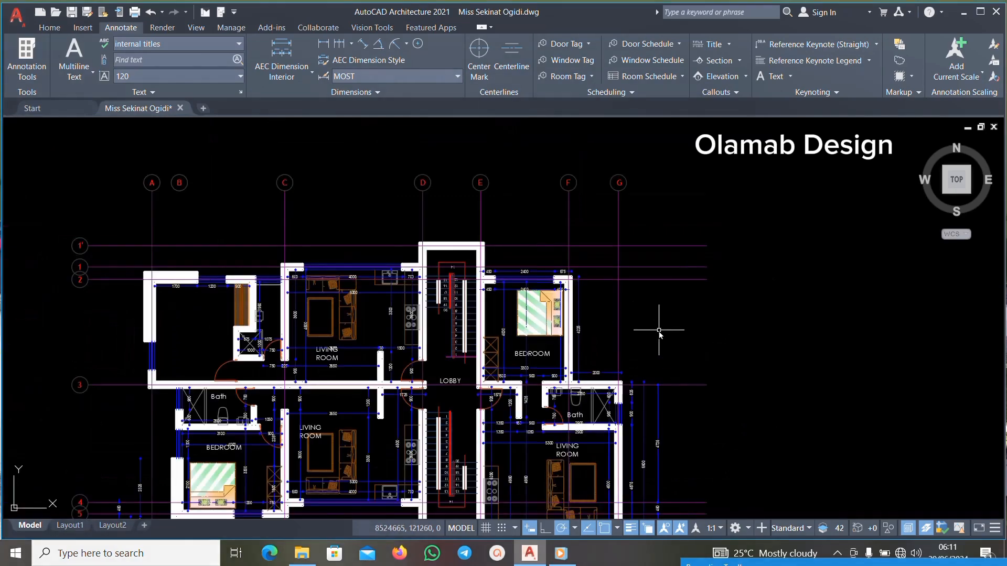
Delete the 900, 6600 and 4725 vertical dimensions outside the right-hand bathroom and living room wall.
{"action": "scroll", "coordinate": [665, 331], "scroll_direction": "down", "scroll_amount": 4}
{"action": "scroll", "coordinate": [664, 411], "scroll_direction": "up", "scroll_amount": 6}
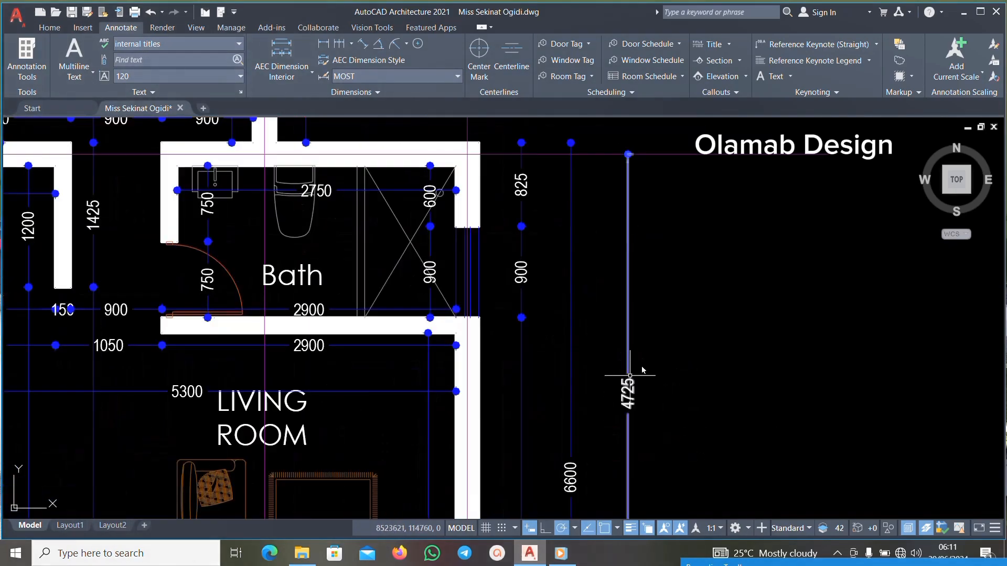
{"action": "left_click", "coordinate": [760, 242]}
{"action": "left_click", "coordinate": [526, 458]}
{"action": "key", "text": "Delete"}
{"action": "scroll", "coordinate": [680, 356], "scroll_direction": "down", "scroll_amount": 4}
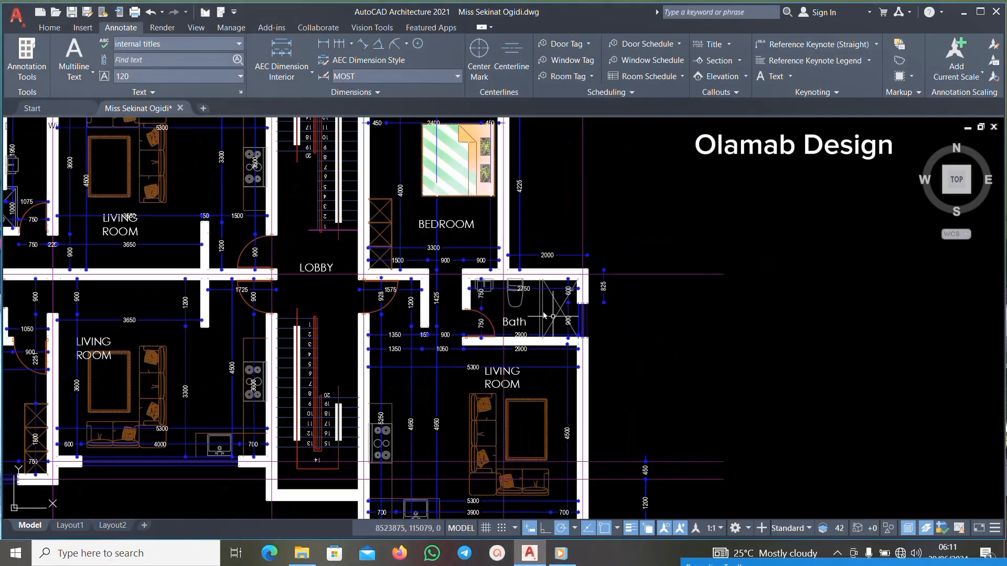
Delete the shower, toilet, Bath label and the 2750, 600 and 900 dimensions from the right-hand bathroom.
{"action": "scroll", "coordinate": [572, 311], "scroll_direction": "up", "scroll_amount": 4}
{"action": "scroll", "coordinate": [650, 319], "scroll_direction": "down", "scroll_amount": 4}
{"action": "scroll", "coordinate": [682, 330], "scroll_direction": "up", "scroll_amount": 5}
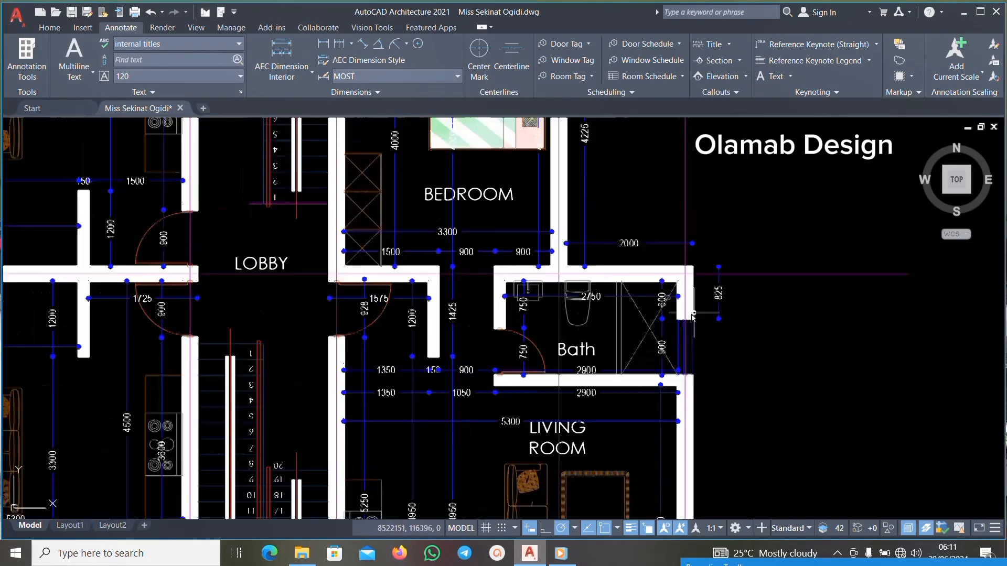
{"action": "left_click", "coordinate": [650, 281]}
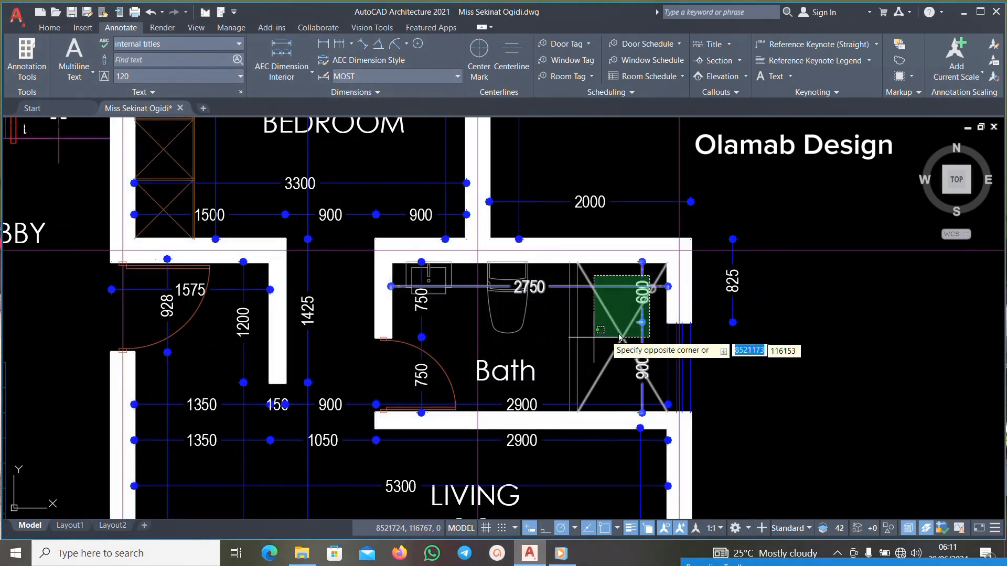
{"action": "left_click", "coordinate": [501, 387]}
{"action": "key", "text": "Delete"}
{"action": "scroll", "coordinate": [615, 333], "scroll_direction": "down", "scroll_amount": 2}
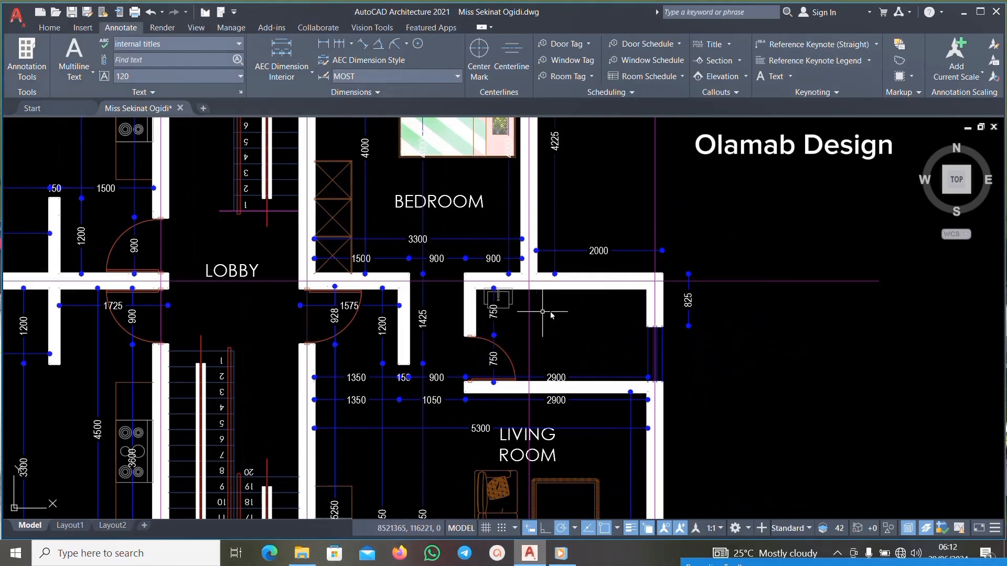
Delete the sofas, coffee table and the 5300 and 4500 dimensions from the lower-right living room.
{"action": "scroll", "coordinate": [550, 314], "scroll_direction": "down", "scroll_amount": 5}
{"action": "scroll", "coordinate": [589, 314], "scroll_direction": "up", "scroll_amount": 4}
{"action": "scroll", "coordinate": [588, 320], "scroll_direction": "down", "scroll_amount": 1}
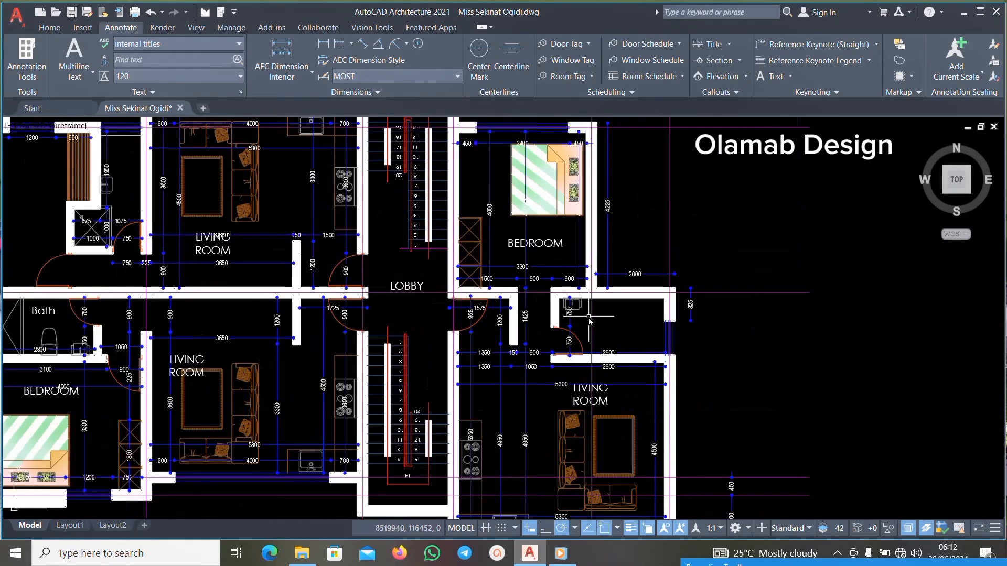
{"action": "scroll", "coordinate": [581, 315], "scroll_direction": "down", "scroll_amount": 2}
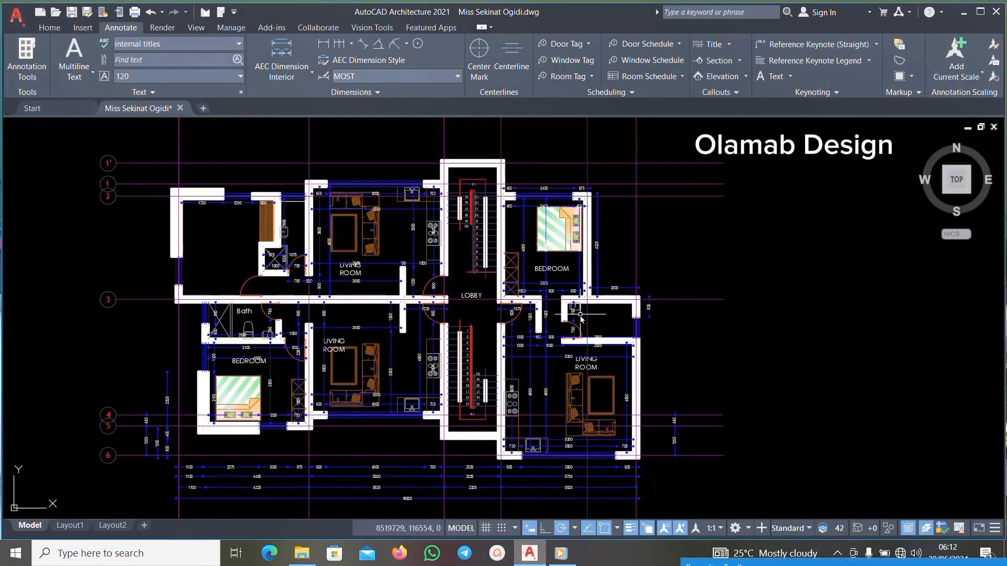
{"action": "scroll", "coordinate": [581, 316], "scroll_direction": "down", "scroll_amount": 3}
{"action": "scroll", "coordinate": [589, 307], "scroll_direction": "up", "scroll_amount": 9}
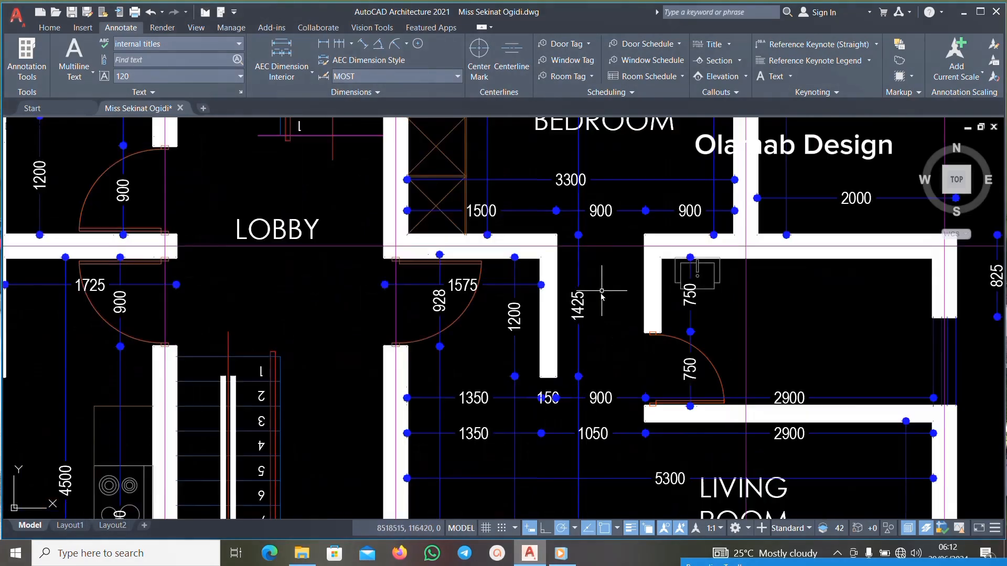
{"action": "scroll", "coordinate": [602, 296], "scroll_direction": "down", "scroll_amount": 4}
{"action": "scroll", "coordinate": [735, 375], "scroll_direction": "up", "scroll_amount": 2}
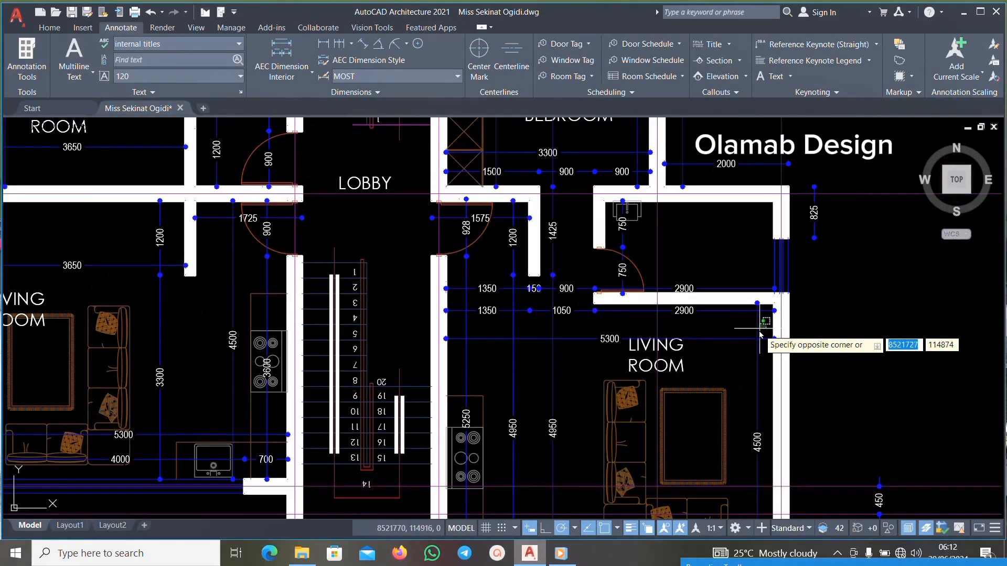
{"action": "left_click", "coordinate": [670, 474]}
{"action": "key", "text": "Delete"}
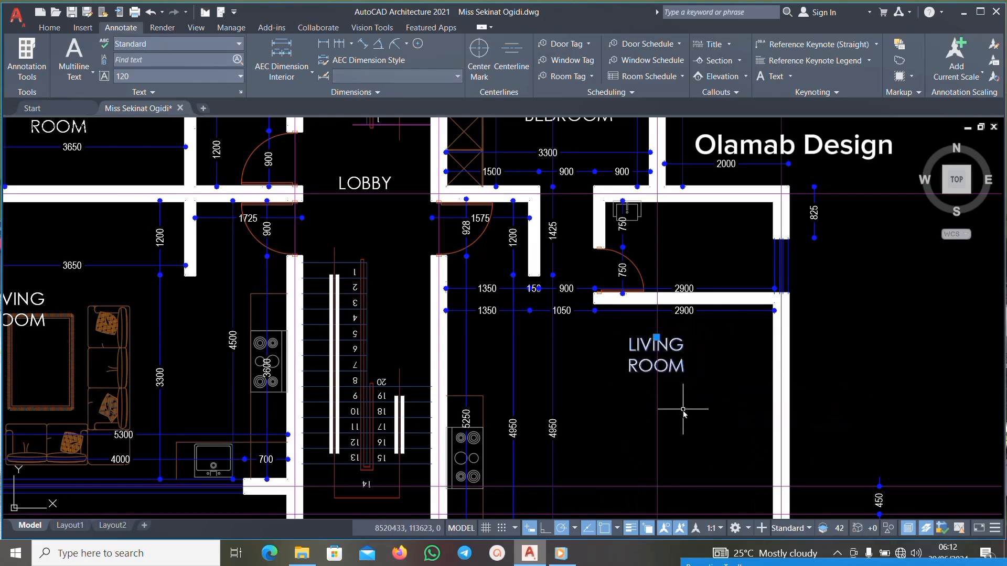
Delete the lower-right LIVING ROOM label and both 2900 dimensions along the bathroom's lower wall.
{"action": "scroll", "coordinate": [709, 307], "scroll_direction": "up", "scroll_amount": 3}
{"action": "left_click", "coordinate": [809, 307]}
{"action": "left_click", "coordinate": [602, 360]}
{"action": "key", "text": "Delete"}
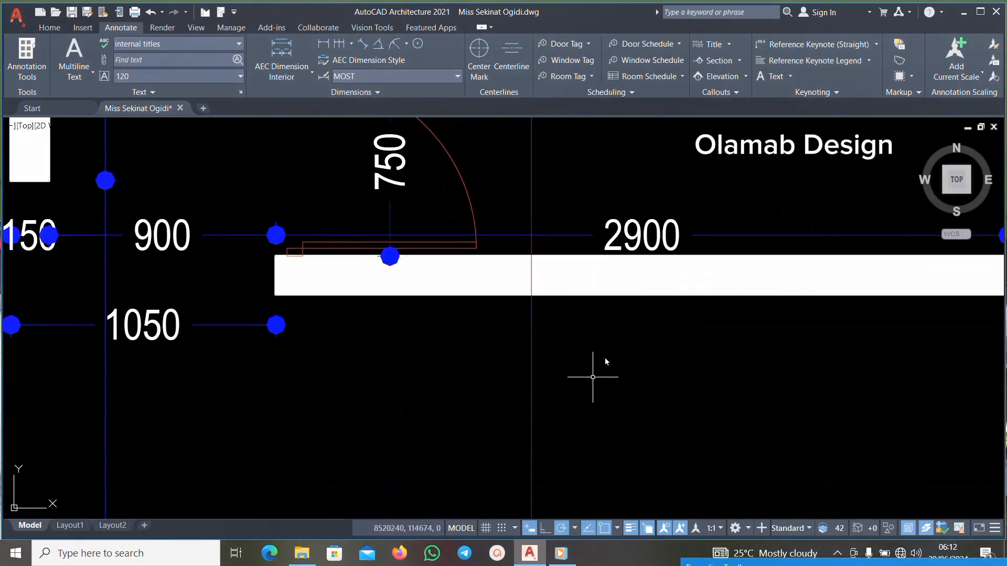
{"action": "scroll", "coordinate": [695, 308], "scroll_direction": "down", "scroll_amount": 1}
{"action": "scroll", "coordinate": [695, 308], "scroll_direction": "up", "scroll_amount": 3}
{"action": "left_click", "coordinate": [802, 203]}
{"action": "left_click", "coordinate": [498, 281]}
{"action": "key", "text": "Delete"}
{"action": "scroll", "coordinate": [602, 276], "scroll_direction": "down", "scroll_amount": 3}
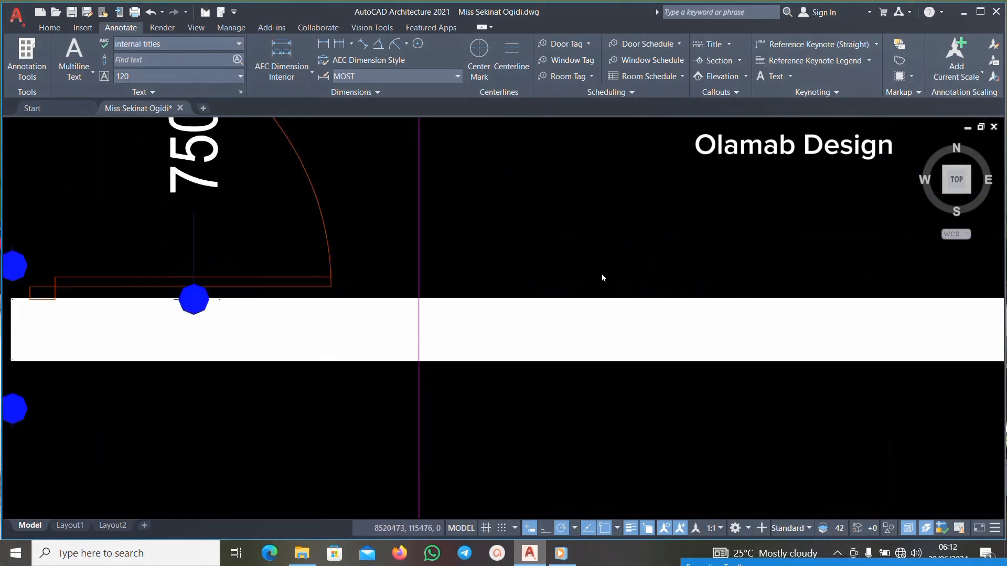
{"action": "scroll", "coordinate": [464, 267], "scroll_direction": "down", "scroll_amount": 4}
{"action": "scroll", "coordinate": [495, 297], "scroll_direction": "up", "scroll_amount": 2}
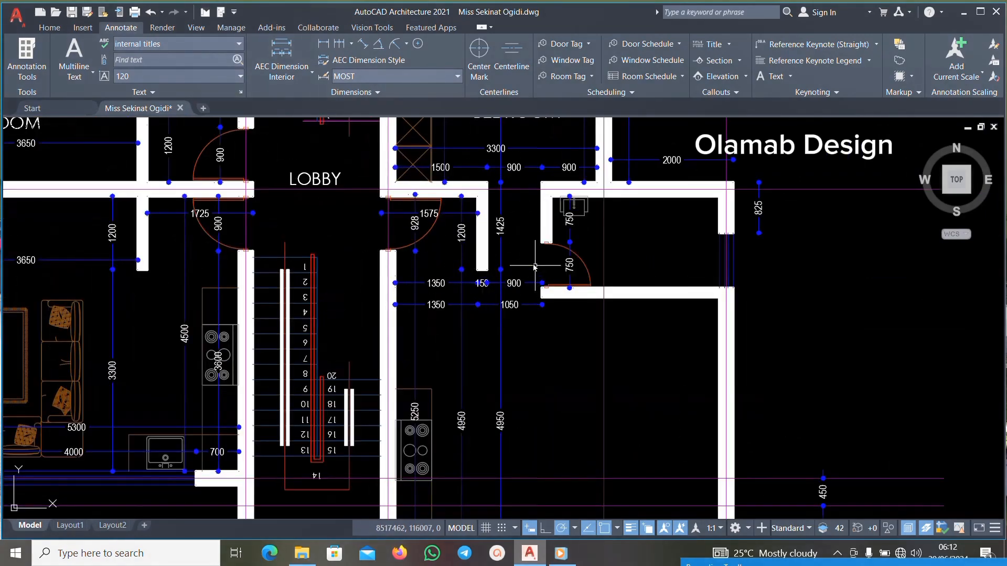
Delete both 1350 dimensions and the 150, 900 and 1050 dimensions across the lower-right flat's entrance passage.
{"action": "scroll", "coordinate": [533, 267], "scroll_direction": "up", "scroll_amount": 4}
{"action": "left_click", "coordinate": [523, 273]}
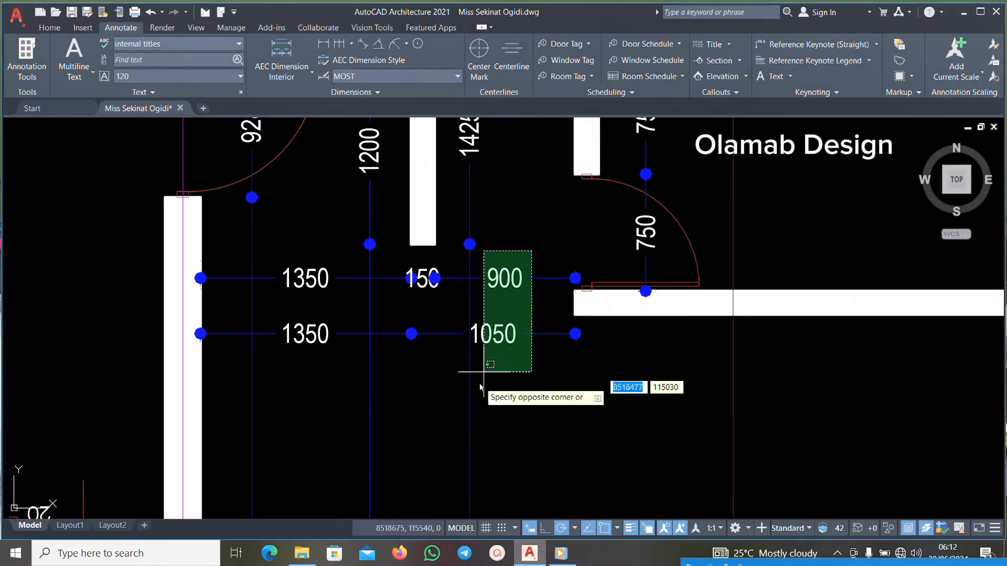
{"action": "left_click", "coordinate": [276, 435]}
{"action": "scroll", "coordinate": [266, 416], "scroll_direction": "down", "scroll_amount": 3}
{"action": "scroll", "coordinate": [365, 329], "scroll_direction": "up", "scroll_amount": 4}
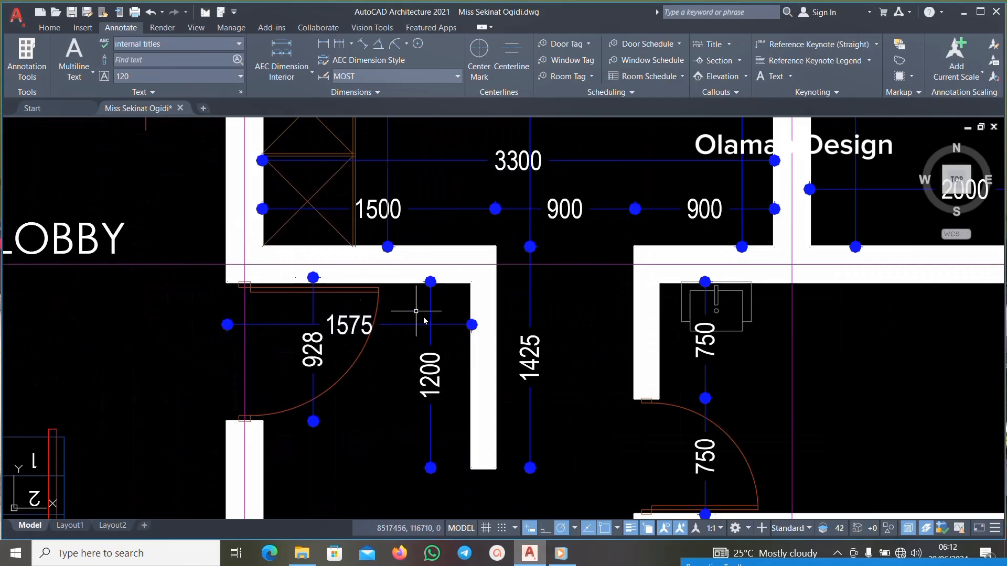
Delete the right-hand flat's entrance door and the 1575, 928, 1200 and 1425 dimensions around its entrance passage.
{"action": "left_click", "coordinate": [447, 313]}
{"action": "left_click", "coordinate": [359, 427]}
{"action": "key", "text": "Delete"}
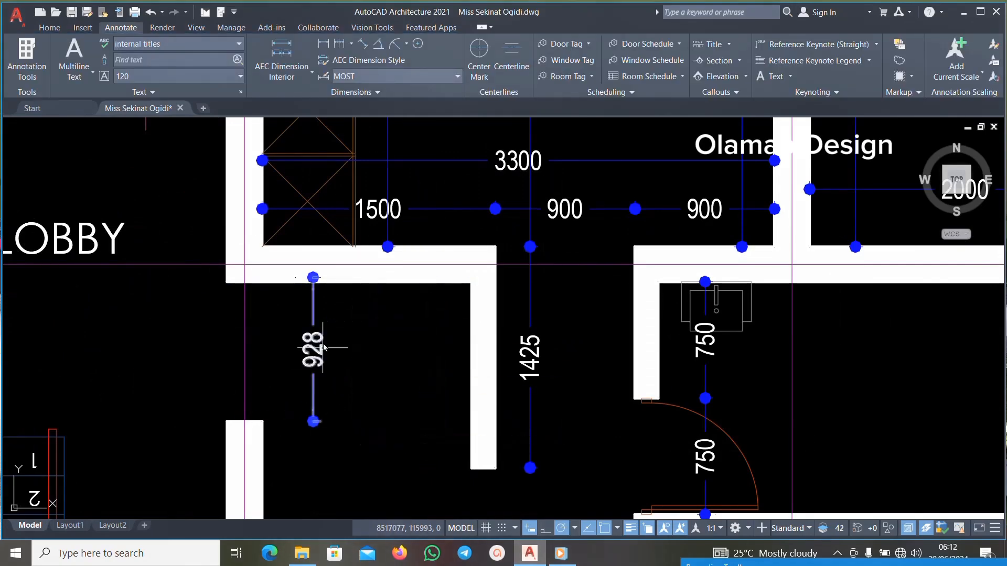
{"action": "left_click", "coordinate": [289, 458]}
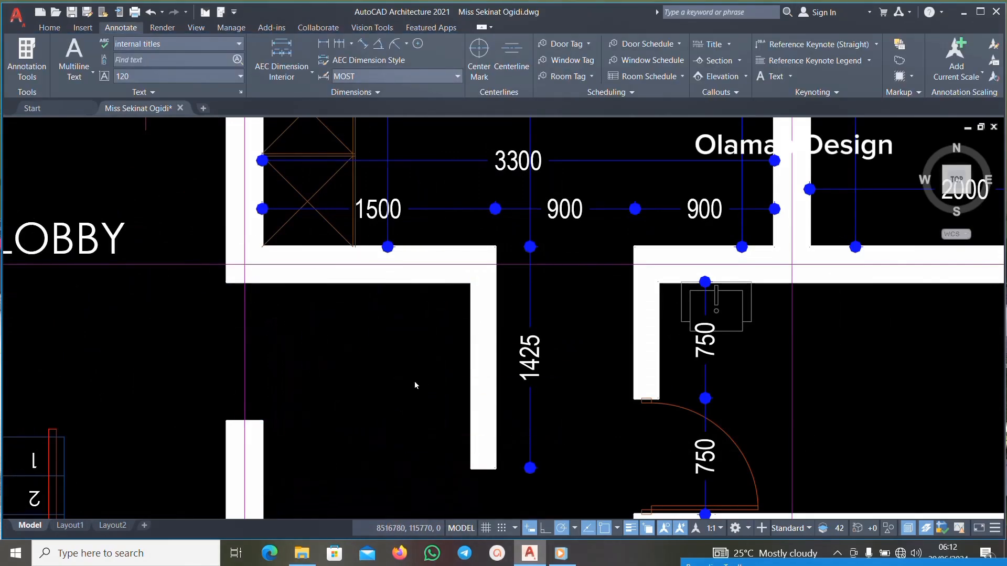
{"action": "scroll", "coordinate": [415, 385], "scroll_direction": "down", "scroll_amount": 3}
{"action": "scroll", "coordinate": [481, 344], "scroll_direction": "up", "scroll_amount": 3}
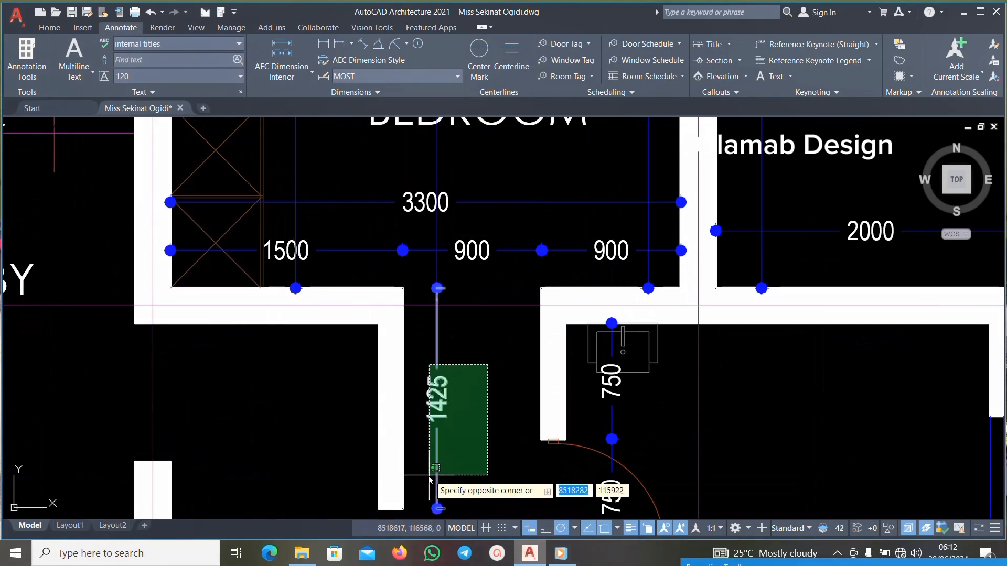
{"action": "left_click", "coordinate": [441, 419]}
{"action": "key", "text": "Delete"}
Delete the upper-right bedroom's wardrobe, BEDROOM label and the 3300, 1500, 900 and 4000 dimensions.
{"action": "scroll", "coordinate": [440, 398], "scroll_direction": "down", "scroll_amount": 3}
{"action": "scroll", "coordinate": [668, 278], "scroll_direction": "up", "scroll_amount": 3}
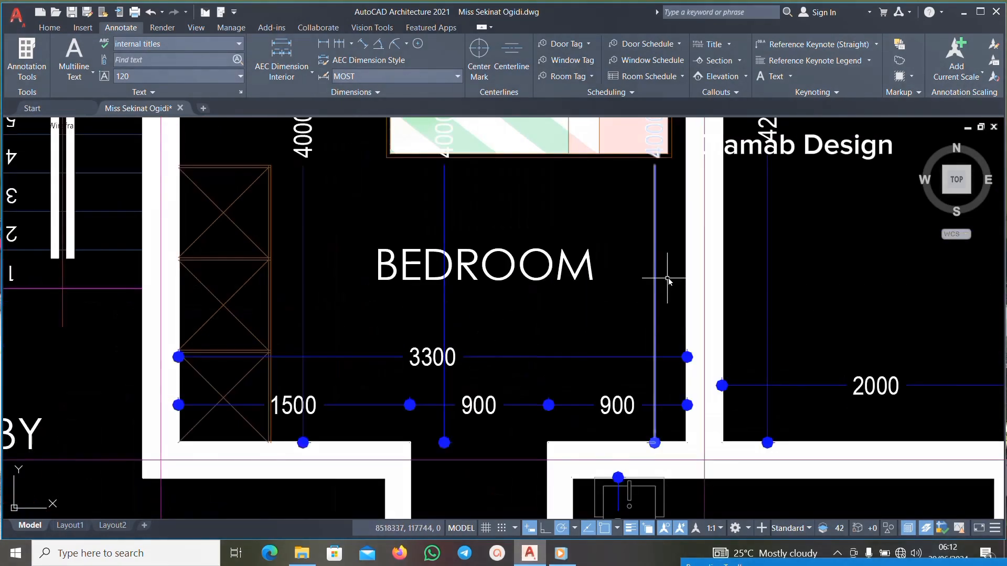
{"action": "left_click", "coordinate": [674, 220]}
{"action": "left_click", "coordinate": [208, 407]}
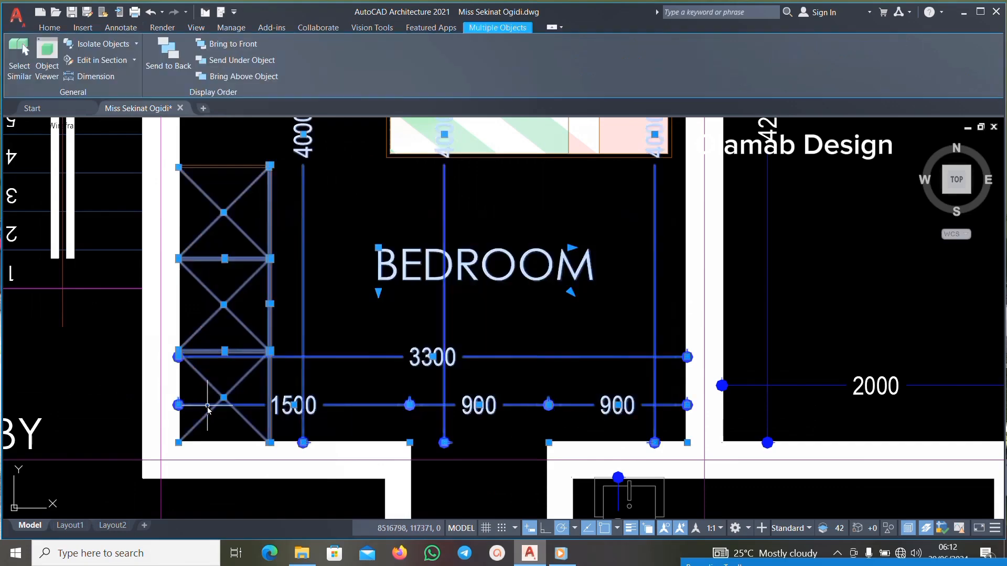
{"action": "key", "text": "Delete"}
{"action": "scroll", "coordinate": [395, 342], "scroll_direction": "down", "scroll_amount": 3}
{"action": "scroll", "coordinate": [370, 241], "scroll_direction": "up", "scroll_amount": 3}
{"action": "left_click", "coordinate": [369, 239]}
{"action": "left_click", "coordinate": [269, 411]}
{"action": "key", "text": "Delete"}
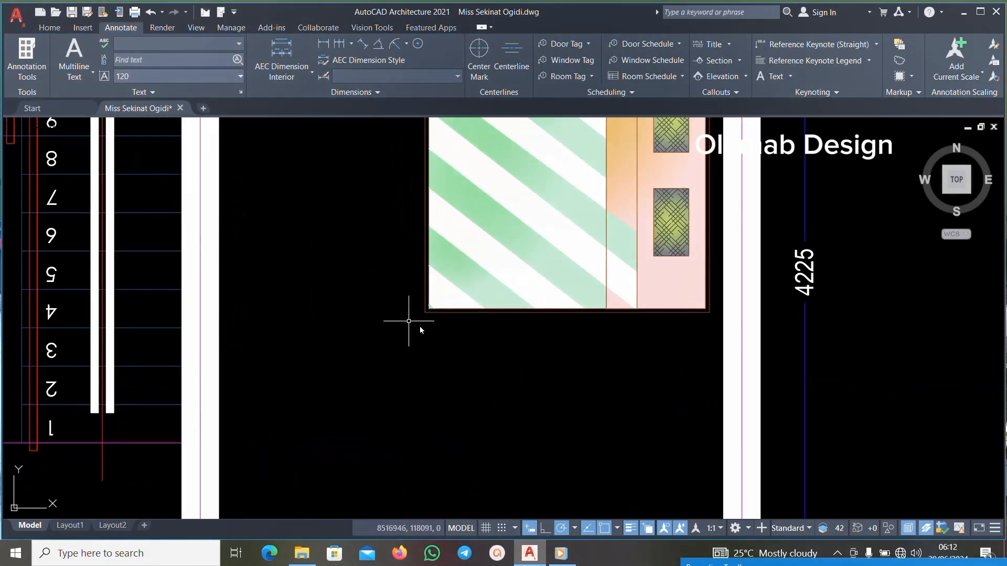
Delete the upper-right bedroom's bed and the inner 450, 2400 and 450 dimensions along its window wall.
{"action": "scroll", "coordinate": [409, 321], "scroll_direction": "up", "scroll_amount": 5}
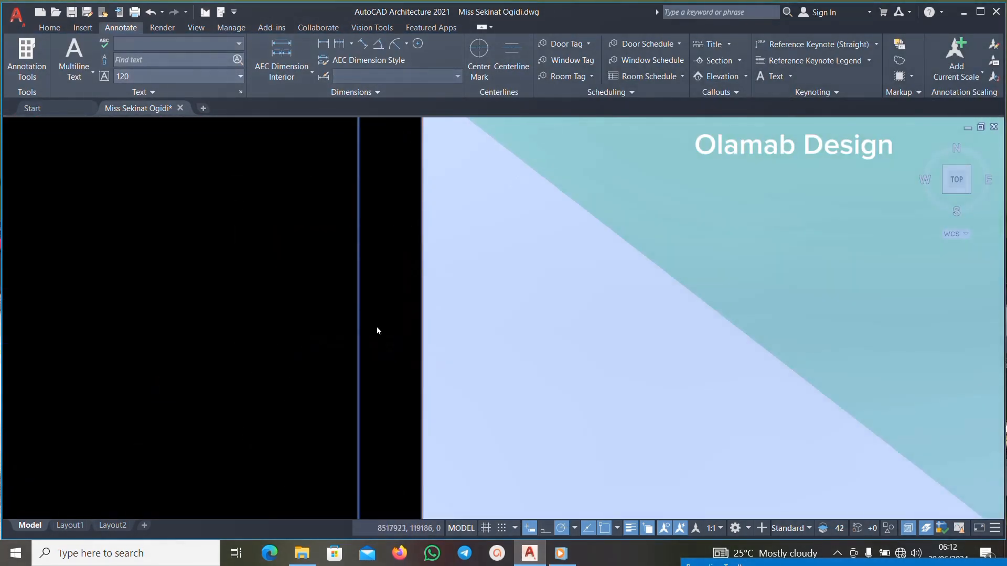
{"action": "scroll", "coordinate": [378, 330], "scroll_direction": "down", "scroll_amount": 5}
{"action": "scroll", "coordinate": [436, 303], "scroll_direction": "up", "scroll_amount": 4}
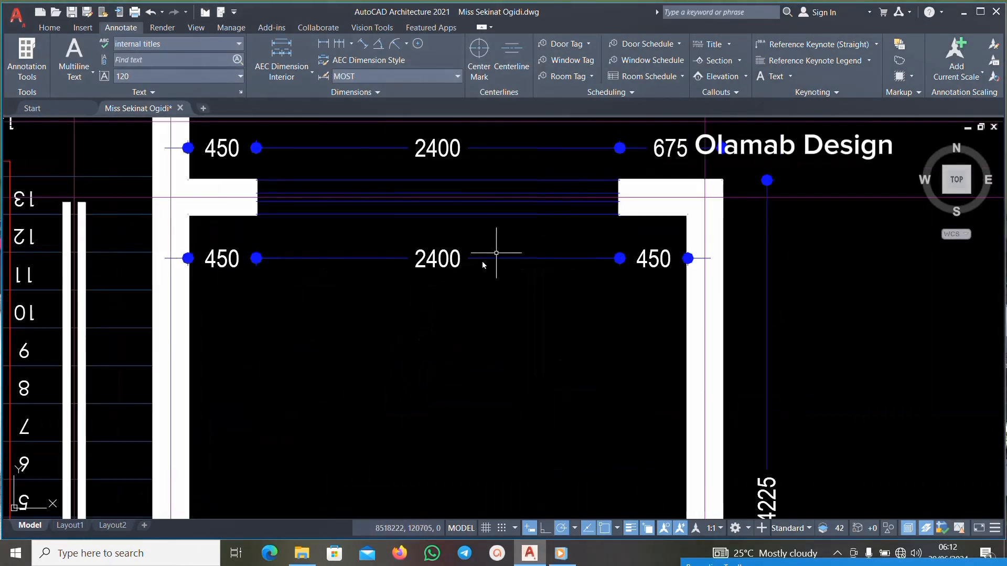
{"action": "left_click", "coordinate": [651, 237]}
{"action": "left_click", "coordinate": [286, 325]}
{"action": "key", "text": "Delete"}
{"action": "scroll", "coordinate": [366, 360], "scroll_direction": "down", "scroll_amount": 4}
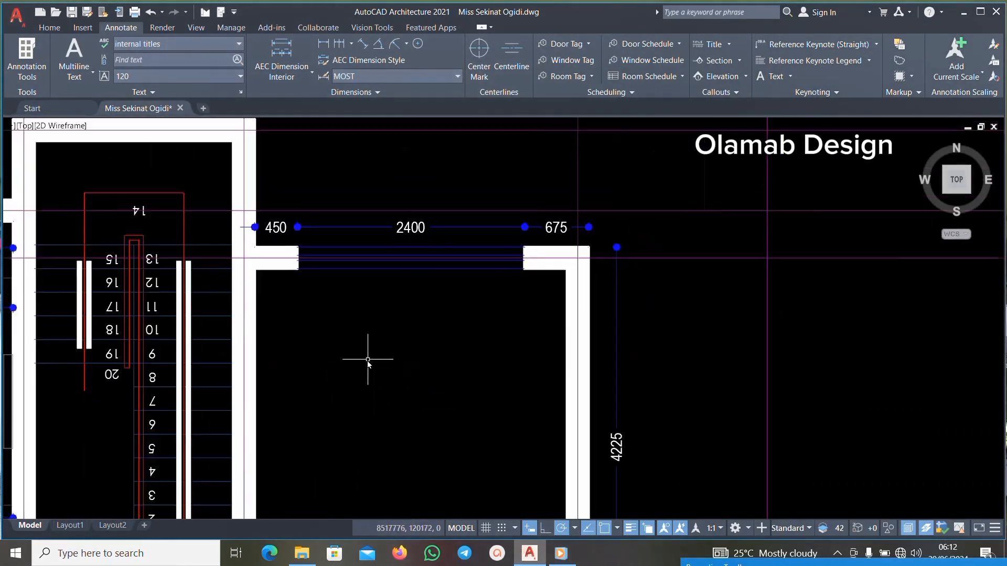
Delete the outer 450, 2400 and 675 dimensions above the upper-right bedroom's window.
{"action": "scroll", "coordinate": [367, 278], "scroll_direction": "up", "scroll_amount": 6}
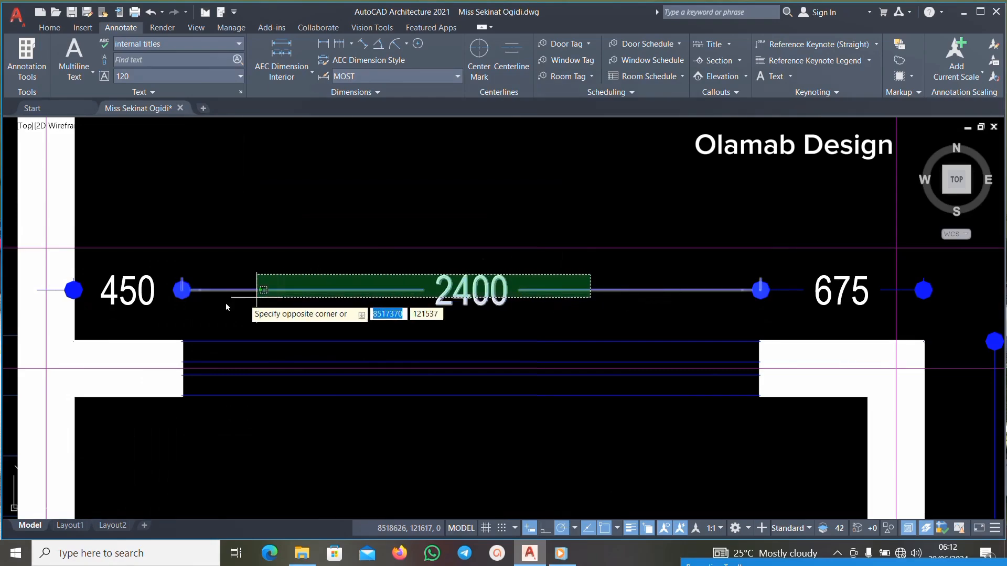
{"action": "left_click", "coordinate": [131, 298]}
{"action": "key", "text": "Delete"}
{"action": "scroll", "coordinate": [374, 321], "scroll_direction": "down", "scroll_amount": 4}
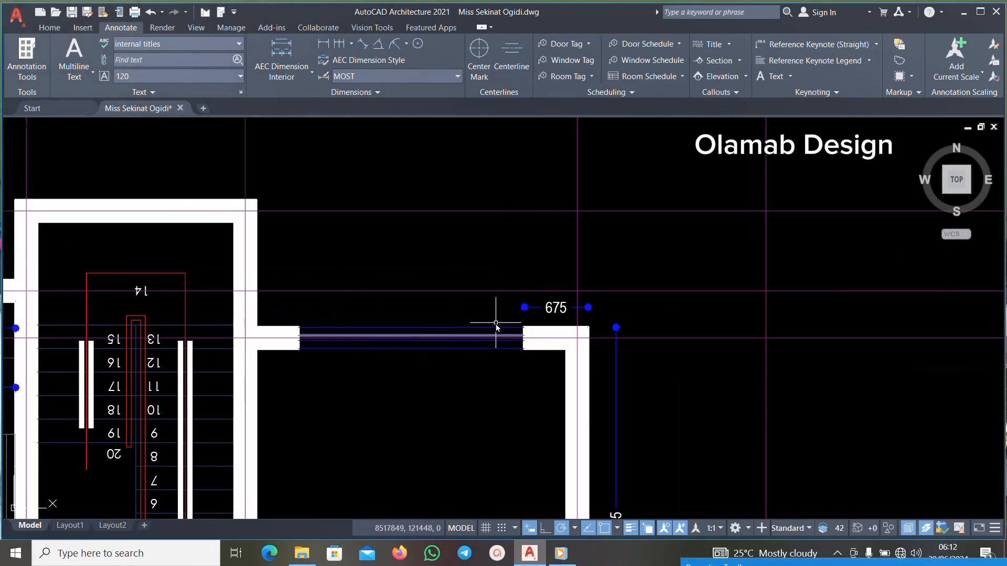
{"action": "scroll", "coordinate": [539, 321], "scroll_direction": "up", "scroll_amount": 4}
{"action": "key", "text": "Delete"}
{"action": "scroll", "coordinate": [508, 267], "scroll_direction": "down", "scroll_amount": 4}
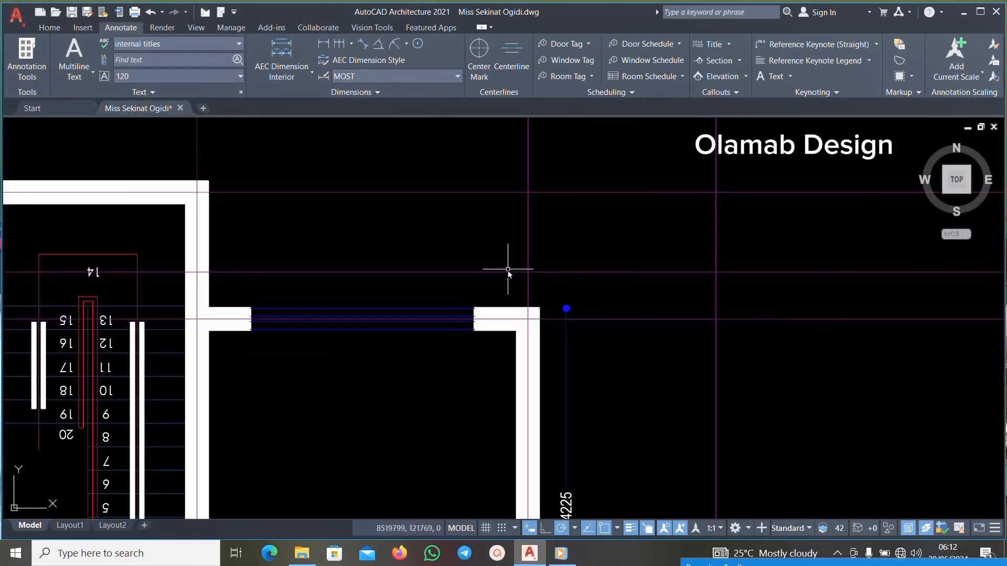
Delete the 4225, 2000 and 825 dimensions outside the right-hand flat's bedroom and bathroom walls.
{"action": "scroll", "coordinate": [619, 403], "scroll_direction": "up", "scroll_amount": 6}
{"action": "left_click", "coordinate": [535, 263]}
{"action": "left_click", "coordinate": [430, 394]}
{"action": "scroll", "coordinate": [539, 204], "scroll_direction": "down", "scroll_amount": 5}
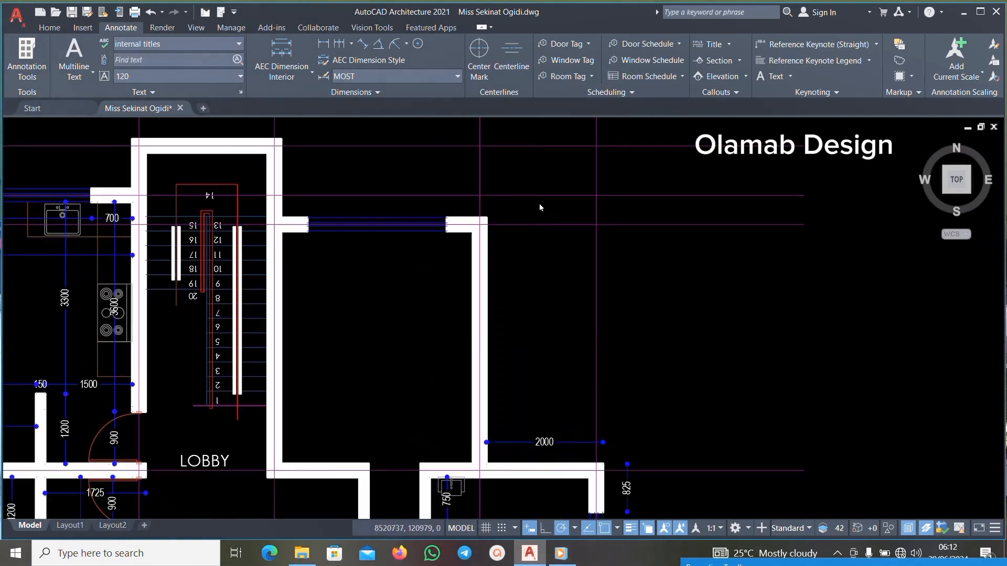
{"action": "scroll", "coordinate": [530, 243], "scroll_direction": "up", "scroll_amount": 6}
{"action": "left_click", "coordinate": [602, 251]}
{"action": "left_click", "coordinate": [484, 325]}
{"action": "key", "text": "Delete"}
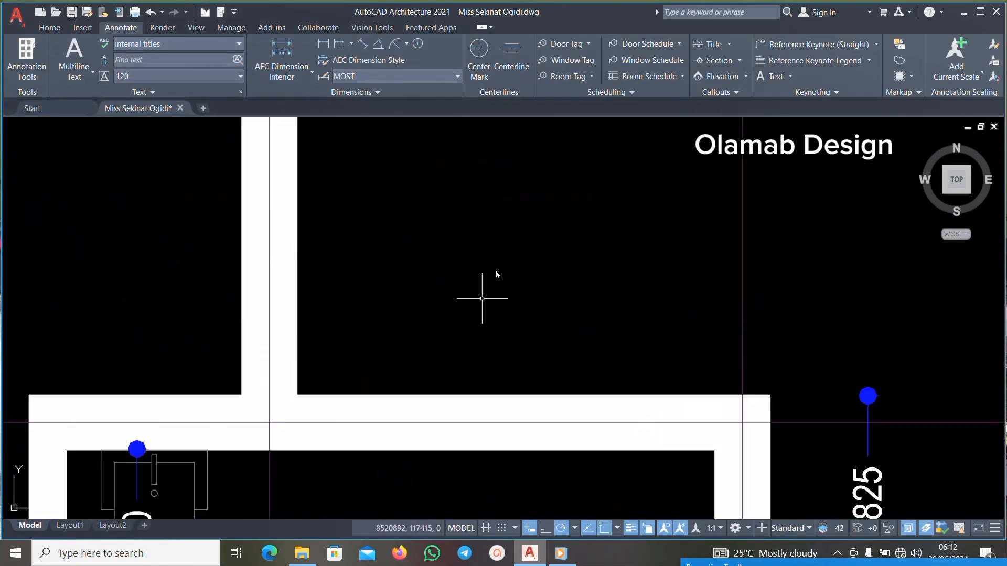
{"action": "scroll", "coordinate": [504, 251], "scroll_direction": "down", "scroll_amount": 5}
{"action": "scroll", "coordinate": [610, 288], "scroll_direction": "up", "scroll_amount": 5}
{"action": "key", "text": "Delete"}
{"action": "scroll", "coordinate": [550, 341], "scroll_direction": "down", "scroll_amount": 5}
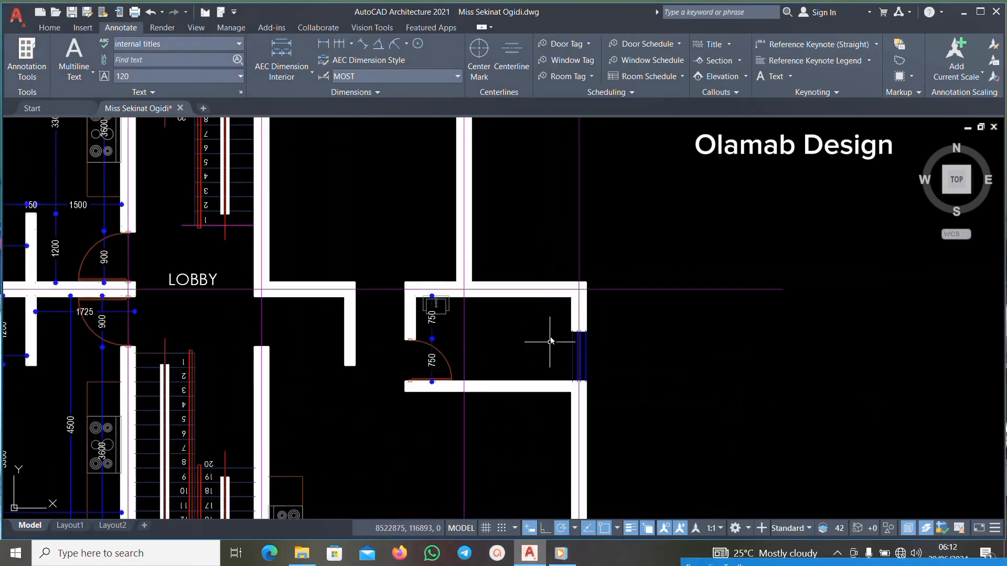
Delete the wash basin and both 750 dimensions beside the door of the right-hand bathroom.
{"action": "scroll", "coordinate": [420, 329], "scroll_direction": "up", "scroll_amount": 6}
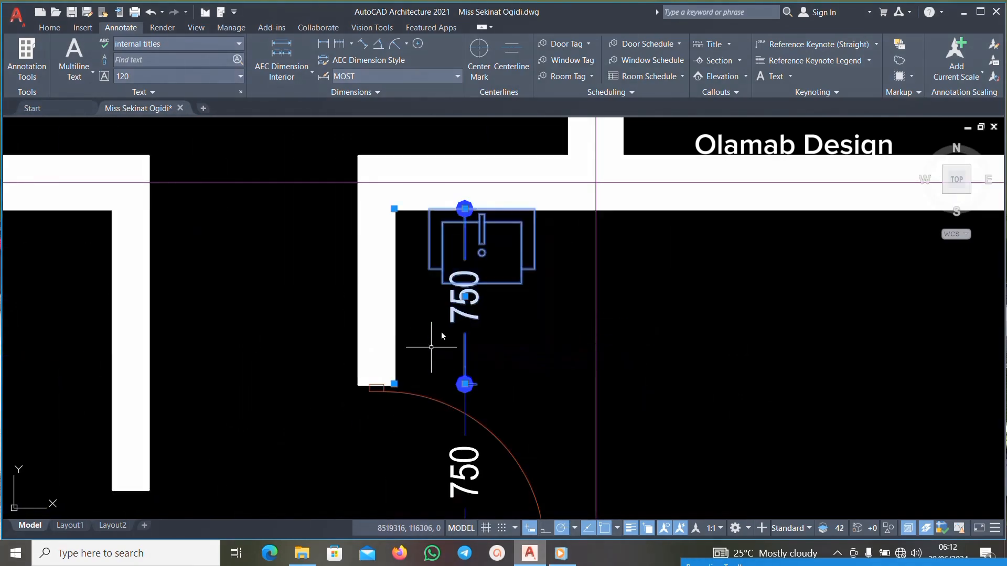
{"action": "key", "text": "Delete"}
{"action": "scroll", "coordinate": [534, 337], "scroll_direction": "down", "scroll_amount": 3}
{"action": "scroll", "coordinate": [611, 383], "scroll_direction": "up", "scroll_amount": 4}
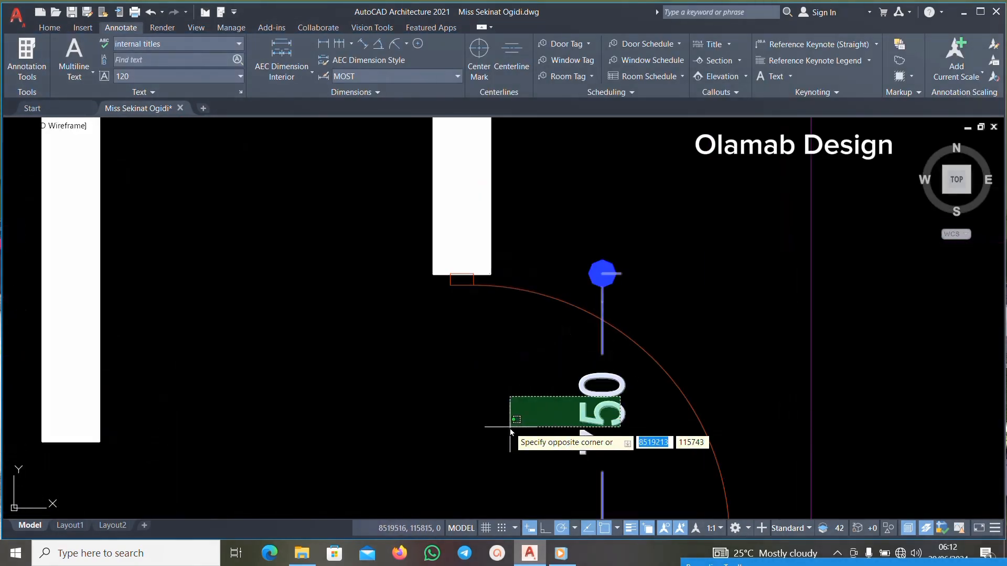
{"action": "scroll", "coordinate": [552, 354], "scroll_direction": "down", "scroll_amount": 5}
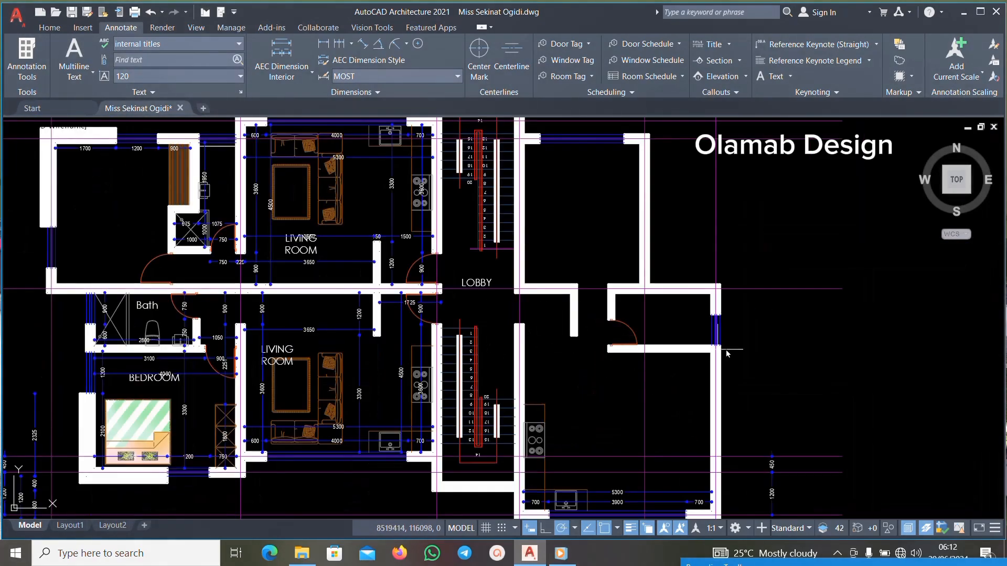
Delete the lower staircase's treads, step numbers, handrails and solid dividing strips south of the lobby.
{"action": "scroll", "coordinate": [454, 435], "scroll_direction": "up", "scroll_amount": 3}
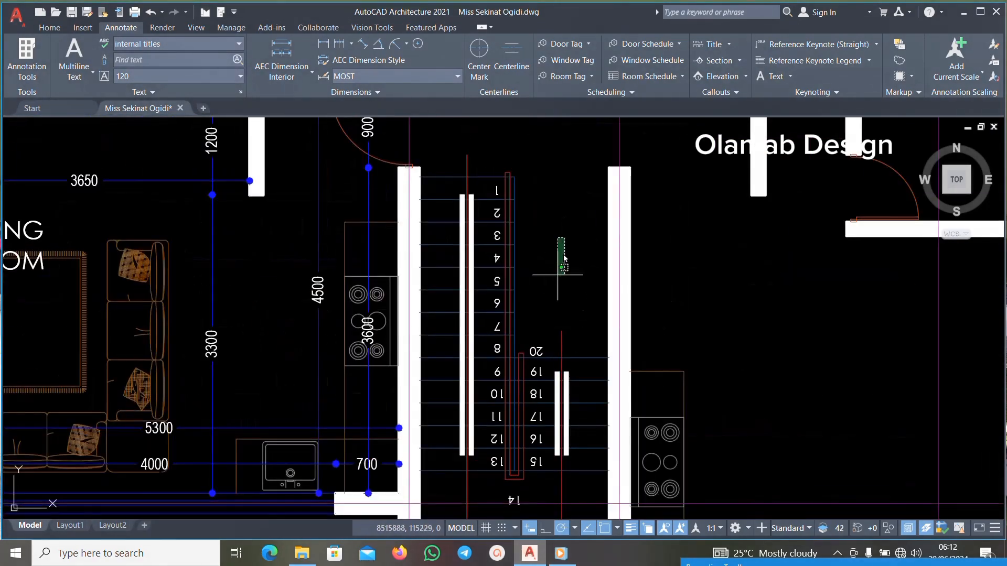
{"action": "left_click", "coordinate": [564, 239]}
{"action": "left_click", "coordinate": [435, 470]}
{"action": "key", "text": "Delete"}
{"action": "scroll", "coordinate": [531, 296], "scroll_direction": "down", "scroll_amount": 3}
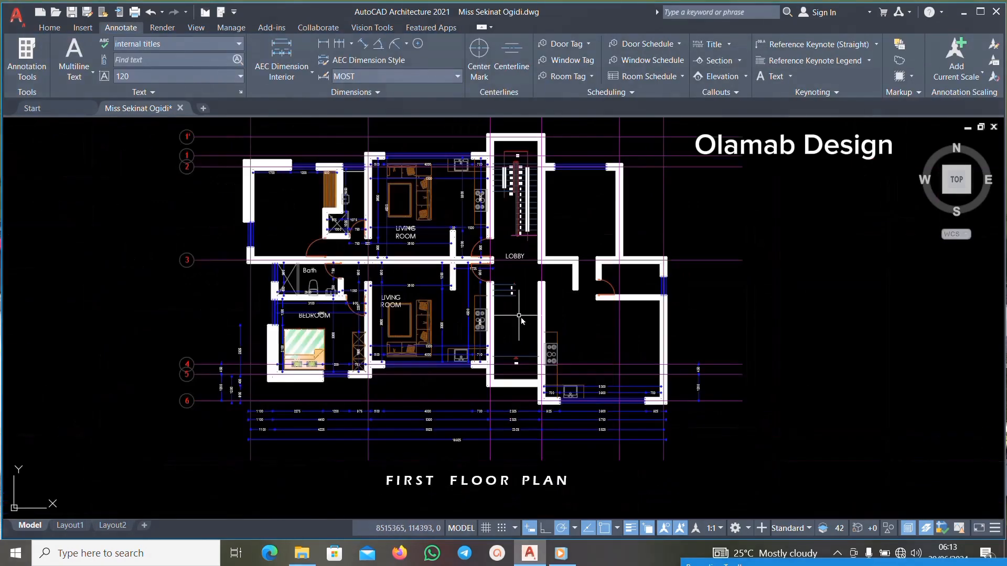
Delete the leftover lines and the number 14 at the landing end of the lower stairwell.
{"action": "scroll", "coordinate": [531, 297], "scroll_direction": "up", "scroll_amount": 4}
{"action": "scroll", "coordinate": [502, 303], "scroll_direction": "up", "scroll_amount": 6}
{"action": "left_click", "coordinate": [611, 293]}
{"action": "left_click", "coordinate": [387, 391]}
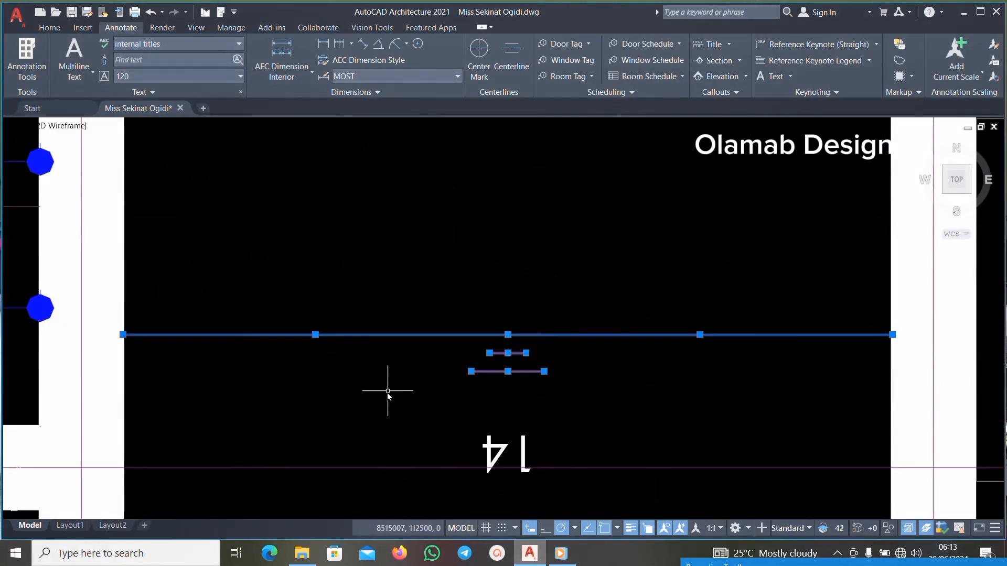
{"action": "scroll", "coordinate": [400, 420], "scroll_direction": "down", "scroll_amount": 10}
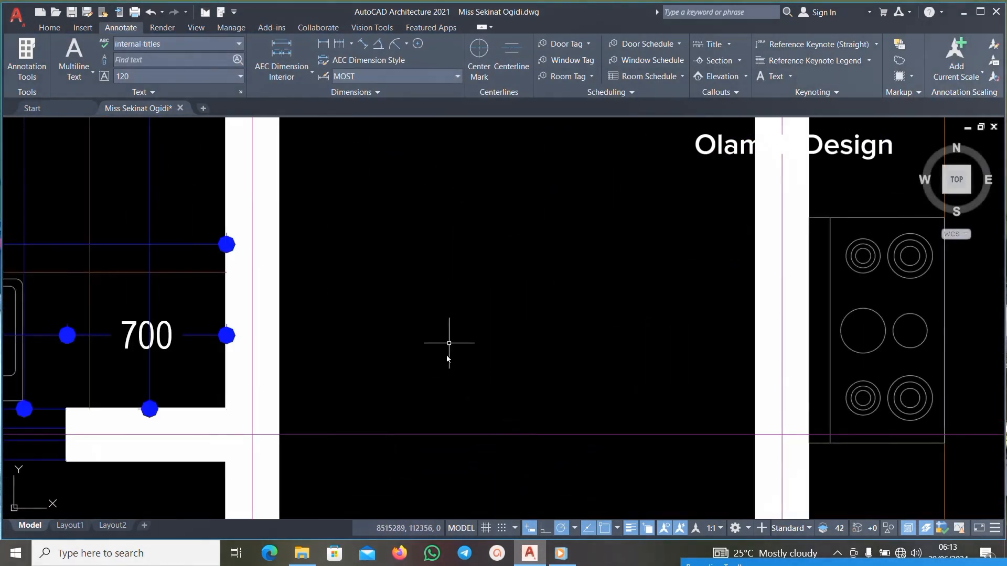
Delete the sofas, coffee table, sink and the 5300, 4000, 600, 700, 3600, 3300 and 4500 dimensions from the lower-middle living room.
{"action": "scroll", "coordinate": [391, 313], "scroll_direction": "up", "scroll_amount": 4}
{"action": "scroll", "coordinate": [461, 320], "scroll_direction": "down", "scroll_amount": 2}
{"action": "scroll", "coordinate": [298, 285], "scroll_direction": "down", "scroll_amount": 2}
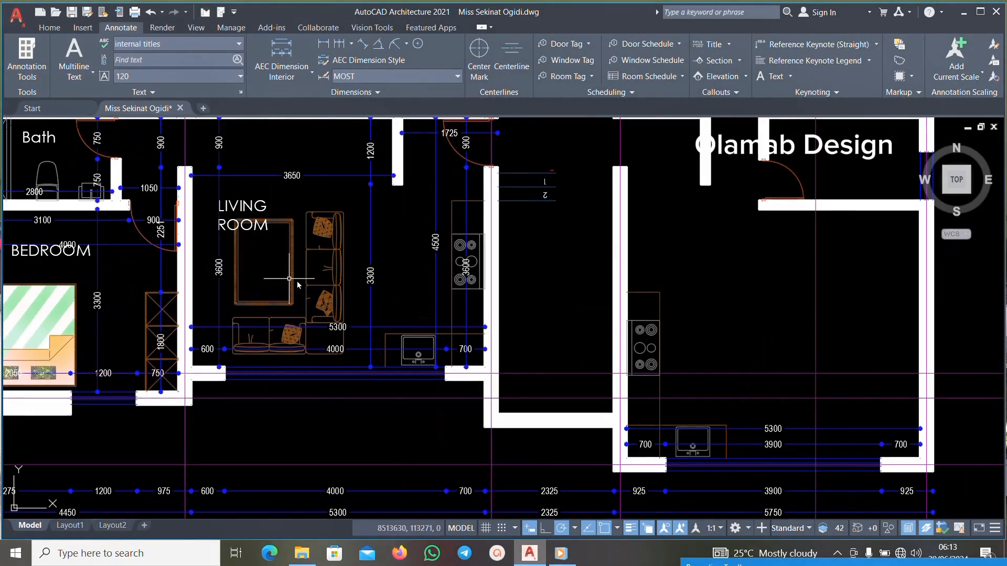
{"action": "scroll", "coordinate": [385, 294], "scroll_direction": "up", "scroll_amount": 4}
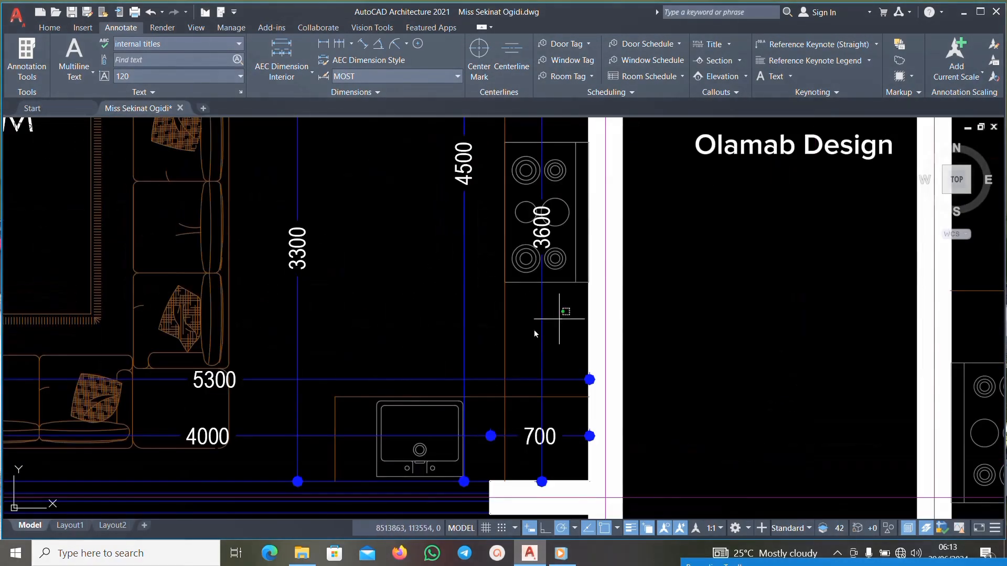
{"action": "left_click", "coordinate": [559, 319]}
{"action": "scroll", "coordinate": [266, 404], "scroll_direction": "down", "scroll_amount": 4}
{"action": "scroll", "coordinate": [158, 419], "scroll_direction": "up", "scroll_amount": 4}
{"action": "left_click", "coordinate": [59, 414]}
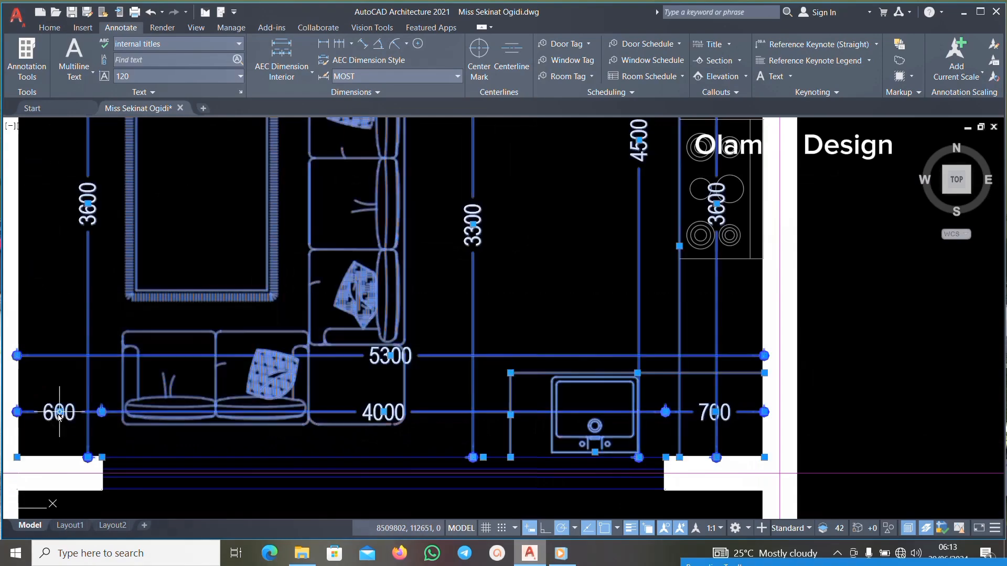
{"action": "scroll", "coordinate": [364, 391], "scroll_direction": "down", "scroll_amount": 4}
Delete the lower-middle LIVING ROOM label, its 3650, 900 and 1200 dimensions, the entrance door, the short partition and the solid wall fill.
{"action": "middle_click_drag", "start_coordinate": [303, 213], "coordinate": [365, 345]}
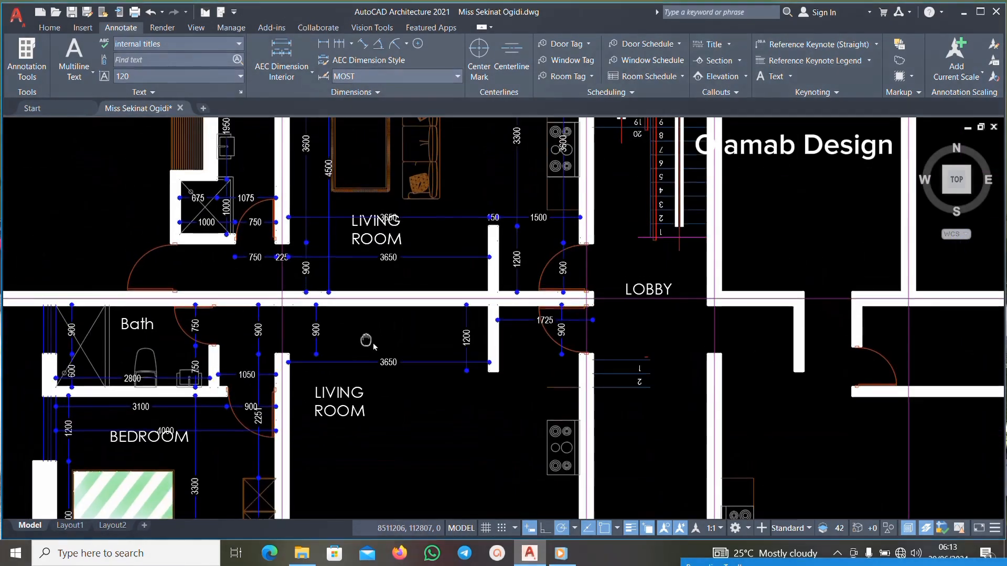
{"action": "left_click", "coordinate": [316, 443]}
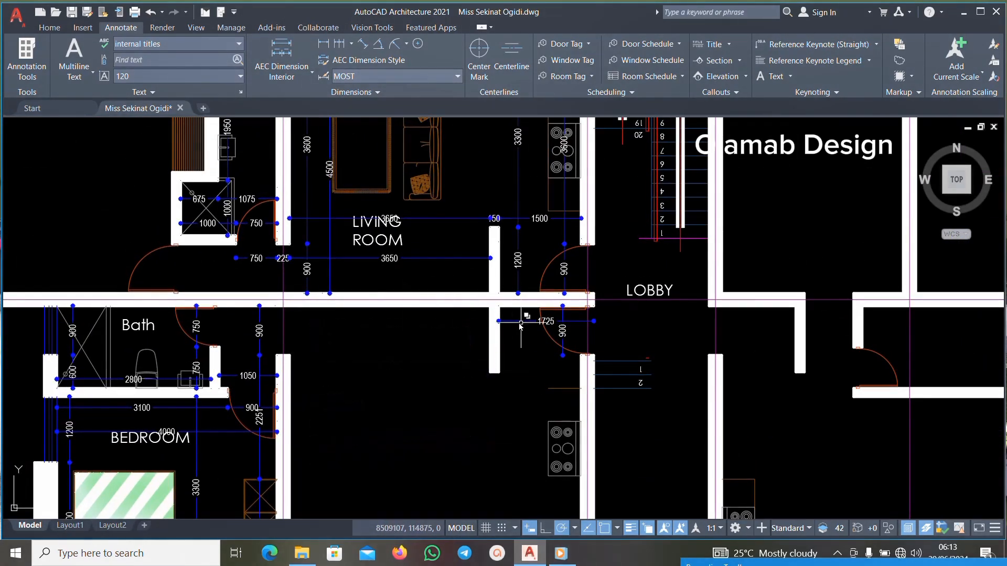
{"action": "left_click", "coordinate": [541, 321]}
{"action": "left_click", "coordinate": [401, 407]}
{"action": "left_click", "coordinate": [510, 344]}
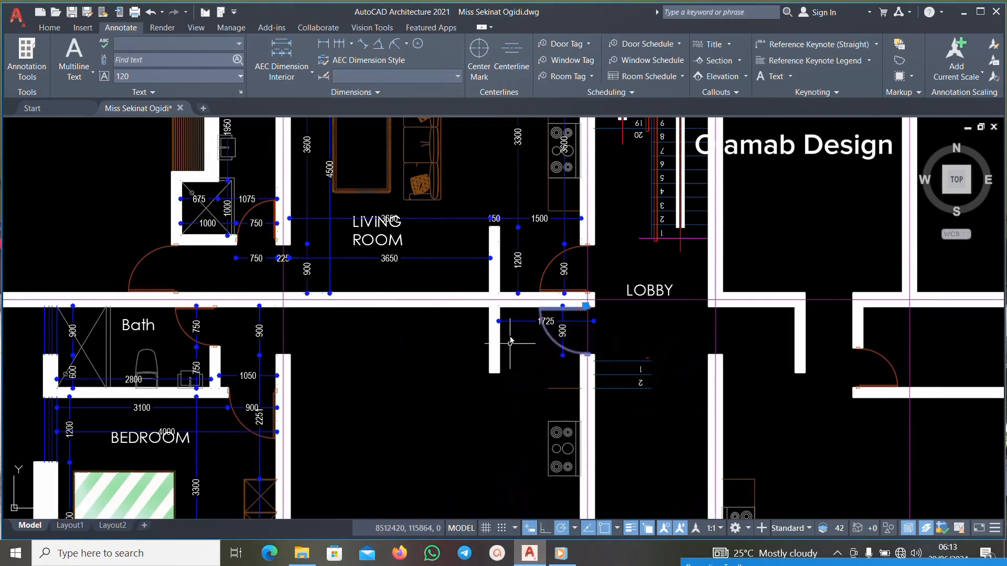
{"action": "left_click", "coordinate": [516, 333]}
{"action": "left_click", "coordinate": [444, 400]}
{"action": "key", "text": "Delete"}
{"action": "scroll", "coordinate": [522, 385], "scroll_direction": "down", "scroll_amount": 3}
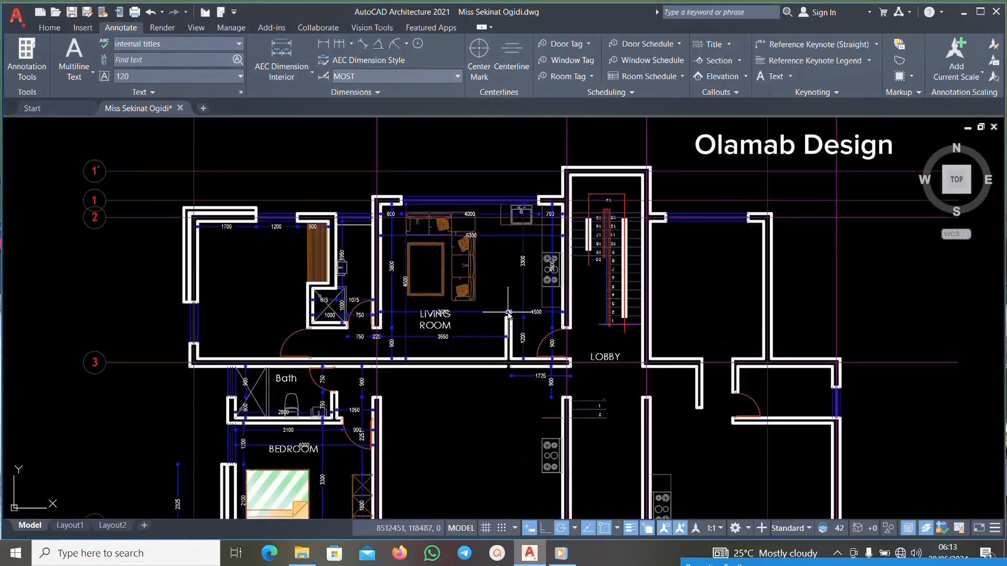
Delete the upper-middle living room's furniture, sink, cooker, label, short partition and the 5300, 3300, 4500, 1500 and 1200 dimensions.
{"action": "scroll", "coordinate": [567, 239], "scroll_direction": "up", "scroll_amount": 3}
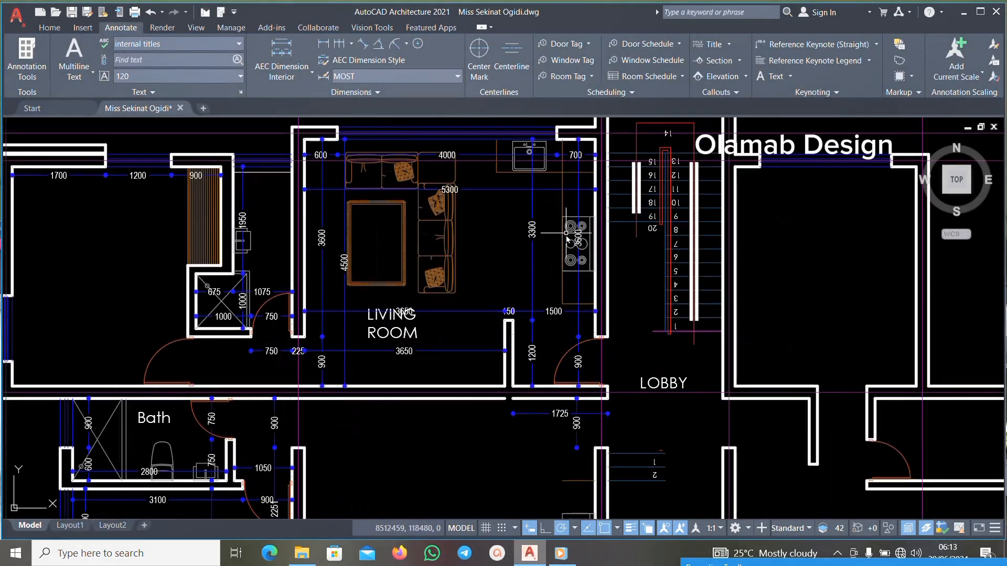
{"action": "left_click", "coordinate": [589, 167]}
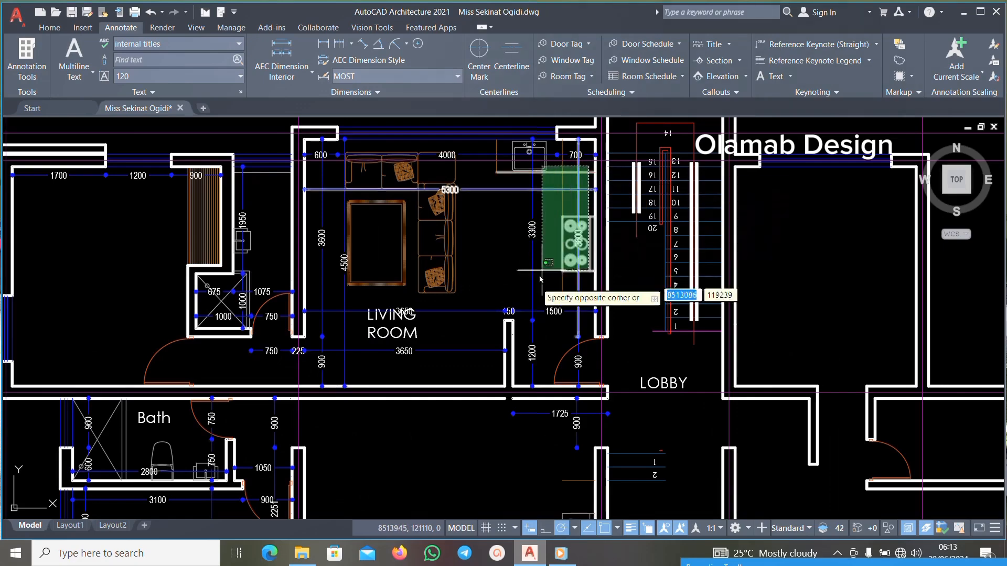
{"action": "left_click", "coordinate": [341, 343]}
{"action": "key", "text": "Delete"}
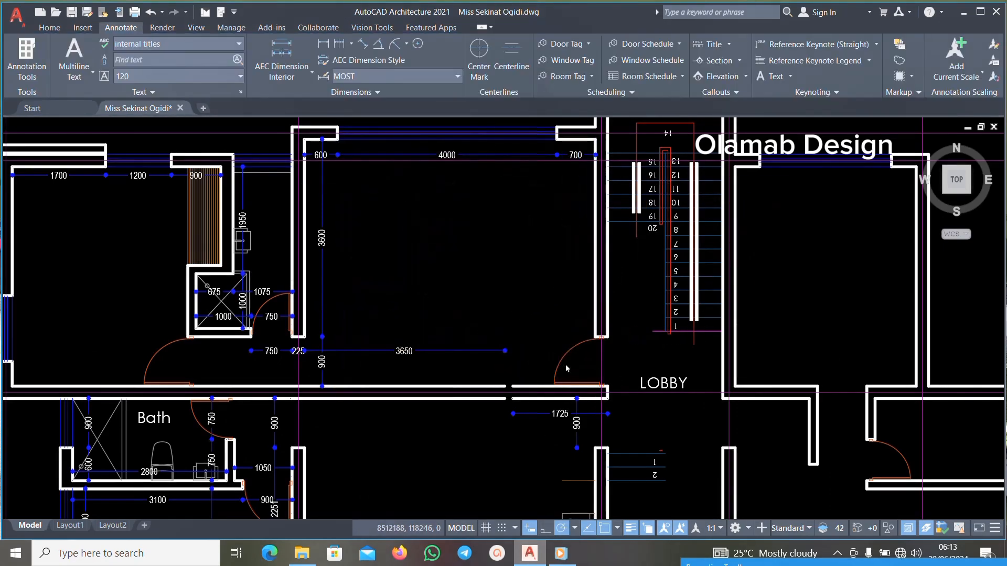
Delete the upper-middle living room's entrance door and its remaining 3650, 3600 and 900 dimensions.
{"action": "scroll", "coordinate": [567, 368], "scroll_direction": "up", "scroll_amount": 2}
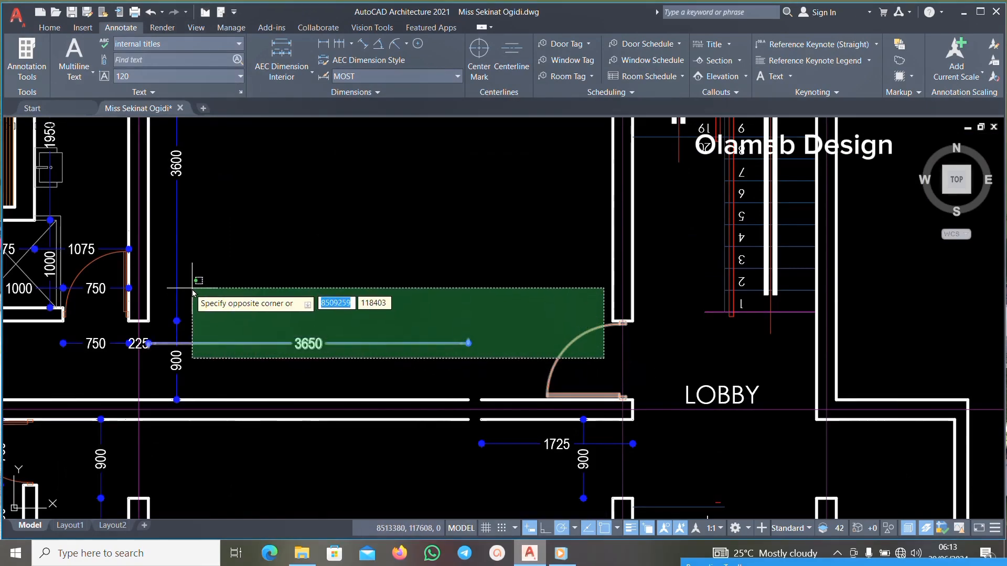
{"action": "left_click", "coordinate": [169, 266]}
{"action": "key", "text": "Delete"}
{"action": "scroll", "coordinate": [318, 318], "scroll_direction": "down", "scroll_amount": 3}
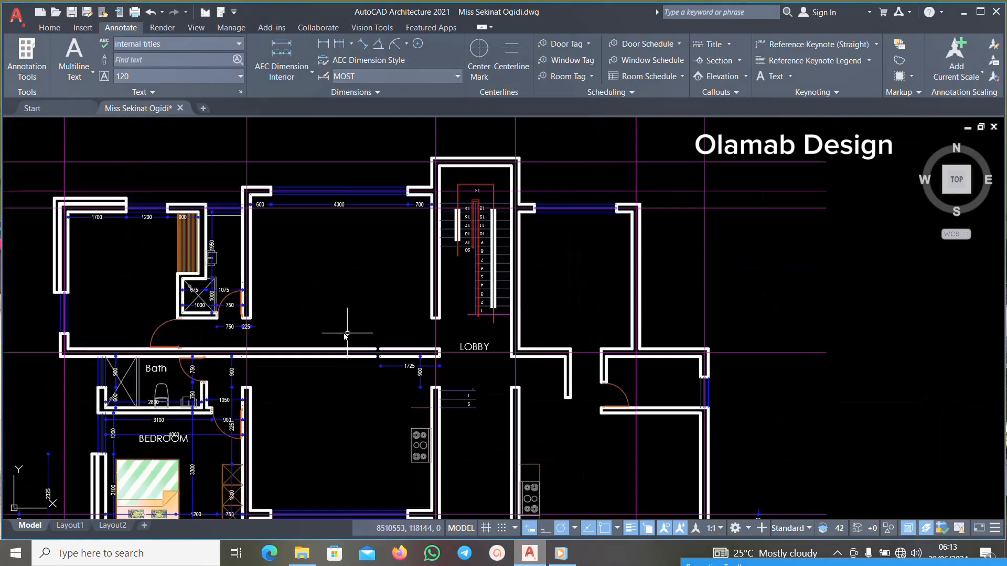
{"action": "scroll", "coordinate": [314, 248], "scroll_direction": "up", "scroll_amount": 3}
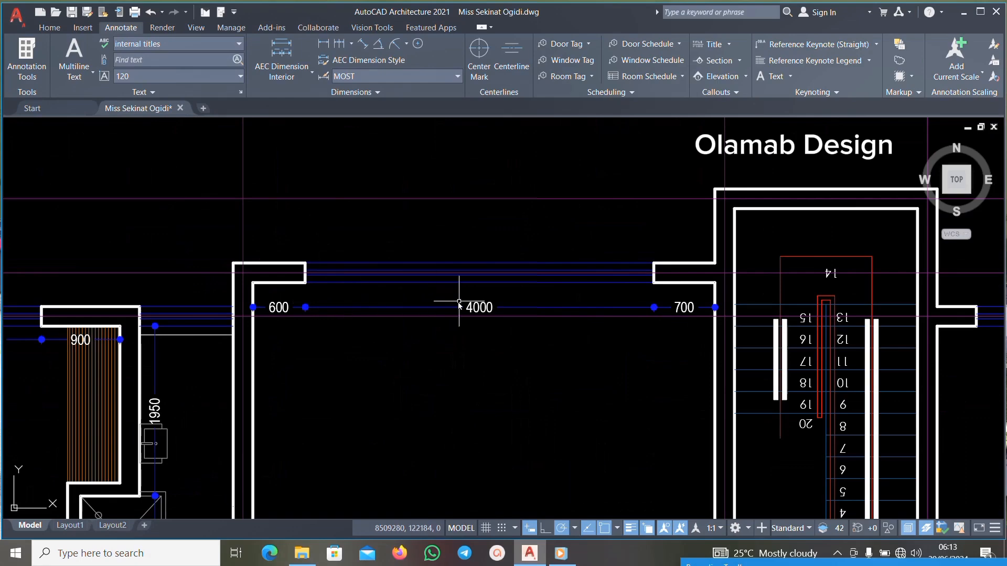
Delete the 600, 4000 and 700 dimensions below the upper-middle living room's window.
{"action": "scroll", "coordinate": [693, 301], "scroll_direction": "up", "scroll_amount": 6}
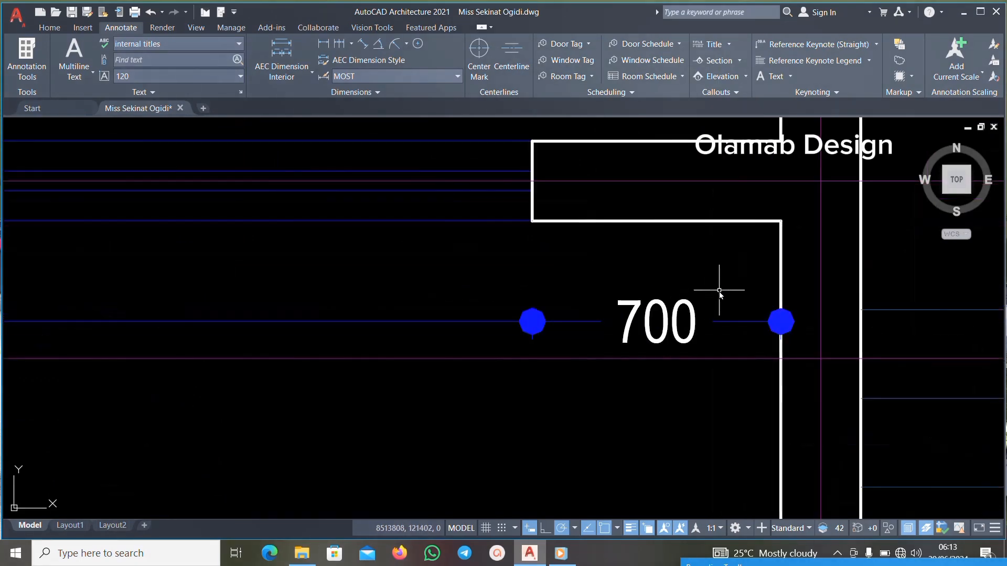
{"action": "scroll", "coordinate": [292, 301], "scroll_direction": "down", "scroll_amount": 4}
{"action": "scroll", "coordinate": [235, 300], "scroll_direction": "down", "scroll_amount": 4}
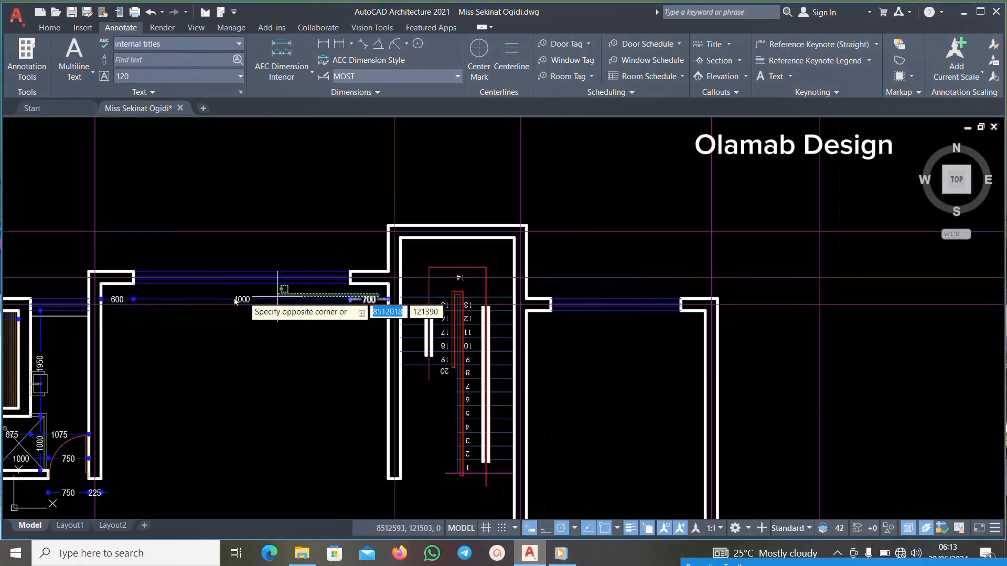
{"action": "scroll", "coordinate": [105, 298], "scroll_direction": "up", "scroll_amount": 6}
{"action": "left_click", "coordinate": [123, 305]}
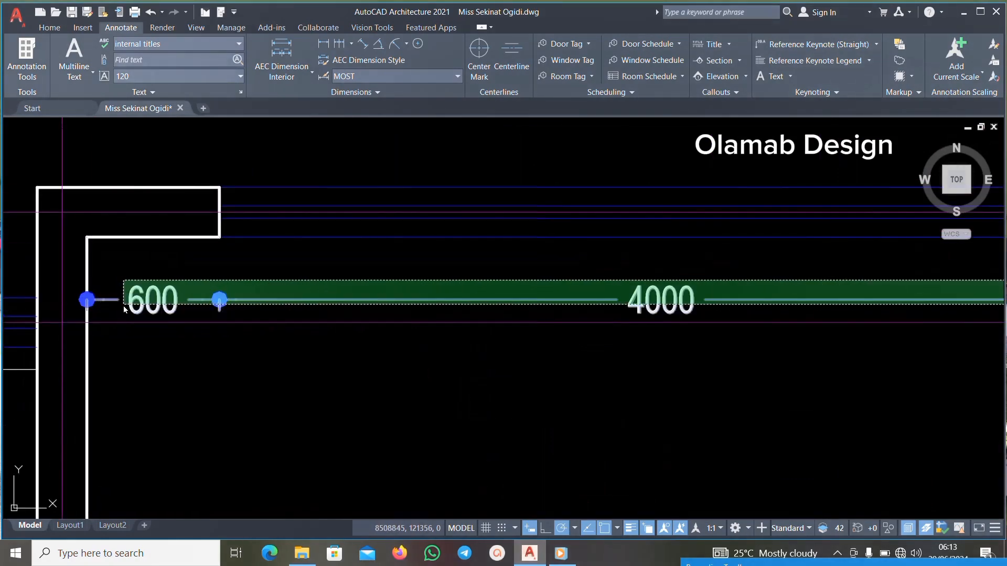
{"action": "key", "text": "Delete"}
{"action": "scroll", "coordinate": [415, 278], "scroll_direction": "down", "scroll_amount": 8}
Delete the upper-left bedroom's wardrobe hatch, its two remaining front lines and the 900 dimension.
{"action": "scroll", "coordinate": [343, 354], "scroll_direction": "up", "scroll_amount": 4}
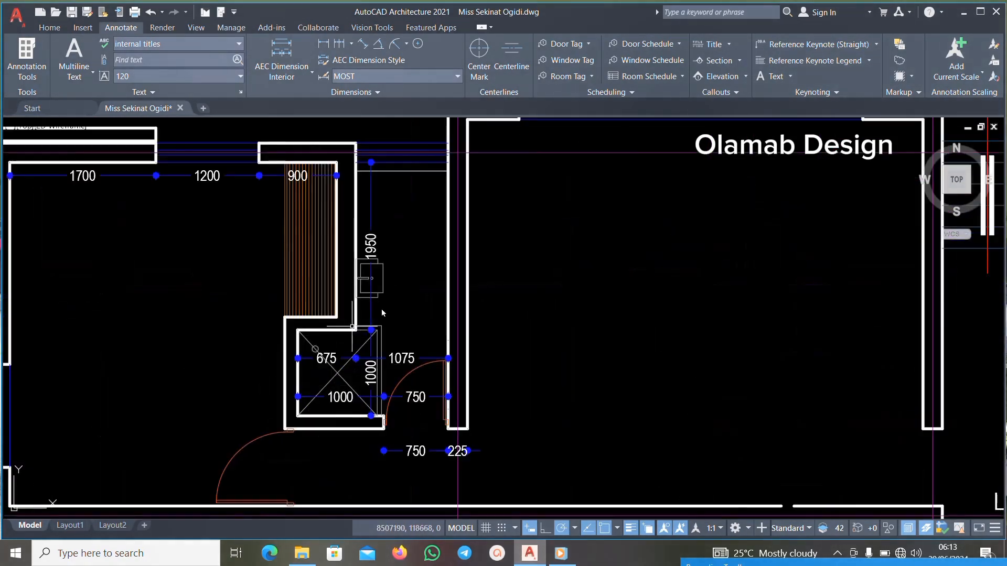
{"action": "scroll", "coordinate": [391, 317], "scroll_direction": "down", "scroll_amount": 4}
{"action": "scroll", "coordinate": [365, 266], "scroll_direction": "up", "scroll_amount": 4}
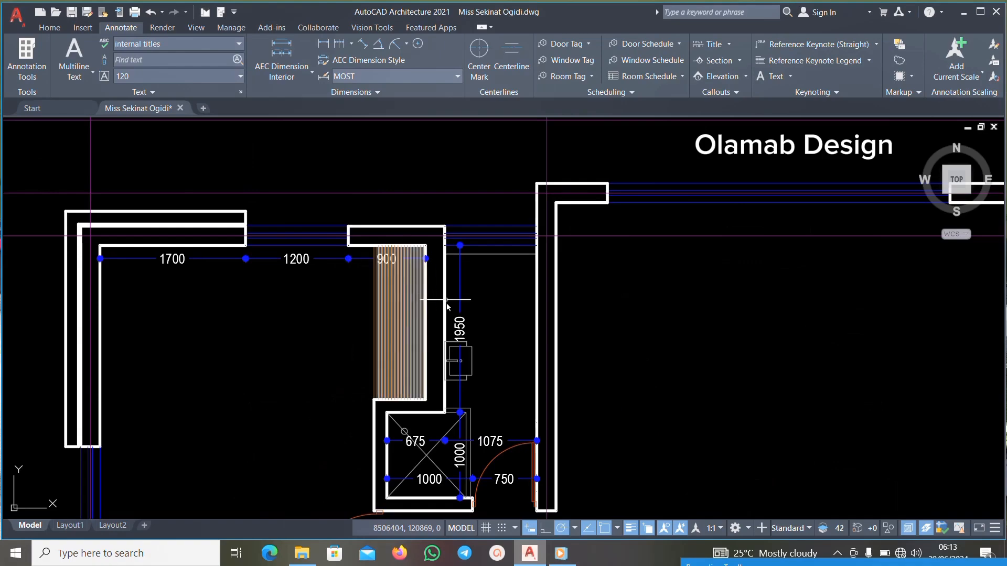
{"action": "scroll", "coordinate": [443, 303], "scroll_direction": "up", "scroll_amount": 3}
{"action": "scroll", "coordinate": [472, 268], "scroll_direction": "down", "scroll_amount": 3}
{"action": "scroll", "coordinate": [422, 263], "scroll_direction": "up", "scroll_amount": 5}
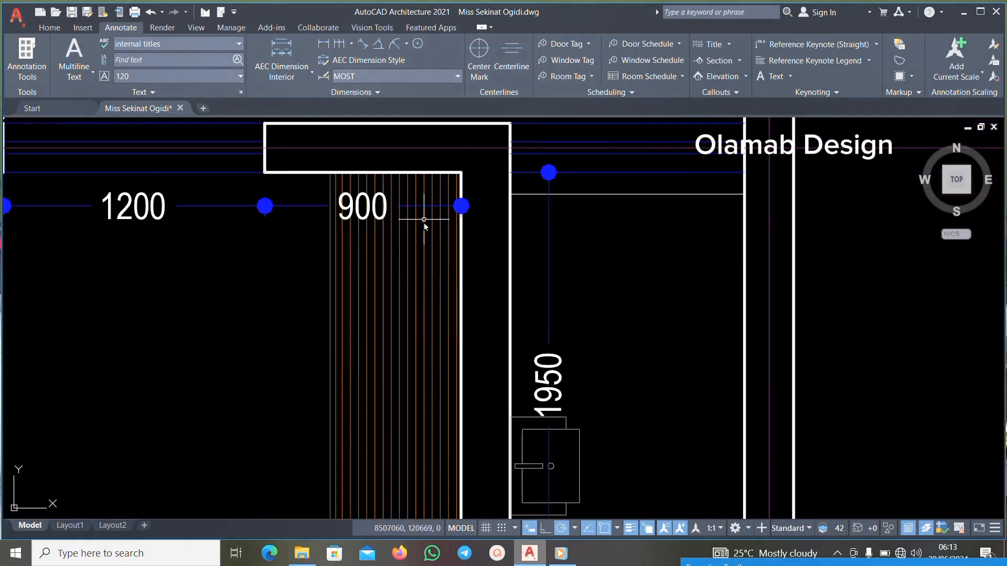
{"action": "left_click", "coordinate": [439, 194]}
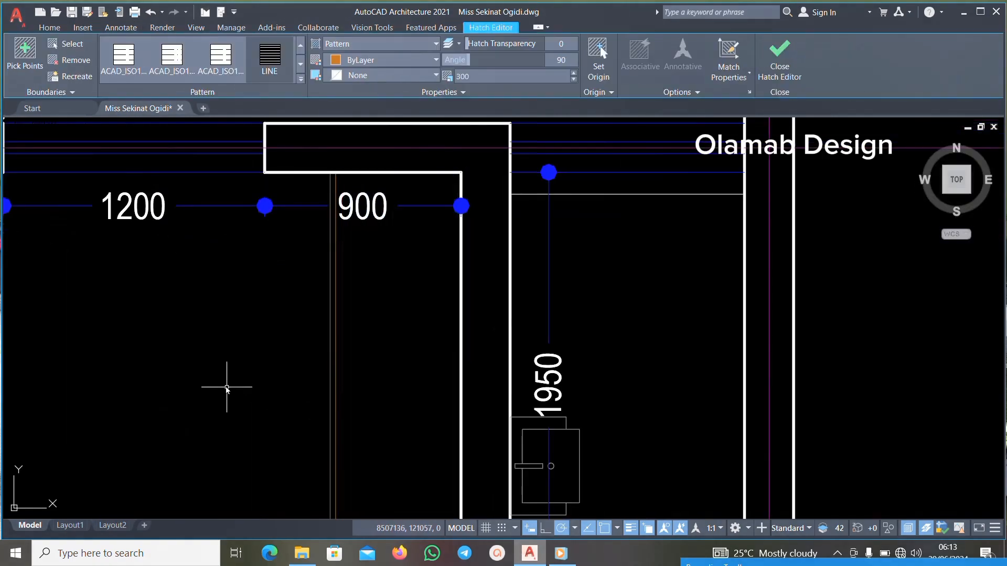
{"action": "key", "text": "Delete"}
{"action": "left_click", "coordinate": [281, 378]}
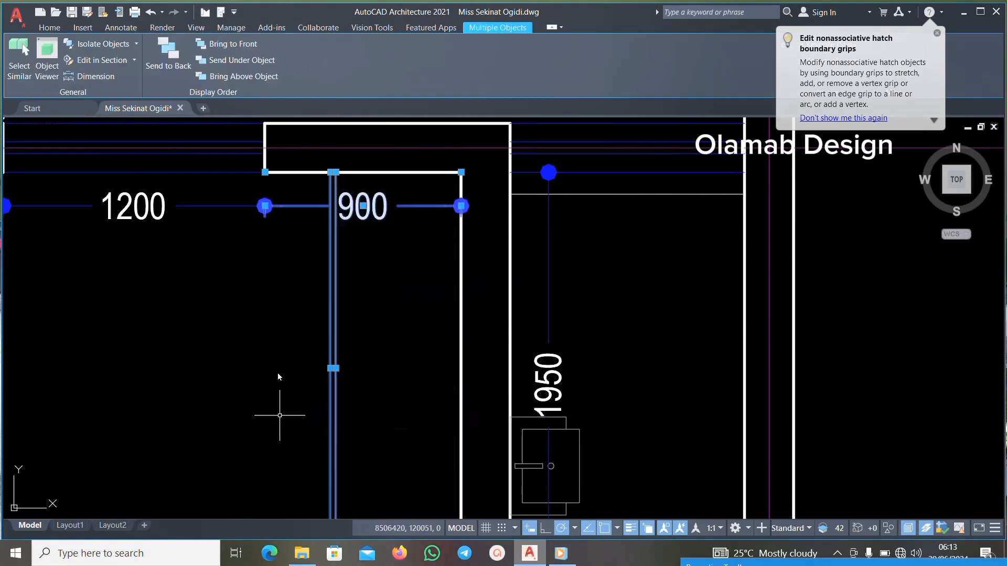
{"action": "key", "text": "Delete"}
Delete the 1700 and 1200 dimensions along the upper-left bedroom's top wall.
{"action": "scroll", "coordinate": [283, 398], "scroll_direction": "down", "scroll_amount": 2}
{"action": "middle_click_drag", "start_coordinate": [283, 398], "coordinate": [638, 388]}
{"action": "left_click", "coordinate": [646, 258]}
{"action": "left_click", "coordinate": [257, 378]}
{"action": "key", "text": "Delete"}
{"action": "scroll", "coordinate": [321, 269], "scroll_direction": "down", "scroll_amount": 6}
Delete the upper-left bathroom's washbasin, shower edge lines, one shower diagonal and the 1950, 1075 and vertical 1000 dimensions.
{"action": "scroll", "coordinate": [455, 314], "scroll_direction": "up", "scroll_amount": 4}
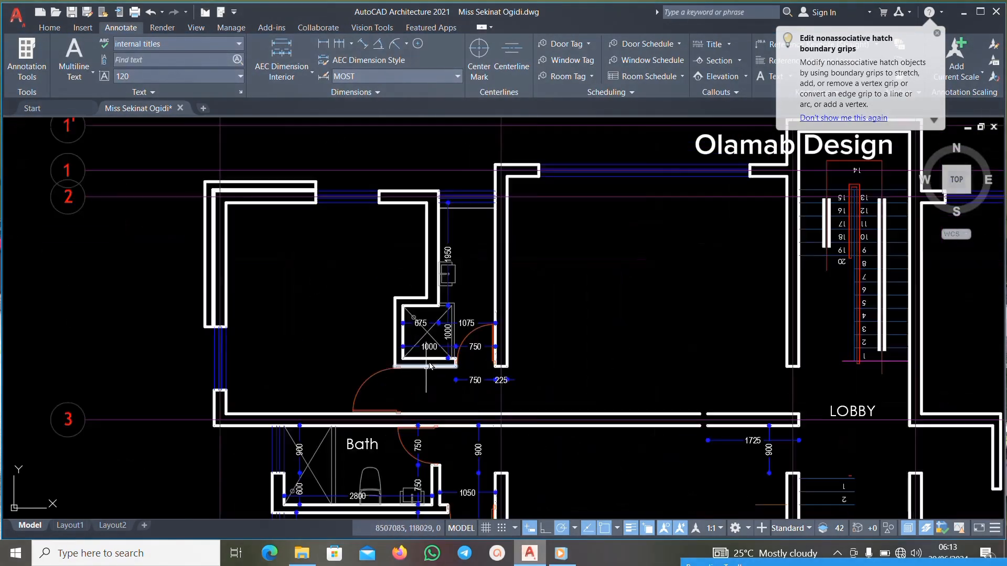
{"action": "scroll", "coordinate": [460, 191], "scroll_direction": "down", "scroll_amount": 2}
{"action": "scroll", "coordinate": [490, 190], "scroll_direction": "up", "scroll_amount": 4}
{"action": "left_click", "coordinate": [489, 177]}
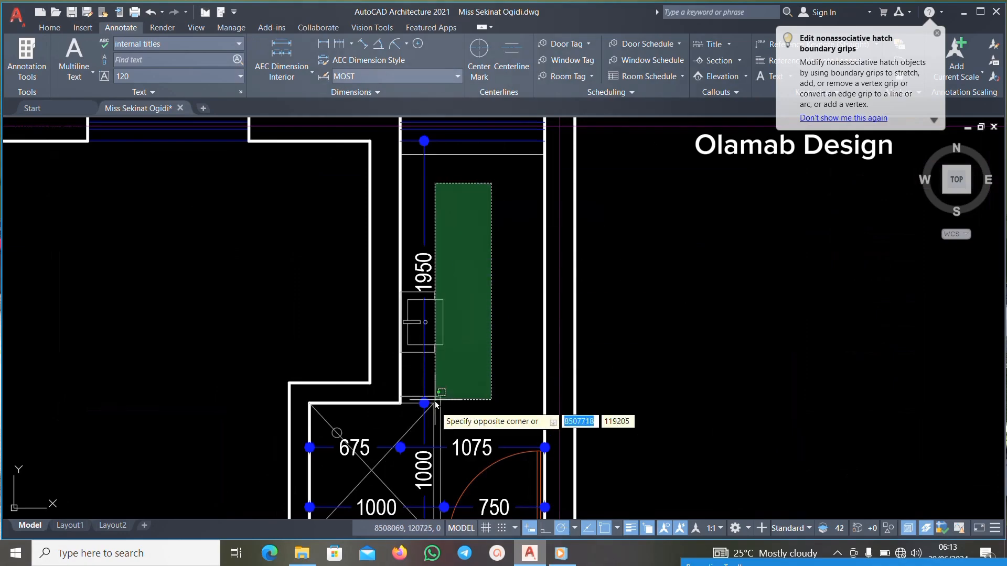
{"action": "left_click", "coordinate": [419, 464]}
{"action": "key", "text": "Delete"}
{"action": "scroll", "coordinate": [467, 388], "scroll_direction": "down", "scroll_amount": 3}
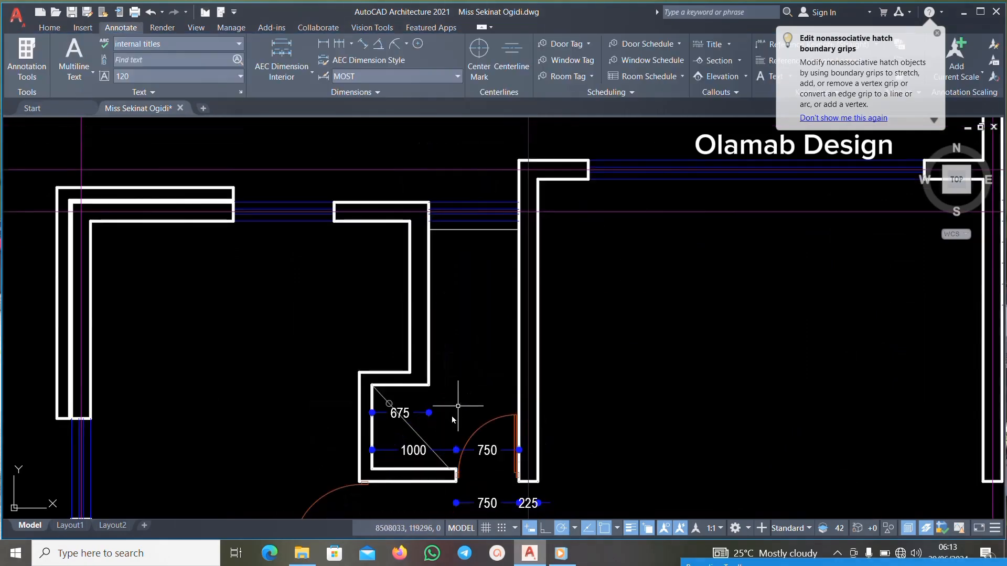
Delete the upper-left shower's remaining diagonal, its drain circle and the 675 and 1000 dimensions.
{"action": "scroll", "coordinate": [420, 429], "scroll_direction": "up", "scroll_amount": 5}
{"action": "left_click", "coordinate": [479, 306]}
{"action": "scroll", "coordinate": [402, 395], "scroll_direction": "down", "scroll_amount": 4}
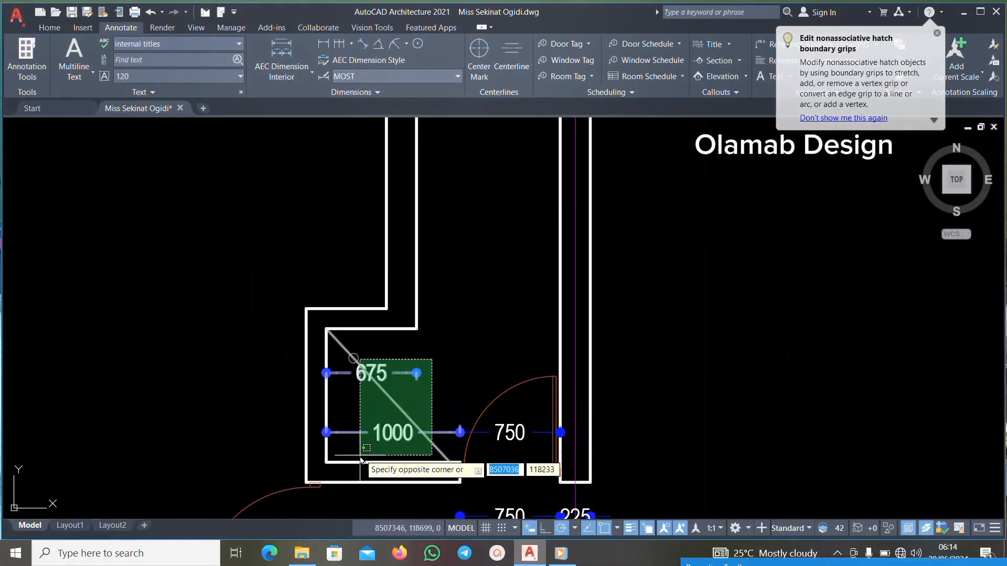
{"action": "left_click", "coordinate": [330, 457]}
{"action": "key", "text": "Delete"}
{"action": "scroll", "coordinate": [379, 377], "scroll_direction": "down", "scroll_amount": 4}
{"action": "scroll", "coordinate": [380, 380], "scroll_direction": "up", "scroll_amount": 8}
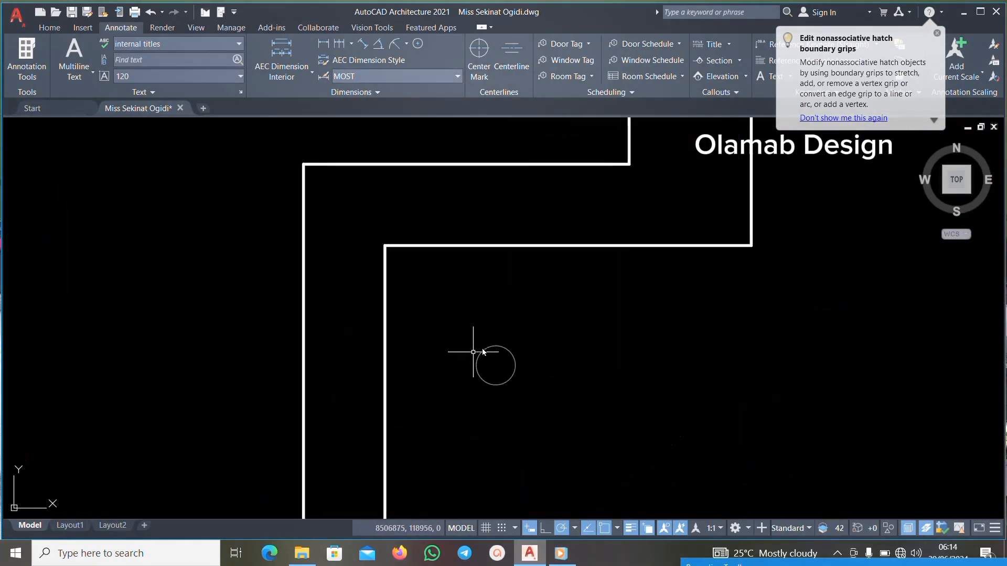
{"action": "left_click", "coordinate": [472, 436]}
{"action": "scroll", "coordinate": [427, 330], "scroll_direction": "down", "scroll_amount": 5}
Delete the 750 and 225 dimensions below the upper-left bathroom's doorway.
{"action": "scroll", "coordinate": [512, 327], "scroll_direction": "up", "scroll_amount": 5}
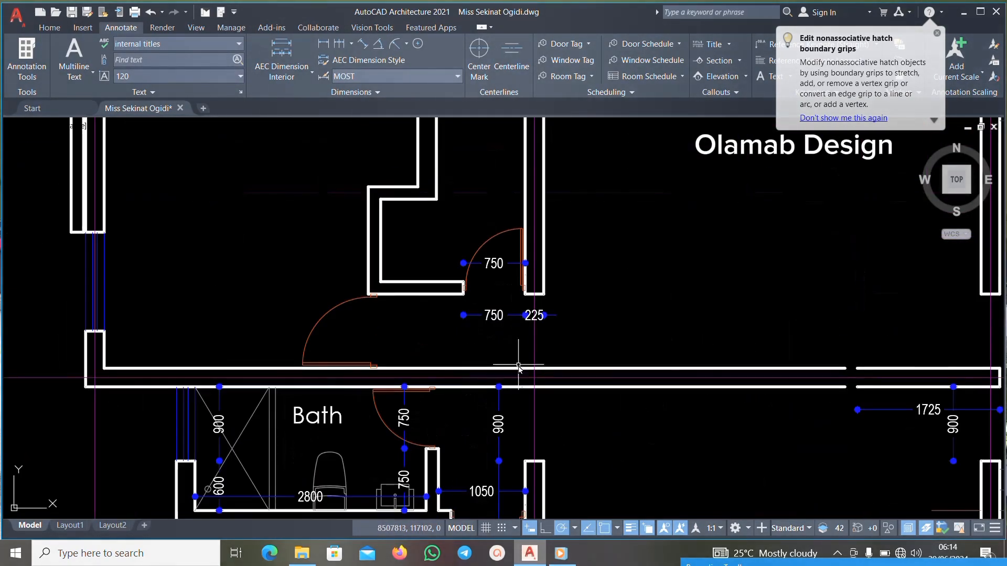
{"action": "scroll", "coordinate": [512, 327], "scroll_direction": "up", "scroll_amount": 2}
{"action": "left_click", "coordinate": [263, 370]}
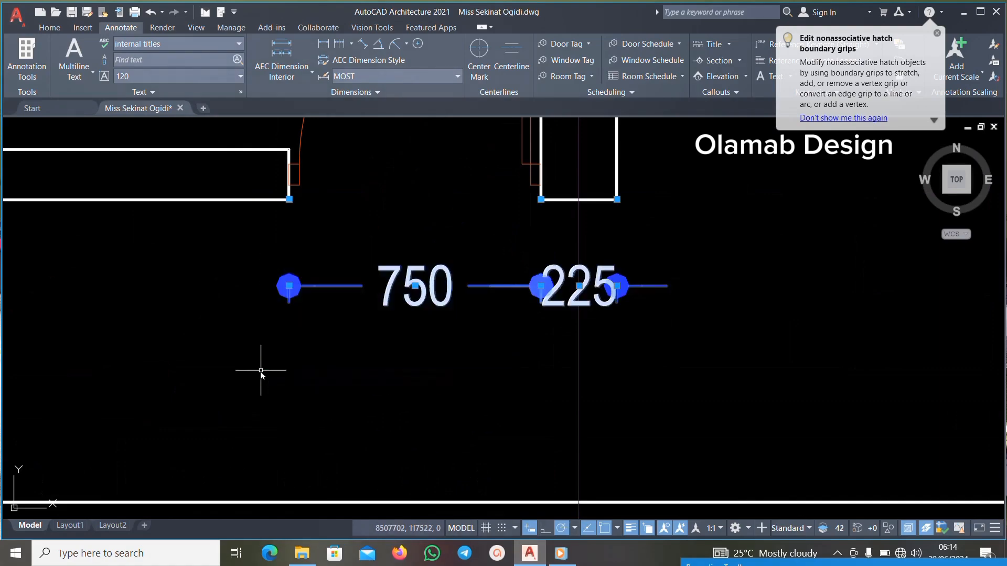
{"action": "key", "text": "Delete"}
{"action": "scroll", "coordinate": [481, 294], "scroll_direction": "down", "scroll_amount": 6}
Delete the upper-left bedroom's door, the adjoining bathroom's door and the 750 dimension across it.
{"action": "scroll", "coordinate": [279, 313], "scroll_direction": "up", "scroll_amount": 5}
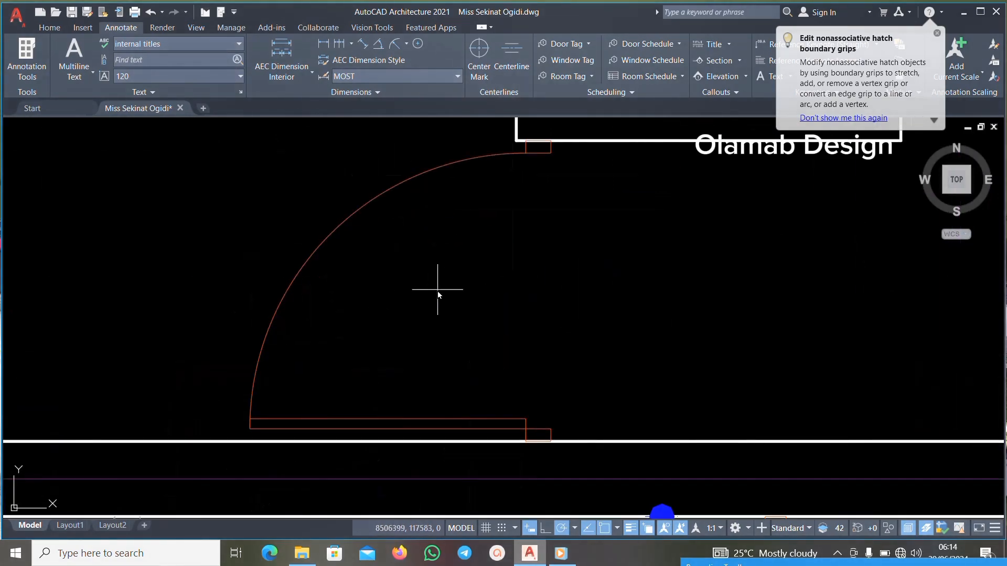
{"action": "scroll", "coordinate": [310, 315], "scroll_direction": "down", "scroll_amount": 5}
{"action": "scroll", "coordinate": [580, 308], "scroll_direction": "up", "scroll_amount": 4}
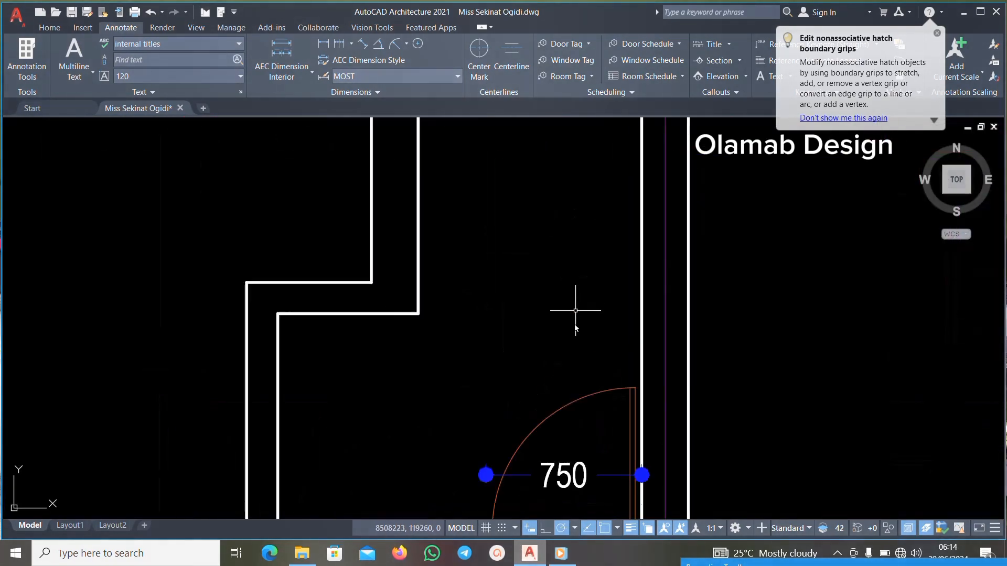
{"action": "scroll", "coordinate": [573, 348], "scroll_direction": "down", "scroll_amount": 3}
{"action": "scroll", "coordinate": [573, 412], "scroll_direction": "up", "scroll_amount": 3}
{"action": "scroll", "coordinate": [493, 254], "scroll_direction": "down", "scroll_amount": 6}
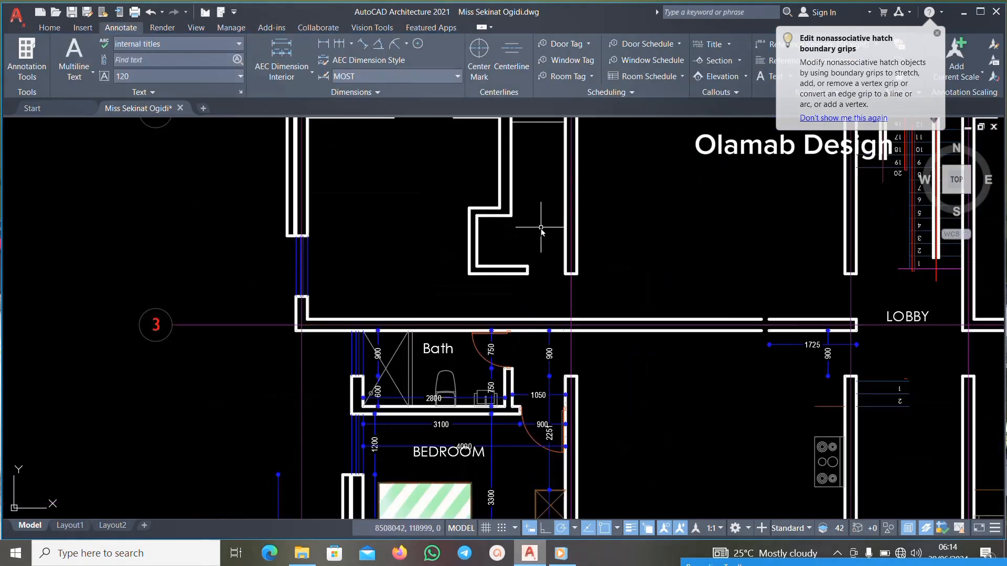
Delete the lower-left Bath label, door, short partition, toilet, shower lines and the vertical 900, 600, 750 and 2251 dimensions.
{"action": "scroll", "coordinate": [562, 271], "scroll_direction": "up", "scroll_amount": 2}
{"action": "left_click", "coordinate": [572, 272]}
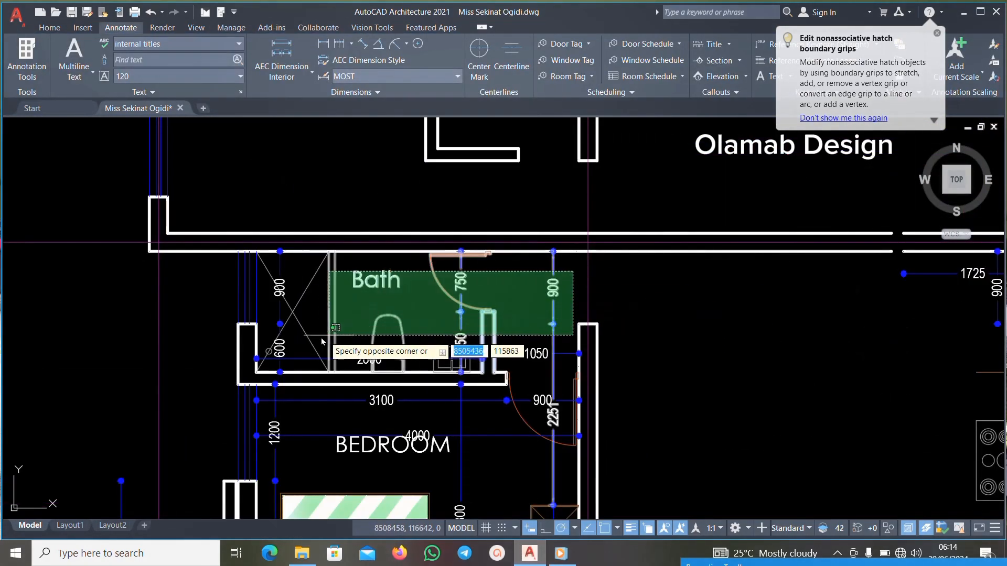
{"action": "left_click", "coordinate": [276, 333]}
{"action": "key", "text": "Delete"}
{"action": "scroll", "coordinate": [396, 279], "scroll_direction": "down", "scroll_amount": 3}
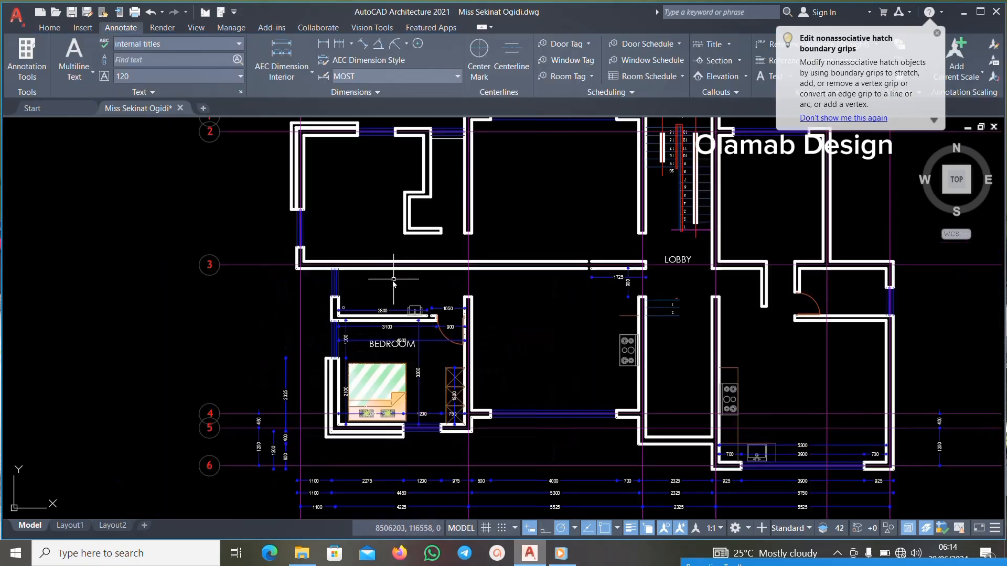
Delete the lower-left bathroom's washbasin and the 2800 and 1050 dimensions.
{"action": "scroll", "coordinate": [411, 308], "scroll_direction": "up", "scroll_amount": 3}
{"action": "scroll", "coordinate": [438, 274], "scroll_direction": "down", "scroll_amount": 15}
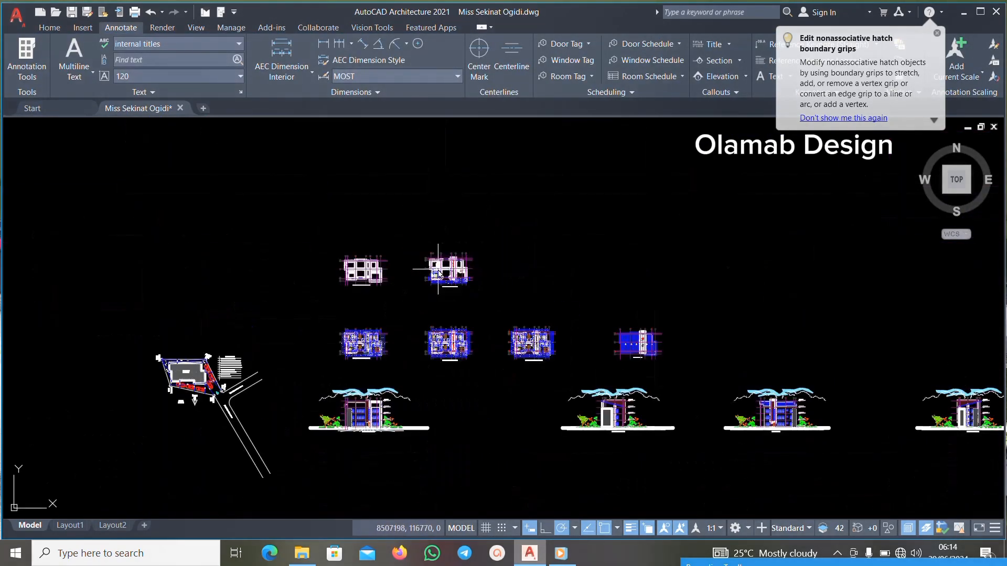
{"action": "scroll", "coordinate": [436, 274], "scroll_direction": "up", "scroll_amount": 10}
{"action": "scroll", "coordinate": [429, 281], "scroll_direction": "up", "scroll_amount": 10}
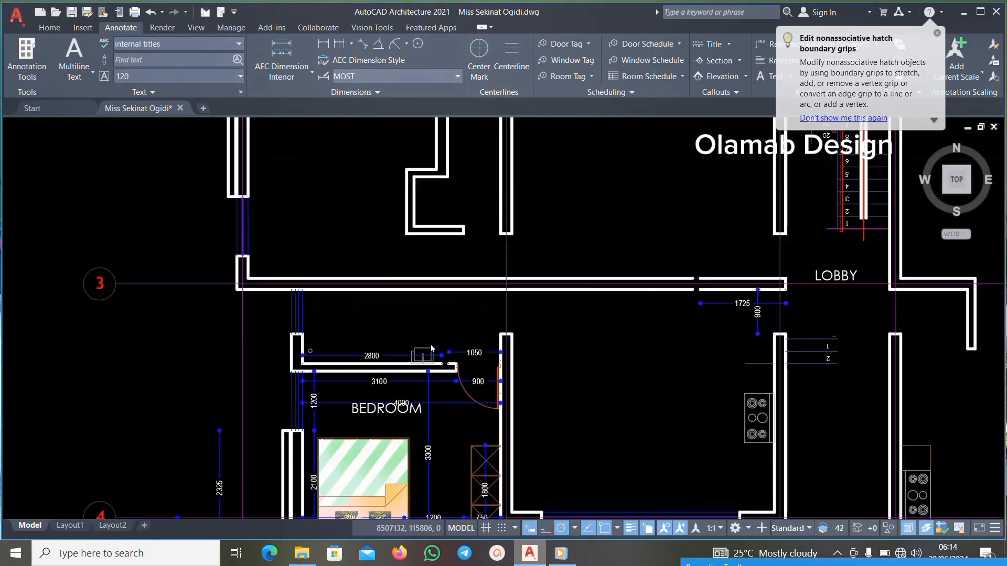
{"action": "left_click", "coordinate": [629, 399]}
{"action": "left_click", "coordinate": [139, 279]}
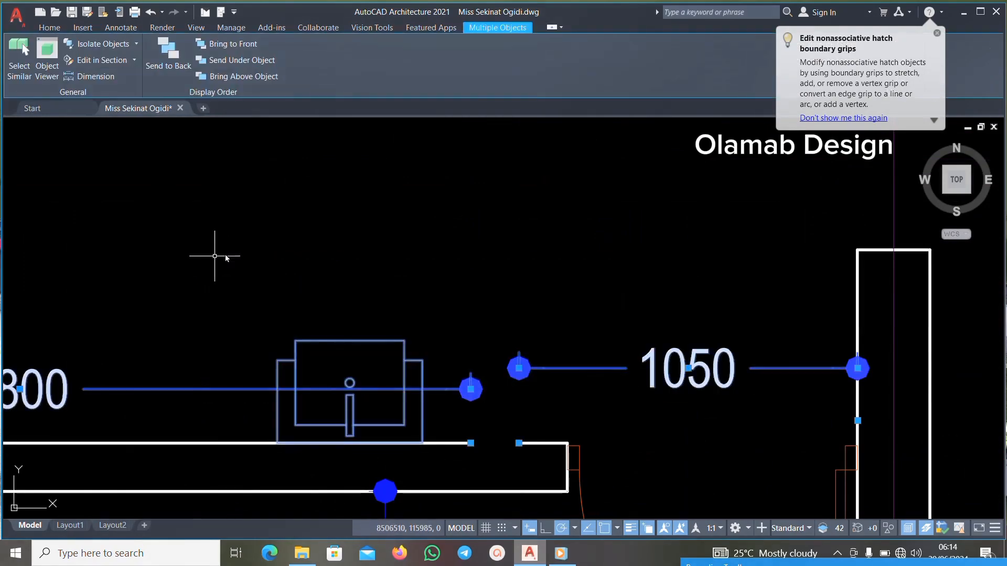
{"action": "key", "text": "Delete"}
{"action": "scroll", "coordinate": [525, 287], "scroll_direction": "down", "scroll_amount": 6}
Delete the lower-left BEDROOM label and its 3100, 4000, 1200 and 3300 dimensions.
{"action": "scroll", "coordinate": [488, 380], "scroll_direction": "up", "scroll_amount": 2}
{"action": "scroll", "coordinate": [487, 382], "scroll_direction": "up", "scroll_amount": 2}
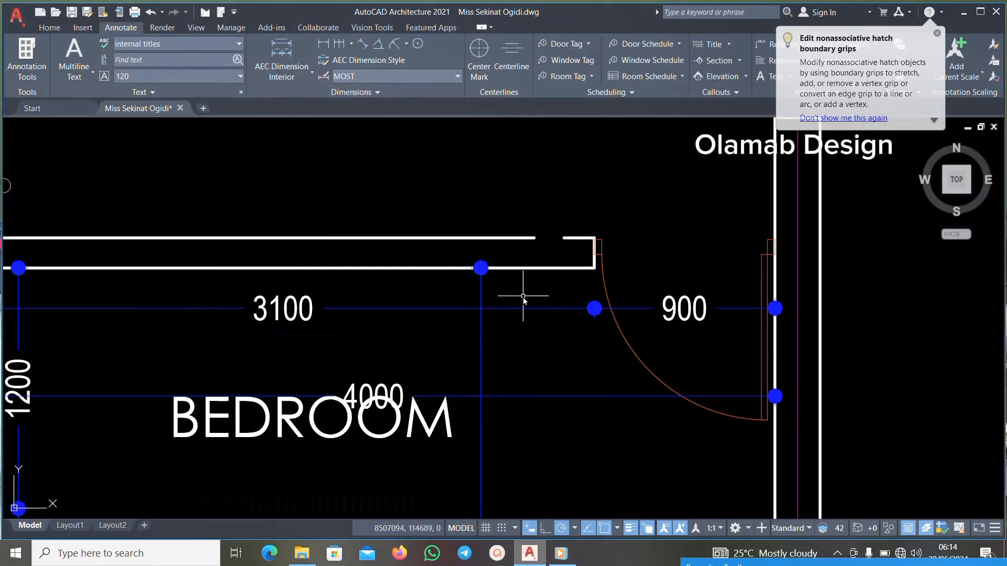
{"action": "left_click", "coordinate": [577, 294]}
{"action": "scroll", "coordinate": [325, 404], "scroll_direction": "down", "scroll_amount": 5}
{"action": "scroll", "coordinate": [292, 416], "scroll_direction": "up", "scroll_amount": 5}
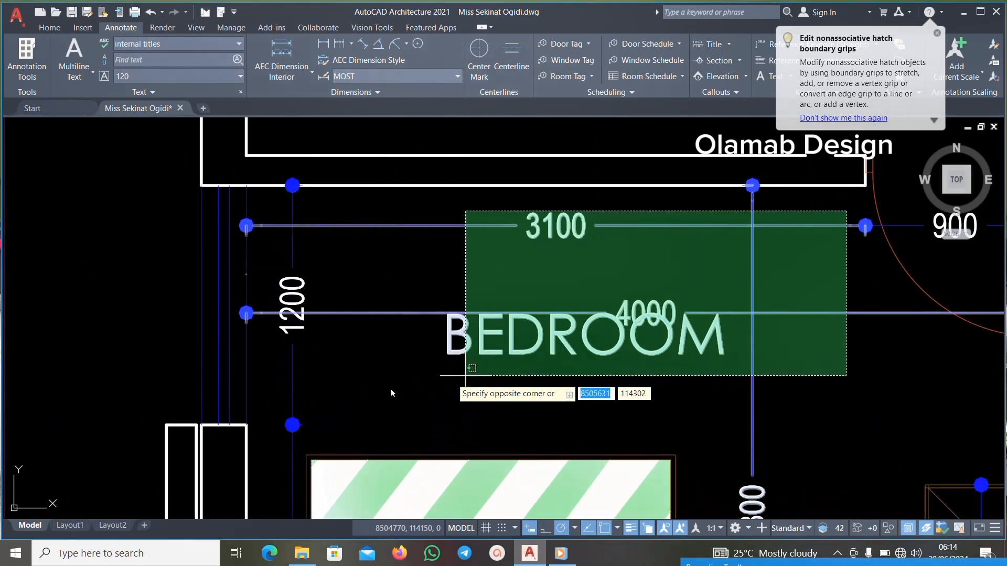
{"action": "left_click", "coordinate": [270, 400]}
{"action": "key", "text": "Delete"}
{"action": "scroll", "coordinate": [331, 346], "scroll_direction": "down", "scroll_amount": 5}
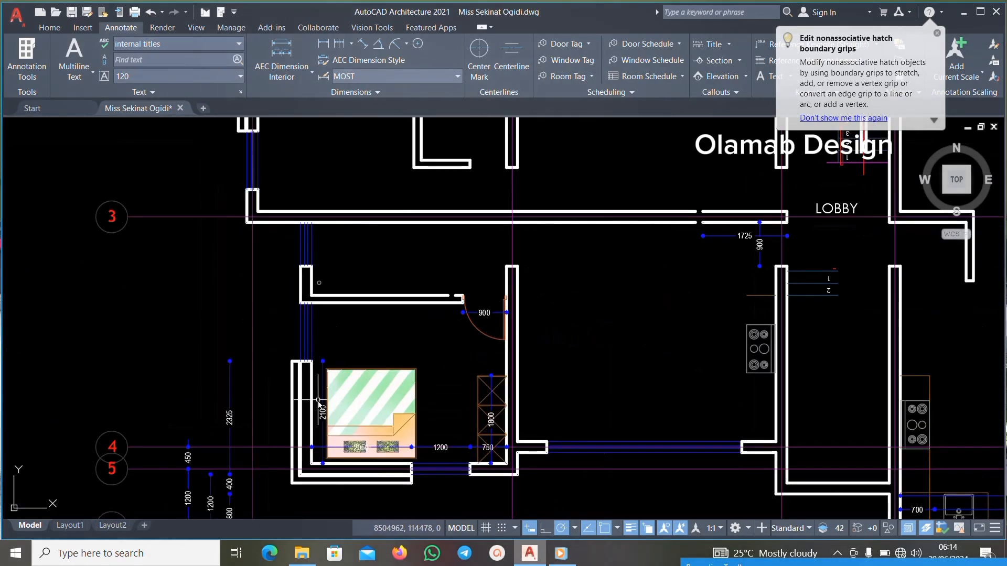
Delete the lower-left bedroom's bed and the 2100, 2050, 1200 and 750 dimensions.
{"action": "scroll", "coordinate": [319, 402], "scroll_direction": "up", "scroll_amount": 5}
{"action": "scroll", "coordinate": [462, 299], "scroll_direction": "down", "scroll_amount": 5}
{"action": "scroll", "coordinate": [430, 317], "scroll_direction": "up", "scroll_amount": 2}
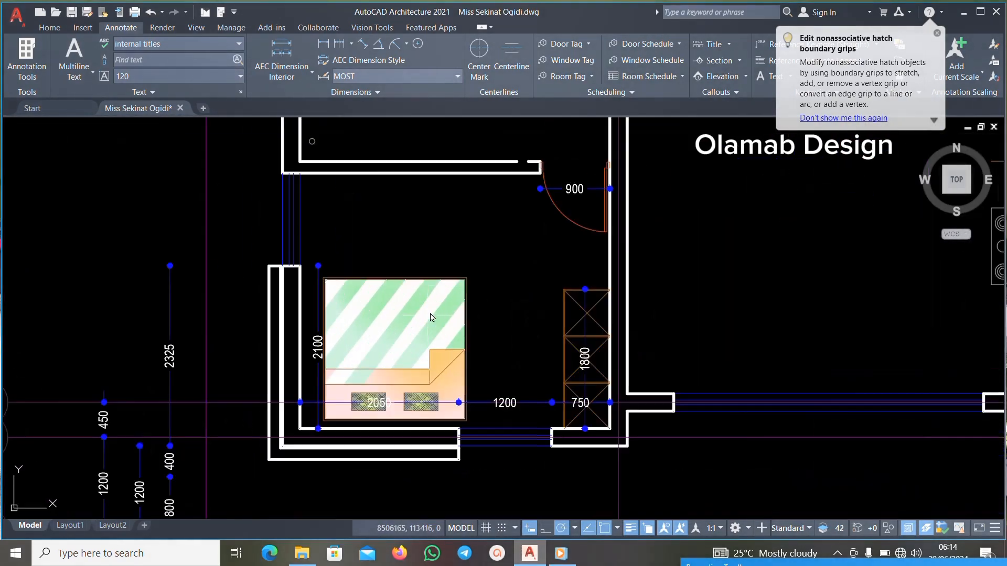
{"action": "left_click", "coordinate": [491, 252]}
{"action": "scroll", "coordinate": [365, 402], "scroll_direction": "up", "scroll_amount": 2}
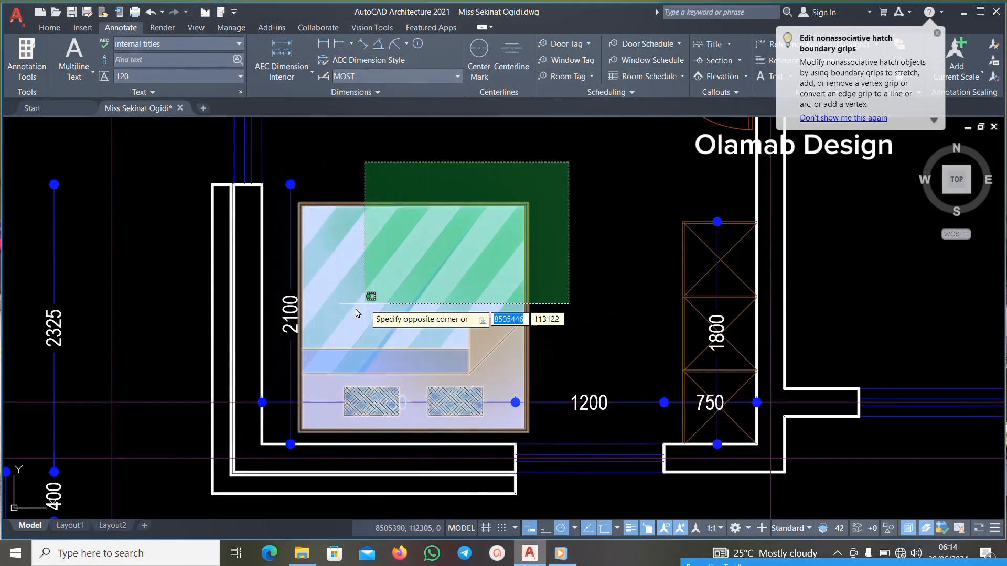
{"action": "left_click", "coordinate": [279, 343]}
{"action": "key", "text": "Delete"}
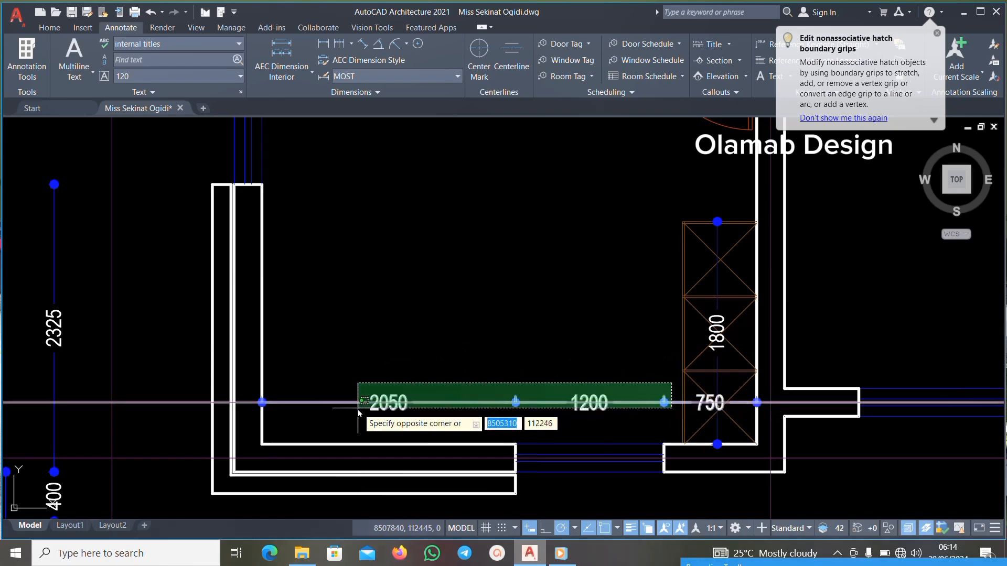
{"action": "left_click", "coordinate": [344, 404]}
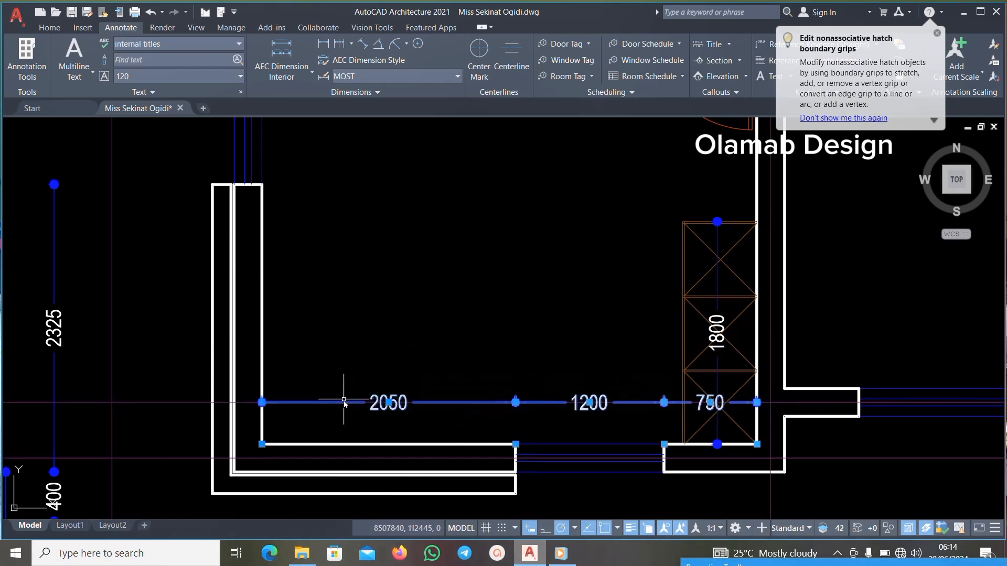
{"action": "scroll", "coordinate": [365, 350], "scroll_direction": "down", "scroll_amount": 5}
Delete the lower-left bedroom's three-bay wardrobe, including its leftover diagonals, and the 1800 dimension.
{"action": "scroll", "coordinate": [517, 254], "scroll_direction": "up", "scroll_amount": 5}
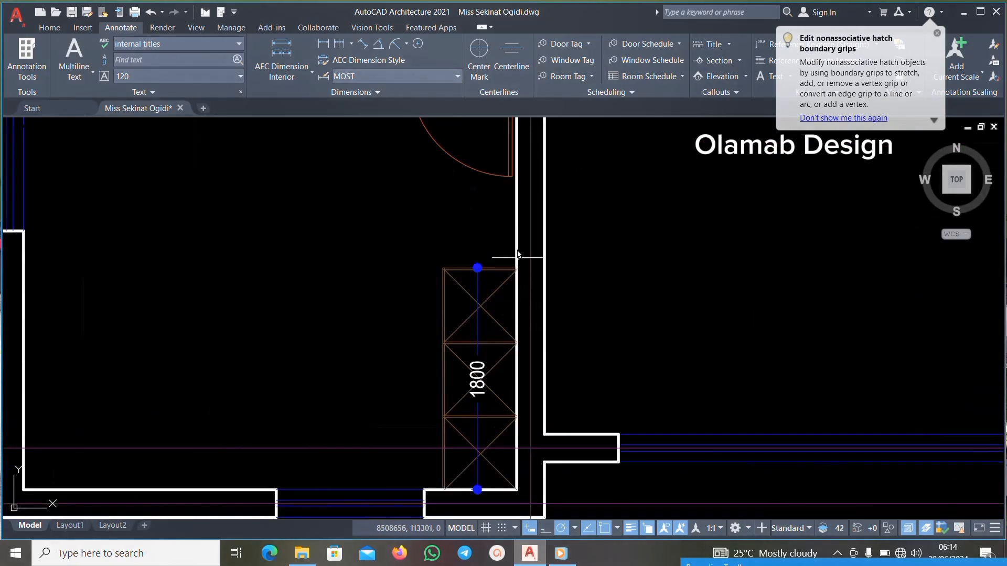
{"action": "left_click", "coordinate": [373, 393]}
{"action": "scroll", "coordinate": [533, 337], "scroll_direction": "down", "scroll_amount": 2}
{"action": "key", "text": "Delete"}
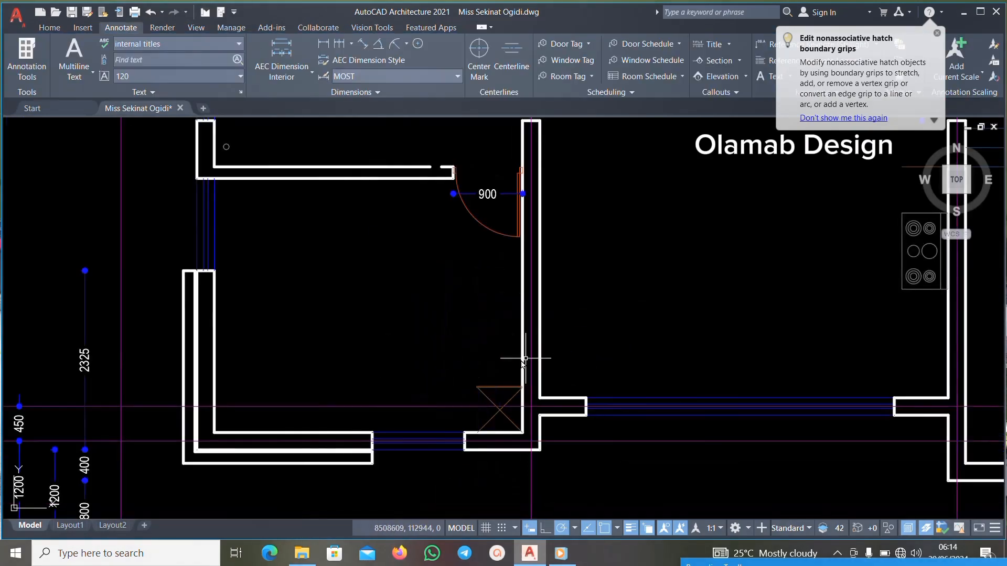
{"action": "scroll", "coordinate": [526, 358], "scroll_direction": "up", "scroll_amount": 4}
{"action": "left_click", "coordinate": [366, 460]}
{"action": "key", "text": "Delete"}
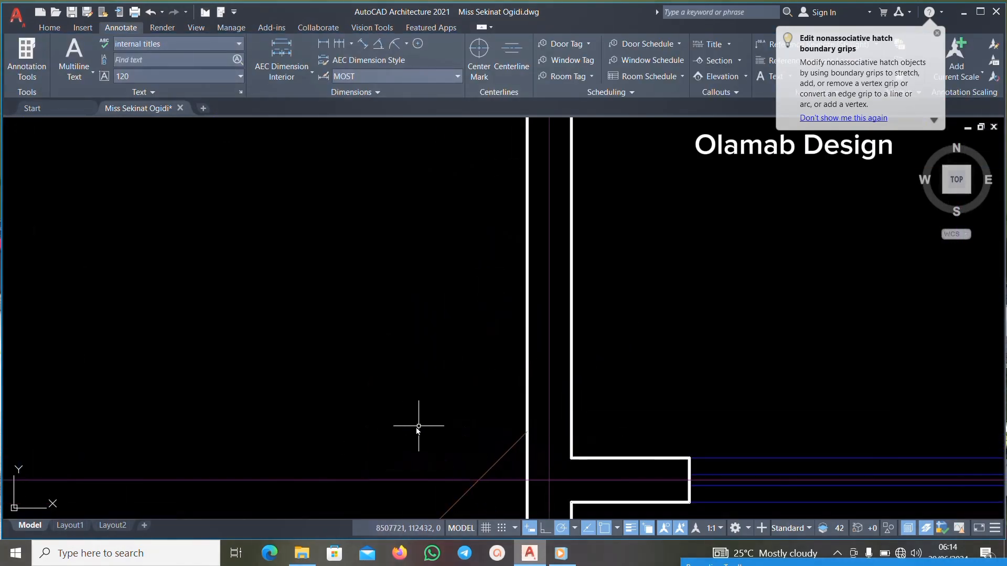
{"action": "scroll", "coordinate": [501, 356], "scroll_direction": "down", "scroll_amount": 2}
{"action": "scroll", "coordinate": [484, 425], "scroll_direction": "up", "scroll_amount": 4}
{"action": "key", "text": "Delete"}
{"action": "scroll", "coordinate": [456, 413], "scroll_direction": "down", "scroll_amount": 3}
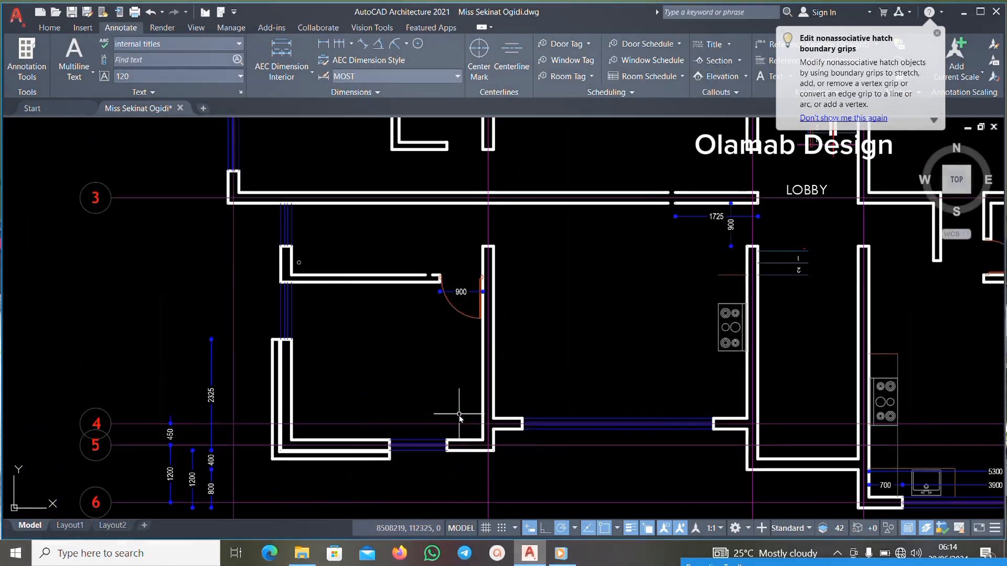
Delete the lower-left bedroom's bathroom-side door and its 900 dimension.
{"action": "scroll", "coordinate": [461, 359], "scroll_direction": "up", "scroll_amount": 4}
{"action": "left_click", "coordinate": [464, 343]}
{"action": "left_click", "coordinate": [348, 416]}
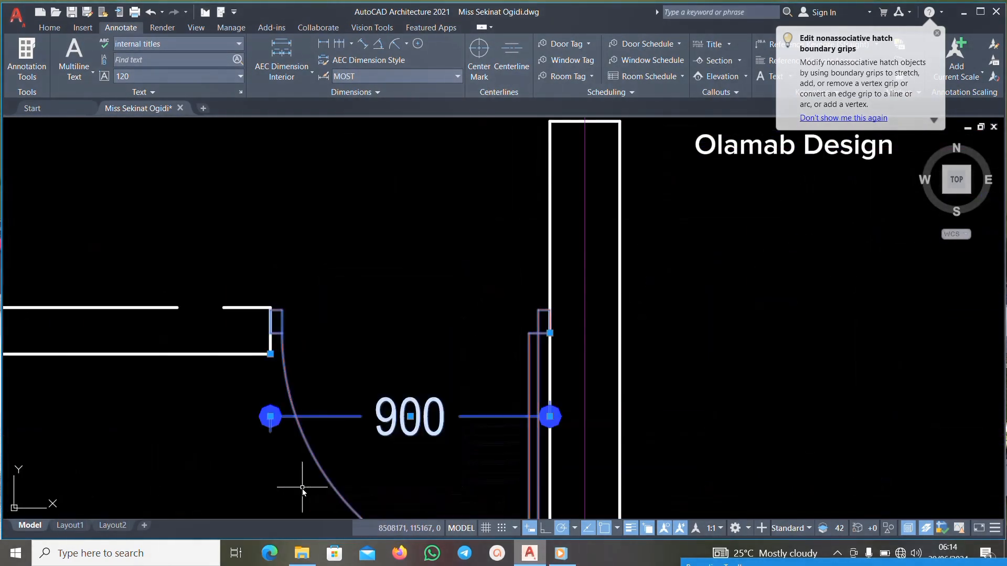
{"action": "key", "text": "Delete"}
{"action": "scroll", "coordinate": [461, 332], "scroll_direction": "down", "scroll_amount": 4}
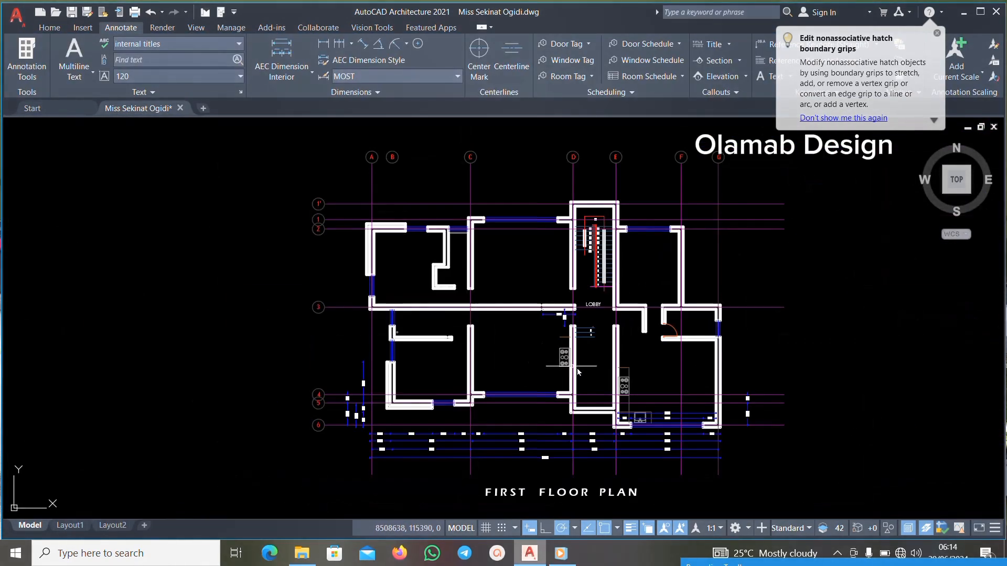
Delete the three 1100 dimensions and the 2275, 1200, 4450, 4225 and 18925 dimensions beneath the plan.
{"action": "scroll", "coordinate": [456, 469], "scroll_direction": "up", "scroll_amount": 5}
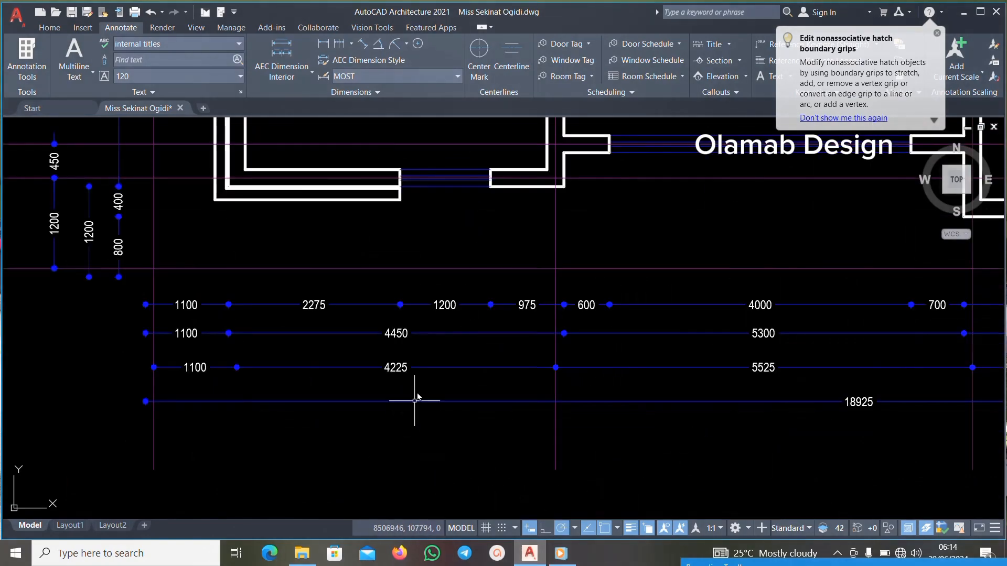
{"action": "left_click", "coordinate": [474, 287]}
{"action": "left_click", "coordinate": [315, 443]}
{"action": "key", "text": "Delete"}
{"action": "scroll", "coordinate": [450, 371], "scroll_direction": "down", "scroll_amount": 4}
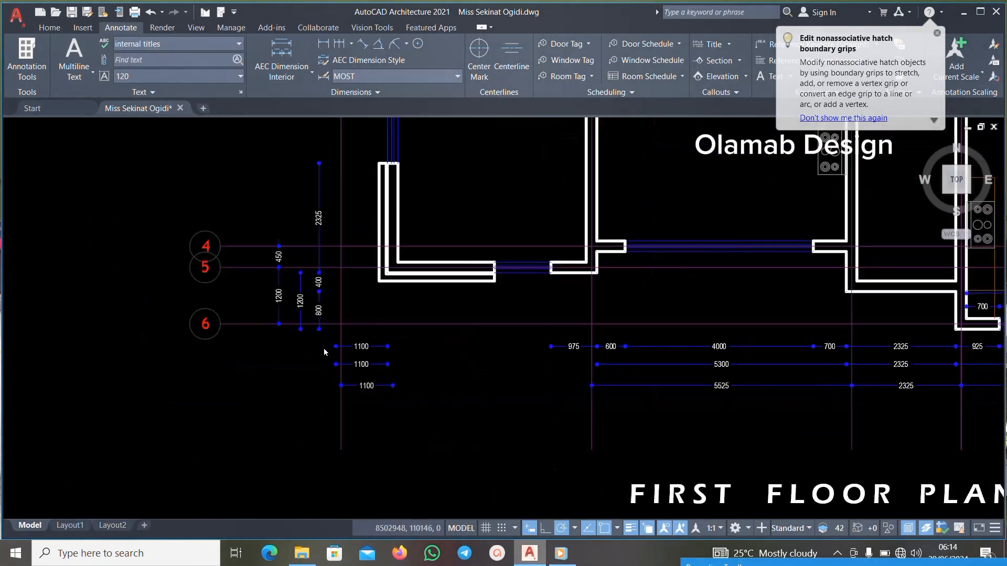
{"action": "scroll", "coordinate": [501, 310], "scroll_direction": "up", "scroll_amount": 5}
{"action": "left_click", "coordinate": [500, 310]}
{"action": "scroll", "coordinate": [381, 446], "scroll_direction": "down", "scroll_amount": 4}
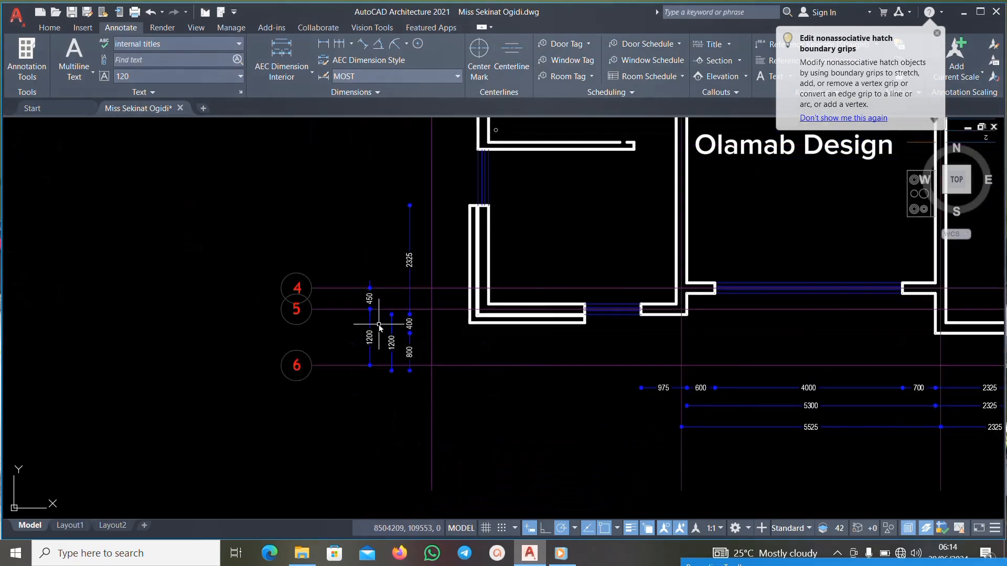
Delete the vertical 2325, 450, 400, 800 and two 1200 dimensions beside grid lines 4 to 6, outside the lower-left bedroom.
{"action": "scroll", "coordinate": [379, 318], "scroll_direction": "up", "scroll_amount": 6}
{"action": "left_click", "coordinate": [535, 328]}
{"action": "left_click", "coordinate": [267, 437]}
{"action": "key", "text": "Delete"}
{"action": "scroll", "coordinate": [419, 378], "scroll_direction": "down", "scroll_amount": 4}
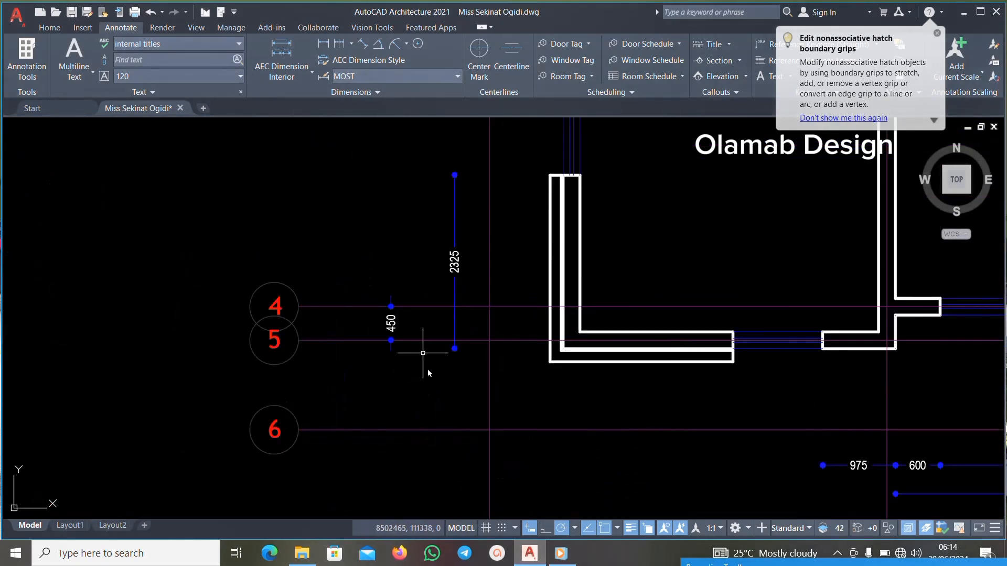
{"action": "scroll", "coordinate": [431, 307], "scroll_direction": "up", "scroll_amount": 6}
{"action": "left_click", "coordinate": [559, 356]}
{"action": "left_click", "coordinate": [181, 406]}
{"action": "key", "text": "Delete"}
{"action": "scroll", "coordinate": [385, 398], "scroll_direction": "down", "scroll_amount": 8}
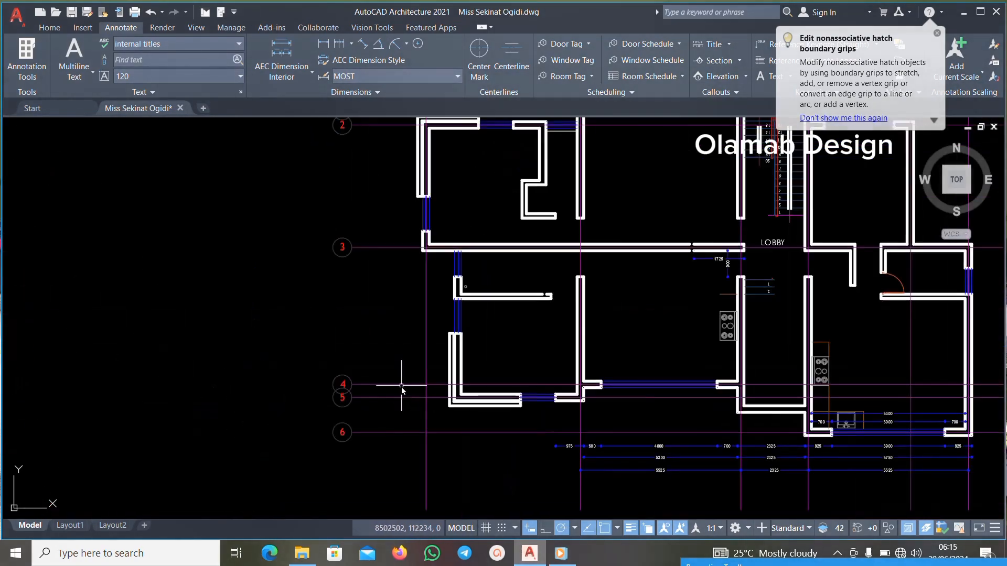
Delete the 975, 600, 4000, 5300 and 5525 dimensions beneath the lower central room.
{"action": "scroll", "coordinate": [415, 397], "scroll_direction": "up", "scroll_amount": 8}
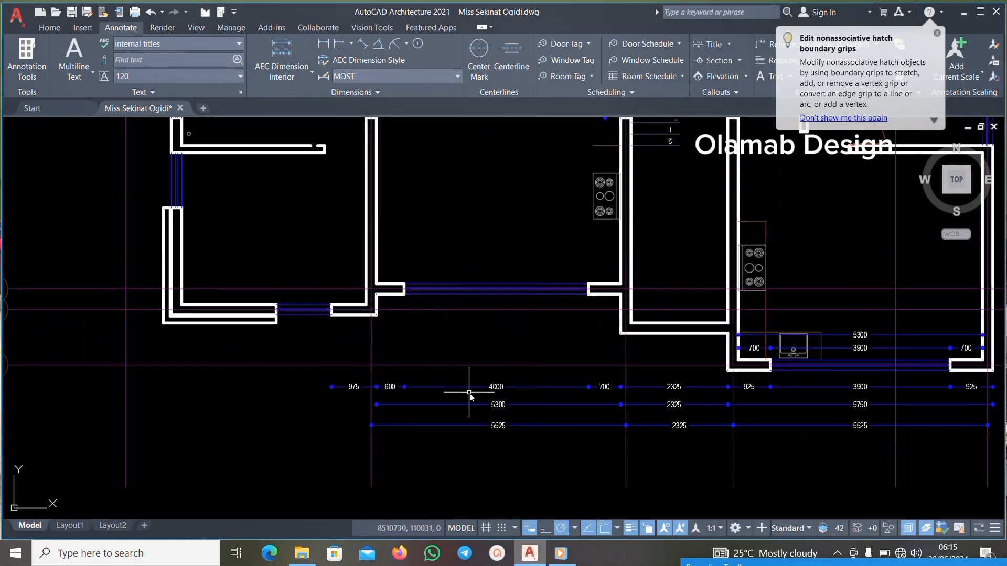
{"action": "left_click", "coordinate": [566, 379]}
{"action": "left_click", "coordinate": [414, 431]}
{"action": "key", "text": "Delete"}
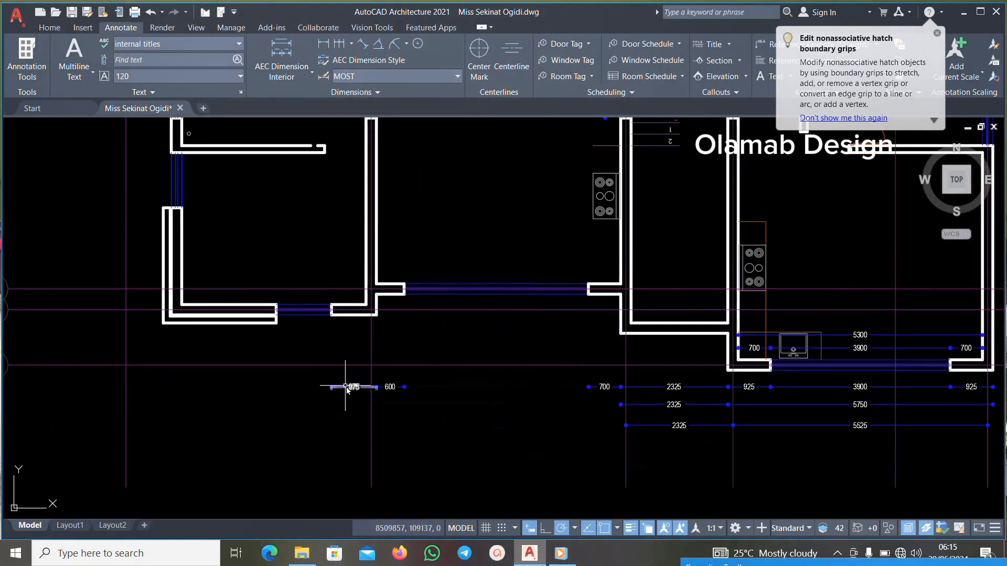
{"action": "left_click", "coordinate": [354, 387]}
{"action": "key", "text": "Delete"}
{"action": "left_click", "coordinate": [399, 386]}
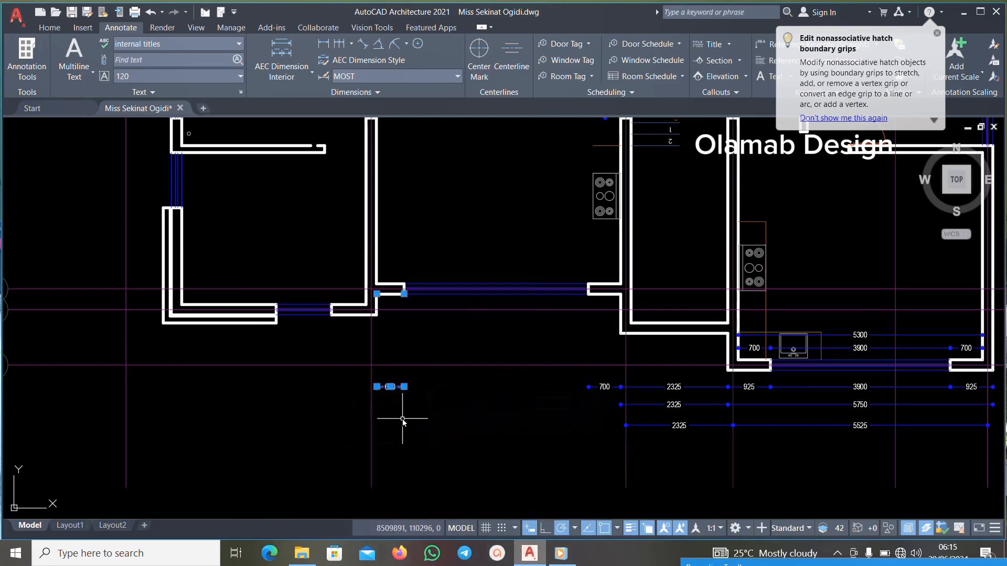
Delete the three 2325 dimensions between grid lines D and E and the adjoining 700 dimension.
{"action": "scroll", "coordinate": [681, 429], "scroll_direction": "up", "scroll_amount": 4}
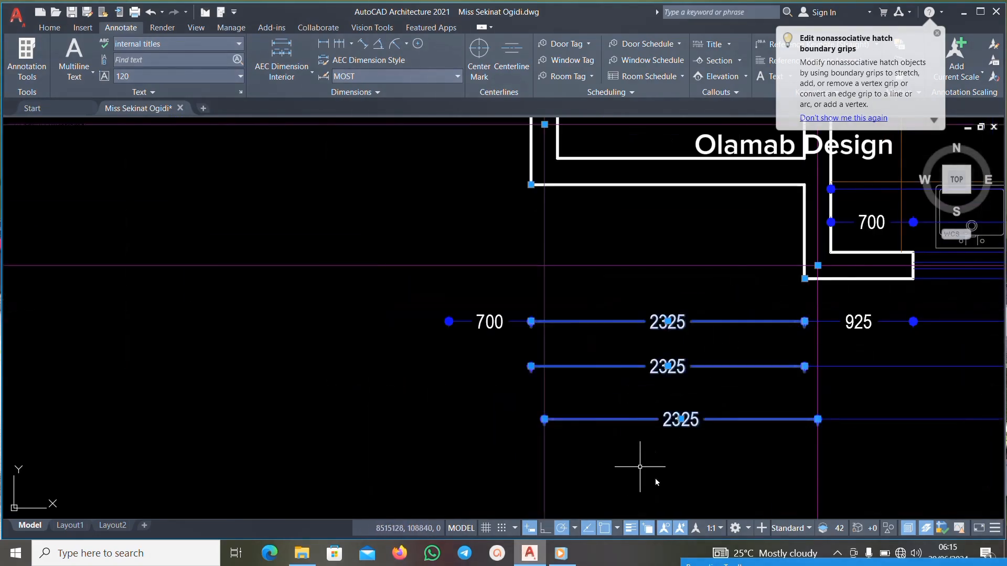
{"action": "key", "text": "Delete"}
{"action": "scroll", "coordinate": [458, 370], "scroll_direction": "down", "scroll_amount": 6}
Delete the two 925 dimensions and the 3900, 5750 and 5525 dimensions beneath the lower-right room.
{"action": "scroll", "coordinate": [576, 359], "scroll_direction": "up", "scroll_amount": 6}
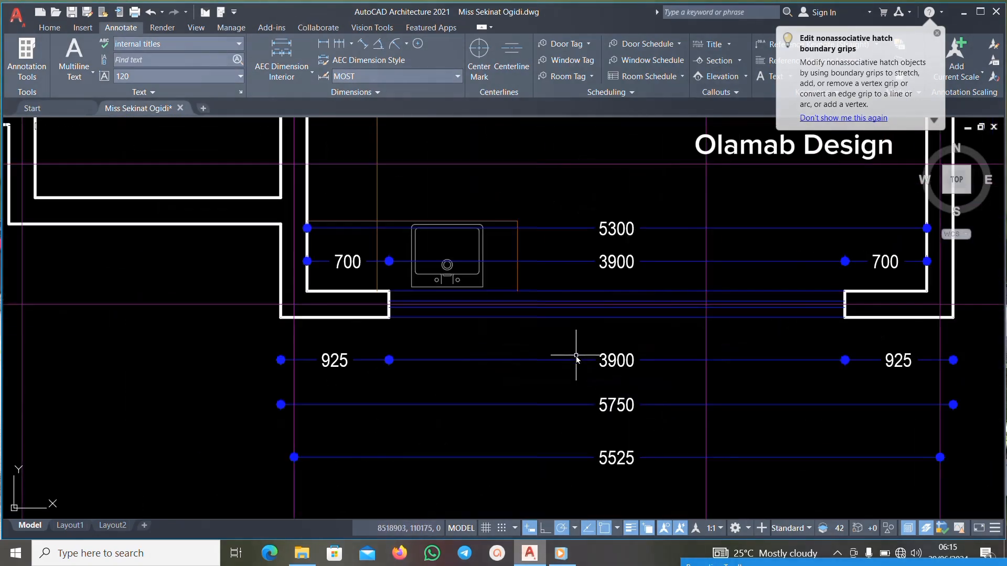
{"action": "scroll", "coordinate": [552, 354], "scroll_direction": "down", "scroll_amount": 5}
{"action": "scroll", "coordinate": [467, 360], "scroll_direction": "up", "scroll_amount": 6}
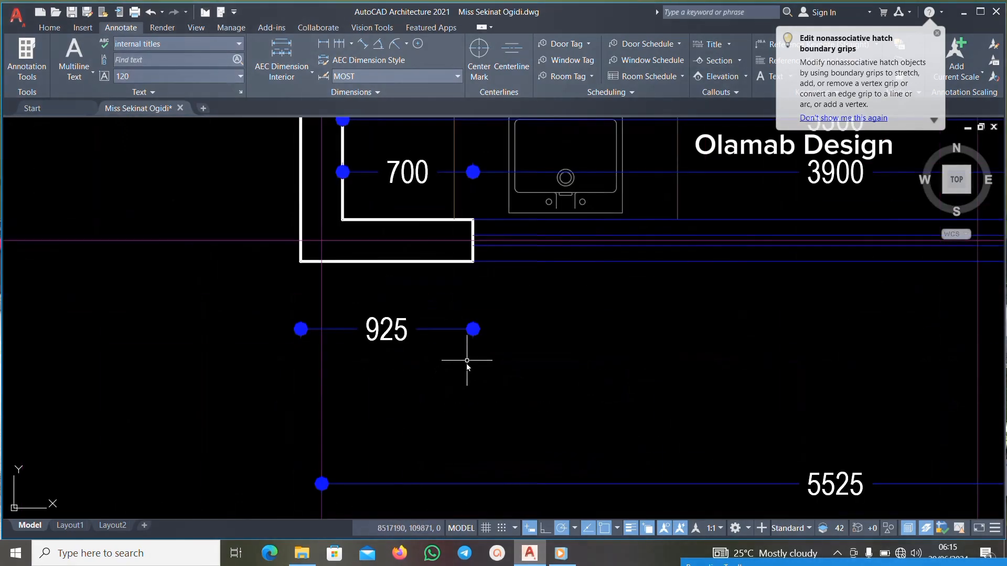
{"action": "left_click", "coordinate": [424, 502]}
{"action": "key", "text": "Delete"}
{"action": "scroll", "coordinate": [442, 397], "scroll_direction": "down", "scroll_amount": 6}
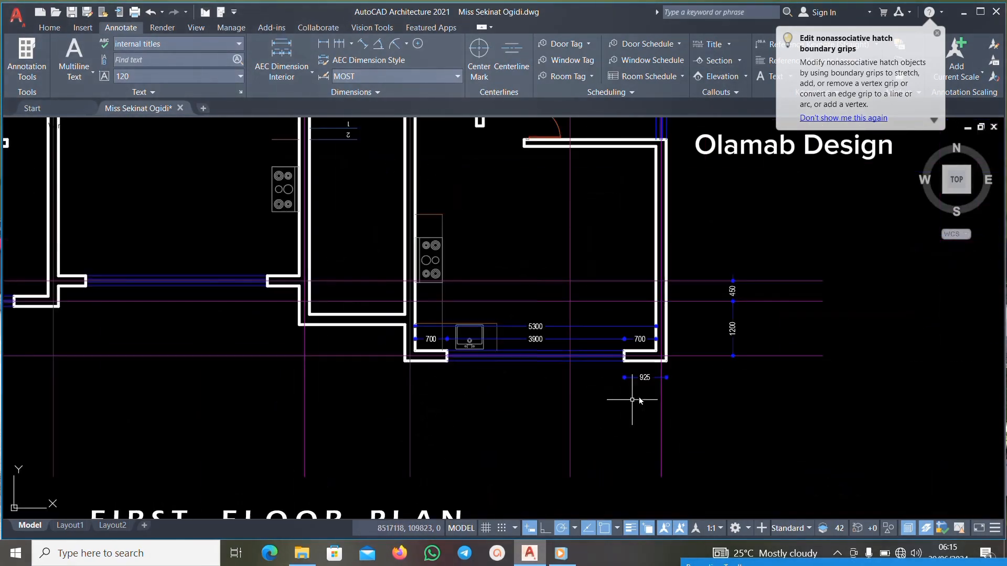
{"action": "scroll", "coordinate": [684, 381], "scroll_direction": "up", "scroll_amount": 6}
{"action": "scroll", "coordinate": [519, 411], "scroll_direction": "down", "scroll_amount": 5}
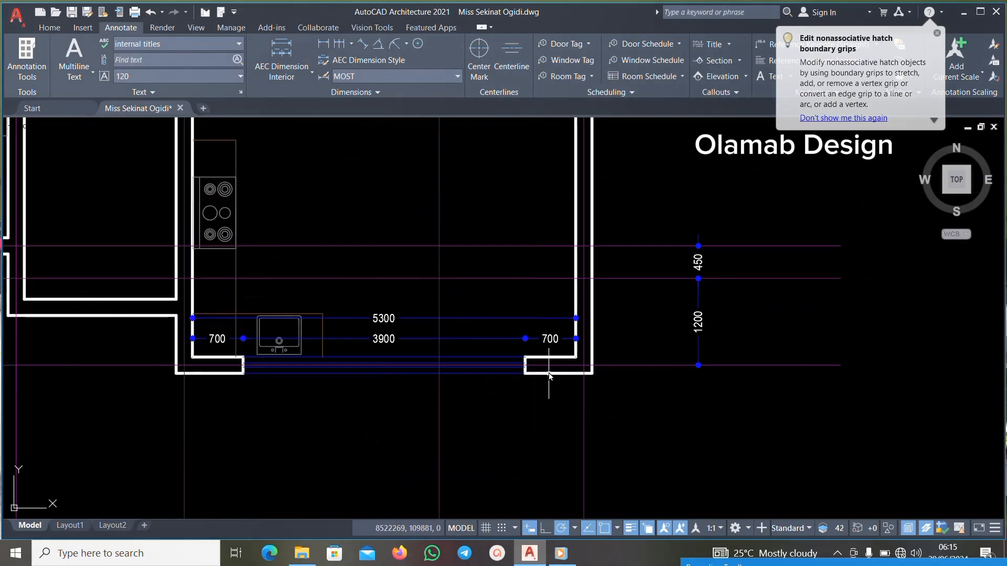
Delete the 5300 and 3900 dimensions and the right-hand 700 dimension inside the lower-right room.
{"action": "scroll", "coordinate": [558, 292], "scroll_direction": "up", "scroll_amount": 5}
{"action": "left_click", "coordinate": [556, 293]}
{"action": "left_click", "coordinate": [494, 338]}
{"action": "key", "text": "Delete"}
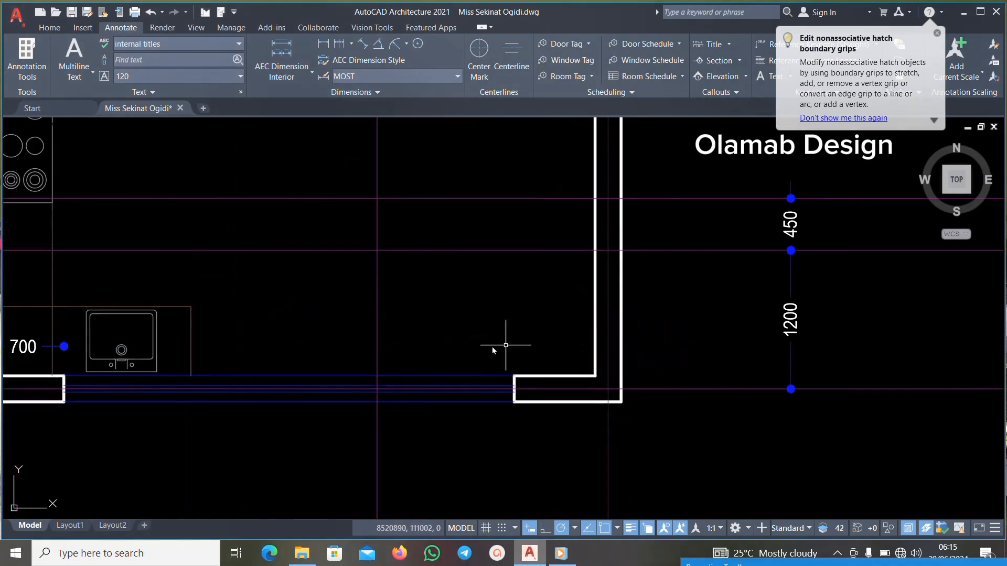
{"action": "scroll", "coordinate": [492, 346], "scroll_direction": "down", "scroll_amount": 5}
Delete the lower-right room's sink with its counter outline, the counter's long edge and the remaining 700 dimension.
{"action": "scroll", "coordinate": [294, 355], "scroll_direction": "up", "scroll_amount": 5}
{"action": "left_click", "coordinate": [483, 254]}
{"action": "left_click", "coordinate": [328, 348]}
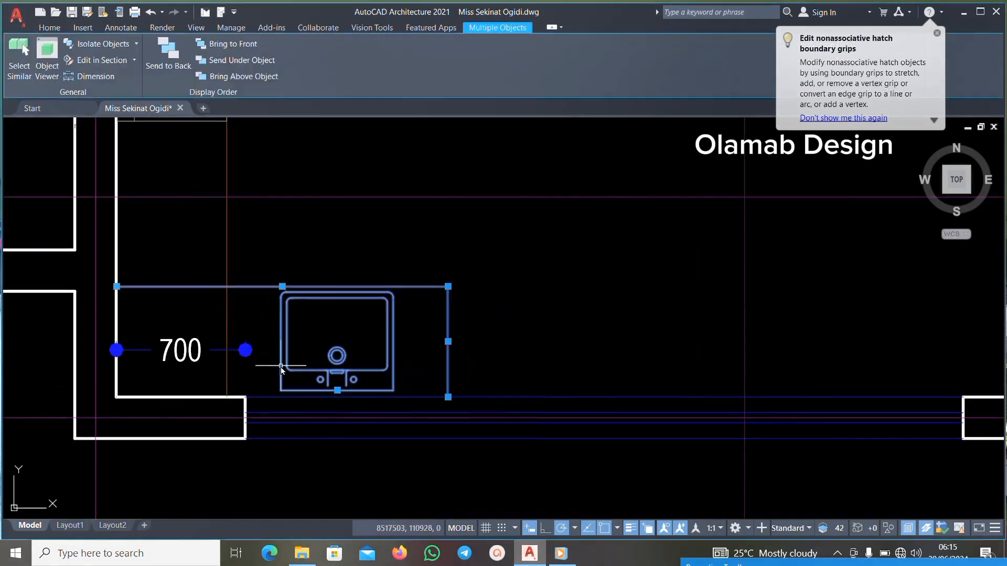
{"action": "key", "text": "Delete"}
{"action": "scroll", "coordinate": [456, 335], "scroll_direction": "down", "scroll_amount": 5}
{"action": "scroll", "coordinate": [270, 277], "scroll_direction": "up", "scroll_amount": 5}
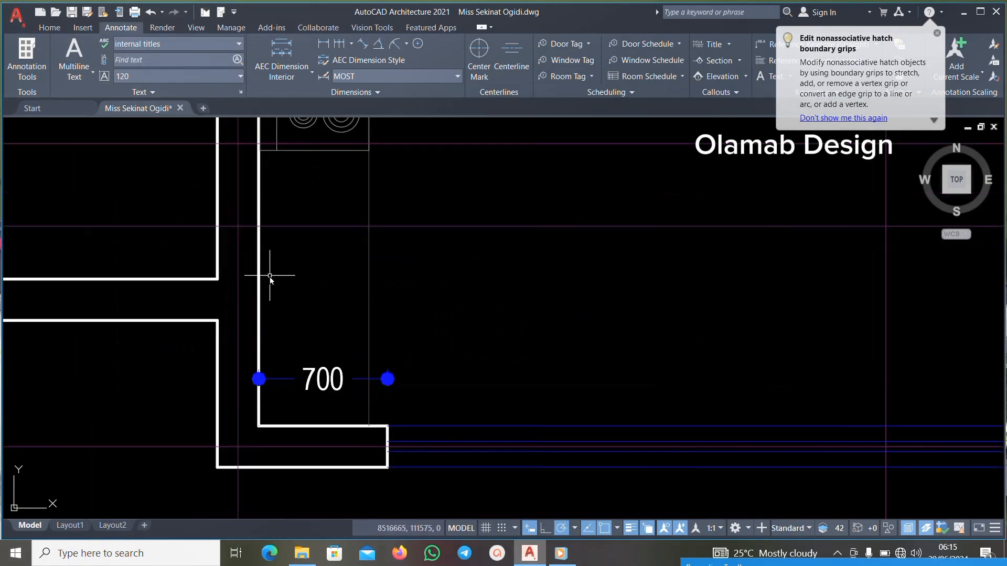
{"action": "left_click", "coordinate": [277, 401]}
{"action": "key", "text": "Delete"}
{"action": "scroll", "coordinate": [346, 350], "scroll_direction": "down", "scroll_amount": 5}
Delete the lower-right room's cooker and the leftover counter end line above it.
{"action": "scroll", "coordinate": [413, 280], "scroll_direction": "up", "scroll_amount": 5}
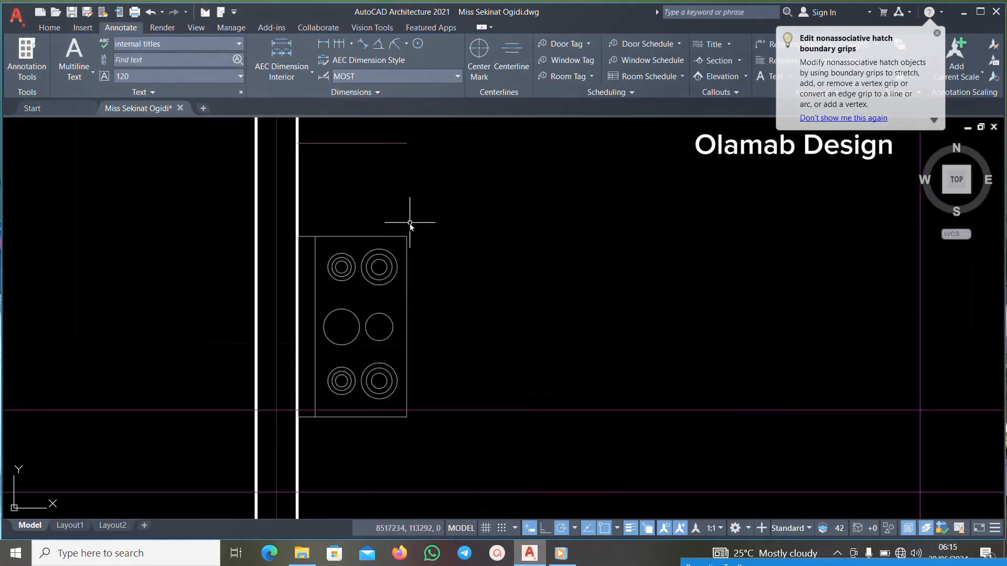
{"action": "left_click", "coordinate": [411, 204]}
{"action": "left_click", "coordinate": [312, 289]}
{"action": "key", "text": "Delete"}
{"action": "scroll", "coordinate": [409, 238], "scroll_direction": "down", "scroll_amount": 4}
{"action": "scroll", "coordinate": [408, 239], "scroll_direction": "up", "scroll_amount": 3}
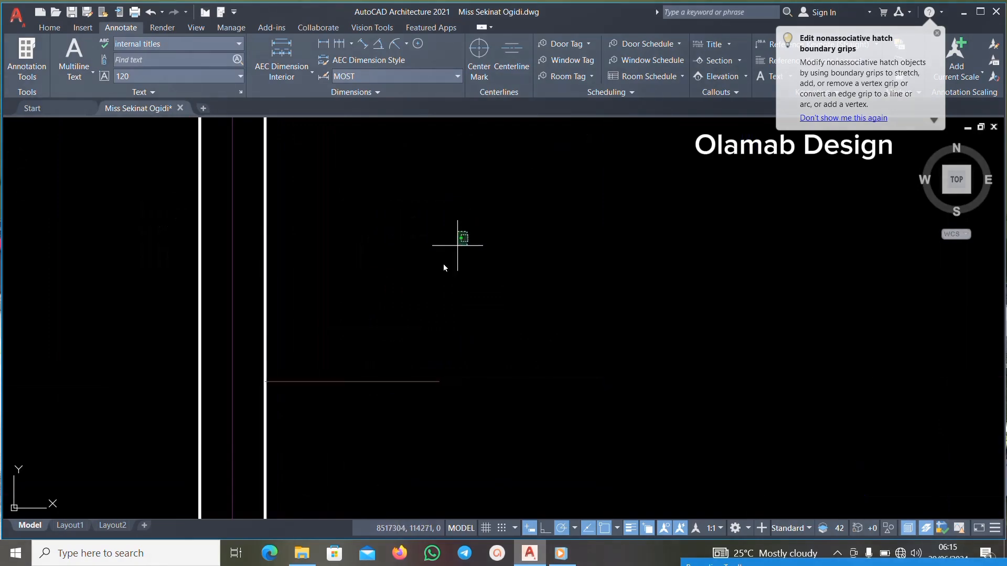
{"action": "scroll", "coordinate": [366, 355], "scroll_direction": "down", "scroll_amount": 6}
Delete the door and its frame from the small room above the lower-right room.
{"action": "scroll", "coordinate": [449, 300], "scroll_direction": "up", "scroll_amount": 5}
{"action": "scroll", "coordinate": [450, 300], "scroll_direction": "up", "scroll_amount": 4}
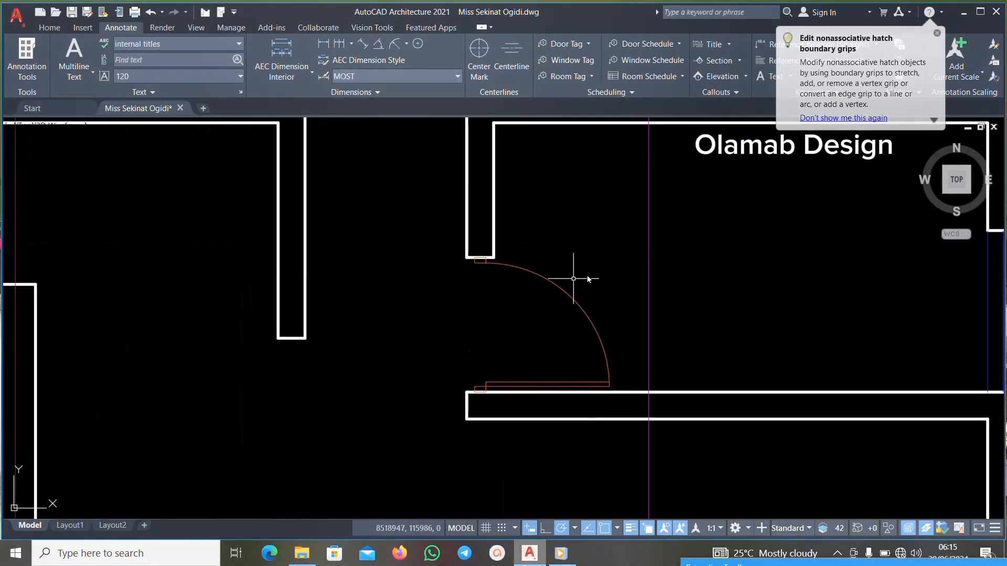
{"action": "left_click", "coordinate": [494, 342]}
{"action": "key", "text": "Delete"}
{"action": "scroll", "coordinate": [525, 321], "scroll_direction": "down", "scroll_amount": 4}
Delete the LOBBY label between grid lines D and E.
{"action": "scroll", "coordinate": [370, 273], "scroll_direction": "up", "scroll_amount": 4}
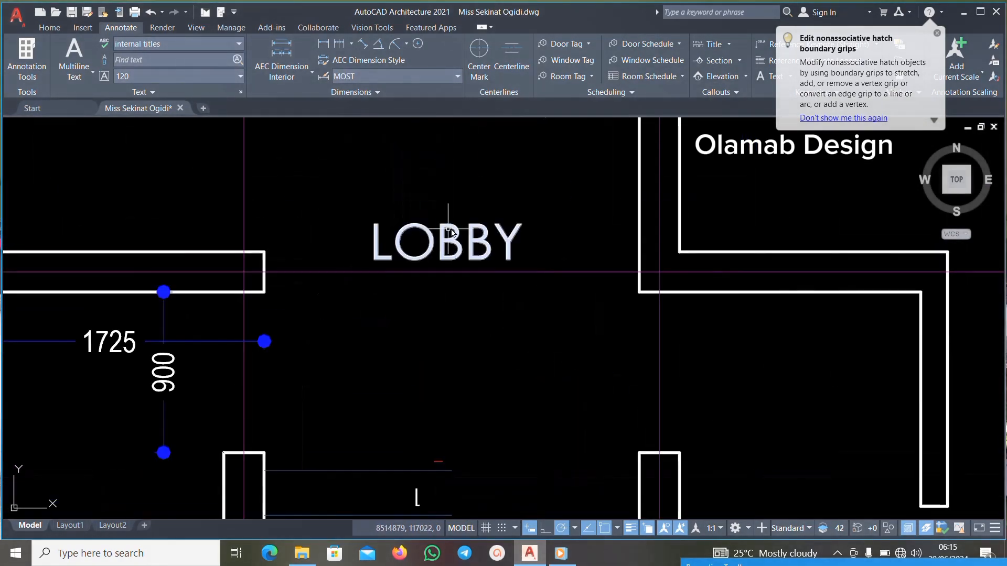
{"action": "left_click", "coordinate": [456, 198]}
{"action": "left_click", "coordinate": [348, 247]}
{"action": "key", "text": "Delete"}
{"action": "scroll", "coordinate": [479, 333], "scroll_direction": "down", "scroll_amount": 5}
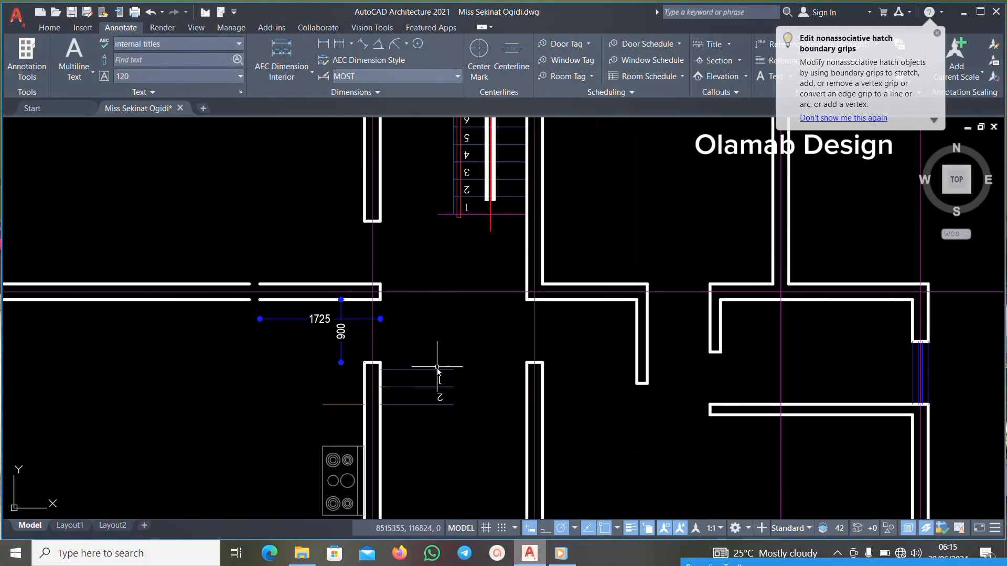
Delete the step lines numbered 1 and 2 below the lobby and the adjacent 1725 and 900 dimensions.
{"action": "scroll", "coordinate": [468, 344], "scroll_direction": "up", "scroll_amount": 3}
{"action": "scroll", "coordinate": [472, 346], "scroll_direction": "down", "scroll_amount": 4}
{"action": "scroll", "coordinate": [412, 313], "scroll_direction": "up", "scroll_amount": 5}
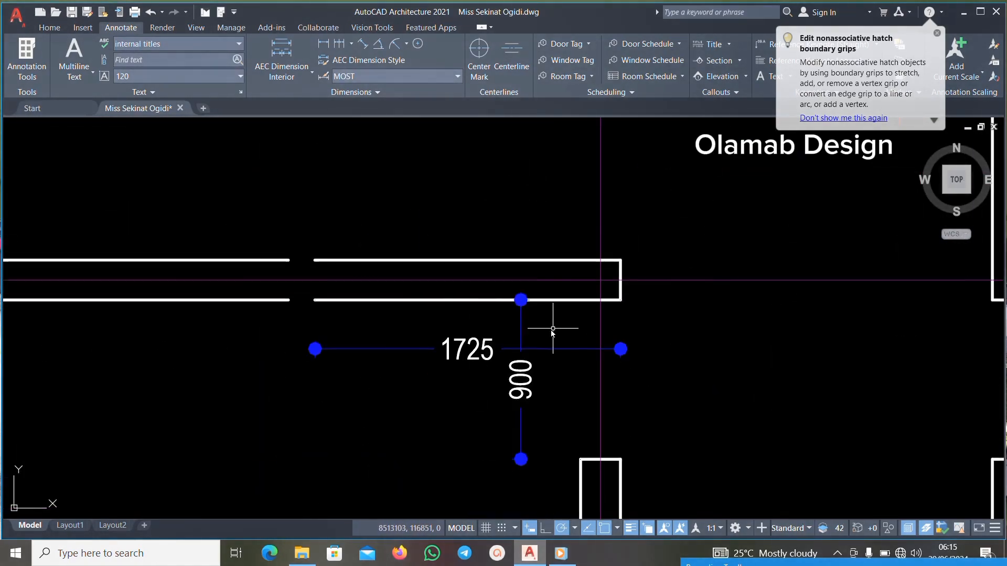
{"action": "left_click", "coordinate": [563, 315]}
{"action": "left_click", "coordinate": [260, 461]}
{"action": "scroll", "coordinate": [430, 354], "scroll_direction": "down", "scroll_amount": 6}
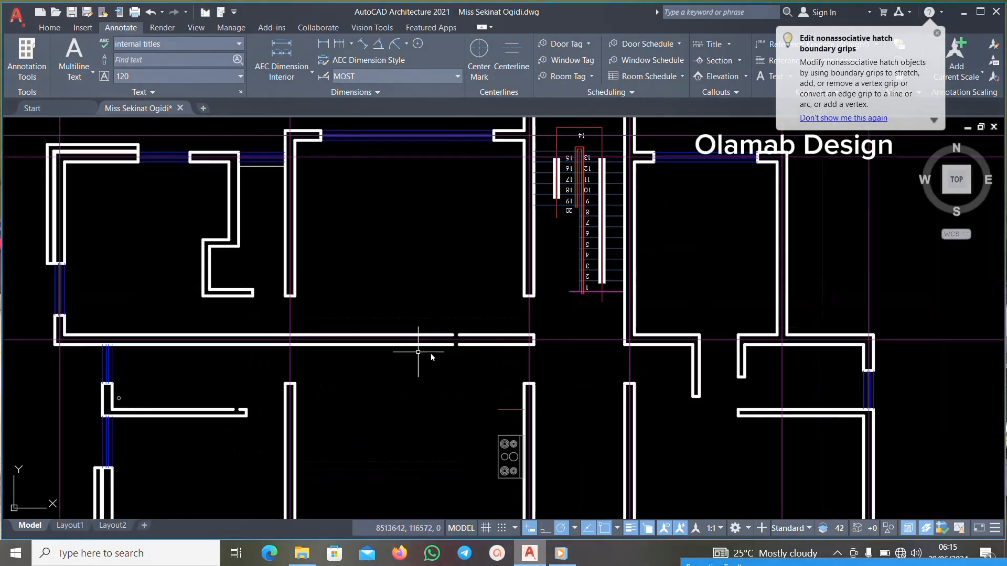
Delete the lower central room's cooker and the counter line above it.
{"action": "scroll", "coordinate": [470, 425], "scroll_direction": "up", "scroll_amount": 3}
{"action": "left_click", "coordinate": [513, 285]}
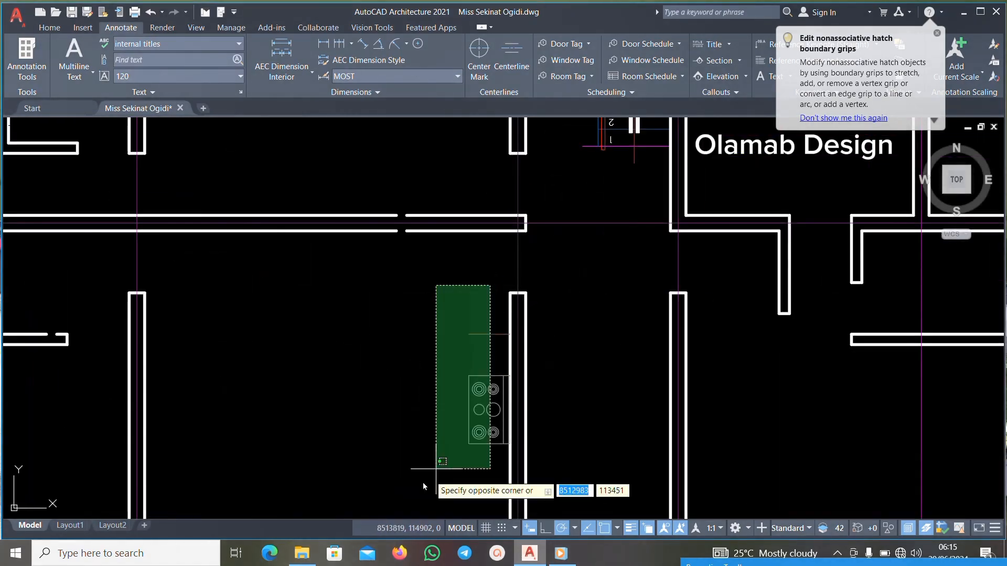
{"action": "left_click", "coordinate": [351, 493]}
{"action": "key", "text": "Delete"}
{"action": "scroll", "coordinate": [534, 335], "scroll_direction": "down", "scroll_amount": 6}
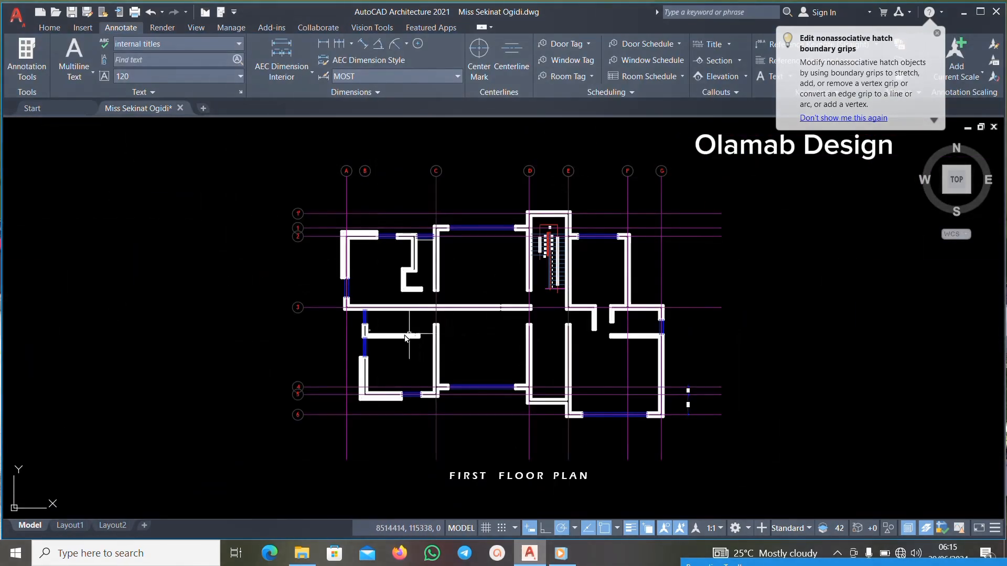
Delete the vertical 450 and 1200 dimensions outside the plan's right side.
{"action": "scroll", "coordinate": [675, 410], "scroll_direction": "up", "scroll_amount": 6}
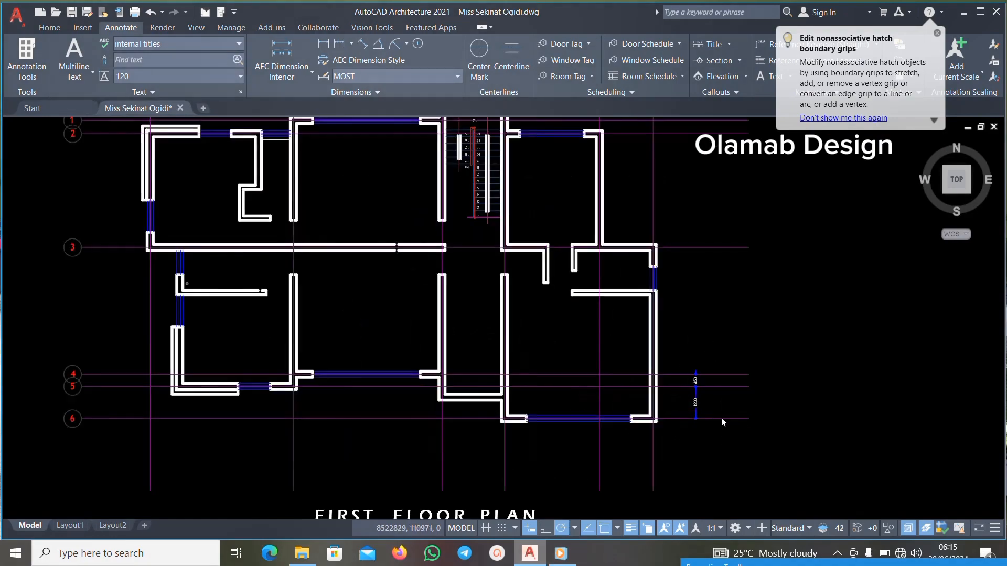
{"action": "scroll", "coordinate": [608, 275], "scroll_direction": "up", "scroll_amount": 4}
{"action": "left_click", "coordinate": [712, 261]}
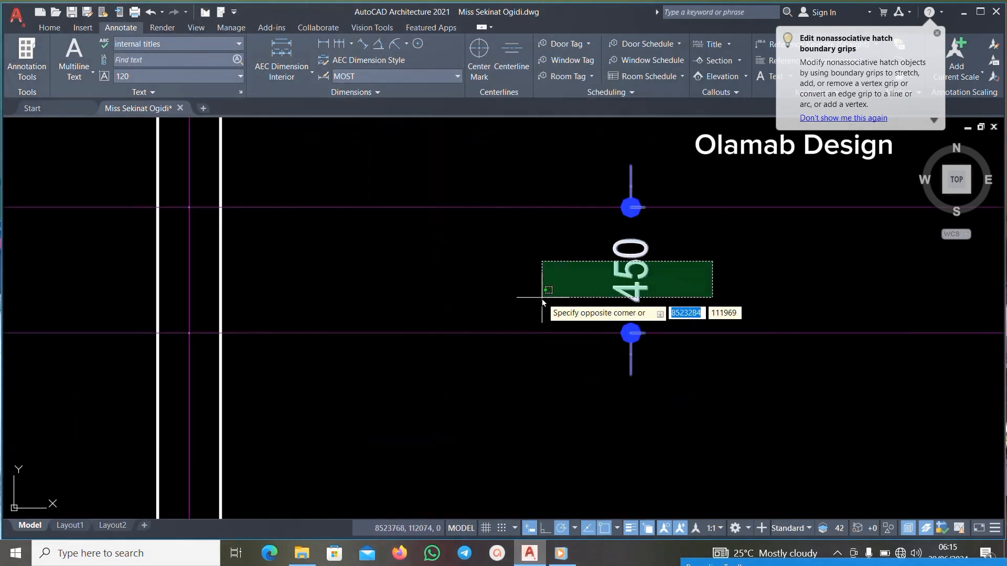
{"action": "left_click", "coordinate": [542, 299]}
{"action": "key", "text": "Delete"}
{"action": "scroll", "coordinate": [597, 339], "scroll_direction": "down", "scroll_amount": 12}
{"action": "scroll", "coordinate": [516, 328], "scroll_direction": "down", "scroll_amount": 3}
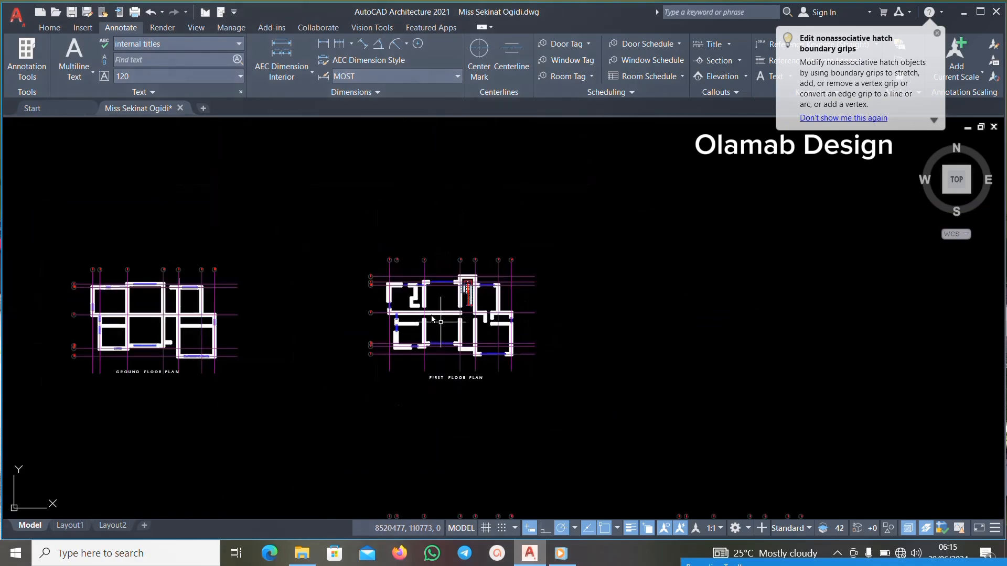
Delete the staircase's red outlines, its long handrail and the lower treads with their numbers.
{"action": "scroll", "coordinate": [462, 286], "scroll_direction": "up", "scroll_amount": 7}
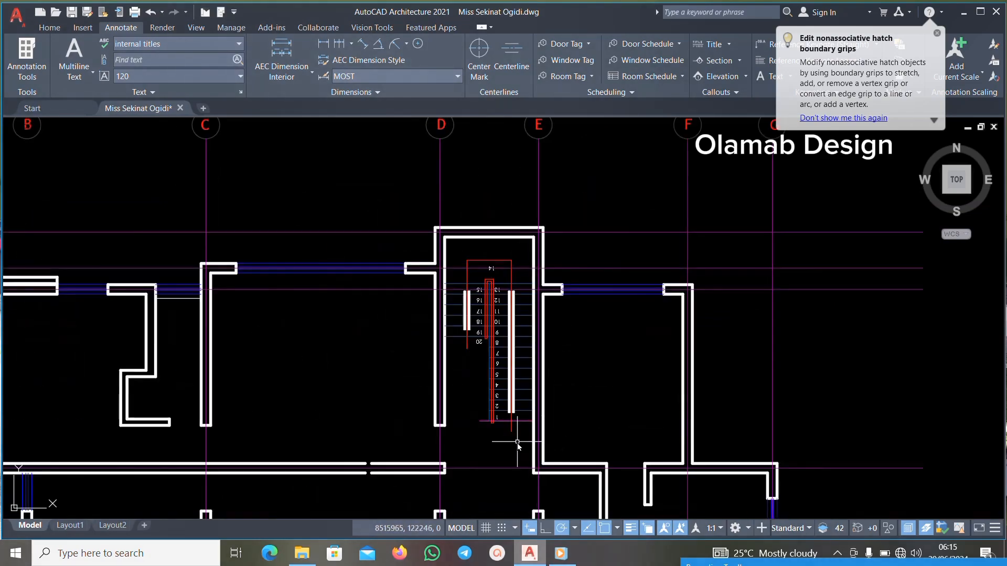
{"action": "left_click", "coordinate": [517, 441]}
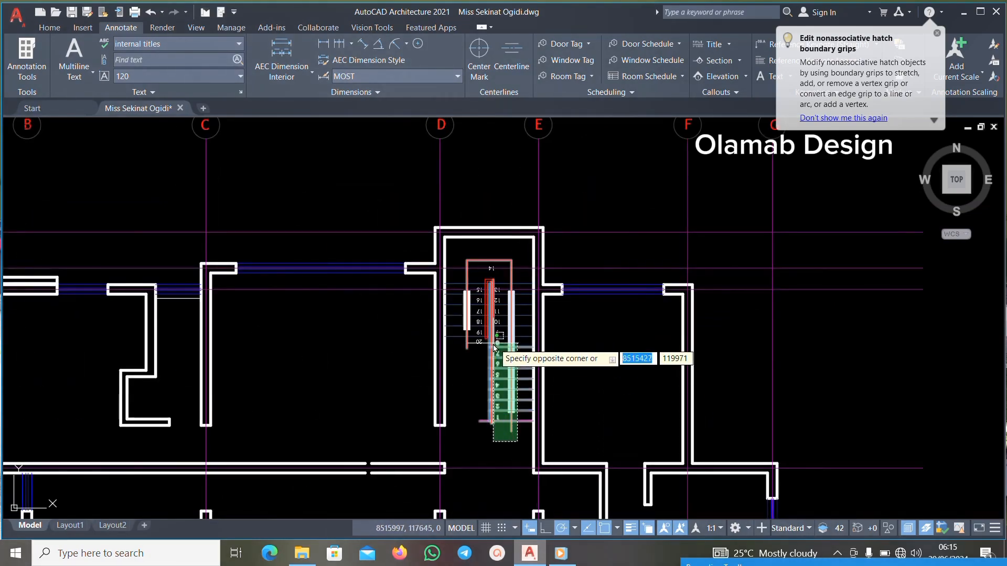
{"action": "scroll", "coordinate": [490, 343], "scroll_direction": "down", "scroll_amount": 5}
{"action": "scroll", "coordinate": [492, 326], "scroll_direction": "up", "scroll_amount": 3}
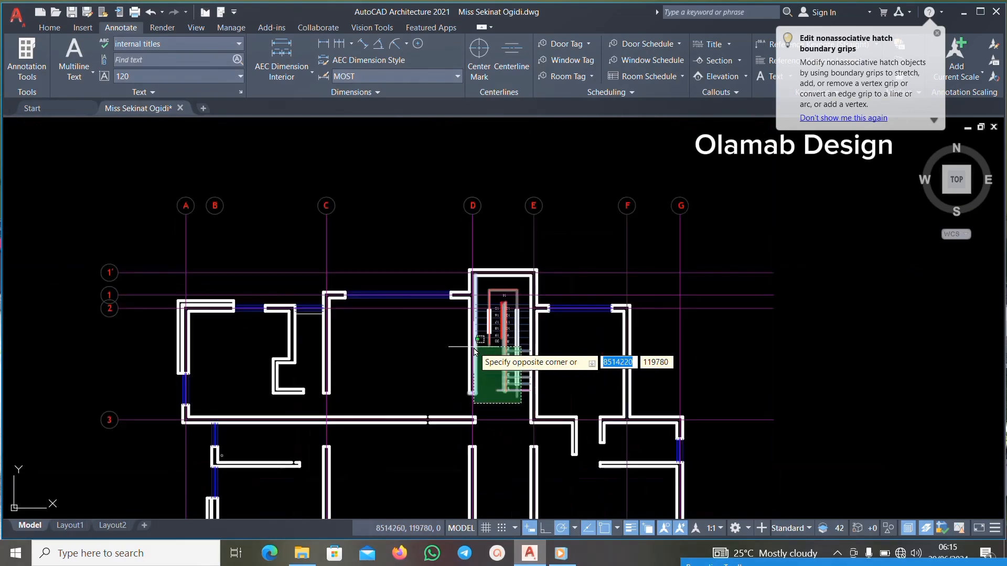
{"action": "left_click", "coordinate": [491, 312]}
{"action": "key", "text": "Delete"}
Delete the stair numbers 12, 13, 15 and 16, their two tread lines and the remaining white handrail.
{"action": "scroll", "coordinate": [525, 315], "scroll_direction": "up", "scroll_amount": 5}
{"action": "scroll", "coordinate": [565, 347], "scroll_direction": "up", "scroll_amount": 2}
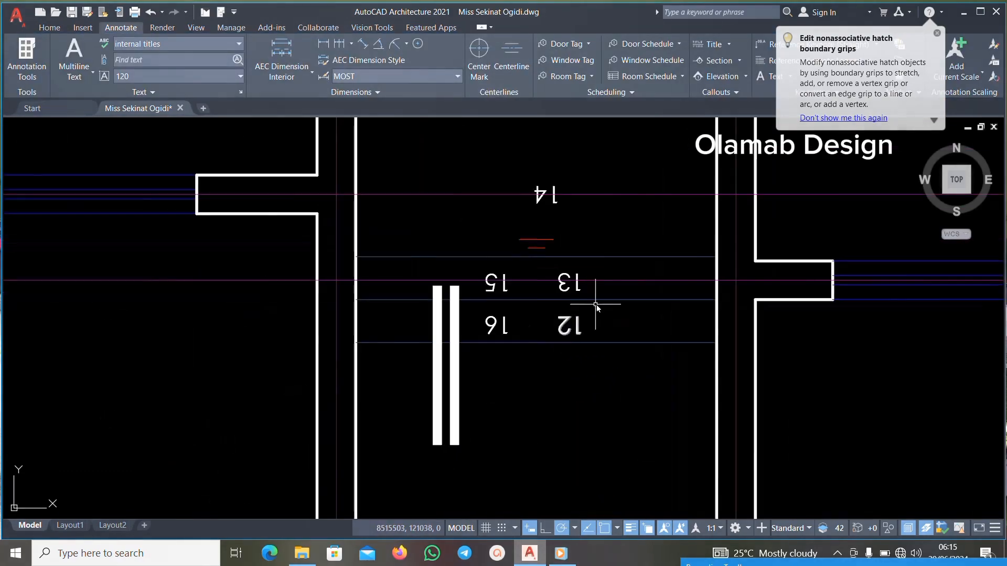
{"action": "left_click", "coordinate": [647, 287]}
{"action": "left_click", "coordinate": [433, 387]}
{"action": "key", "text": "Delete"}
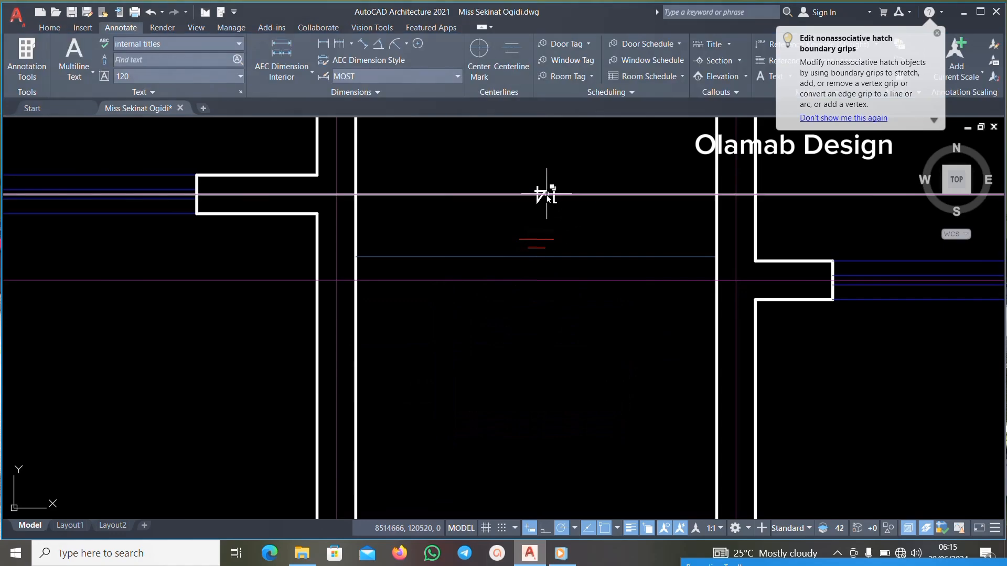
Delete the stair number 14 and the short red lines left in the first floor plan's stair shaft.
{"action": "scroll", "coordinate": [548, 190], "scroll_direction": "up", "scroll_amount": 6}
{"action": "left_click", "coordinate": [629, 233]}
{"action": "left_click", "coordinate": [428, 359]}
{"action": "key", "text": "Delete"}
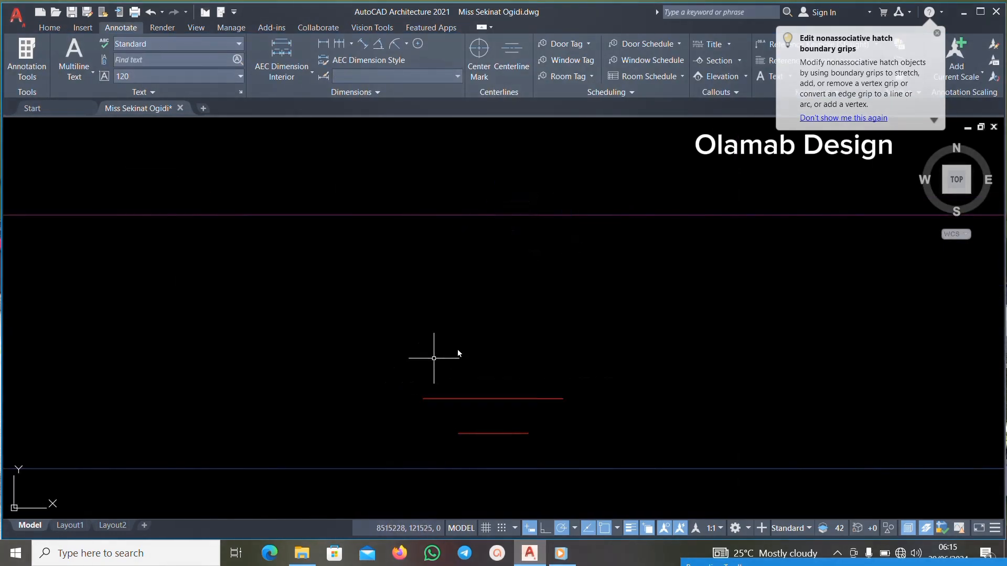
{"action": "left_click", "coordinate": [383, 423]}
{"action": "key", "text": "Delete"}
{"action": "scroll", "coordinate": [519, 325], "scroll_direction": "down", "scroll_amount": 4}
{"action": "scroll", "coordinate": [536, 353], "scroll_direction": "up", "scroll_amount": 6}
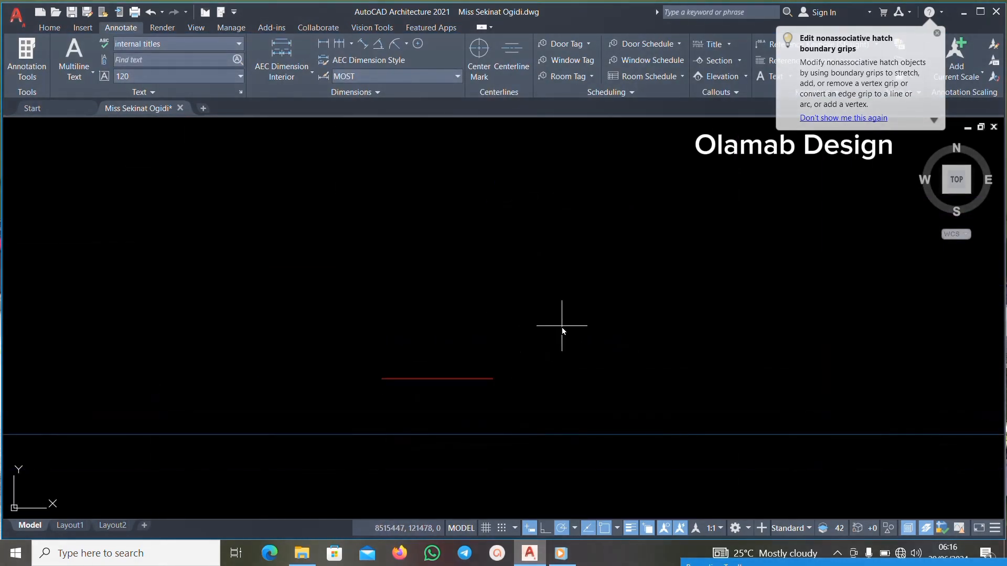
{"action": "left_click", "coordinate": [561, 326]}
{"action": "left_click", "coordinate": [339, 396]}
{"action": "key", "text": "Delete"}
{"action": "scroll", "coordinate": [396, 367], "scroll_direction": "down", "scroll_amount": 7}
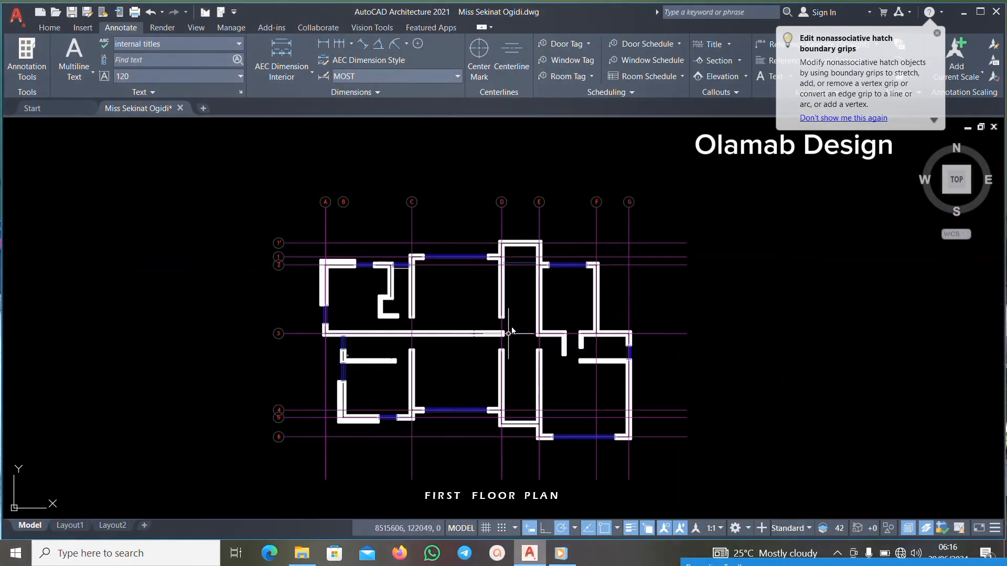
Compare the stripped first floor plan with the detailed original and the stripped ground floor plan.
{"action": "scroll", "coordinate": [283, 332], "scroll_direction": "up", "scroll_amount": 3}
{"action": "scroll", "coordinate": [279, 321], "scroll_direction": "down", "scroll_amount": 1}
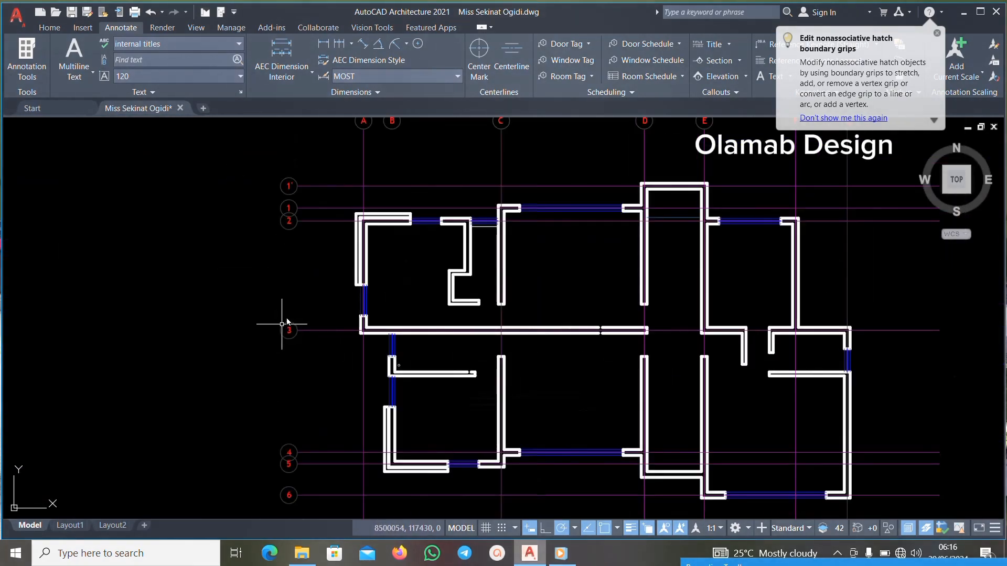
{"action": "scroll", "coordinate": [314, 303], "scroll_direction": "down", "scroll_amount": 5}
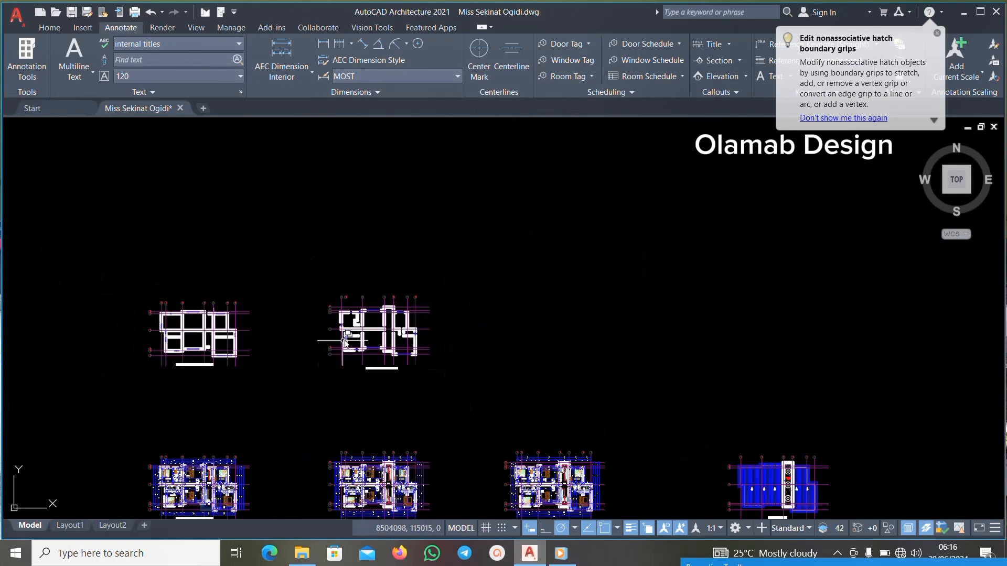
{"action": "scroll", "coordinate": [330, 479], "scroll_direction": "up", "scroll_amount": 5}
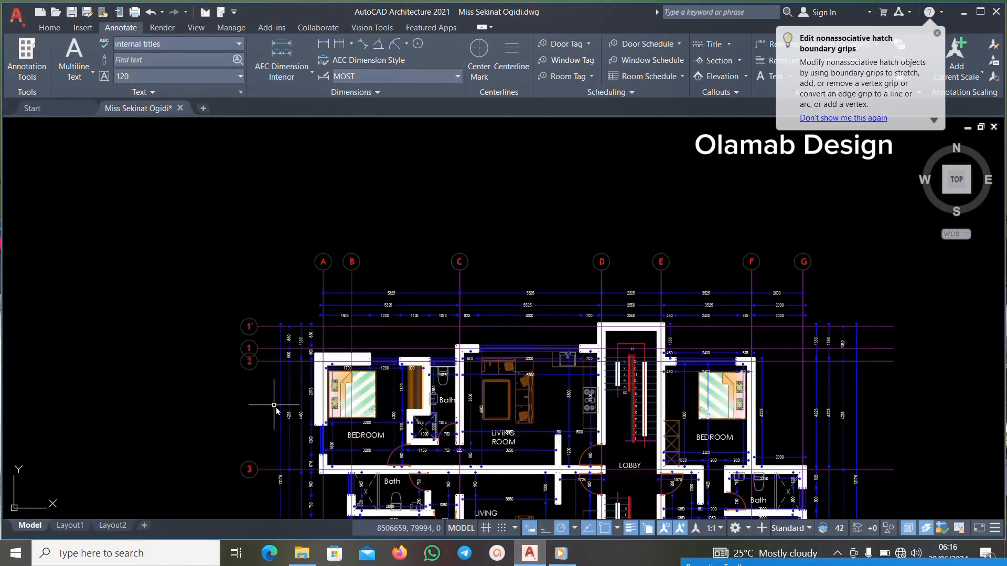
{"action": "scroll", "coordinate": [270, 345], "scroll_direction": "down", "scroll_amount": 3}
{"action": "scroll", "coordinate": [278, 341], "scroll_direction": "up", "scroll_amount": 3}
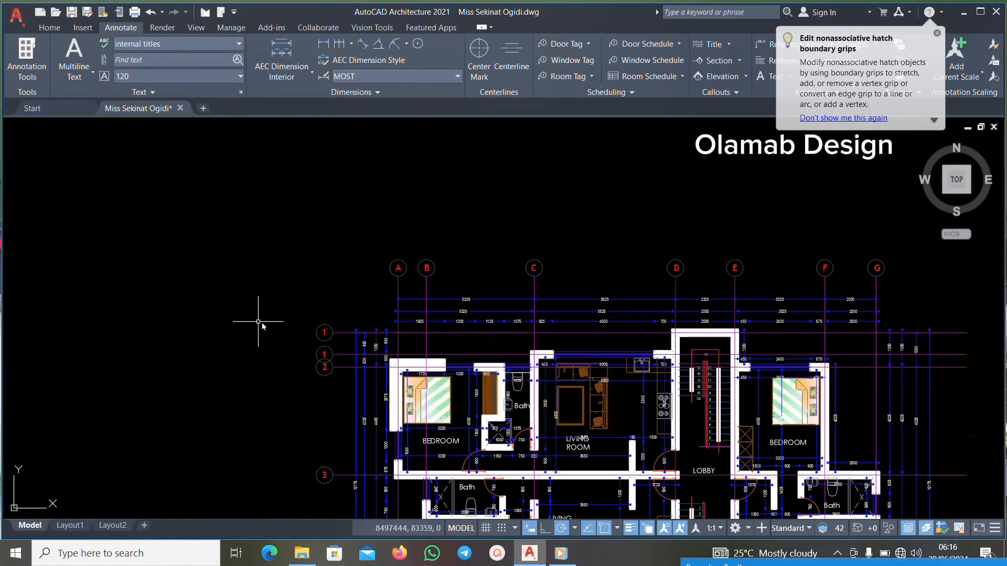
{"action": "scroll", "coordinate": [336, 438], "scroll_direction": "down", "scroll_amount": 4}
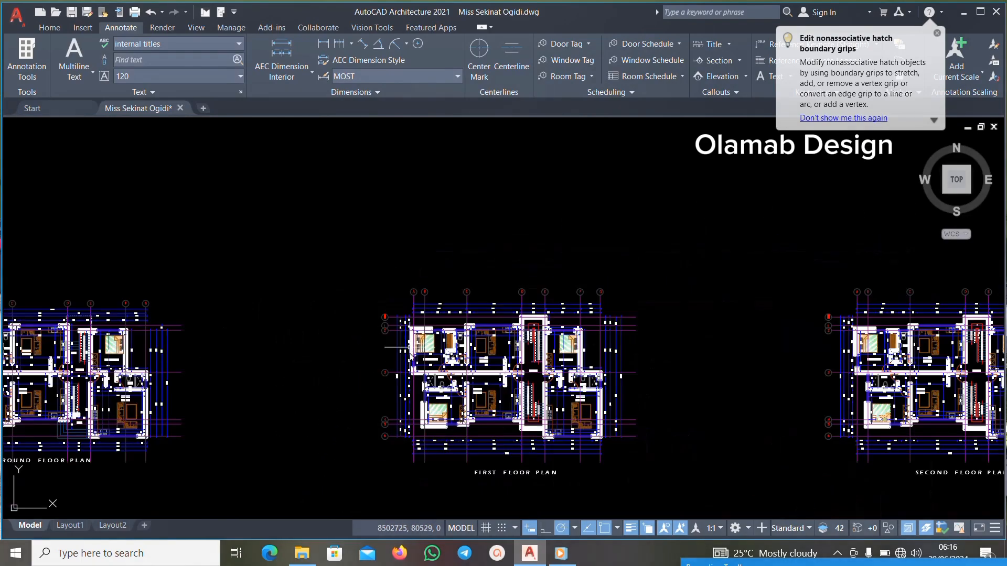
{"action": "scroll", "coordinate": [391, 431], "scroll_direction": "up", "scroll_amount": 5}
{"action": "scroll", "coordinate": [390, 451], "scroll_direction": "down", "scroll_amount": 4}
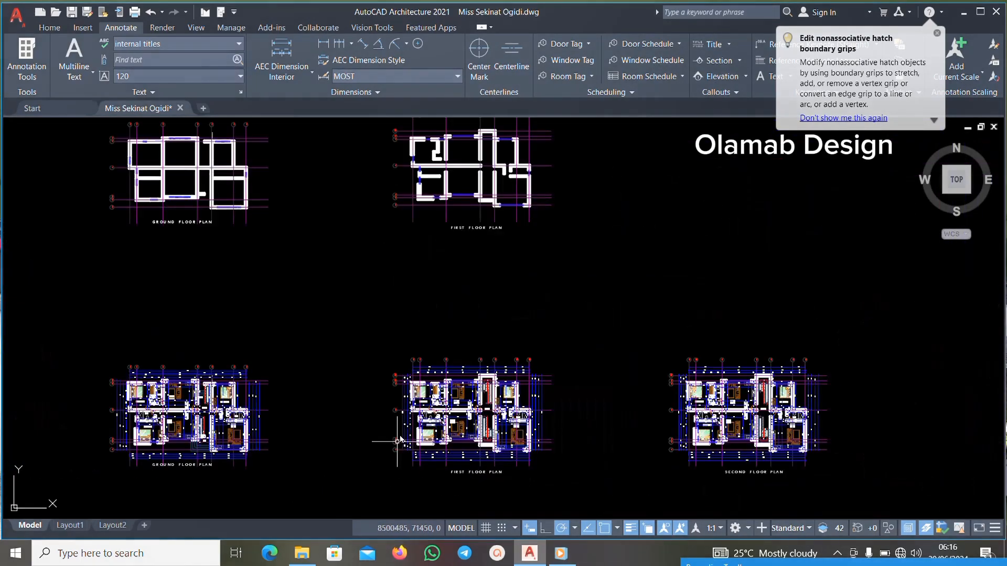
{"action": "scroll", "coordinate": [398, 209], "scroll_direction": "up", "scroll_amount": 6}
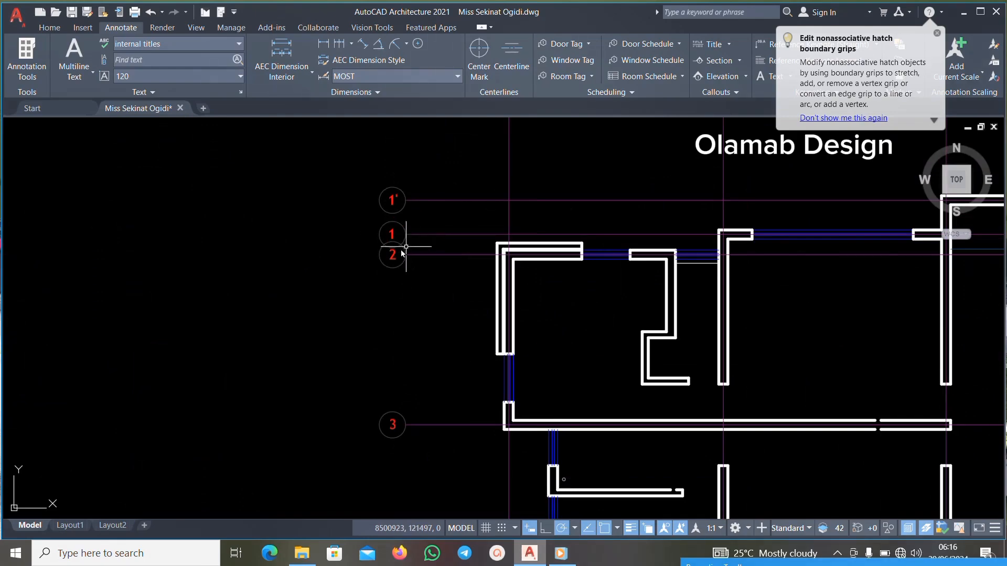
{"action": "scroll", "coordinate": [414, 249], "scroll_direction": "down", "scroll_amount": 2}
{"action": "scroll", "coordinate": [422, 378], "scroll_direction": "down", "scroll_amount": 4}
{"action": "scroll", "coordinate": [411, 393], "scroll_direction": "up", "scroll_amount": 2}
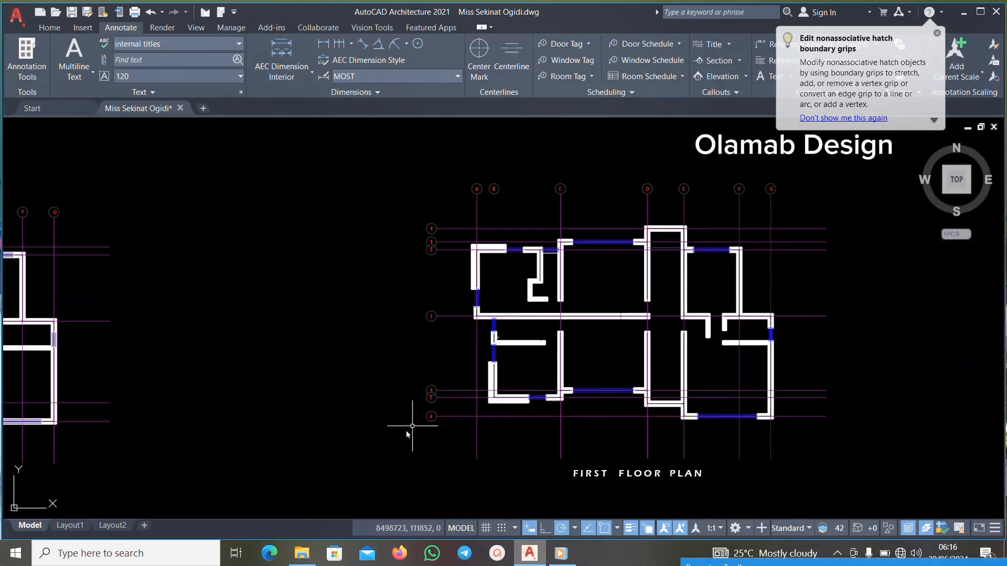
{"action": "scroll", "coordinate": [624, 296], "scroll_direction": "up", "scroll_amount": 2}
{"action": "scroll", "coordinate": [637, 290], "scroll_direction": "down", "scroll_amount": 4}
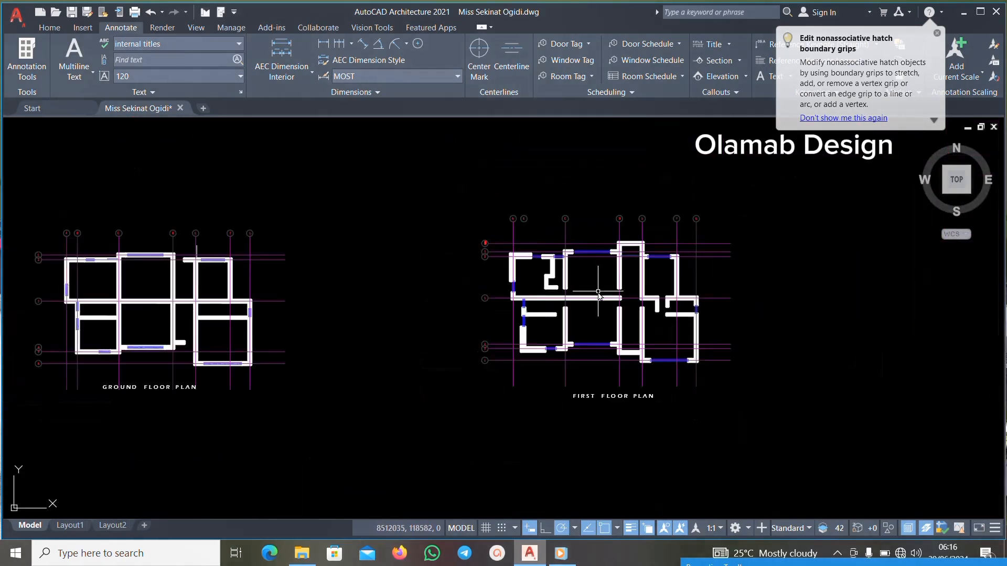
{"action": "scroll", "coordinate": [618, 367], "scroll_direction": "up", "scroll_amount": 3}
{"action": "scroll", "coordinate": [615, 382], "scroll_direction": "down", "scroll_amount": 1}
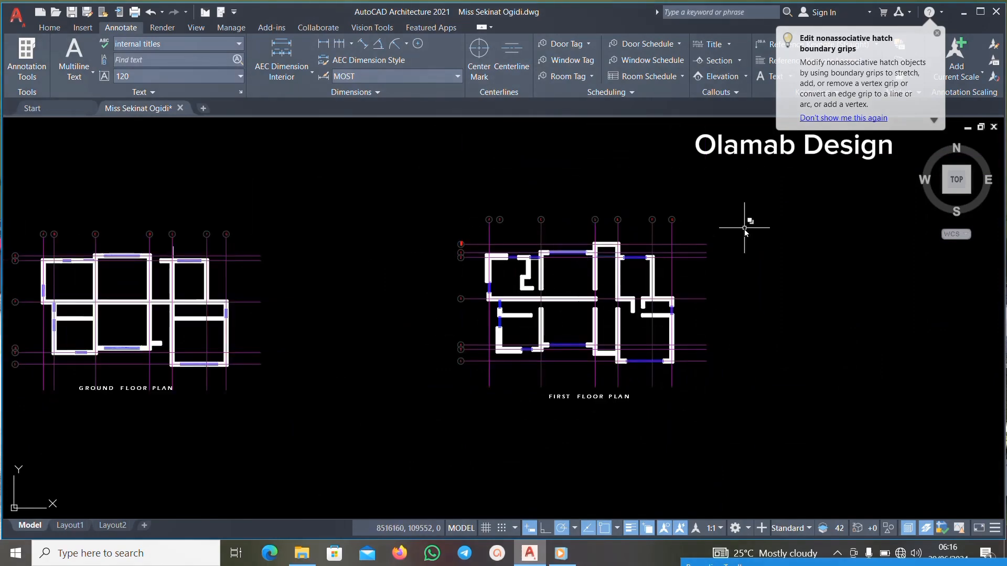
Convert the whole stripped first floor plan, including its gridlines and title, into a block named tr.
{"action": "left_click", "coordinate": [783, 181]}
{"action": "left_click", "coordinate": [407, 450]}
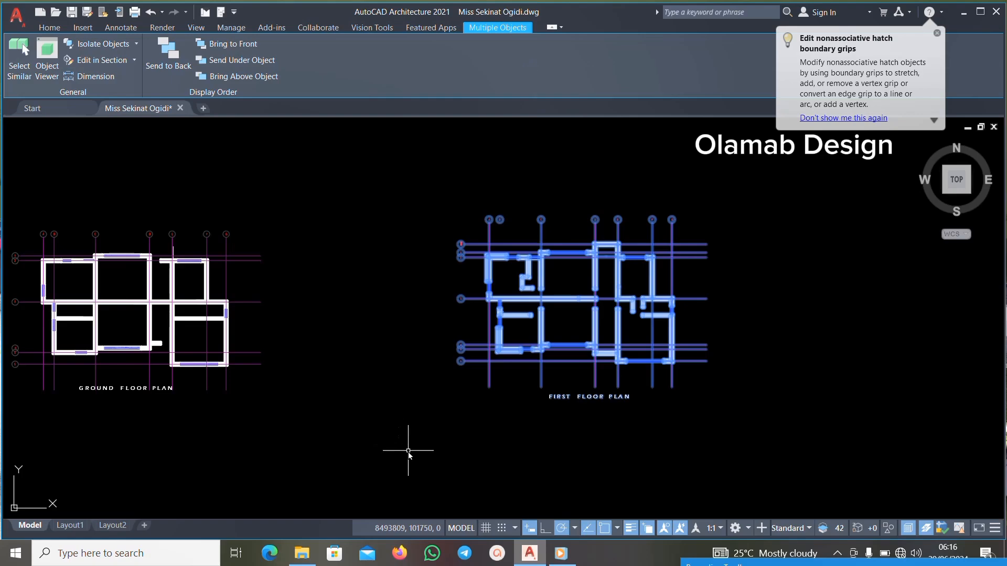
{"action": "type", "text": "BLOCK"}
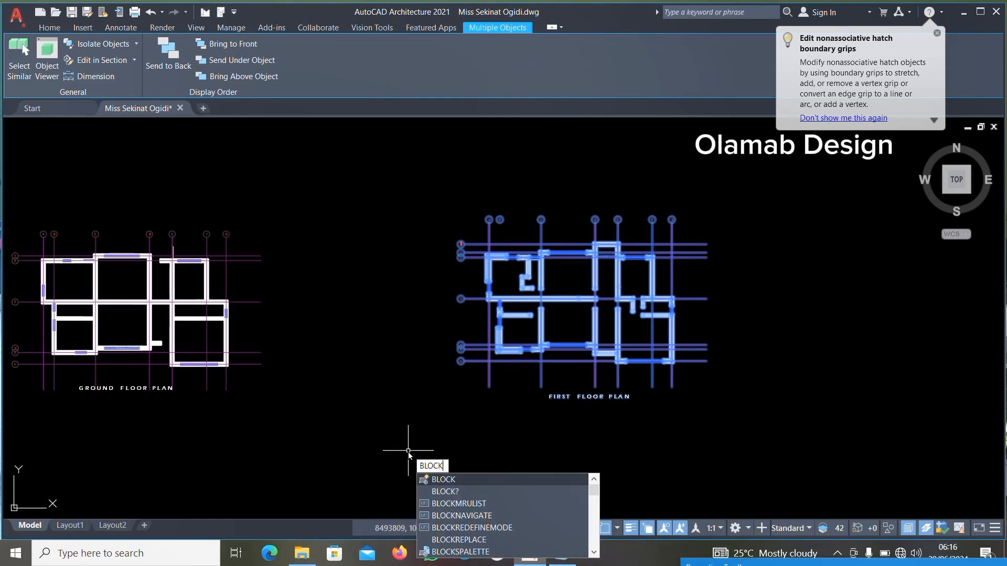
{"action": "key", "text": "Return"}
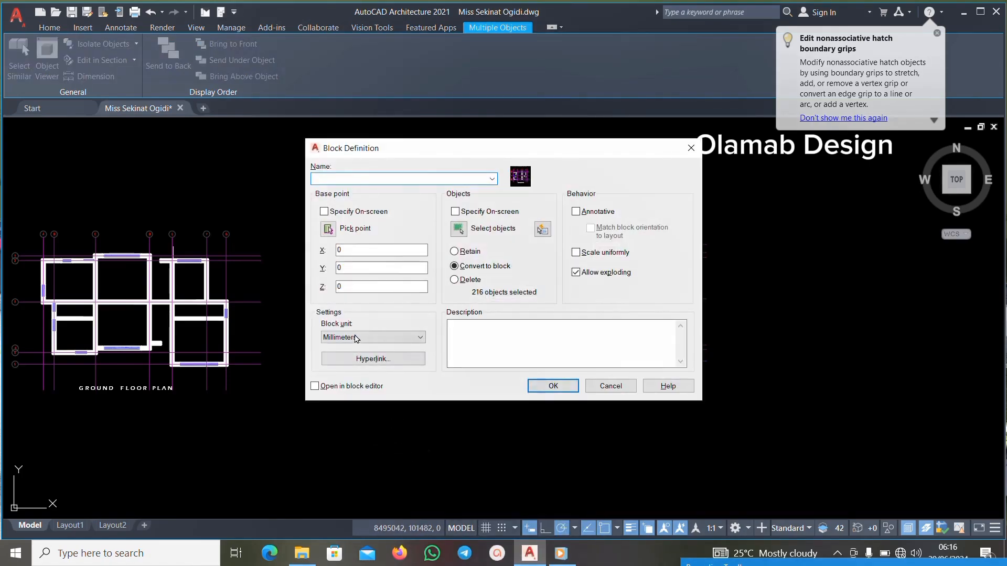
{"action": "type", "text": "tr"}
{"action": "left_click", "coordinate": [552, 386]}
{"action": "scroll", "coordinate": [544, 252], "scroll_direction": "up", "scroll_amount": 4}
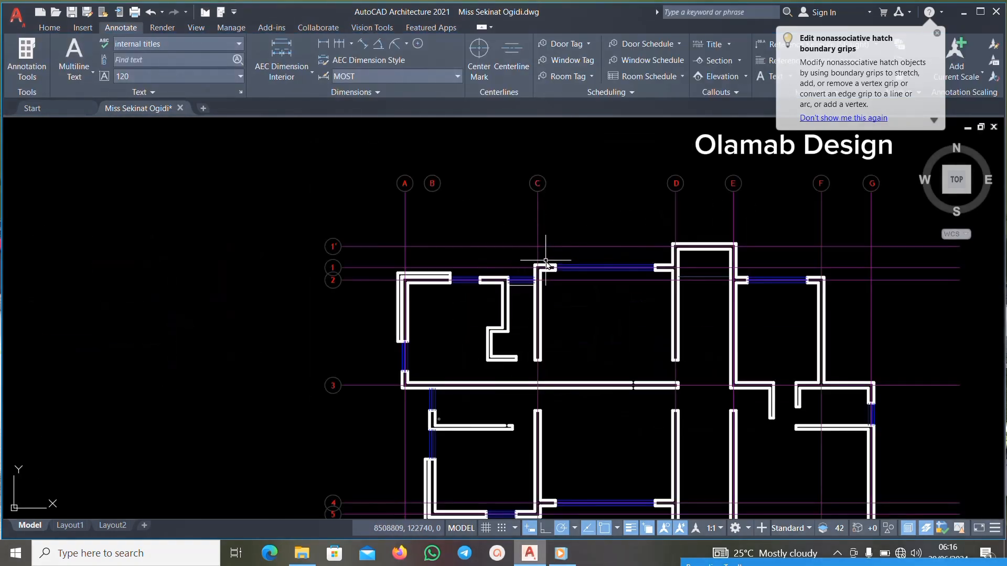
{"action": "left_click", "coordinate": [541, 264]}
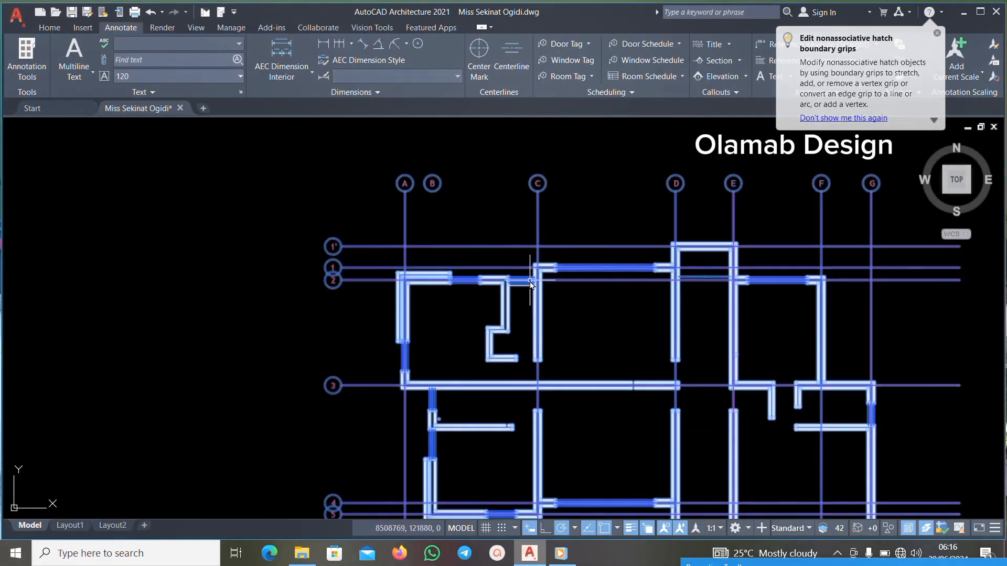
{"action": "scroll", "coordinate": [531, 281], "scroll_direction": "down", "scroll_amount": 2}
{"action": "scroll", "coordinate": [531, 281], "scroll_direction": "up", "scroll_amount": 2}
{"action": "key", "text": "Escape"}
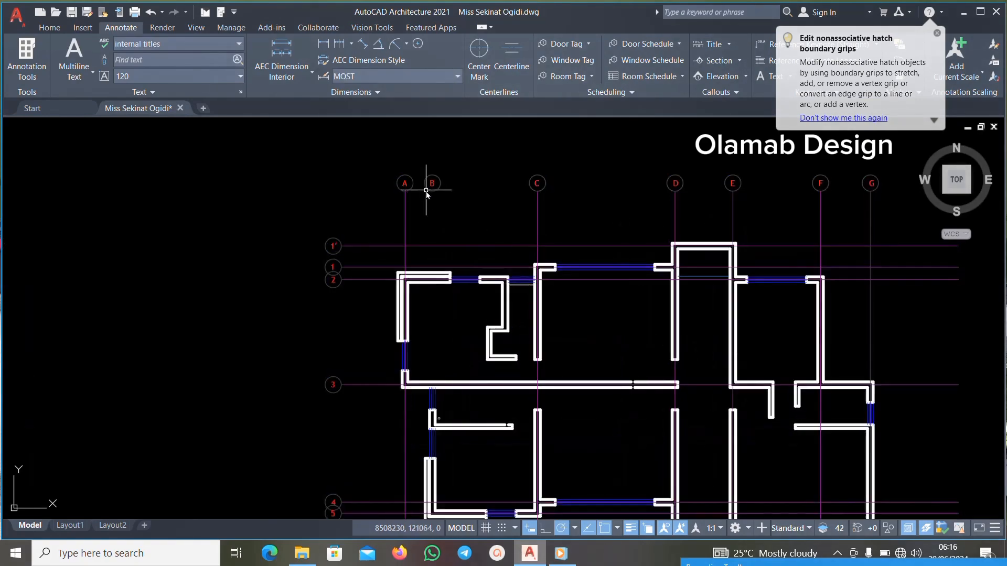
Examine gridline B below its bubble on the stripped first floor plan and compare it with the ground floor plan.
{"action": "scroll", "coordinate": [431, 192], "scroll_direction": "up", "scroll_amount": 5}
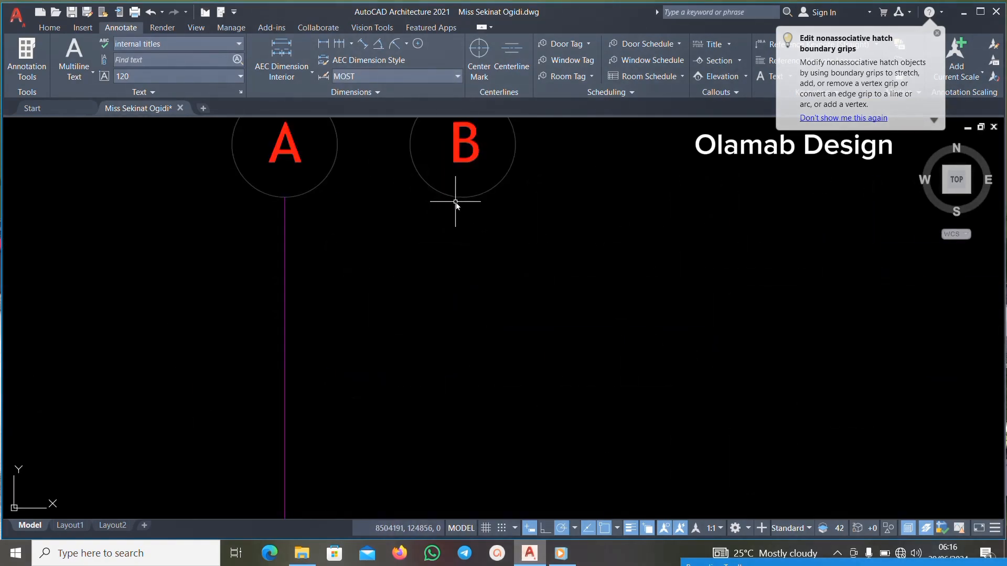
{"action": "scroll", "coordinate": [456, 204], "scroll_direction": "down", "scroll_amount": 5}
{"action": "scroll", "coordinate": [460, 205], "scroll_direction": "up", "scroll_amount": 5}
{"action": "scroll", "coordinate": [478, 205], "scroll_direction": "down", "scroll_amount": 5}
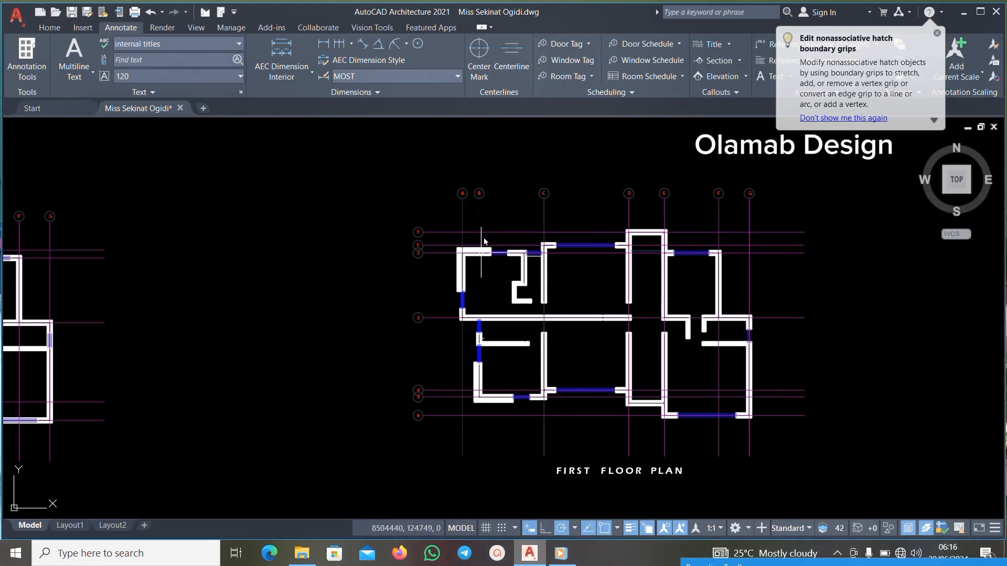
{"action": "scroll", "coordinate": [477, 241], "scroll_direction": "down", "scroll_amount": 4}
{"action": "scroll", "coordinate": [241, 224], "scroll_direction": "up", "scroll_amount": 4}
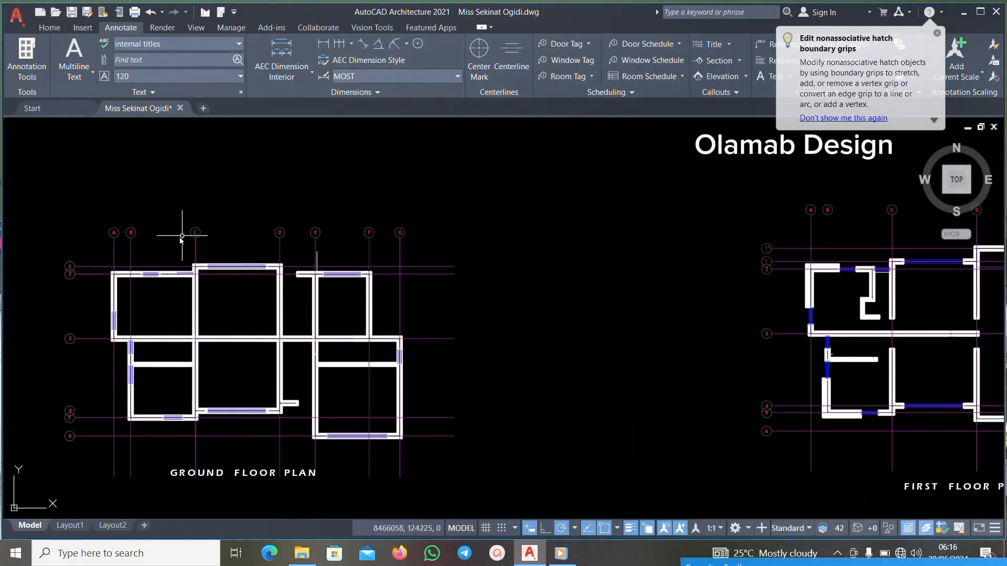
{"action": "scroll", "coordinate": [473, 235], "scroll_direction": "down", "scroll_amount": 3}
{"action": "scroll", "coordinate": [702, 237], "scroll_direction": "up", "scroll_amount": 5}
{"action": "scroll", "coordinate": [703, 237], "scroll_direction": "down", "scroll_amount": 5}
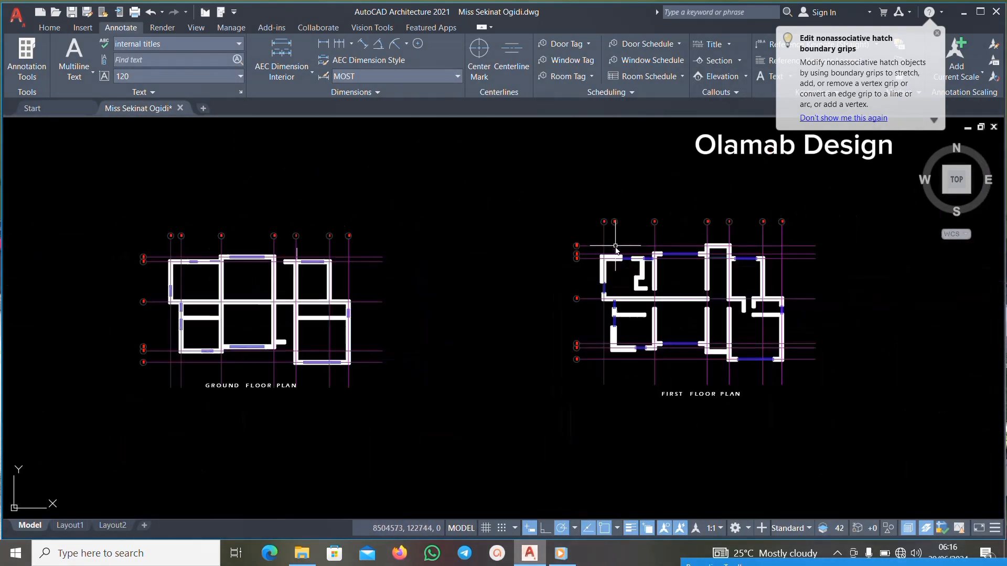
{"action": "scroll", "coordinate": [628, 254], "scroll_direction": "up", "scroll_amount": 3}
{"action": "scroll", "coordinate": [600, 261], "scroll_direction": "down", "scroll_amount": 6}
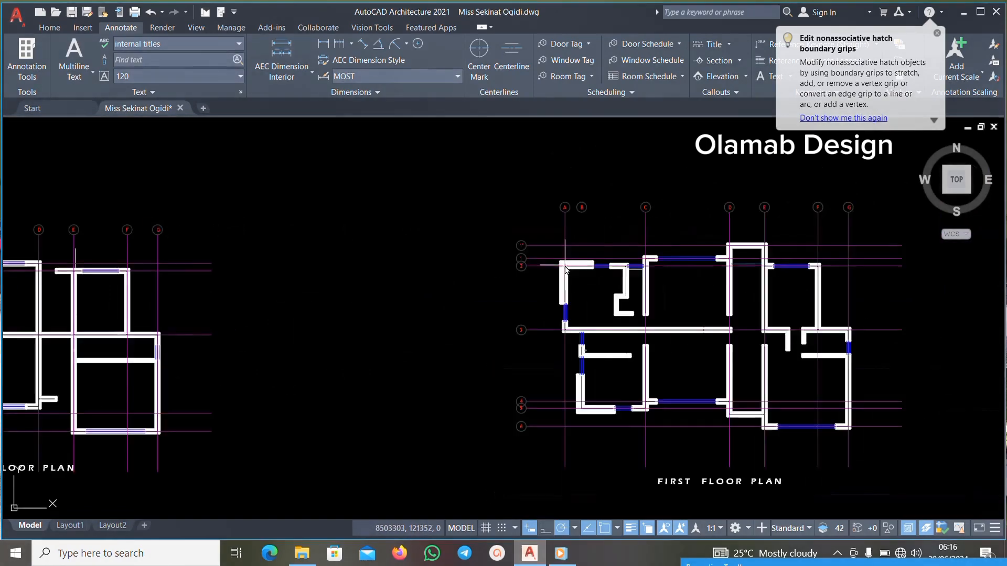
{"action": "scroll", "coordinate": [602, 321], "scroll_direction": "up", "scroll_amount": 3}
Copy gridline B from the detailed first floor plan with a base point at the stair enclosure's upper-left wall corner.
{"action": "scroll", "coordinate": [618, 377], "scroll_direction": "up", "scroll_amount": 4}
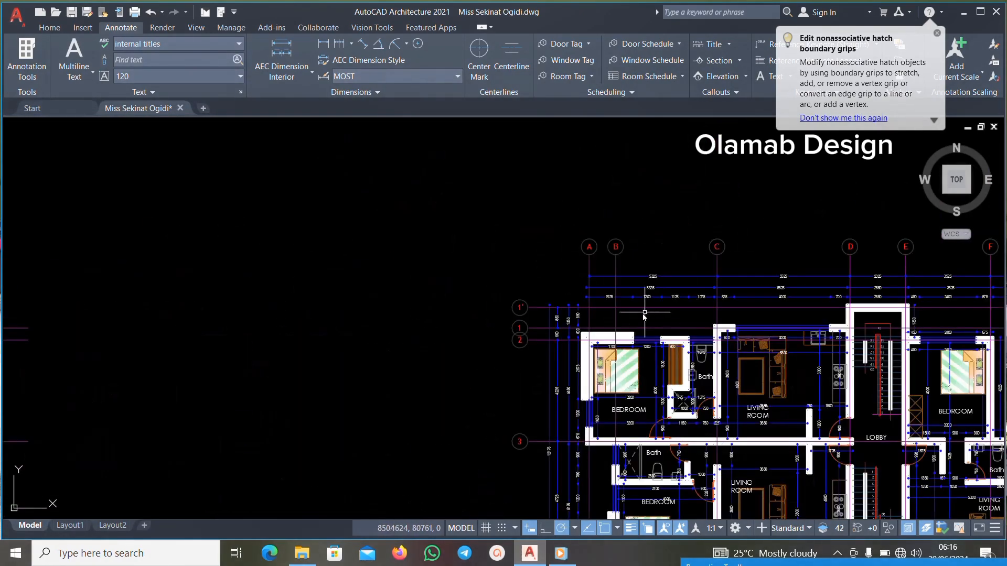
{"action": "scroll", "coordinate": [619, 259], "scroll_direction": "up", "scroll_amount": 8}
{"action": "left_click", "coordinate": [646, 242]}
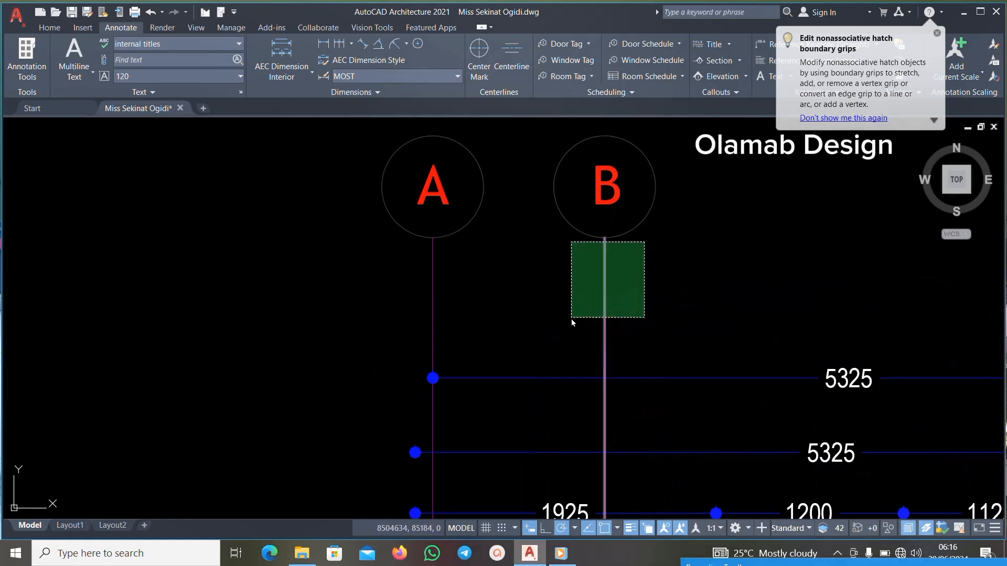
{"action": "left_click", "coordinate": [570, 317]}
{"action": "right_click", "coordinate": [594, 326]}
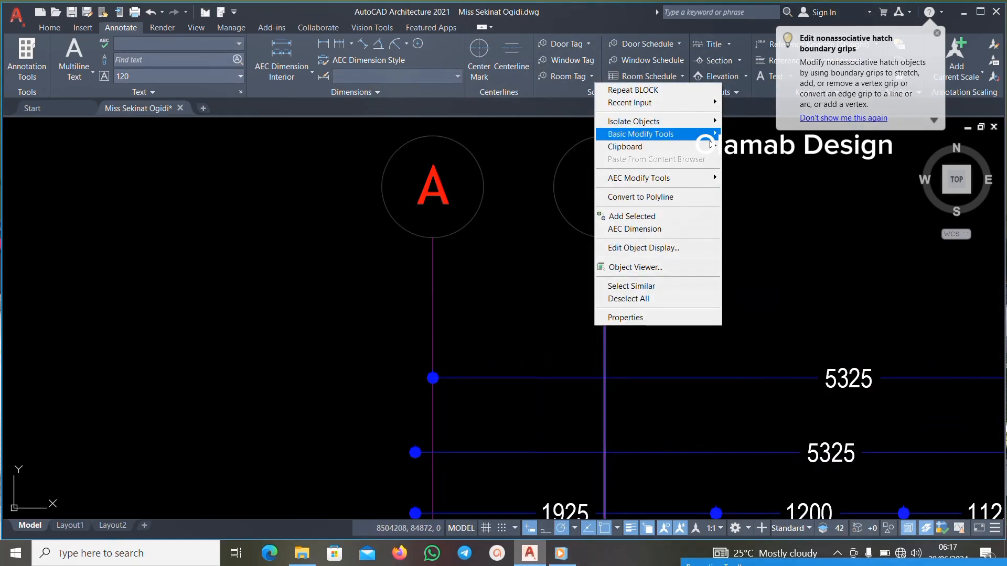
{"action": "mouse_move", "coordinate": [693, 147]}
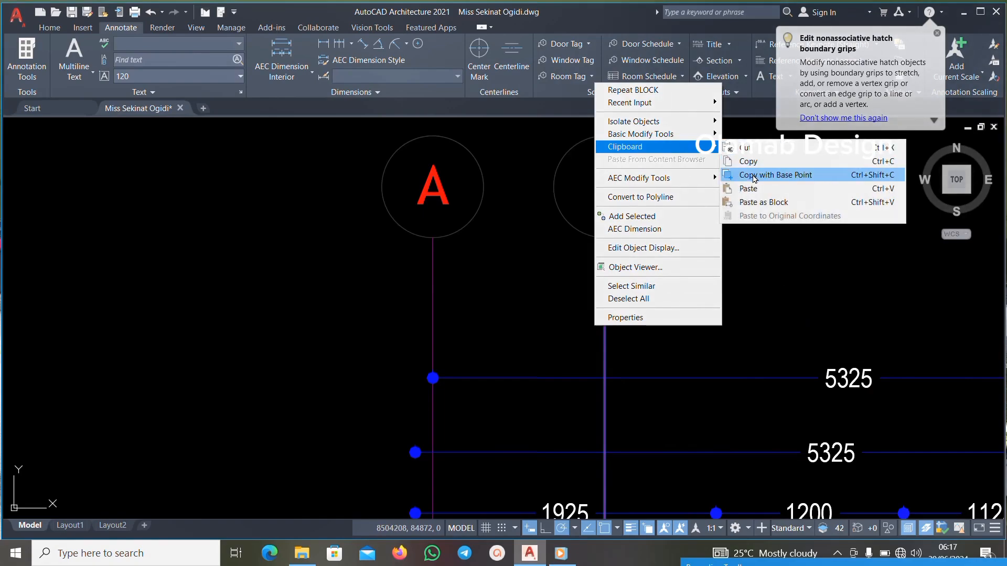
{"action": "left_click", "coordinate": [754, 177]}
{"action": "scroll", "coordinate": [592, 299], "scroll_direction": "down", "scroll_amount": 6}
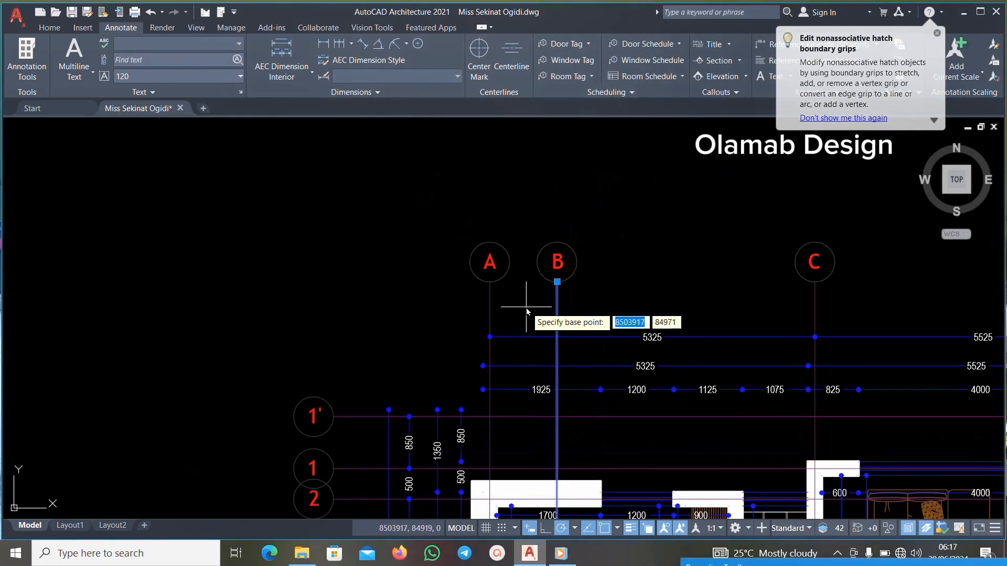
{"action": "scroll", "coordinate": [671, 374], "scroll_direction": "down", "scroll_amount": 2}
{"action": "scroll", "coordinate": [613, 414], "scroll_direction": "up", "scroll_amount": 10}
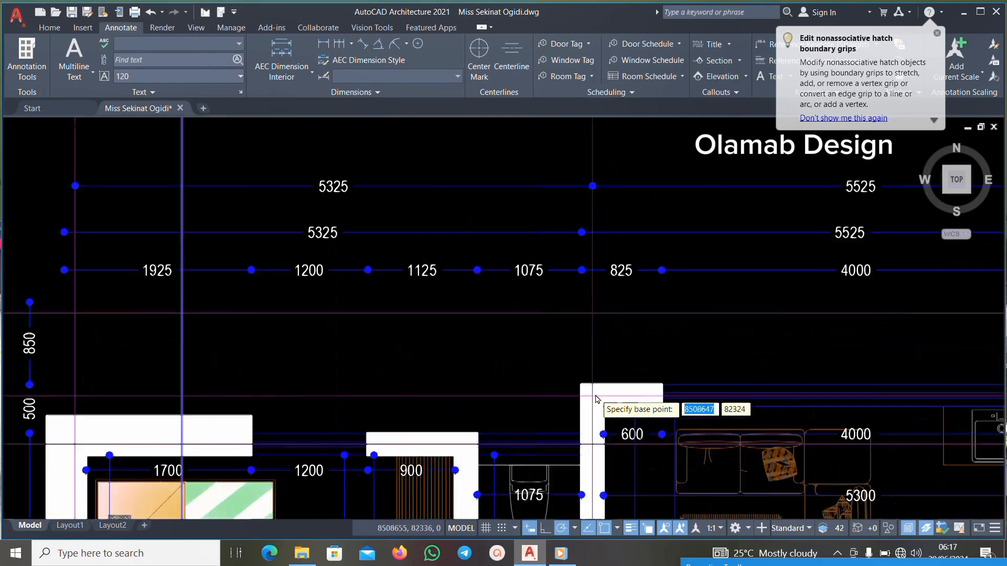
{"action": "scroll", "coordinate": [542, 372], "scroll_direction": "down", "scroll_amount": 6}
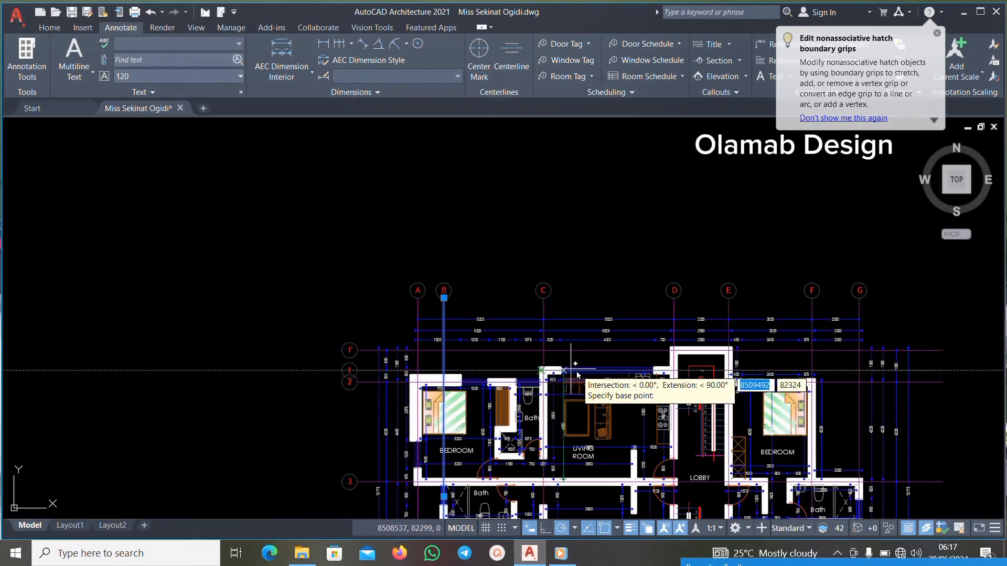
{"action": "scroll", "coordinate": [677, 377], "scroll_direction": "up", "scroll_amount": 10}
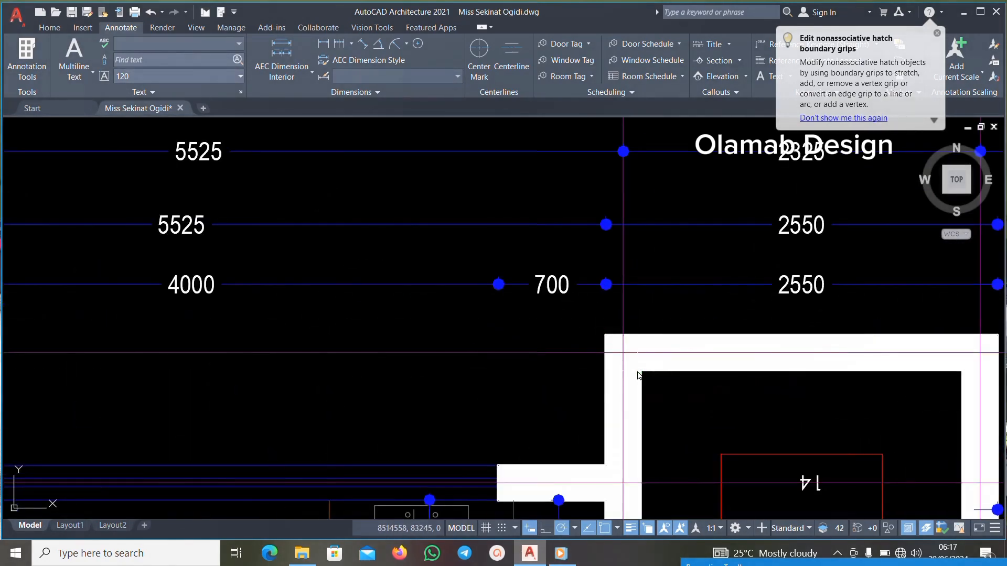
Paste the copied gridline B onto the stripped first floor plan at the matching upper-left wall corner of the stair enclosure.
{"action": "scroll", "coordinate": [635, 372], "scroll_direction": "down", "scroll_amount": 6}
{"action": "scroll", "coordinate": [621, 364], "scroll_direction": "down", "scroll_amount": 6}
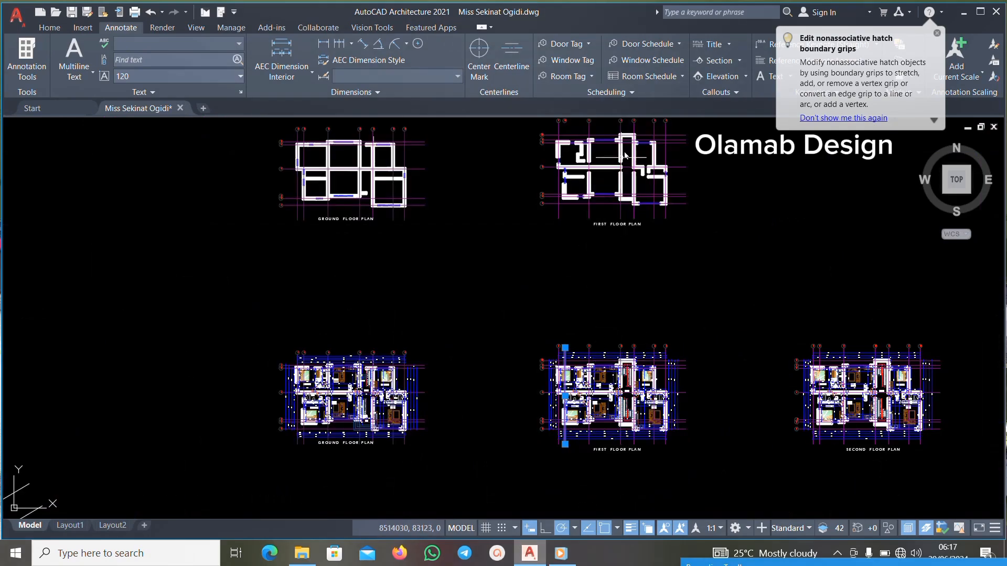
{"action": "scroll", "coordinate": [616, 138], "scroll_direction": "up", "scroll_amount": 8}
{"action": "middle_click_drag", "start_coordinate": [616, 138], "coordinate": [603, 270]}
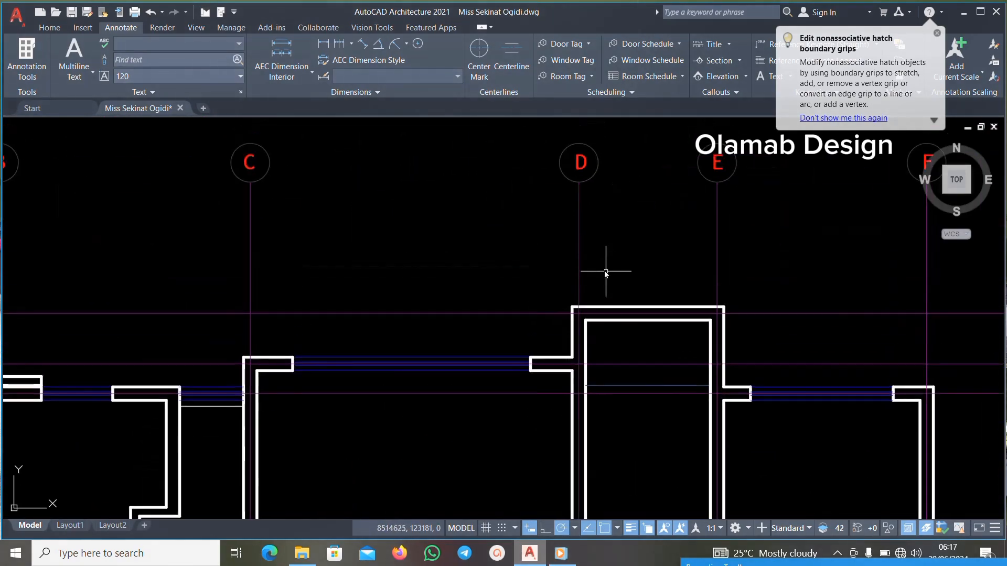
{"action": "right_click", "coordinate": [603, 268]}
{"action": "mouse_move", "coordinate": [656, 332]}
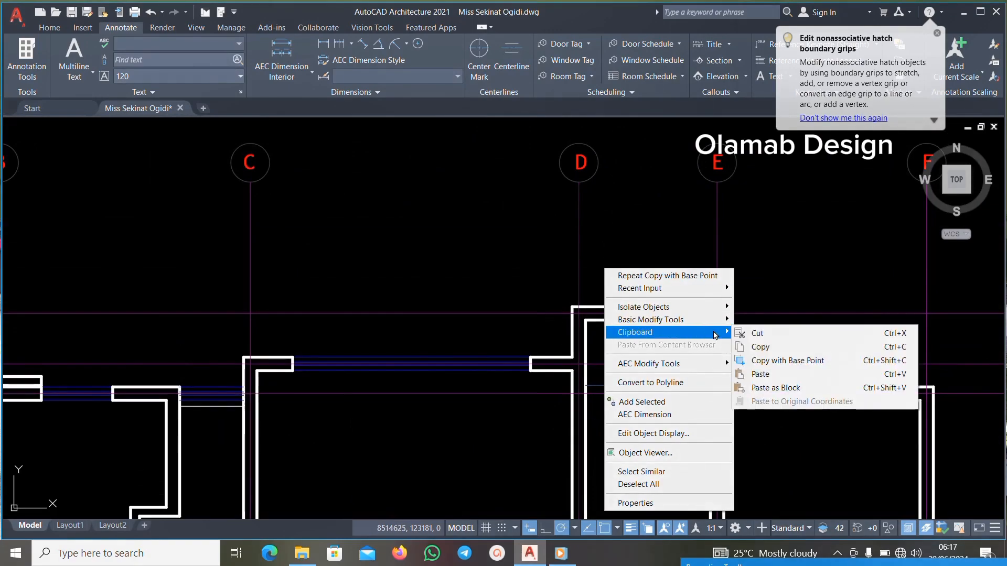
{"action": "left_click", "coordinate": [761, 374]}
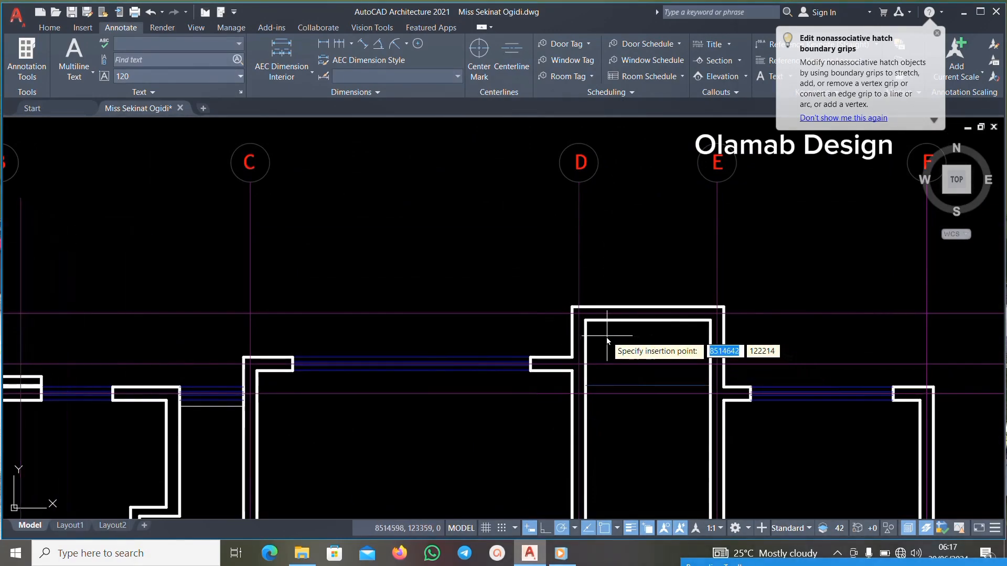
{"action": "left_click", "coordinate": [586, 326]}
{"action": "scroll", "coordinate": [577, 314], "scroll_direction": "down", "scroll_amount": 3}
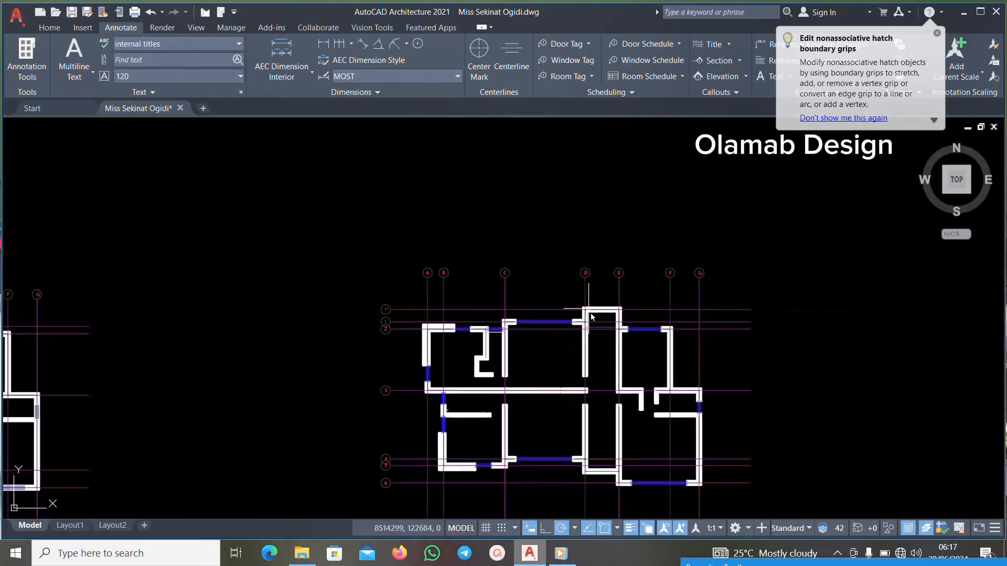
Examine the pasted gridline B along the stripped first floor plan, including the small circle beside the lower-left room's wall.
{"action": "scroll", "coordinate": [477, 281], "scroll_direction": "up", "scroll_amount": 4}
{"action": "scroll", "coordinate": [273, 258], "scroll_direction": "down", "scroll_amount": 4}
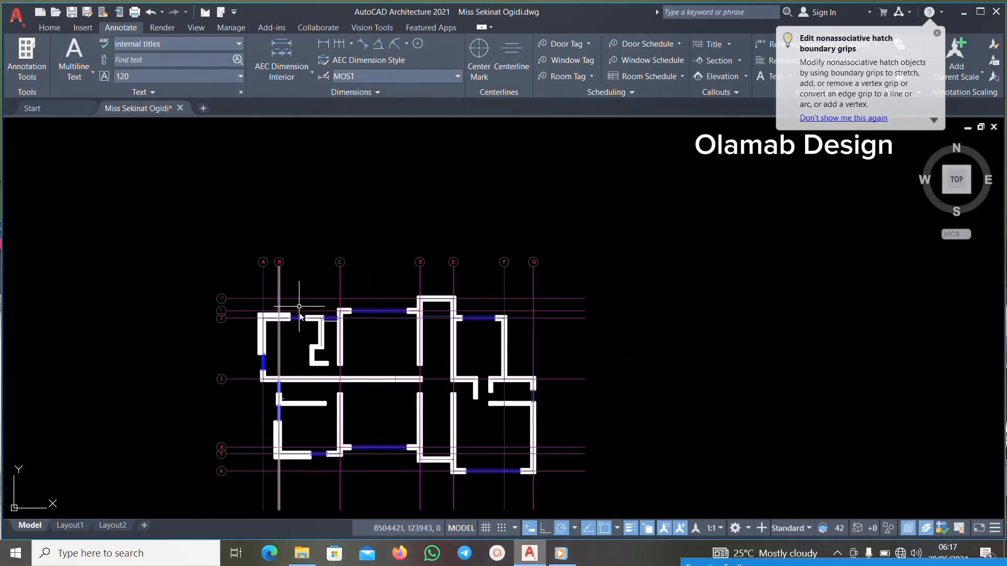
{"action": "scroll", "coordinate": [285, 422], "scroll_direction": "up", "scroll_amount": 8}
{"action": "scroll", "coordinate": [253, 395], "scroll_direction": "up", "scroll_amount": 4}
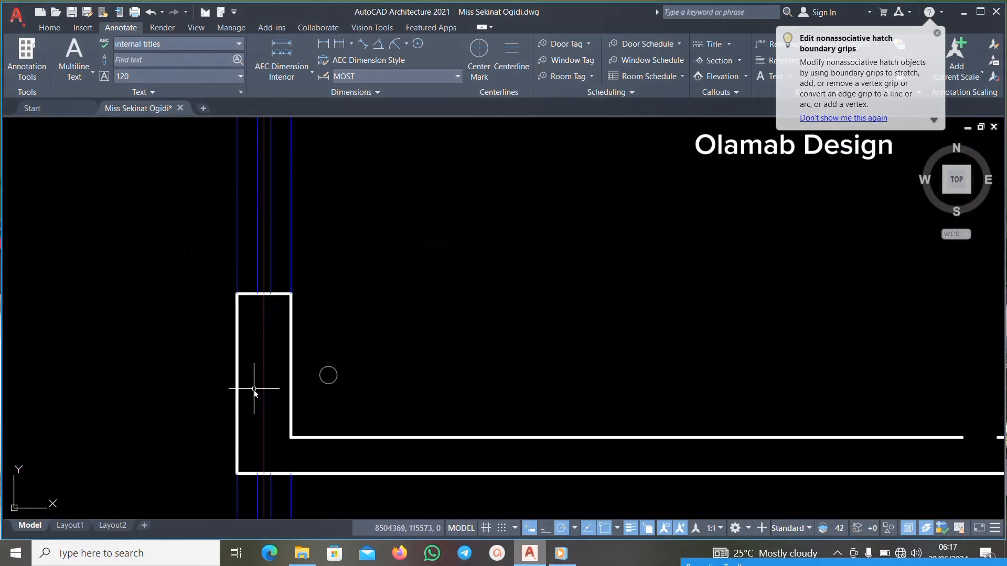
{"action": "scroll", "coordinate": [257, 390], "scroll_direction": "down", "scroll_amount": 2}
{"action": "scroll", "coordinate": [308, 383], "scroll_direction": "up", "scroll_amount": 8}
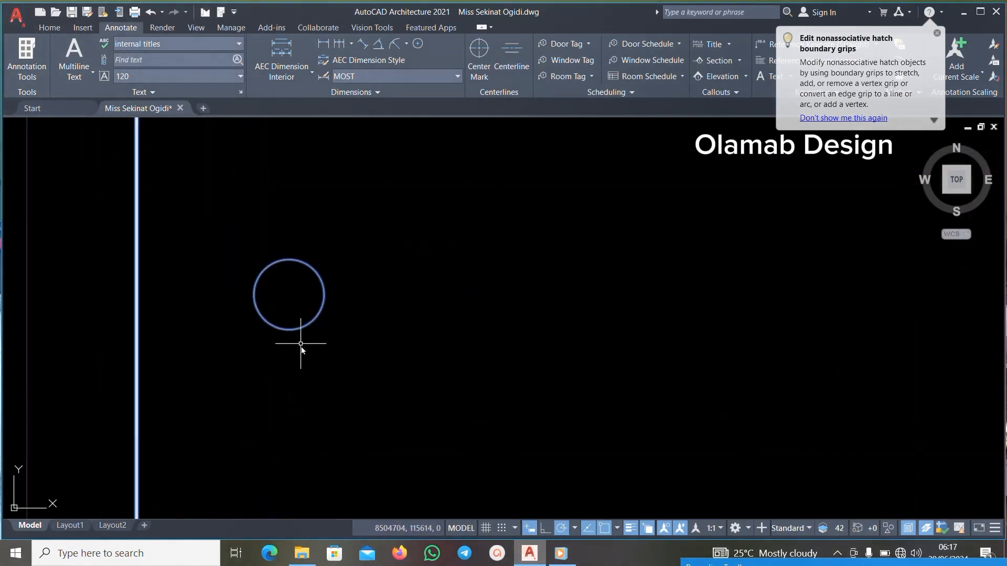
{"action": "scroll", "coordinate": [387, 368], "scroll_direction": "down", "scroll_amount": 3}
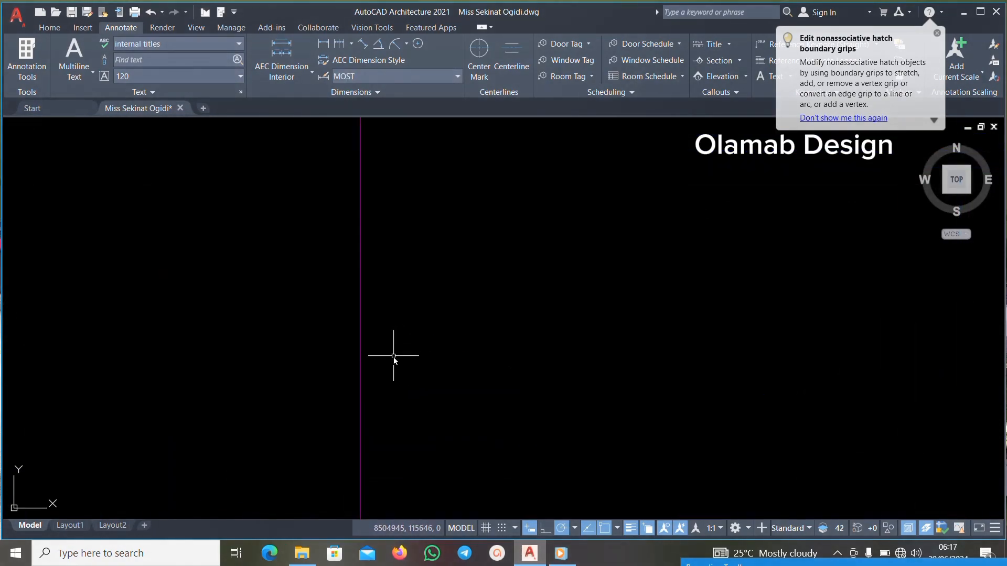
{"action": "scroll", "coordinate": [393, 357], "scroll_direction": "down", "scroll_amount": 3}
{"action": "scroll", "coordinate": [388, 355], "scroll_direction": "up", "scroll_amount": 5}
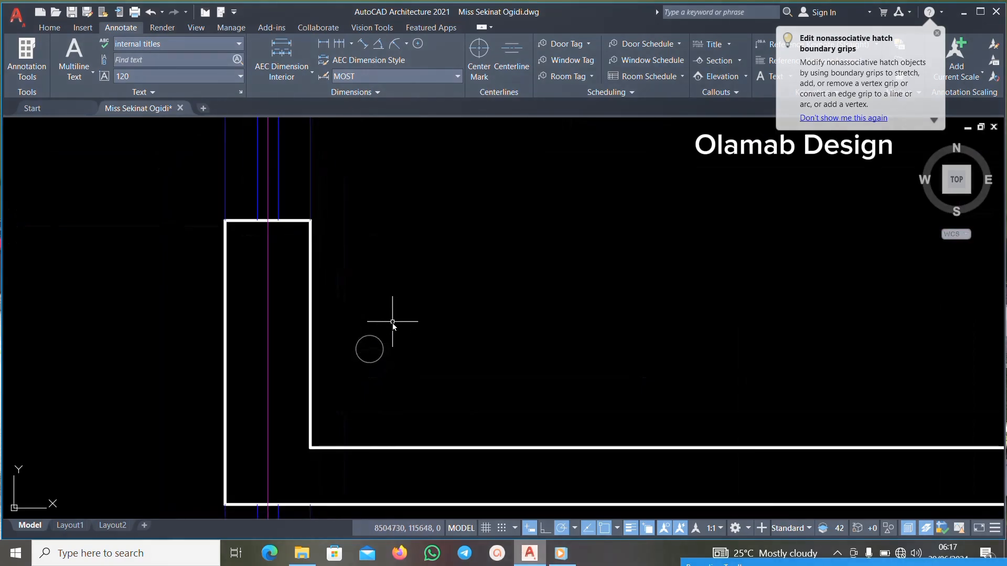
{"action": "key", "text": "ctrl+a"}
{"action": "scroll", "coordinate": [406, 375], "scroll_direction": "down", "scroll_amount": 5}
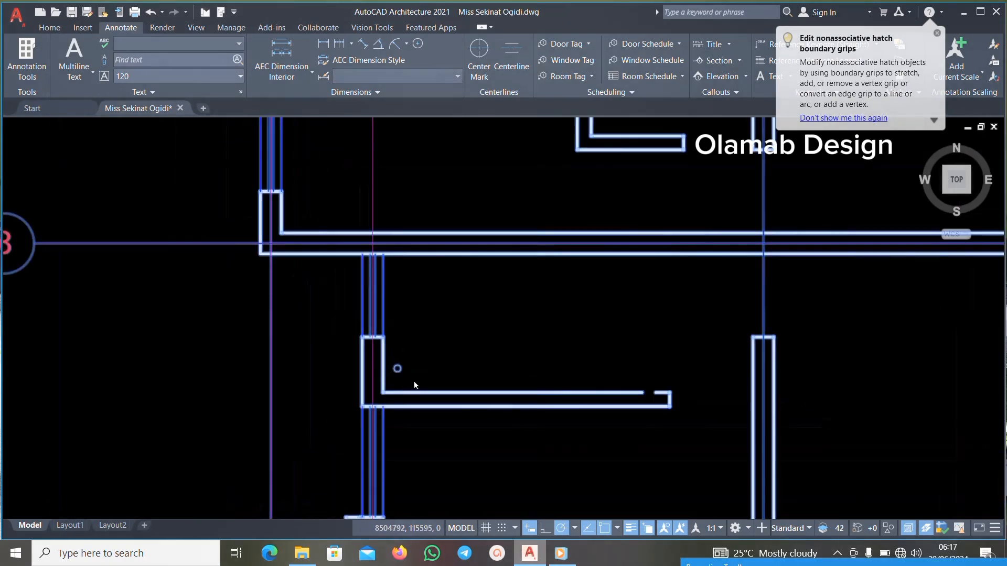
{"action": "scroll", "coordinate": [414, 385], "scroll_direction": "down", "scroll_amount": 5}
{"action": "scroll", "coordinate": [403, 362], "scroll_direction": "up", "scroll_amount": 3}
{"action": "key", "text": "Escape"}
{"action": "scroll", "coordinate": [400, 315], "scroll_direction": "down", "scroll_amount": 2}
{"action": "scroll", "coordinate": [409, 286], "scroll_direction": "up", "scroll_amount": 5}
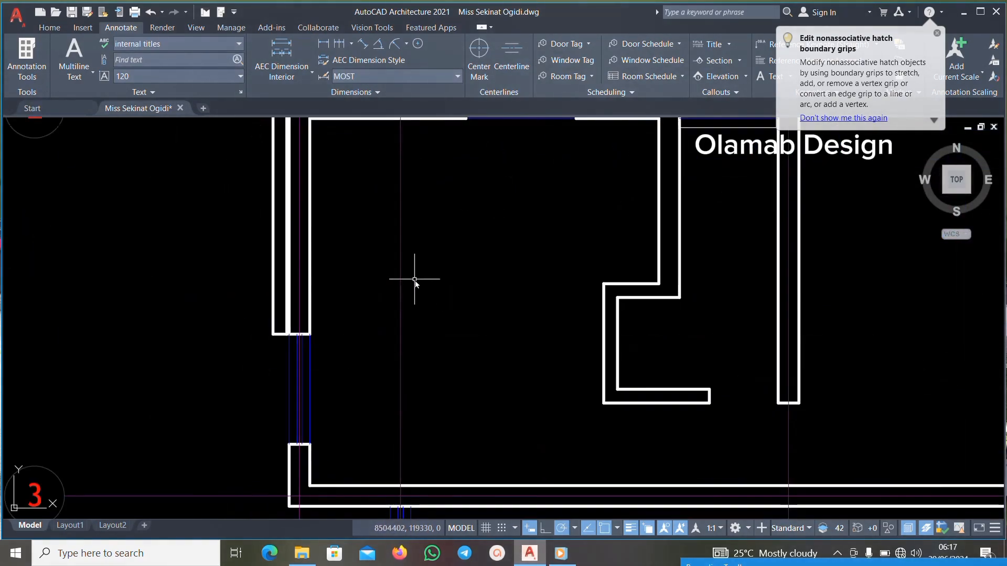
{"action": "left_click", "coordinate": [401, 271]}
{"action": "scroll", "coordinate": [421, 361], "scroll_direction": "down", "scroll_amount": 5}
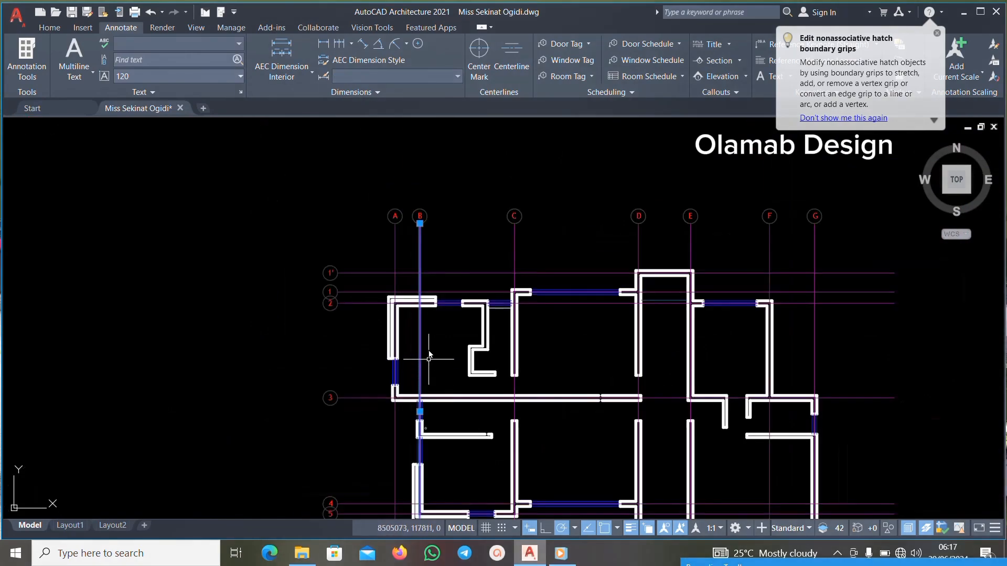
{"action": "key", "text": "Escape"}
Convert the stripped first floor plan together with the pasted gridline B into a block named gt.
{"action": "scroll", "coordinate": [441, 301], "scroll_direction": "down", "scroll_amount": 4}
{"action": "left_click", "coordinate": [680, 234]}
{"action": "left_click", "coordinate": [366, 452]}
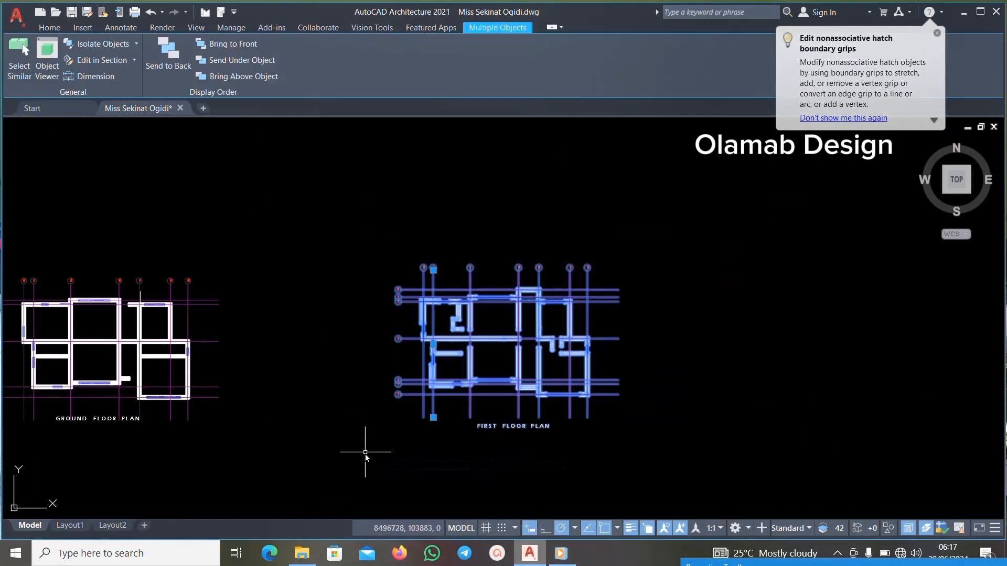
{"action": "type", "text": "bloc"}
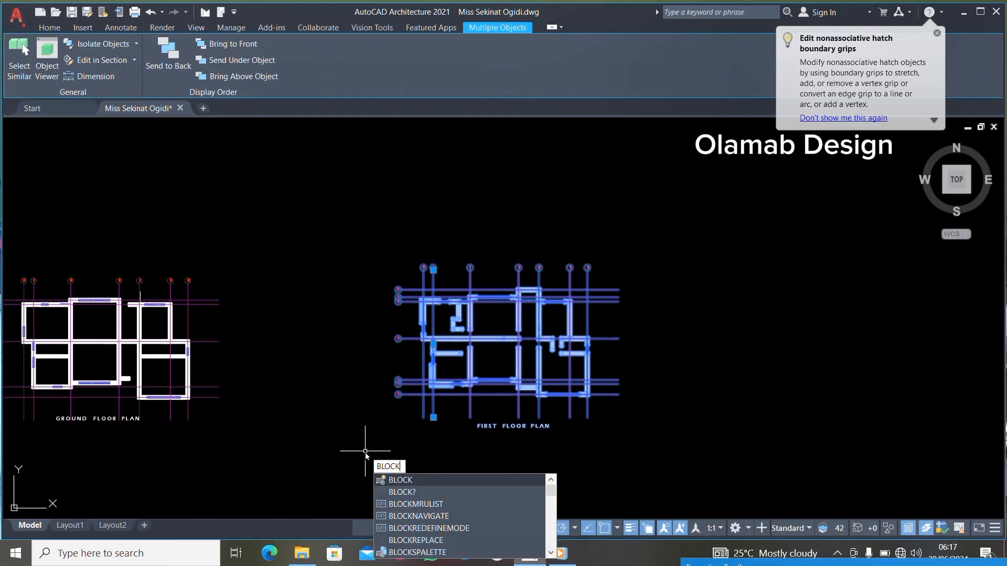
{"action": "key", "text": "Return"}
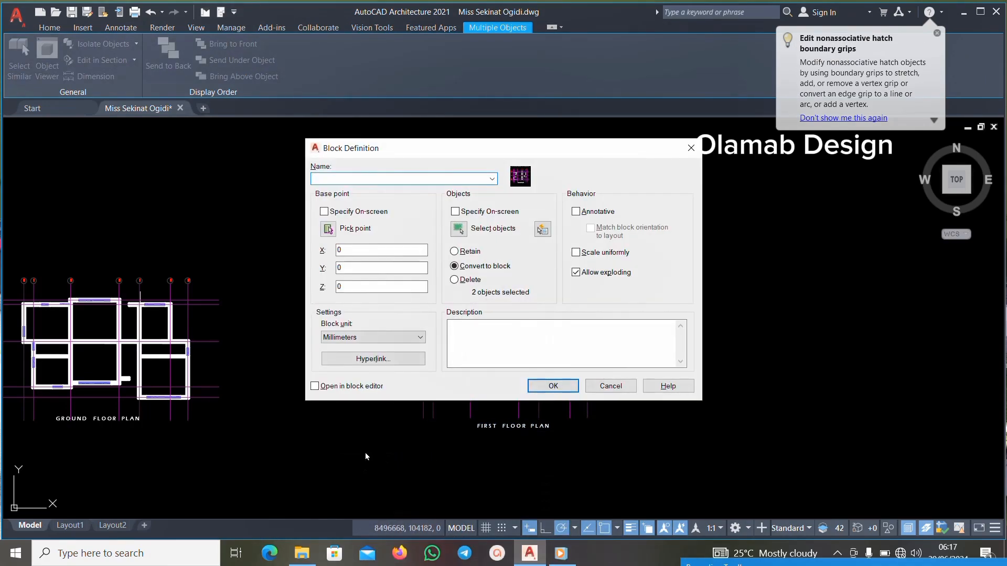
{"action": "type", "text": "gt"}
{"action": "left_click", "coordinate": [531, 388]}
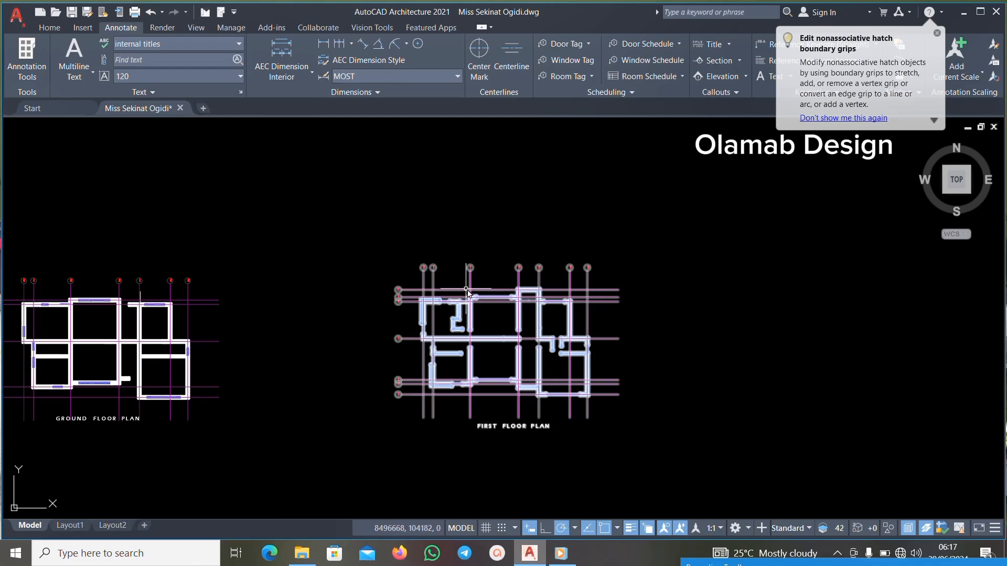
Assign the first floor plan block to the GREEN layer.
{"action": "left_click", "coordinate": [737, 191]}
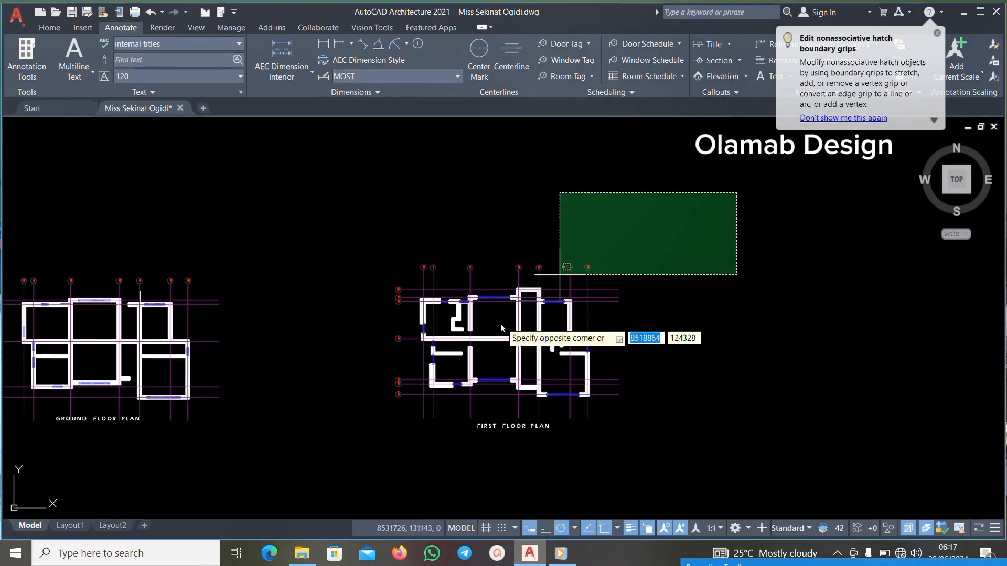
{"action": "left_click", "coordinate": [331, 445]}
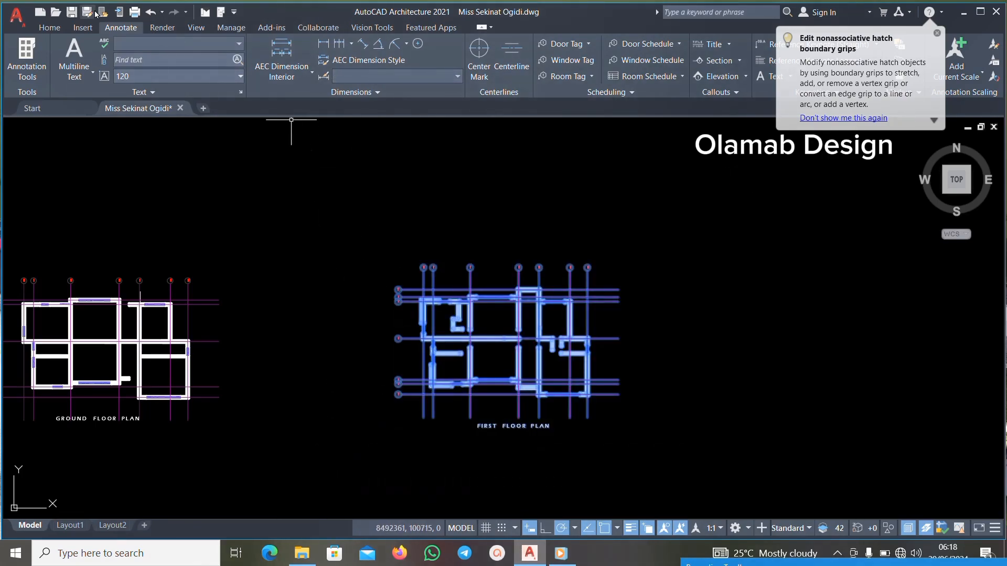
{"action": "left_click", "coordinate": [47, 29]}
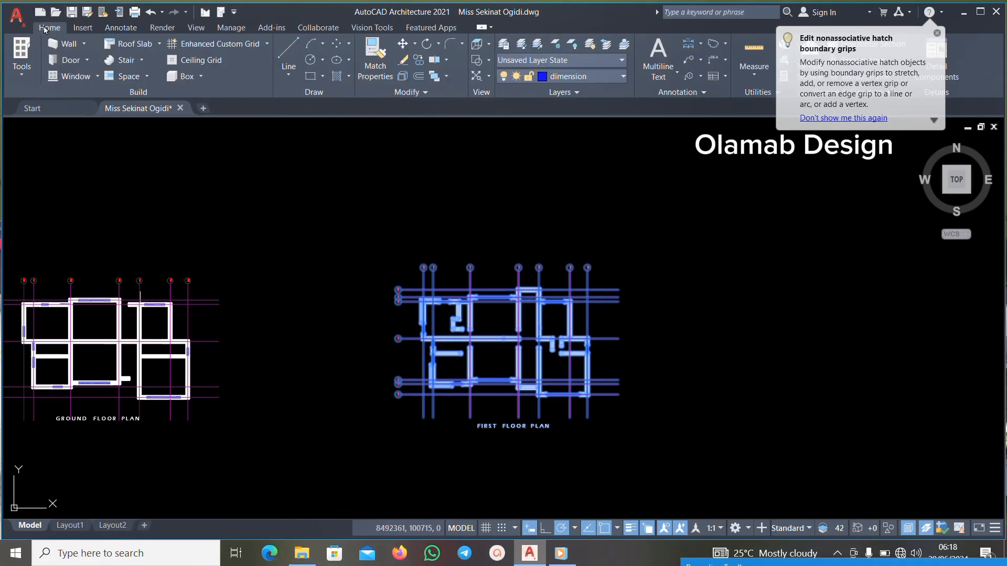
{"action": "left_click", "coordinate": [603, 76]}
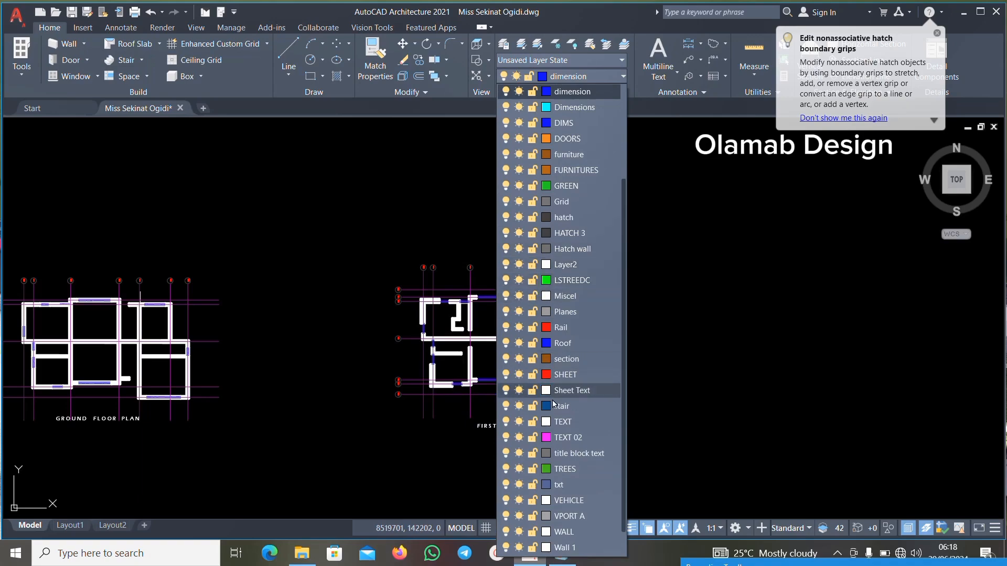
{"action": "scroll", "coordinate": [558, 493], "scroll_direction": "down", "scroll_amount": 1}
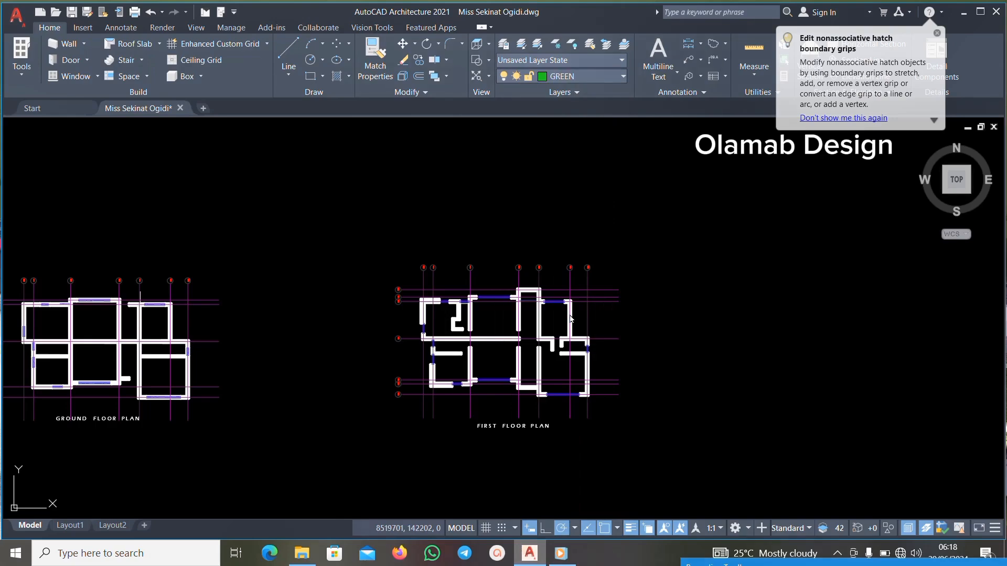
Explode the stripped first floor plan together with its gridline B.
{"action": "scroll", "coordinate": [461, 331], "scroll_direction": "up", "scroll_amount": 3}
{"action": "scroll", "coordinate": [592, 278], "scroll_direction": "down", "scroll_amount": 5}
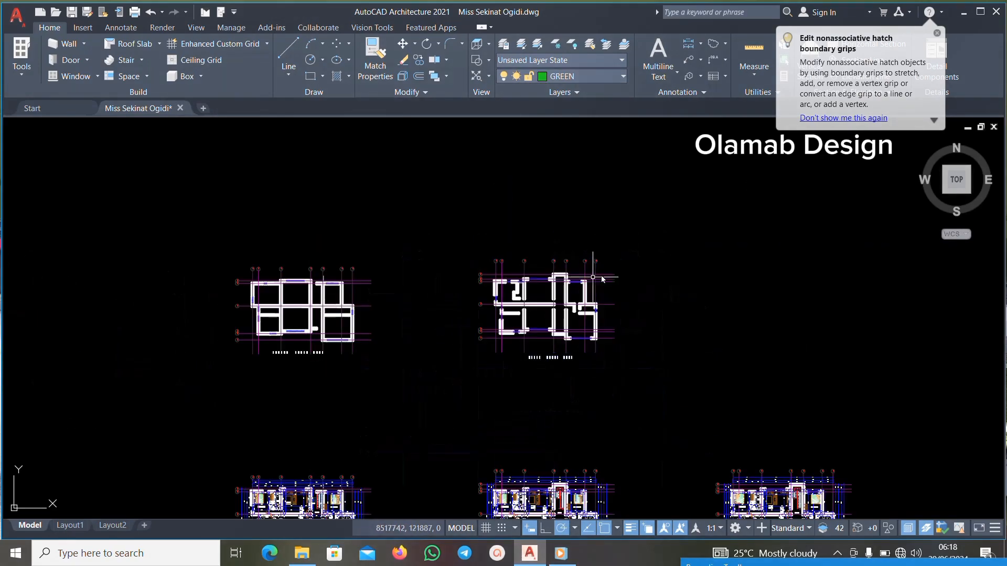
{"action": "left_click", "coordinate": [666, 224]}
{"action": "left_click", "coordinate": [446, 390]}
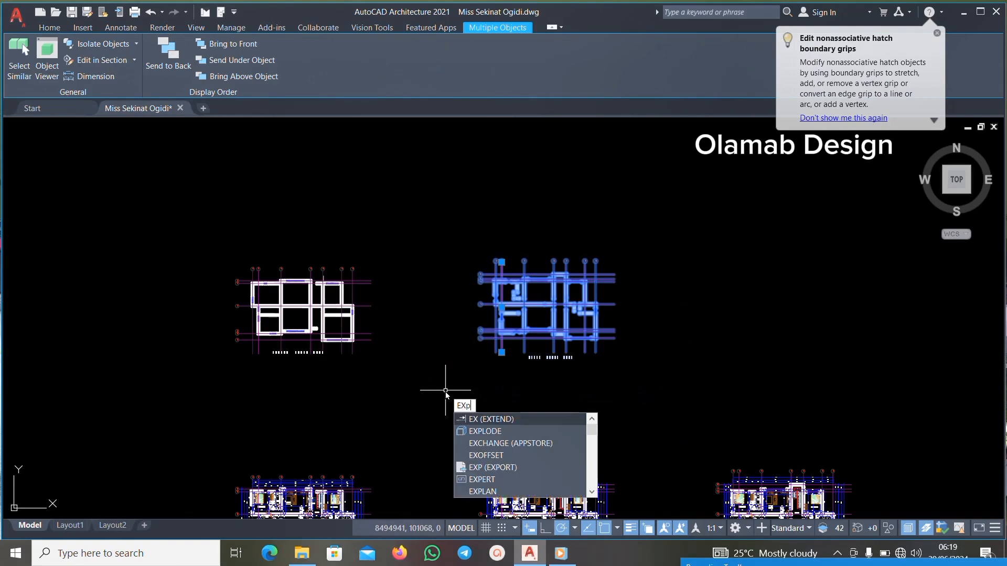
{"action": "type", "text": "lode"}
{"action": "key", "text": "Return"}
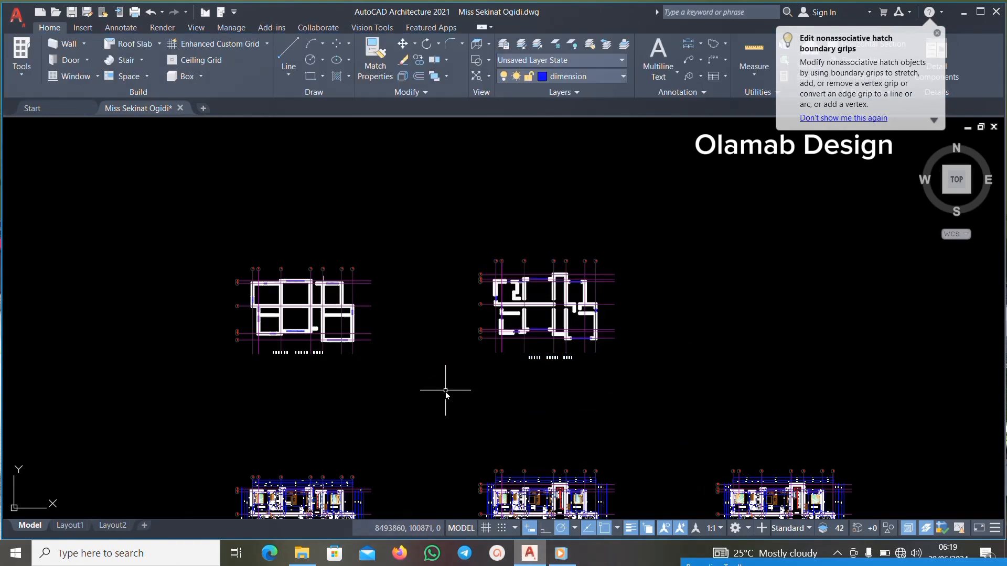
Assign all objects of the exploded first floor plan, including its title, to the GREEN layer.
{"action": "scroll", "coordinate": [480, 312], "scroll_direction": "up", "scroll_amount": 5}
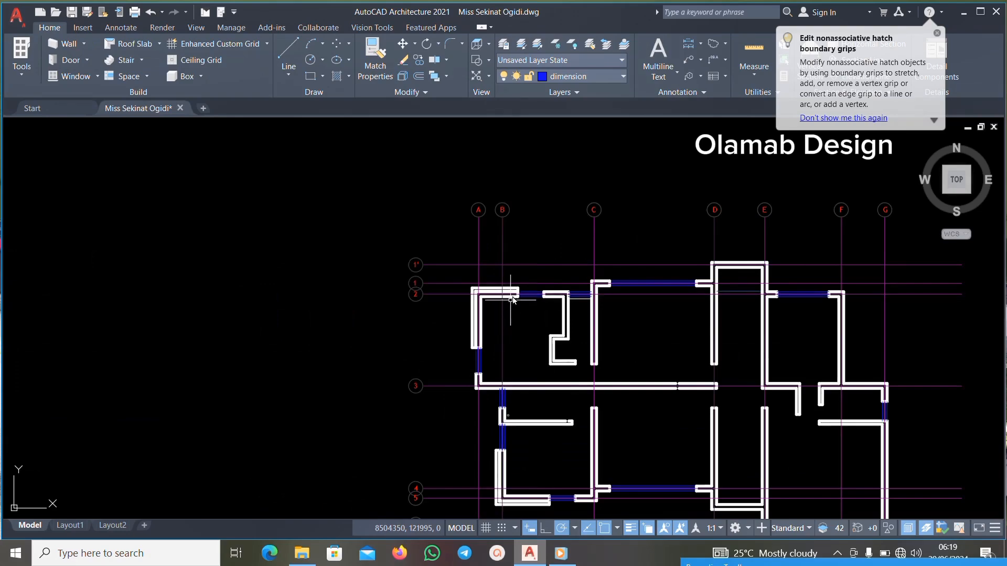
{"action": "scroll", "coordinate": [556, 264], "scroll_direction": "down", "scroll_amount": 6}
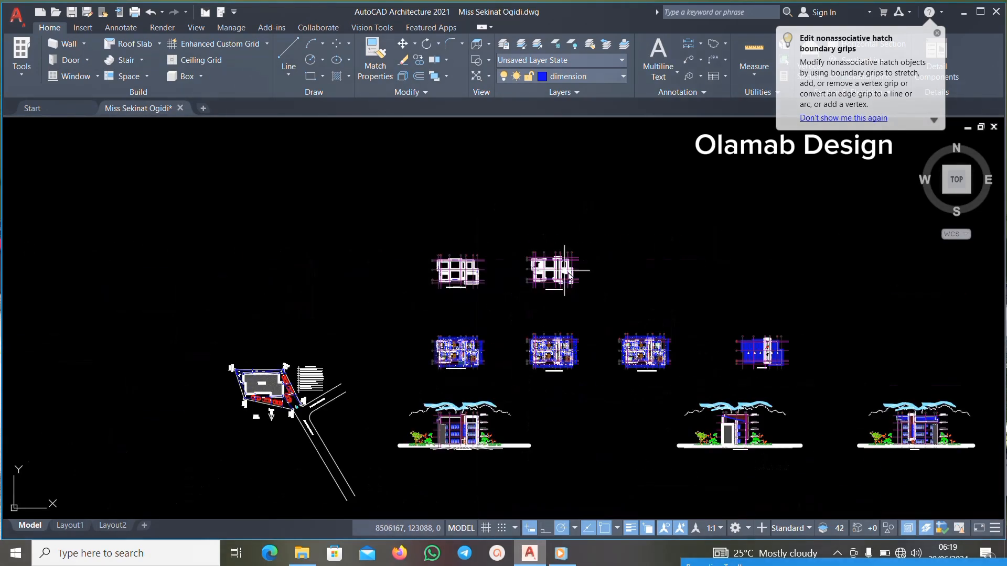
{"action": "left_click", "coordinate": [609, 227]}
{"action": "scroll", "coordinate": [534, 300], "scroll_direction": "up", "scroll_amount": 4}
{"action": "left_click", "coordinate": [494, 319]}
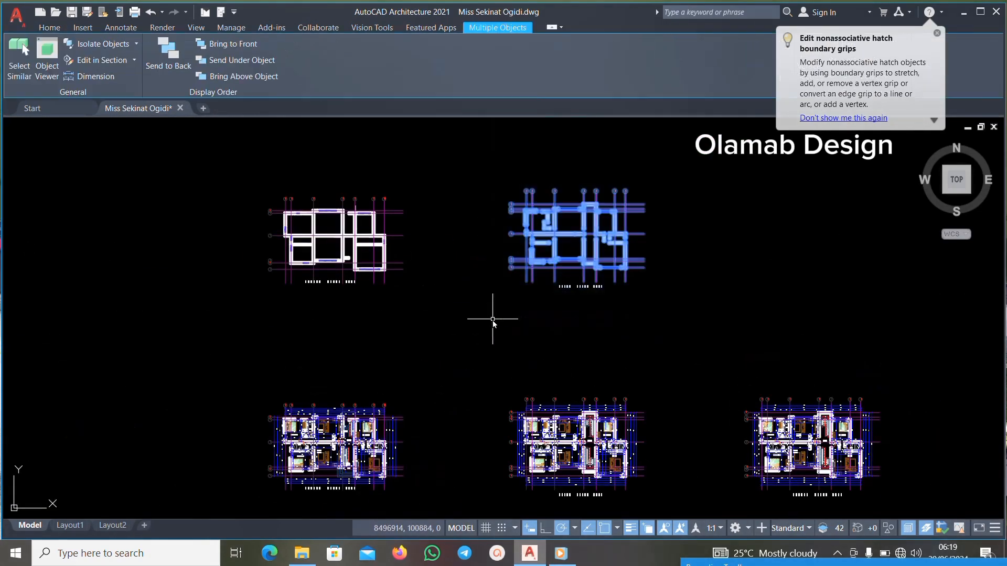
{"action": "left_click", "coordinate": [48, 27]}
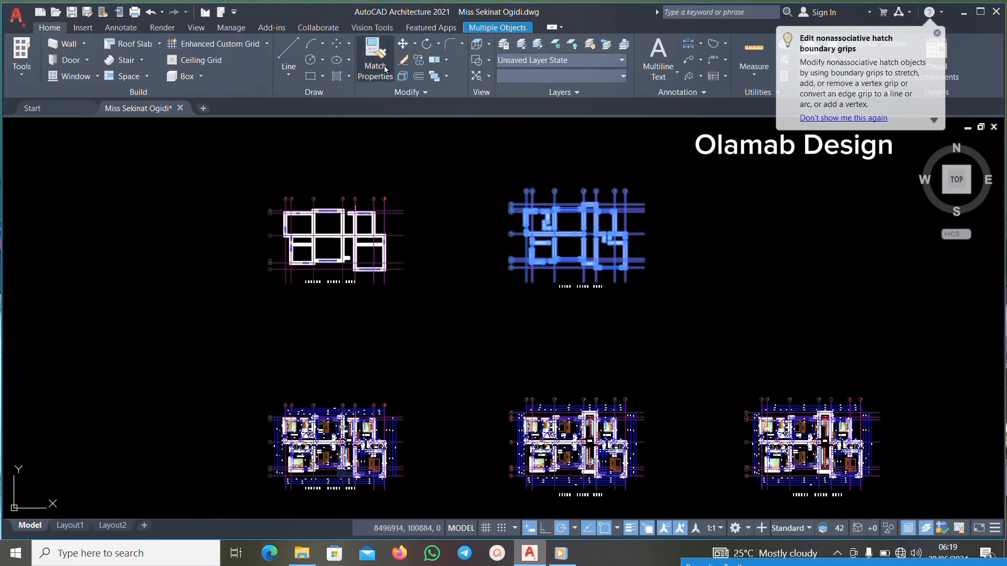
{"action": "left_click", "coordinate": [580, 81]}
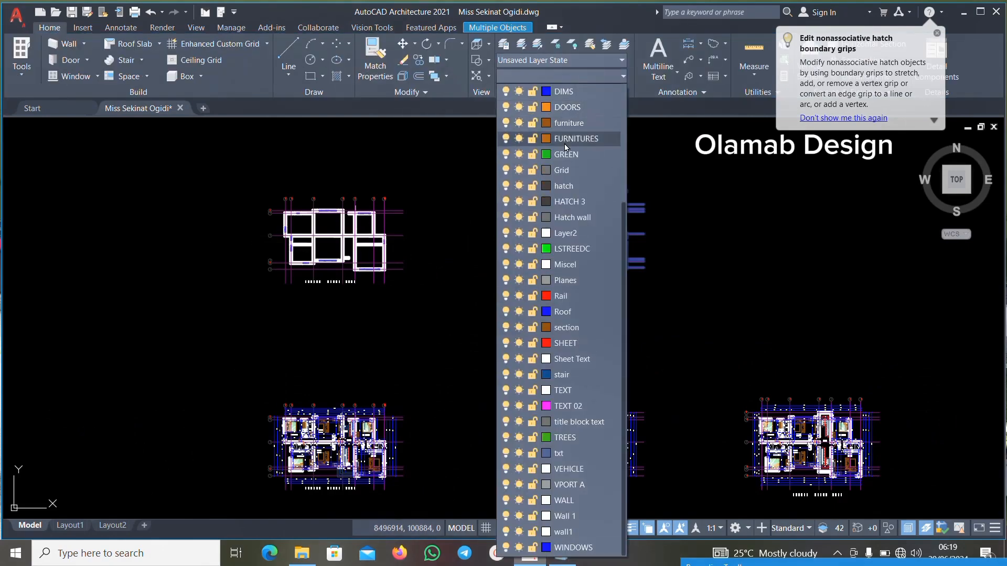
{"action": "left_click", "coordinate": [568, 157]}
{"action": "scroll", "coordinate": [587, 214], "scroll_direction": "up", "scroll_amount": 6}
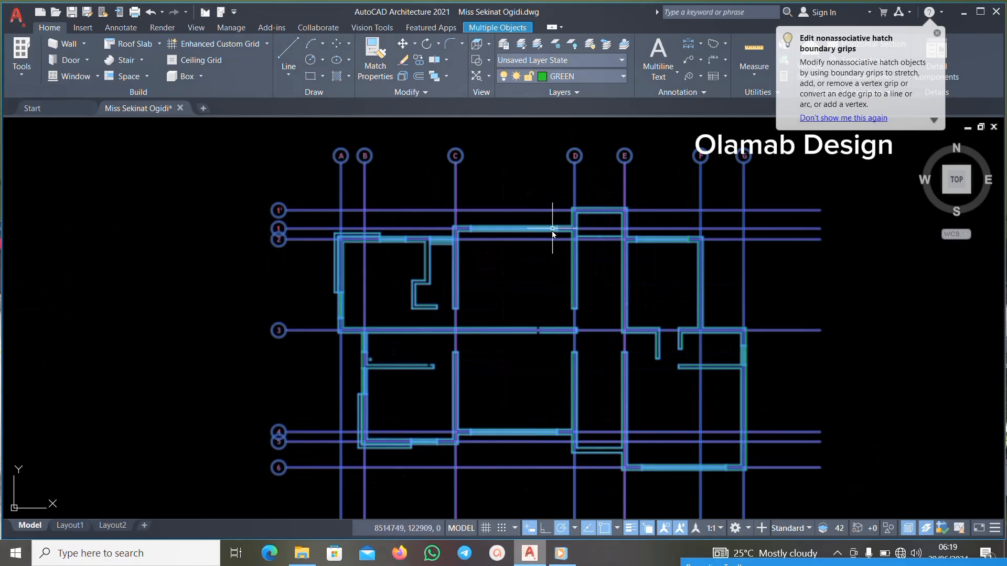
{"action": "key", "text": "Escape"}
Inspect the recoloured walls and gridlines of the first floor plan and compare them with the stripped ground floor plan.
{"action": "scroll", "coordinate": [556, 228], "scroll_direction": "down", "scroll_amount": 5}
{"action": "scroll", "coordinate": [556, 230], "scroll_direction": "up", "scroll_amount": 2}
{"action": "scroll", "coordinate": [554, 238], "scroll_direction": "up", "scroll_amount": 6}
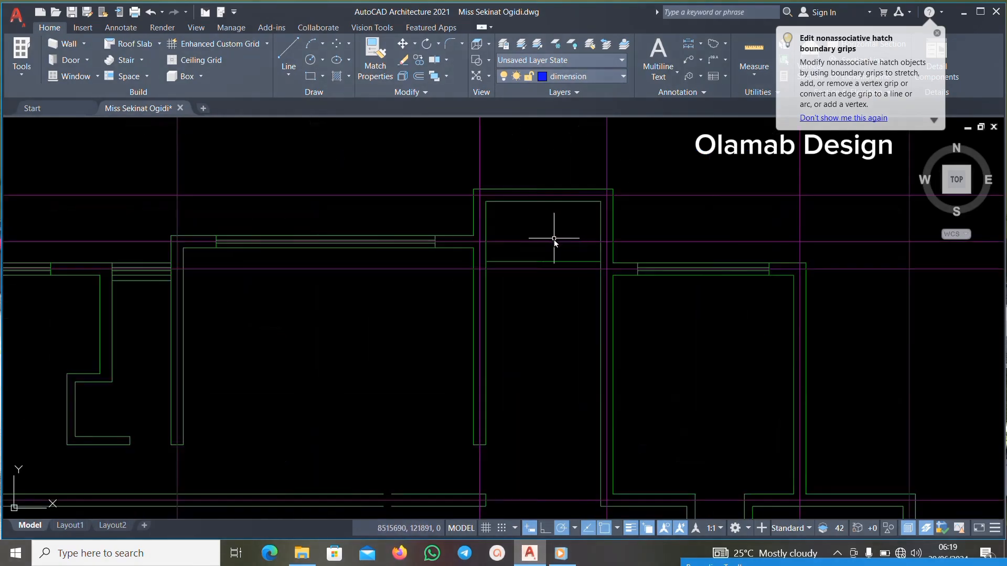
{"action": "scroll", "coordinate": [554, 239], "scroll_direction": "down", "scroll_amount": 7}
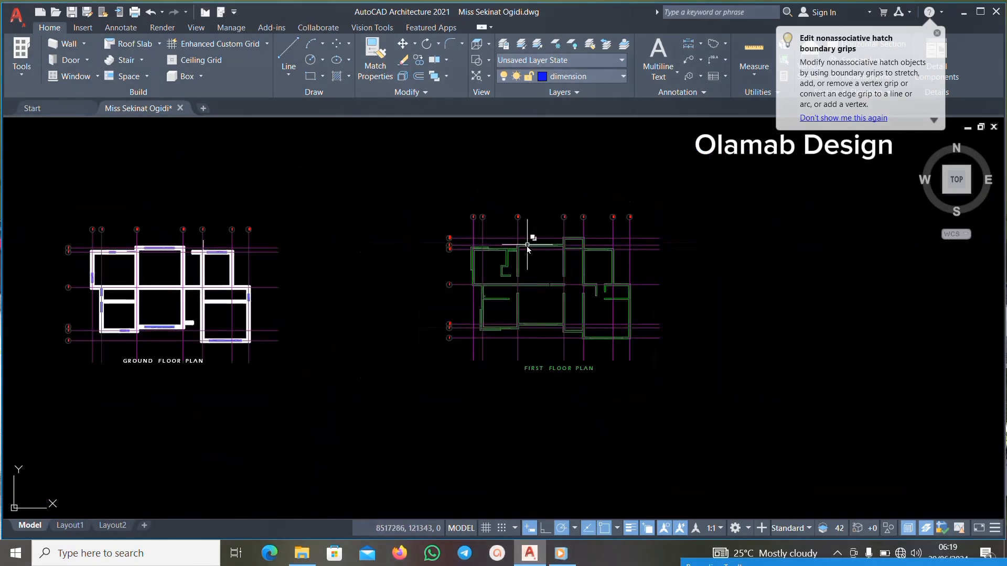
{"action": "scroll", "coordinate": [90, 257], "scroll_direction": "up", "scroll_amount": 2}
{"action": "scroll", "coordinate": [471, 268], "scroll_direction": "down", "scroll_amount": 2}
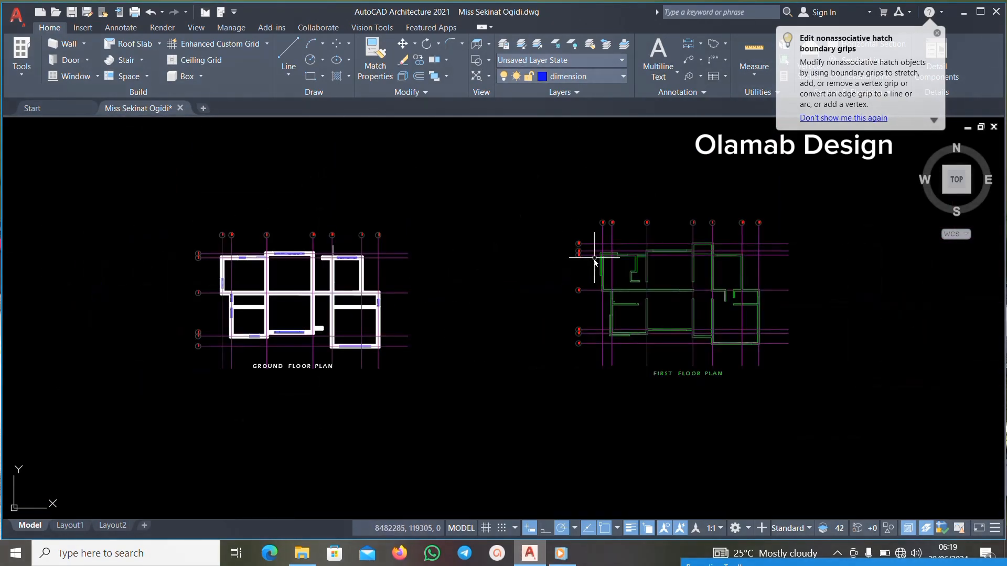
{"action": "scroll", "coordinate": [593, 257], "scroll_direction": "up", "scroll_amount": 3}
{"action": "scroll", "coordinate": [646, 264], "scroll_direction": "down", "scroll_amount": 4}
{"action": "scroll", "coordinate": [660, 236], "scroll_direction": "up", "scroll_amount": 3}
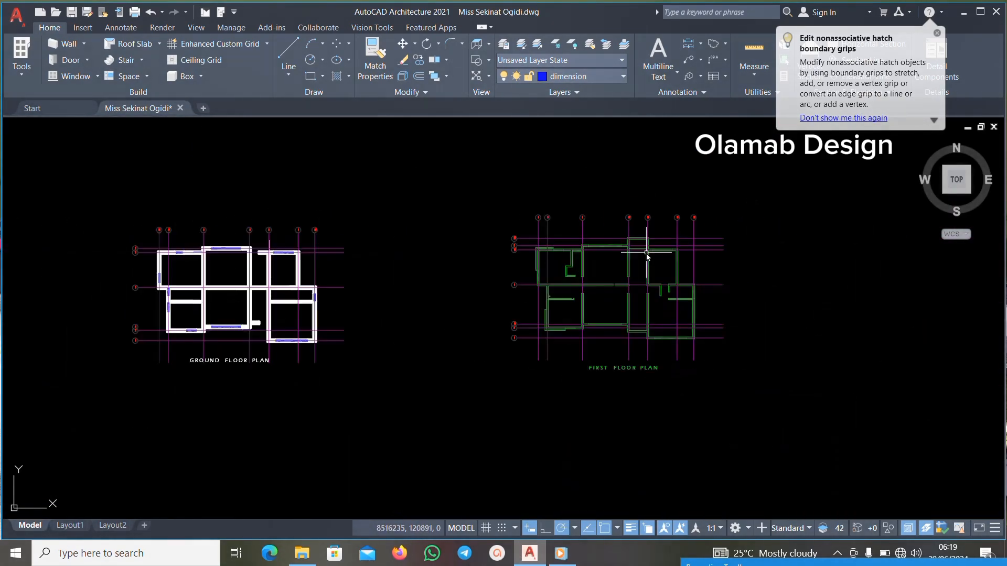
Define a block named rt from all objects of the green first floor plan, including its gridlines and title.
{"action": "scroll", "coordinate": [664, 234], "scroll_direction": "down", "scroll_amount": 2}
{"action": "left_click", "coordinate": [767, 174]}
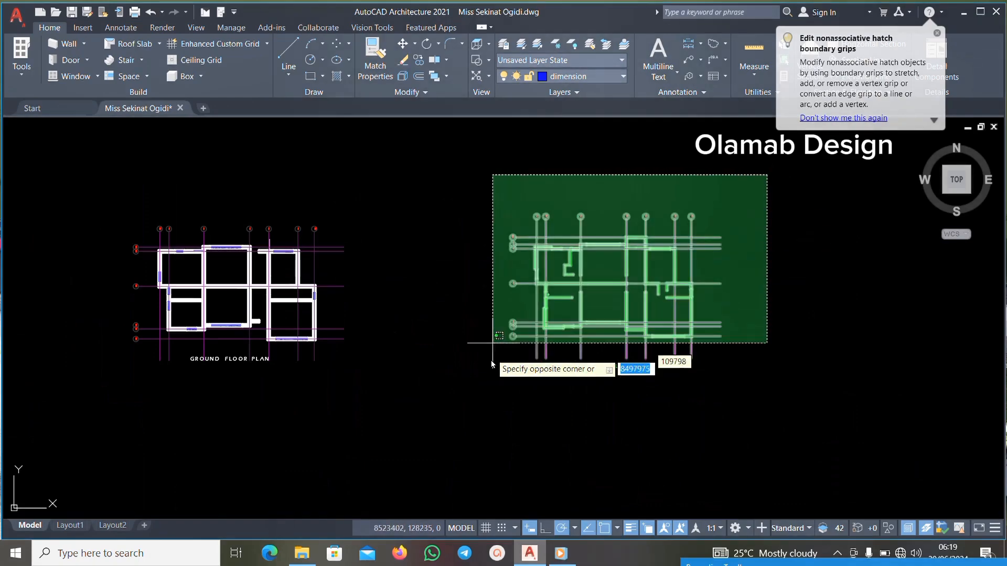
{"action": "left_click", "coordinate": [492, 369]}
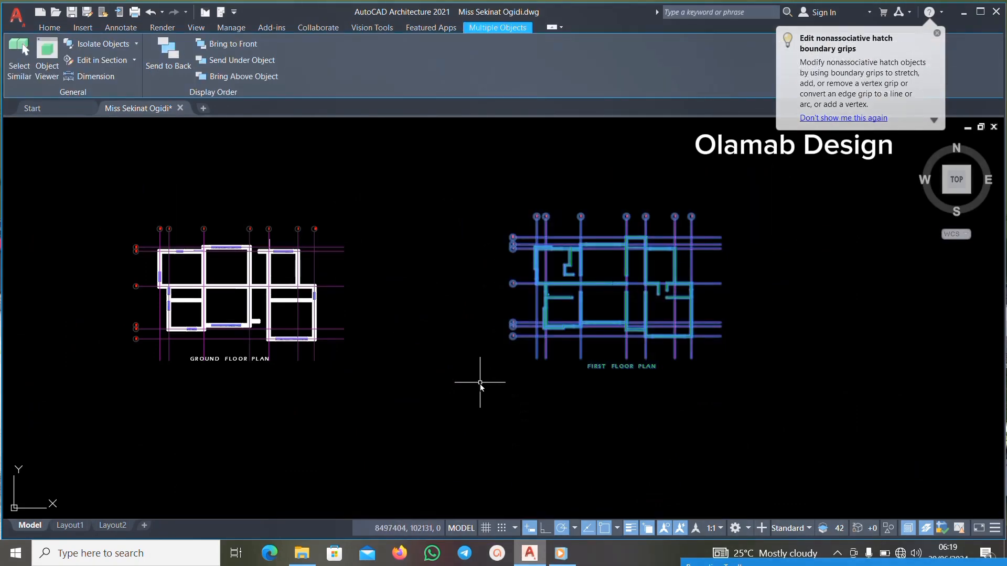
{"action": "type", "text": "block"}
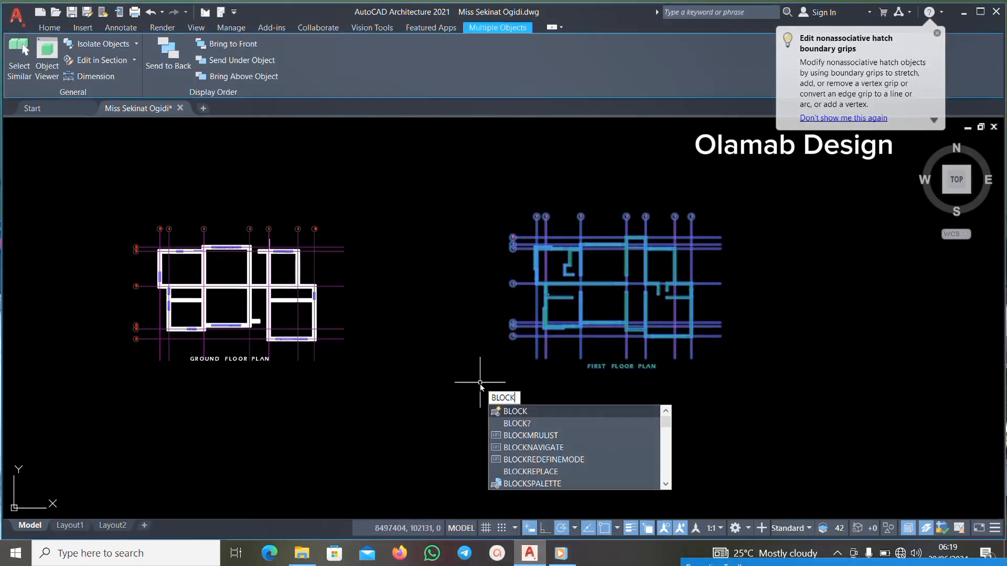
{"action": "key", "text": "Return"}
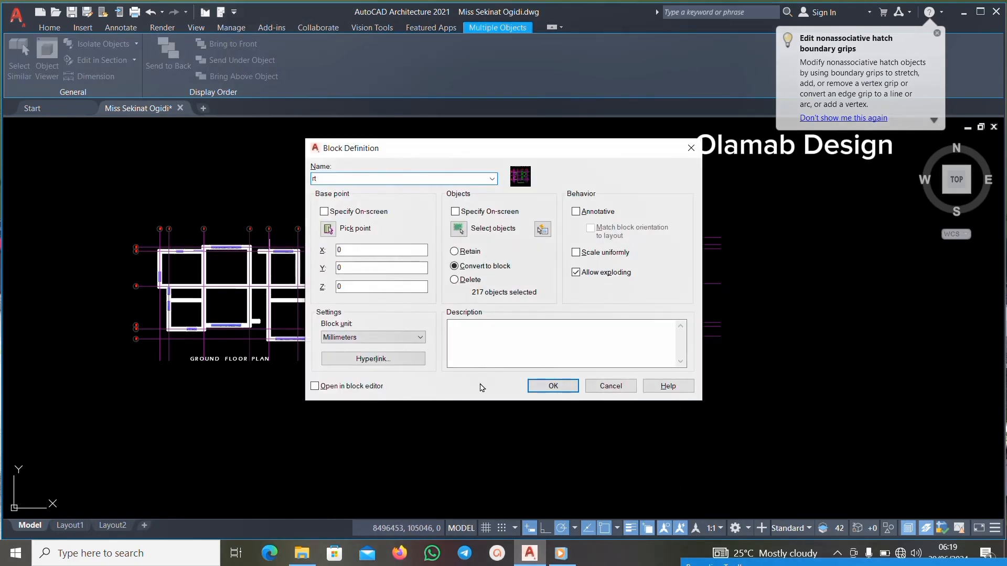
{"action": "left_click", "coordinate": [543, 391]}
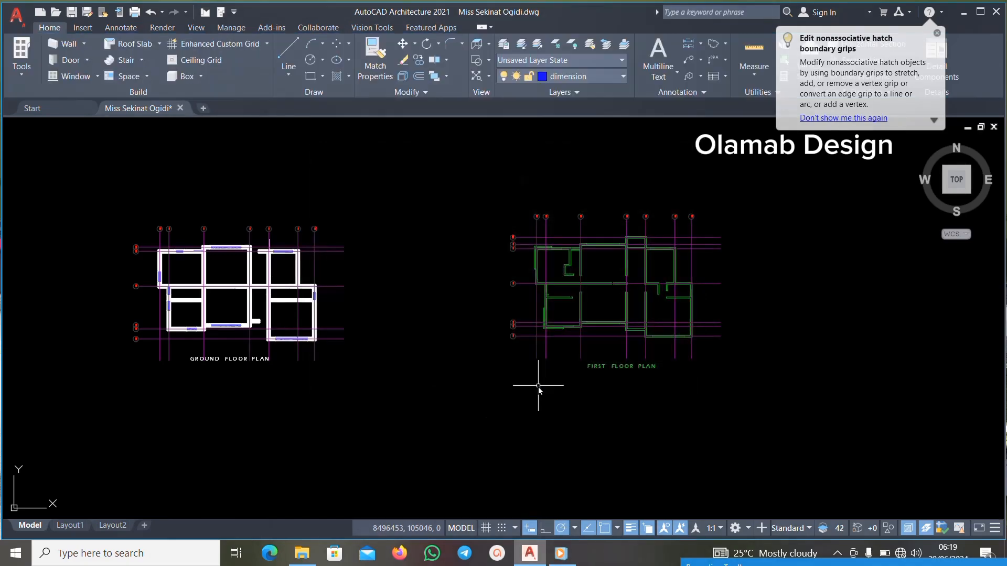
Copy the first floor plan block with its base point at the inner wall corner near gridlines D and 1'.
{"action": "scroll", "coordinate": [691, 255], "scroll_direction": "up", "scroll_amount": 4}
{"action": "scroll", "coordinate": [587, 264], "scroll_direction": "down", "scroll_amount": 3}
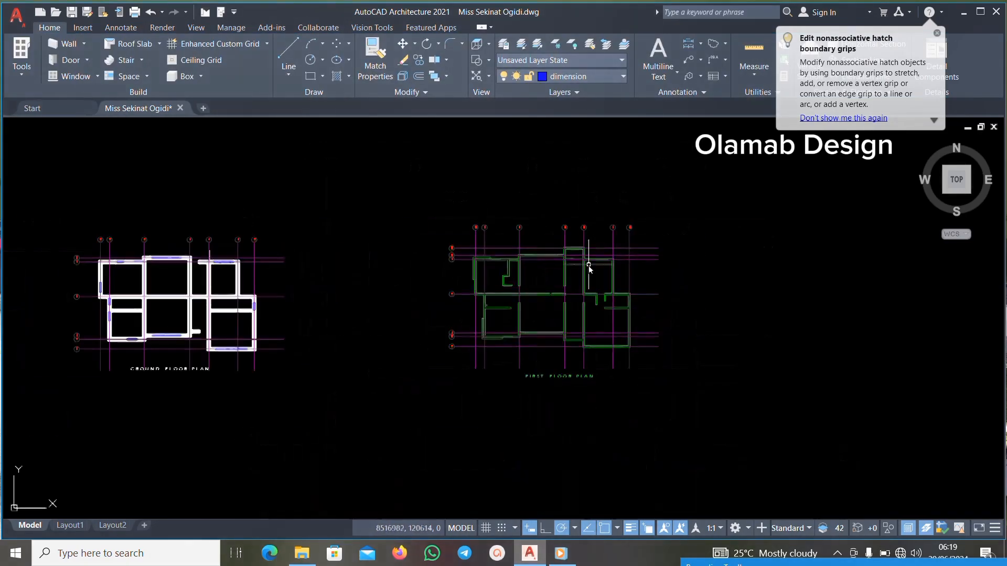
{"action": "scroll", "coordinate": [573, 253], "scroll_direction": "up", "scroll_amount": 1}
{"action": "left_click", "coordinate": [522, 259]}
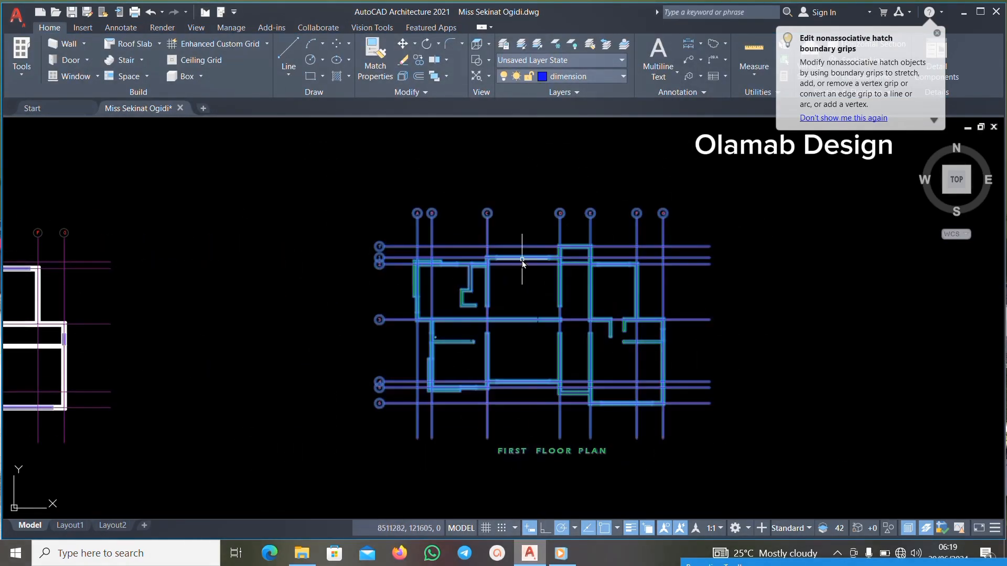
{"action": "right_click", "coordinate": [522, 259]}
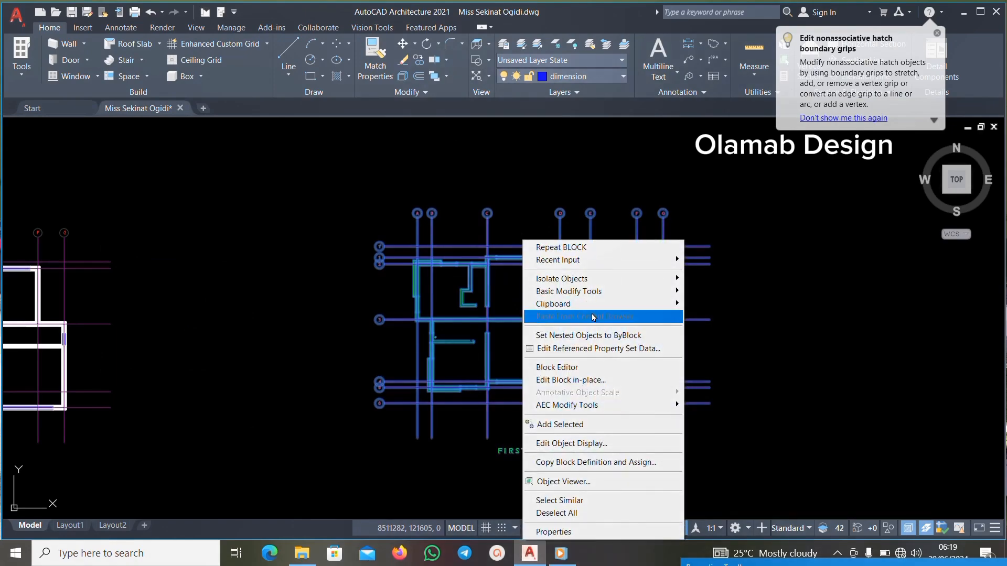
{"action": "mouse_move", "coordinate": [622, 309]}
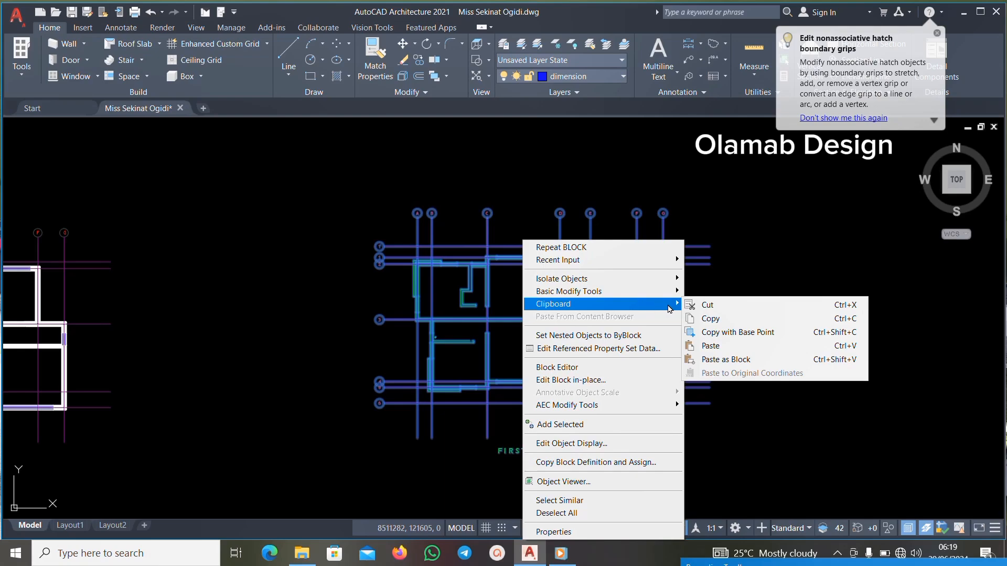
{"action": "left_click", "coordinate": [359, 188]}
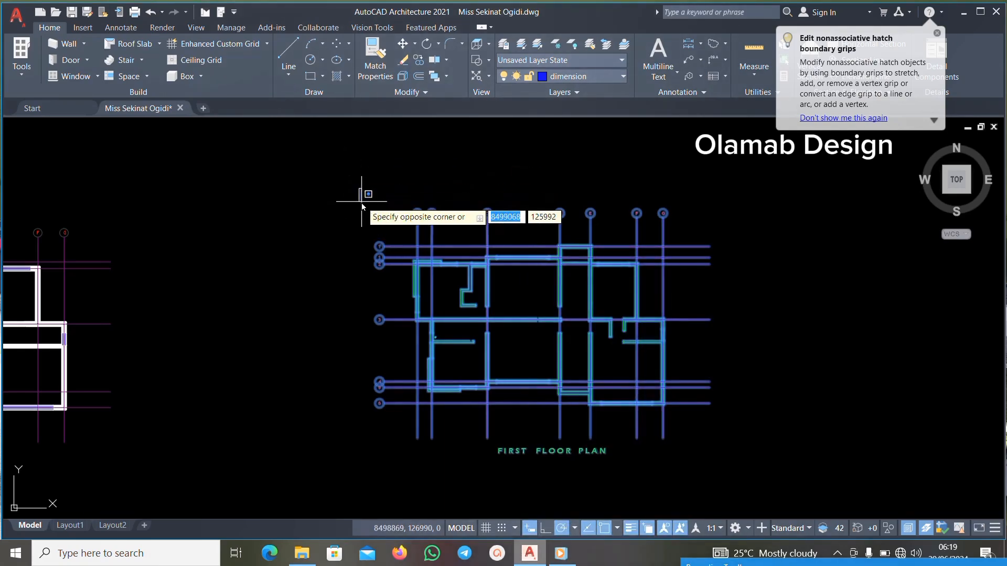
{"action": "left_click", "coordinate": [361, 201]}
{"action": "left_click", "coordinate": [765, 187]}
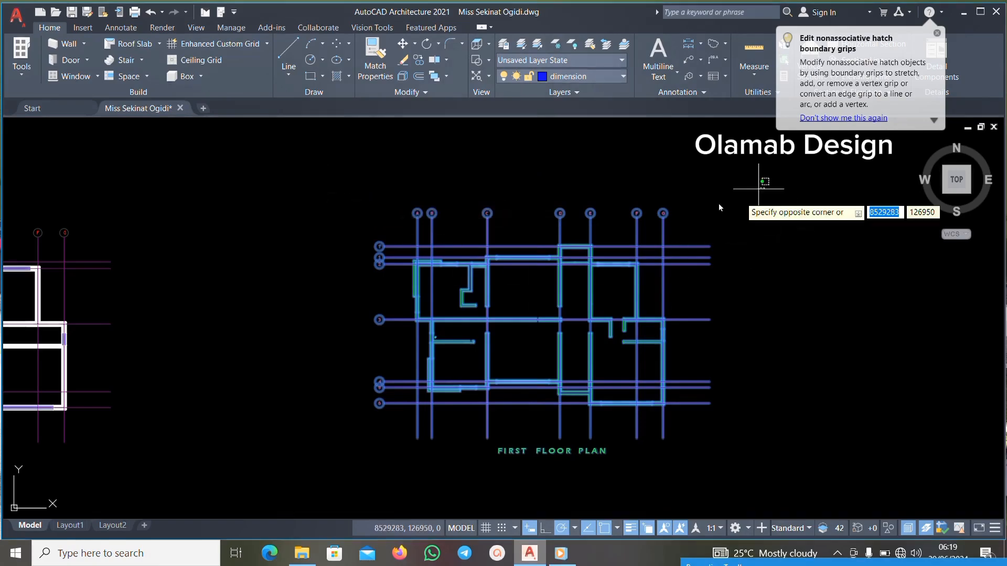
{"action": "left_click", "coordinate": [334, 476]}
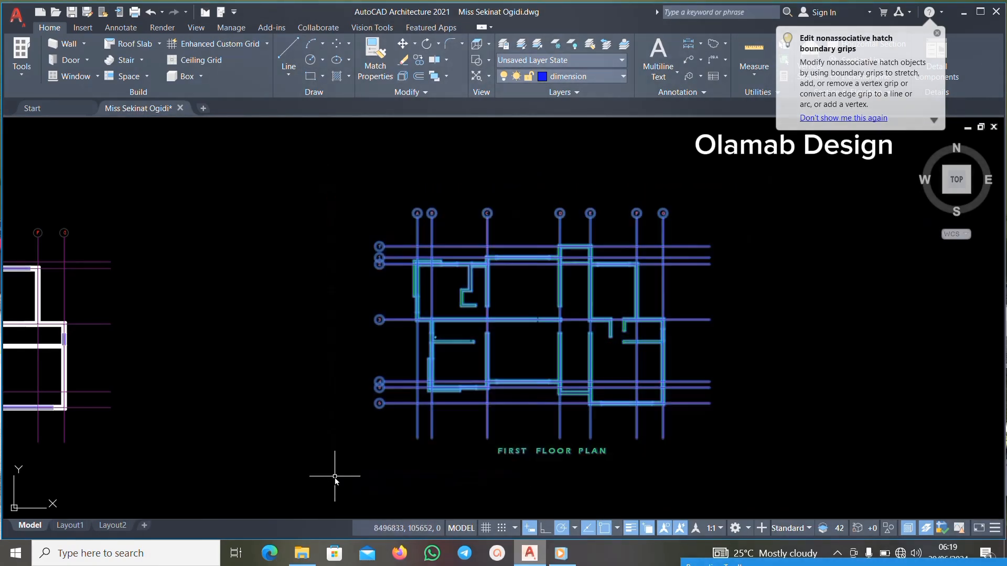
{"action": "right_click", "coordinate": [435, 266]}
{"action": "mouse_move", "coordinate": [551, 304]}
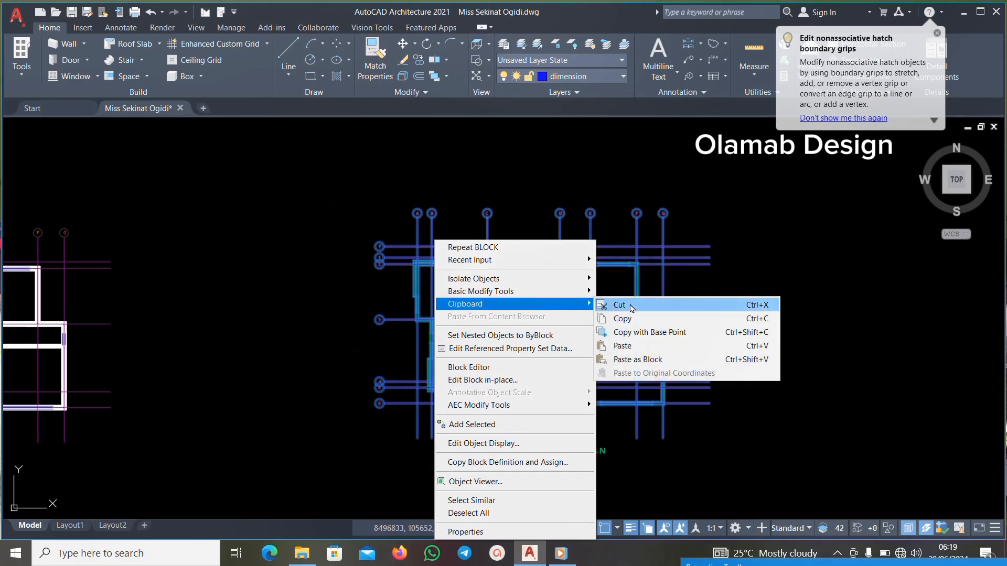
{"action": "left_click", "coordinate": [649, 332]}
{"action": "scroll", "coordinate": [561, 247], "scroll_direction": "up", "scroll_amount": 5}
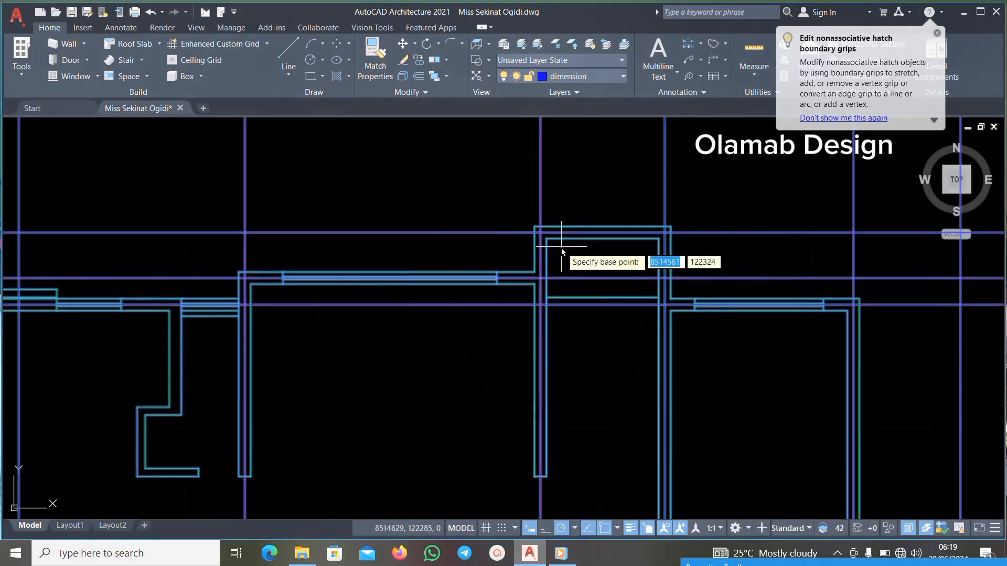
{"action": "scroll", "coordinate": [547, 302], "scroll_direction": "down", "scroll_amount": 4}
{"action": "scroll", "coordinate": [548, 206], "scroll_direction": "up", "scroll_amount": 6}
{"action": "scroll", "coordinate": [541, 282], "scroll_direction": "down", "scroll_amount": 4}
{"action": "scroll", "coordinate": [534, 380], "scroll_direction": "up", "scroll_amount": 4}
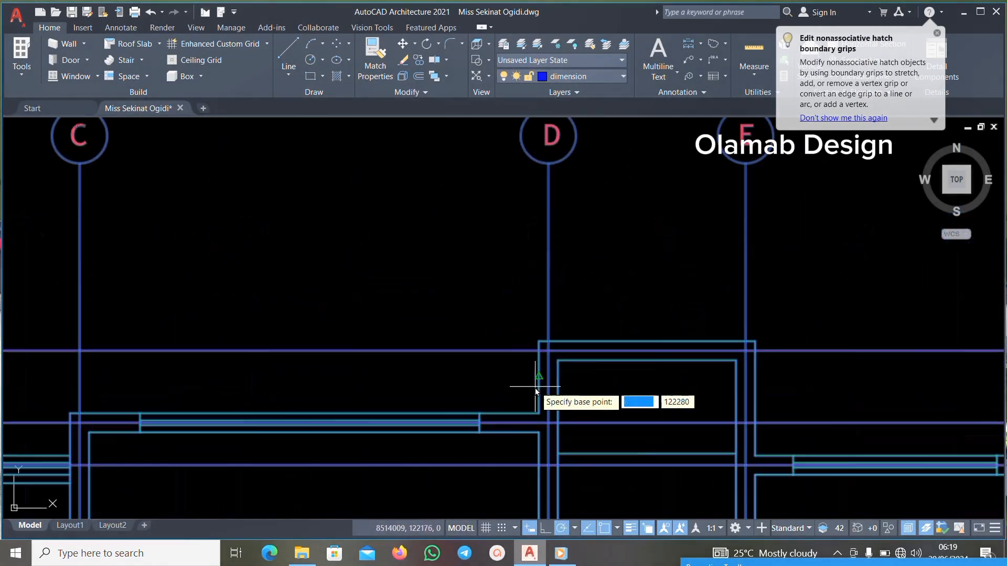
{"action": "scroll", "coordinate": [535, 387], "scroll_direction": "up", "scroll_amount": 4}
{"action": "left_click", "coordinate": [544, 347]}
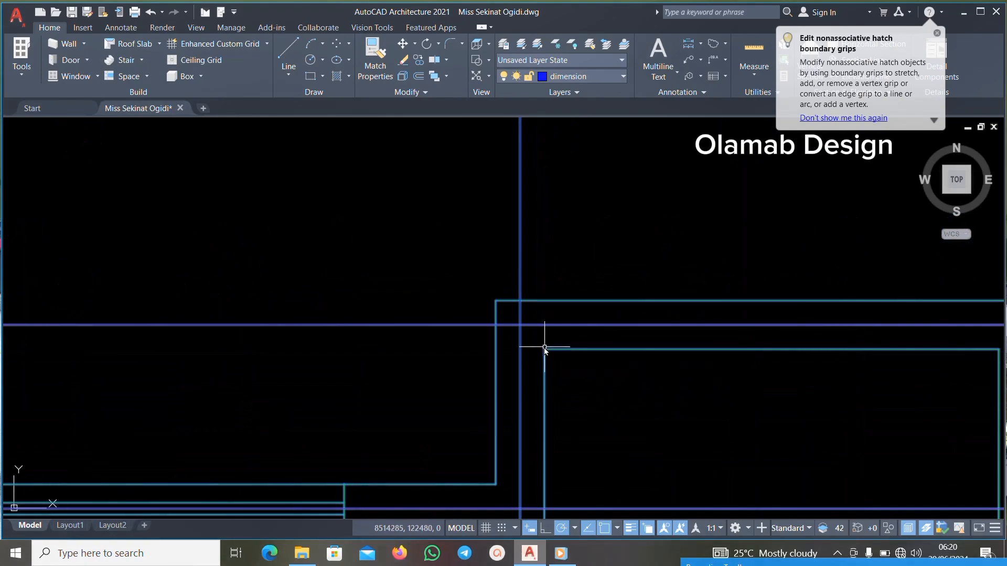
Compare the walls and gridlines of both floor plans to find a wall corner they share as a reference point.
{"action": "scroll", "coordinate": [544, 347], "scroll_direction": "down", "scroll_amount": 7}
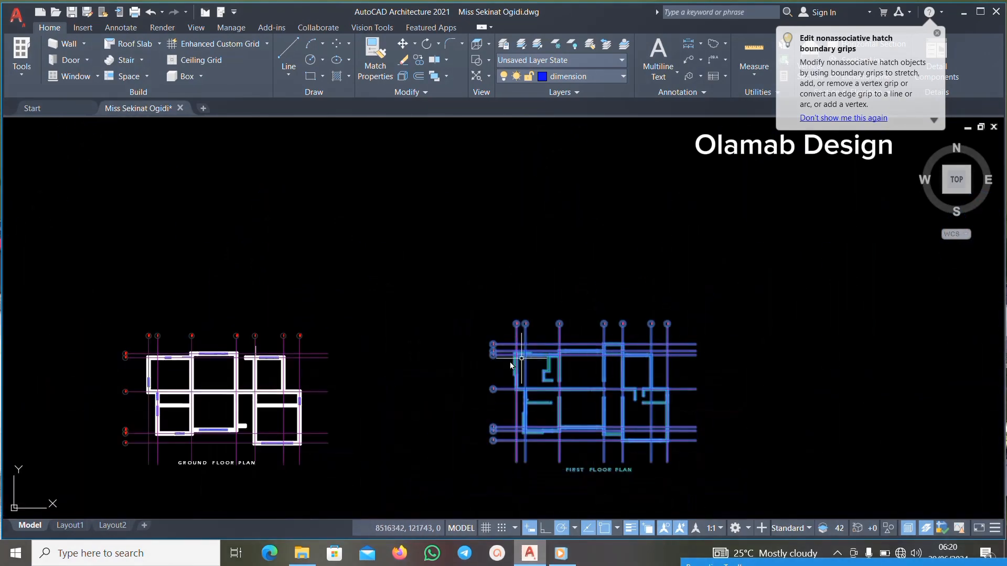
{"action": "scroll", "coordinate": [252, 370], "scroll_direction": "up", "scroll_amount": 3}
{"action": "scroll", "coordinate": [536, 347], "scroll_direction": "down", "scroll_amount": 4}
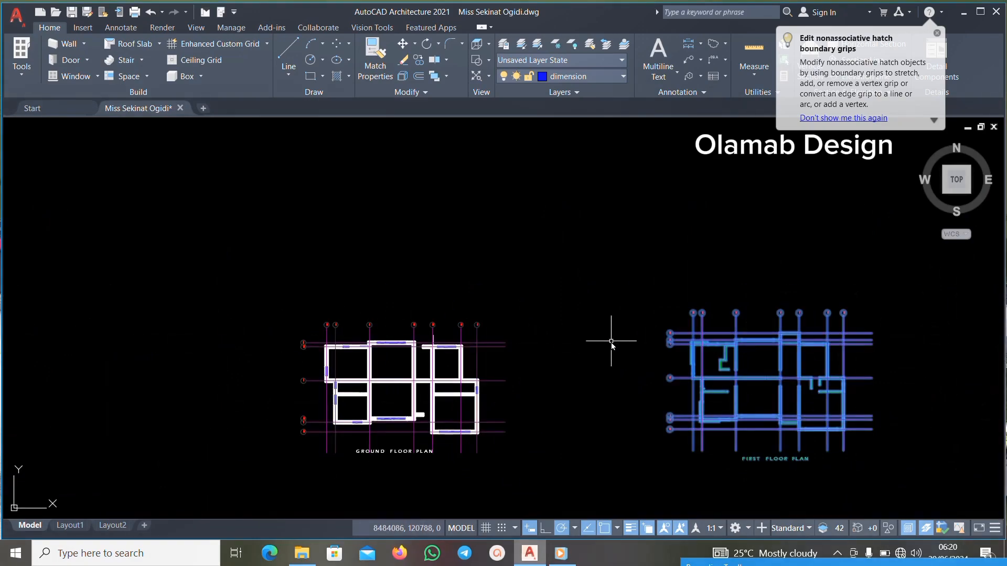
{"action": "scroll", "coordinate": [774, 332], "scroll_direction": "up", "scroll_amount": 5}
{"action": "scroll", "coordinate": [730, 340], "scroll_direction": "down", "scroll_amount": 5}
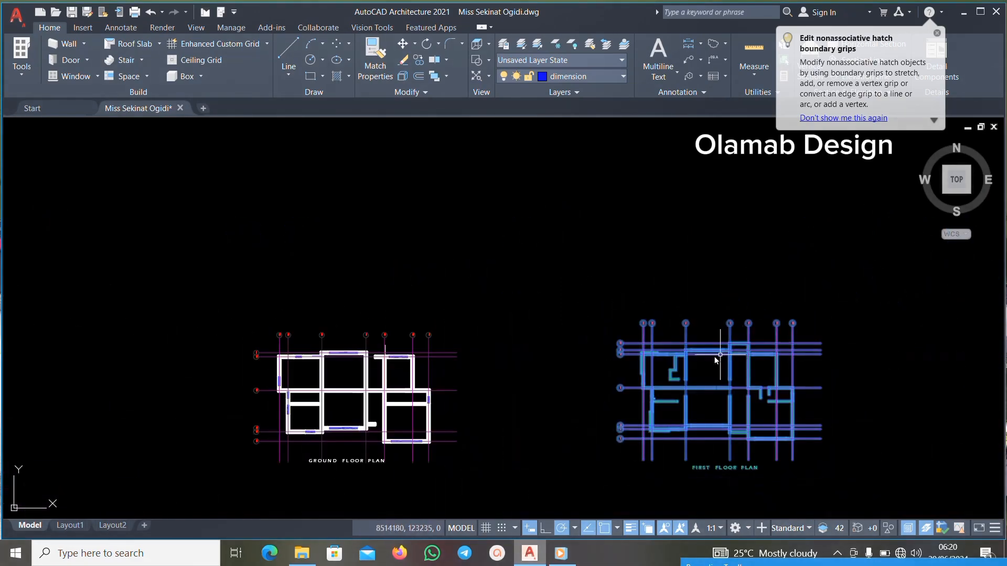
{"action": "scroll", "coordinate": [702, 325], "scroll_direction": "down", "scroll_amount": 2}
{"action": "scroll", "coordinate": [719, 315], "scroll_direction": "up", "scroll_amount": 2}
{"action": "left_click", "coordinate": [793, 241]}
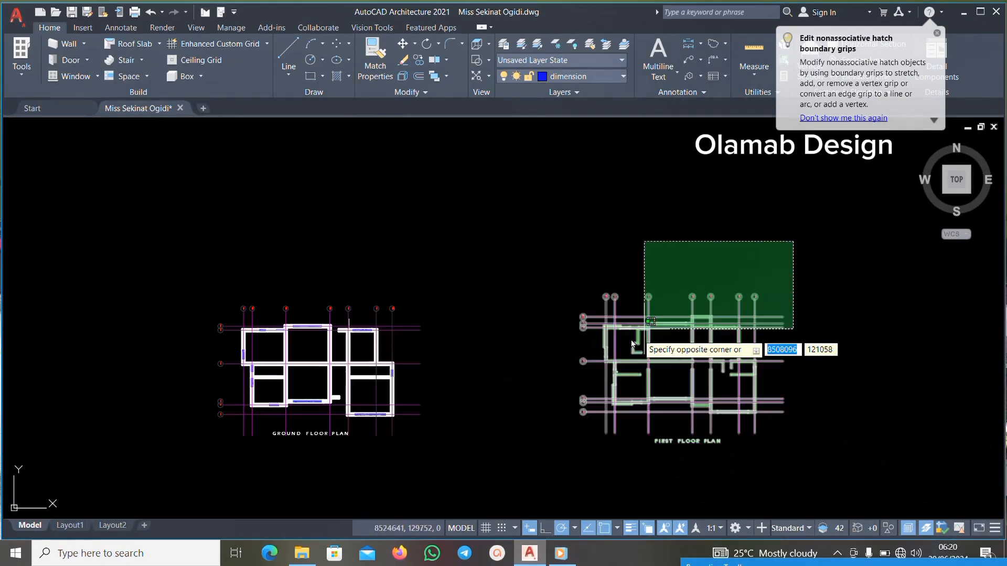
{"action": "left_click", "coordinate": [567, 463]}
{"action": "scroll", "coordinate": [573, 400], "scroll_direction": "up", "scroll_amount": 3}
{"action": "scroll", "coordinate": [550, 412], "scroll_direction": "down", "scroll_amount": 2}
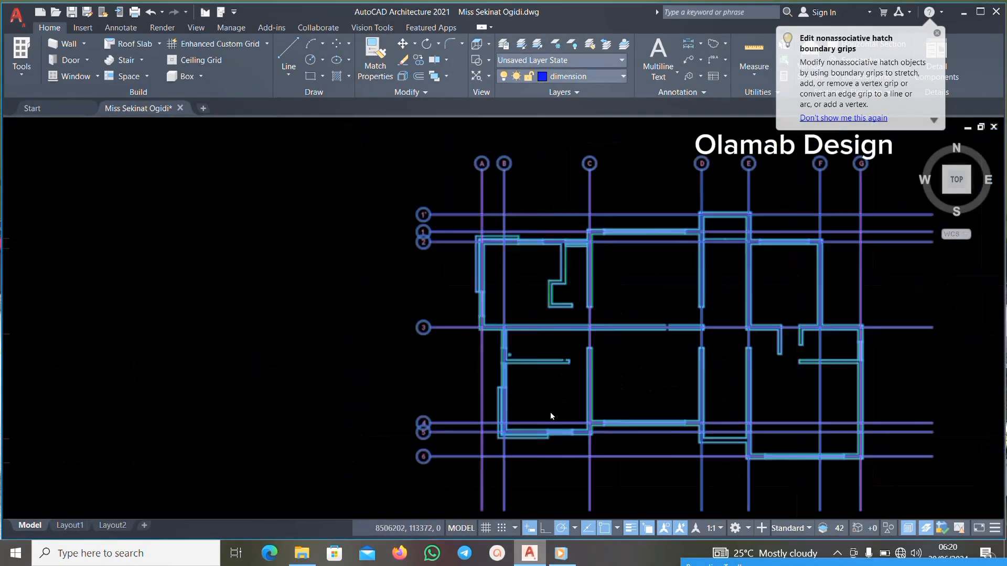
{"action": "scroll", "coordinate": [483, 287], "scroll_direction": "up", "scroll_amount": 4}
{"action": "scroll", "coordinate": [607, 321], "scroll_direction": "down", "scroll_amount": 6}
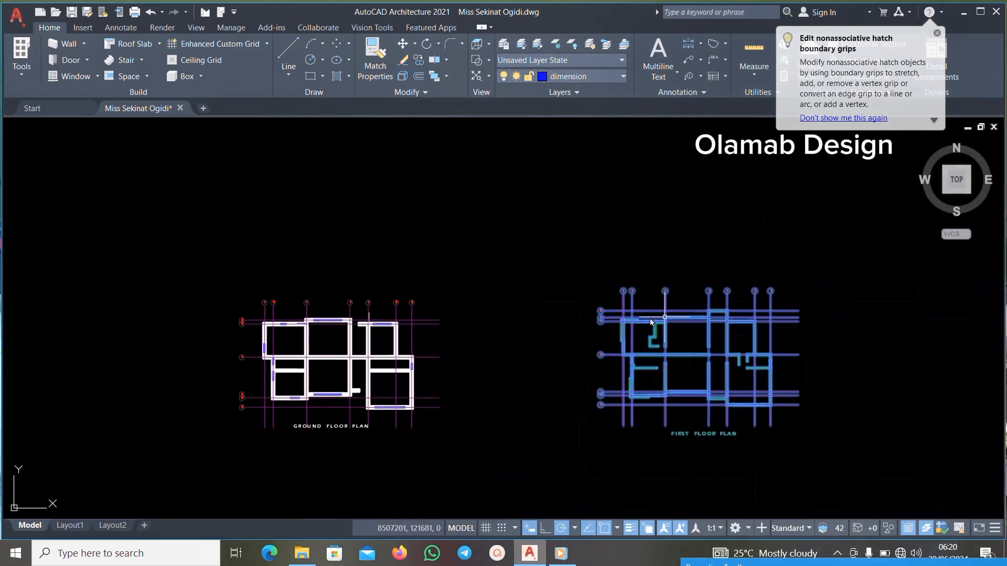
{"action": "scroll", "coordinate": [191, 339], "scroll_direction": "up", "scroll_amount": 2}
{"action": "scroll", "coordinate": [220, 330], "scroll_direction": "up", "scroll_amount": 2}
{"action": "scroll", "coordinate": [298, 292], "scroll_direction": "down", "scroll_amount": 2}
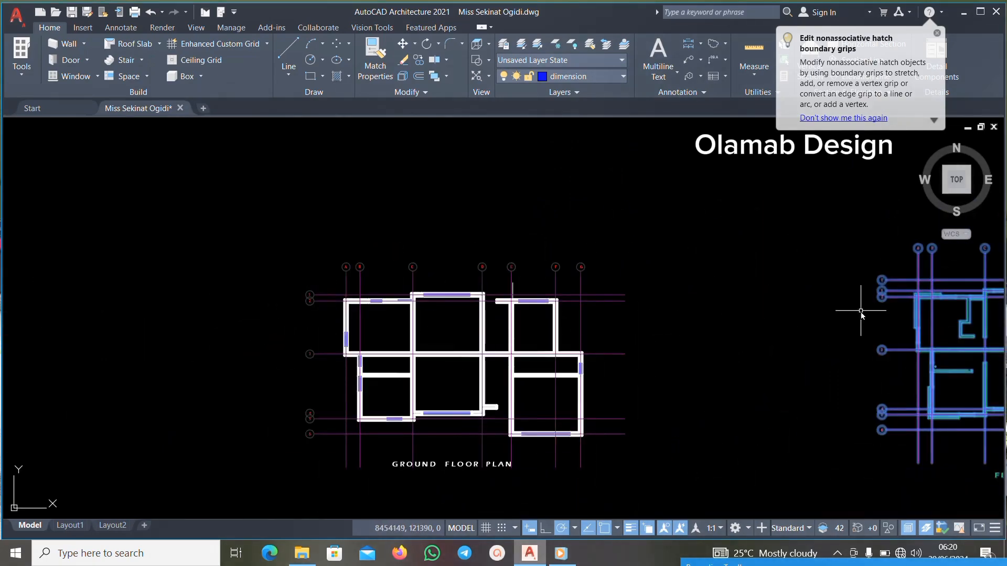
{"action": "scroll", "coordinate": [716, 329], "scroll_direction": "down", "scroll_amount": 2}
{"action": "scroll", "coordinate": [707, 326], "scroll_direction": "up", "scroll_amount": 5}
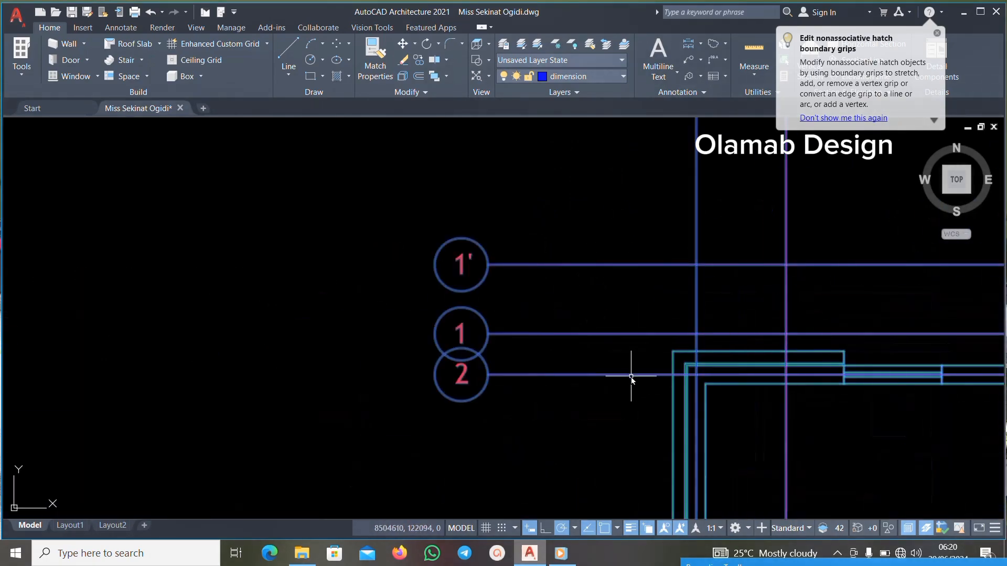
{"action": "scroll", "coordinate": [673, 363], "scroll_direction": "down", "scroll_amount": 3}
{"action": "scroll", "coordinate": [768, 365], "scroll_direction": "up", "scroll_amount": 4}
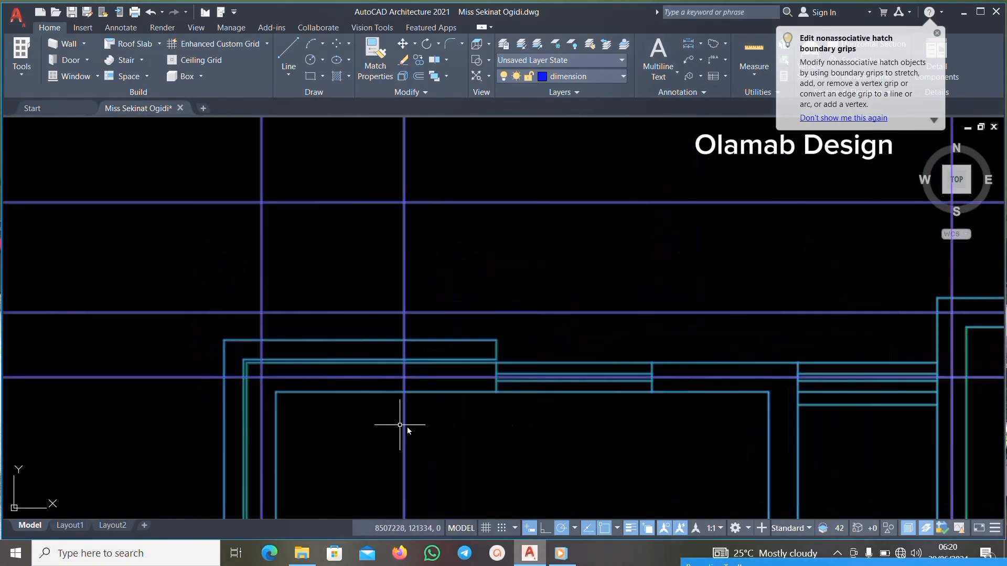
{"action": "scroll", "coordinate": [390, 374], "scroll_direction": "down", "scroll_amount": 3}
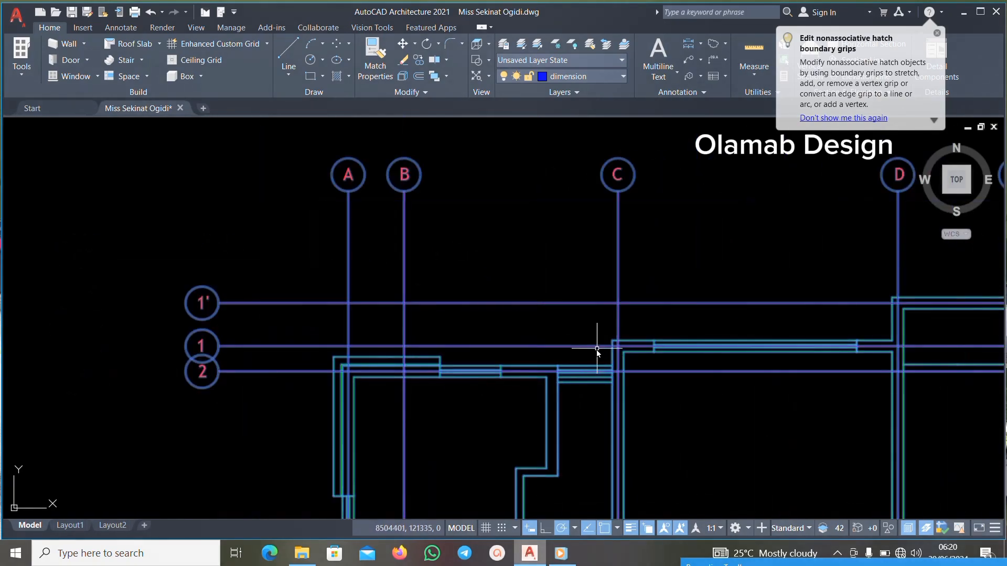
{"action": "scroll", "coordinate": [359, 322], "scroll_direction": "down", "scroll_amount": 5}
{"action": "scroll", "coordinate": [247, 338], "scroll_direction": "up", "scroll_amount": 6}
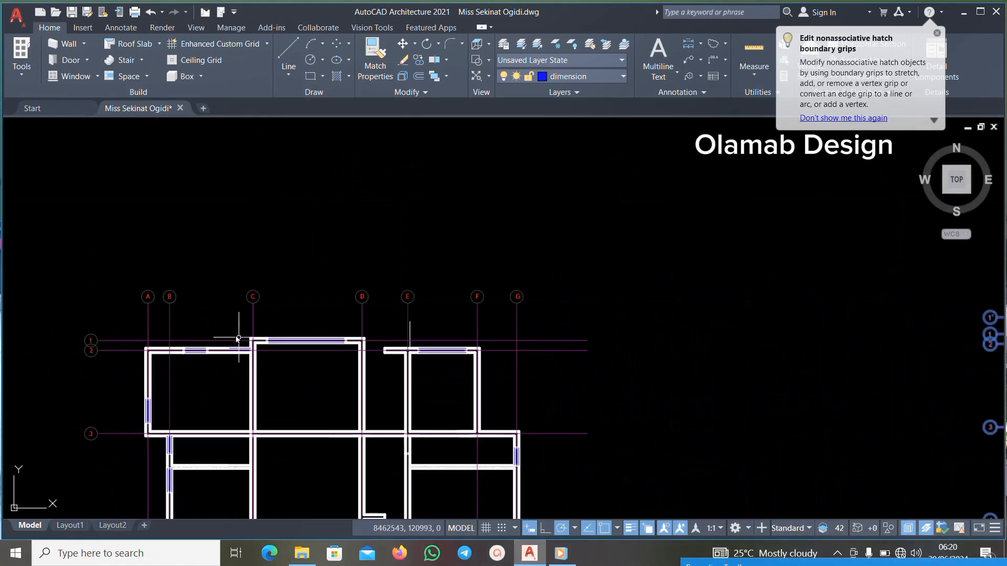
{"action": "scroll", "coordinate": [265, 334], "scroll_direction": "down", "scroll_amount": 5}
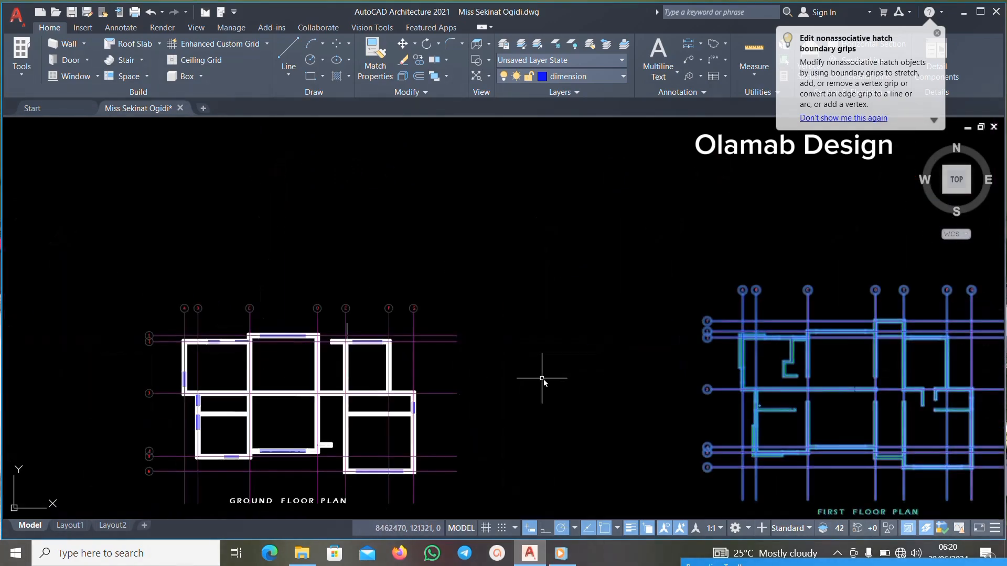
{"action": "scroll", "coordinate": [853, 339], "scroll_direction": "up", "scroll_amount": 6}
Copy the first floor plan block with its base point at the outer wall corner near gridlines C and 1.
{"action": "right_click", "coordinate": [678, 375]}
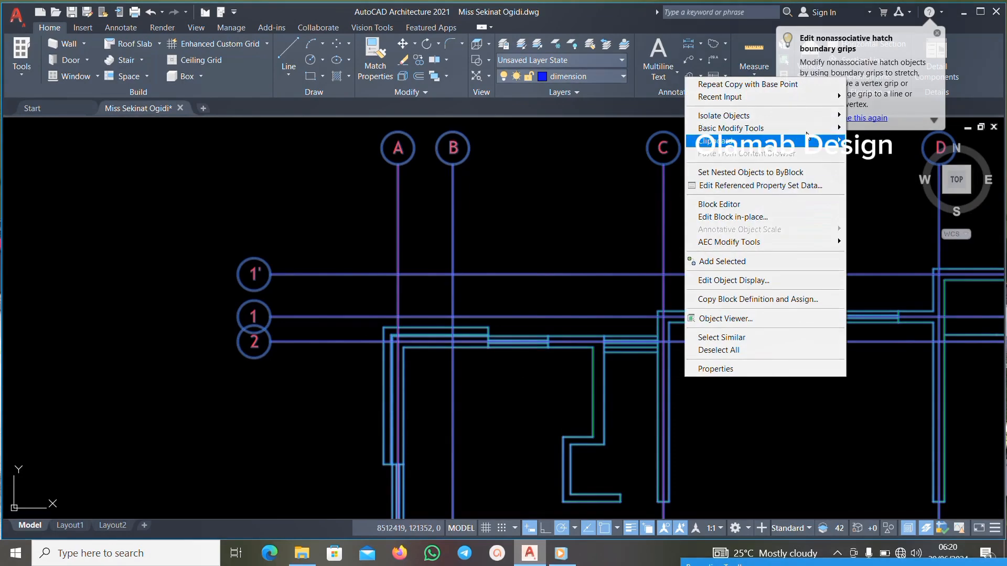
{"action": "mouse_move", "coordinate": [826, 140]}
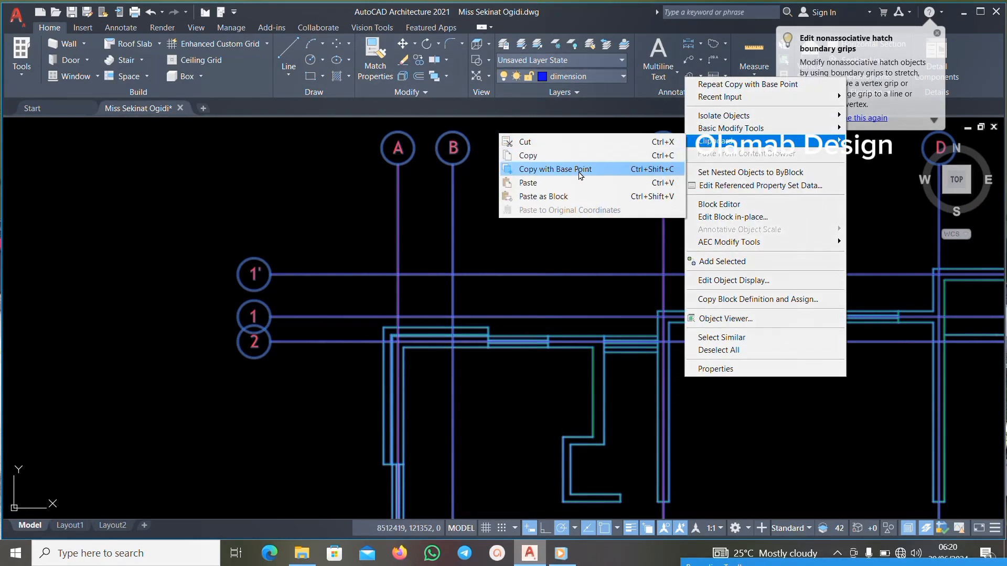
{"action": "left_click", "coordinate": [556, 169]}
{"action": "scroll", "coordinate": [664, 315], "scroll_direction": "up", "scroll_amount": 4}
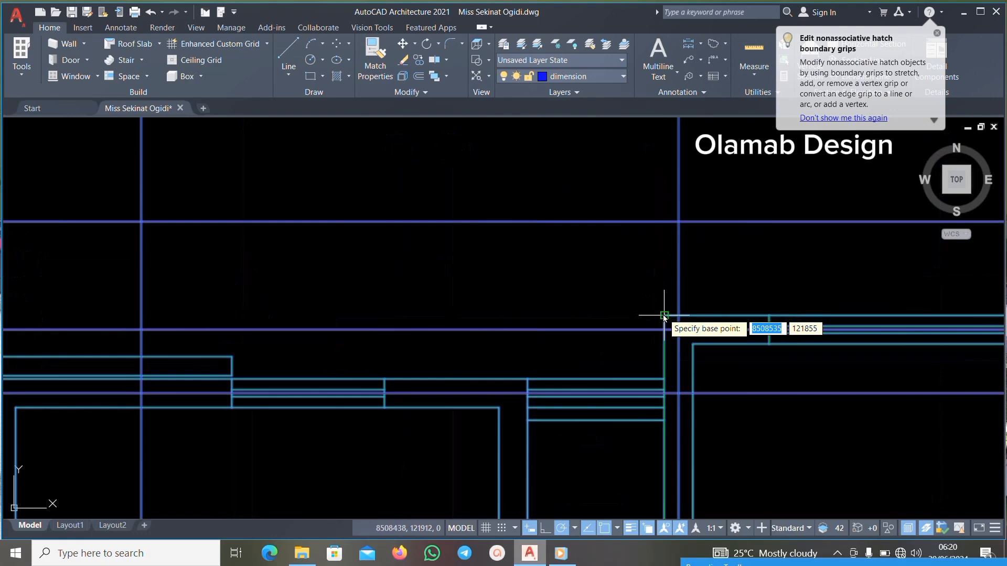
{"action": "scroll", "coordinate": [664, 315], "scroll_direction": "down", "scroll_amount": 4}
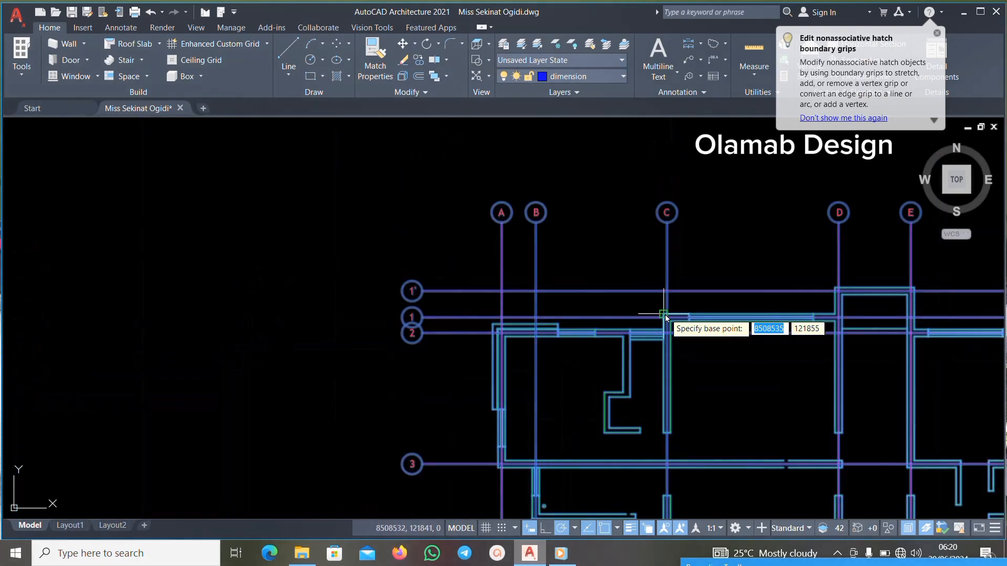
{"action": "left_click", "coordinate": [664, 315]}
Paste the copied first floor plan over the ground floor plan, inserting it at the outer wall corner near gridlines C and 1.
{"action": "scroll", "coordinate": [660, 319], "scroll_direction": "down", "scroll_amount": 5}
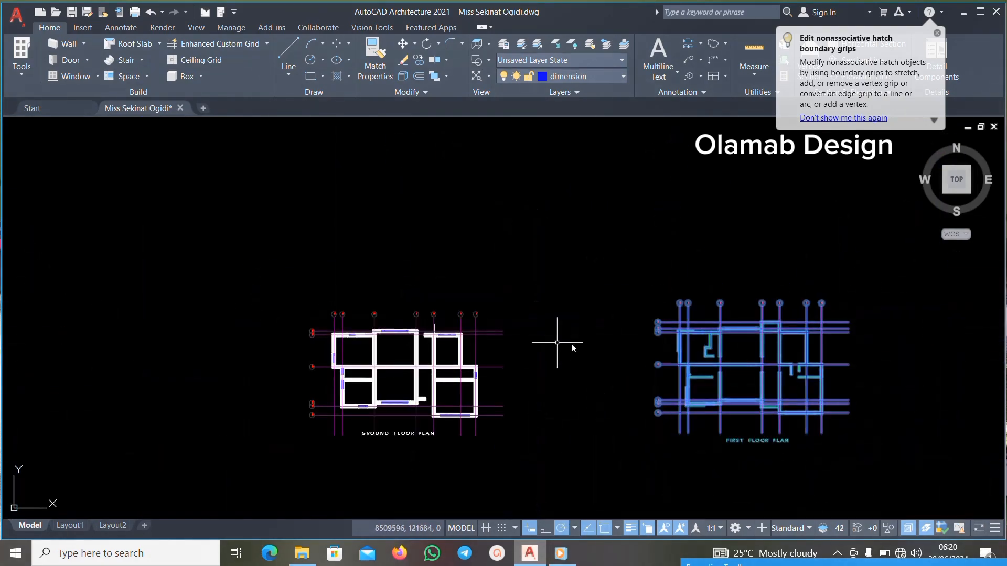
{"action": "scroll", "coordinate": [345, 338], "scroll_direction": "up", "scroll_amount": 3}
{"action": "scroll", "coordinate": [394, 326], "scroll_direction": "up", "scroll_amount": 4}
{"action": "right_click", "coordinate": [413, 340]}
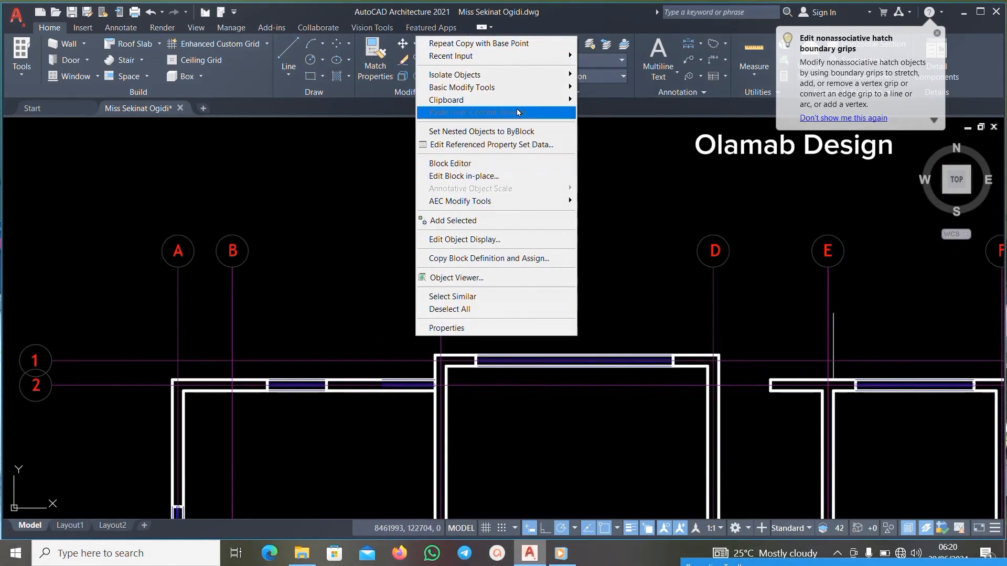
{"action": "mouse_move", "coordinate": [549, 100]}
{"action": "left_click", "coordinate": [603, 140]}
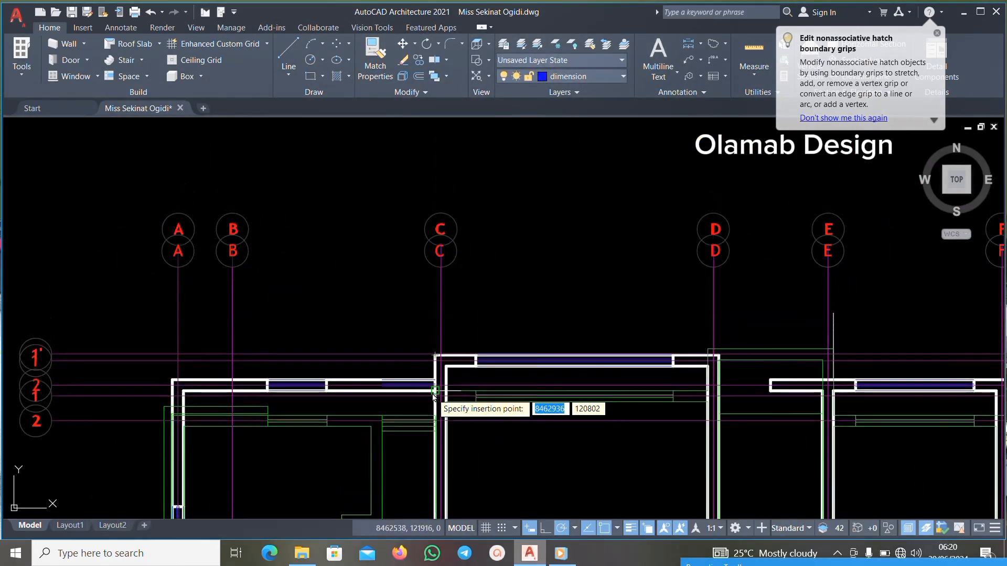
{"action": "scroll", "coordinate": [431, 355], "scroll_direction": "down", "scroll_amount": 3}
{"action": "scroll", "coordinate": [435, 351], "scroll_direction": "up", "scroll_amount": 3}
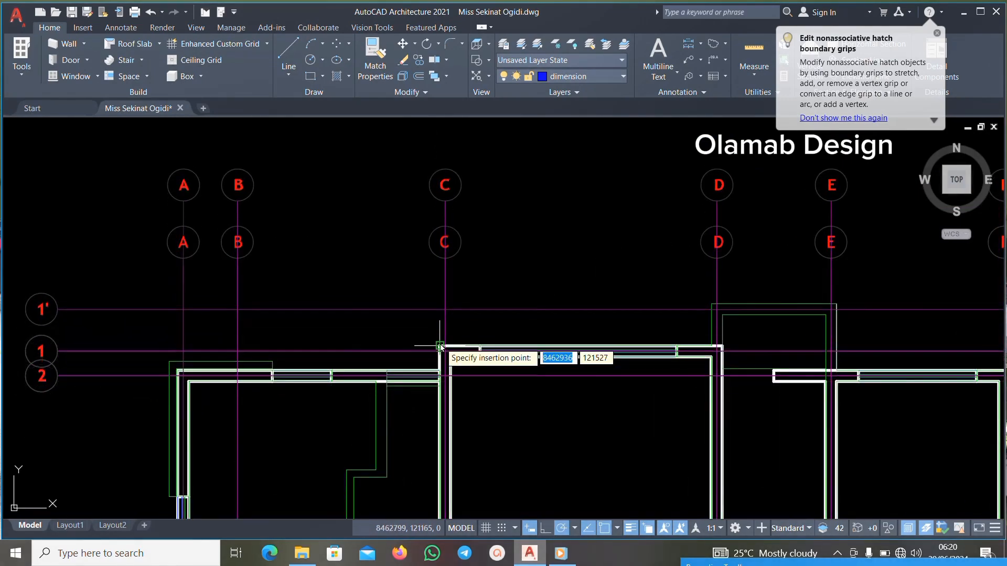
{"action": "scroll", "coordinate": [441, 340], "scroll_direction": "down", "scroll_amount": 3}
{"action": "scroll", "coordinate": [448, 315], "scroll_direction": "up", "scroll_amount": 3}
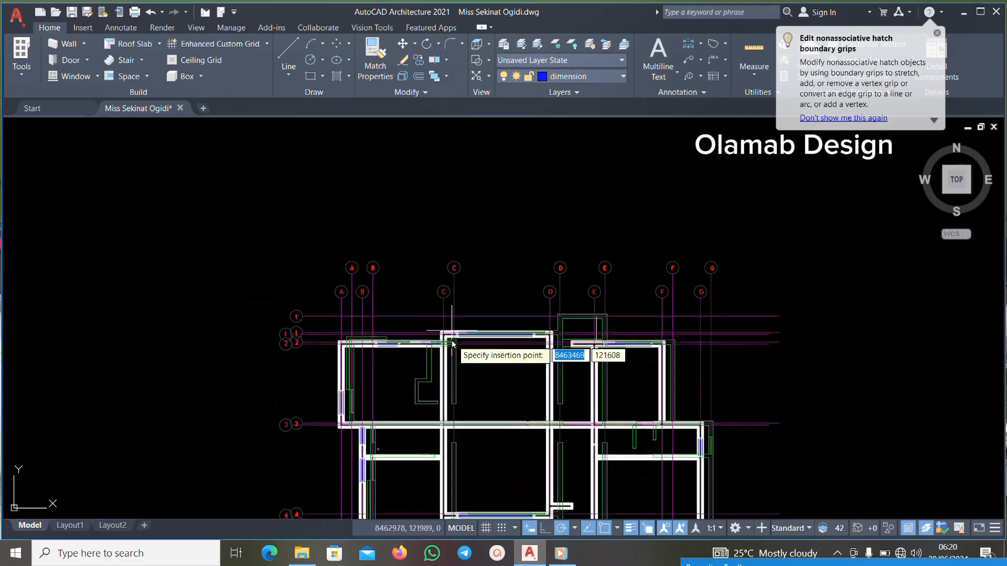
{"action": "scroll", "coordinate": [443, 334], "scroll_direction": "up", "scroll_amount": 4}
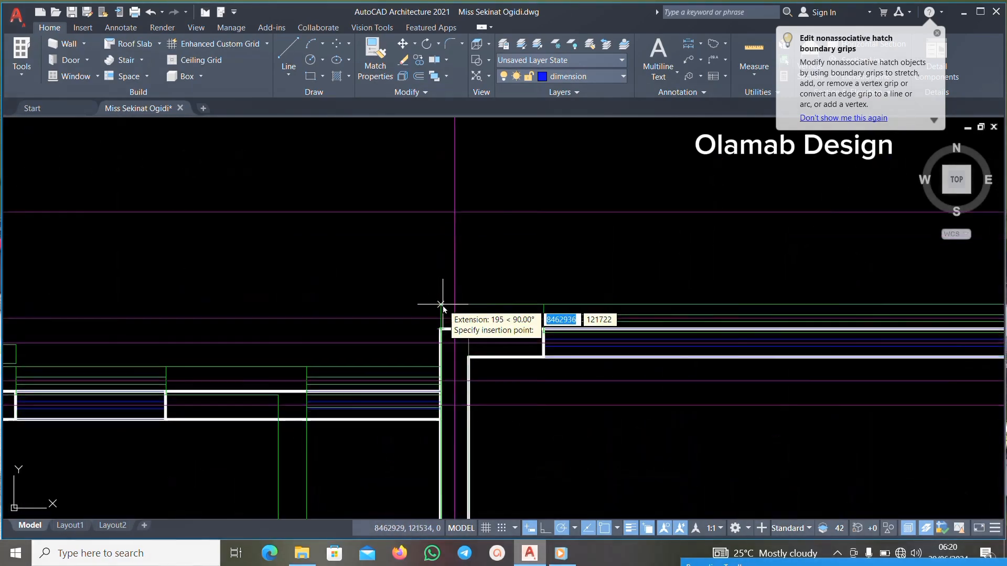
{"action": "scroll", "coordinate": [440, 319], "scroll_direction": "down", "scroll_amount": 4}
{"action": "scroll", "coordinate": [441, 314], "scroll_direction": "up", "scroll_amount": 4}
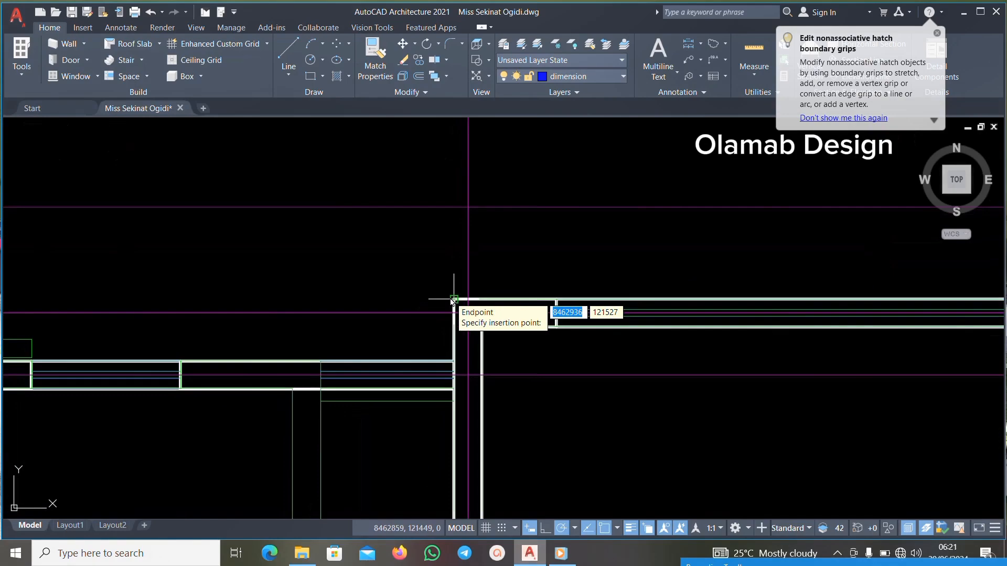
{"action": "left_click", "coordinate": [453, 299]}
{"action": "scroll", "coordinate": [494, 361], "scroll_direction": "down", "scroll_amount": 4}
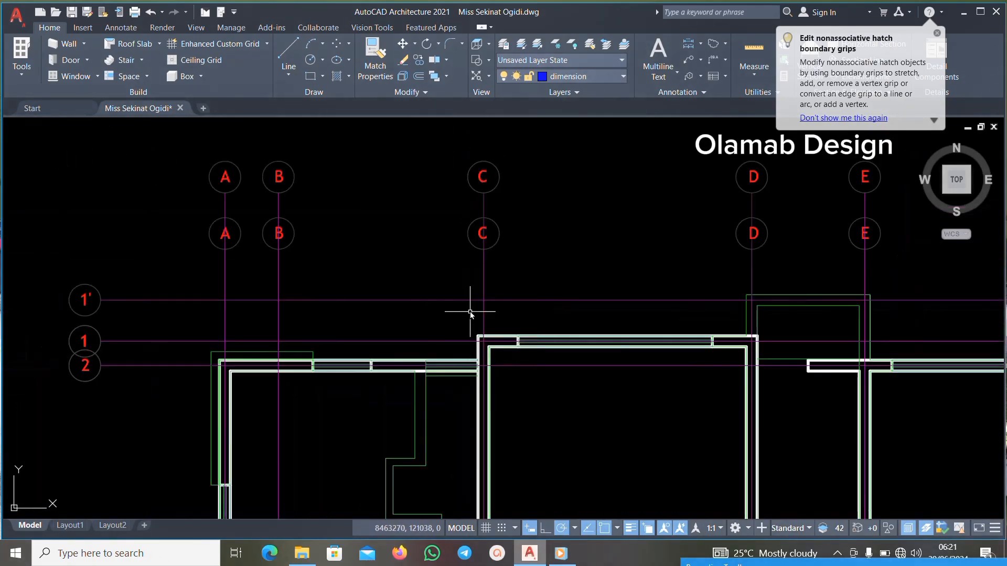
Examine the overlaid walls along gridline 2 between A and C, and compare them with the separate green first floor plan.
{"action": "scroll", "coordinate": [350, 313], "scroll_direction": "down", "scroll_amount": 3}
{"action": "scroll", "coordinate": [353, 335], "scroll_direction": "up", "scroll_amount": 5}
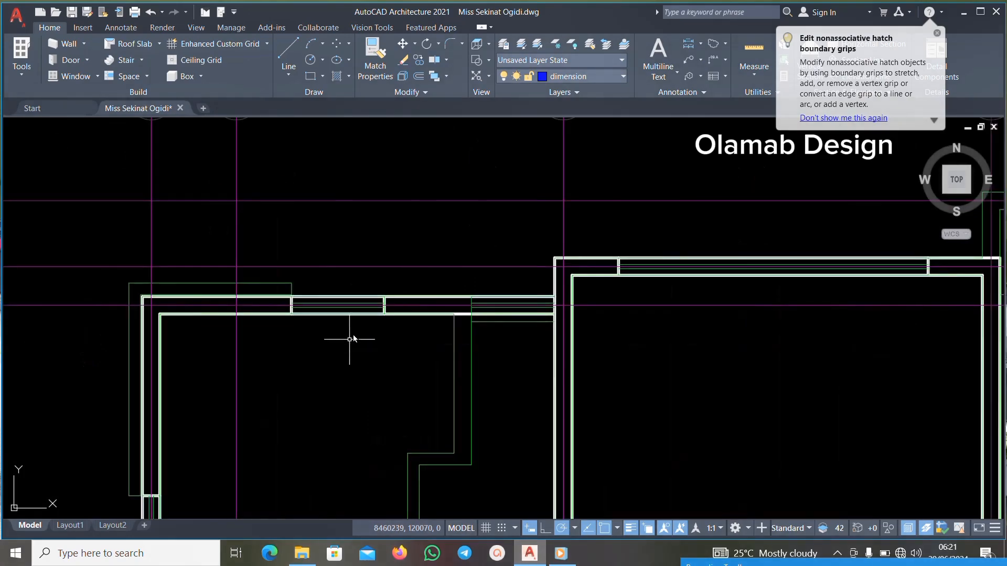
{"action": "scroll", "coordinate": [422, 315], "scroll_direction": "down", "scroll_amount": 3}
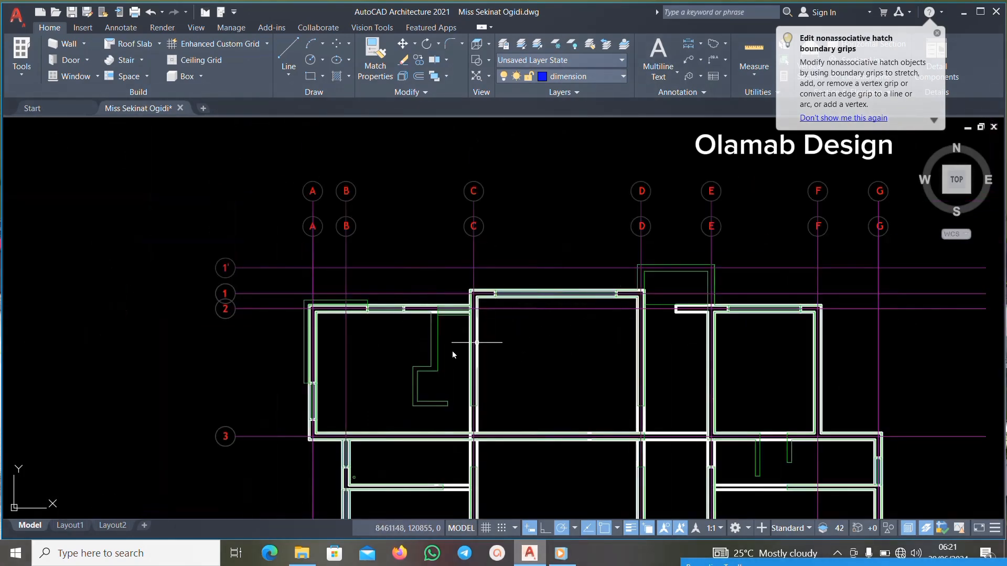
{"action": "scroll", "coordinate": [453, 354], "scroll_direction": "up", "scroll_amount": 2}
{"action": "scroll", "coordinate": [514, 242], "scroll_direction": "up", "scroll_amount": 2}
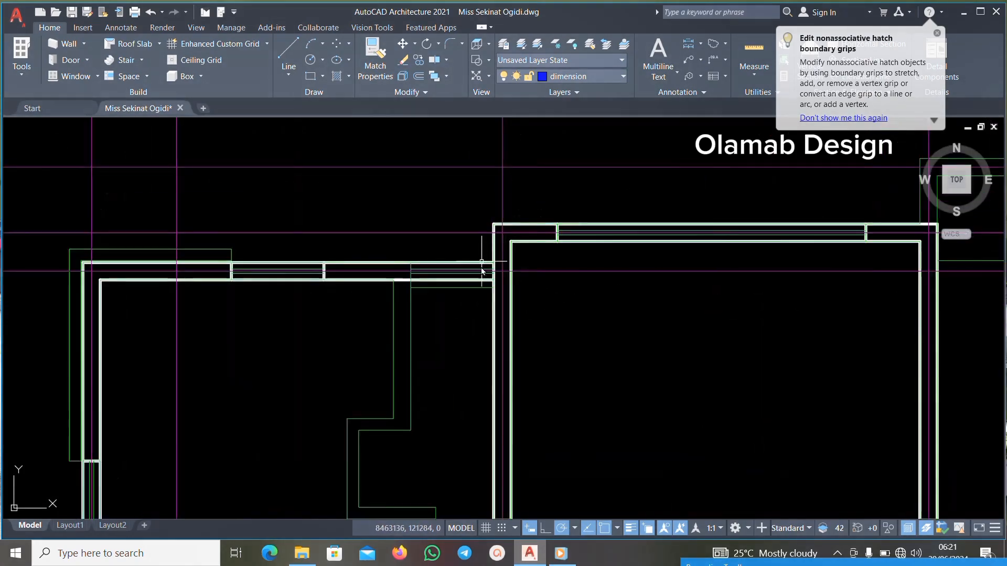
{"action": "scroll", "coordinate": [446, 273], "scroll_direction": "down", "scroll_amount": 3}
{"action": "scroll", "coordinate": [314, 304], "scroll_direction": "up", "scroll_amount": 3}
{"action": "scroll", "coordinate": [441, 283], "scroll_direction": "up", "scroll_amount": 2}
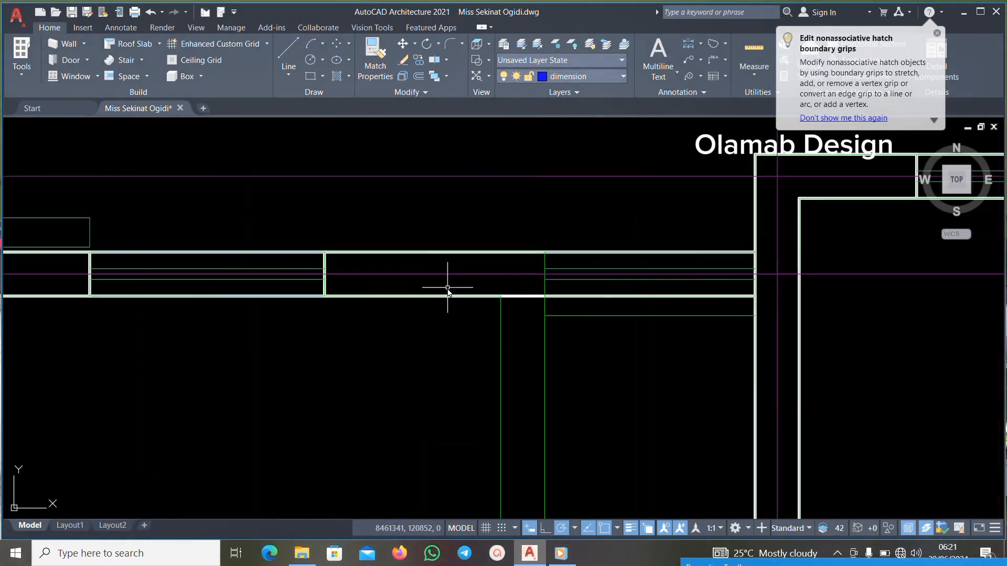
{"action": "scroll", "coordinate": [555, 303], "scroll_direction": "down", "scroll_amount": 6}
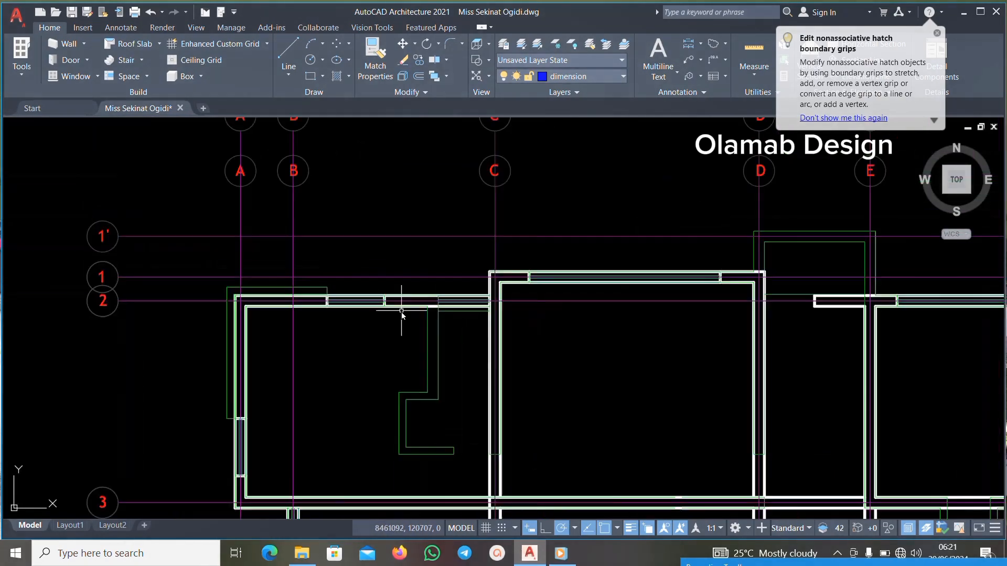
{"action": "scroll", "coordinate": [752, 310], "scroll_direction": "up", "scroll_amount": 4}
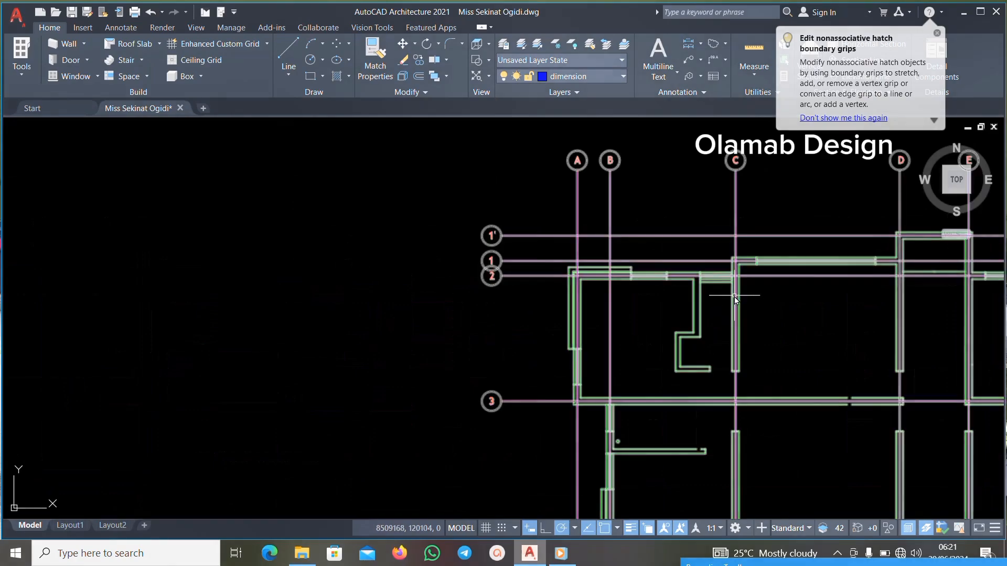
{"action": "scroll", "coordinate": [723, 288], "scroll_direction": "up", "scroll_amount": 5}
{"action": "scroll", "coordinate": [636, 247], "scroll_direction": "down", "scroll_amount": 8}
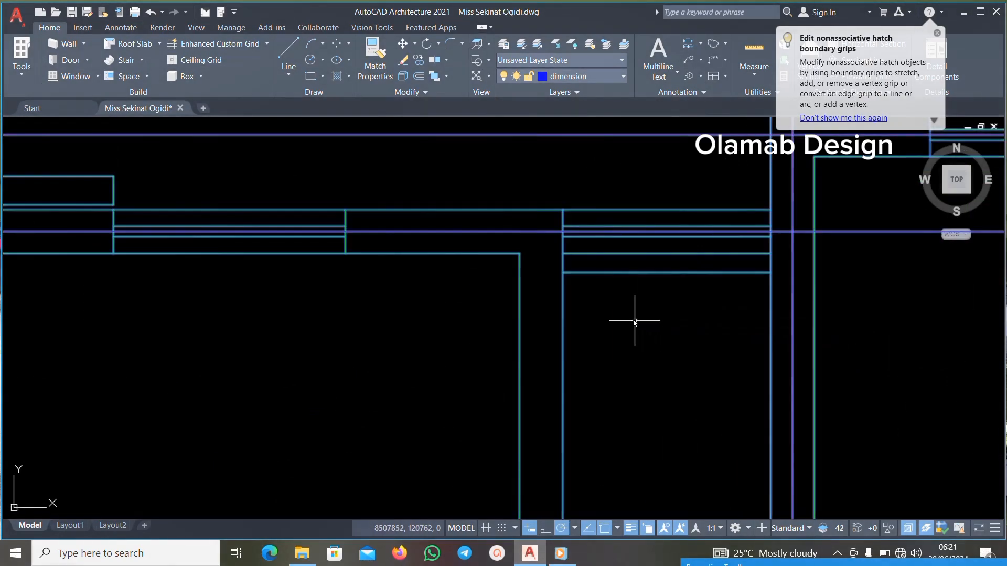
{"action": "scroll", "coordinate": [605, 277], "scroll_direction": "down", "scroll_amount": 3}
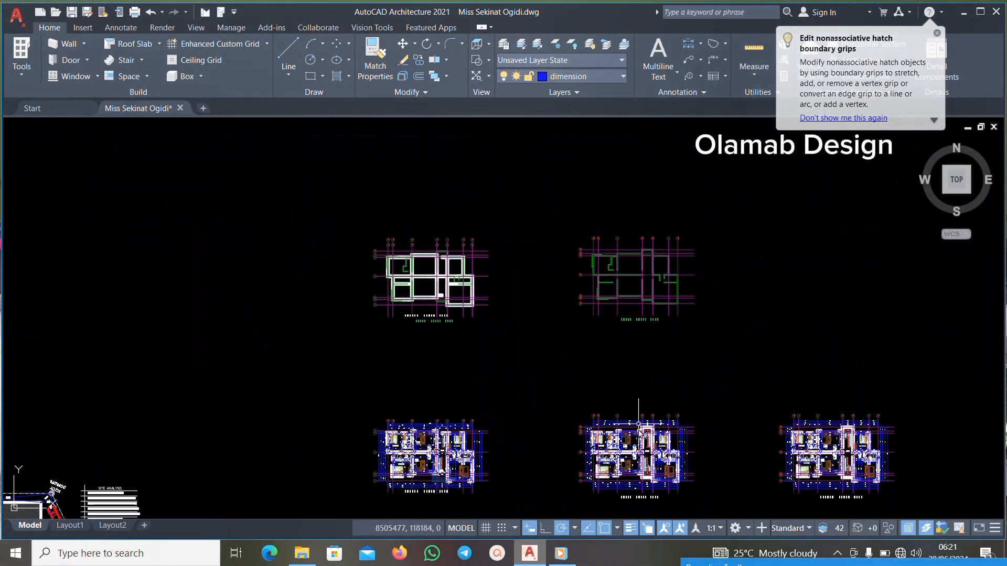
Compare the green lines beside gridlines C and 2 with the bathroom wall area in the furnished first floor plan.
{"action": "scroll", "coordinate": [596, 403], "scroll_direction": "up", "scroll_amount": 8}
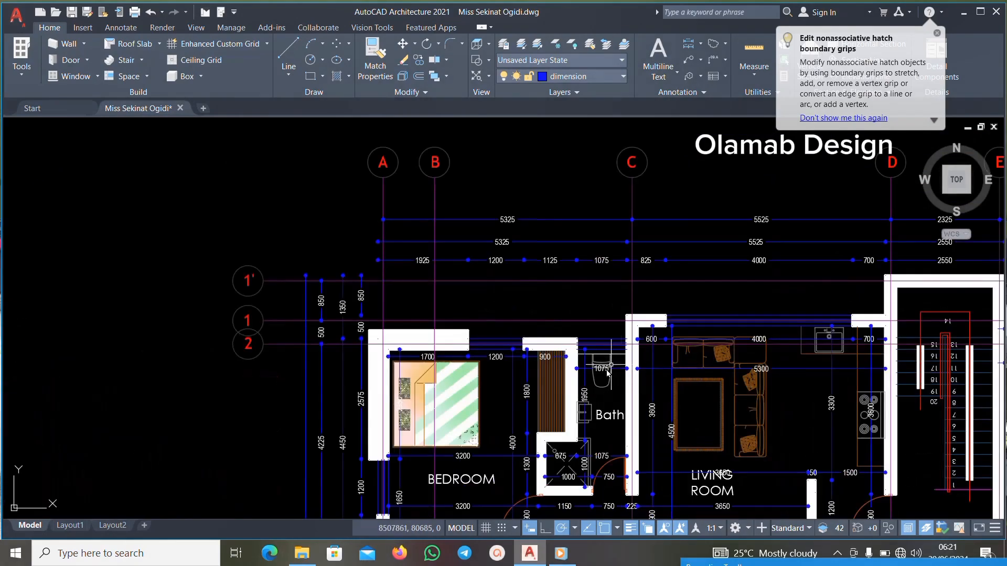
{"action": "scroll", "coordinate": [608, 369], "scroll_direction": "down", "scroll_amount": 6}
{"action": "scroll", "coordinate": [594, 375], "scroll_direction": "down", "scroll_amount": 5}
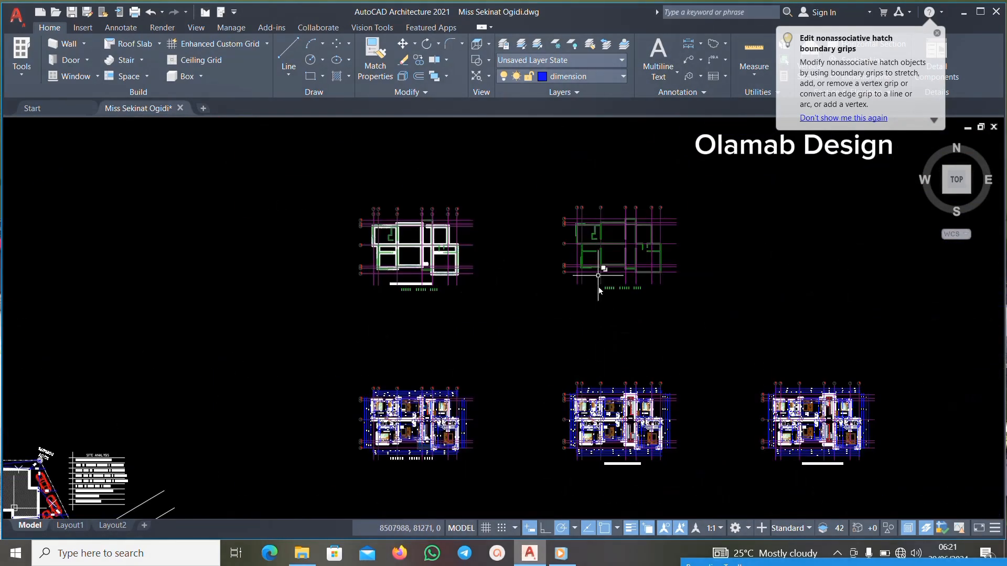
{"action": "scroll", "coordinate": [597, 272], "scroll_direction": "up", "scroll_amount": 10}
{"action": "scroll", "coordinate": [596, 277], "scroll_direction": "up", "scroll_amount": 2}
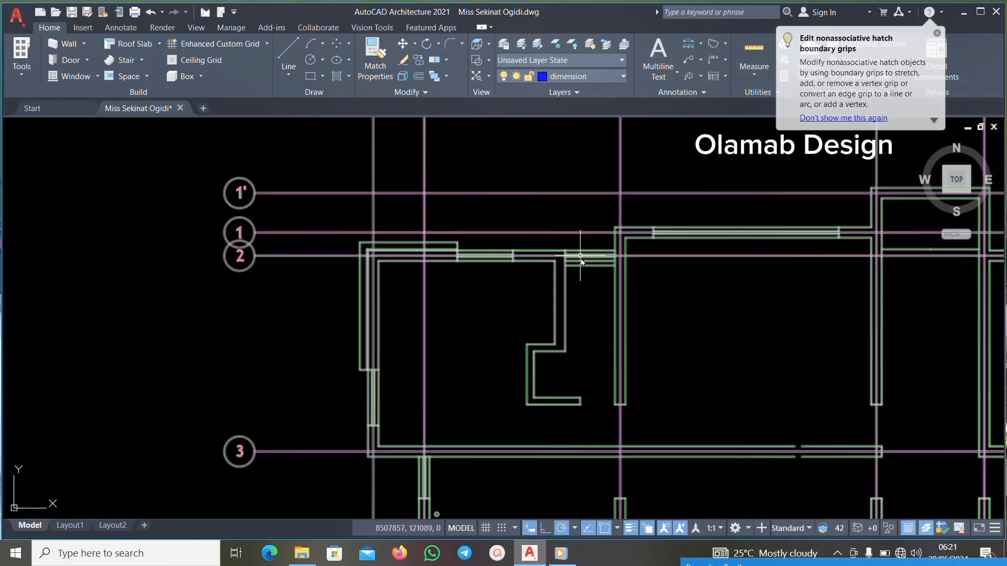
{"action": "scroll", "coordinate": [579, 264], "scroll_direction": "down", "scroll_amount": 2}
{"action": "scroll", "coordinate": [576, 269], "scroll_direction": "up", "scroll_amount": 6}
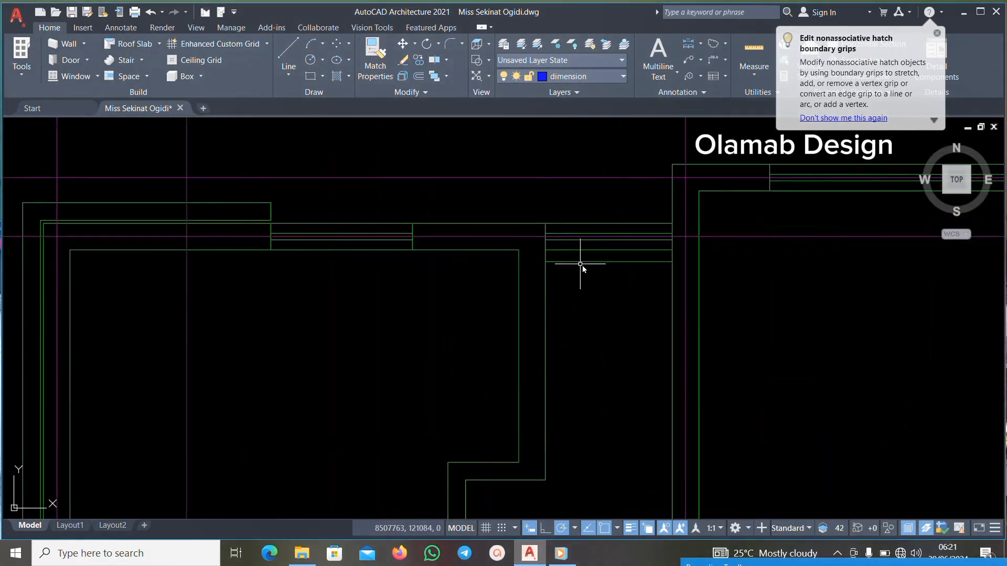
{"action": "scroll", "coordinate": [579, 294], "scroll_direction": "down", "scroll_amount": 8}
{"action": "scroll", "coordinate": [563, 448], "scroll_direction": "up", "scroll_amount": 6}
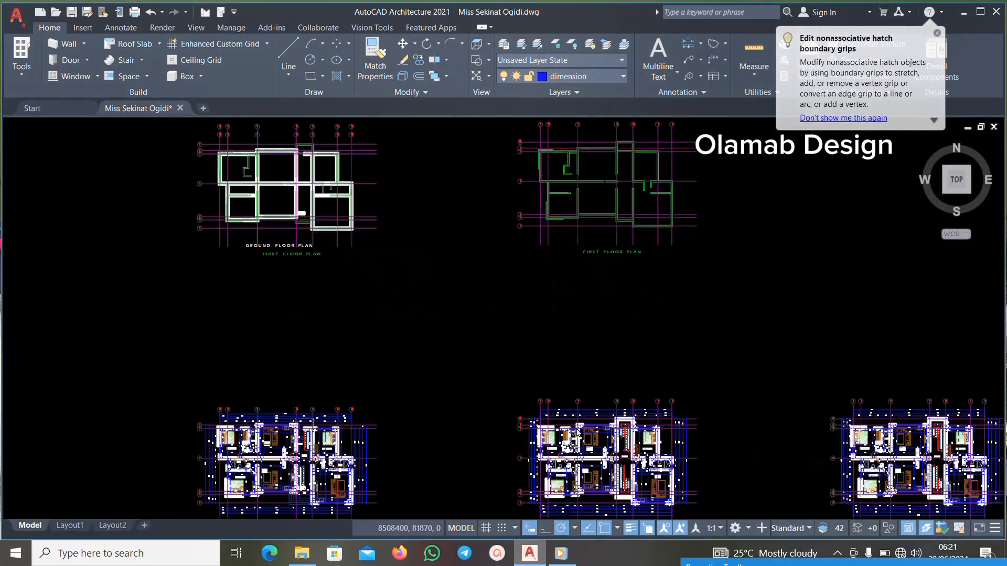
{"action": "scroll", "coordinate": [564, 448], "scroll_direction": "up", "scroll_amount": 6}
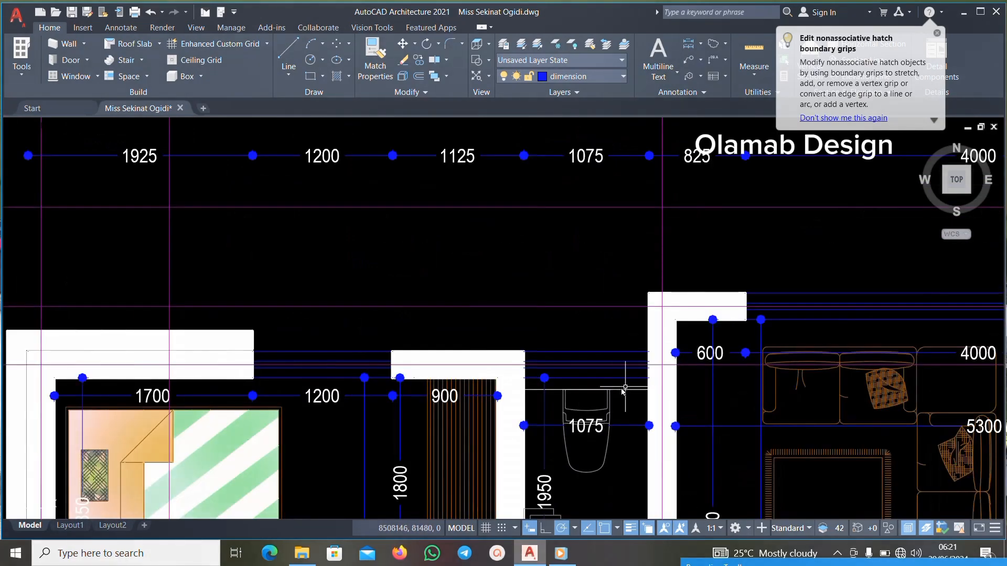
Select the toilet and the line behind it in the furnished first floor plan's bathroom to identify the extra line below the window.
{"action": "scroll", "coordinate": [629, 386], "scroll_direction": "up", "scroll_amount": 6}
{"action": "left_click", "coordinate": [651, 394]}
{"action": "left_click", "coordinate": [524, 462]}
{"action": "scroll", "coordinate": [642, 392], "scroll_direction": "down", "scroll_amount": 4}
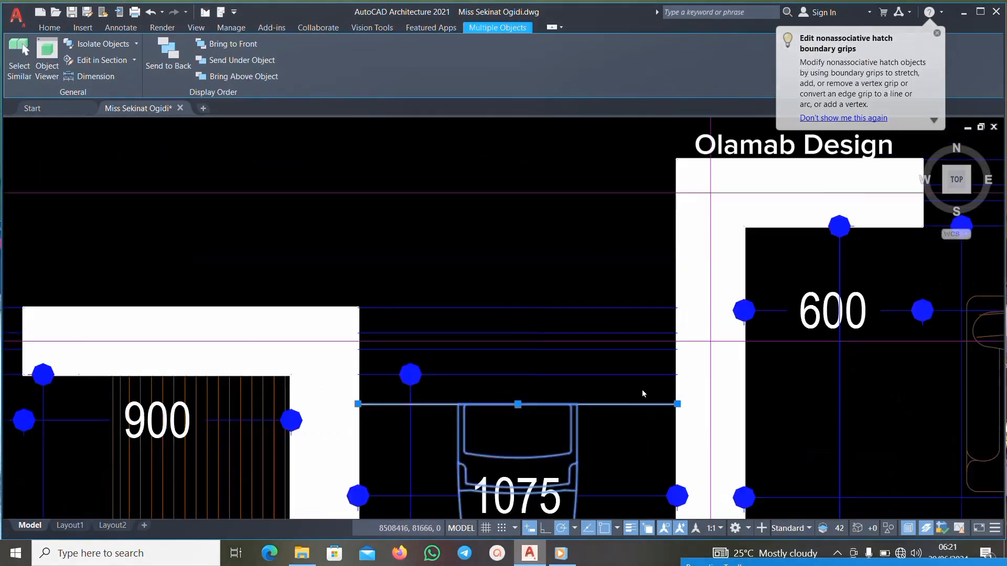
{"action": "scroll", "coordinate": [556, 402], "scroll_direction": "up", "scroll_amount": 2}
{"action": "key", "text": "Escape"}
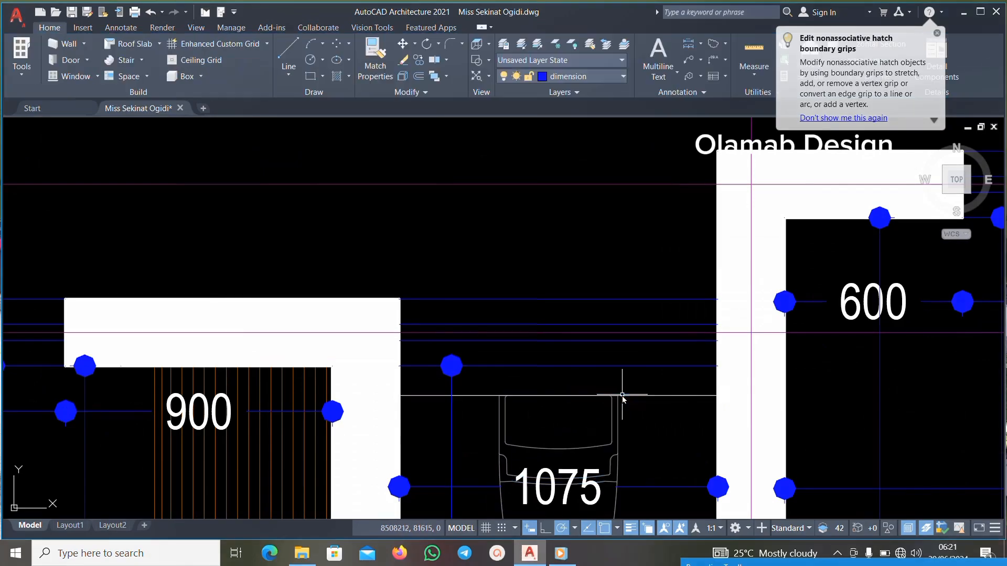
{"action": "left_click", "coordinate": [659, 388]}
{"action": "left_click", "coordinate": [491, 450]}
{"action": "scroll", "coordinate": [556, 412], "scroll_direction": "down", "scroll_amount": 10}
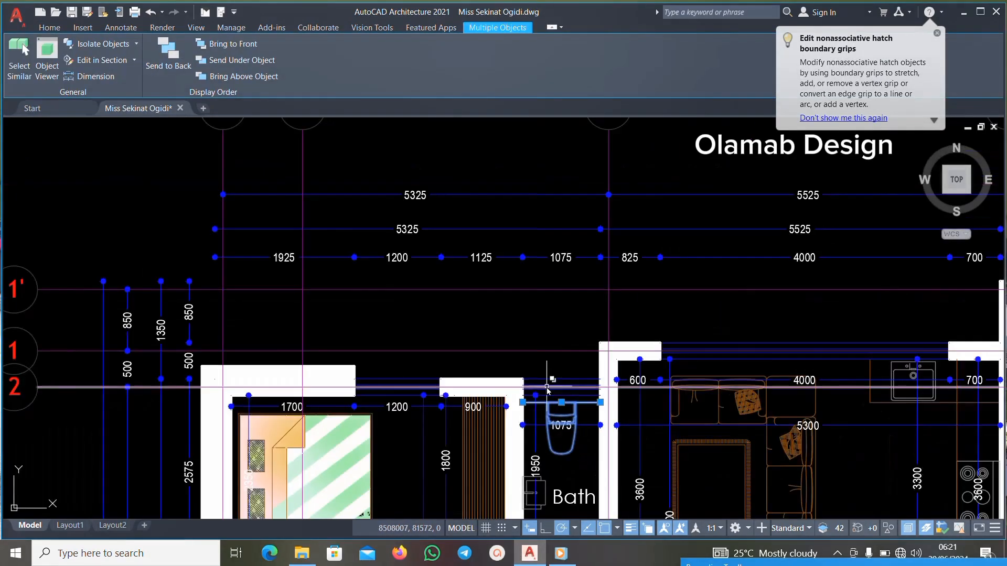
Inspect the matching bathroom line near gridlines C and 2 in the green first floor plan and in the overlay.
{"action": "scroll", "coordinate": [543, 340], "scroll_direction": "down", "scroll_amount": 3}
{"action": "scroll", "coordinate": [543, 231], "scroll_direction": "up", "scroll_amount": 6}
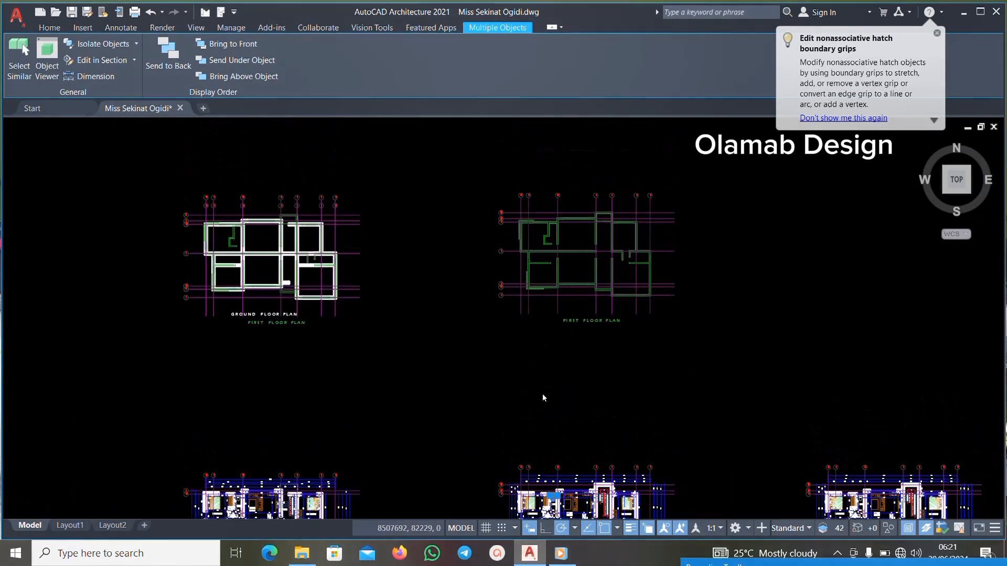
{"action": "scroll", "coordinate": [541, 224], "scroll_direction": "up", "scroll_amount": 5}
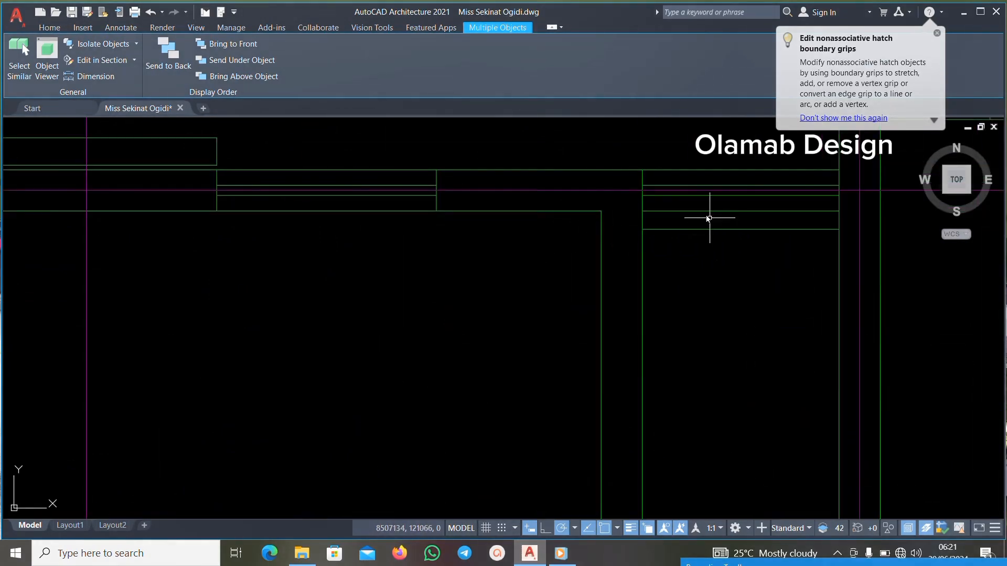
{"action": "scroll", "coordinate": [707, 217], "scroll_direction": "down", "scroll_amount": 8}
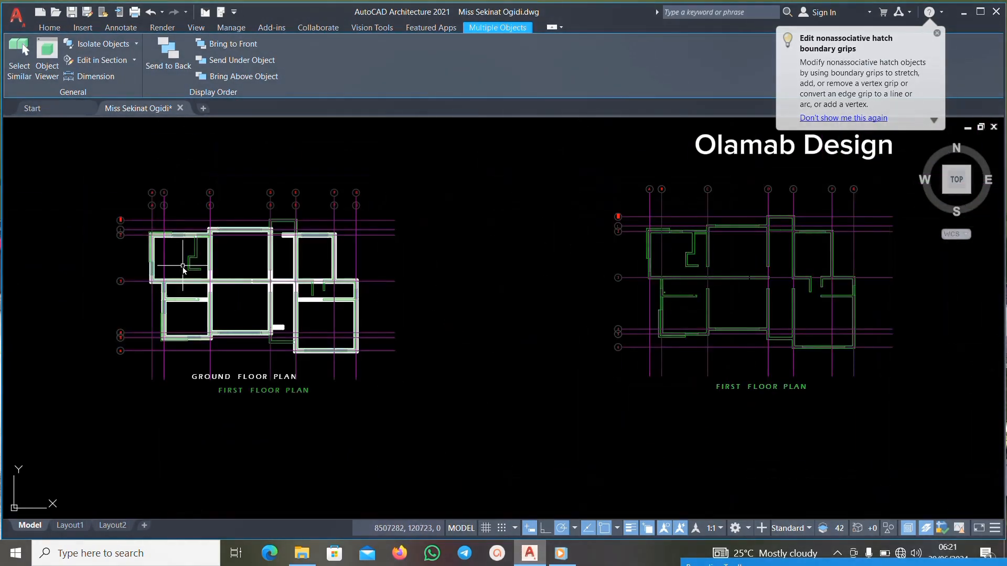
{"action": "scroll", "coordinate": [184, 268], "scroll_direction": "up", "scroll_amount": 6}
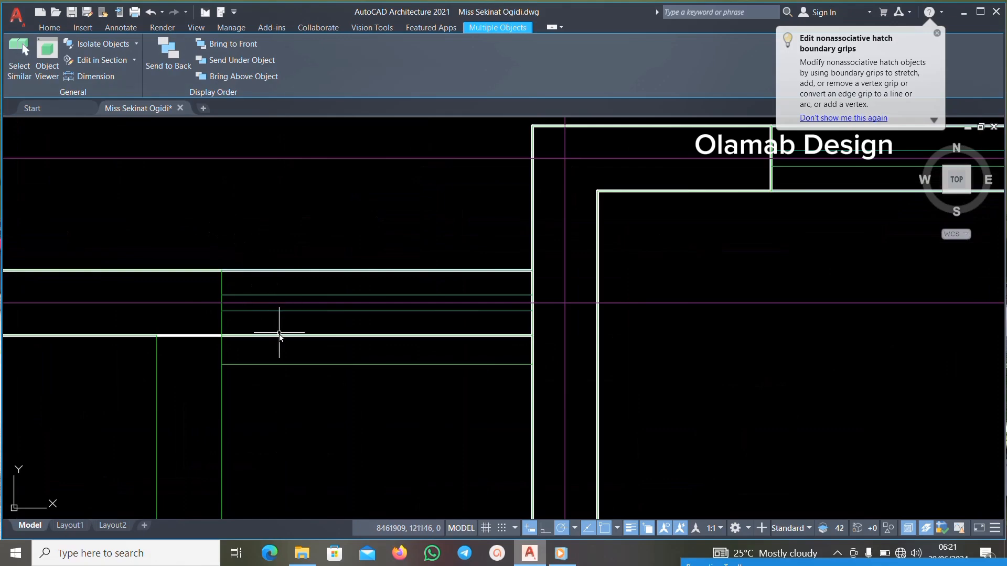
{"action": "scroll", "coordinate": [280, 334], "scroll_direction": "up", "scroll_amount": 5}
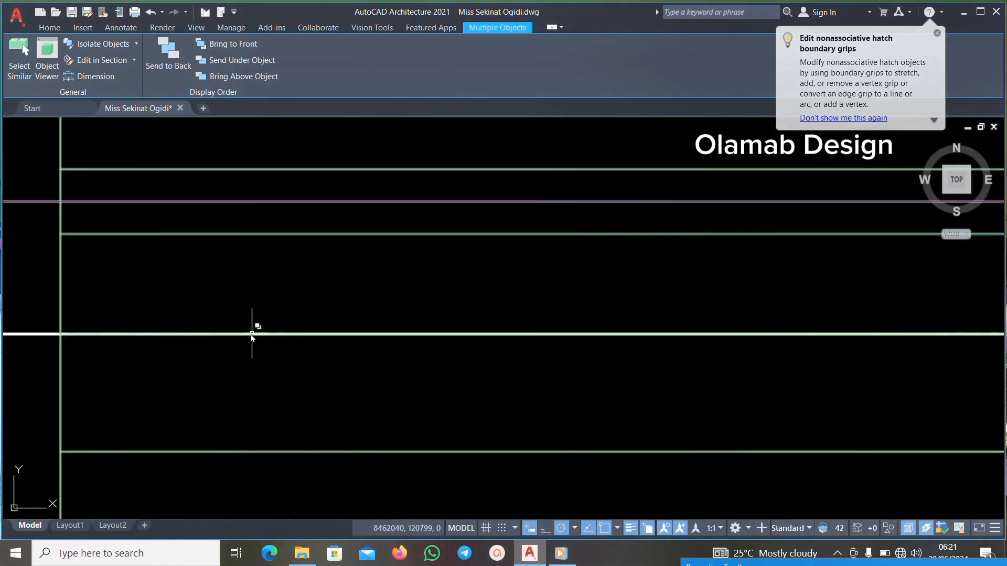
{"action": "scroll", "coordinate": [294, 323], "scroll_direction": "down", "scroll_amount": 3}
{"action": "scroll", "coordinate": [304, 315], "scroll_direction": "down", "scroll_amount": 8}
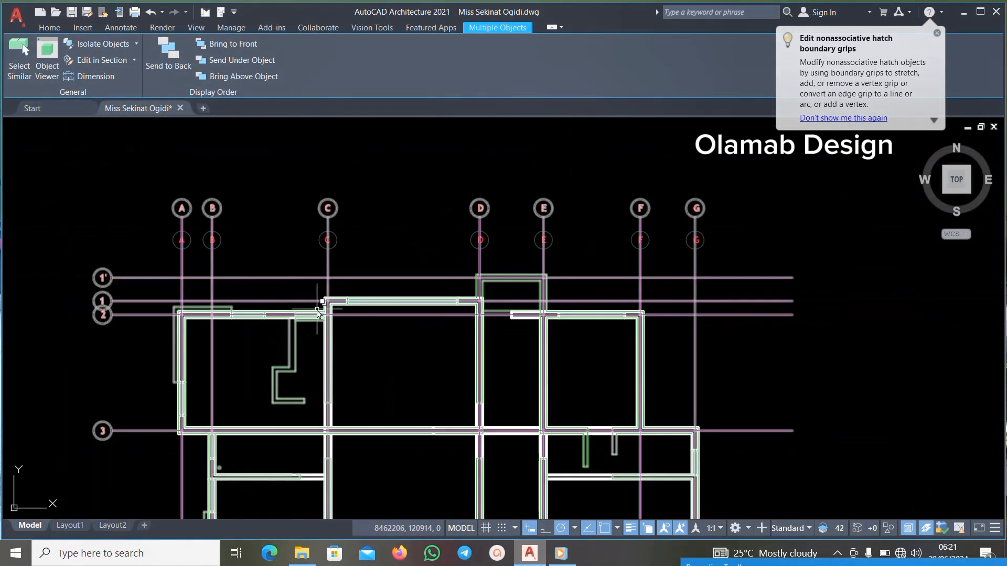
Review the overlaid plans, focusing on the green first floor walls between gridlines D and E near gridline 1'.
{"action": "scroll", "coordinate": [404, 422], "scroll_direction": "up", "scroll_amount": 4}
{"action": "scroll", "coordinate": [411, 429], "scroll_direction": "down", "scroll_amount": 3}
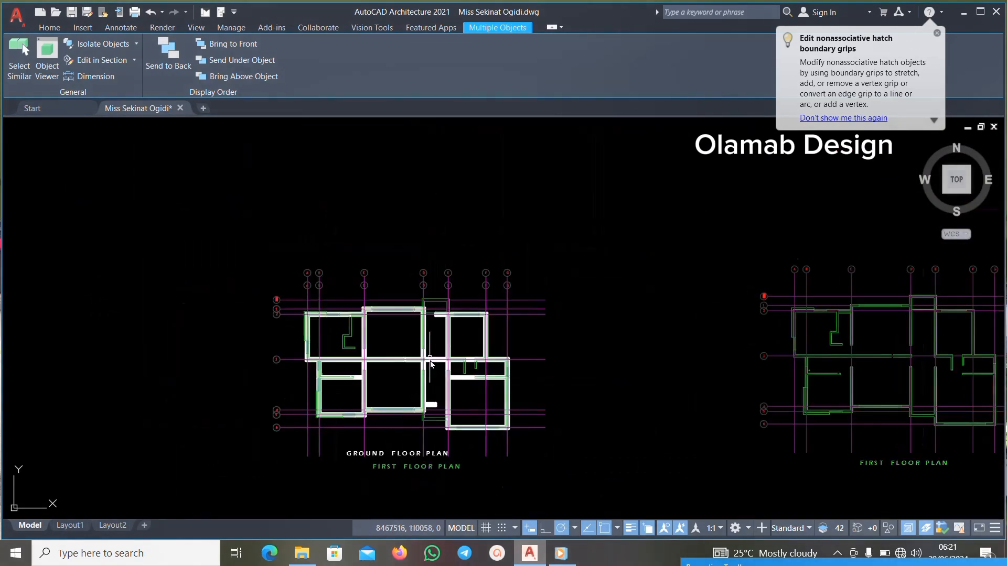
{"action": "scroll", "coordinate": [326, 348], "scroll_direction": "up", "scroll_amount": 1}
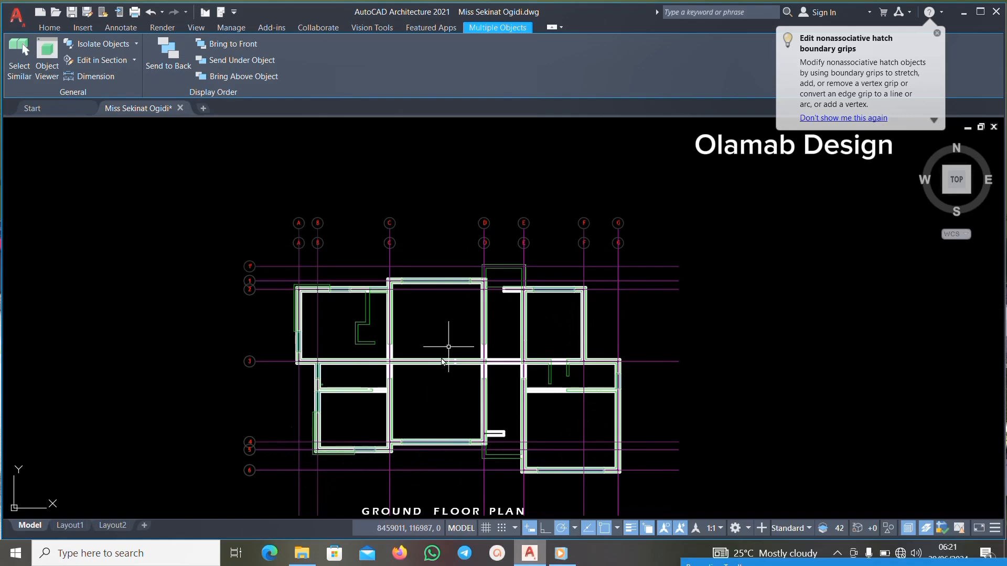
{"action": "scroll", "coordinate": [443, 246], "scroll_direction": "up", "scroll_amount": 6}
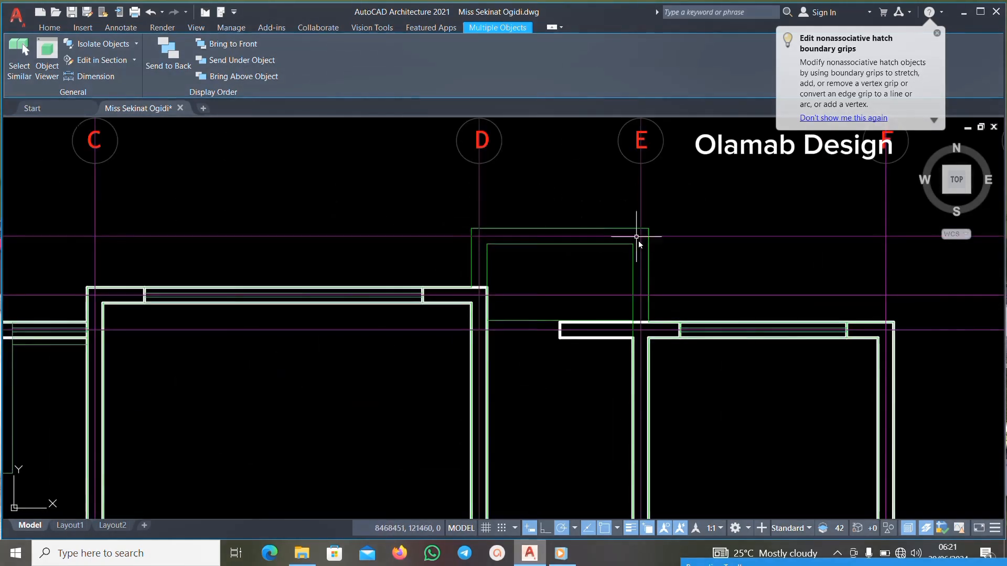
{"action": "scroll", "coordinate": [643, 324], "scroll_direction": "down", "scroll_amount": 7}
{"action": "scroll", "coordinate": [554, 230], "scroll_direction": "up", "scroll_amount": 5}
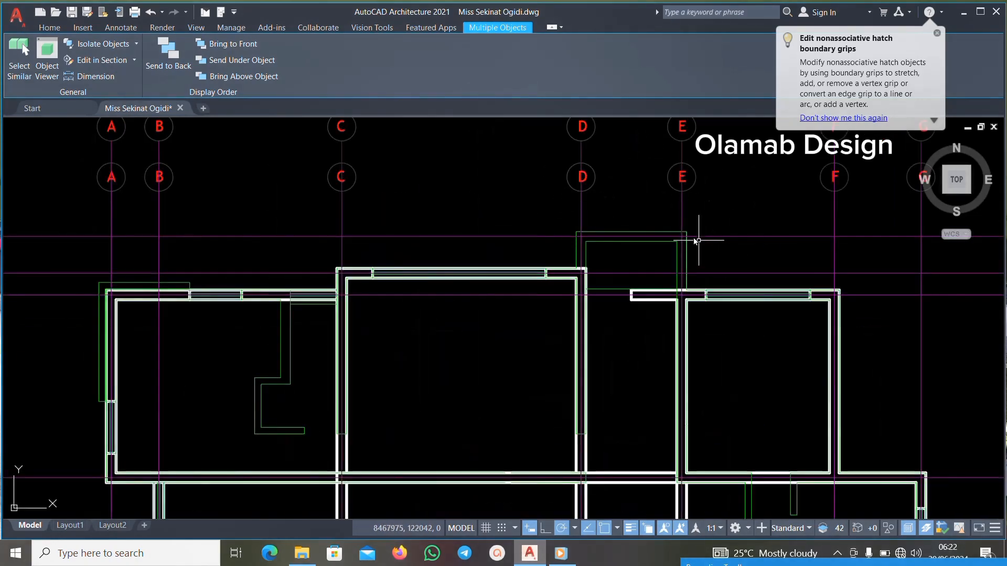
Review the overlaid green and white walls between gridlines D and E near gridlines 4 to 6, and clear the selection.
{"action": "scroll", "coordinate": [698, 241], "scroll_direction": "down", "scroll_amount": 6}
{"action": "scroll", "coordinate": [665, 406], "scroll_direction": "up", "scroll_amount": 5}
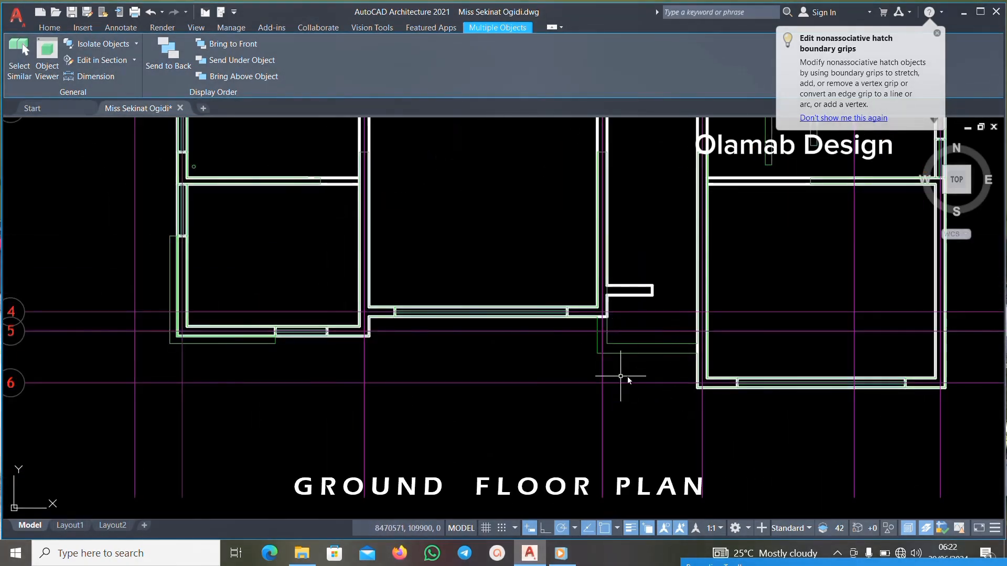
{"action": "scroll", "coordinate": [620, 375], "scroll_direction": "down", "scroll_amount": 7}
{"action": "scroll", "coordinate": [524, 294], "scroll_direction": "down", "scroll_amount": 6}
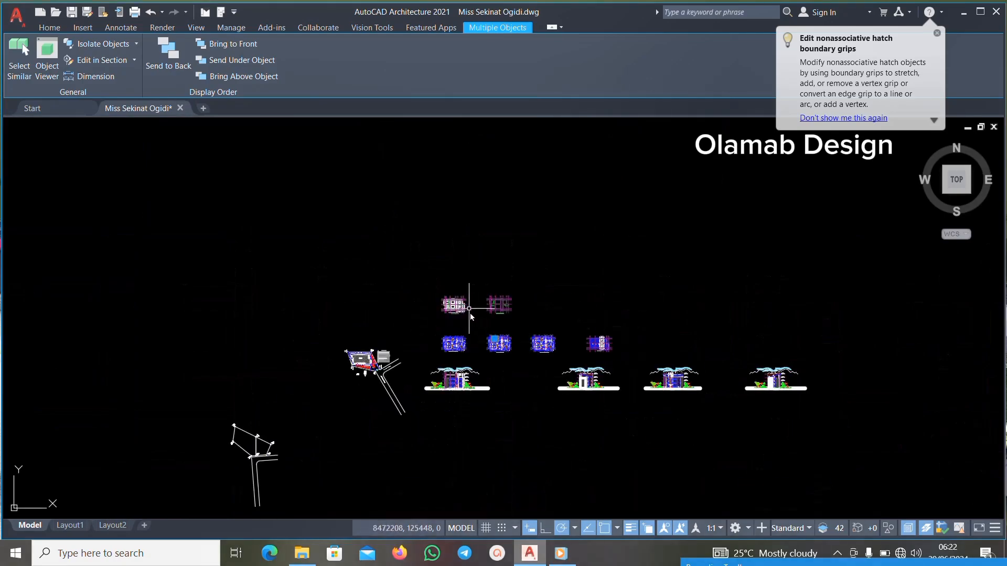
{"action": "key", "text": "Escape"}
Select the wall line below the bathroom door in the furnished plan directly below the overlay to identify its layer.
{"action": "scroll", "coordinate": [460, 385], "scroll_direction": "up", "scroll_amount": 6}
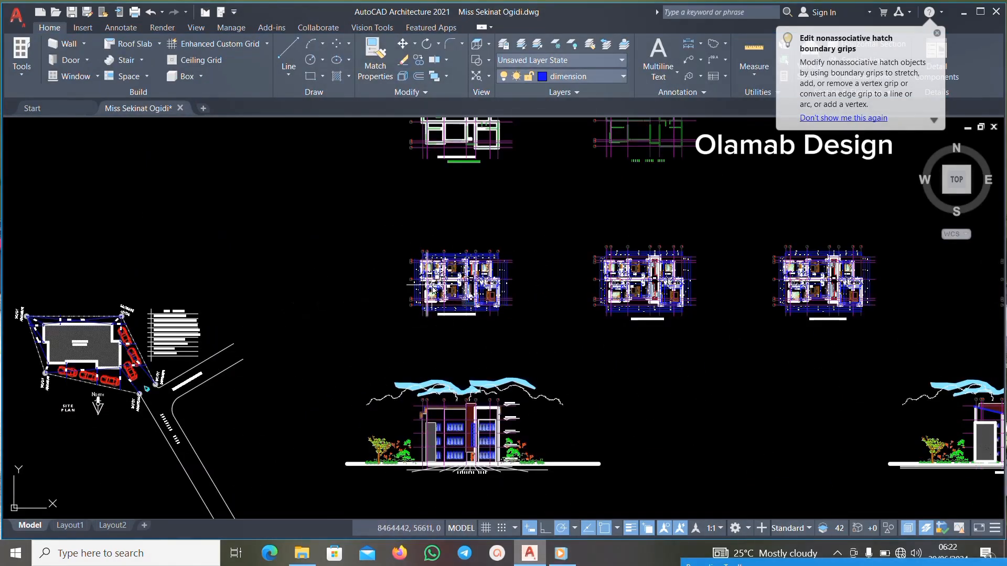
{"action": "scroll", "coordinate": [427, 284], "scroll_direction": "up", "scroll_amount": 8}
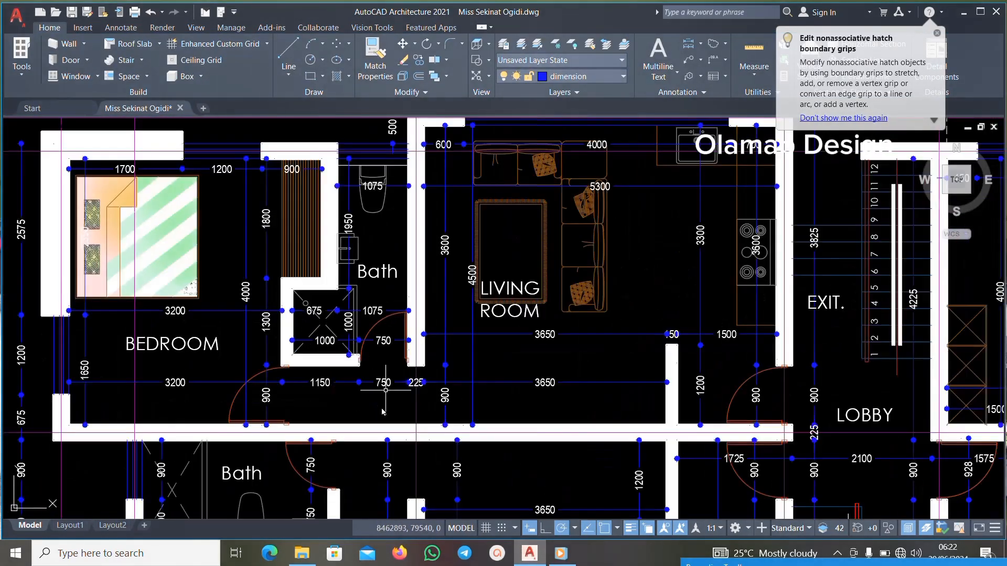
{"action": "scroll", "coordinate": [385, 411], "scroll_direction": "up", "scroll_amount": 5}
{"action": "left_click", "coordinate": [408, 445]}
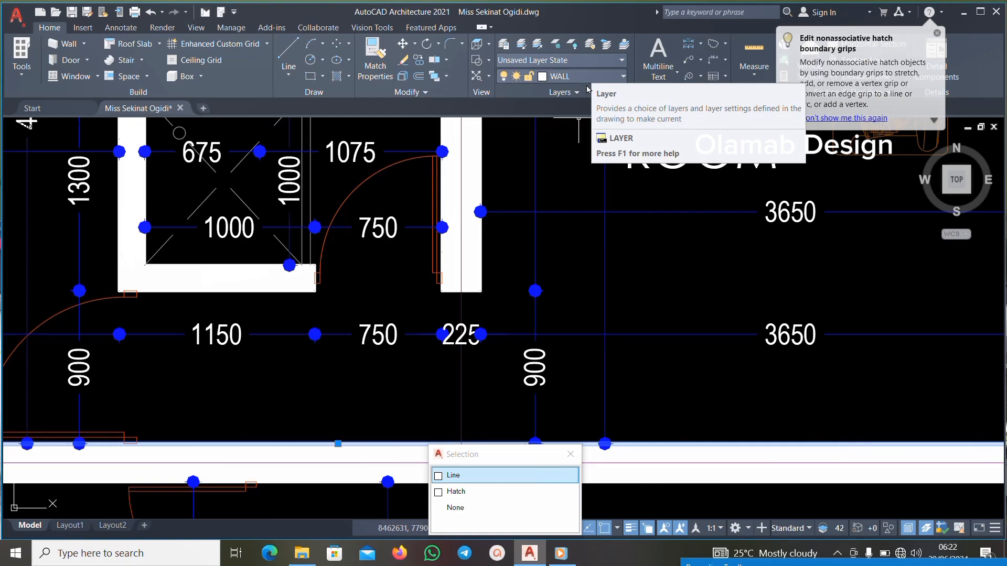
{"action": "scroll", "coordinate": [498, 377], "scroll_direction": "down", "scroll_amount": 6}
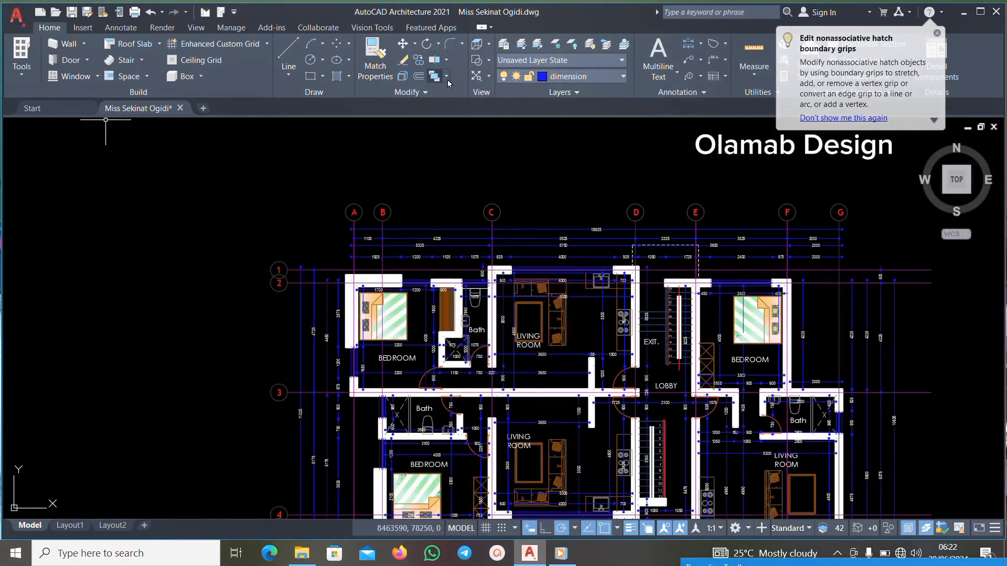
Return to the overlaid ground and first floor plans and make WALL the current layer.
{"action": "scroll", "coordinate": [477, 217], "scroll_direction": "down", "scroll_amount": 5}
{"action": "scroll", "coordinate": [481, 136], "scroll_direction": "up", "scroll_amount": 6}
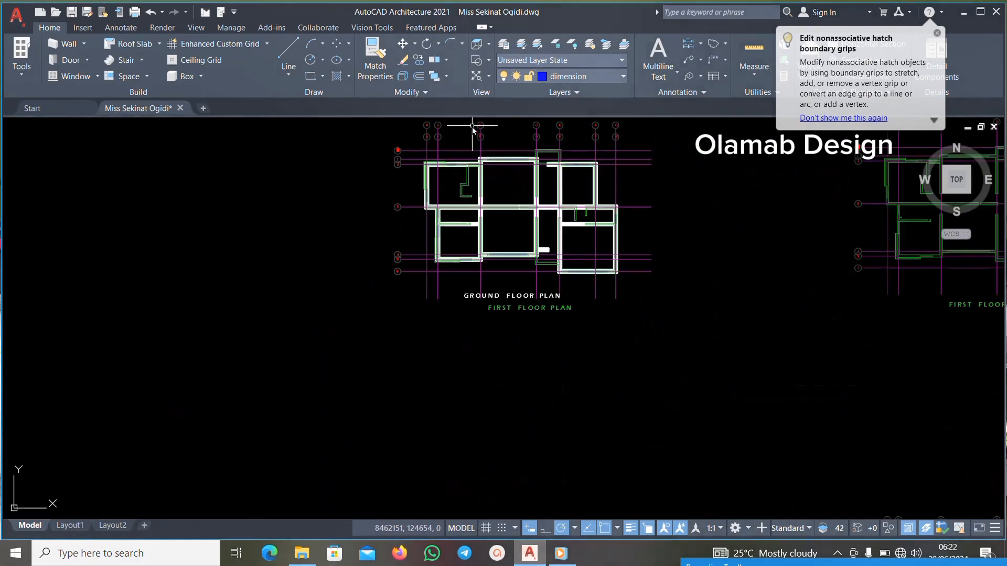
{"action": "scroll", "coordinate": [629, 157], "scroll_direction": "up", "scroll_amount": 4}
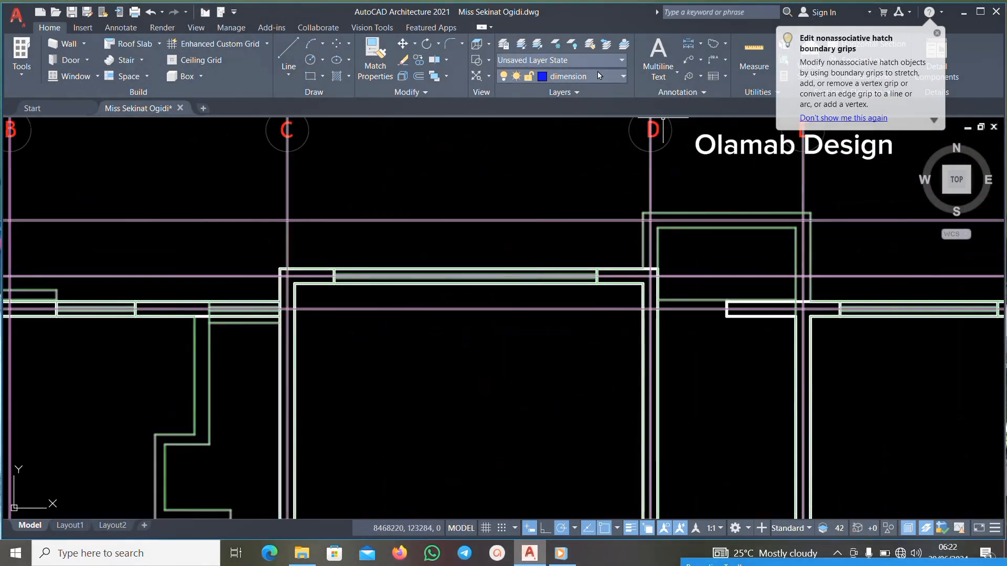
{"action": "left_click", "coordinate": [616, 79]}
{"action": "scroll", "coordinate": [561, 262], "scroll_direction": "up", "scroll_amount": 3}
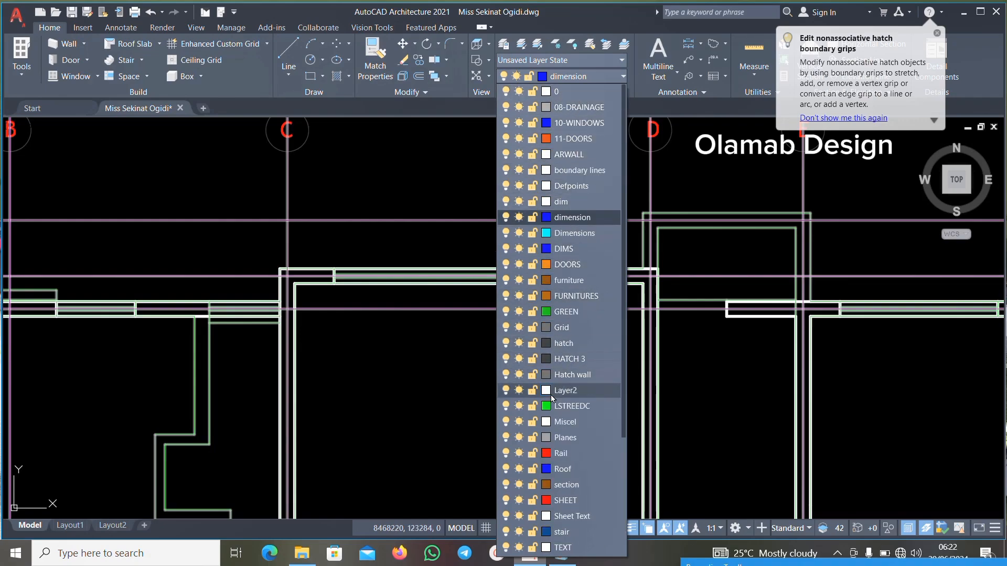
{"action": "scroll", "coordinate": [554, 419], "scroll_direction": "down", "scroll_amount": 1}
{"action": "scroll", "coordinate": [556, 435], "scroll_direction": "down", "scroll_amount": 2}
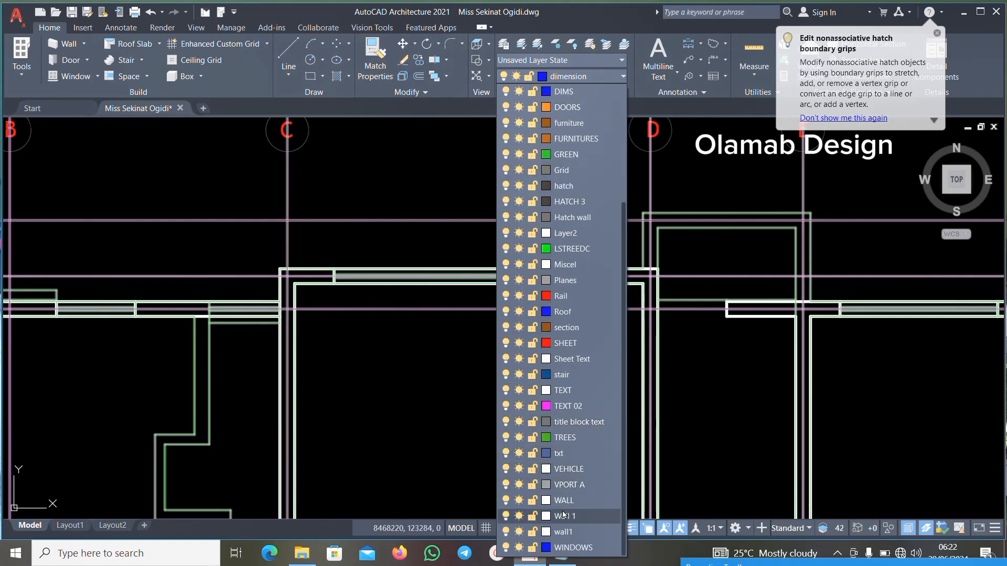
{"action": "left_click", "coordinate": [570, 502]}
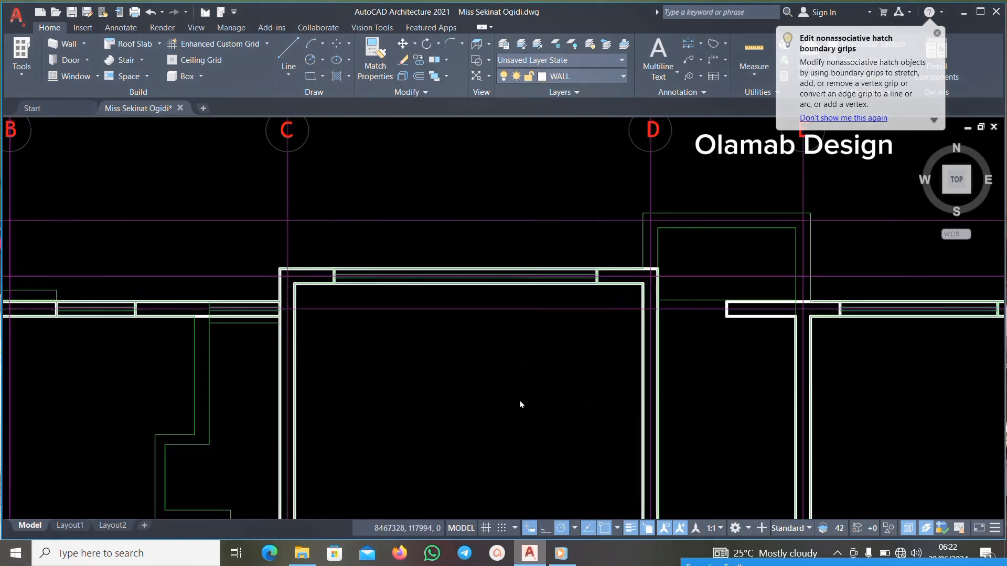
Start a line over the green first floor walls near gridlines D and 1' in the overlaid plans.
{"action": "scroll", "coordinate": [521, 404], "scroll_direction": "down", "scroll_amount": 2}
{"action": "left_click", "coordinate": [288, 58]}
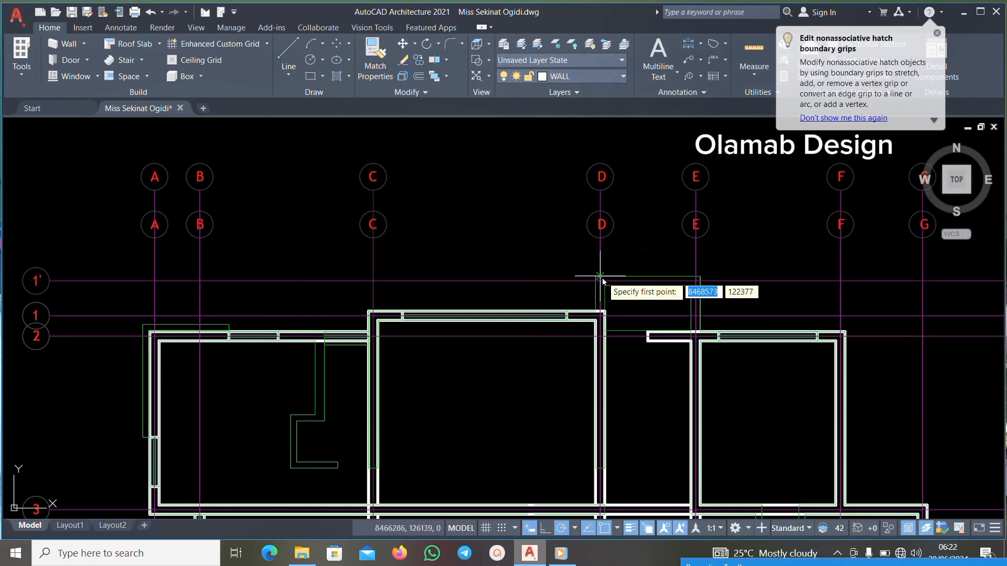
Draw the outer wall lines of the projecting bay between grids D and E beyond grid 1, tracing the green first-floor outline.
{"action": "scroll", "coordinate": [602, 281], "scroll_direction": "up", "scroll_amount": 3}
{"action": "left_click", "coordinate": [596, 311]}
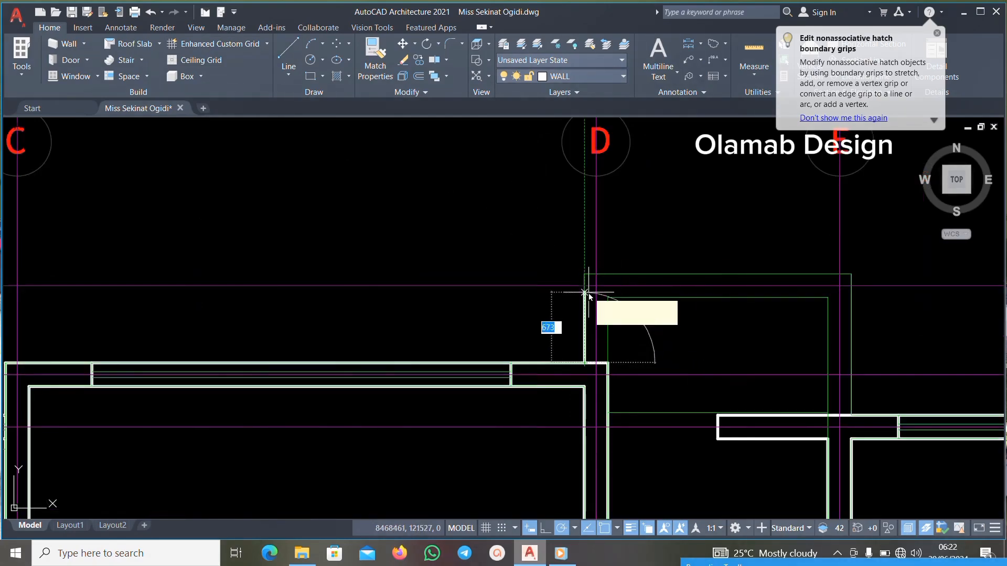
{"action": "left_click", "coordinate": [584, 274]}
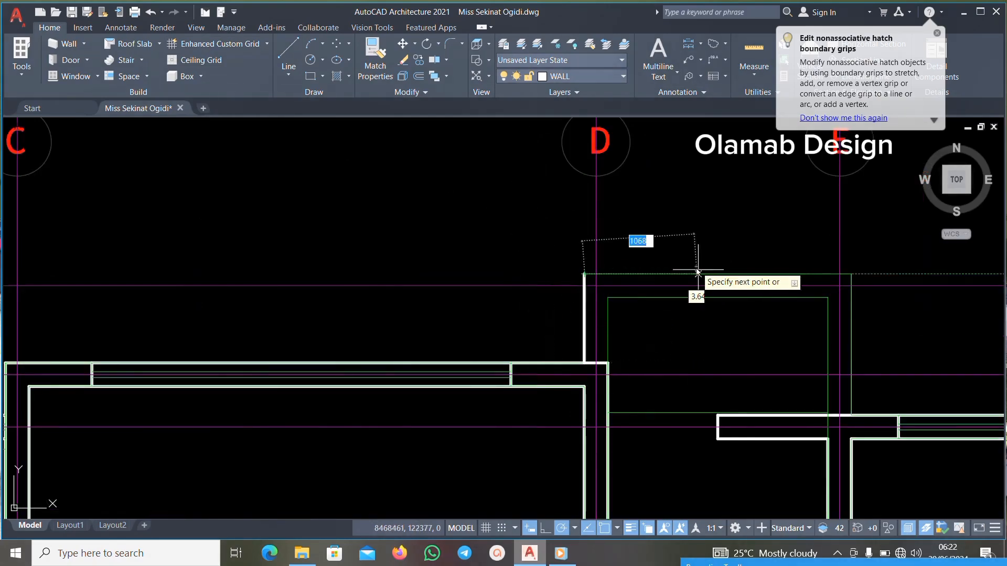
{"action": "left_click", "coordinate": [851, 273]}
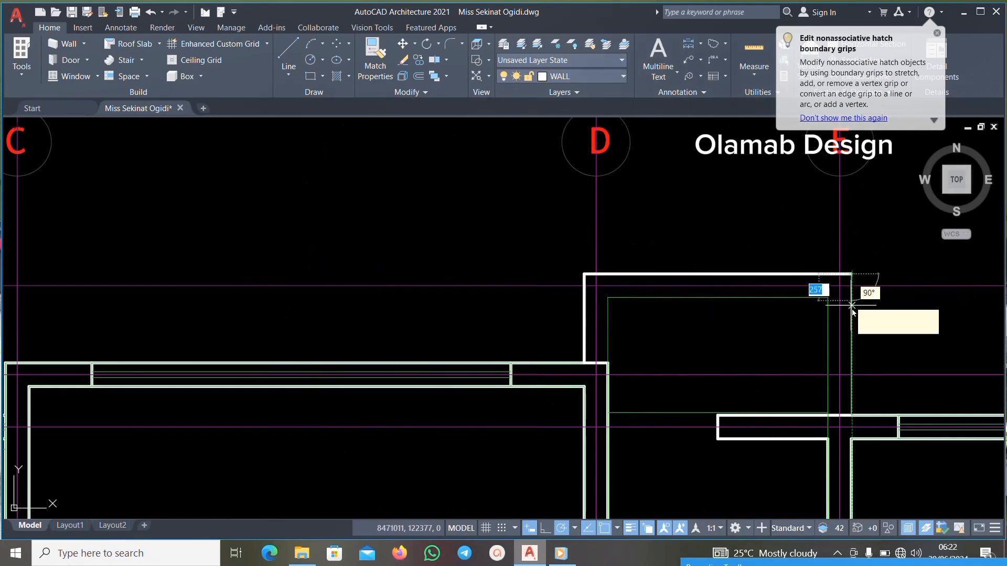
{"action": "left_click", "coordinate": [851, 413]}
{"action": "key", "text": "Return"}
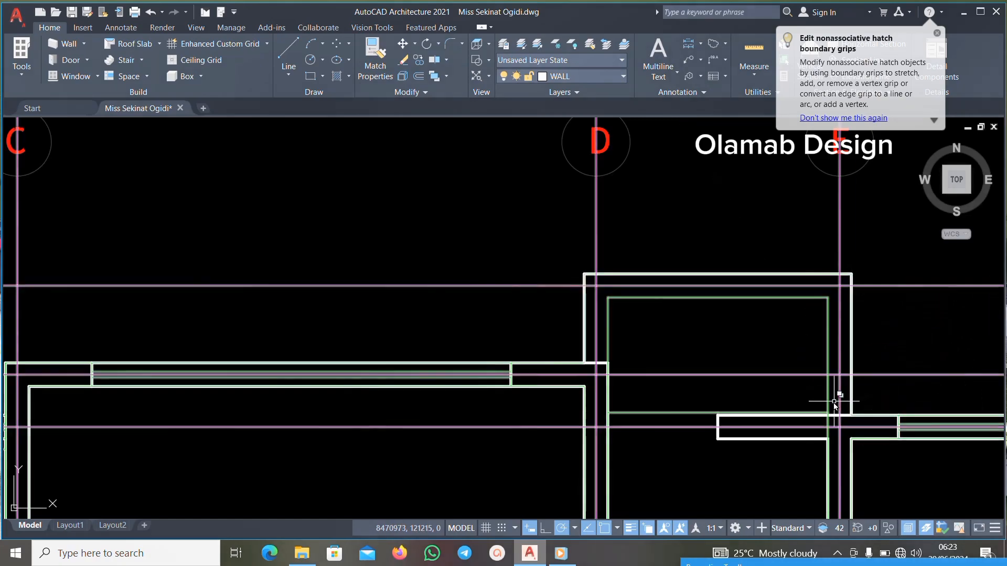
Draw the inner wall lines of the bay beyond grid 1, from the wall corner at grid D around to the grid 2 wall at grid E.
{"action": "left_click", "coordinate": [291, 48]}
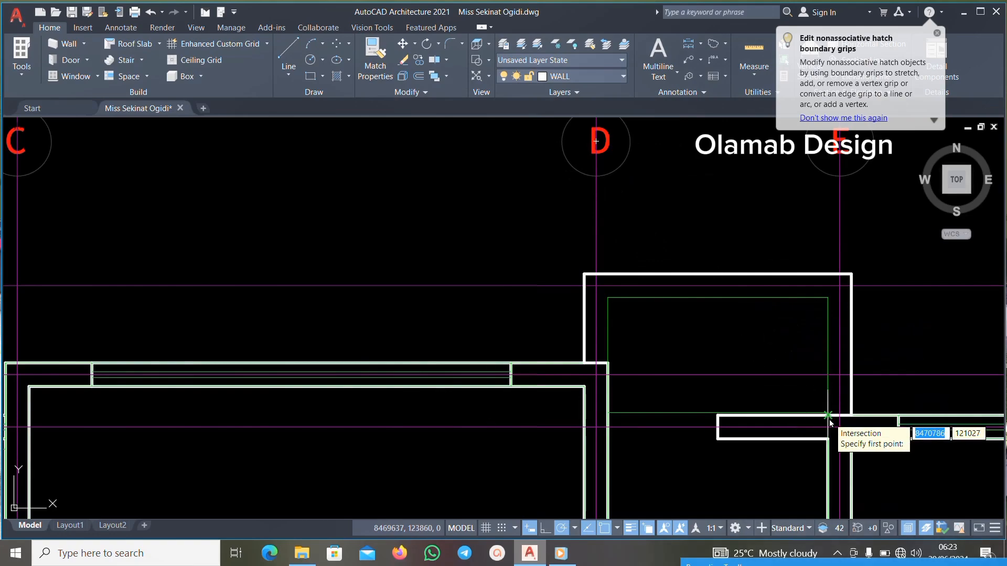
{"action": "scroll", "coordinate": [828, 419], "scroll_direction": "up", "scroll_amount": 2}
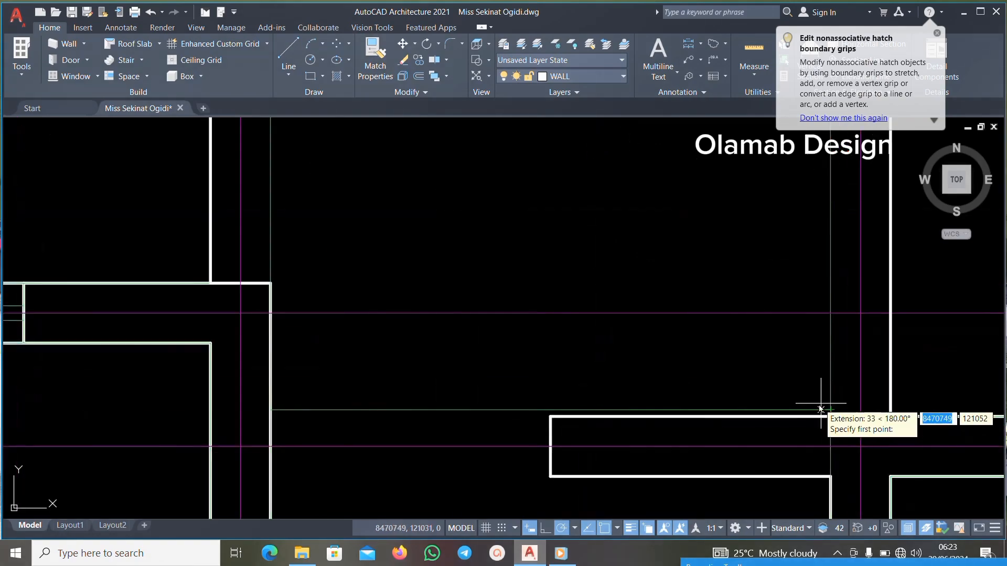
{"action": "scroll", "coordinate": [826, 407], "scroll_direction": "down", "scroll_amount": 3}
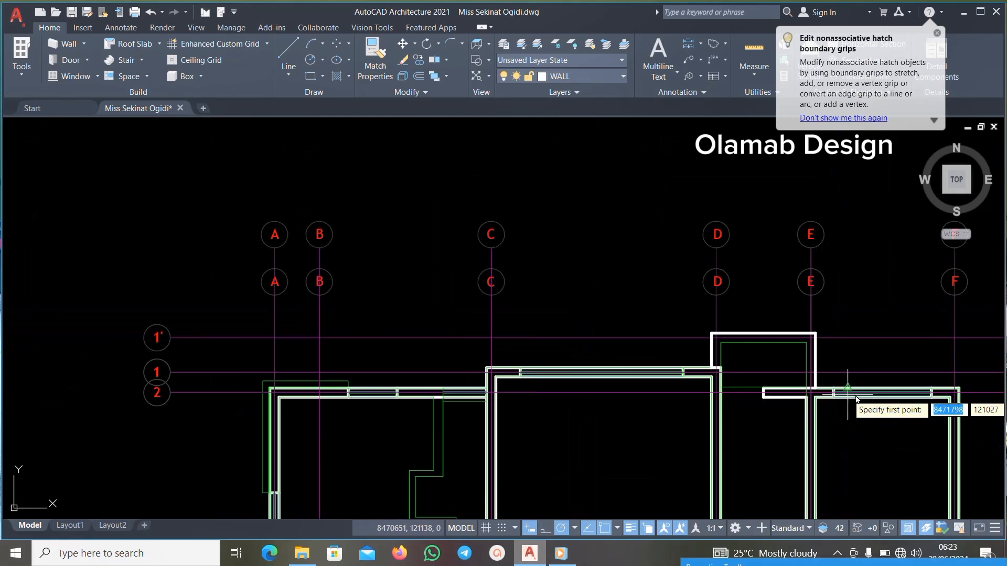
{"action": "scroll", "coordinate": [855, 403], "scroll_direction": "up", "scroll_amount": 2}
{"action": "scroll", "coordinate": [577, 312], "scroll_direction": "up", "scroll_amount": 2}
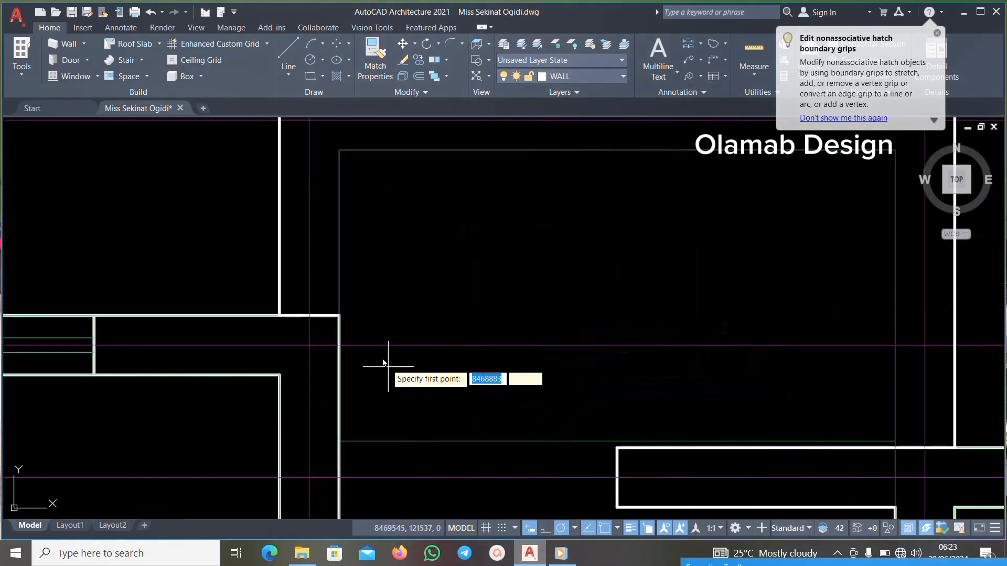
{"action": "left_click", "coordinate": [338, 315]}
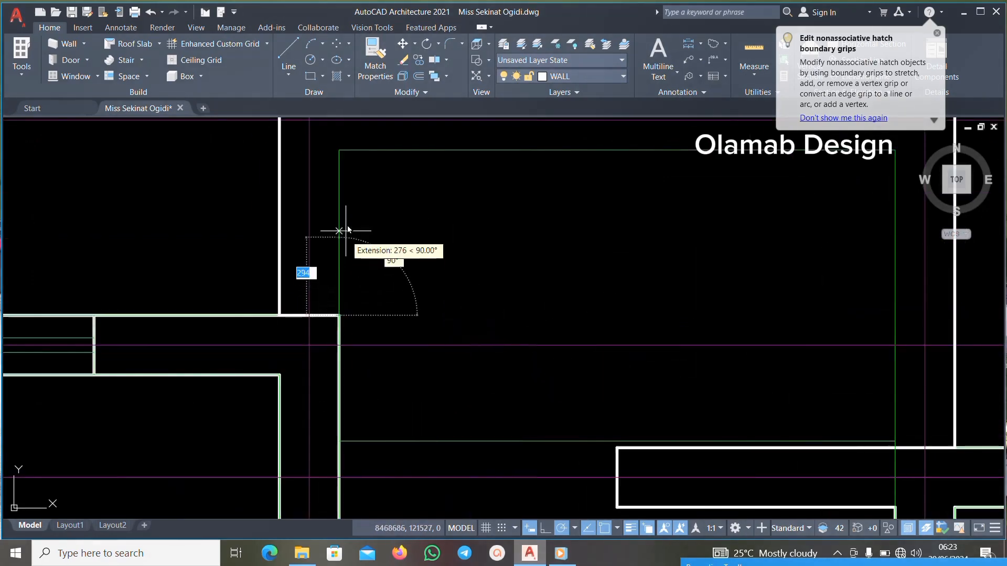
{"action": "left_click", "coordinate": [338, 151]}
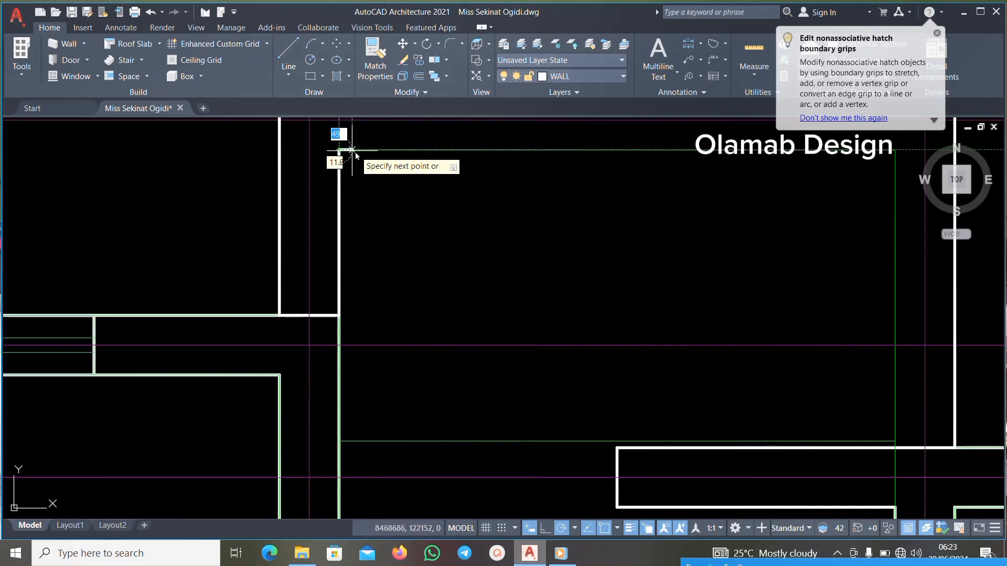
{"action": "scroll", "coordinate": [682, 220], "scroll_direction": "down", "scroll_amount": 2}
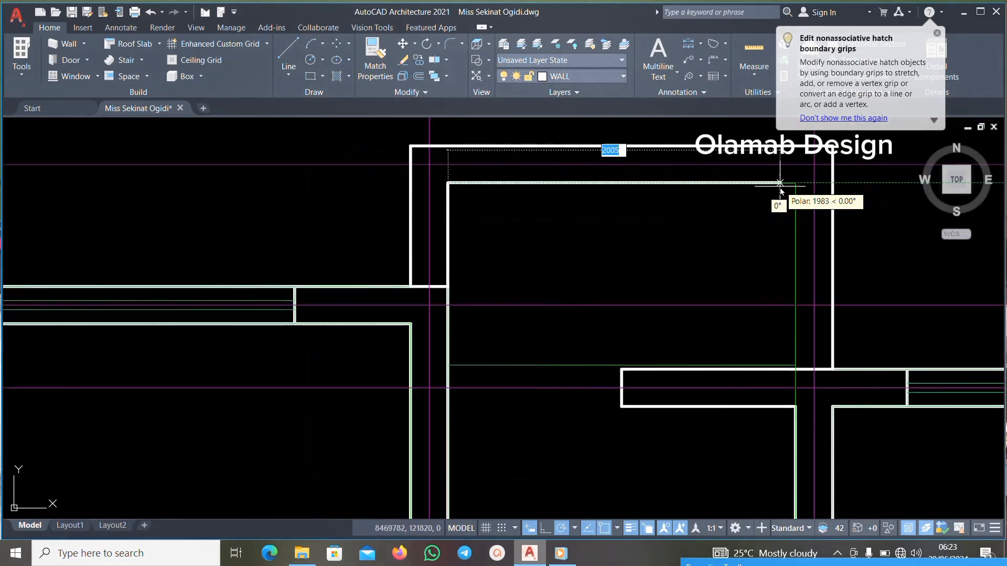
{"action": "scroll", "coordinate": [781, 186], "scroll_direction": "up", "scroll_amount": 2}
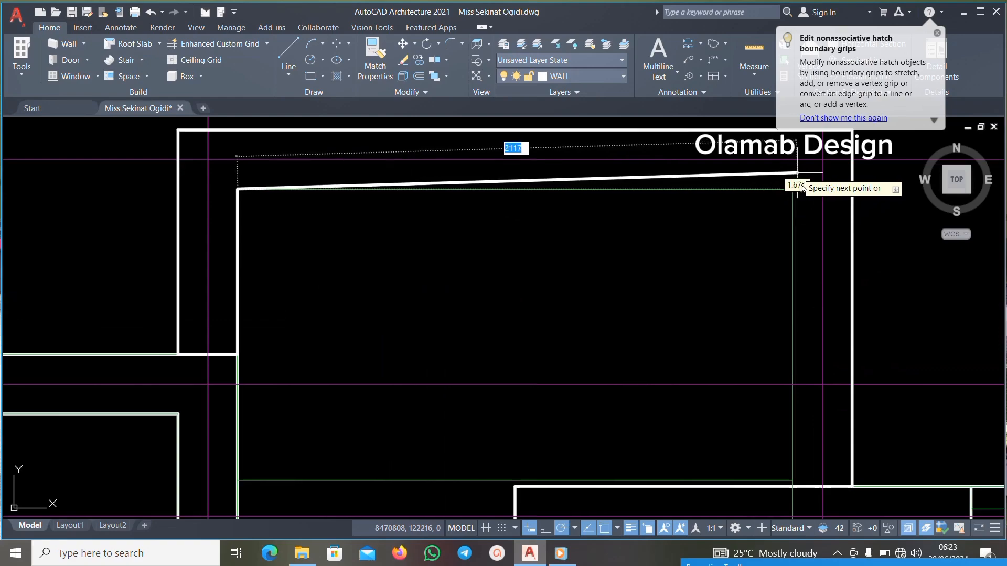
{"action": "left_click", "coordinate": [791, 195]}
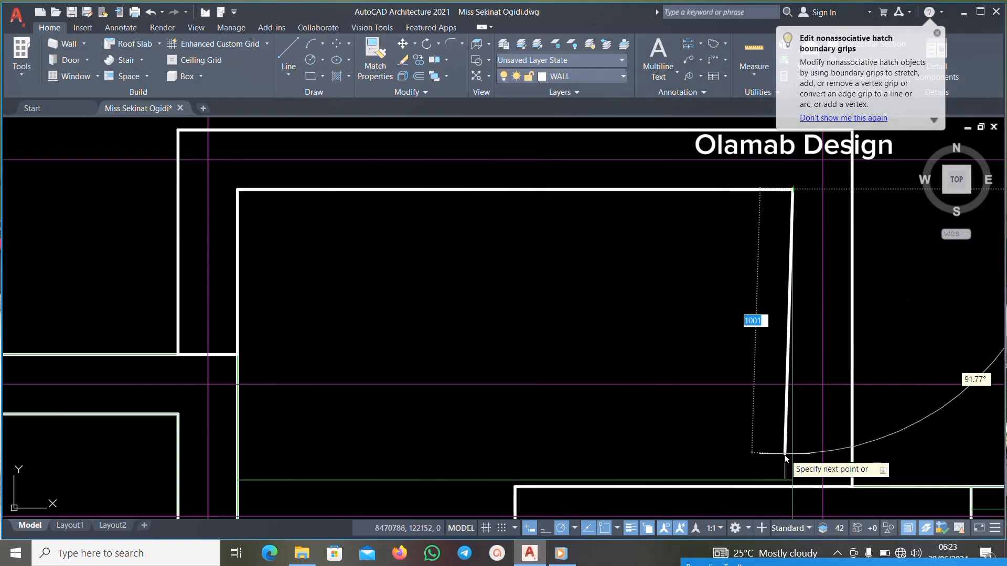
{"action": "left_click", "coordinate": [797, 487]}
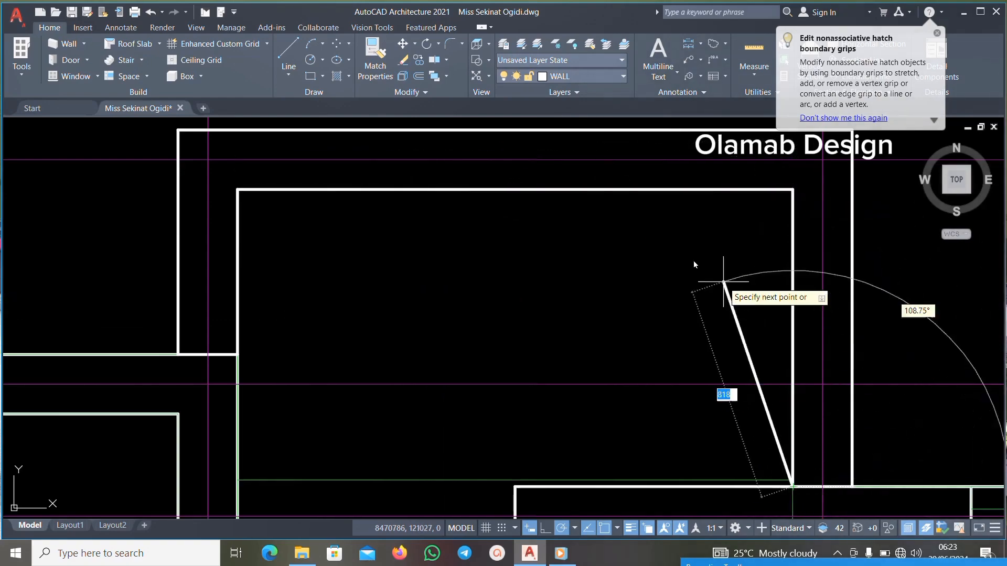
{"action": "key", "text": "Escape"}
Draw the outer wall lines of the bay below grid 4, from the wall at grid D down and across to the wall at grid E.
{"action": "scroll", "coordinate": [703, 262], "scroll_direction": "down", "scroll_amount": 4}
{"action": "scroll", "coordinate": [780, 268], "scroll_direction": "up", "scroll_amount": 4}
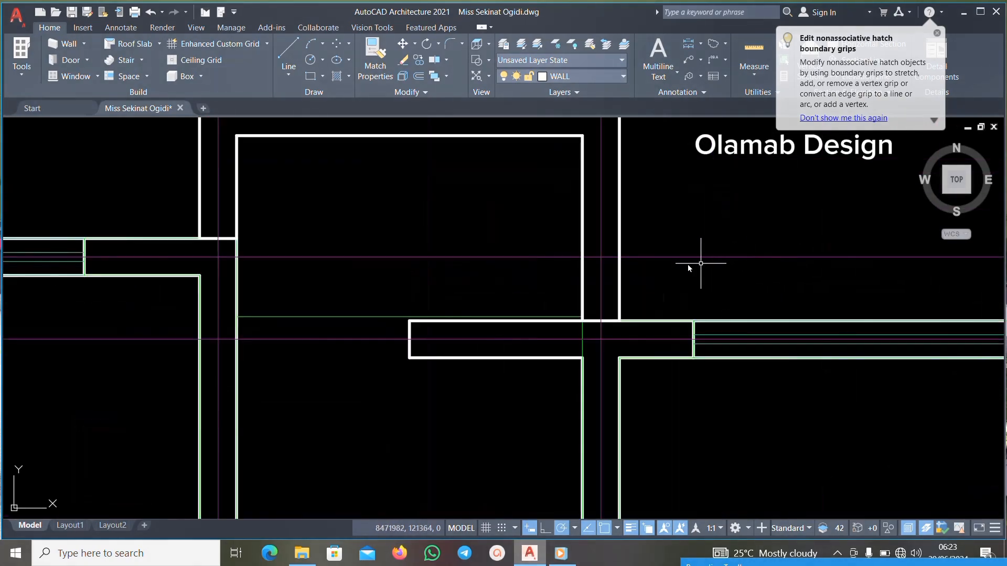
{"action": "scroll", "coordinate": [611, 287], "scroll_direction": "down", "scroll_amount": 4}
{"action": "scroll", "coordinate": [603, 288], "scroll_direction": "down", "scroll_amount": 5}
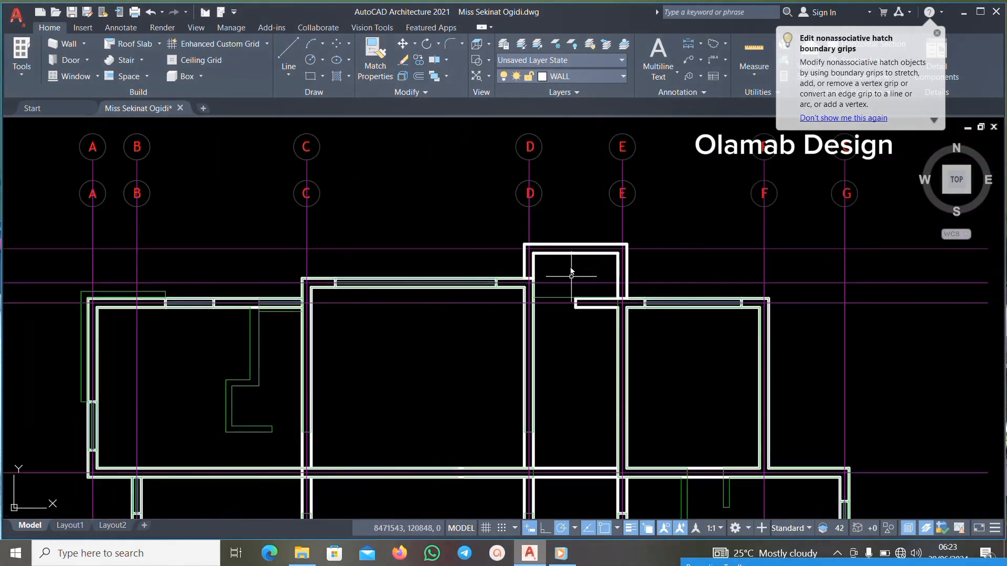
{"action": "scroll", "coordinate": [558, 252], "scroll_direction": "up", "scroll_amount": 5}
{"action": "scroll", "coordinate": [531, 202], "scroll_direction": "down", "scroll_amount": 5}
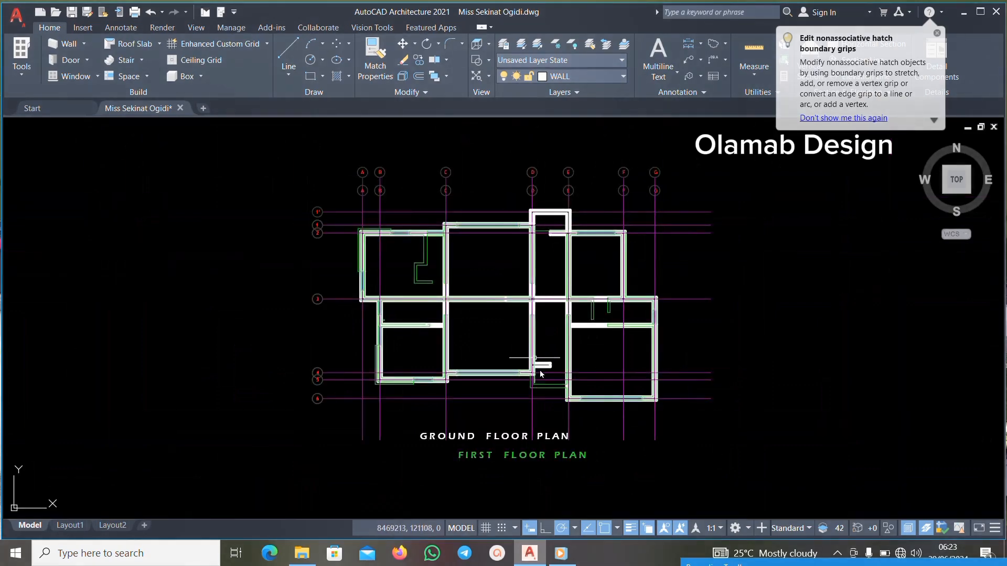
{"action": "scroll", "coordinate": [540, 332], "scroll_direction": "up", "scroll_amount": 6}
{"action": "scroll", "coordinate": [306, 287], "scroll_direction": "up", "scroll_amount": 6}
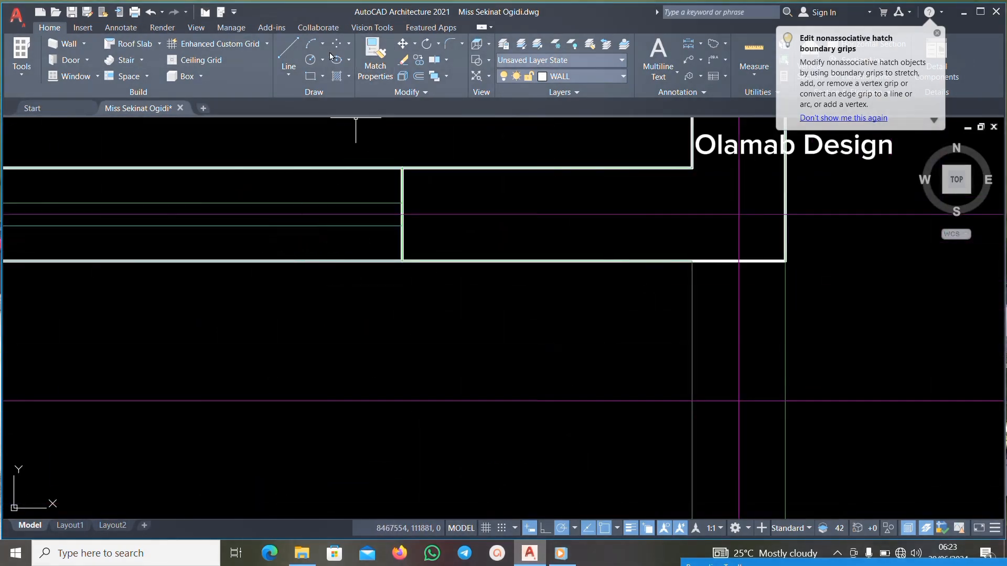
{"action": "left_click", "coordinate": [288, 53]}
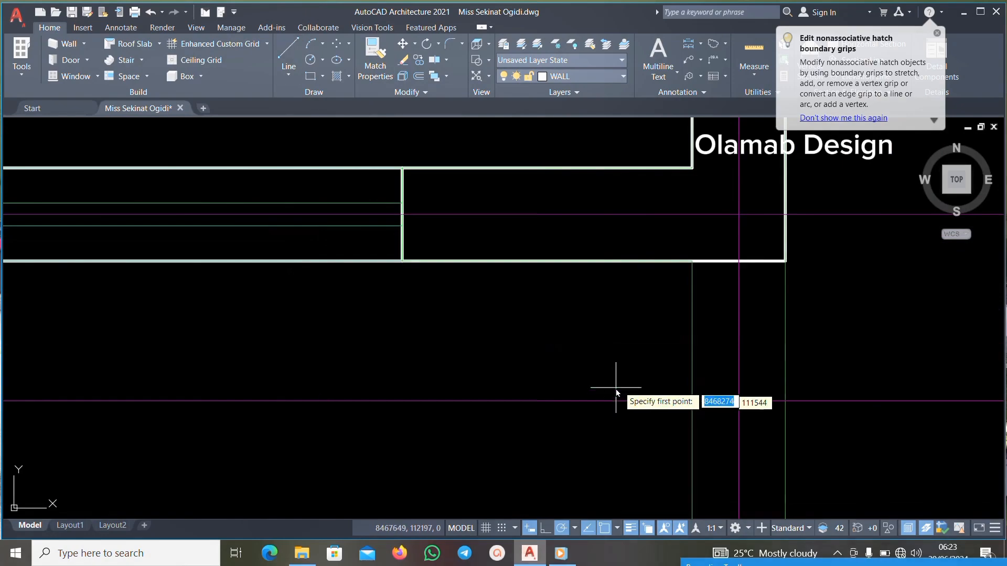
{"action": "left_click", "coordinate": [692, 261]}
{"action": "scroll", "coordinate": [693, 267], "scroll_direction": "down", "scroll_amount": 3}
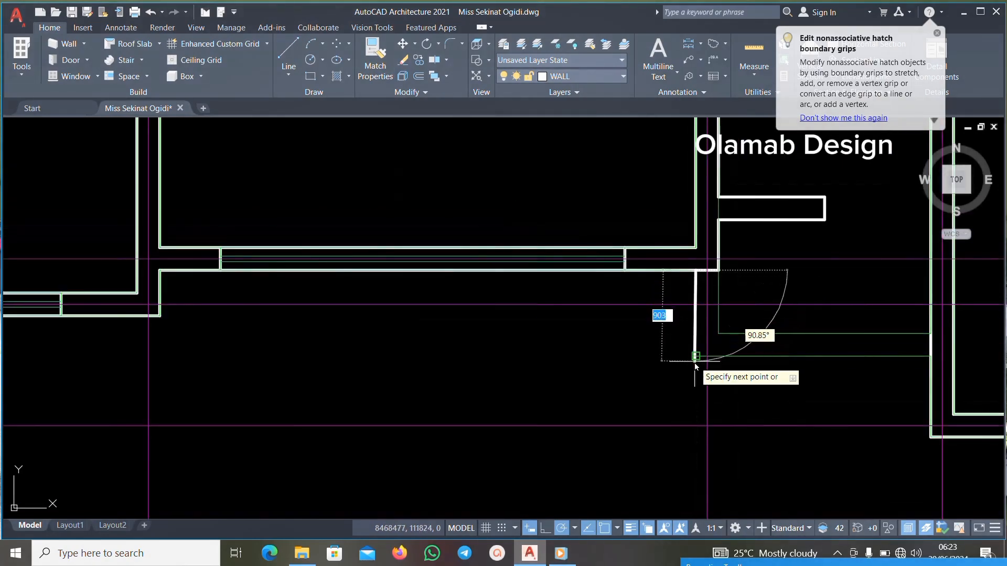
{"action": "left_click", "coordinate": [697, 357]}
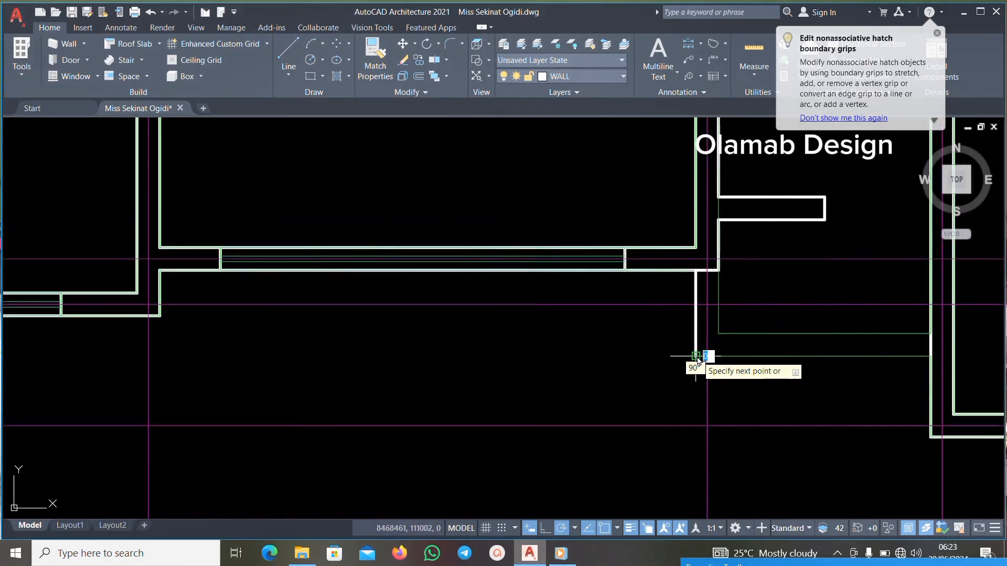
{"action": "left_click", "coordinate": [932, 360]}
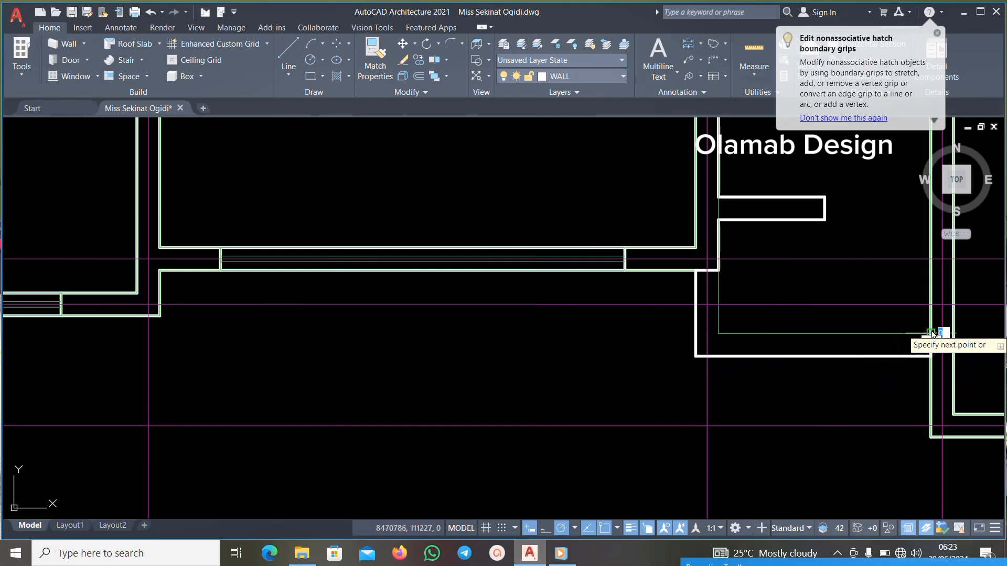
Continue the lines along the inner wall face of the lower bay back to the wall corner at grid D.
{"action": "left_click", "coordinate": [932, 333]}
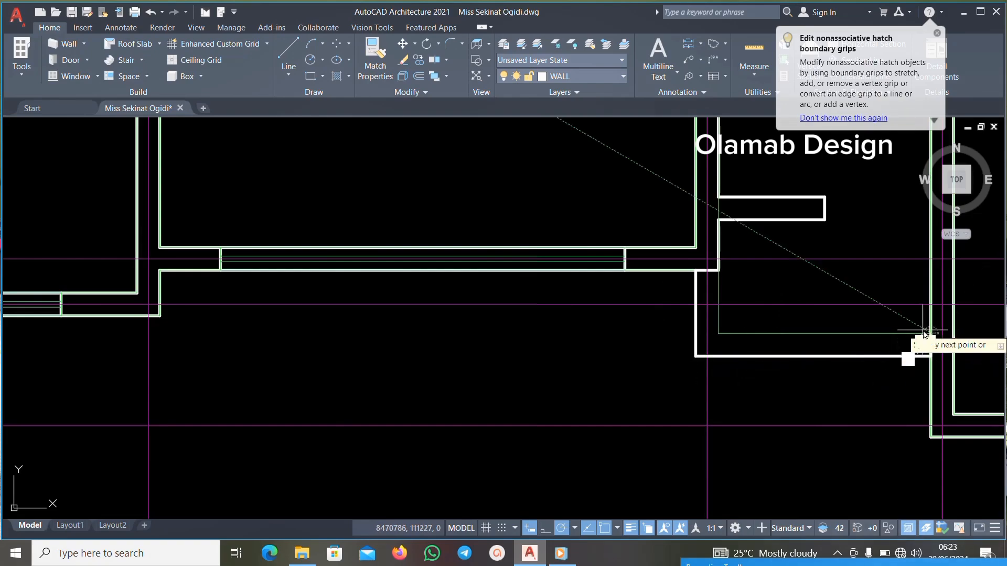
{"action": "left_click", "coordinate": [720, 333]}
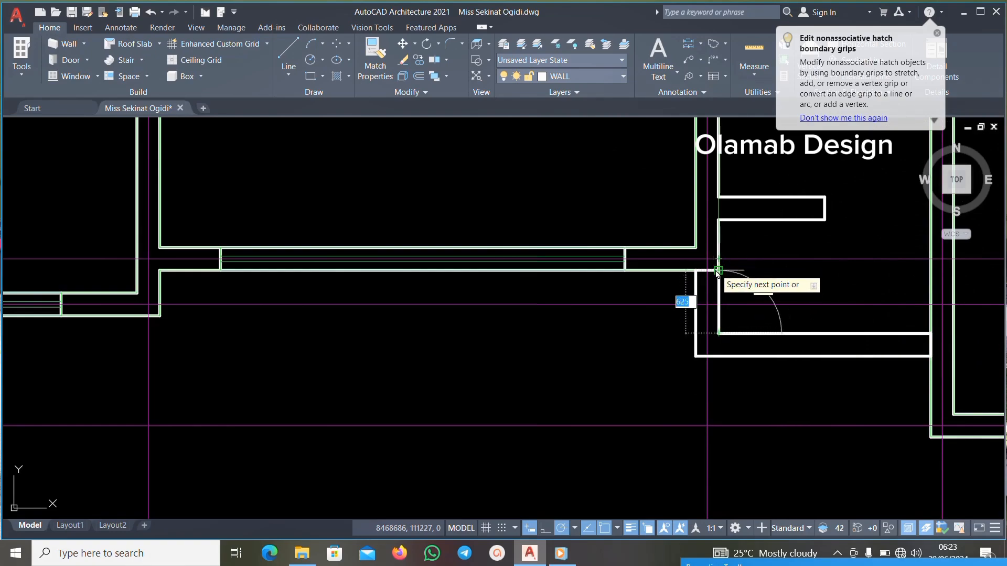
{"action": "scroll", "coordinate": [688, 374], "scroll_direction": "down", "scroll_amount": 5}
Delete the green first floor plan copy and its grid overlaid on the ground floor plan.
{"action": "scroll", "coordinate": [711, 385], "scroll_direction": "up", "scroll_amount": 4}
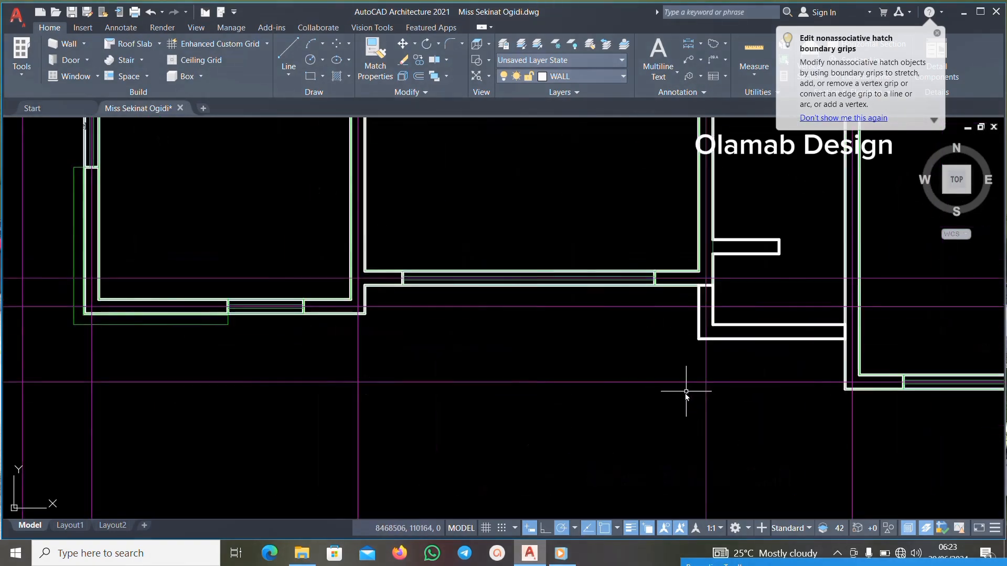
{"action": "scroll", "coordinate": [721, 373], "scroll_direction": "down", "scroll_amount": 4}
{"action": "scroll", "coordinate": [391, 375], "scroll_direction": "up", "scroll_amount": 2}
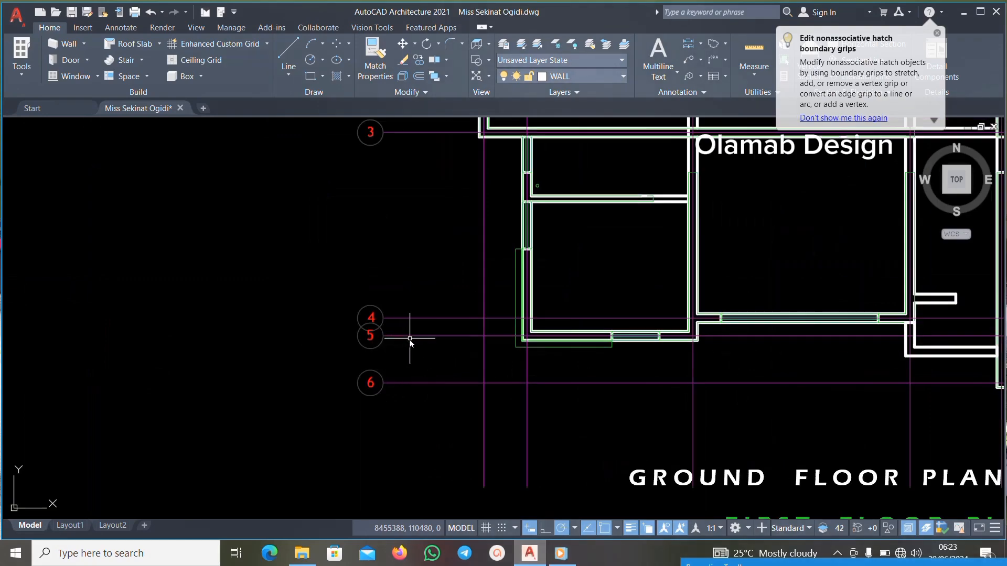
{"action": "scroll", "coordinate": [416, 338], "scroll_direction": "down", "scroll_amount": 6}
{"action": "scroll", "coordinate": [516, 247], "scroll_direction": "up", "scroll_amount": 4}
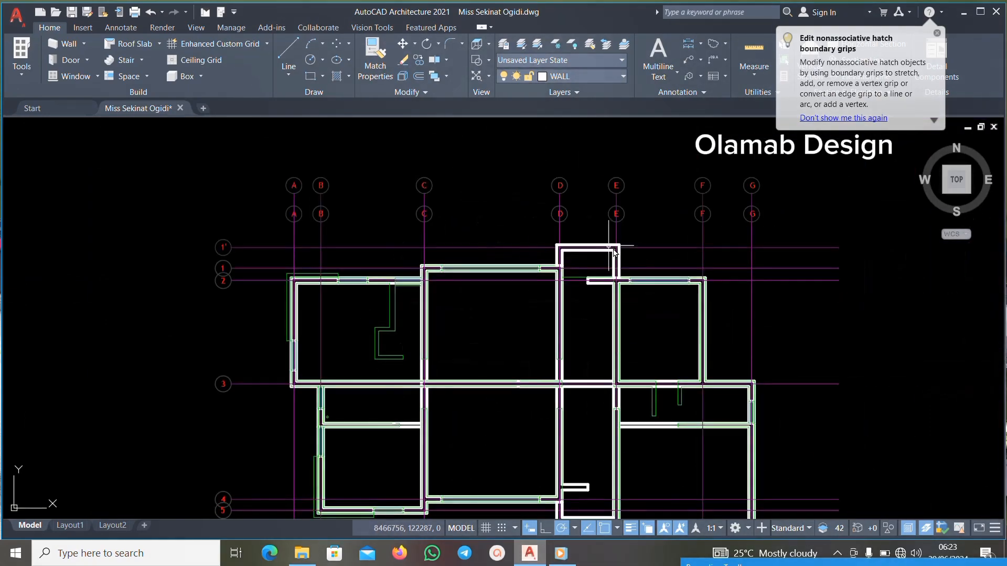
{"action": "left_click", "coordinate": [436, 279]}
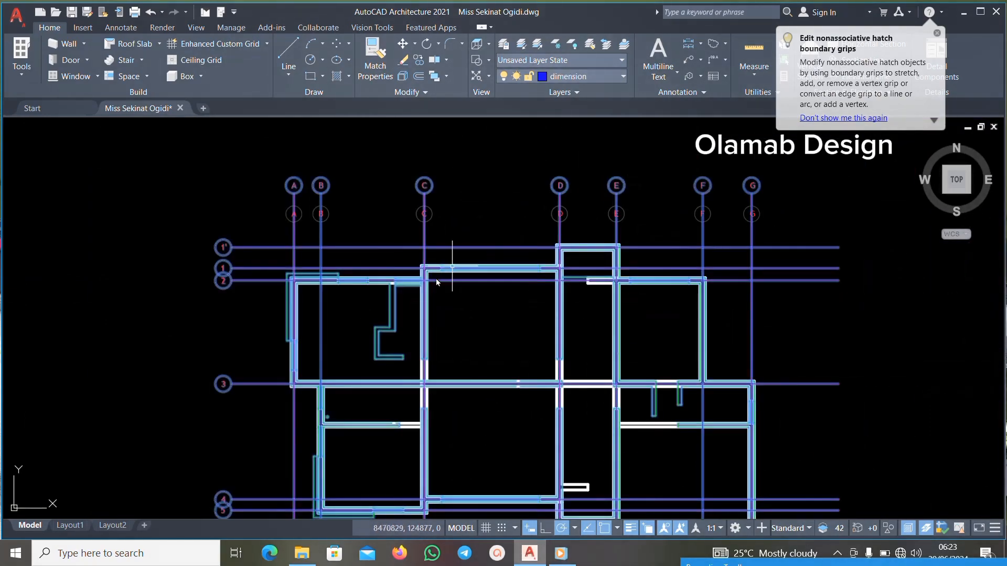
{"action": "scroll", "coordinate": [360, 330], "scroll_direction": "down", "scroll_amount": 6}
{"action": "scroll", "coordinate": [413, 325], "scroll_direction": "up", "scroll_amount": 2}
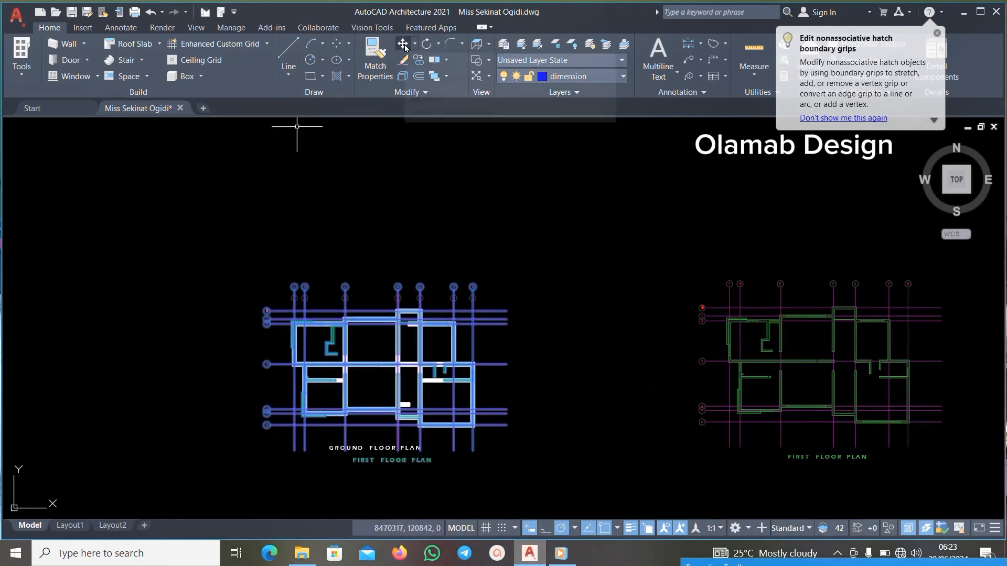
{"action": "scroll", "coordinate": [535, 293], "scroll_direction": "down", "scroll_amount": 2}
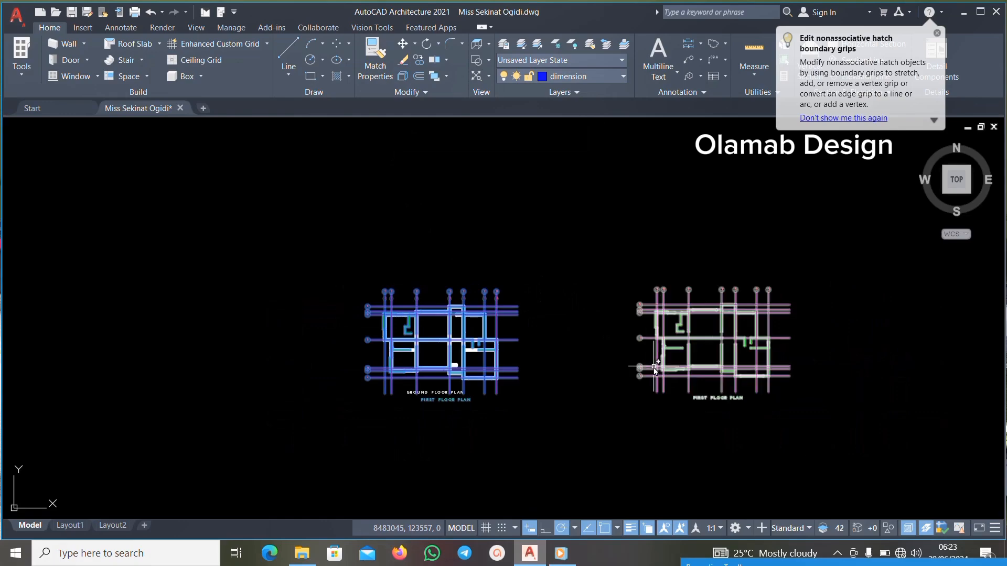
{"action": "key", "text": "Escape"}
{"action": "scroll", "coordinate": [529, 255], "scroll_direction": "up", "scroll_amount": 3}
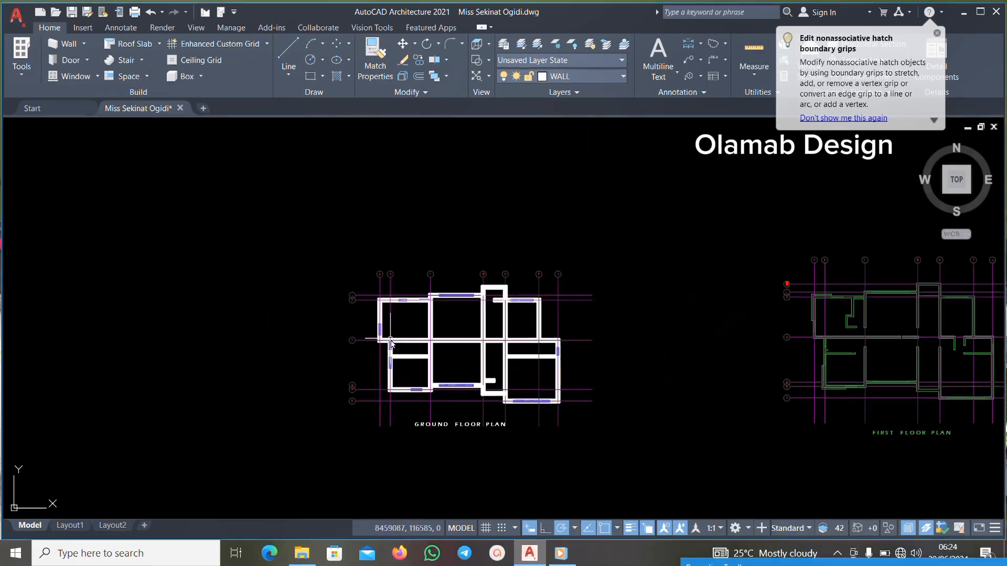
{"action": "scroll", "coordinate": [530, 255], "scroll_direction": "up", "scroll_amount": 8}
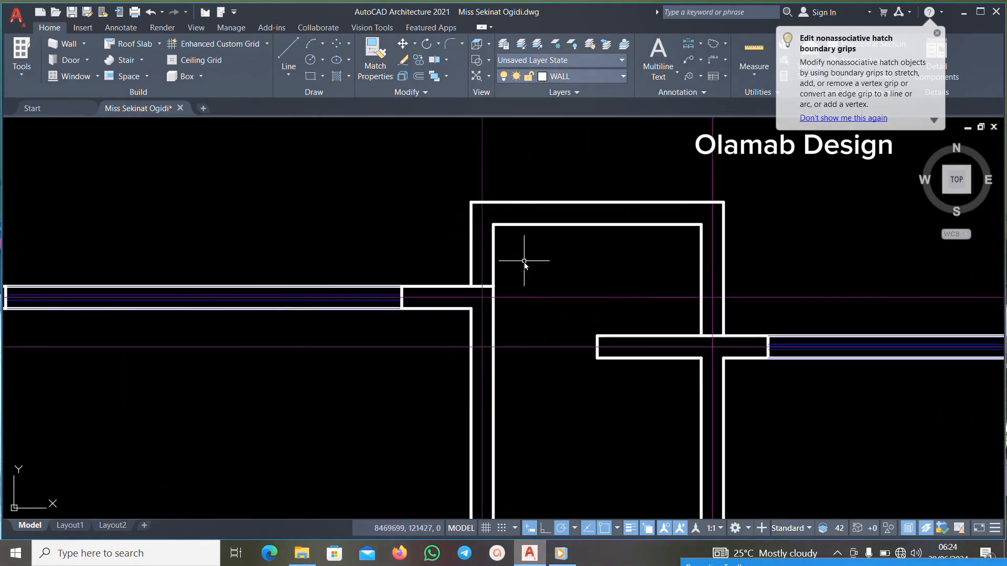
{"action": "scroll", "coordinate": [652, 190], "scroll_direction": "down", "scroll_amount": 10}
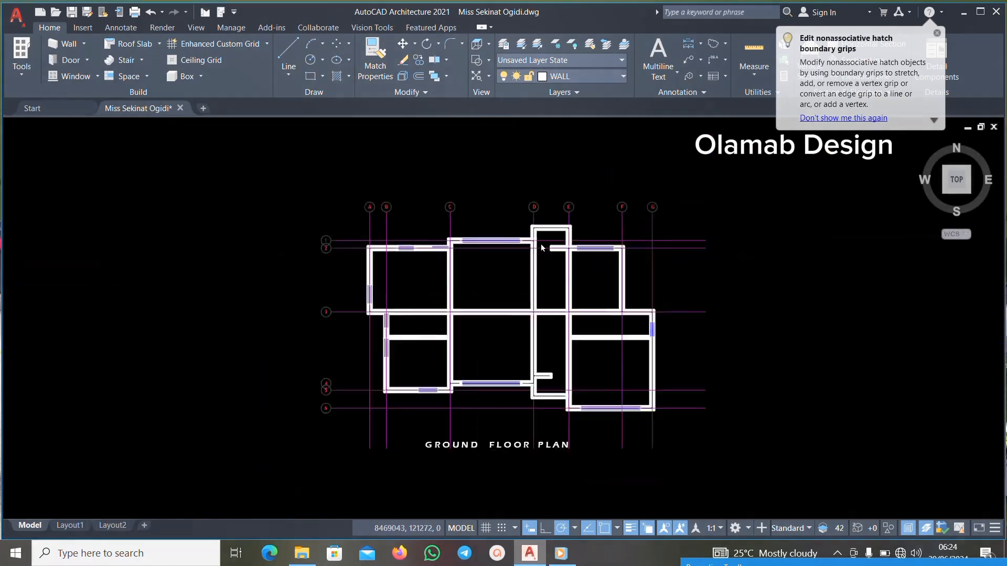
{"action": "scroll", "coordinate": [408, 229], "scroll_direction": "up", "scroll_amount": 4}
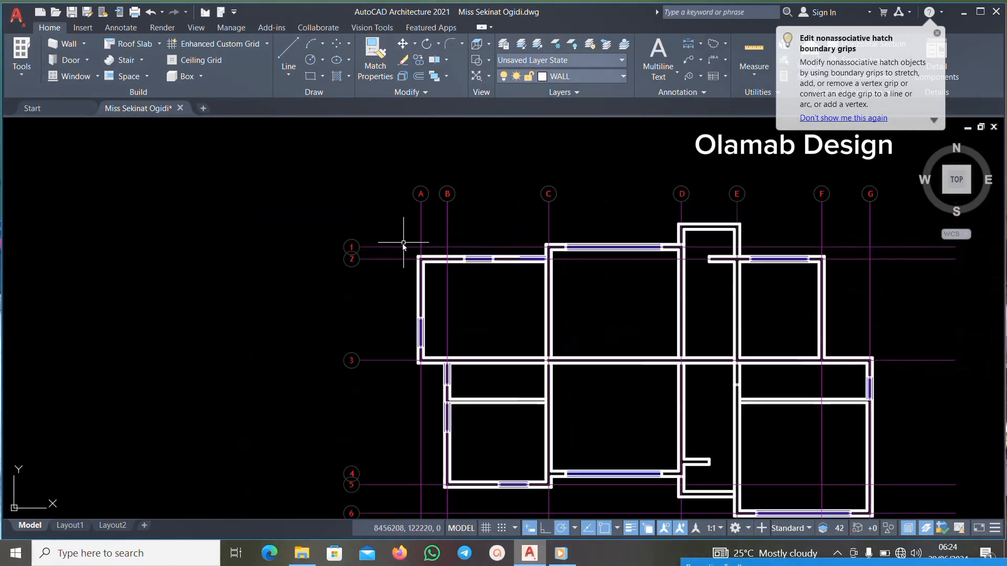
{"action": "scroll", "coordinate": [384, 252], "scroll_direction": "down", "scroll_amount": 4}
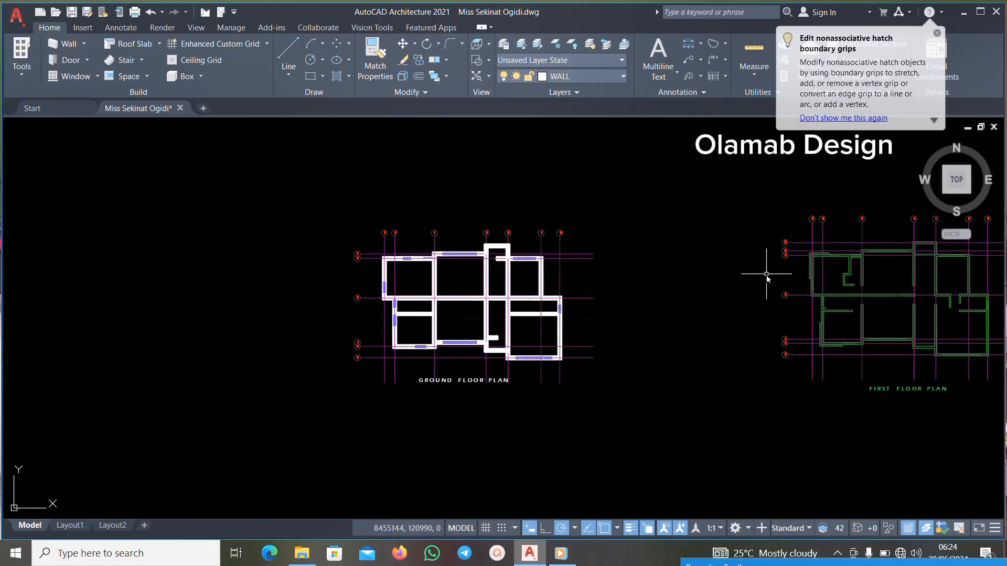
Examine the traced ground floor plan and compare it with the separate green first floor plan.
{"action": "middle_click_drag", "start_coordinate": [765, 275], "coordinate": [728, 290]}
{"action": "scroll", "coordinate": [201, 242], "scroll_direction": "up", "scroll_amount": 4}
{"action": "scroll", "coordinate": [627, 329], "scroll_direction": "up", "scroll_amount": 4}
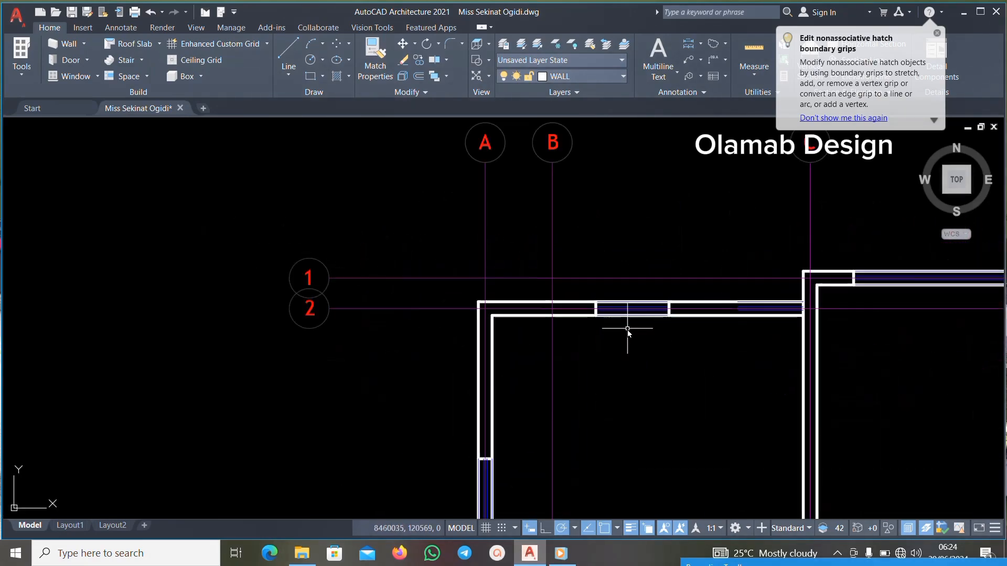
{"action": "scroll", "coordinate": [302, 287], "scroll_direction": "down", "scroll_amount": 2}
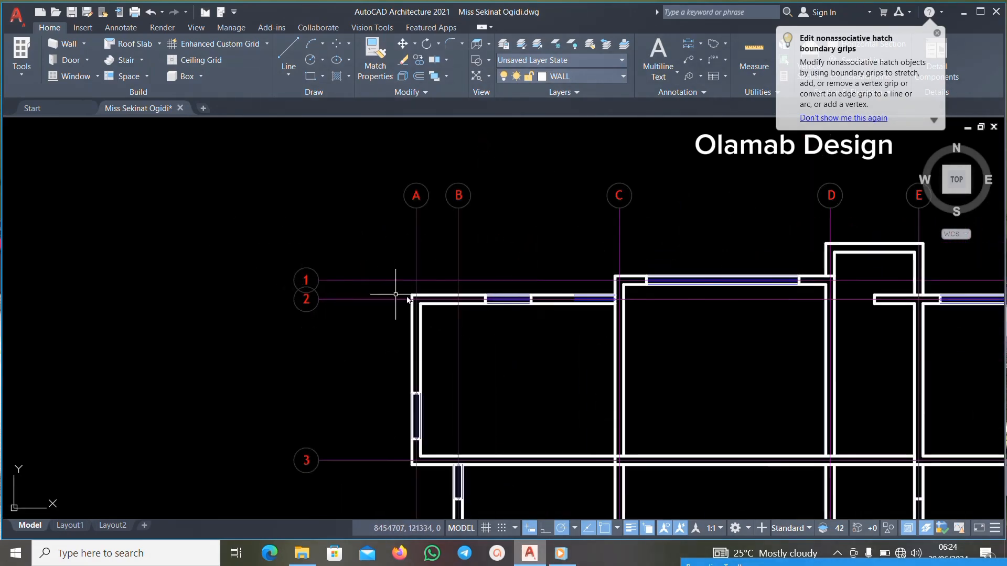
{"action": "scroll", "coordinate": [396, 295], "scroll_direction": "down", "scroll_amount": 4}
{"action": "middle_click_drag", "start_coordinate": [704, 336], "coordinate": [394, 299]}
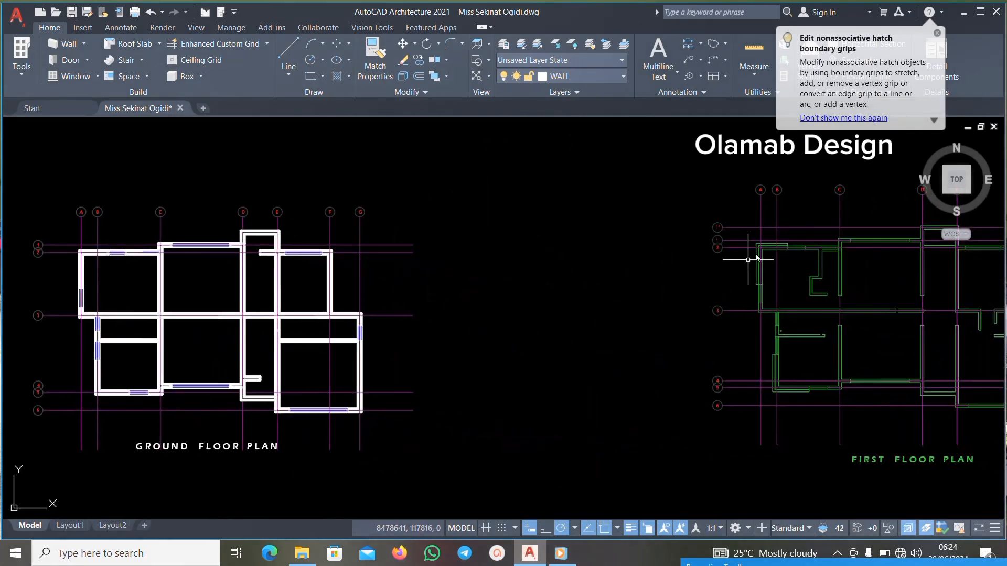
{"action": "scroll", "coordinate": [750, 252], "scroll_direction": "up", "scroll_amount": 5}
{"action": "scroll", "coordinate": [708, 220], "scroll_direction": "down", "scroll_amount": 5}
{"action": "scroll", "coordinate": [708, 220], "scroll_direction": "up", "scroll_amount": 2}
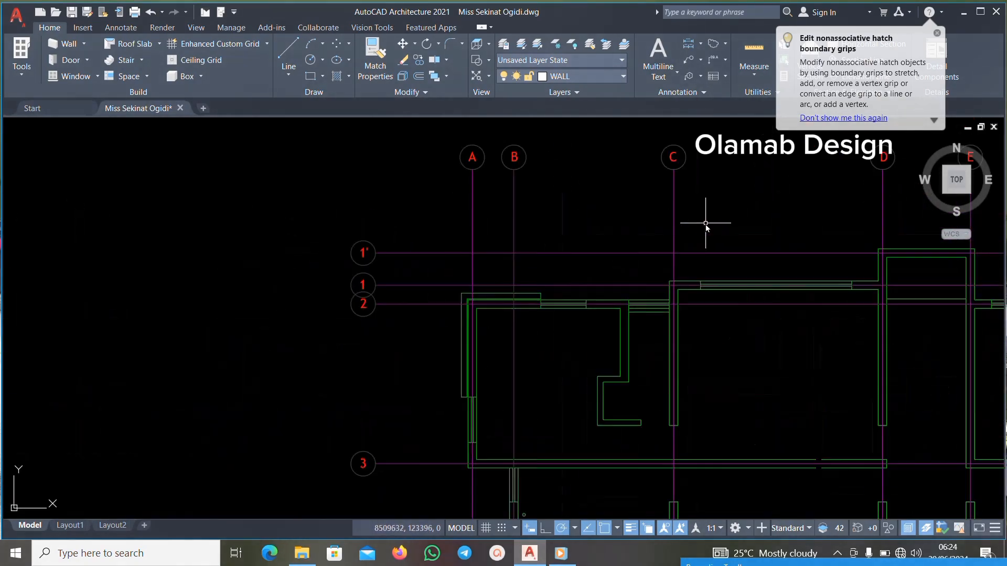
{"action": "scroll", "coordinate": [627, 242], "scroll_direction": "down", "scroll_amount": 3}
{"action": "scroll", "coordinate": [562, 241], "scroll_direction": "up", "scroll_amount": 4}
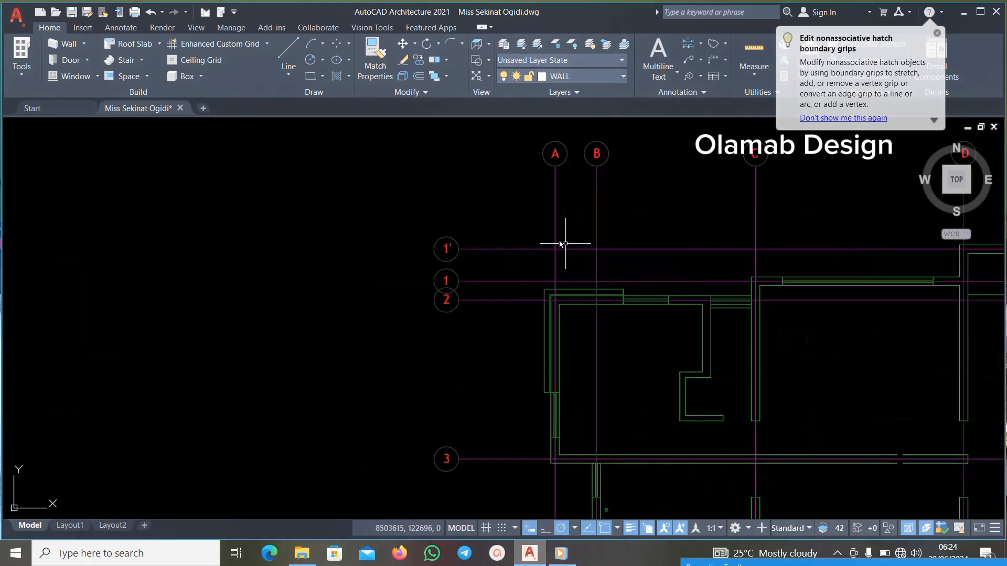
{"action": "scroll", "coordinate": [571, 242], "scroll_direction": "down", "scroll_amount": 5}
{"action": "scroll", "coordinate": [585, 237], "scroll_direction": "up", "scroll_amount": 4}
{"action": "scroll", "coordinate": [586, 241], "scroll_direction": "down", "scroll_amount": 3}
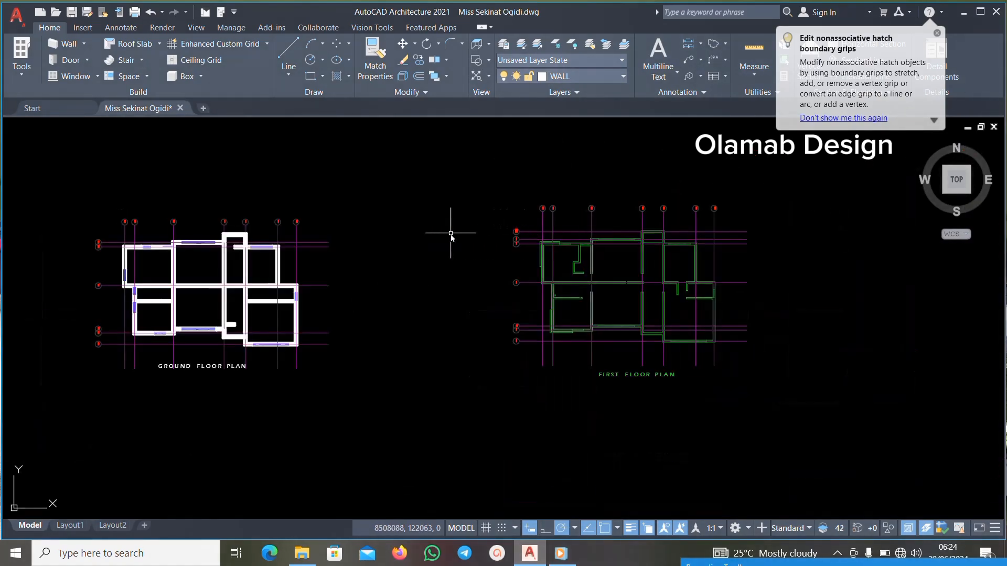
{"action": "scroll", "coordinate": [450, 237], "scroll_direction": "down", "scroll_amount": 2}
{"action": "scroll", "coordinate": [540, 226], "scroll_direction": "up", "scroll_amount": 3}
{"action": "scroll", "coordinate": [663, 253], "scroll_direction": "down", "scroll_amount": 3}
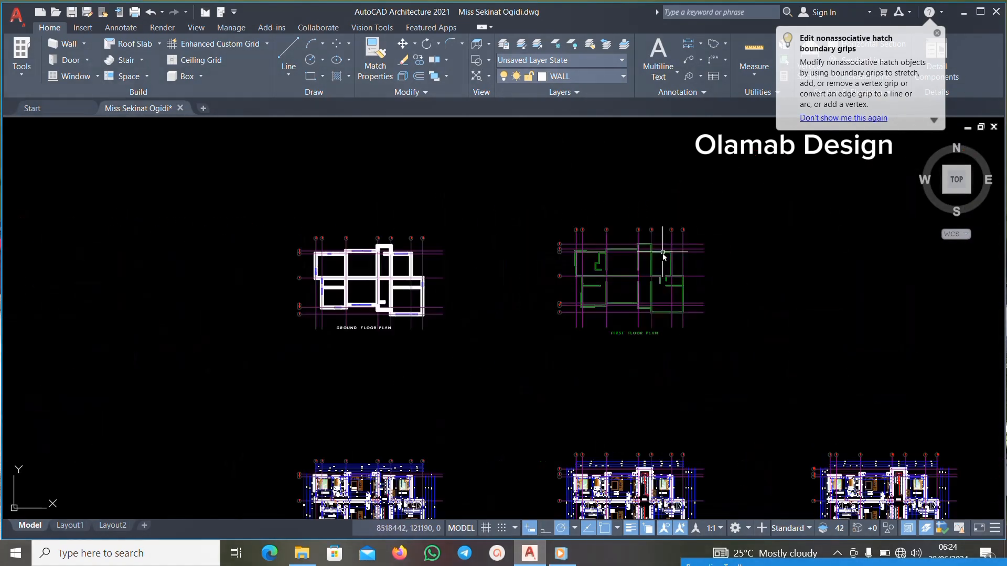
{"action": "scroll", "coordinate": [292, 250], "scroll_direction": "up", "scroll_amount": 5}
{"action": "scroll", "coordinate": [503, 197], "scroll_direction": "down", "scroll_amount": 2}
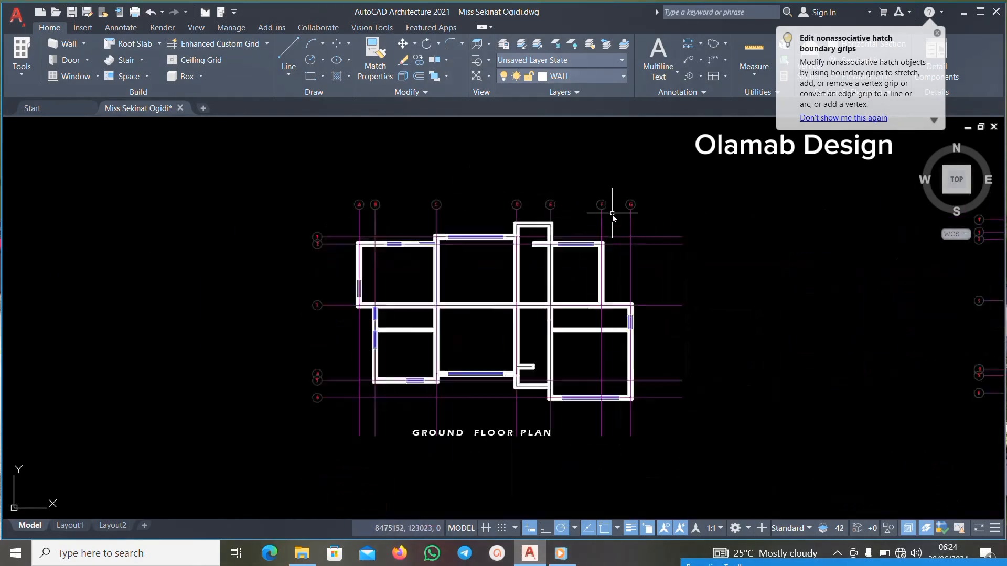
Delete all lettered and numbered grid lines with their bubbles from the ground floor plan.
{"action": "scroll", "coordinate": [703, 202], "scroll_direction": "up", "scroll_amount": 2}
{"action": "left_click", "coordinate": [703, 196]}
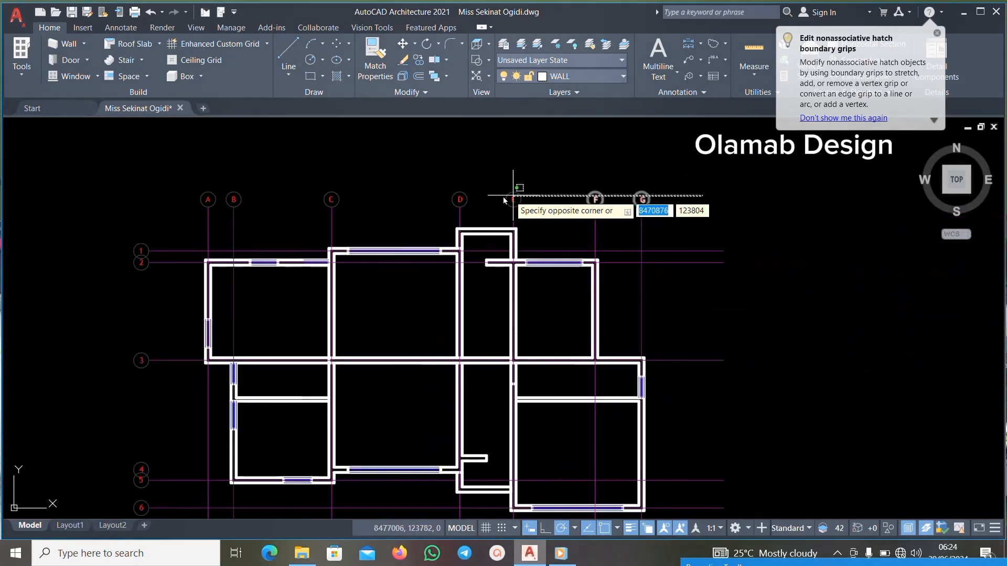
{"action": "left_click", "coordinate": [134, 183]}
{"action": "scroll", "coordinate": [629, 216], "scroll_direction": "up", "scroll_amount": 4}
{"action": "scroll", "coordinate": [672, 217], "scroll_direction": "down", "scroll_amount": 5}
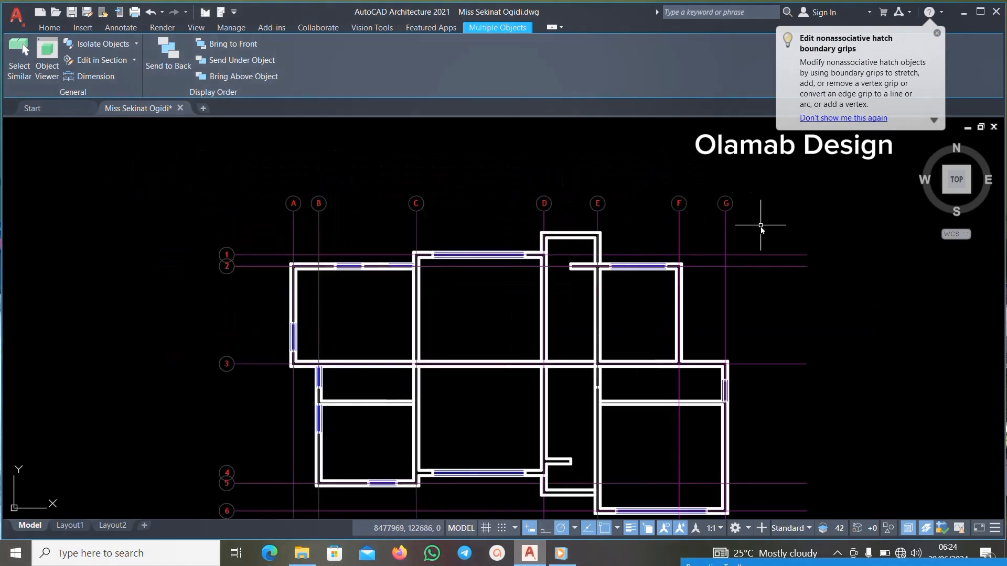
{"action": "key", "text": "Escape"}
{"action": "left_click", "coordinate": [686, 225]}
{"action": "left_click", "coordinate": [296, 173]}
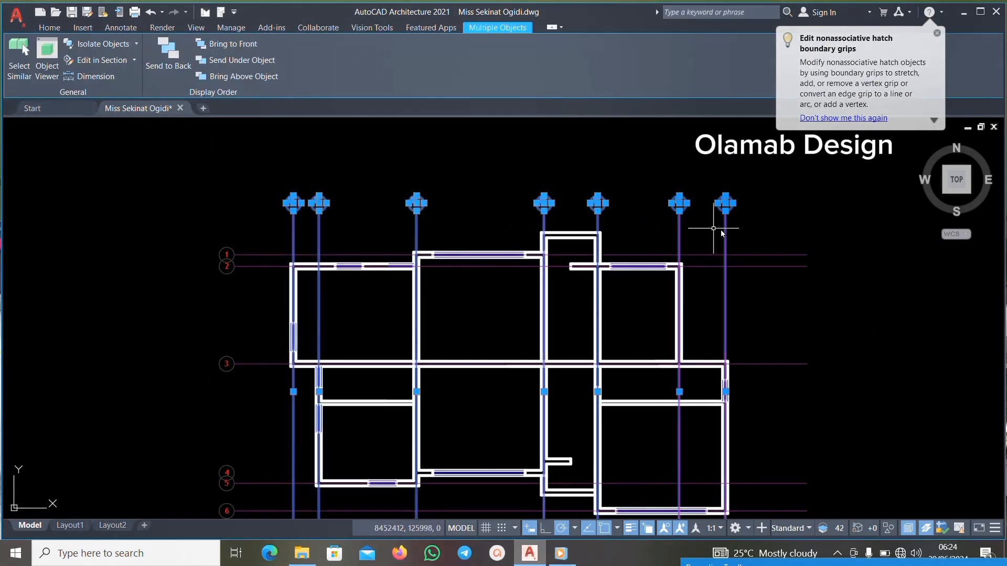
{"action": "scroll", "coordinate": [720, 229], "scroll_direction": "down", "scroll_amount": 4}
{"action": "scroll", "coordinate": [447, 192], "scroll_direction": "up", "scroll_amount": 4}
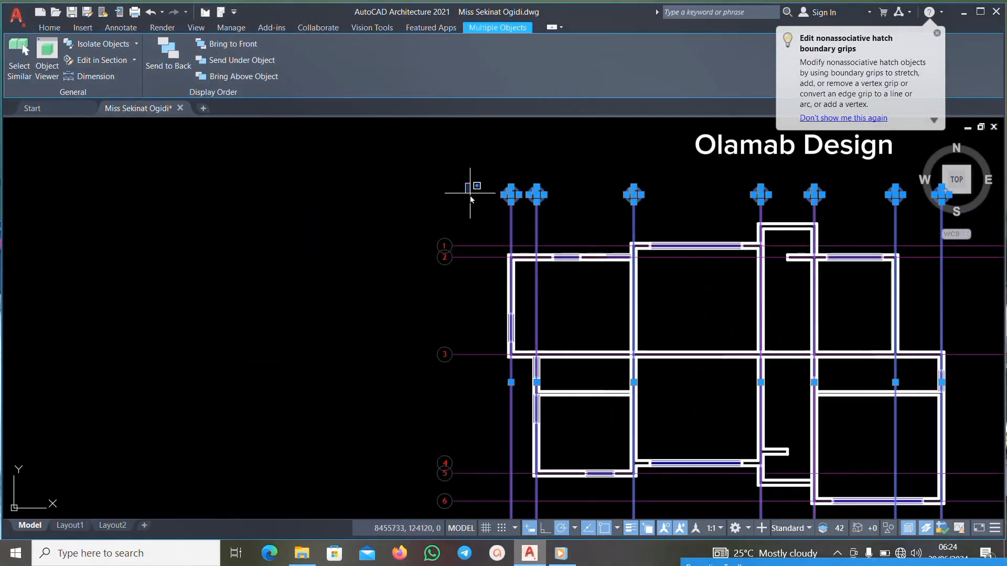
{"action": "left_click", "coordinate": [470, 193]}
{"action": "scroll", "coordinate": [435, 357], "scroll_direction": "down", "scroll_amount": 3}
{"action": "left_click", "coordinate": [464, 450]}
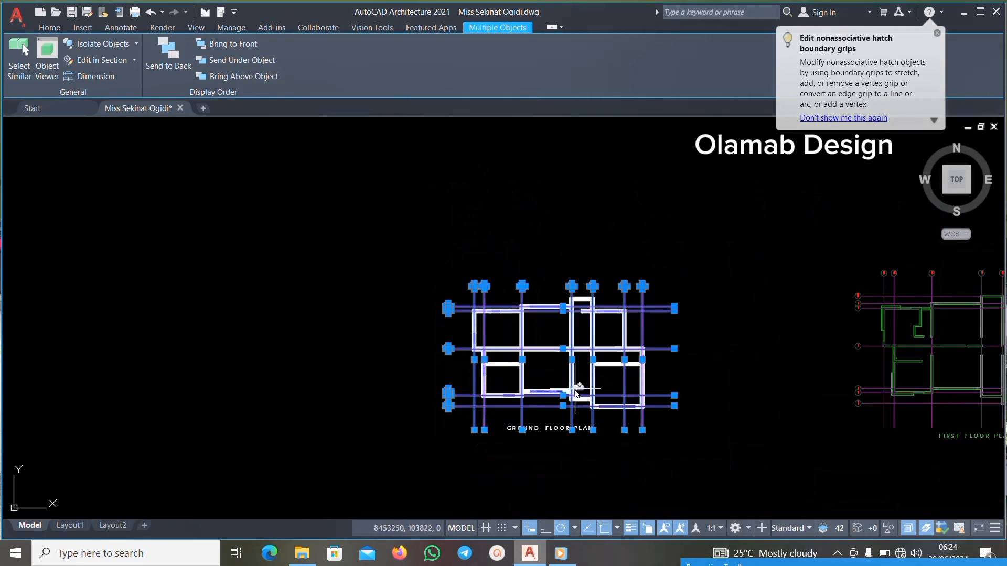
{"action": "key", "text": "Delete"}
{"action": "scroll", "coordinate": [781, 366], "scroll_direction": "down", "scroll_amount": 3}
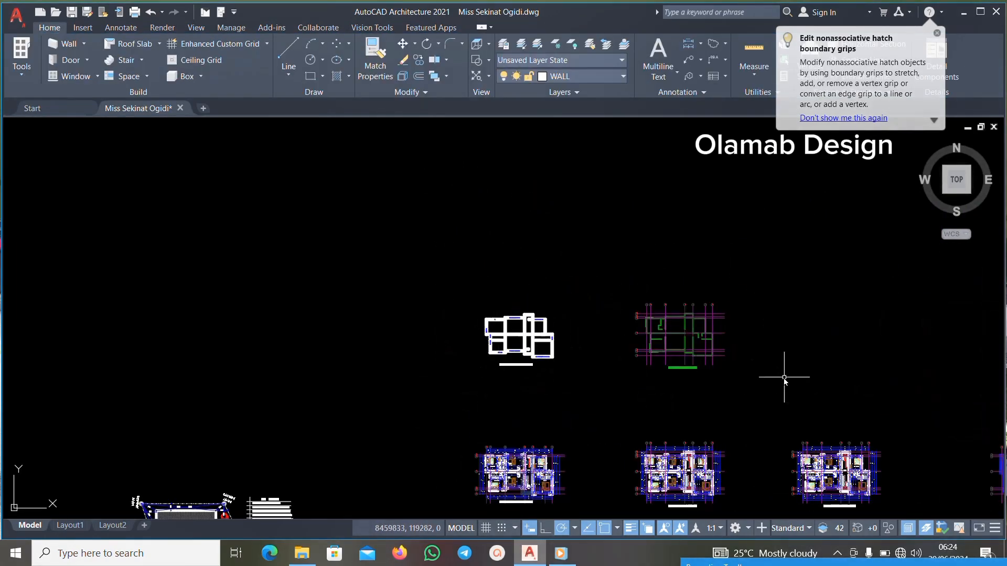
Try to break up the green first floor plan block using XPLODE with the Explode option.
{"action": "scroll", "coordinate": [573, 286], "scroll_direction": "up", "scroll_amount": 8}
{"action": "scroll", "coordinate": [520, 267], "scroll_direction": "down", "scroll_amount": 2}
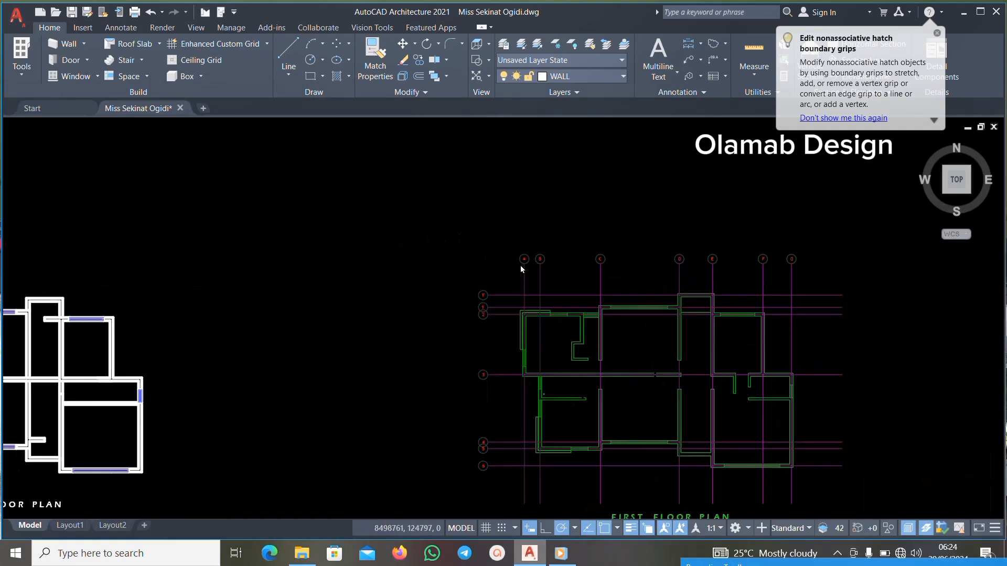
{"action": "scroll", "coordinate": [516, 266], "scroll_direction": "up", "scroll_amount": 2}
{"action": "scroll", "coordinate": [545, 277], "scroll_direction": "down", "scroll_amount": 2}
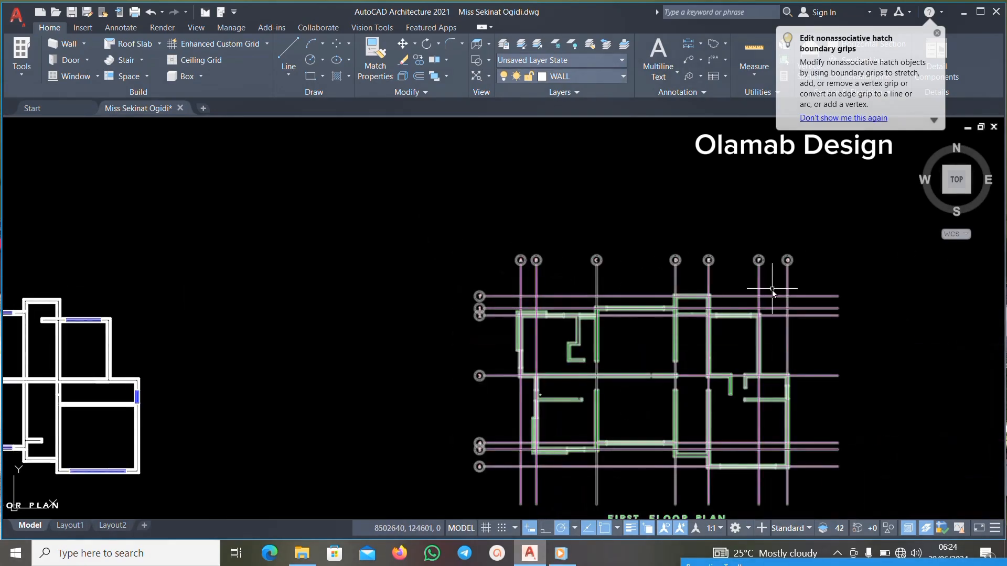
{"action": "left_click", "coordinate": [684, 302]}
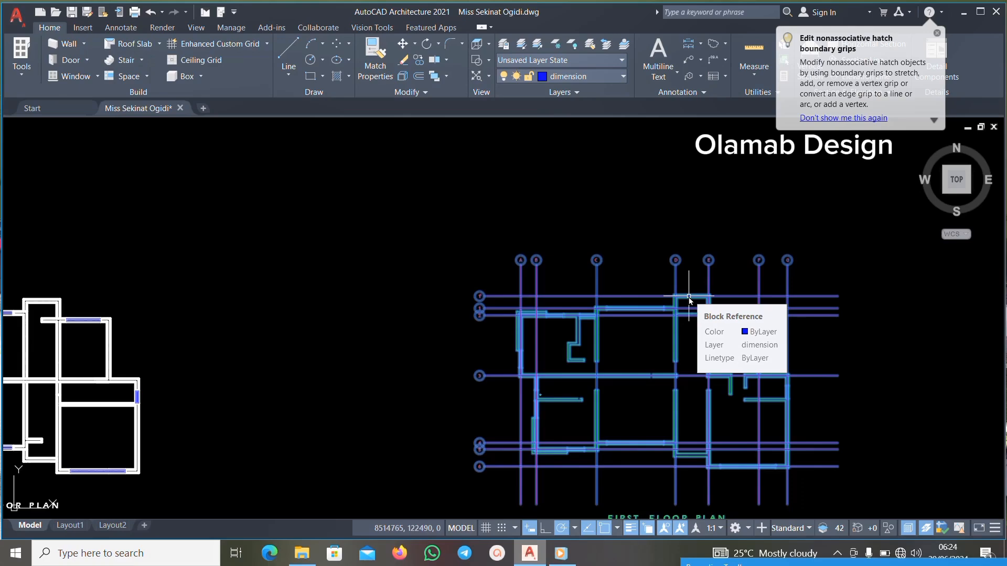
{"action": "type", "text": "plode"}
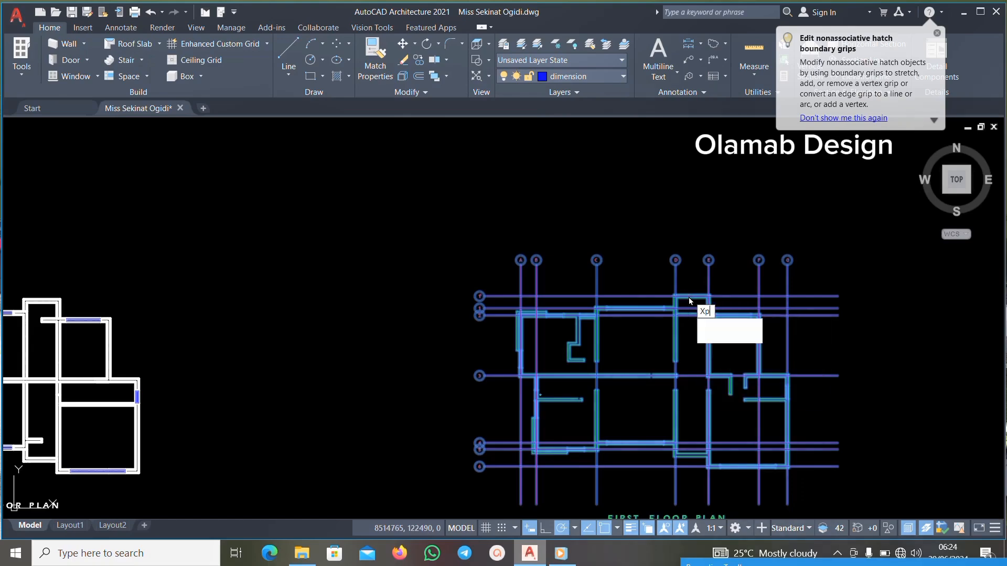
{"action": "key", "text": "Return"}
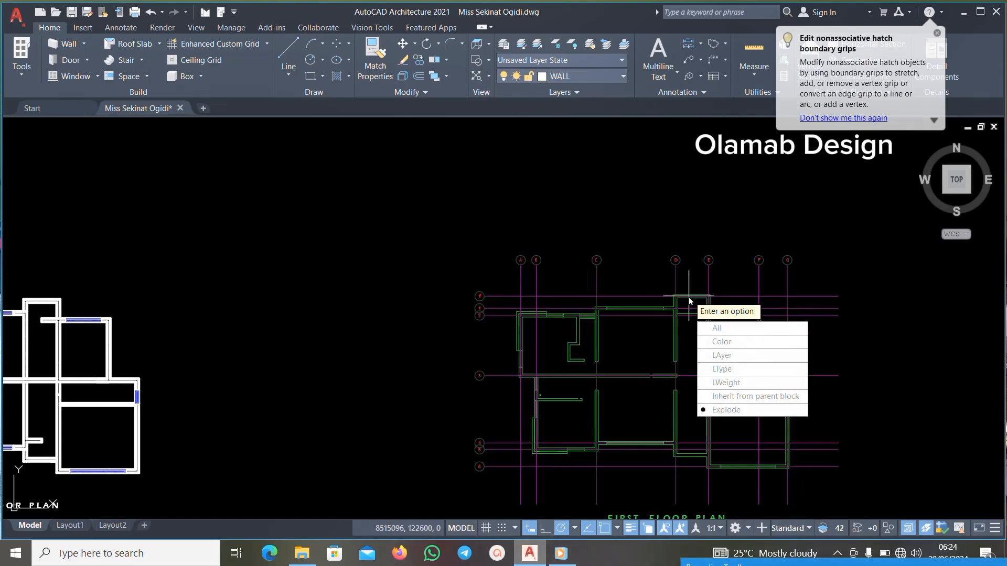
{"action": "key", "text": "Return"}
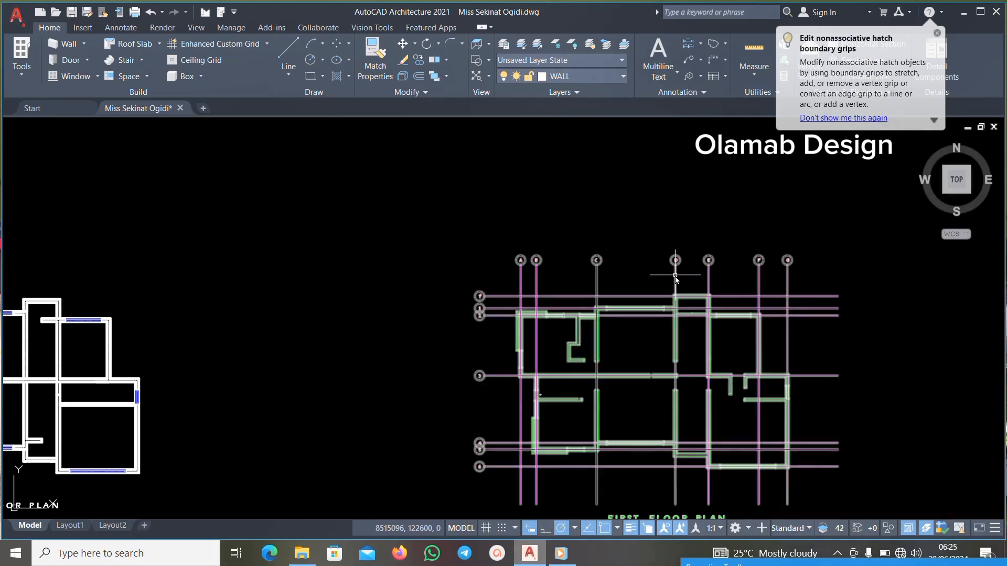
Try XPLODE on the first floor plan again, with the walls and grid selected together and the default option.
{"action": "left_click", "coordinate": [795, 307]}
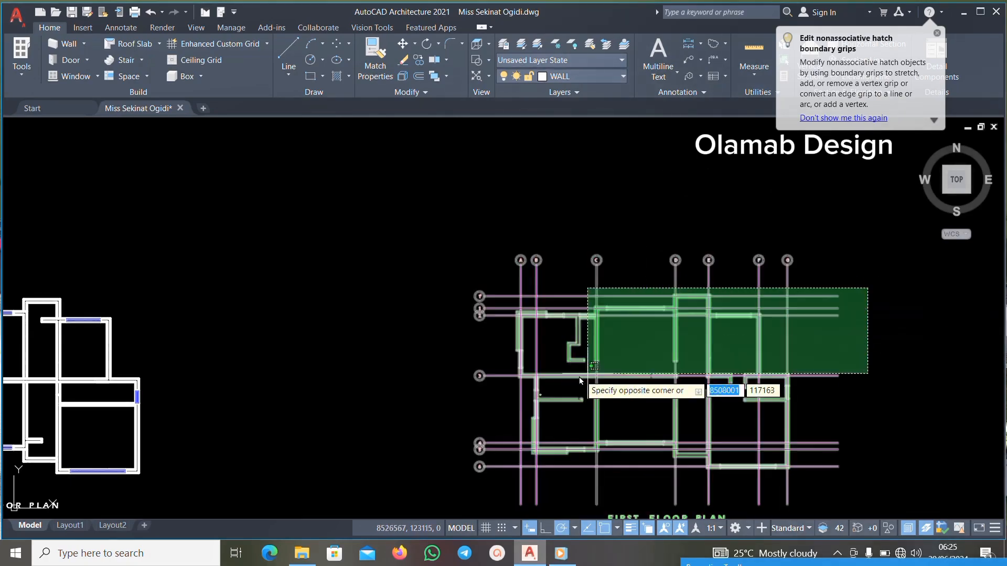
{"action": "left_click", "coordinate": [569, 377]}
{"action": "type", "text": "XPLO"}
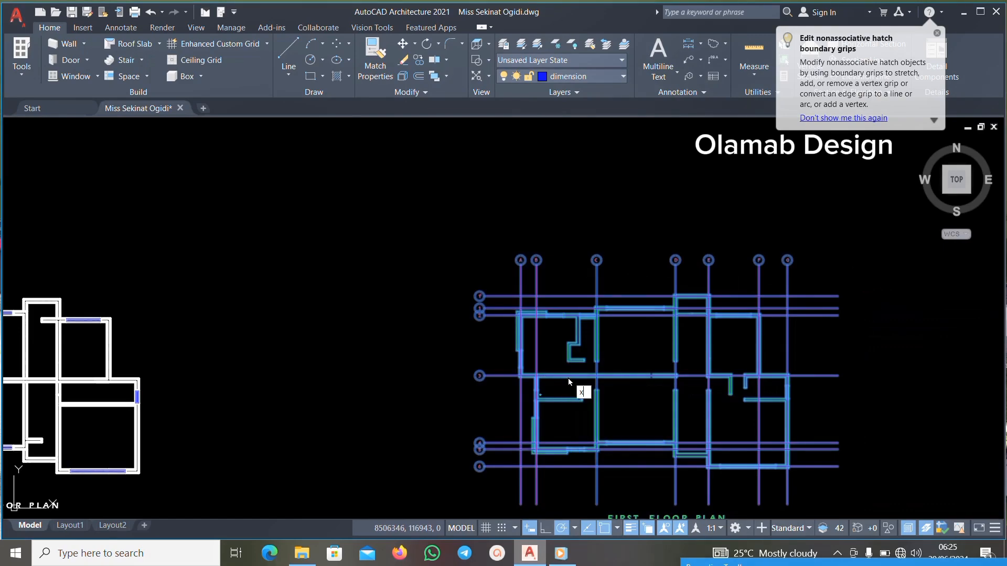
{"action": "type", "text": "DE"}
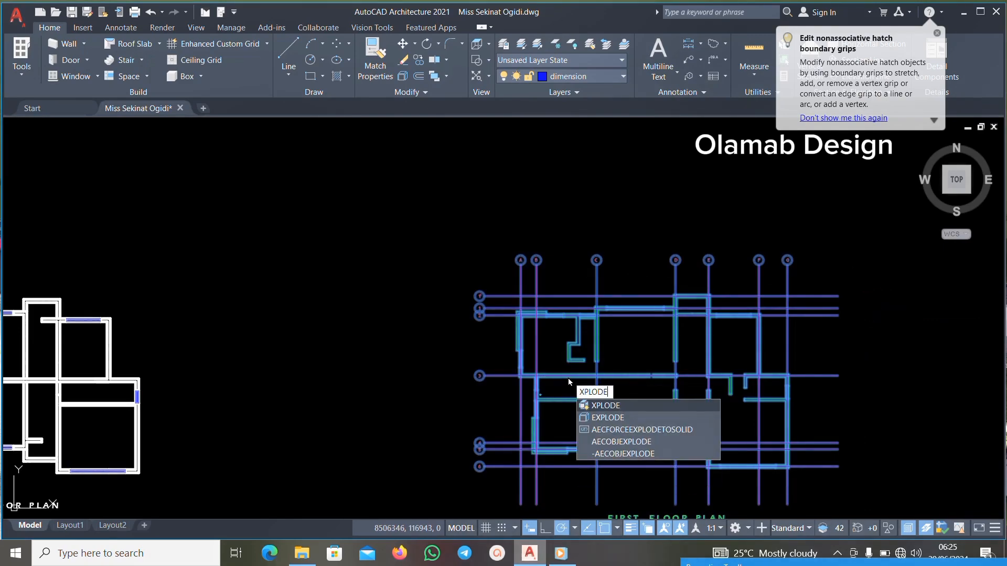
{"action": "key", "text": "Return"}
{"action": "key", "text": "Return"}
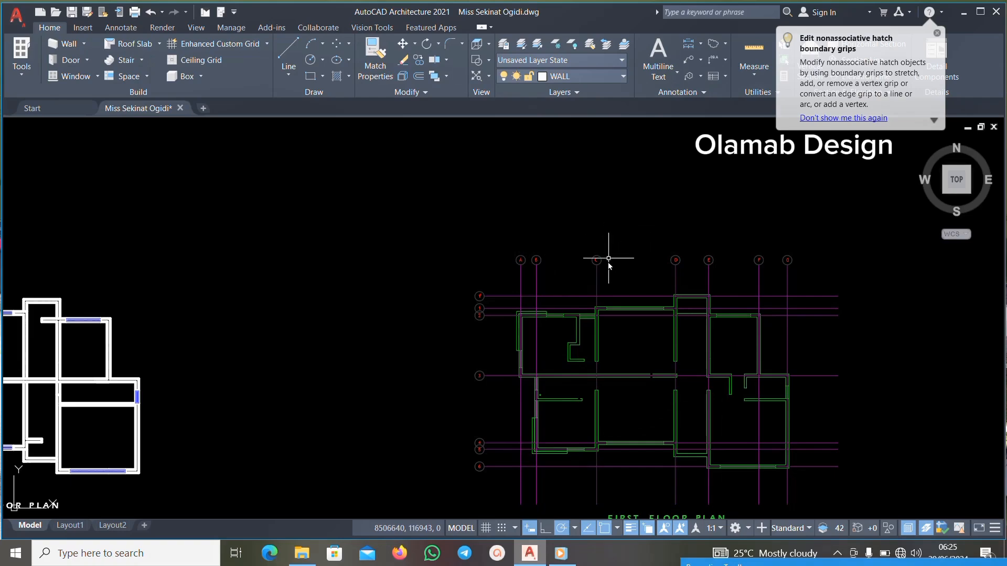
Break the first floor plan block into separate objects with the EXPLODE command.
{"action": "scroll", "coordinate": [638, 309], "scroll_direction": "up", "scroll_amount": 4}
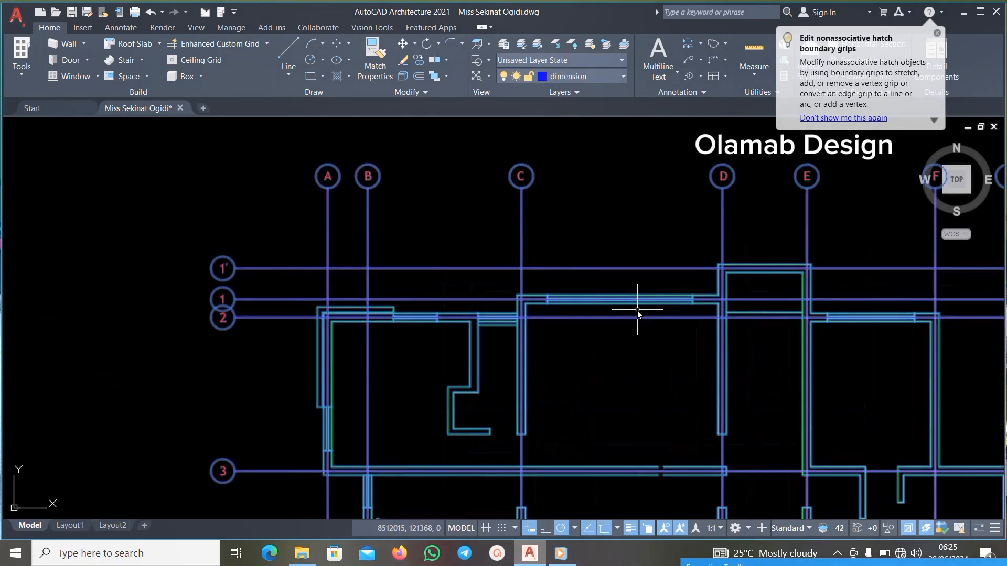
{"action": "type", "text": "ex"}
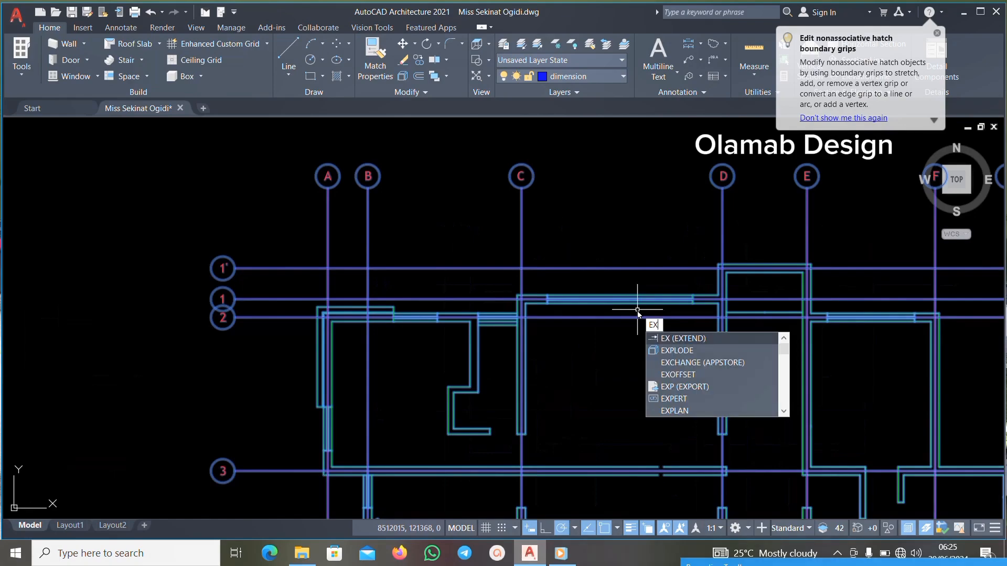
{"action": "left_click", "coordinate": [677, 350]}
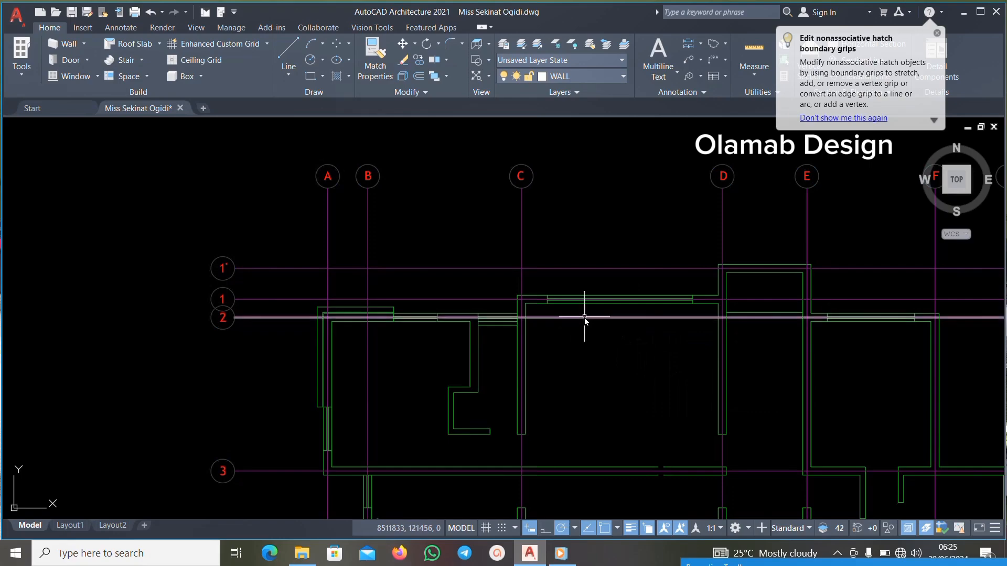
Select all lettered and numbered grid lines with their bubbles on the first floor plan.
{"action": "scroll", "coordinate": [556, 295], "scroll_direction": "down", "scroll_amount": 4}
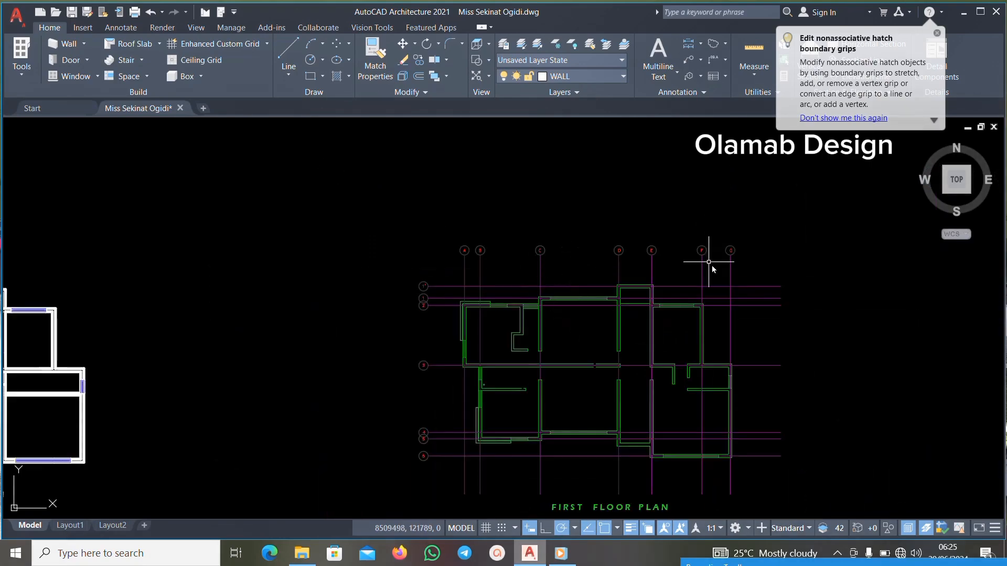
{"action": "left_click", "coordinate": [766, 270]}
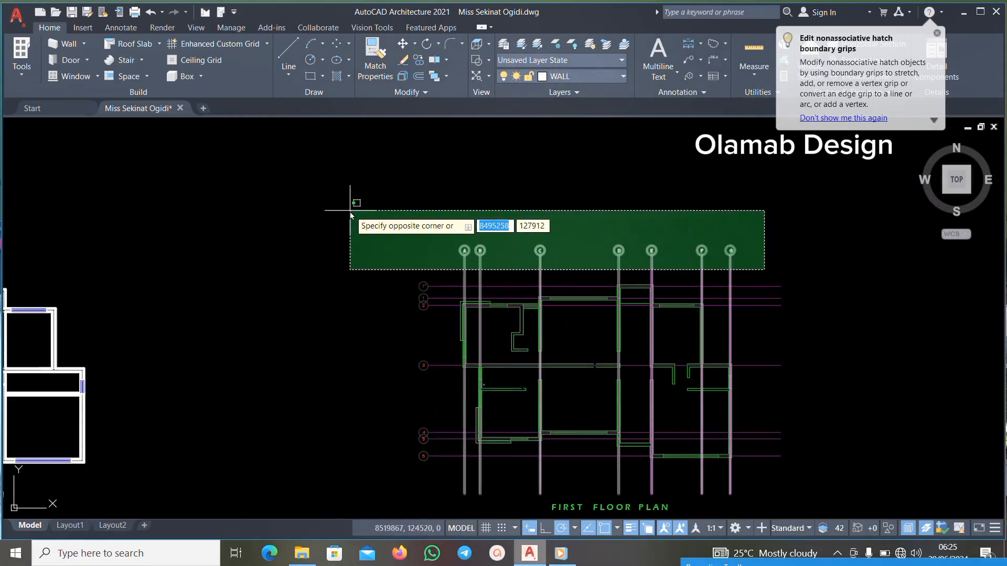
{"action": "left_click", "coordinate": [444, 246]}
{"action": "scroll", "coordinate": [489, 325], "scroll_direction": "up", "scroll_amount": 2}
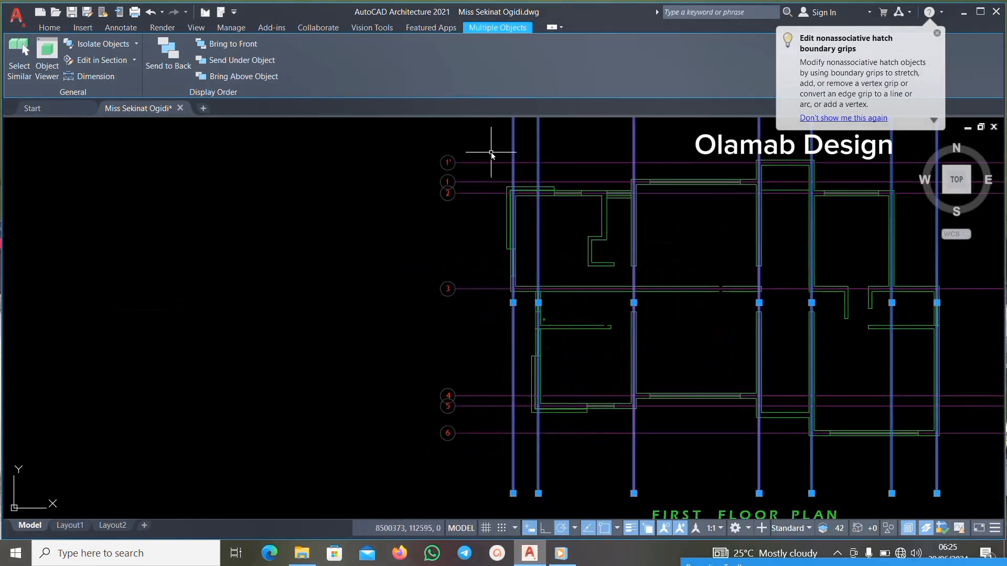
{"action": "left_click", "coordinate": [467, 133]}
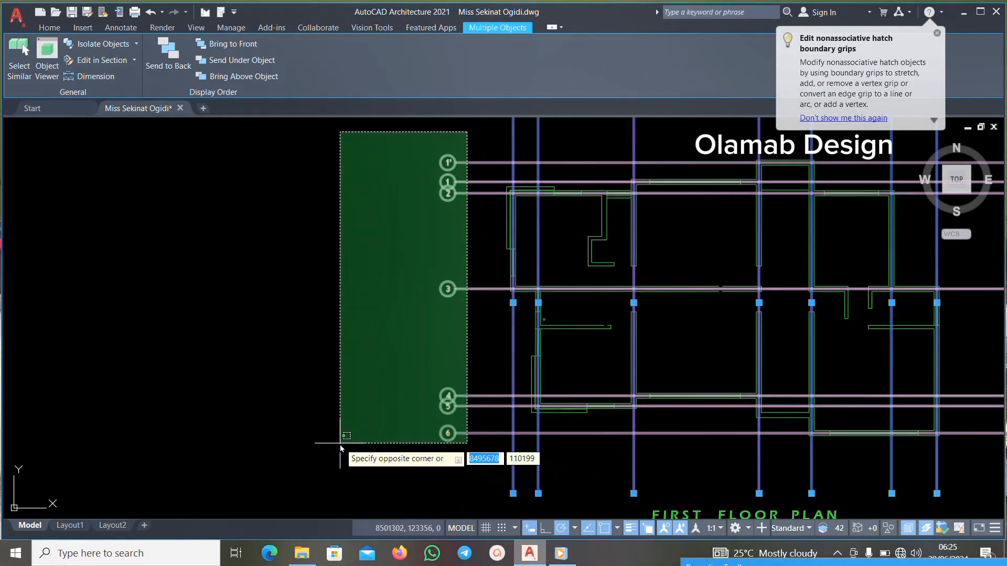
{"action": "left_click", "coordinate": [340, 445]}
{"action": "scroll", "coordinate": [363, 400], "scroll_direction": "down", "scroll_amount": 4}
{"action": "scroll", "coordinate": [575, 369], "scroll_direction": "up", "scroll_amount": 4}
{"action": "scroll", "coordinate": [522, 367], "scroll_direction": "down", "scroll_amount": 2}
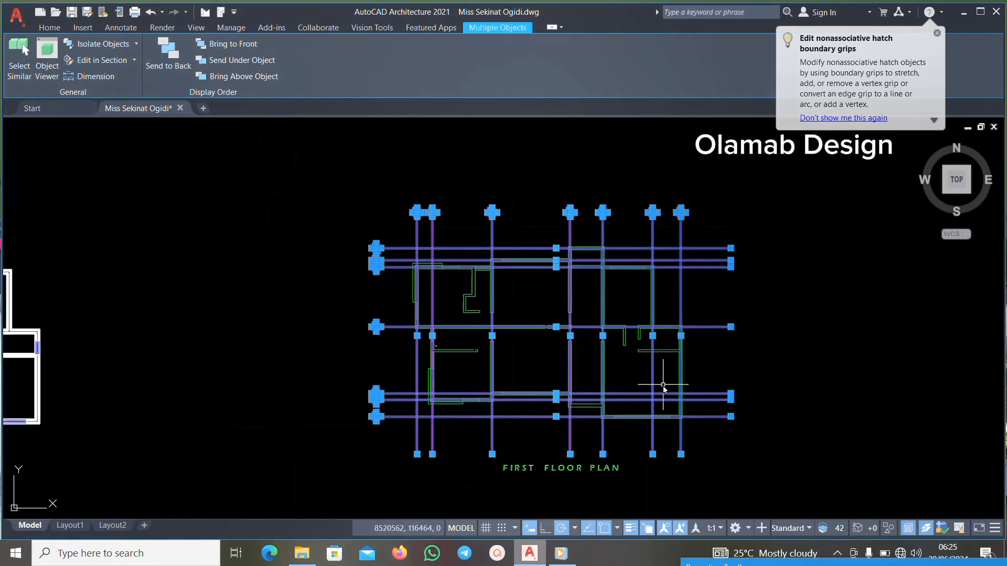
{"action": "scroll", "coordinate": [635, 468], "scroll_direction": "up", "scroll_amount": 4}
{"action": "scroll", "coordinate": [551, 467], "scroll_direction": "down", "scroll_amount": 3}
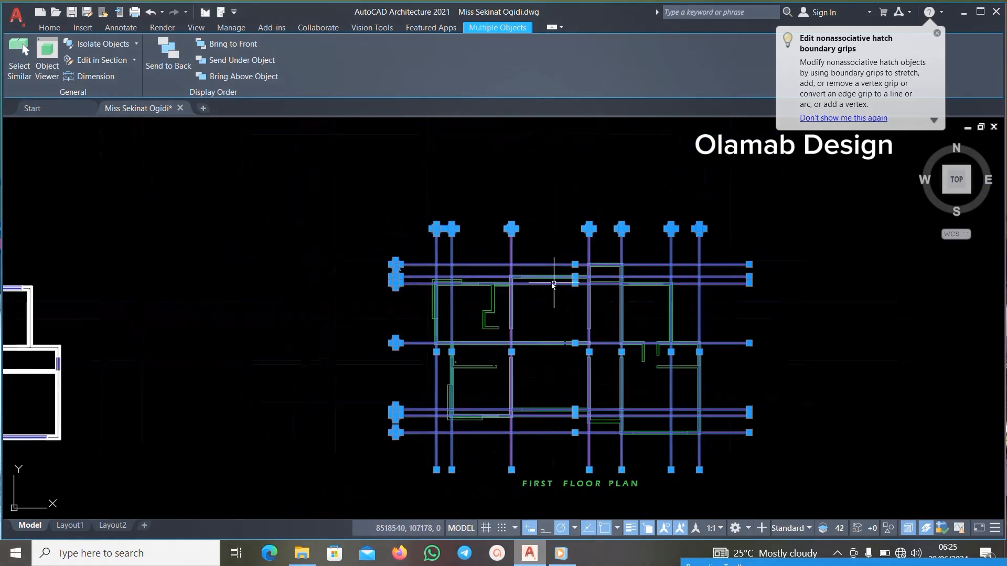
{"action": "scroll", "coordinate": [536, 261], "scroll_direction": "up", "scroll_amount": 2}
{"action": "scroll", "coordinate": [499, 265], "scroll_direction": "up", "scroll_amount": 3}
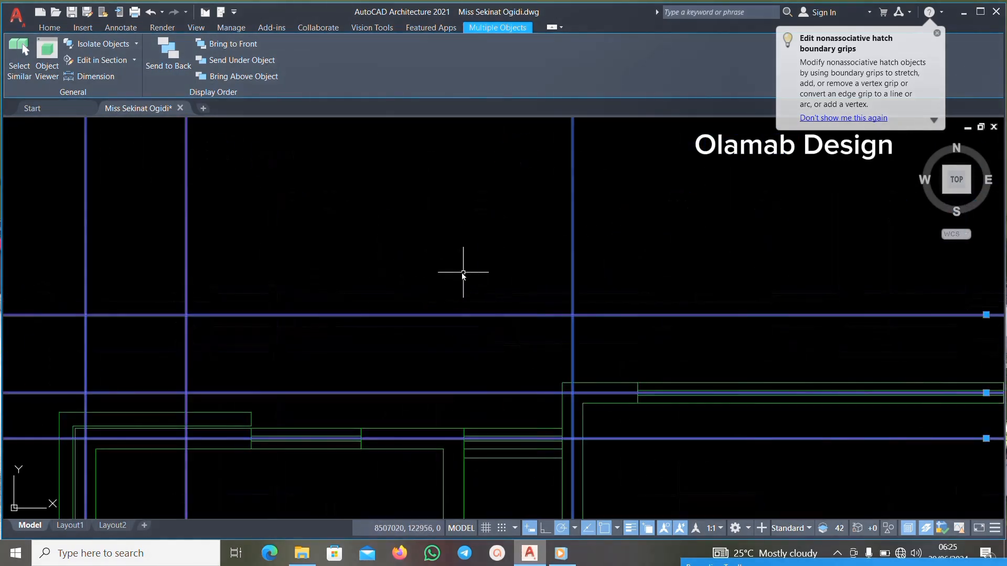
{"action": "scroll", "coordinate": [463, 274], "scroll_direction": "down", "scroll_amount": 2}
{"action": "scroll", "coordinate": [514, 303], "scroll_direction": "down", "scroll_amount": 3}
{"action": "scroll", "coordinate": [519, 315], "scroll_direction": "up", "scroll_amount": 3}
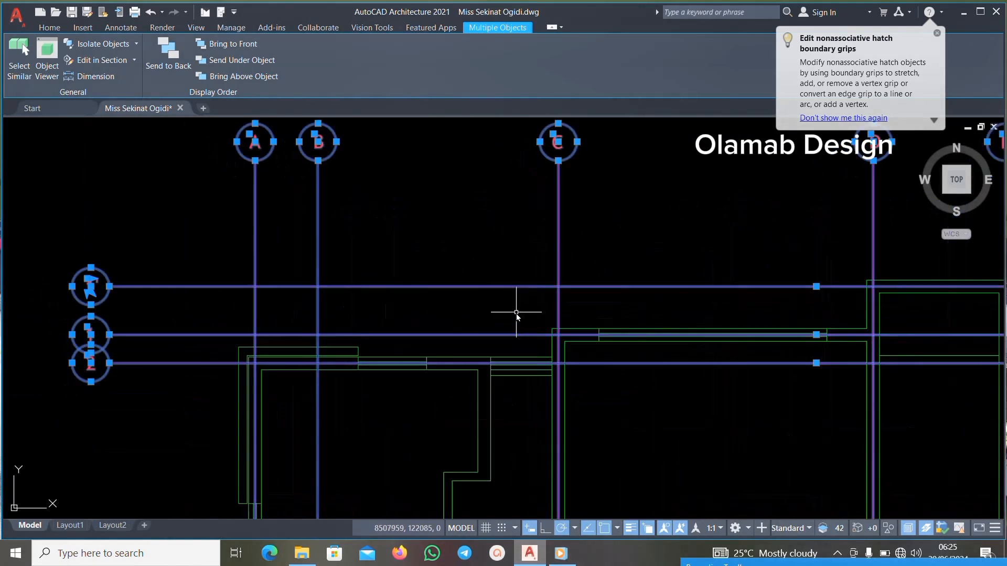
Copy the selected grid with a base point at the upper-left outer wall corner of the projecting bay between grids D and E.
{"action": "right_click", "coordinate": [510, 313]}
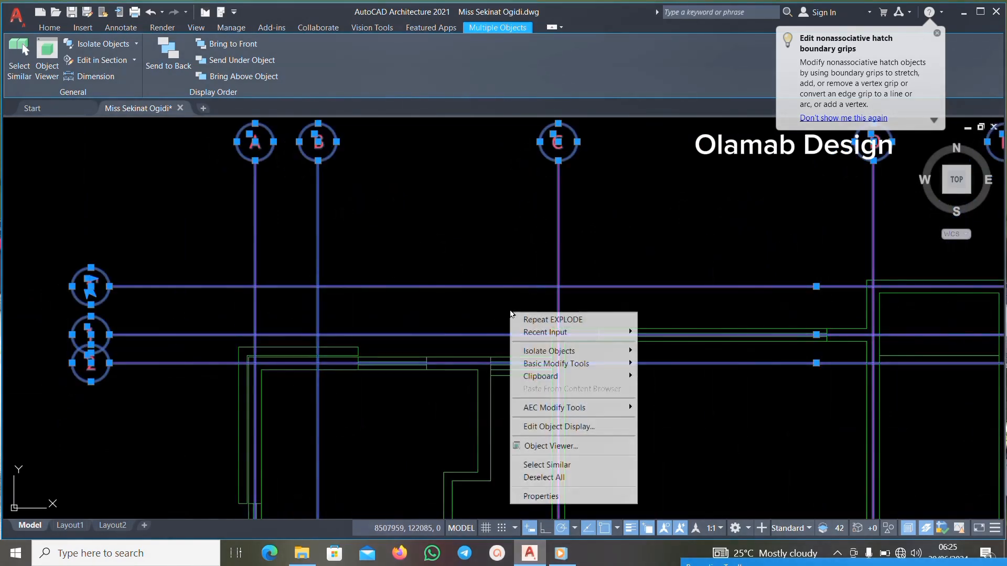
{"action": "mouse_move", "coordinate": [589, 376]}
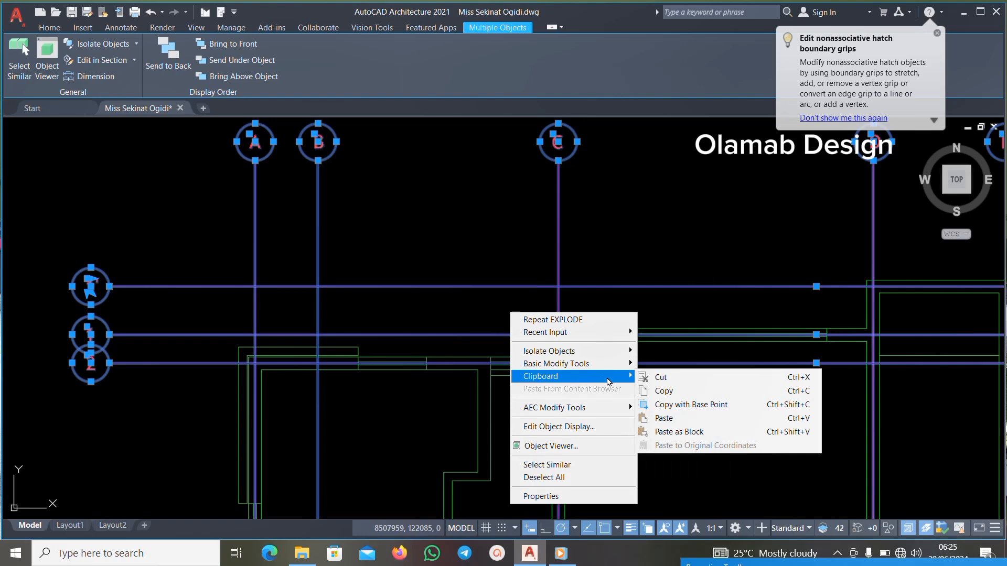
{"action": "left_click", "coordinate": [670, 409]}
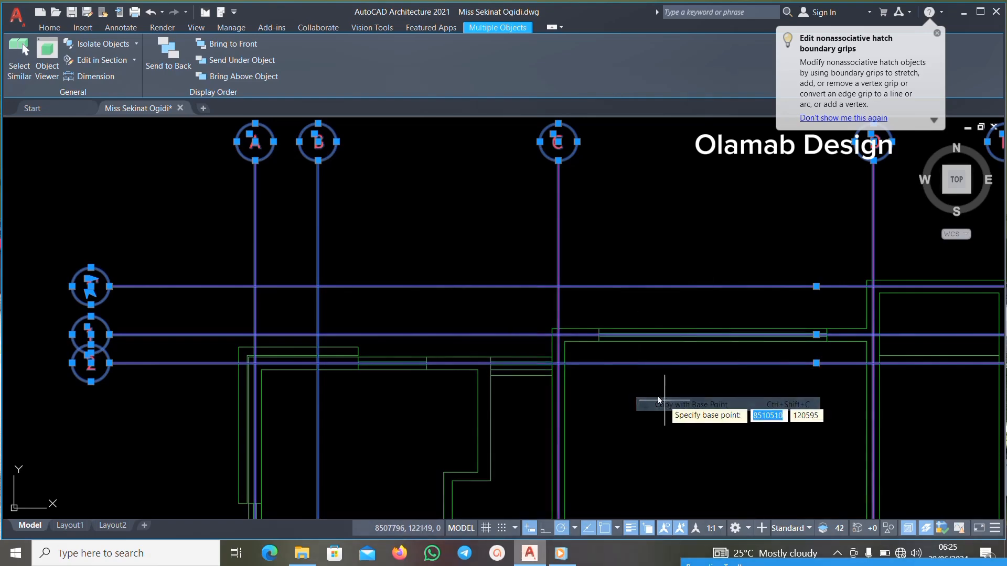
{"action": "scroll", "coordinate": [548, 361], "scroll_direction": "up", "scroll_amount": 3}
{"action": "scroll", "coordinate": [548, 360], "scroll_direction": "down", "scroll_amount": 3}
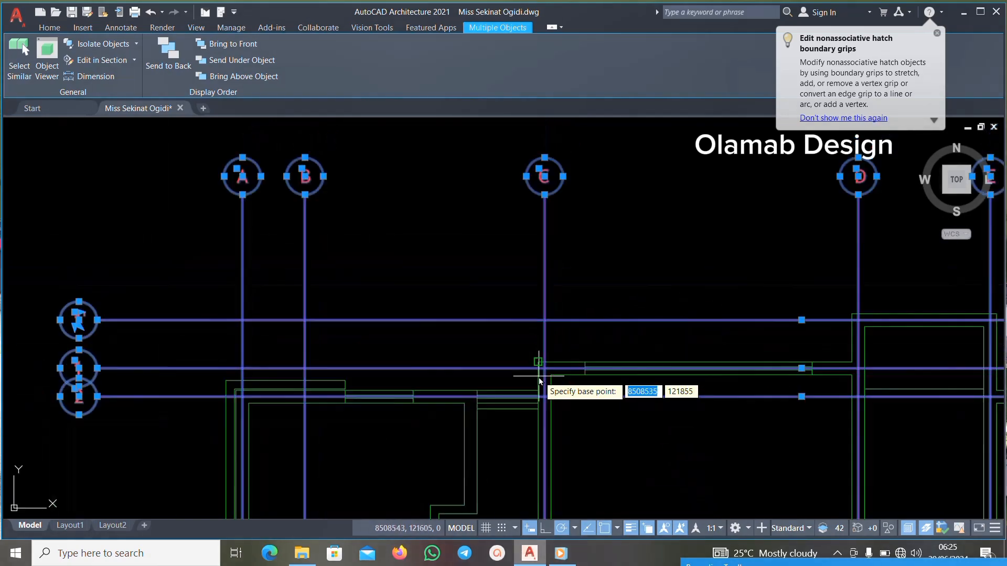
{"action": "scroll", "coordinate": [543, 380], "scroll_direction": "up", "scroll_amount": 3}
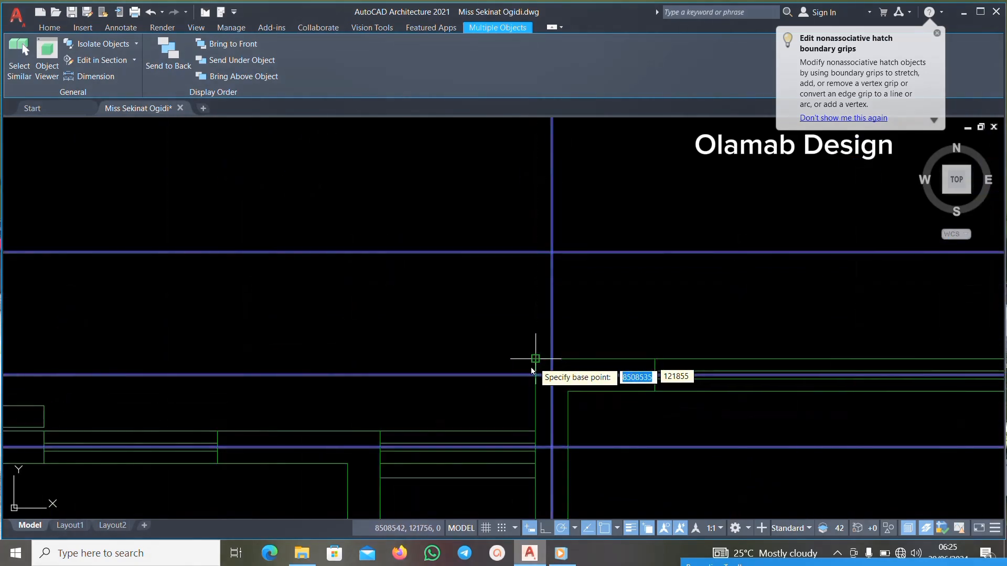
{"action": "scroll", "coordinate": [538, 361], "scroll_direction": "down", "scroll_amount": 4}
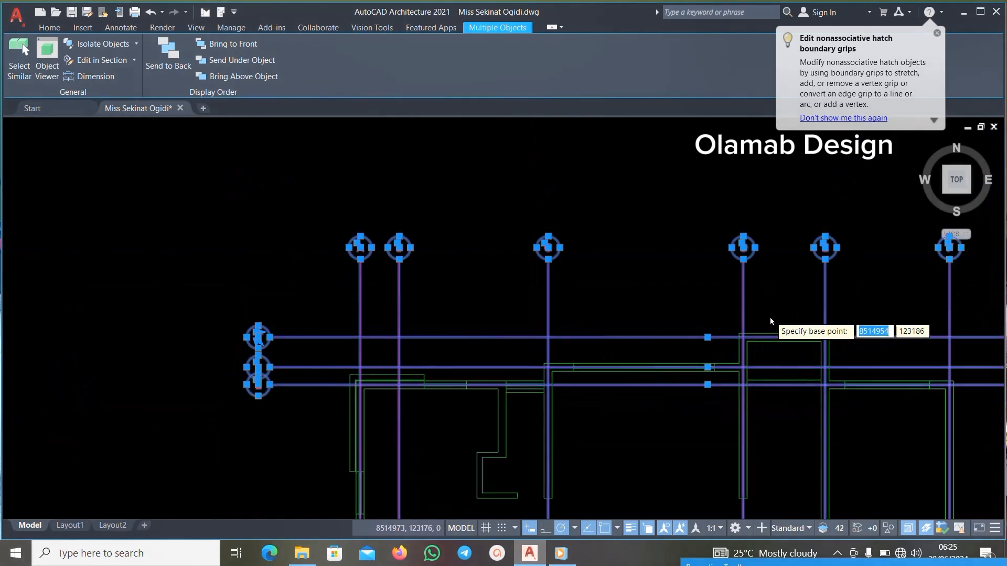
{"action": "scroll", "coordinate": [760, 321], "scroll_direction": "up", "scroll_amount": 5}
{"action": "scroll", "coordinate": [669, 328], "scroll_direction": "down", "scroll_amount": 4}
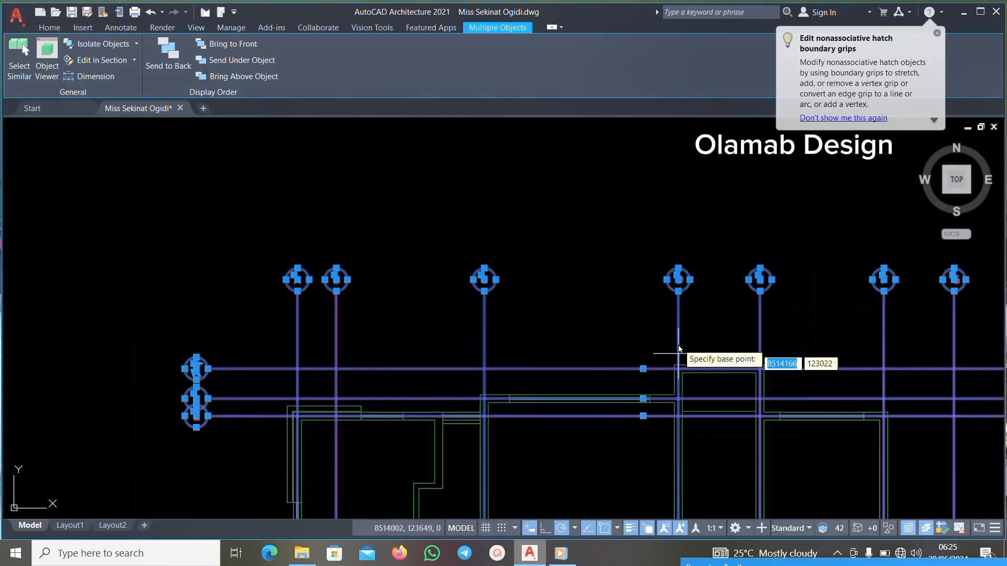
{"action": "scroll", "coordinate": [665, 282], "scroll_direction": "up", "scroll_amount": 6}
{"action": "scroll", "coordinate": [752, 298], "scroll_direction": "down", "scroll_amount": 10}
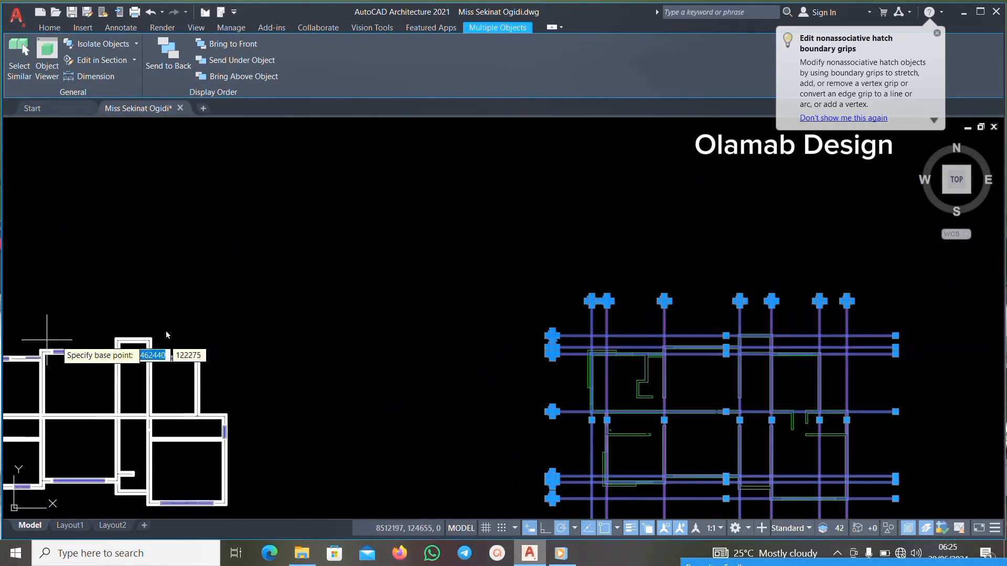
{"action": "scroll", "coordinate": [487, 325], "scroll_direction": "down", "scroll_amount": 4}
{"action": "scroll", "coordinate": [315, 330], "scroll_direction": "up", "scroll_amount": 4}
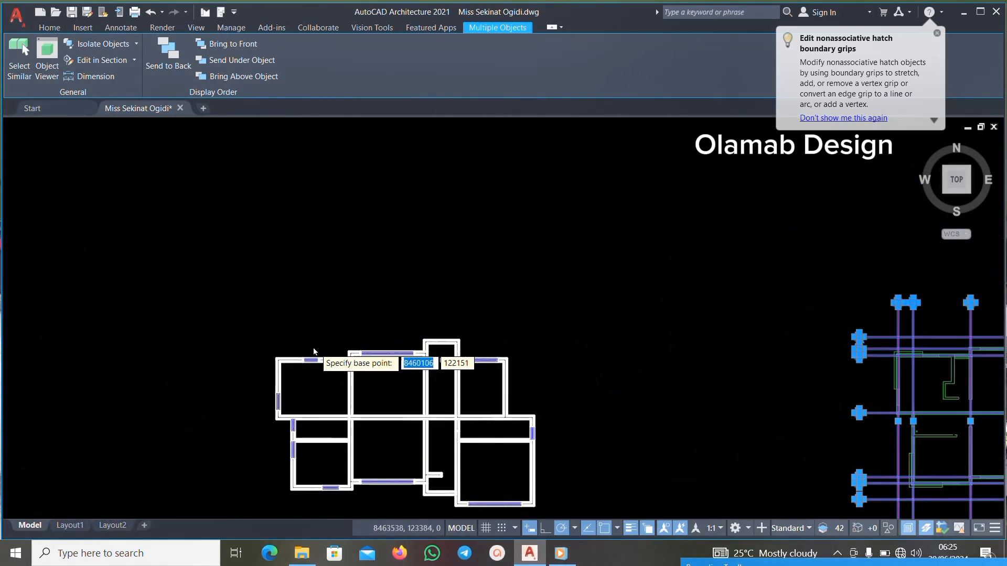
{"action": "scroll", "coordinate": [314, 330], "scroll_direction": "down", "scroll_amount": 2}
{"action": "scroll", "coordinate": [807, 317], "scroll_direction": "up", "scroll_amount": 3}
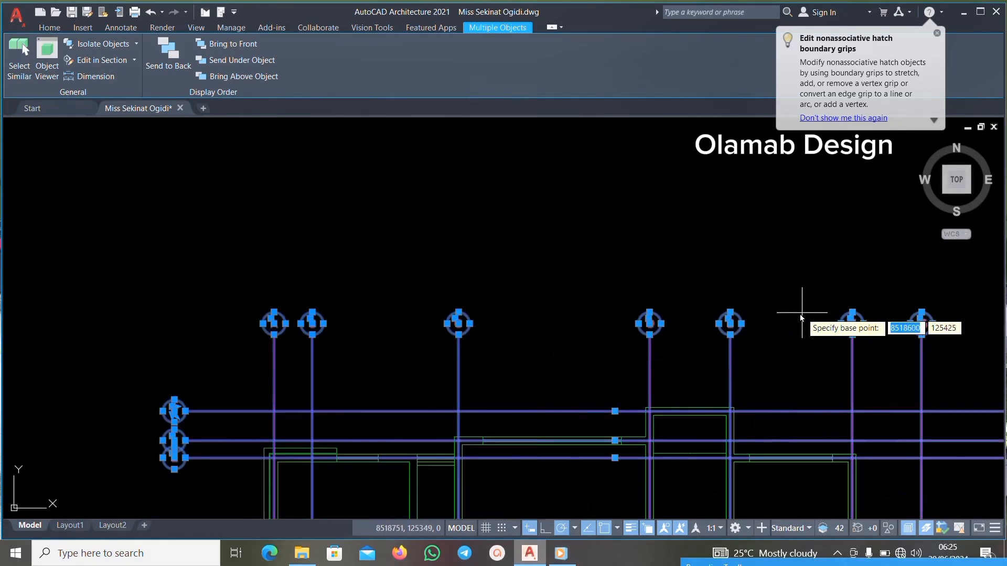
{"action": "scroll", "coordinate": [663, 367], "scroll_direction": "up", "scroll_amount": 5}
{"action": "scroll", "coordinate": [674, 413], "scroll_direction": "up", "scroll_amount": 4}
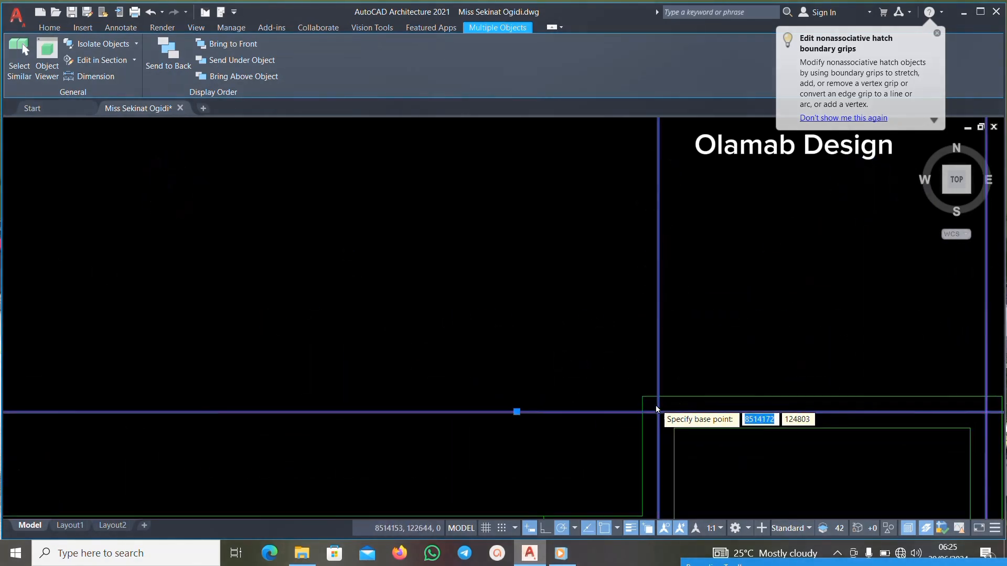
{"action": "scroll", "coordinate": [633, 395], "scroll_direction": "down", "scroll_amount": 3}
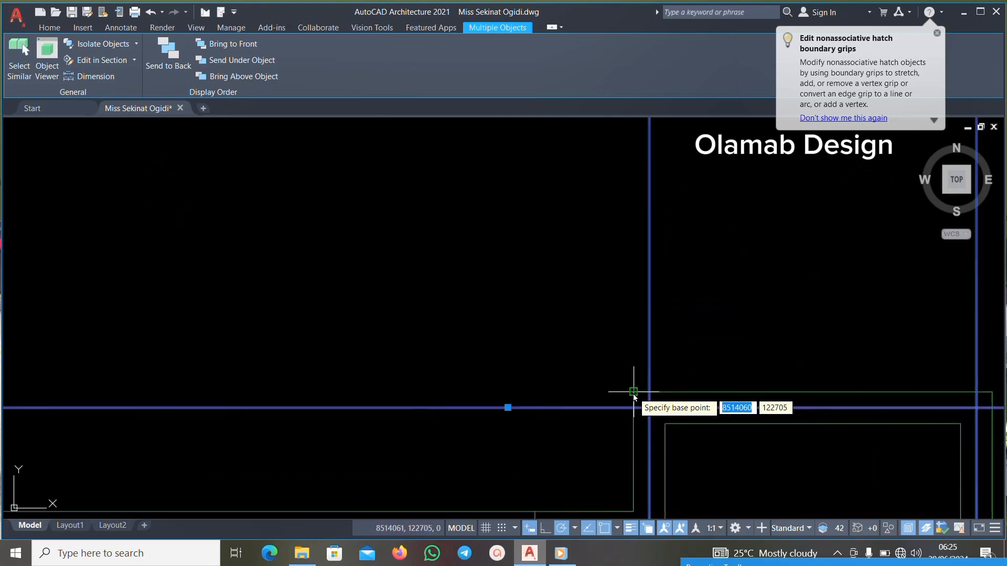
{"action": "key", "text": "Escape"}
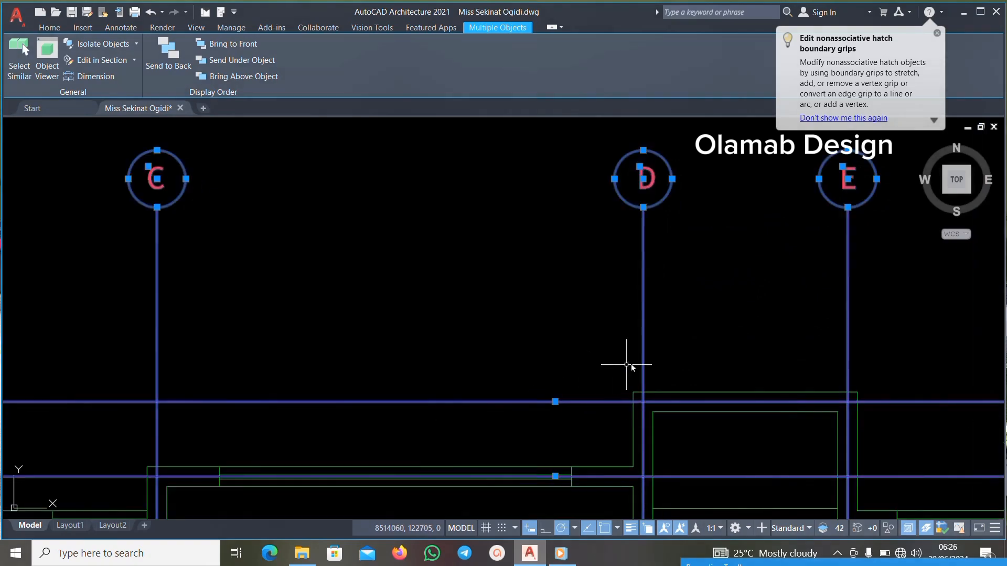
Paste the copied grid onto the ground floor plan at the upper-left outer corner of its matching projecting bay.
{"action": "scroll", "coordinate": [626, 364], "scroll_direction": "down", "scroll_amount": 8}
{"action": "scroll", "coordinate": [326, 379], "scroll_direction": "up", "scroll_amount": 8}
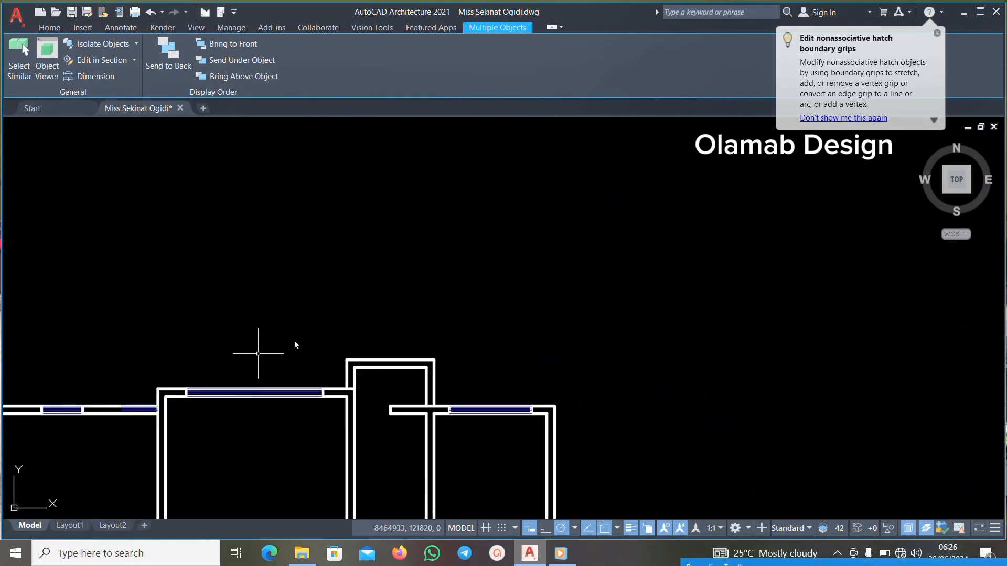
{"action": "right_click", "coordinate": [388, 372]}
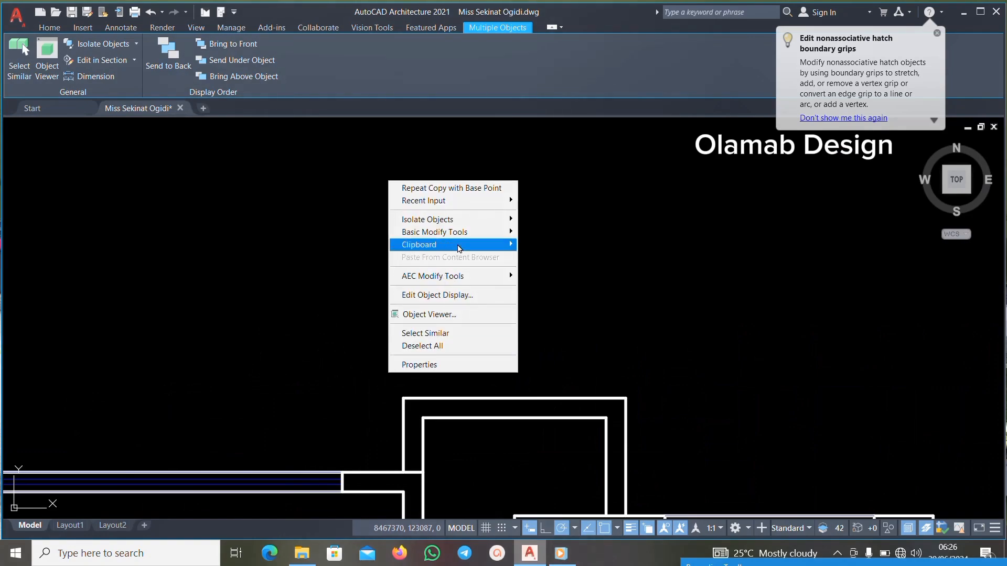
{"action": "mouse_move", "coordinate": [462, 245]}
{"action": "left_click", "coordinate": [541, 288]}
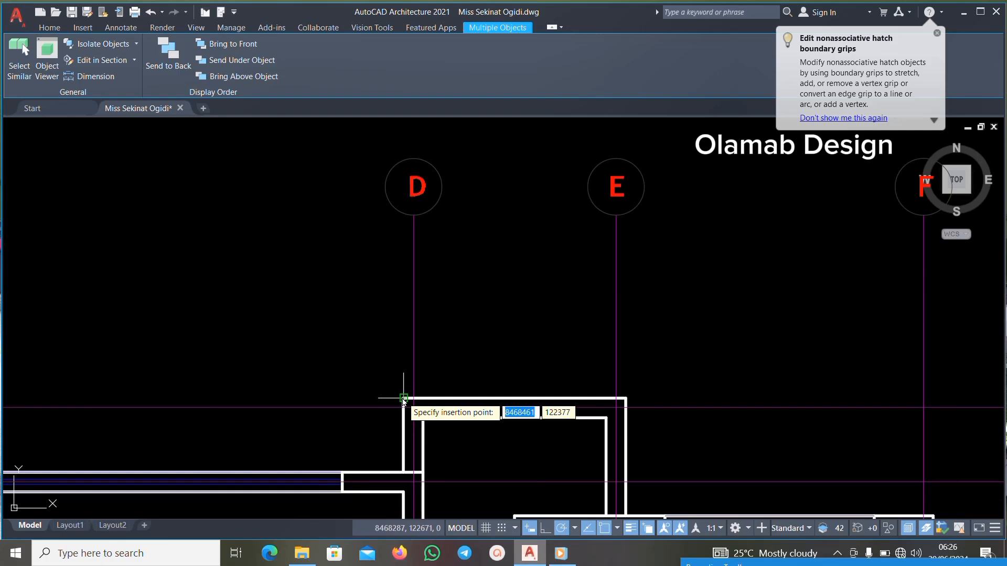
{"action": "left_click", "coordinate": [403, 399]}
{"action": "scroll", "coordinate": [451, 378], "scroll_direction": "down", "scroll_amount": 8}
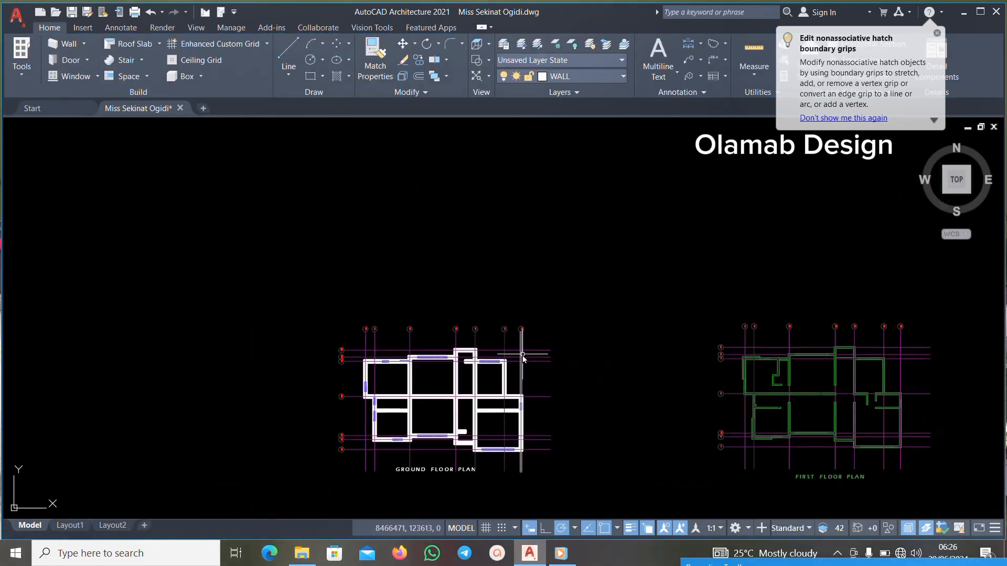
{"action": "scroll", "coordinate": [523, 359], "scroll_direction": "up", "scroll_amount": 5}
{"action": "scroll", "coordinate": [517, 319], "scroll_direction": "down", "scroll_amount": 3}
{"action": "scroll", "coordinate": [465, 338], "scroll_direction": "up", "scroll_amount": 2}
{"action": "scroll", "coordinate": [424, 347], "scroll_direction": "down", "scroll_amount": 4}
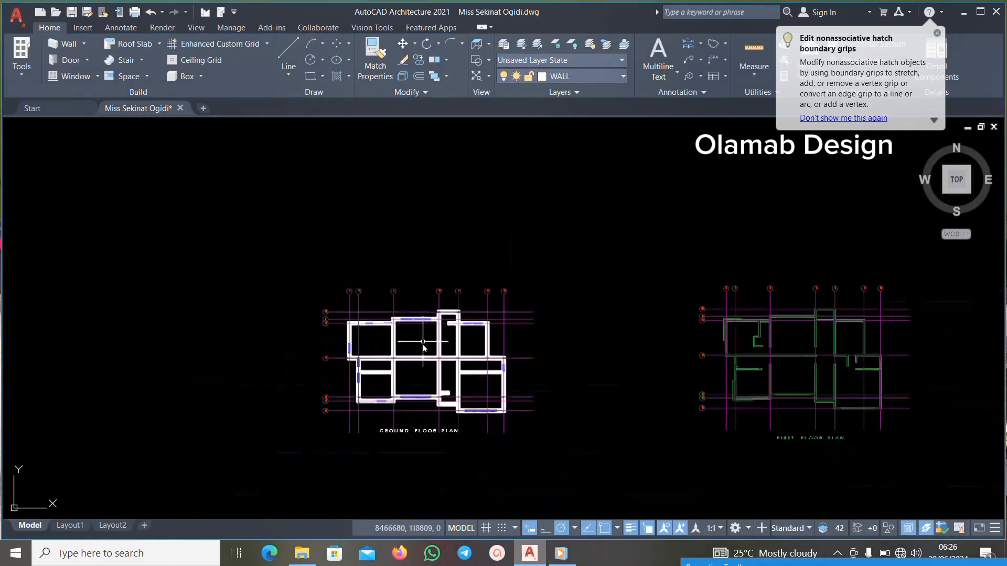
{"action": "scroll", "coordinate": [332, 349], "scroll_direction": "up", "scroll_amount": 10}
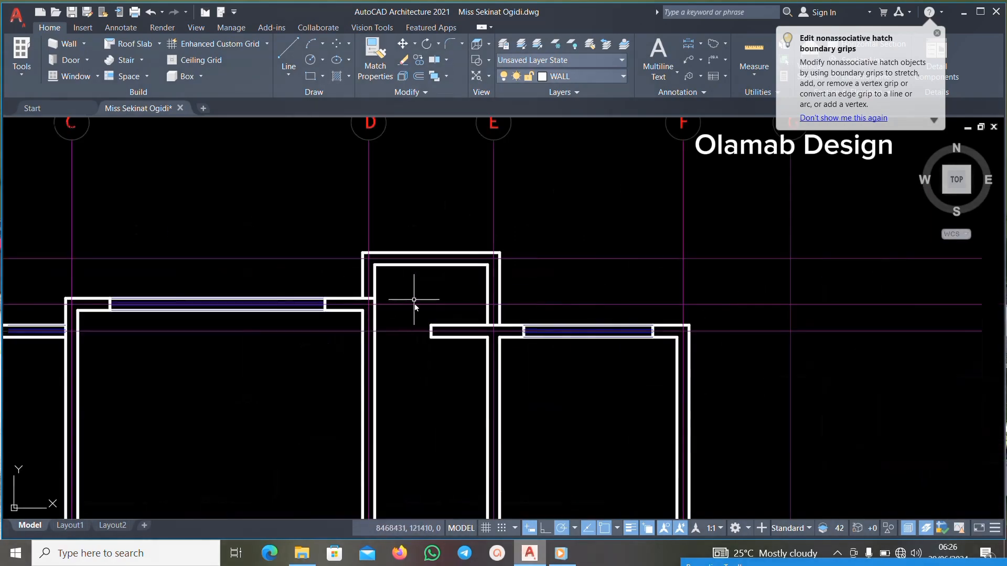
{"action": "left_click", "coordinate": [505, 367]}
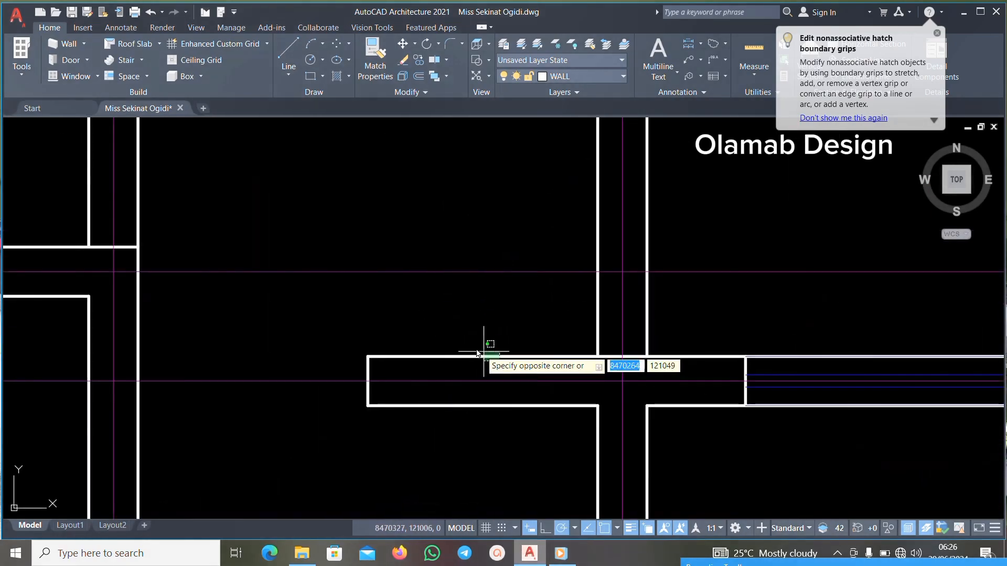
{"action": "left_click", "coordinate": [472, 338]}
{"action": "scroll", "coordinate": [446, 329], "scroll_direction": "down", "scroll_amount": 2}
{"action": "key", "text": "Escape"}
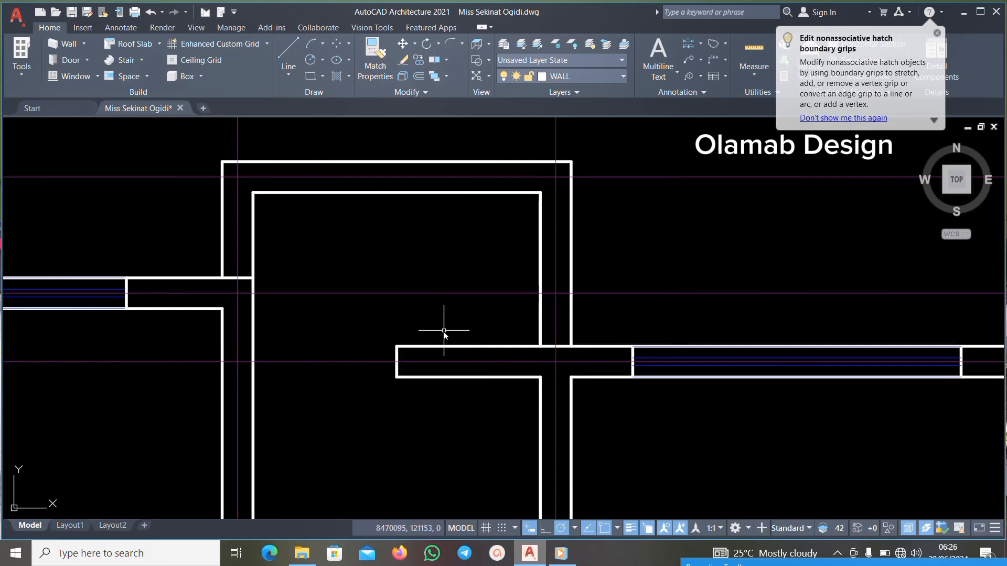
Trim away the wall stub that sticks into the projecting bay beside grid E on the ground floor plan, including its end line.
{"action": "type", "text": "trim"}
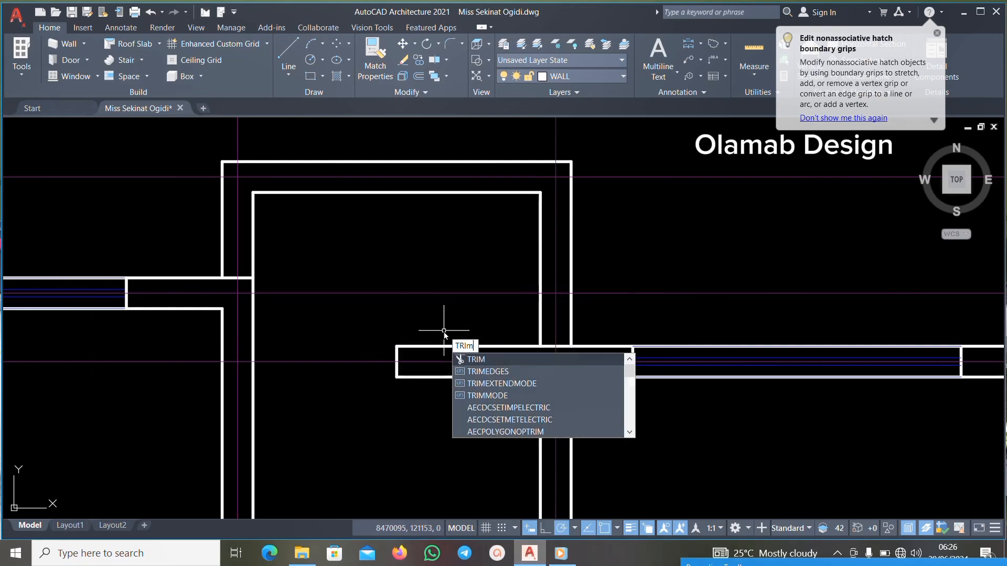
{"action": "key", "text": "Return"}
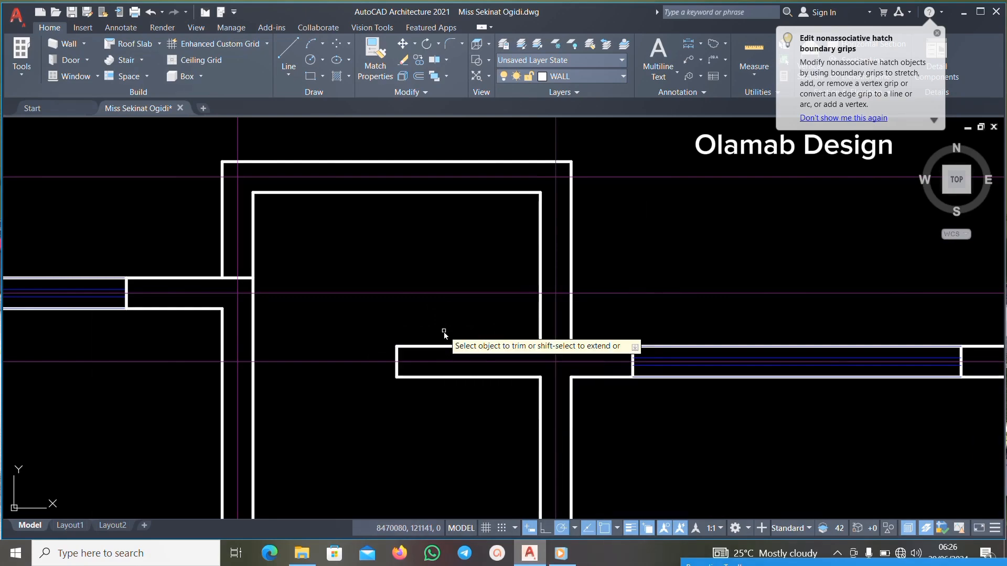
{"action": "scroll", "coordinate": [454, 351], "scroll_direction": "up", "scroll_amount": 3}
{"action": "left_click", "coordinate": [508, 347]}
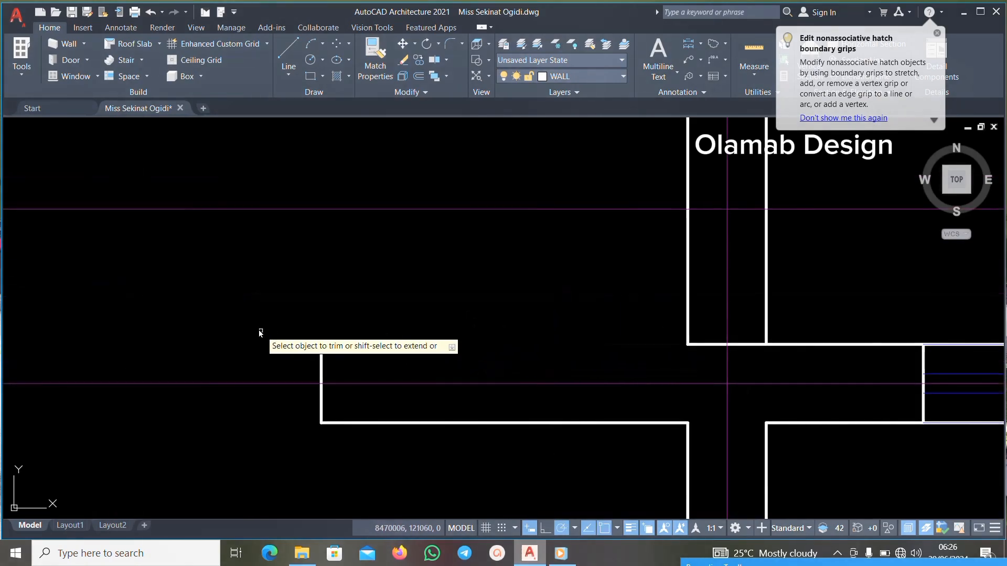
{"action": "mouse_move", "coordinate": [266, 354]}
{"action": "left_mouse_down"}
{"action": "mouse_move", "coordinate": [315, 355]}
{"action": "mouse_move", "coordinate": [331, 368]}
{"action": "left_mouse_up"}
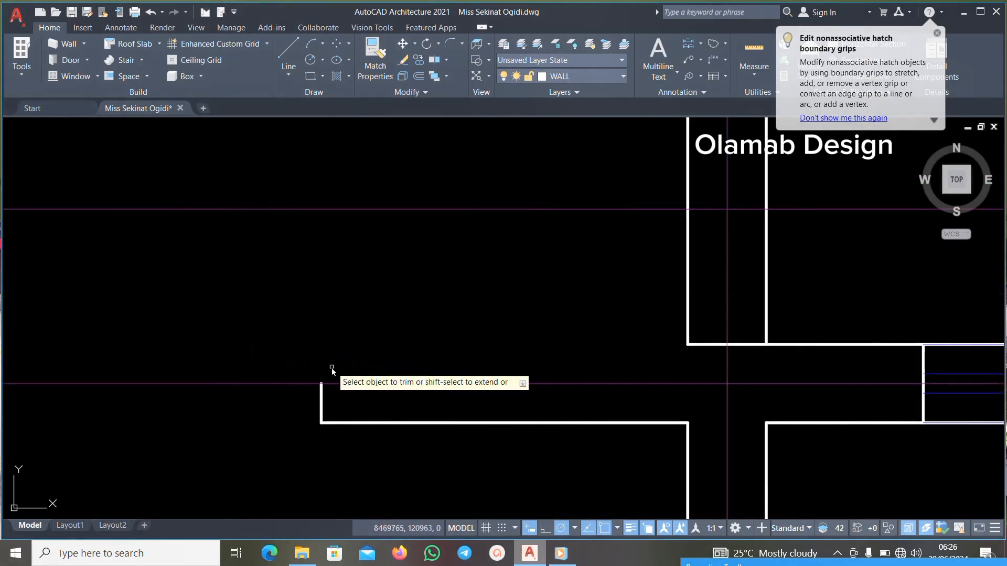
{"action": "mouse_move", "coordinate": [293, 443]}
{"action": "left_mouse_down"}
{"action": "mouse_move", "coordinate": [385, 410]}
{"action": "mouse_move", "coordinate": [275, 416]}
{"action": "left_mouse_up"}
{"action": "scroll", "coordinate": [557, 394], "scroll_direction": "down", "scroll_amount": 1}
{"action": "key", "text": "Escape"}
{"action": "key", "text": "Escape"}
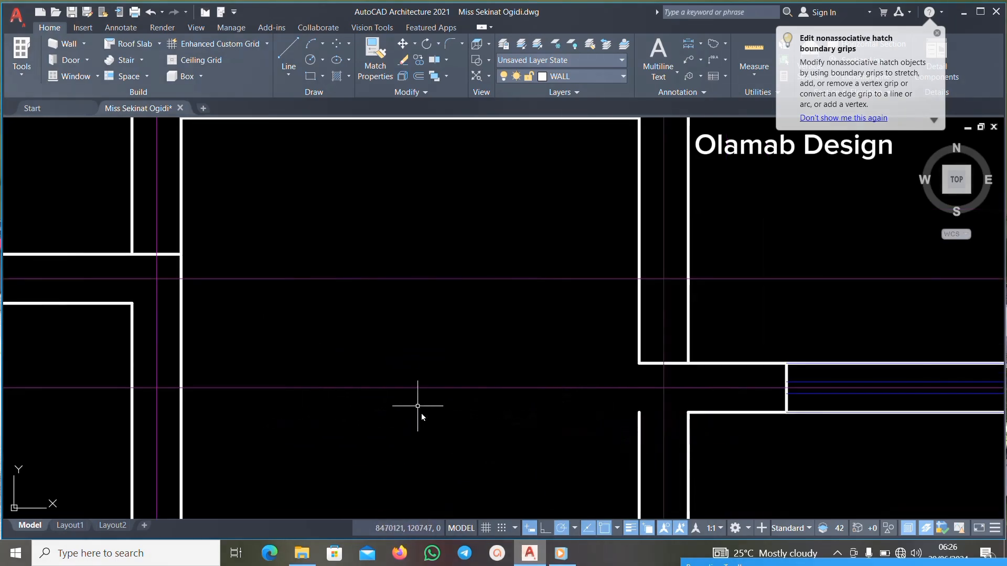
{"action": "scroll", "coordinate": [514, 358], "scroll_direction": "down", "scroll_amount": 2}
{"action": "scroll", "coordinate": [591, 311], "scroll_direction": "down", "scroll_amount": 2}
{"action": "scroll", "coordinate": [576, 335], "scroll_direction": "up", "scroll_amount": 4}
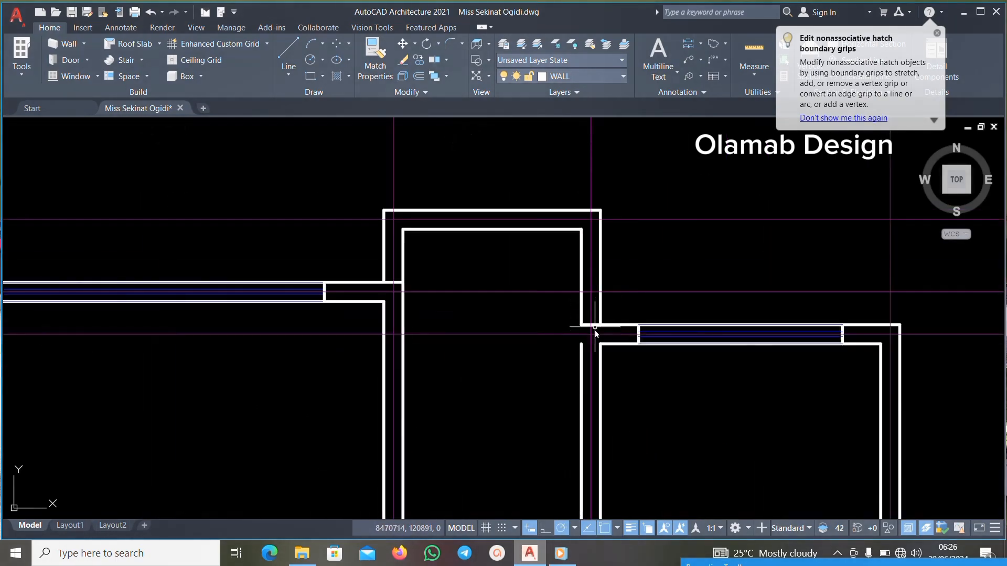
Trim the leftover wall line crossing the grid E wall at grid 2, beside the projecting bay.
{"action": "scroll", "coordinate": [595, 331], "scroll_direction": "up", "scroll_amount": 5}
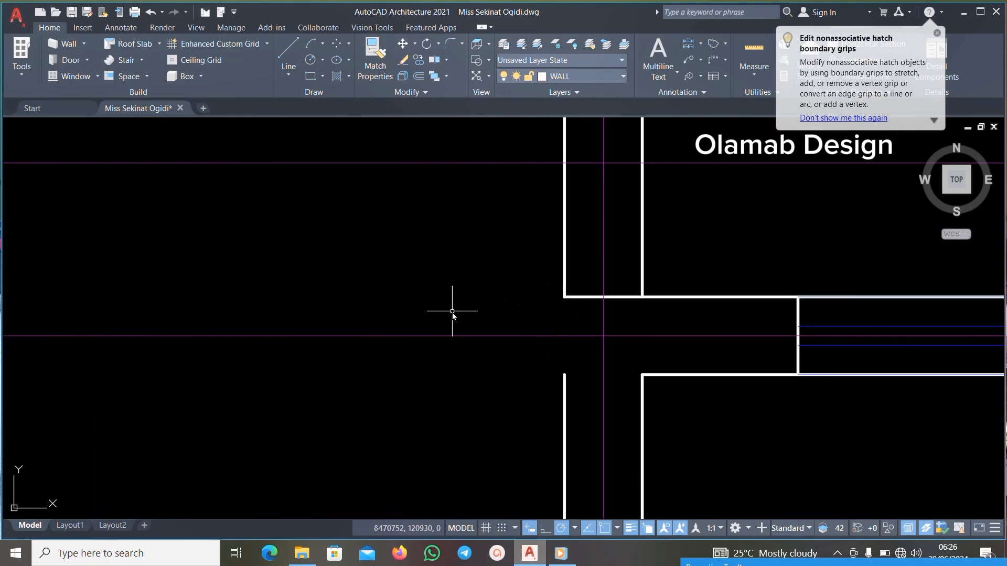
{"action": "key", "text": "Escape"}
{"action": "right_click", "coordinate": [494, 268]}
{"action": "left_click", "coordinate": [548, 275]}
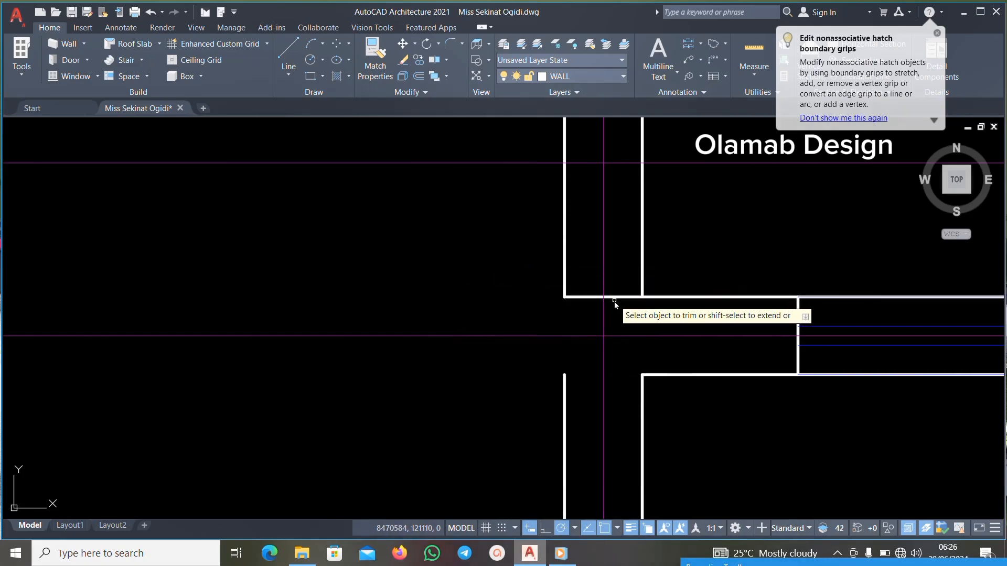
{"action": "left_click", "coordinate": [596, 297]}
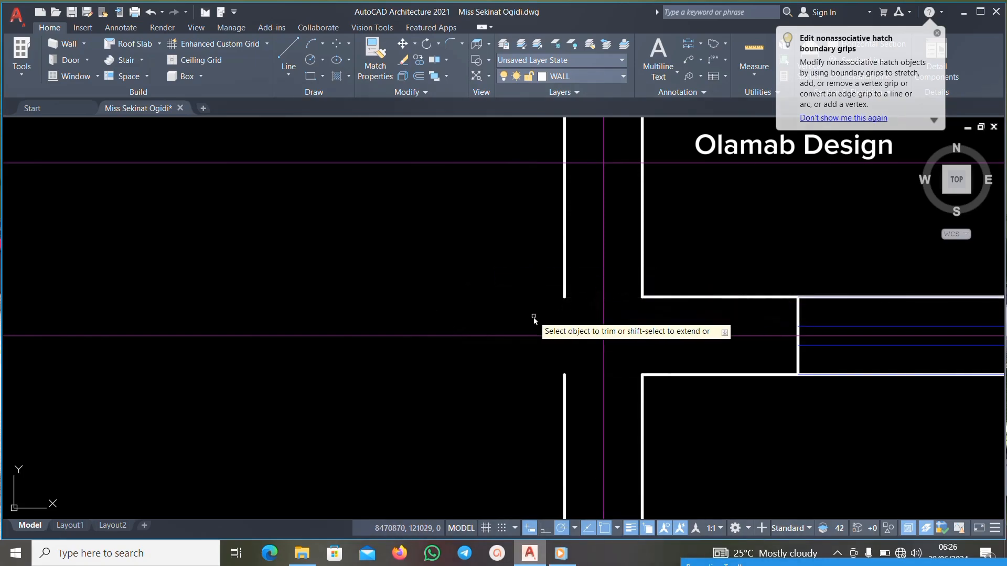
Trim away the wall stub projecting from the grid D wall just above grid 4, including its end line.
{"action": "scroll", "coordinate": [527, 314], "scroll_direction": "down", "scroll_amount": 6}
{"action": "scroll", "coordinate": [532, 321], "scroll_direction": "up", "scroll_amount": 4}
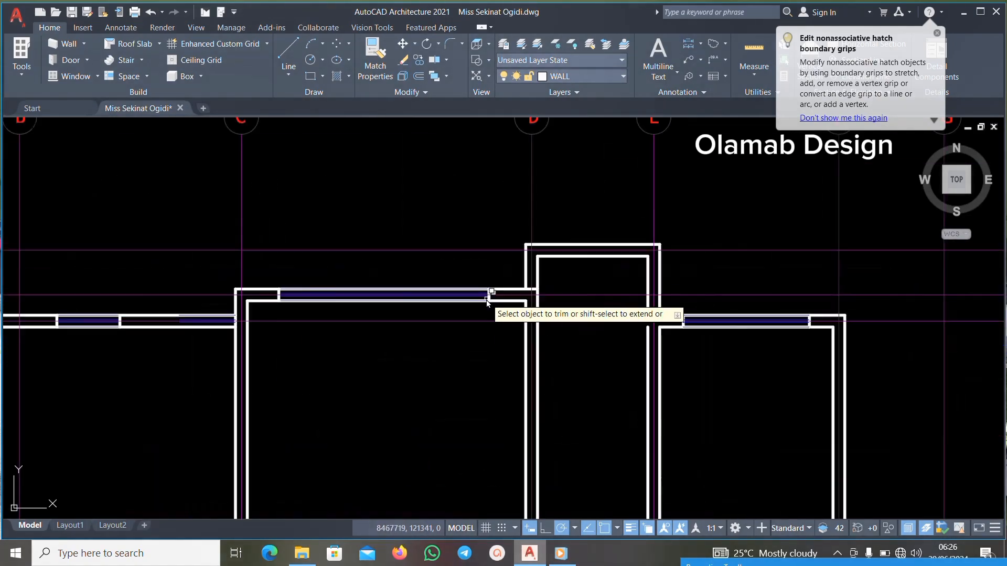
{"action": "scroll", "coordinate": [487, 302], "scroll_direction": "down", "scroll_amount": 4}
{"action": "scroll", "coordinate": [566, 472], "scroll_direction": "up", "scroll_amount": 6}
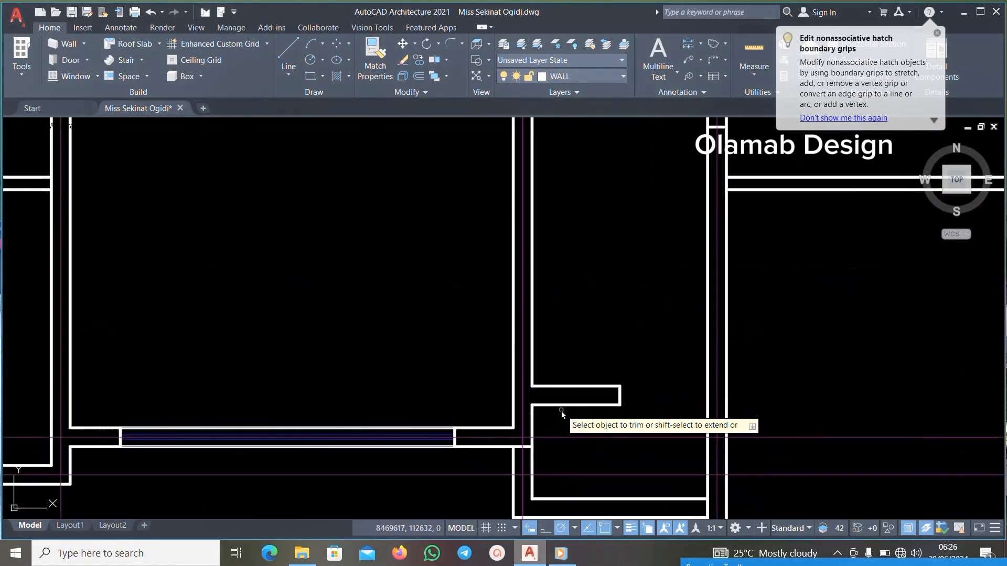
{"action": "left_click", "coordinate": [567, 406]}
{"action": "left_click", "coordinate": [566, 387]}
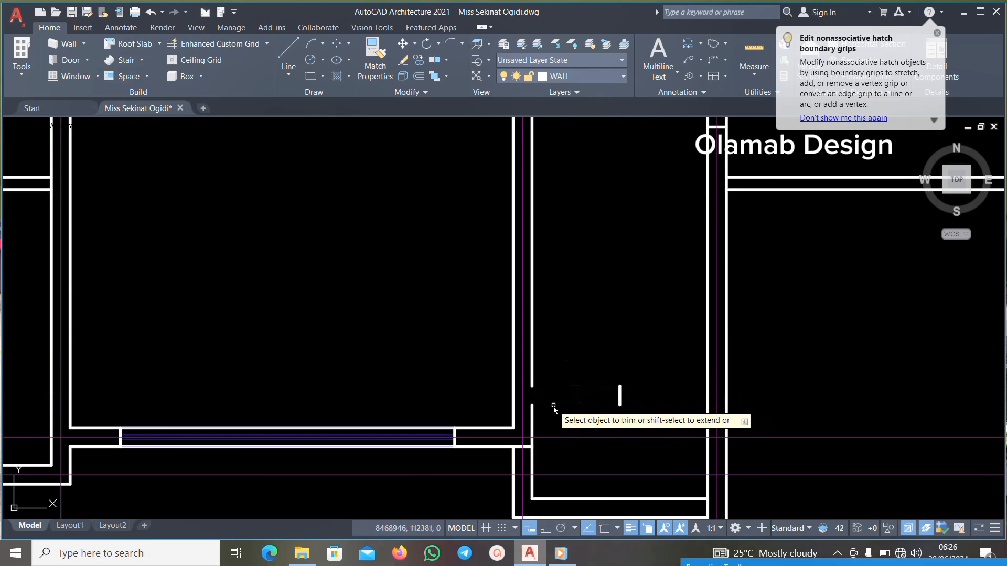
{"action": "left_click", "coordinate": [623, 397]}
{"action": "left_click", "coordinate": [568, 414]}
{"action": "scroll", "coordinate": [591, 356], "scroll_direction": "down", "scroll_amount": 4}
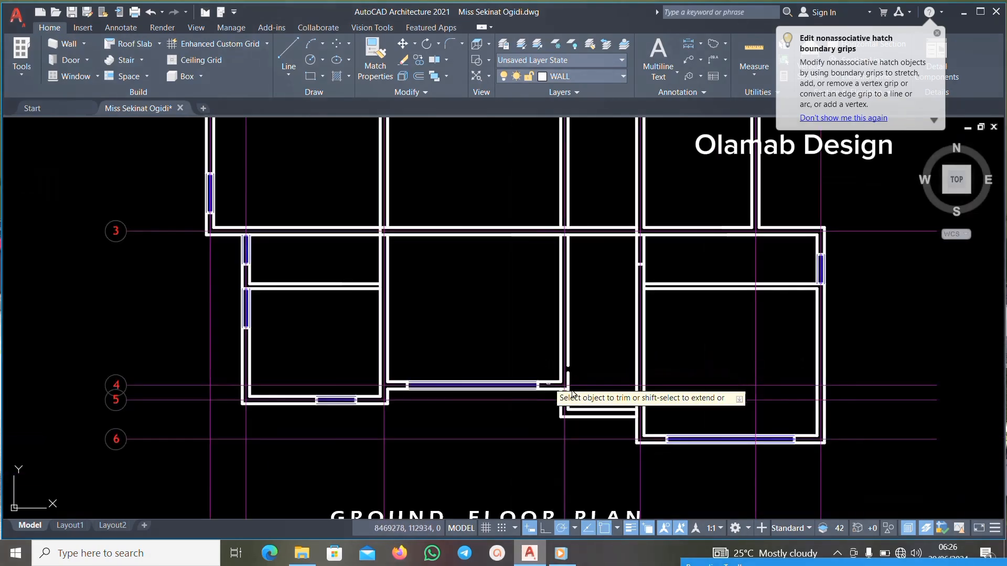
Extend the projecting bay's inner wall line beside grid E down to close the gap at grid 2.
{"action": "scroll", "coordinate": [528, 378], "scroll_direction": "down", "scroll_amount": 4}
{"action": "scroll", "coordinate": [517, 372], "scroll_direction": "up", "scroll_amount": 4}
{"action": "scroll", "coordinate": [524, 382], "scroll_direction": "down", "scroll_amount": 4}
{"action": "scroll", "coordinate": [528, 232], "scroll_direction": "up", "scroll_amount": 3}
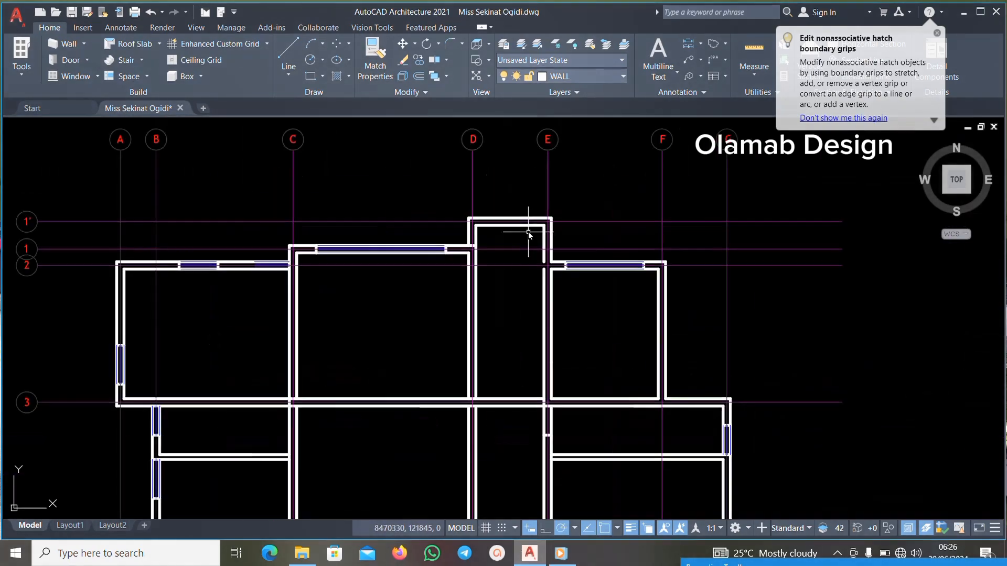
{"action": "scroll", "coordinate": [533, 227], "scroll_direction": "up", "scroll_amount": 4}
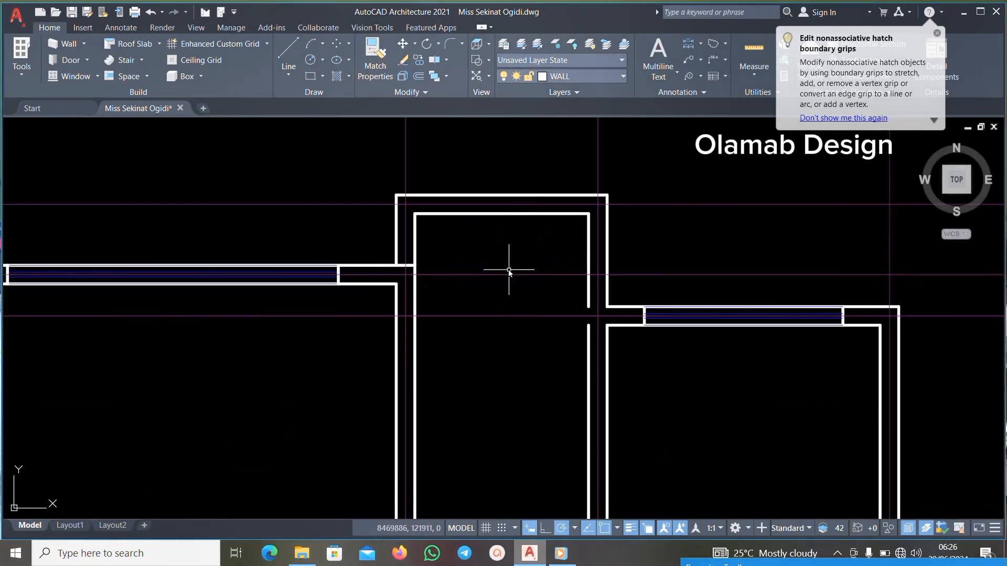
{"action": "scroll", "coordinate": [524, 273], "scroll_direction": "down", "scroll_amount": 3}
{"action": "scroll", "coordinate": [549, 295], "scroll_direction": "up", "scroll_amount": 4}
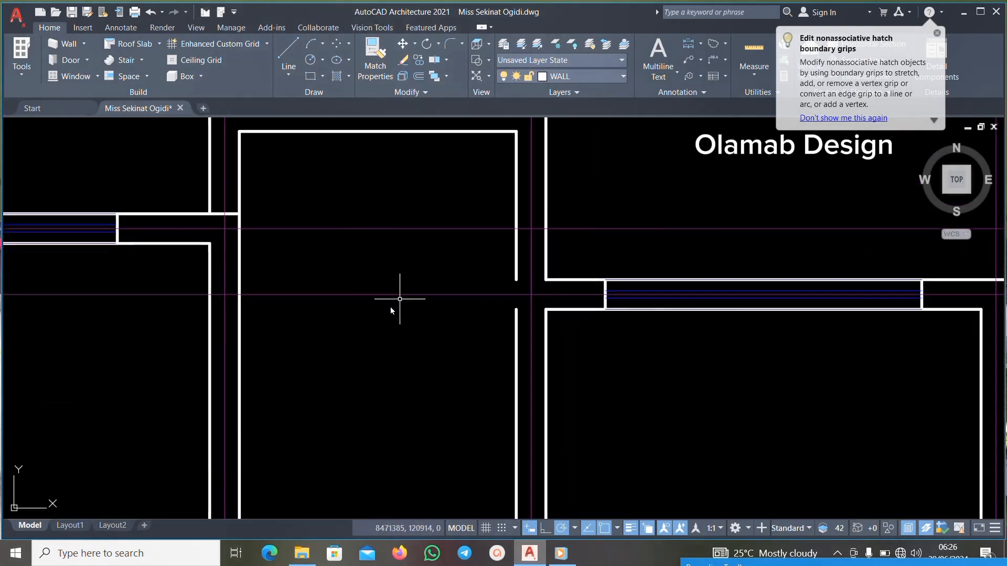
{"action": "type", "text": "xtend"}
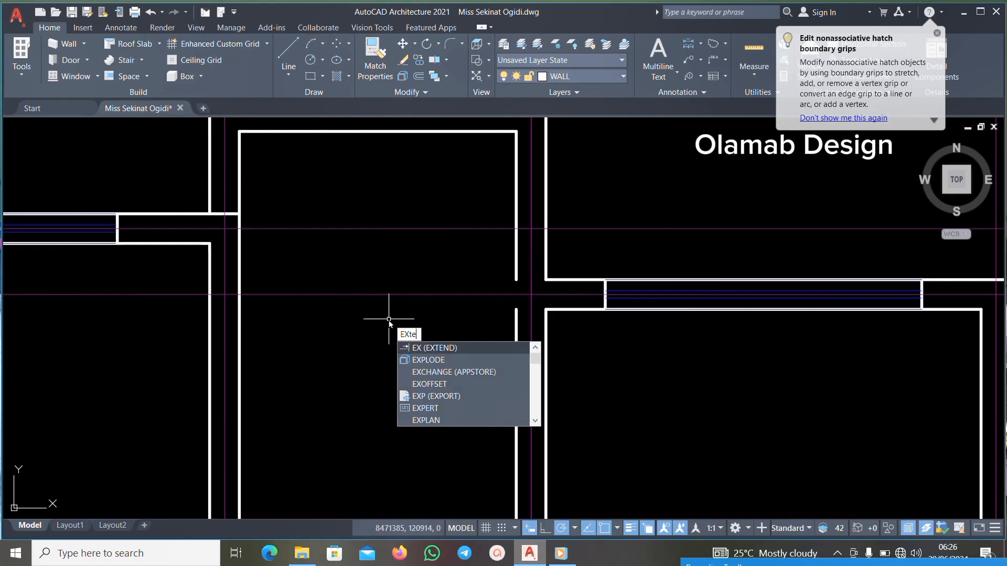
{"action": "key", "text": "Return"}
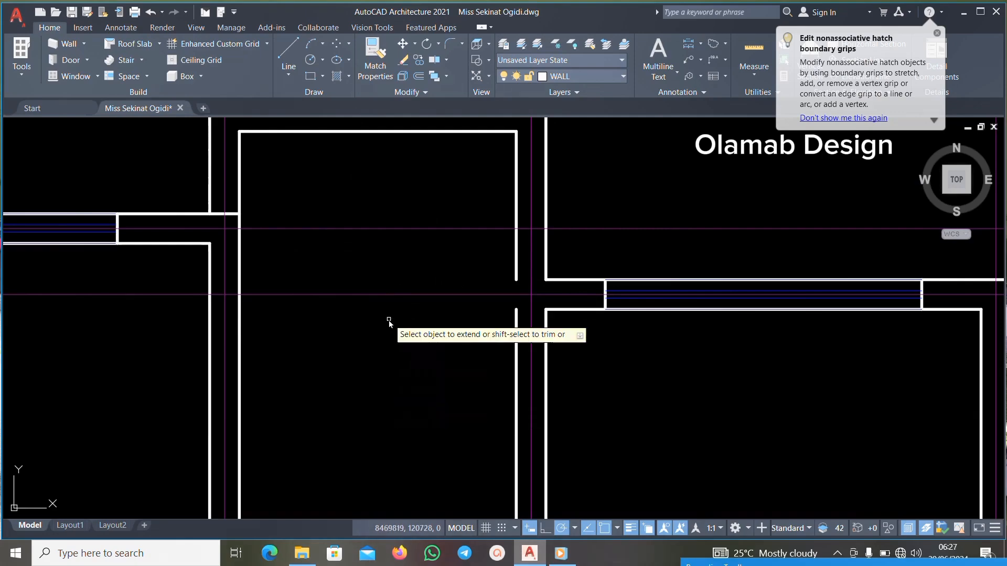
{"action": "left_click", "coordinate": [515, 274]}
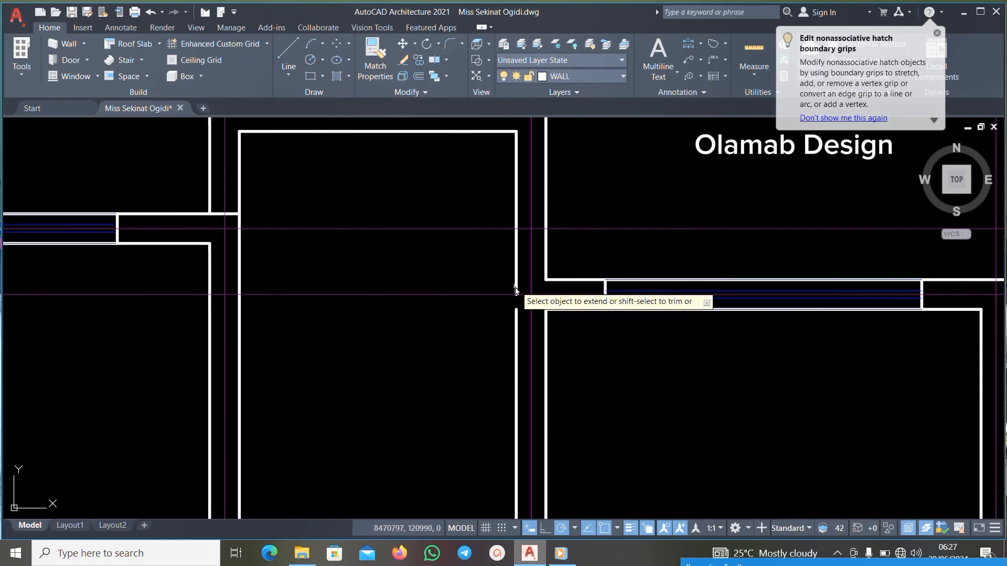
{"action": "scroll", "coordinate": [504, 291], "scroll_direction": "down", "scroll_amount": 3}
{"action": "scroll", "coordinate": [503, 377], "scroll_direction": "down", "scroll_amount": 2}
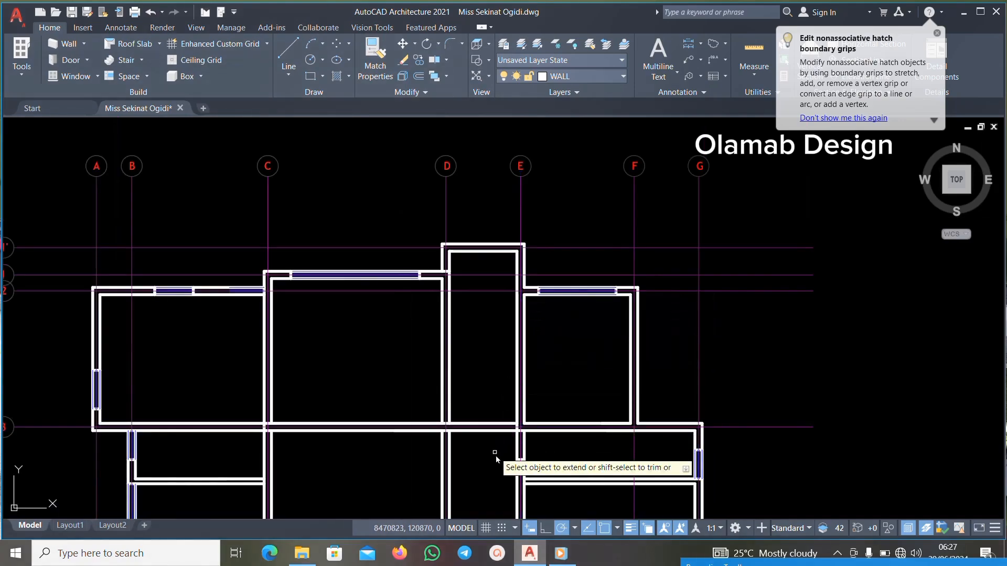
Trim the west face line of the grid E wall where it crosses the grid 3 wall.
{"action": "scroll", "coordinate": [496, 455], "scroll_direction": "up", "scroll_amount": 3}
{"action": "scroll", "coordinate": [517, 407], "scroll_direction": "up", "scroll_amount": 2}
{"action": "scroll", "coordinate": [519, 393], "scroll_direction": "up", "scroll_amount": 2}
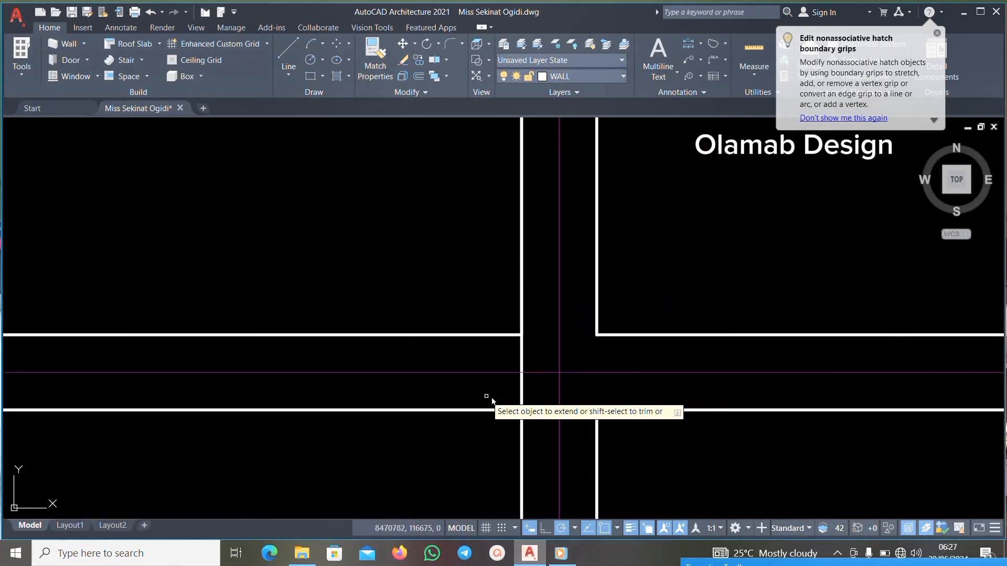
{"action": "key", "text": "Escape"}
{"action": "left_click", "coordinate": [525, 387]}
{"action": "left_click", "coordinate": [484, 393]}
{"action": "key", "text": "Escape"}
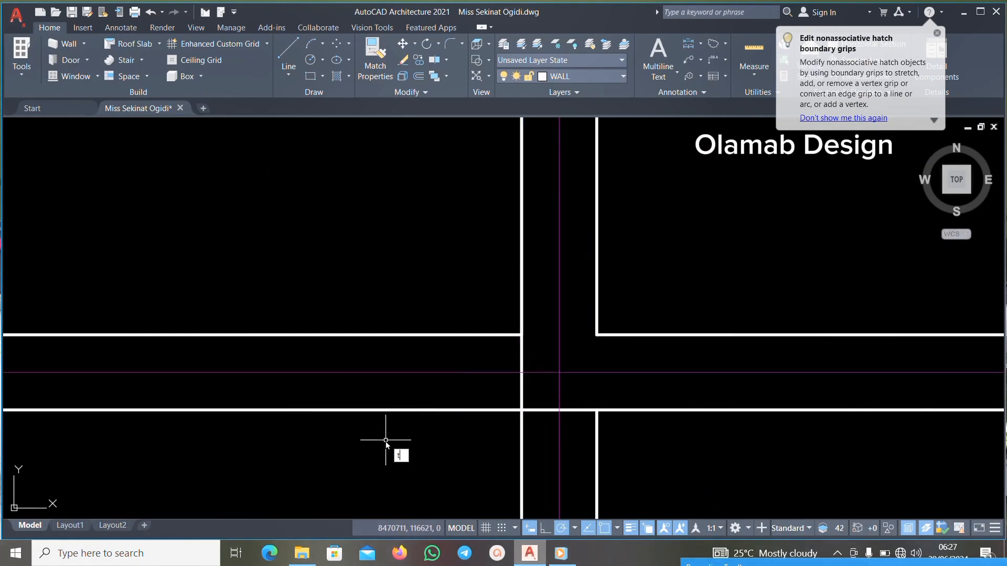
{"action": "key", "text": "Return"}
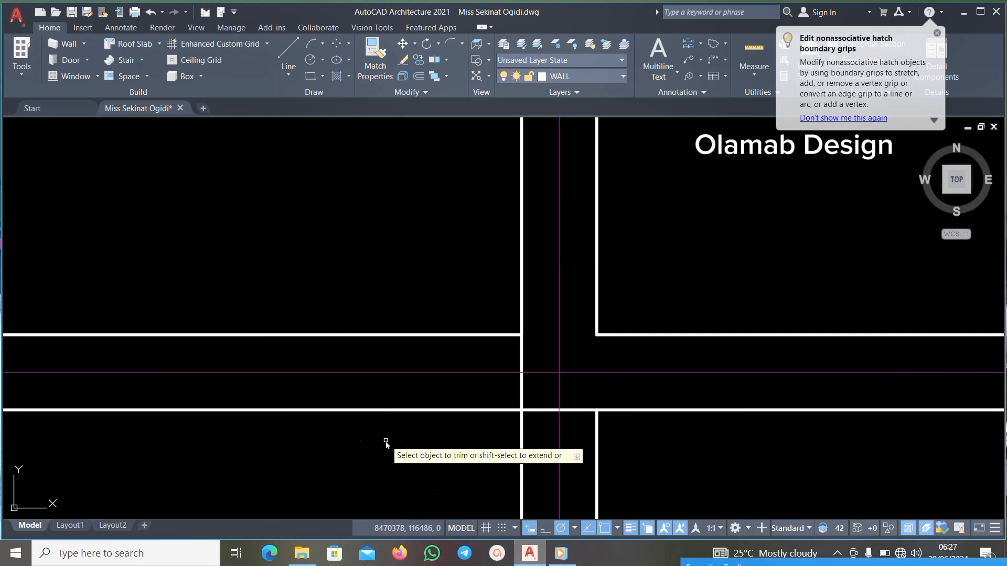
{"action": "left_click", "coordinate": [522, 340]}
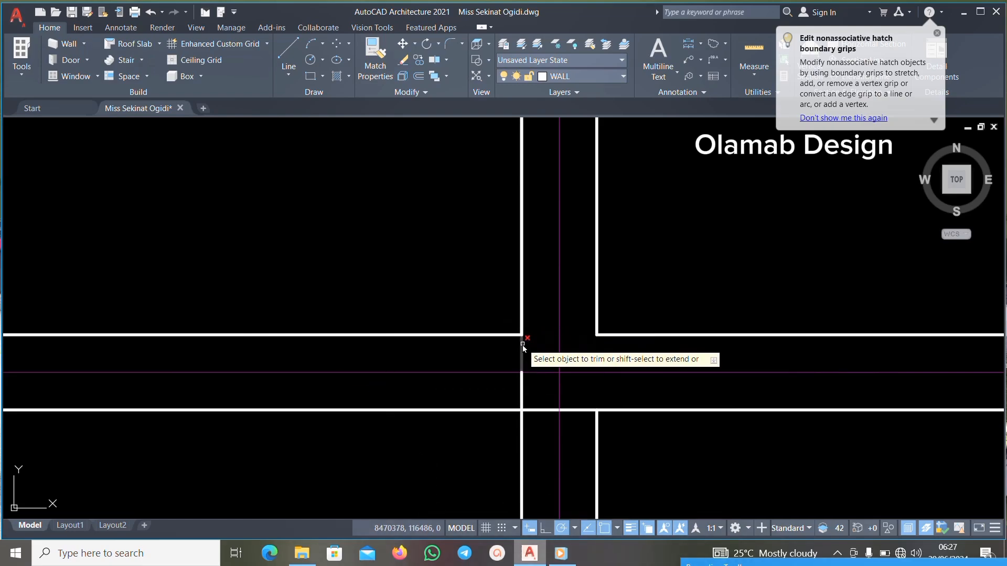
Trim the south face line of the grid 3 wall inside the grid E junction and the short cross line in the wall below.
{"action": "scroll", "coordinate": [521, 387], "scroll_direction": "down", "scroll_amount": 3}
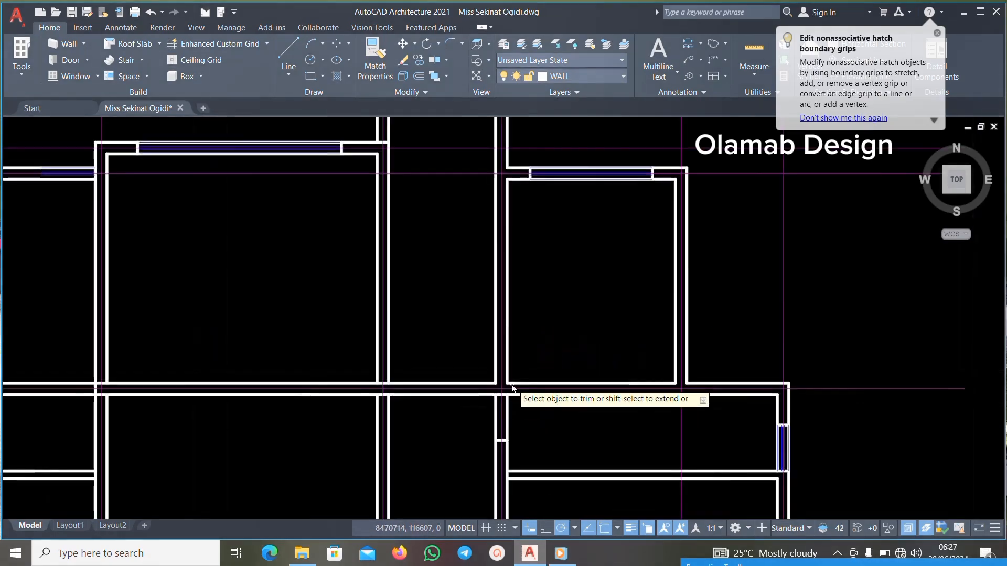
{"action": "scroll", "coordinate": [502, 401], "scroll_direction": "up", "scroll_amount": 2}
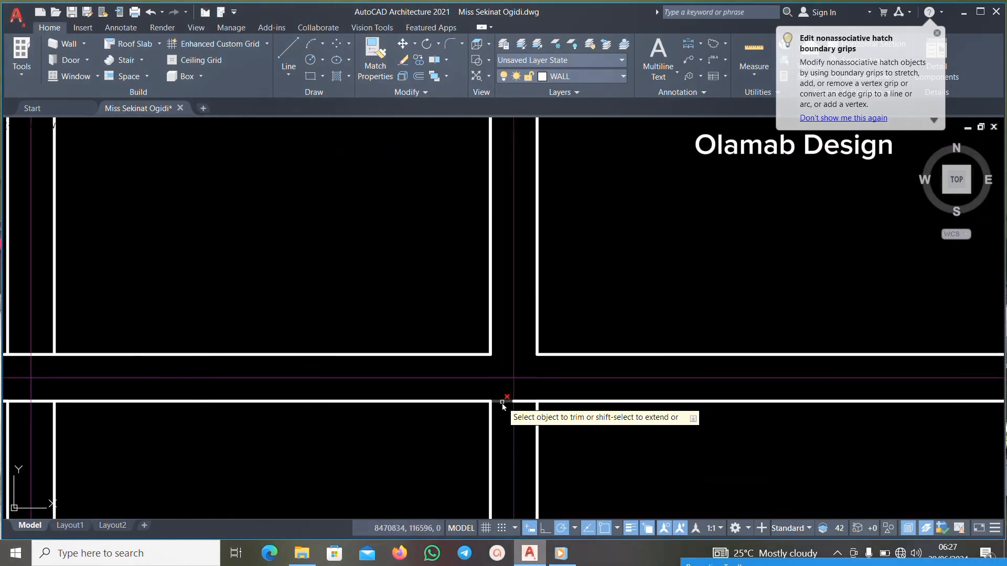
{"action": "scroll", "coordinate": [522, 385], "scroll_direction": "down", "scroll_amount": 3}
{"action": "scroll", "coordinate": [505, 429], "scroll_direction": "up", "scroll_amount": 5}
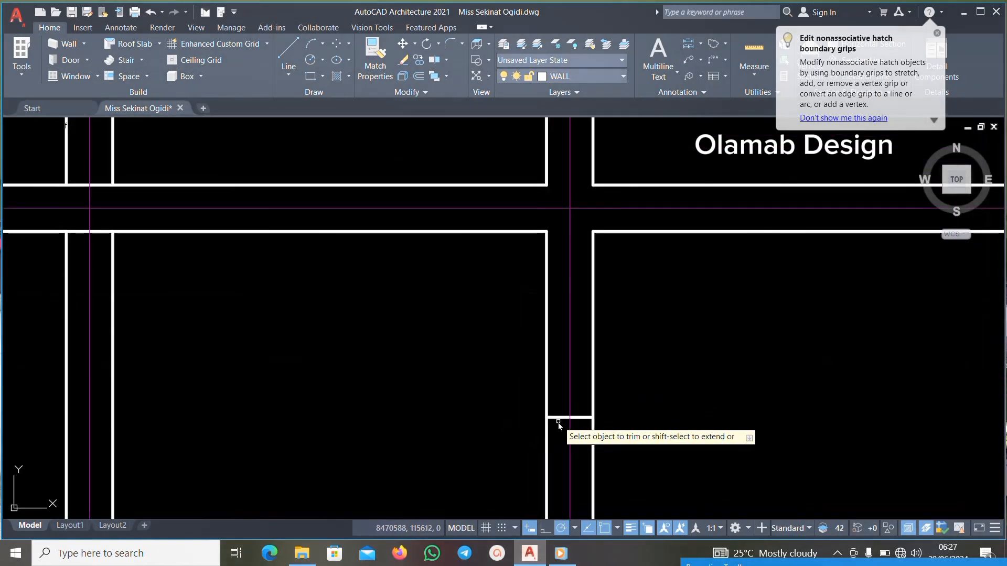
{"action": "scroll", "coordinate": [521, 373], "scroll_direction": "down", "scroll_amount": 3}
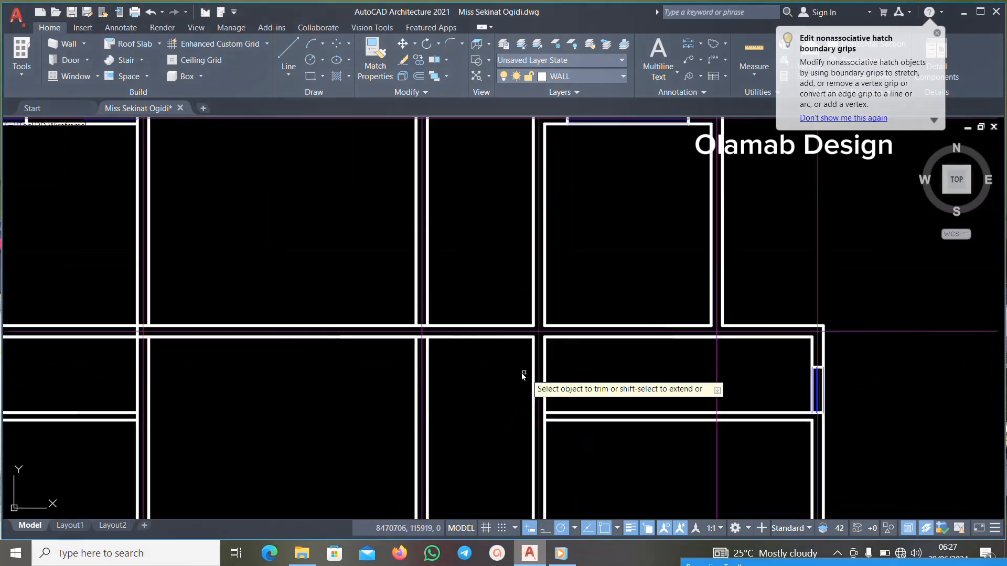
Trim the west face line of the grid C wall where it crosses the grid 3 wall.
{"action": "scroll", "coordinate": [511, 380], "scroll_direction": "down", "scroll_amount": 4}
{"action": "scroll", "coordinate": [357, 354], "scroll_direction": "up", "scroll_amount": 5}
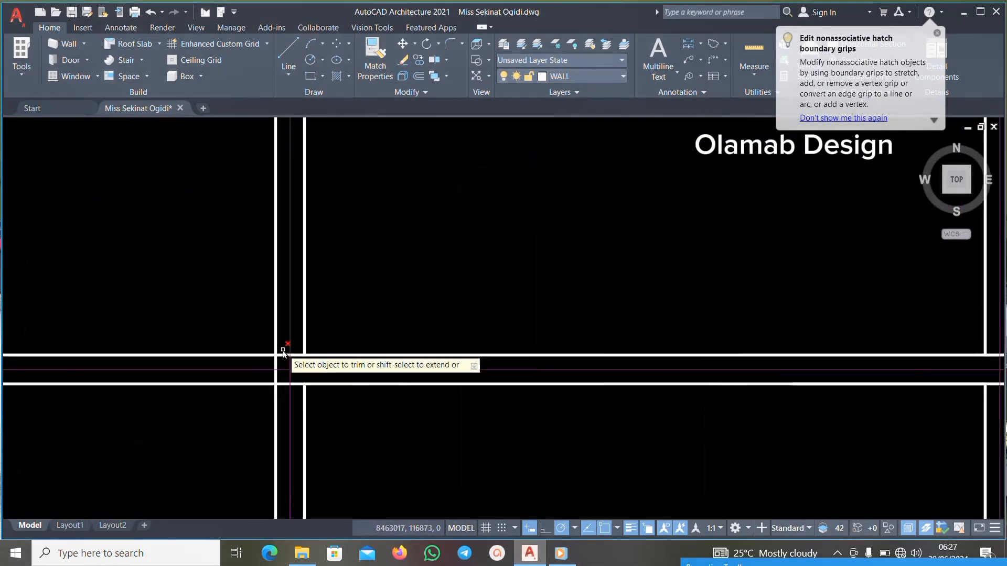
{"action": "left_click", "coordinate": [286, 389]}
{"action": "left_click", "coordinate": [257, 389]}
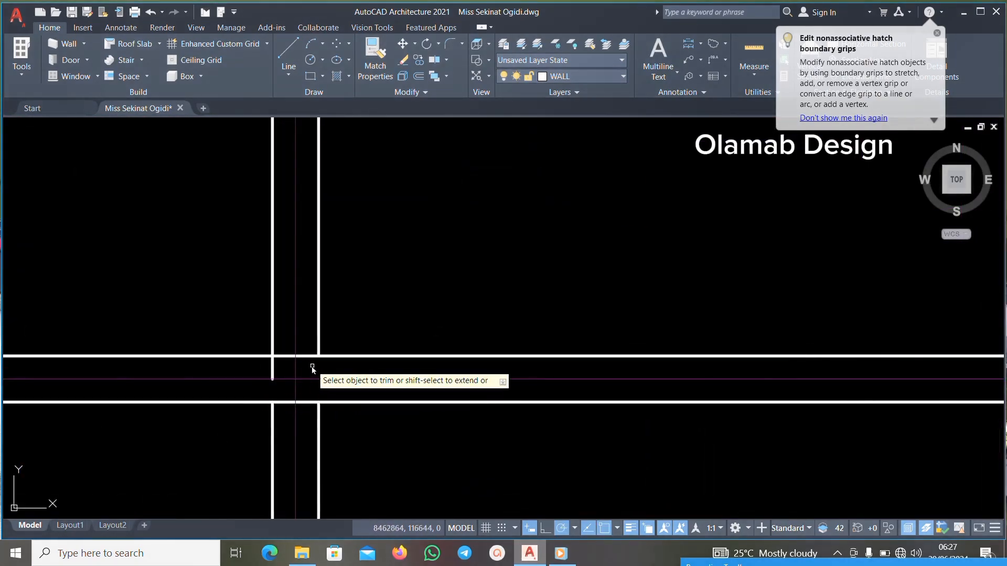
{"action": "left_click", "coordinate": [286, 366]}
{"action": "left_click", "coordinate": [253, 367]}
{"action": "scroll", "coordinate": [473, 363], "scroll_direction": "down", "scroll_amount": 5}
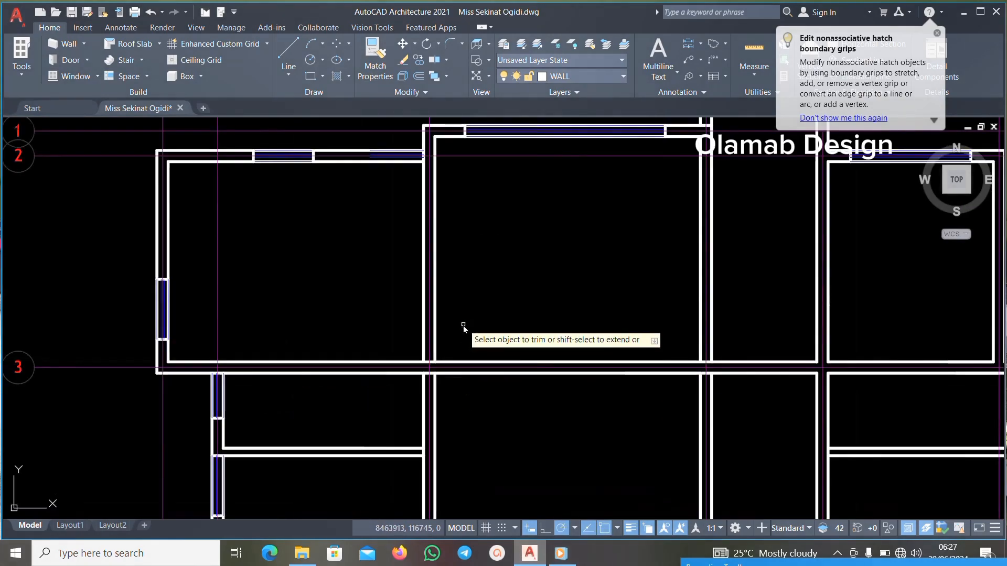
Trim the short wall line that crosses the grid D wall just below grid 4.
{"action": "scroll", "coordinate": [472, 349], "scroll_direction": "down", "scroll_amount": 4}
{"action": "scroll", "coordinate": [542, 431], "scroll_direction": "up", "scroll_amount": 8}
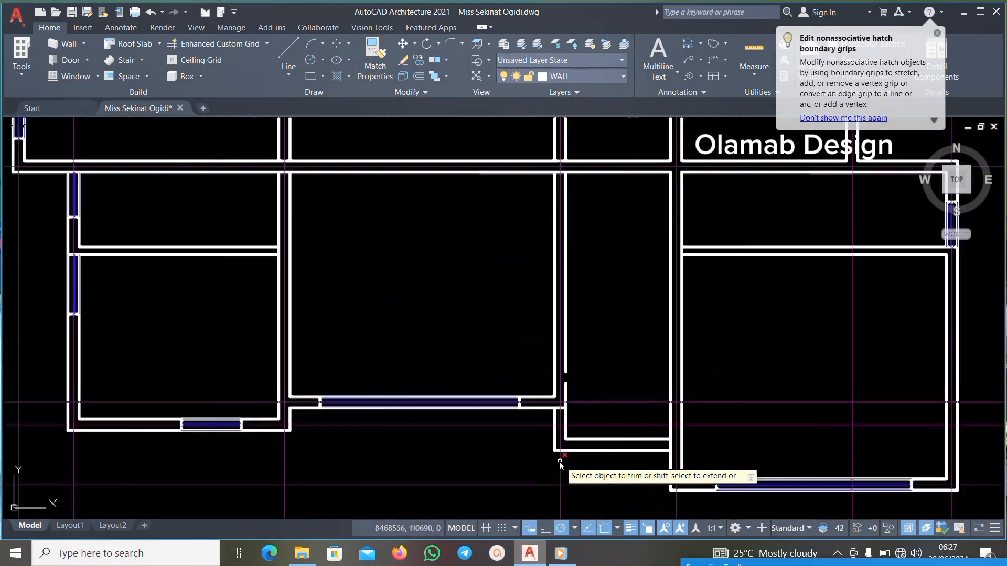
{"action": "scroll", "coordinate": [573, 449], "scroll_direction": "down", "scroll_amount": 2}
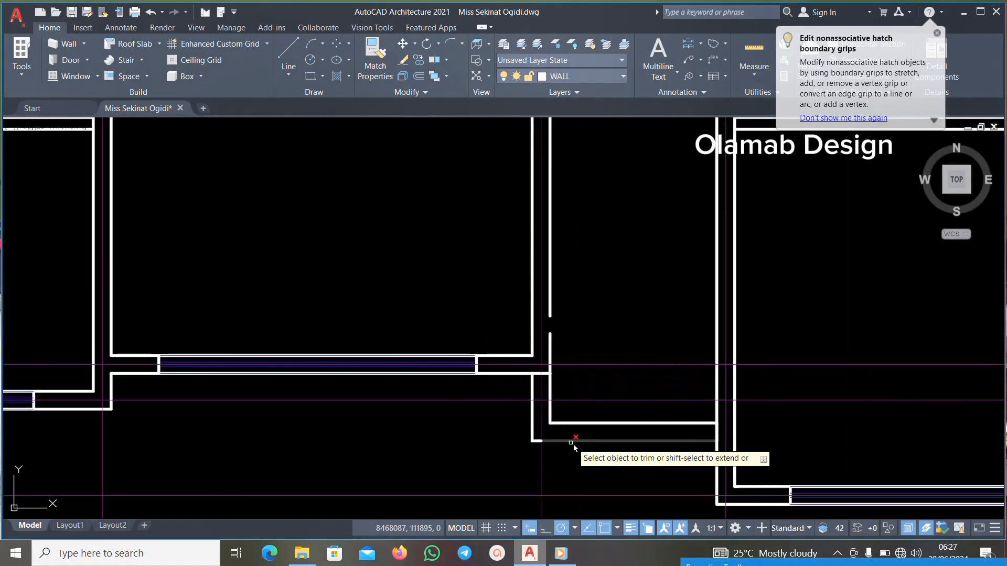
{"action": "scroll", "coordinate": [546, 385], "scroll_direction": "up", "scroll_amount": 5}
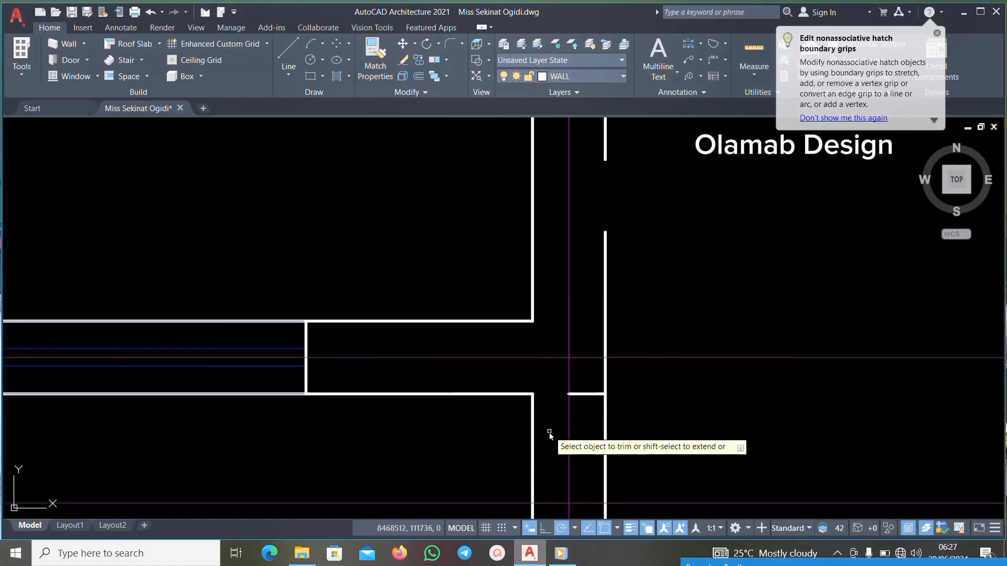
{"action": "left_click", "coordinate": [582, 420]}
{"action": "key", "text": "Return"}
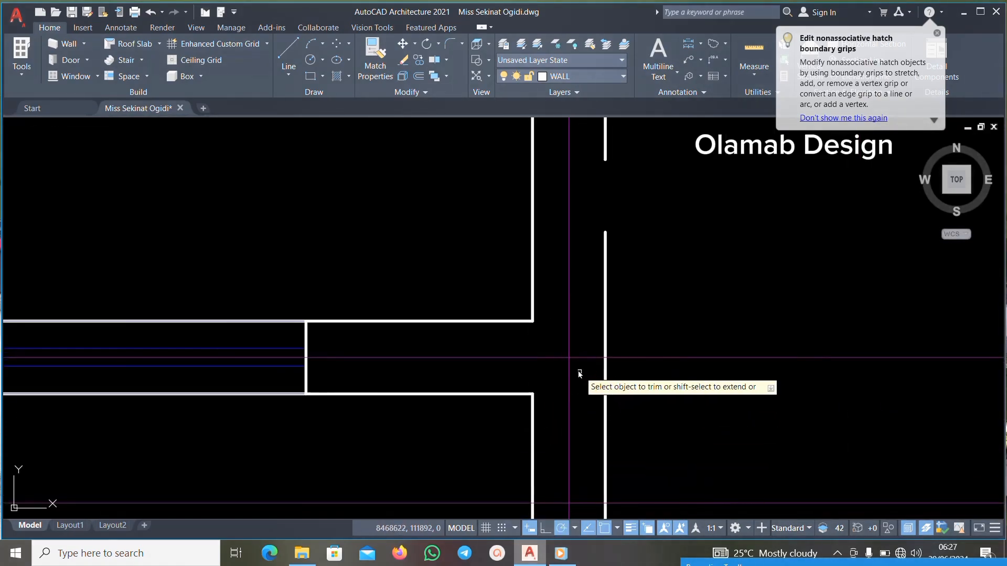
{"action": "scroll", "coordinate": [582, 390], "scroll_direction": "down", "scroll_amount": 5}
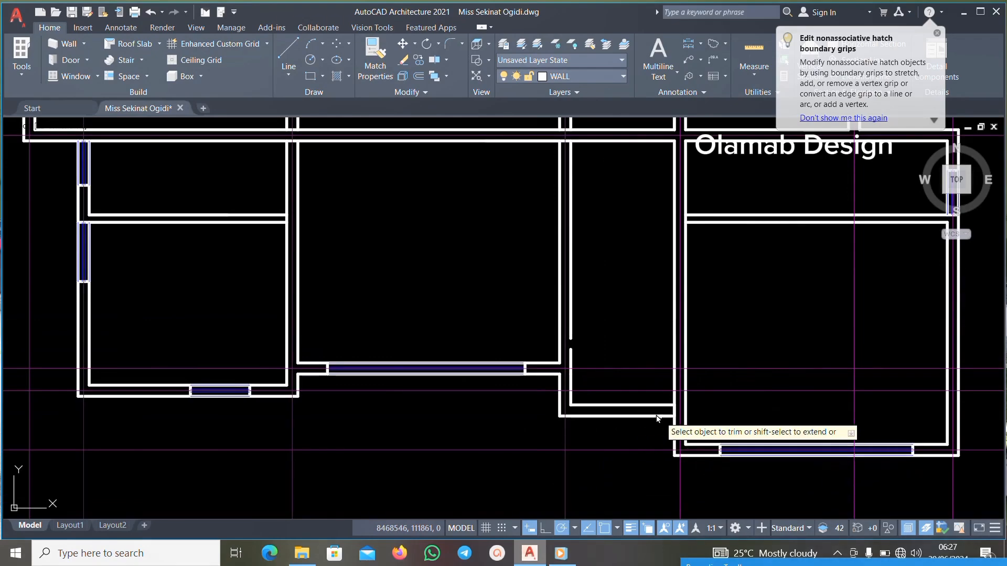
Close the gap in the east face line of the grid D wall above grid 4 by stretching the upper segment's end to the lower segment.
{"action": "scroll", "coordinate": [687, 414], "scroll_direction": "down", "scroll_amount": 5}
{"action": "scroll", "coordinate": [698, 398], "scroll_direction": "up", "scroll_amount": 6}
{"action": "scroll", "coordinate": [171, 436], "scroll_direction": "down", "scroll_amount": 5}
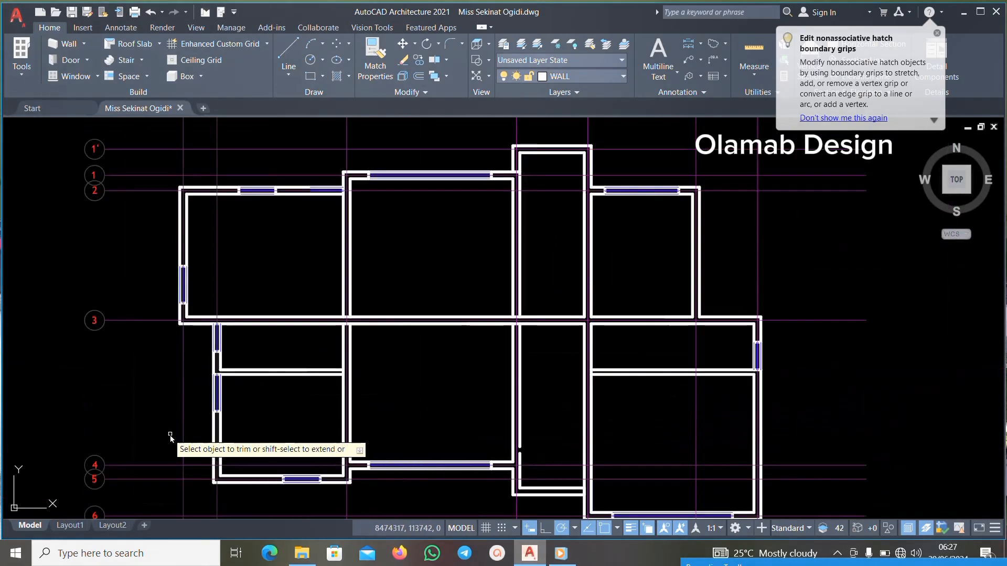
{"action": "scroll", "coordinate": [266, 477], "scroll_direction": "up", "scroll_amount": 4}
{"action": "scroll", "coordinate": [252, 382], "scroll_direction": "up", "scroll_amount": 2}
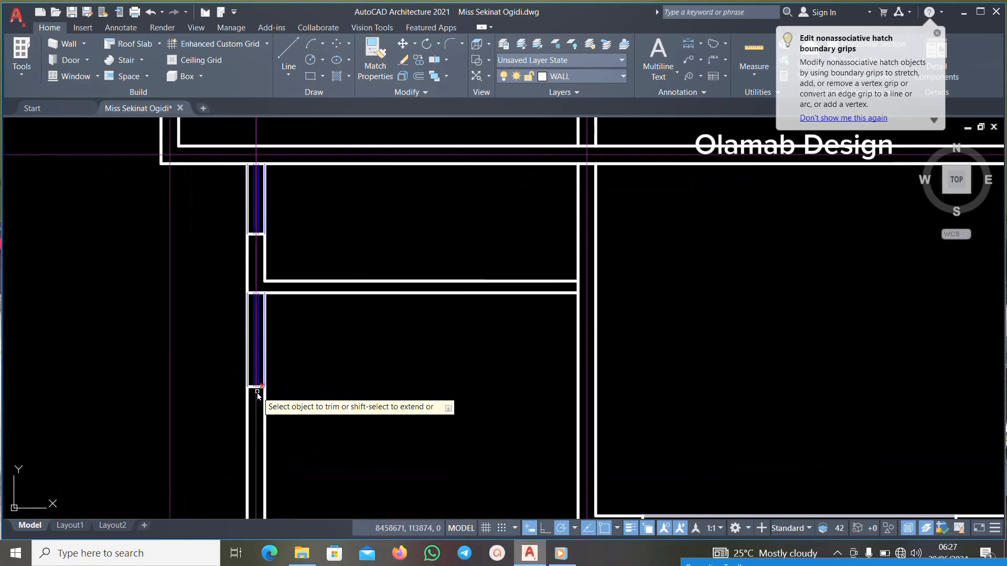
{"action": "scroll", "coordinate": [648, 326], "scroll_direction": "down", "scroll_amount": 6}
{"action": "scroll", "coordinate": [657, 361], "scroll_direction": "up", "scroll_amount": 5}
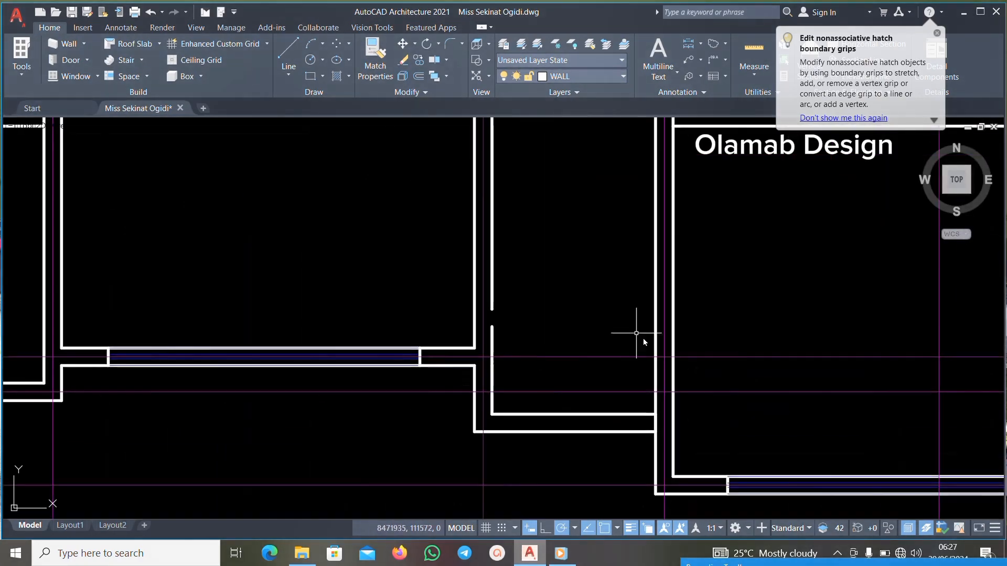
{"action": "scroll", "coordinate": [457, 330], "scroll_direction": "up", "scroll_amount": 2}
{"action": "left_click", "coordinate": [595, 255]}
{"action": "left_click", "coordinate": [533, 292]}
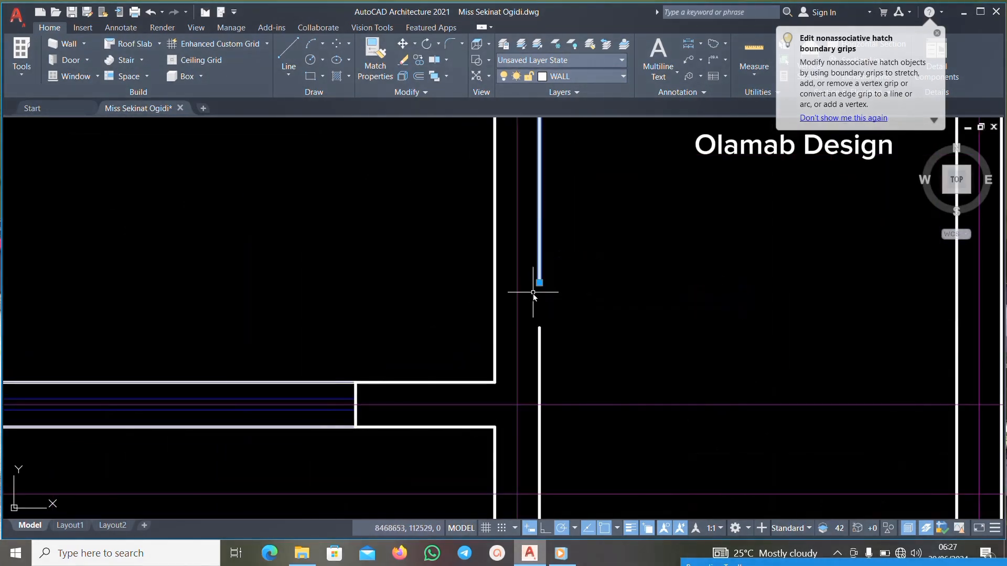
{"action": "left_click", "coordinate": [539, 284]}
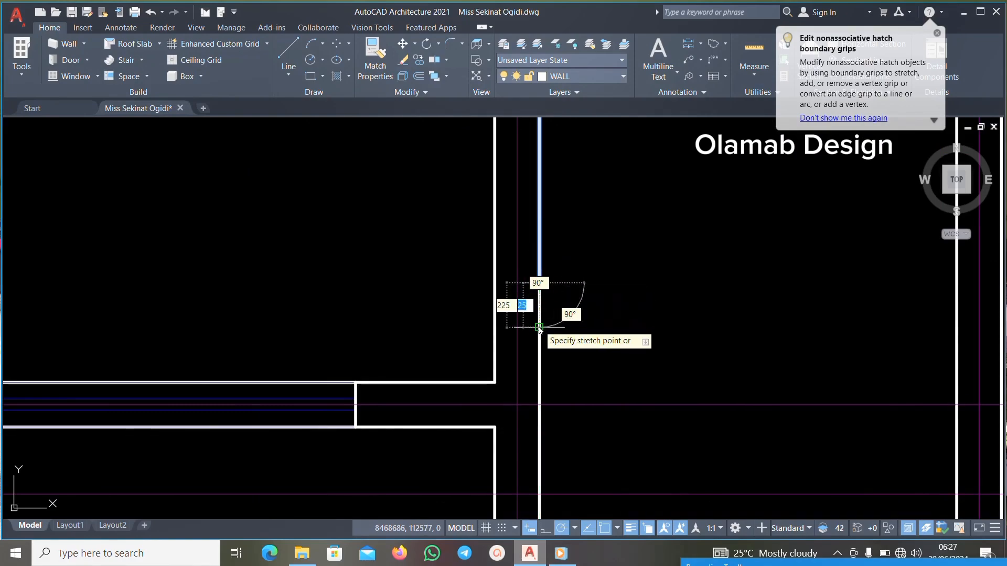
{"action": "scroll", "coordinate": [559, 336], "scroll_direction": "down", "scroll_amount": 5}
{"action": "scroll", "coordinate": [528, 360], "scroll_direction": "down", "scroll_amount": 3}
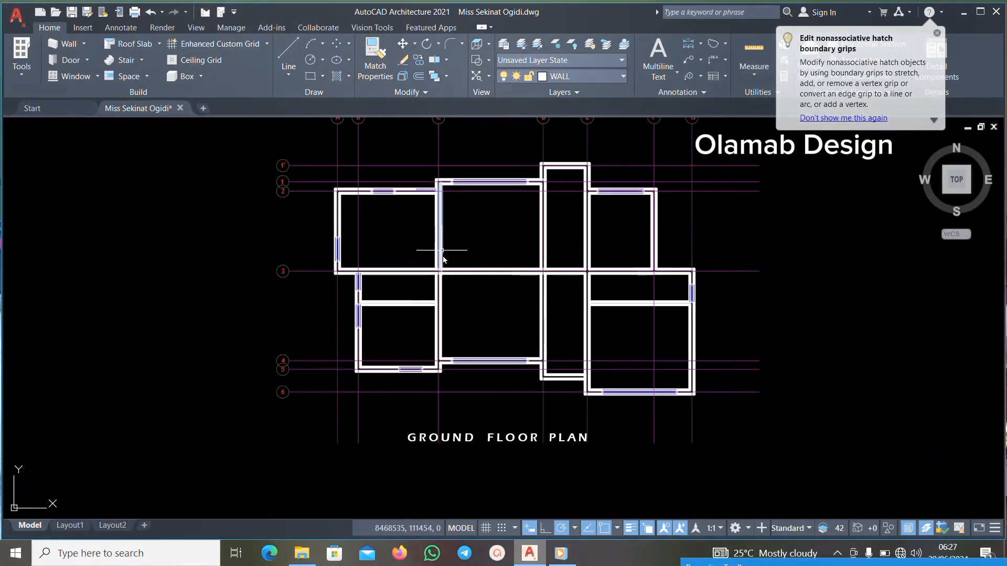
{"action": "middle_click_drag", "start_coordinate": [458, 280], "coordinate": [464, 352]}
{"action": "scroll", "coordinate": [483, 222], "scroll_direction": "down", "scroll_amount": 2}
{"action": "scroll", "coordinate": [576, 256], "scroll_direction": "up", "scroll_amount": 3}
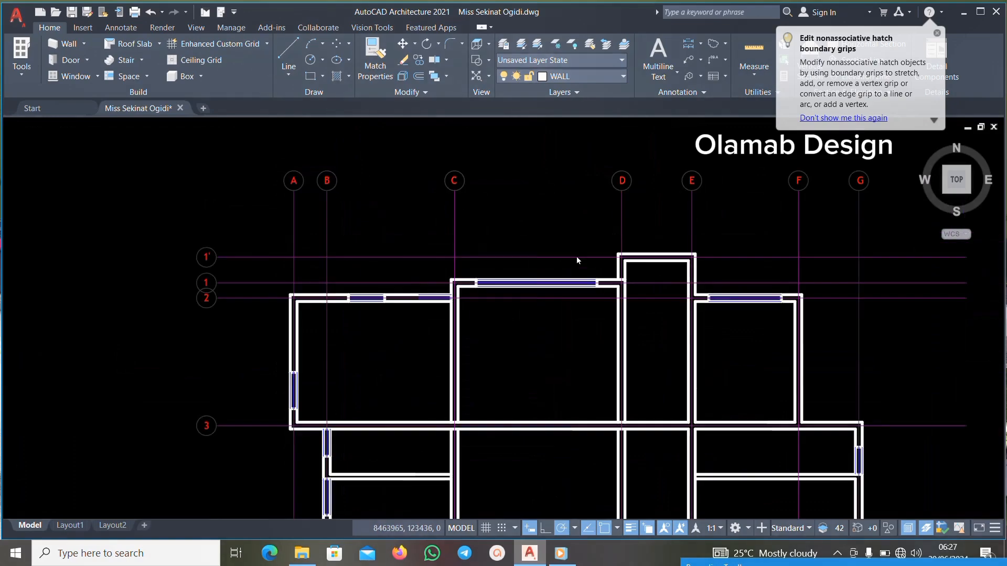
{"action": "scroll", "coordinate": [644, 234], "scroll_direction": "down", "scroll_amount": 3}
{"action": "scroll", "coordinate": [708, 236], "scroll_direction": "up", "scroll_amount": 5}
{"action": "scroll", "coordinate": [647, 253], "scroll_direction": "down", "scroll_amount": 4}
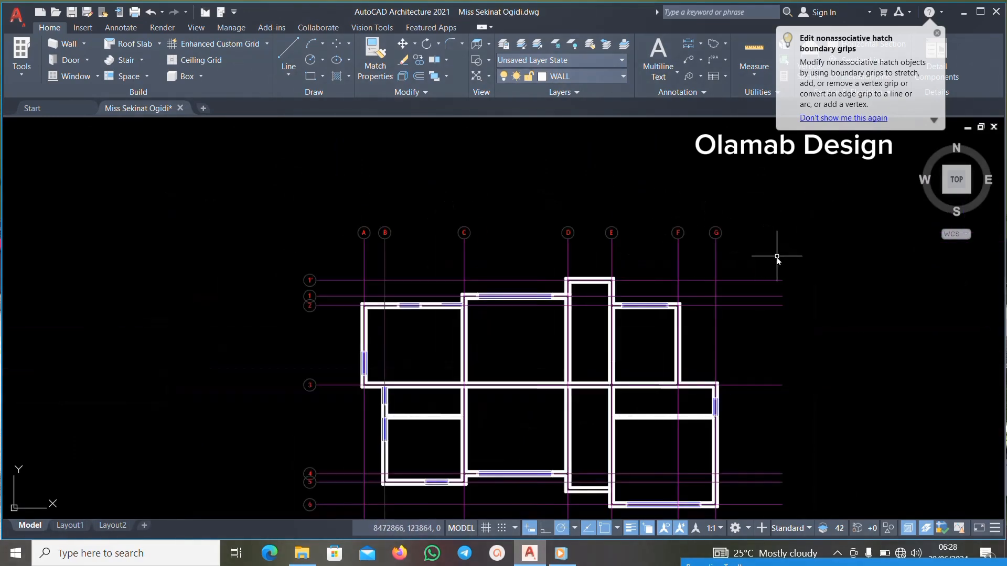
{"action": "left_click", "coordinate": [777, 257]}
{"action": "left_click", "coordinate": [301, 274]}
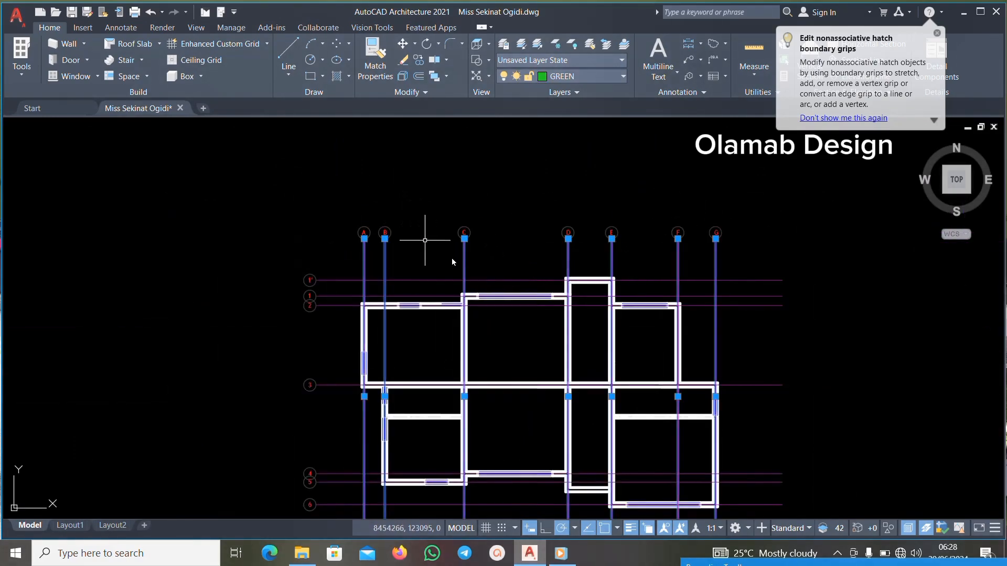
{"action": "scroll", "coordinate": [394, 297], "scroll_direction": "down", "scroll_amount": 2}
{"action": "scroll", "coordinate": [388, 283], "scroll_direction": "up", "scroll_amount": 4}
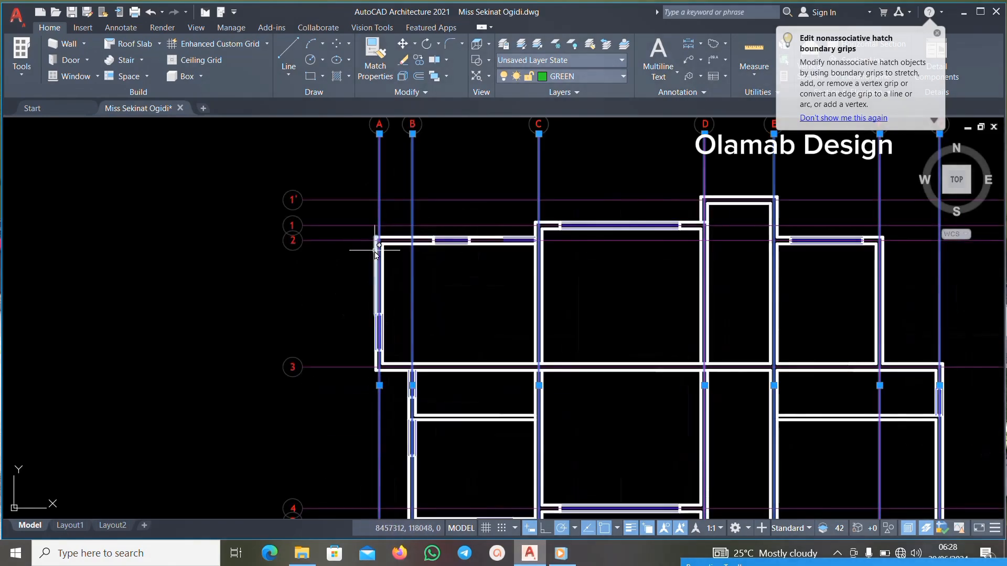
{"action": "key", "text": "Escape"}
{"action": "left_click", "coordinate": [583, 166]}
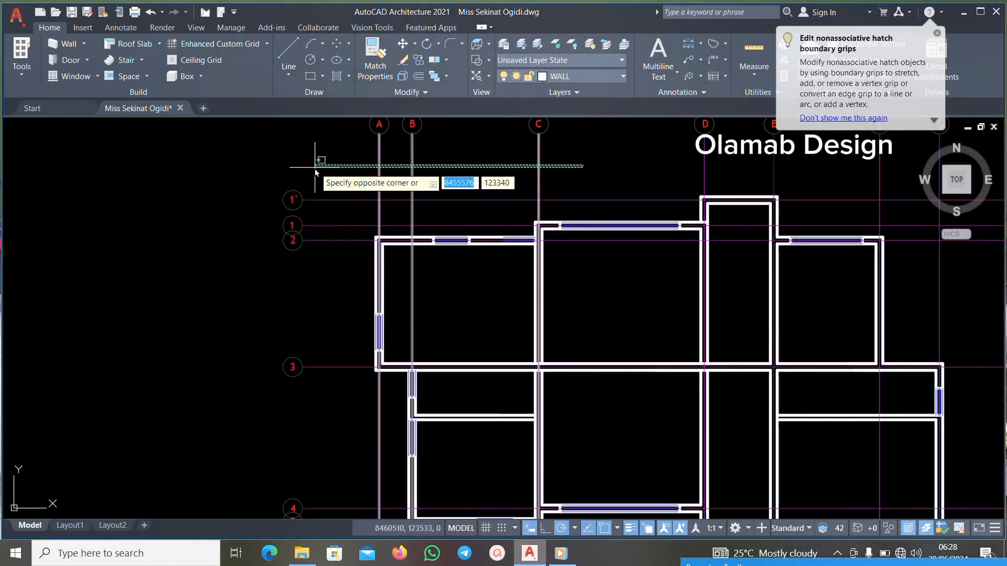
{"action": "left_click", "coordinate": [314, 157]}
{"action": "scroll", "coordinate": [498, 173], "scroll_direction": "down", "scroll_amount": 4}
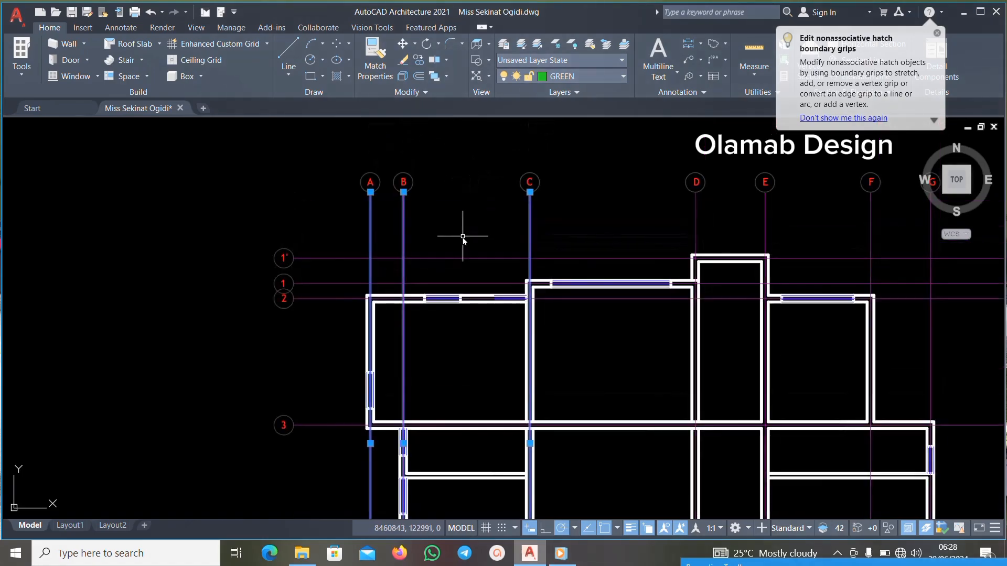
{"action": "scroll", "coordinate": [350, 229], "scroll_direction": "down", "scroll_amount": 2}
{"action": "key", "text": "Escape"}
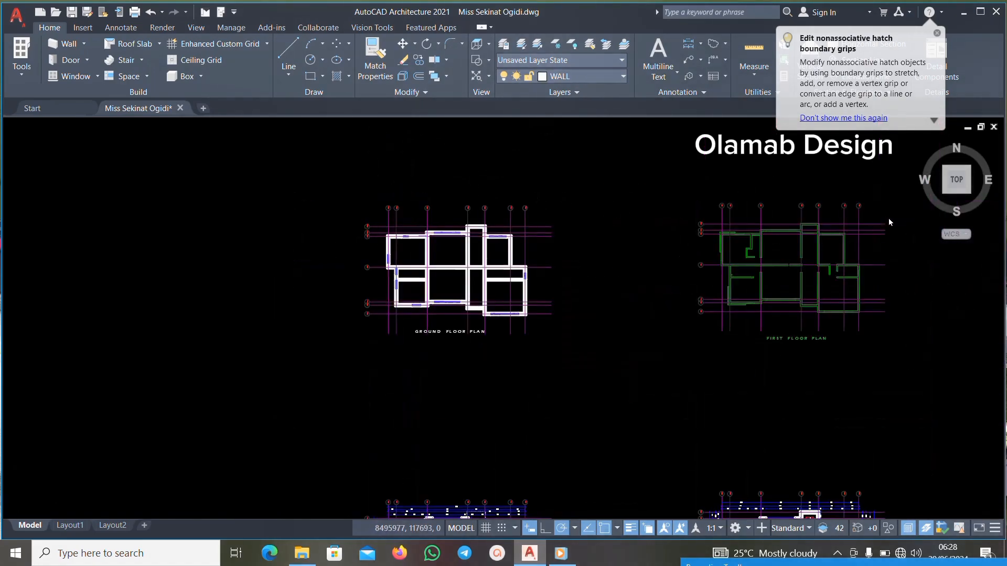
Examine the first floor plan beside the ground floor plan and check which layer its grid D wall line is on.
{"action": "scroll", "coordinate": [887, 219], "scroll_direction": "up", "scroll_amount": 4}
{"action": "scroll", "coordinate": [517, 236], "scroll_direction": "down", "scroll_amount": 2}
{"action": "scroll", "coordinate": [816, 234], "scroll_direction": "up", "scroll_amount": 3}
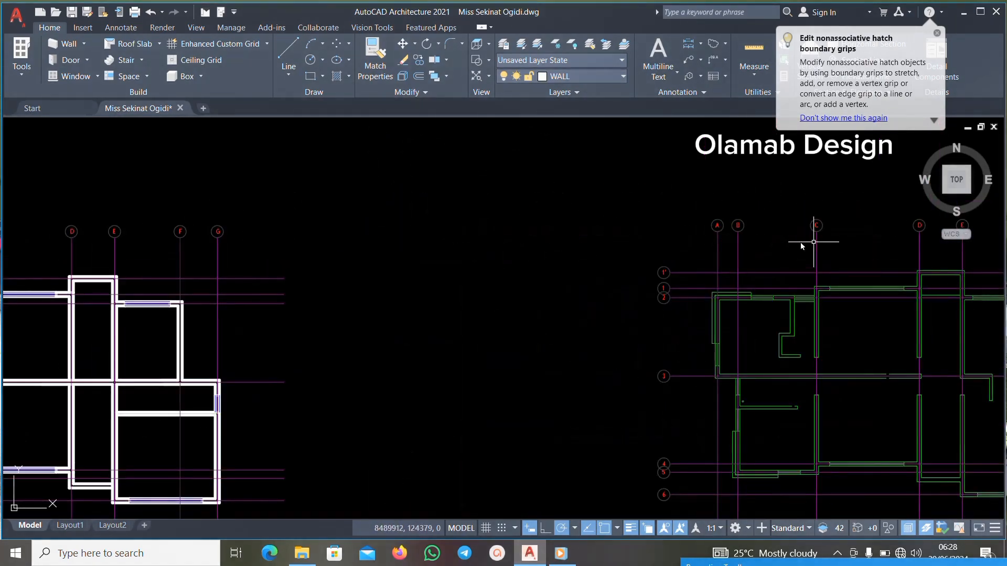
{"action": "scroll", "coordinate": [645, 238], "scroll_direction": "down", "scroll_amount": 3}
{"action": "scroll", "coordinate": [743, 238], "scroll_direction": "up", "scroll_amount": 2}
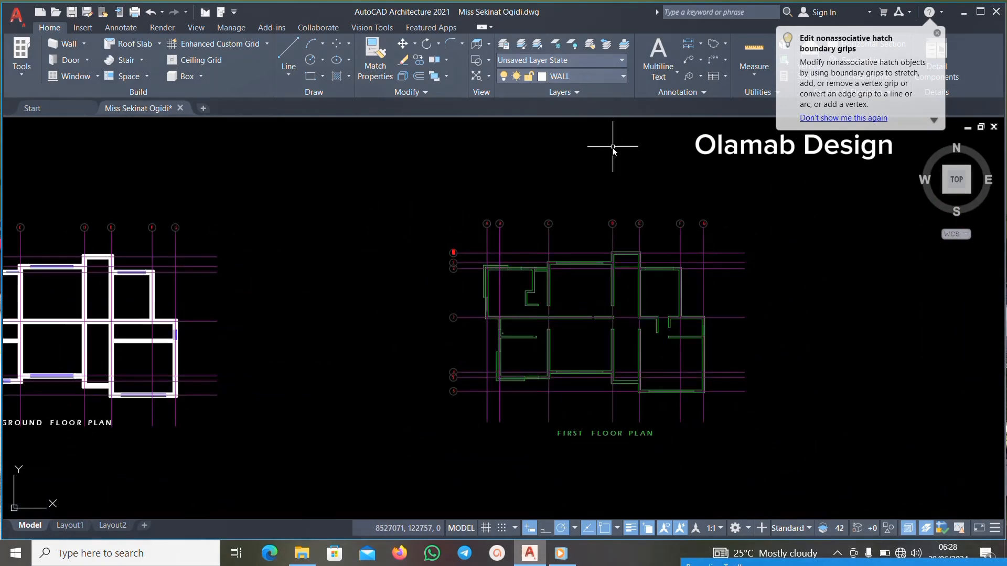
{"action": "scroll", "coordinate": [634, 283], "scroll_direction": "up", "scroll_amount": 3}
{"action": "scroll", "coordinate": [627, 279], "scroll_direction": "down", "scroll_amount": 3}
{"action": "scroll", "coordinate": [622, 278], "scroll_direction": "up", "scroll_amount": 3}
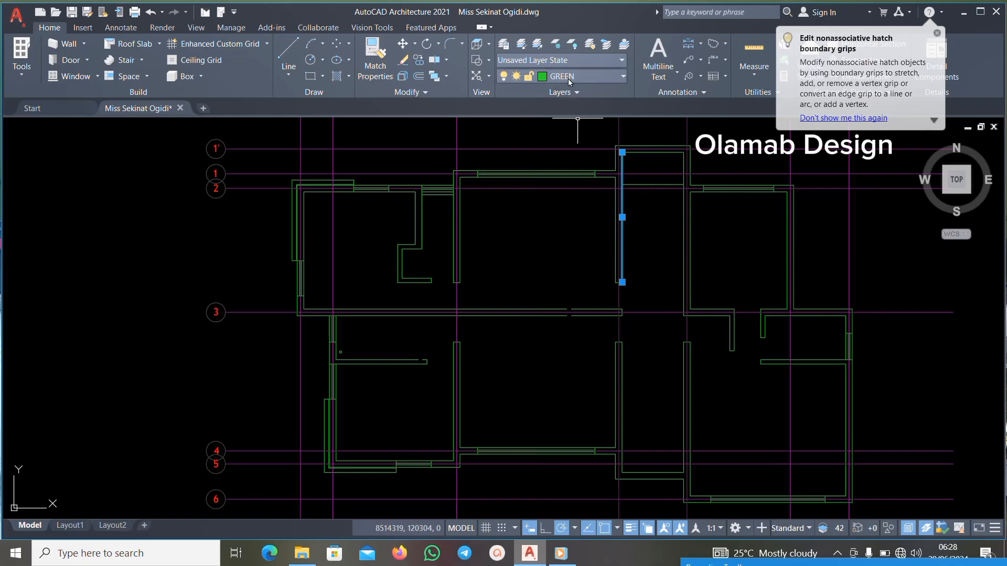
{"action": "scroll", "coordinate": [599, 261], "scroll_direction": "down", "scroll_amount": 3}
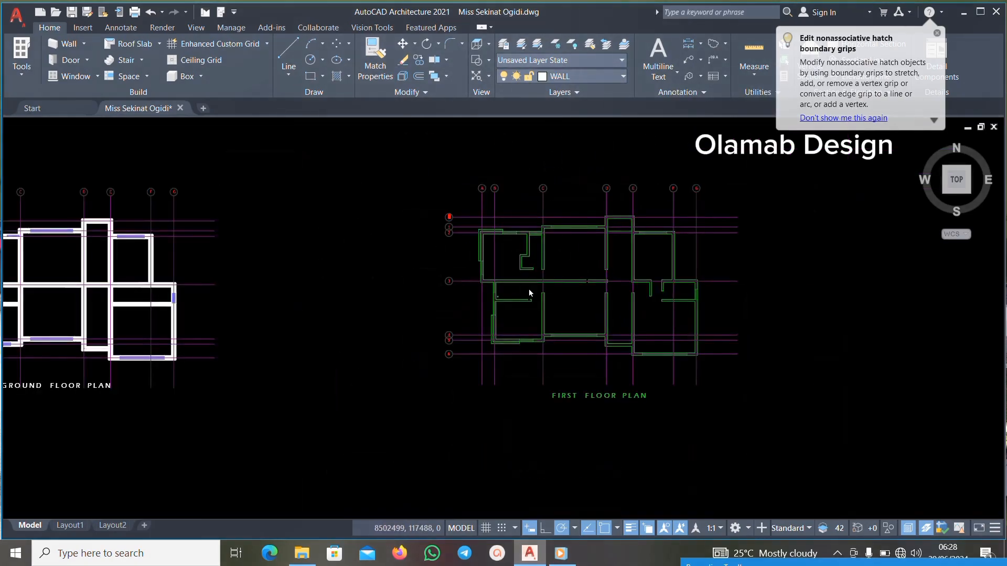
{"action": "scroll", "coordinate": [529, 293], "scroll_direction": "down", "scroll_amount": 2}
{"action": "scroll", "coordinate": [338, 252], "scroll_direction": "up", "scroll_amount": 3}
{"action": "scroll", "coordinate": [513, 293], "scroll_direction": "up", "scroll_amount": 2}
{"action": "scroll", "coordinate": [499, 304], "scroll_direction": "down", "scroll_amount": 2}
{"action": "scroll", "coordinate": [501, 309], "scroll_direction": "up", "scroll_amount": 2}
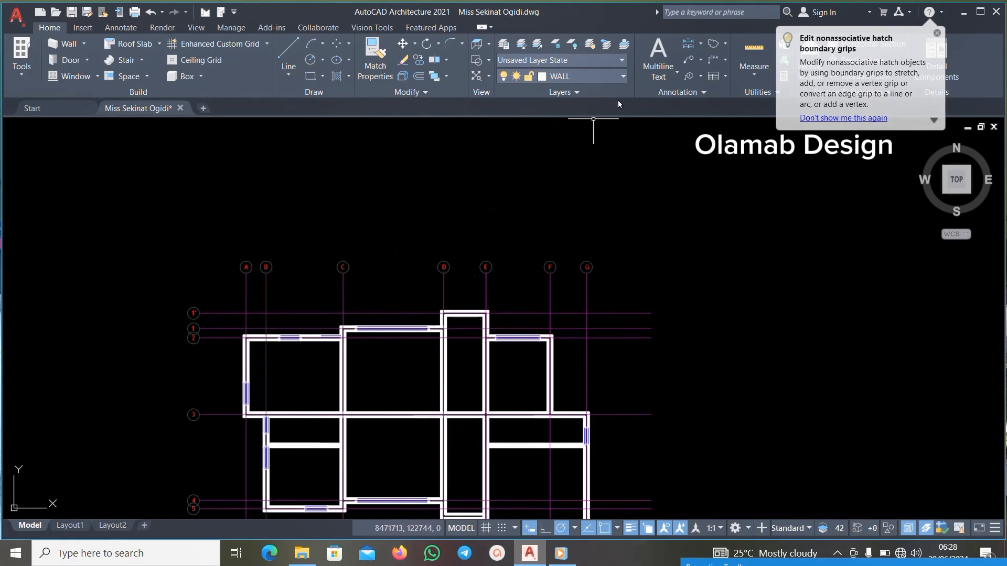
Select all grid lines and grid bubbles of the ground floor plan, both directions, and assign them to the Grid layer.
{"action": "scroll", "coordinate": [445, 299], "scroll_direction": "down", "scroll_amount": 2}
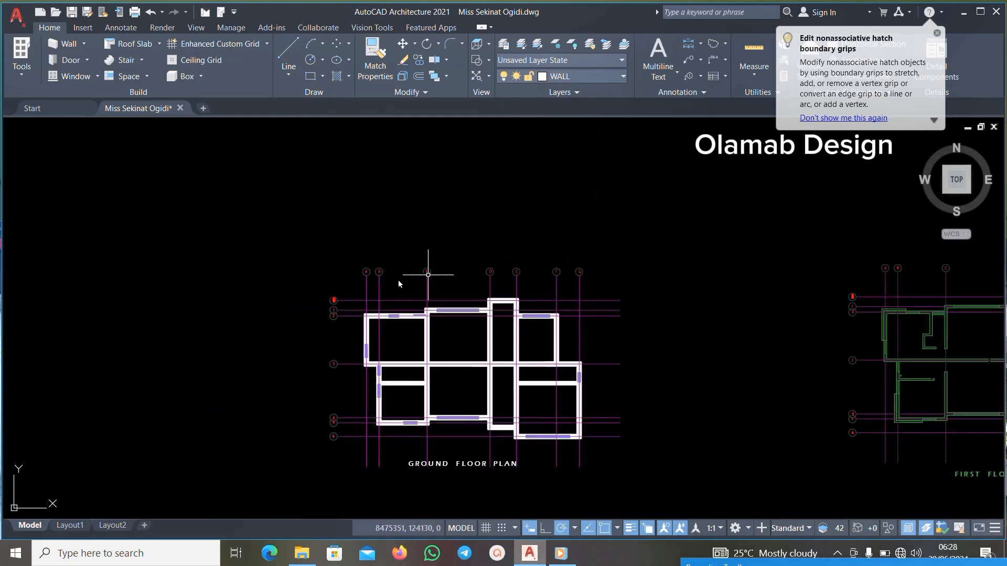
{"action": "scroll", "coordinate": [828, 300], "scroll_direction": "up", "scroll_amount": 3}
{"action": "left_click", "coordinate": [933, 298]}
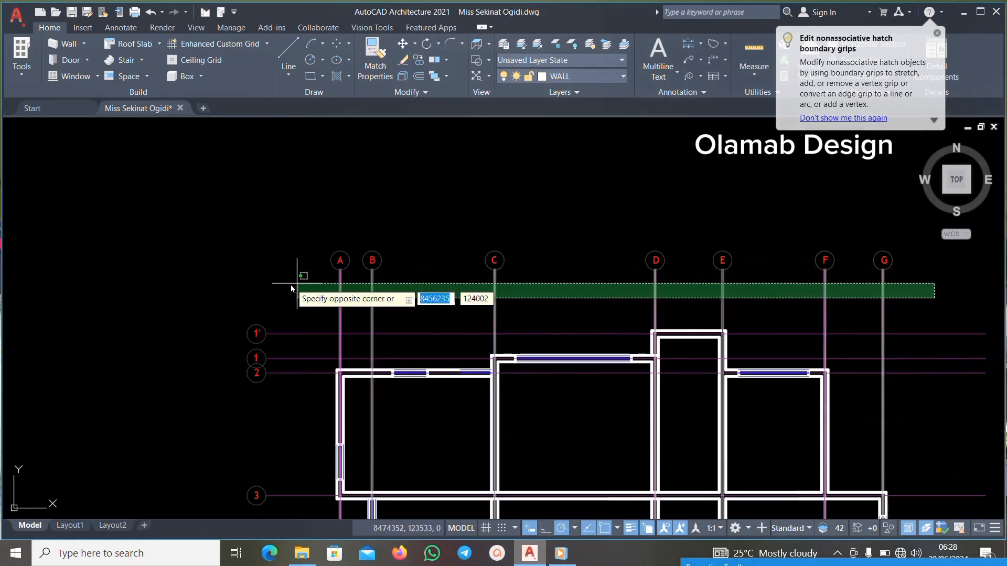
{"action": "left_click", "coordinate": [227, 282]}
{"action": "scroll", "coordinate": [329, 228], "scroll_direction": "down", "scroll_amount": 3}
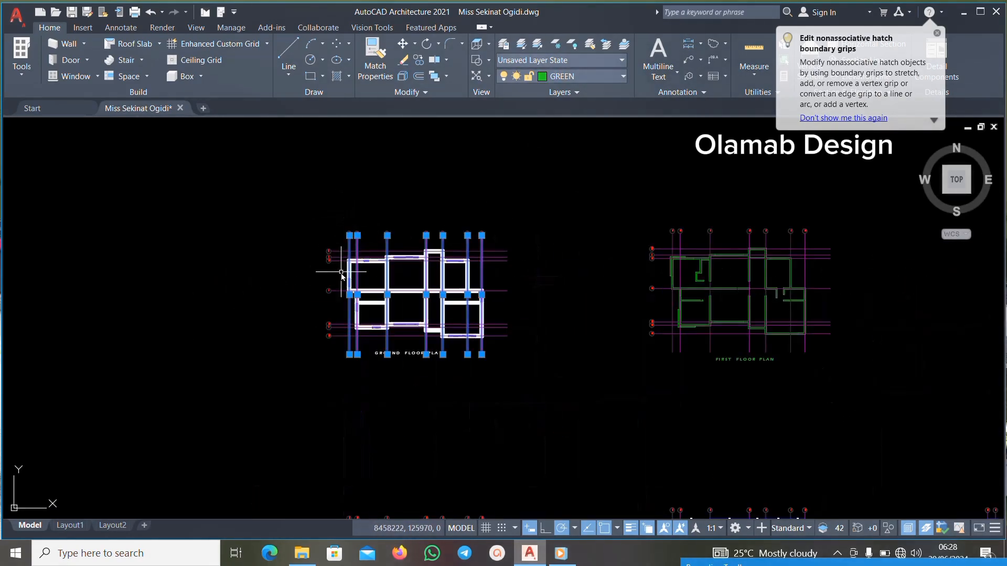
{"action": "scroll", "coordinate": [344, 204], "scroll_direction": "up", "scroll_amount": 2}
{"action": "scroll", "coordinate": [591, 207], "scroll_direction": "down", "scroll_amount": 2}
{"action": "scroll", "coordinate": [650, 205], "scroll_direction": "up", "scroll_amount": 4}
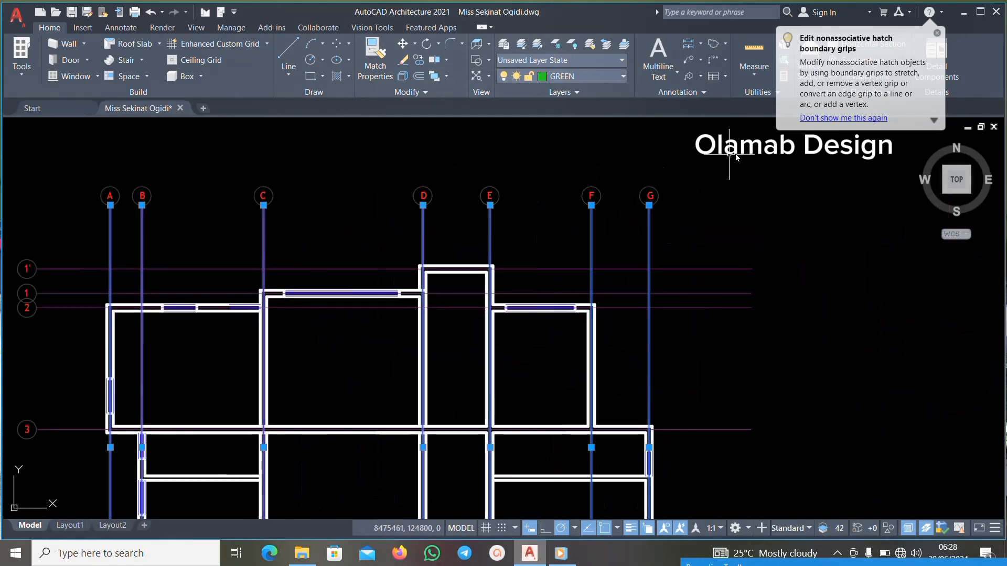
{"action": "left_click", "coordinate": [755, 146]}
{"action": "left_click", "coordinate": [66, 221]}
{"action": "scroll", "coordinate": [603, 209], "scroll_direction": "down", "scroll_amount": 4}
{"action": "scroll", "coordinate": [357, 262], "scroll_direction": "up", "scroll_amount": 2}
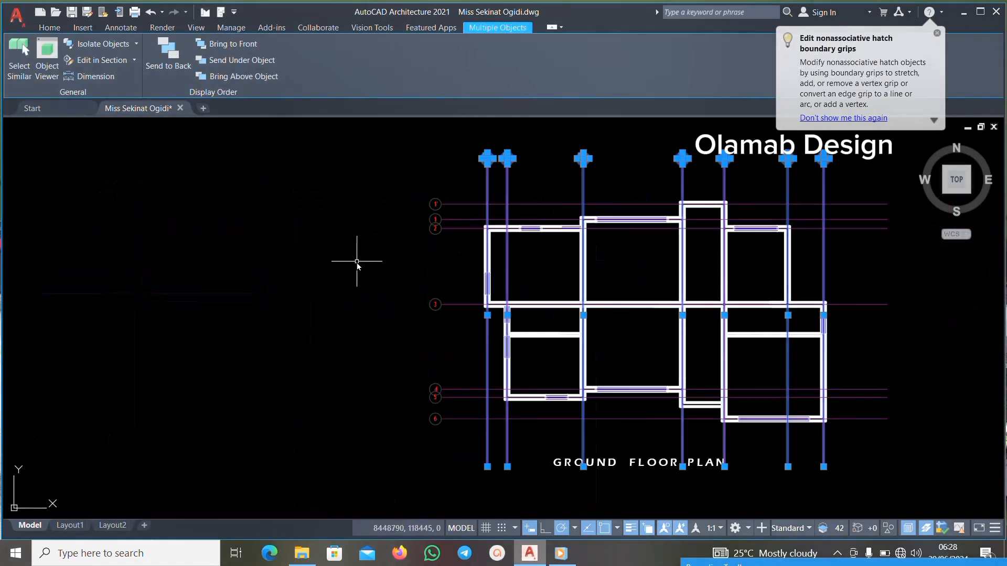
{"action": "left_click", "coordinate": [466, 173]}
{"action": "left_click", "coordinate": [359, 449]}
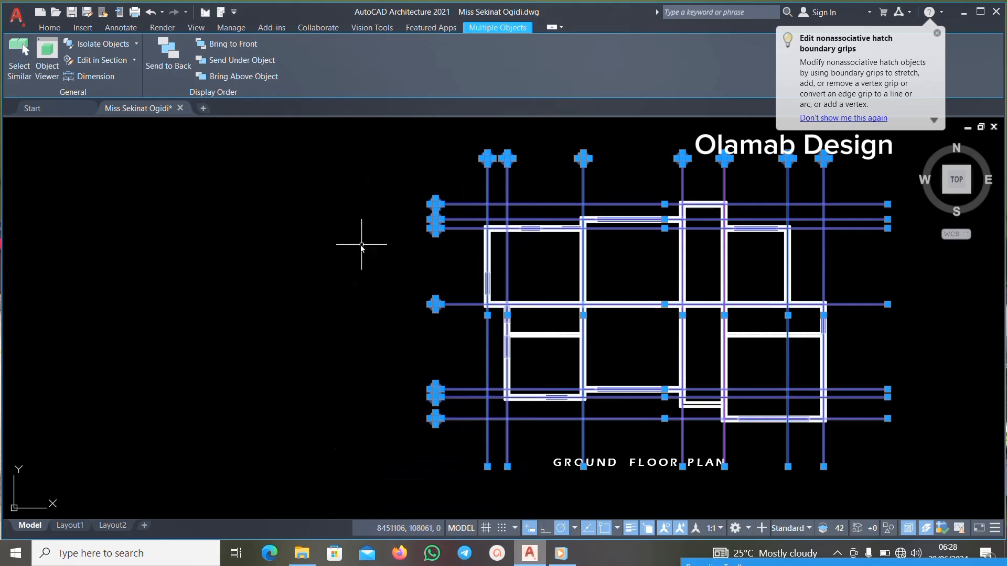
{"action": "left_click", "coordinate": [50, 28]}
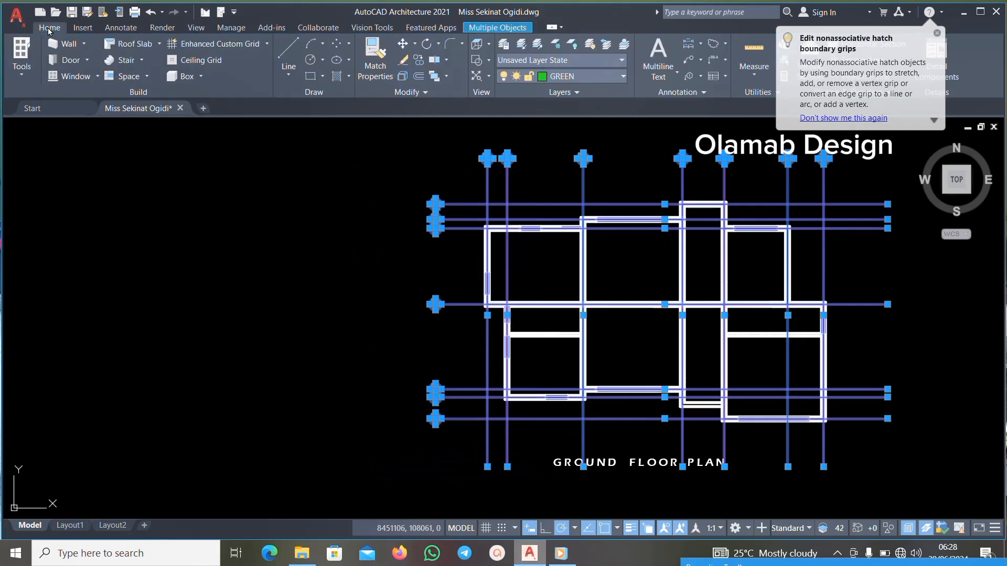
{"action": "left_click", "coordinate": [585, 81]}
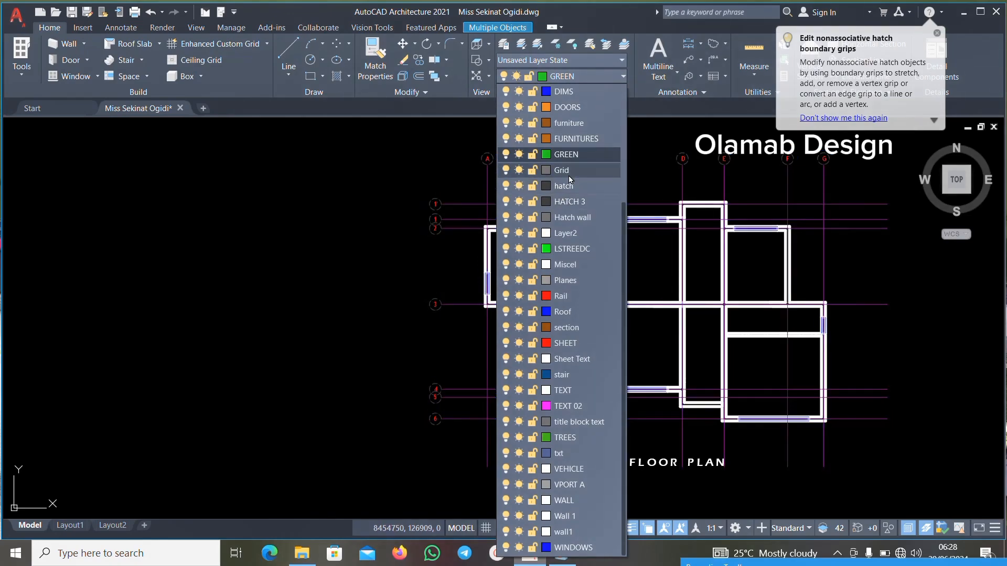
{"action": "scroll", "coordinate": [572, 157], "scroll_direction": "up", "scroll_amount": 4}
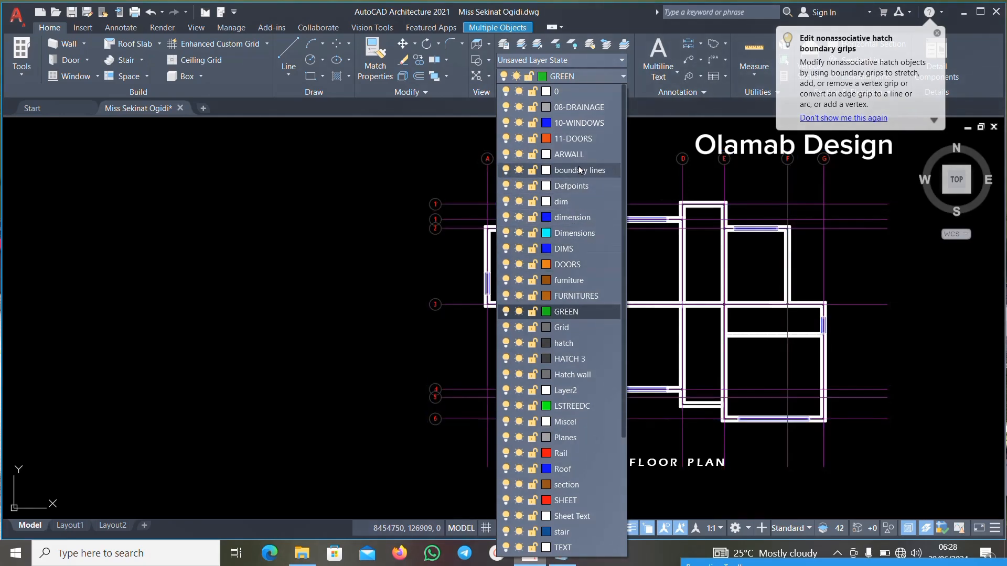
{"action": "left_click", "coordinate": [574, 329]}
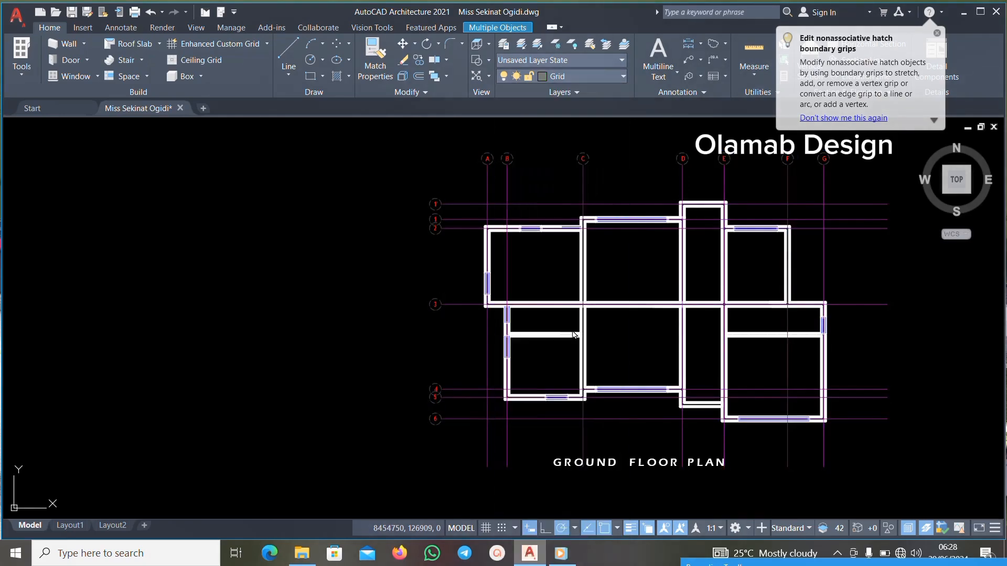
{"action": "key", "text": "Escape"}
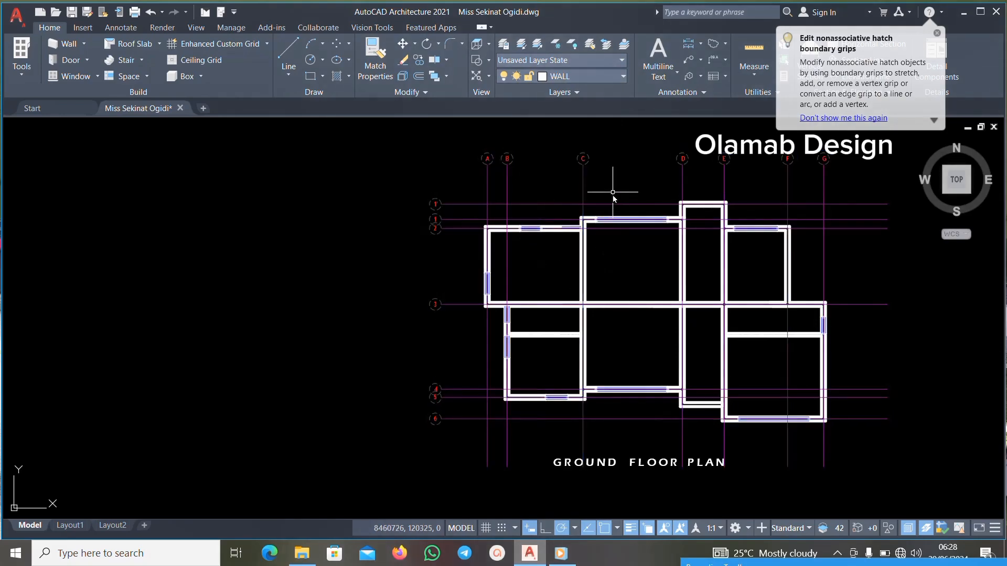
{"action": "left_click", "coordinate": [611, 193]}
{"action": "left_click", "coordinate": [534, 167]}
{"action": "key", "text": "Escape"}
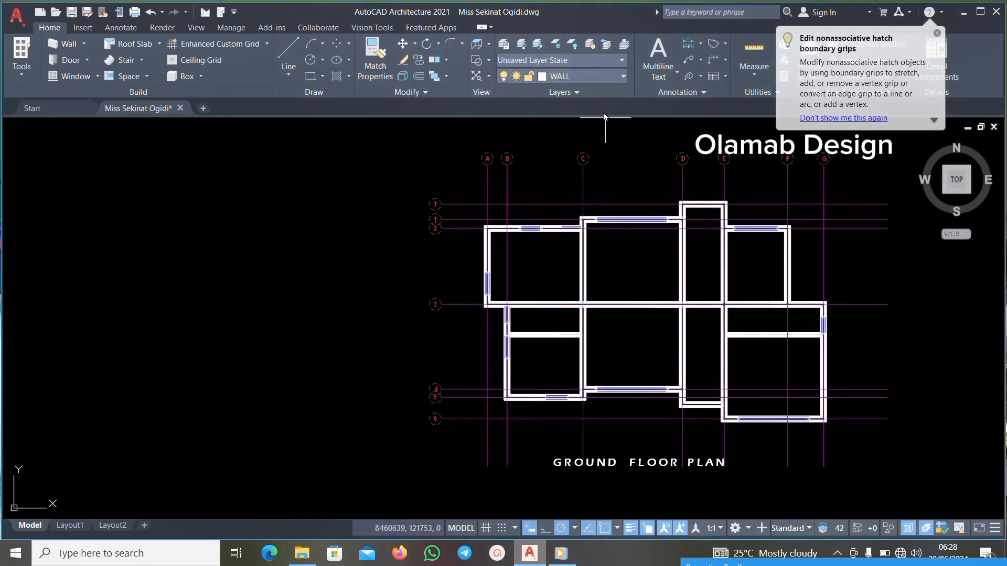
{"action": "scroll", "coordinate": [599, 181], "scroll_direction": "up", "scroll_amount": 2}
{"action": "left_click", "coordinate": [394, 214]}
{"action": "left_click", "coordinate": [368, 288]}
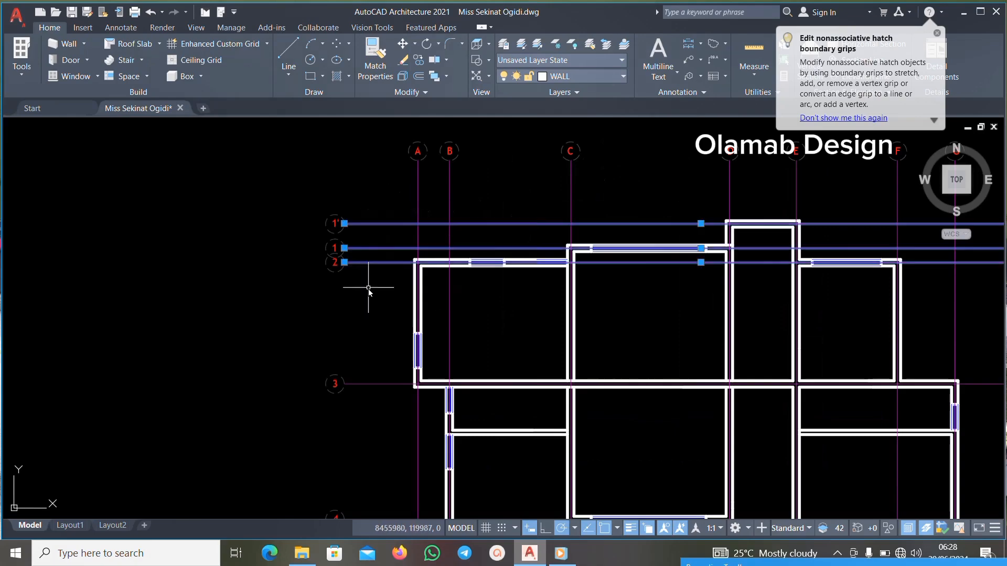
{"action": "key", "text": "Escape"}
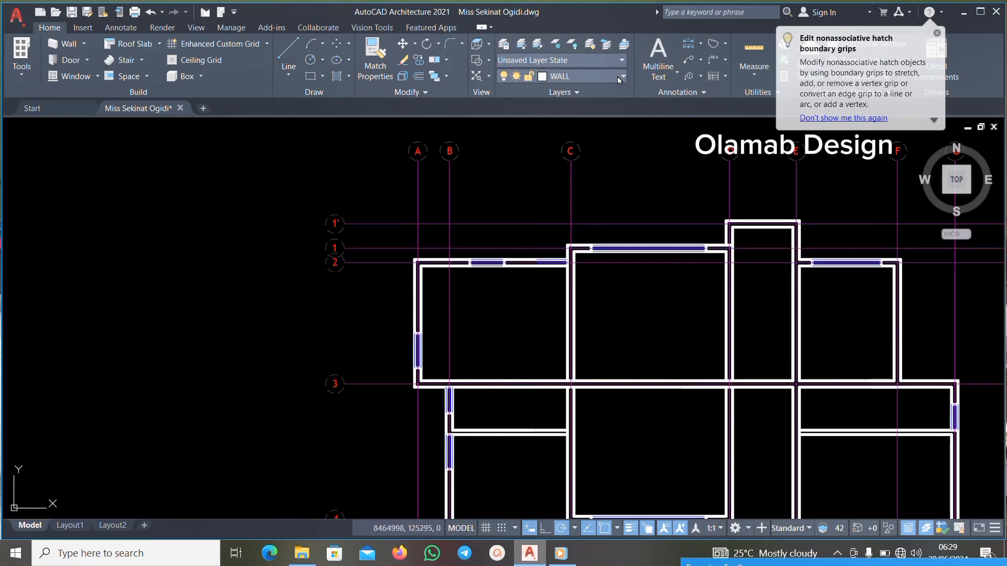
Change the Grid layer's colour to yellow from the index palette.
{"action": "left_click", "coordinate": [618, 77]}
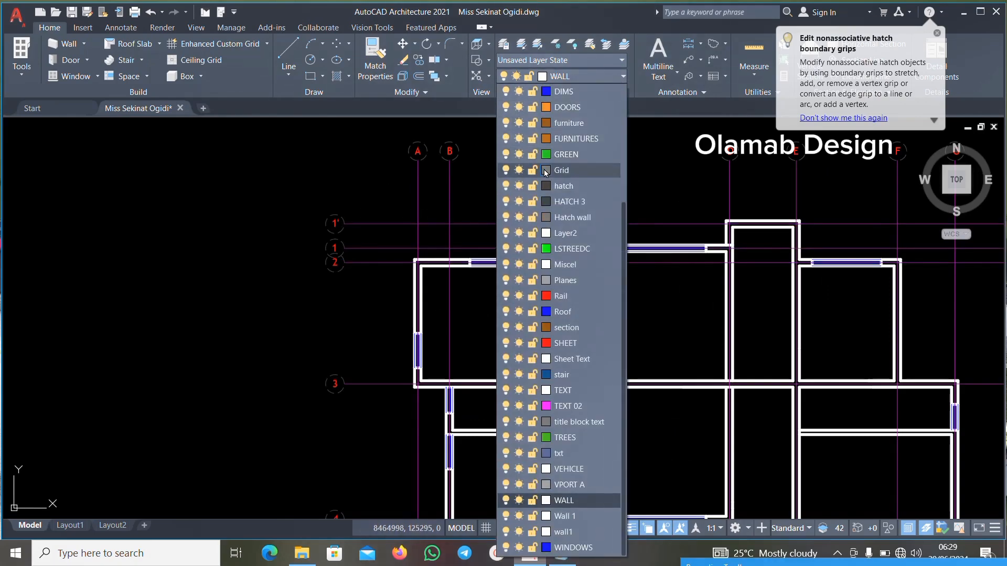
{"action": "left_click", "coordinate": [545, 170]}
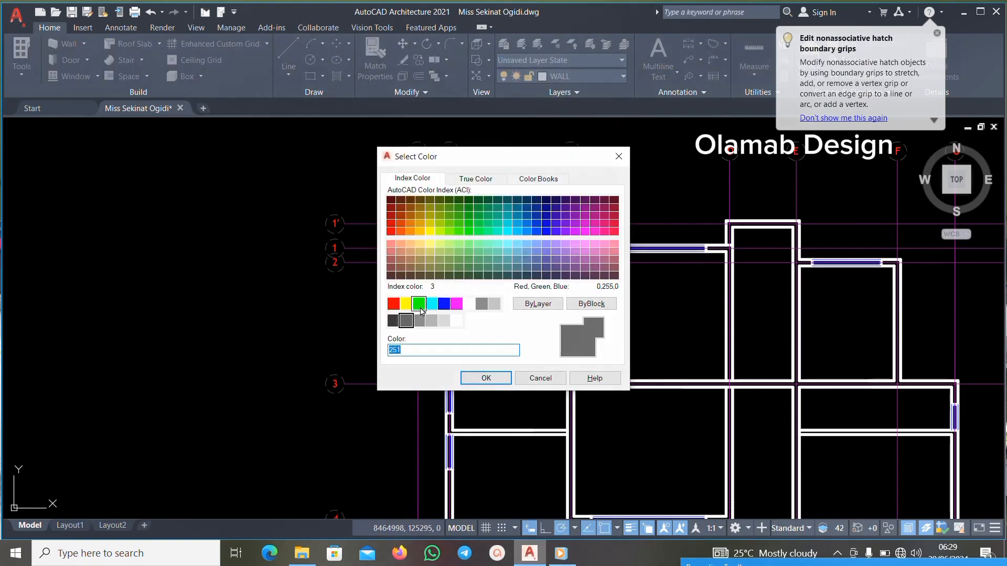
{"action": "left_click", "coordinate": [394, 304]}
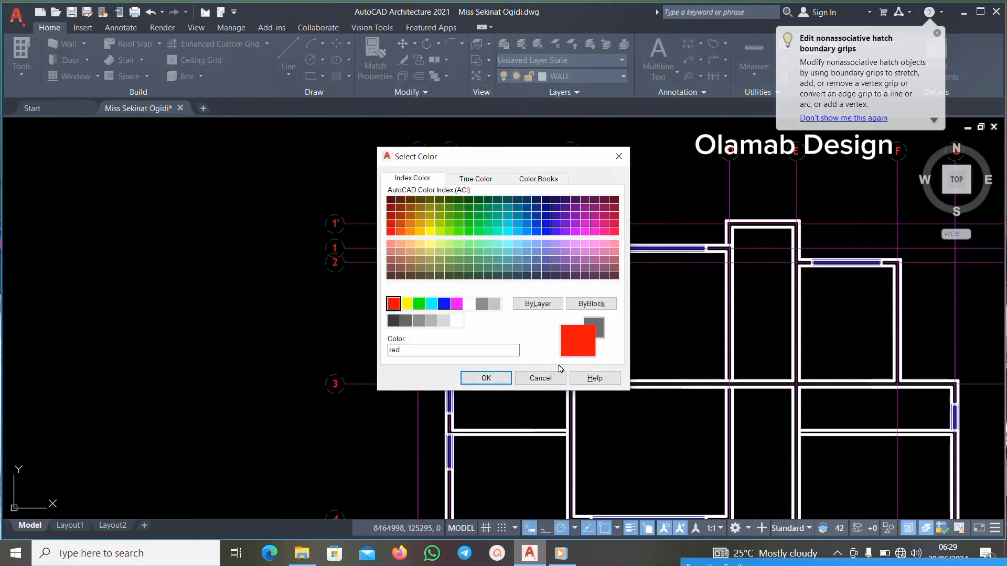
{"action": "left_click", "coordinate": [430, 231]}
{"action": "left_click", "coordinate": [486, 378]}
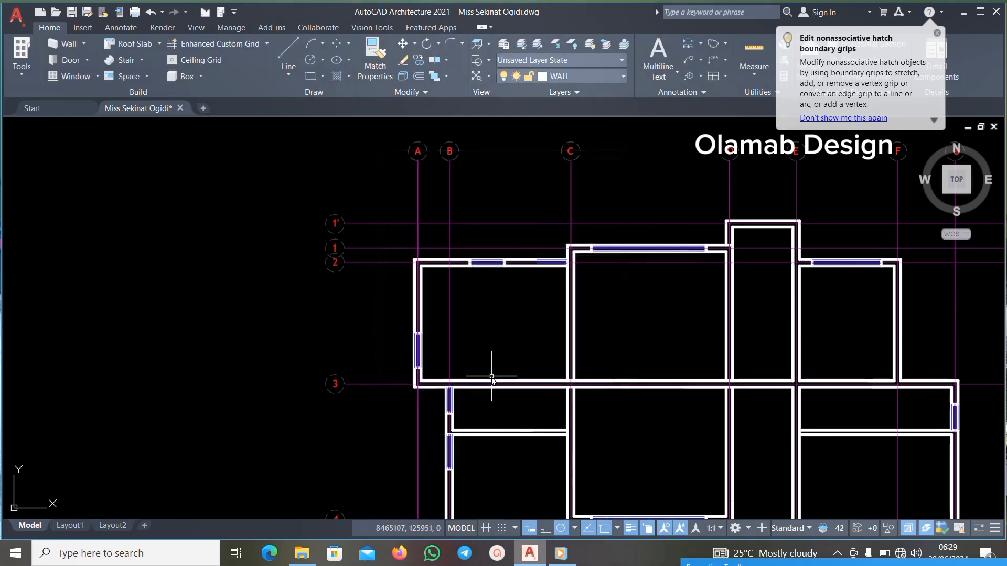
Select the lettered vertical grid lines and bubbles of the ground floor plan, check their layer, and clear the selection.
{"action": "scroll", "coordinate": [485, 322], "scroll_direction": "down", "scroll_amount": 3}
{"action": "scroll", "coordinate": [490, 205], "scroll_direction": "up", "scroll_amount": 4}
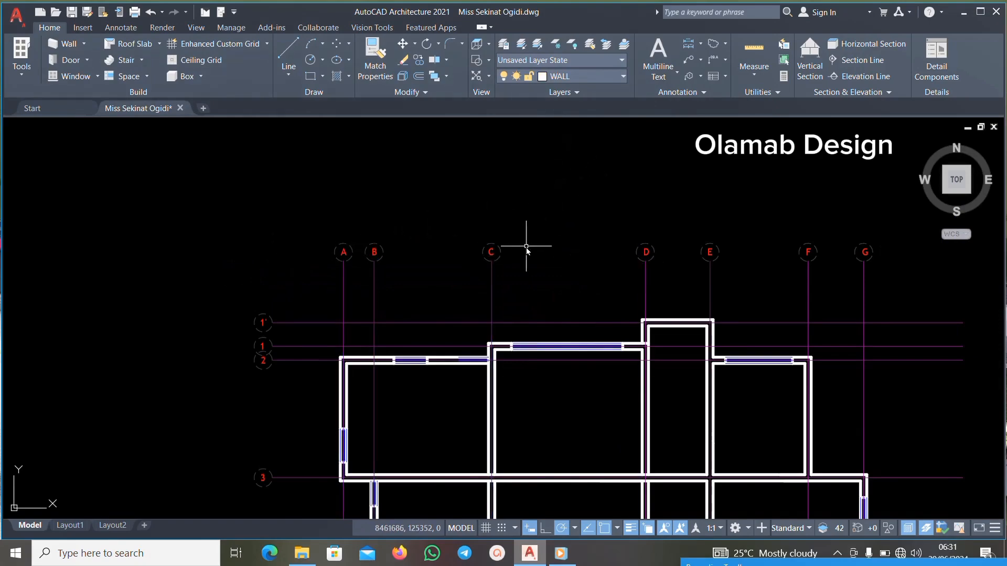
{"action": "scroll", "coordinate": [571, 143], "scroll_direction": "down", "scroll_amount": 2}
{"action": "scroll", "coordinate": [677, 231], "scroll_direction": "up", "scroll_amount": 4}
{"action": "left_click", "coordinate": [870, 312]}
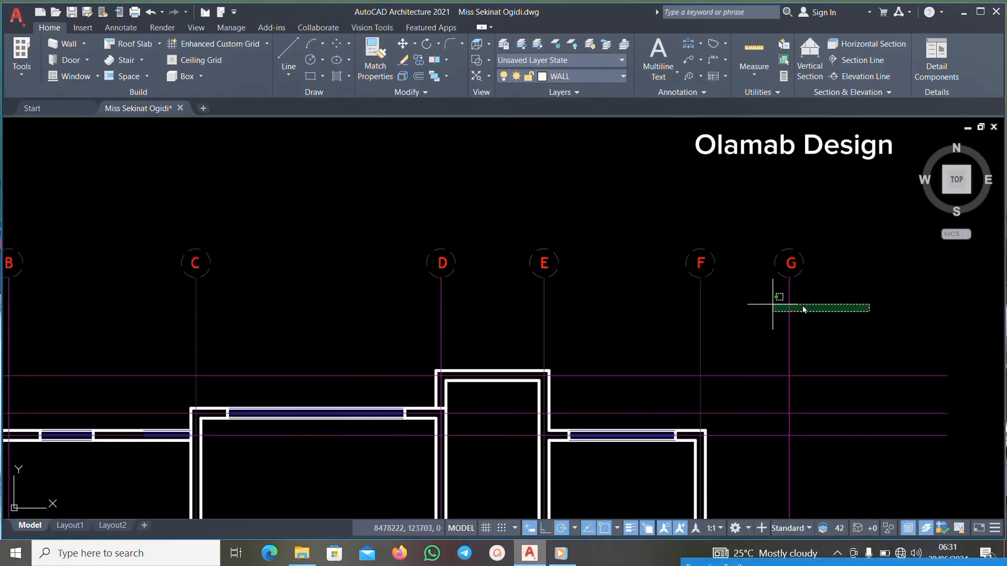
{"action": "scroll", "coordinate": [231, 281], "scroll_direction": "down", "scroll_amount": 2}
{"action": "left_click", "coordinate": [133, 257]}
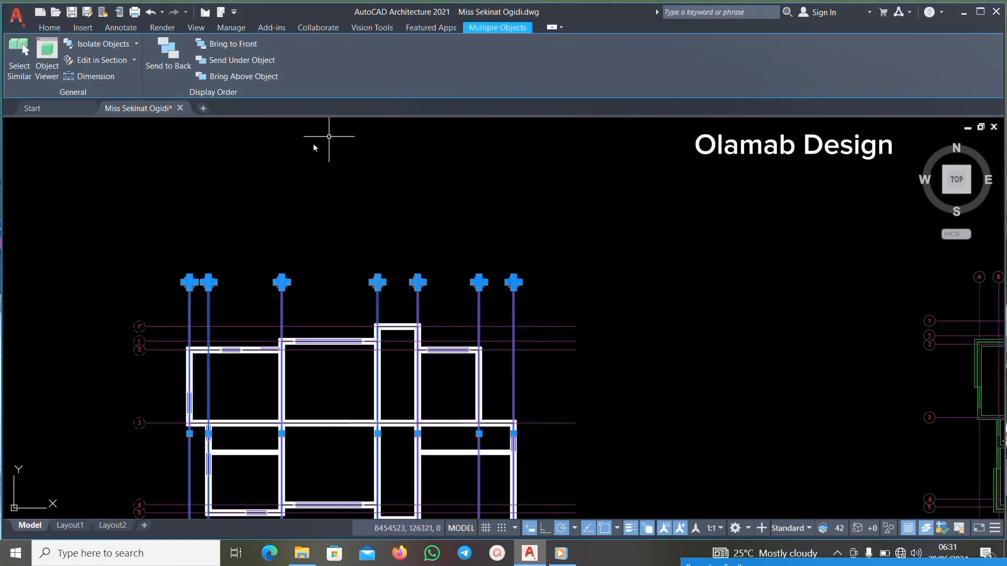
{"action": "left_click", "coordinate": [42, 28]}
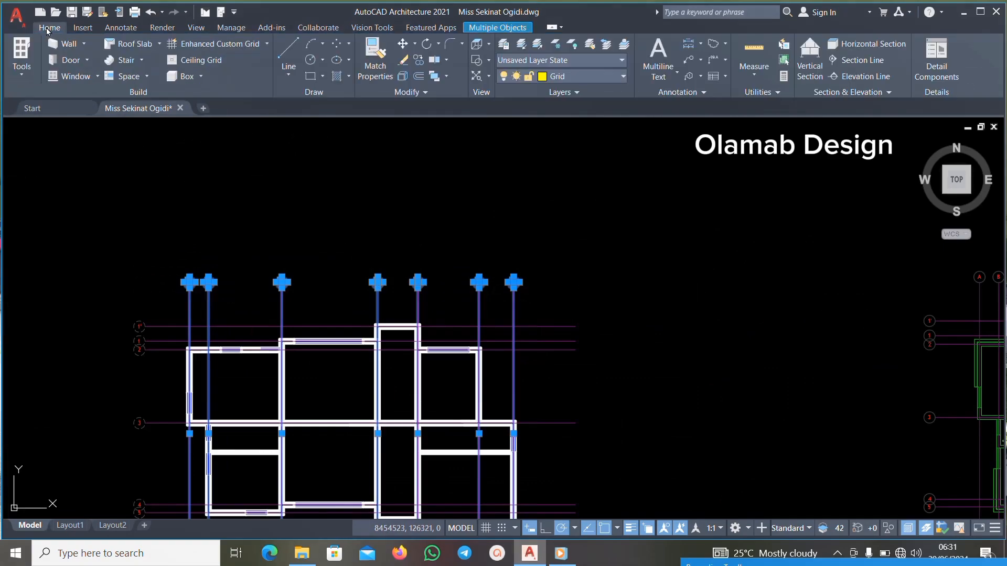
{"action": "scroll", "coordinate": [105, 297], "scroll_direction": "up", "scroll_amount": 2}
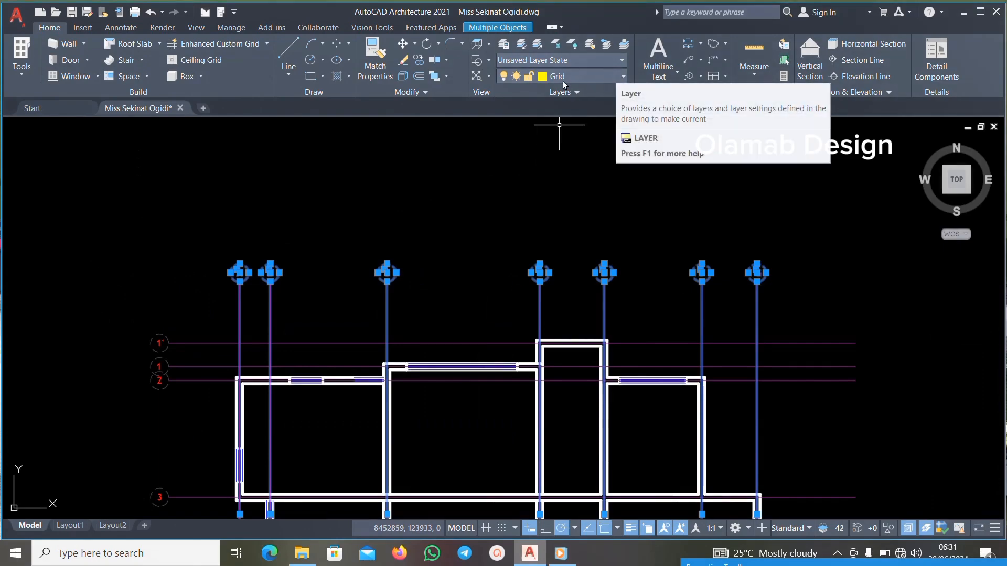
{"action": "key", "text": "Escape"}
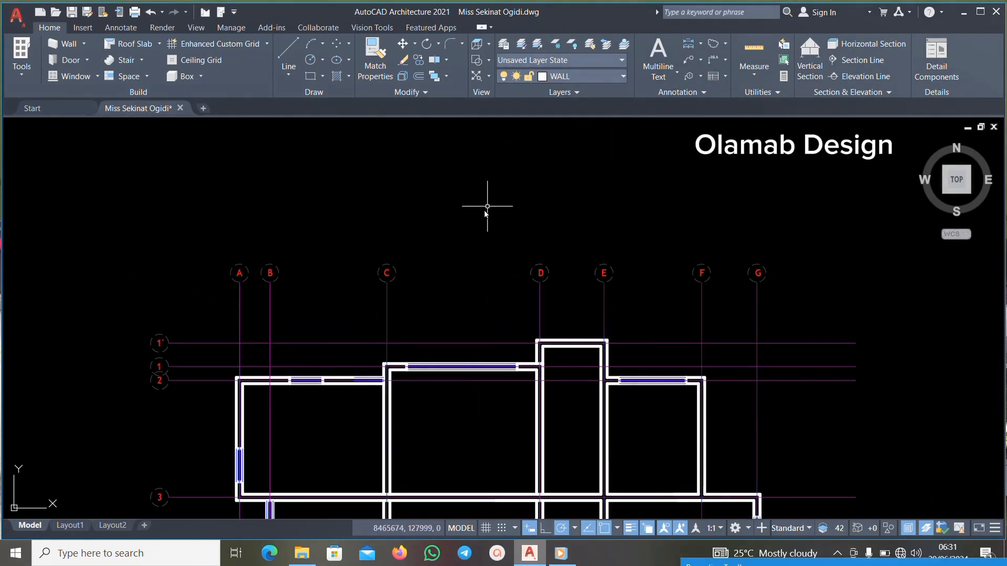
Select all grid lines and bubbles of the ground floor plan in both directions and set their colour property to ByLayer.
{"action": "scroll", "coordinate": [522, 292], "scroll_direction": "down", "scroll_amount": 3}
{"action": "scroll", "coordinate": [612, 251], "scroll_direction": "up", "scroll_amount": 2}
{"action": "scroll", "coordinate": [580, 234], "scroll_direction": "down", "scroll_amount": 2}
{"action": "scroll", "coordinate": [604, 130], "scroll_direction": "down", "scroll_amount": 1}
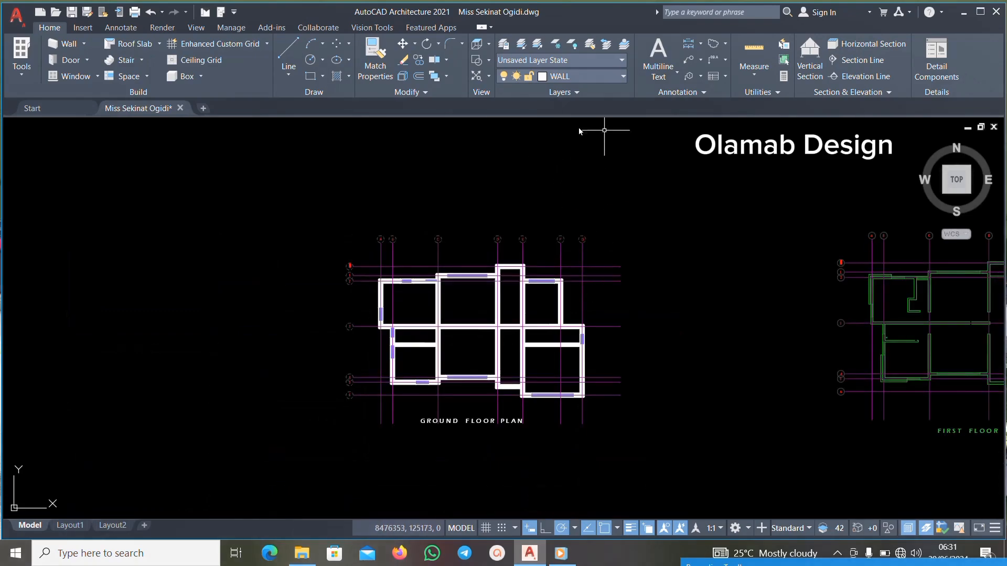
{"action": "scroll", "coordinate": [561, 299], "scroll_direction": "up", "scroll_amount": 1}
{"action": "scroll", "coordinate": [640, 292], "scroll_direction": "down", "scroll_amount": 1}
{"action": "scroll", "coordinate": [718, 257], "scroll_direction": "up", "scroll_amount": 4}
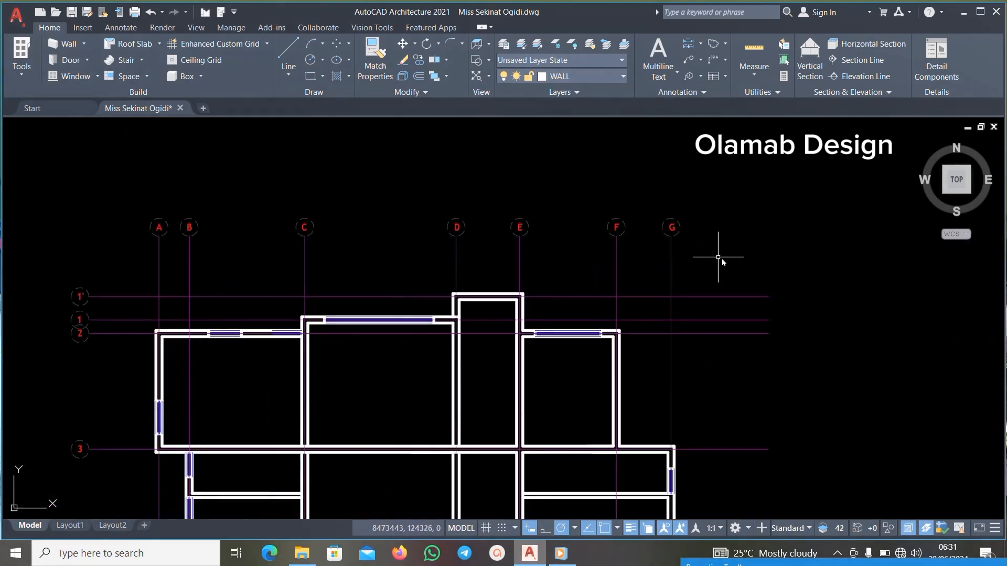
{"action": "left_click", "coordinate": [674, 251]}
{"action": "left_click", "coordinate": [135, 218]}
{"action": "scroll", "coordinate": [191, 203], "scroll_direction": "down", "scroll_amount": 3}
{"action": "scroll", "coordinate": [285, 285], "scroll_direction": "up", "scroll_amount": 3}
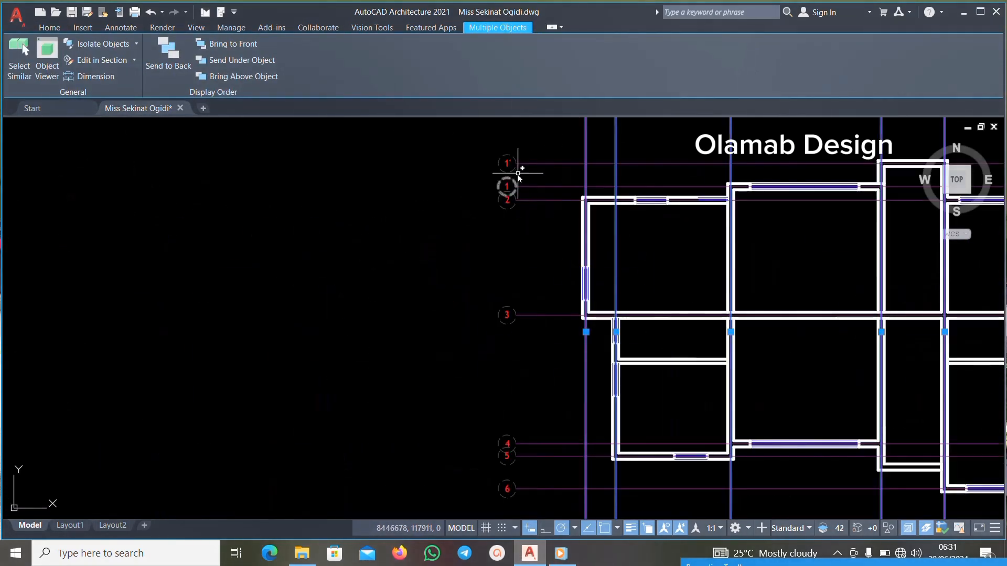
{"action": "left_click", "coordinate": [550, 136]}
{"action": "scroll", "coordinate": [540, 191], "scroll_direction": "down", "scroll_amount": 5}
{"action": "left_click", "coordinate": [445, 441]}
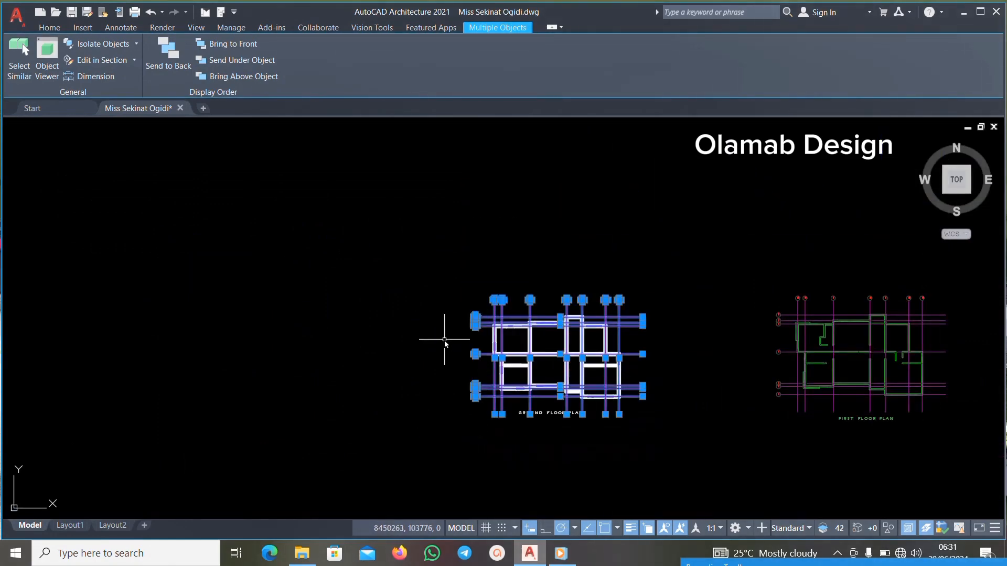
{"action": "right_click", "coordinate": [444, 339]}
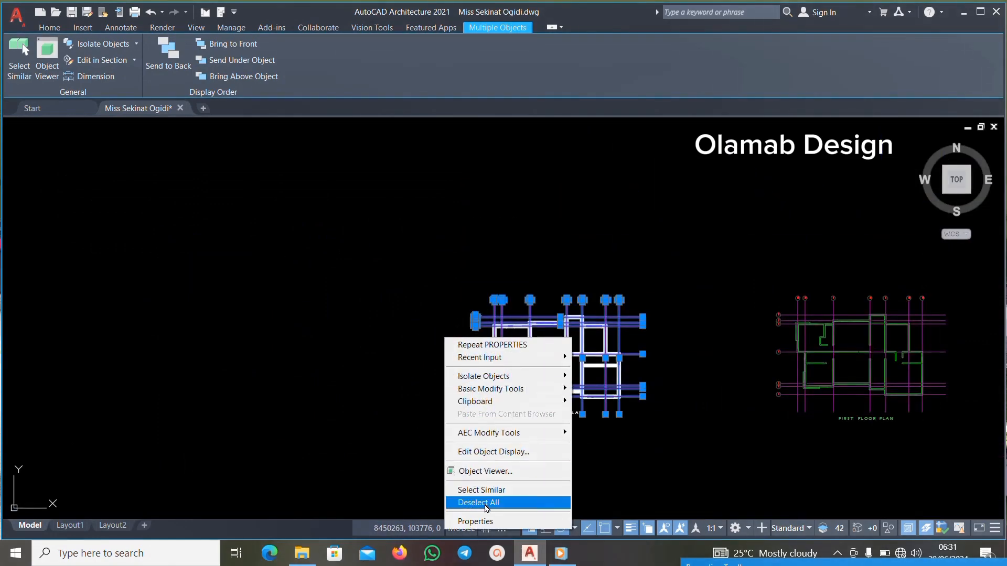
{"action": "left_click", "coordinate": [476, 521]}
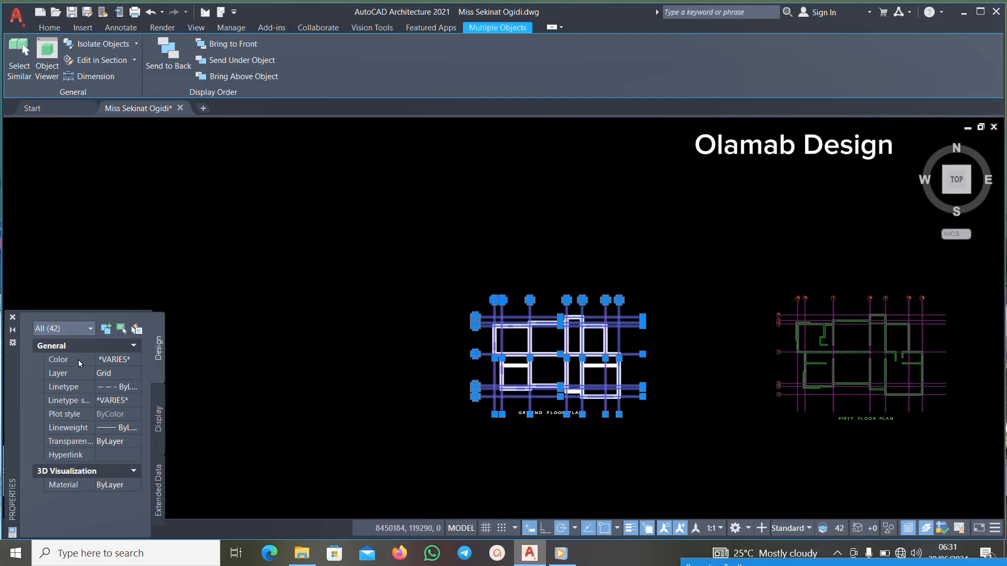
{"action": "left_click", "coordinate": [135, 359]}
{"action": "left_click", "coordinate": [136, 359]}
{"action": "scroll", "coordinate": [125, 373], "scroll_direction": "up", "scroll_amount": 1}
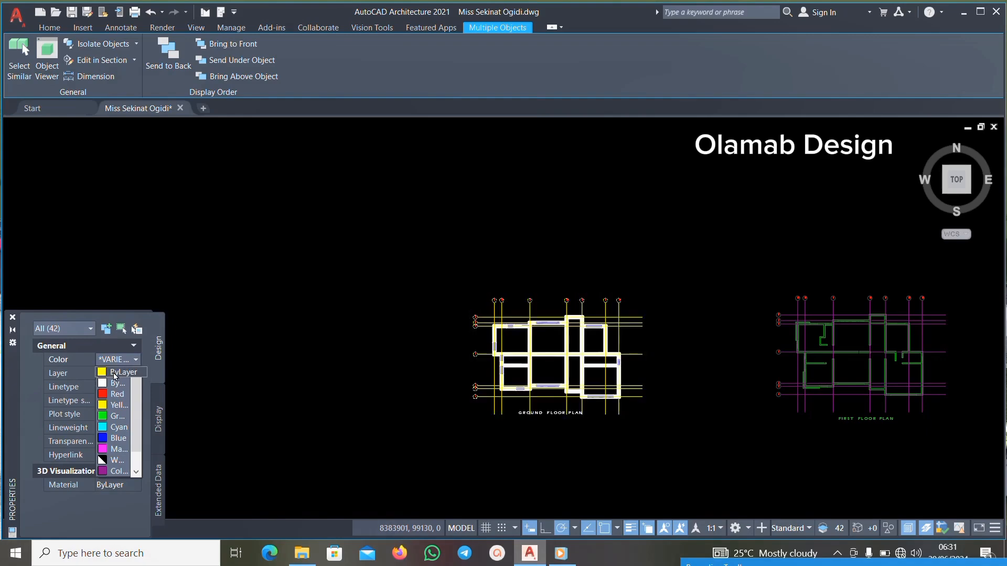
{"action": "left_click", "coordinate": [114, 374]}
{"action": "key", "text": "Escape"}
{"action": "scroll", "coordinate": [577, 336], "scroll_direction": "up", "scroll_amount": 5}
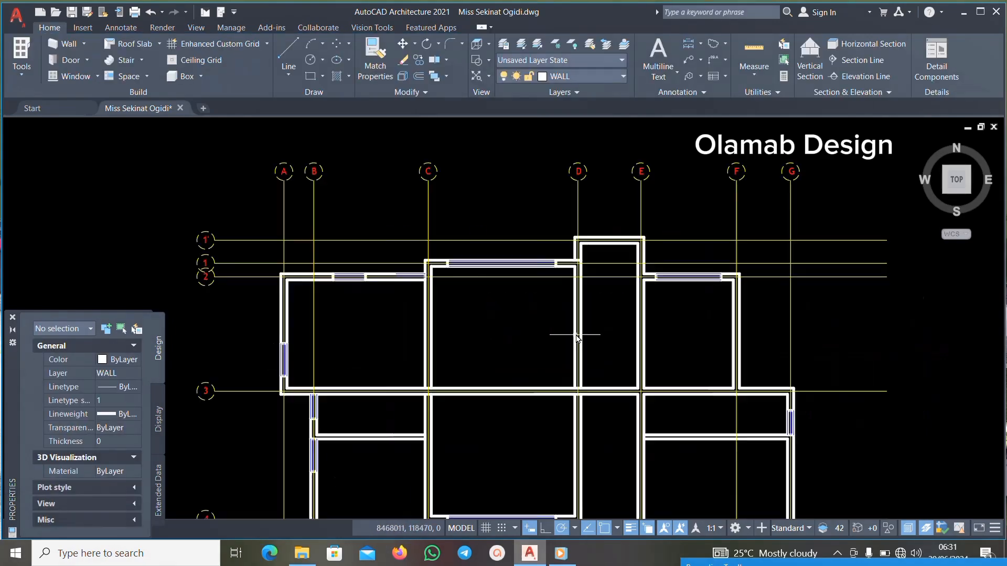
{"action": "left_click", "coordinate": [13, 317]}
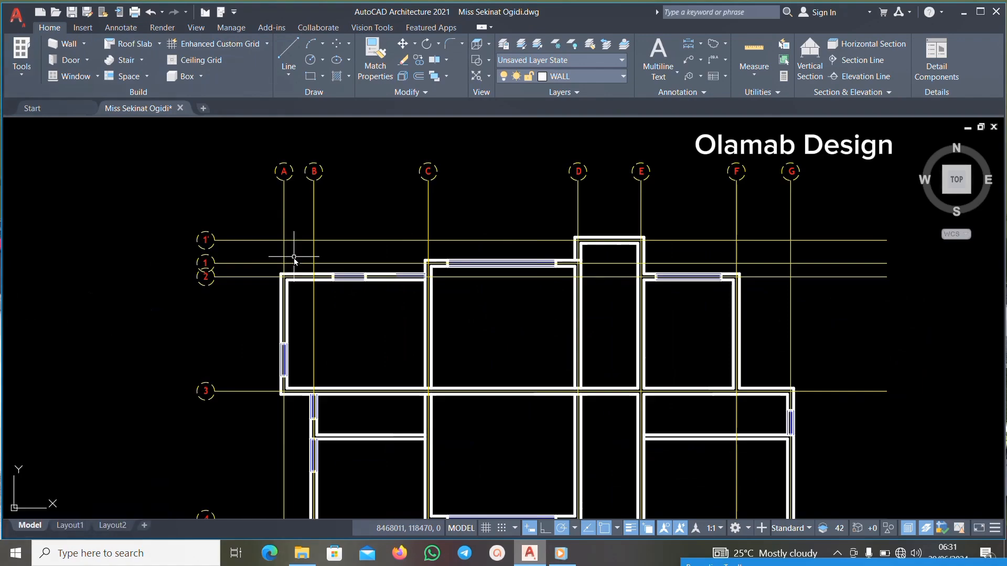
Examine the grid lines and bubbles across the ground floor plan, including how they run through the walls.
{"action": "scroll", "coordinate": [312, 164], "scroll_direction": "up", "scroll_amount": 4}
{"action": "scroll", "coordinate": [396, 247], "scroll_direction": "down", "scroll_amount": 4}
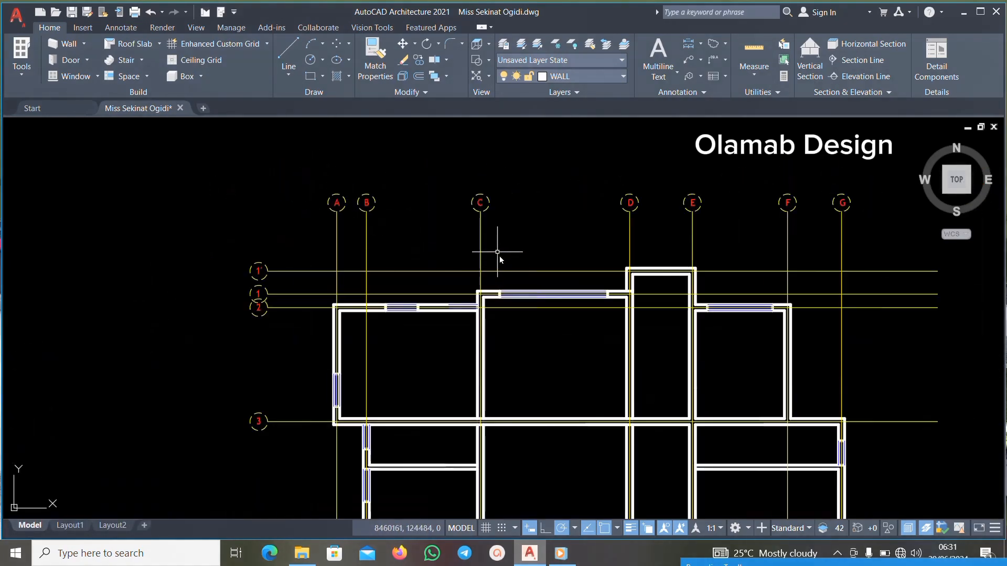
{"action": "scroll", "coordinate": [504, 241], "scroll_direction": "down", "scroll_amount": 2}
{"action": "scroll", "coordinate": [556, 220], "scroll_direction": "up", "scroll_amount": 2}
{"action": "scroll", "coordinate": [656, 225], "scroll_direction": "up", "scroll_amount": 4}
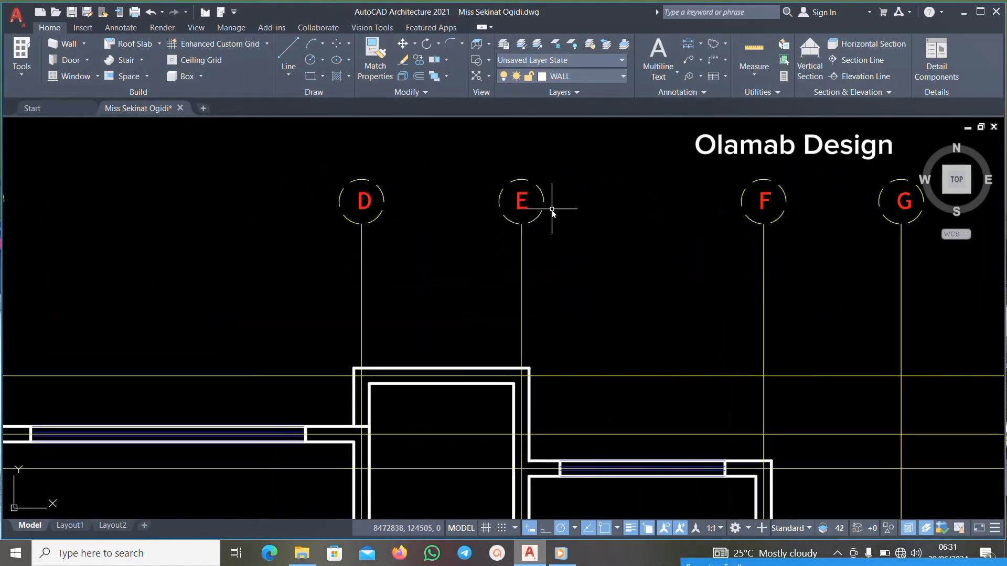
{"action": "scroll", "coordinate": [540, 199], "scroll_direction": "down", "scroll_amount": 2}
{"action": "scroll", "coordinate": [535, 199], "scroll_direction": "up", "scroll_amount": 4}
{"action": "scroll", "coordinate": [391, 313], "scroll_direction": "down", "scroll_amount": 4}
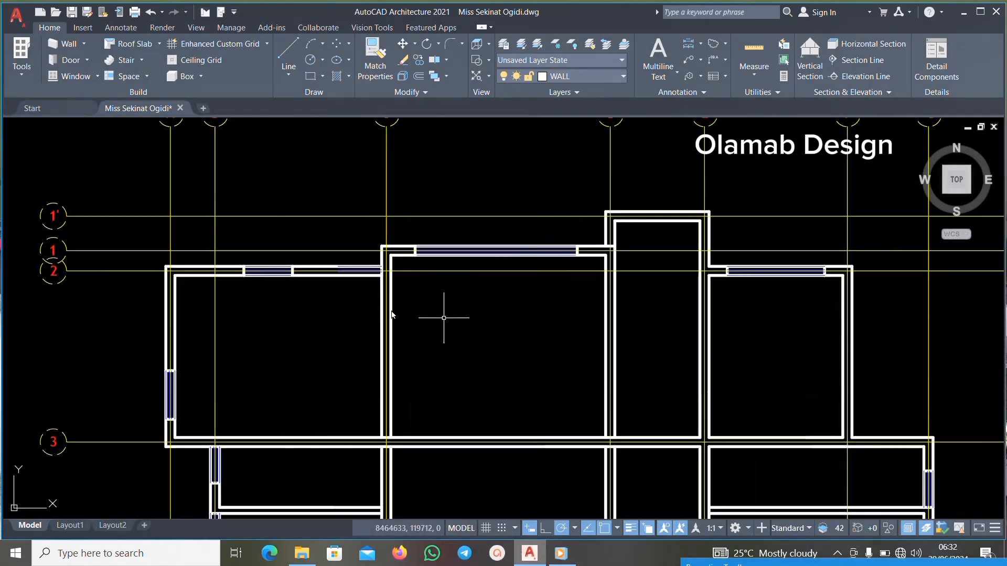
{"action": "scroll", "coordinate": [444, 318], "scroll_direction": "down", "scroll_amount": 2}
{"action": "scroll", "coordinate": [254, 225], "scroll_direction": "up", "scroll_amount": 4}
{"action": "scroll", "coordinate": [417, 254], "scroll_direction": "down", "scroll_amount": 2}
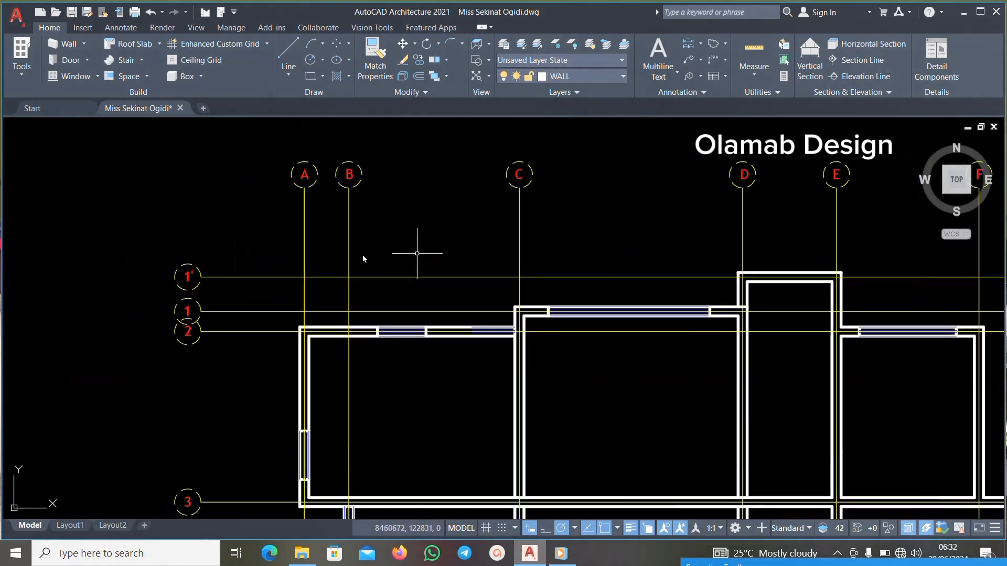
{"action": "scroll", "coordinate": [475, 348], "scroll_direction": "down", "scroll_amount": 2}
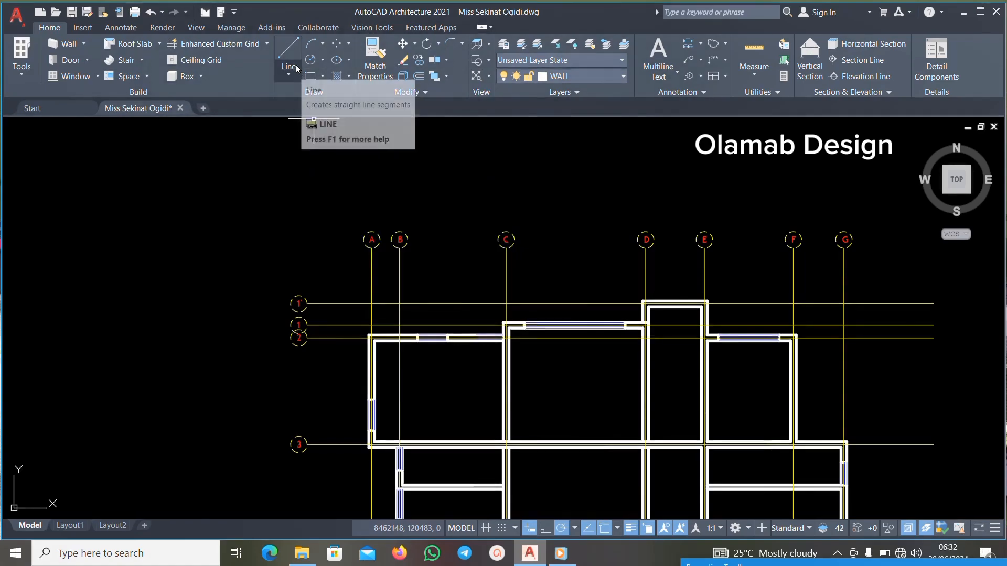
Draw a 225 by 225 rectangle in the empty area west of the grid 1' bubble on the ground floor plan.
{"action": "left_click", "coordinate": [311, 77]}
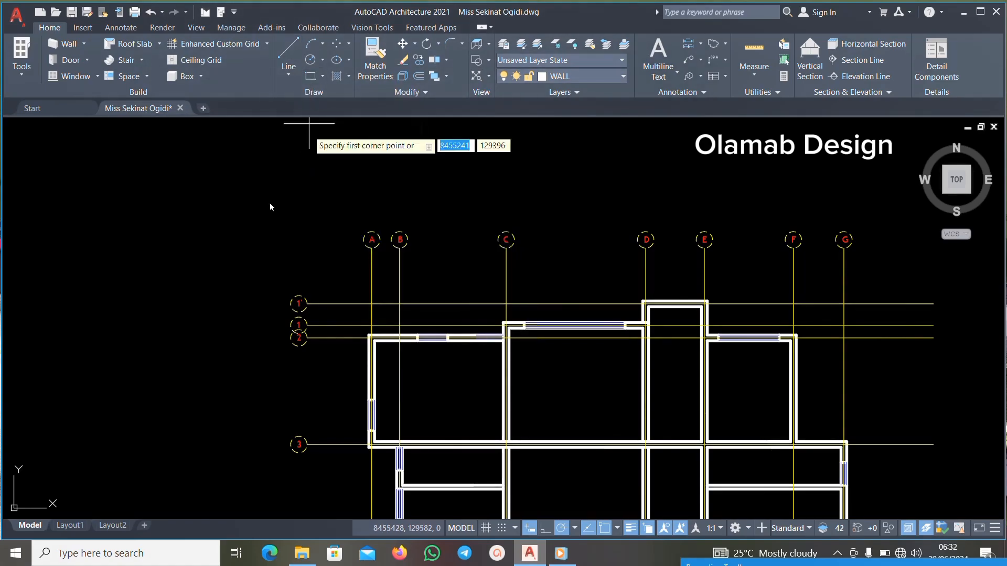
{"action": "scroll", "coordinate": [279, 162], "scroll_direction": "down", "scroll_amount": 2}
{"action": "scroll", "coordinate": [298, 162], "scroll_direction": "up", "scroll_amount": 4}
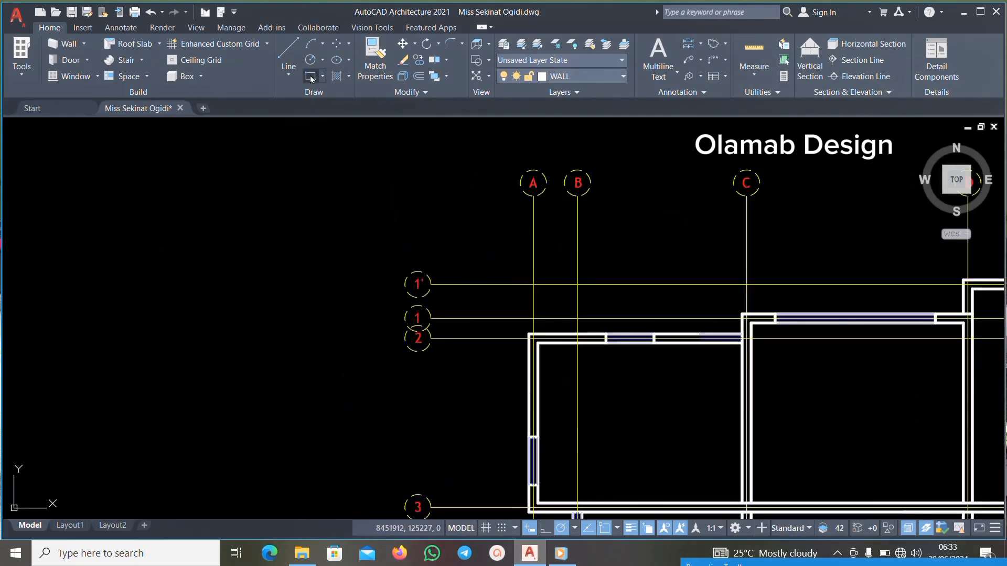
{"action": "left_click", "coordinate": [203, 294]}
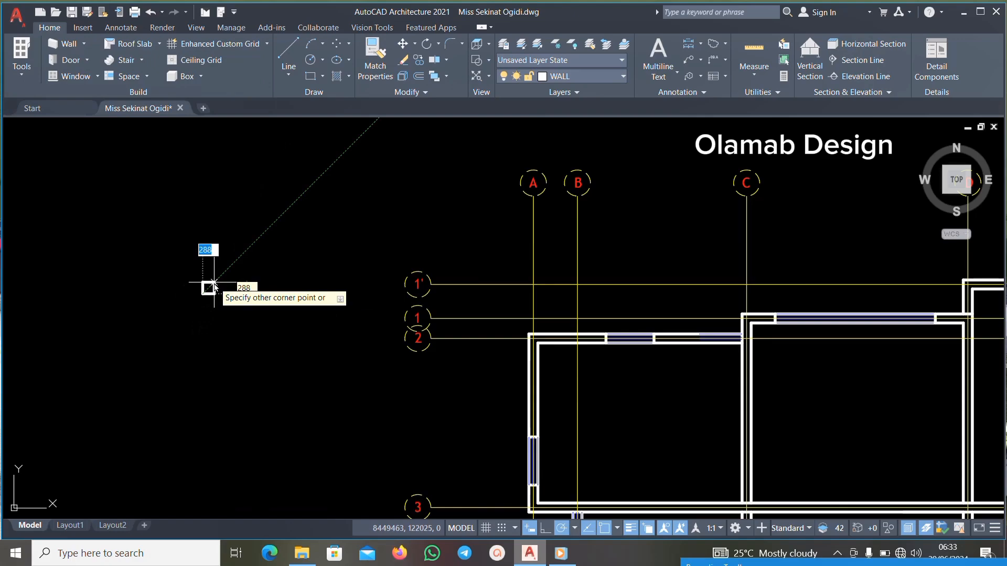
{"action": "type", "text": "22"}
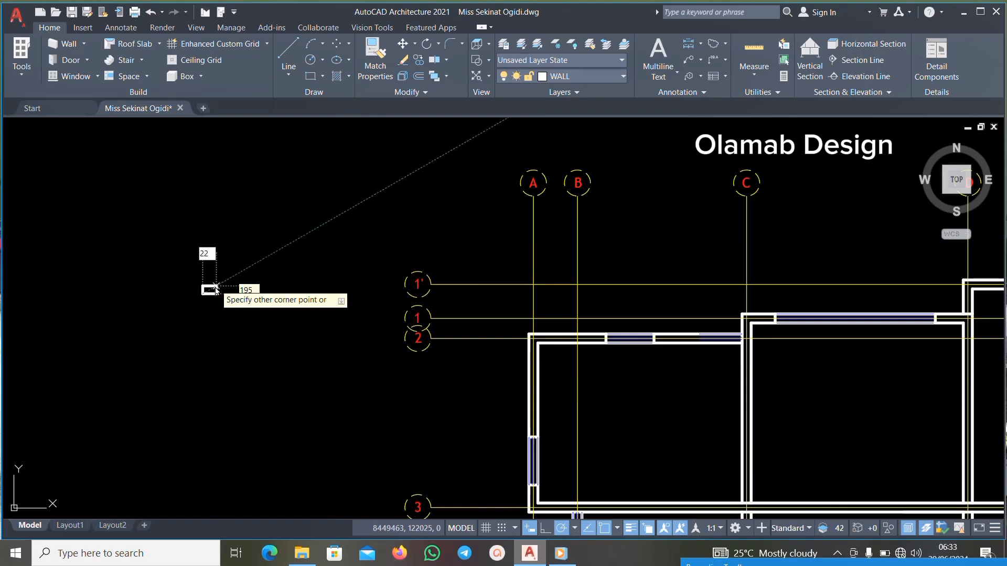
{"action": "type", "text": "5"}
{"action": "key", "text": "Tab"}
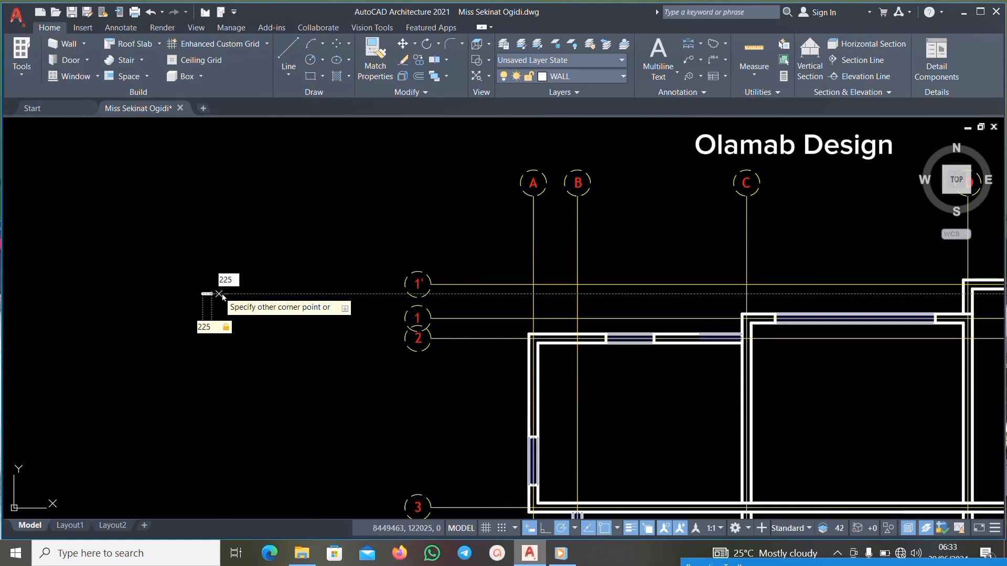
{"action": "key", "text": "Return"}
{"action": "scroll", "coordinate": [209, 293], "scroll_direction": "up", "scroll_amount": 5}
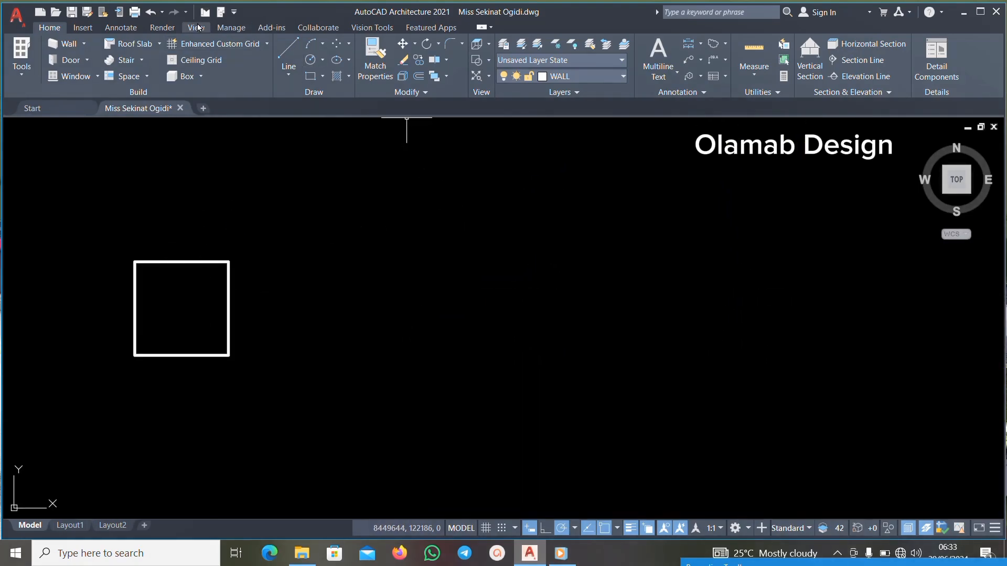
Check the width of the square along its upper edge with a linear dimension, without placing it.
{"action": "left_click", "coordinate": [125, 31]}
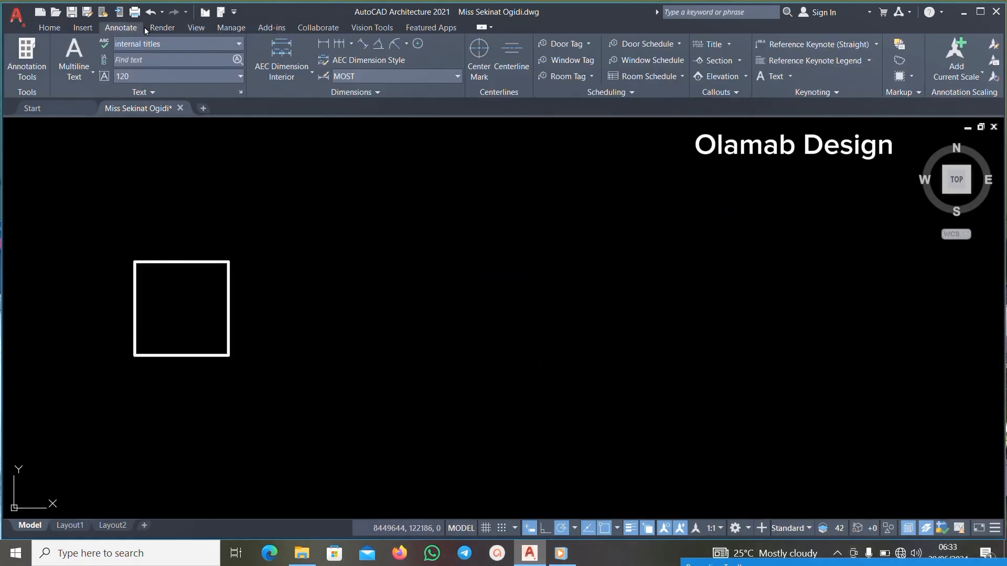
{"action": "left_click", "coordinate": [323, 44]}
{"action": "left_click", "coordinate": [135, 262]}
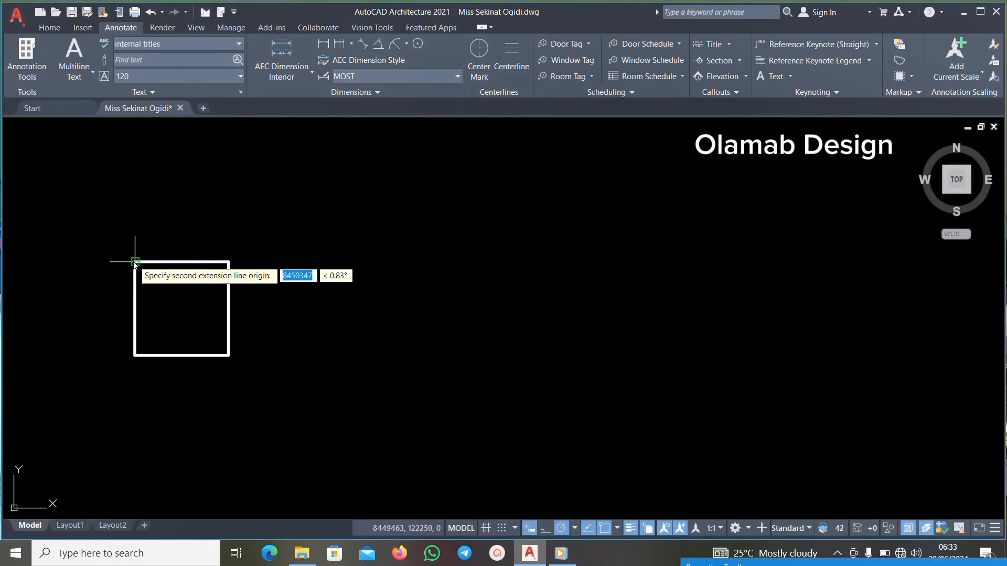
{"action": "left_click", "coordinate": [221, 262]}
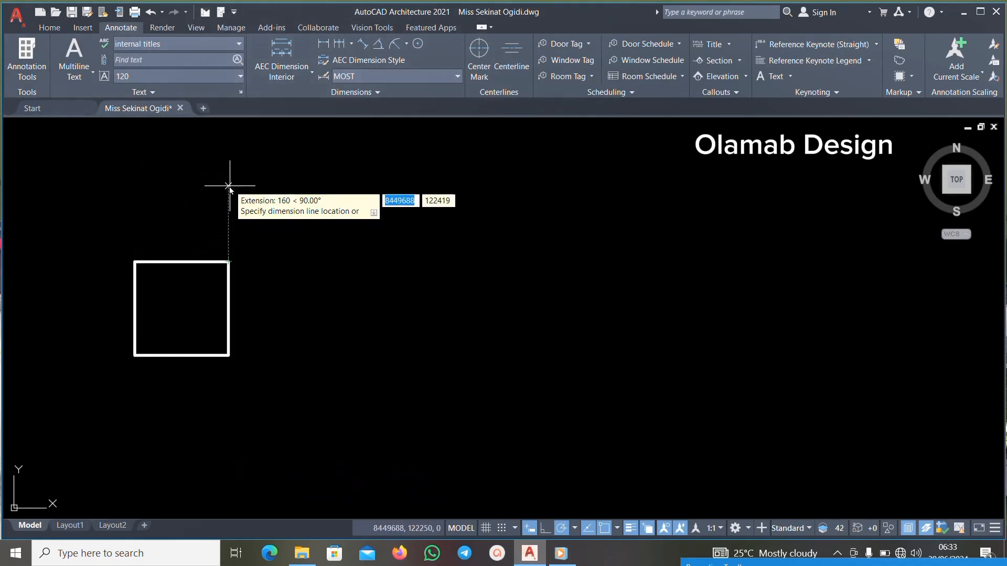
{"action": "scroll", "coordinate": [224, 176], "scroll_direction": "down", "scroll_amount": 5}
{"action": "scroll", "coordinate": [228, 168], "scroll_direction": "up", "scroll_amount": 3}
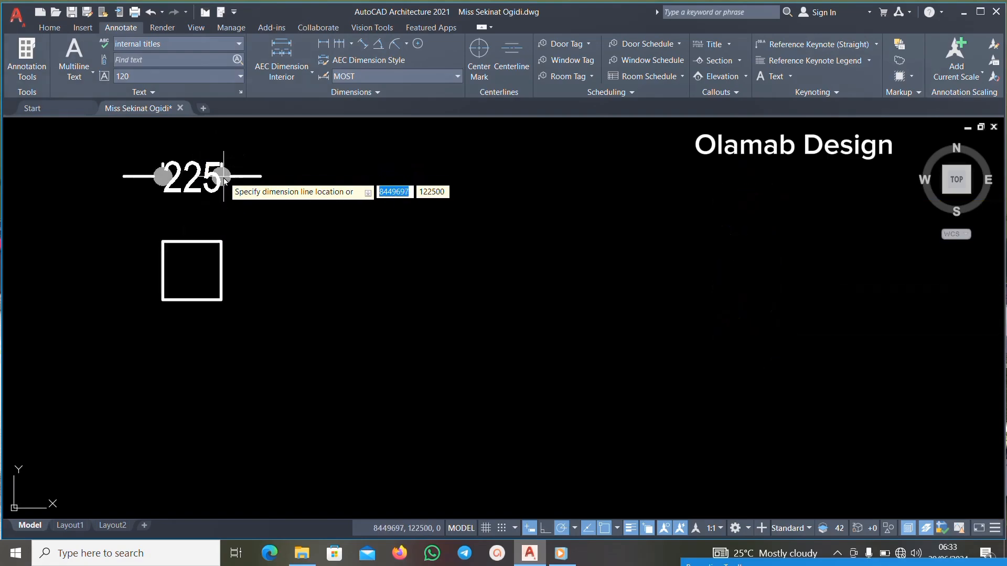
{"action": "key", "text": "Escape"}
Start a linear dimension on the square's east edge to check its height, and cancel it unplaced.
{"action": "left_click", "coordinate": [323, 44]}
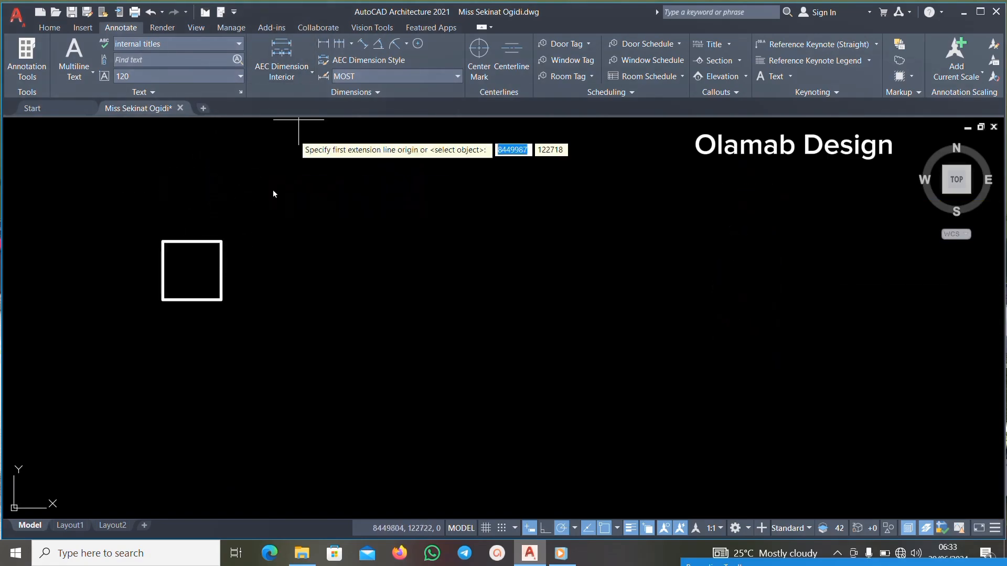
{"action": "left_click", "coordinate": [221, 241]}
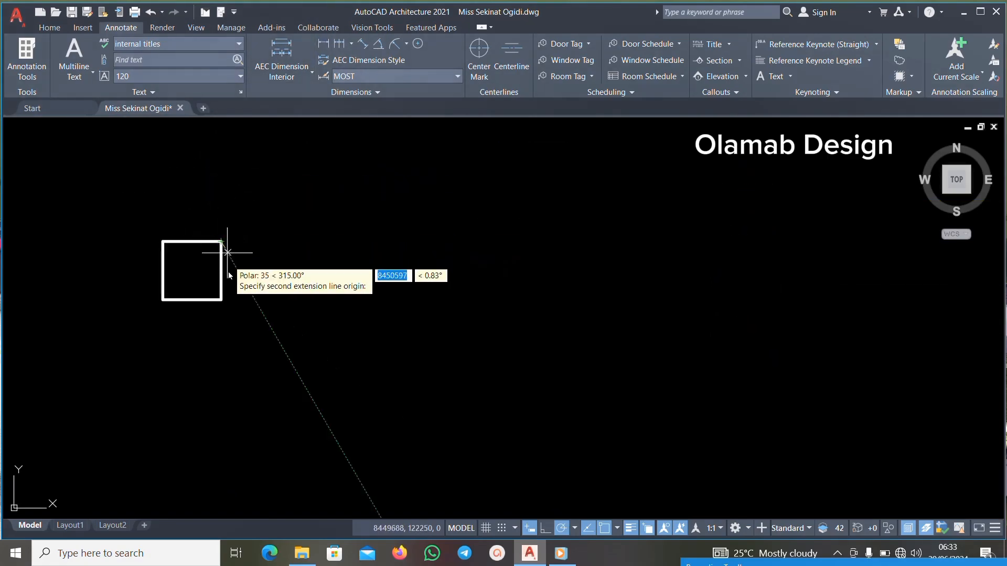
{"action": "left_click", "coordinate": [225, 299]}
{"action": "key", "text": "Escape"}
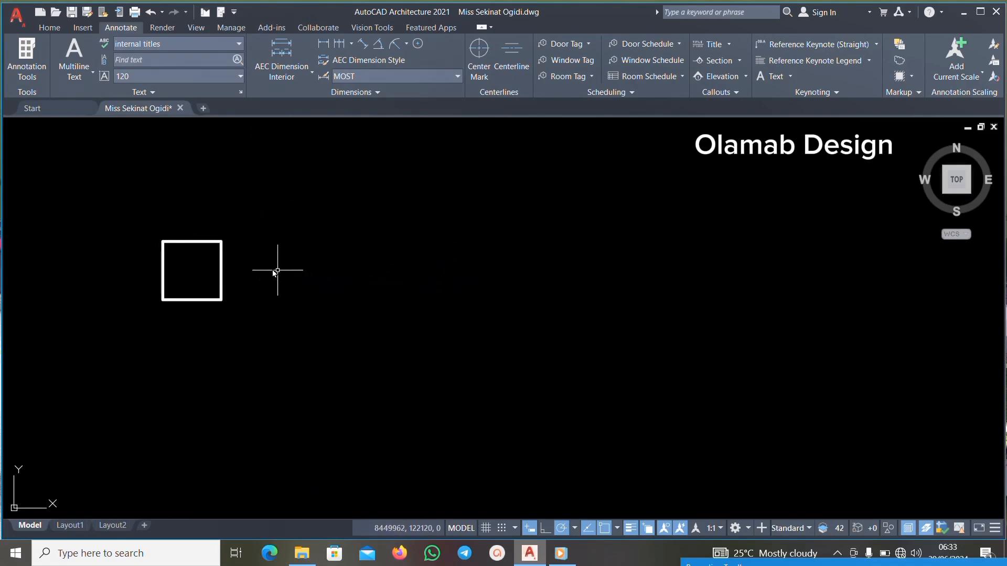
{"action": "scroll", "coordinate": [224, 229], "scroll_direction": "down", "scroll_amount": 6}
{"action": "scroll", "coordinate": [222, 230], "scroll_direction": "down", "scroll_amount": 3}
{"action": "scroll", "coordinate": [222, 231], "scroll_direction": "up", "scroll_amount": 6}
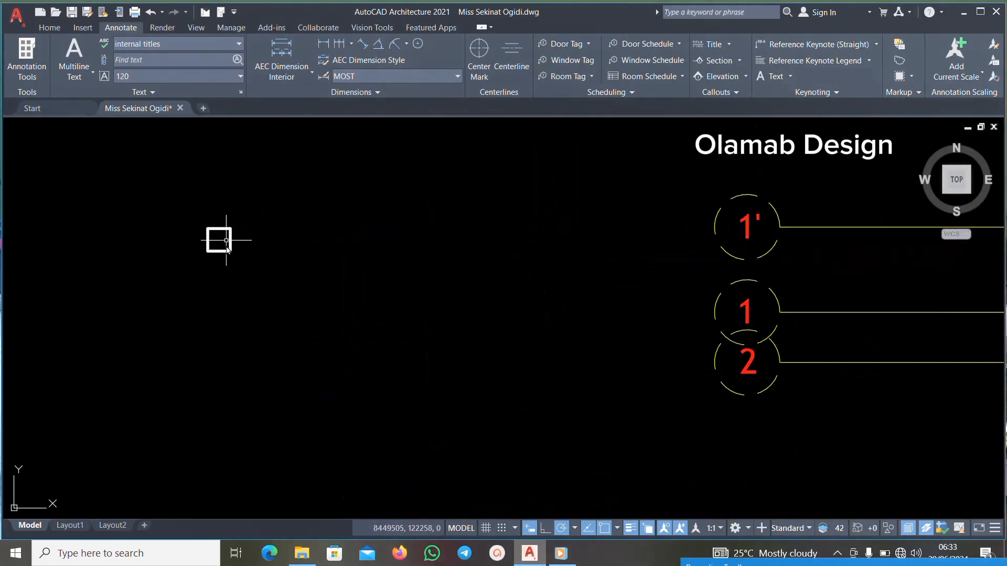
{"action": "scroll", "coordinate": [228, 220], "scroll_direction": "up", "scroll_amount": 4}
{"action": "scroll", "coordinate": [263, 276], "scroll_direction": "down", "scroll_amount": 4}
{"action": "scroll", "coordinate": [218, 231], "scroll_direction": "up", "scroll_amount": 4}
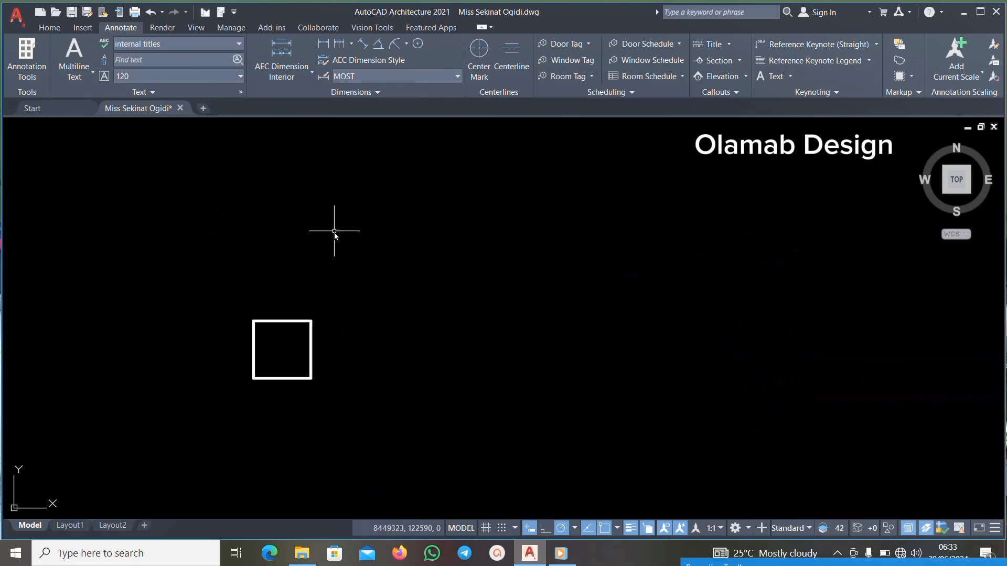
Create a new layer named column, based on the TREES layer in the layer list.
{"action": "left_click", "coordinate": [53, 28]}
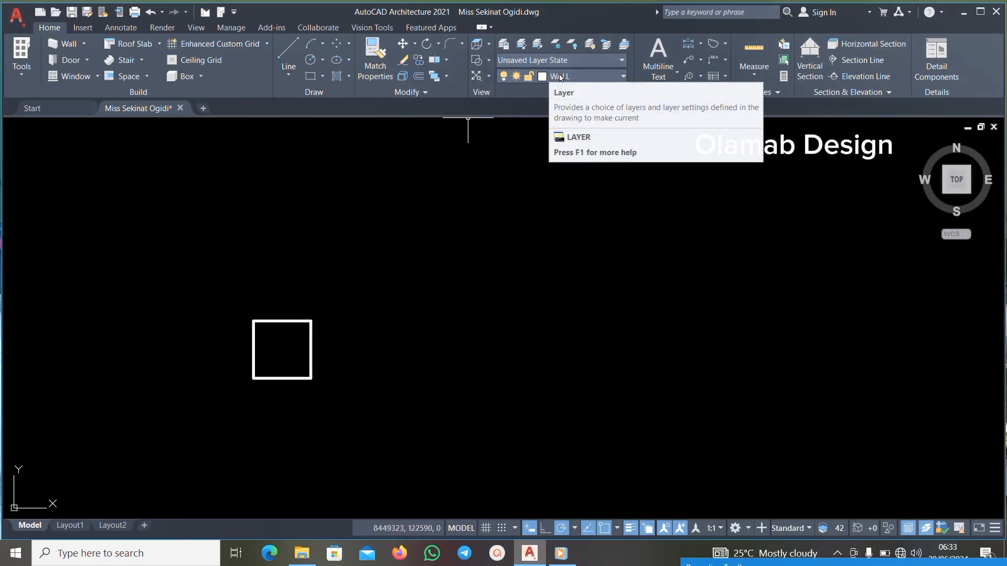
{"action": "left_click", "coordinate": [507, 44]}
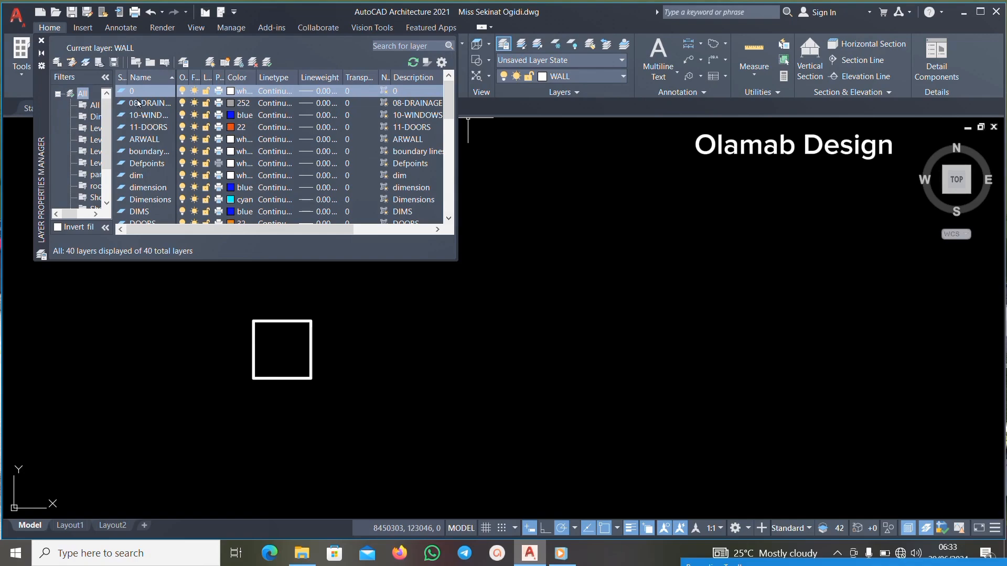
{"action": "scroll", "coordinate": [151, 151], "scroll_direction": "down", "scroll_amount": 10}
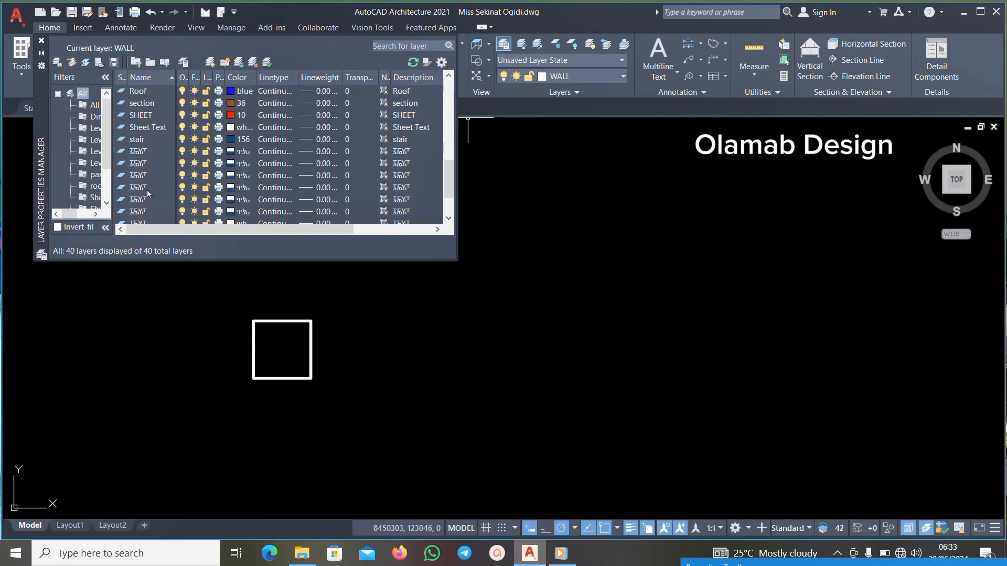
{"action": "scroll", "coordinate": [150, 193], "scroll_direction": "up", "scroll_amount": 10}
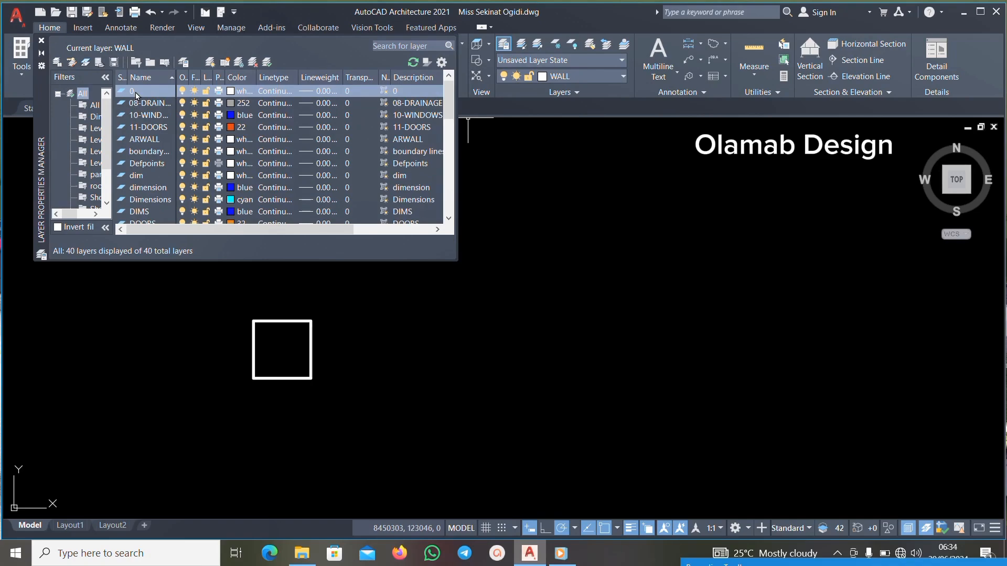
{"action": "scroll", "coordinate": [161, 153], "scroll_direction": "down", "scroll_amount": 2}
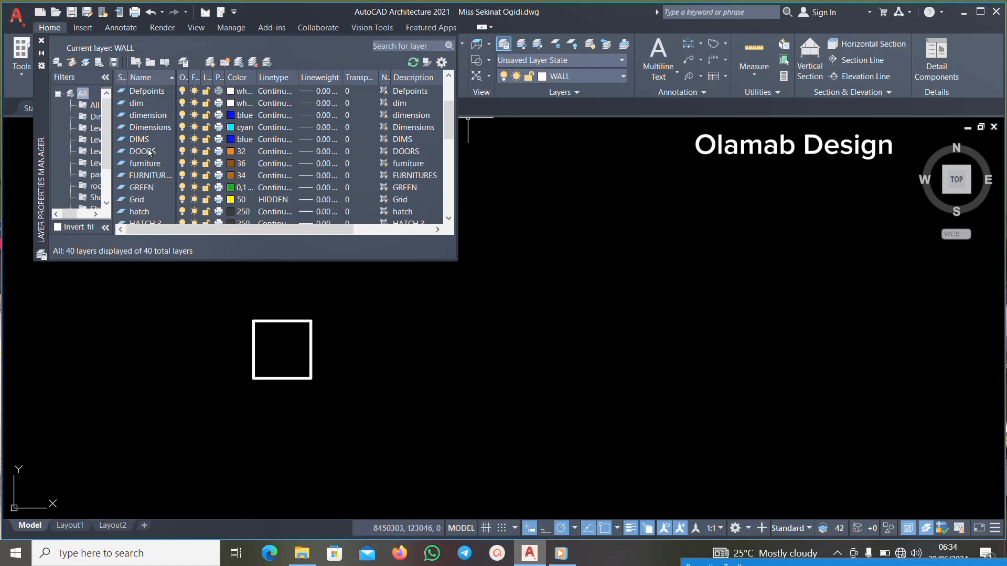
{"action": "scroll", "coordinate": [149, 152], "scroll_direction": "down", "scroll_amount": 4}
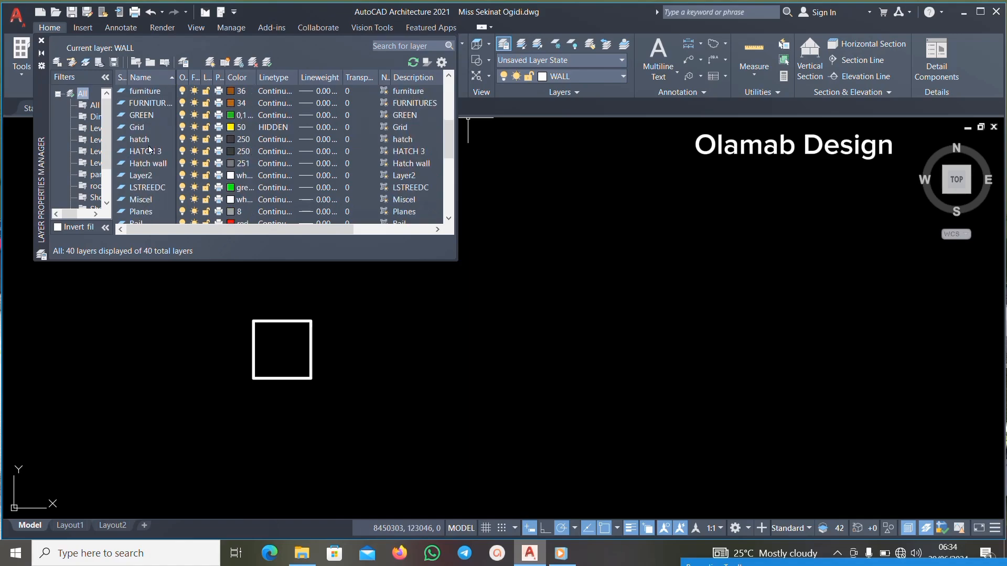
{"action": "scroll", "coordinate": [145, 149], "scroll_direction": "down", "scroll_amount": 1}
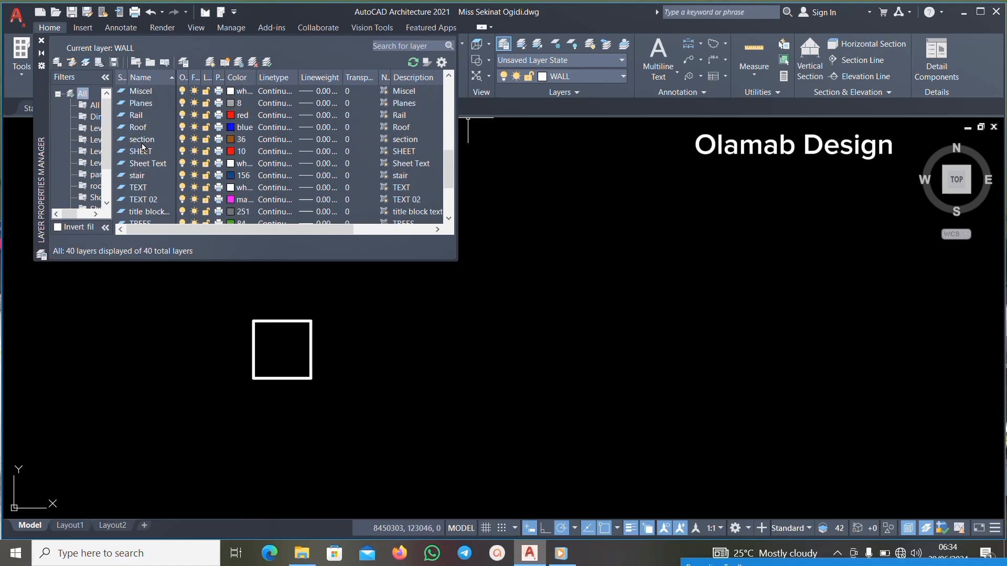
{"action": "scroll", "coordinate": [143, 152], "scroll_direction": "down", "scroll_amount": 2}
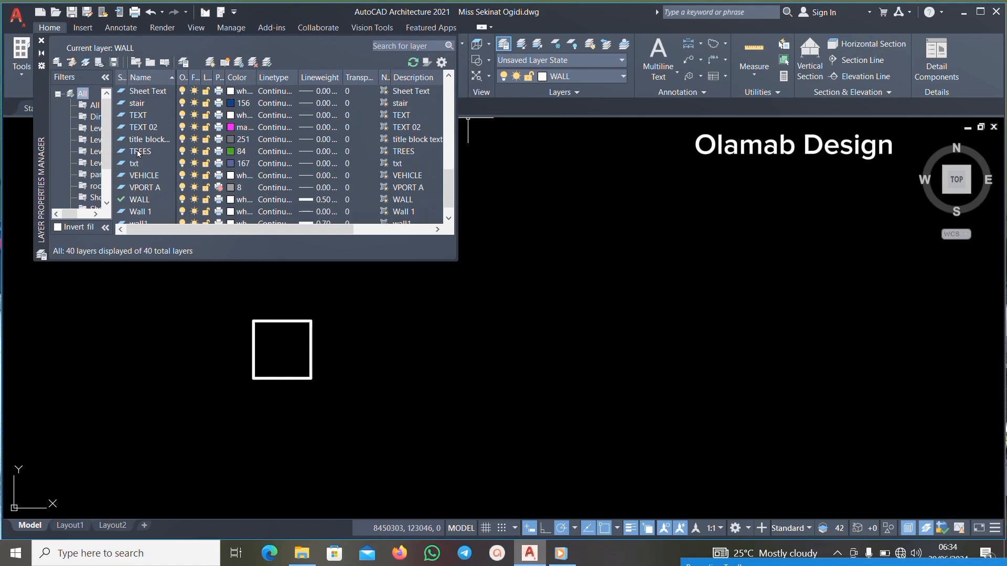
{"action": "left_click", "coordinate": [139, 153]}
{"action": "right_click", "coordinate": [139, 153]}
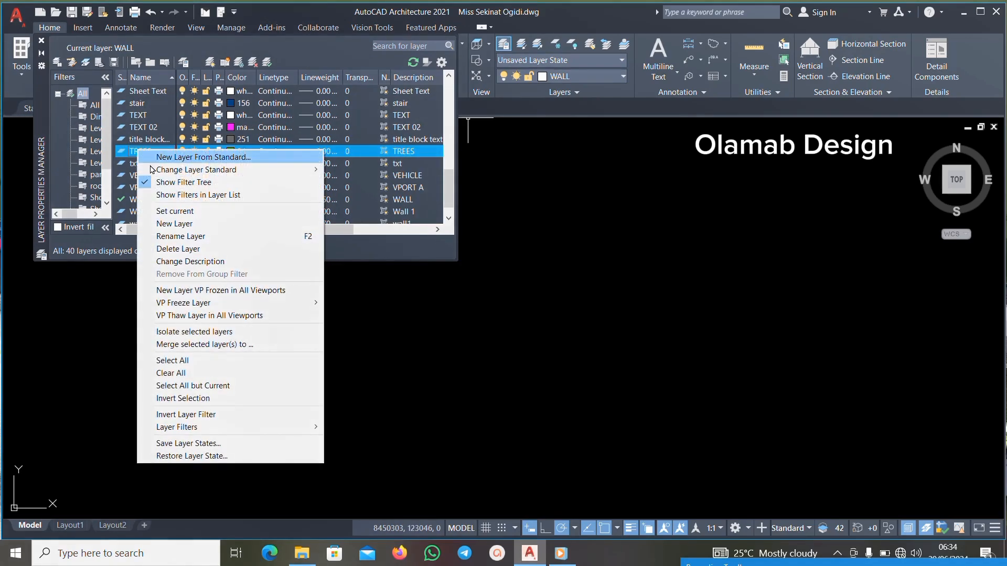
{"action": "mouse_move", "coordinate": [165, 168]}
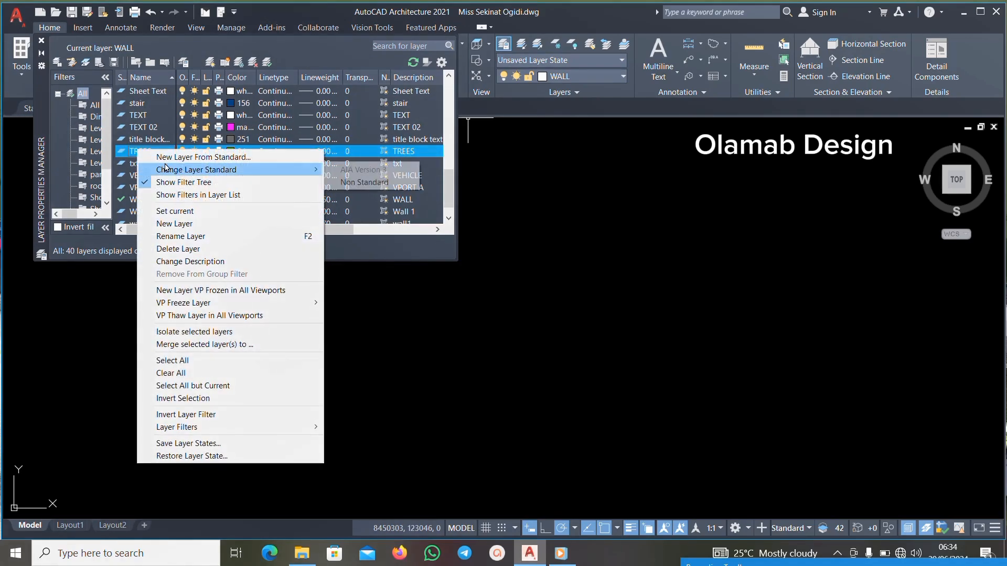
{"action": "left_click", "coordinate": [176, 223]}
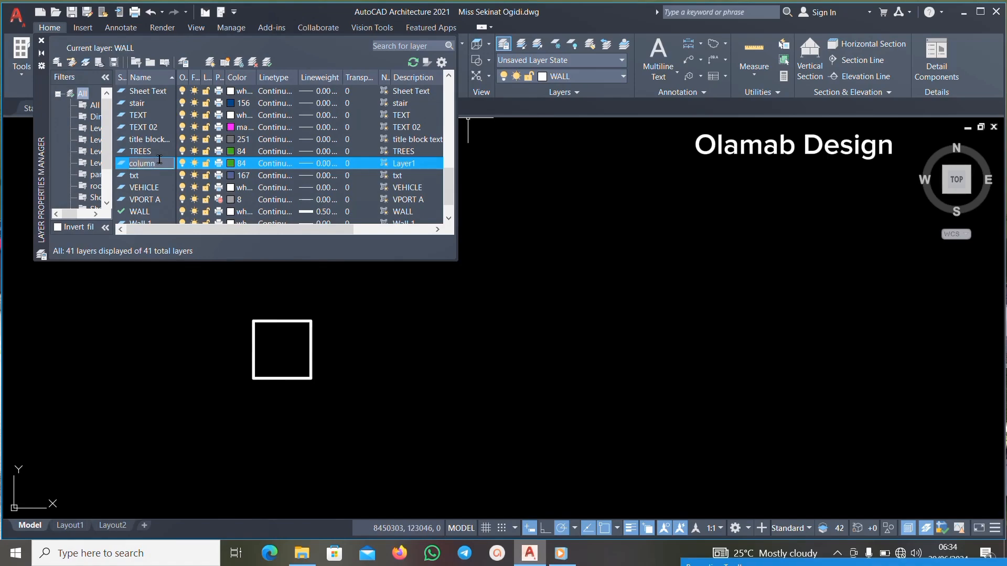
{"action": "key", "text": "Return"}
Set the lineweight of the column layer to 0.40 mm.
{"action": "left_click", "coordinate": [330, 164]}
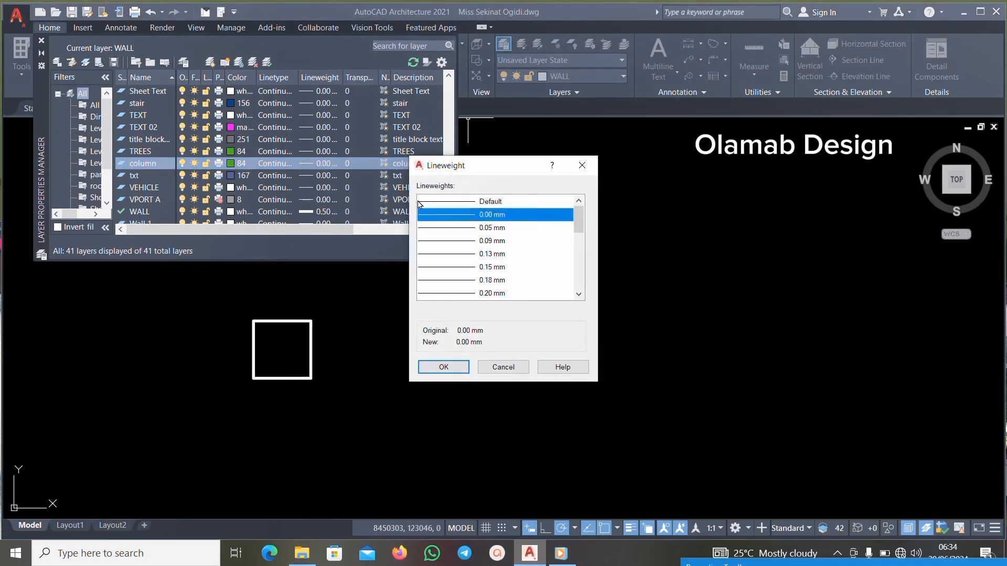
{"action": "scroll", "coordinate": [488, 281], "scroll_direction": "down", "scroll_amount": 4}
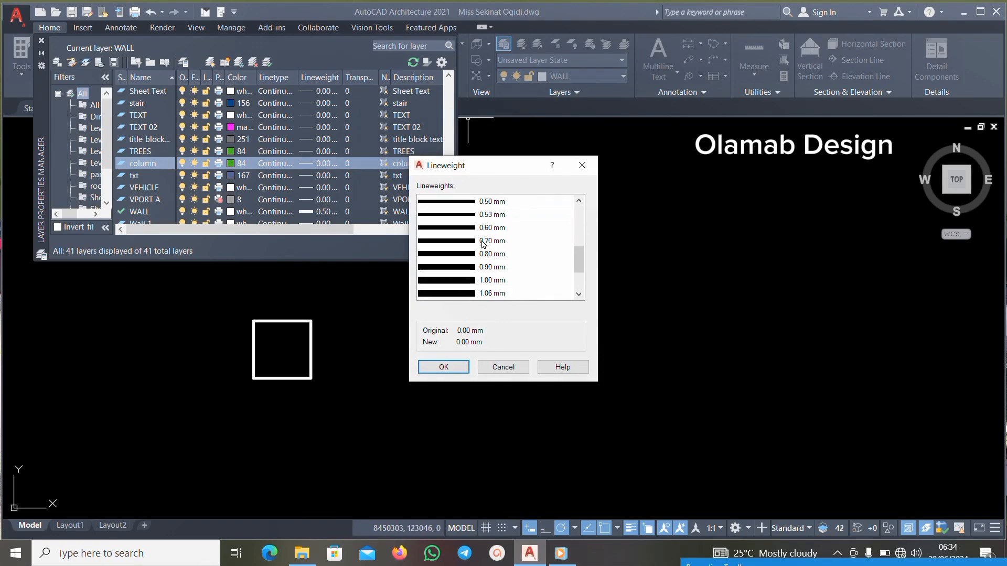
{"action": "scroll", "coordinate": [480, 229], "scroll_direction": "up", "scroll_amount": 1}
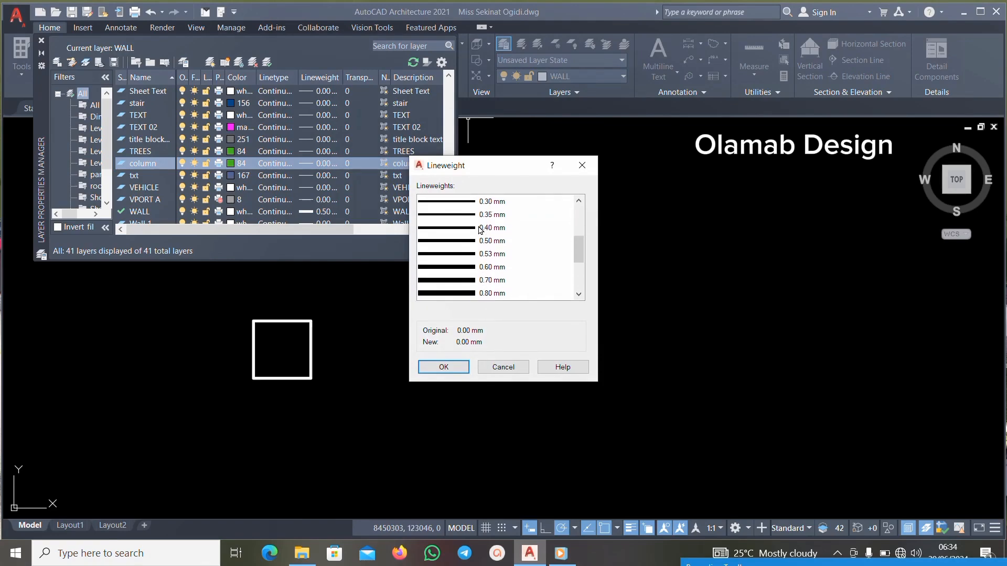
{"action": "left_click", "coordinate": [463, 229]}
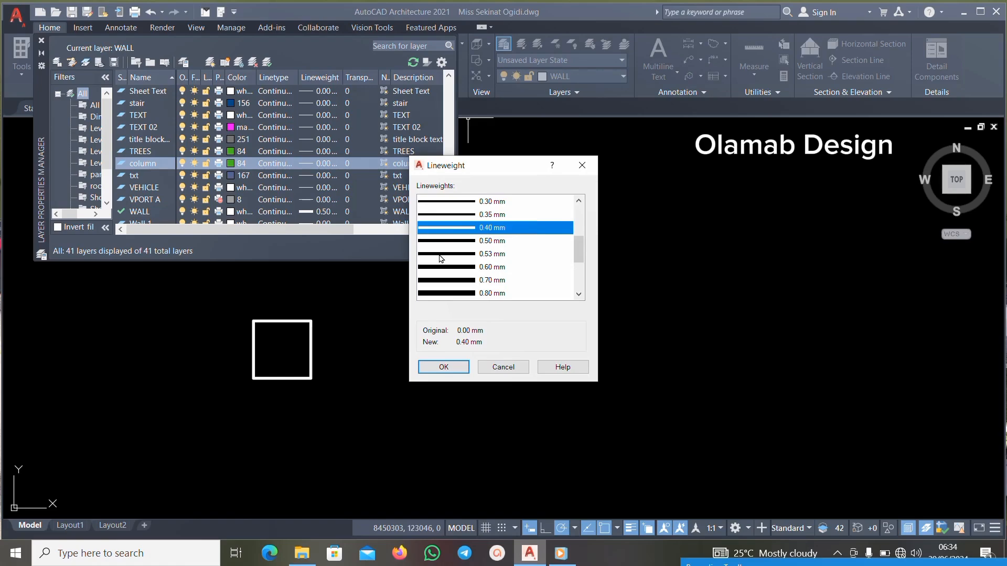
{"action": "left_click", "coordinate": [451, 366]}
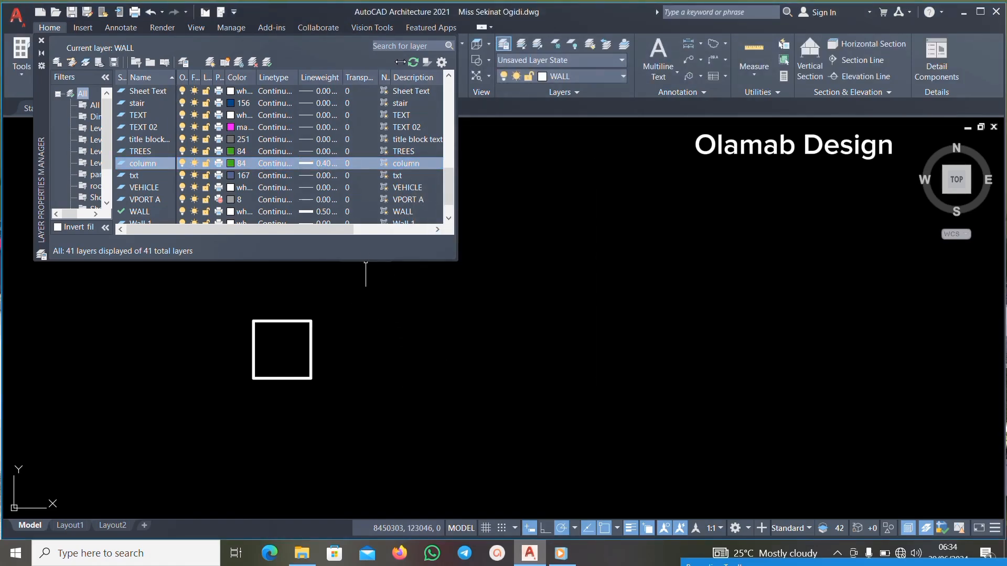
Select the square beside the plan, close the layer manager, and assign the square to the column layer.
{"action": "left_click", "coordinate": [398, 292]}
{"action": "left_click", "coordinate": [152, 461]}
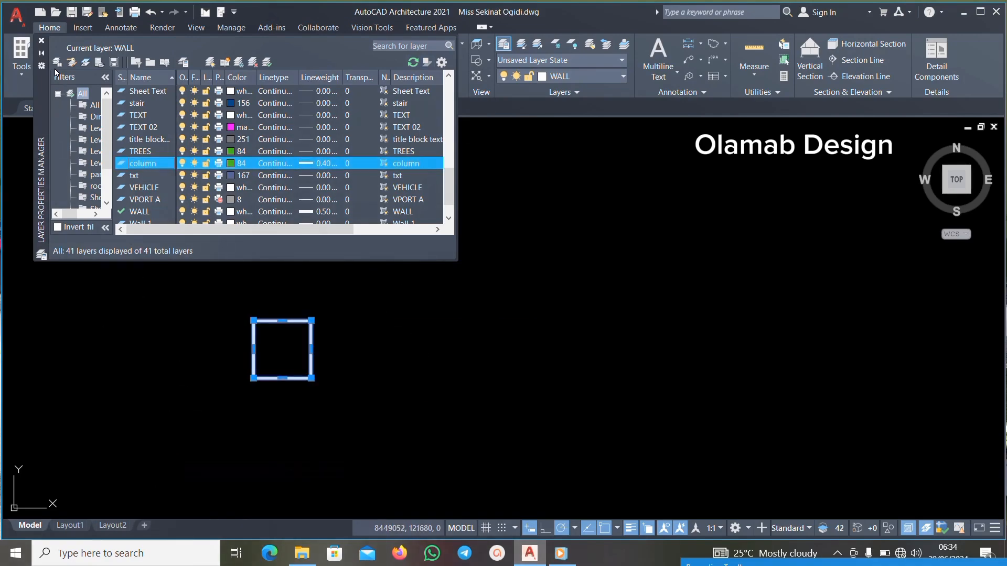
{"action": "left_click", "coordinate": [41, 41]}
{"action": "scroll", "coordinate": [322, 322], "scroll_direction": "down", "scroll_amount": 2}
{"action": "scroll", "coordinate": [346, 305], "scroll_direction": "up", "scroll_amount": 4}
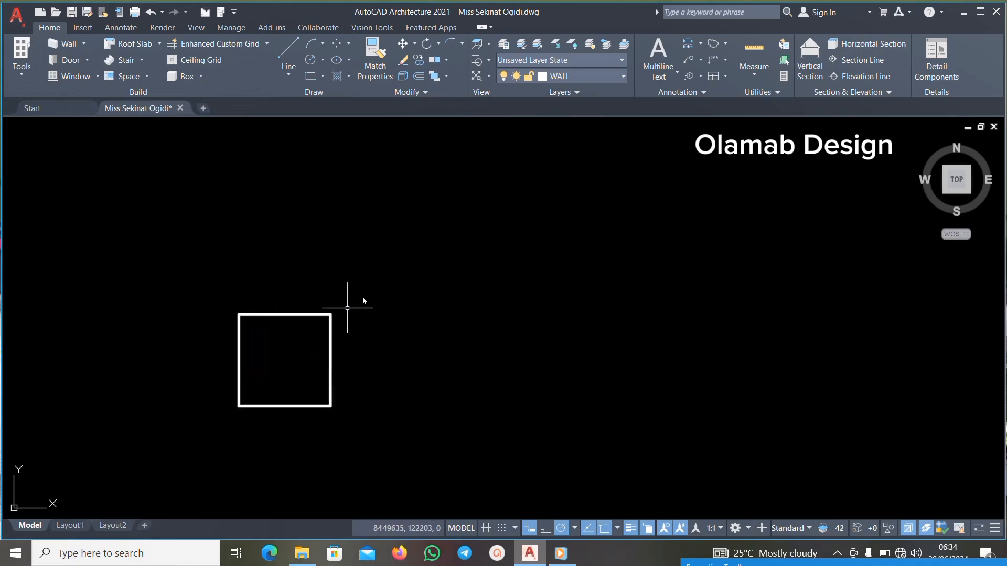
{"action": "left_click", "coordinate": [621, 76]}
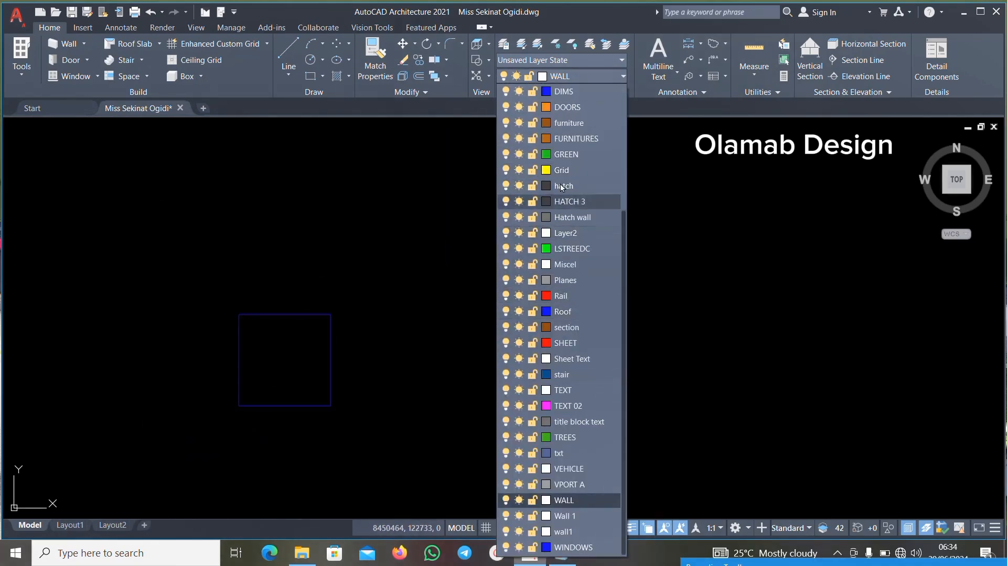
{"action": "scroll", "coordinate": [556, 178], "scroll_direction": "up", "scroll_amount": 4}
{"action": "left_click", "coordinate": [552, 187]}
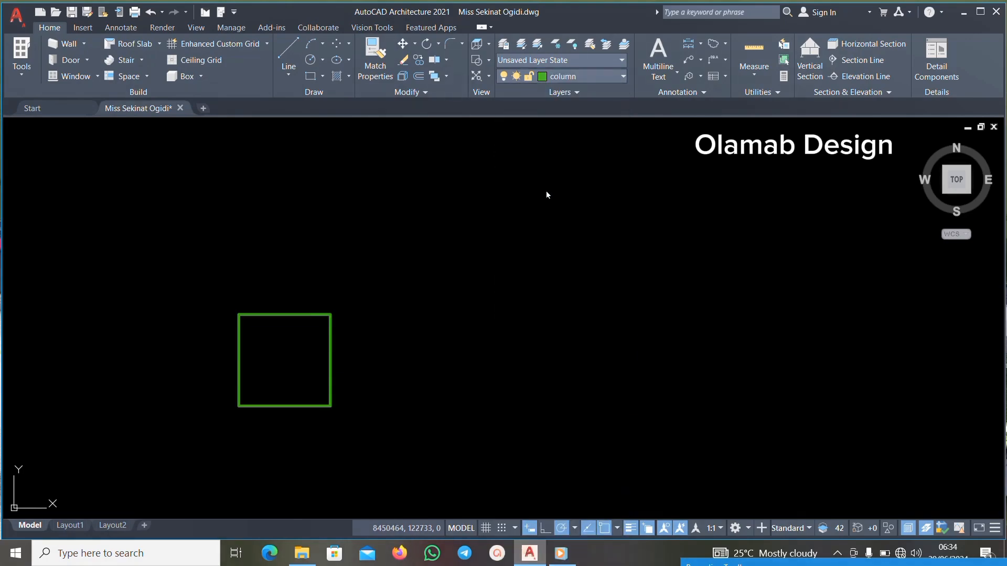
Examine the column square and its position relative to the grid lines and walls of the ground floor plan.
{"action": "scroll", "coordinate": [378, 309], "scroll_direction": "down", "scroll_amount": 5}
{"action": "scroll", "coordinate": [387, 307], "scroll_direction": "up", "scroll_amount": 4}
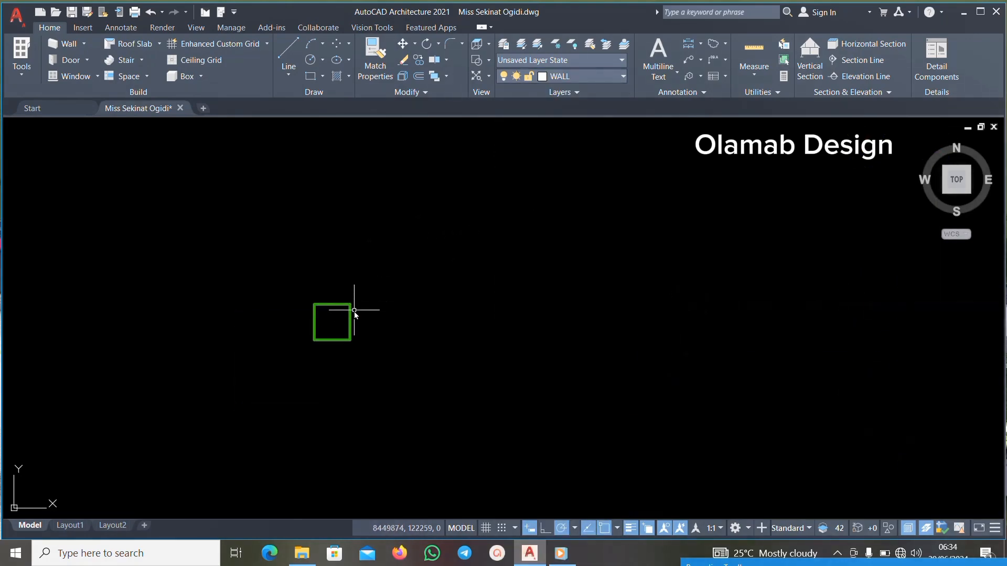
{"action": "left_click", "coordinate": [350, 304]}
{"action": "scroll", "coordinate": [346, 305], "scroll_direction": "down", "scroll_amount": 4}
{"action": "key", "text": "Escape"}
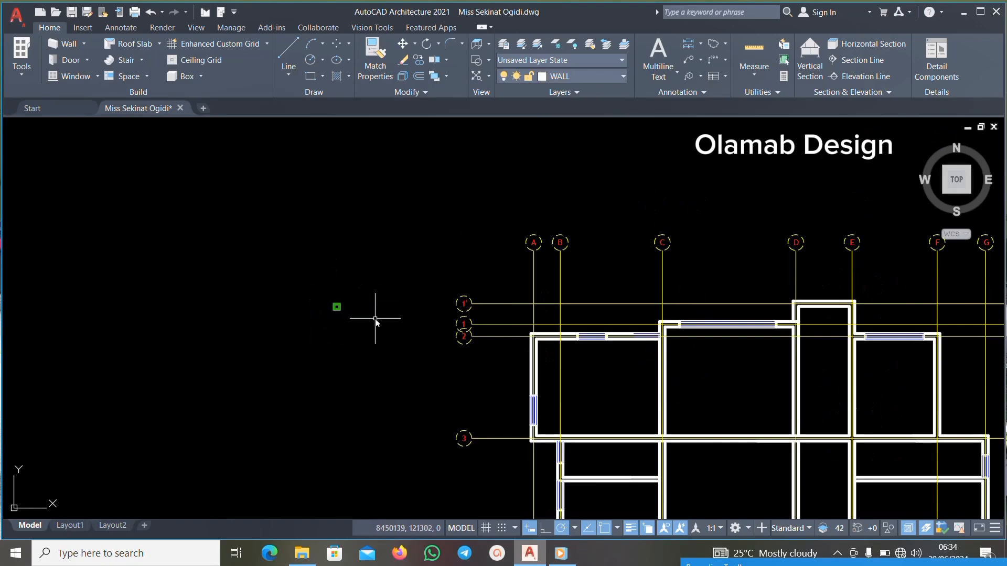
{"action": "scroll", "coordinate": [422, 325], "scroll_direction": "up", "scroll_amount": 4}
{"action": "scroll", "coordinate": [364, 309], "scroll_direction": "down", "scroll_amount": 5}
{"action": "scroll", "coordinate": [331, 303], "scroll_direction": "up", "scroll_amount": 8}
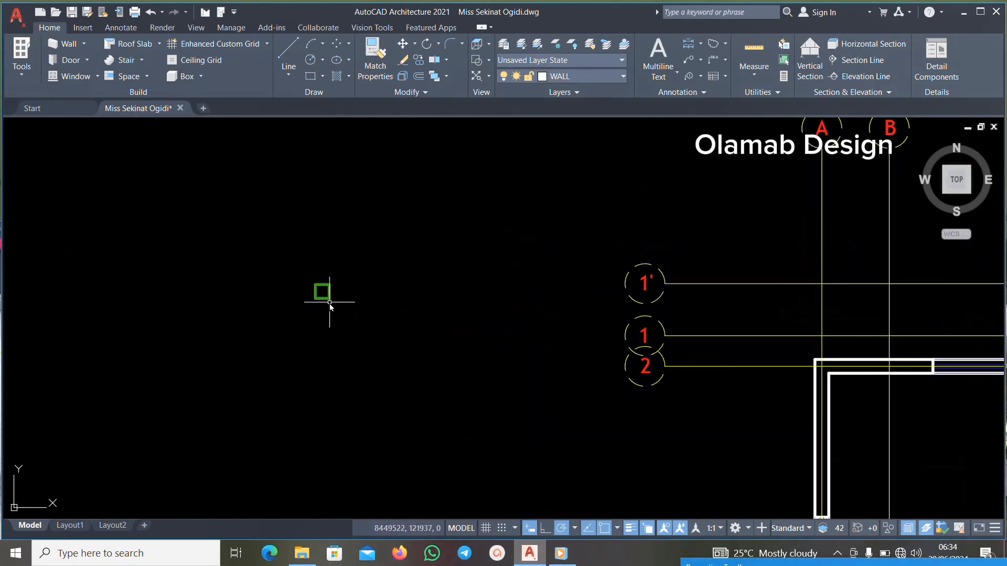
{"action": "scroll", "coordinate": [335, 262], "scroll_direction": "down", "scroll_amount": 5}
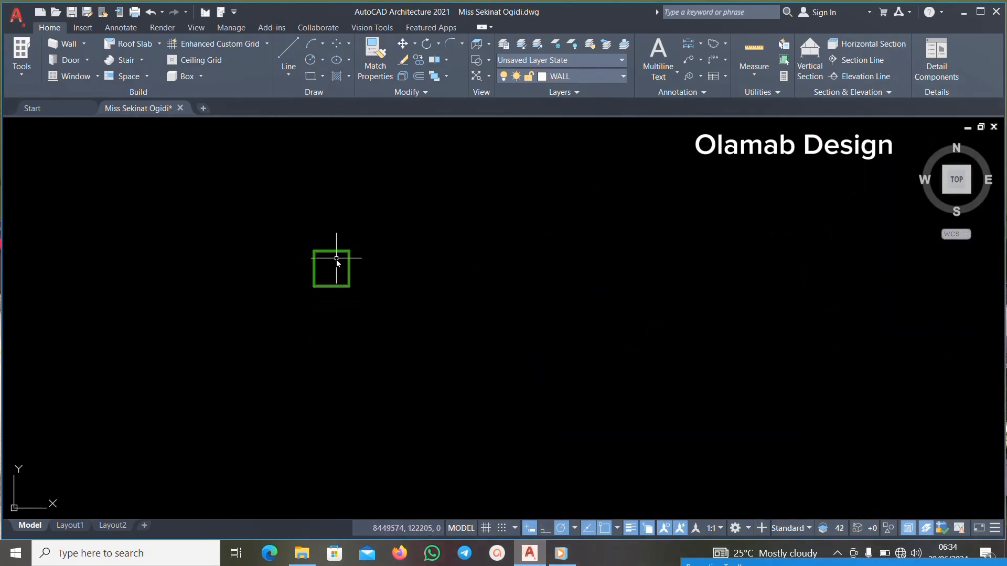
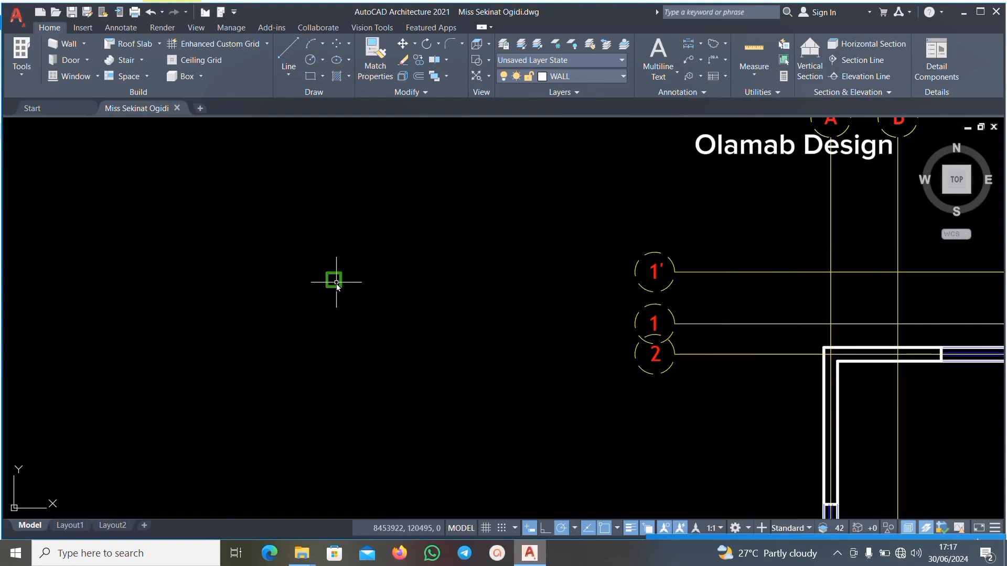
{"action": "scroll", "coordinate": [412, 257], "scroll_direction": "down", "scroll_amount": 3}
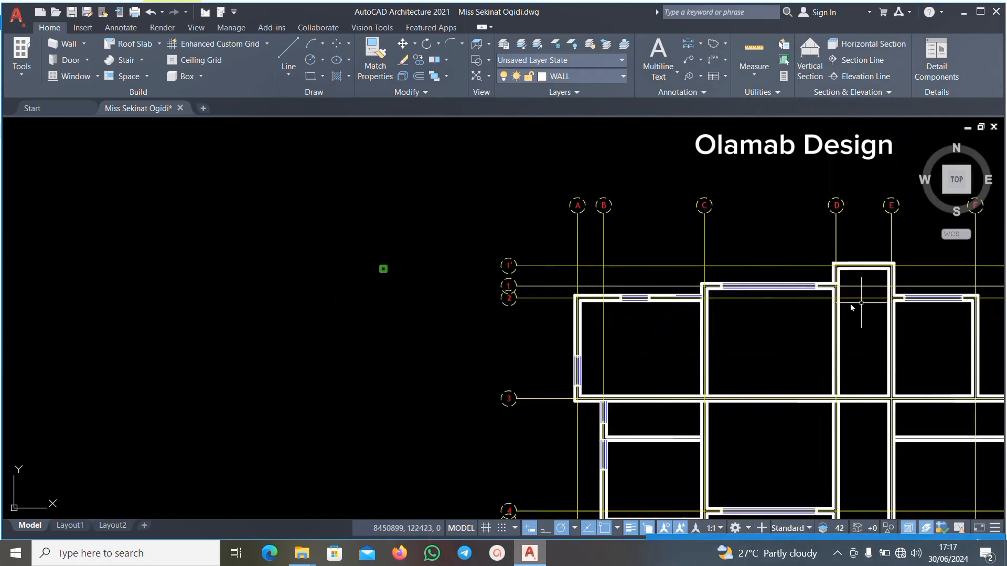
Copy the column square from its upper-left corner onto the outer wall corner at grid intersection A/2.
{"action": "scroll", "coordinate": [608, 310], "scroll_direction": "up", "scroll_amount": 2}
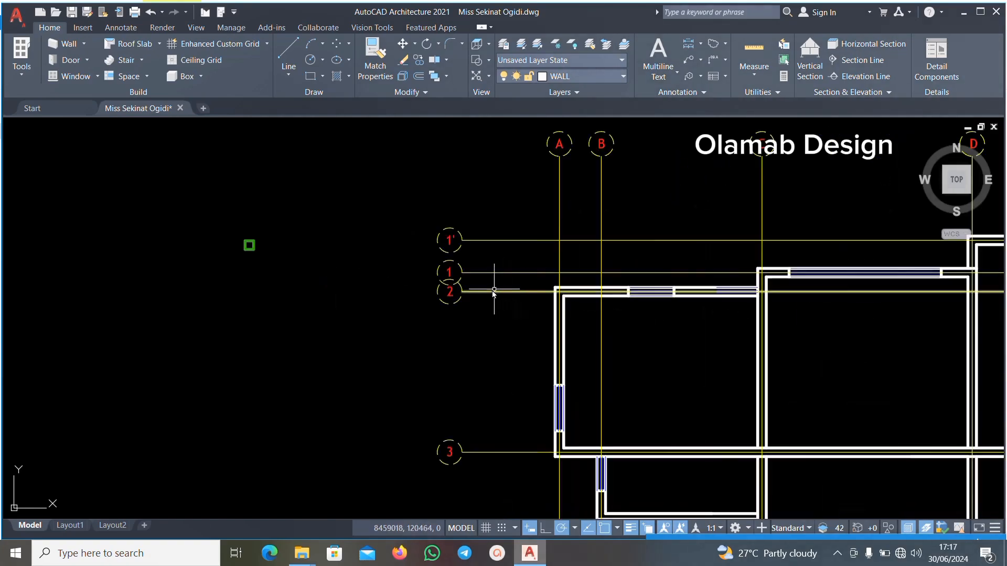
{"action": "scroll", "coordinate": [525, 257], "scroll_direction": "down", "scroll_amount": 2}
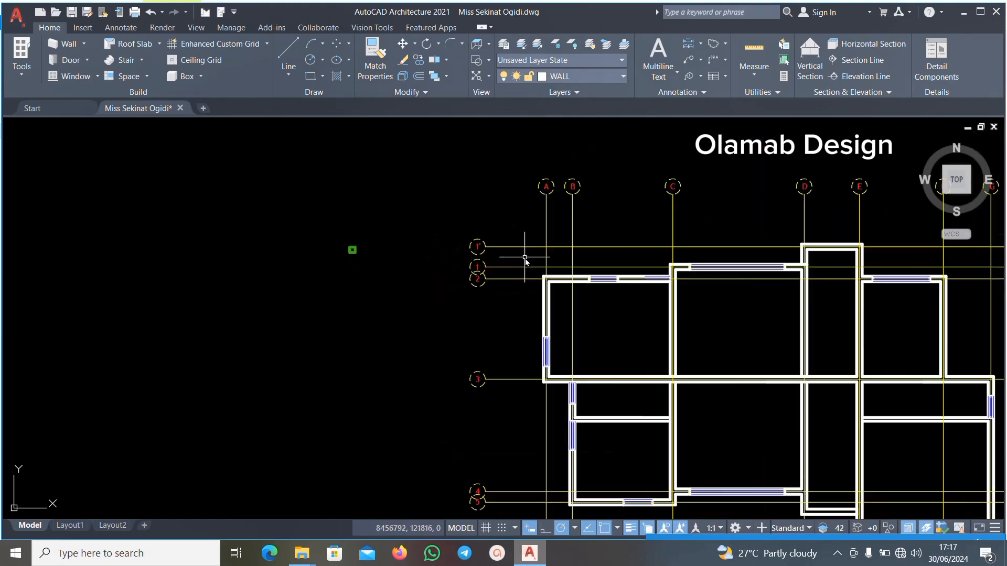
{"action": "scroll", "coordinate": [339, 232], "scroll_direction": "up", "scroll_amount": 5}
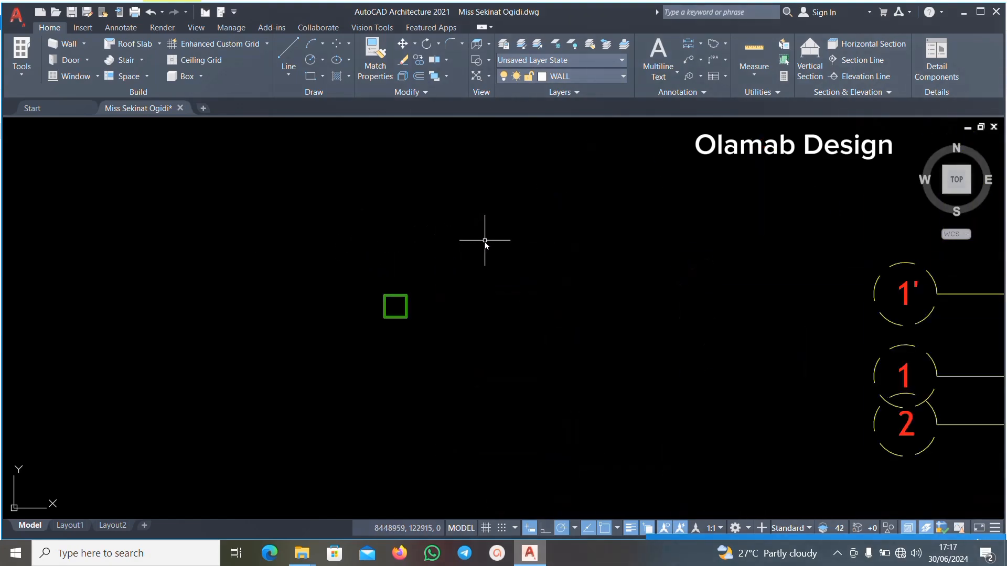
{"action": "left_click_drag", "start_coordinate": [485, 240], "coordinate": [362, 364]}
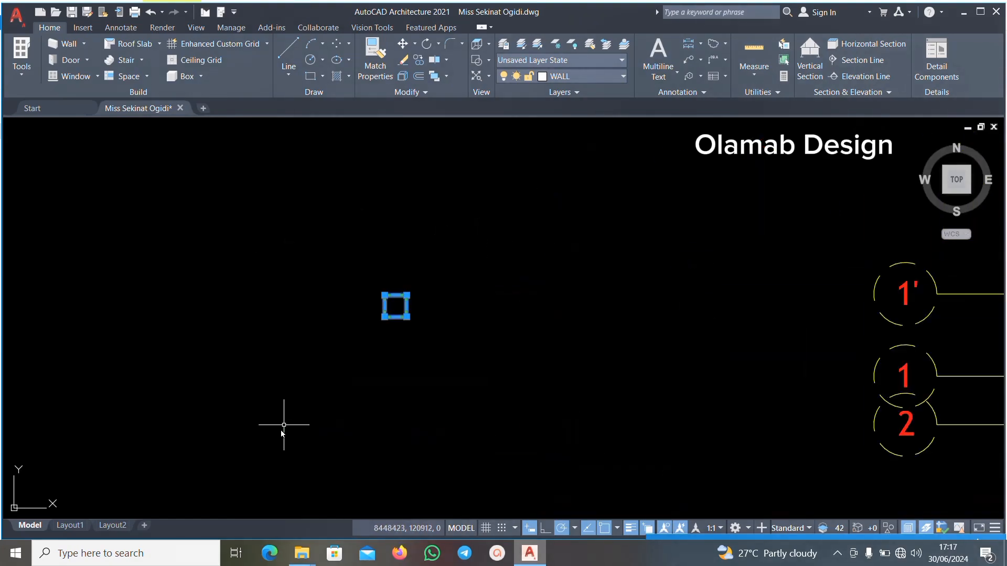
{"action": "left_click", "coordinate": [418, 65]}
{"action": "left_click", "coordinate": [383, 294]}
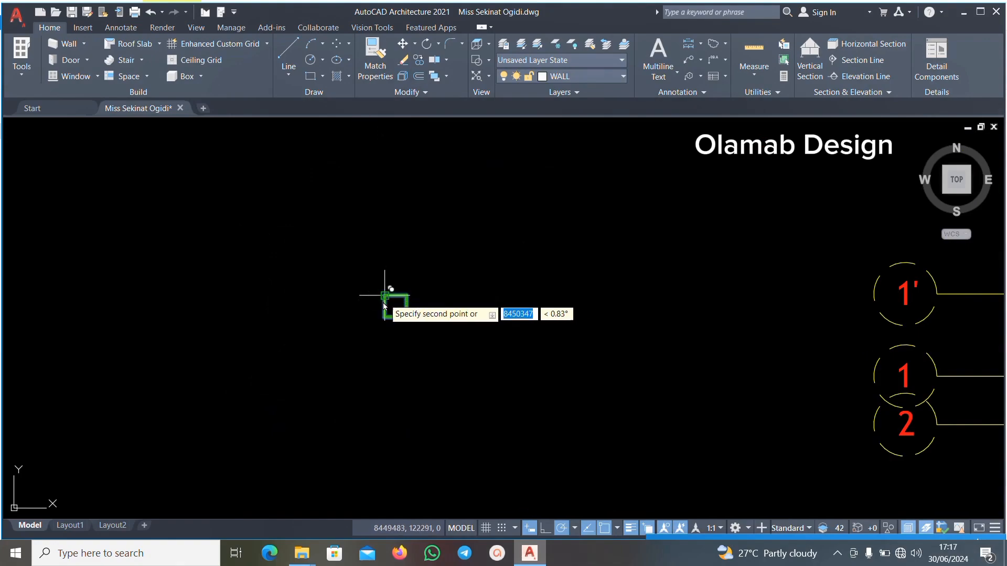
{"action": "scroll", "coordinate": [336, 309], "scroll_direction": "down", "scroll_amount": 5}
{"action": "scroll", "coordinate": [474, 328], "scroll_direction": "up", "scroll_amount": 8}
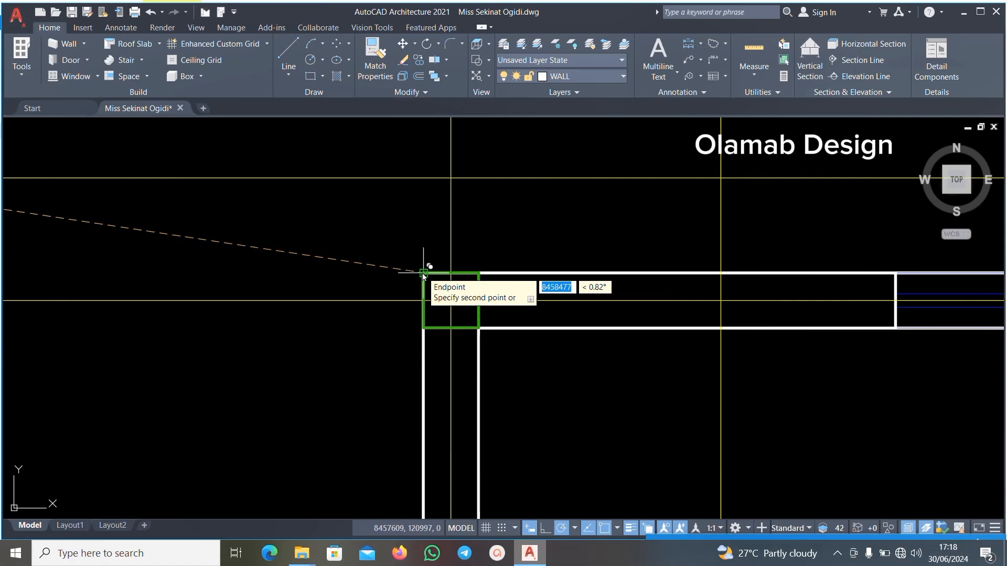
Place another copy of the column square on the outer wall corner at grid intersection C/1.
{"action": "scroll", "coordinate": [280, 360], "scroll_direction": "down", "scroll_amount": 3}
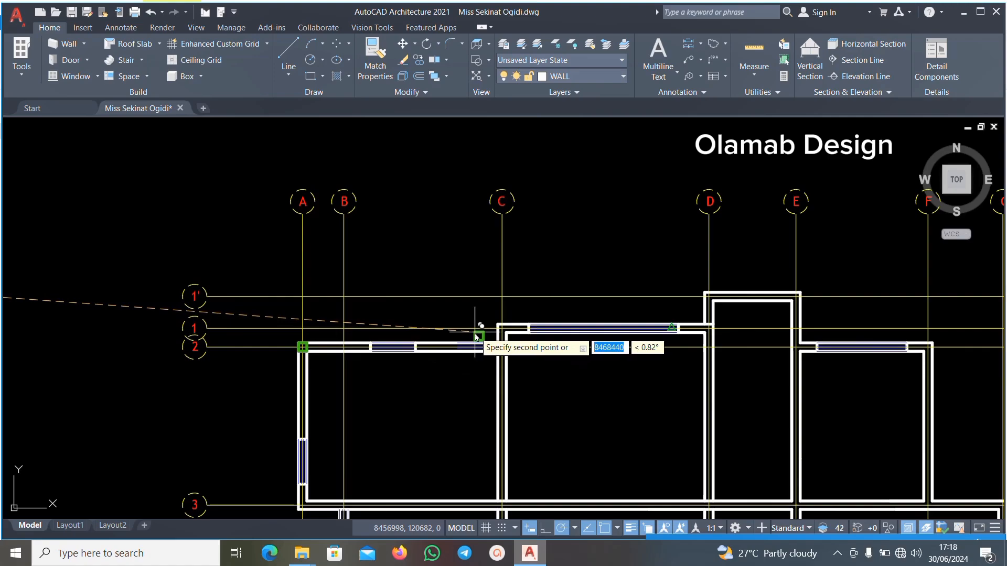
{"action": "scroll", "coordinate": [477, 336], "scroll_direction": "down", "scroll_amount": 4}
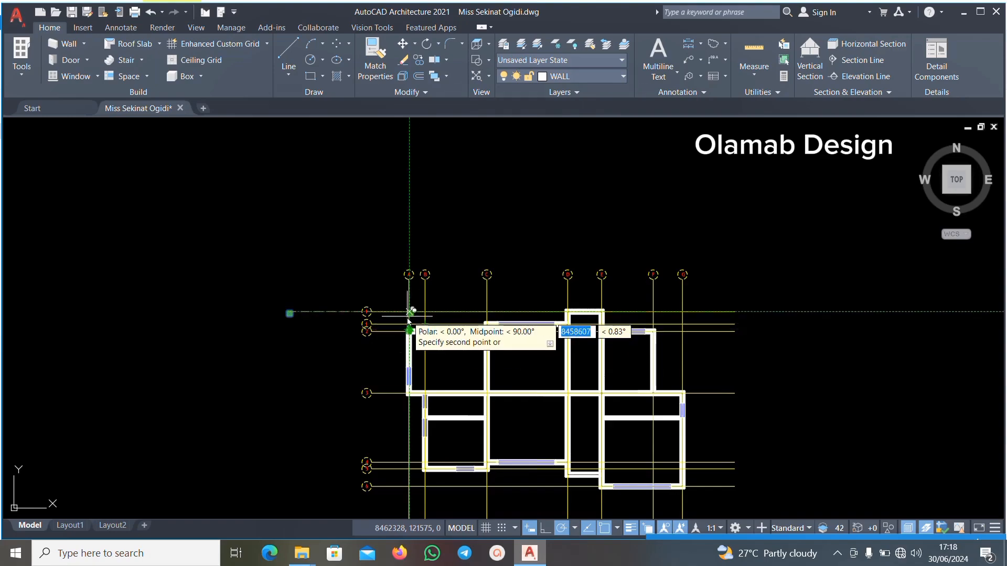
{"action": "scroll", "coordinate": [401, 391], "scroll_direction": "up", "scroll_amount": 5}
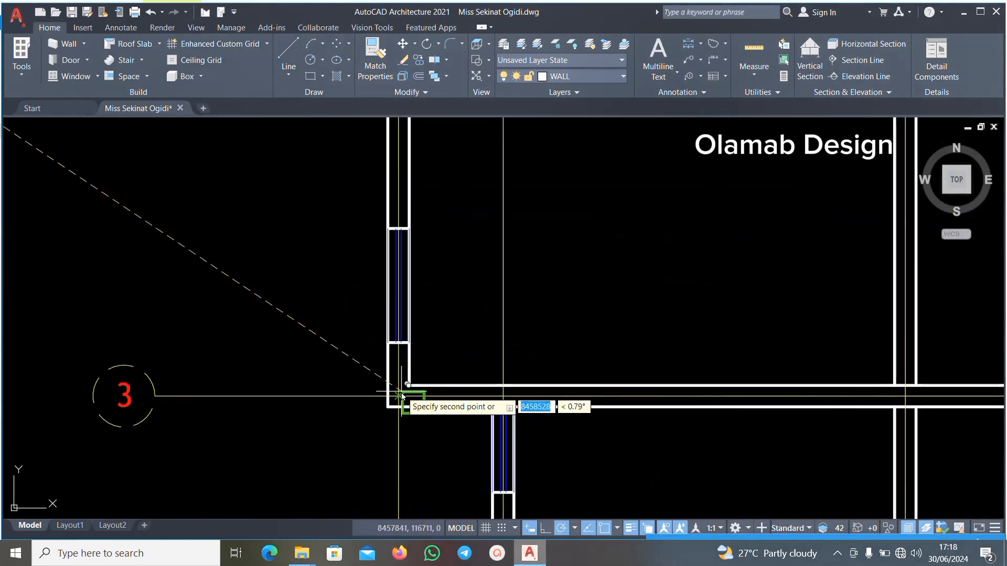
{"action": "scroll", "coordinate": [394, 390], "scroll_direction": "down", "scroll_amount": 5}
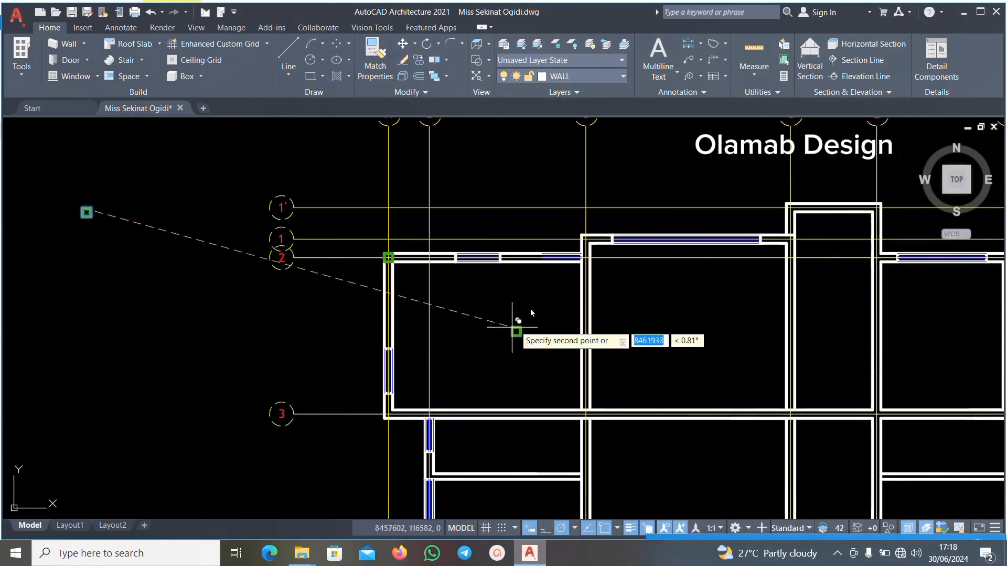
{"action": "scroll", "coordinate": [586, 230], "scroll_direction": "up", "scroll_amount": 4}
{"action": "scroll", "coordinate": [587, 230], "scroll_direction": "down", "scroll_amount": 6}
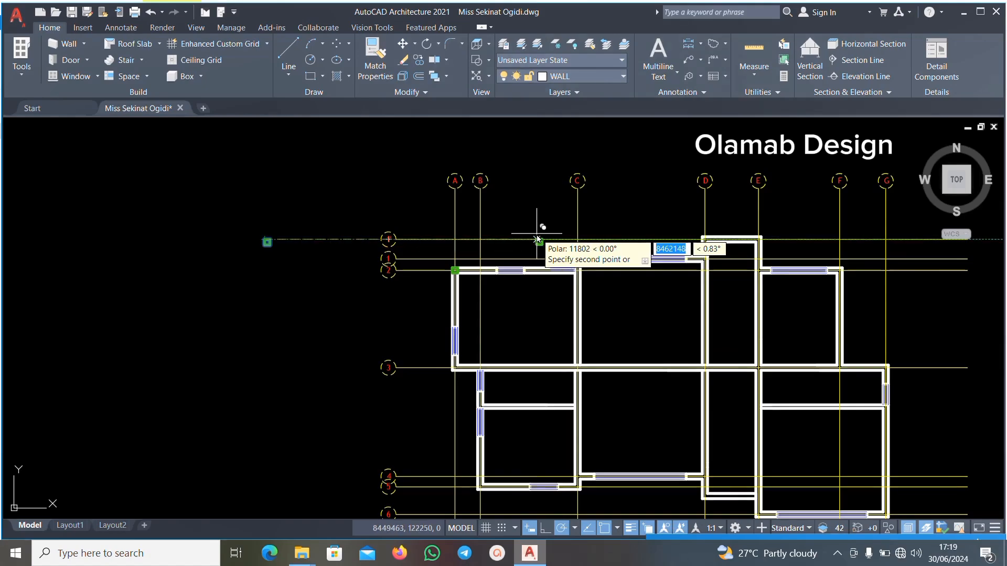
{"action": "scroll", "coordinate": [580, 257], "scroll_direction": "up", "scroll_amount": 2}
{"action": "scroll", "coordinate": [581, 260], "scroll_direction": "up", "scroll_amount": 5}
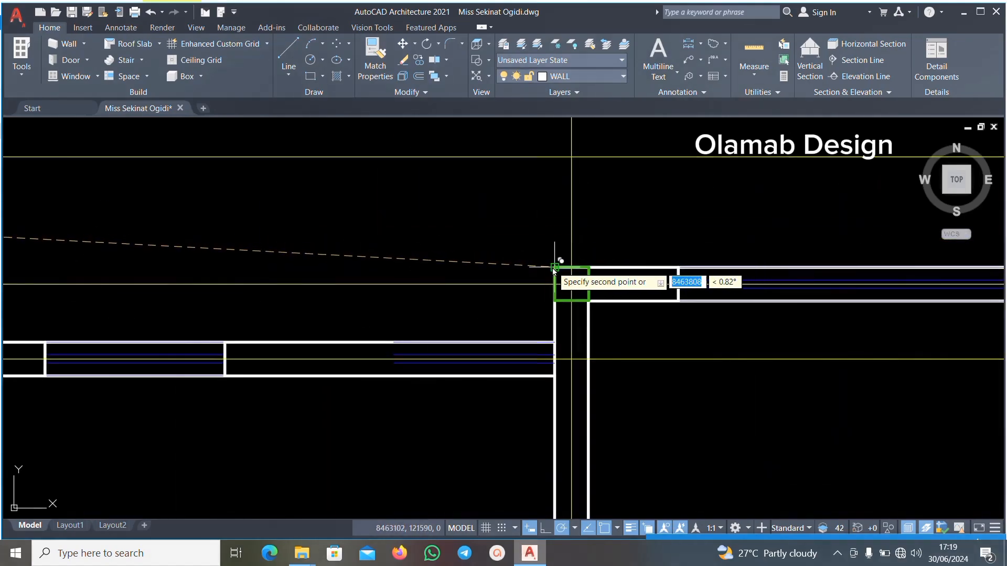
Examine the projection between grids D and E on the furnished ground floor plan to judge whether columns belong there.
{"action": "scroll", "coordinate": [553, 270], "scroll_direction": "down", "scroll_amount": 5}
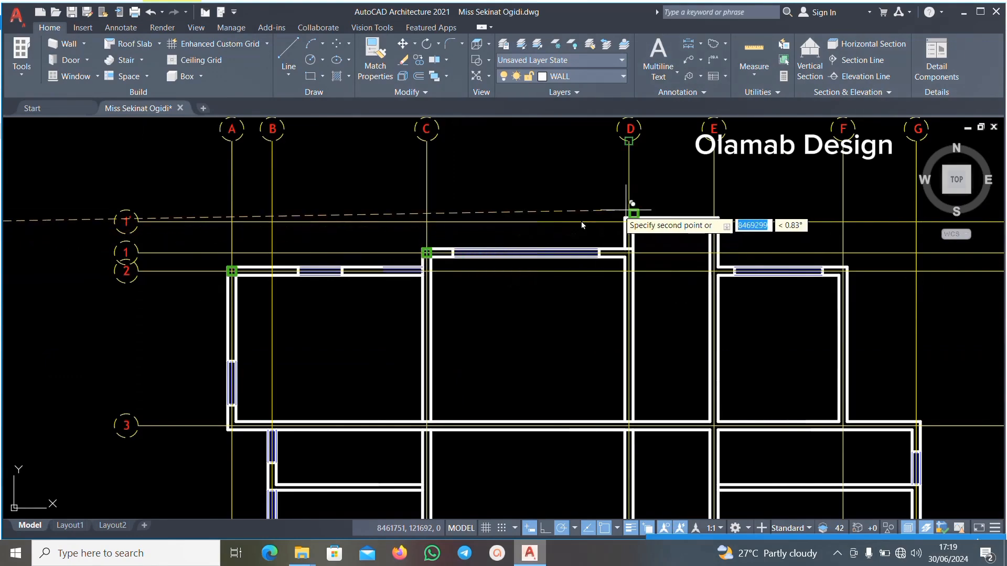
{"action": "scroll", "coordinate": [603, 220], "scroll_direction": "down", "scroll_amount": 4}
{"action": "scroll", "coordinate": [577, 243], "scroll_direction": "up", "scroll_amount": 5}
{"action": "scroll", "coordinate": [472, 288], "scroll_direction": "down", "scroll_amount": 9}
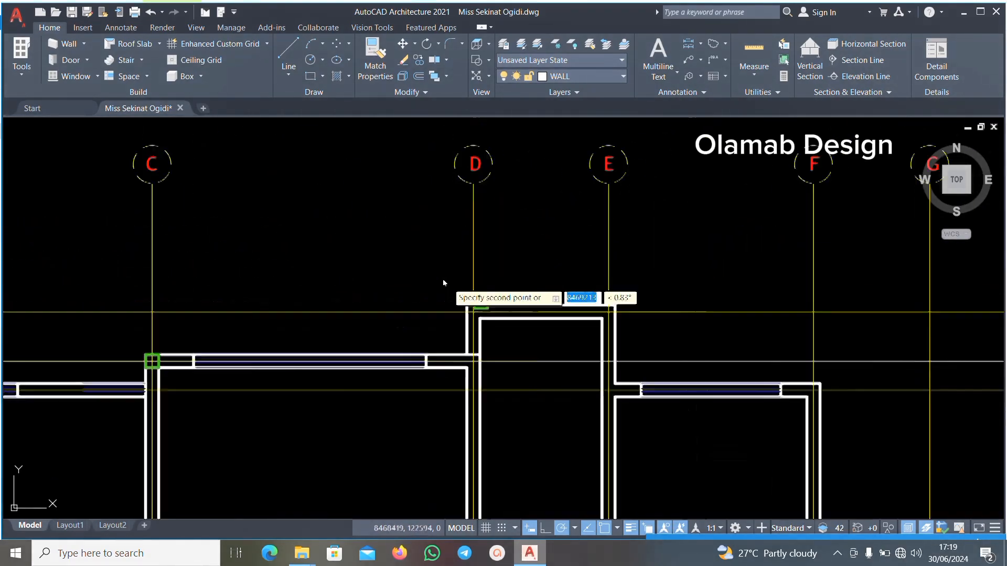
{"action": "scroll", "coordinate": [505, 277], "scroll_direction": "down", "scroll_amount": 3}
{"action": "scroll", "coordinate": [459, 459], "scroll_direction": "up", "scroll_amount": 2}
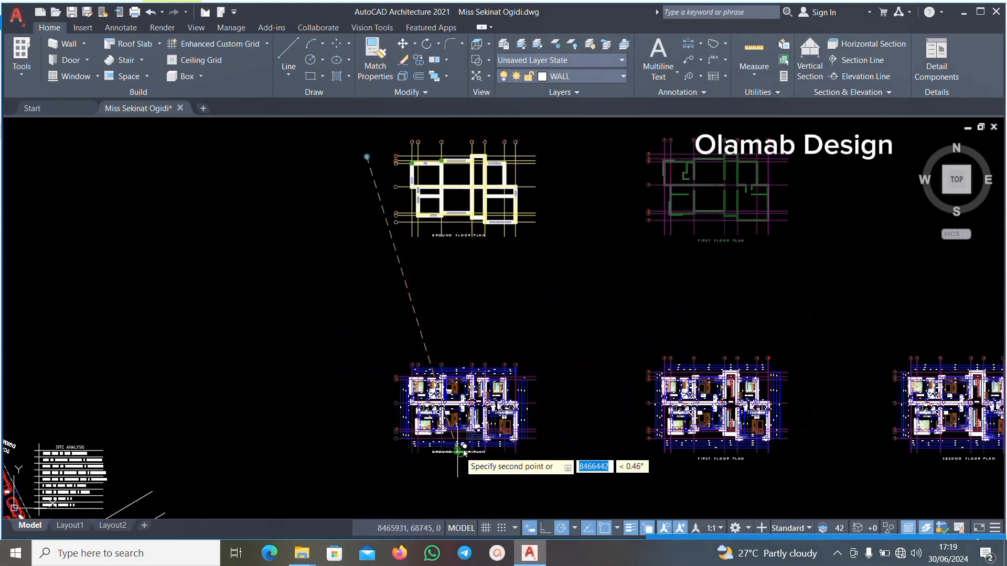
{"action": "scroll", "coordinate": [465, 399], "scroll_direction": "up", "scroll_amount": 6}
{"action": "scroll", "coordinate": [527, 325], "scroll_direction": "up", "scroll_amount": 5}
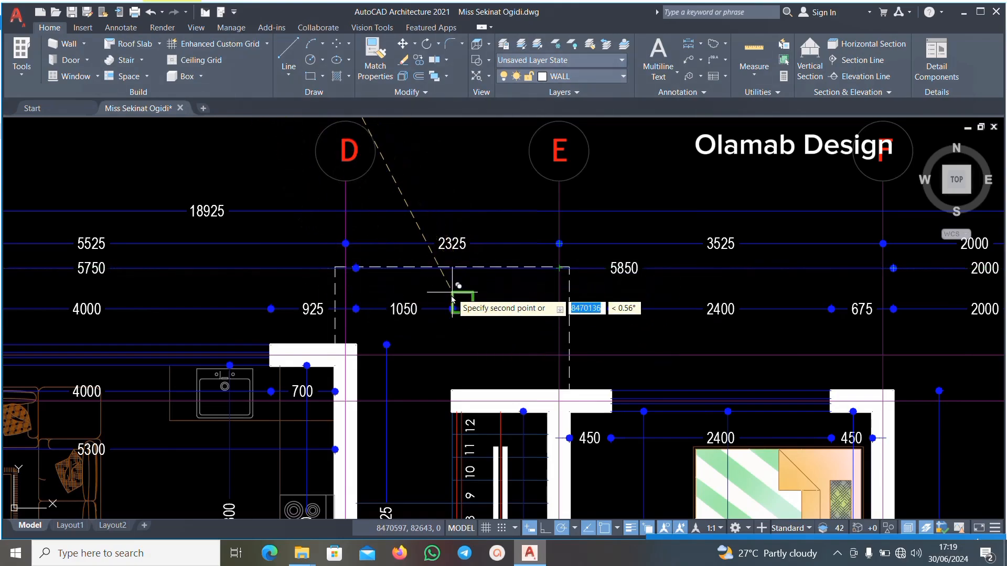
{"action": "scroll", "coordinate": [451, 287], "scroll_direction": "down", "scroll_amount": 4}
{"action": "scroll", "coordinate": [444, 290], "scroll_direction": "up", "scroll_amount": 4}
{"action": "scroll", "coordinate": [429, 291], "scroll_direction": "down", "scroll_amount": 8}
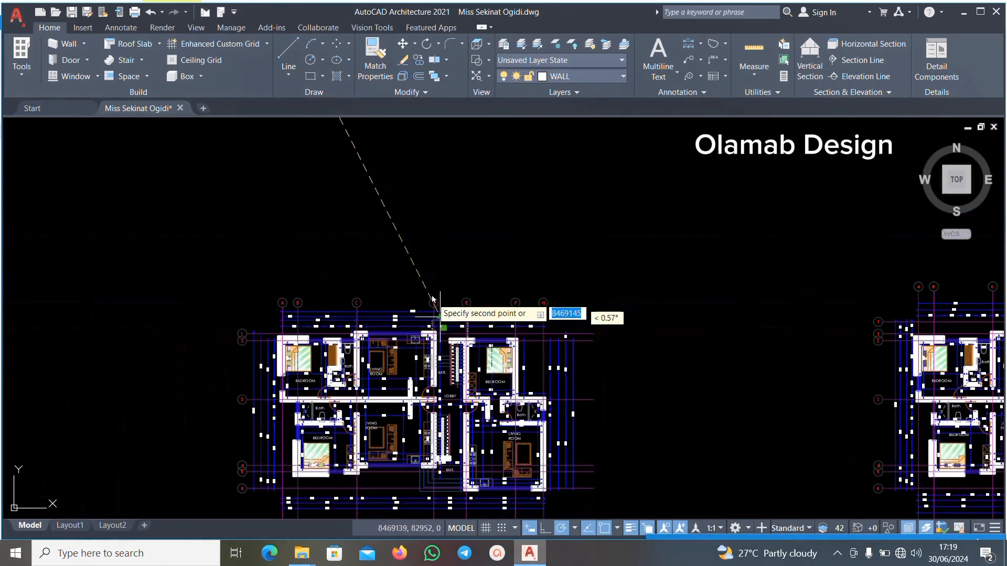
{"action": "scroll", "coordinate": [422, 245], "scroll_direction": "up", "scroll_amount": 3}
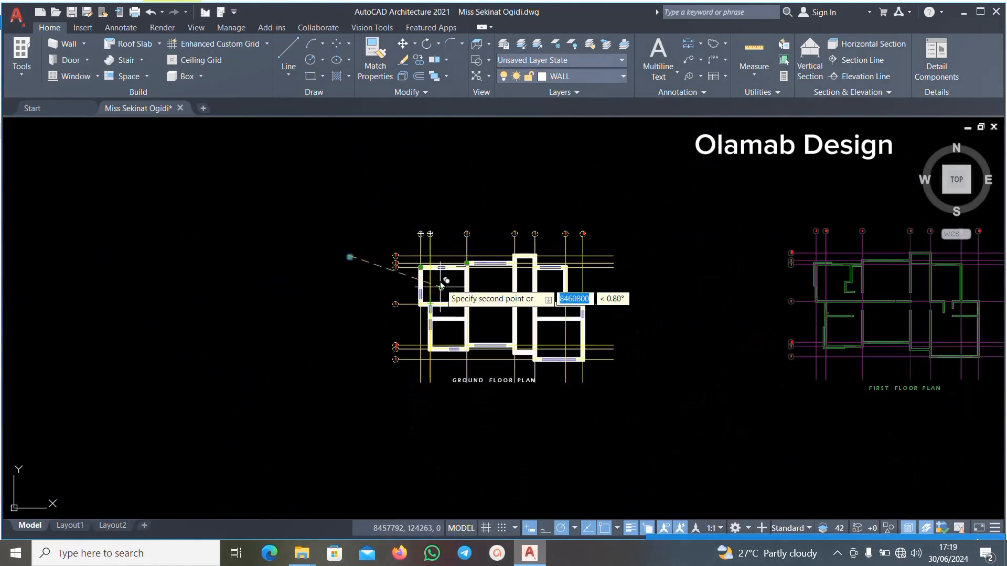
Examine the remaining wall corners and grid intersections of the cleaned ground floor plan as possible column positions.
{"action": "scroll", "coordinate": [529, 252], "scroll_direction": "up", "scroll_amount": 5}
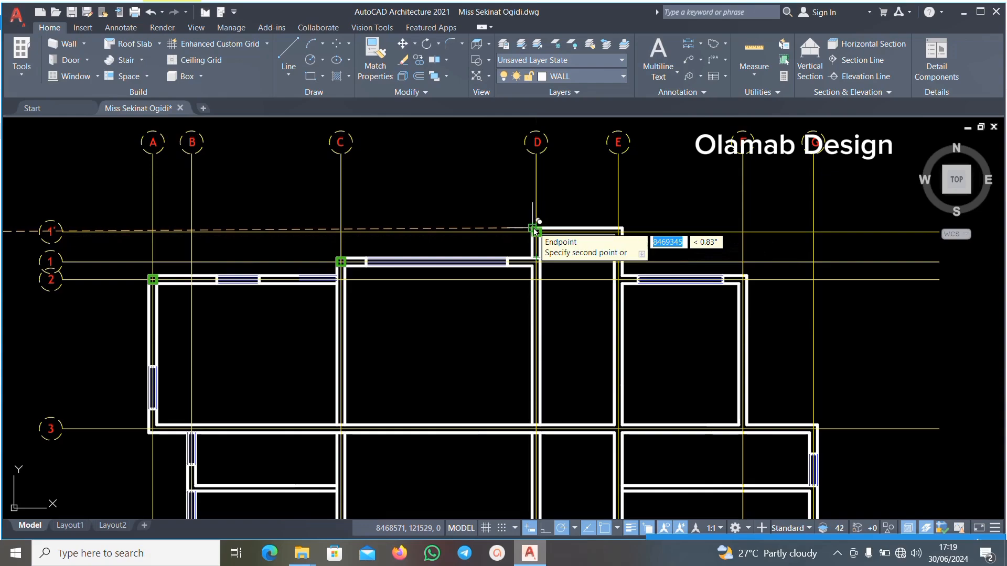
{"action": "scroll", "coordinate": [535, 231], "scroll_direction": "down", "scroll_amount": 4}
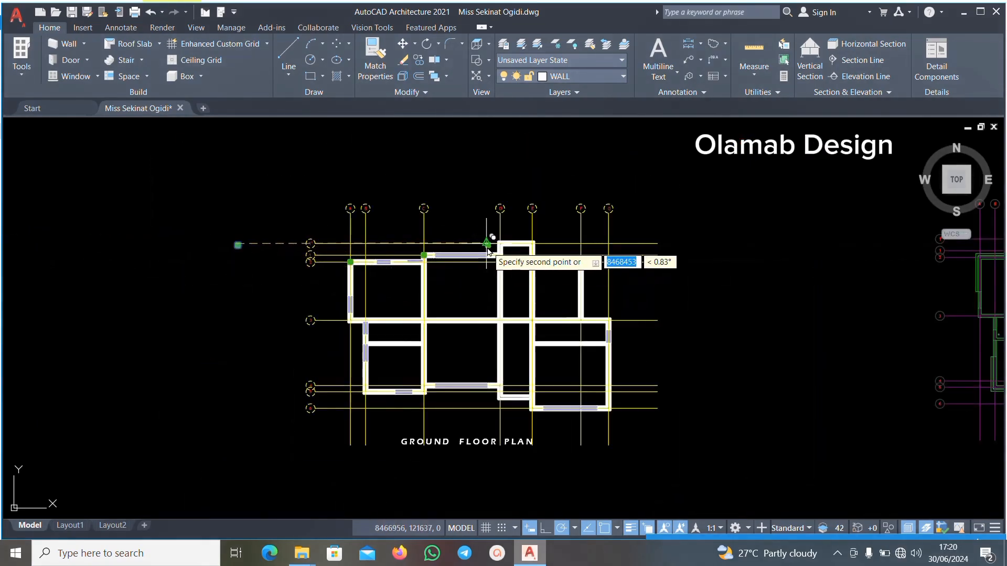
{"action": "scroll", "coordinate": [488, 251], "scroll_direction": "up", "scroll_amount": 5}
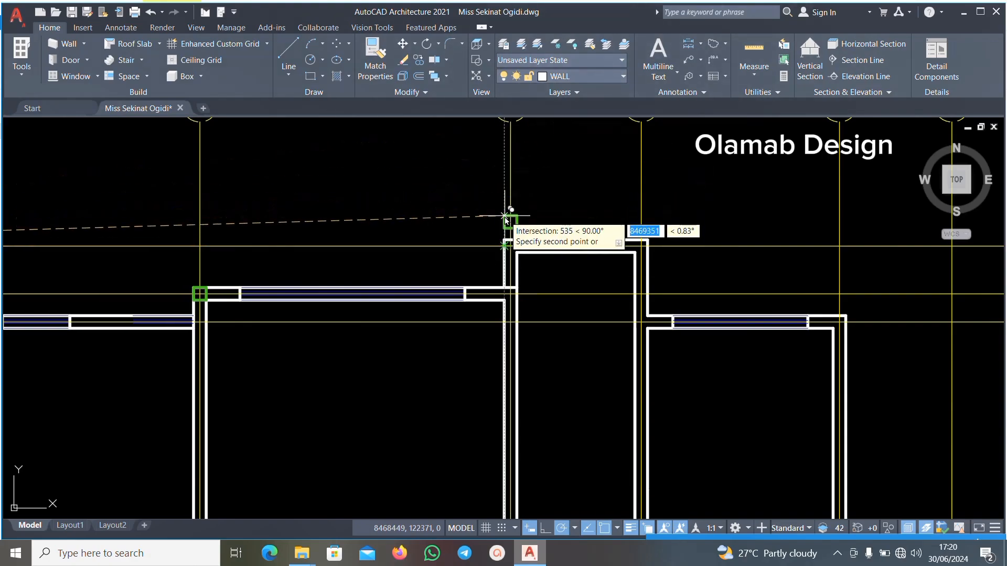
{"action": "scroll", "coordinate": [505, 223], "scroll_direction": "down", "scroll_amount": 3}
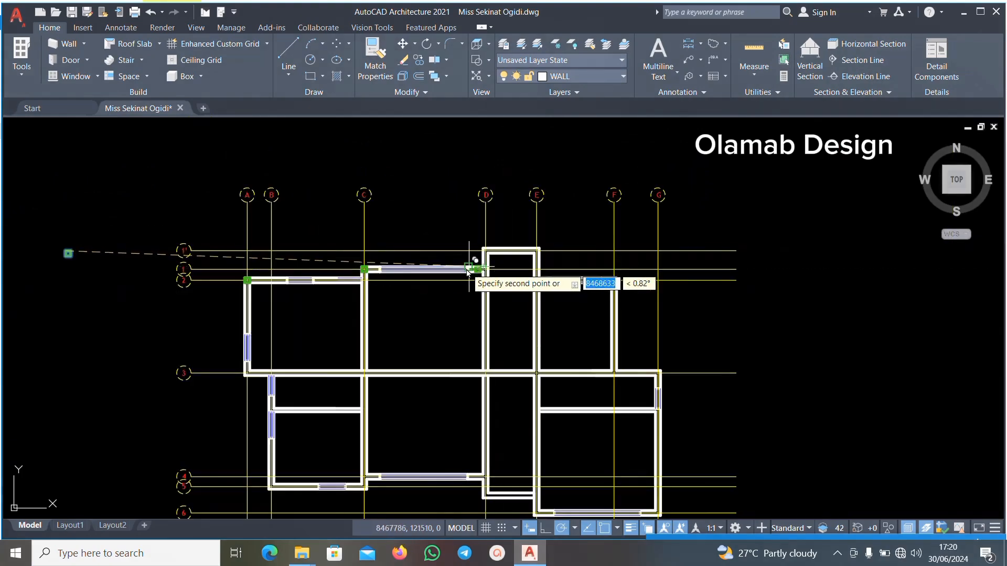
{"action": "scroll", "coordinate": [466, 271], "scroll_direction": "up", "scroll_amount": 3}
{"action": "scroll", "coordinate": [511, 275], "scroll_direction": "up", "scroll_amount": 3}
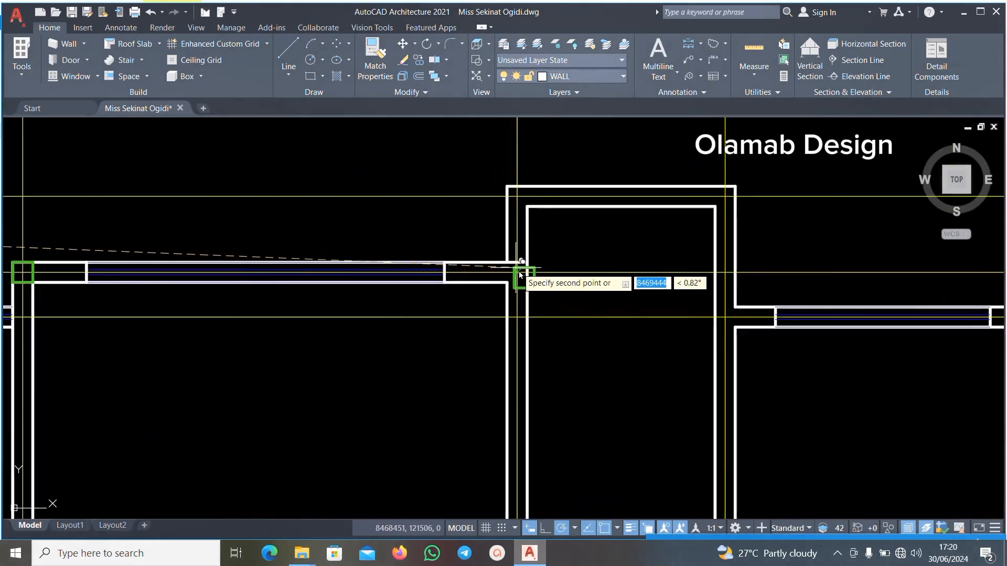
{"action": "scroll", "coordinate": [519, 274], "scroll_direction": "down", "scroll_amount": 4}
{"action": "scroll", "coordinate": [582, 288], "scroll_direction": "up", "scroll_amount": 2}
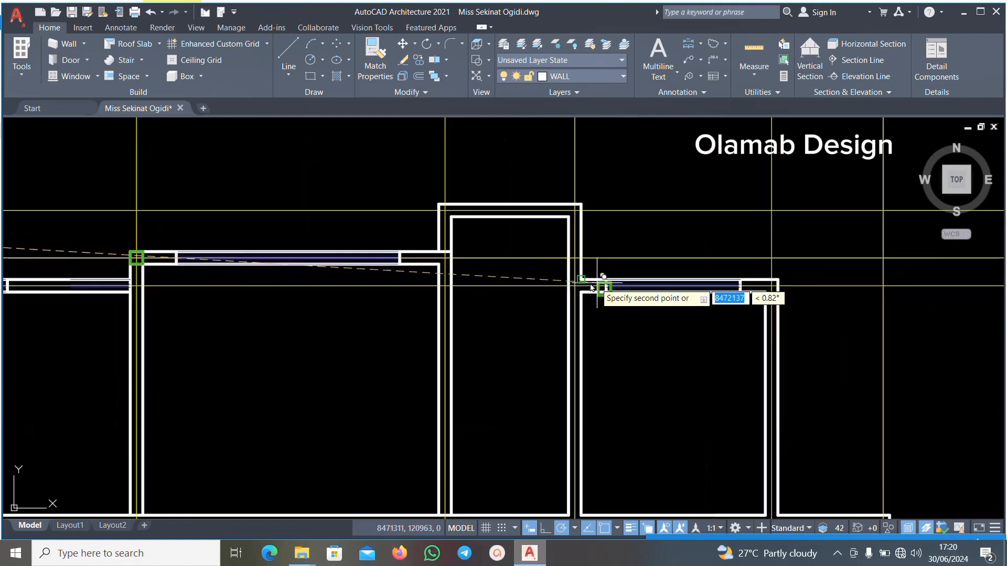
{"action": "scroll", "coordinate": [590, 288], "scroll_direction": "up", "scroll_amount": 4}
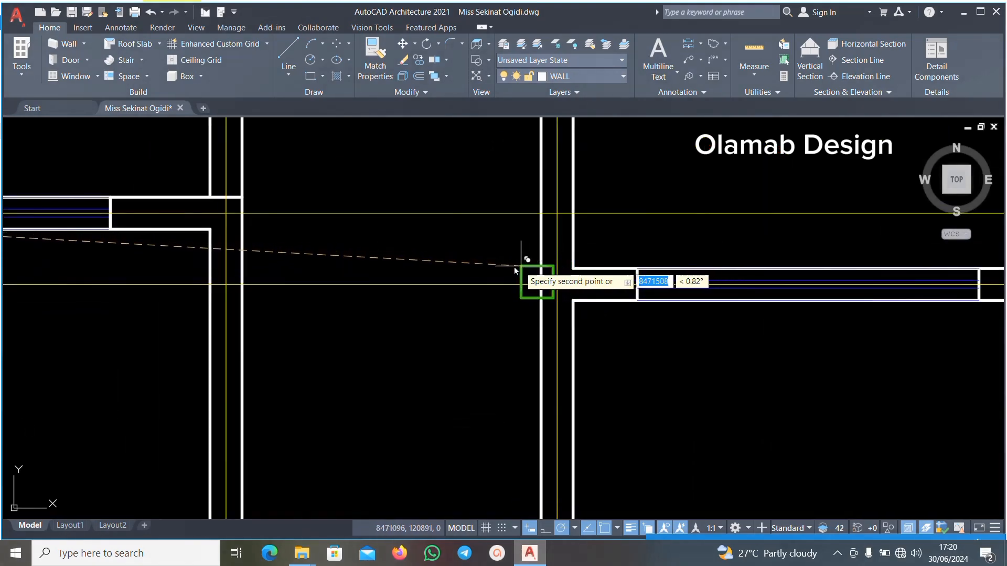
{"action": "scroll", "coordinate": [532, 281], "scroll_direction": "down", "scroll_amount": 5}
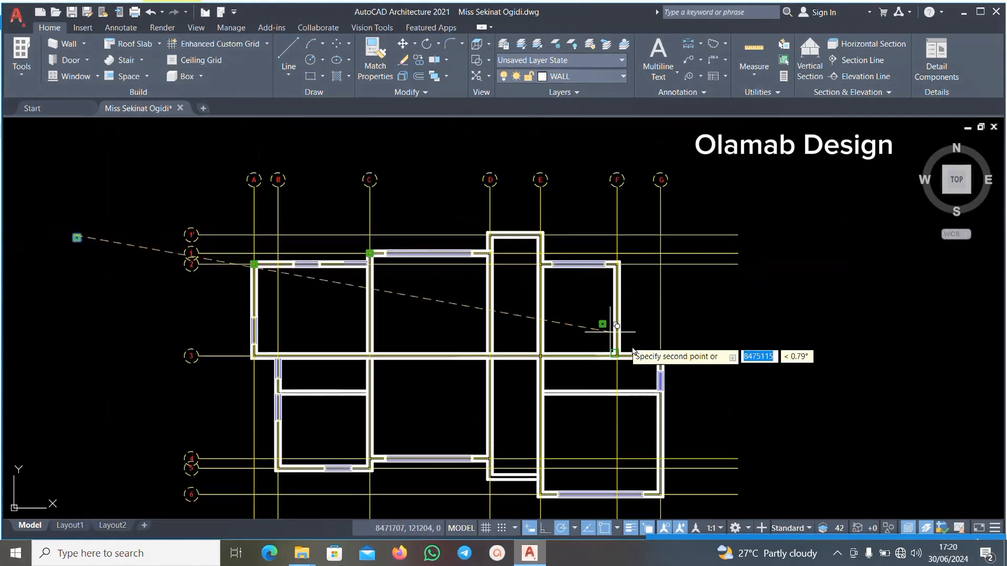
{"action": "scroll", "coordinate": [637, 351], "scroll_direction": "up", "scroll_amount": 4}
{"action": "scroll", "coordinate": [645, 348], "scroll_direction": "down", "scroll_amount": 2}
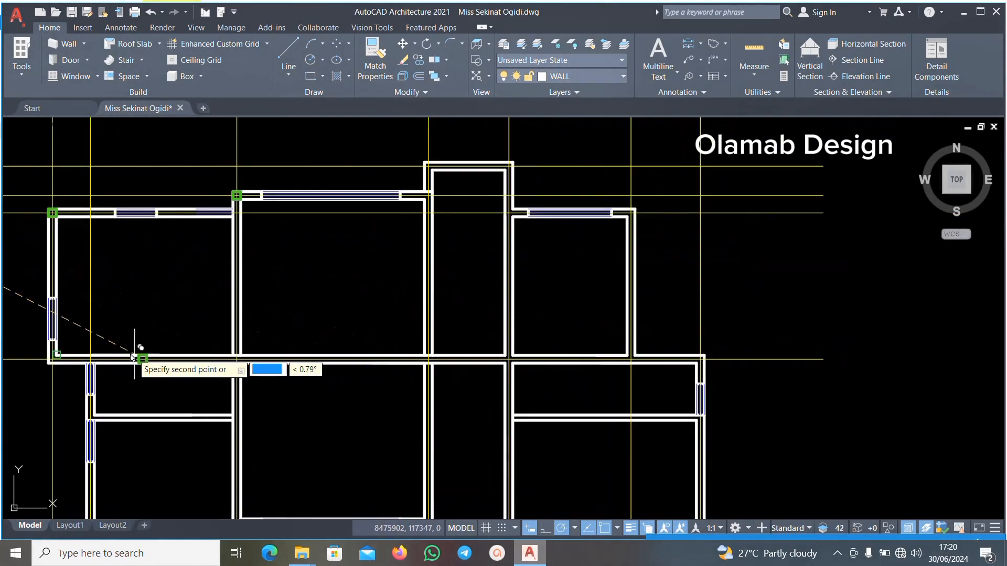
{"action": "scroll", "coordinate": [286, 294], "scroll_direction": "down", "scroll_amount": 4}
{"action": "scroll", "coordinate": [221, 353], "scroll_direction": "up", "scroll_amount": 6}
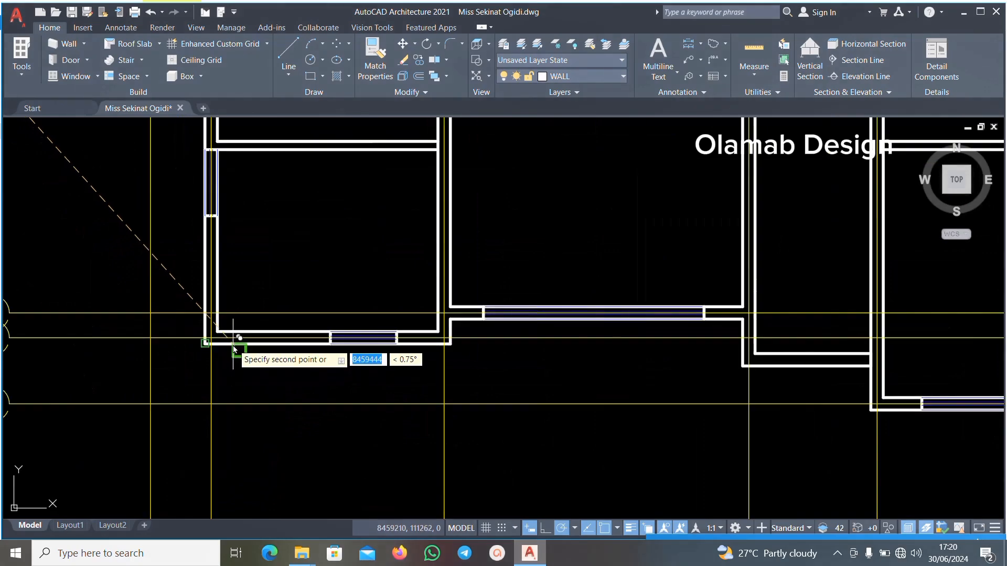
{"action": "scroll", "coordinate": [233, 350], "scroll_direction": "down", "scroll_amount": 6}
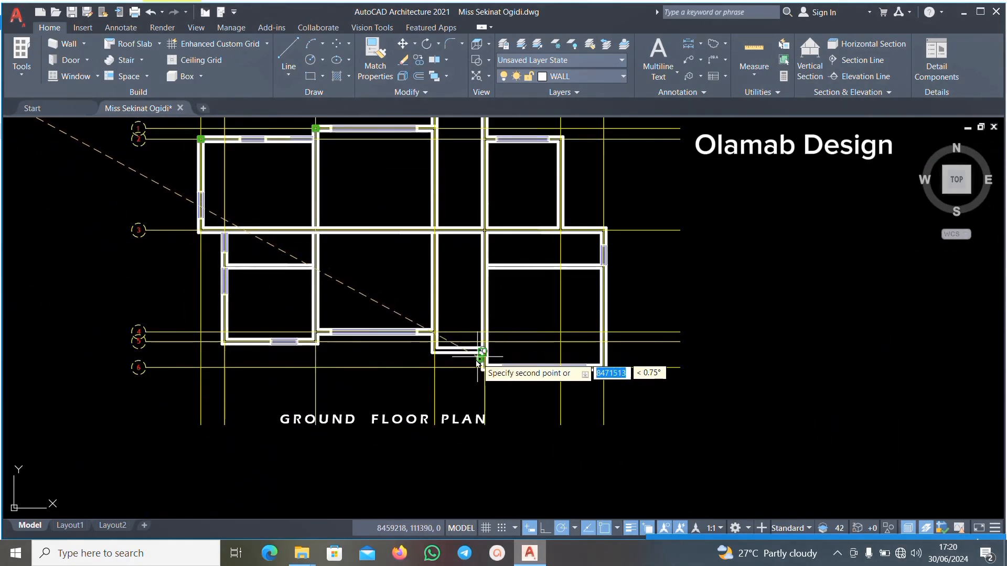
Place a spare copy of the column square in the empty space east of grid G and end the copying.
{"action": "scroll", "coordinate": [483, 351], "scroll_direction": "down", "scroll_amount": 2}
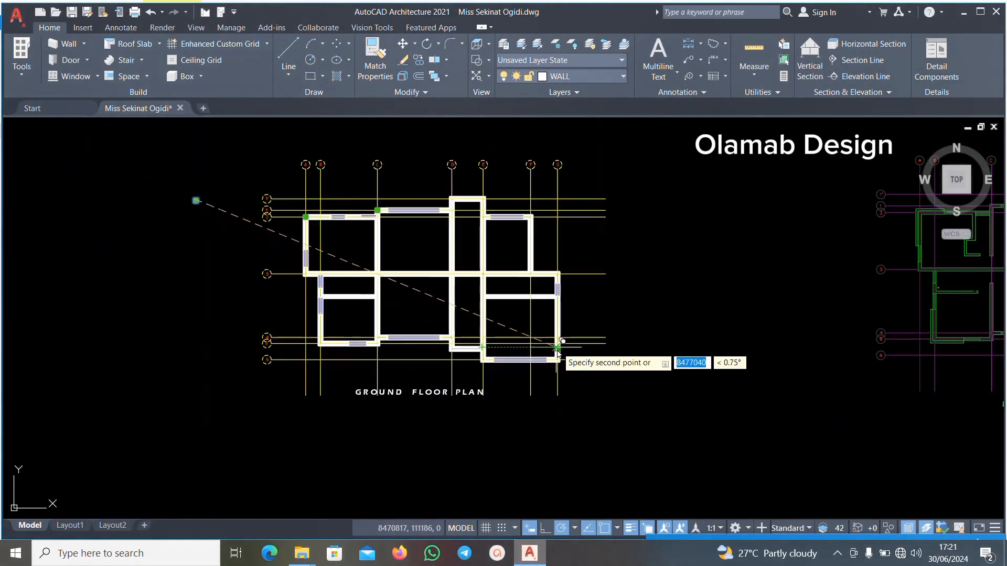
{"action": "scroll", "coordinate": [557, 348], "scroll_direction": "up", "scroll_amount": 3}
{"action": "left_click", "coordinate": [630, 272]}
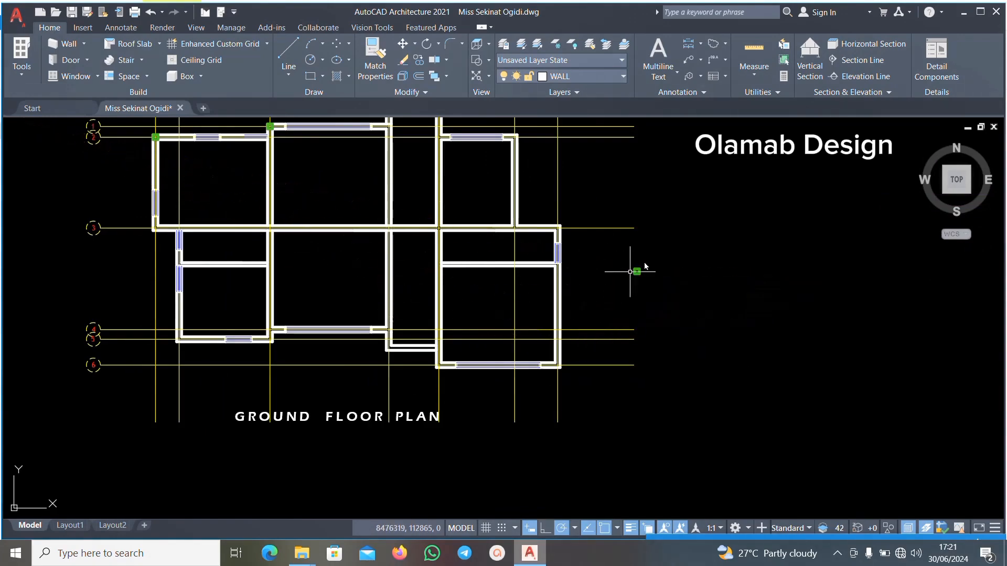
Copy the spare column square from east of grid G to the empty space north of the wall between grids C and D.
{"action": "left_click", "coordinate": [662, 253]}
{"action": "left_click", "coordinate": [616, 299]}
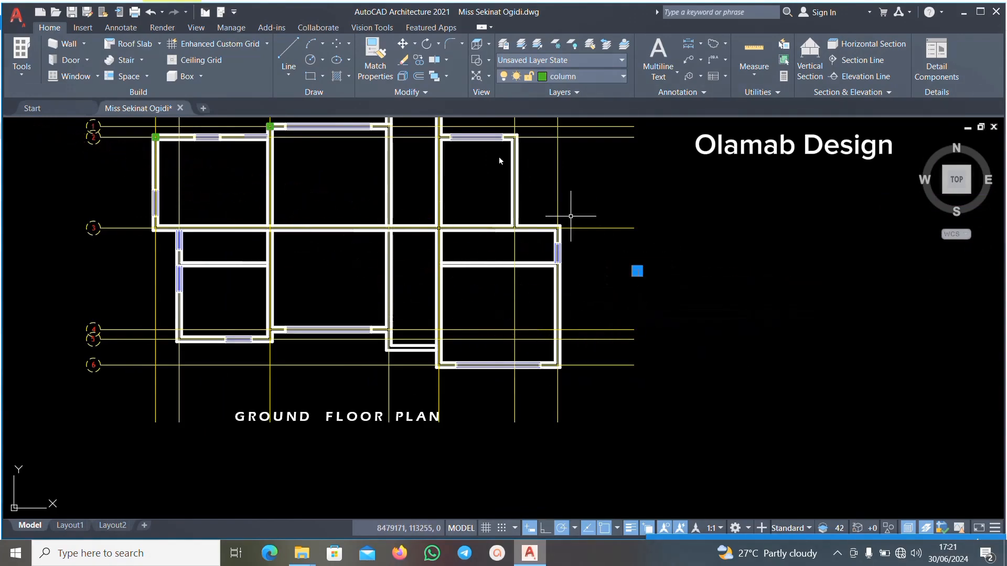
{"action": "left_click", "coordinate": [418, 61]}
{"action": "scroll", "coordinate": [641, 285], "scroll_direction": "up", "scroll_amount": 5}
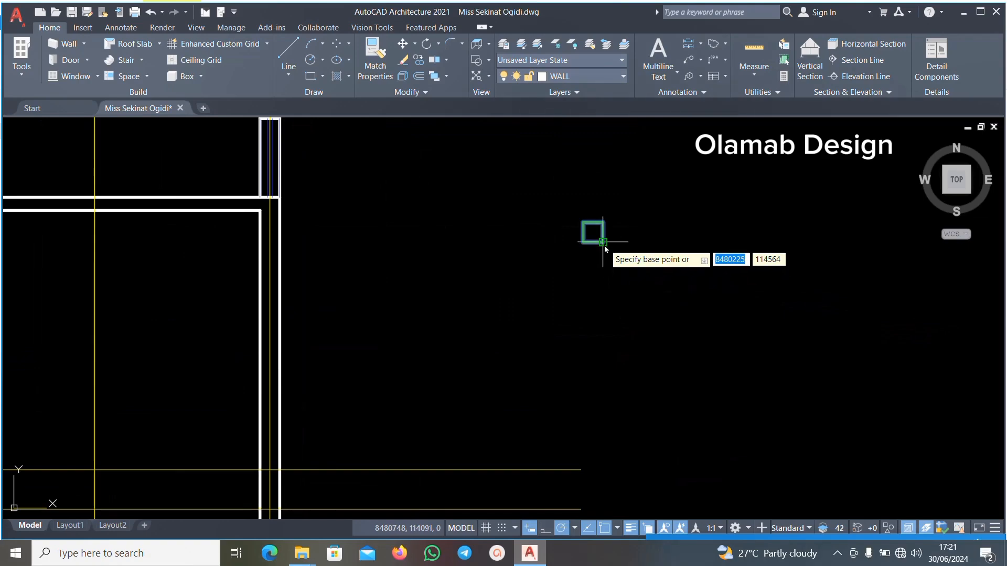
{"action": "left_click", "coordinate": [604, 245]}
{"action": "scroll", "coordinate": [495, 310], "scroll_direction": "down", "scroll_amount": 5}
{"action": "scroll", "coordinate": [346, 266], "scroll_direction": "up", "scroll_amount": 5}
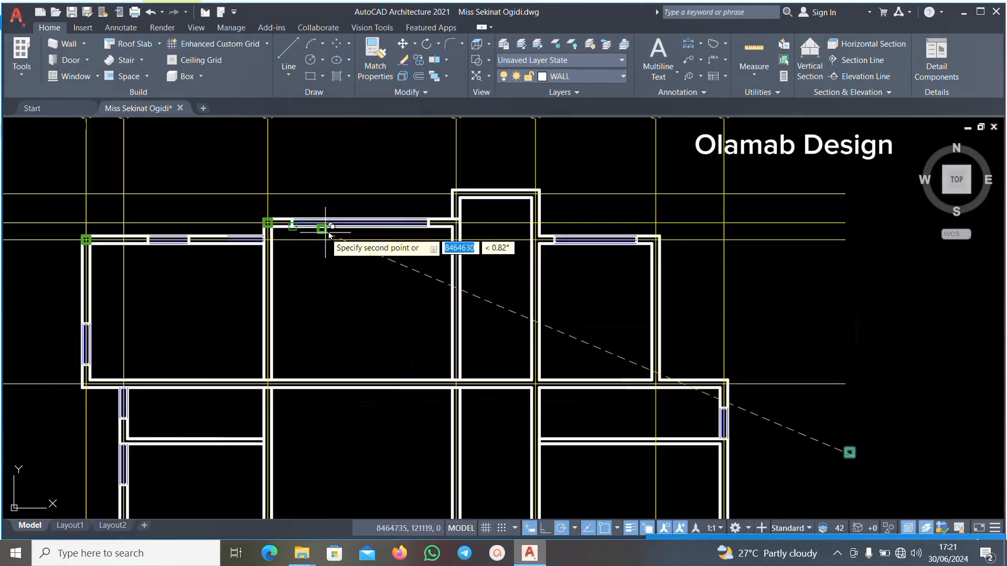
{"action": "scroll", "coordinate": [401, 205], "scroll_direction": "up", "scroll_amount": 4}
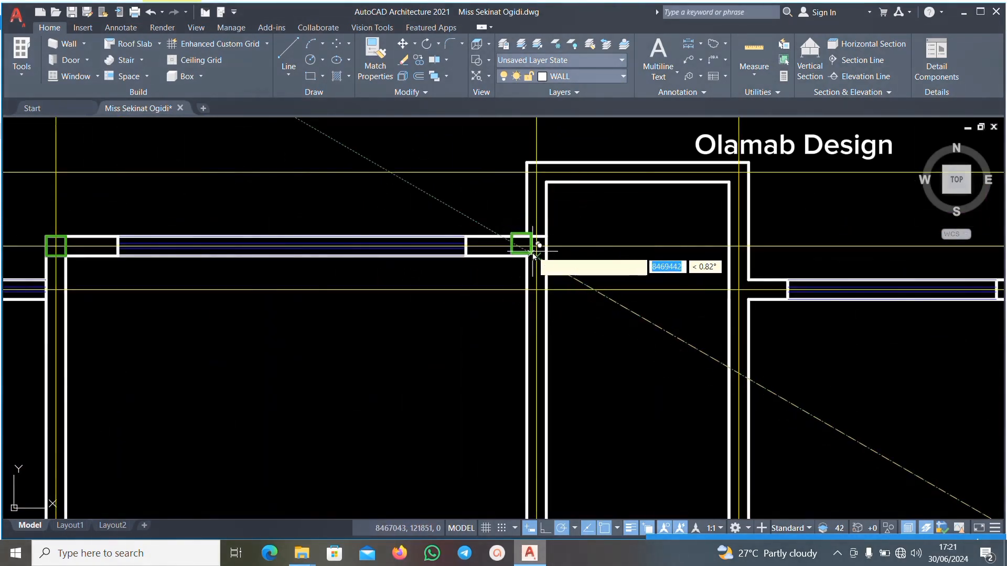
{"action": "scroll", "coordinate": [532, 257], "scroll_direction": "down", "scroll_amount": 5}
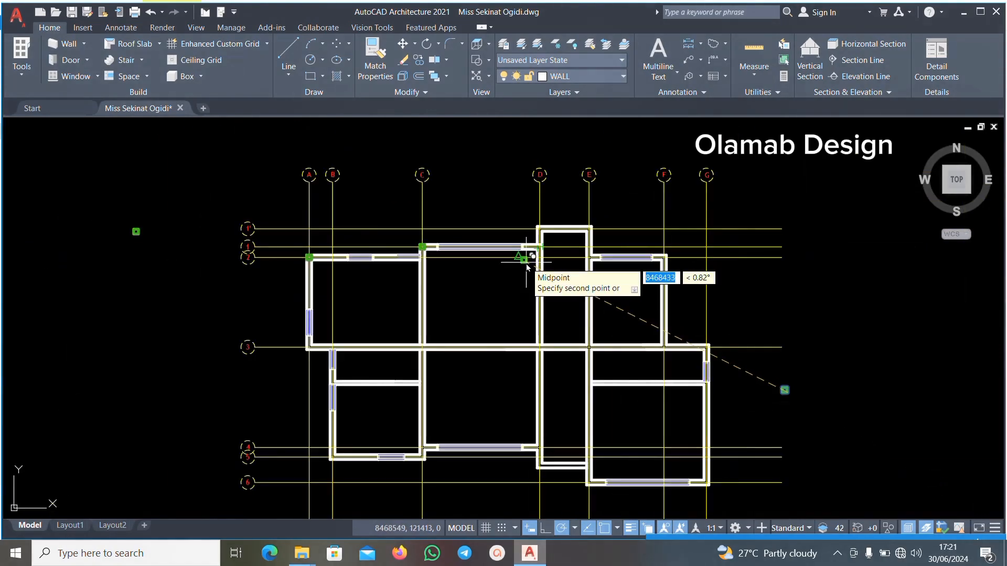
{"action": "left_click", "coordinate": [523, 255]}
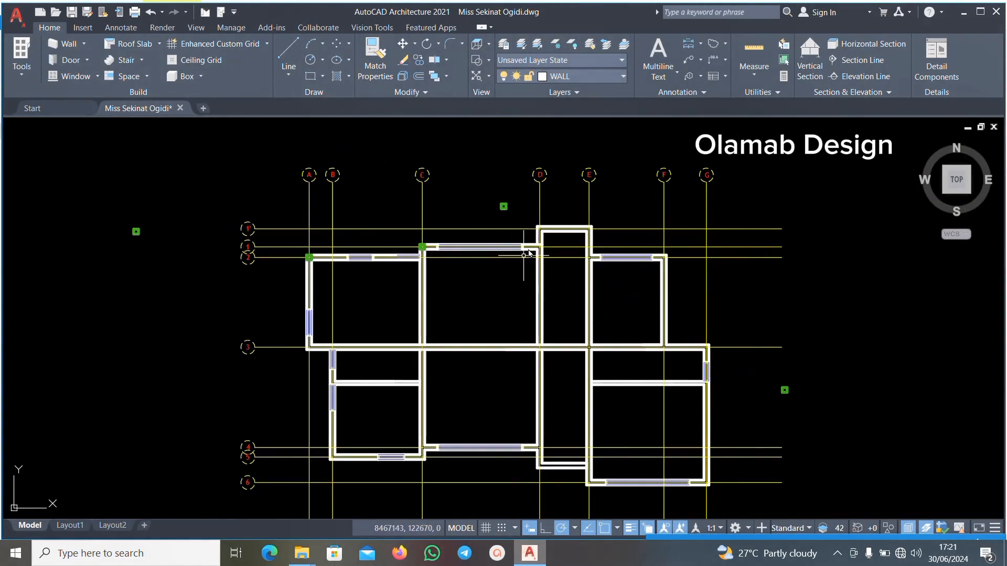
{"action": "scroll", "coordinate": [529, 237], "scroll_direction": "up", "scroll_amount": 4}
{"action": "left_click", "coordinate": [290, 54]}
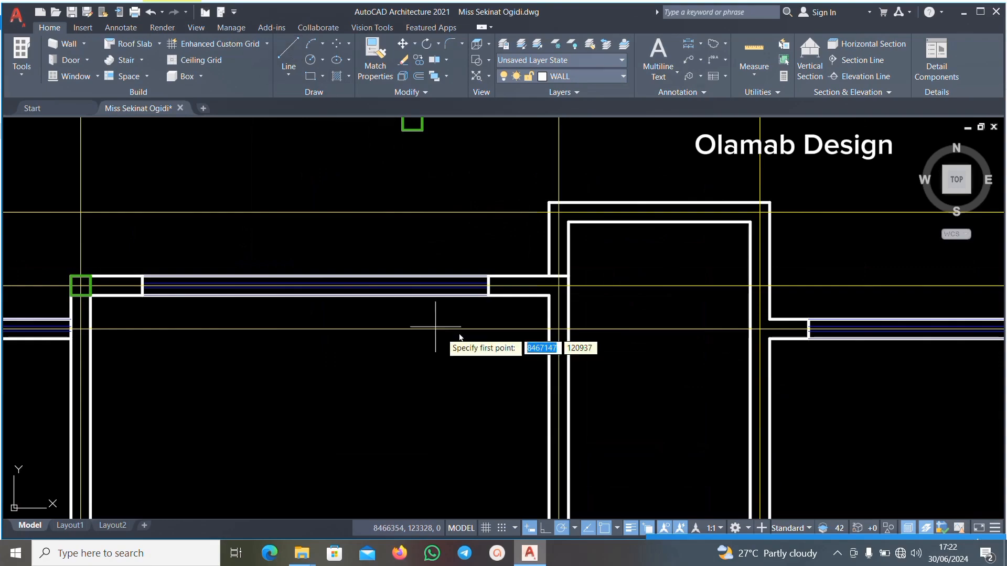
{"action": "scroll", "coordinate": [506, 274], "scroll_direction": "up", "scroll_amount": 2}
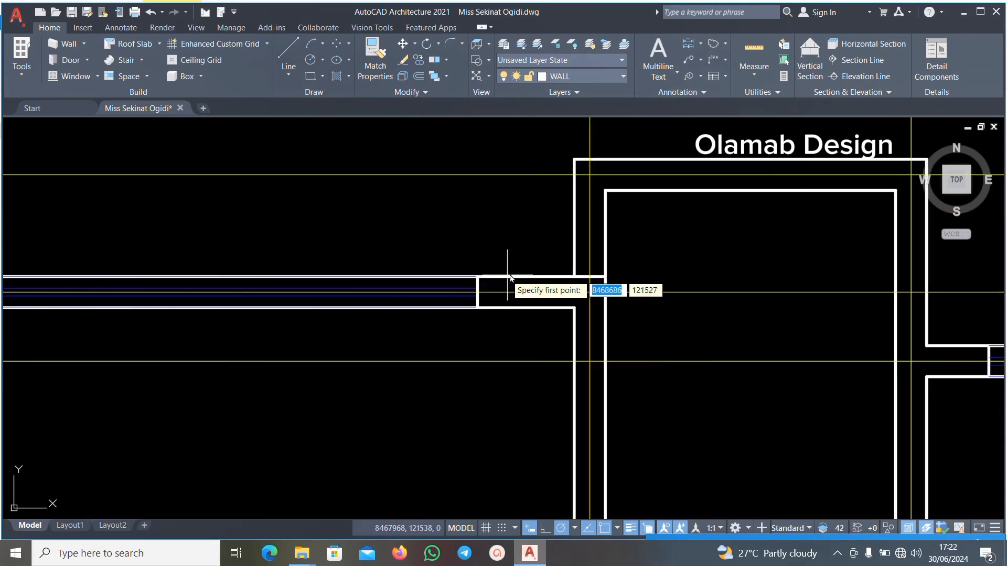
{"action": "left_click", "coordinate": [575, 277]}
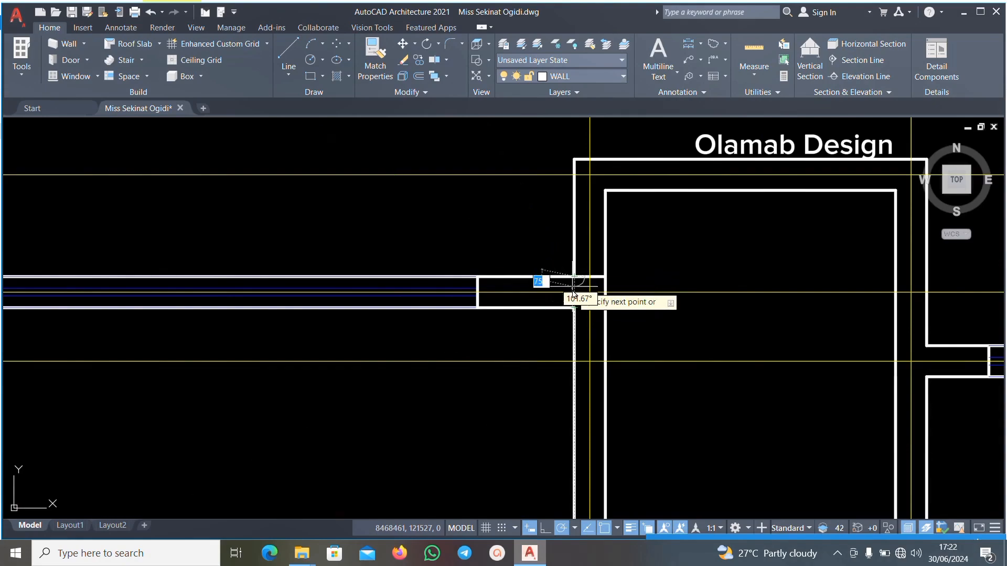
{"action": "key", "text": "Escape"}
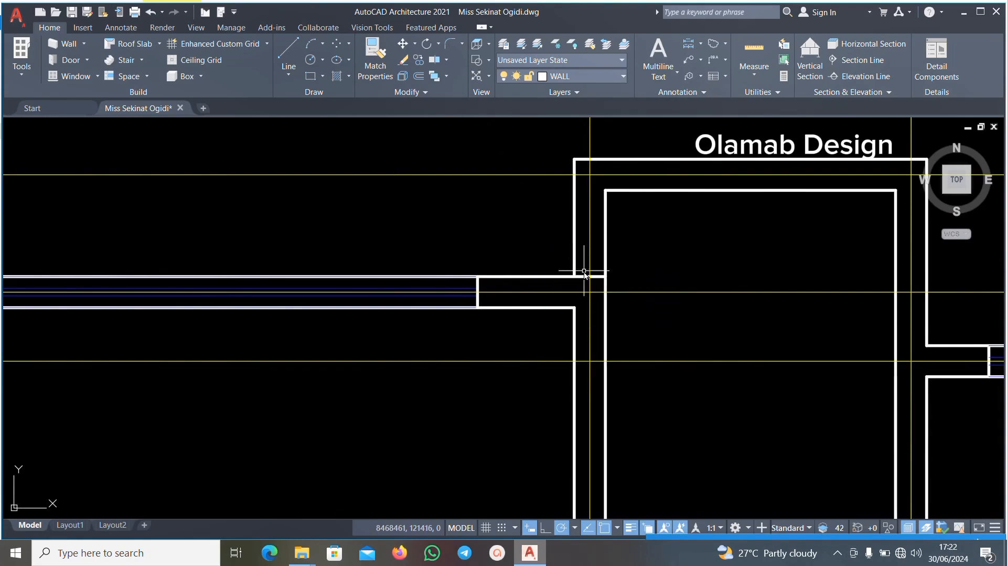
Draw a line about 222 mm long along grid 1 across the thickness of the wall on grid D.
{"action": "scroll", "coordinate": [576, 286], "scroll_direction": "up", "scroll_amount": 5}
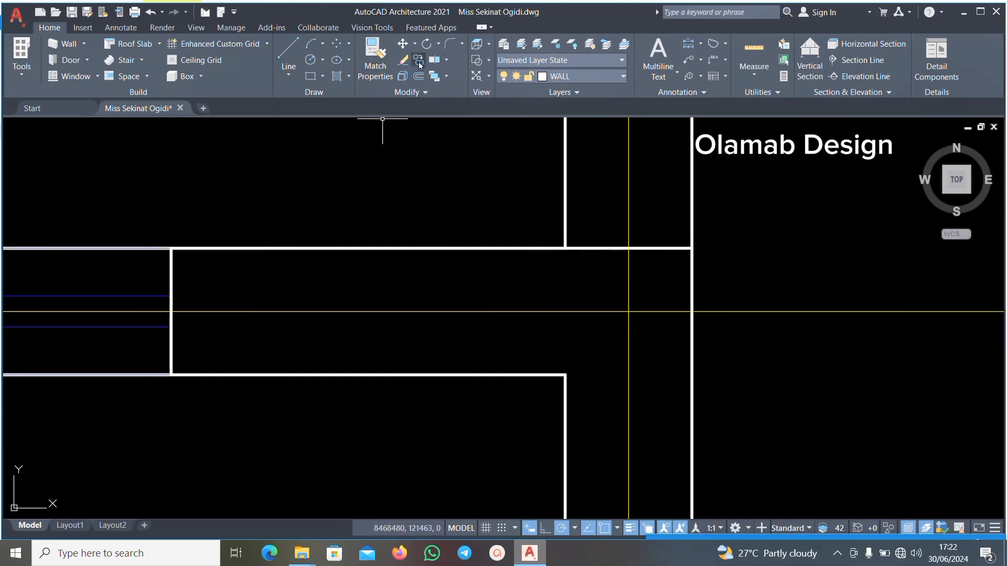
{"action": "left_click", "coordinate": [297, 51]}
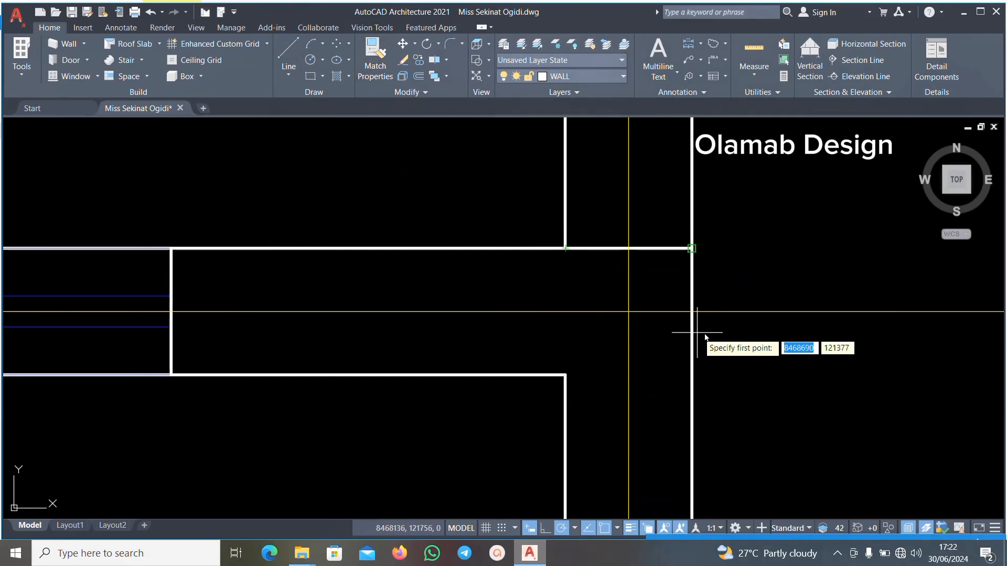
{"action": "left_click", "coordinate": [692, 312]}
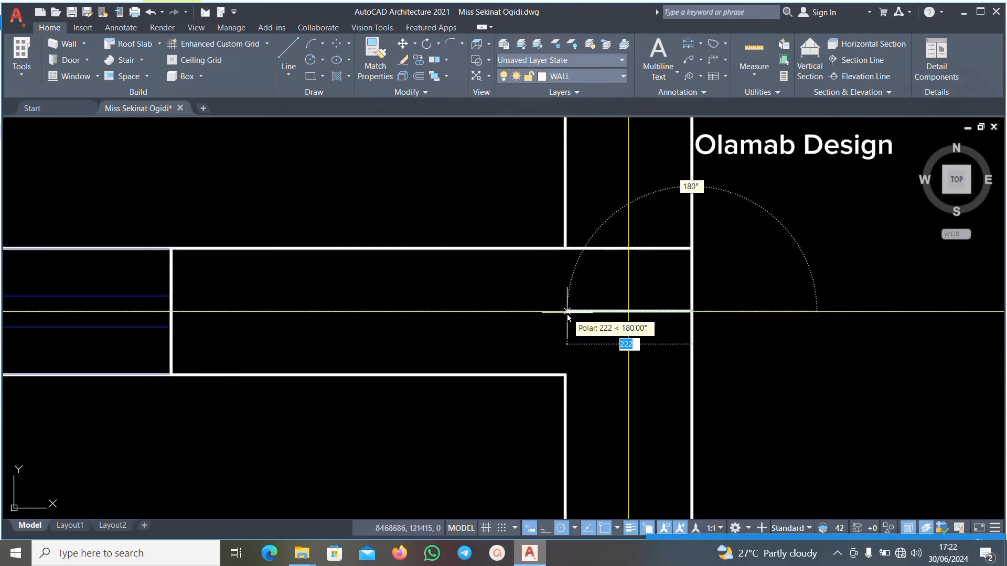
{"action": "left_click", "coordinate": [567, 312]}
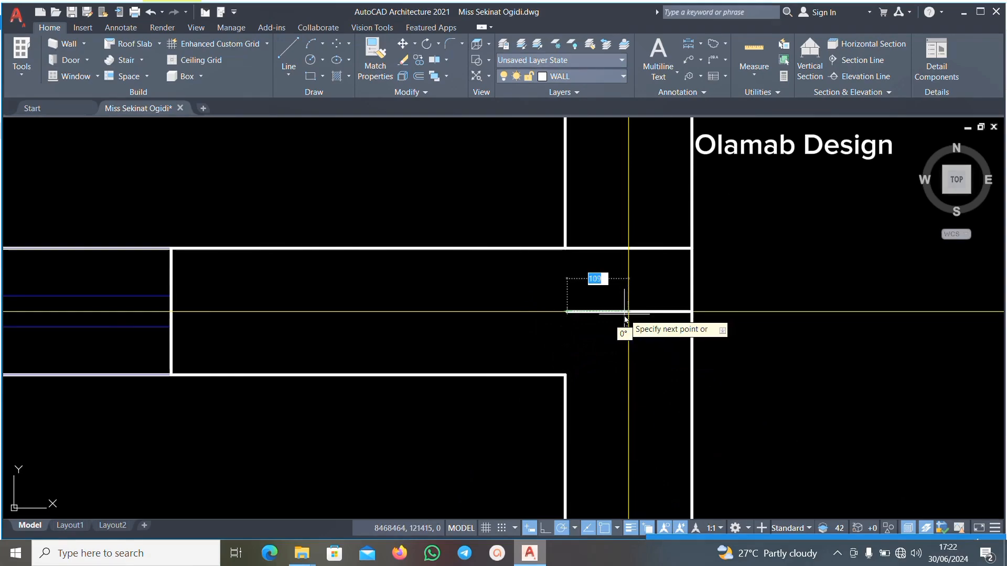
{"action": "key", "text": "Escape"}
Draw a horizontal and a vertical centre line across the spare column square, joining the midpoints of its opposite sides.
{"action": "scroll", "coordinate": [618, 336], "scroll_direction": "down", "scroll_amount": 5}
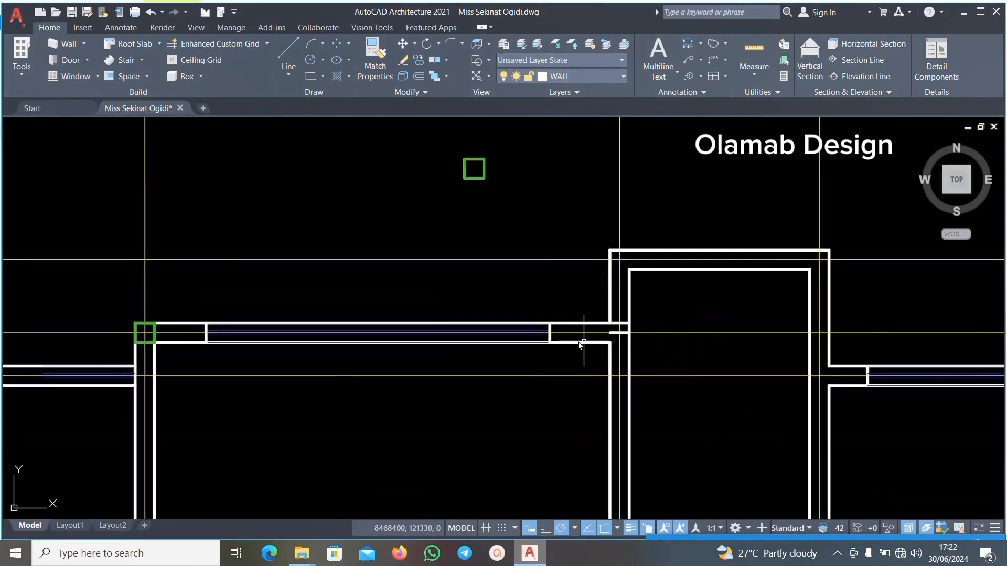
{"action": "scroll", "coordinate": [579, 352], "scroll_direction": "down", "scroll_amount": 3}
{"action": "scroll", "coordinate": [553, 289], "scroll_direction": "up", "scroll_amount": 5}
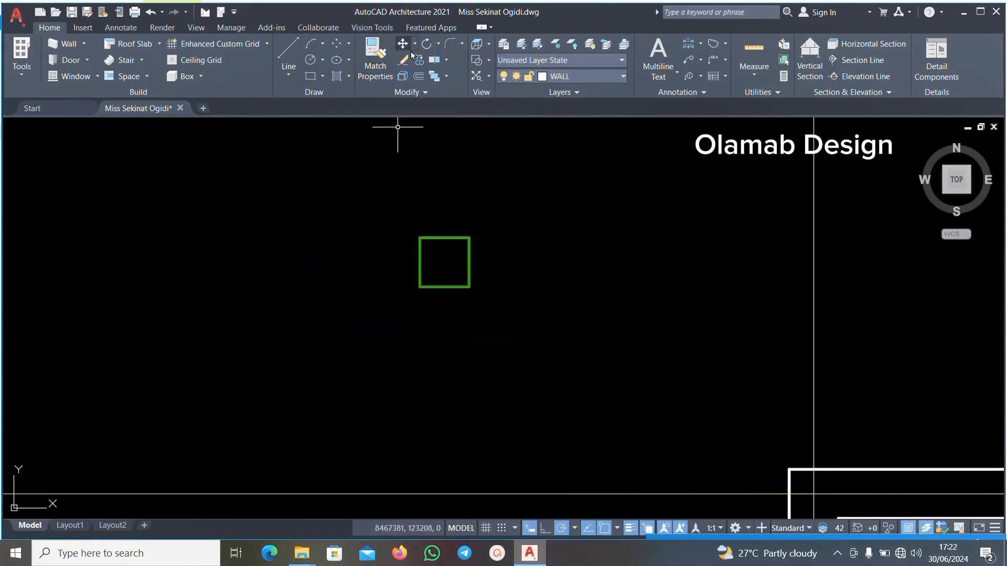
{"action": "left_click", "coordinate": [420, 262]}
{"action": "left_click", "coordinate": [469, 262]}
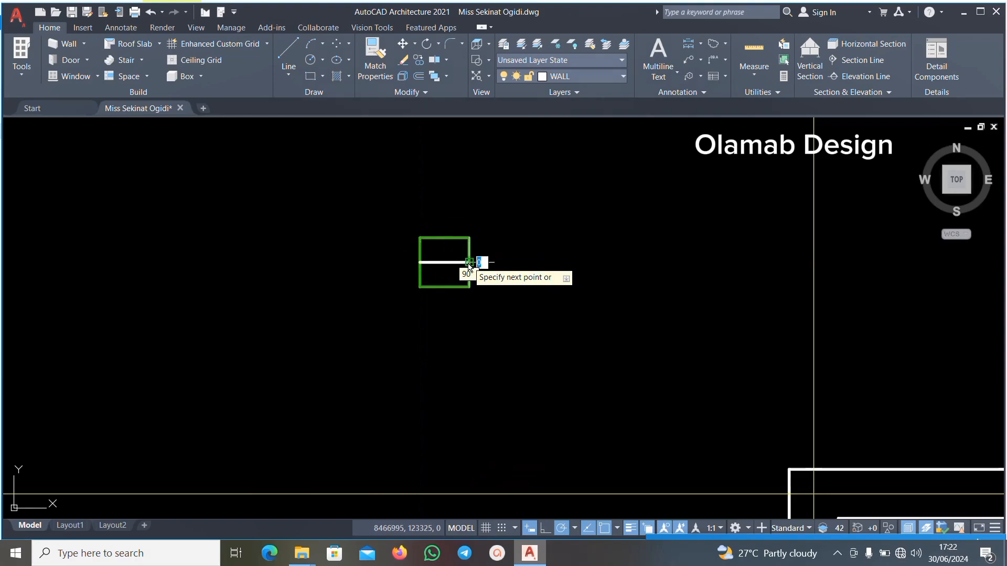
{"action": "key", "text": "Escape"}
{"action": "left_click", "coordinate": [288, 52]}
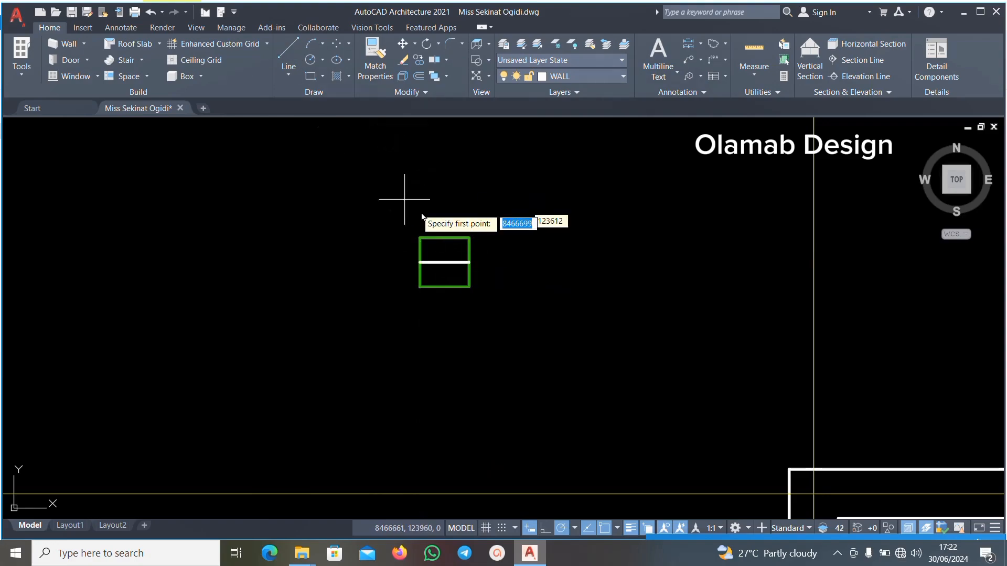
{"action": "left_click", "coordinate": [445, 261]}
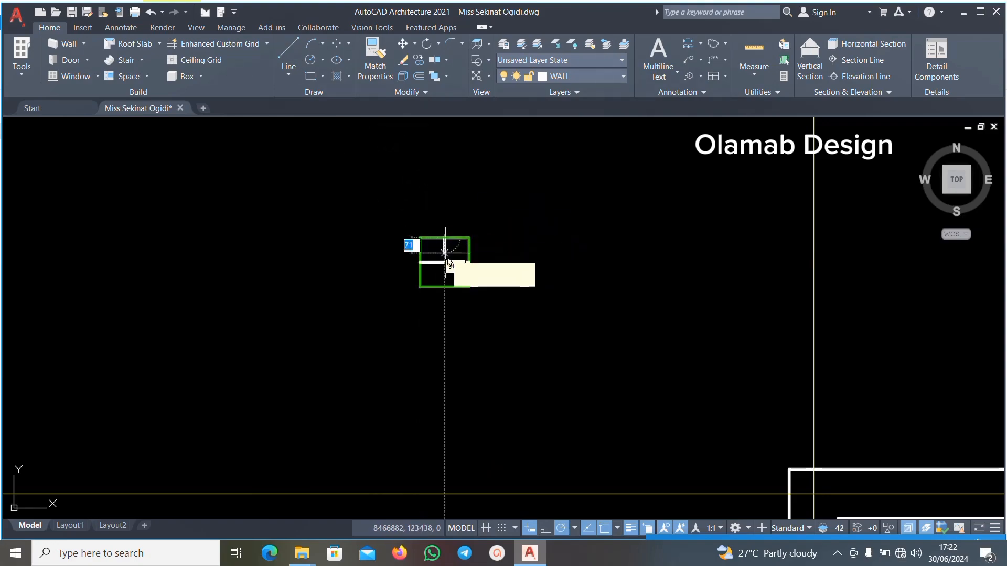
{"action": "left_click", "coordinate": [445, 287]}
{"action": "key", "text": "Escape"}
{"action": "left_click_drag", "start_coordinate": [504, 192], "coordinate": [407, 337]}
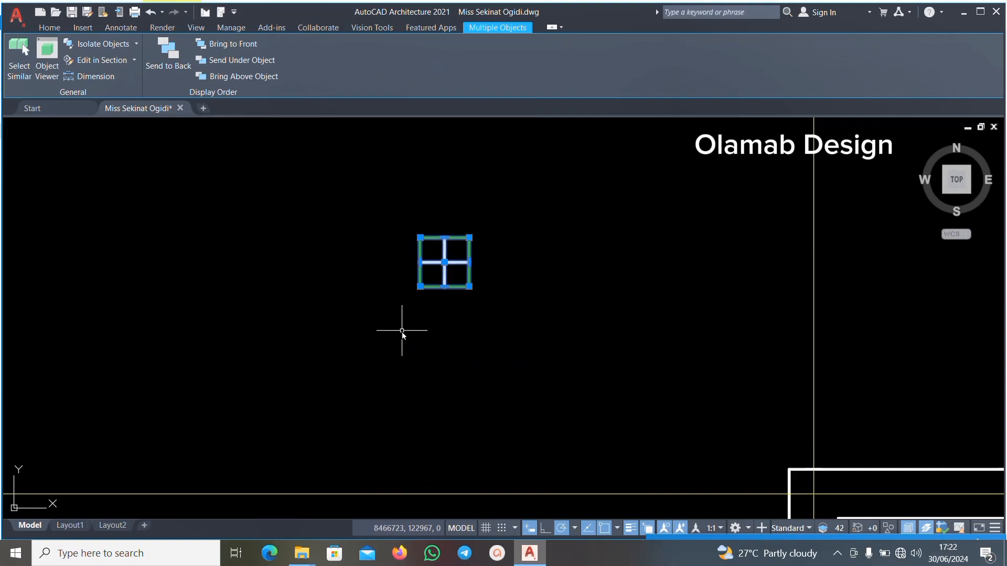
{"action": "type", "text": "lock"}
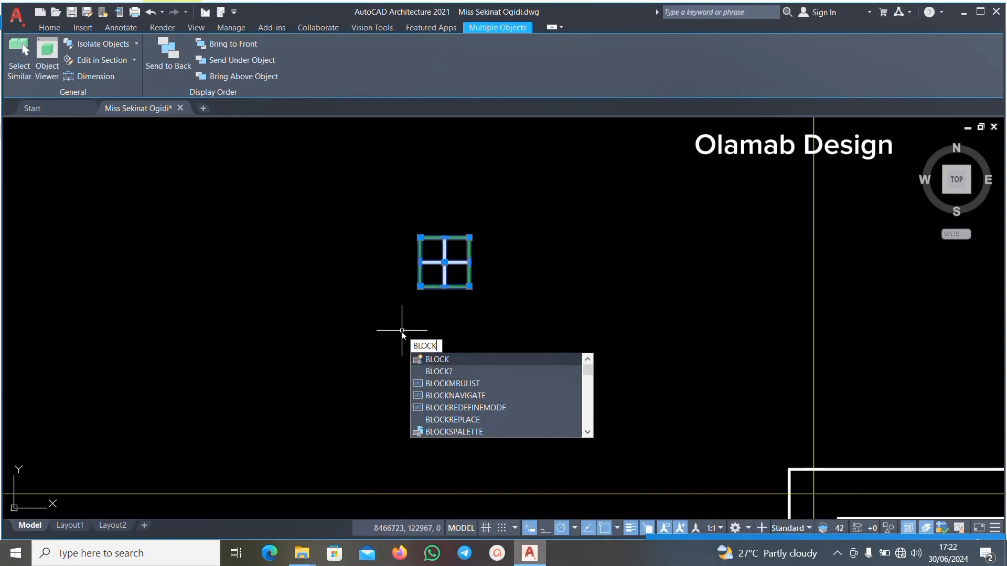
{"action": "key", "text": "Return"}
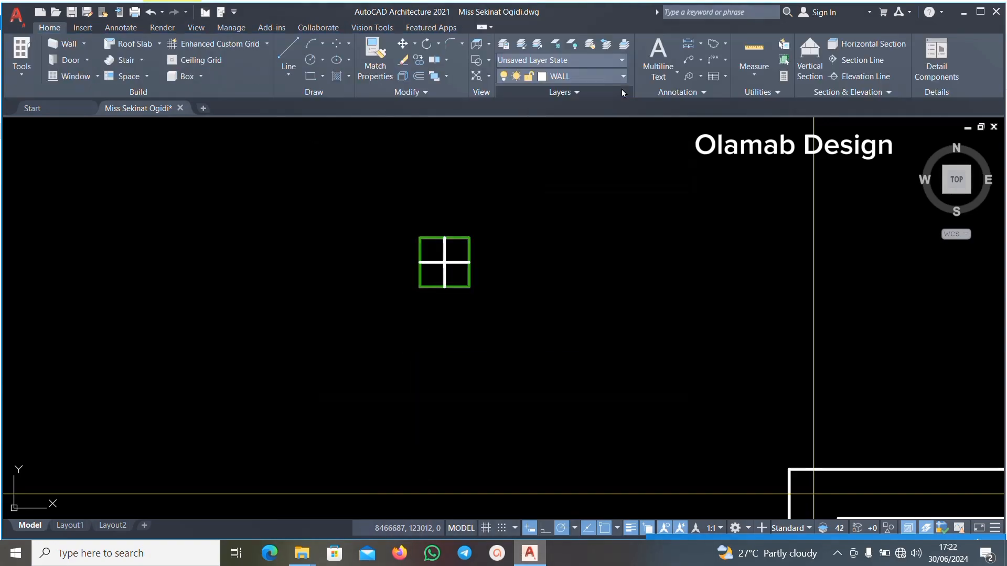
Convert the spare column square and its two centre lines into a block named "fr".
{"action": "left_click", "coordinate": [547, 167]}
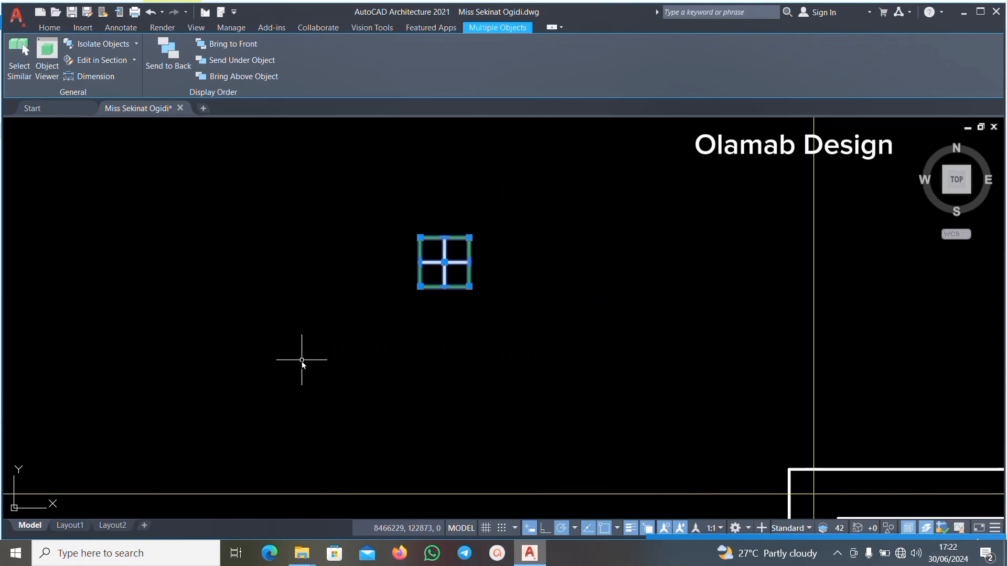
{"action": "type", "text": "LOCK"}
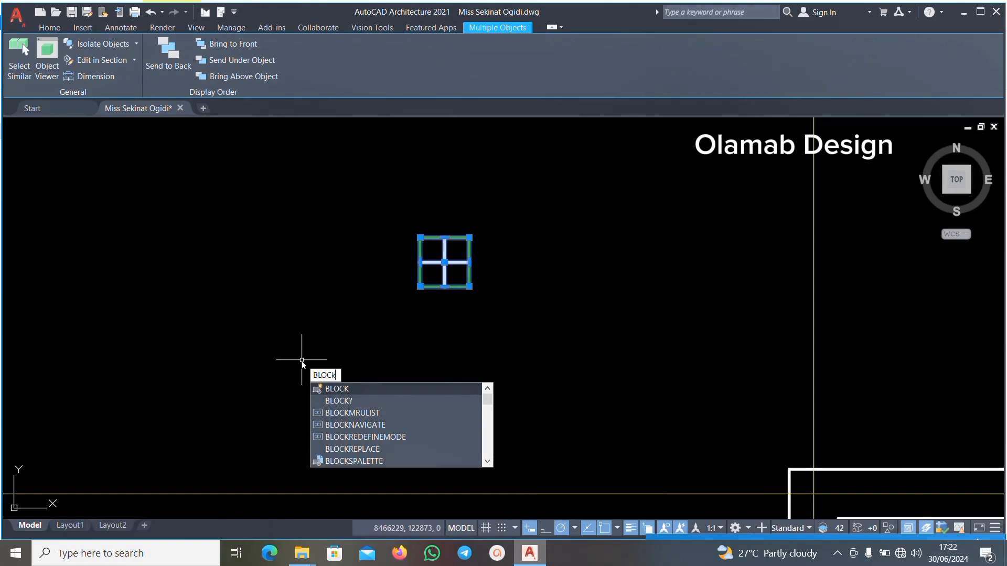
{"action": "key", "text": "Return"}
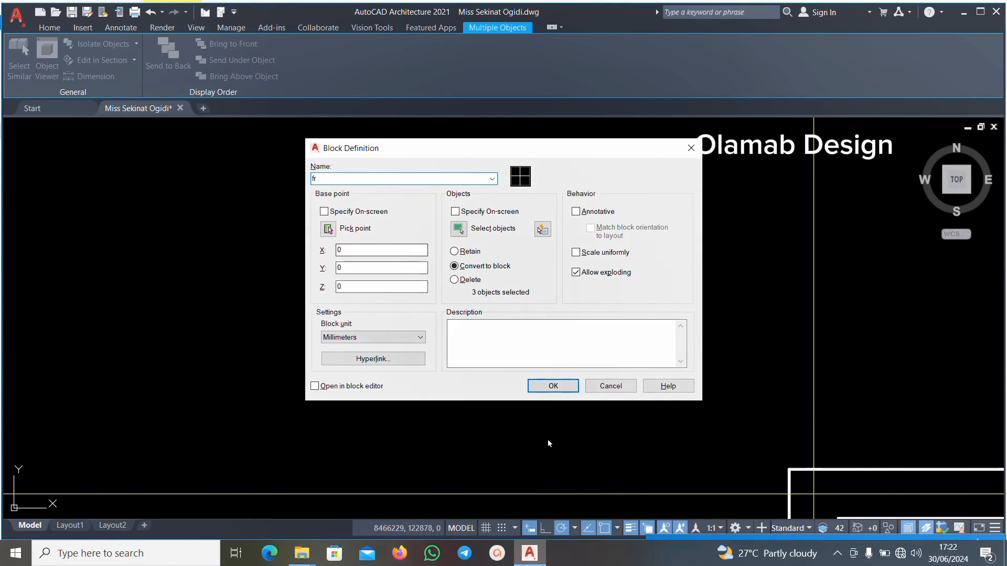
{"action": "left_click", "coordinate": [554, 388]}
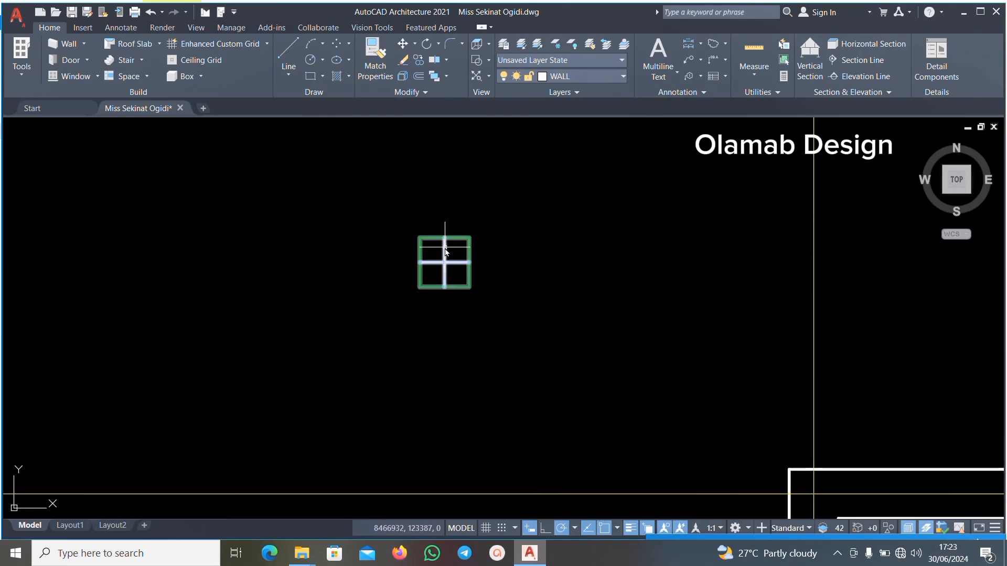
Copy the column block by its centre onto the wall junction at grid intersection D/1.
{"action": "scroll", "coordinate": [445, 285], "scroll_direction": "down", "scroll_amount": 3}
{"action": "scroll", "coordinate": [394, 223], "scroll_direction": "up", "scroll_amount": 3}
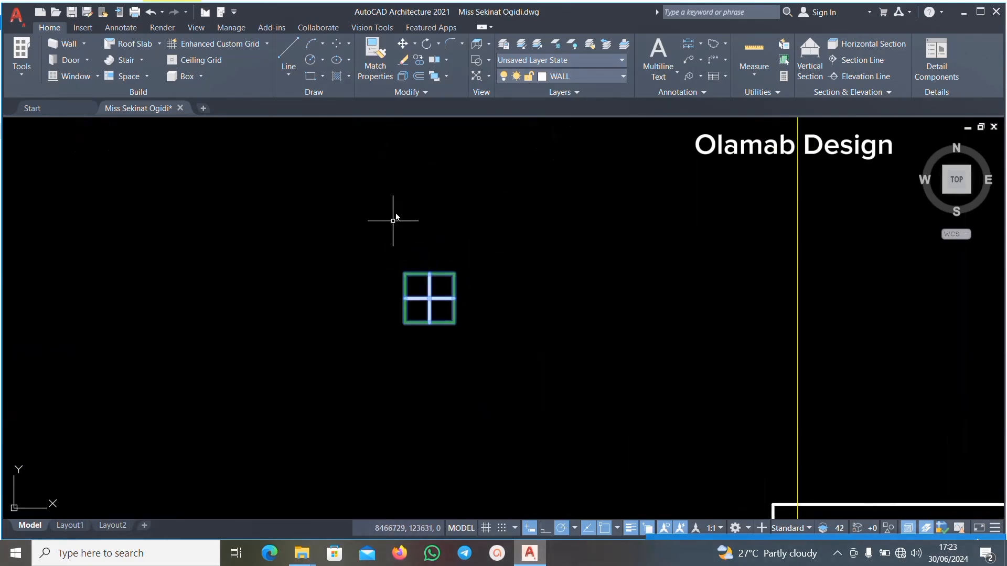
{"action": "left_click", "coordinate": [489, 254]}
{"action": "left_click", "coordinate": [275, 388]}
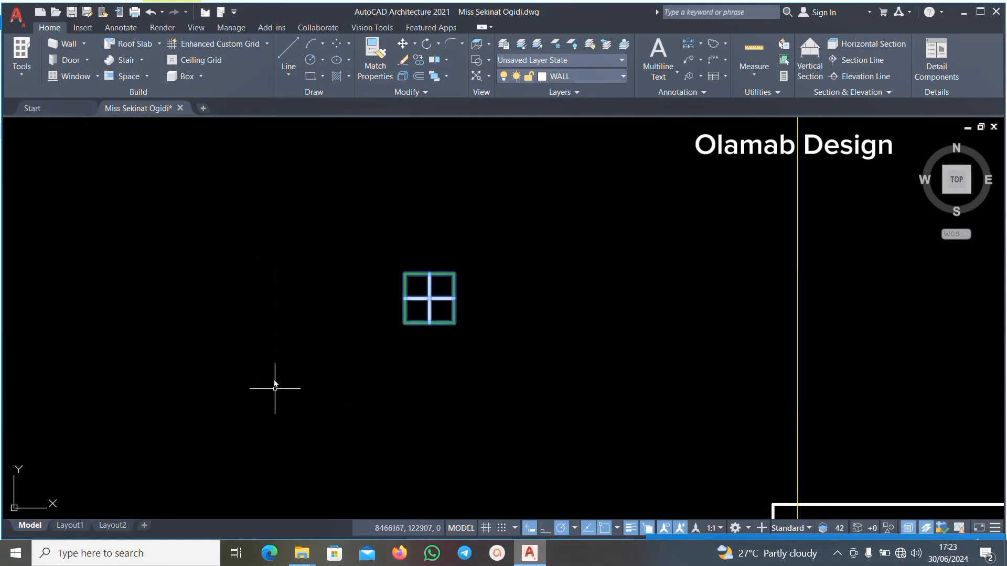
{"action": "left_click", "coordinate": [429, 300]}
{"action": "scroll", "coordinate": [446, 307], "scroll_direction": "down", "scroll_amount": 4}
{"action": "scroll", "coordinate": [456, 335], "scroll_direction": "up", "scroll_amount": 4}
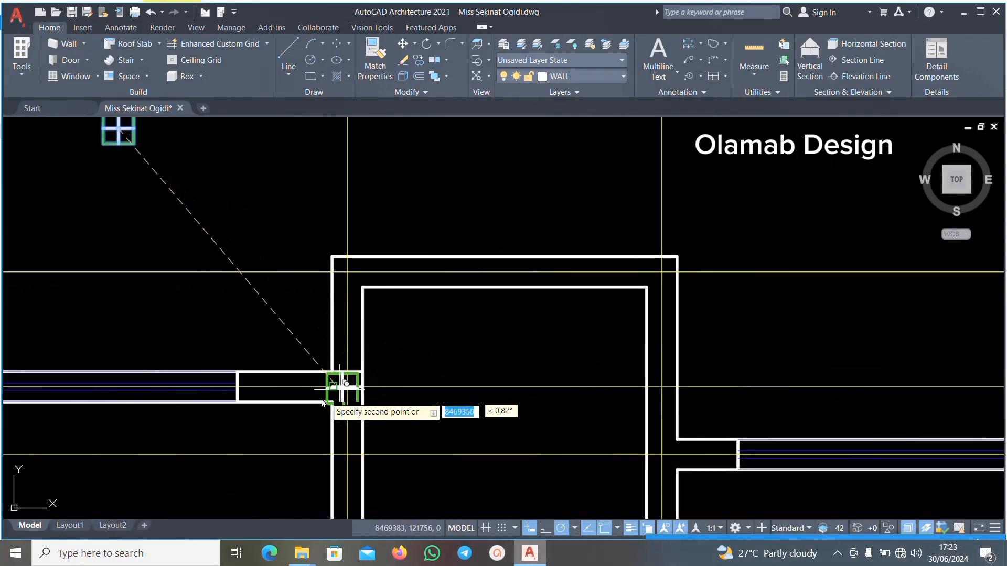
{"action": "scroll", "coordinate": [323, 400], "scroll_direction": "up", "scroll_amount": 5}
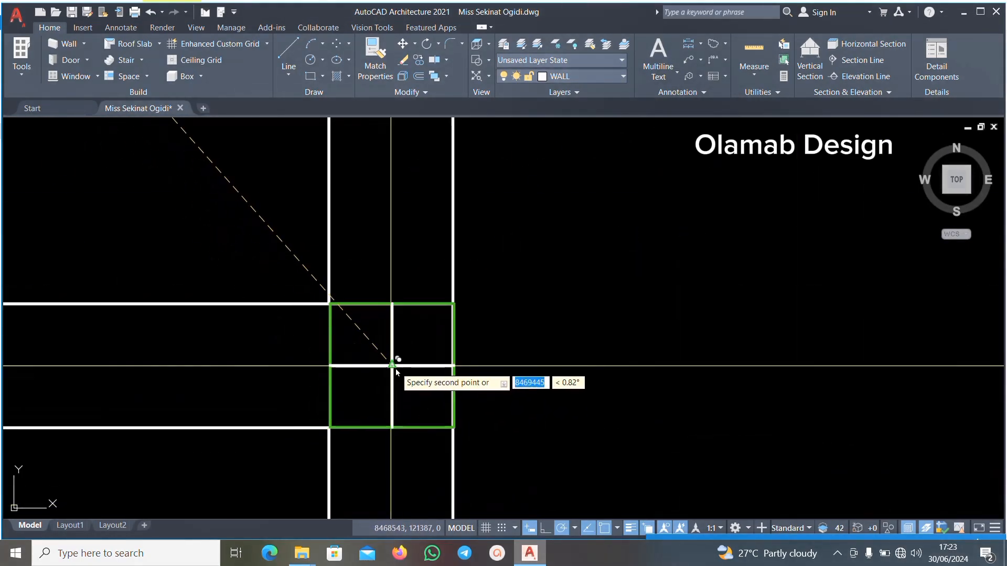
Place another copy of the column block on the wall junction at grid intersection E/2.
{"action": "scroll", "coordinate": [343, 376], "scroll_direction": "down", "scroll_amount": 5}
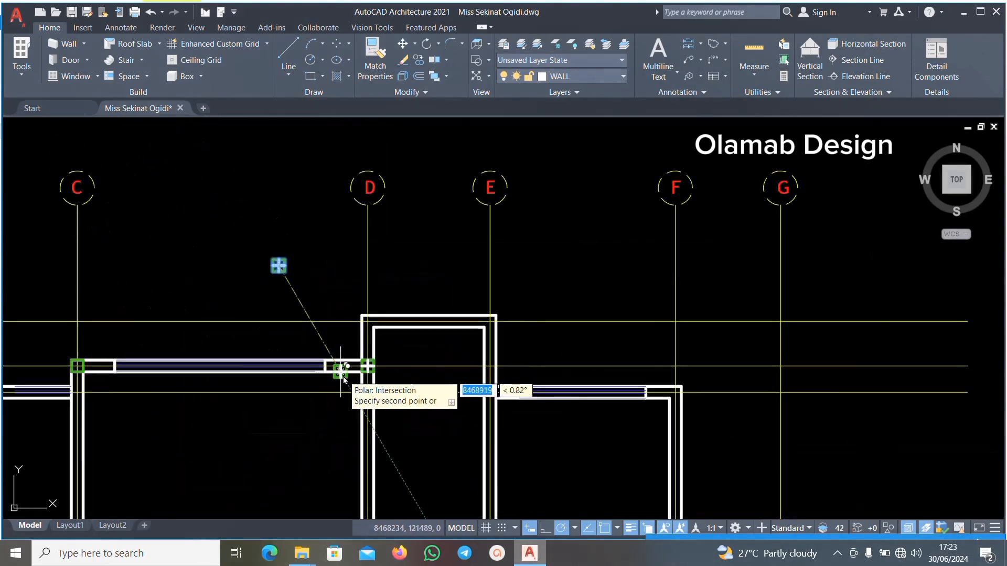
{"action": "scroll", "coordinate": [589, 400], "scroll_direction": "up", "scroll_amount": 5}
{"action": "scroll", "coordinate": [340, 348], "scroll_direction": "down", "scroll_amount": 4}
{"action": "scroll", "coordinate": [317, 355], "scroll_direction": "up", "scroll_amount": 7}
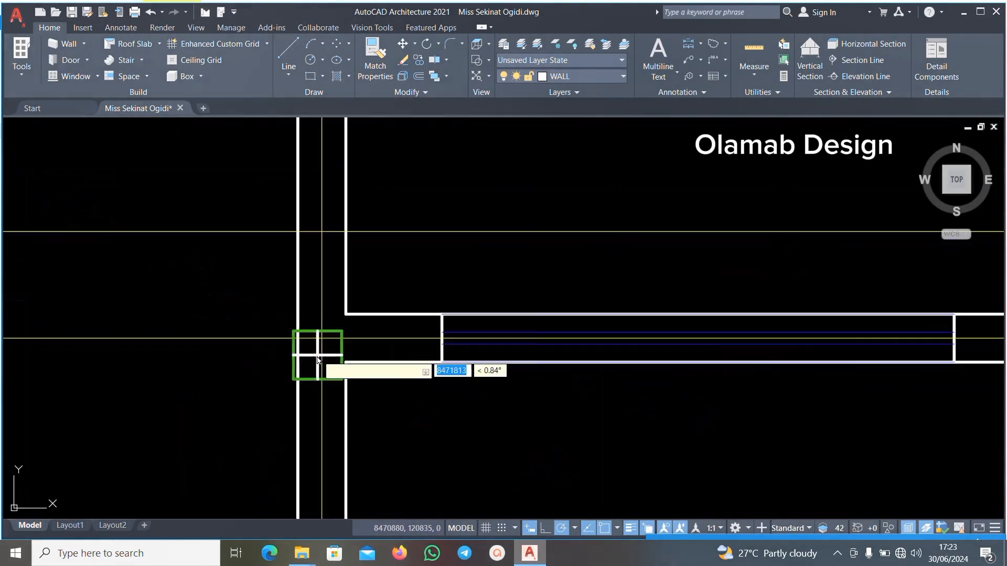
{"action": "scroll", "coordinate": [497, 340], "scroll_direction": "down", "scroll_amount": 7}
{"action": "scroll", "coordinate": [454, 341], "scroll_direction": "up", "scroll_amount": 5}
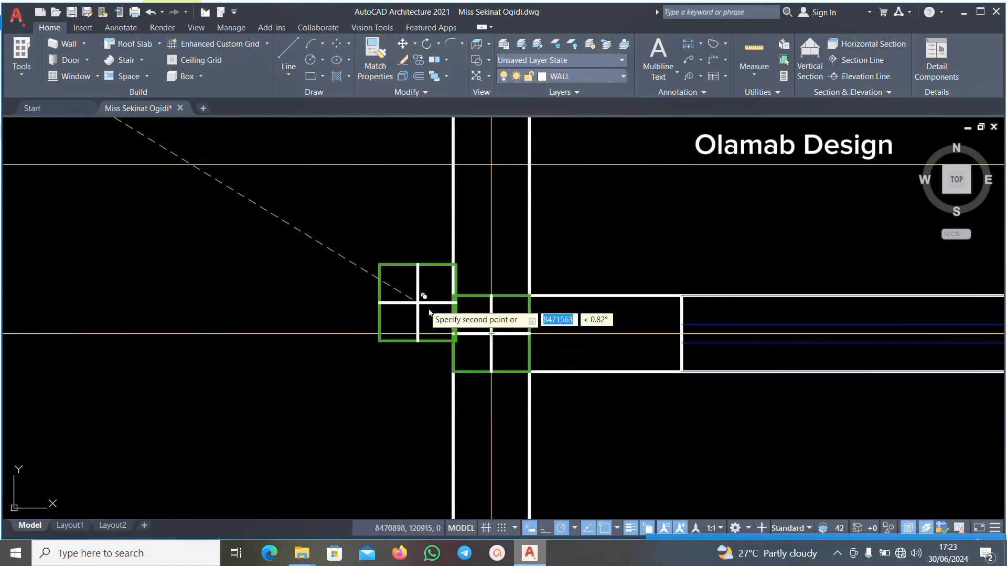
Place another copy of the column block on the outer wall corner at grid intersection F/2.
{"action": "scroll", "coordinate": [451, 325], "scroll_direction": "down", "scroll_amount": 5}
{"action": "scroll", "coordinate": [619, 335], "scroll_direction": "up", "scroll_amount": 3}
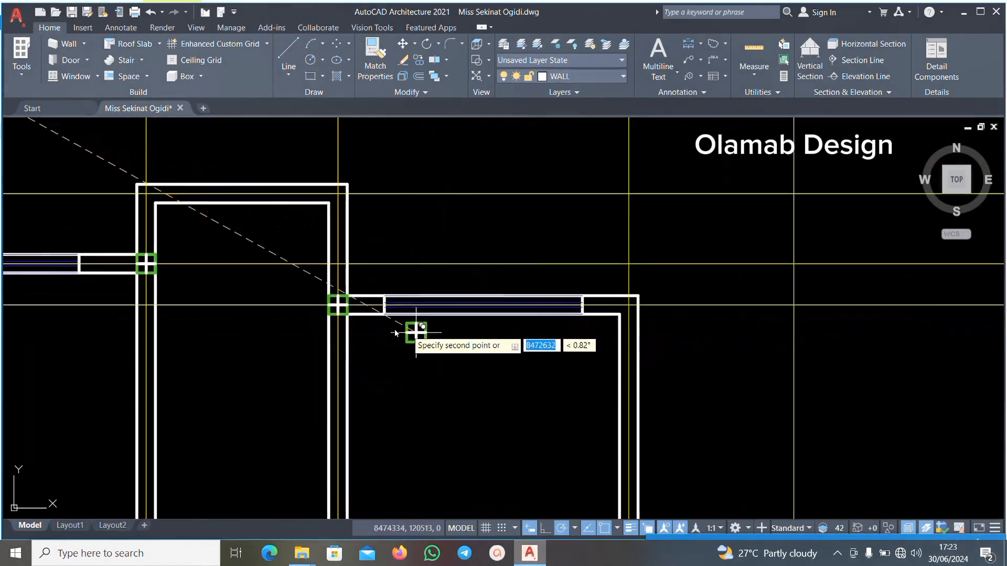
{"action": "scroll", "coordinate": [626, 319], "scroll_direction": "up", "scroll_amount": 4}
{"action": "scroll", "coordinate": [629, 319], "scroll_direction": "up", "scroll_amount": 2}
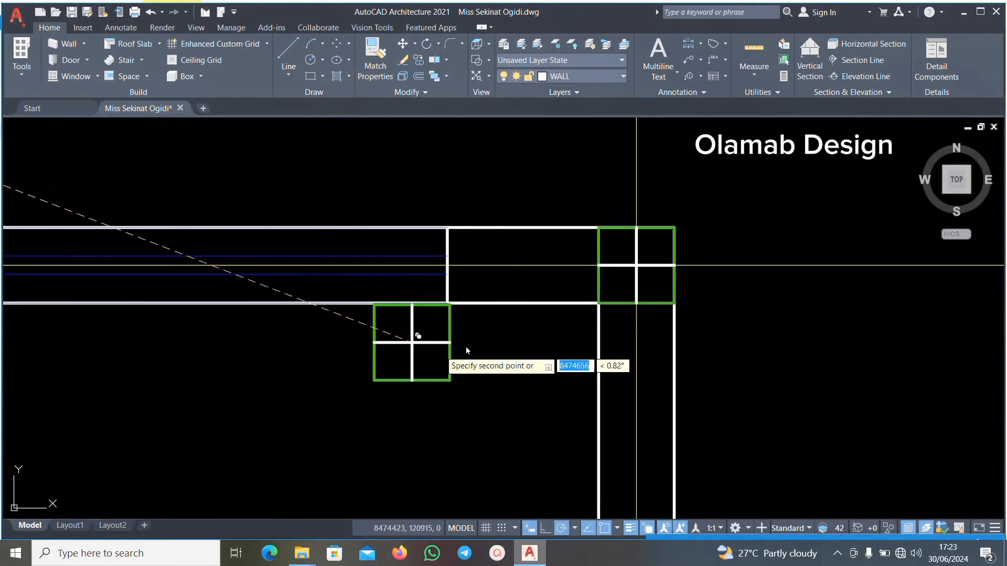
Place another copy of the column block on the outer wall corner at grid intersection A/3.
{"action": "scroll", "coordinate": [524, 317], "scroll_direction": "down", "scroll_amount": 4}
{"action": "scroll", "coordinate": [532, 321], "scroll_direction": "down", "scroll_amount": 3}
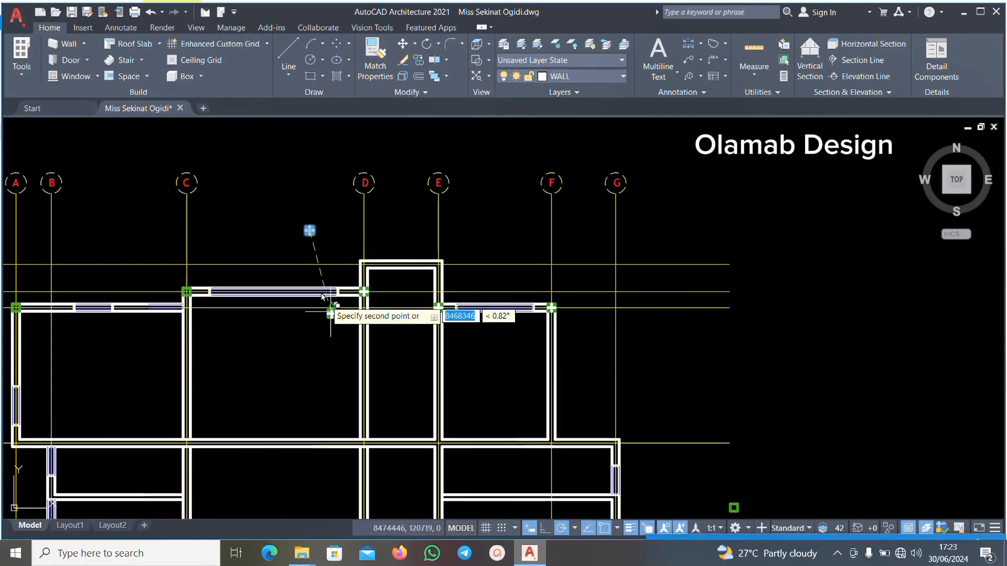
{"action": "scroll", "coordinate": [299, 287], "scroll_direction": "up", "scroll_amount": 2}
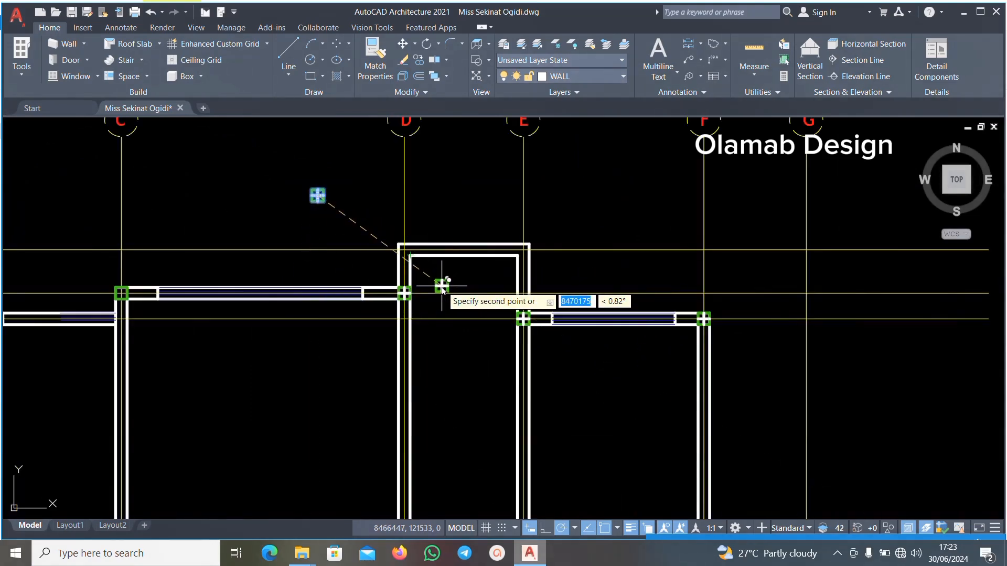
{"action": "scroll", "coordinate": [591, 247], "scroll_direction": "down", "scroll_amount": 4}
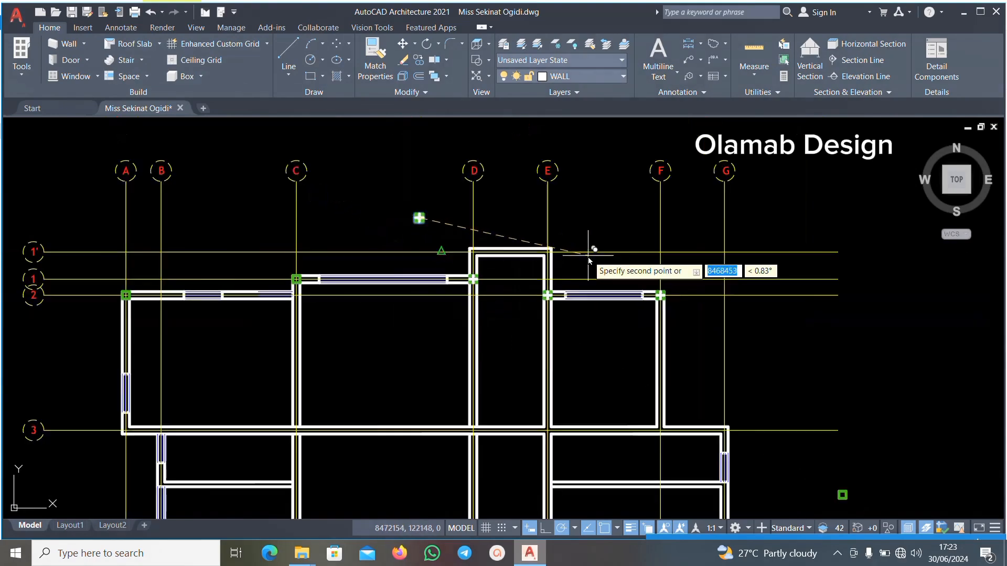
{"action": "scroll", "coordinate": [286, 377], "scroll_direction": "up", "scroll_amount": 2}
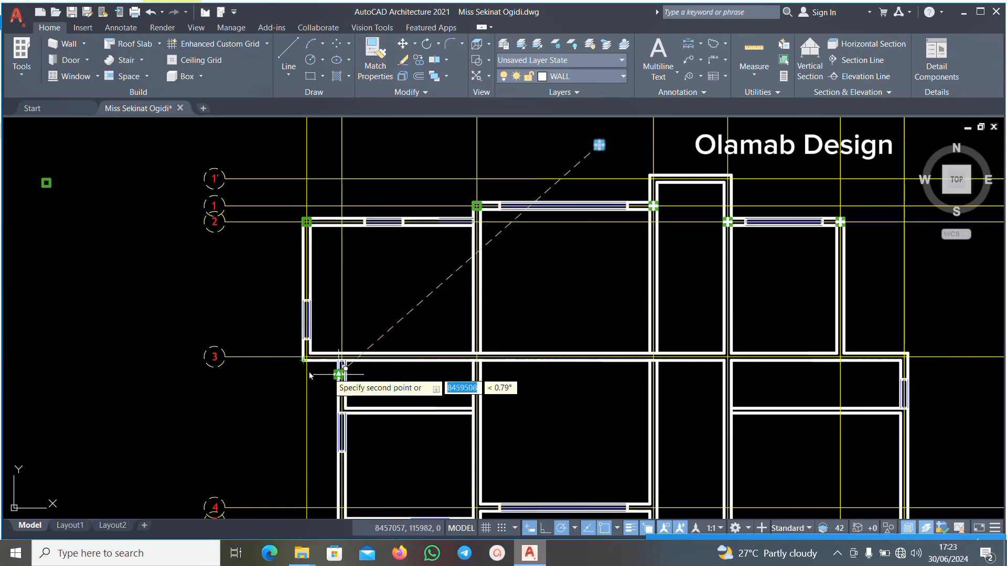
{"action": "scroll", "coordinate": [303, 362], "scroll_direction": "up", "scroll_amount": 4}
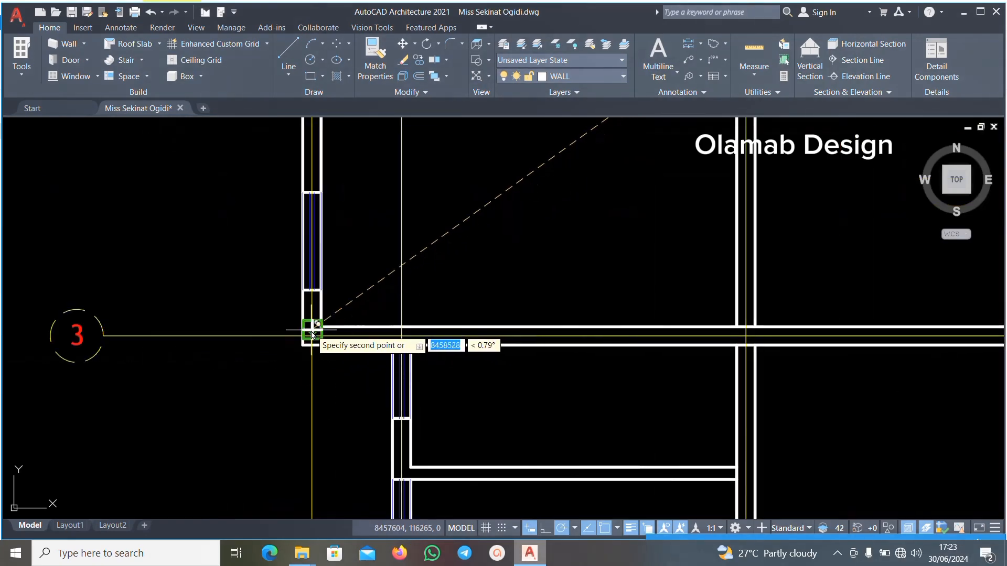
{"action": "scroll", "coordinate": [315, 338], "scroll_direction": "up", "scroll_amount": 4}
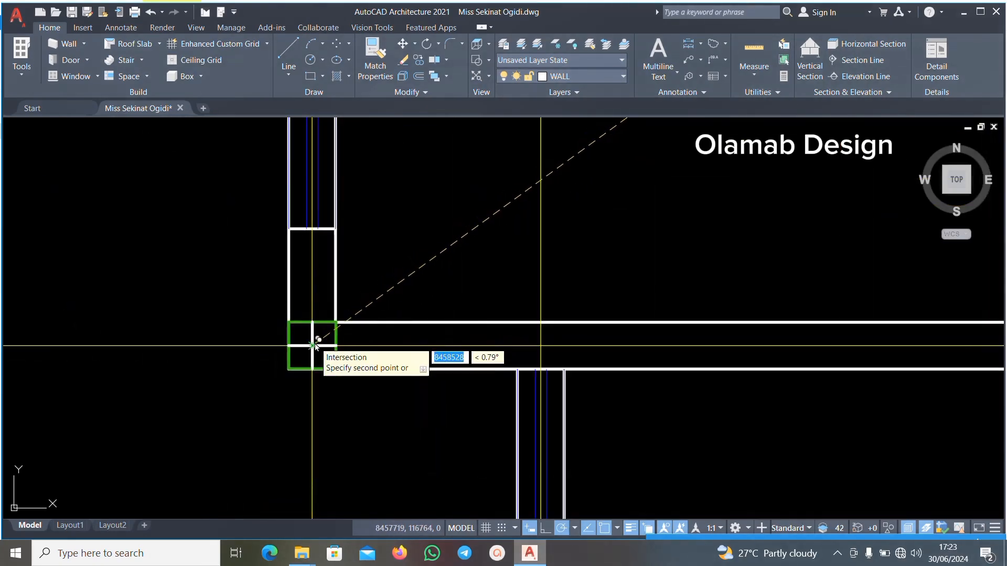
{"action": "scroll", "coordinate": [316, 346], "scroll_direction": "down", "scroll_amount": 6}
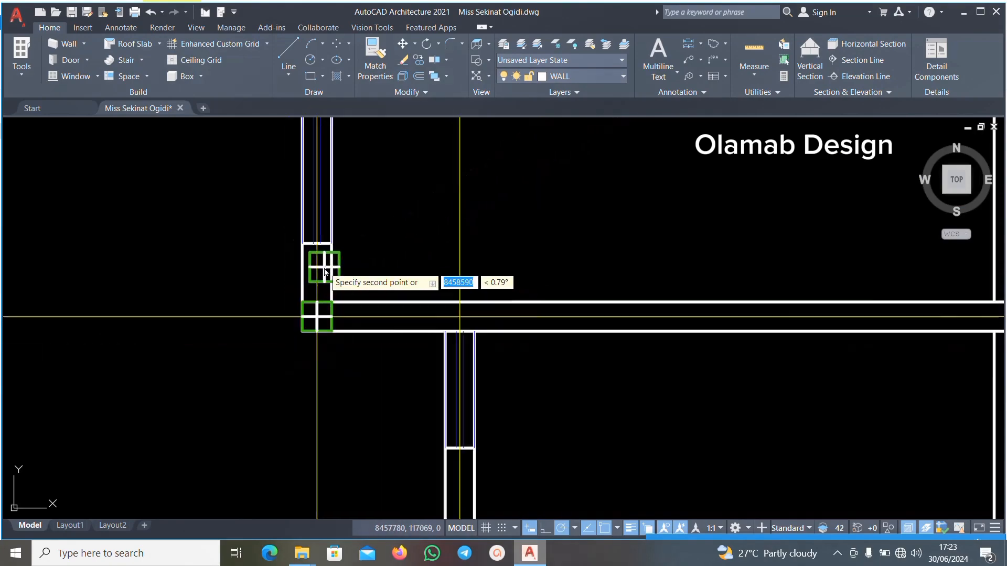
Place another copy of the column block on the outer wall corner at grid intersection B/5.
{"action": "scroll", "coordinate": [326, 267], "scroll_direction": "up", "scroll_amount": 2}
{"action": "scroll", "coordinate": [377, 289], "scroll_direction": "up", "scroll_amount": 4}
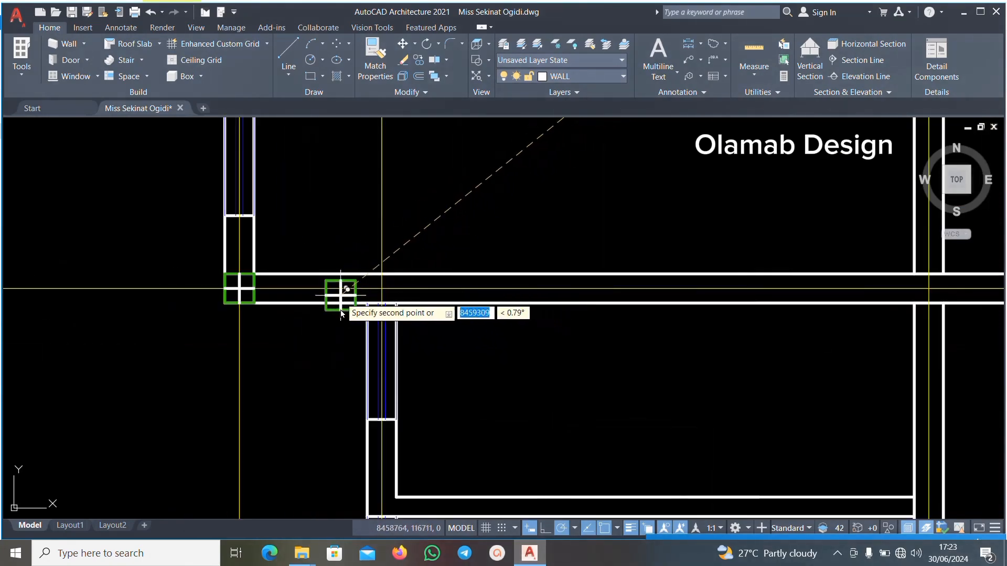
{"action": "scroll", "coordinate": [366, 270], "scroll_direction": "down", "scroll_amount": 4}
{"action": "scroll", "coordinate": [370, 382], "scroll_direction": "down", "scroll_amount": 5}
{"action": "scroll", "coordinate": [387, 377], "scroll_direction": "up", "scroll_amount": 7}
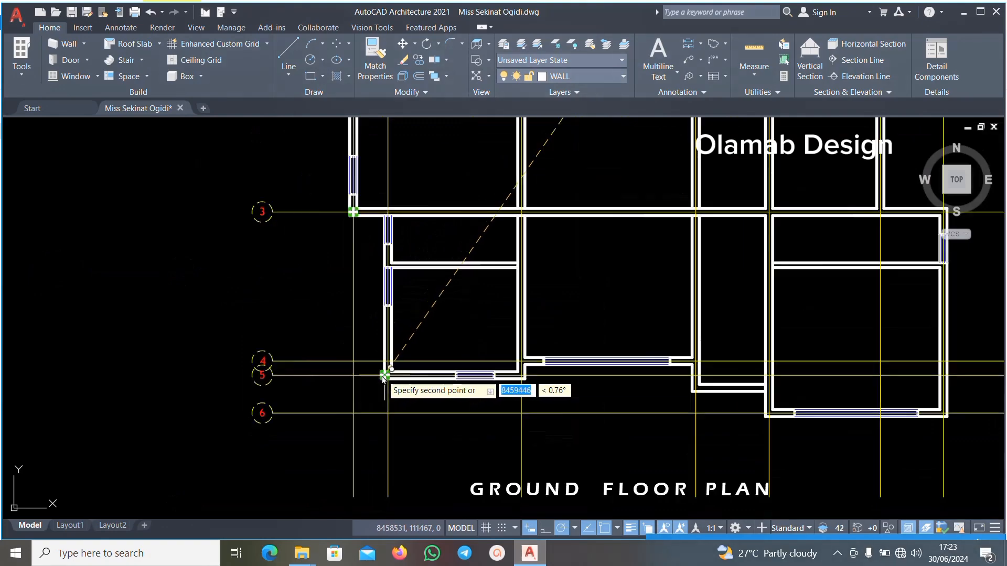
{"action": "scroll", "coordinate": [397, 383], "scroll_direction": "up", "scroll_amount": 8}
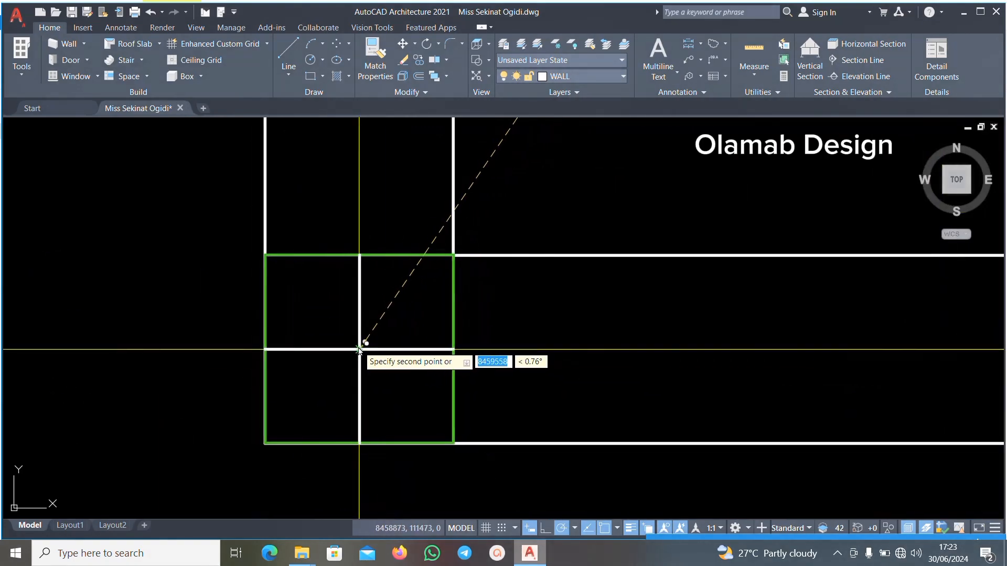
{"action": "scroll", "coordinate": [263, 351], "scroll_direction": "down", "scroll_amount": 6}
{"action": "scroll", "coordinate": [225, 349], "scroll_direction": "up", "scroll_amount": 2}
{"action": "scroll", "coordinate": [281, 355], "scroll_direction": "down", "scroll_amount": 2}
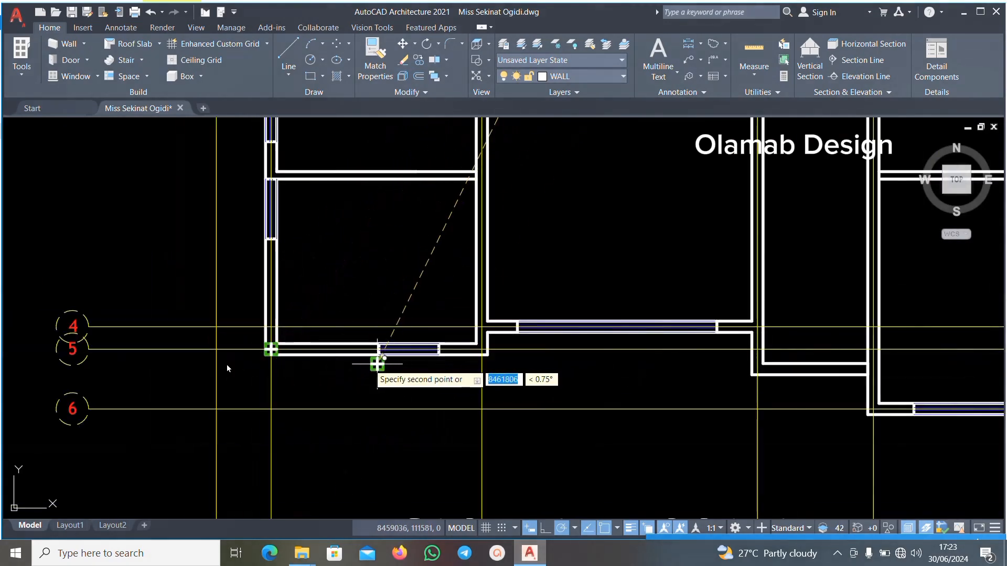
{"action": "scroll", "coordinate": [375, 360], "scroll_direction": "up", "scroll_amount": 4}
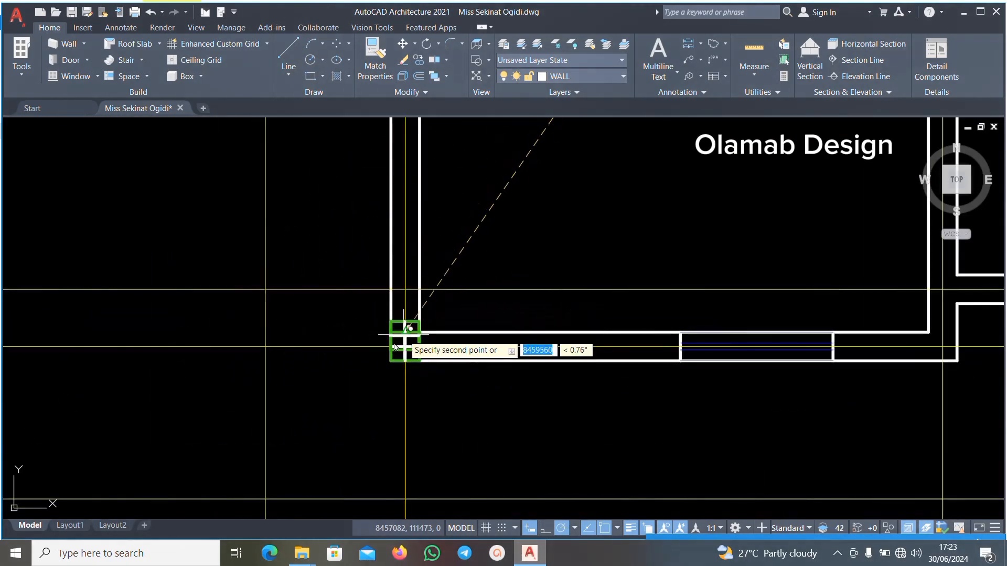
{"action": "scroll", "coordinate": [278, 341], "scroll_direction": "down", "scroll_amount": 4}
{"action": "scroll", "coordinate": [430, 357], "scroll_direction": "down", "scroll_amount": 5}
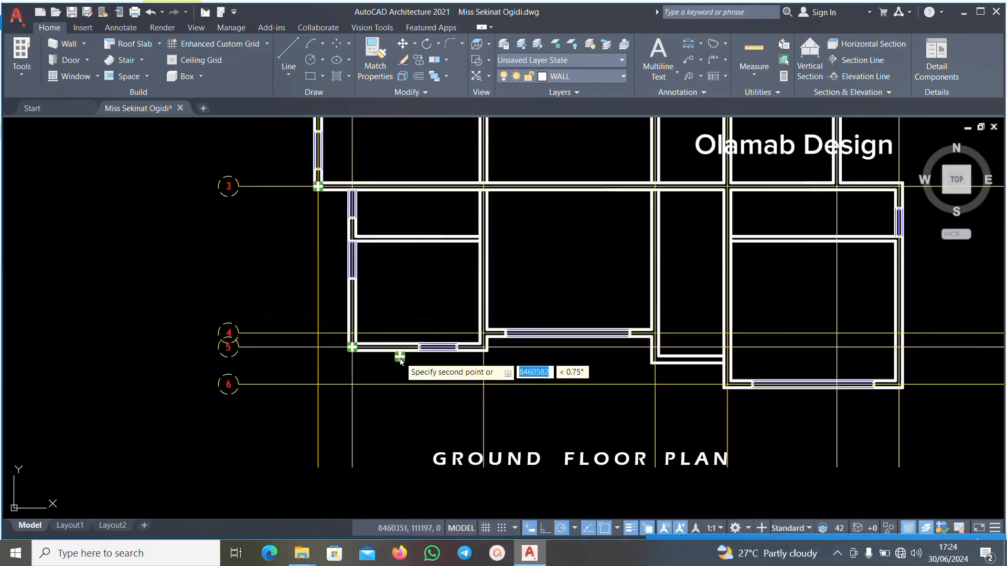
Place another copy of the column block on the wall junction at grid intersection D/4.
{"action": "scroll", "coordinate": [483, 341], "scroll_direction": "up", "scroll_amount": 5}
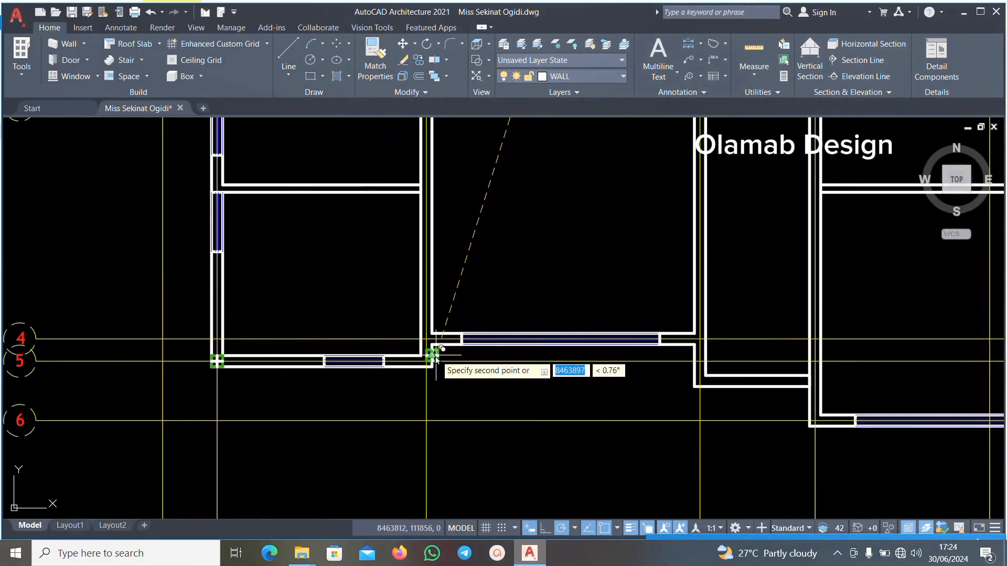
{"action": "scroll", "coordinate": [426, 347], "scroll_direction": "up", "scroll_amount": 2}
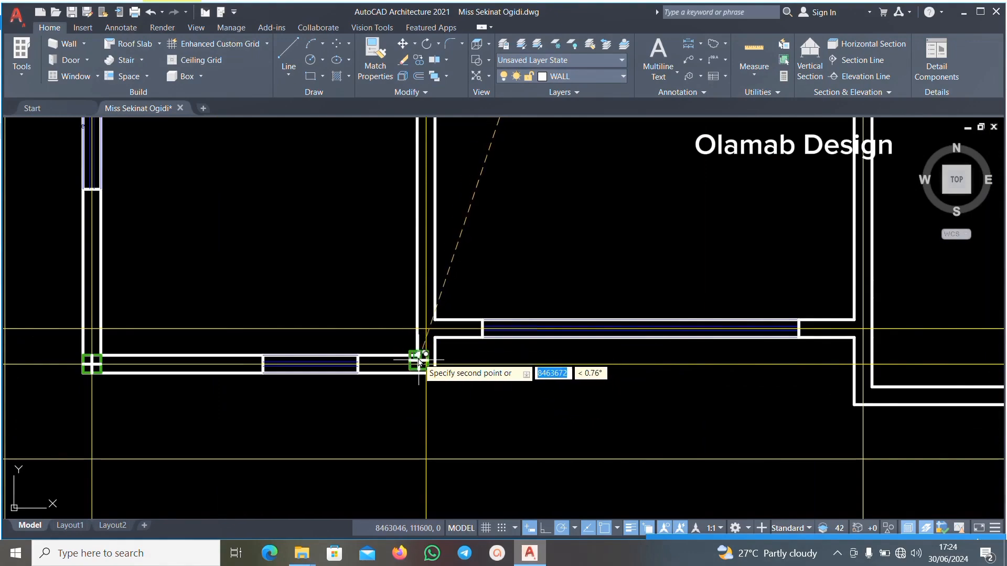
{"action": "scroll", "coordinate": [418, 361], "scroll_direction": "down", "scroll_amount": 5}
{"action": "scroll", "coordinate": [594, 371], "scroll_direction": "up", "scroll_amount": 2}
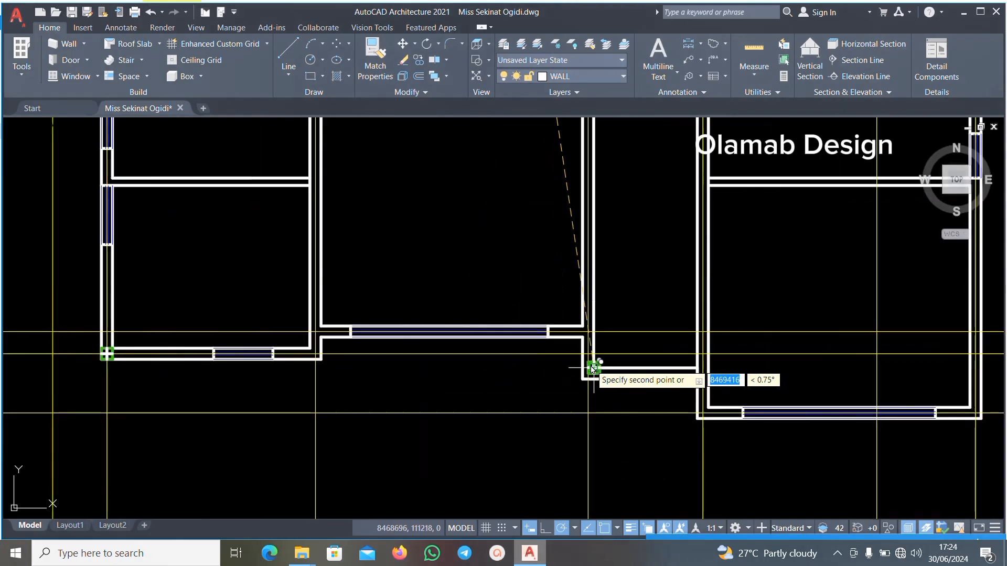
{"action": "scroll", "coordinate": [583, 331], "scroll_direction": "up", "scroll_amount": 2}
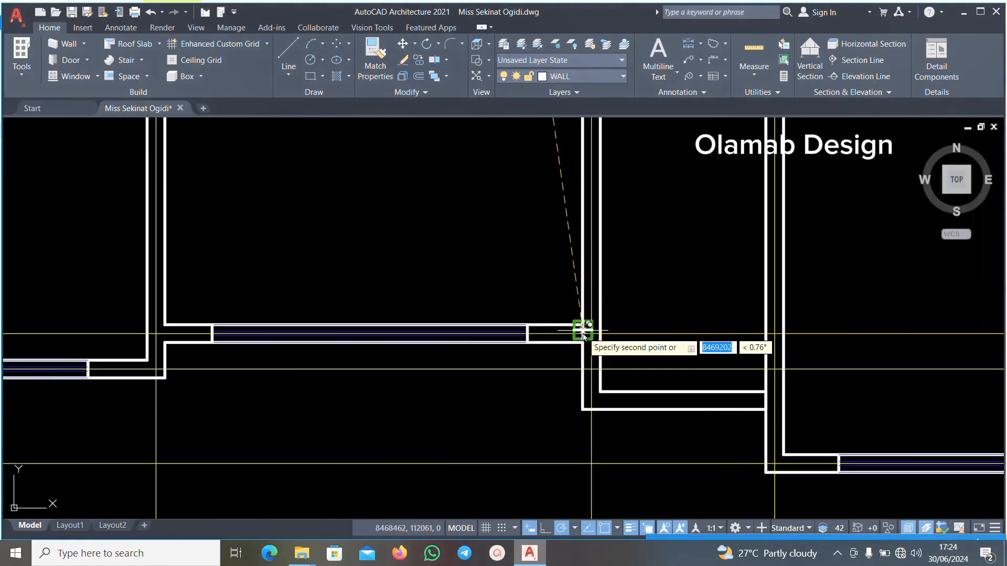
{"action": "scroll", "coordinate": [587, 344], "scroll_direction": "down", "scroll_amount": 8}
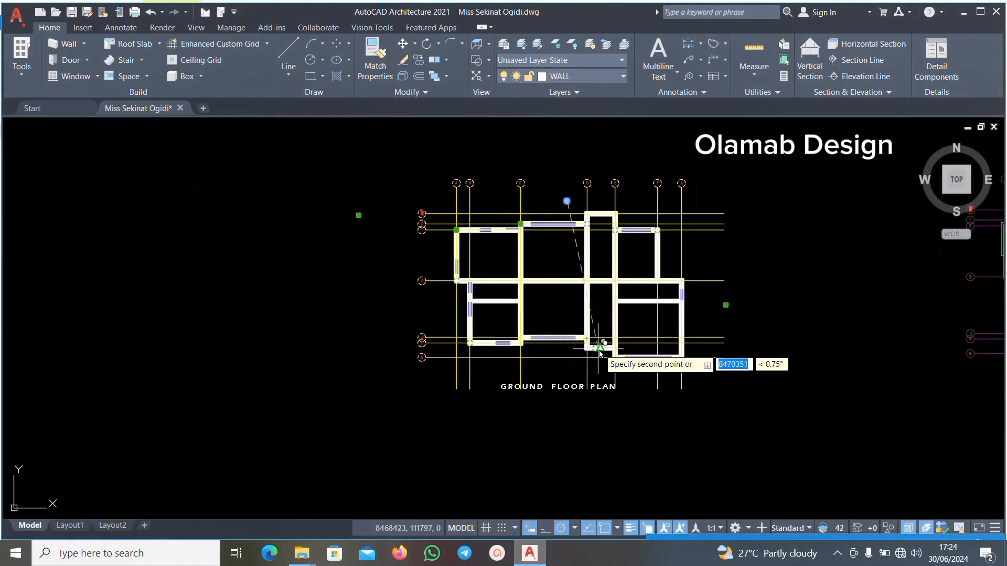
{"action": "scroll", "coordinate": [600, 346], "scroll_direction": "up", "scroll_amount": 2}
{"action": "scroll", "coordinate": [598, 350], "scroll_direction": "up", "scroll_amount": 6}
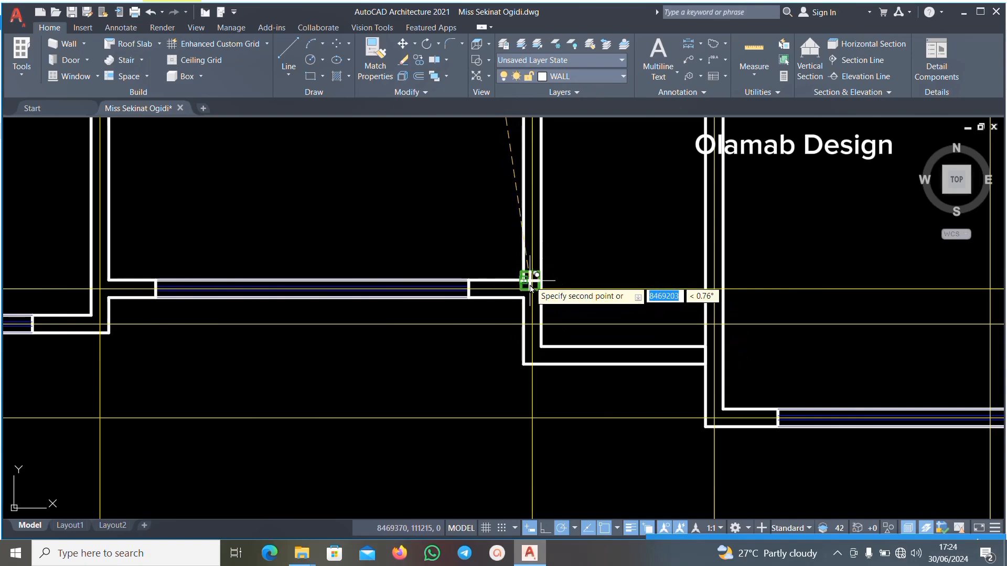
{"action": "scroll", "coordinate": [531, 292], "scroll_direction": "up", "scroll_amount": 10}
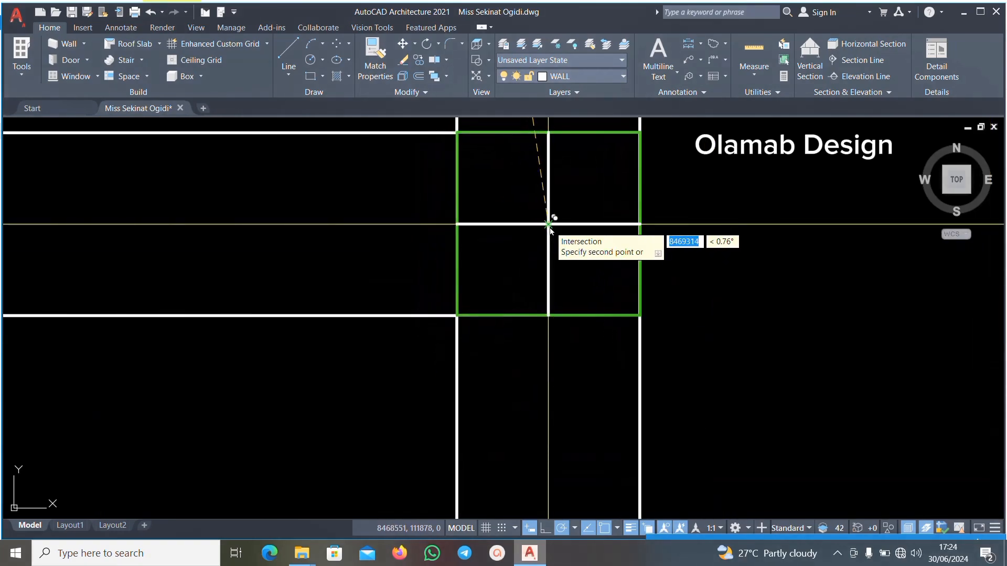
Place another copy of the column block on the wall at grid intersection E/4.
{"action": "scroll", "coordinate": [549, 225], "scroll_direction": "down", "scroll_amount": 8}
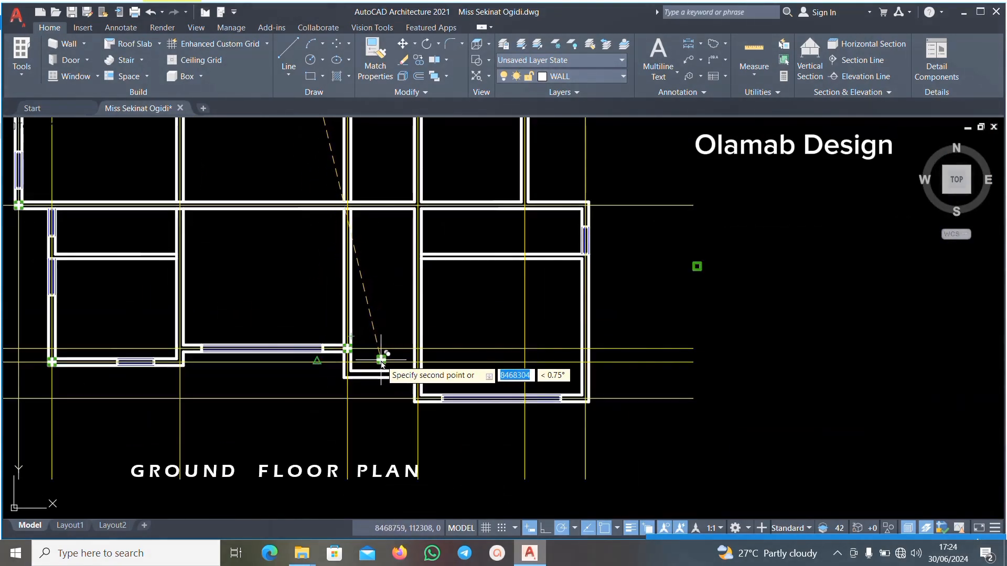
{"action": "scroll", "coordinate": [381, 363], "scroll_direction": "up", "scroll_amount": 4}
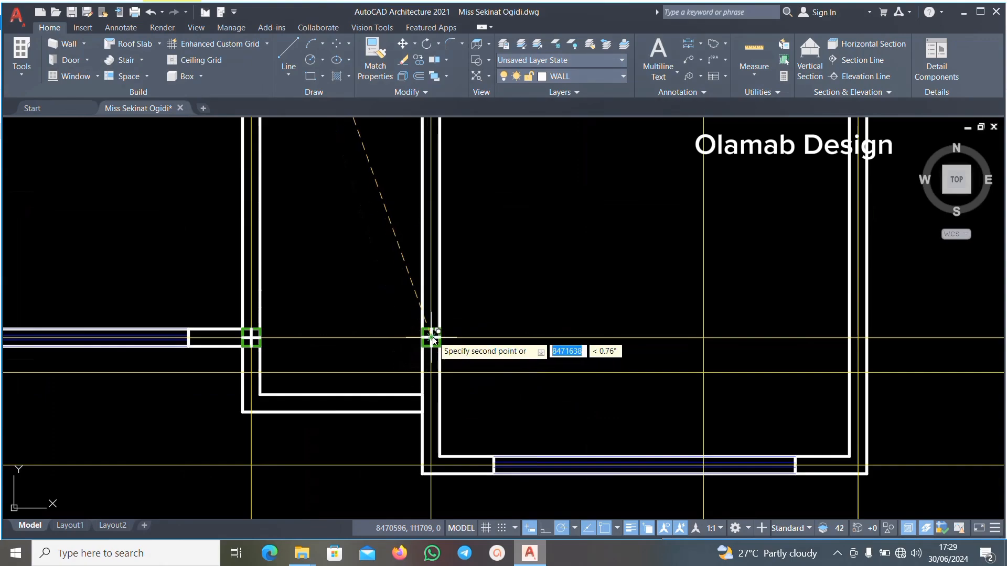
{"action": "scroll", "coordinate": [431, 341], "scroll_direction": "down", "scroll_amount": 4}
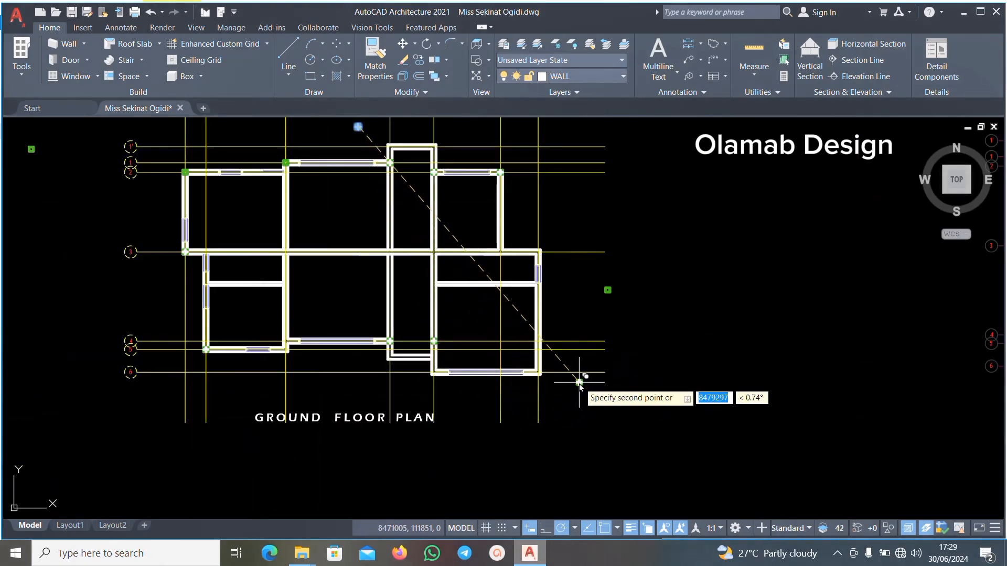
Place another copy of the column block on the interior wall crossing at grid intersection C/3.
{"action": "scroll", "coordinate": [579, 382], "scroll_direction": "up", "scroll_amount": 2}
{"action": "scroll", "coordinate": [499, 359], "scroll_direction": "up", "scroll_amount": 4}
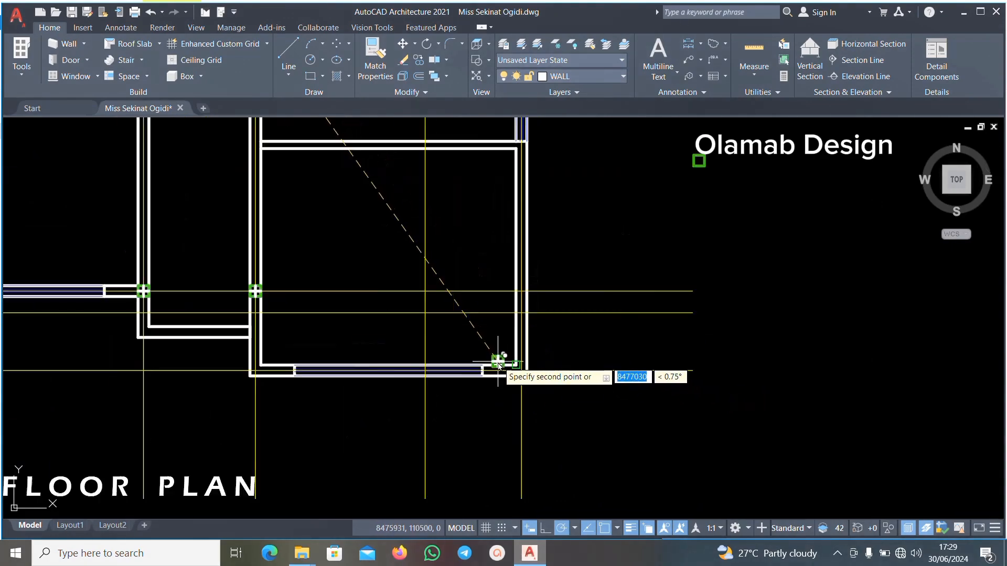
{"action": "scroll", "coordinate": [247, 371], "scroll_direction": "down", "scroll_amount": 5}
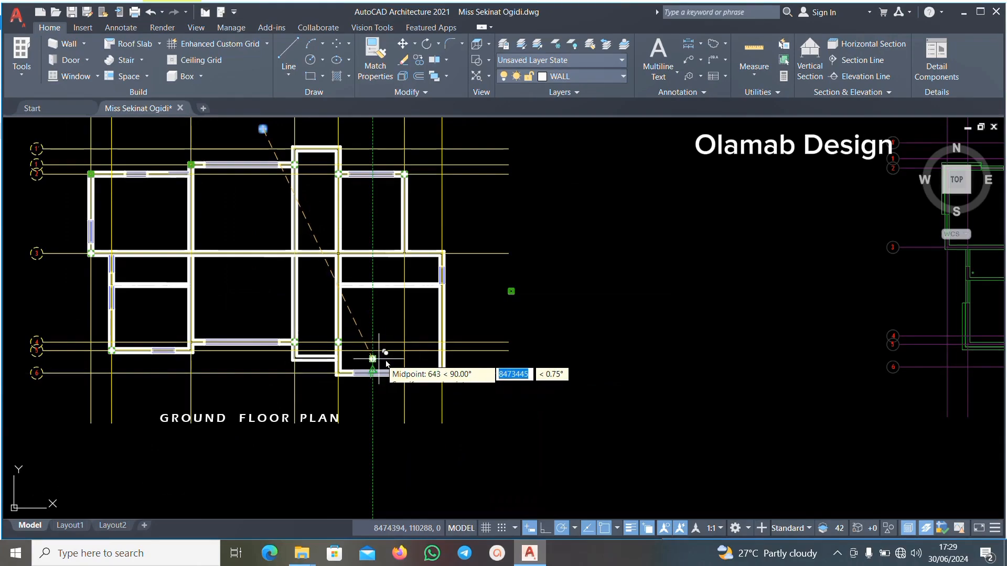
{"action": "scroll", "coordinate": [400, 357], "scroll_direction": "down", "scroll_amount": 2}
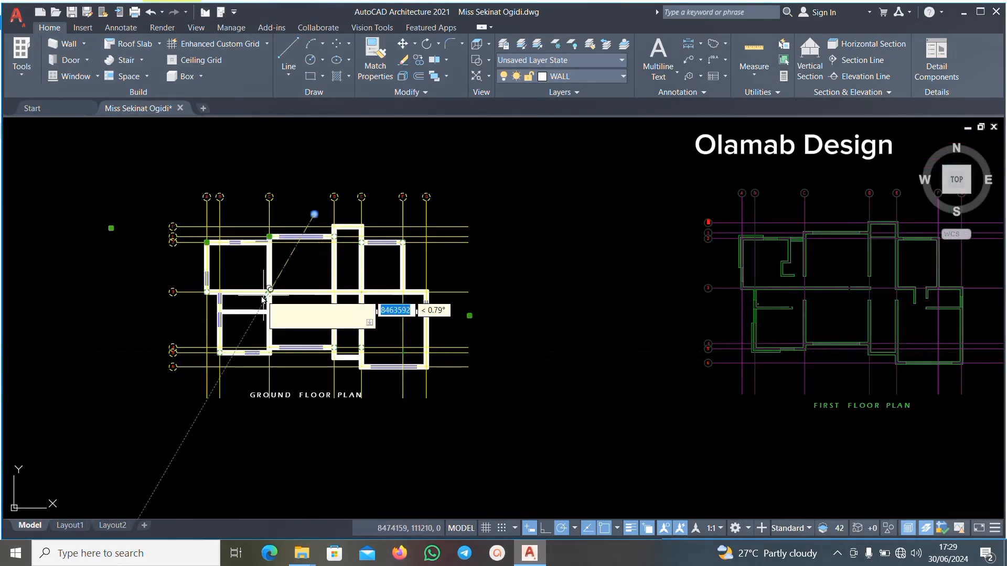
{"action": "scroll", "coordinate": [268, 283], "scroll_direction": "up", "scroll_amount": 4}
{"action": "scroll", "coordinate": [272, 292], "scroll_direction": "down", "scroll_amount": 2}
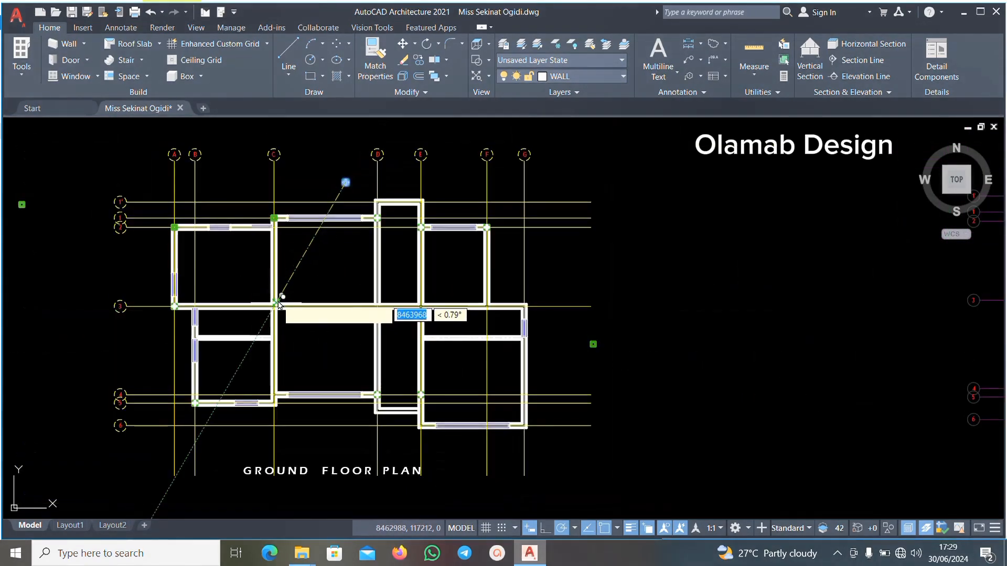
{"action": "scroll", "coordinate": [262, 310], "scroll_direction": "up", "scroll_amount": 8}
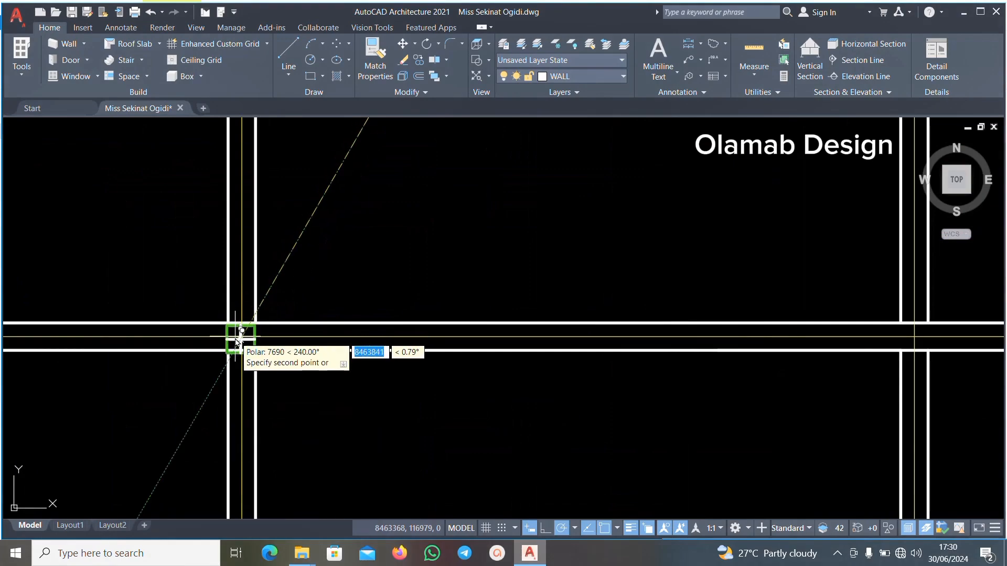
Place another copy of the column block on the wall junction at grid intersection B/3.
{"action": "scroll", "coordinate": [472, 328], "scroll_direction": "down", "scroll_amount": 6}
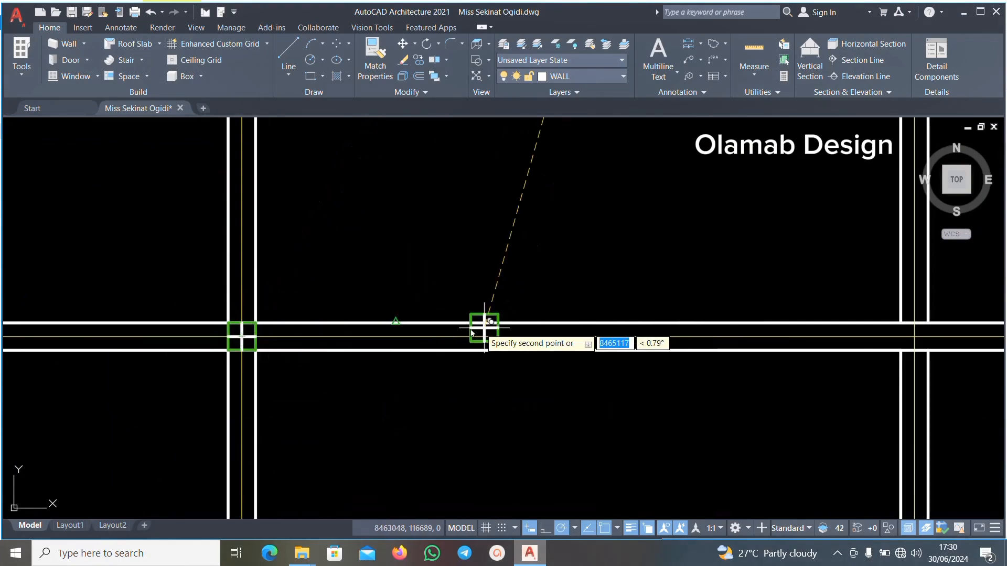
{"action": "scroll", "coordinate": [304, 339], "scroll_direction": "up", "scroll_amount": 4}
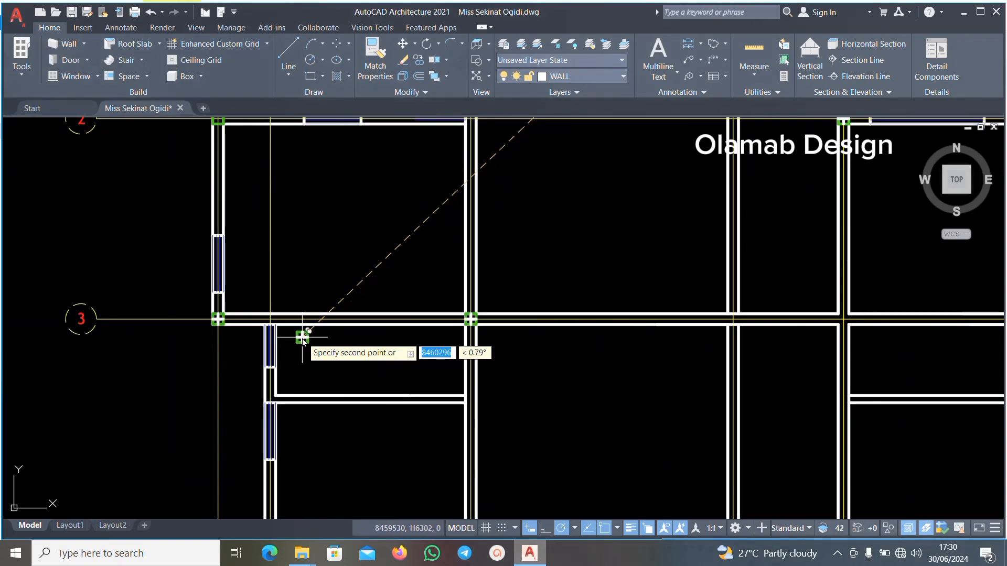
{"action": "scroll", "coordinate": [251, 322], "scroll_direction": "up", "scroll_amount": 4}
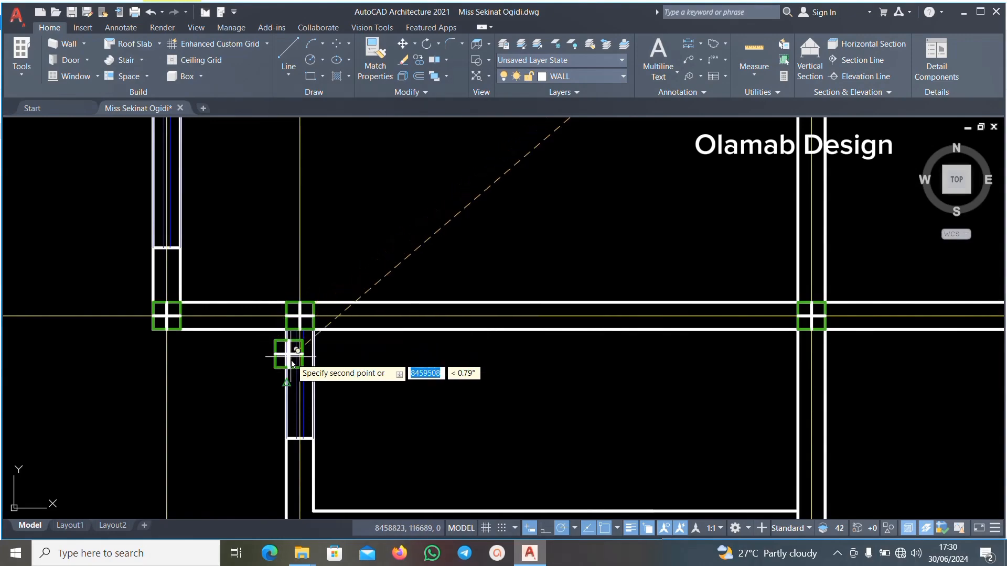
Place another copy of the column block on the interior wall crossing at grid intersection D/3.
{"action": "scroll", "coordinate": [296, 346], "scroll_direction": "down", "scroll_amount": 3}
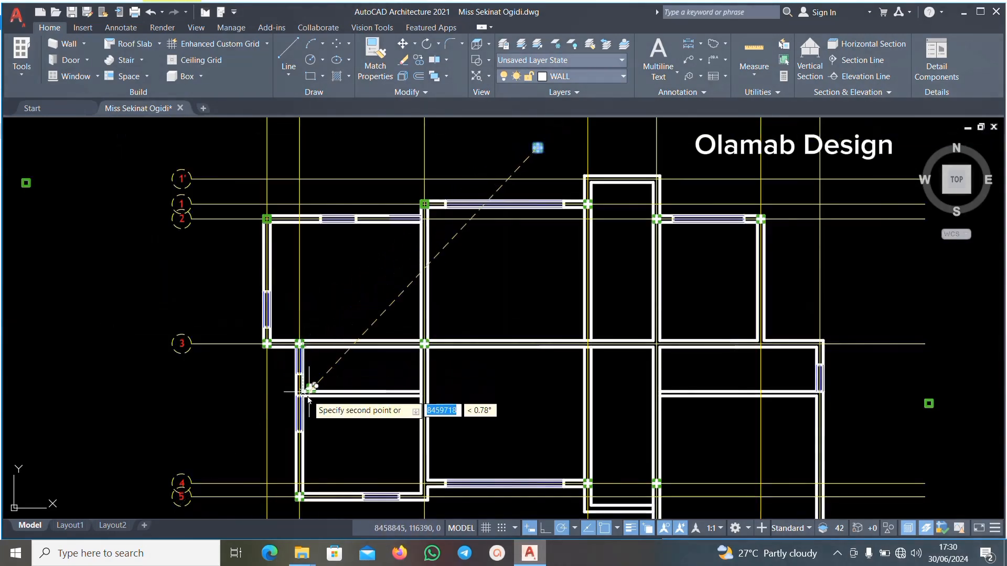
{"action": "scroll", "coordinate": [289, 403], "scroll_direction": "up", "scroll_amount": 6}
{"action": "scroll", "coordinate": [265, 388], "scroll_direction": "down", "scroll_amount": 6}
{"action": "scroll", "coordinate": [273, 398], "scroll_direction": "down", "scroll_amount": 2}
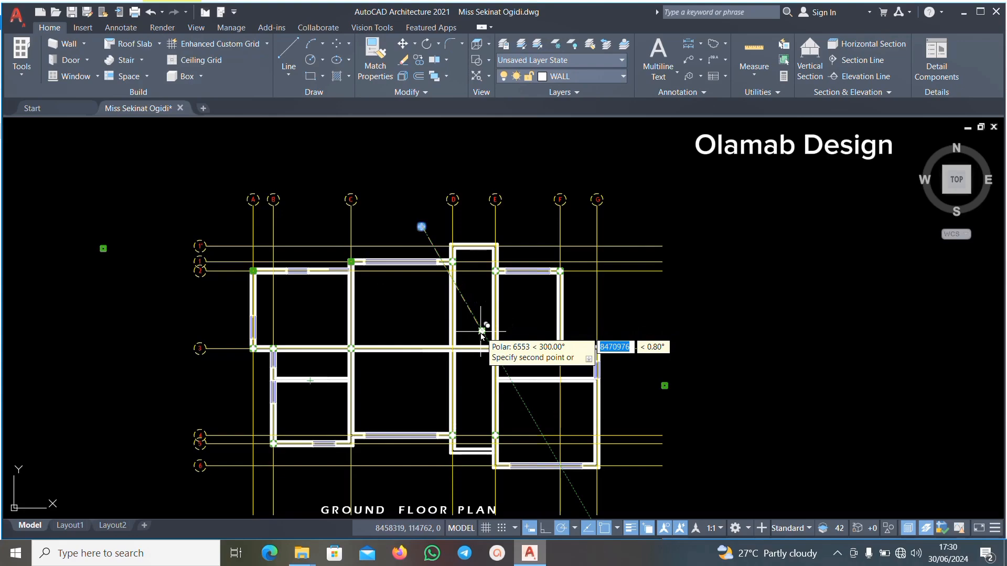
{"action": "scroll", "coordinate": [482, 335], "scroll_direction": "up", "scroll_amount": 3}
{"action": "scroll", "coordinate": [427, 364], "scroll_direction": "down", "scroll_amount": 2}
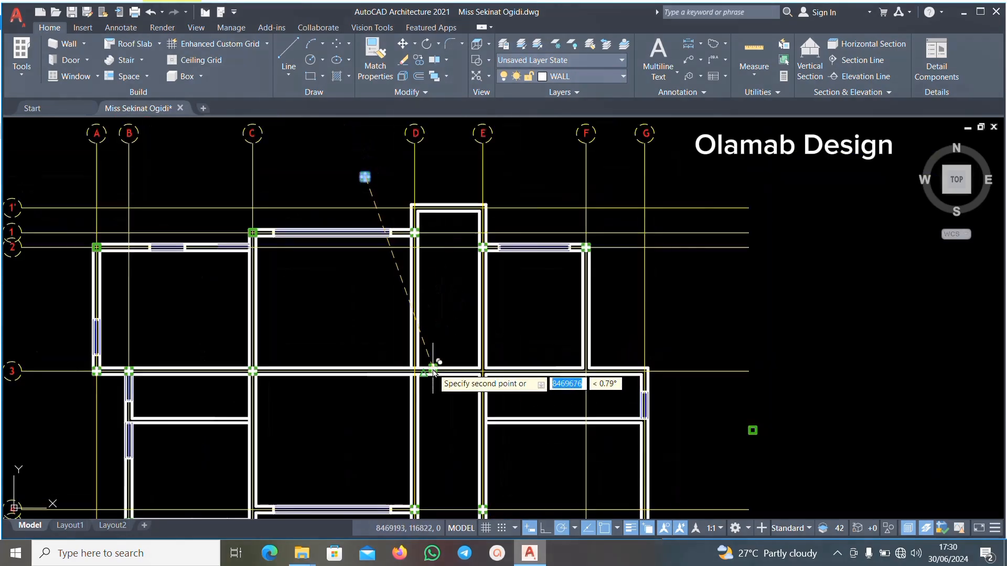
{"action": "scroll", "coordinate": [414, 367], "scroll_direction": "up", "scroll_amount": 5}
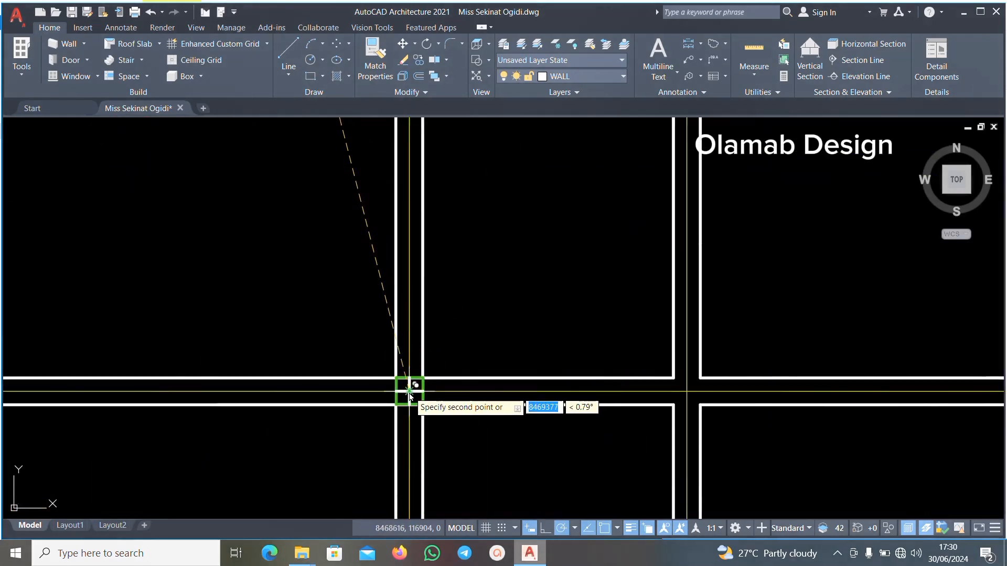
{"action": "scroll", "coordinate": [409, 394], "scroll_direction": "down", "scroll_amount": 5}
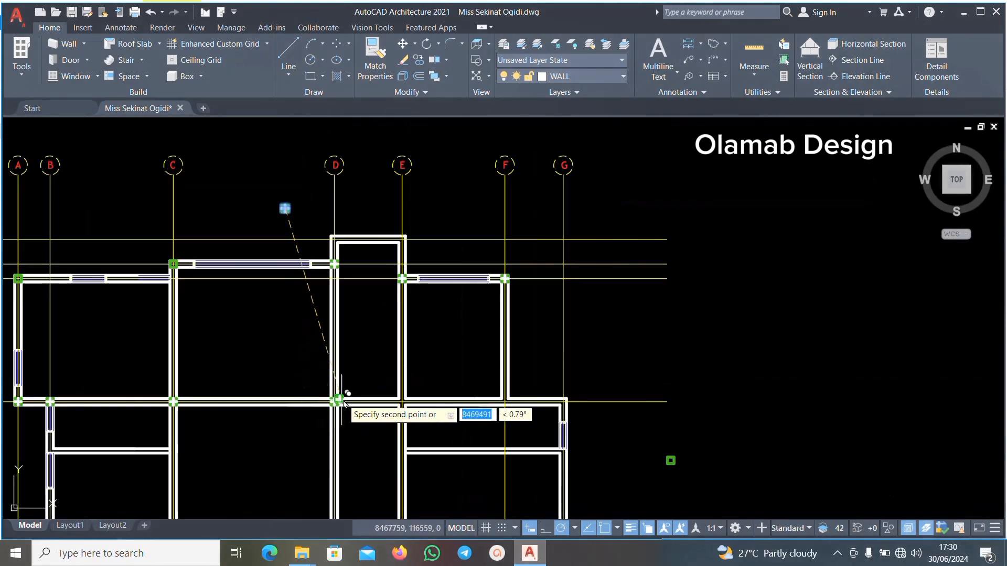
Place another copy of the column block on the interior wall crossing at grid intersection E/3.
{"action": "scroll", "coordinate": [414, 406], "scroll_direction": "up", "scroll_amount": 2}
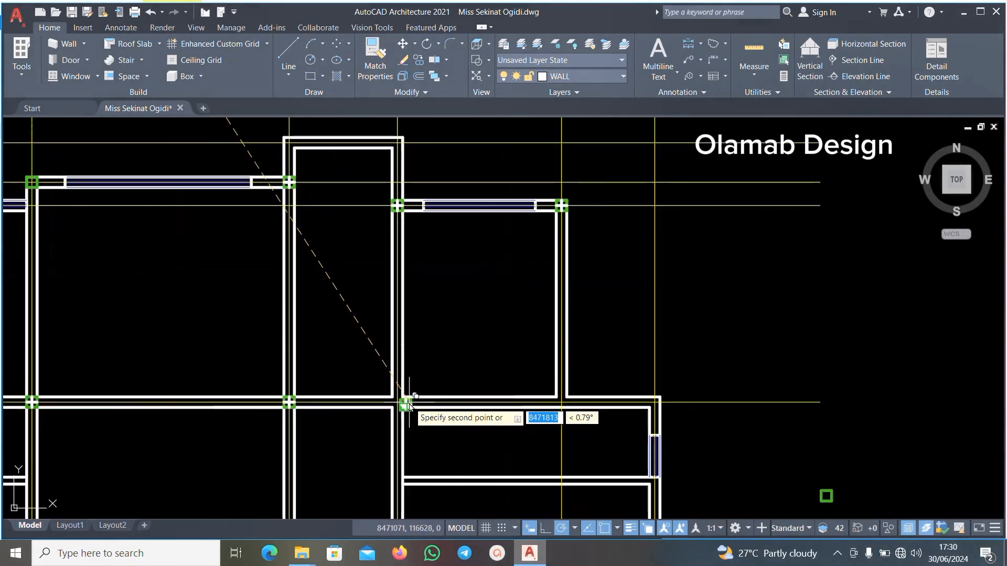
{"action": "scroll", "coordinate": [409, 405], "scroll_direction": "up", "scroll_amount": 4}
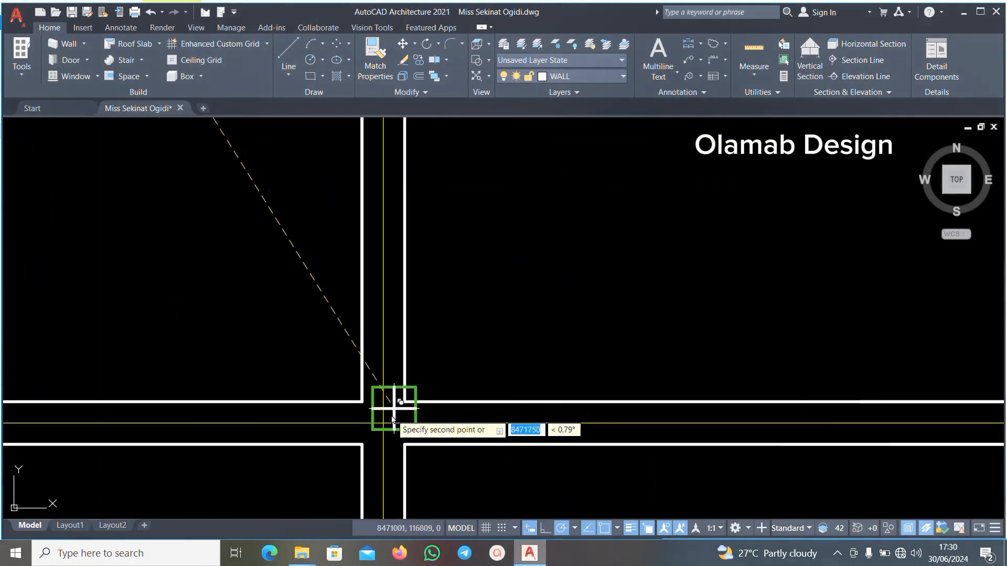
{"action": "scroll", "coordinate": [406, 420], "scroll_direction": "down", "scroll_amount": 2}
{"action": "scroll", "coordinate": [404, 417], "scroll_direction": "up", "scroll_amount": 3}
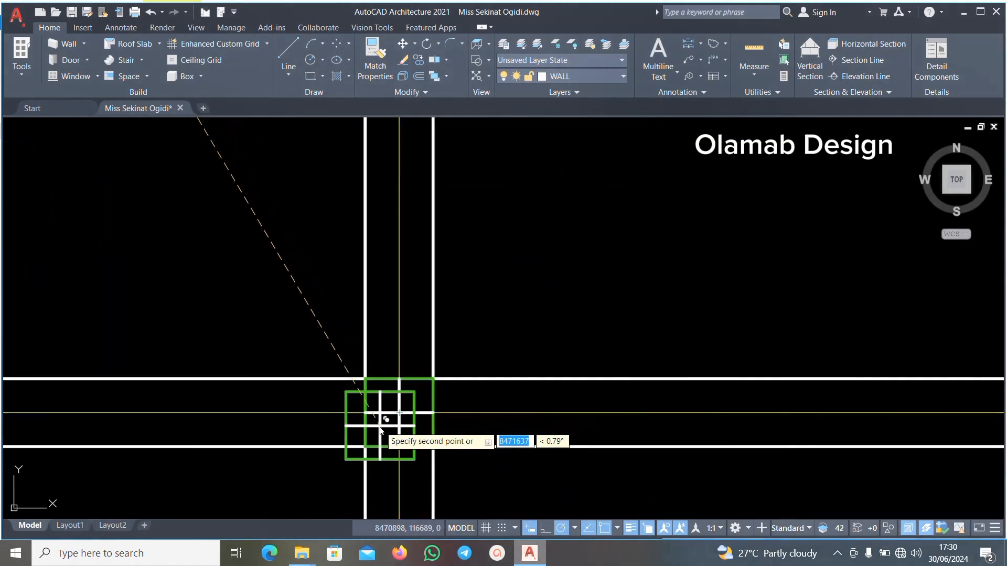
Place another copy of the column block on the wall junction at grid intersection F/3.
{"action": "scroll", "coordinate": [379, 431], "scroll_direction": "down", "scroll_amount": 3}
{"action": "scroll", "coordinate": [400, 420], "scroll_direction": "up", "scroll_amount": 1}
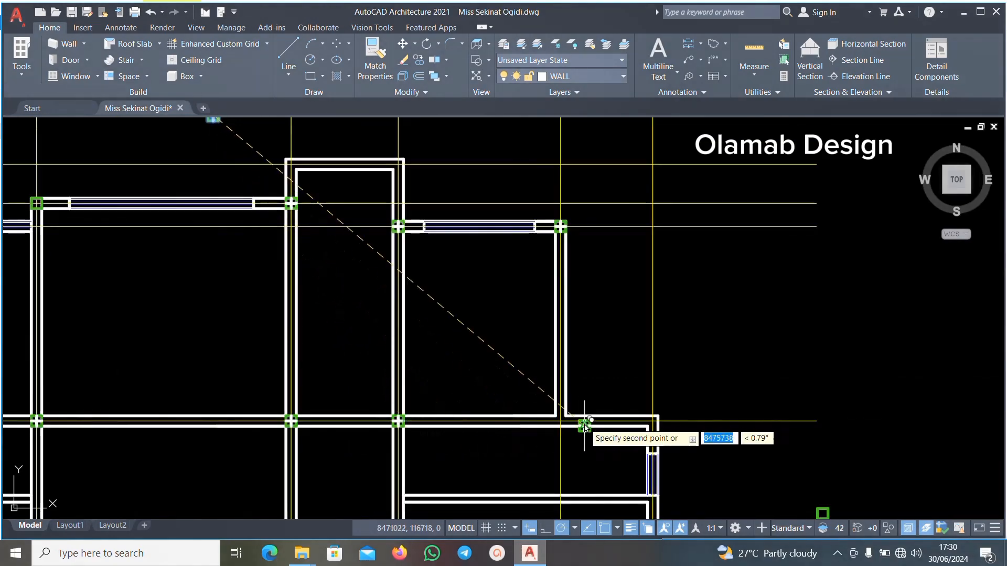
{"action": "scroll", "coordinate": [581, 425], "scroll_direction": "up", "scroll_amount": 1}
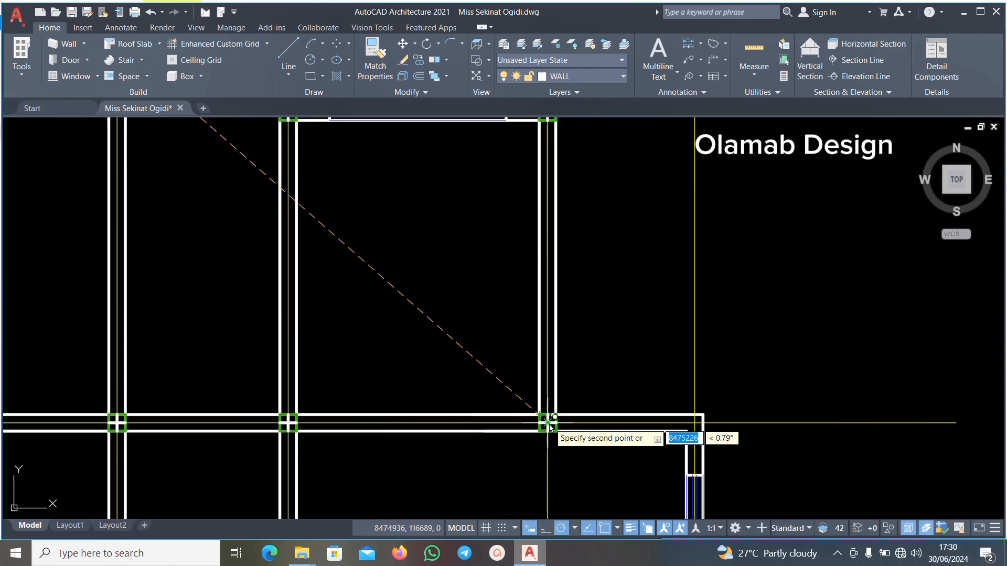
{"action": "scroll", "coordinate": [543, 417], "scroll_direction": "up", "scroll_amount": 3}
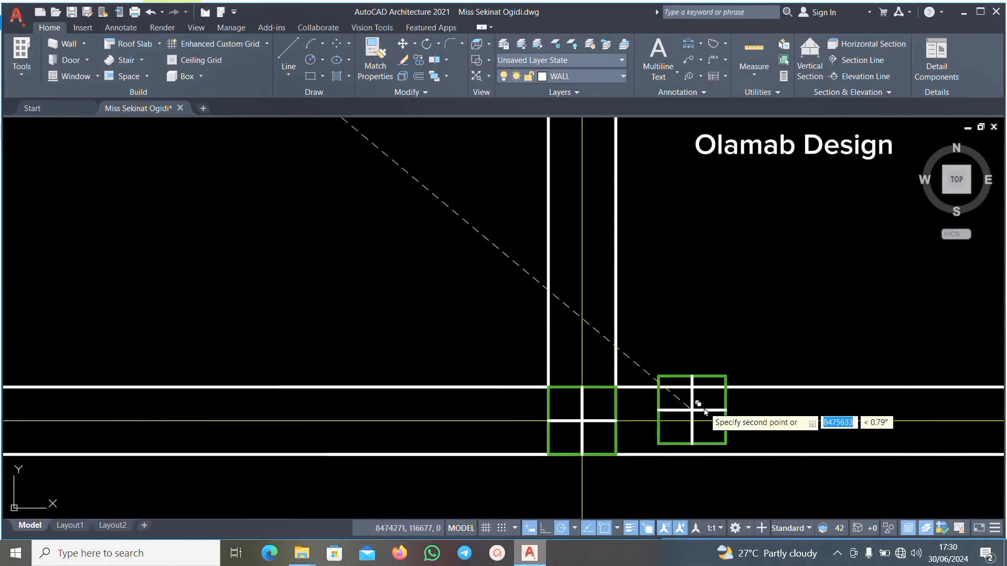
Place another copy of the column block on the outer wall corner at grid intersection G/3.
{"action": "scroll", "coordinate": [667, 427], "scroll_direction": "up", "scroll_amount": 2}
{"action": "scroll", "coordinate": [667, 428], "scroll_direction": "down", "scroll_amount": 1}
{"action": "scroll", "coordinate": [435, 388], "scroll_direction": "down", "scroll_amount": 3}
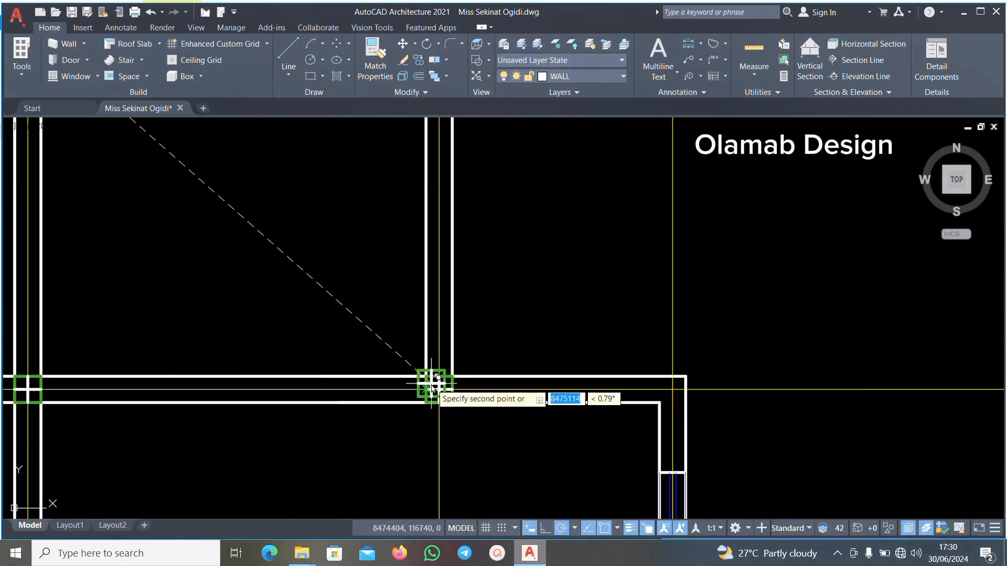
{"action": "scroll", "coordinate": [431, 388], "scroll_direction": "down", "scroll_amount": 2}
{"action": "scroll", "coordinate": [485, 385], "scroll_direction": "up", "scroll_amount": 3}
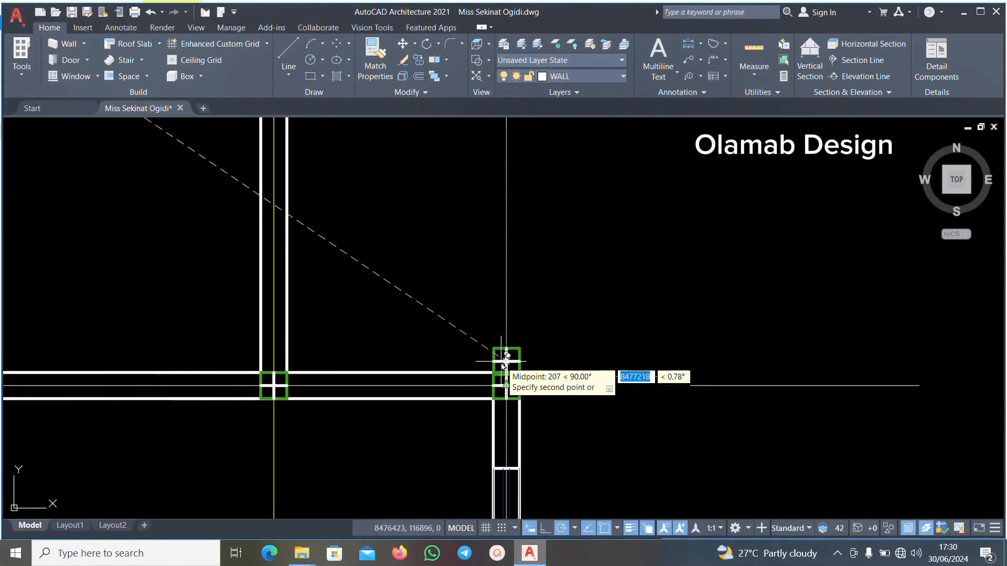
Check the ground floor plan's remaining wall corners and junctions, from grid G/6 to the walls between C and E, and end the copying.
{"action": "scroll", "coordinate": [499, 388], "scroll_direction": "down", "scroll_amount": 5}
{"action": "scroll", "coordinate": [499, 423], "scroll_direction": "up", "scroll_amount": 5}
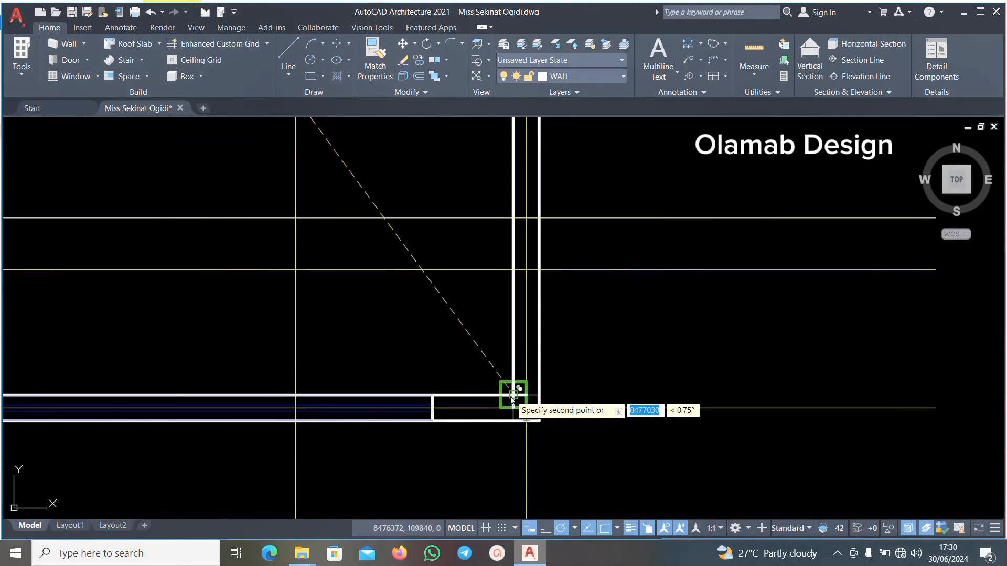
{"action": "scroll", "coordinate": [526, 404], "scroll_direction": "down", "scroll_amount": 3}
{"action": "scroll", "coordinate": [488, 400], "scroll_direction": "down", "scroll_amount": 2}
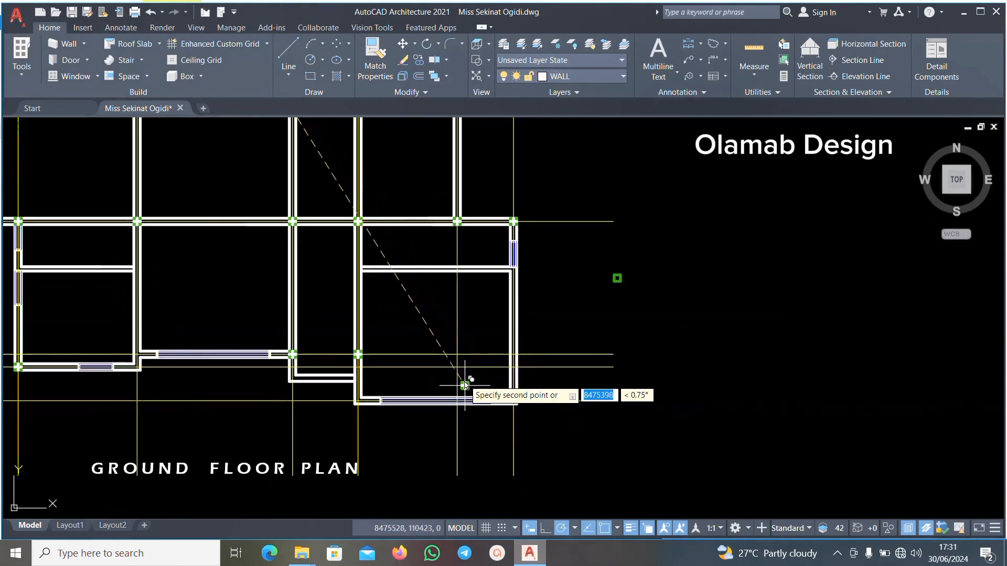
{"action": "scroll", "coordinate": [461, 391], "scroll_direction": "down", "scroll_amount": 3}
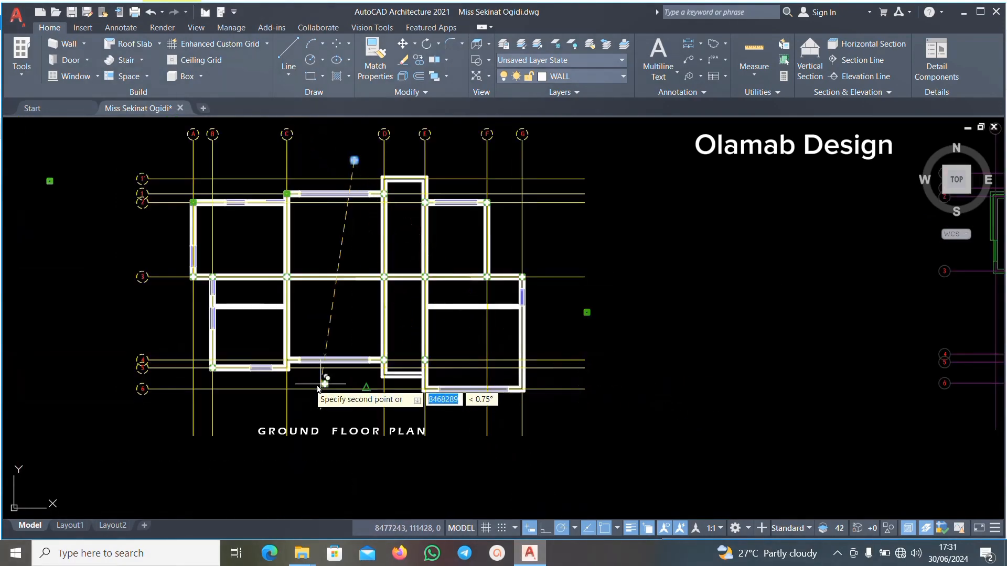
{"action": "scroll", "coordinate": [291, 362], "scroll_direction": "up", "scroll_amount": 2}
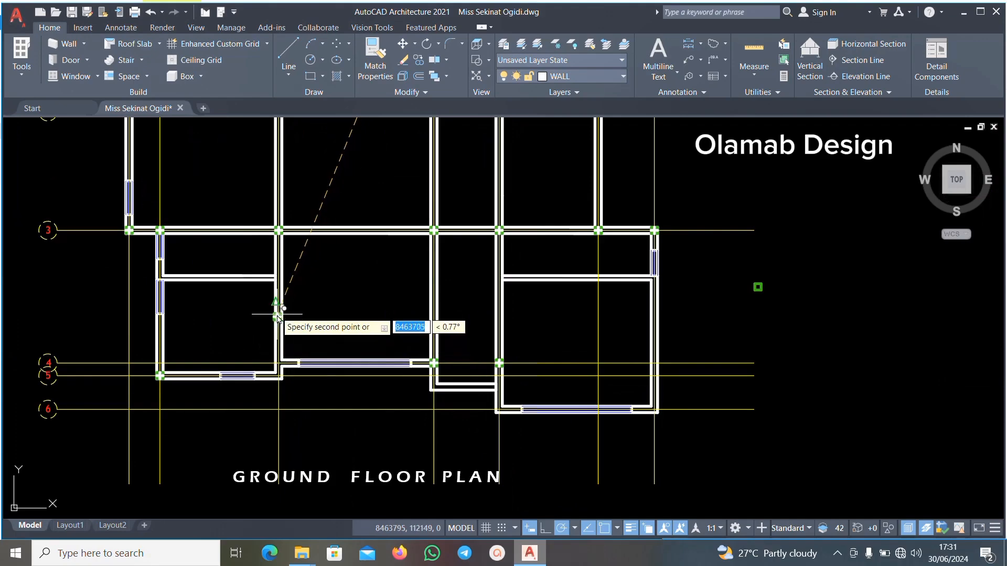
{"action": "scroll", "coordinate": [263, 271], "scroll_direction": "up", "scroll_amount": 2}
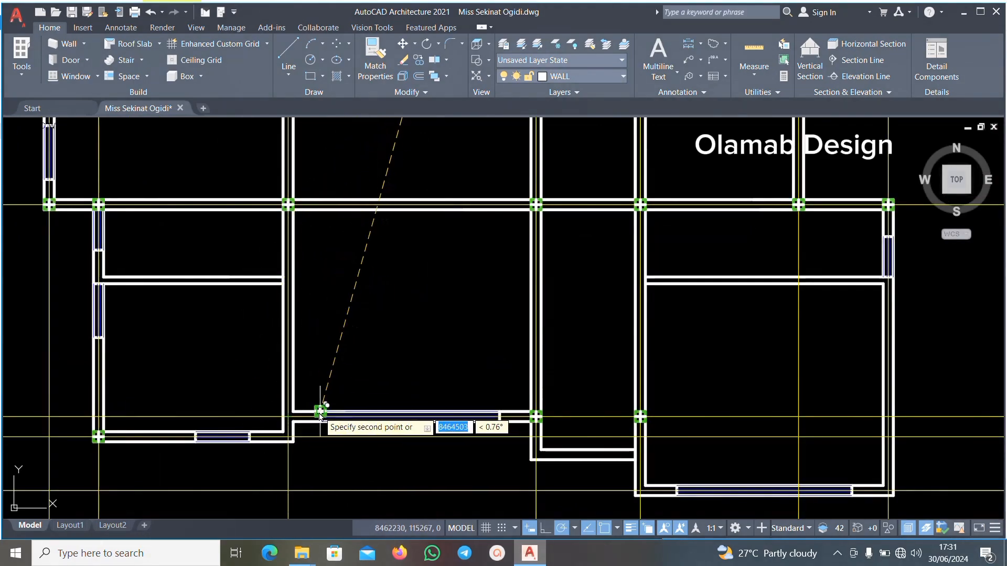
{"action": "scroll", "coordinate": [322, 412], "scroll_direction": "down", "scroll_amount": 2}
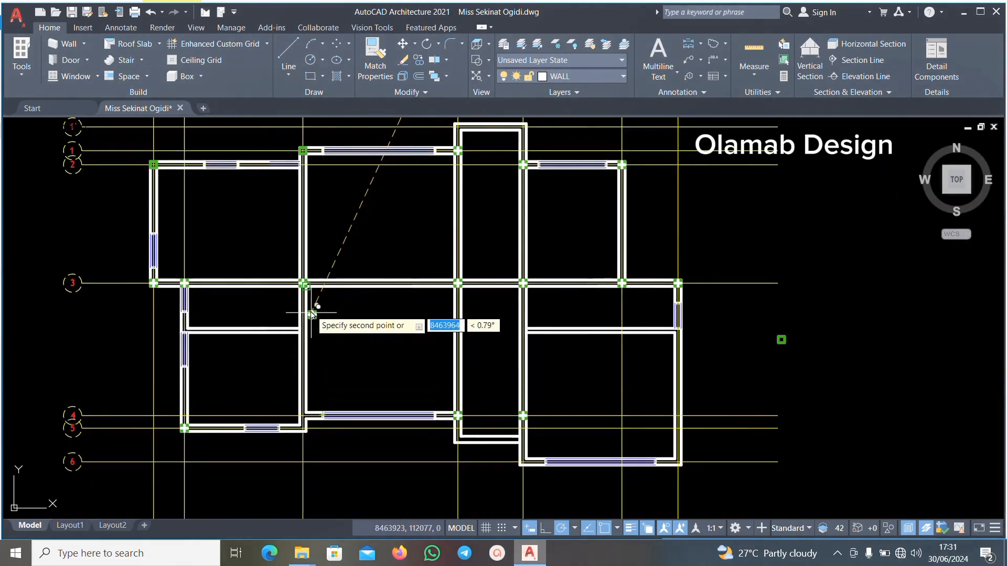
{"action": "middle_click_drag", "start_coordinate": [307, 255], "coordinate": [308, 338]}
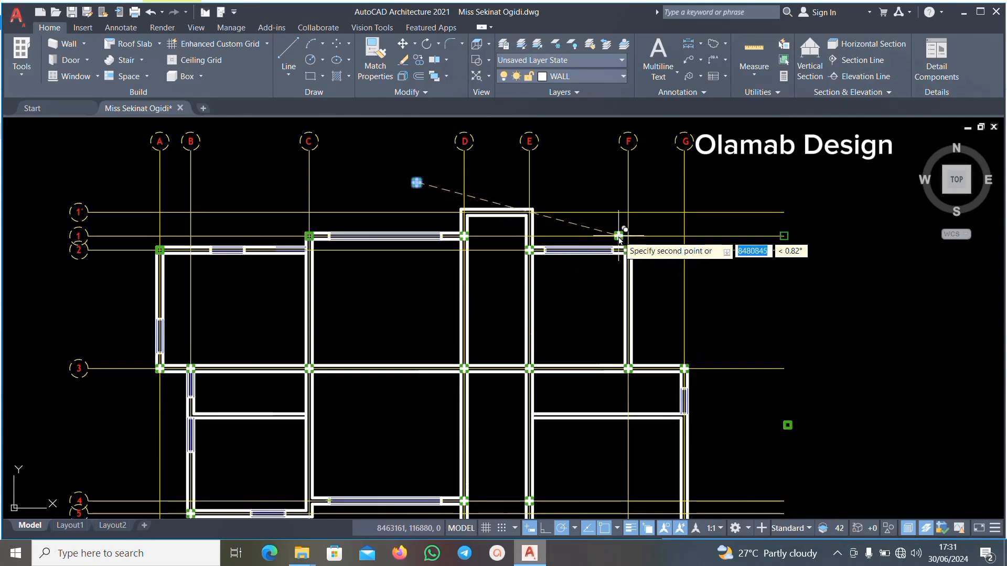
{"action": "scroll", "coordinate": [622, 234], "scroll_direction": "up", "scroll_amount": 2}
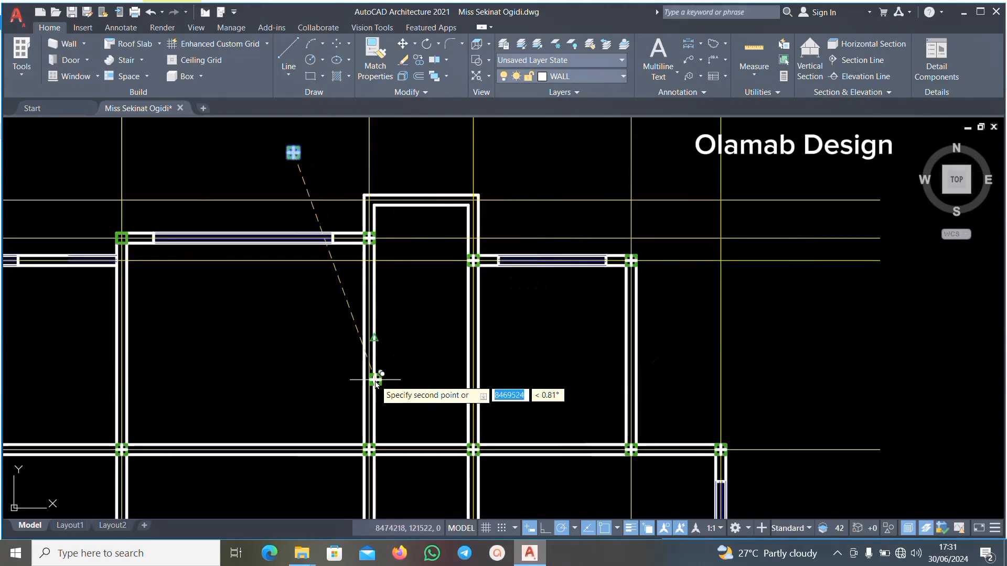
{"action": "middle_click_drag", "start_coordinate": [384, 337], "coordinate": [457, 314]}
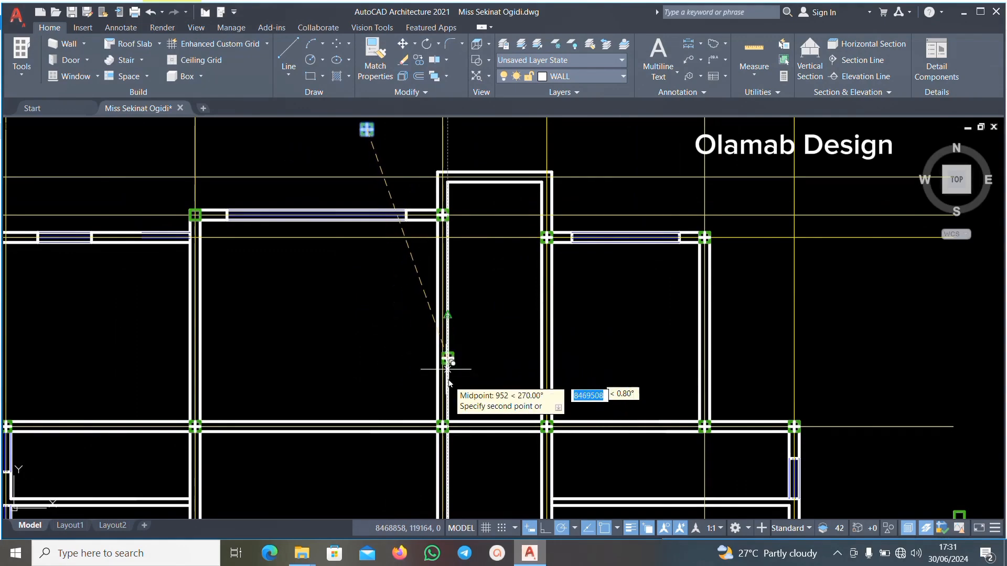
{"action": "scroll", "coordinate": [405, 208], "scroll_direction": "down", "scroll_amount": 3}
{"action": "scroll", "coordinate": [314, 346], "scroll_direction": "up", "scroll_amount": 4}
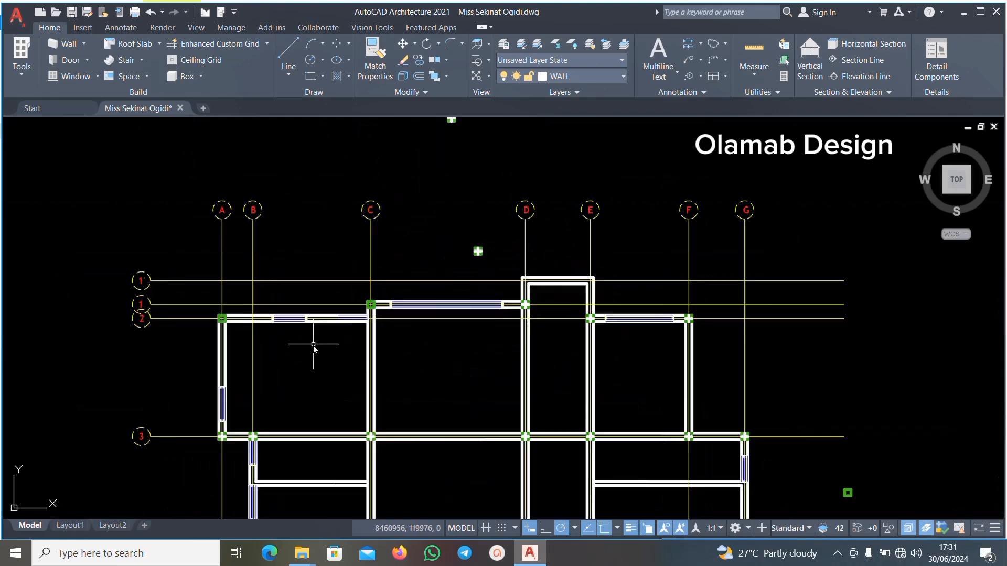
Compare the column layout between grid lines C and D with the upper living room's window wall and dimensions on the furnished ground floor plan.
{"action": "scroll", "coordinate": [357, 300], "scroll_direction": "down", "scroll_amount": 3}
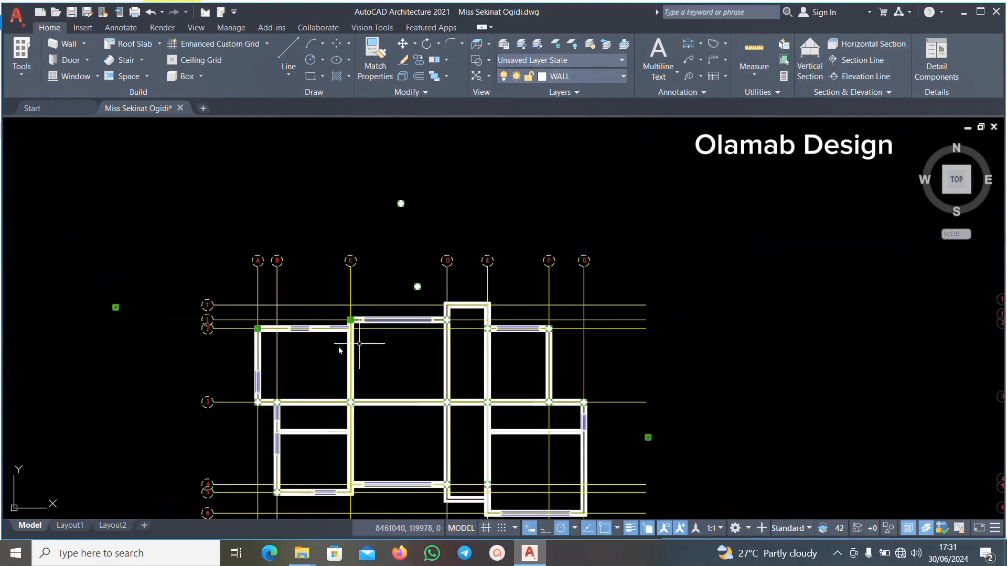
{"action": "scroll", "coordinate": [336, 309], "scroll_direction": "up", "scroll_amount": 3}
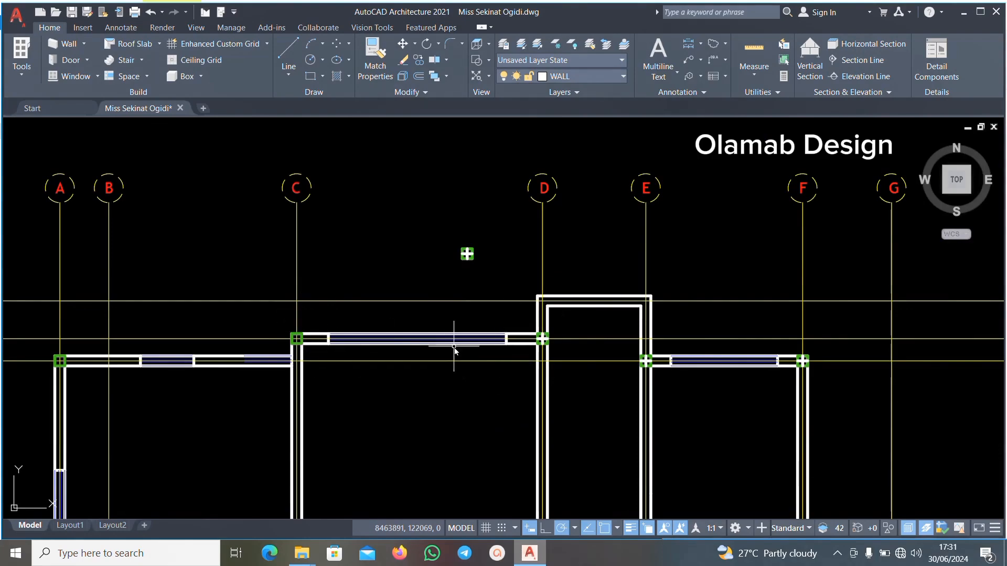
{"action": "scroll", "coordinate": [452, 349], "scroll_direction": "up", "scroll_amount": 2}
{"action": "scroll", "coordinate": [409, 381], "scroll_direction": "down", "scroll_amount": 4}
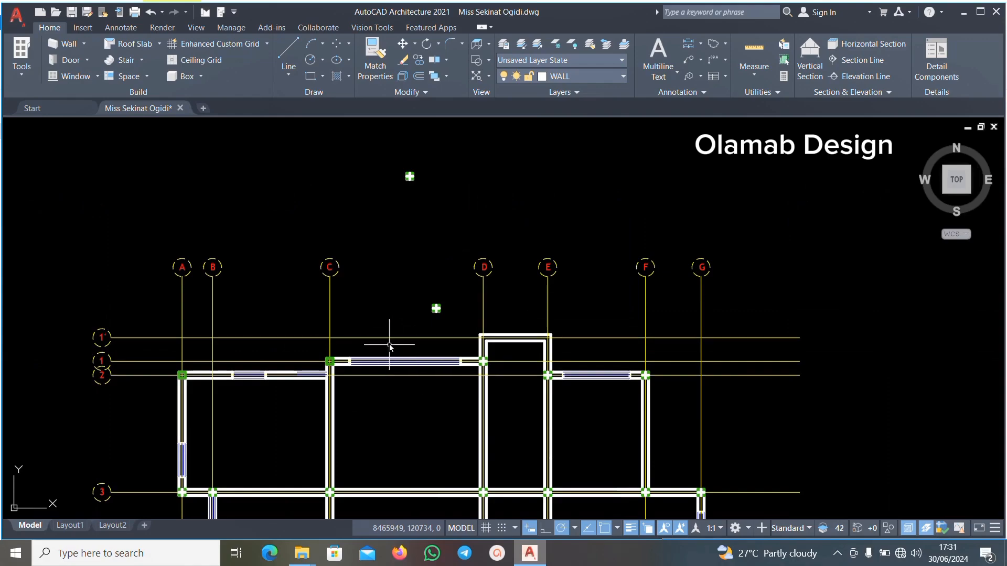
{"action": "scroll", "coordinate": [470, 357], "scroll_direction": "up", "scroll_amount": 1}
{"action": "scroll", "coordinate": [414, 353], "scroll_direction": "down", "scroll_amount": 5}
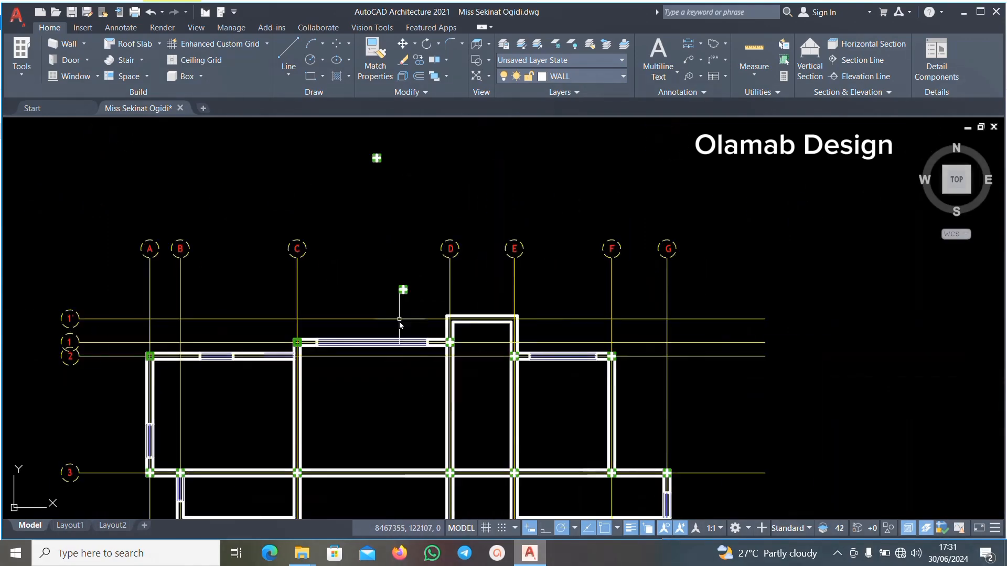
{"action": "scroll", "coordinate": [391, 312], "scroll_direction": "down", "scroll_amount": 6}
{"action": "scroll", "coordinate": [401, 391], "scroll_direction": "up", "scroll_amount": 12}
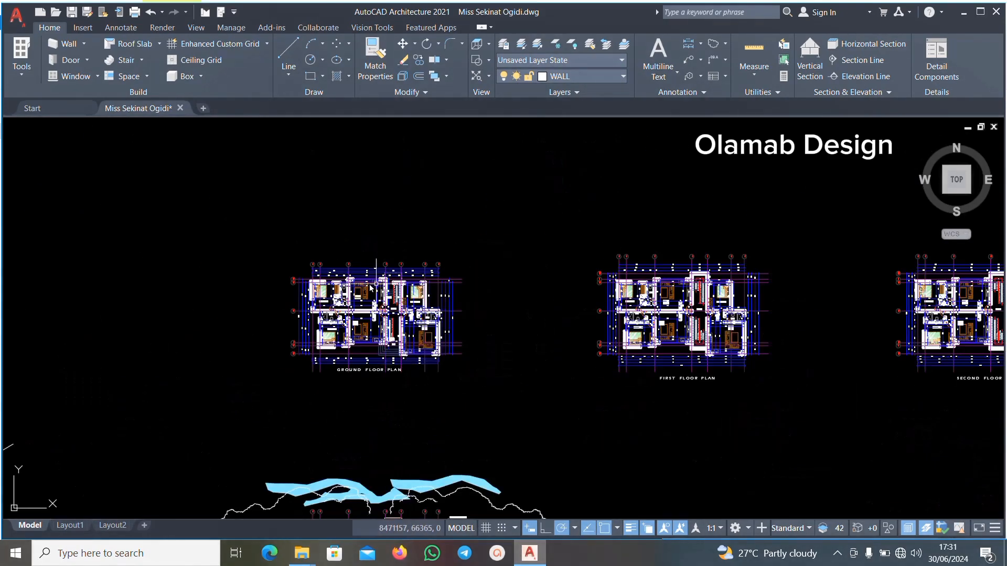
{"action": "scroll", "coordinate": [393, 292], "scroll_direction": "up", "scroll_amount": 4}
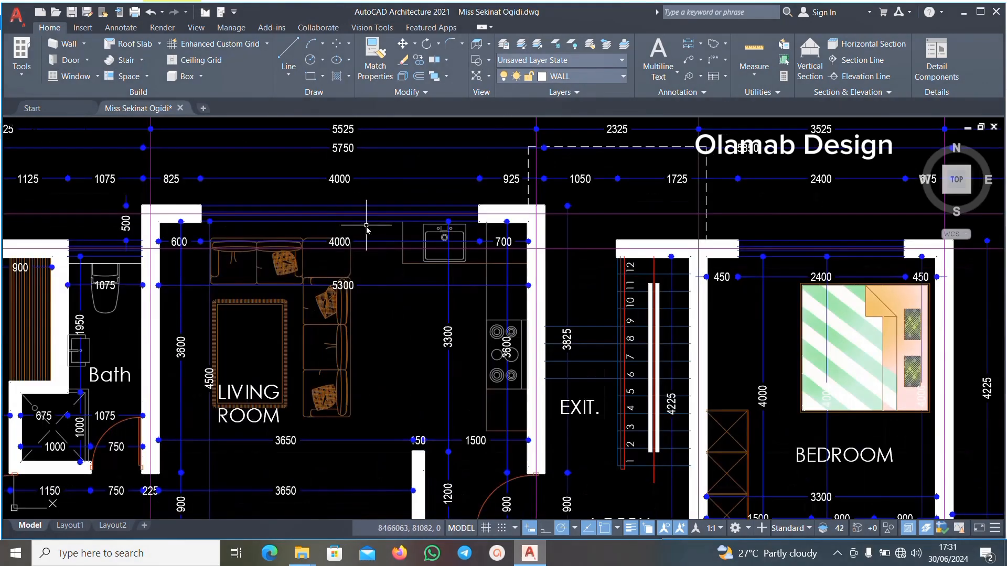
{"action": "scroll", "coordinate": [366, 218], "scroll_direction": "down", "scroll_amount": 4}
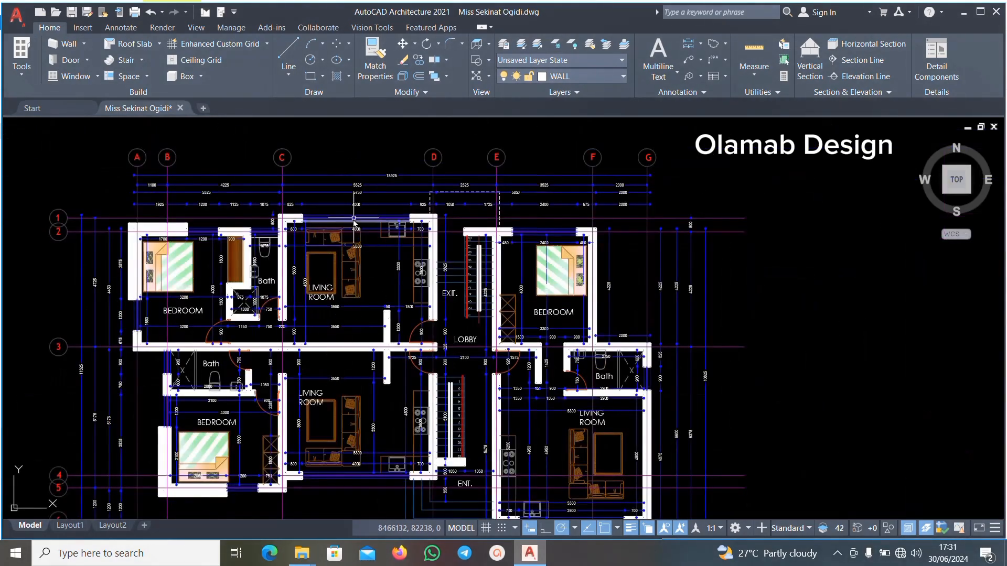
{"action": "scroll", "coordinate": [324, 237], "scroll_direction": "up", "scroll_amount": 5}
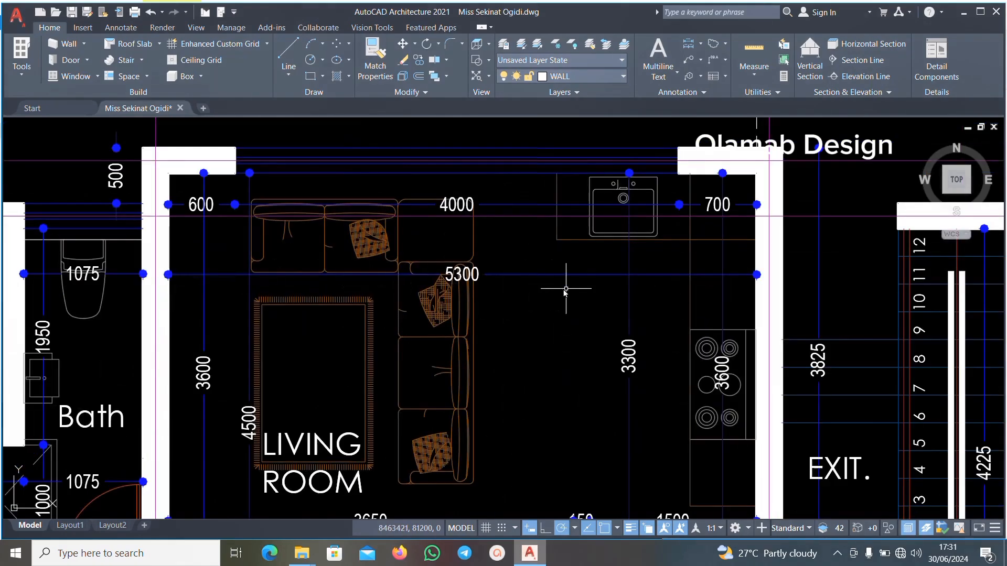
{"action": "scroll", "coordinate": [432, 303], "scroll_direction": "down", "scroll_amount": 4}
{"action": "scroll", "coordinate": [323, 287], "scroll_direction": "up", "scroll_amount": 4}
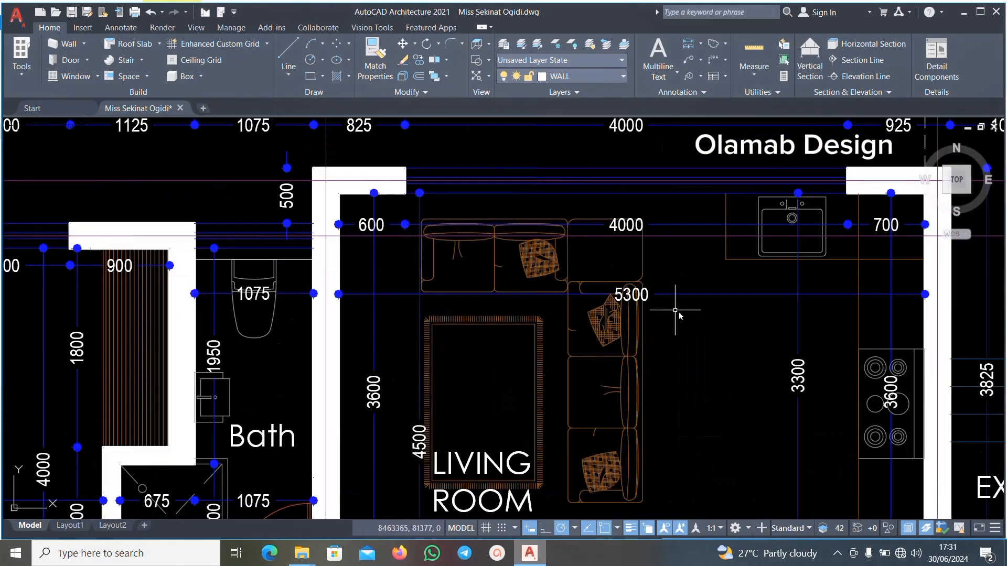
{"action": "scroll", "coordinate": [771, 348], "scroll_direction": "down", "scroll_amount": 5}
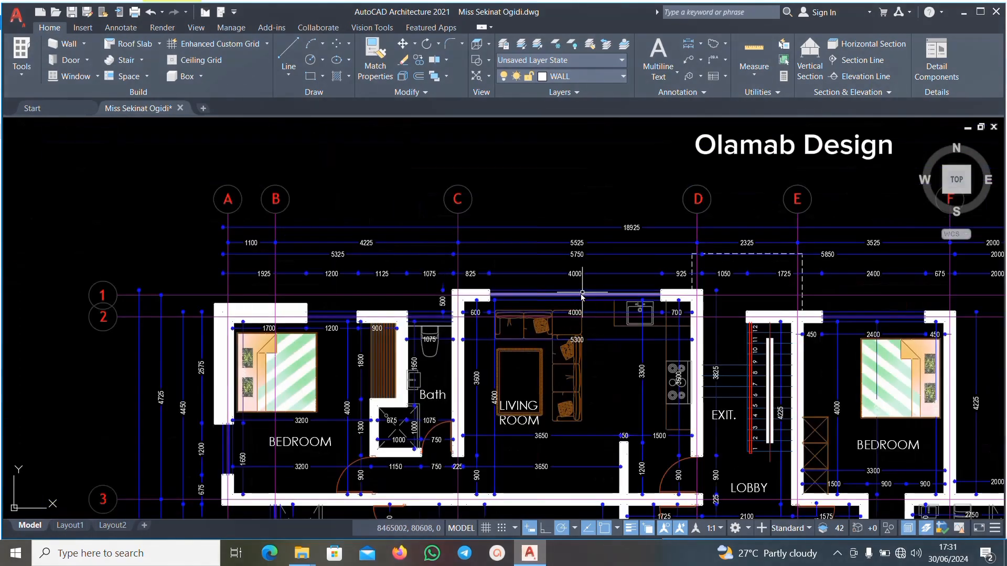
{"action": "scroll", "coordinate": [572, 300], "scroll_direction": "up", "scroll_amount": 3}
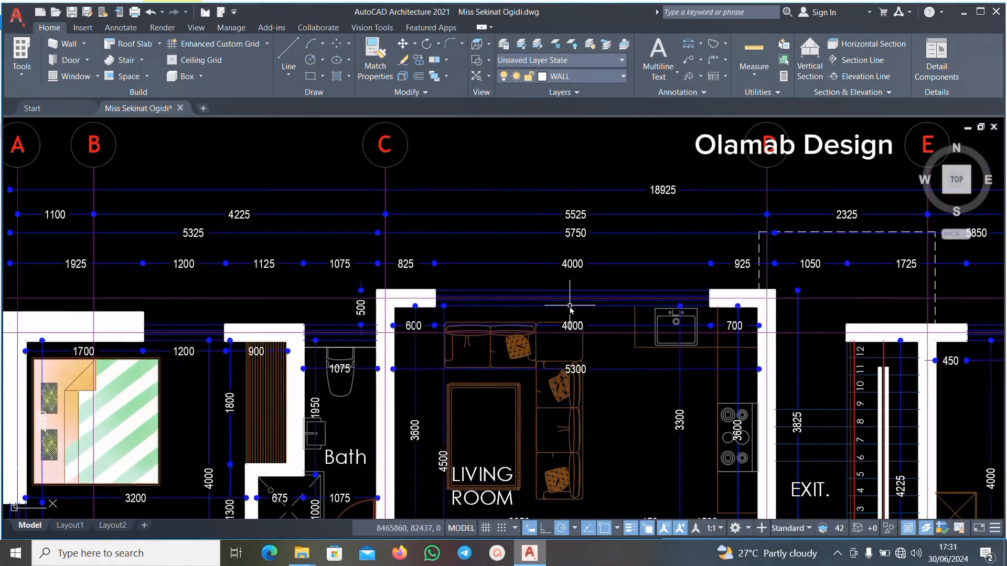
{"action": "scroll", "coordinate": [570, 308], "scroll_direction": "down", "scroll_amount": 3}
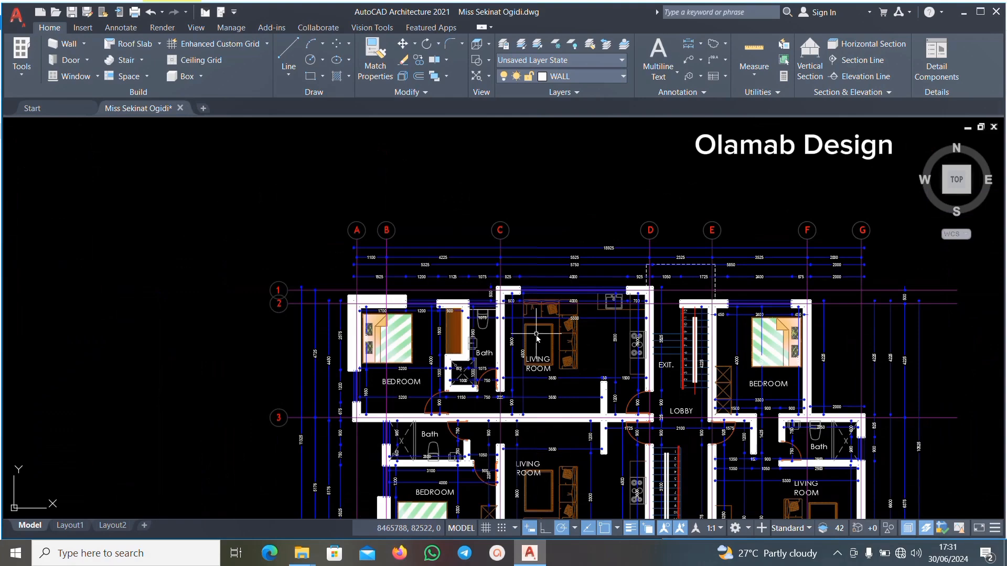
Review the living rooms and lobby on the furnished ground floor plan and return to the column layout.
{"action": "scroll", "coordinate": [598, 321], "scroll_direction": "down", "scroll_amount": 2}
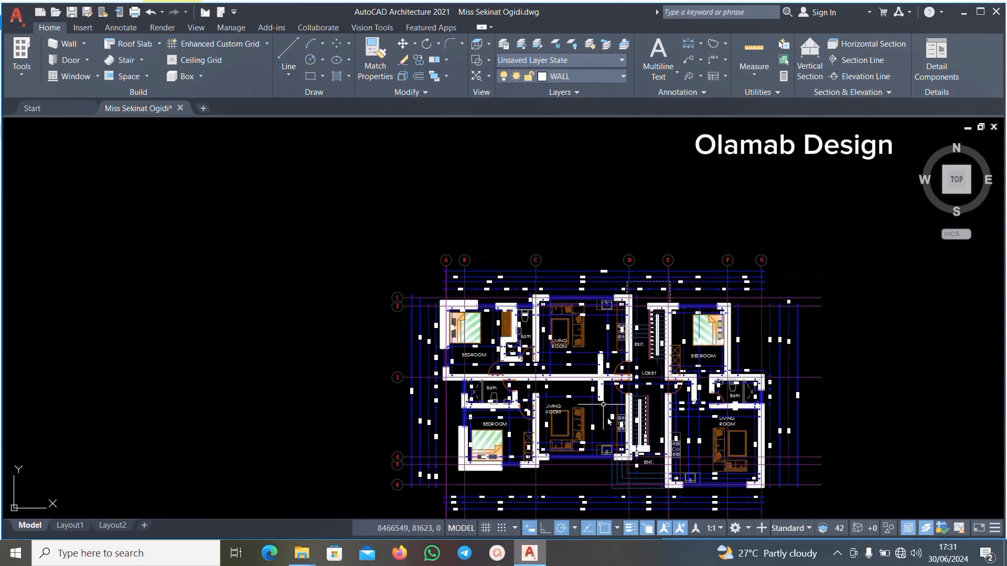
{"action": "scroll", "coordinate": [561, 438], "scroll_direction": "up", "scroll_amount": 4}
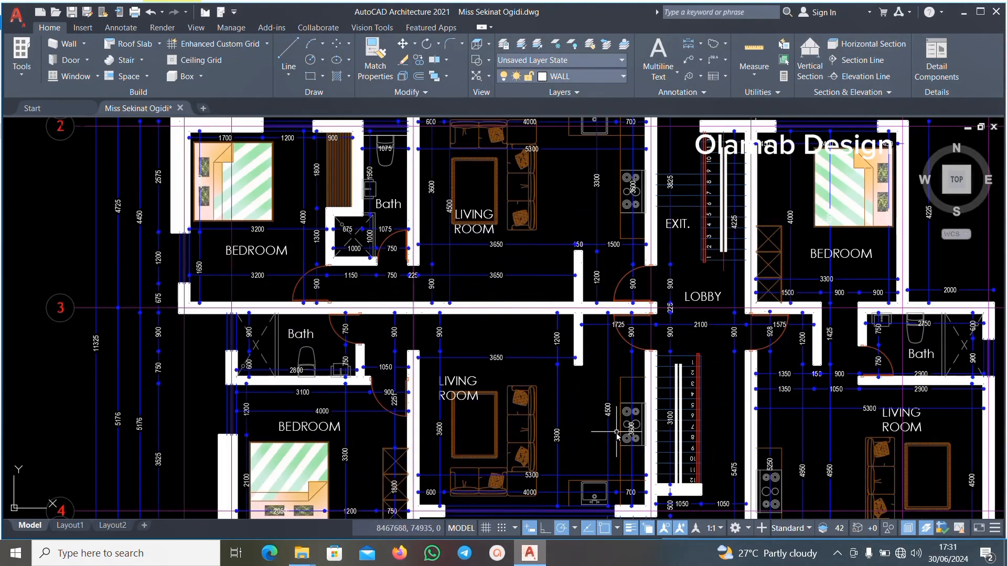
{"action": "scroll", "coordinate": [511, 417], "scroll_direction": "down", "scroll_amount": 8}
{"action": "middle_click_drag", "start_coordinate": [521, 251], "coordinate": [515, 349]}
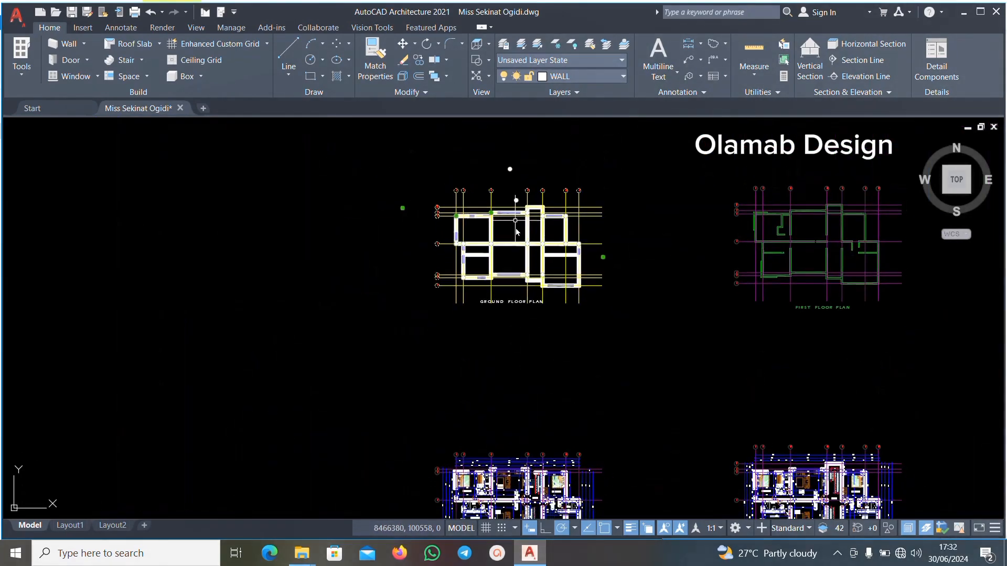
{"action": "scroll", "coordinate": [516, 221], "scroll_direction": "up", "scroll_amount": 6}
{"action": "scroll", "coordinate": [513, 210], "scroll_direction": "down", "scroll_amount": 5}
{"action": "scroll", "coordinate": [543, 330], "scroll_direction": "up", "scroll_amount": 5}
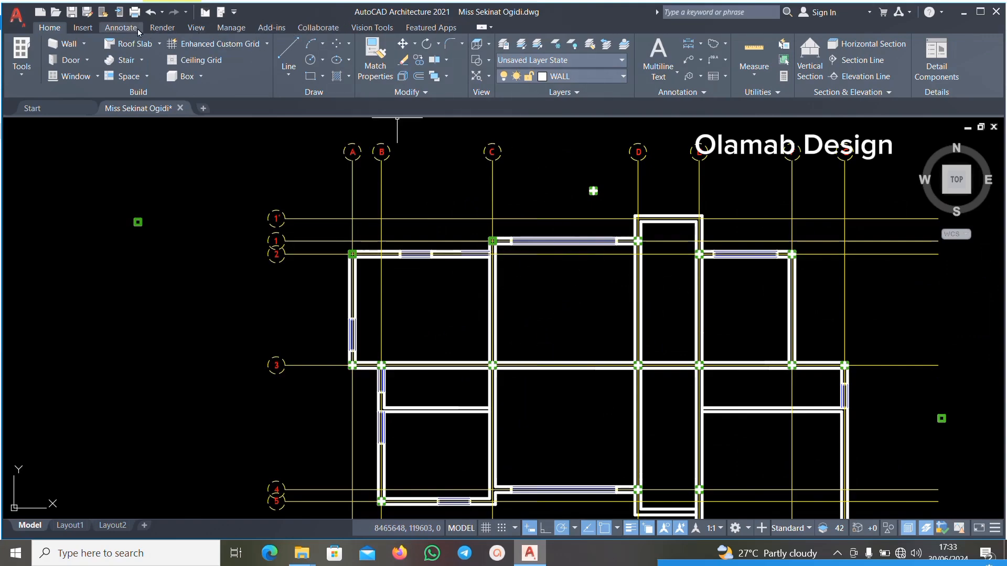
Add a linear dimension between the column centres at grid intersections C/1 and D/1, placed just above the window wall.
{"action": "left_click", "coordinate": [121, 28]}
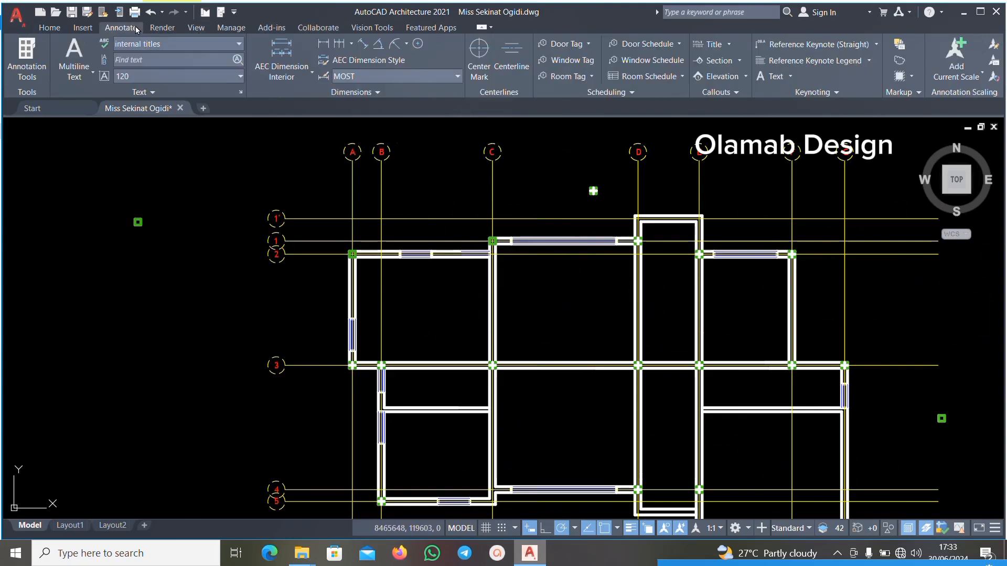
{"action": "left_click", "coordinate": [323, 44]}
{"action": "scroll", "coordinate": [558, 250], "scroll_direction": "up", "scroll_amount": 5}
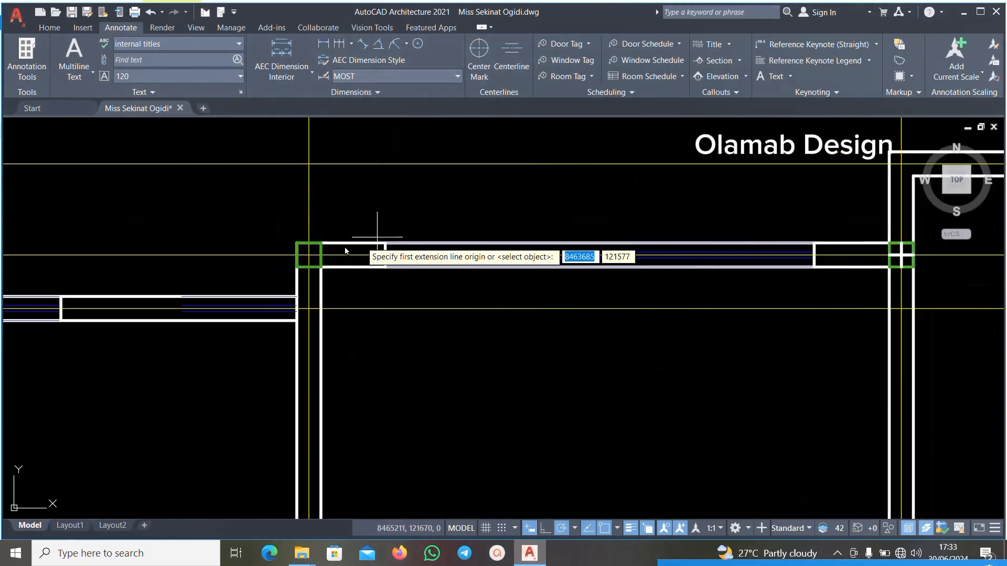
{"action": "left_click", "coordinate": [307, 256]}
{"action": "scroll", "coordinate": [415, 254], "scroll_direction": "down", "scroll_amount": 5}
{"action": "scroll", "coordinate": [335, 252], "scroll_direction": "up", "scroll_amount": 5}
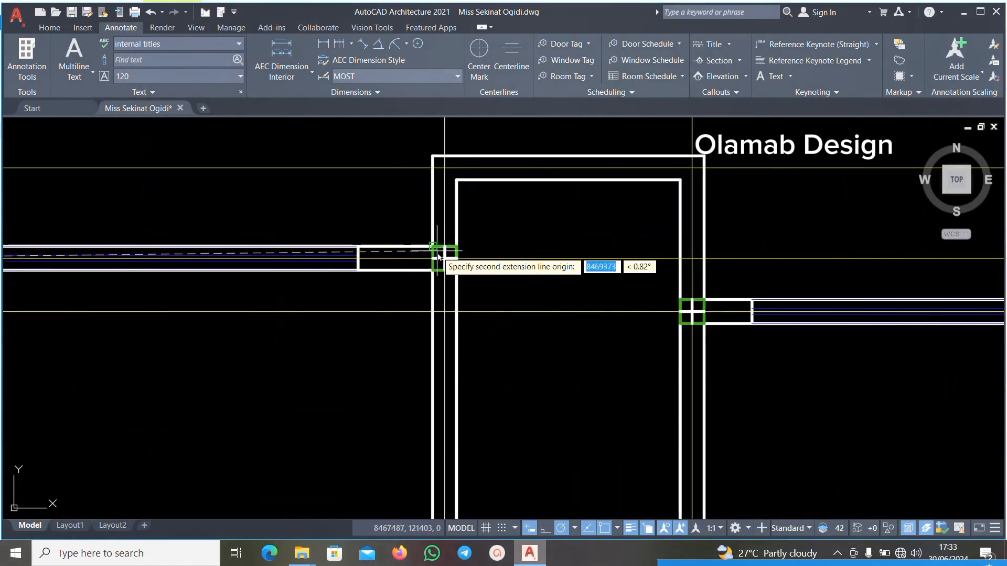
{"action": "left_click", "coordinate": [445, 259]}
{"action": "scroll", "coordinate": [420, 257], "scroll_direction": "down", "scroll_amount": 5}
{"action": "scroll", "coordinate": [404, 237], "scroll_direction": "up", "scroll_amount": 7}
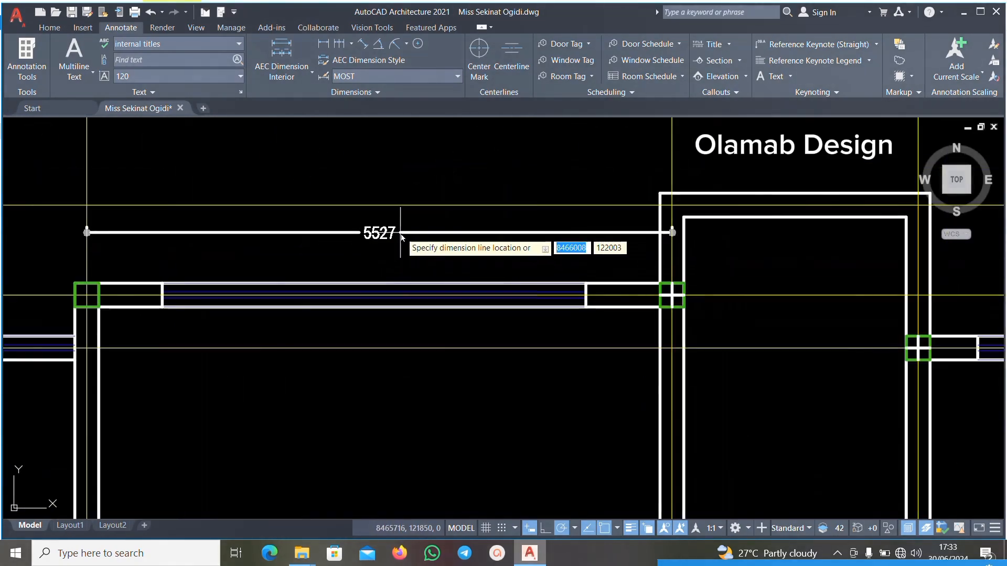
{"action": "scroll", "coordinate": [404, 238], "scroll_direction": "down", "scroll_amount": 4}
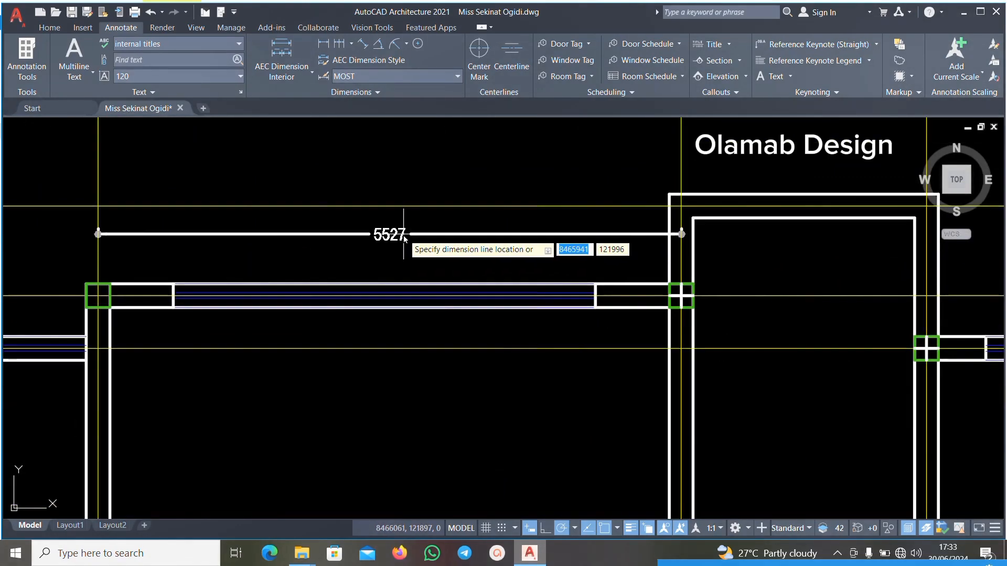
{"action": "left_click", "coordinate": [402, 240]}
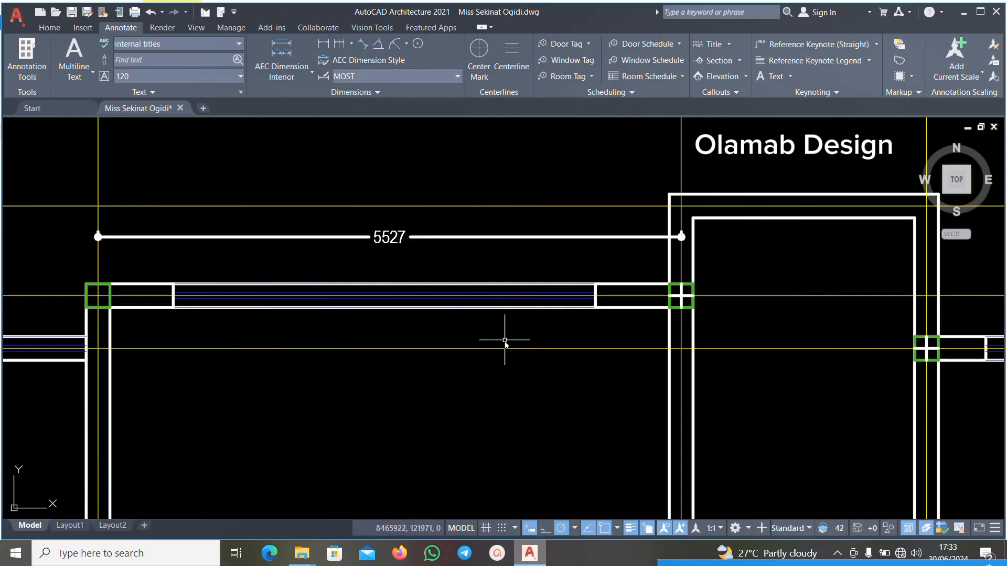
Work out half the column spacing by dividing 5527 by 2 in Calculator, and close it.
{"action": "key", "text": "XF86Calculator"}
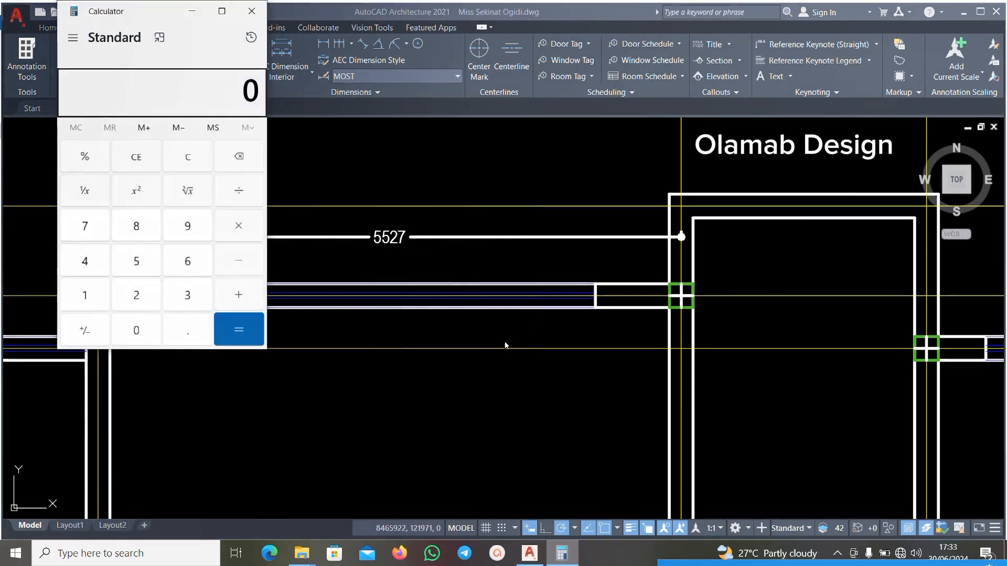
{"action": "left_click", "coordinate": [128, 267]}
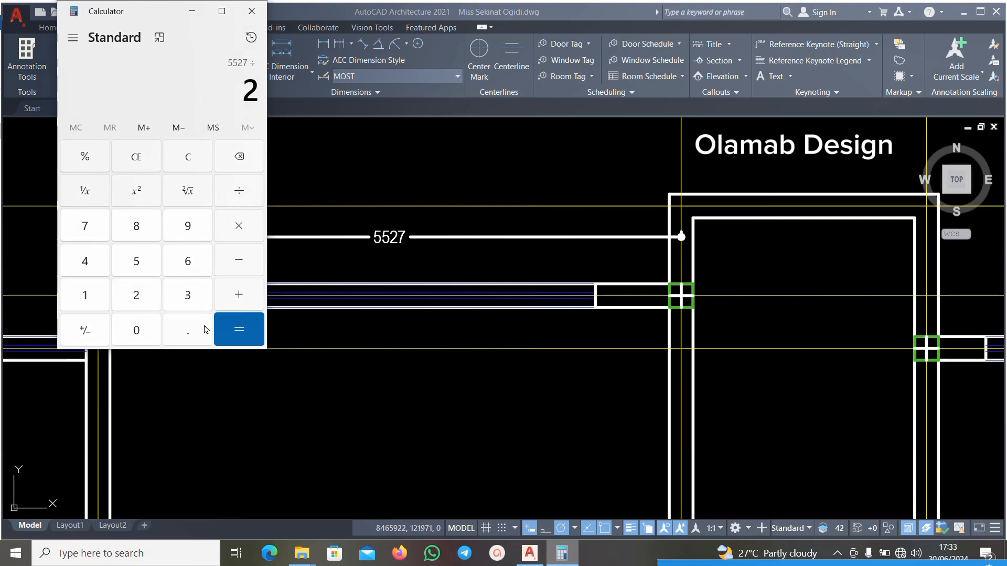
{"action": "left_click", "coordinate": [238, 329]}
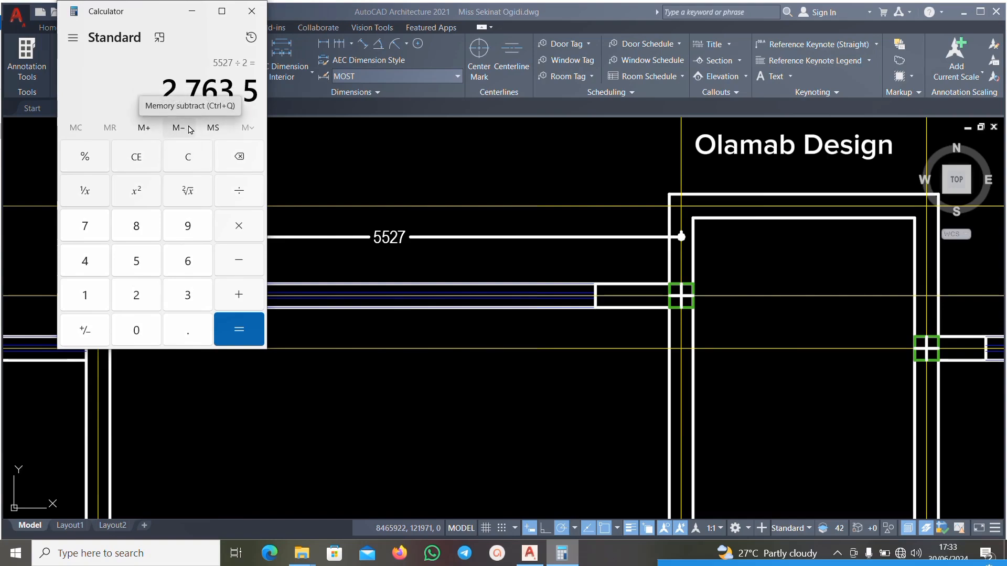
{"action": "left_click", "coordinate": [250, 12]}
Offset grid line C by 2700 towards grid line D.
{"action": "scroll", "coordinate": [321, 272], "scroll_direction": "down", "scroll_amount": 2}
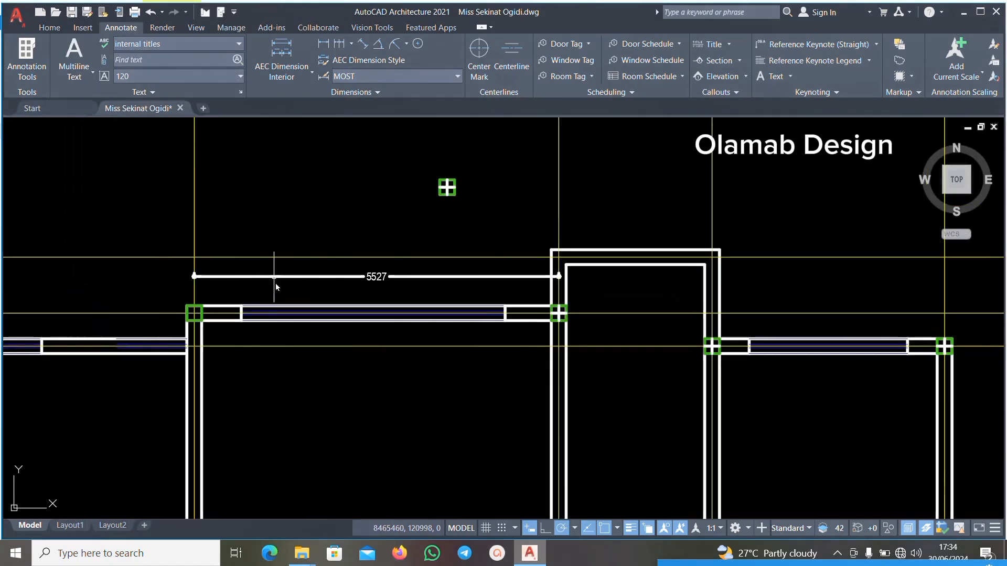
{"action": "scroll", "coordinate": [276, 287], "scroll_direction": "down", "scroll_amount": 3}
{"action": "scroll", "coordinate": [343, 280], "scroll_direction": "up", "scroll_amount": 3}
{"action": "scroll", "coordinate": [303, 269], "scroll_direction": "down", "scroll_amount": 2}
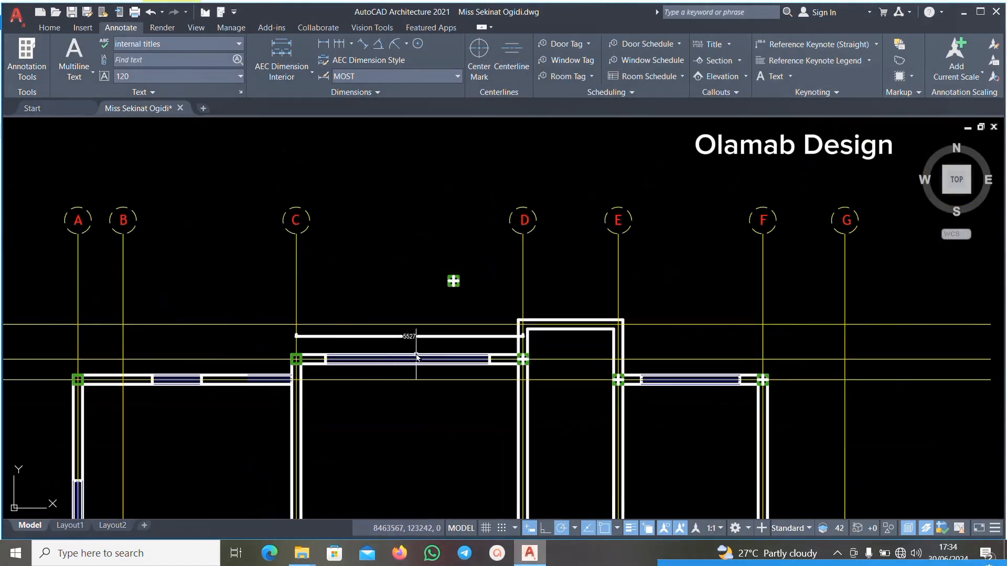
{"action": "scroll", "coordinate": [307, 310], "scroll_direction": "up", "scroll_amount": 1}
{"action": "left_click", "coordinate": [322, 281]}
{"action": "left_click", "coordinate": [224, 294]}
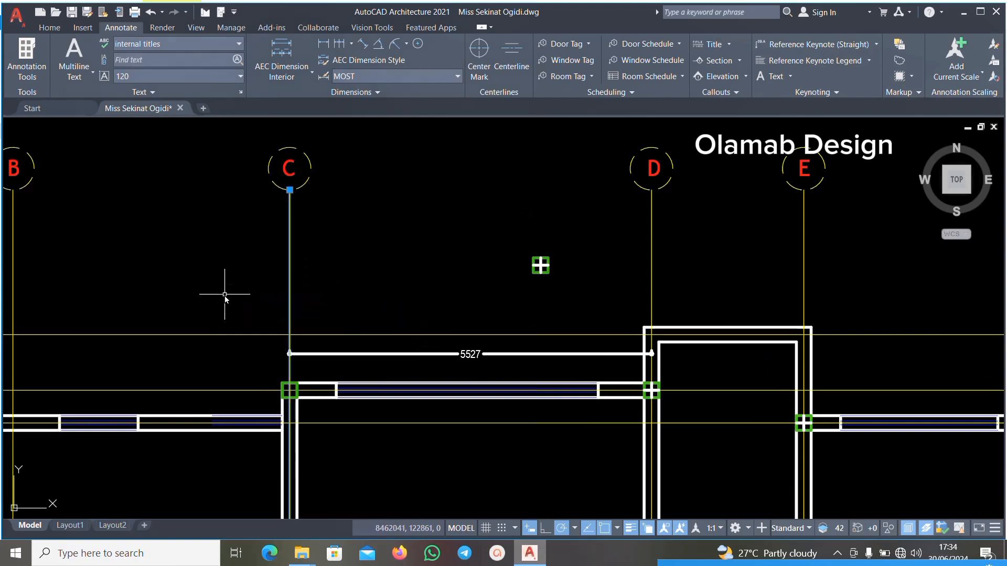
{"action": "scroll", "coordinate": [304, 258], "scroll_direction": "down", "scroll_amount": 2}
{"action": "scroll", "coordinate": [407, 310], "scroll_direction": "up", "scroll_amount": 2}
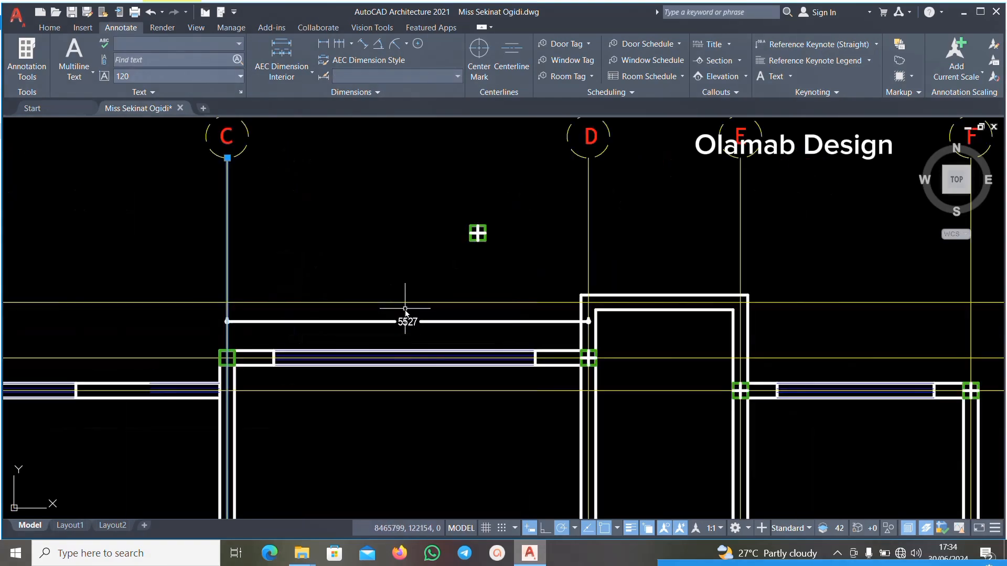
{"action": "type", "text": "OFFSET"}
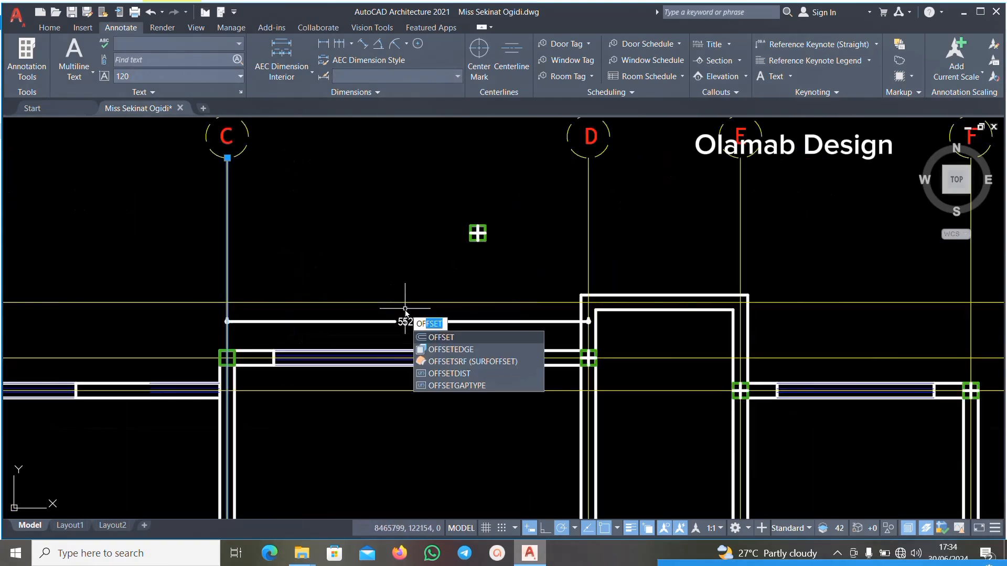
{"action": "key", "text": "Return"}
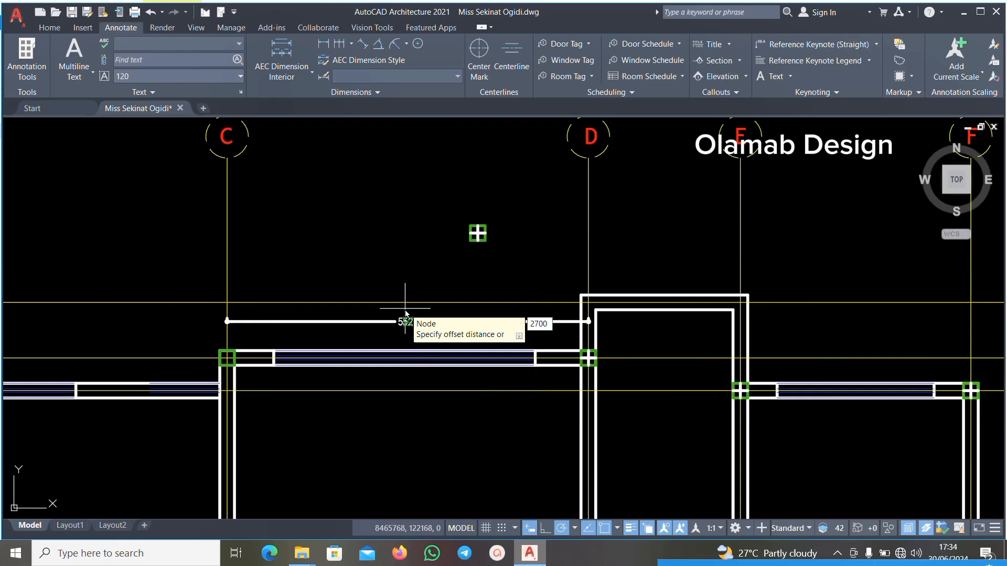
{"action": "key", "text": "Return"}
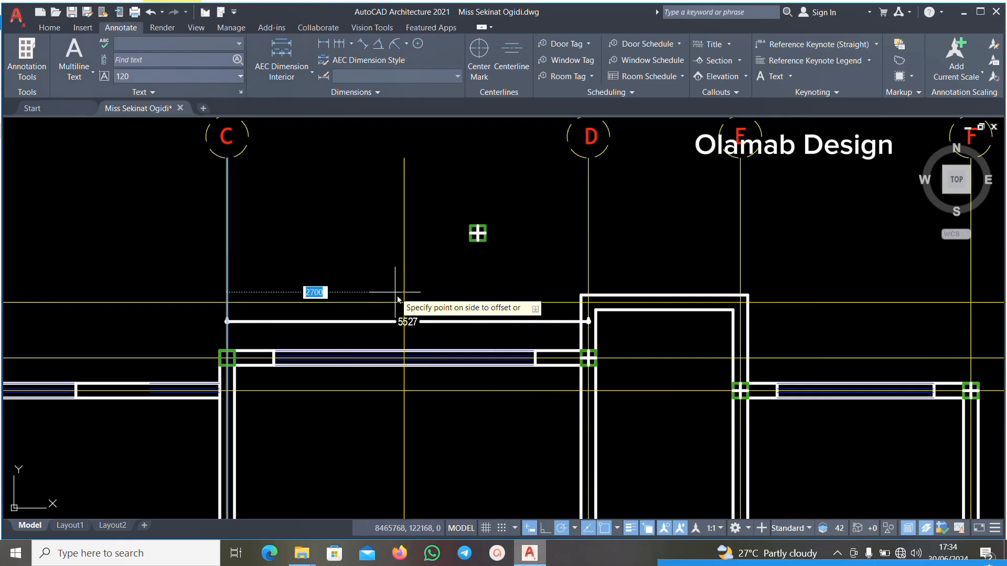
{"action": "left_click", "coordinate": [457, 263]}
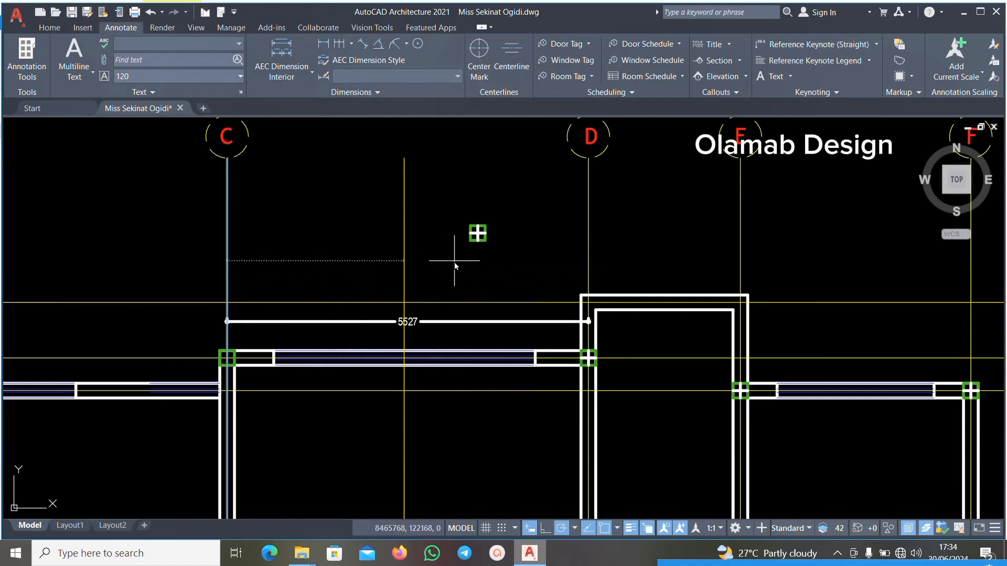
{"action": "key", "text": "Escape"}
{"action": "scroll", "coordinate": [435, 220], "scroll_direction": "down", "scroll_amount": 3}
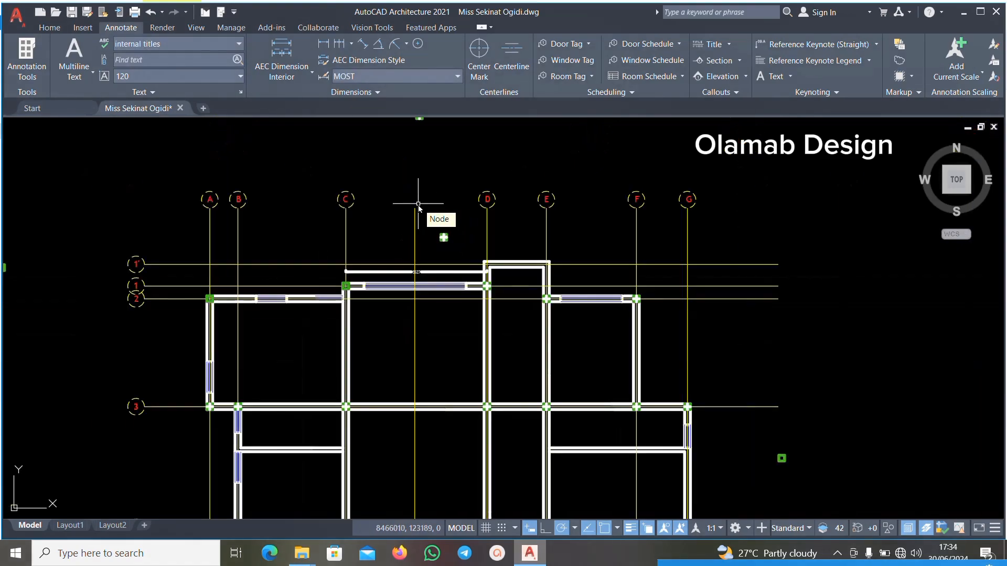
{"action": "scroll", "coordinate": [353, 198], "scroll_direction": "up", "scroll_amount": 3}
{"action": "left_click", "coordinate": [298, 151]}
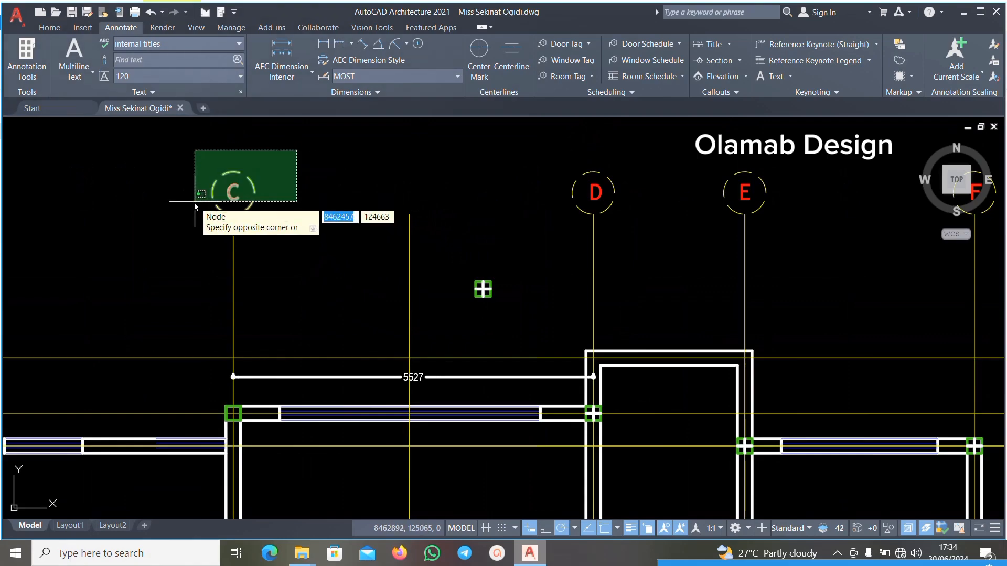
{"action": "left_click", "coordinate": [187, 209]}
{"action": "key", "text": "Escape"}
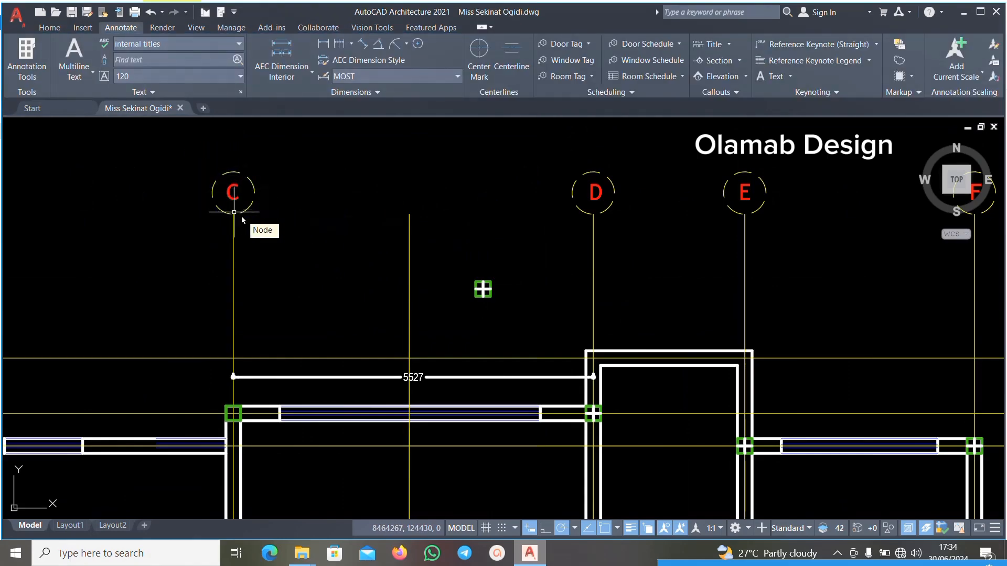
Examine where the offset line between grid lines C and D crosses the dimension and the window wall on grid 1.
{"action": "scroll", "coordinate": [411, 332], "scroll_direction": "down", "scroll_amount": 2}
{"action": "scroll", "coordinate": [405, 296], "scroll_direction": "up", "scroll_amount": 4}
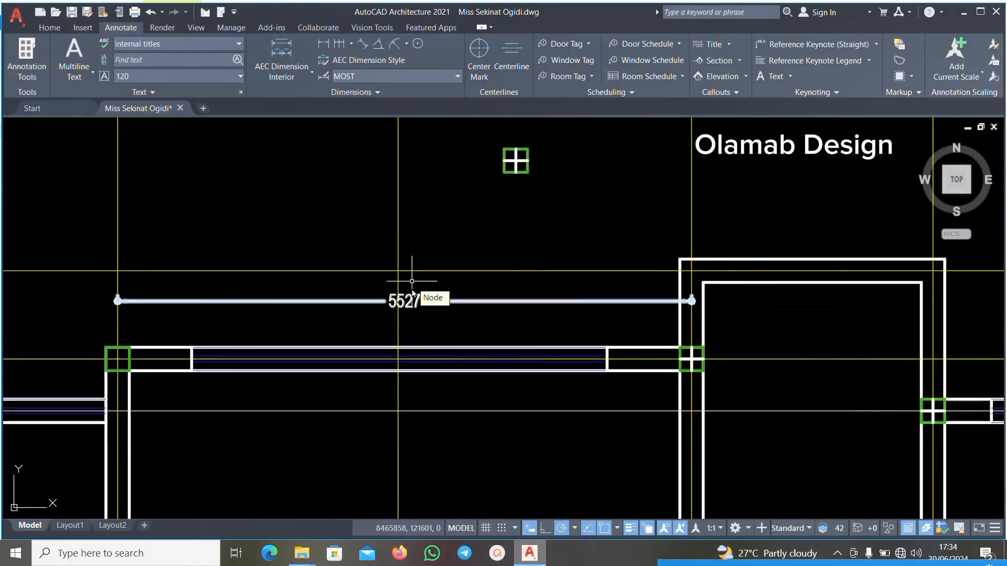
{"action": "scroll", "coordinate": [407, 320], "scroll_direction": "up", "scroll_amount": 1}
{"action": "scroll", "coordinate": [432, 294], "scroll_direction": "down", "scroll_amount": 4}
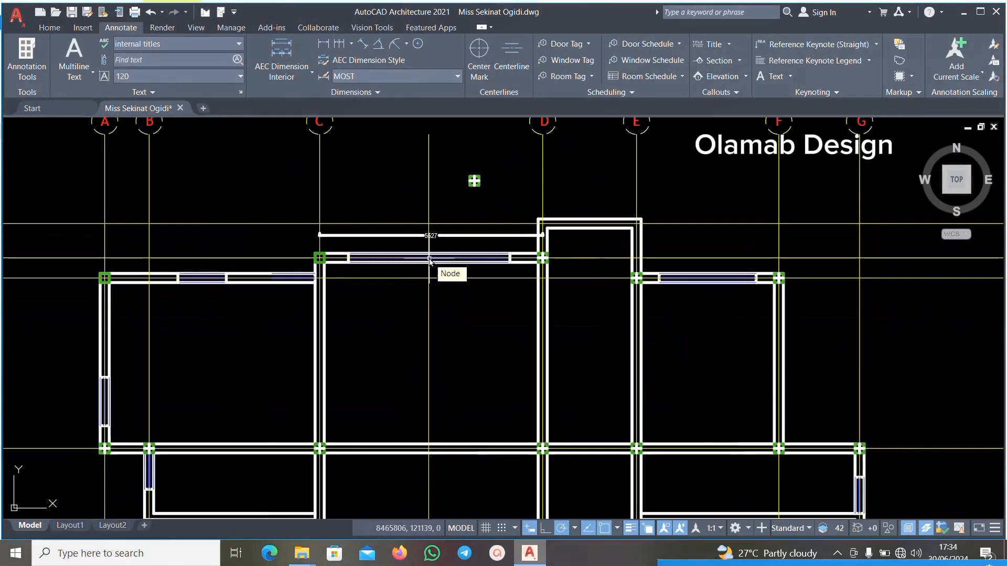
{"action": "scroll", "coordinate": [439, 265], "scroll_direction": "up", "scroll_amount": 2}
{"action": "scroll", "coordinate": [439, 259], "scroll_direction": "up", "scroll_amount": 2}
{"action": "scroll", "coordinate": [438, 262], "scroll_direction": "down", "scroll_amount": 5}
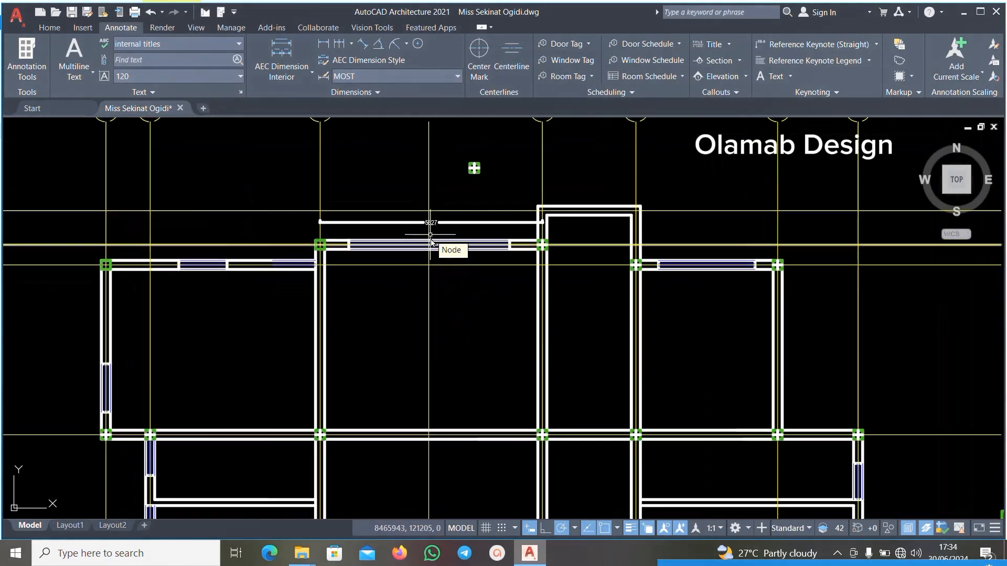
{"action": "scroll", "coordinate": [427, 262], "scroll_direction": "up", "scroll_amount": 1}
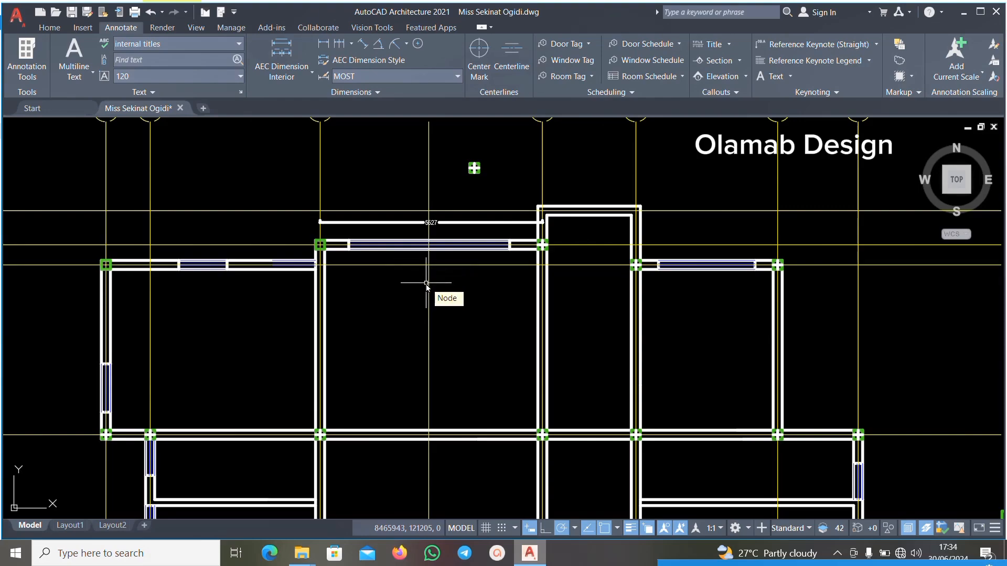
Select the loose column block above the wall between grid lines C and D.
{"action": "scroll", "coordinate": [475, 184], "scroll_direction": "up", "scroll_amount": 3}
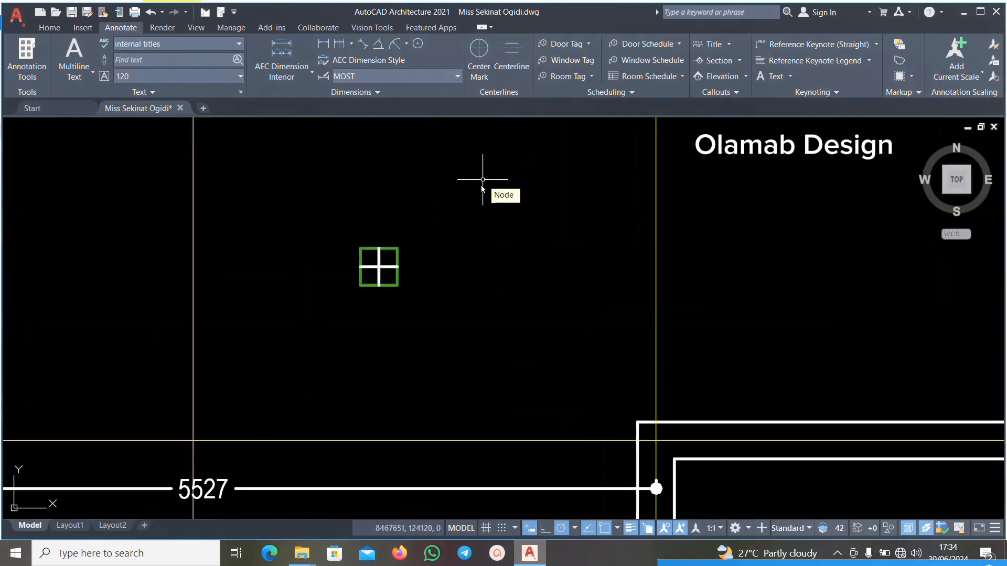
{"action": "left_click", "coordinate": [481, 184]}
{"action": "left_click", "coordinate": [363, 335]}
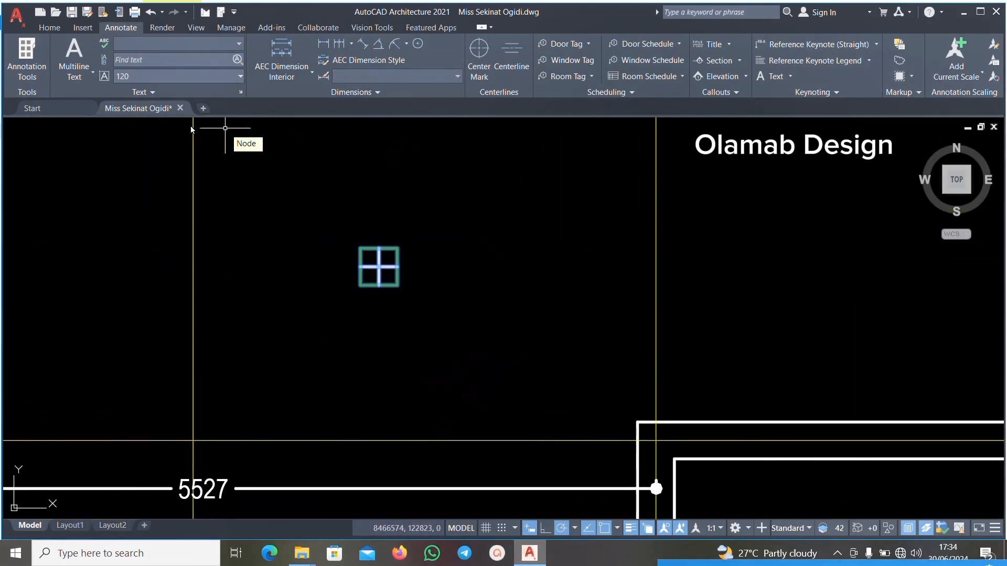
{"action": "left_click", "coordinate": [53, 27]}
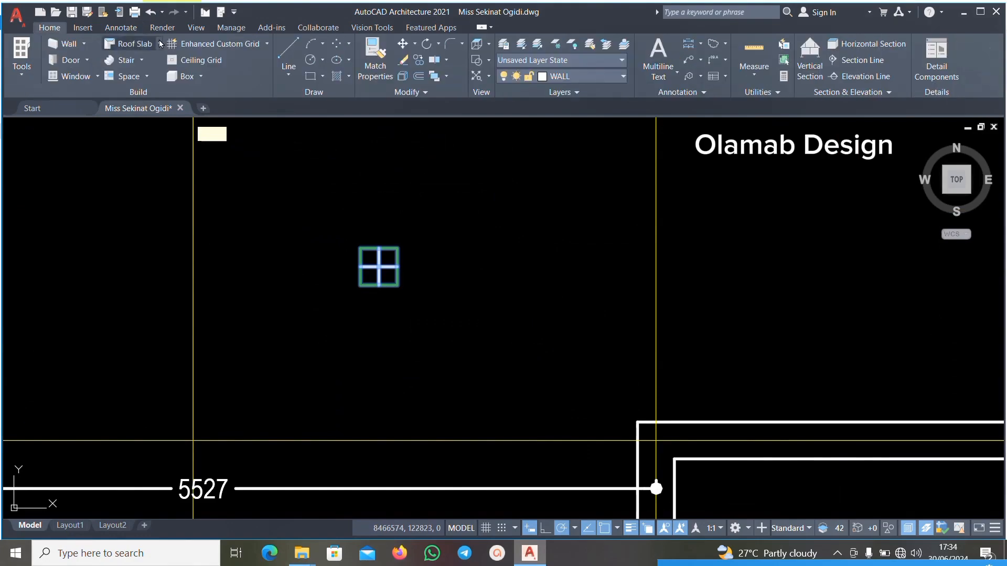
Copy the column marker from its centre node to where the unlabelled gridline between C and D crosses gridline 3.
{"action": "left_click", "coordinate": [418, 59]}
{"action": "left_click", "coordinate": [383, 267]}
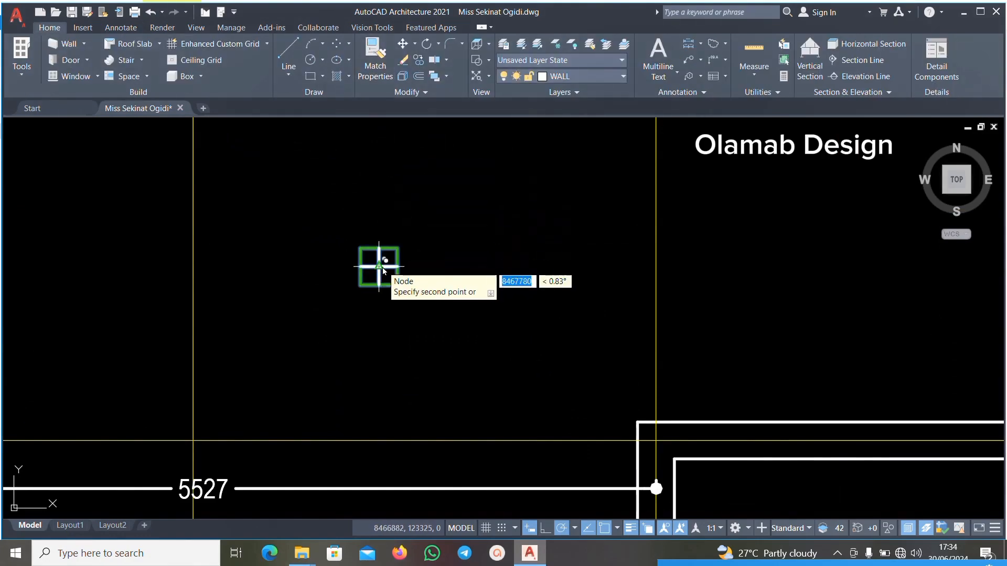
{"action": "scroll", "coordinate": [382, 268], "scroll_direction": "down", "scroll_amount": 4}
{"action": "scroll", "coordinate": [376, 314], "scroll_direction": "up", "scroll_amount": 6}
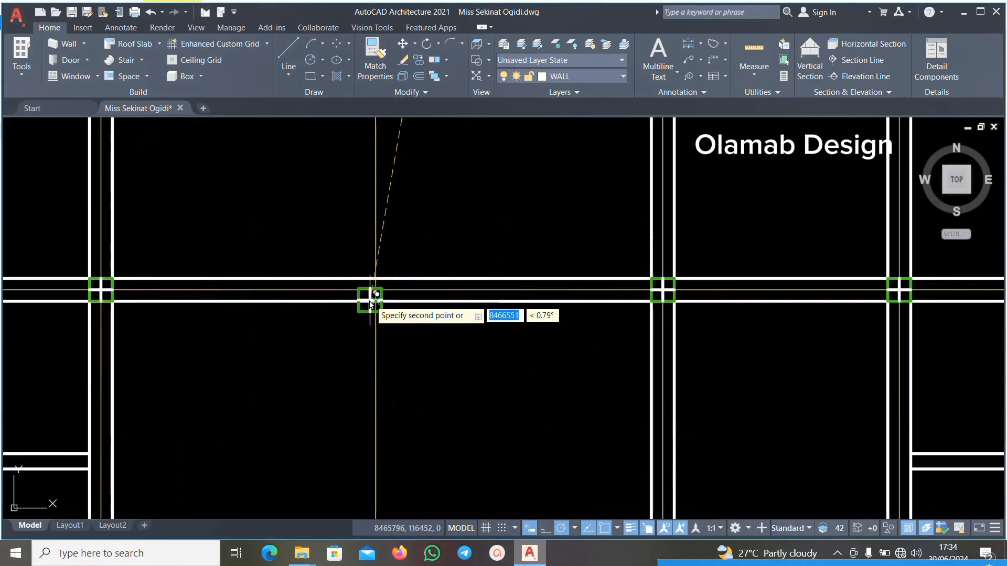
{"action": "scroll", "coordinate": [373, 292], "scroll_direction": "up", "scroll_amount": 5}
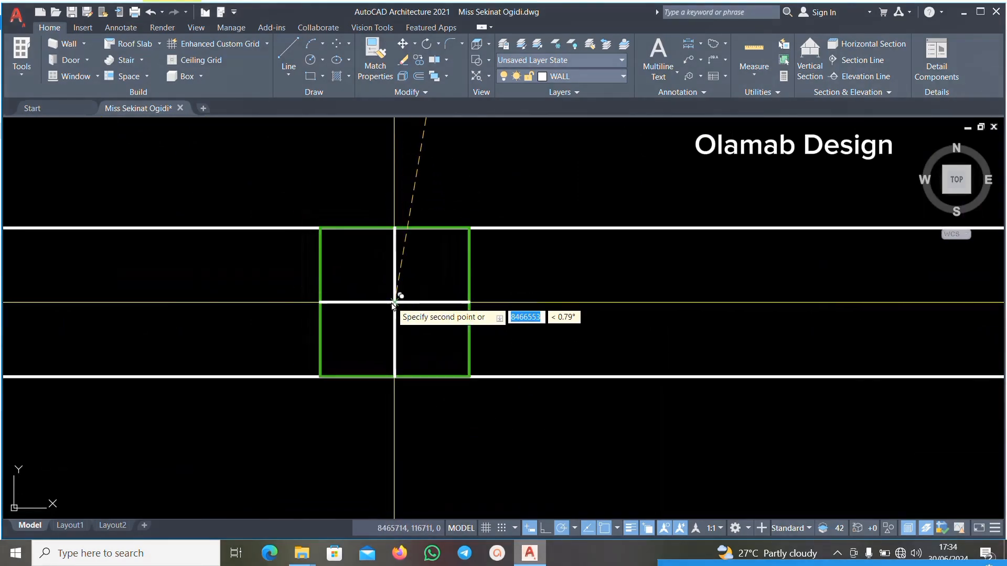
{"action": "left_click", "coordinate": [394, 303]}
{"action": "scroll", "coordinate": [317, 327], "scroll_direction": "down", "scroll_amount": 5}
{"action": "key", "text": "Escape"}
{"action": "scroll", "coordinate": [319, 346], "scroll_direction": "down", "scroll_amount": 6}
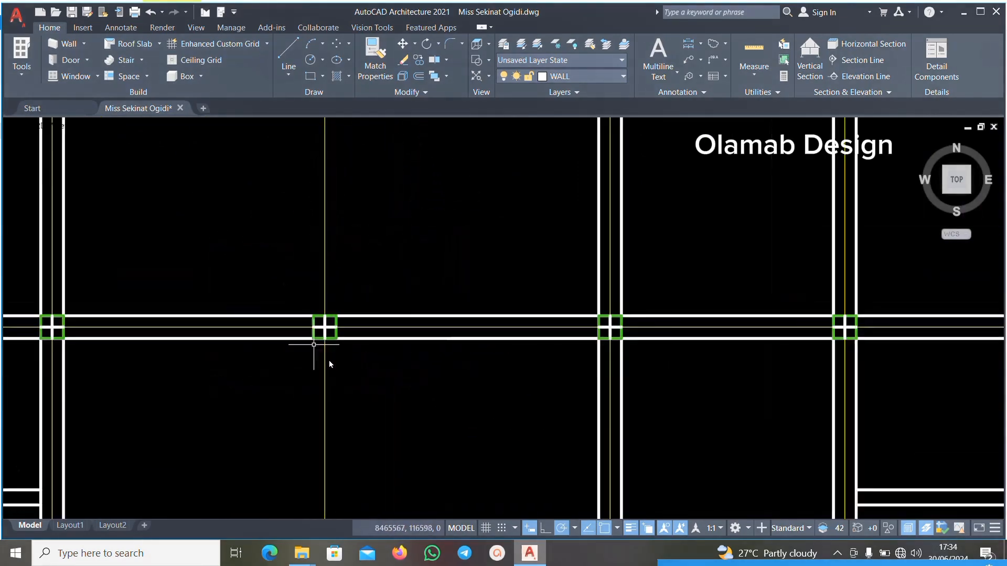
{"action": "scroll", "coordinate": [377, 270], "scroll_direction": "up", "scroll_amount": 4}
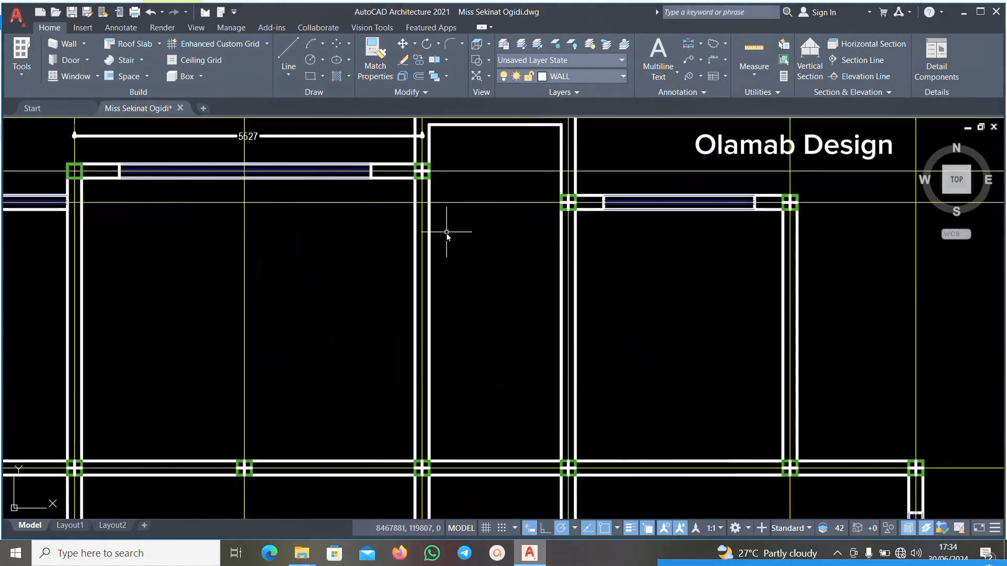
Draw a 4500 mm vertical wall line from the new column's upper-right corner up to the windowed wall on gridline 1.
{"action": "left_click", "coordinate": [415, 265]}
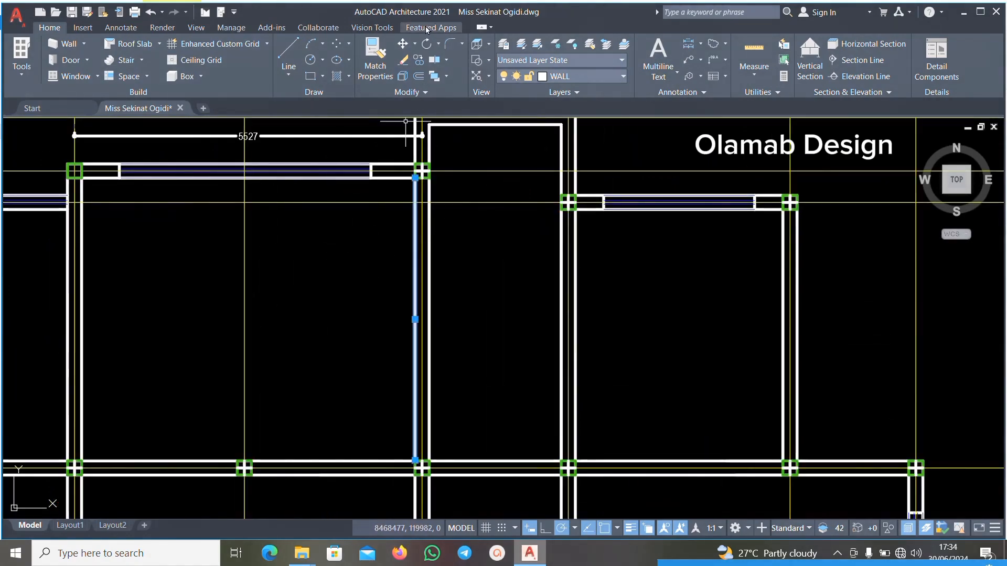
{"action": "scroll", "coordinate": [422, 242], "scroll_direction": "down", "scroll_amount": 2}
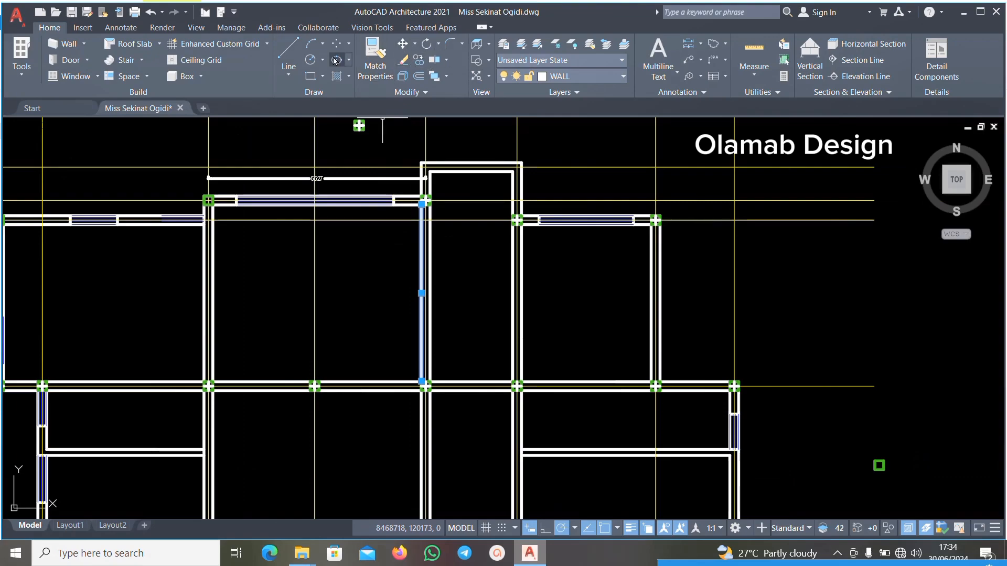
{"action": "left_click", "coordinate": [296, 48]}
{"action": "scroll", "coordinate": [319, 383], "scroll_direction": "up", "scroll_amount": 4}
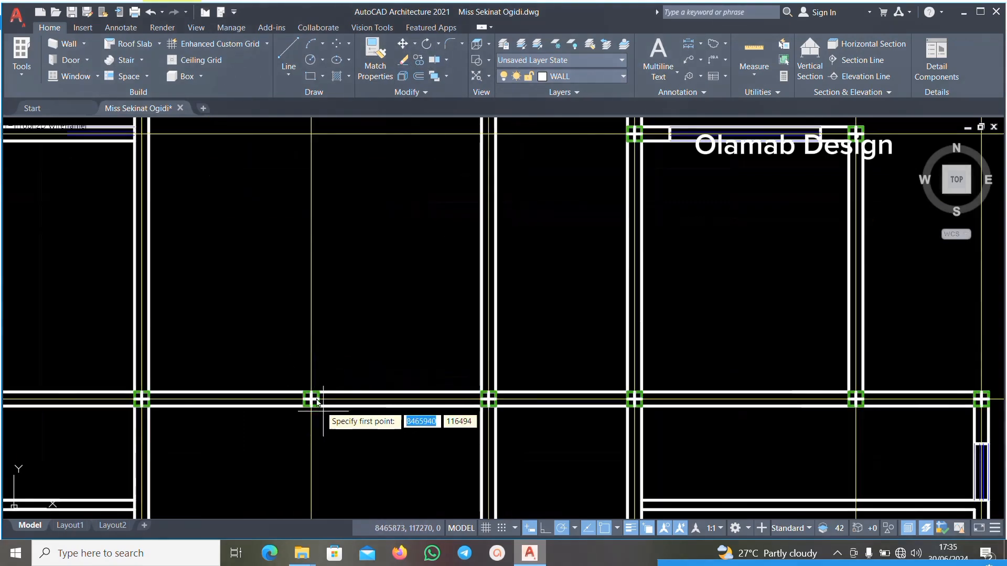
{"action": "left_click", "coordinate": [319, 389]}
{"action": "scroll", "coordinate": [326, 354], "scroll_direction": "down", "scroll_amount": 4}
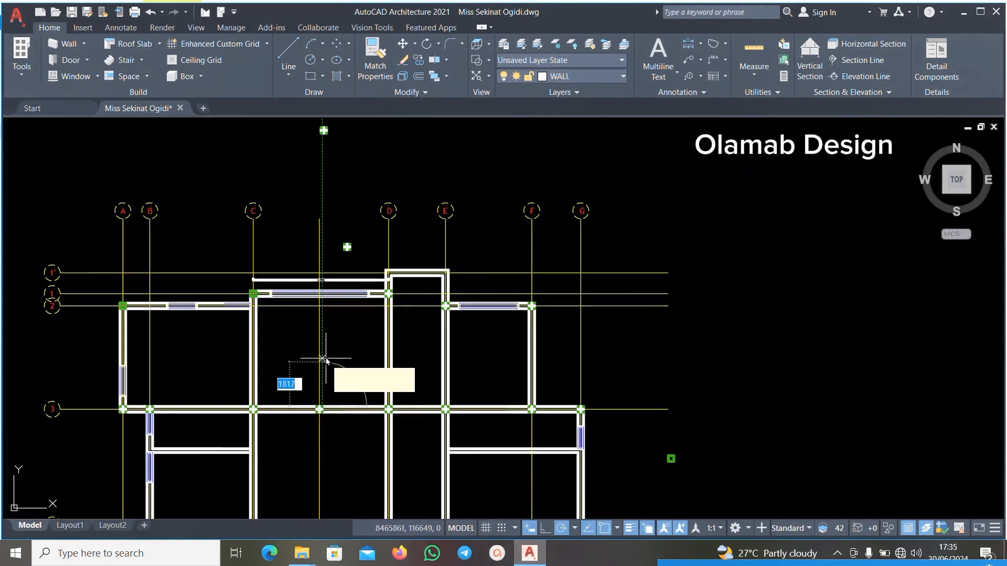
{"action": "scroll", "coordinate": [325, 314], "scroll_direction": "up", "scroll_amount": 3}
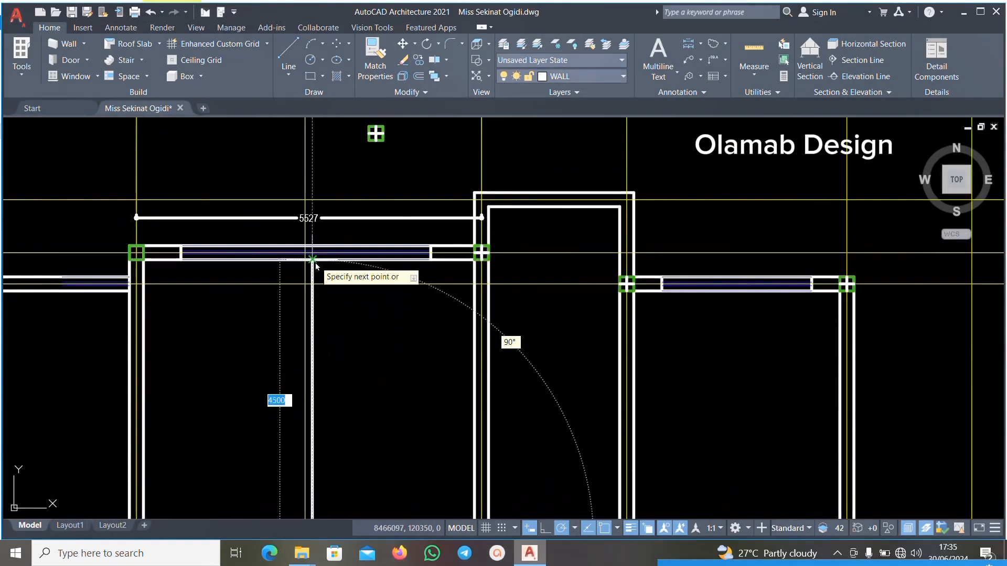
{"action": "left_click", "coordinate": [315, 266]}
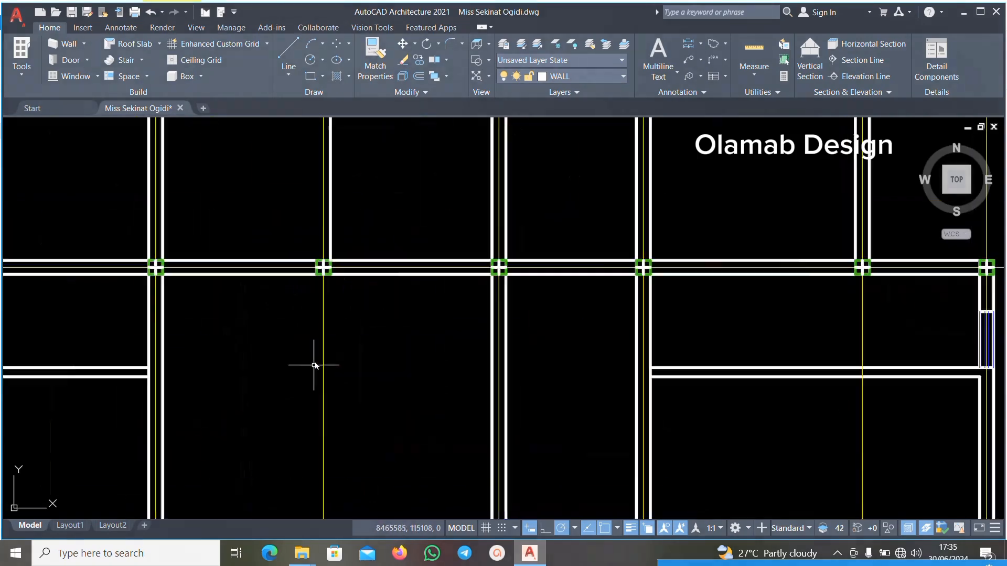
Draw the partition's second face from the column's upper-left corner straight up to the inner face of the gridline 1 wall.
{"action": "middle_click_drag", "start_coordinate": [322, 236], "coordinate": [337, 405]}
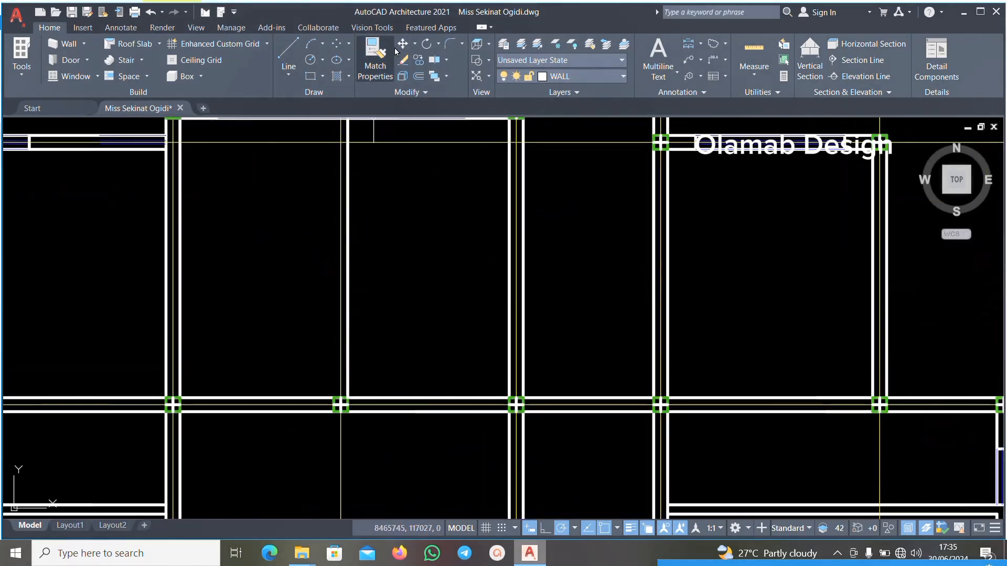
{"action": "left_click", "coordinate": [288, 52]}
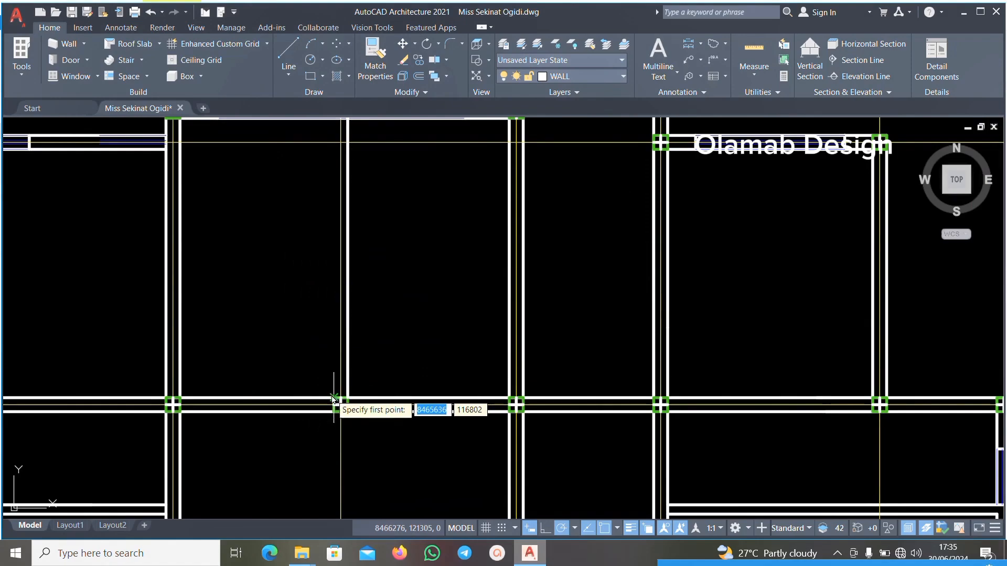
{"action": "scroll", "coordinate": [336, 403], "scroll_direction": "up", "scroll_amount": 4}
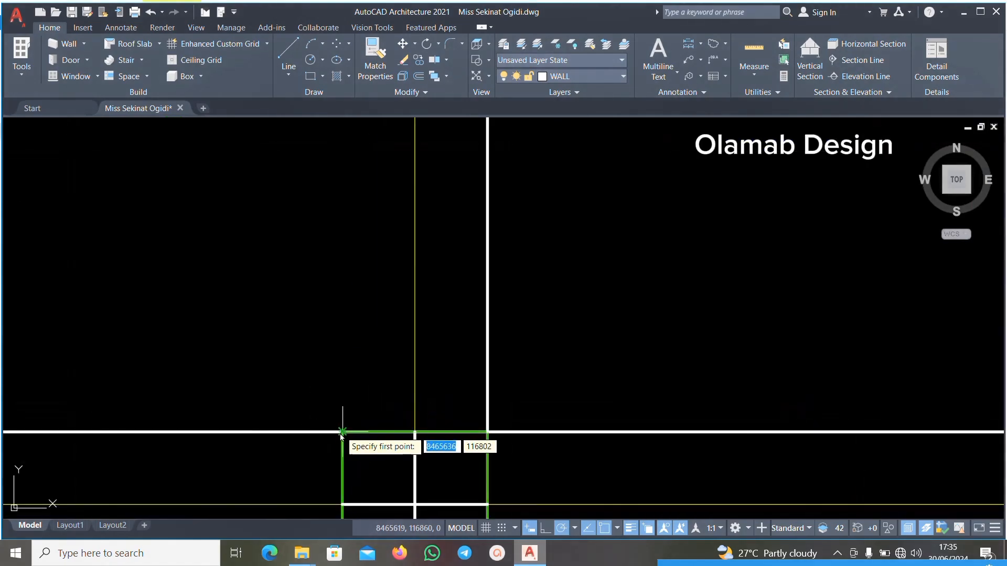
{"action": "left_click", "coordinate": [341, 433]}
{"action": "scroll", "coordinate": [330, 433], "scroll_direction": "down", "scroll_amount": 5}
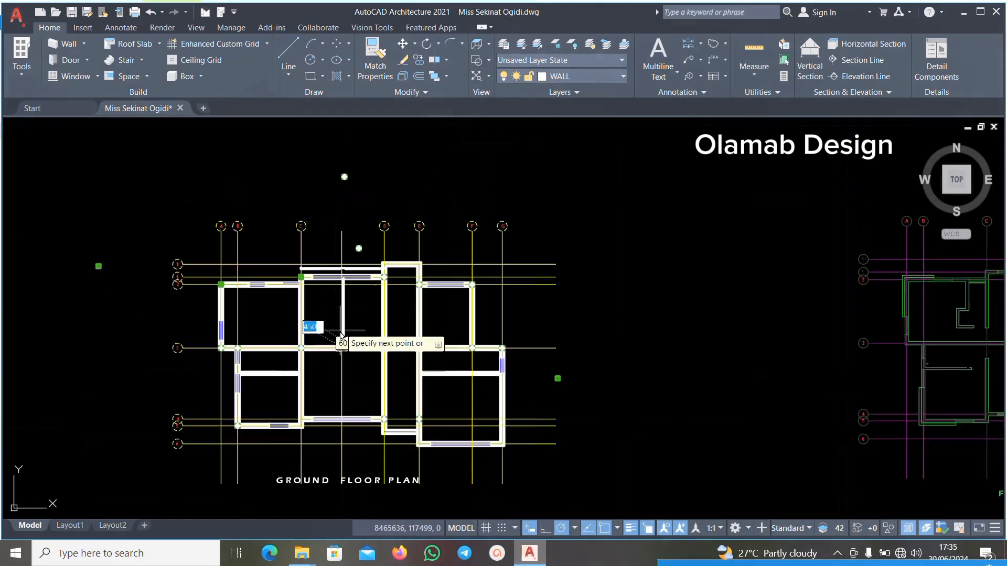
{"action": "scroll", "coordinate": [314, 340], "scroll_direction": "up", "scroll_amount": 5}
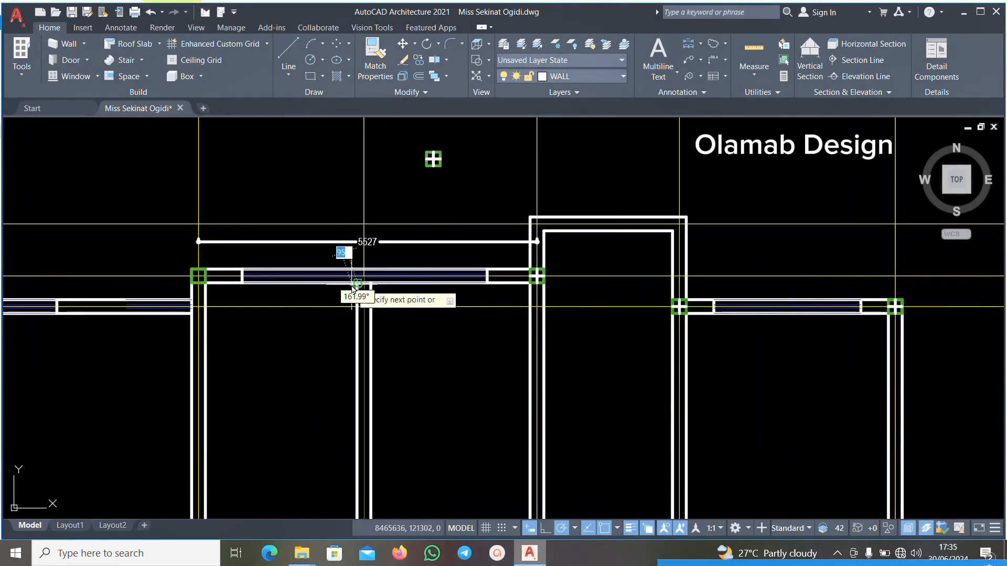
{"action": "scroll", "coordinate": [362, 257], "scroll_direction": "down", "scroll_amount": 5}
{"action": "scroll", "coordinate": [362, 320], "scroll_direction": "up", "scroll_amount": 5}
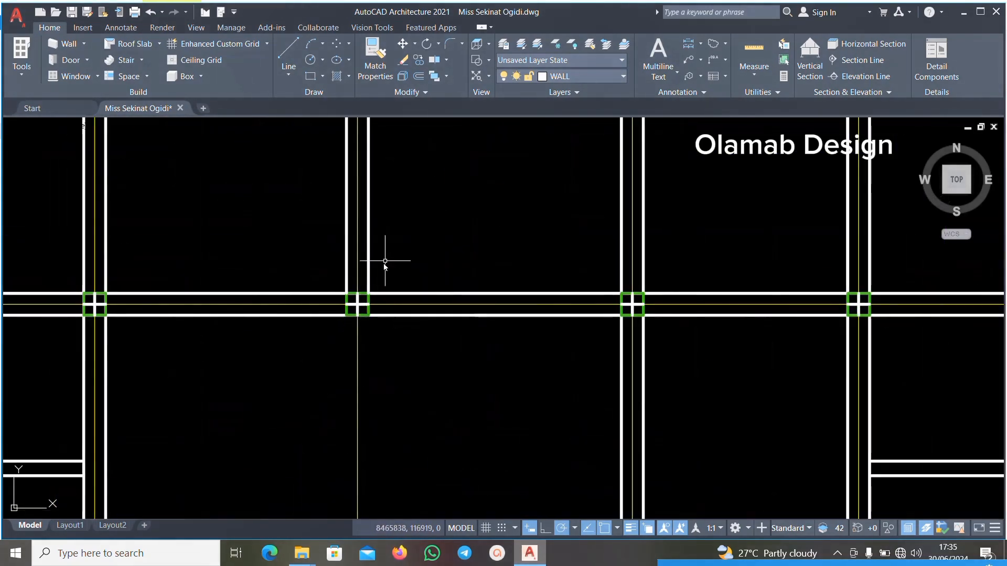
{"action": "scroll", "coordinate": [382, 266], "scroll_direction": "down", "scroll_amount": 3}
{"action": "scroll", "coordinate": [381, 269], "scroll_direction": "up", "scroll_amount": 4}
{"action": "scroll", "coordinate": [380, 269], "scroll_direction": "down", "scroll_amount": 3}
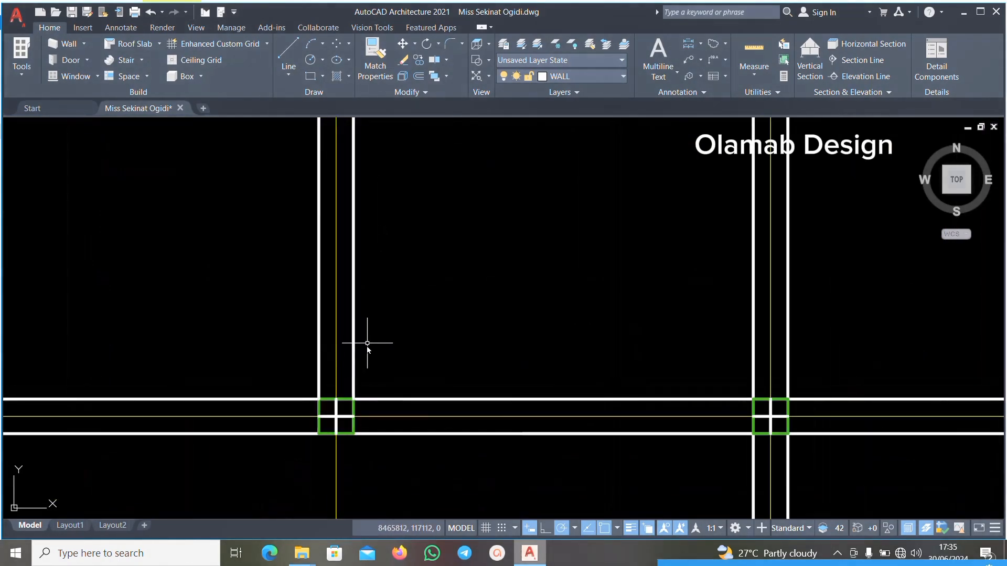
{"action": "left_click", "coordinate": [360, 318]}
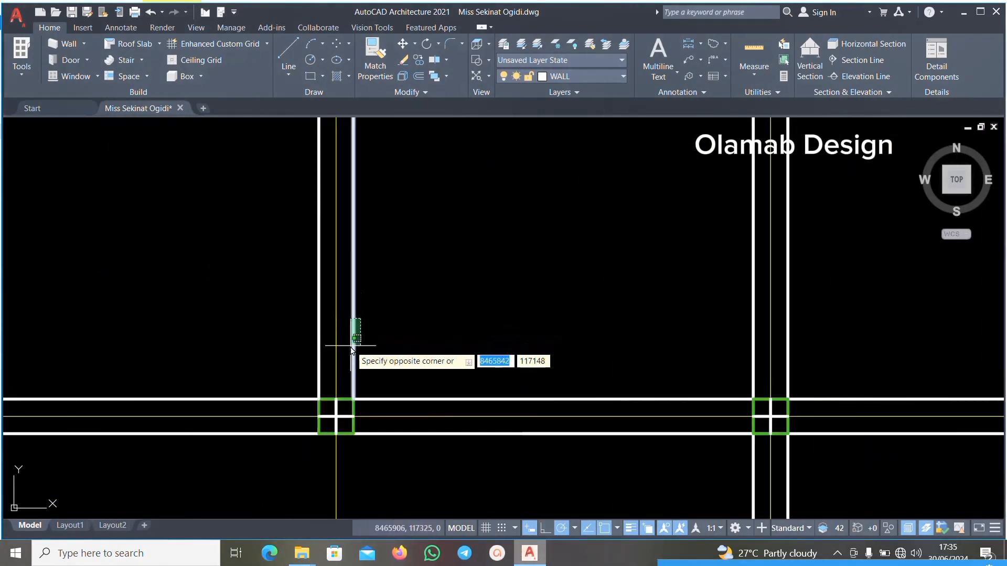
{"action": "left_click", "coordinate": [352, 344]}
{"action": "scroll", "coordinate": [382, 299], "scroll_direction": "down", "scroll_amount": 6}
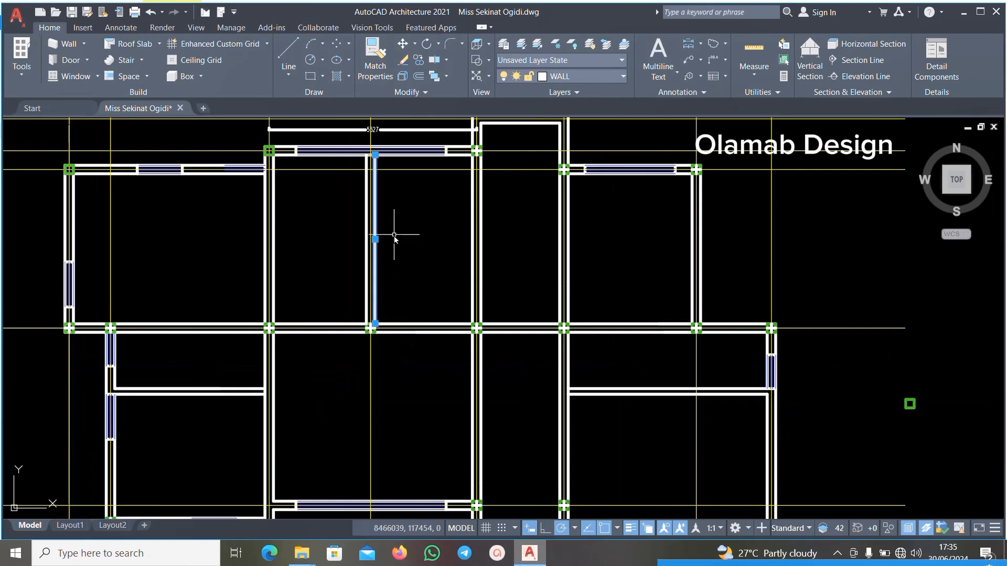
Draw a vertical wall line from the new column's lower-right corner down to the inner face of the gridline 4 wall.
{"action": "right_click", "coordinate": [417, 247]}
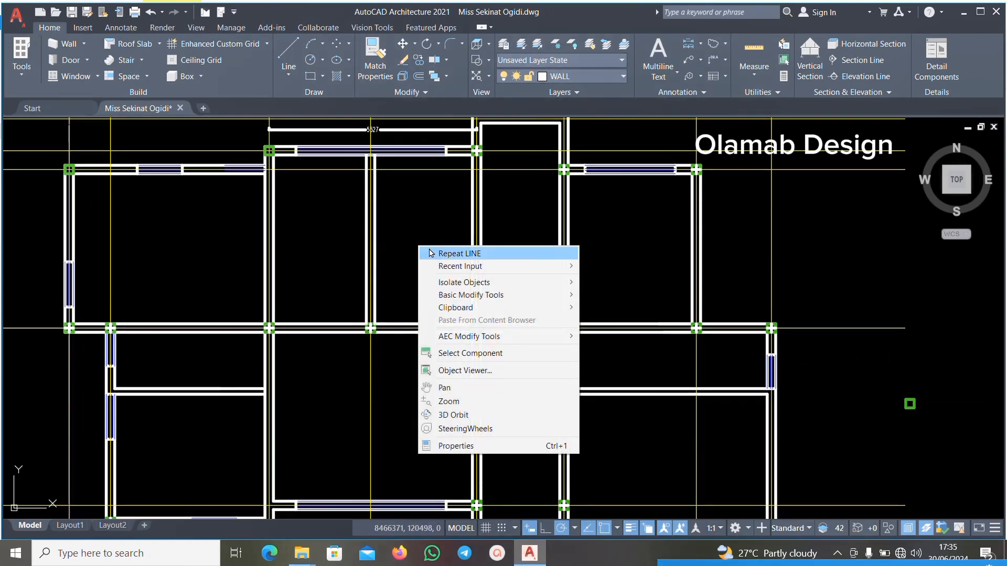
{"action": "left_click", "coordinate": [451, 253]}
{"action": "scroll", "coordinate": [369, 344], "scroll_direction": "up", "scroll_amount": 7}
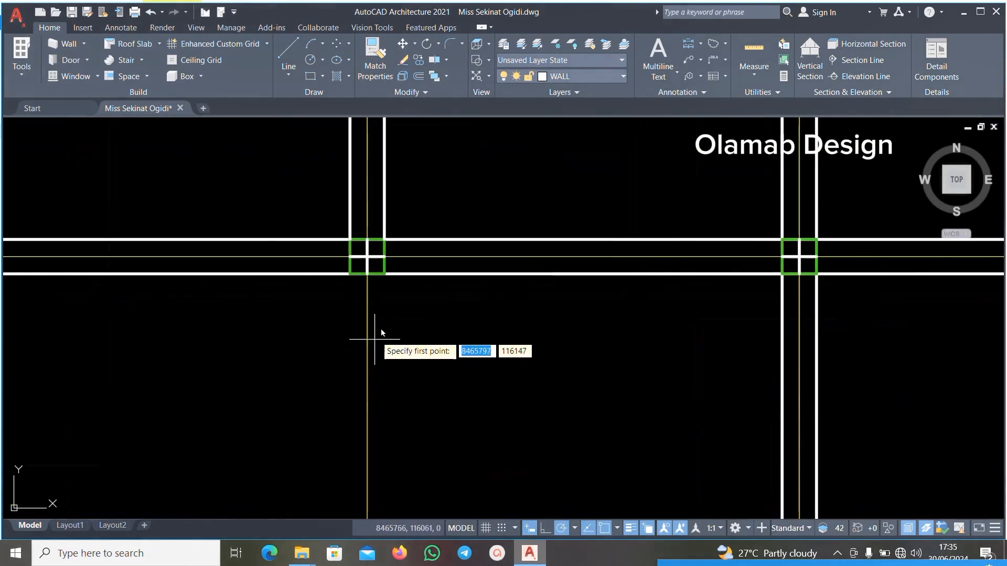
{"action": "left_click", "coordinate": [389, 279]}
{"action": "scroll", "coordinate": [391, 283], "scroll_direction": "down", "scroll_amount": 6}
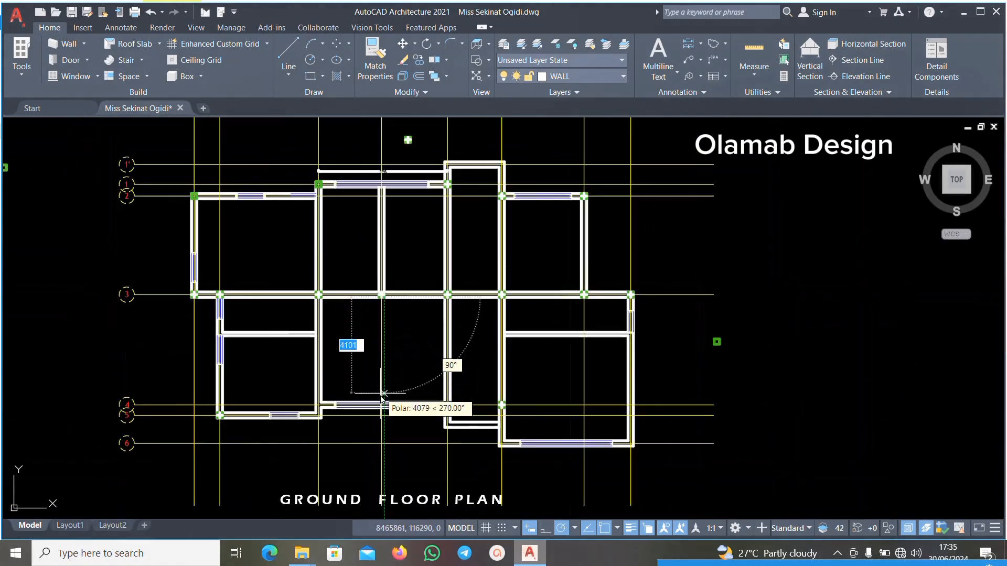
{"action": "scroll", "coordinate": [389, 410], "scroll_direction": "up", "scroll_amount": 6}
{"action": "left_click", "coordinate": [392, 410]}
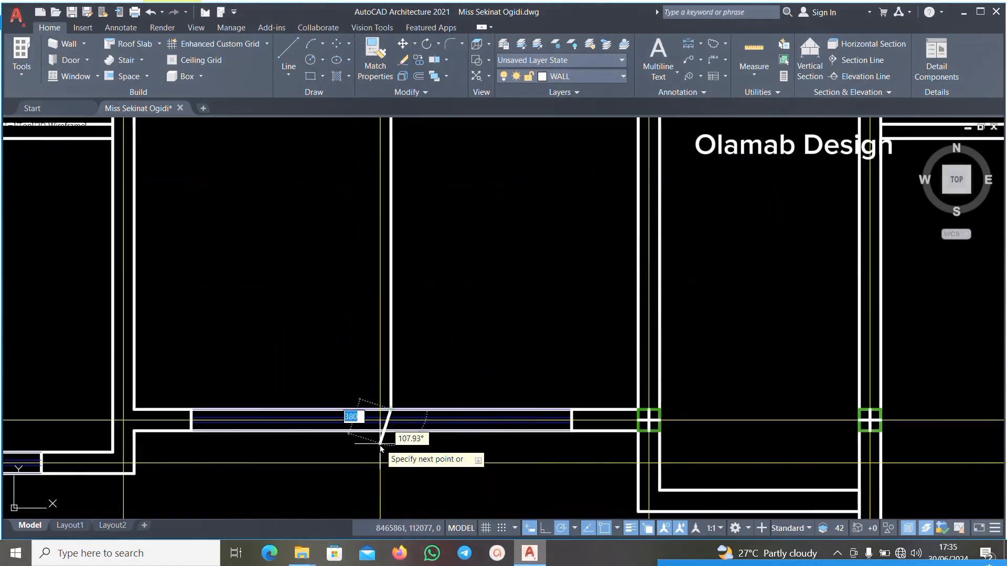
{"action": "scroll", "coordinate": [393, 383], "scroll_direction": "down", "scroll_amount": 4}
{"action": "key", "text": "Return"}
Draw a parallel 4500 mm wall line from the column's lower-left corner down to the inner face of the gridline 4 wall.
{"action": "right_click", "coordinate": [425, 285]}
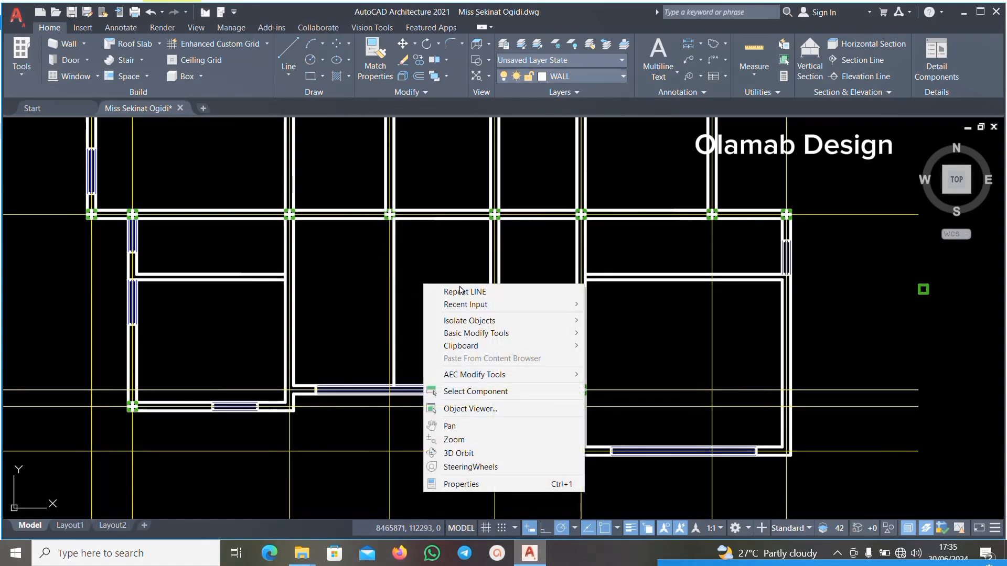
{"action": "left_click", "coordinate": [460, 292]}
{"action": "scroll", "coordinate": [381, 215], "scroll_direction": "up", "scroll_amount": 8}
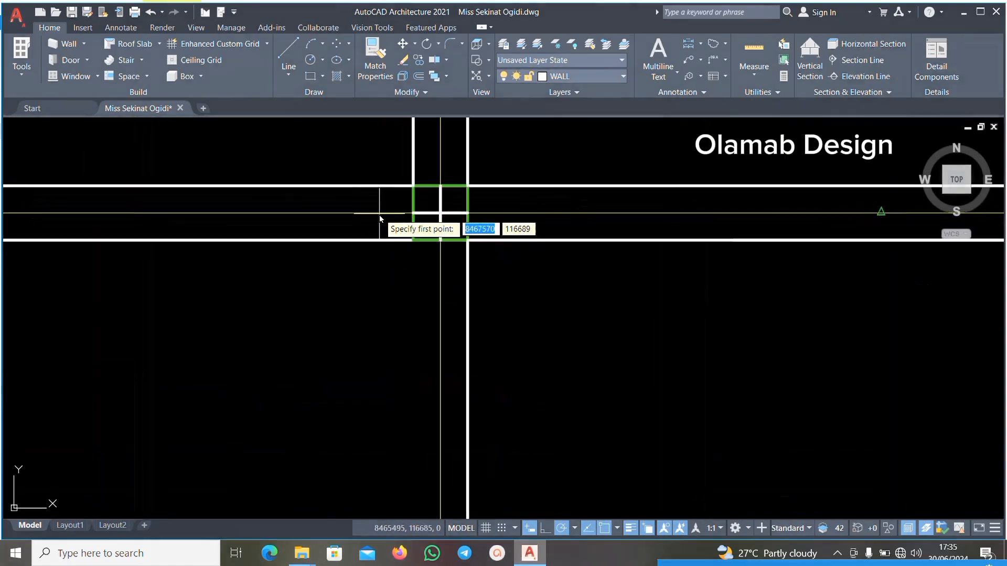
{"action": "left_click", "coordinate": [414, 240]}
{"action": "scroll", "coordinate": [406, 267], "scroll_direction": "down", "scroll_amount": 5}
{"action": "scroll", "coordinate": [401, 335], "scroll_direction": "up", "scroll_amount": 5}
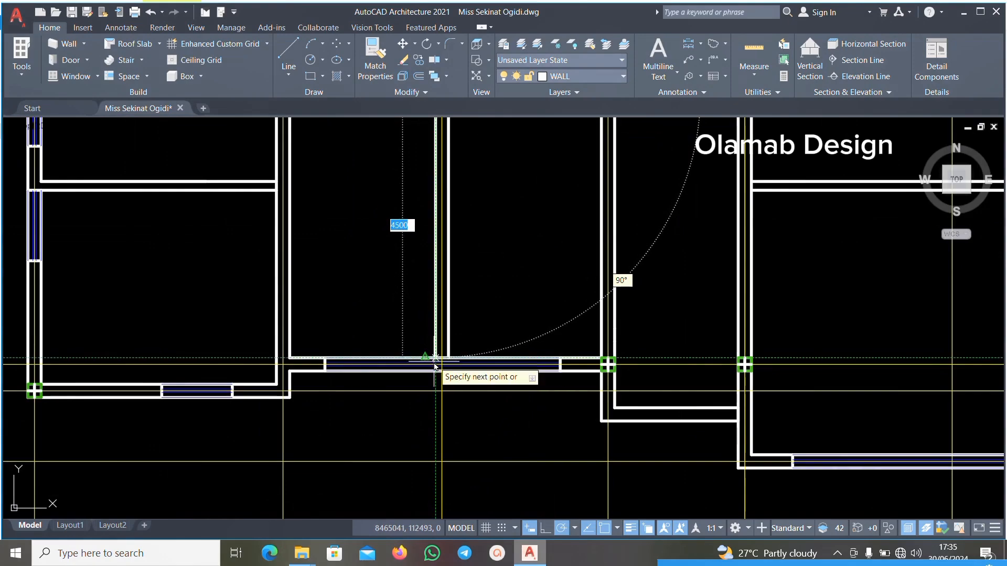
{"action": "left_click", "coordinate": [434, 361]}
{"action": "key", "text": "Escape"}
Examine the ground floor plan's new central partition, the rooms around it and the thinner walls below gridline 3.
{"action": "scroll", "coordinate": [432, 383], "scroll_direction": "down", "scroll_amount": 9}
{"action": "scroll", "coordinate": [444, 354], "scroll_direction": "up", "scroll_amount": 7}
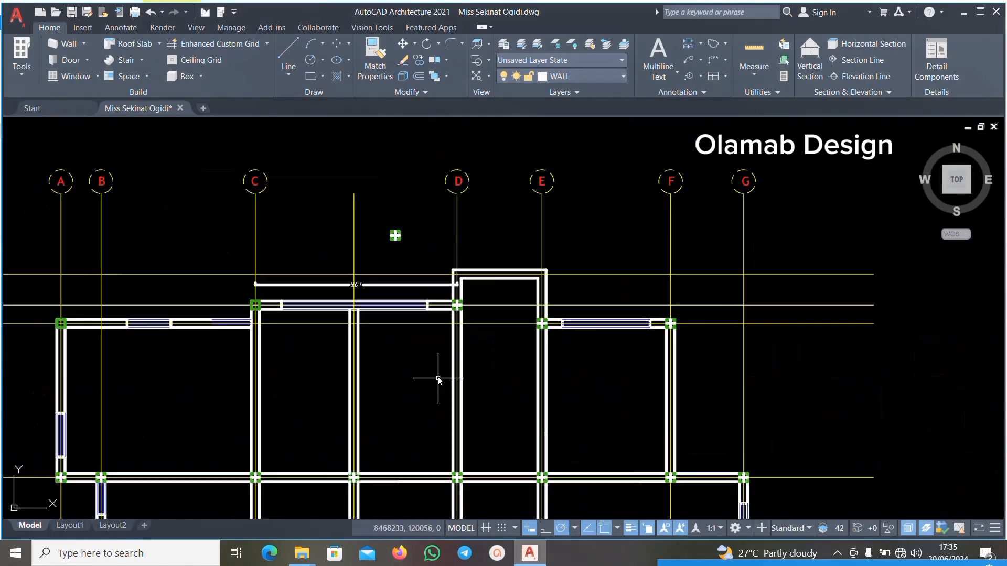
{"action": "scroll", "coordinate": [438, 379], "scroll_direction": "down", "scroll_amount": 4}
{"action": "scroll", "coordinate": [414, 451], "scroll_direction": "up", "scroll_amount": 4}
{"action": "scroll", "coordinate": [430, 246], "scroll_direction": "down", "scroll_amount": 2}
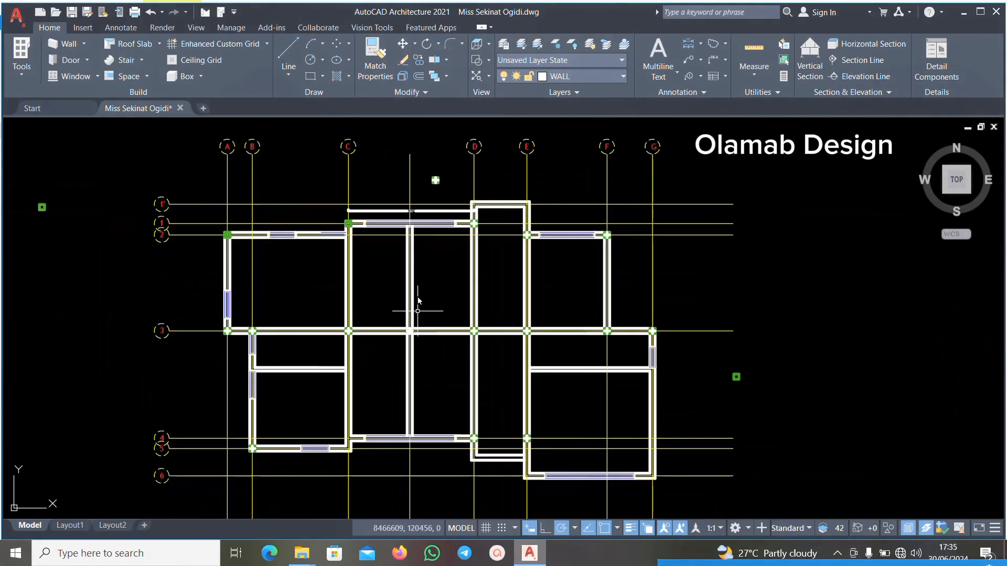
{"action": "scroll", "coordinate": [426, 338], "scroll_direction": "up", "scroll_amount": 2}
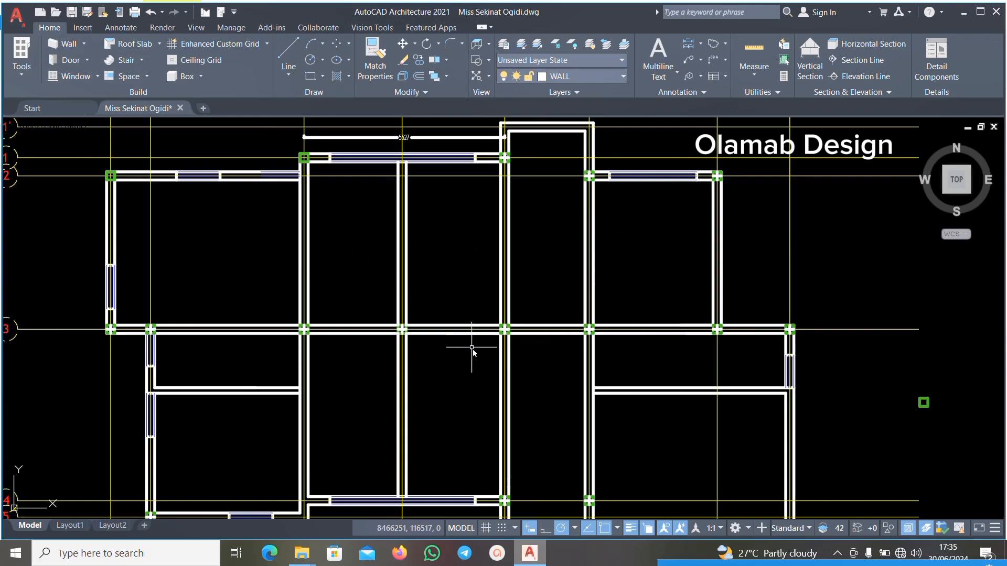
{"action": "scroll", "coordinate": [263, 274], "scroll_direction": "down", "scroll_amount": 2}
{"action": "scroll", "coordinate": [247, 275], "scroll_direction": "up", "scroll_amount": 4}
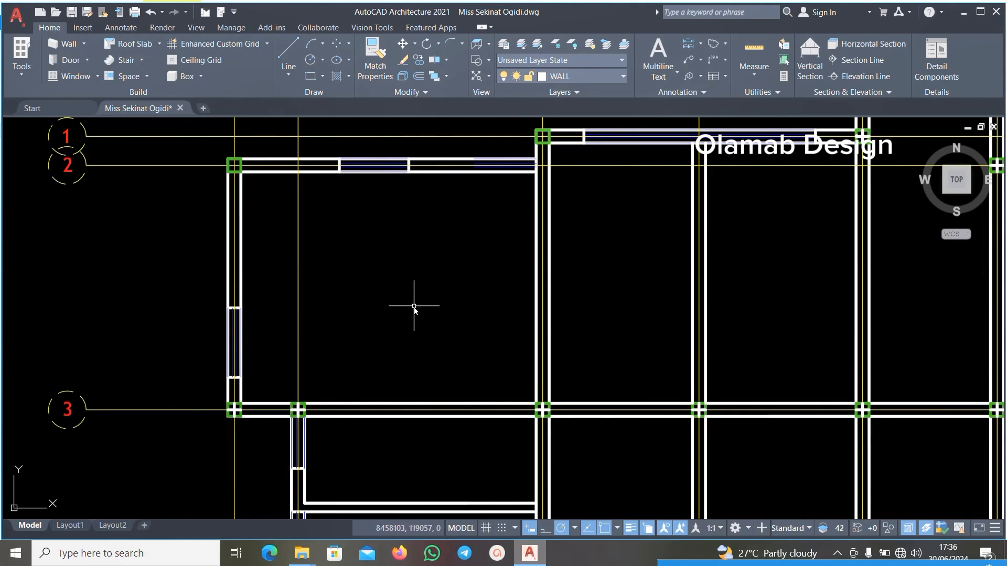
{"action": "scroll", "coordinate": [415, 309], "scroll_direction": "down", "scroll_amount": 3}
{"action": "scroll", "coordinate": [404, 367], "scroll_direction": "up", "scroll_amount": 3}
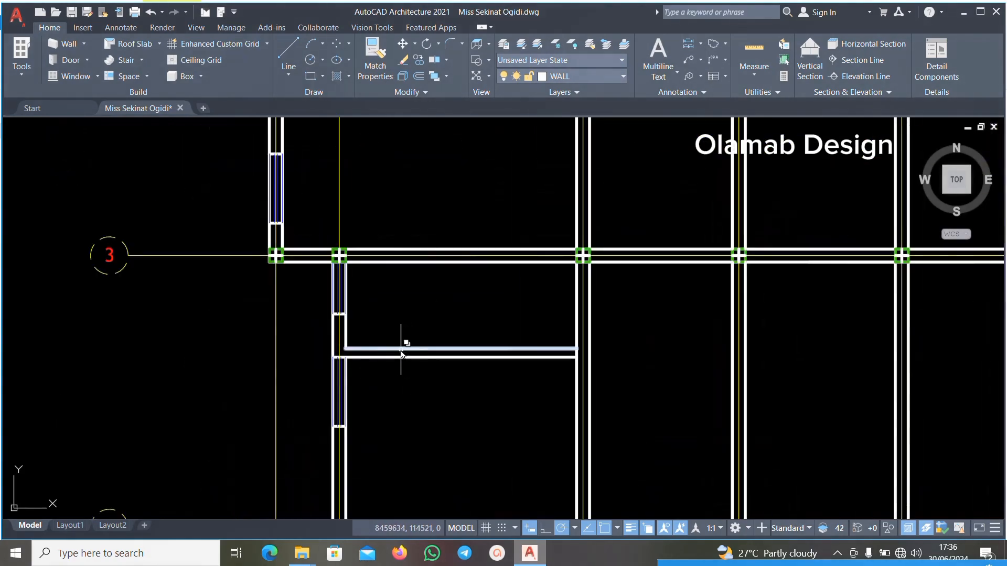
{"action": "scroll", "coordinate": [392, 336], "scroll_direction": "down", "scroll_amount": 3}
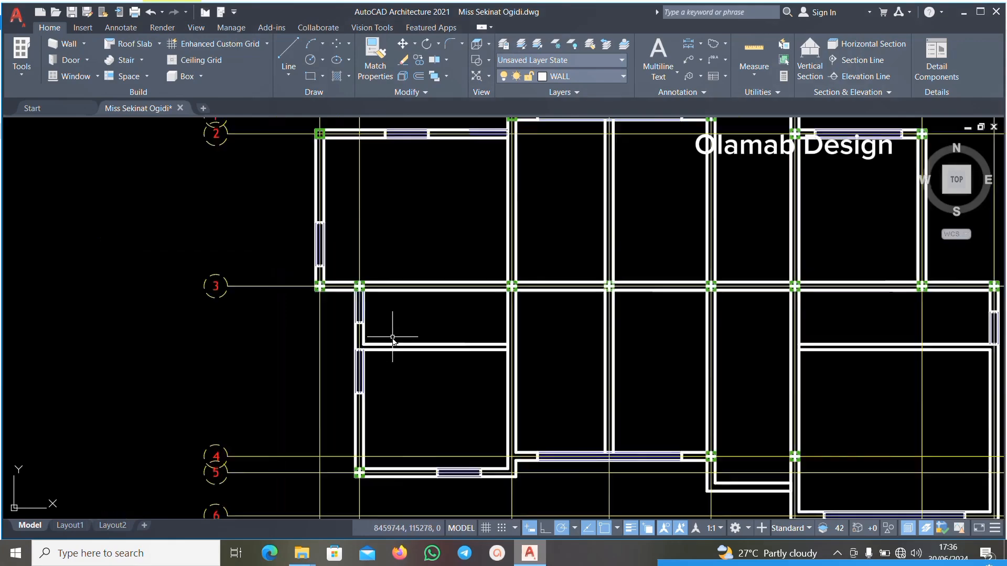
{"action": "scroll", "coordinate": [629, 349], "scroll_direction": "up", "scroll_amount": 4}
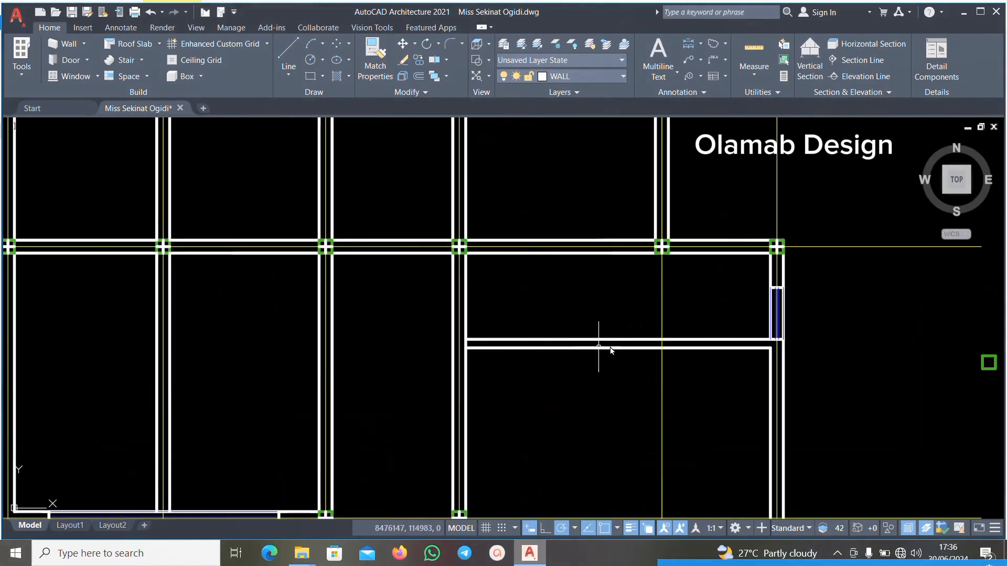
{"action": "scroll", "coordinate": [577, 341], "scroll_direction": "down", "scroll_amount": 2}
{"action": "scroll", "coordinate": [718, 303], "scroll_direction": "up", "scroll_amount": 4}
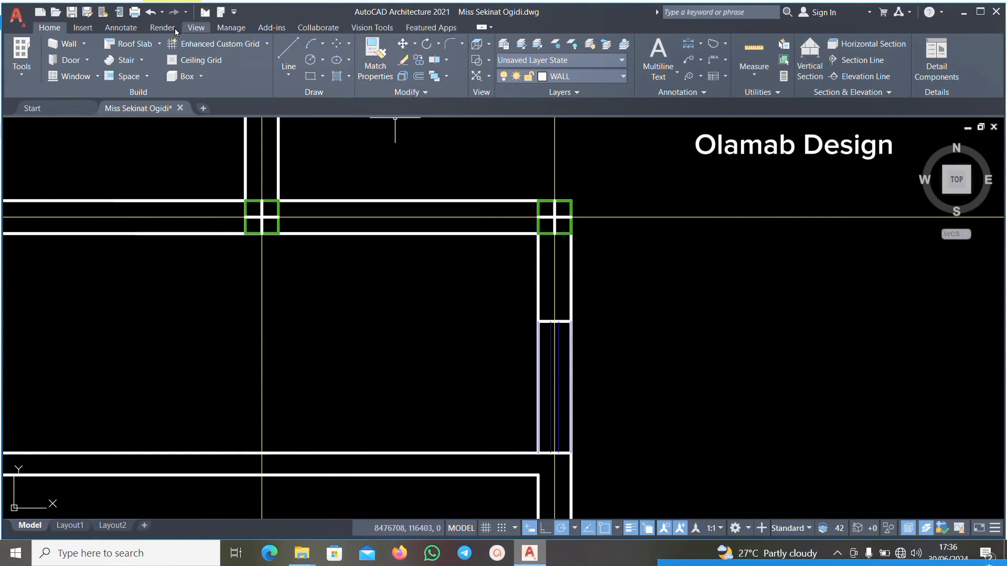
{"action": "left_click", "coordinate": [118, 28]}
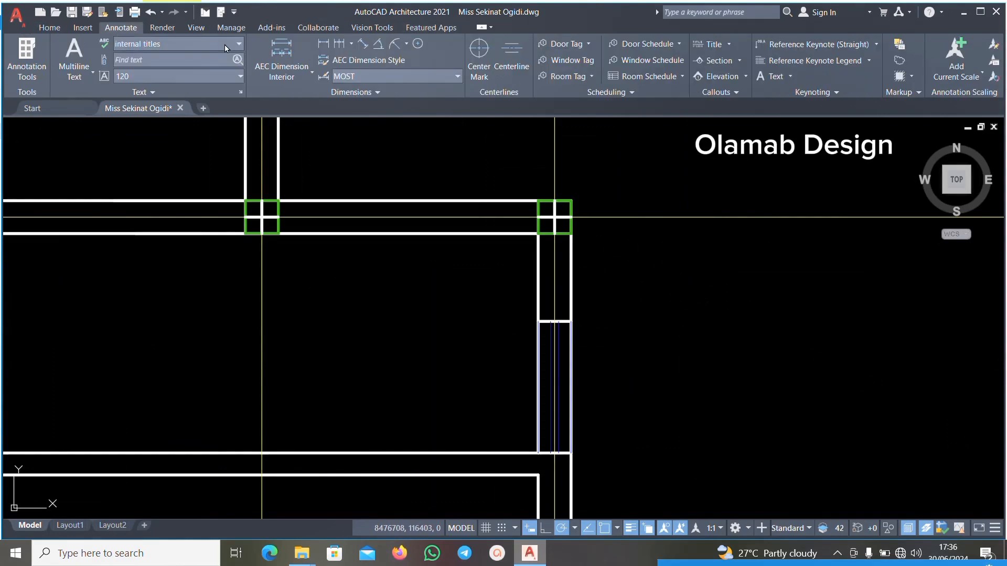
{"action": "left_click", "coordinate": [326, 45]}
{"action": "scroll", "coordinate": [561, 216], "scroll_direction": "up", "scroll_amount": 2}
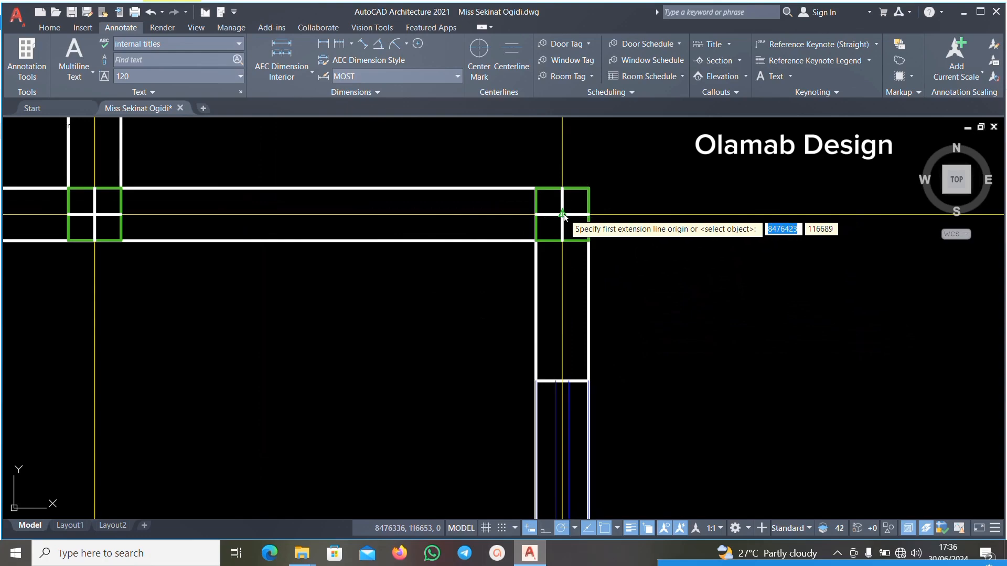
{"action": "left_click", "coordinate": [562, 214]}
{"action": "scroll", "coordinate": [572, 340], "scroll_direction": "down", "scroll_amount": 2}
{"action": "scroll", "coordinate": [557, 360], "scroll_direction": "up", "scroll_amount": 3}
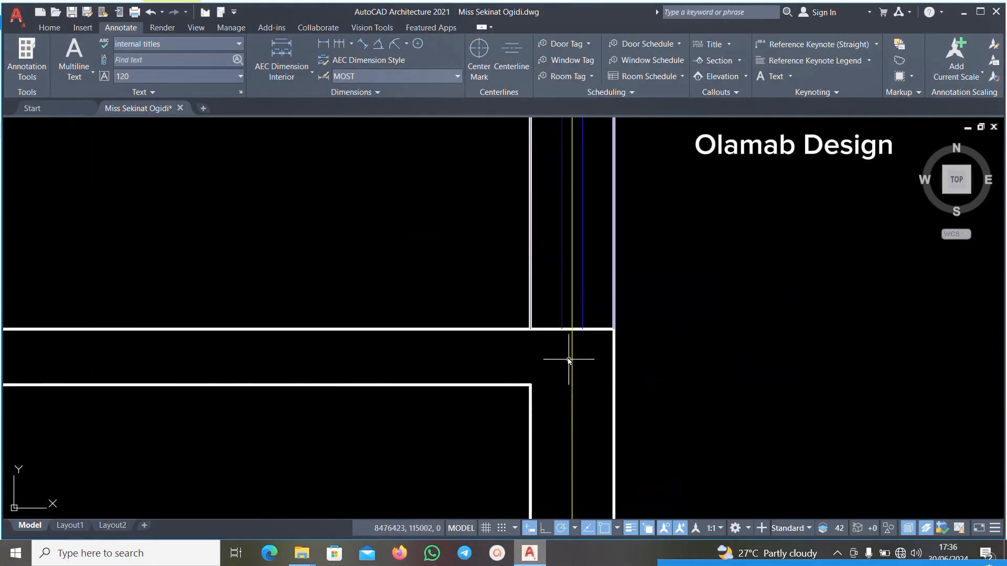
{"action": "scroll", "coordinate": [567, 370], "scroll_direction": "down", "scroll_amount": 2}
{"action": "scroll", "coordinate": [581, 348], "scroll_direction": "up", "scroll_amount": 2}
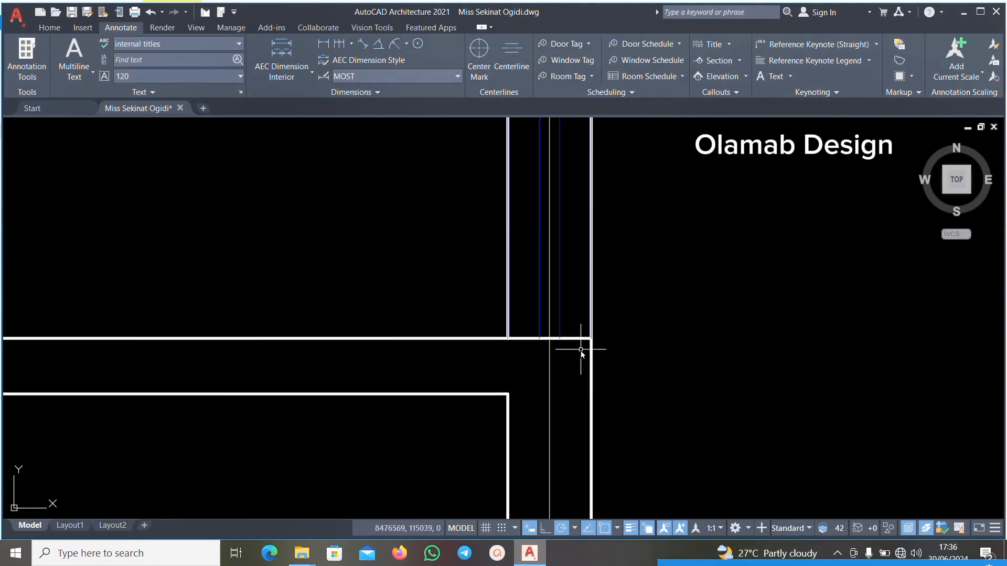
Draw a short wall line closing the thin partition's end between its two faces, along the inner face of the gridline G wall.
{"action": "left_click", "coordinate": [50, 28]}
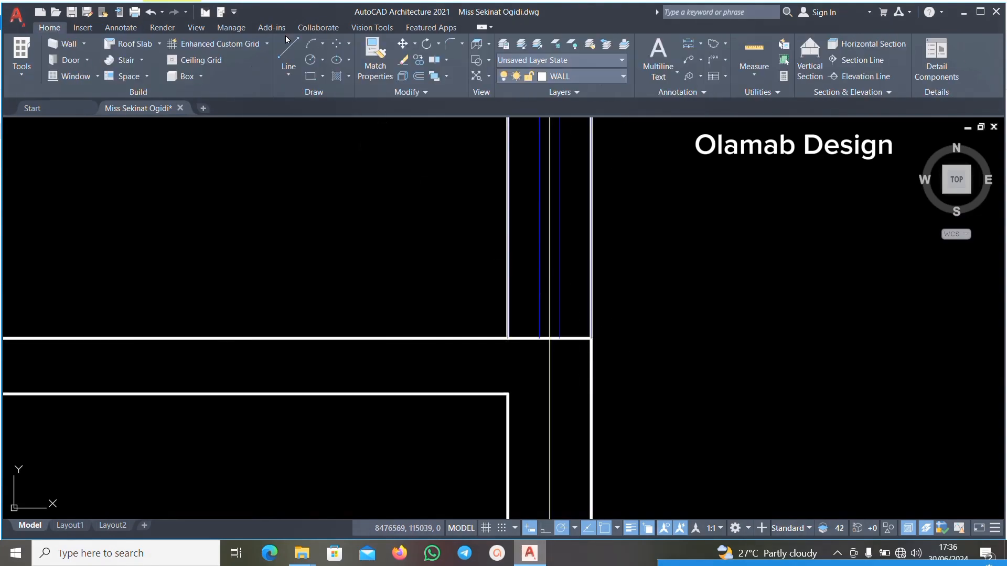
{"action": "left_click", "coordinate": [289, 53]}
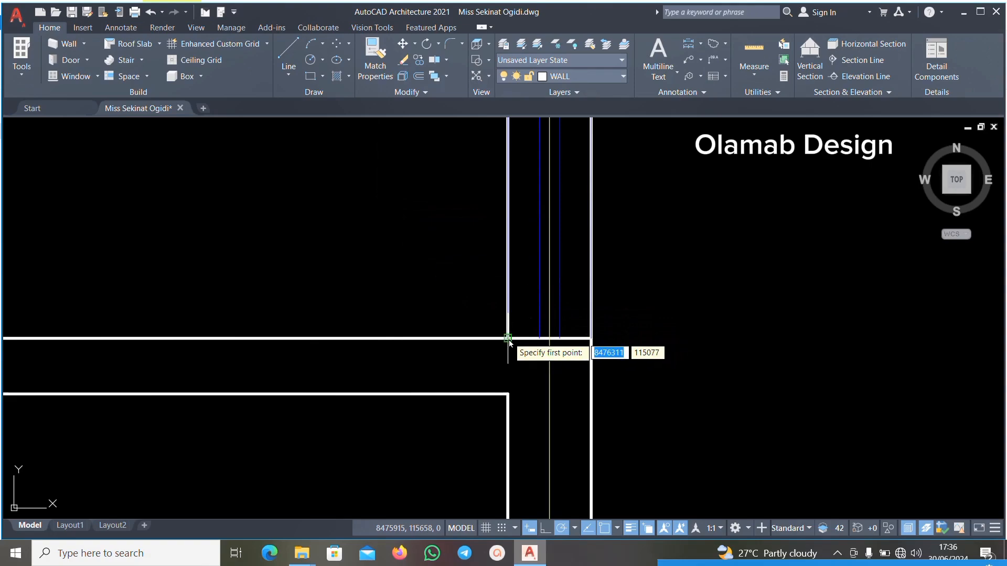
{"action": "left_click", "coordinate": [508, 394]}
{"action": "key", "text": "Return"}
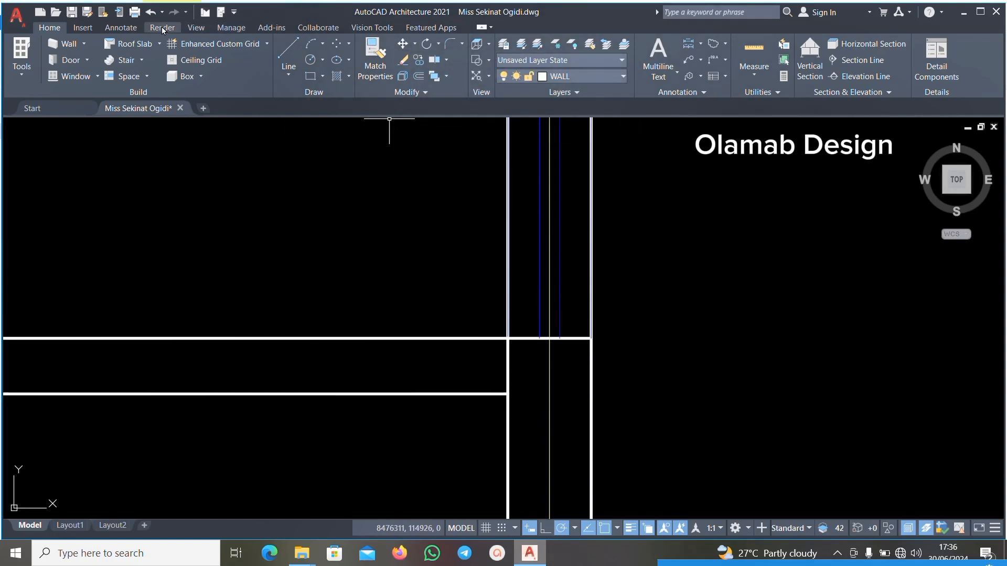
Measure the vertical distance from the closing line's midpoint up to the centre level of the gridline 3 and G corner column.
{"action": "left_click", "coordinate": [138, 27]}
{"action": "left_click", "coordinate": [320, 42]}
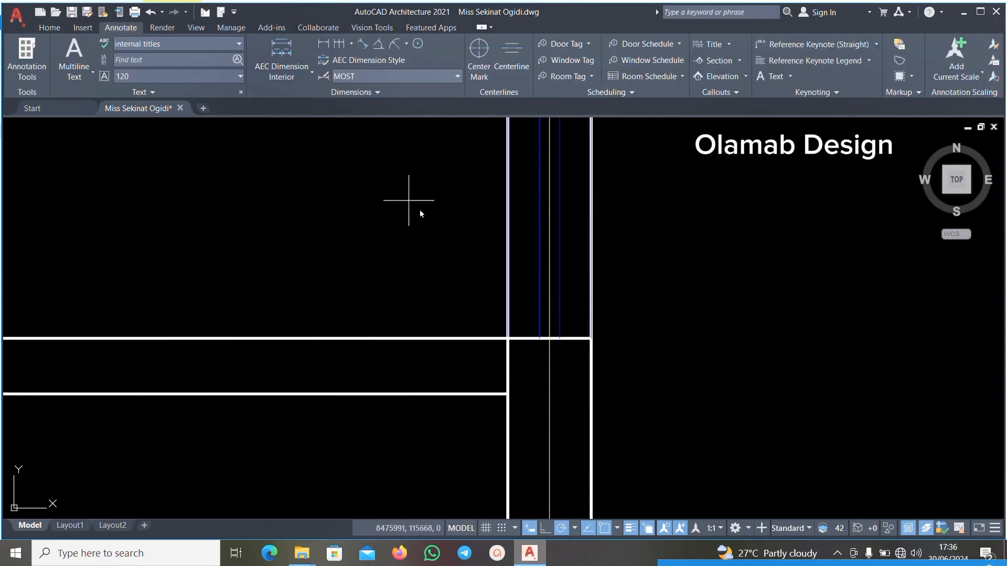
{"action": "left_click", "coordinate": [508, 365]}
{"action": "scroll", "coordinate": [512, 370], "scroll_direction": "down", "scroll_amount": 5}
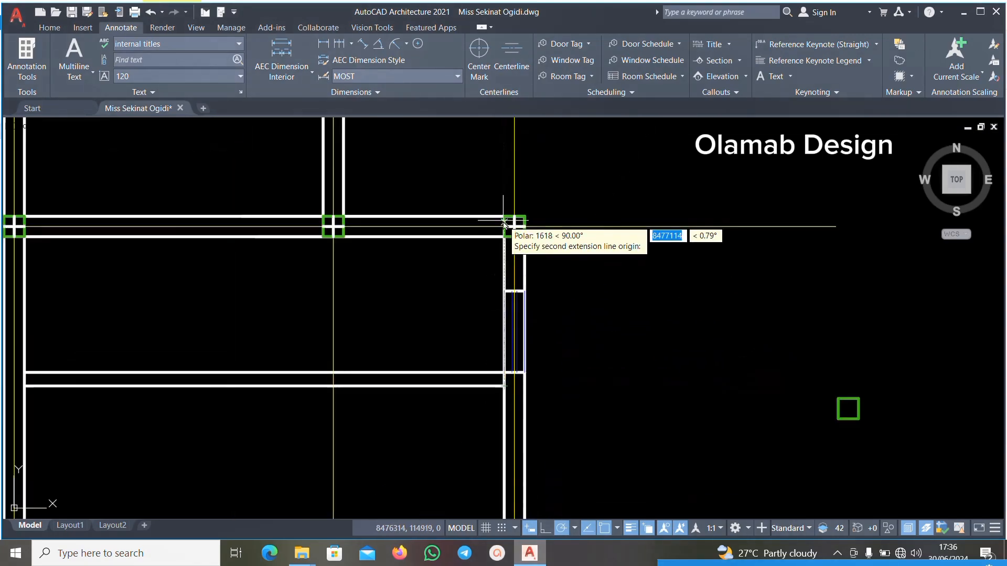
{"action": "scroll", "coordinate": [503, 223], "scroll_direction": "up", "scroll_amount": 3}
{"action": "left_click", "coordinate": [500, 227]}
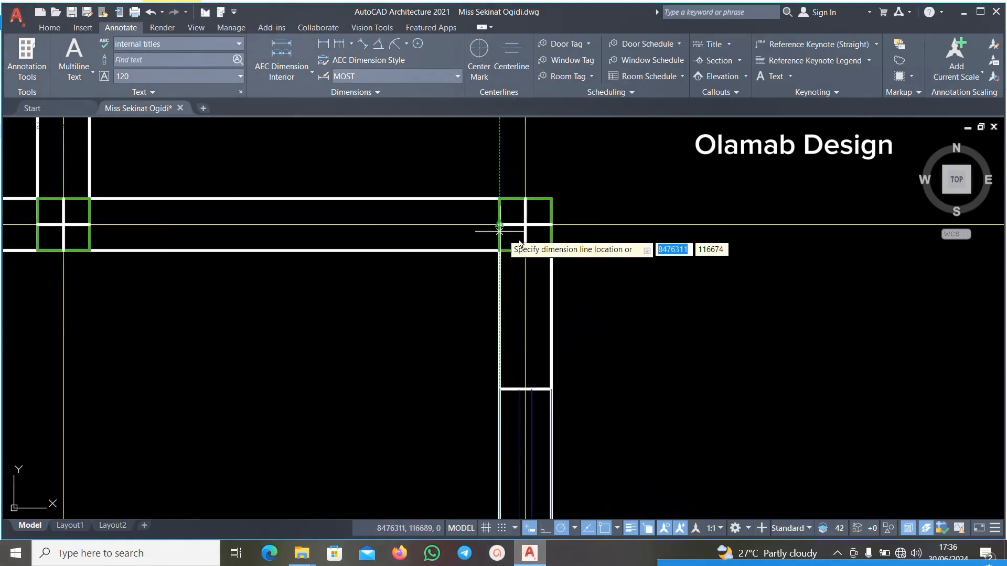
{"action": "scroll", "coordinate": [551, 191], "scroll_direction": "down", "scroll_amount": 3}
{"action": "scroll", "coordinate": [562, 270], "scroll_direction": "up", "scroll_amount": 4}
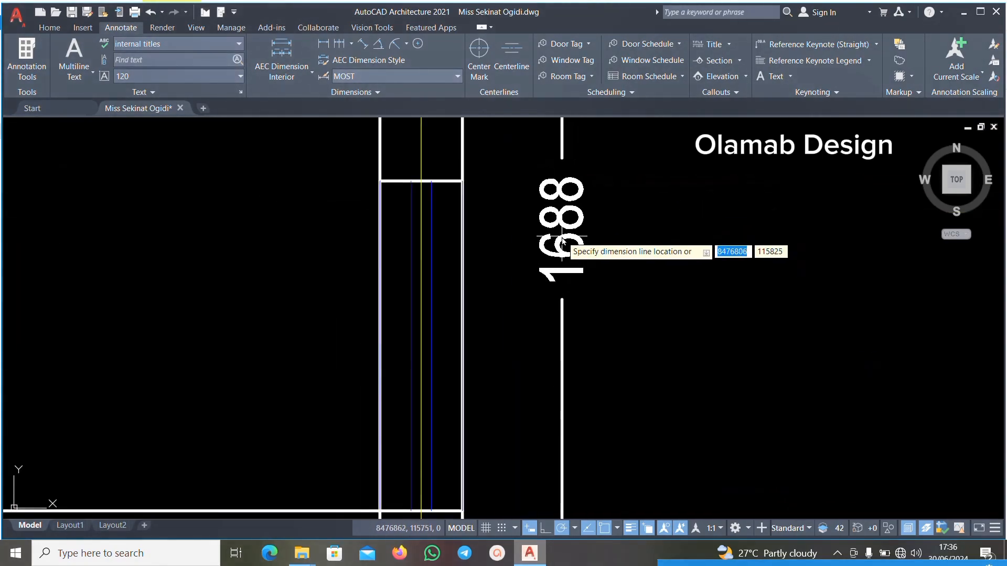
{"action": "scroll", "coordinate": [557, 283], "scroll_direction": "down", "scroll_amount": 4}
{"action": "scroll", "coordinate": [557, 286], "scroll_direction": "down", "scroll_amount": 4}
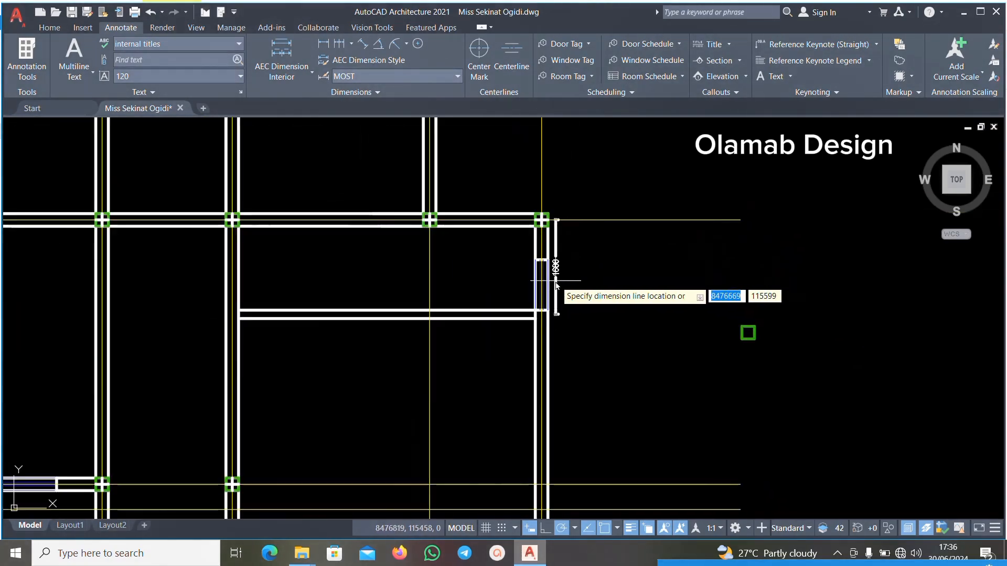
{"action": "scroll", "coordinate": [557, 283], "scroll_direction": "up", "scroll_amount": 5}
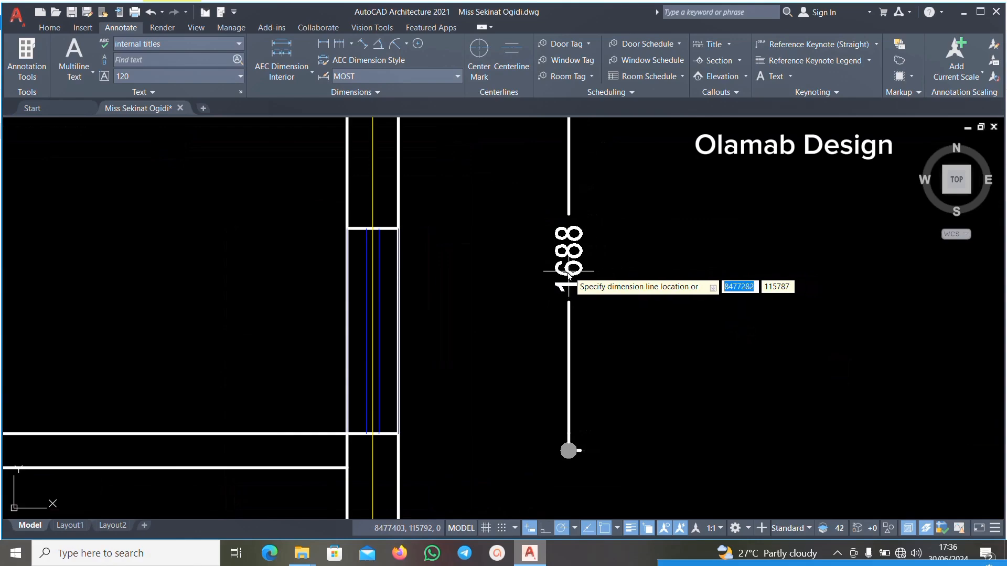
{"action": "scroll", "coordinate": [564, 285], "scroll_direction": "down", "scroll_amount": 5}
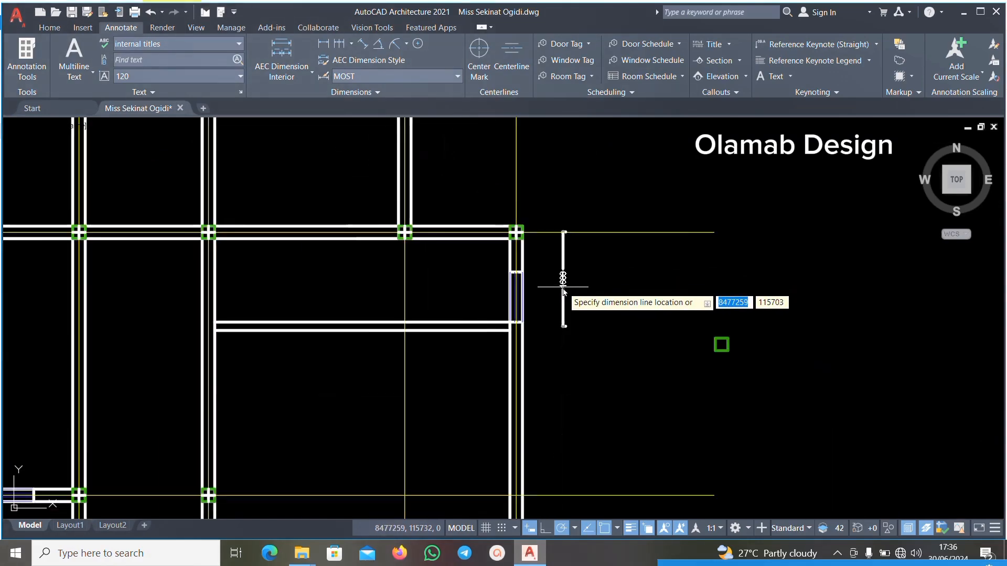
{"action": "scroll", "coordinate": [562, 292], "scroll_direction": "up", "scroll_amount": 3}
{"action": "scroll", "coordinate": [550, 296], "scroll_direction": "up", "scroll_amount": 2}
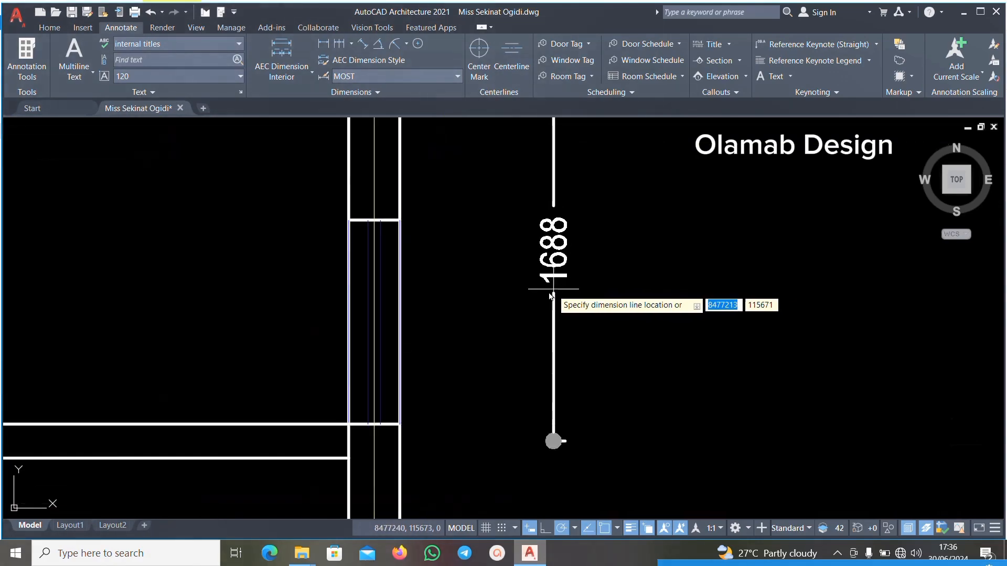
{"action": "scroll", "coordinate": [531, 292], "scroll_direction": "down", "scroll_amount": 5}
{"action": "key", "text": "Escape"}
Offset gridline 3 downward by 1688 mm to add a gridline through the thin partition between gridlines E and G.
{"action": "scroll", "coordinate": [506, 246], "scroll_direction": "up", "scroll_amount": 5}
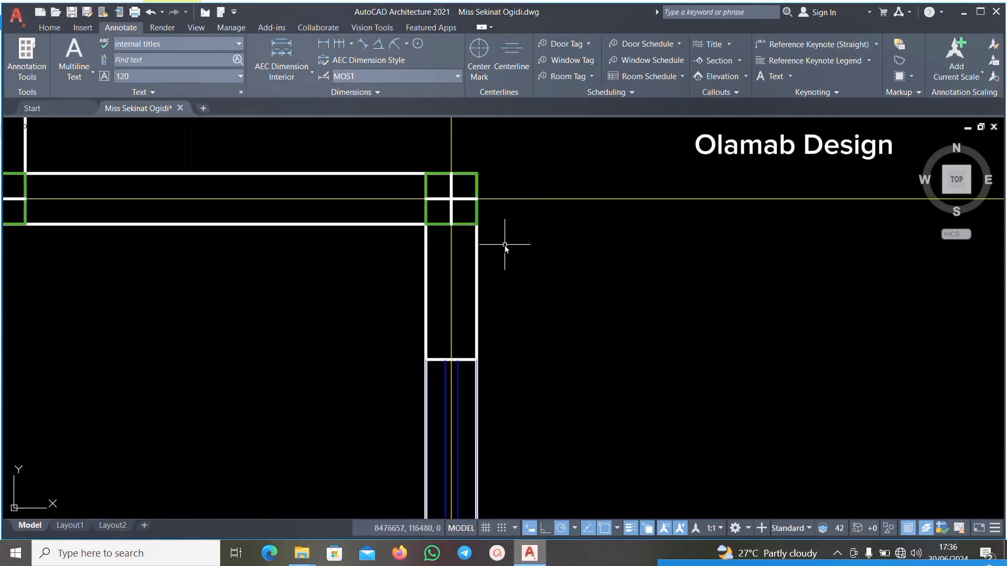
{"action": "left_click", "coordinate": [689, 162]}
{"action": "left_click", "coordinate": [557, 362]}
{"action": "scroll", "coordinate": [572, 315], "scroll_direction": "down", "scroll_amount": 5}
{"action": "scroll", "coordinate": [578, 301], "scroll_direction": "up", "scroll_amount": 4}
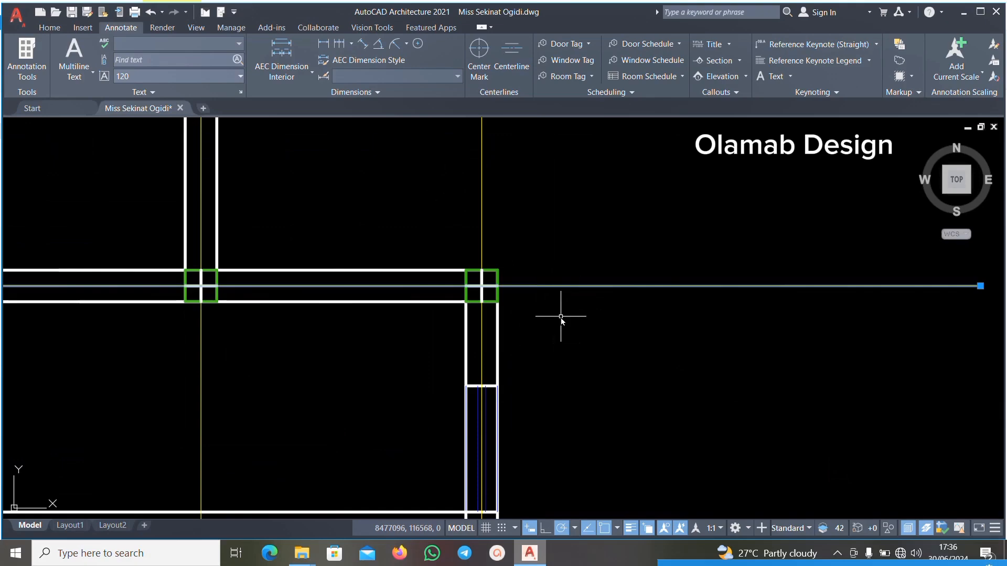
{"action": "type", "text": "fe"}
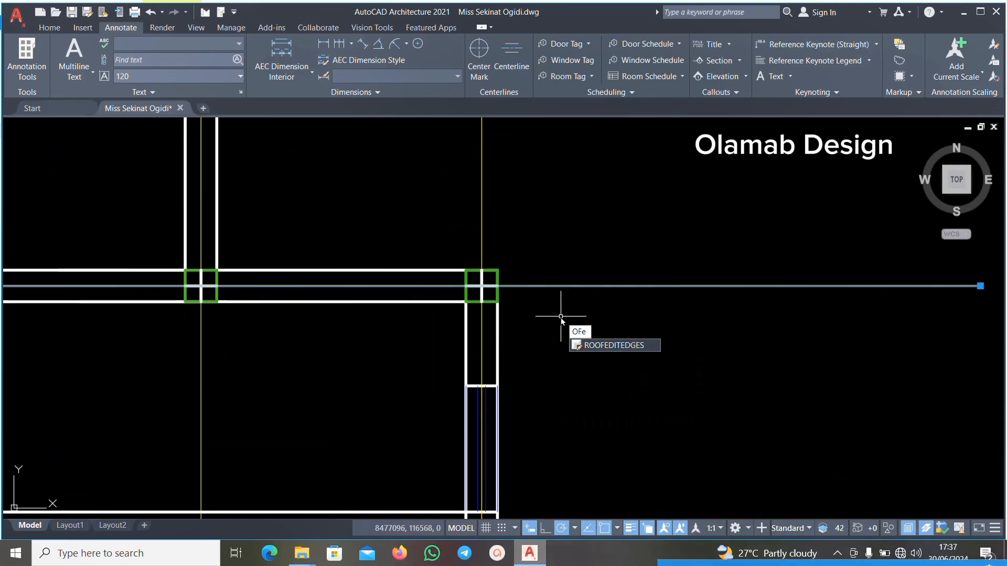
{"action": "key", "text": "BackSpace"}
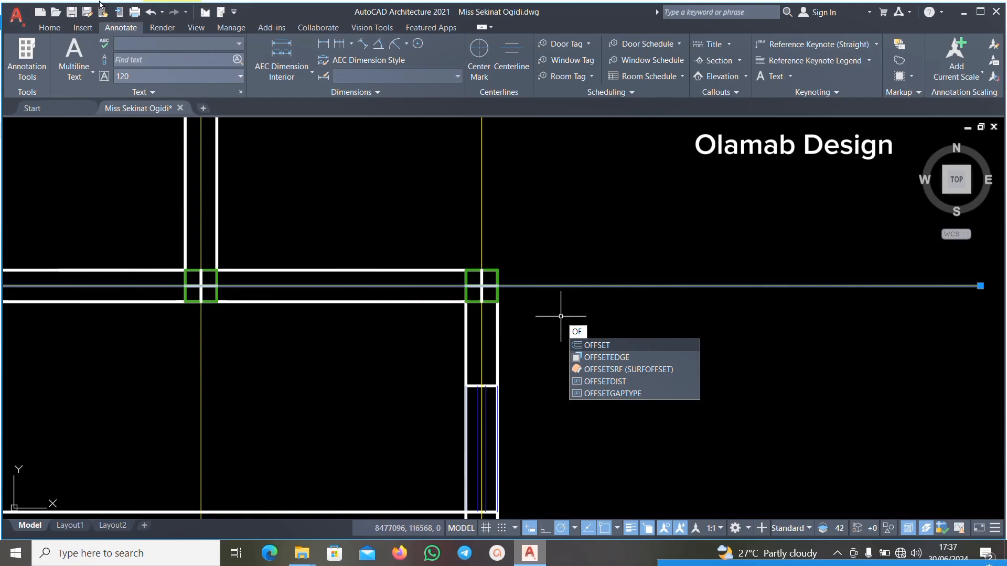
{"action": "key", "text": "Return"}
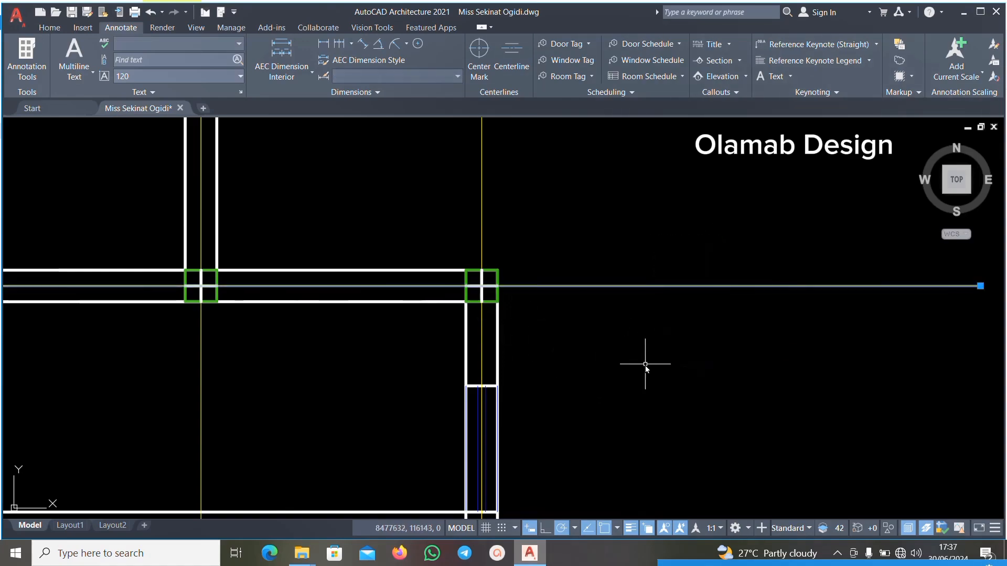
{"action": "type", "text": "OFFSET"}
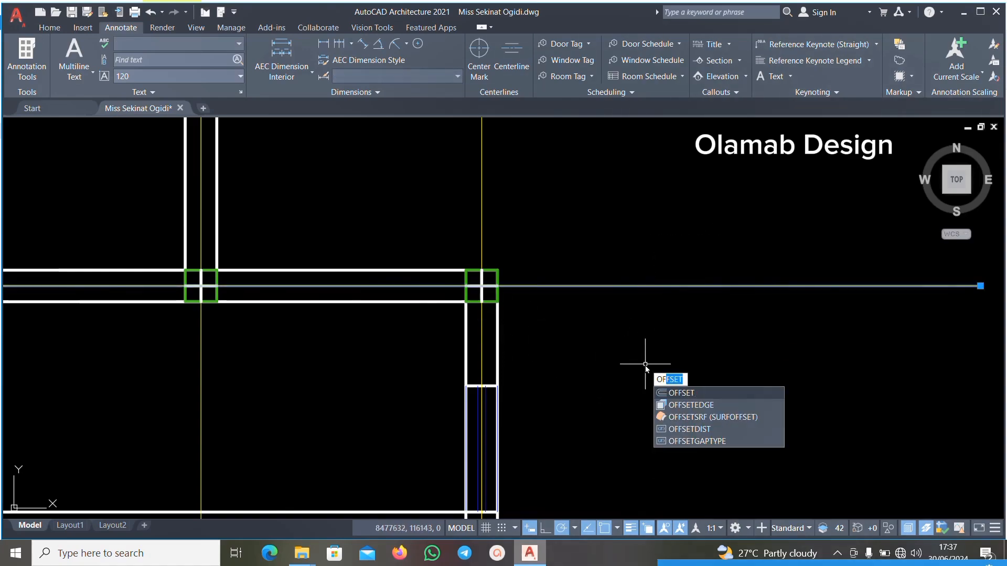
{"action": "key", "text": "Return"}
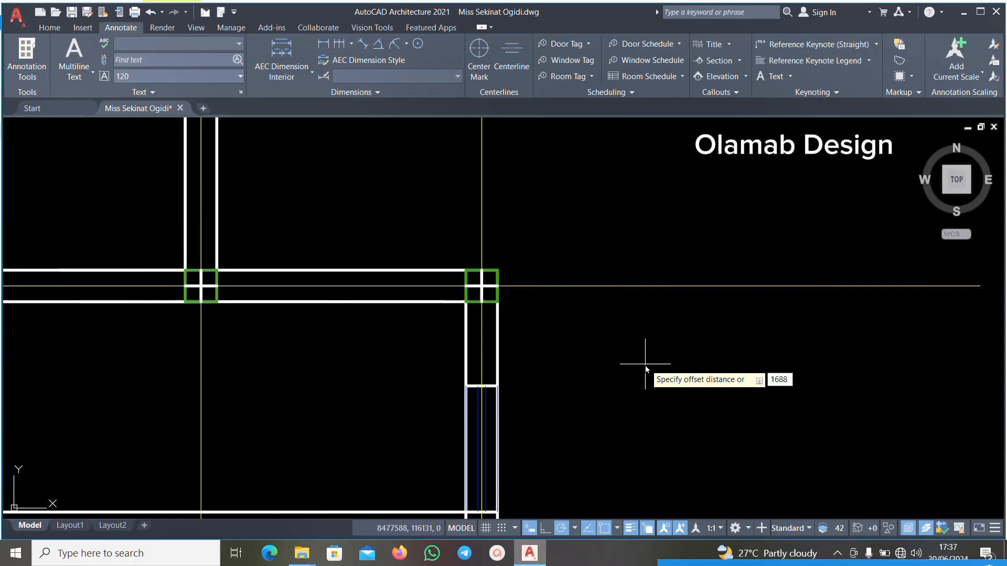
{"action": "key", "text": "Return"}
{"action": "scroll", "coordinate": [645, 362], "scroll_direction": "down", "scroll_amount": 5}
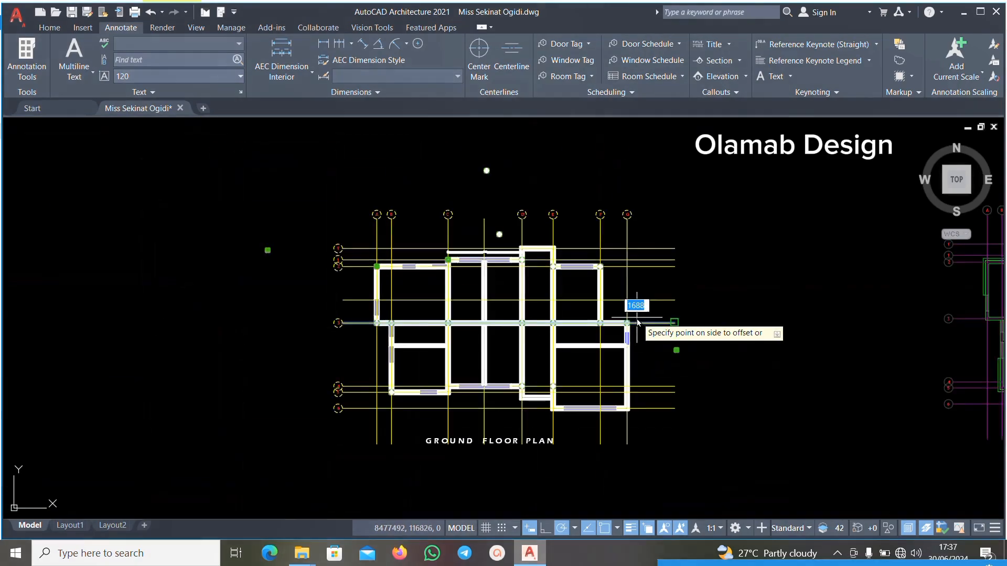
{"action": "scroll", "coordinate": [656, 347], "scroll_direction": "up", "scroll_amount": 5}
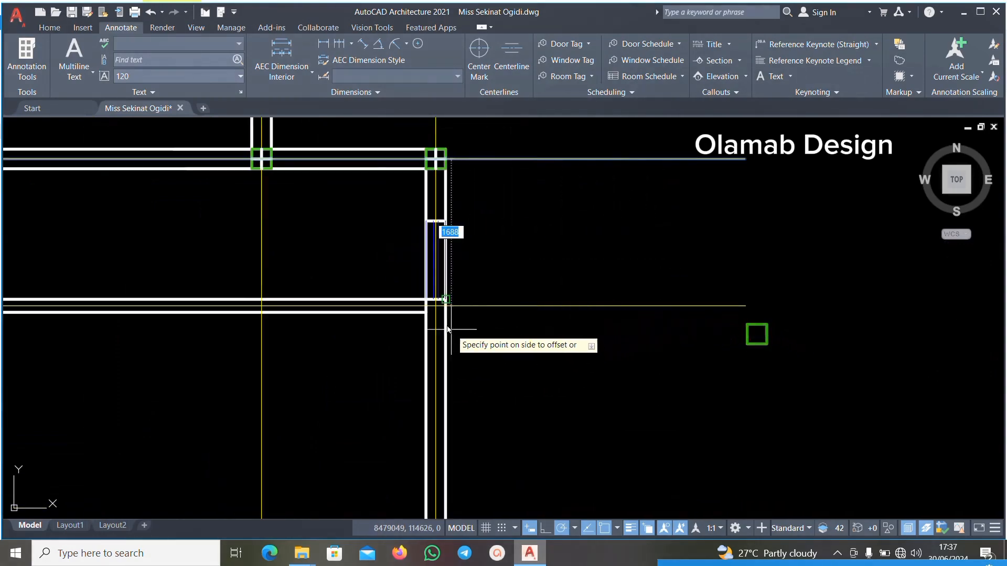
{"action": "scroll", "coordinate": [421, 307], "scroll_direction": "up", "scroll_amount": 3}
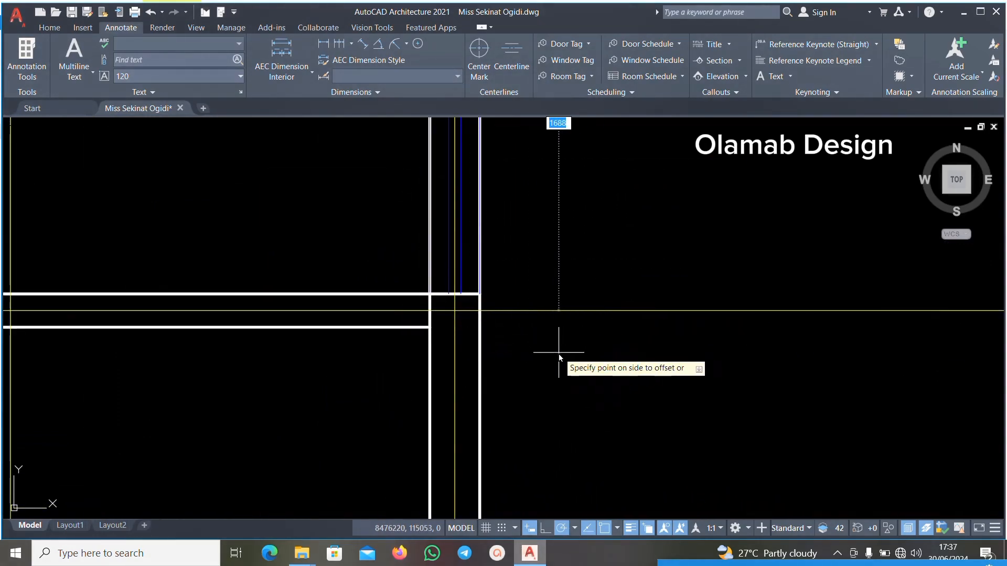
{"action": "scroll", "coordinate": [302, 316], "scroll_direction": "up", "scroll_amount": 3}
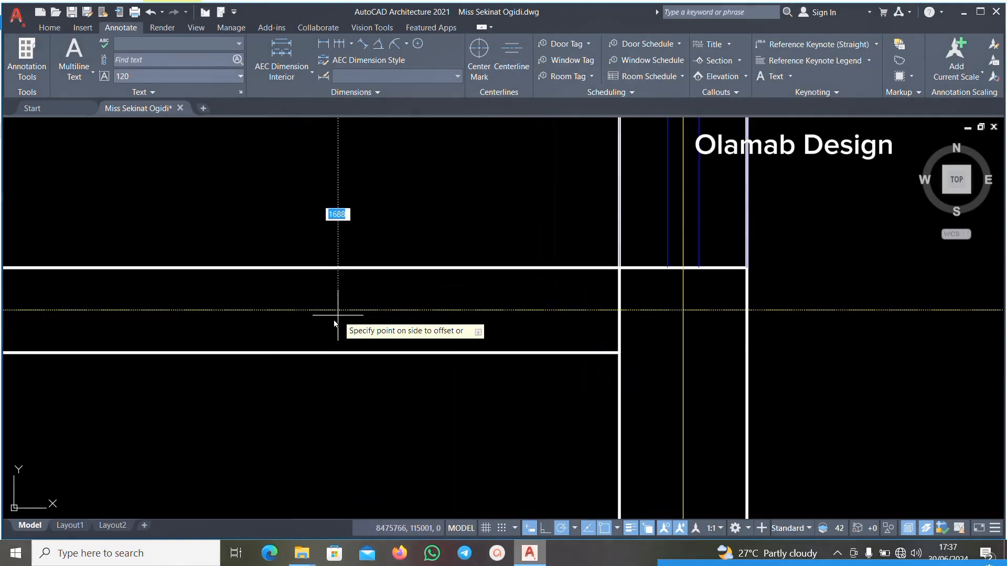
{"action": "scroll", "coordinate": [311, 317], "scroll_direction": "down", "scroll_amount": 5}
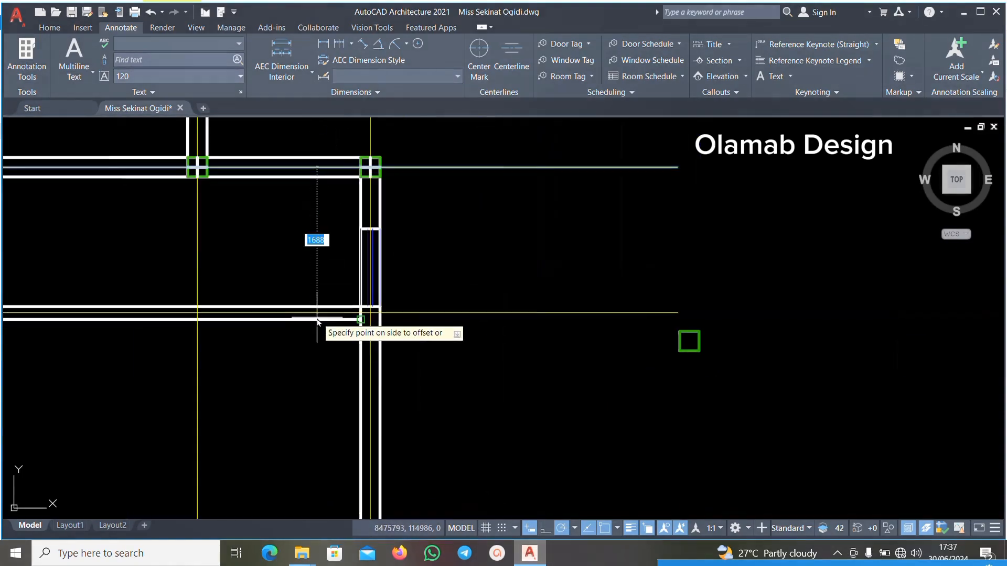
{"action": "left_click", "coordinate": [522, 378]}
Examine how the offset gridline runs through the thin partitions below gridline 3 on both sides of the ground floor plan.
{"action": "scroll", "coordinate": [374, 316], "scroll_direction": "down", "scroll_amount": 2}
{"action": "scroll", "coordinate": [387, 321], "scroll_direction": "up", "scroll_amount": 4}
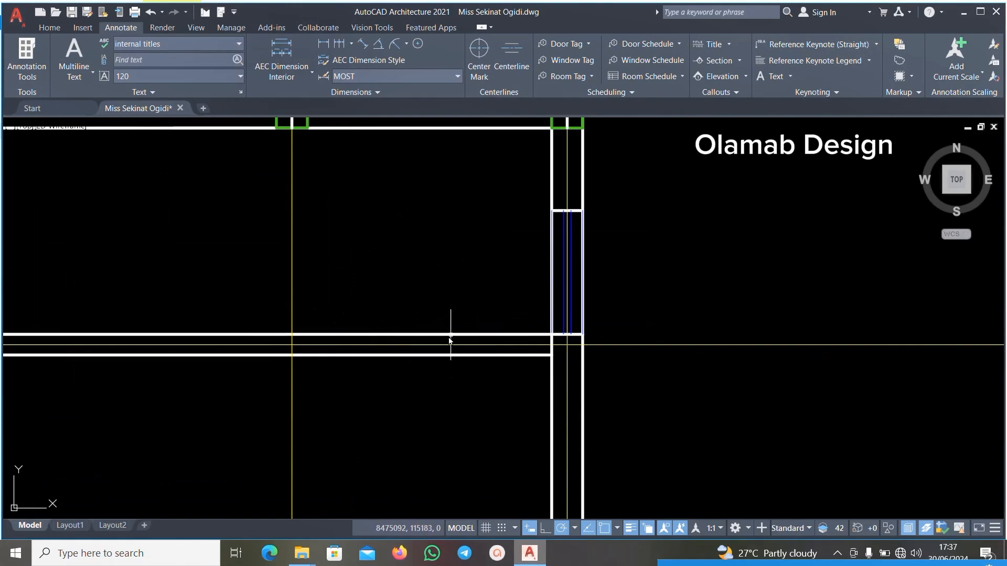
{"action": "scroll", "coordinate": [501, 345], "scroll_direction": "down", "scroll_amount": 6}
{"action": "scroll", "coordinate": [403, 351], "scroll_direction": "up", "scroll_amount": 2}
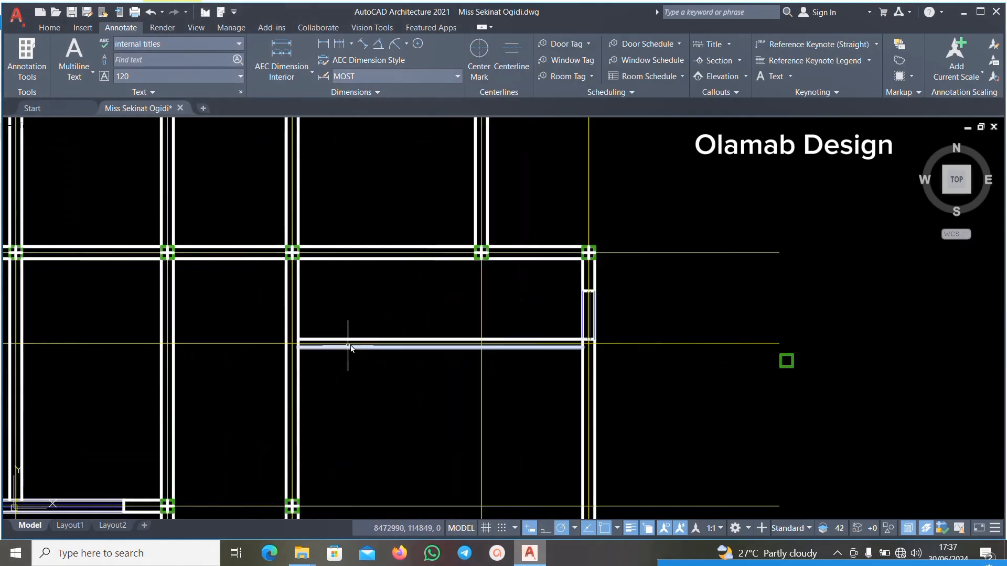
{"action": "scroll", "coordinate": [434, 361], "scroll_direction": "down", "scroll_amount": 5}
{"action": "scroll", "coordinate": [439, 350], "scroll_direction": "up", "scroll_amount": 4}
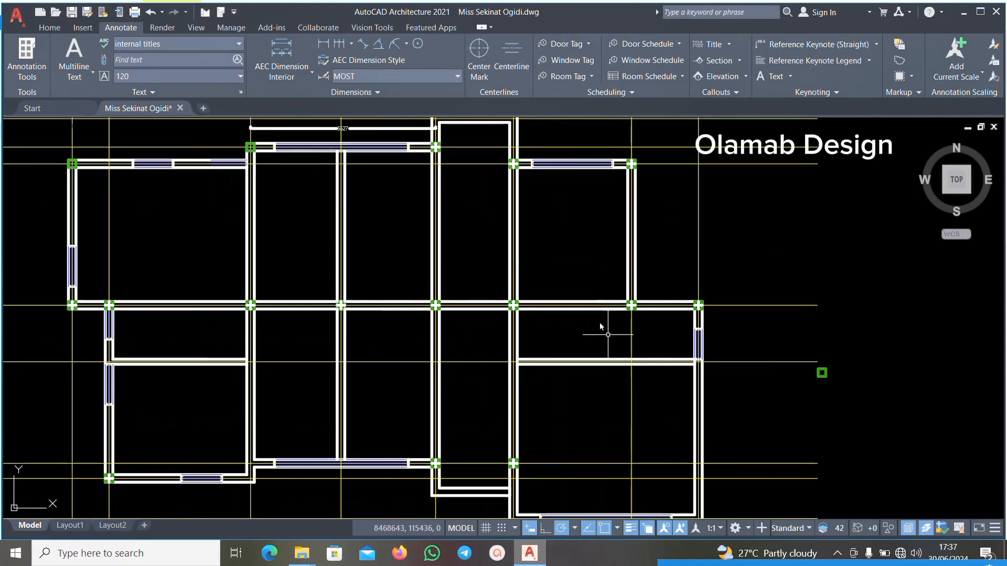
{"action": "scroll", "coordinate": [608, 334], "scroll_direction": "down", "scroll_amount": 2}
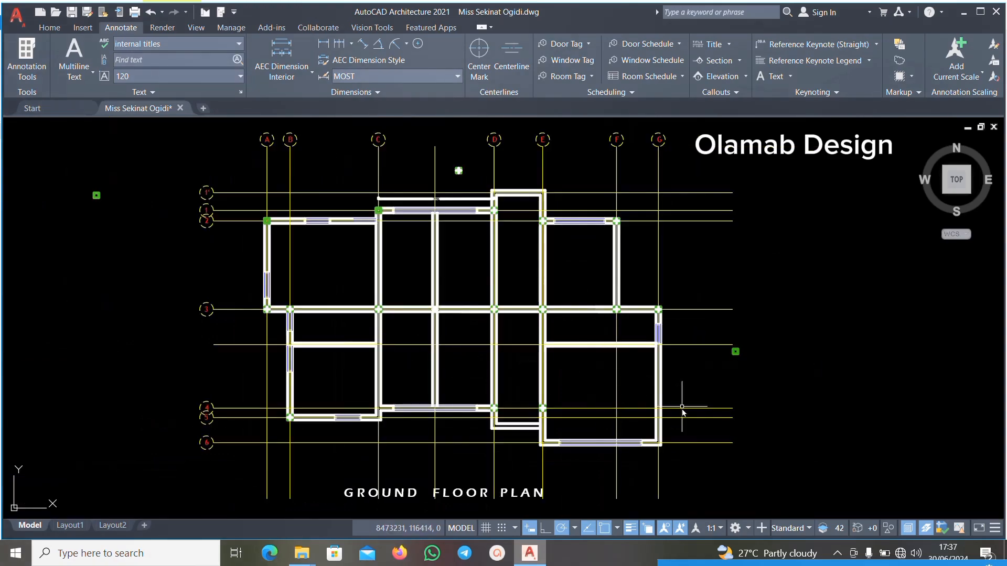
{"action": "scroll", "coordinate": [664, 367], "scroll_direction": "up", "scroll_amount": 3}
{"action": "scroll", "coordinate": [665, 352], "scroll_direction": "down", "scroll_amount": 1}
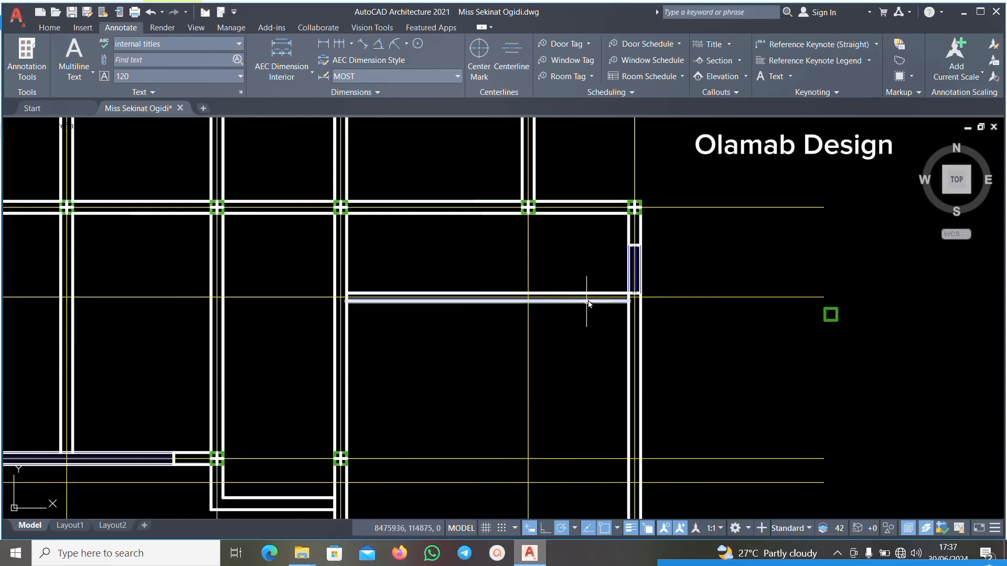
{"action": "scroll", "coordinate": [514, 311], "scroll_direction": "down", "scroll_amount": 5}
{"action": "scroll", "coordinate": [551, 309], "scroll_direction": "up", "scroll_amount": 5}
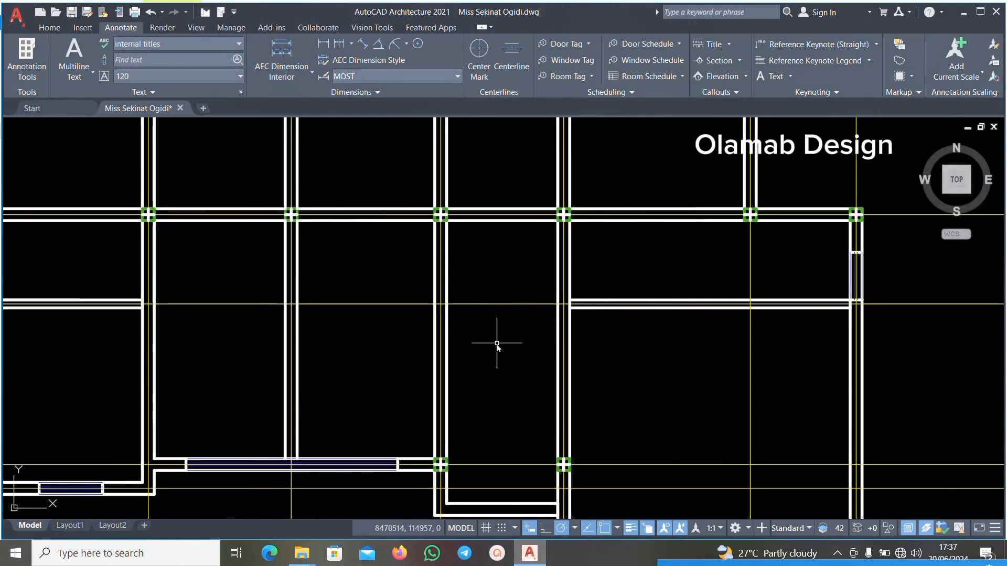
{"action": "scroll", "coordinate": [496, 343], "scroll_direction": "down", "scroll_amount": 2}
{"action": "scroll", "coordinate": [152, 304], "scroll_direction": "up", "scroll_amount": 7}
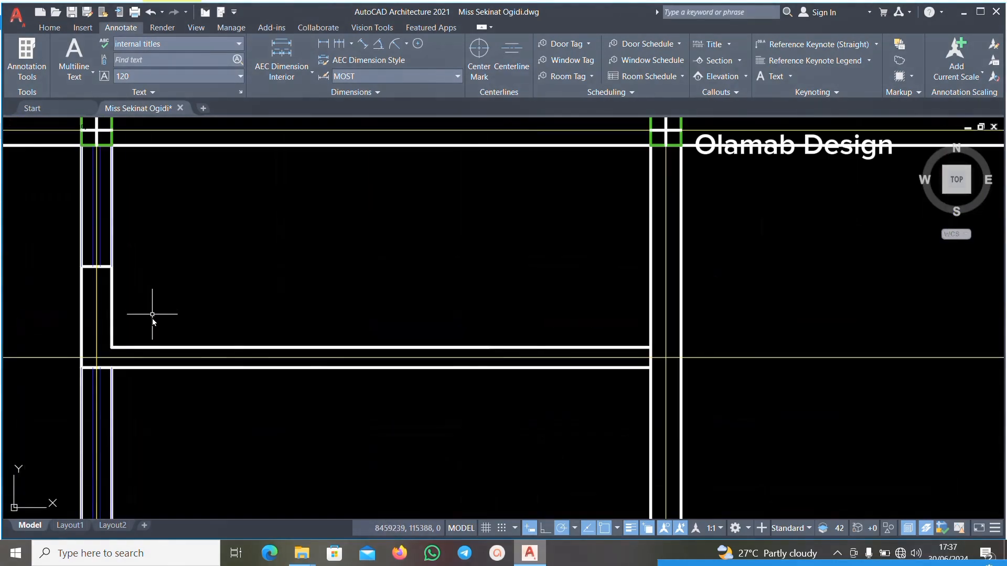
{"action": "scroll", "coordinate": [171, 355], "scroll_direction": "down", "scroll_amount": 4}
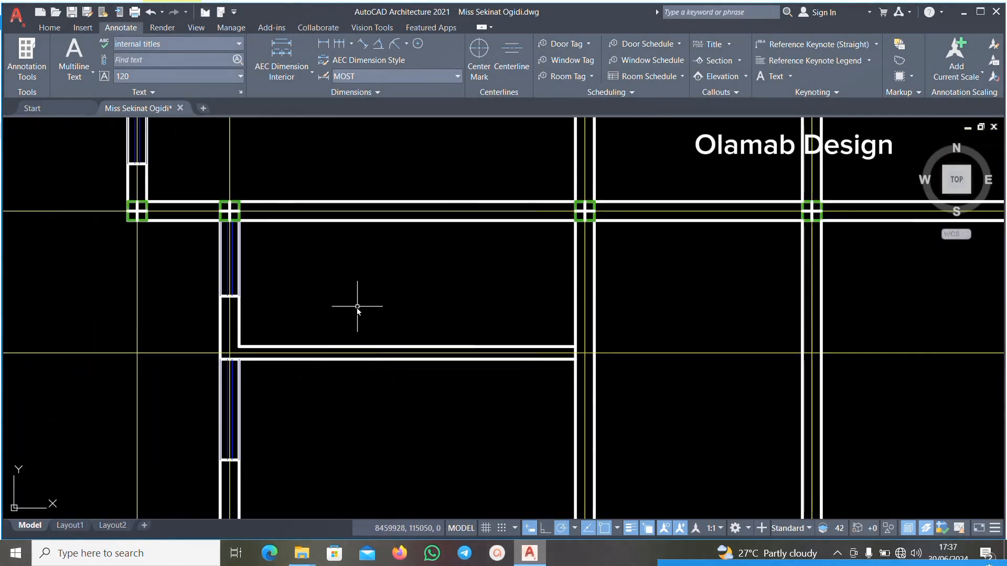
Copy the loose crossed column symbol above the plan, from its centre, to just outside the gridline B wall near the thin partition.
{"action": "scroll", "coordinate": [357, 304], "scroll_direction": "down", "scroll_amount": 2}
{"action": "scroll", "coordinate": [435, 304], "scroll_direction": "down", "scroll_amount": 4}
{"action": "scroll", "coordinate": [273, 200], "scroll_direction": "up", "scroll_amount": 4}
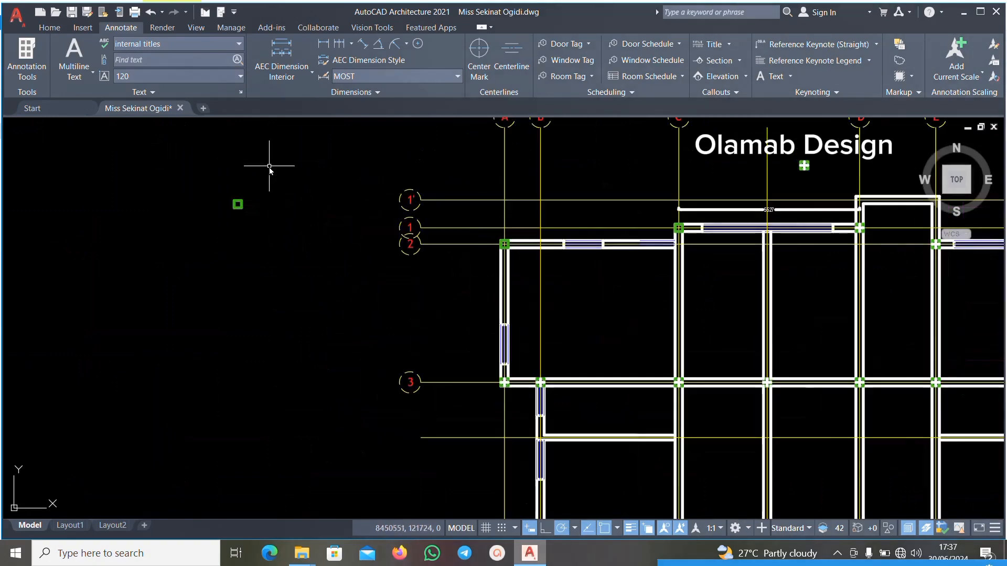
{"action": "scroll", "coordinate": [309, 154], "scroll_direction": "down", "scroll_amount": 4}
{"action": "scroll", "coordinate": [518, 191], "scroll_direction": "up", "scroll_amount": 5}
{"action": "scroll", "coordinate": [361, 311], "scroll_direction": "up", "scroll_amount": 4}
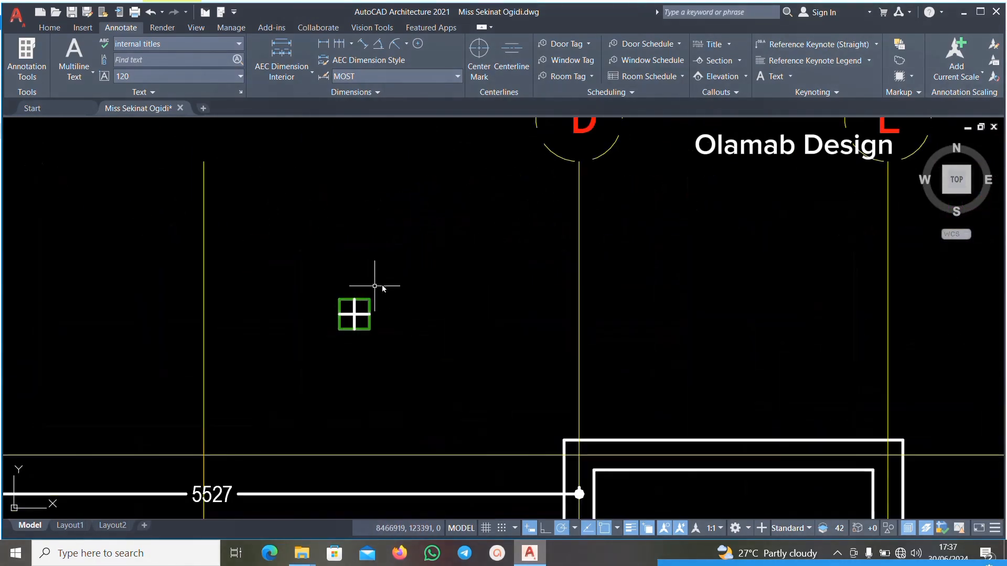
{"action": "left_click", "coordinate": [400, 263]}
{"action": "left_click", "coordinate": [334, 366]}
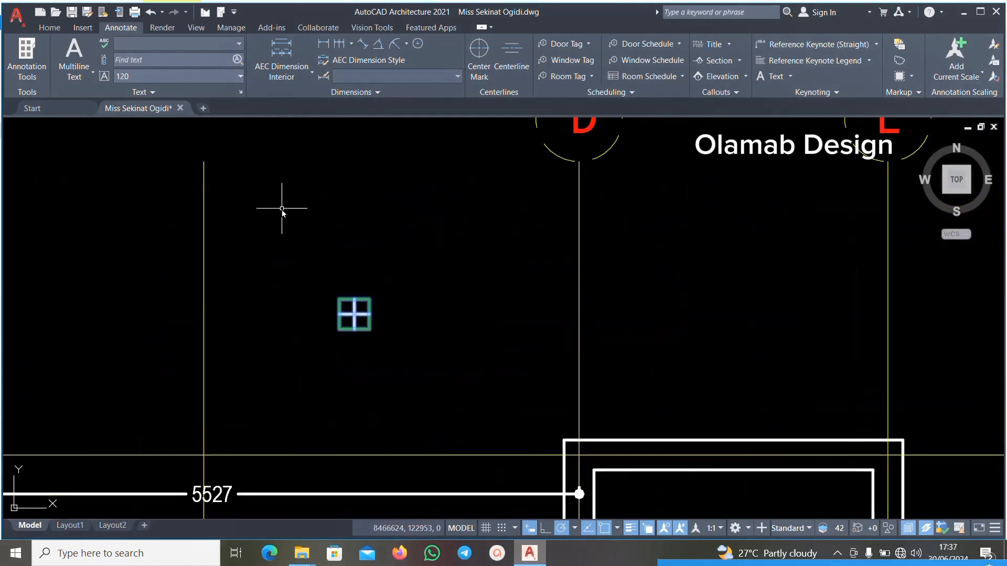
{"action": "left_click", "coordinate": [49, 29]}
{"action": "left_click", "coordinate": [419, 60]}
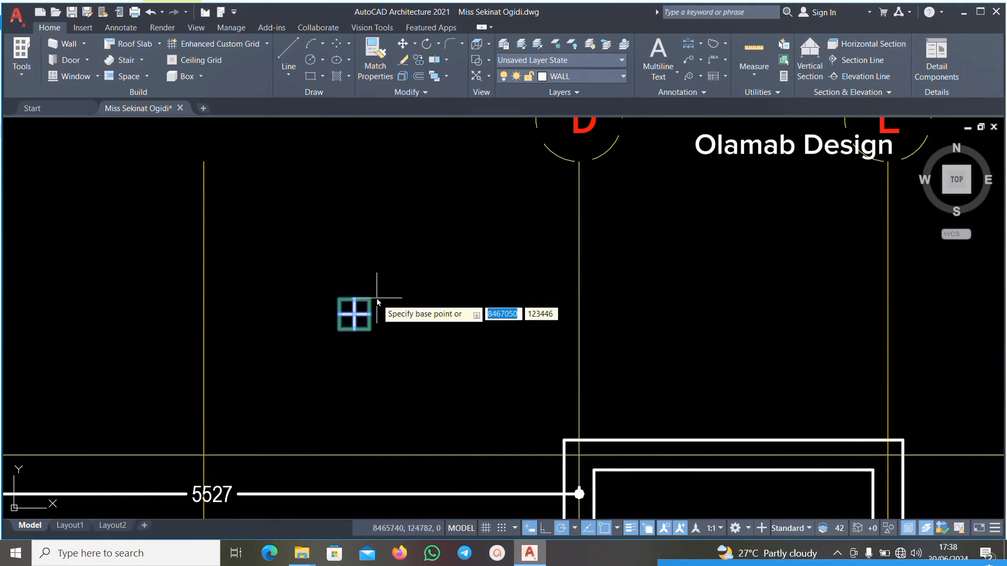
{"action": "left_click", "coordinate": [354, 313]}
{"action": "scroll", "coordinate": [355, 311], "scroll_direction": "down", "scroll_amount": 5}
{"action": "scroll", "coordinate": [309, 325], "scroll_direction": "down", "scroll_amount": 1}
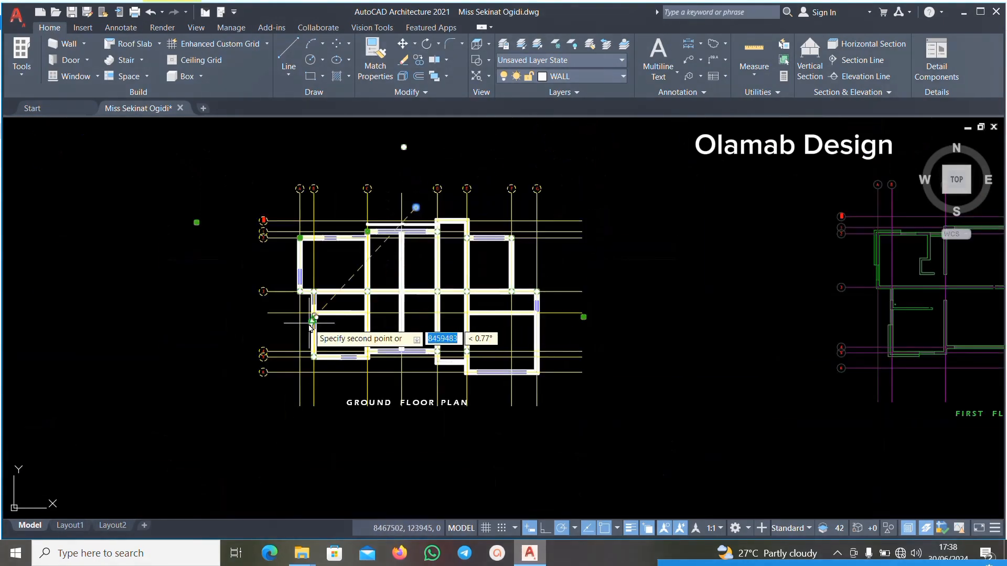
{"action": "scroll", "coordinate": [333, 309], "scroll_direction": "up", "scroll_amount": 5}
{"action": "scroll", "coordinate": [346, 230], "scroll_direction": "up", "scroll_amount": 4}
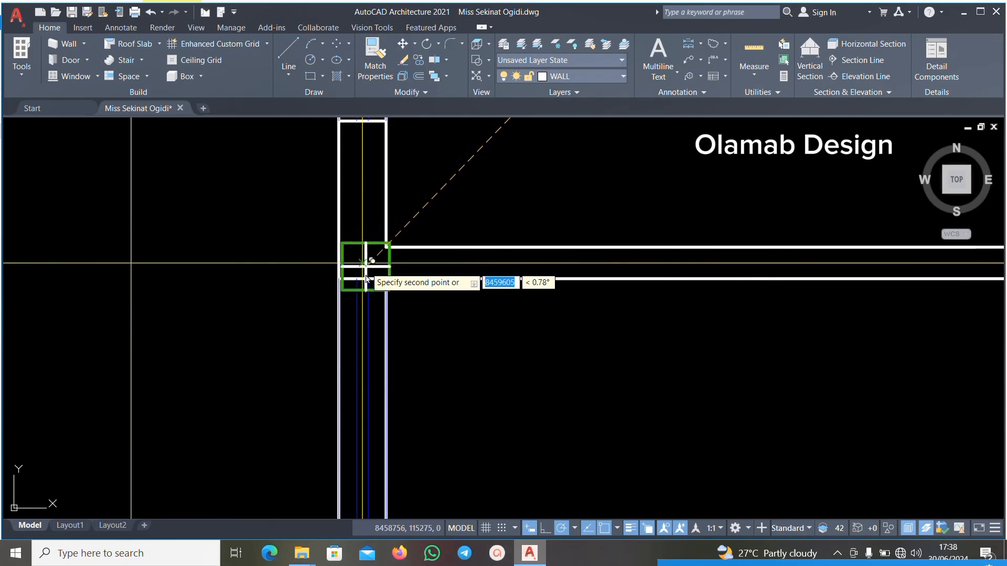
{"action": "scroll", "coordinate": [365, 264], "scroll_direction": "up", "scroll_amount": 8}
{"action": "scroll", "coordinate": [414, 391], "scroll_direction": "down", "scroll_amount": 4}
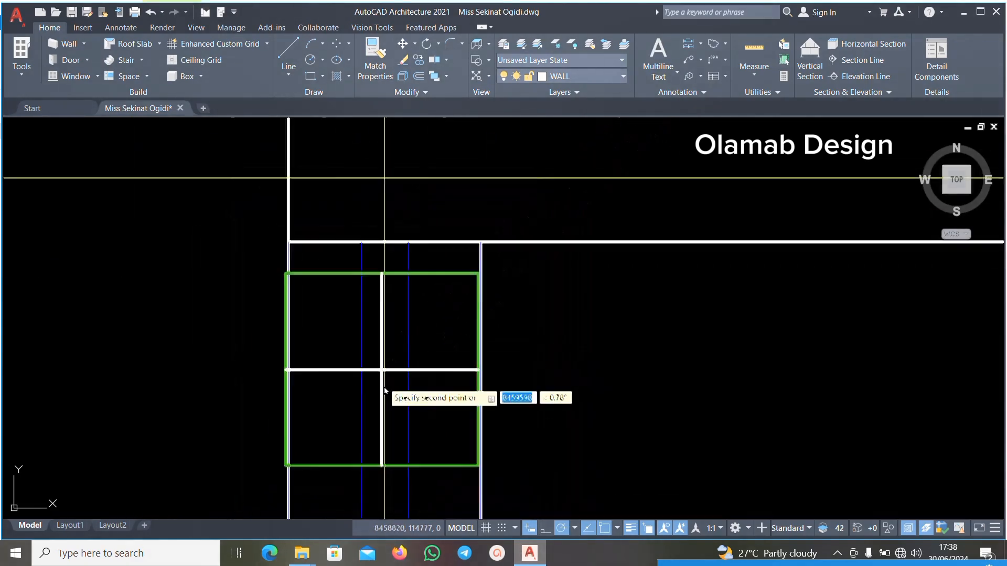
{"action": "scroll", "coordinate": [388, 349], "scroll_direction": "up", "scroll_amount": 3}
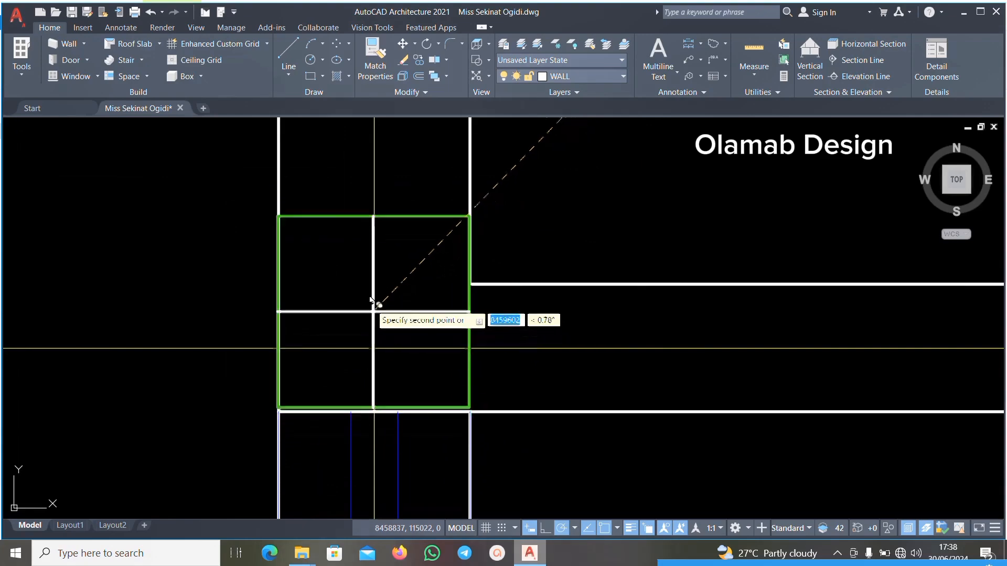
{"action": "scroll", "coordinate": [370, 300], "scroll_direction": "down", "scroll_amount": 5}
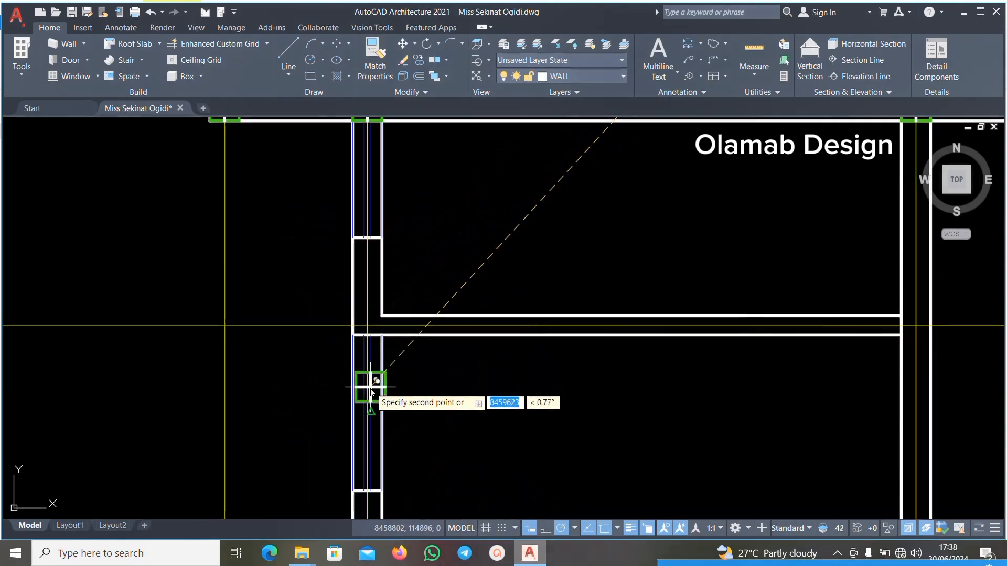
{"action": "scroll", "coordinate": [371, 391], "scroll_direction": "up", "scroll_amount": 5}
{"action": "scroll", "coordinate": [326, 295], "scroll_direction": "down", "scroll_amount": 5}
{"action": "scroll", "coordinate": [326, 270], "scroll_direction": "up", "scroll_amount": 5}
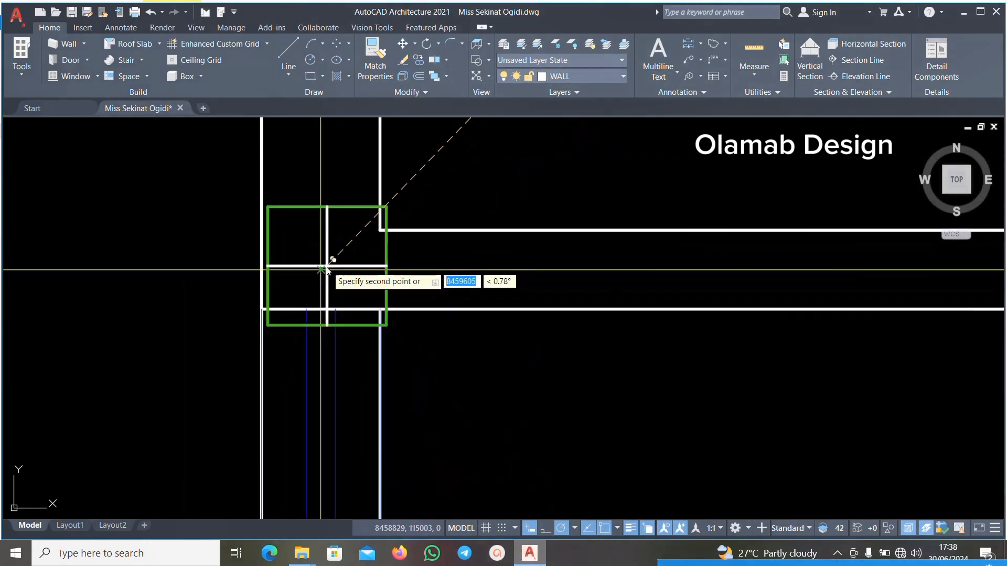
{"action": "left_click", "coordinate": [153, 358]}
{"action": "key", "text": "Return"}
Move the copied column by its lower-left corner to where the partition's lower face line meets the gridline B wall's outer face.
{"action": "left_click", "coordinate": [213, 288]}
{"action": "left_click", "coordinate": [64, 419]}
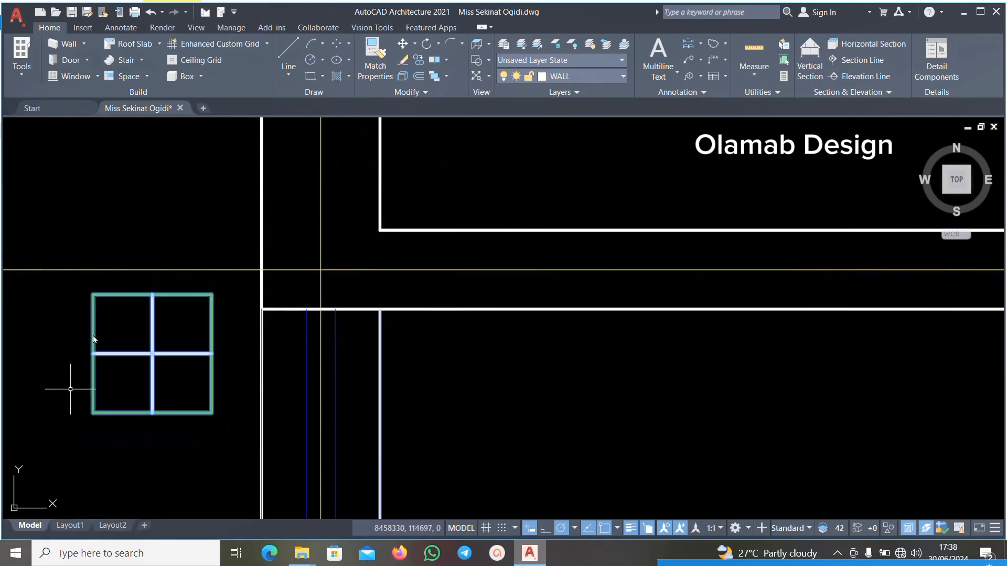
{"action": "left_click", "coordinate": [400, 47]}
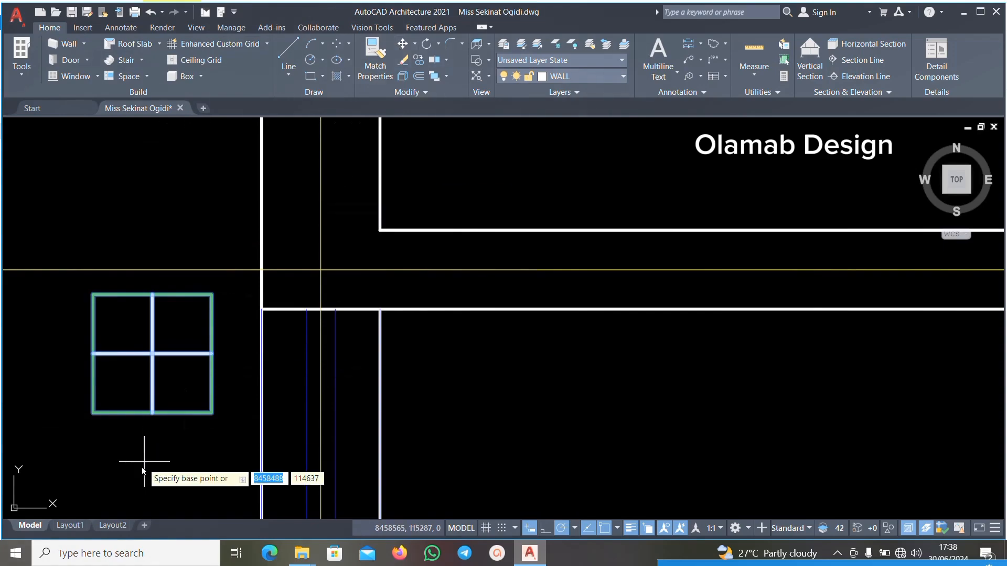
{"action": "left_click", "coordinate": [93, 412]}
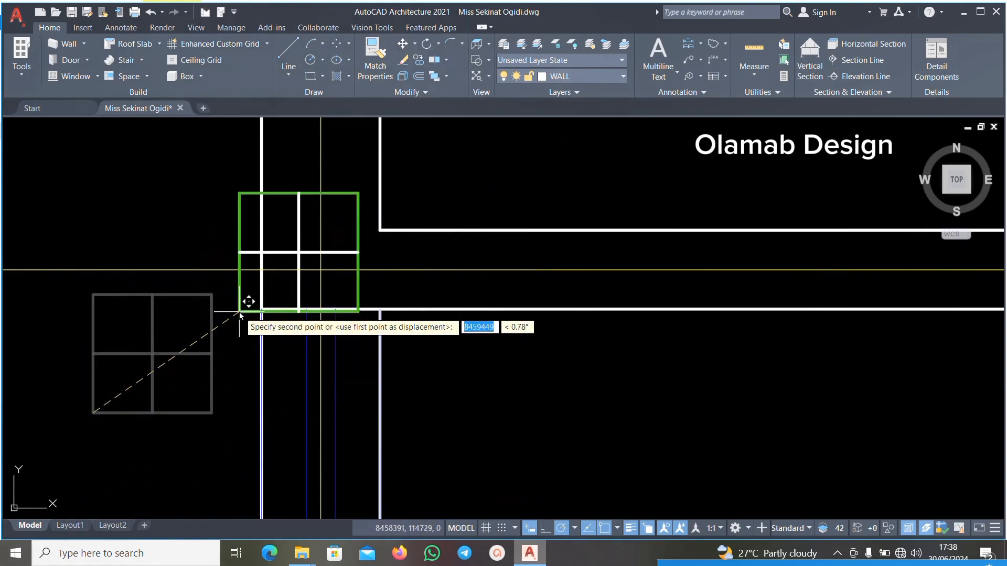
{"action": "left_click", "coordinate": [263, 312]}
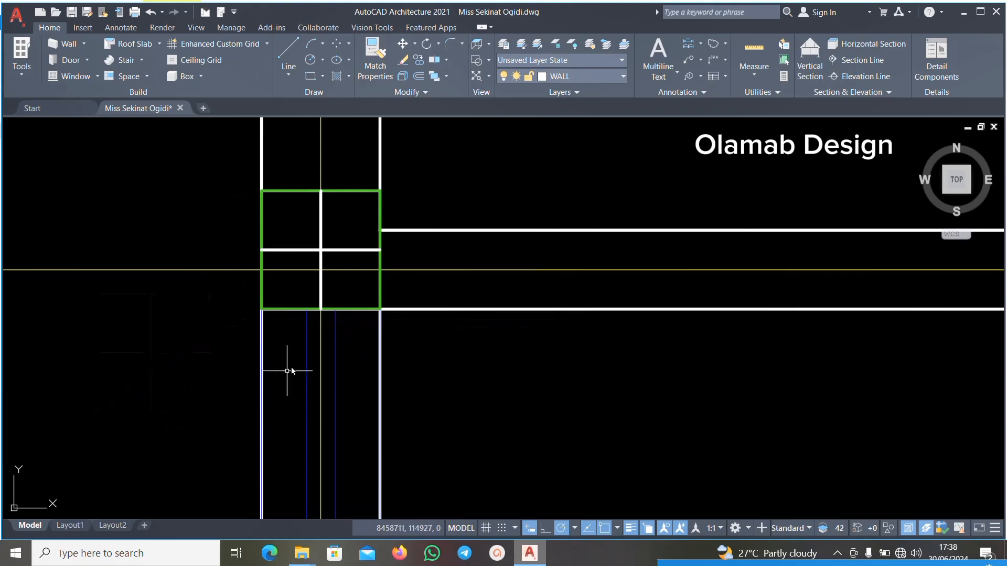
{"action": "scroll", "coordinate": [359, 322], "scroll_direction": "down", "scroll_amount": 3}
{"action": "scroll", "coordinate": [347, 303], "scroll_direction": "up", "scroll_amount": 3}
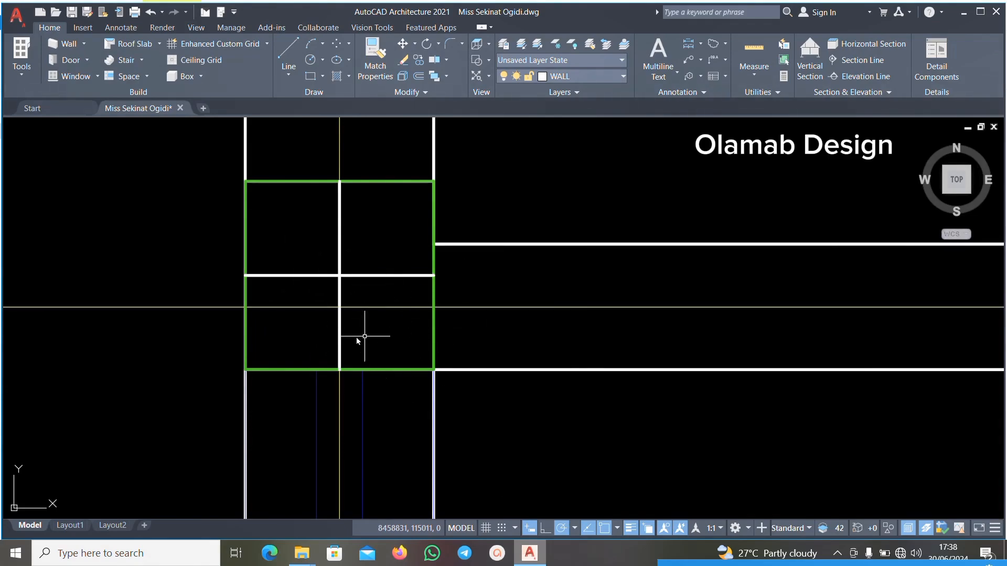
Copy the gridline B partition column from its centre to the intersection of gridline C and the offset gridline below gridline 3.
{"action": "left_click", "coordinate": [483, 263]}
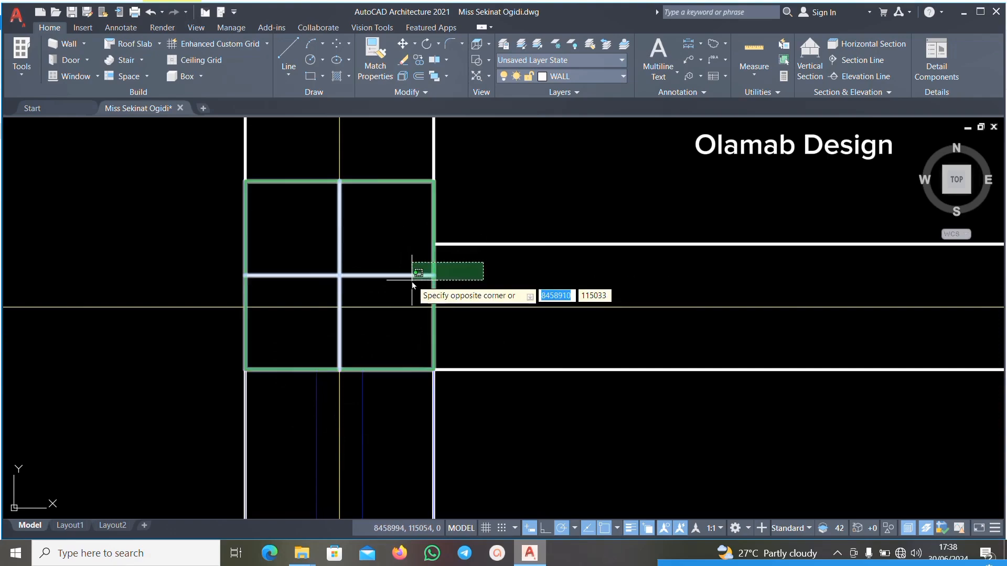
{"action": "left_click", "coordinate": [410, 281]}
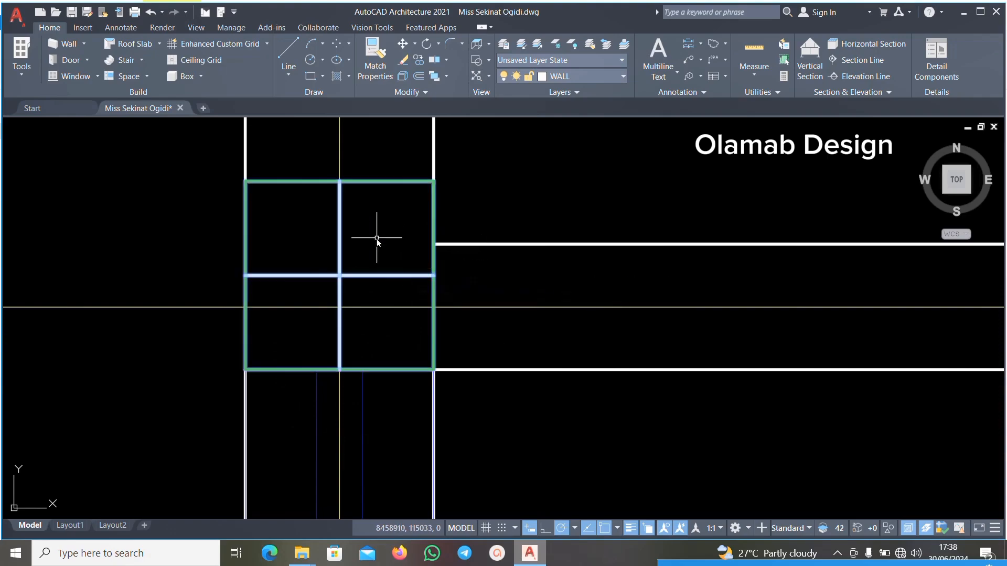
{"action": "left_click", "coordinate": [418, 60]}
{"action": "scroll", "coordinate": [259, 266], "scroll_direction": "down", "scroll_amount": 5}
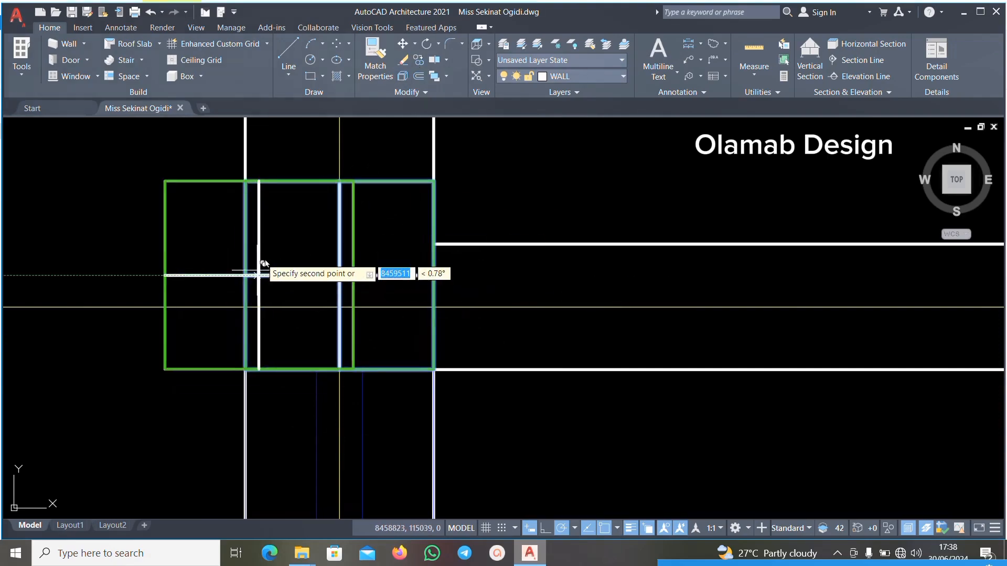
{"action": "left_click", "coordinate": [281, 280]}
{"action": "scroll", "coordinate": [414, 293], "scroll_direction": "down", "scroll_amount": 2}
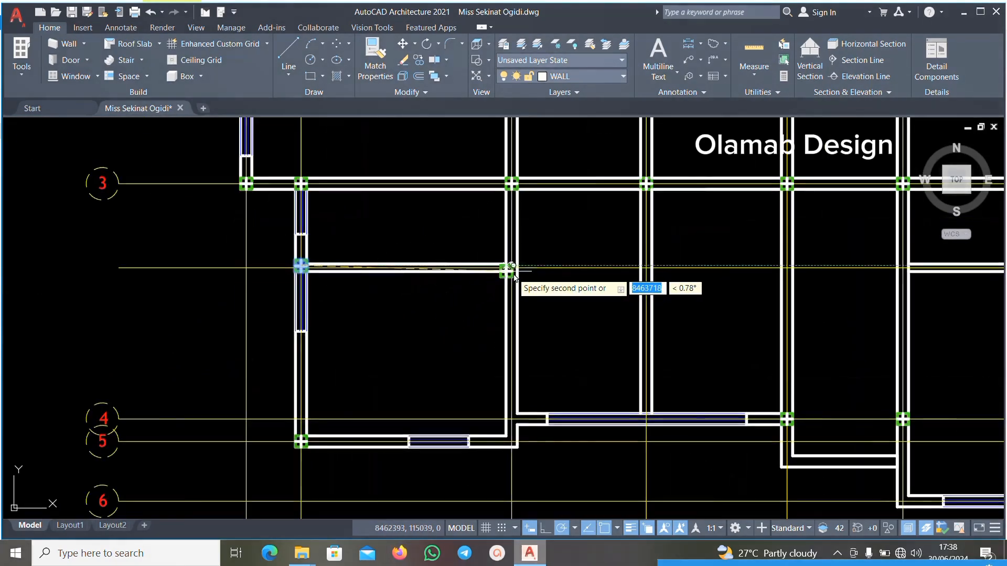
{"action": "scroll", "coordinate": [508, 271], "scroll_direction": "up", "scroll_amount": 8}
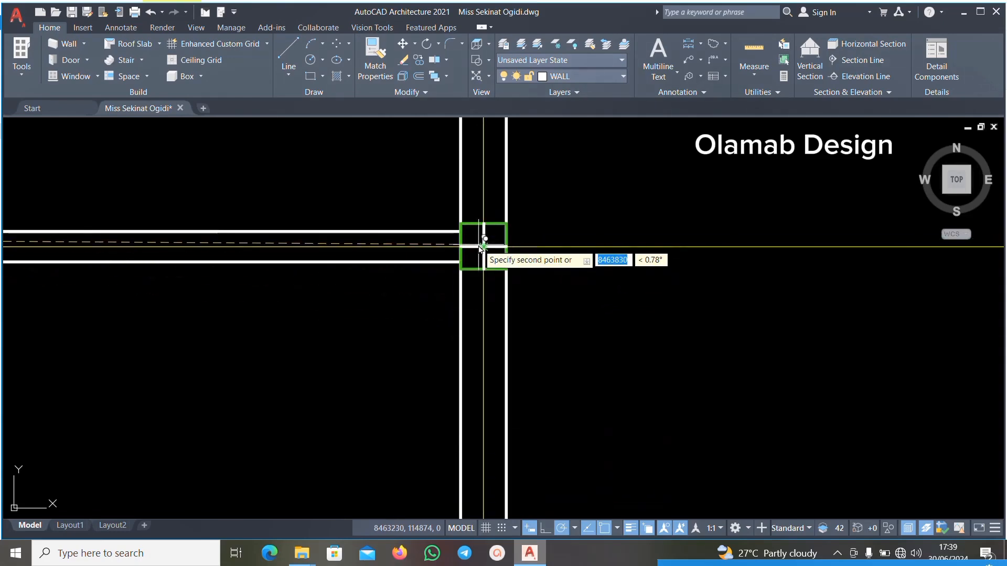
{"action": "scroll", "coordinate": [315, 339], "scroll_direction": "down", "scroll_amount": 5}
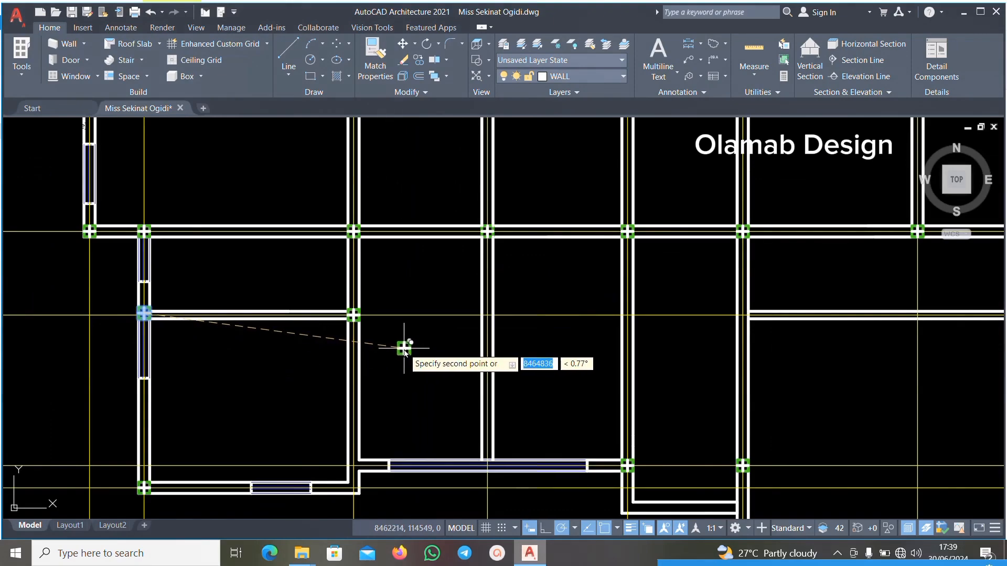
Place another copy of the column at the intersection of gridline D and the offset gridline below gridline 3.
{"action": "scroll", "coordinate": [408, 338], "scroll_direction": "down", "scroll_amount": 2}
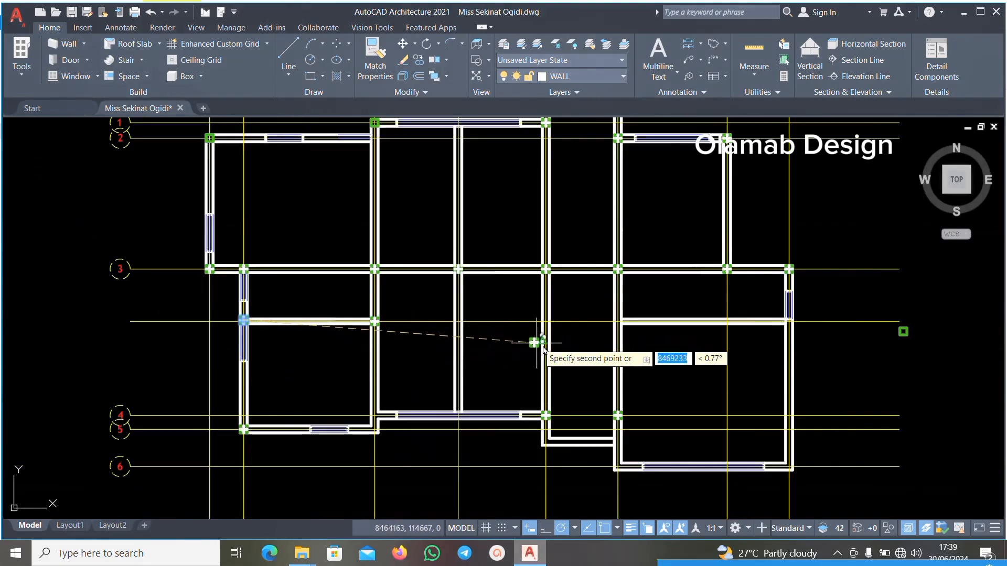
{"action": "scroll", "coordinate": [571, 331], "scroll_direction": "up", "scroll_amount": 3}
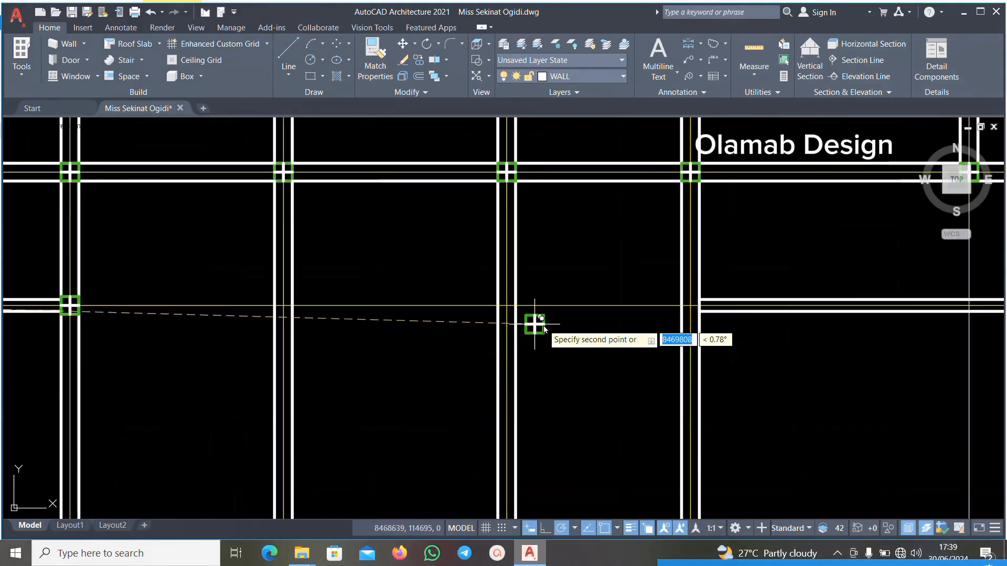
{"action": "scroll", "coordinate": [504, 330], "scroll_direction": "down", "scroll_amount": 3}
{"action": "scroll", "coordinate": [504, 336], "scroll_direction": "up", "scroll_amount": 4}
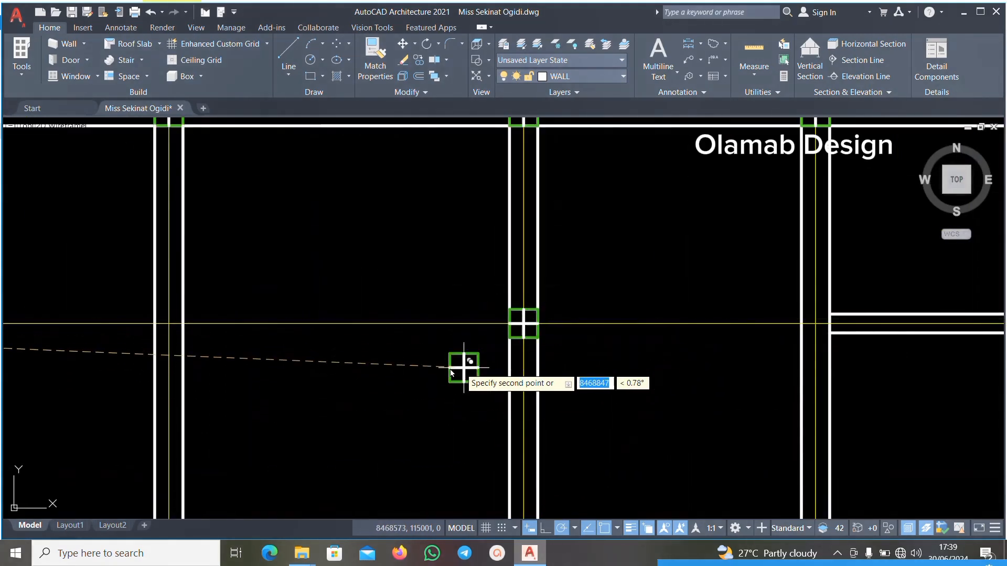
{"action": "scroll", "coordinate": [443, 344], "scroll_direction": "down", "scroll_amount": 3}
{"action": "scroll", "coordinate": [469, 341], "scroll_direction": "down", "scroll_amount": 2}
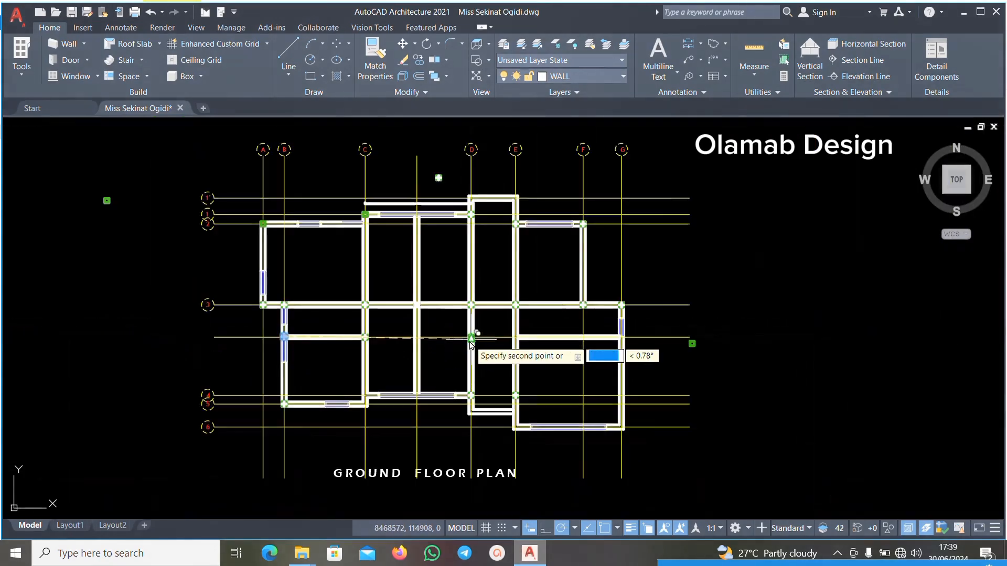
Place a column copy at the intersection of gridline E and the offset gridline, where the thin partition meets the wall.
{"action": "scroll", "coordinate": [475, 341], "scroll_direction": "up", "scroll_amount": 4}
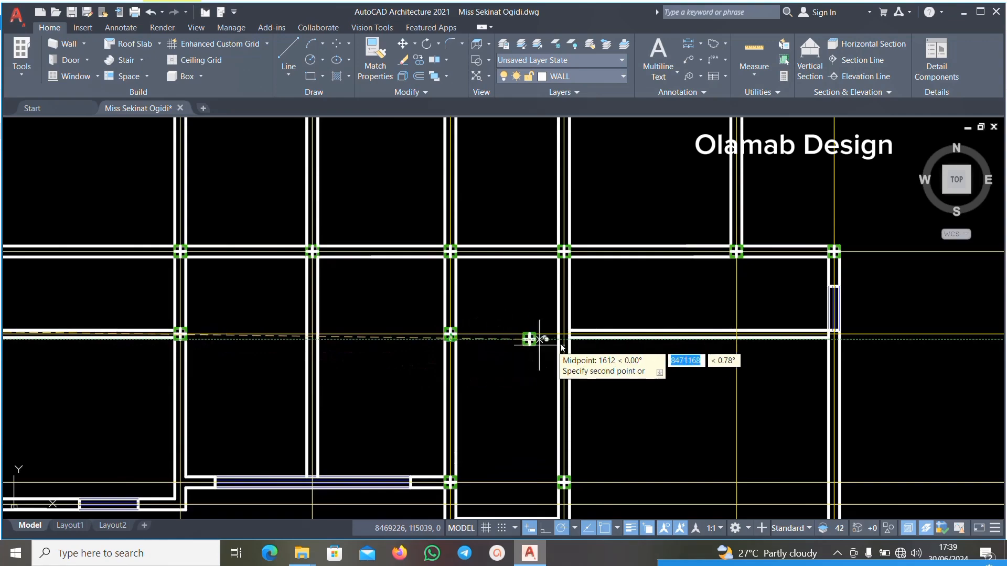
{"action": "scroll", "coordinate": [581, 332], "scroll_direction": "up", "scroll_amount": 3}
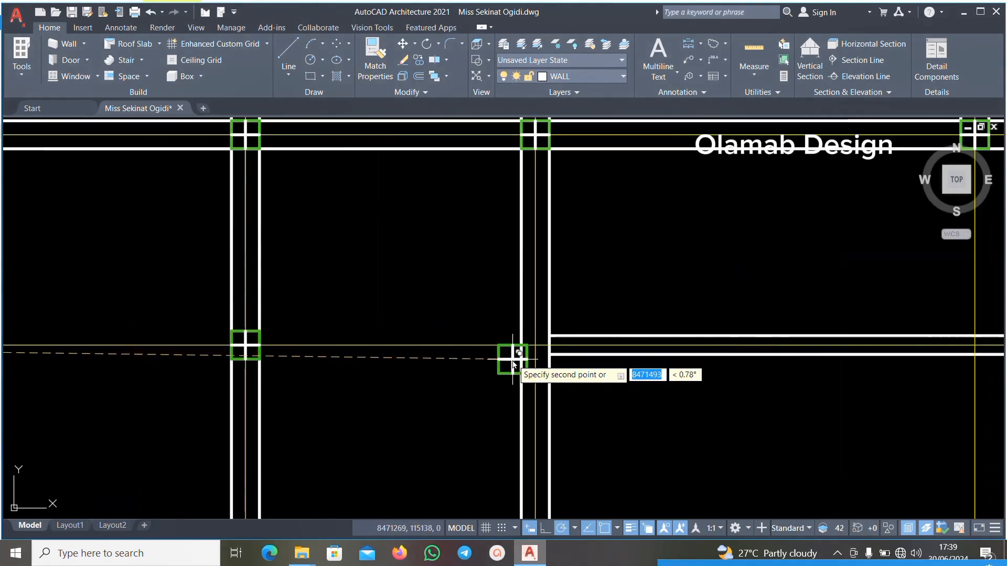
{"action": "scroll", "coordinate": [536, 347], "scroll_direction": "up", "scroll_amount": 4}
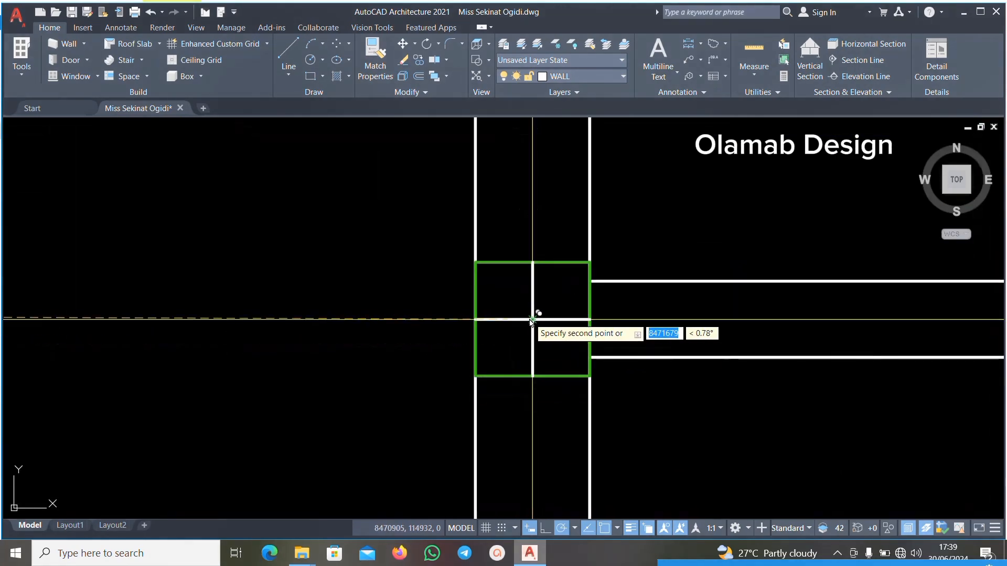
{"action": "scroll", "coordinate": [531, 321], "scroll_direction": "down", "scroll_amount": 6}
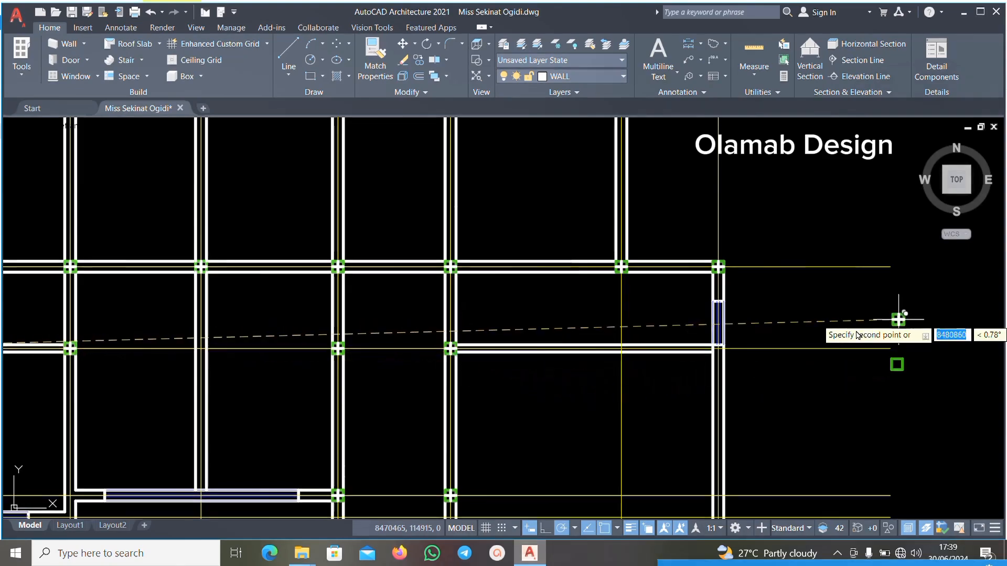
Place a last column copy just outside the gridline G wall, slightly above the offset gridline, and finish copying.
{"action": "scroll", "coordinate": [718, 347], "scroll_direction": "up", "scroll_amount": 5}
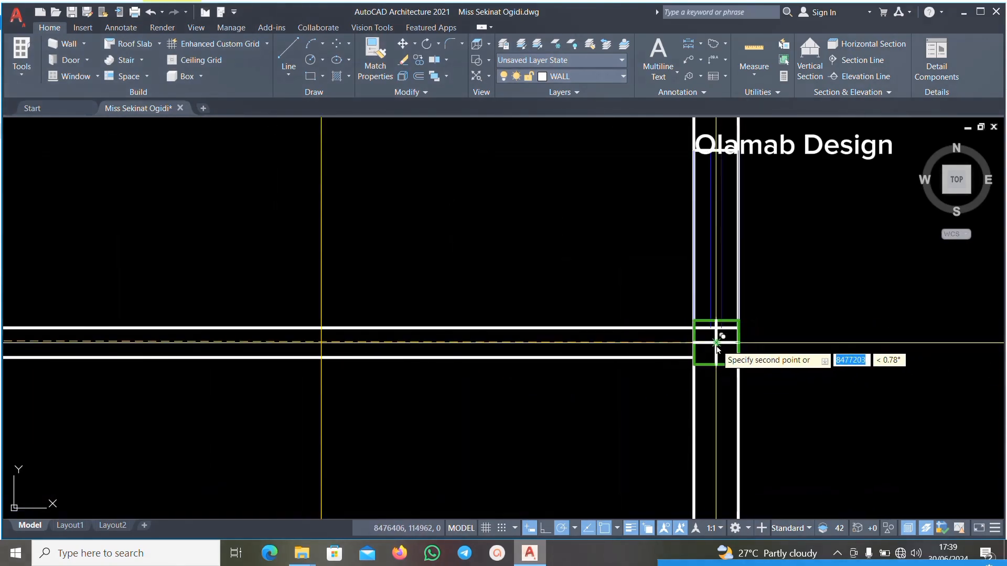
{"action": "scroll", "coordinate": [581, 333], "scroll_direction": "down", "scroll_amount": 4}
{"action": "left_click", "coordinate": [695, 295]}
{"action": "key", "text": "Escape"}
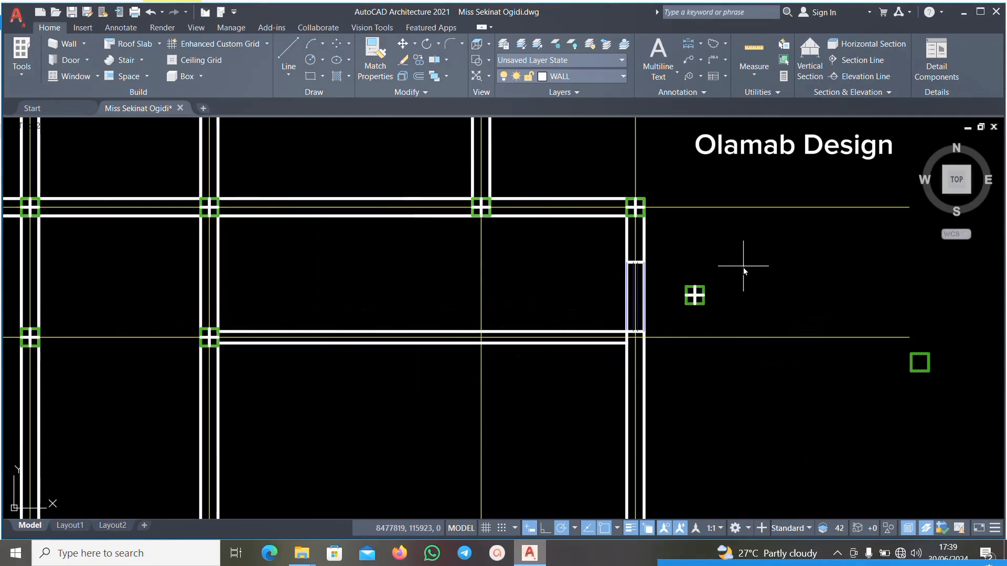
Move the loose column by its lower-left corner to a clear spot outside the gridline G wall, just below the offset gridline.
{"action": "left_click", "coordinate": [743, 266]}
{"action": "left_click", "coordinate": [670, 315]}
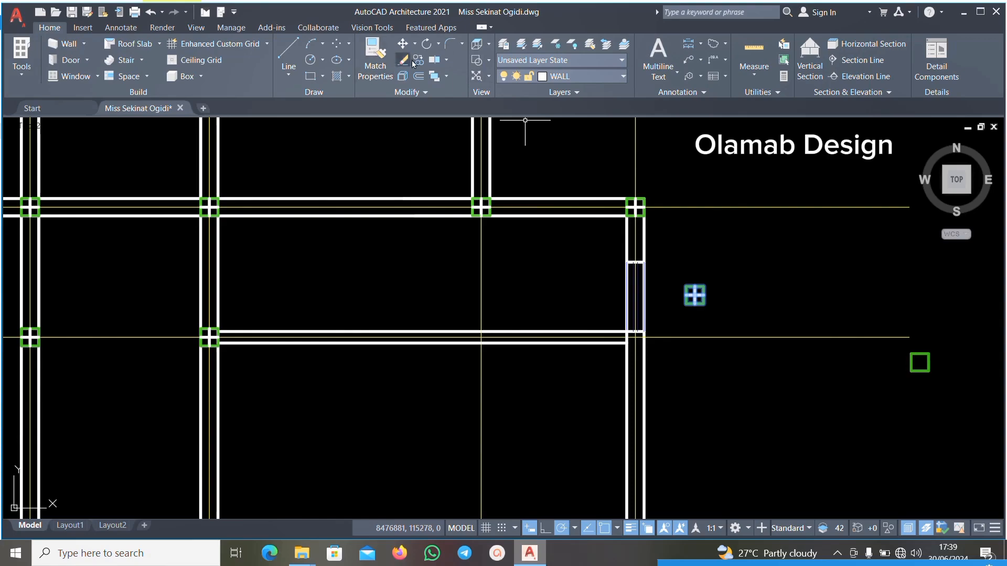
{"action": "left_click", "coordinate": [403, 44]}
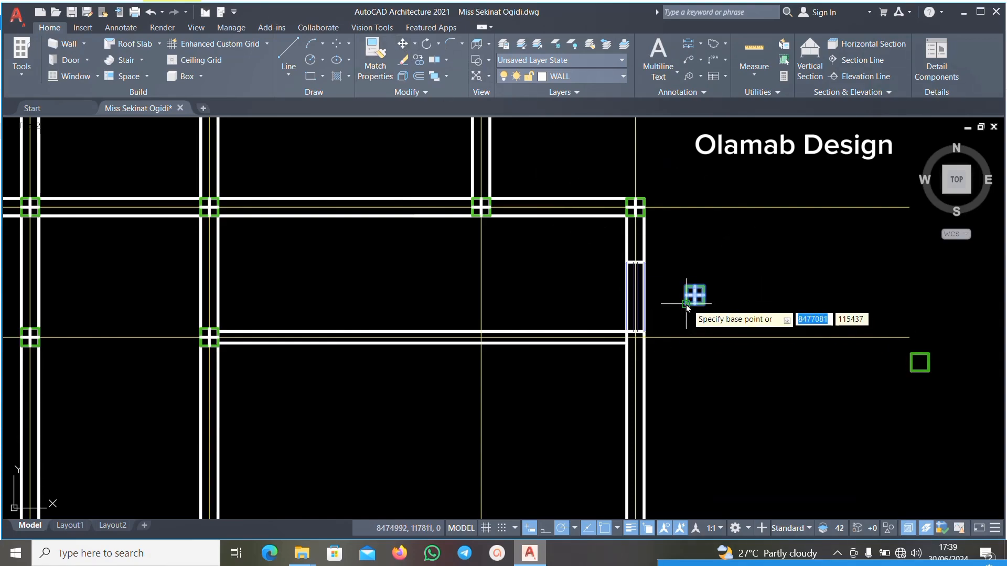
{"action": "left_click", "coordinate": [694, 294]}
{"action": "scroll", "coordinate": [616, 339], "scroll_direction": "up", "scroll_amount": 5}
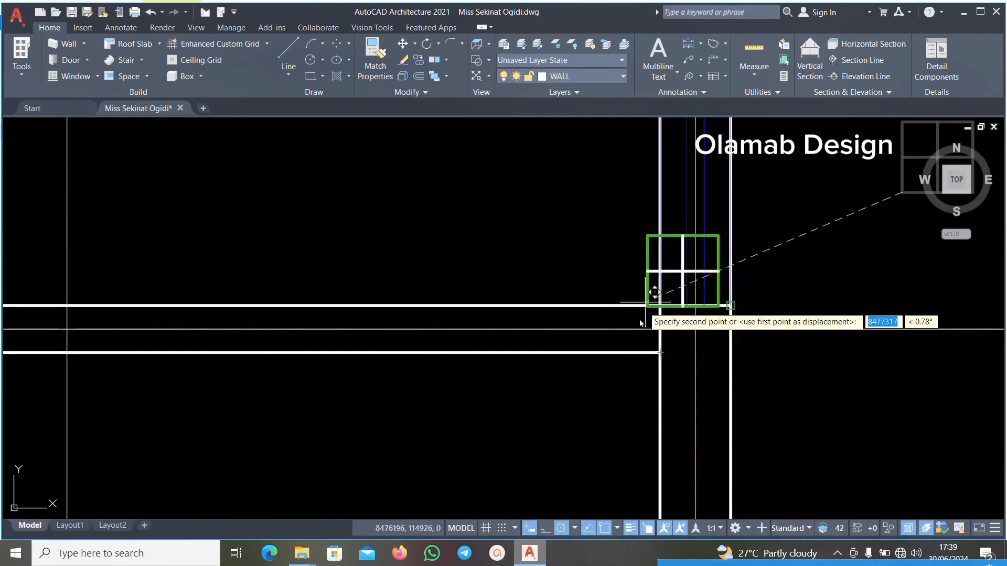
{"action": "scroll", "coordinate": [646, 314], "scroll_direction": "down", "scroll_amount": 3}
{"action": "scroll", "coordinate": [652, 319], "scroll_direction": "up", "scroll_amount": 3}
{"action": "scroll", "coordinate": [652, 319], "scroll_direction": "up", "scroll_amount": 2}
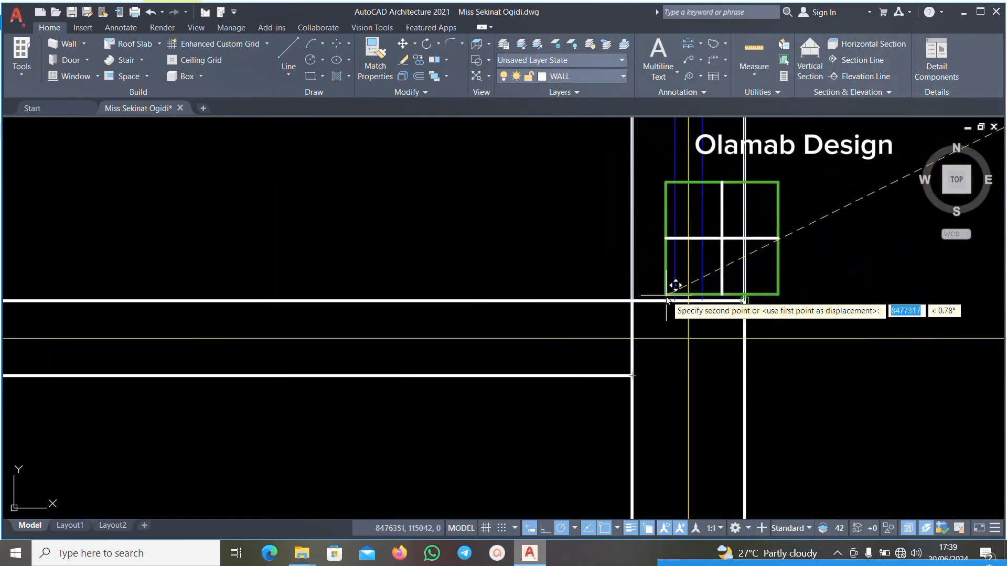
{"action": "scroll", "coordinate": [651, 286], "scroll_direction": "down", "scroll_amount": 3}
{"action": "left_click", "coordinate": [721, 375]}
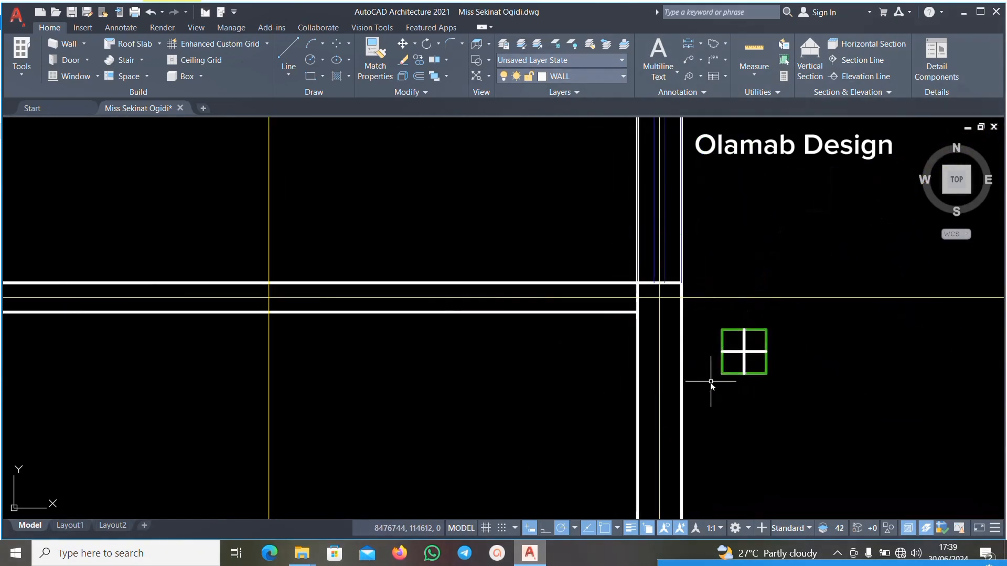
Move the column by its upper-right corner onto the gridline G wall's outer face, level with the thin partition's upper edge.
{"action": "left_click", "coordinate": [781, 323]}
{"action": "left_click", "coordinate": [716, 416]}
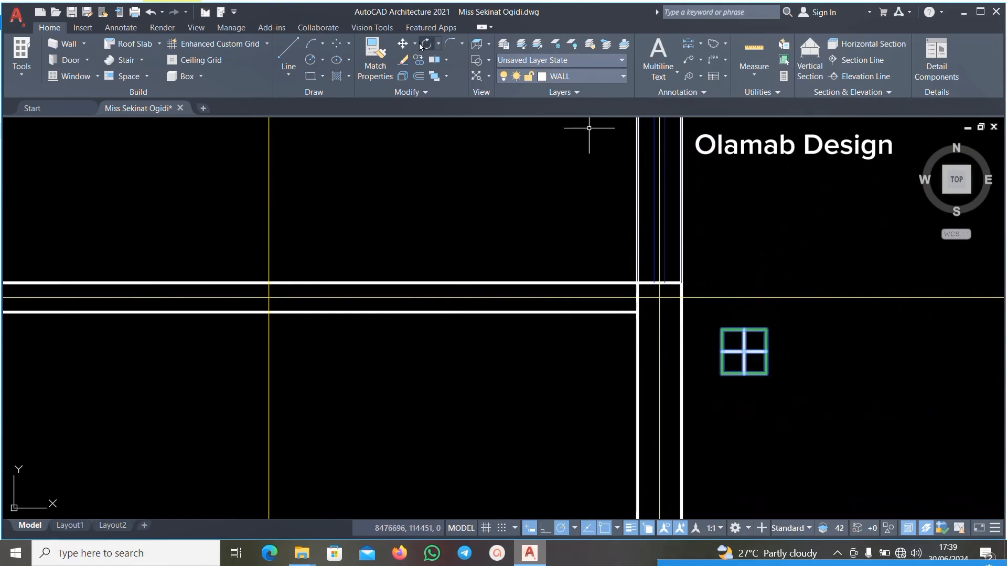
{"action": "left_click", "coordinate": [403, 45]}
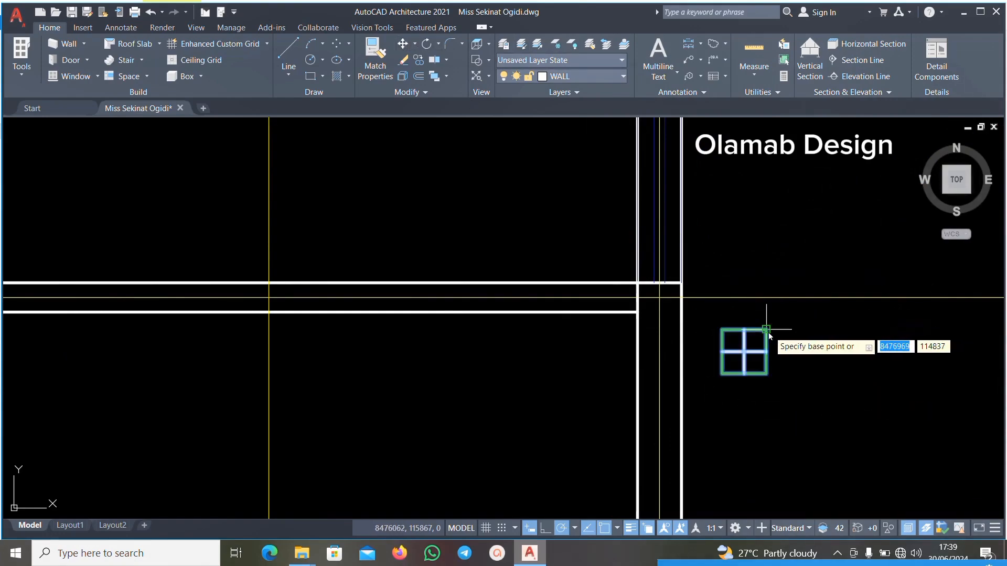
{"action": "left_click", "coordinate": [766, 329]}
{"action": "left_click", "coordinate": [682, 285]}
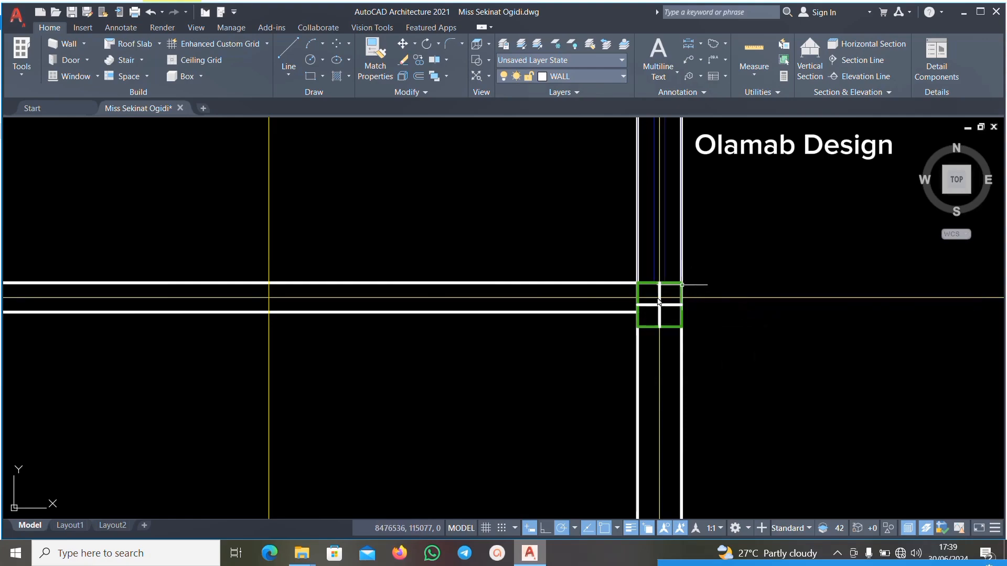
Check the column positions along gridline 3 and the offset gridline across the whole ground floor plan.
{"action": "scroll", "coordinate": [659, 302], "scroll_direction": "down", "scroll_amount": 2}
{"action": "scroll", "coordinate": [514, 338], "scroll_direction": "down", "scroll_amount": 5}
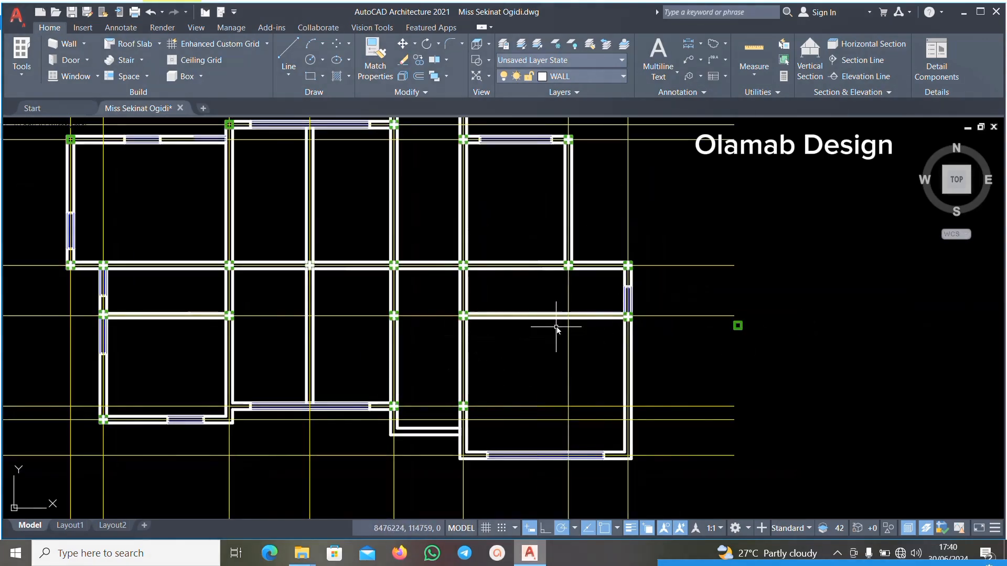
{"action": "scroll", "coordinate": [591, 311], "scroll_direction": "up", "scroll_amount": 4}
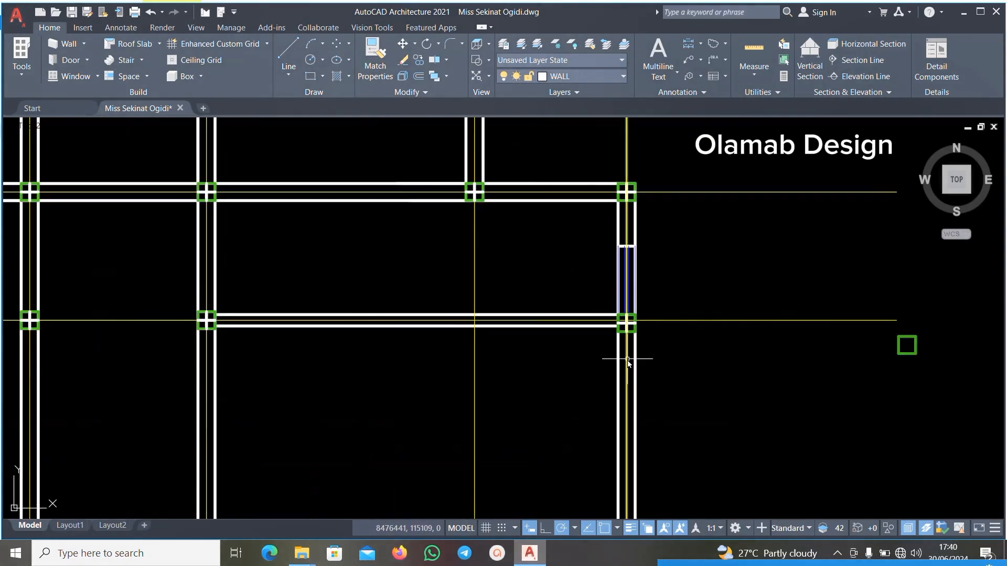
{"action": "scroll", "coordinate": [637, 320], "scroll_direction": "down", "scroll_amount": 2}
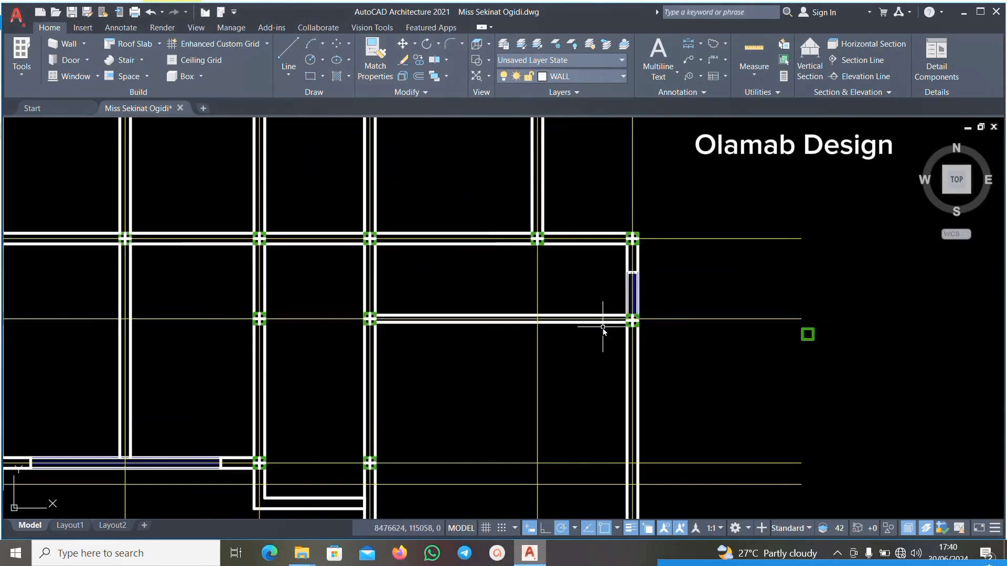
{"action": "scroll", "coordinate": [502, 335], "scroll_direction": "down", "scroll_amount": 4}
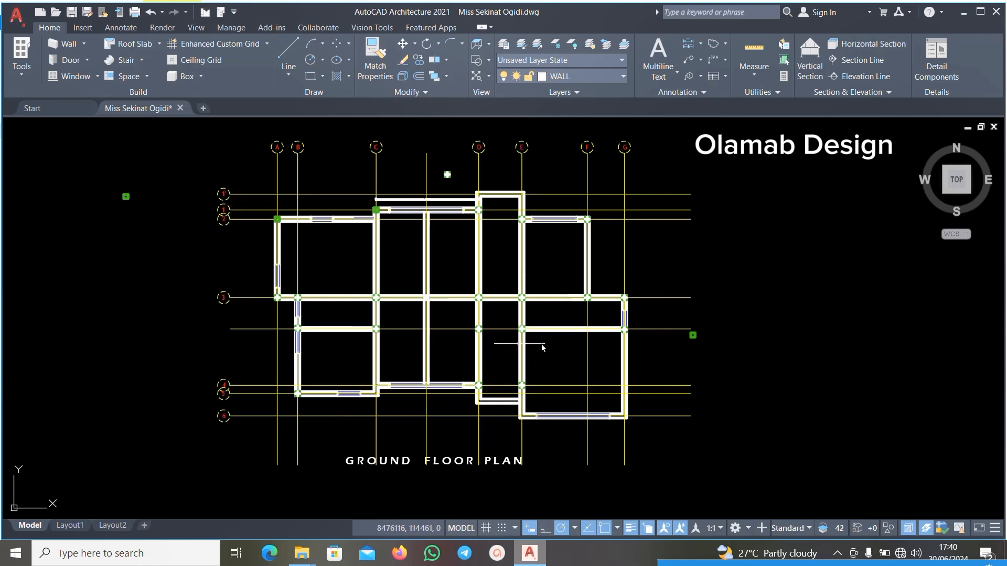
{"action": "scroll", "coordinate": [487, 406], "scroll_direction": "up", "scroll_amount": 2}
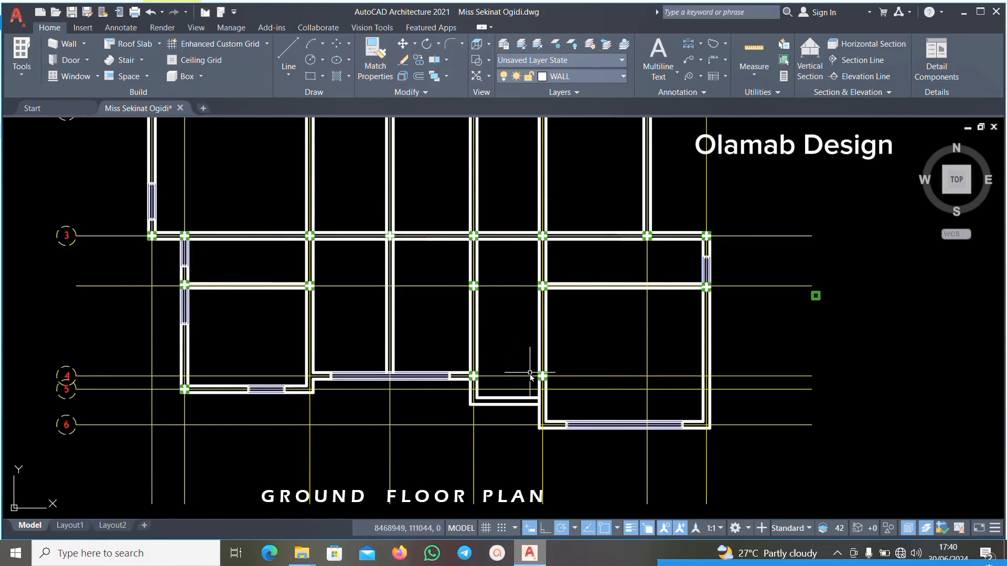
{"action": "scroll", "coordinate": [560, 339], "scroll_direction": "down", "scroll_amount": 2}
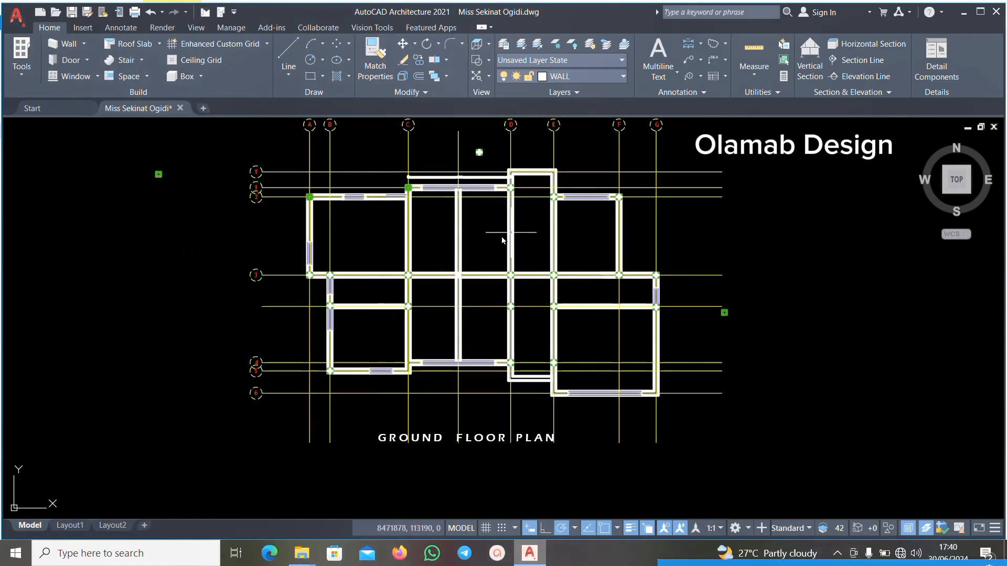
{"action": "scroll", "coordinate": [314, 229], "scroll_direction": "up", "scroll_amount": 2}
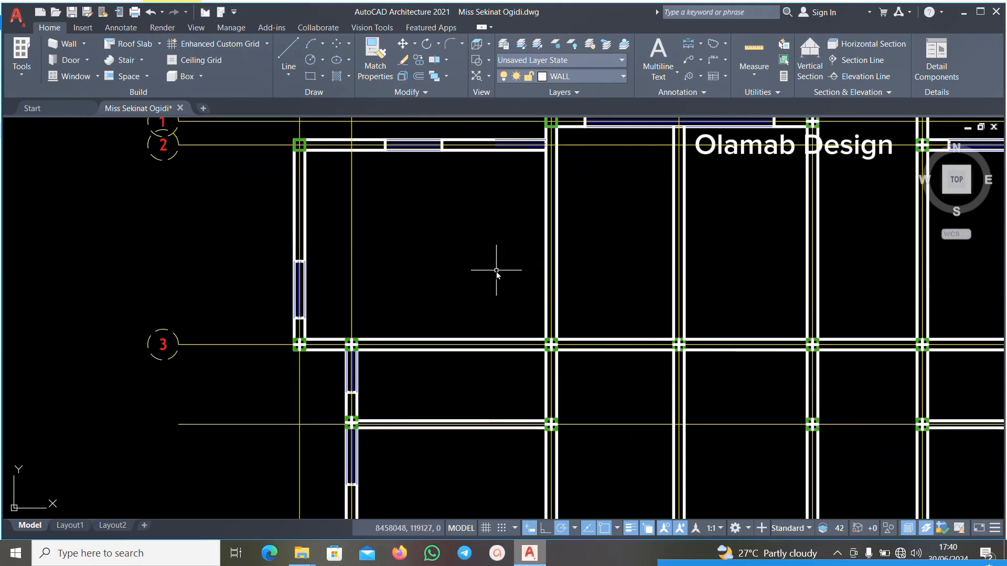
Examine the wardrobe and bath partition walls of the upper bedroom between gridlines B and C in the furnished, dimensioned plan.
{"action": "scroll", "coordinate": [472, 281], "scroll_direction": "down", "scroll_amount": 5}
{"action": "scroll", "coordinate": [488, 462], "scroll_direction": "up", "scroll_amount": 4}
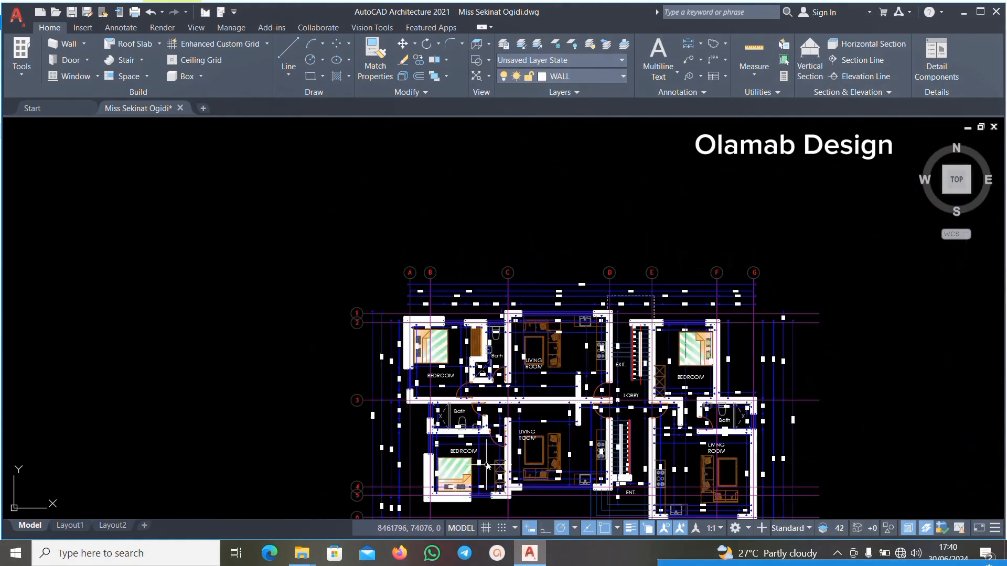
{"action": "scroll", "coordinate": [495, 333], "scroll_direction": "up", "scroll_amount": 5}
{"action": "scroll", "coordinate": [479, 329], "scroll_direction": "down", "scroll_amount": 5}
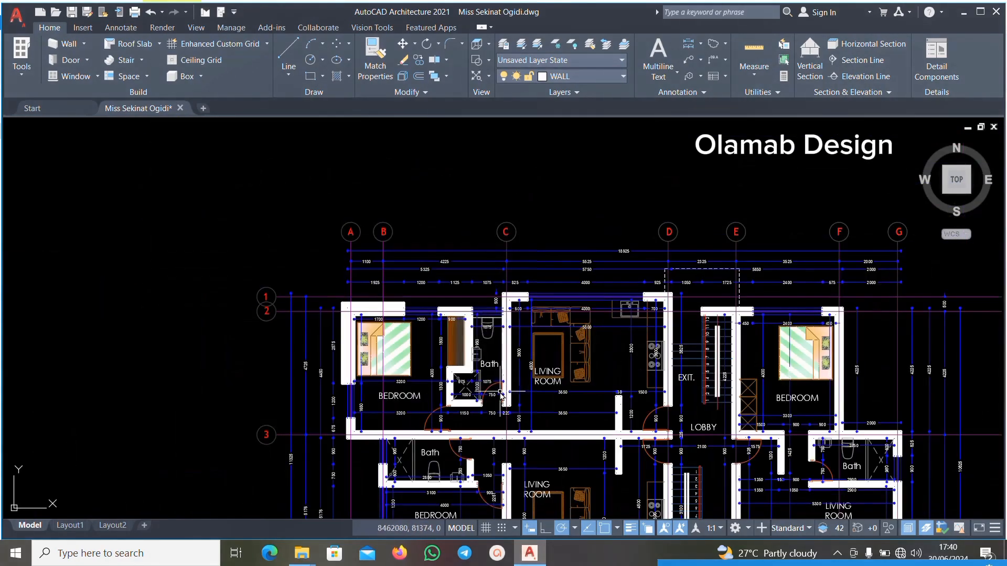
{"action": "scroll", "coordinate": [449, 346], "scroll_direction": "up", "scroll_amount": 7}
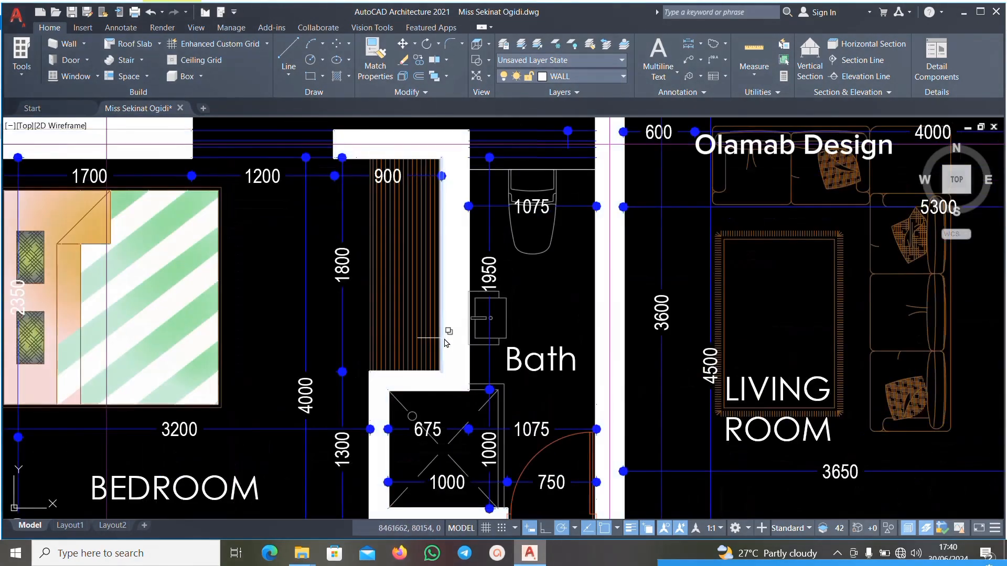
{"action": "scroll", "coordinate": [443, 346], "scroll_direction": "up", "scroll_amount": 4}
{"action": "scroll", "coordinate": [430, 378], "scroll_direction": "down", "scroll_amount": 4}
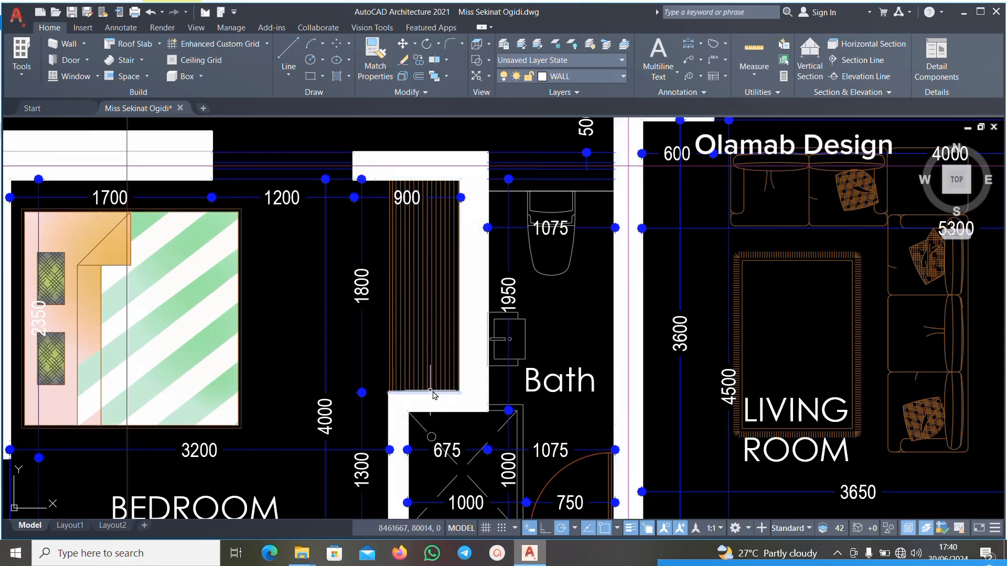
{"action": "scroll", "coordinate": [414, 402], "scroll_direction": "down", "scroll_amount": 2}
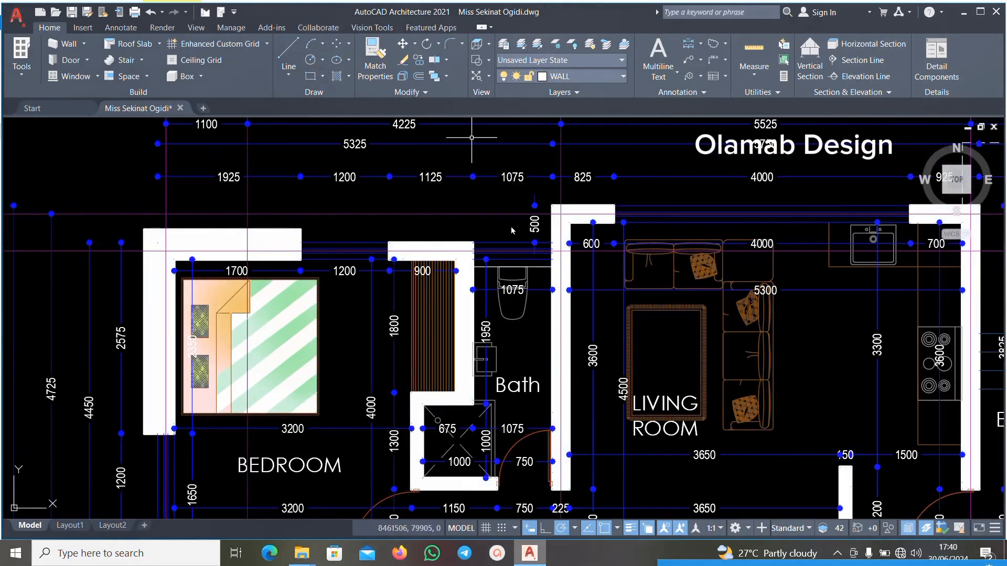
{"action": "scroll", "coordinate": [454, 388], "scroll_direction": "up", "scroll_amount": 6}
{"action": "scroll", "coordinate": [439, 420], "scroll_direction": "down", "scroll_amount": 4}
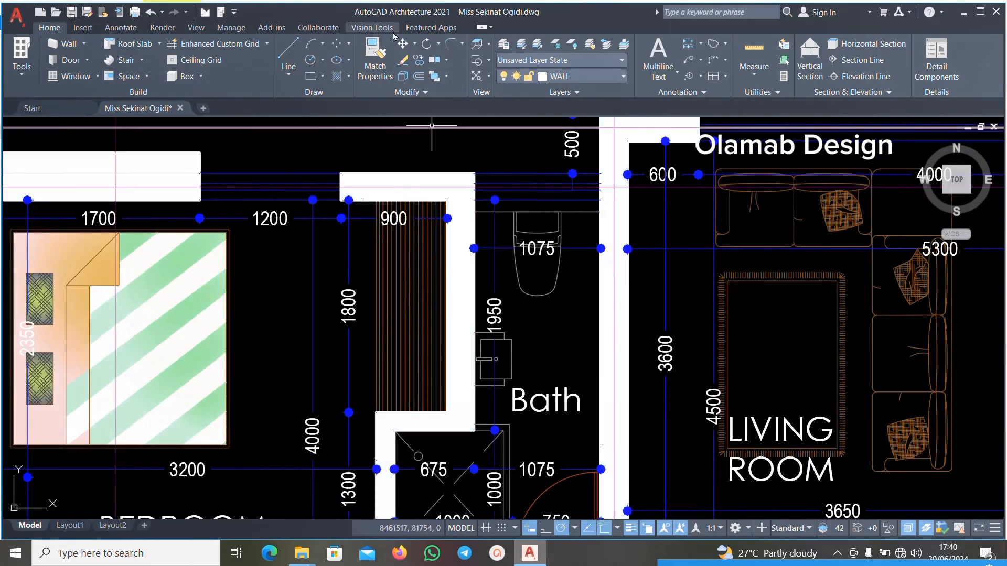
Add a vertical linear dimension for the thickness of the wall between wardrobe and shower, placing it beside the bed.
{"action": "left_click", "coordinate": [121, 27]}
{"action": "left_click", "coordinate": [323, 43]}
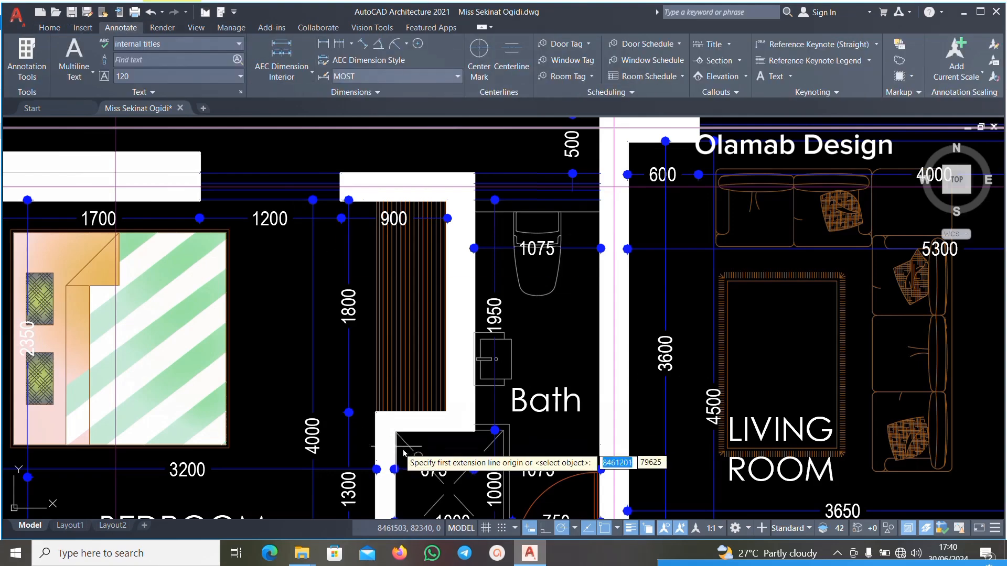
{"action": "scroll", "coordinate": [377, 447], "scroll_direction": "up", "scroll_amount": 5}
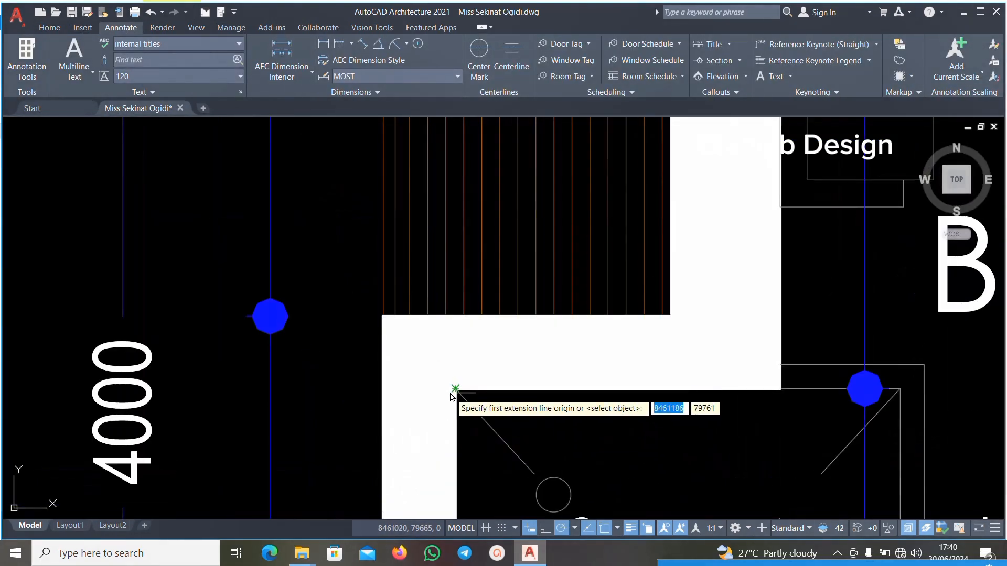
{"action": "scroll", "coordinate": [451, 387], "scroll_direction": "down", "scroll_amount": 4}
{"action": "left_click", "coordinate": [453, 386]}
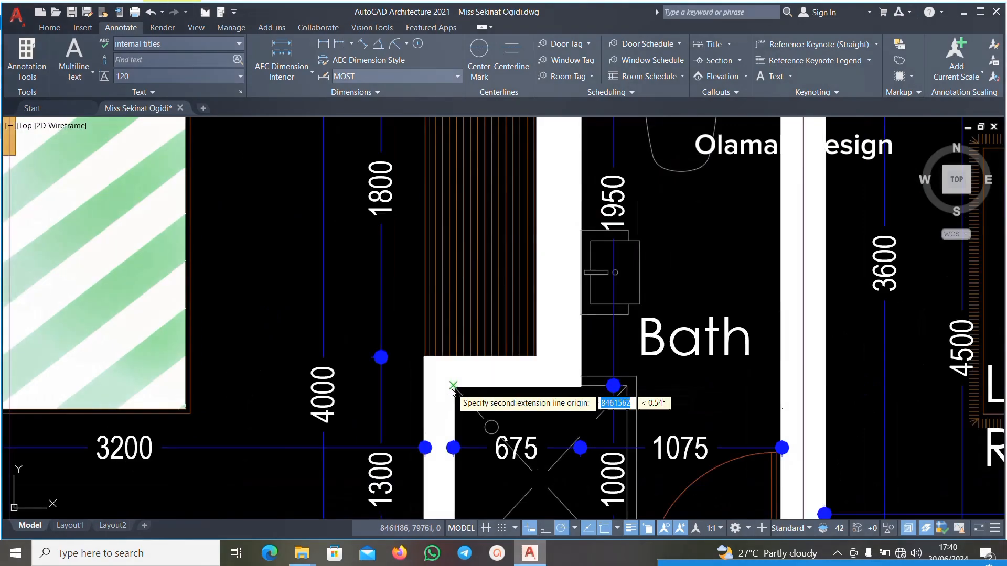
{"action": "left_click", "coordinate": [453, 358]}
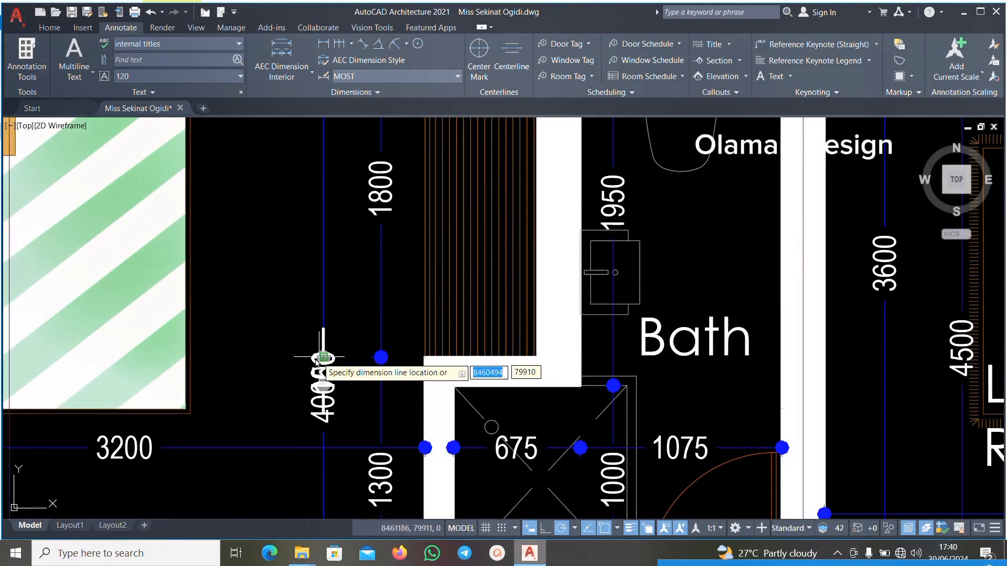
{"action": "scroll", "coordinate": [280, 350], "scroll_direction": "up", "scroll_amount": 4}
{"action": "scroll", "coordinate": [251, 300], "scroll_direction": "down", "scroll_amount": 4}
{"action": "left_click", "coordinate": [243, 320]}
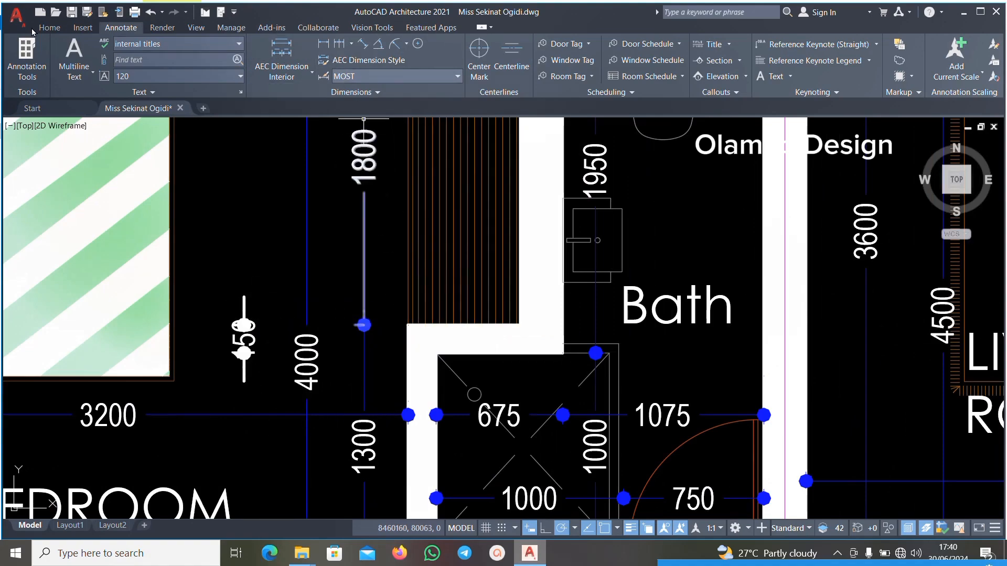
Draw a short vertical line across the wall from the shower's upper-left inner corner to the wardrobe's bottom edge.
{"action": "left_click", "coordinate": [48, 28]}
{"action": "left_click", "coordinate": [288, 56]}
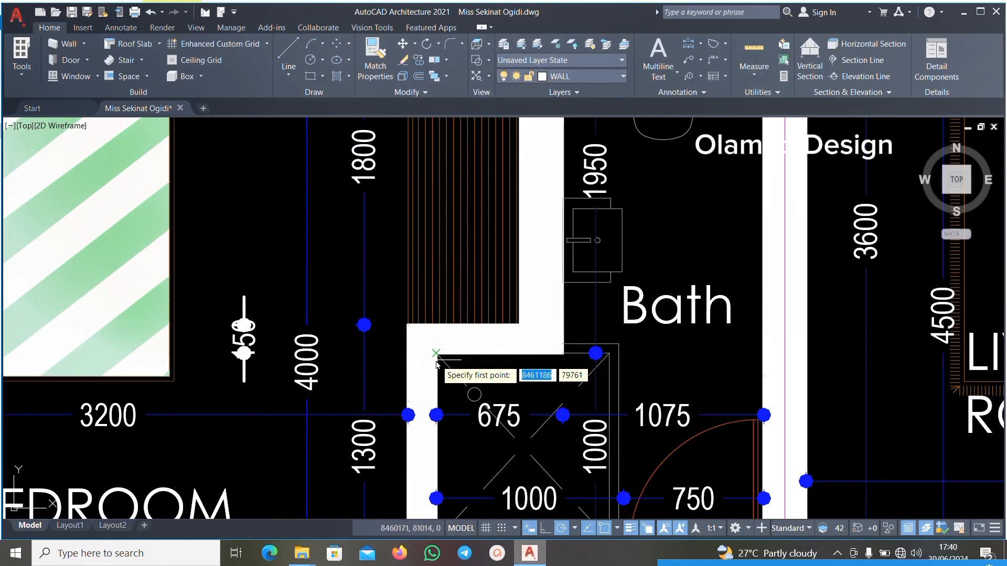
{"action": "scroll", "coordinate": [434, 355], "scroll_direction": "down", "scroll_amount": 5}
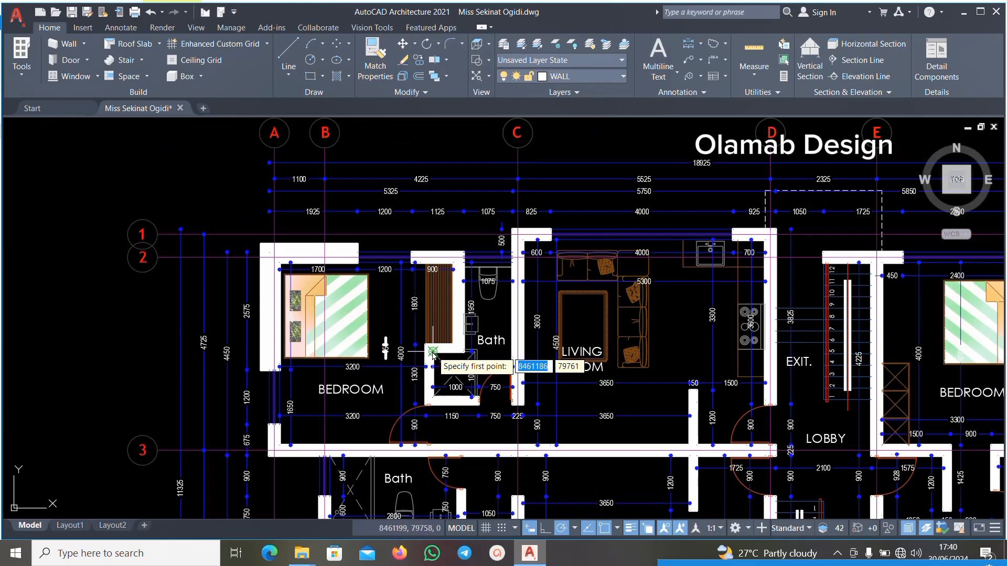
{"action": "scroll", "coordinate": [433, 356], "scroll_direction": "up", "scroll_amount": 8}
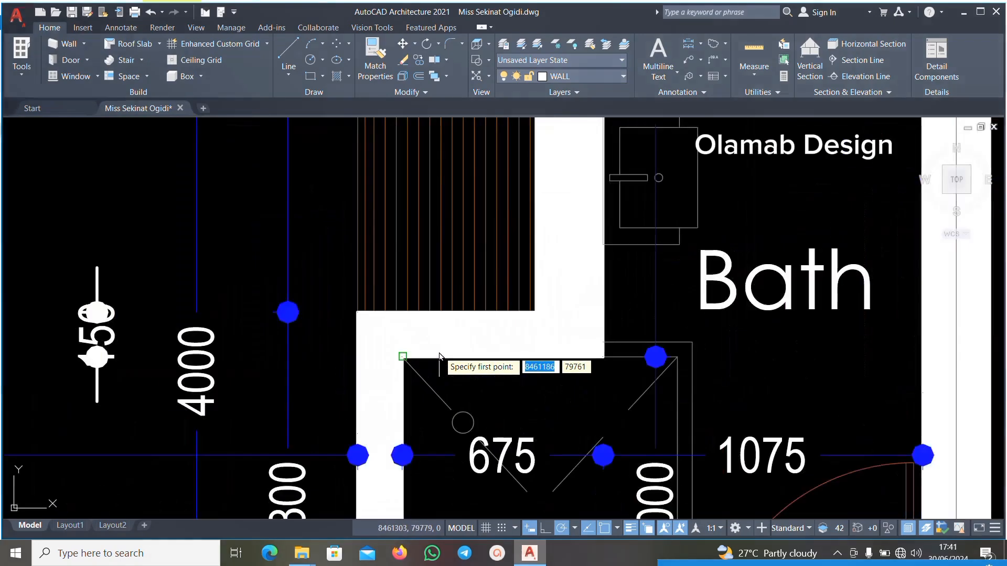
{"action": "left_click", "coordinate": [401, 361]}
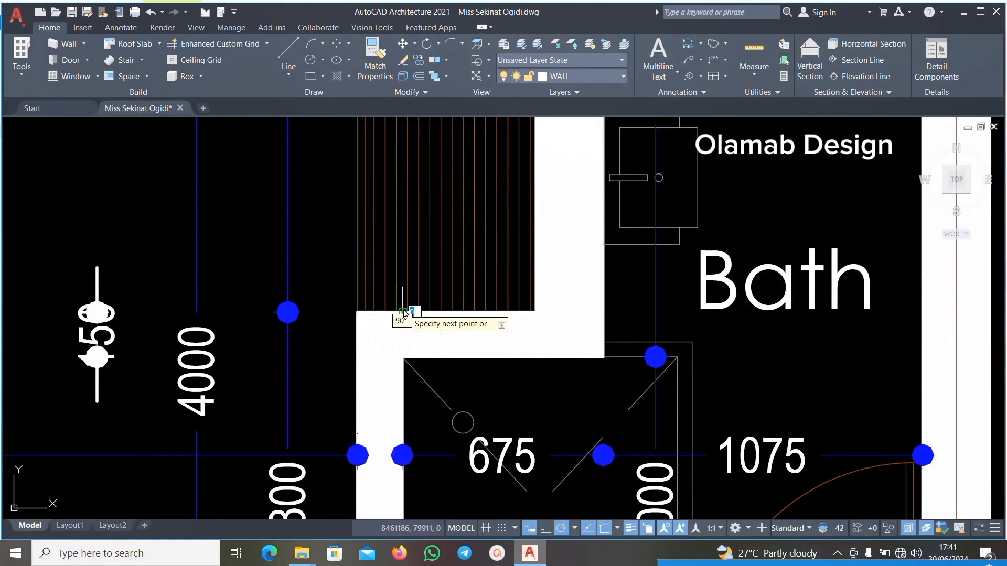
{"action": "key", "text": "Escape"}
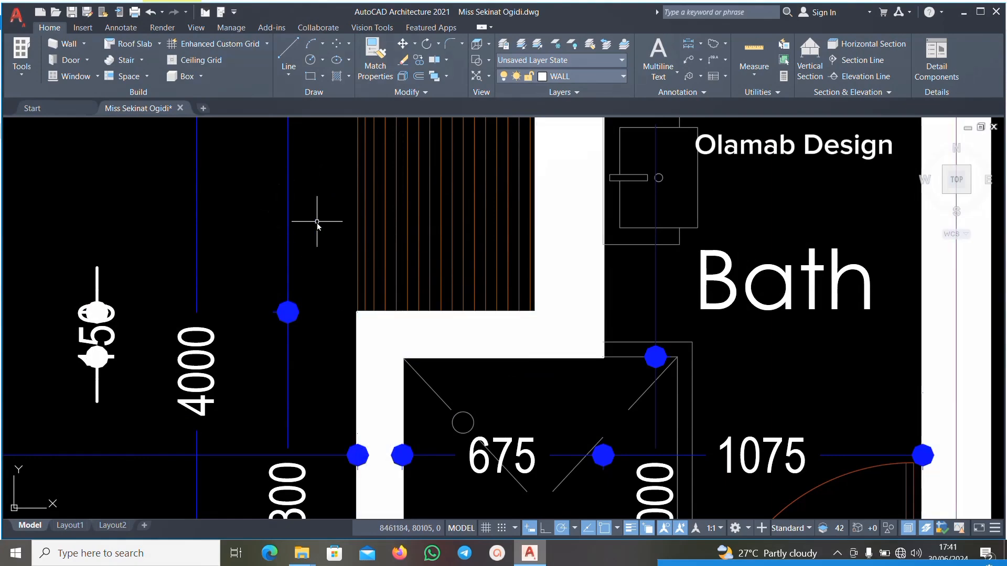
Measure the vertical distance from the midpoint of the wall between wardrobe and shower up to gridline 2 with a linear dimension.
{"action": "scroll", "coordinate": [345, 144], "scroll_direction": "down", "scroll_amount": 6}
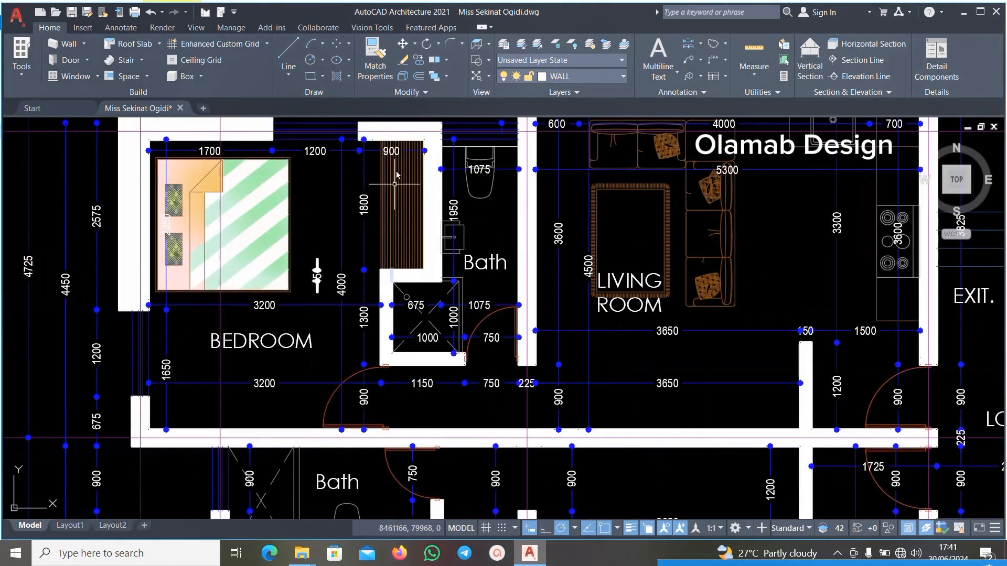
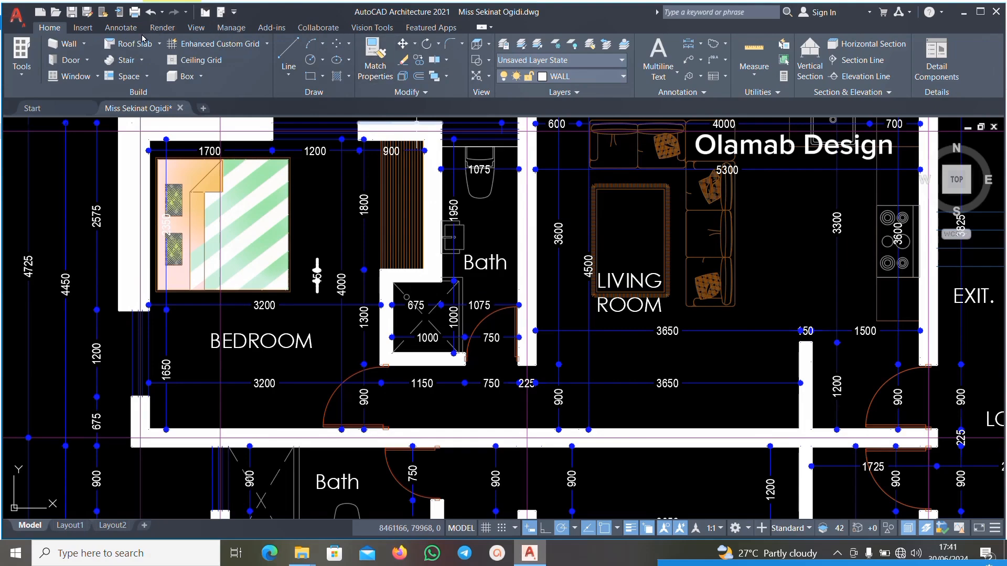
{"action": "left_click", "coordinate": [121, 28]}
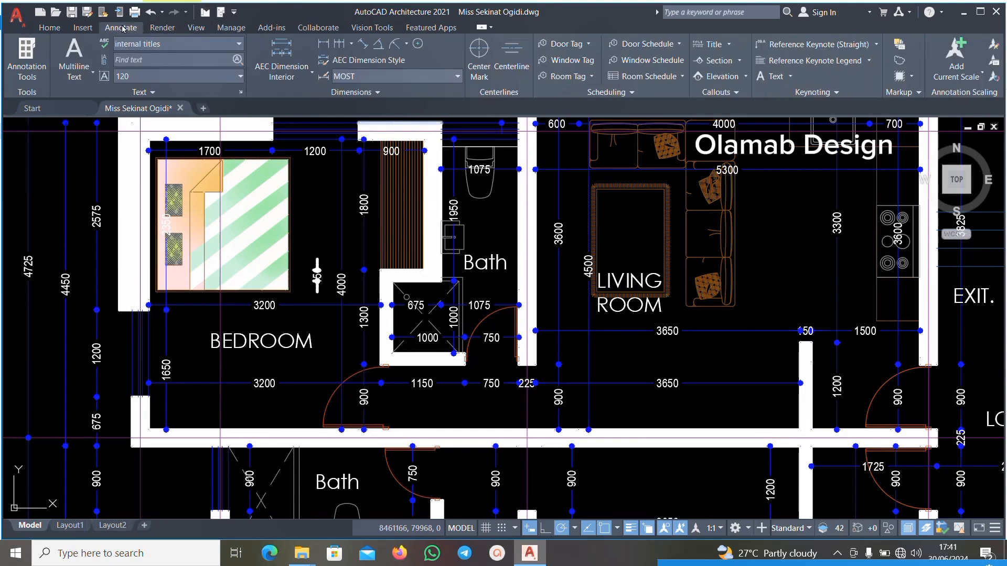
{"action": "left_click", "coordinate": [325, 45]}
{"action": "scroll", "coordinate": [392, 271], "scroll_direction": "up", "scroll_amount": 3}
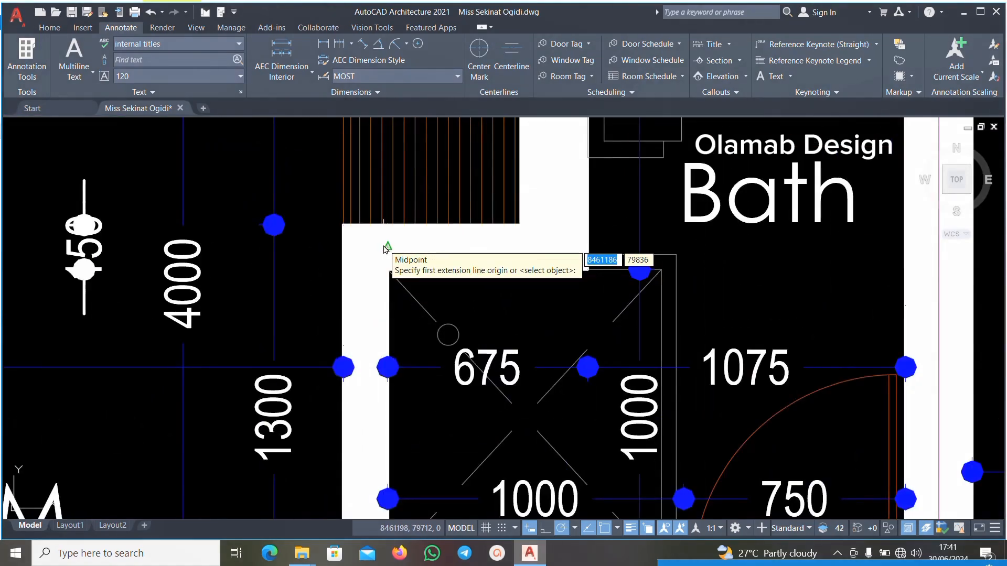
{"action": "left_click", "coordinate": [386, 247]}
{"action": "scroll", "coordinate": [370, 278], "scroll_direction": "down", "scroll_amount": 4}
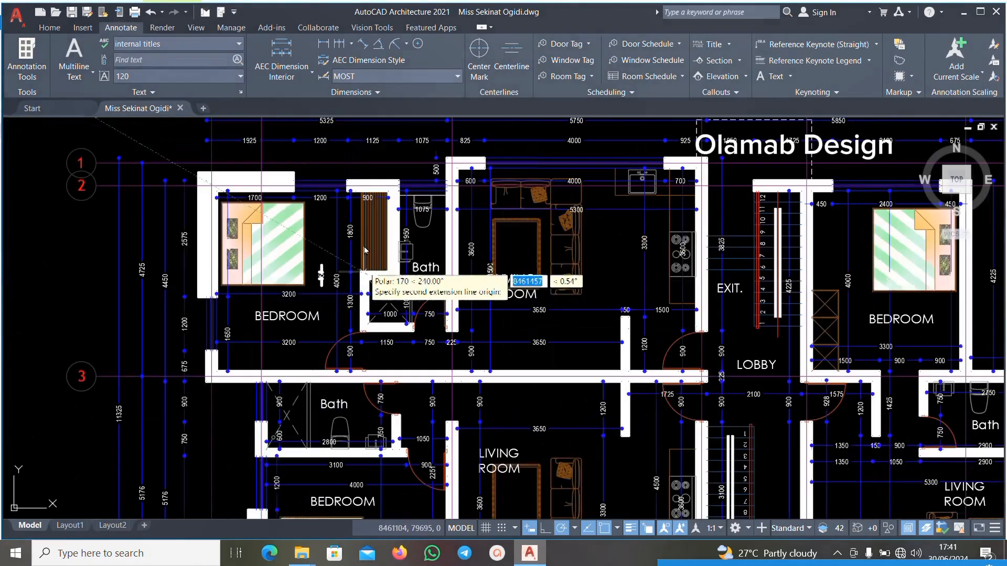
{"action": "scroll", "coordinate": [385, 182], "scroll_direction": "up", "scroll_amount": 2}
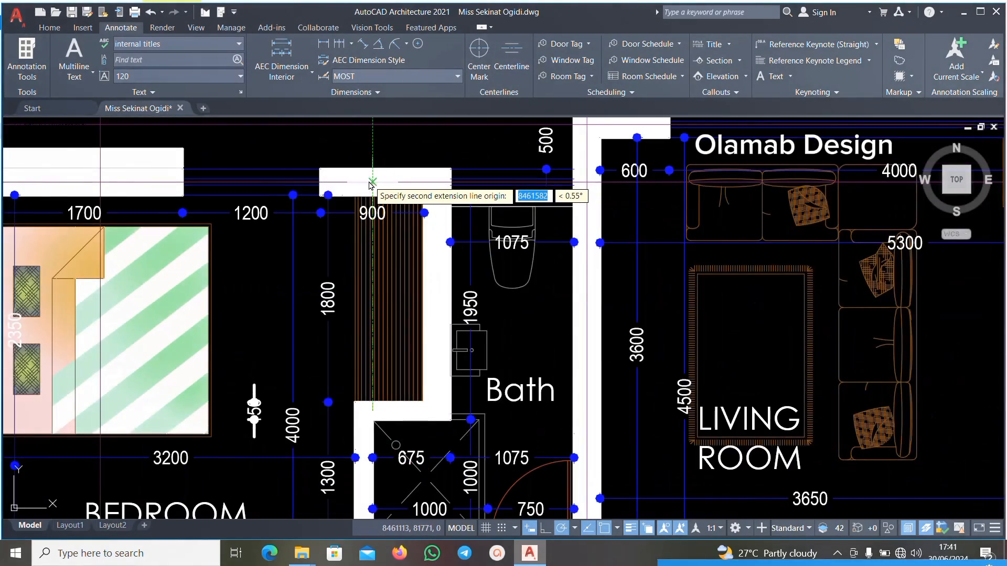
{"action": "left_click", "coordinate": [385, 182]}
{"action": "scroll", "coordinate": [283, 303], "scroll_direction": "up", "scroll_amount": 4}
{"action": "scroll", "coordinate": [294, 275], "scroll_direction": "down", "scroll_amount": 3}
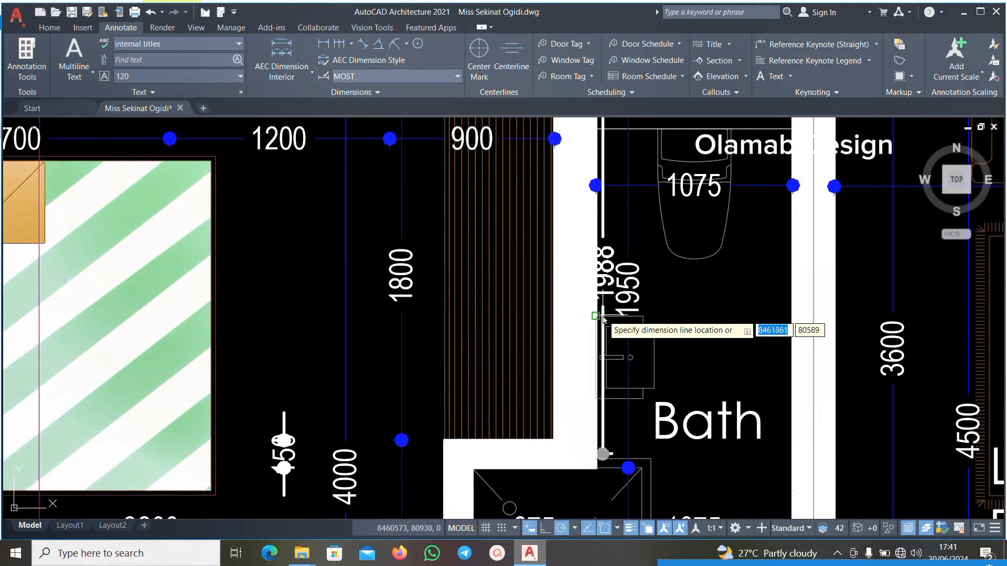
{"action": "scroll", "coordinate": [345, 327], "scroll_direction": "down", "scroll_amount": 4}
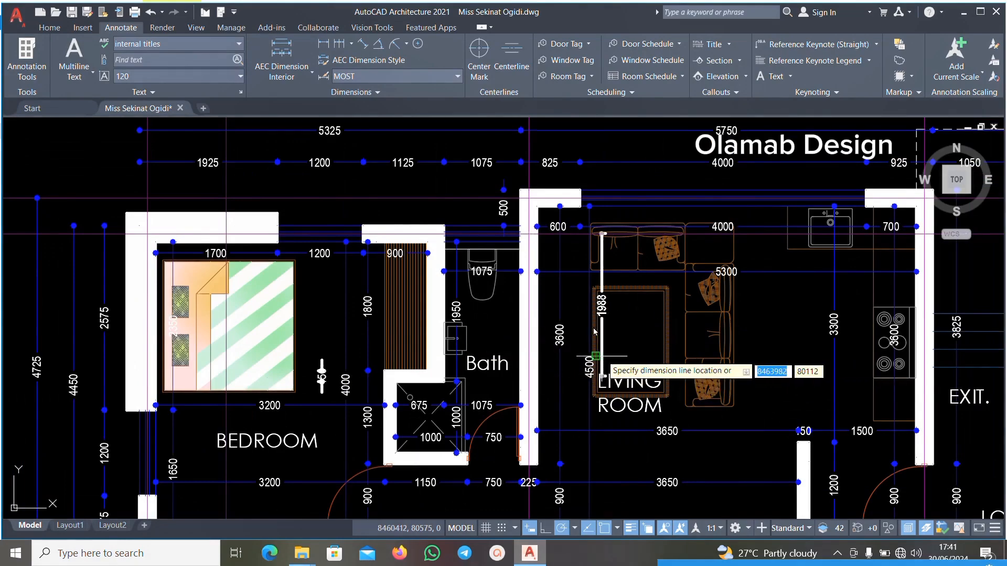
{"action": "scroll", "coordinate": [589, 294], "scroll_direction": "up", "scroll_amount": 6}
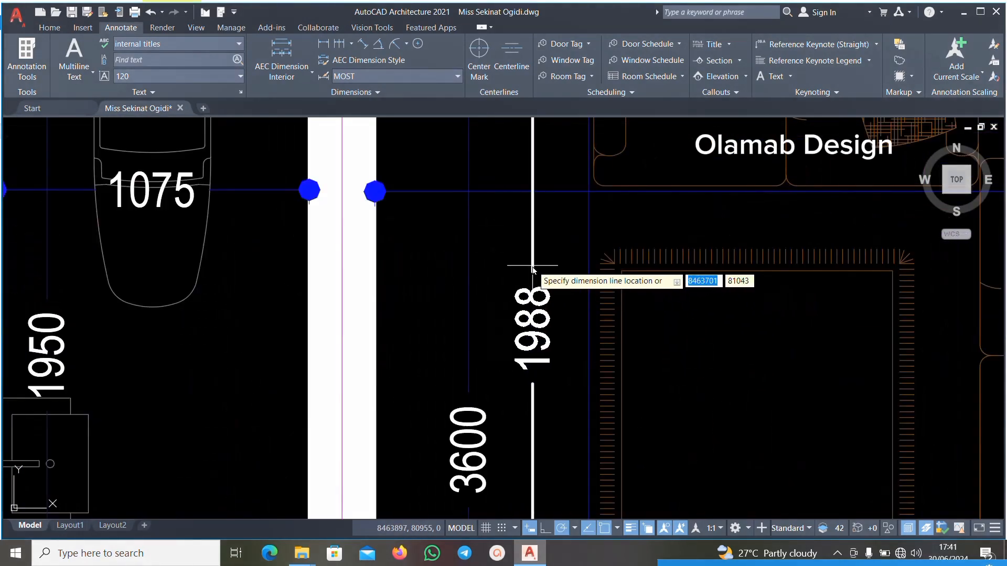
{"action": "key", "text": "Escape"}
Compare the wardrobe and bath walls below gridline 2 in the furnished reference plan with the same area of the working ground floor plan.
{"action": "scroll", "coordinate": [501, 245], "scroll_direction": "down", "scroll_amount": 10}
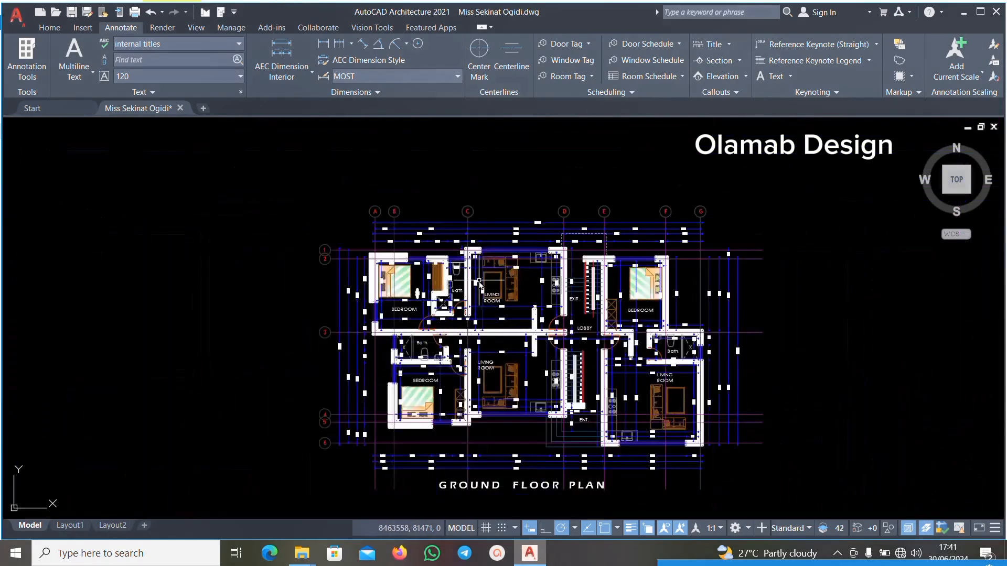
{"action": "scroll", "coordinate": [514, 135], "scroll_direction": "up", "scroll_amount": 10}
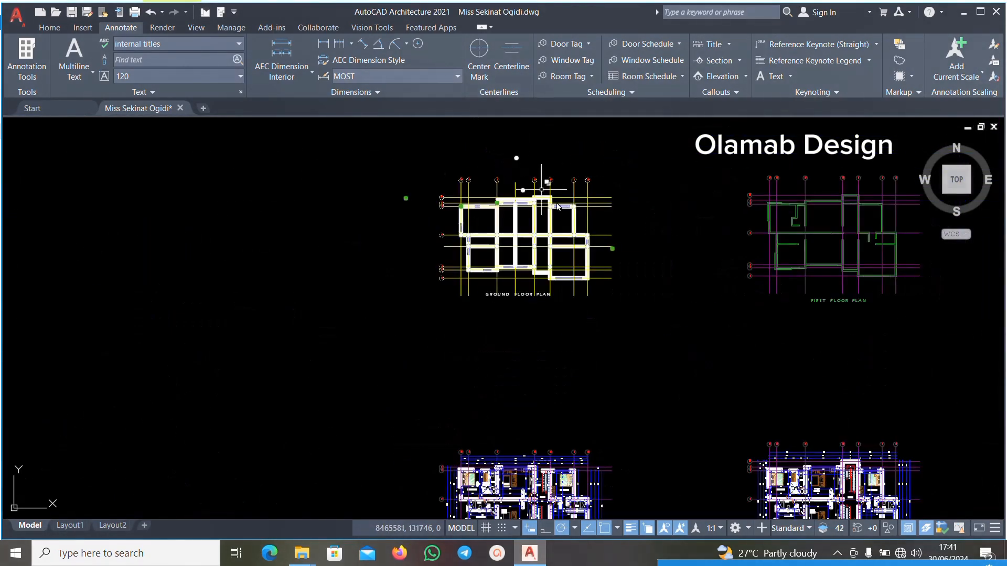
{"action": "scroll", "coordinate": [220, 200], "scroll_direction": "down", "scroll_amount": 8}
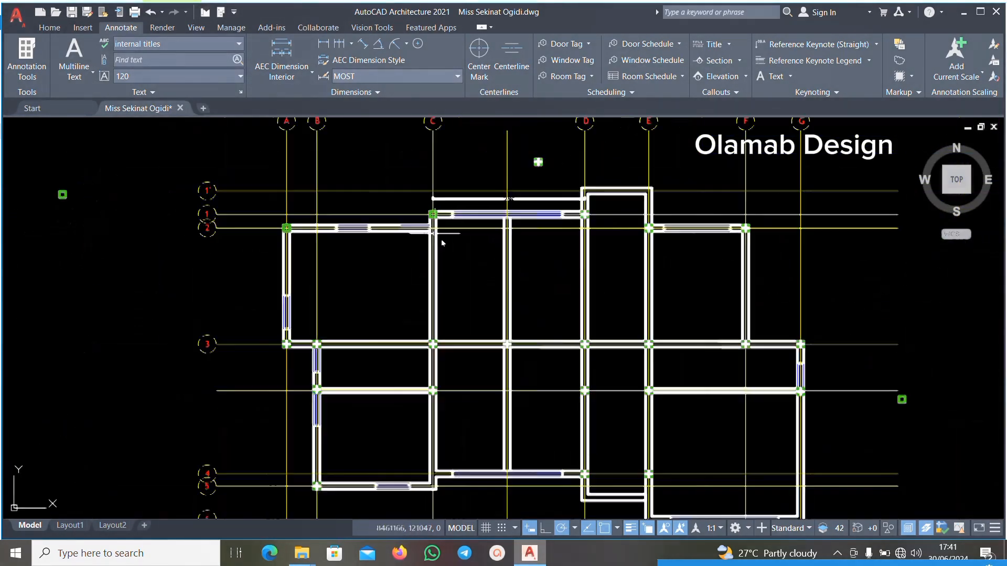
{"action": "scroll", "coordinate": [498, 343], "scroll_direction": "up", "scroll_amount": 10}
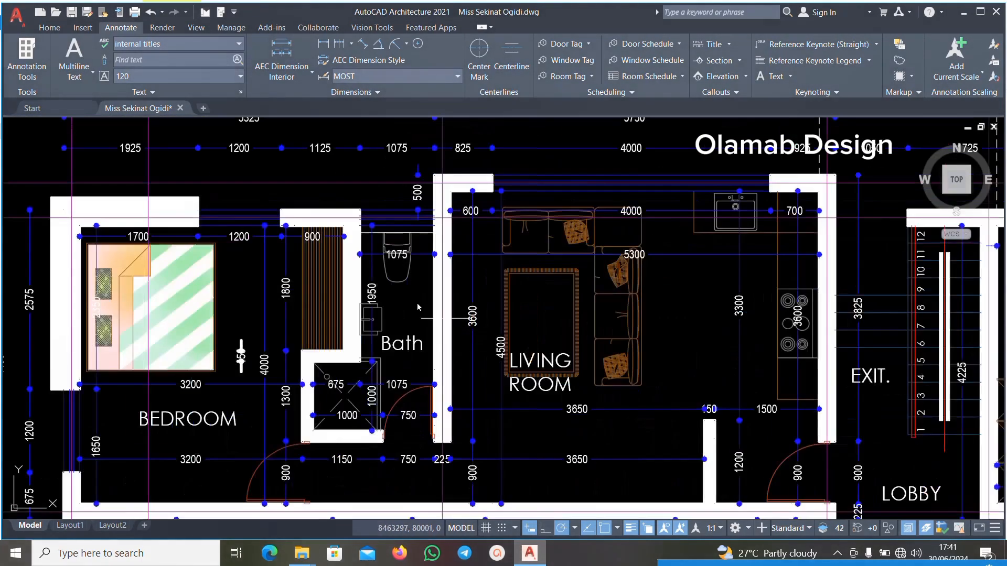
{"action": "scroll", "coordinate": [474, 257], "scroll_direction": "down", "scroll_amount": 3}
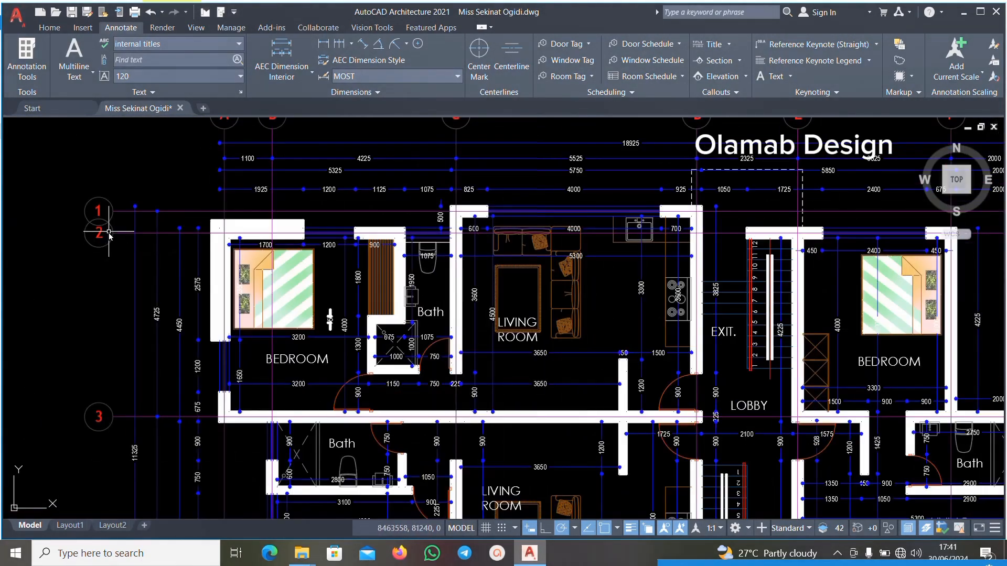
{"action": "scroll", "coordinate": [396, 242], "scroll_direction": "up", "scroll_amount": 2}
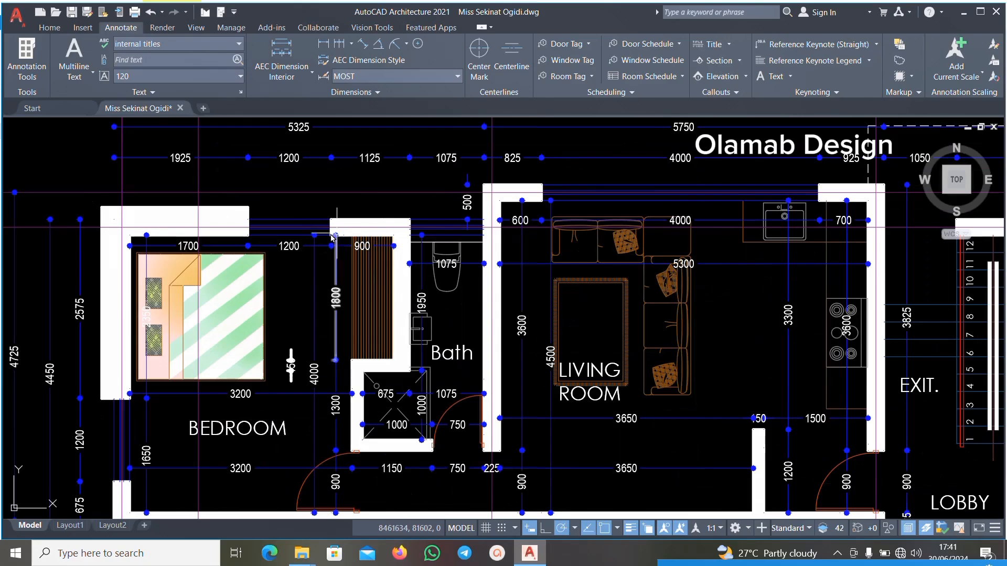
{"action": "scroll", "coordinate": [478, 252], "scroll_direction": "down", "scroll_amount": 8}
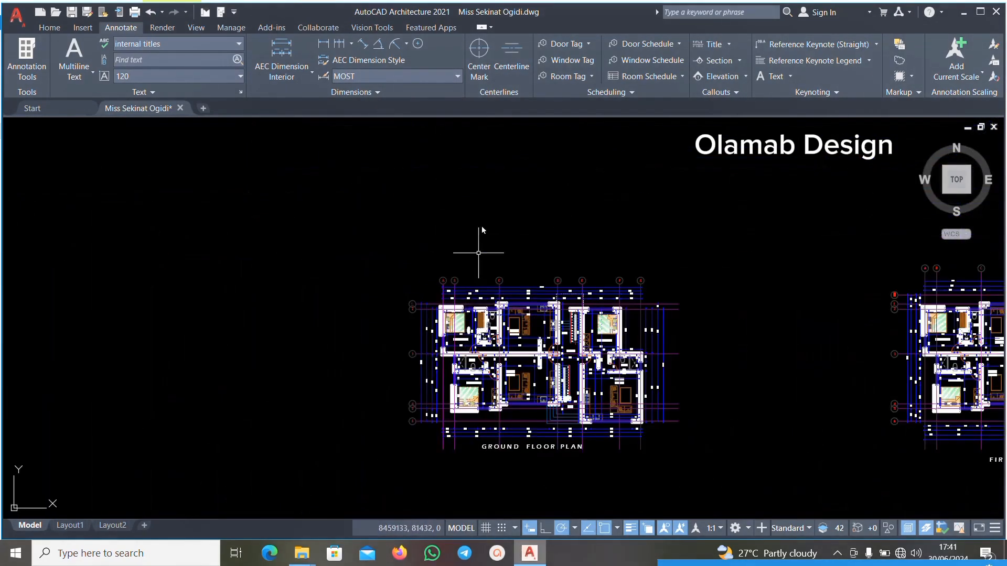
Offset gridline 2 by 1988 downward, toward gridline 3, in the working ground floor plan.
{"action": "scroll", "coordinate": [478, 252], "scroll_direction": "down", "scroll_amount": 4}
{"action": "middle_click_drag", "start_coordinate": [501, 221], "coordinate": [482, 335]}
{"action": "scroll", "coordinate": [487, 219], "scroll_direction": "up", "scroll_amount": 6}
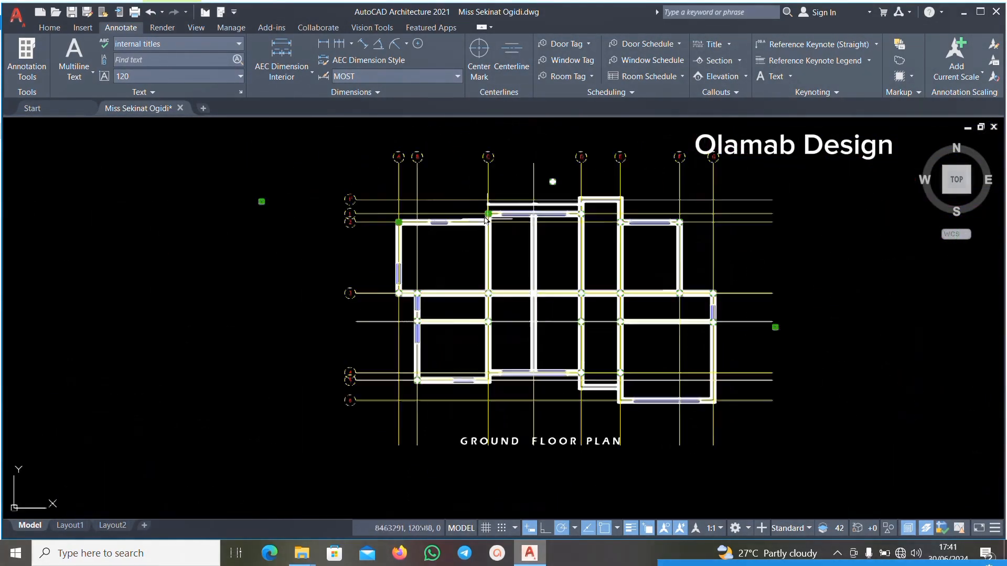
{"action": "scroll", "coordinate": [487, 221], "scroll_direction": "up", "scroll_amount": 8}
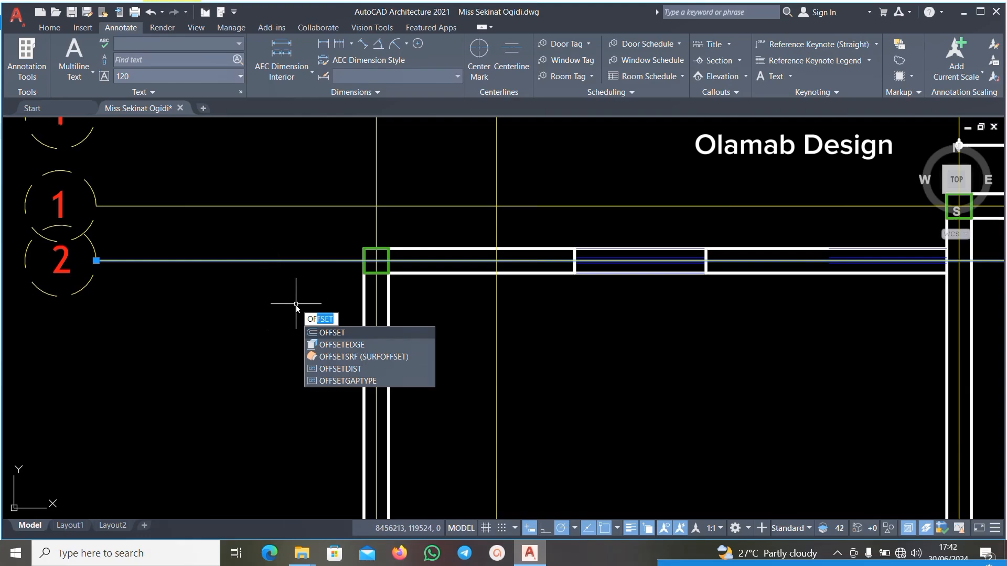
{"action": "key", "text": "Return"}
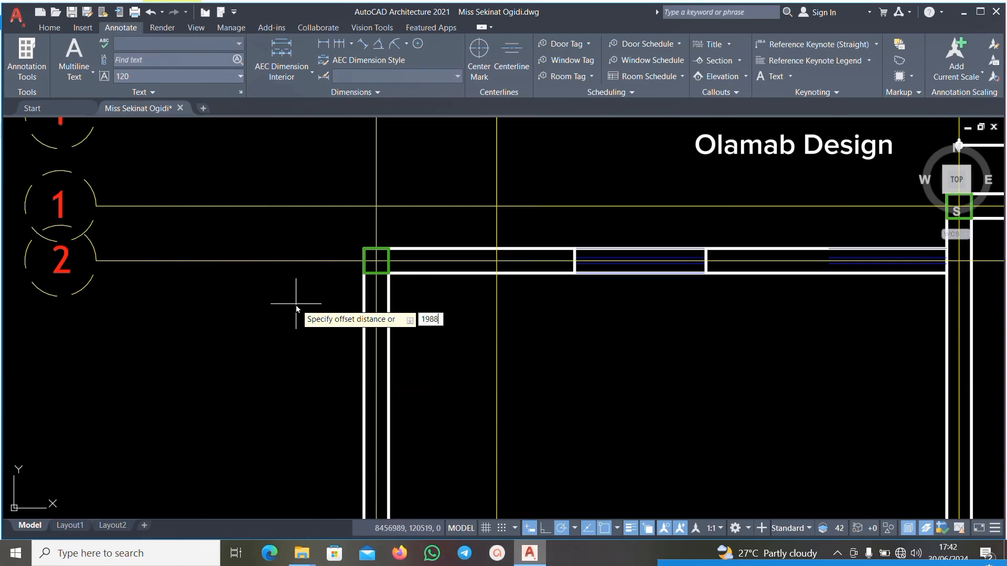
{"action": "key", "text": "Return"}
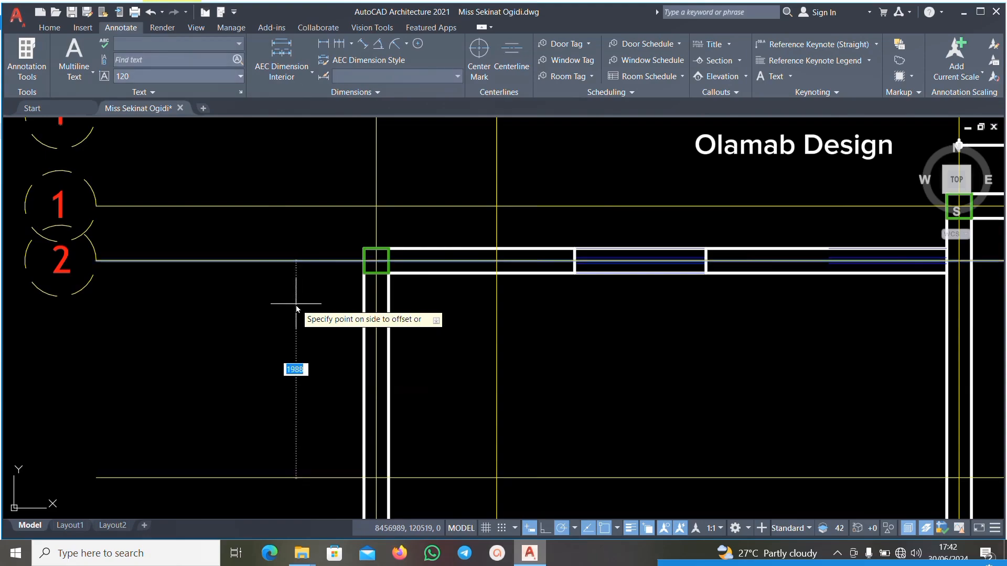
{"action": "scroll", "coordinate": [287, 220], "scroll_direction": "down", "scroll_amount": 3}
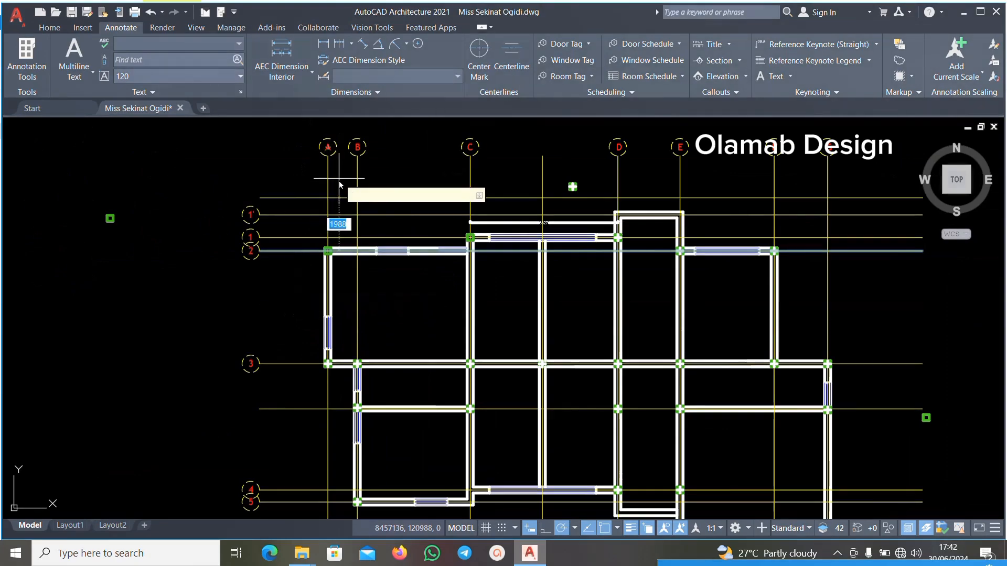
{"action": "middle_click_drag", "start_coordinate": [307, 105], "coordinate": [299, 218]}
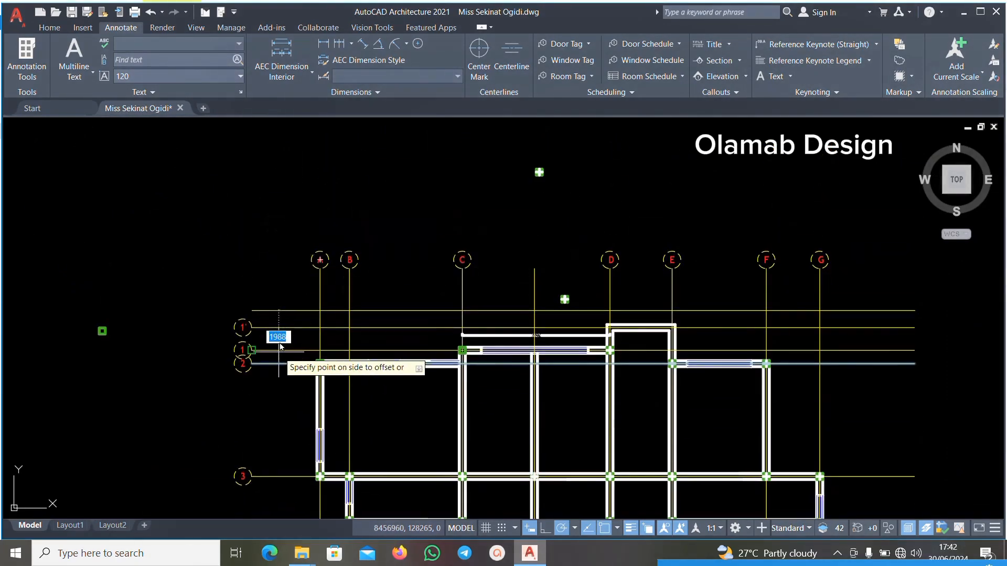
{"action": "scroll", "coordinate": [281, 351], "scroll_direction": "up", "scroll_amount": 2}
{"action": "scroll", "coordinate": [299, 288], "scroll_direction": "down", "scroll_amount": 4}
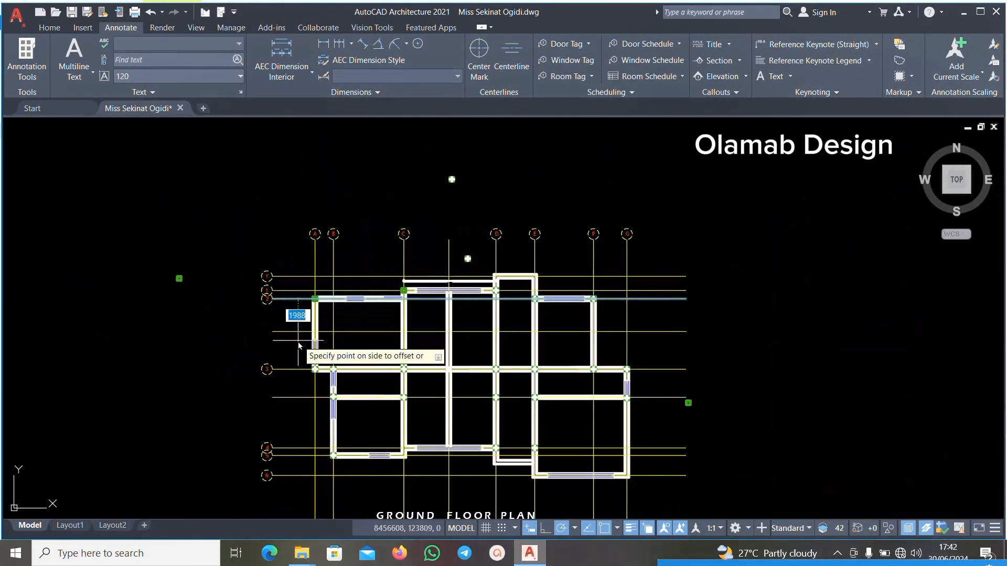
{"action": "scroll", "coordinate": [299, 345], "scroll_direction": "up", "scroll_amount": 4}
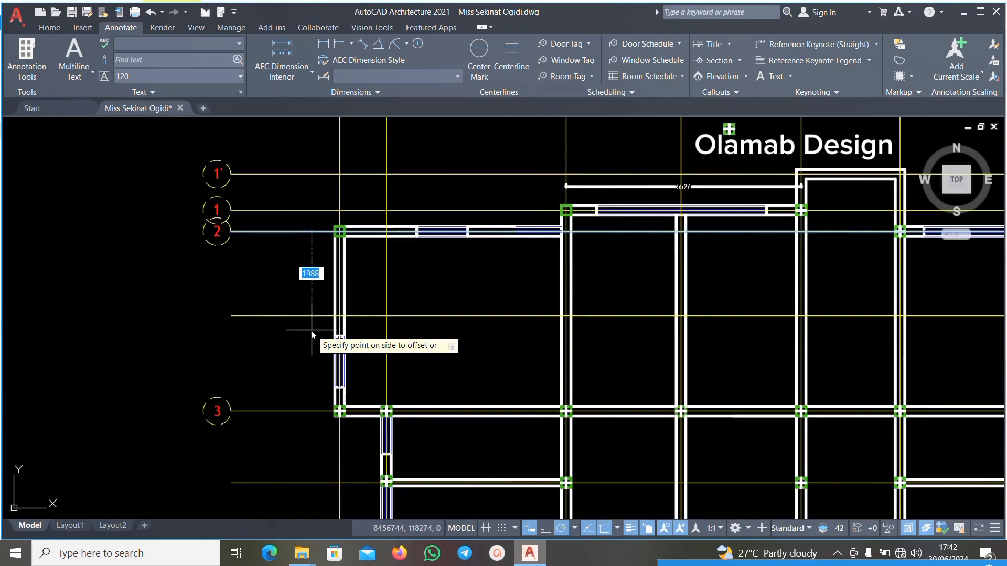
{"action": "left_click", "coordinate": [312, 334]}
Copy the loose cross-marked column above the plan, by its centre, to the crossing of gridline C and the unlabelled gridline between 2 and 3.
{"action": "scroll", "coordinate": [450, 326], "scroll_direction": "down", "scroll_amount": 2}
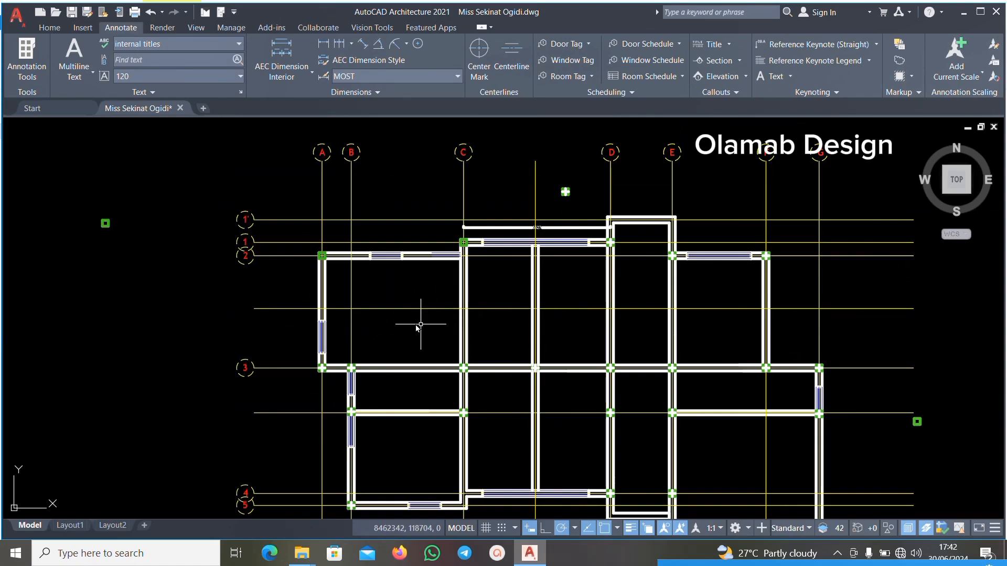
{"action": "scroll", "coordinate": [454, 312], "scroll_direction": "up", "scroll_amount": 2}
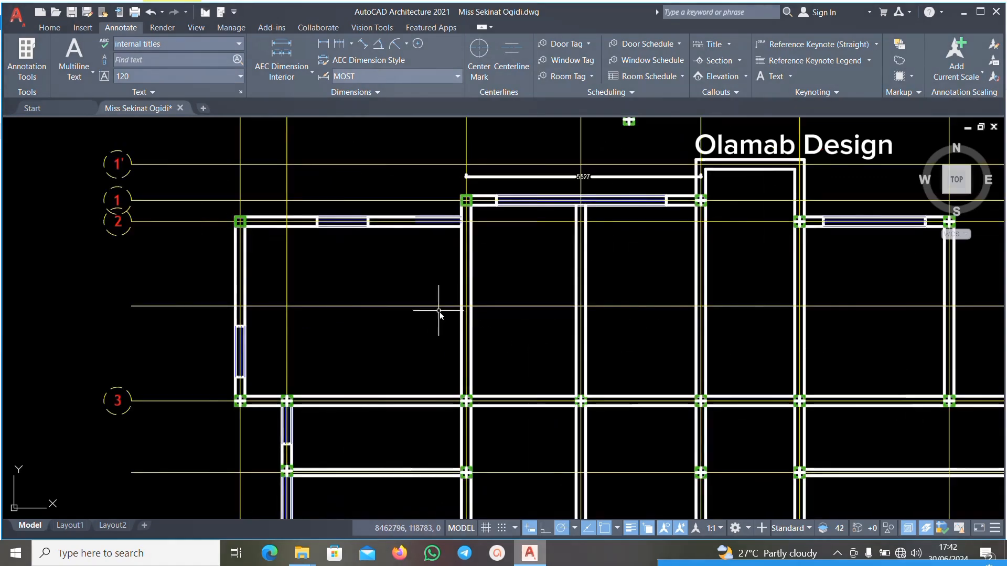
{"action": "scroll", "coordinate": [457, 305], "scroll_direction": "down", "scroll_amount": 2}
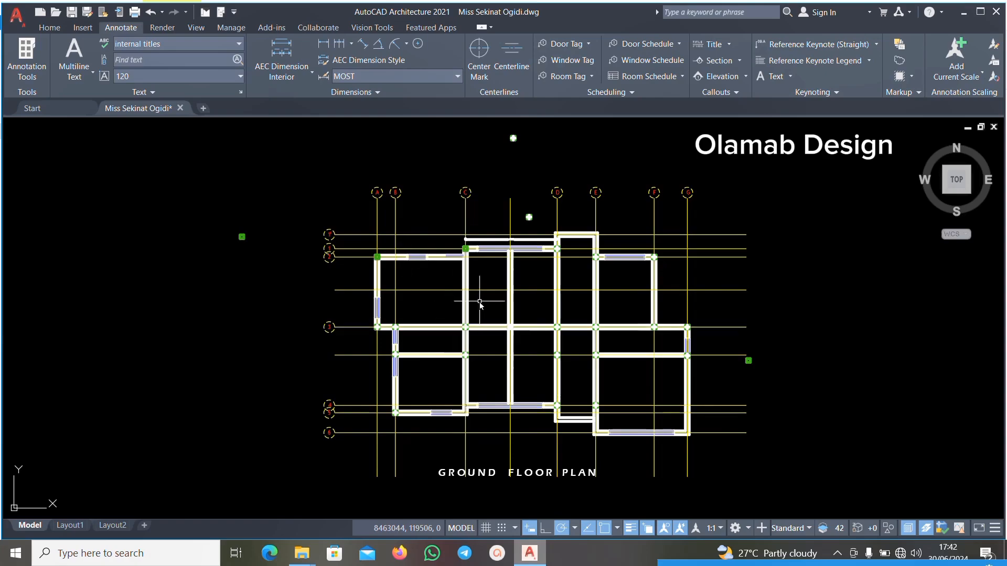
{"action": "scroll", "coordinate": [523, 218], "scroll_direction": "up", "scroll_amount": 4}
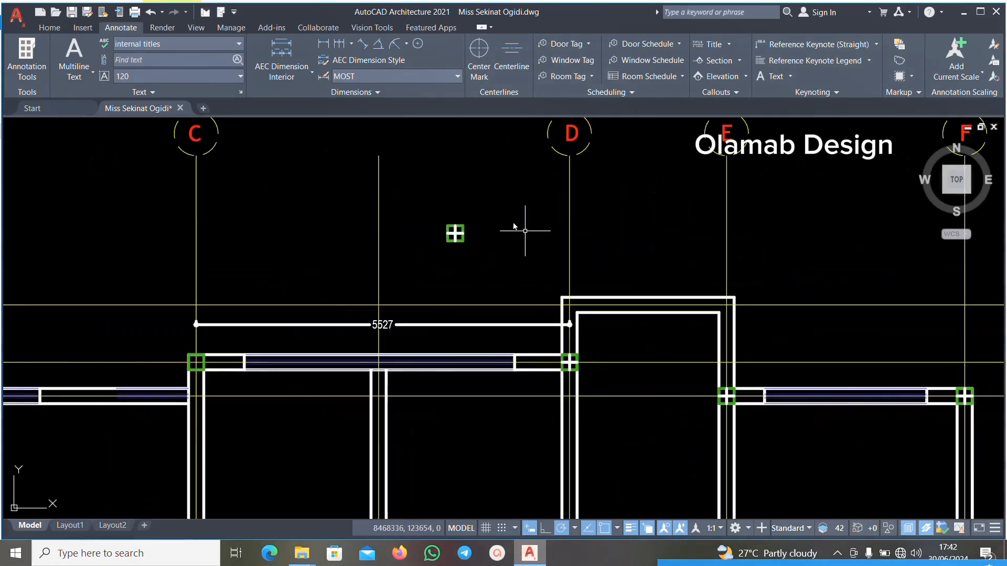
{"action": "left_click", "coordinate": [502, 203]}
{"action": "left_click", "coordinate": [435, 266]}
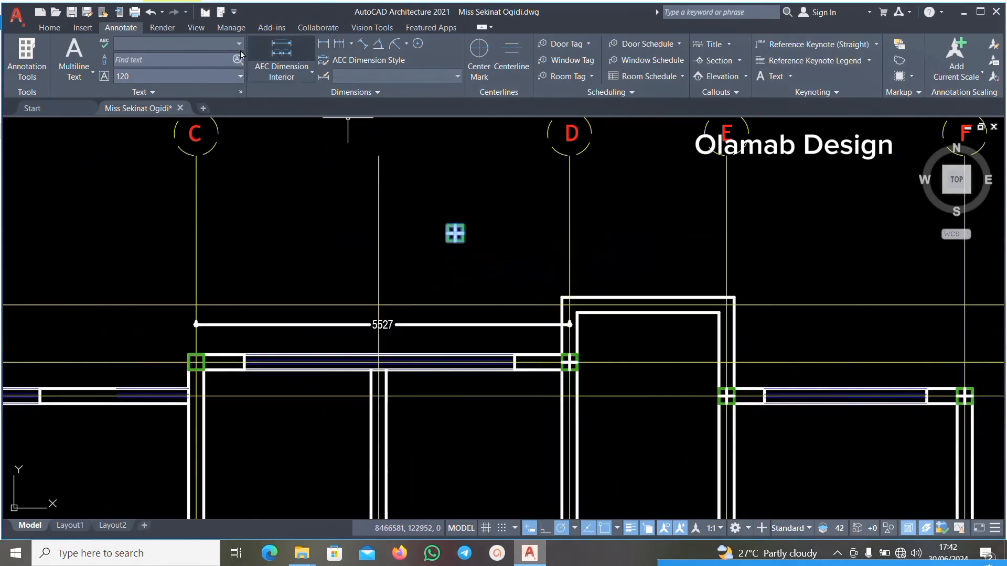
{"action": "left_click", "coordinate": [50, 27]}
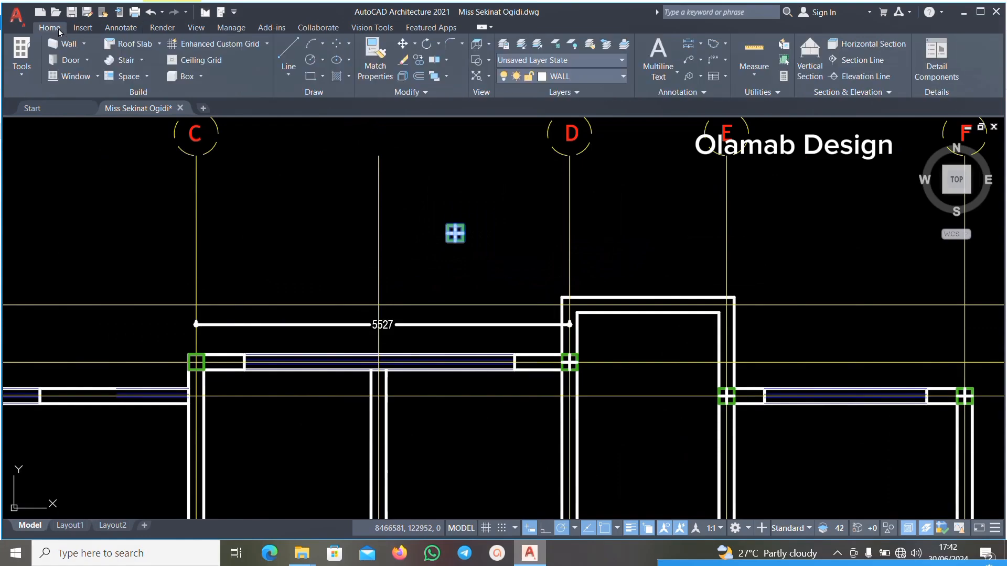
{"action": "left_click", "coordinate": [418, 61]}
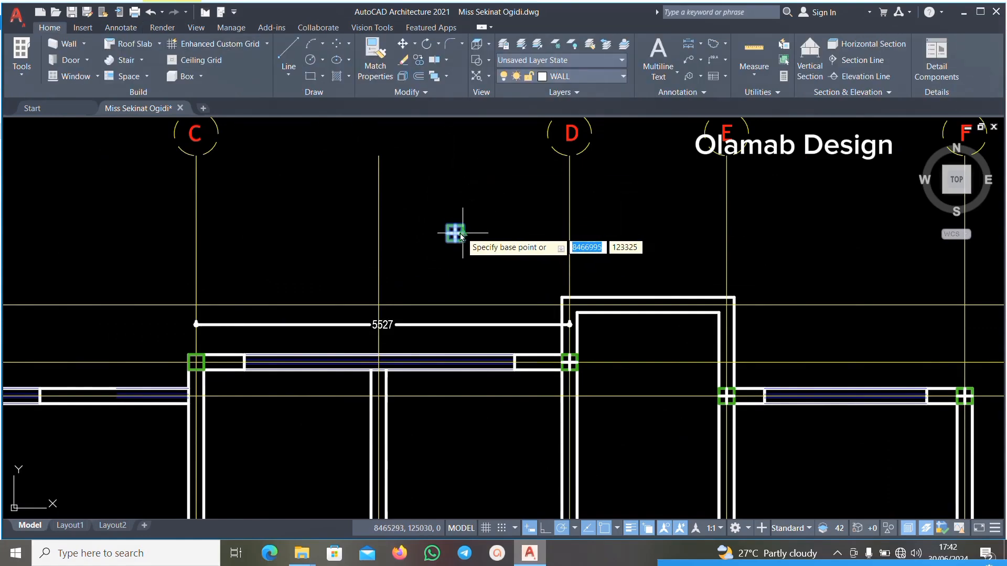
{"action": "left_click", "coordinate": [456, 233]}
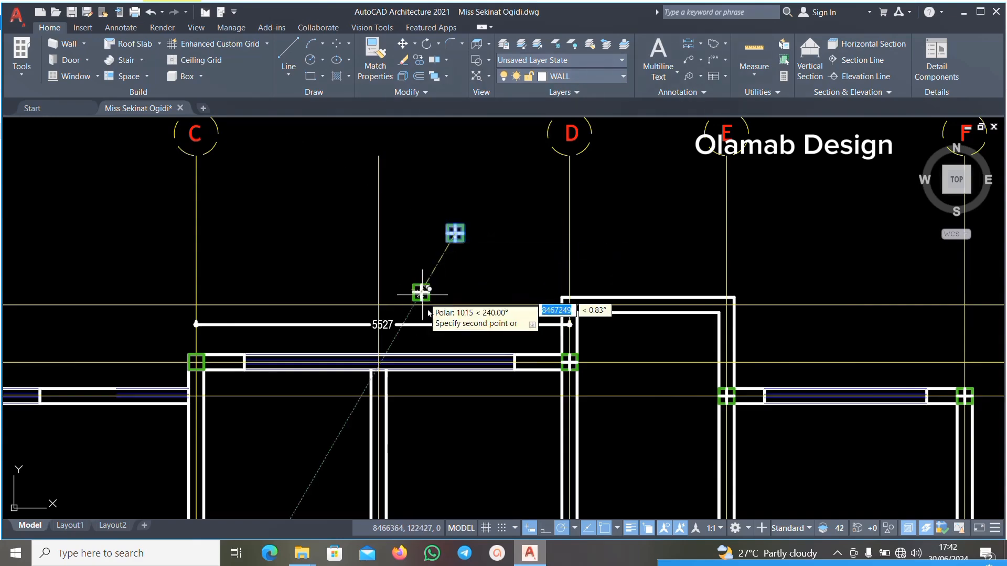
{"action": "scroll", "coordinate": [420, 288], "scroll_direction": "down", "scroll_amount": 4}
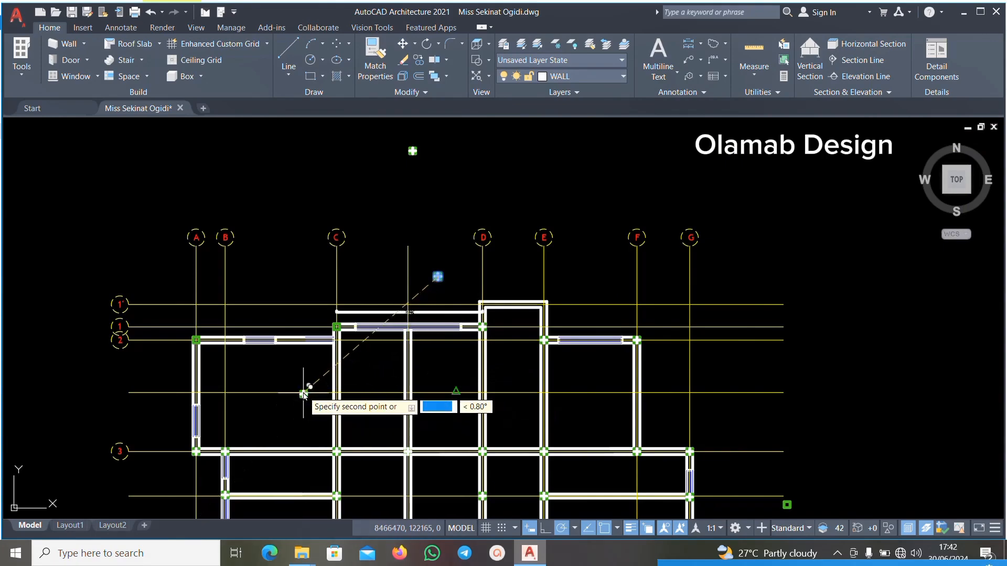
{"action": "scroll", "coordinate": [304, 383], "scroll_direction": "up", "scroll_amount": 4}
{"action": "scroll", "coordinate": [416, 383], "scroll_direction": "up", "scroll_amount": 2}
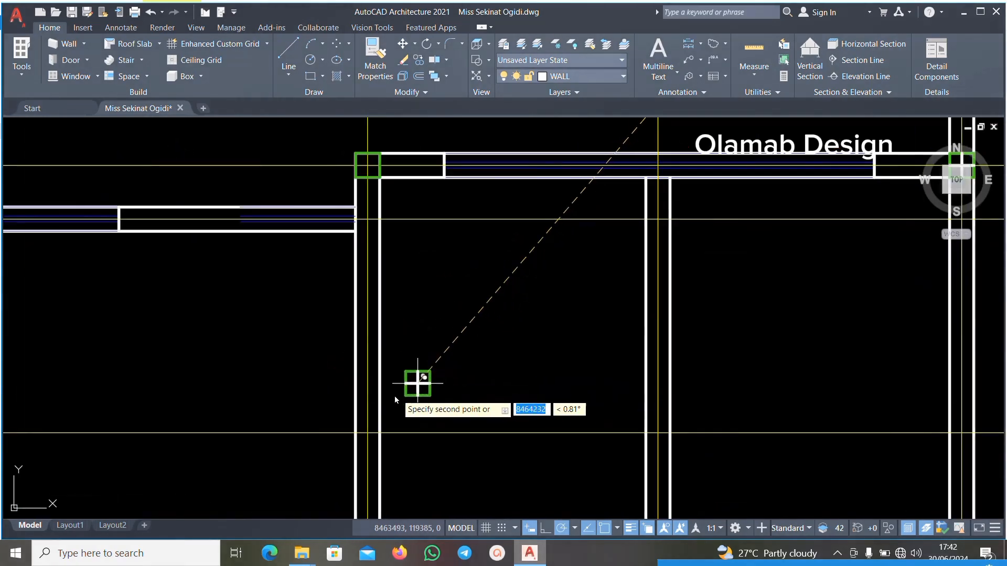
{"action": "scroll", "coordinate": [404, 396], "scroll_direction": "down", "scroll_amount": 4}
{"action": "scroll", "coordinate": [396, 413], "scroll_direction": "up", "scroll_amount": 2}
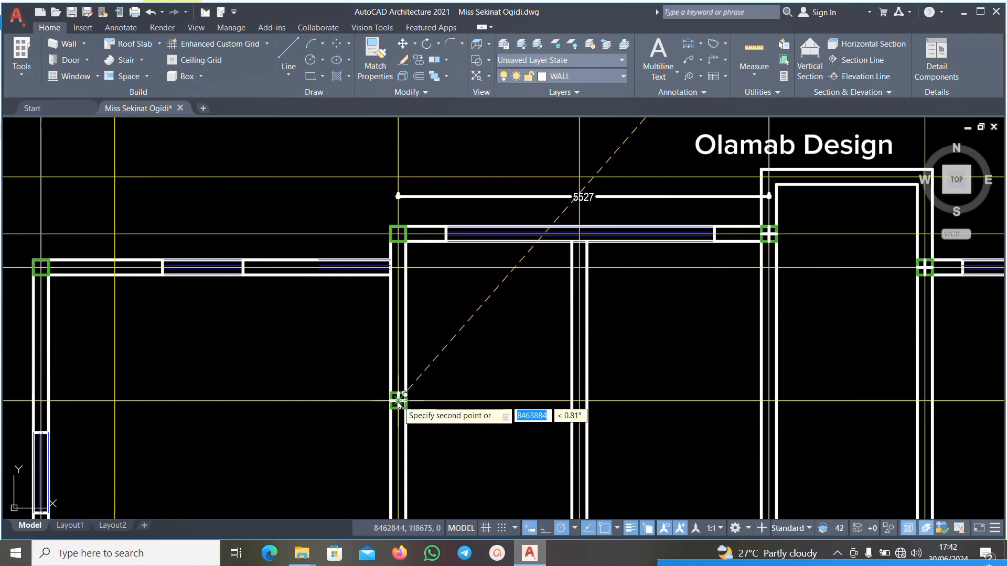
{"action": "scroll", "coordinate": [398, 403], "scroll_direction": "up", "scroll_amount": 5}
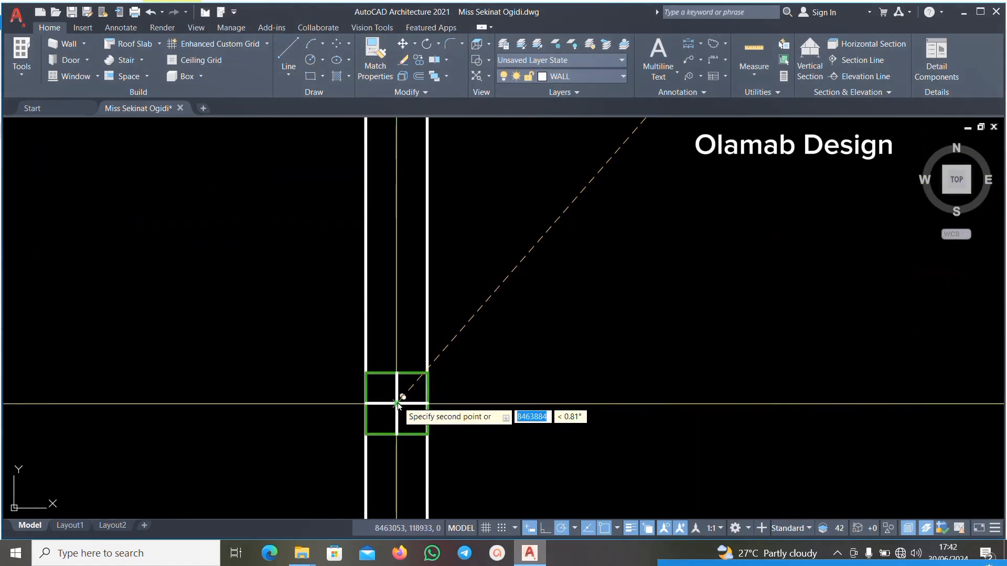
{"action": "scroll", "coordinate": [401, 412], "scroll_direction": "down", "scroll_amount": 8}
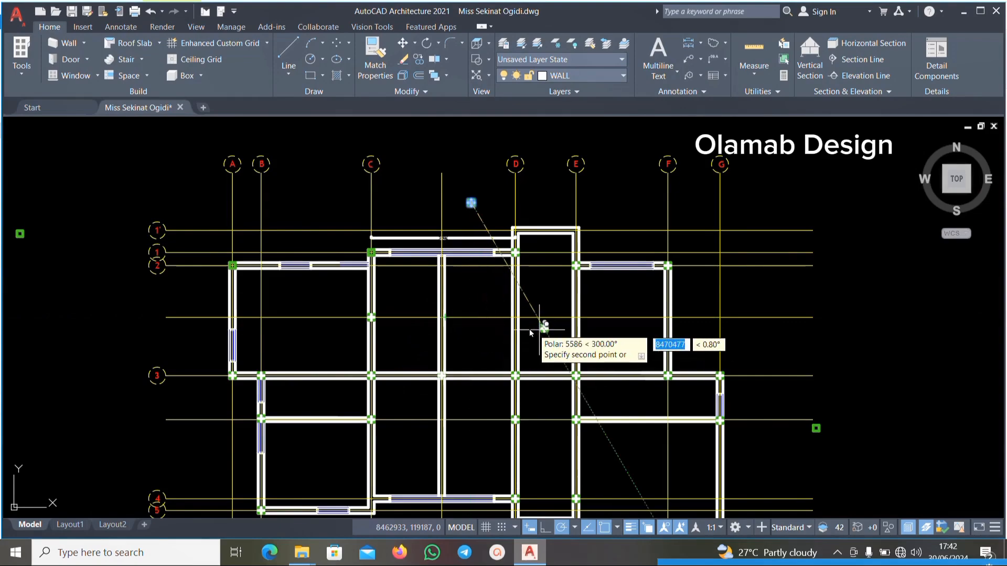
Place another copy of the cross-marked column where gridline D crosses the unlabelled gridline between 2 and 3, and end the copying.
{"action": "scroll", "coordinate": [527, 329], "scroll_direction": "down", "scroll_amount": 3}
{"action": "scroll", "coordinate": [525, 330], "scroll_direction": "up", "scroll_amount": 5}
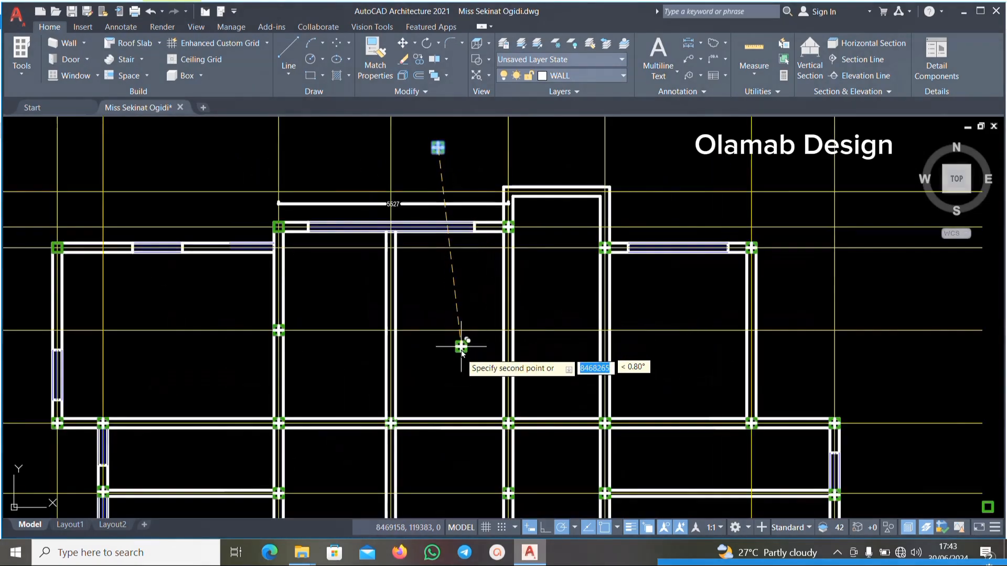
{"action": "scroll", "coordinate": [483, 376], "scroll_direction": "down", "scroll_amount": 3}
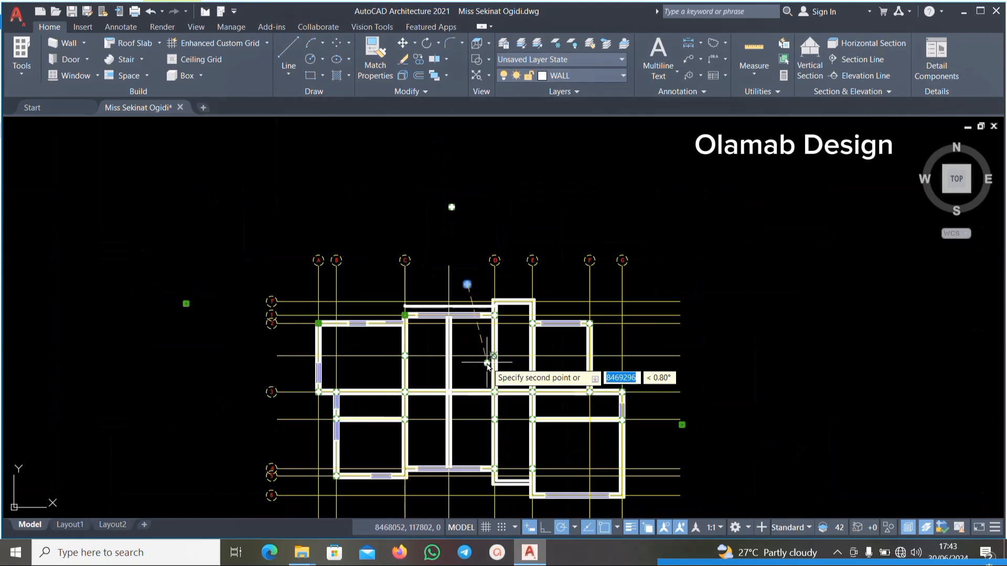
{"action": "scroll", "coordinate": [487, 375], "scroll_direction": "up", "scroll_amount": 5}
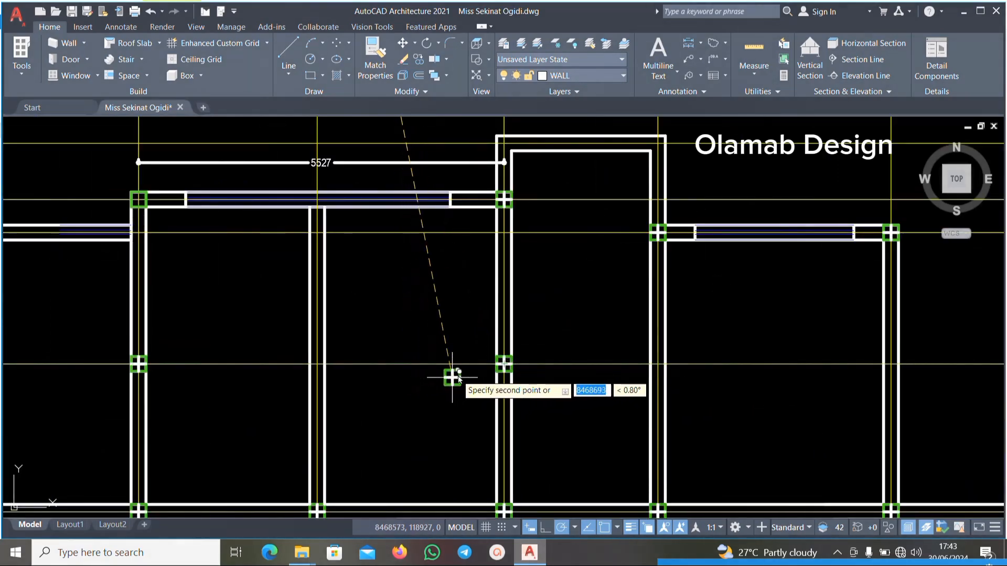
{"action": "scroll", "coordinate": [483, 370], "scroll_direction": "down", "scroll_amount": 1}
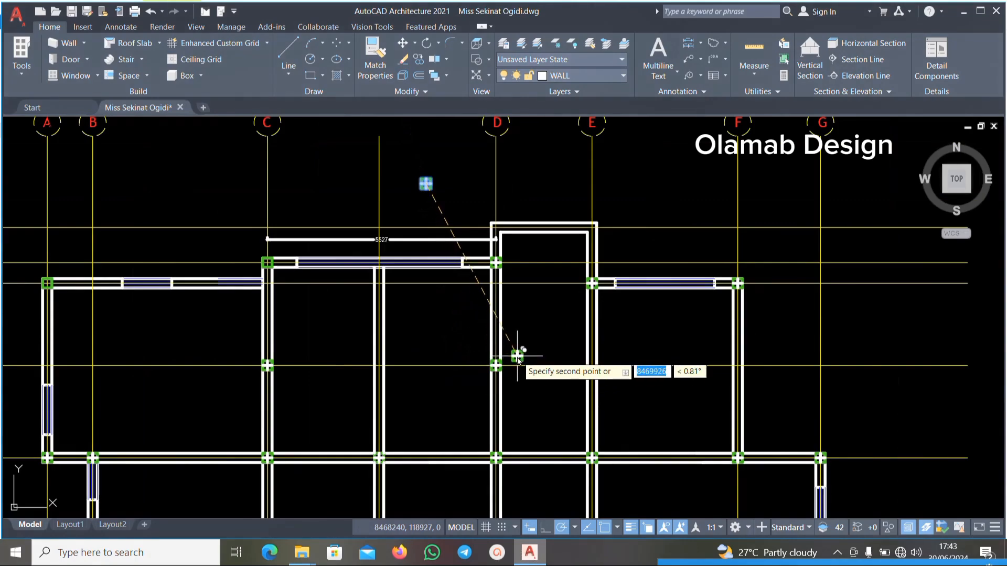
{"action": "scroll", "coordinate": [517, 358], "scroll_direction": "down", "scroll_amount": 2}
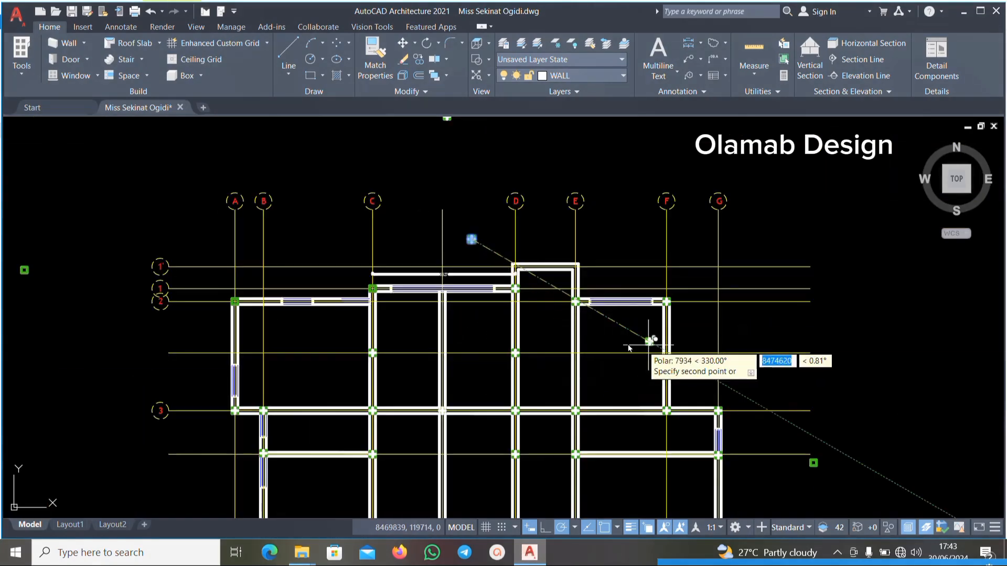
{"action": "scroll", "coordinate": [587, 283], "scroll_direction": "down", "scroll_amount": 2}
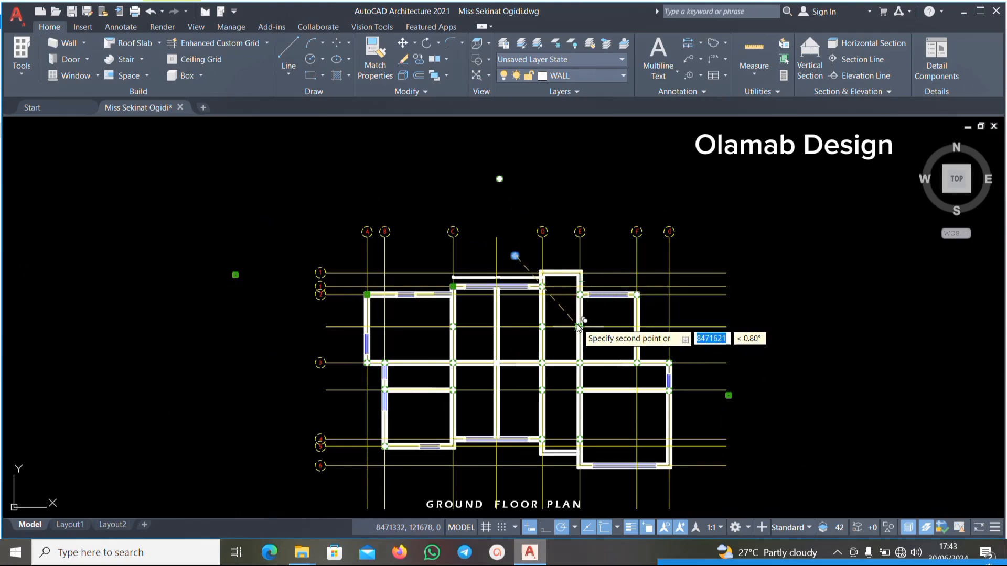
{"action": "left_click", "coordinate": [543, 290]}
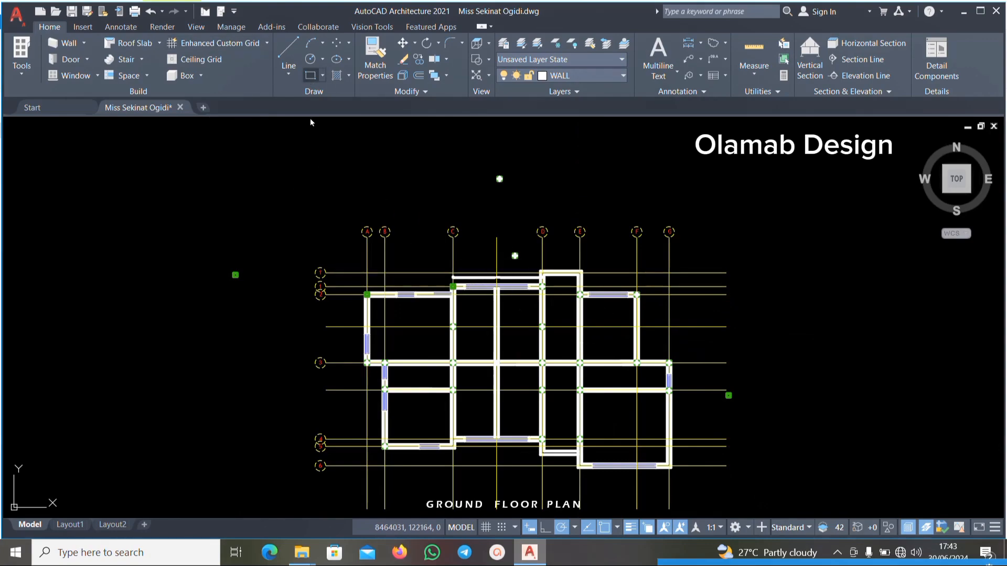
Draw a 225 by 450 upright rectangle in the empty space beyond gridline A, near the loose hollow column.
{"action": "scroll", "coordinate": [177, 260], "scroll_direction": "up", "scroll_amount": 4}
{"action": "left_click", "coordinate": [200, 217]}
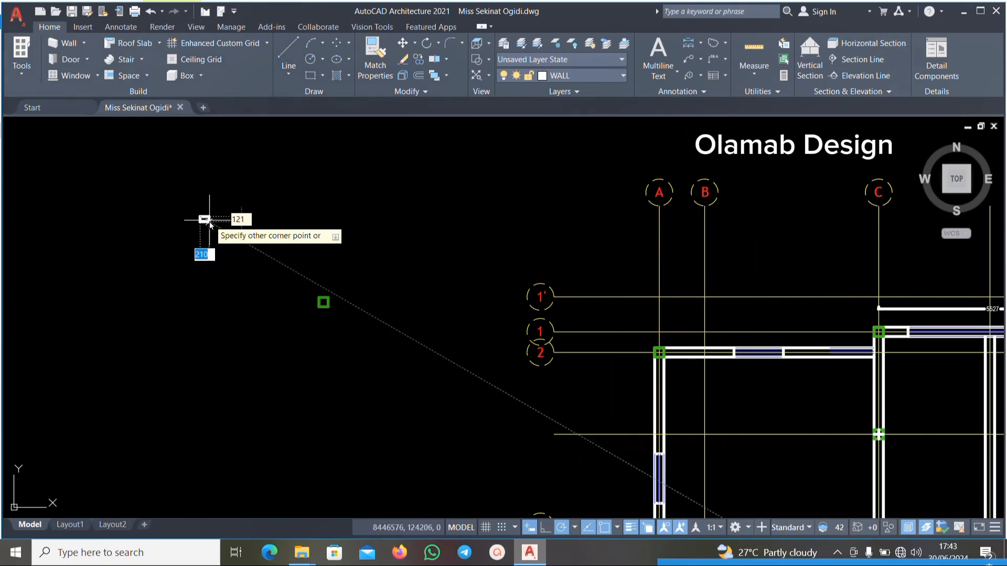
{"action": "type", "text": "225"}
{"action": "key", "text": "Tab"}
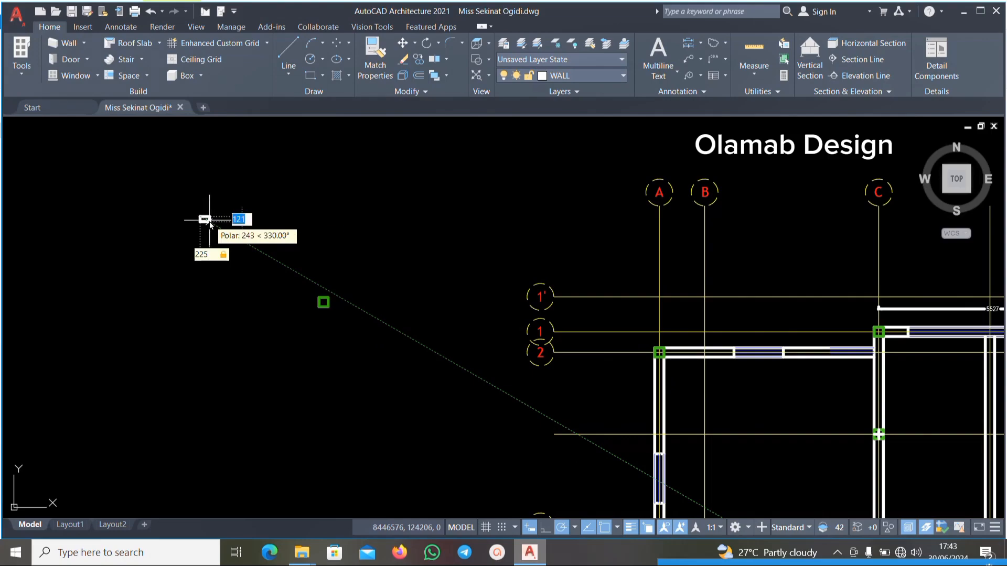
{"action": "type", "text": "450"}
{"action": "key", "text": "Return"}
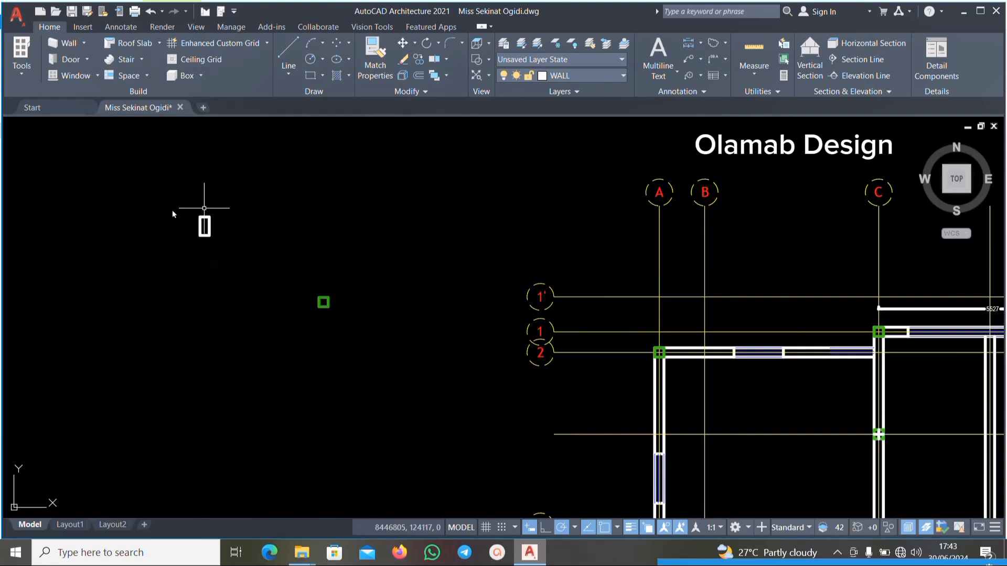
Measure the width of the new rectangle between its two upper corners with a linear dimension.
{"action": "scroll", "coordinate": [204, 208], "scroll_direction": "up", "scroll_amount": 5}
{"action": "scroll", "coordinate": [179, 220], "scroll_direction": "up", "scroll_amount": 4}
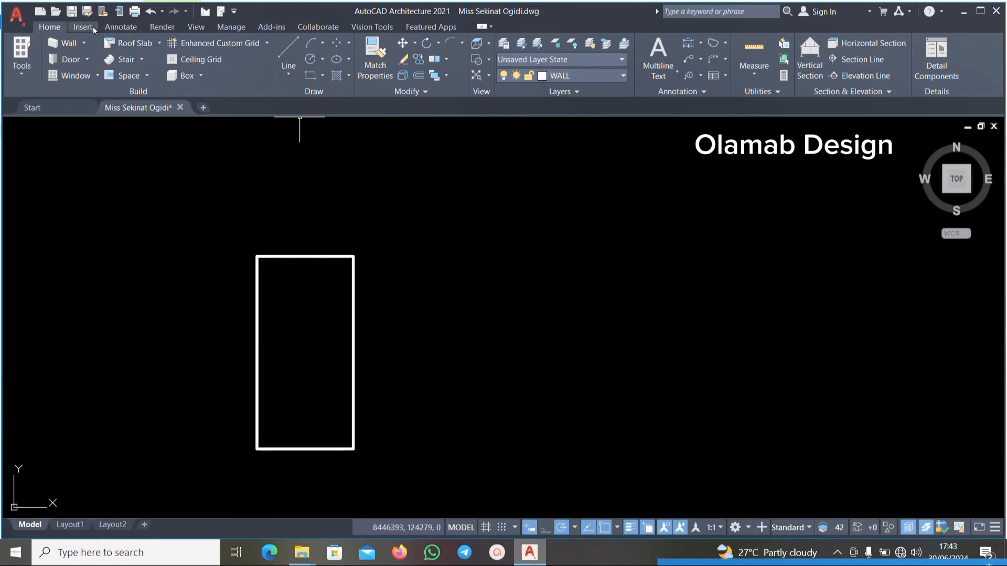
{"action": "left_click", "coordinate": [121, 28]}
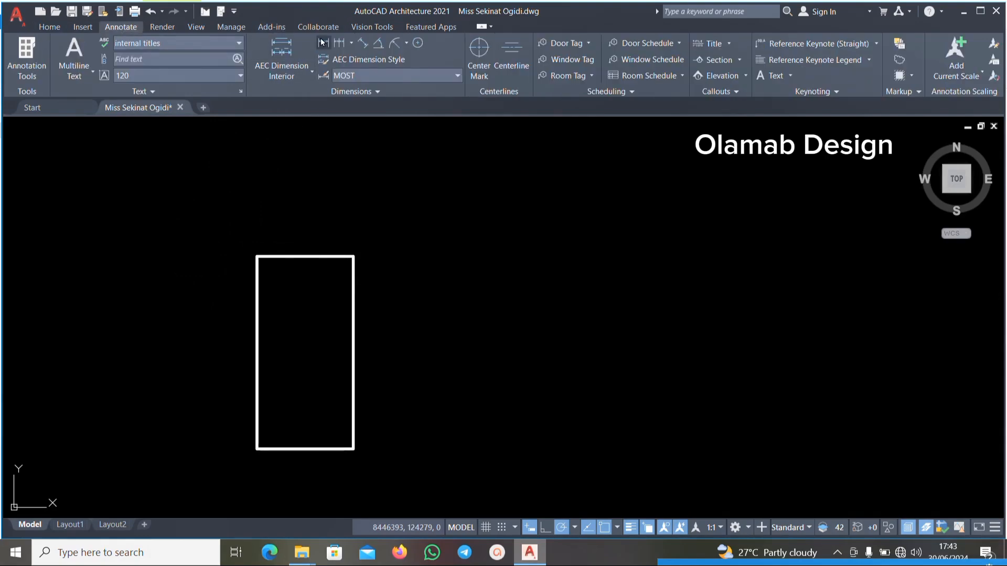
{"action": "left_click", "coordinate": [322, 42]}
{"action": "left_click", "coordinate": [257, 256]}
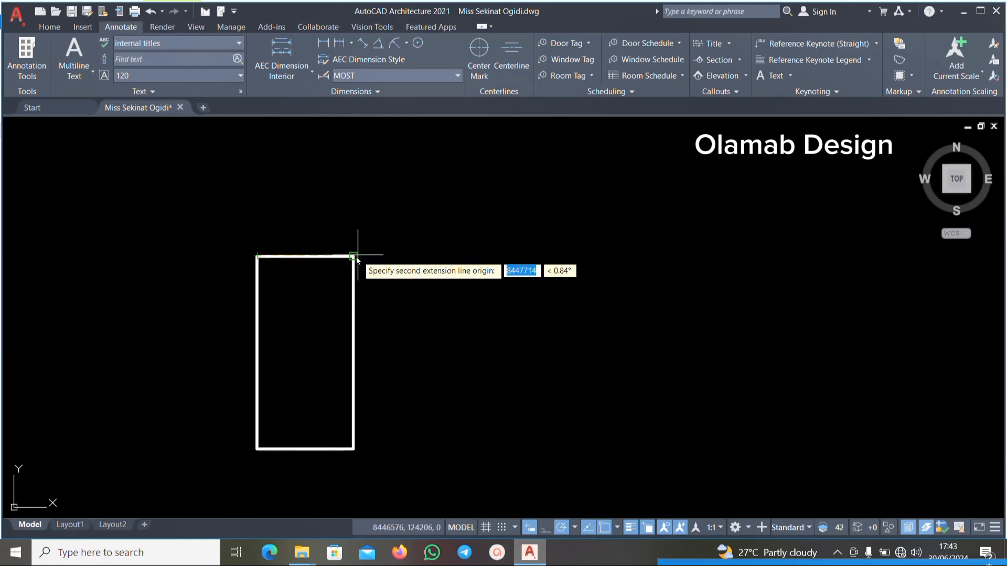
{"action": "left_click", "coordinate": [353, 257]}
{"action": "left_click", "coordinate": [351, 212]}
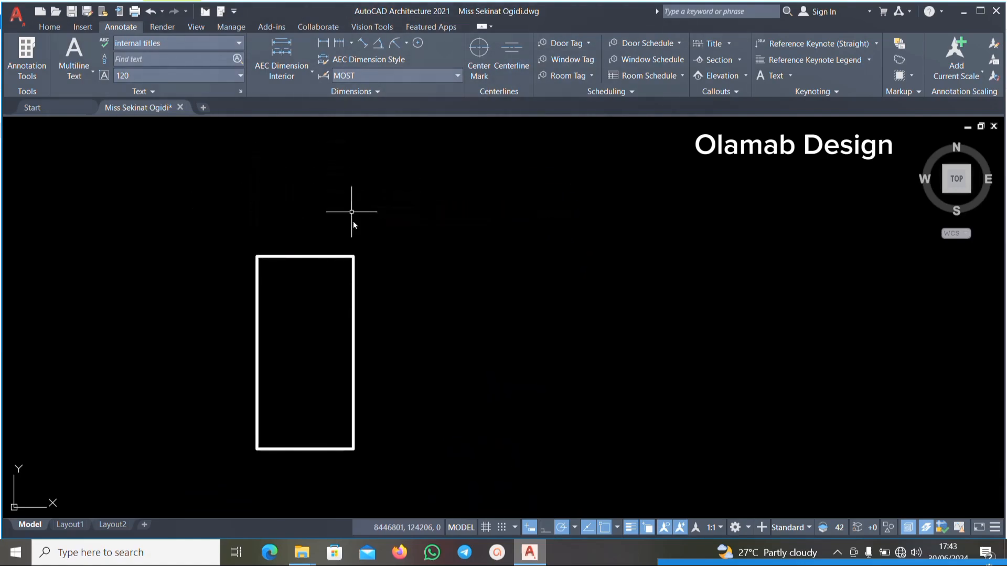
Measure the rectangle's height along its right edge with a linear dimension, without placing the dimension.
{"action": "right_click", "coordinate": [364, 218]}
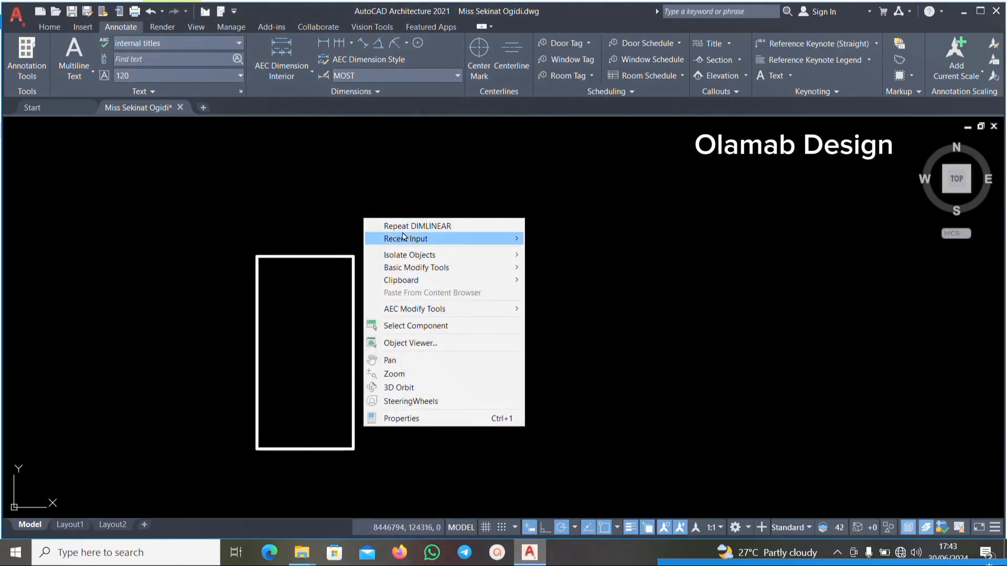
{"action": "left_click", "coordinate": [403, 226]}
{"action": "left_click", "coordinate": [353, 257]}
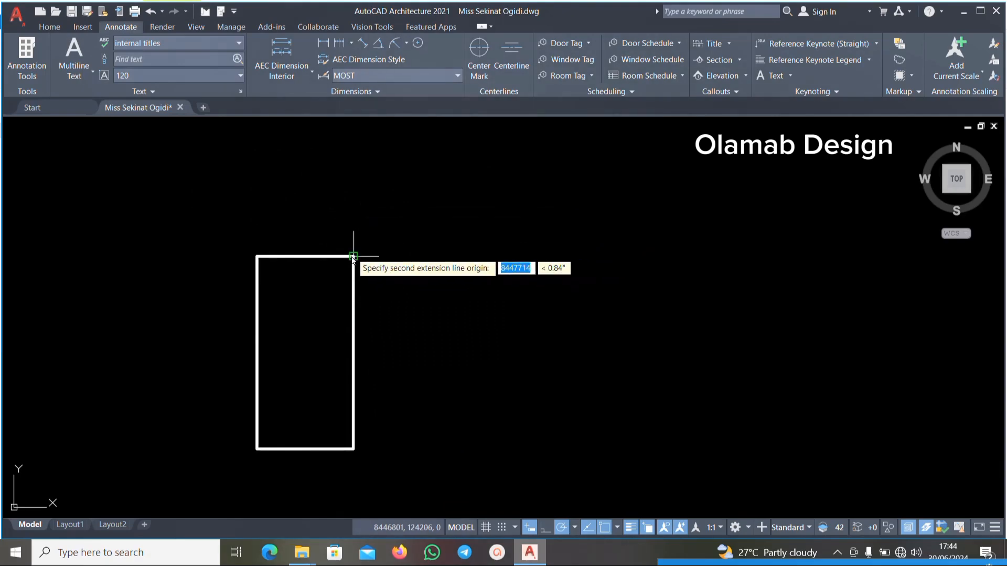
{"action": "left_click", "coordinate": [353, 449]}
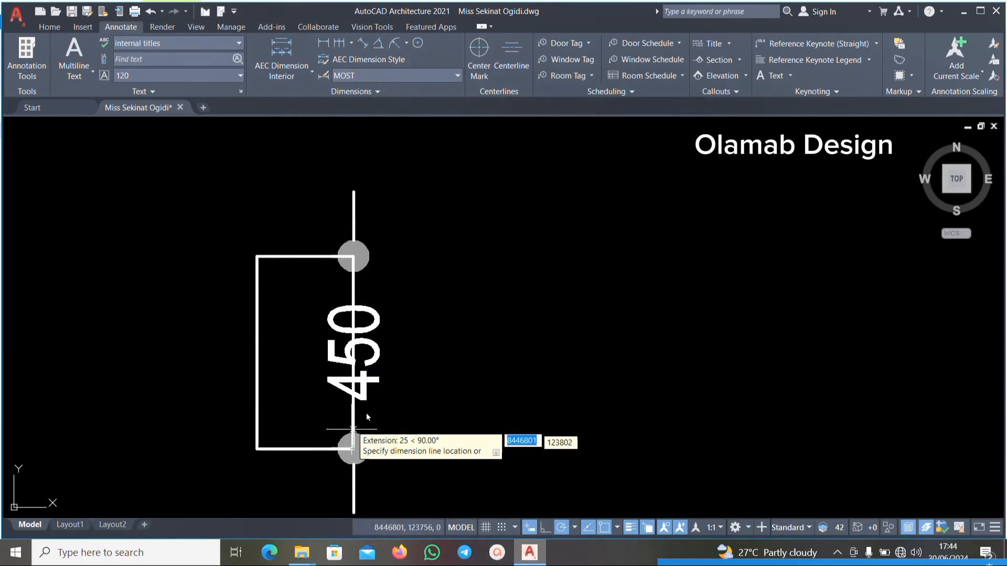
{"action": "key", "text": "Escape"}
{"action": "scroll", "coordinate": [393, 274], "scroll_direction": "down", "scroll_amount": 3}
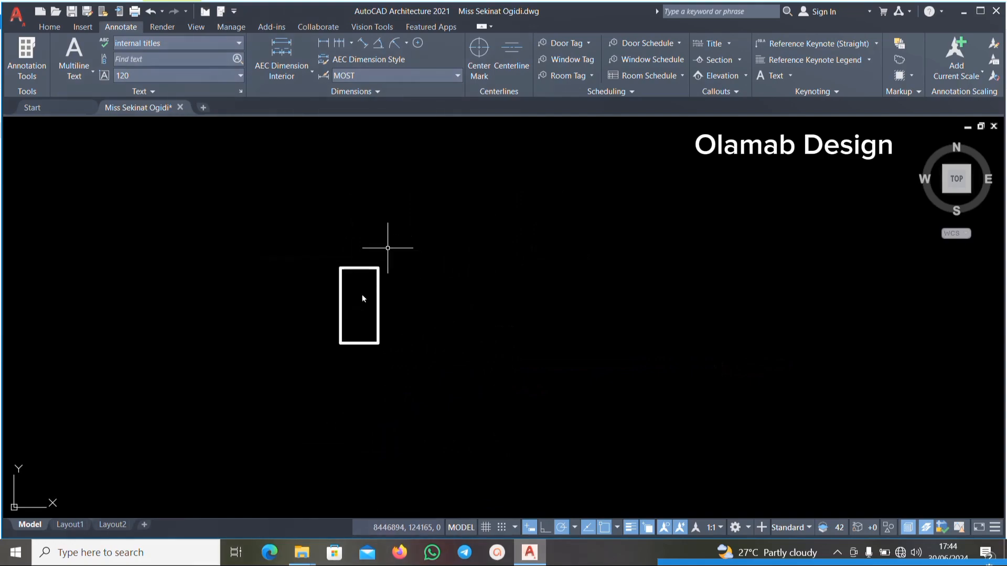
{"action": "scroll", "coordinate": [364, 202], "scroll_direction": "up", "scroll_amount": 2}
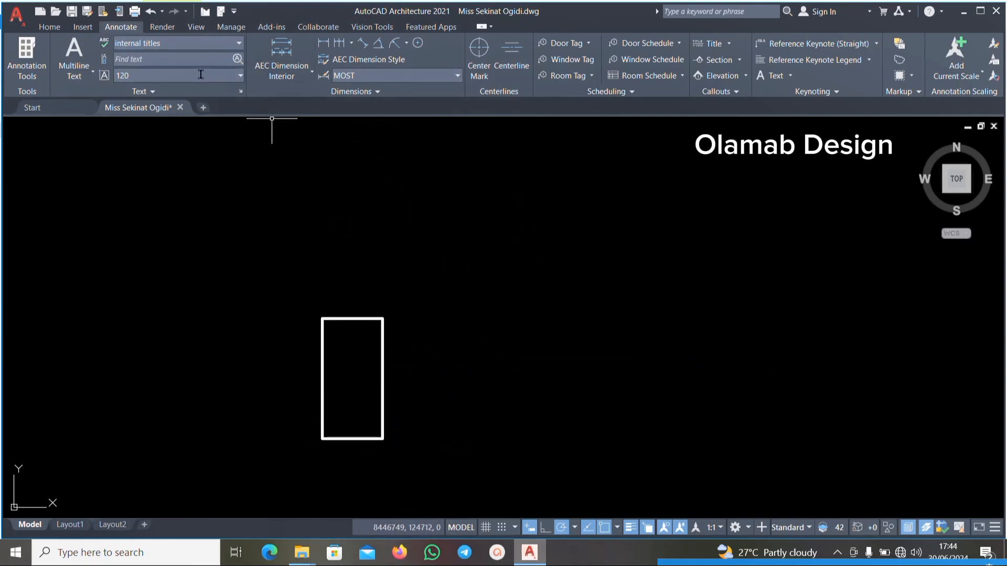
{"action": "left_click", "coordinate": [49, 27]}
{"action": "scroll", "coordinate": [329, 213], "scroll_direction": "down", "scroll_amount": 5}
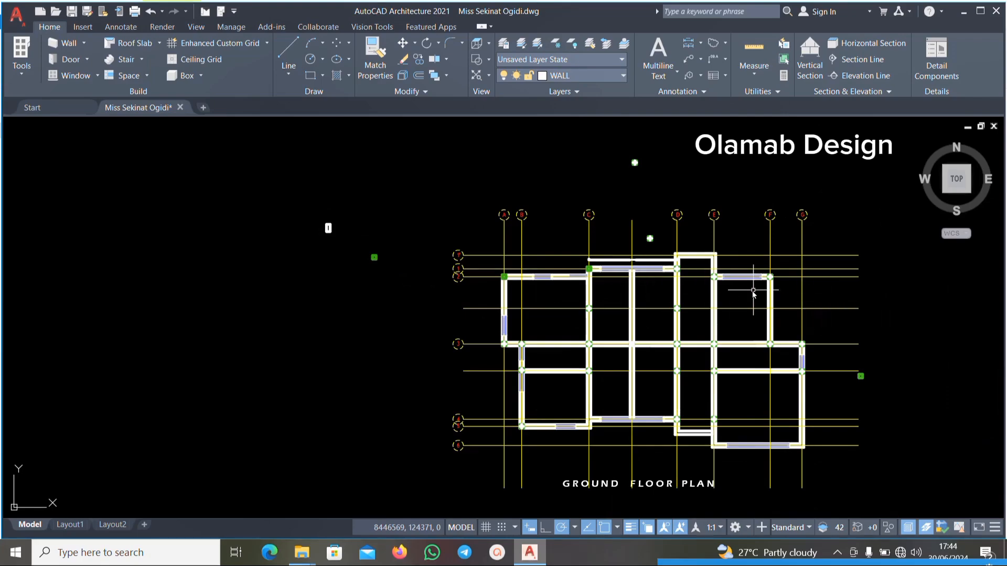
{"action": "scroll", "coordinate": [661, 272], "scroll_direction": "up", "scroll_amount": 5}
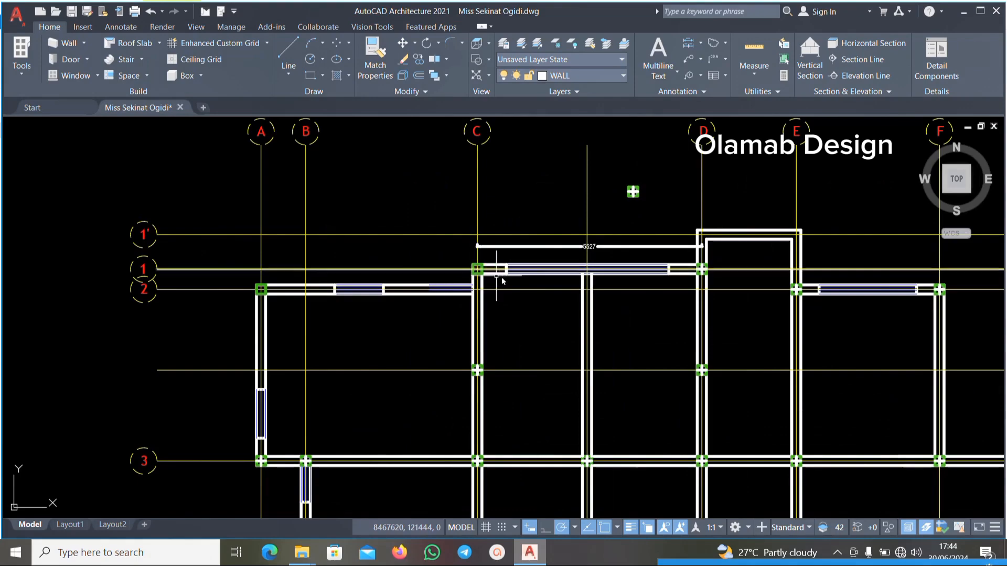
{"action": "scroll", "coordinate": [443, 274], "scroll_direction": "up", "scroll_amount": 5}
{"action": "scroll", "coordinate": [551, 293], "scroll_direction": "down", "scroll_amount": 5}
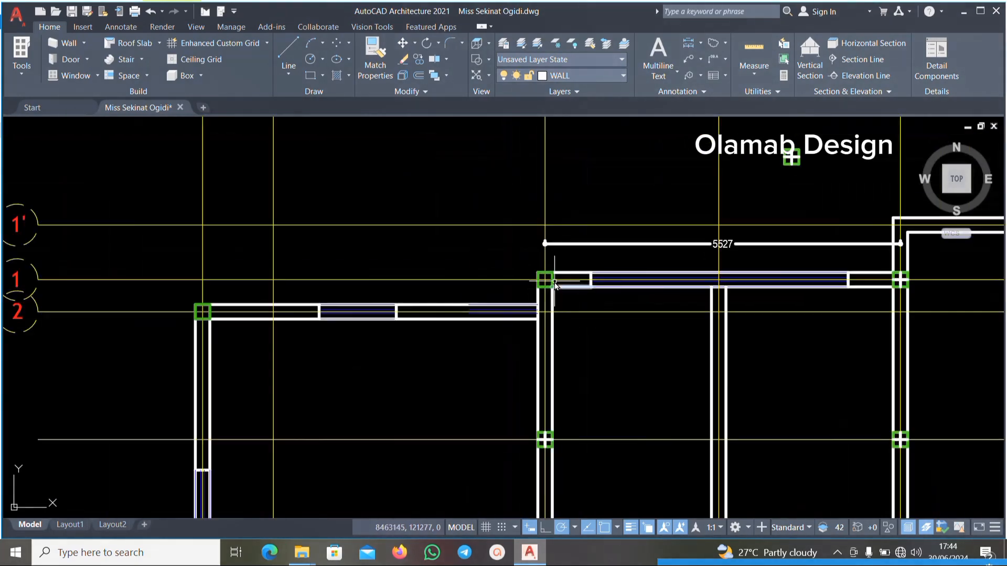
Delete the hollow column where gridlines C and 1 cross.
{"action": "scroll", "coordinate": [545, 278], "scroll_direction": "up", "scroll_amount": 7}
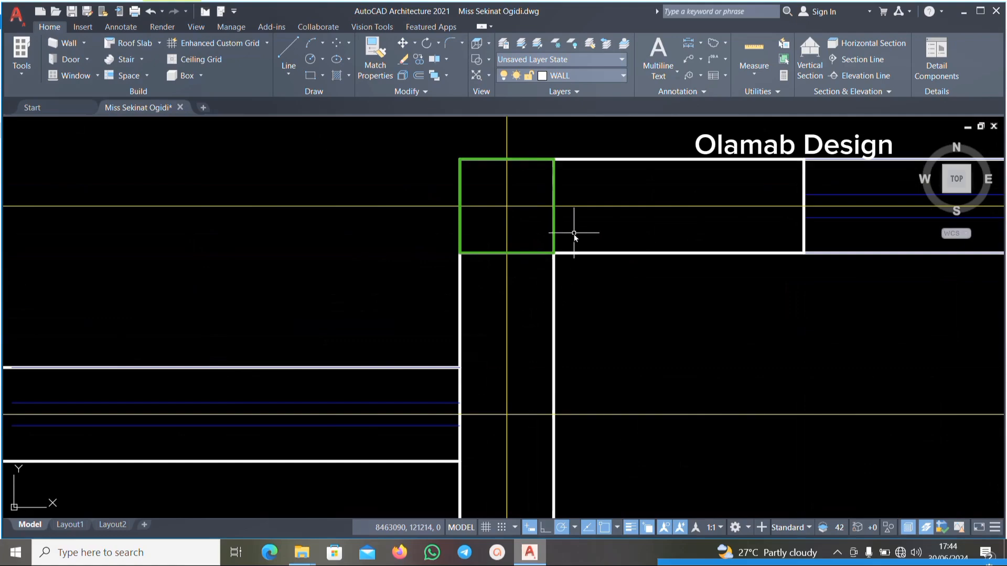
{"action": "left_click", "coordinate": [576, 234]}
{"action": "left_click", "coordinate": [536, 278]}
{"action": "scroll", "coordinate": [537, 295], "scroll_direction": "down", "scroll_amount": 4}
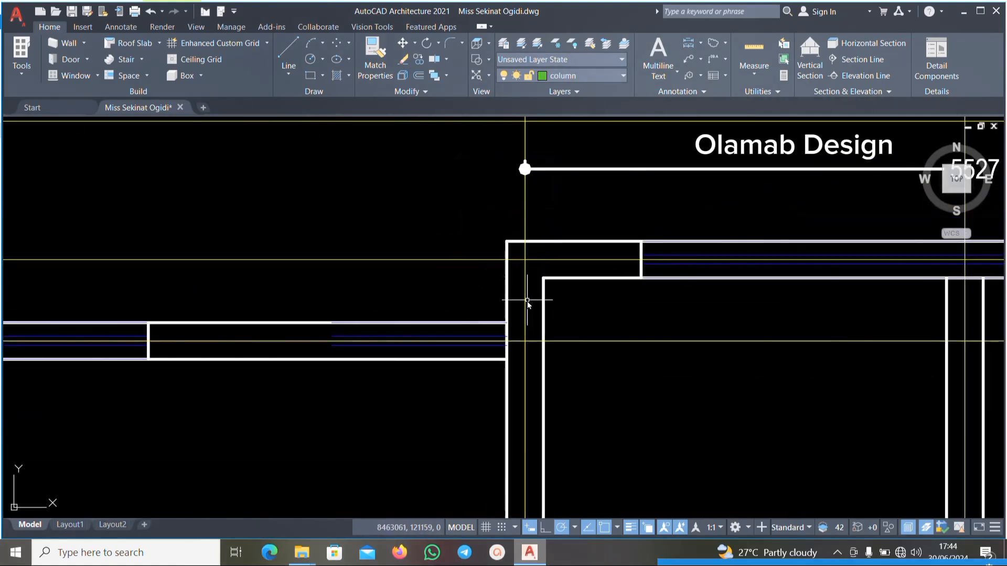
{"action": "key", "text": "Escape"}
Rotate the 225 by 450 rectangle 90 degrees counterclockwise about its lower-right corner so that it lies horizontally.
{"action": "scroll", "coordinate": [529, 301], "scroll_direction": "down", "scroll_amount": 6}
{"action": "scroll", "coordinate": [269, 229], "scroll_direction": "down", "scroll_amount": 4}
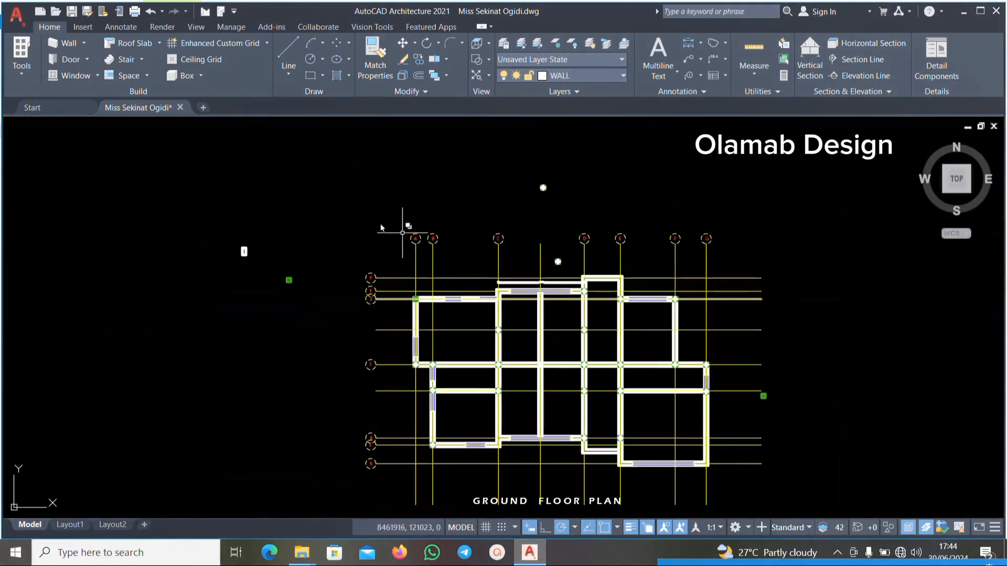
{"action": "scroll", "coordinate": [269, 229], "scroll_direction": "up", "scroll_amount": 10}
{"action": "left_click", "coordinate": [277, 219]}
{"action": "left_click", "coordinate": [190, 349]}
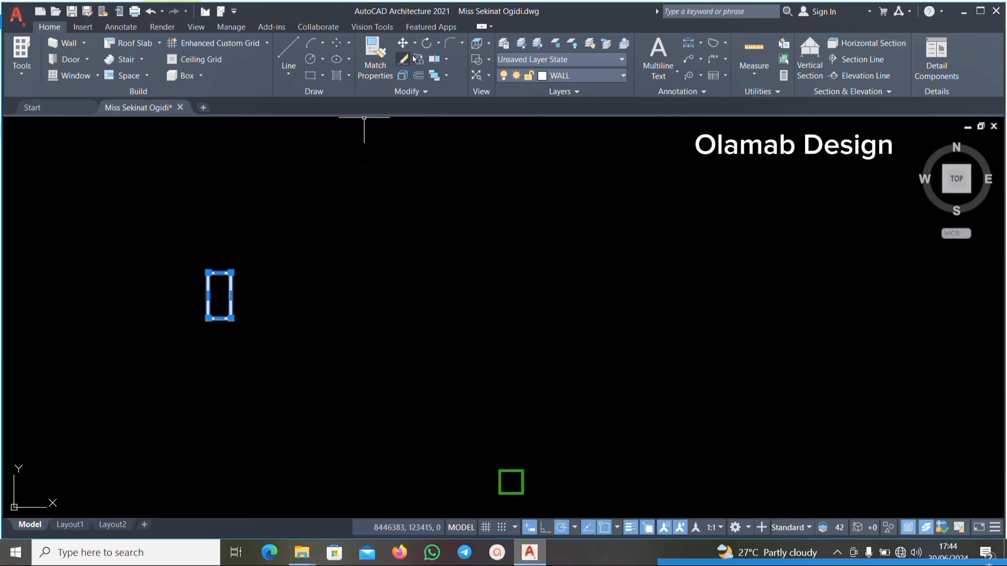
{"action": "left_click", "coordinate": [427, 43]}
{"action": "left_click", "coordinate": [232, 318]}
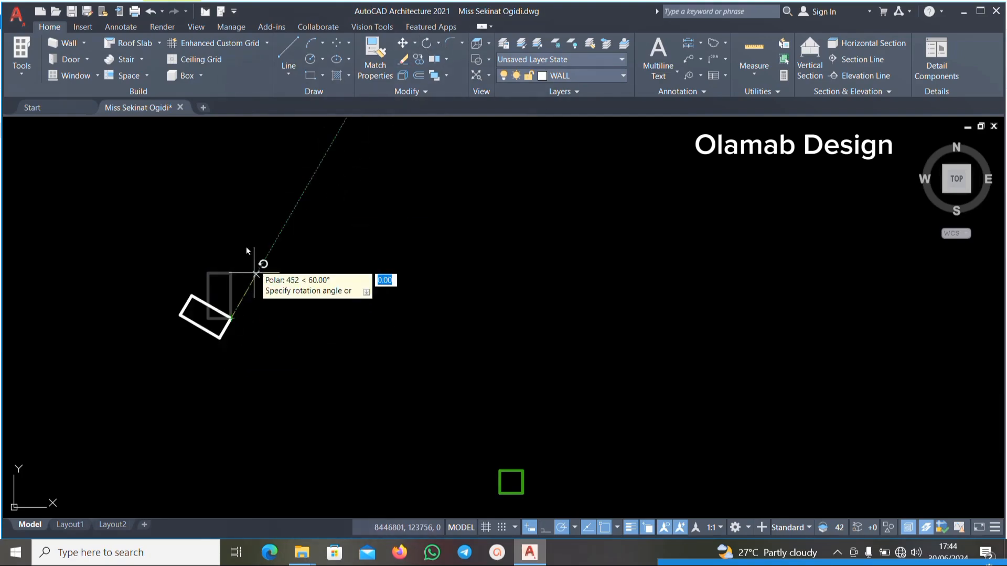
{"action": "key", "text": "Escape"}
Copy the horizontal rectangle from its lower-left corner to the empty space above gridline 1', between gridlines B and C.
{"action": "left_click", "coordinate": [292, 263]}
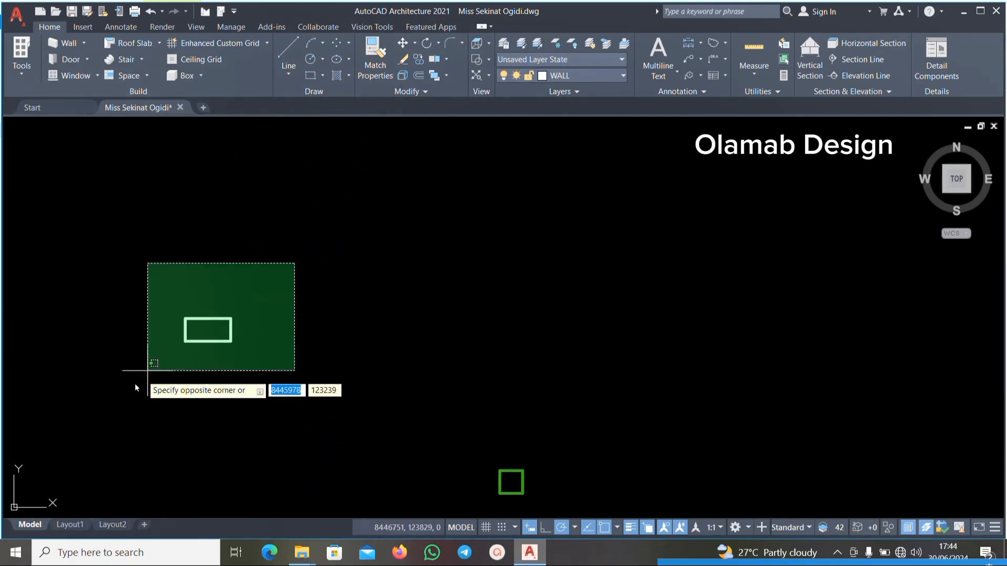
{"action": "left_click", "coordinate": [157, 368]}
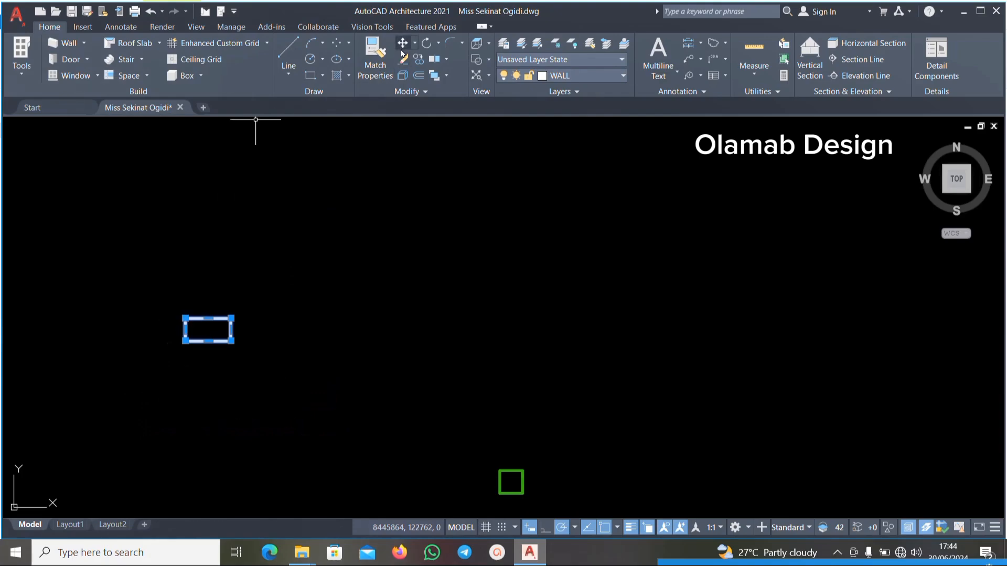
{"action": "left_click", "coordinate": [414, 60]}
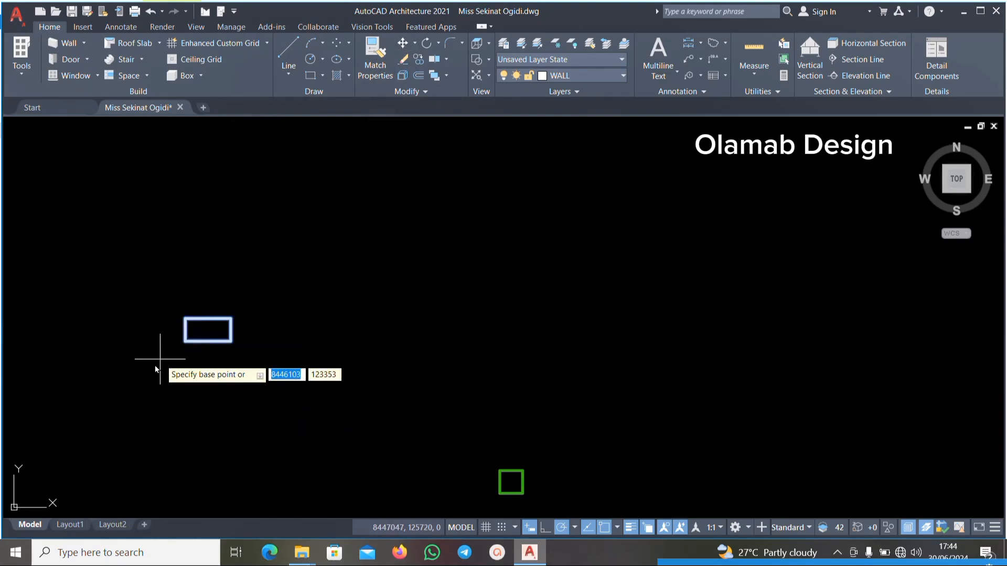
{"action": "left_click", "coordinate": [186, 340]}
{"action": "scroll", "coordinate": [163, 323], "scroll_direction": "down", "scroll_amount": 5}
{"action": "scroll", "coordinate": [315, 372], "scroll_direction": "up", "scroll_amount": 6}
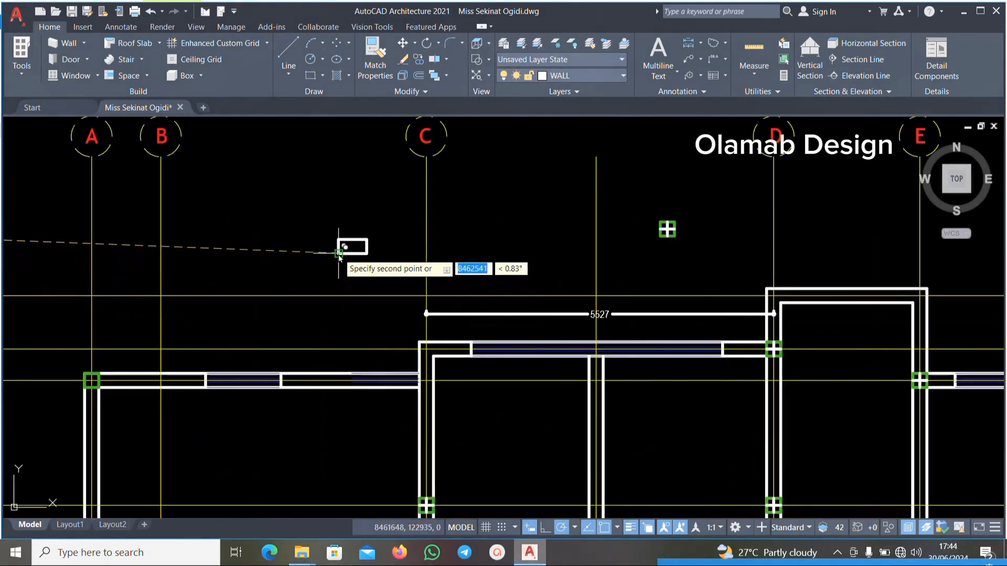
{"action": "left_click", "coordinate": [337, 255]}
{"action": "key", "text": "Escape"}
{"action": "left_click", "coordinate": [363, 221]}
{"action": "left_click", "coordinate": [322, 262]}
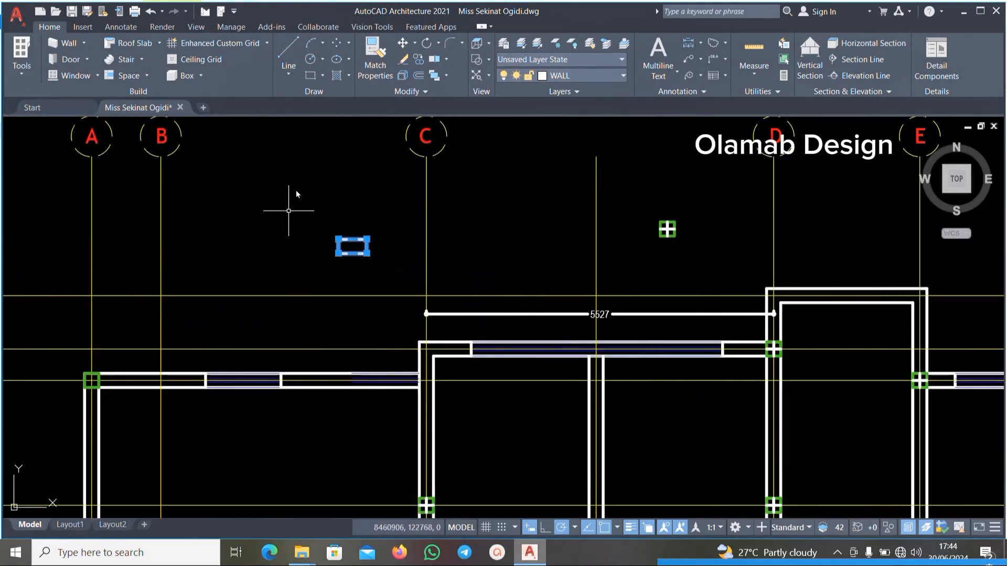
{"action": "left_click", "coordinate": [418, 59]}
{"action": "left_click", "coordinate": [339, 239]}
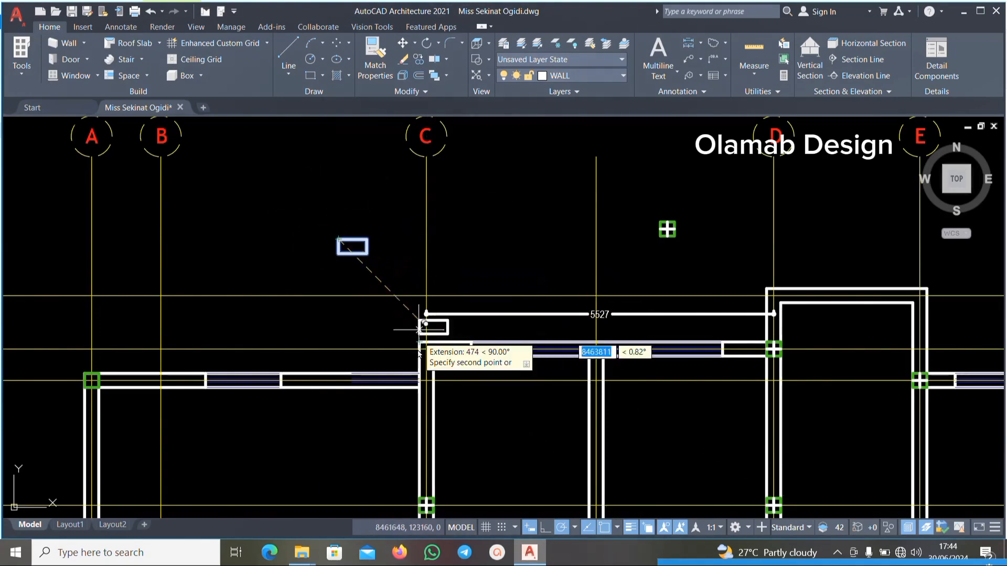
{"action": "scroll", "coordinate": [419, 329], "scroll_direction": "up", "scroll_amount": 5}
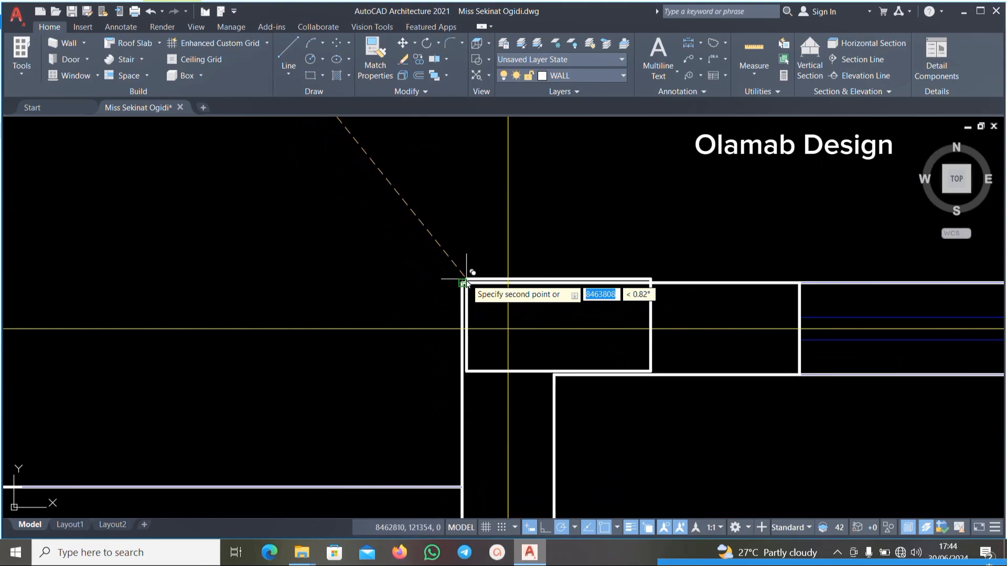
{"action": "scroll", "coordinate": [428, 265], "scroll_direction": "down", "scroll_amount": 4}
{"action": "key", "text": "Escape"}
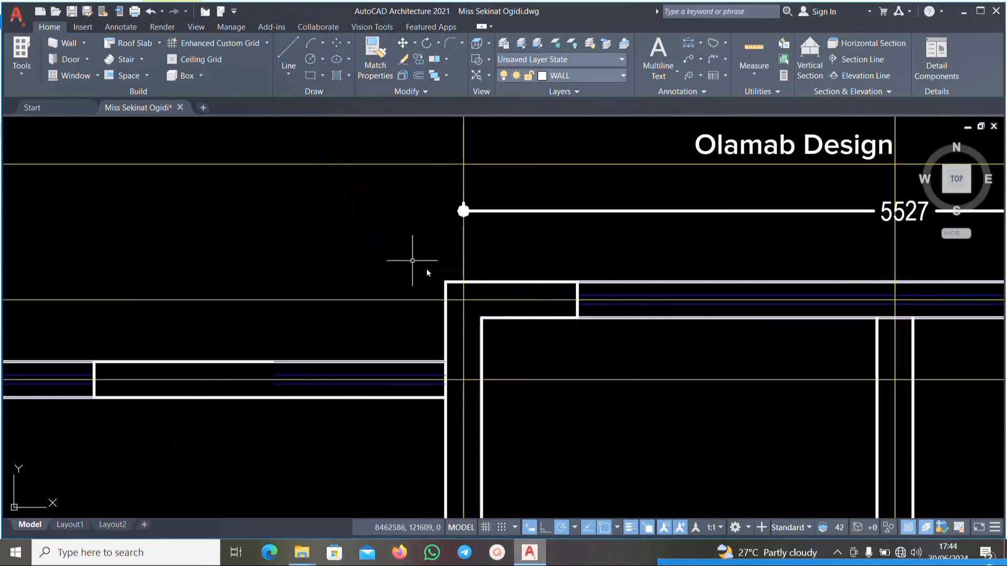
Check the layer of the hollow column where gridlines A and 2 cross.
{"action": "scroll", "coordinate": [412, 261], "scroll_direction": "down", "scroll_amount": 6}
{"action": "scroll", "coordinate": [314, 278], "scroll_direction": "up", "scroll_amount": 5}
{"action": "scroll", "coordinate": [332, 283], "scroll_direction": "down", "scroll_amount": 3}
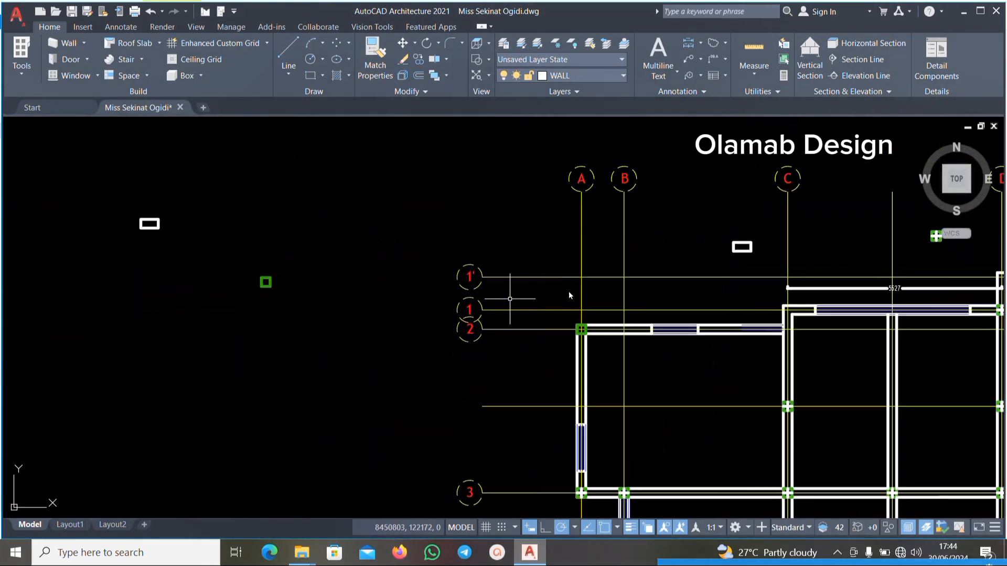
{"action": "scroll", "coordinate": [741, 244], "scroll_direction": "up", "scroll_amount": 2}
{"action": "scroll", "coordinate": [487, 378], "scroll_direction": "up", "scroll_amount": 2}
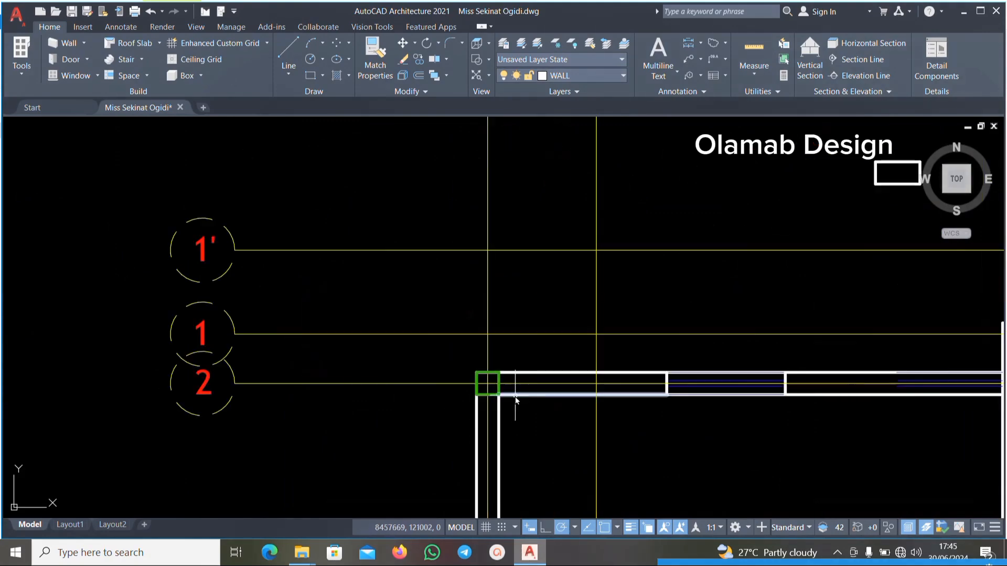
{"action": "left_click", "coordinate": [499, 386]}
{"action": "mouse_move", "coordinate": [498, 385]}
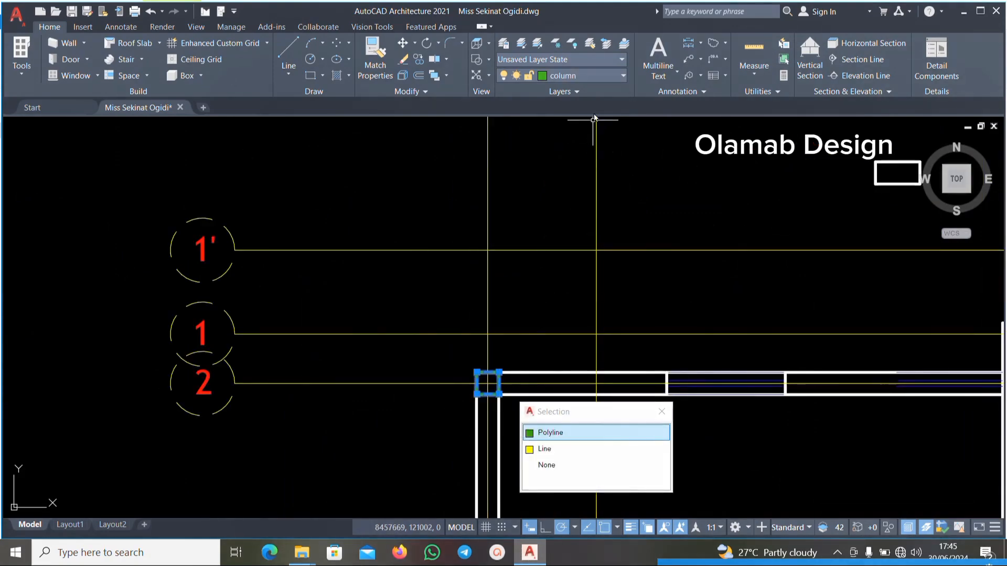
{"action": "key", "text": "Escape"}
Move the copied rectangle between gridlines B and C onto the column layer.
{"action": "scroll", "coordinate": [438, 259], "scroll_direction": "down", "scroll_amount": 1}
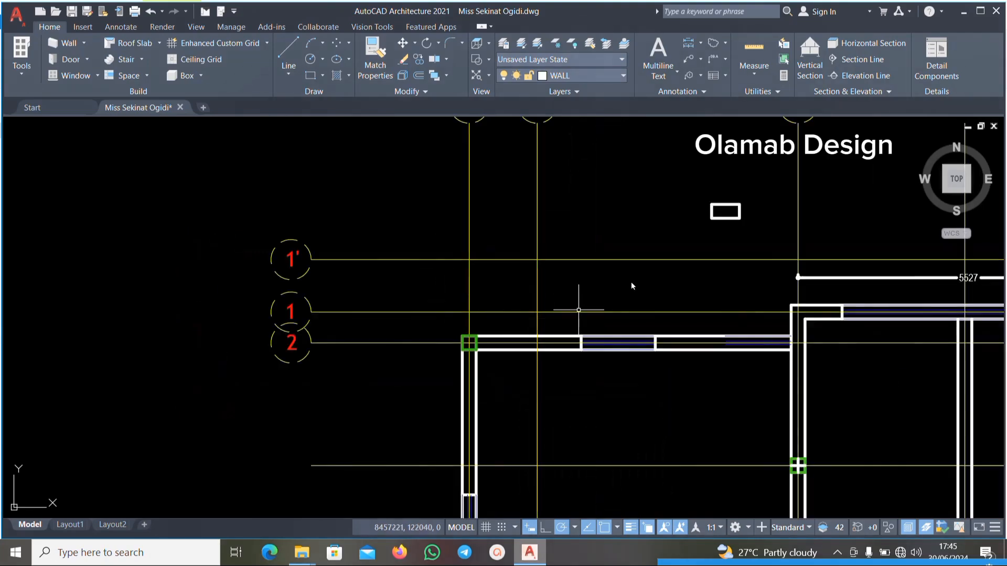
{"action": "scroll", "coordinate": [764, 194], "scroll_direction": "up", "scroll_amount": 3}
{"action": "left_click", "coordinate": [779, 186]}
{"action": "left_click", "coordinate": [398, 322]}
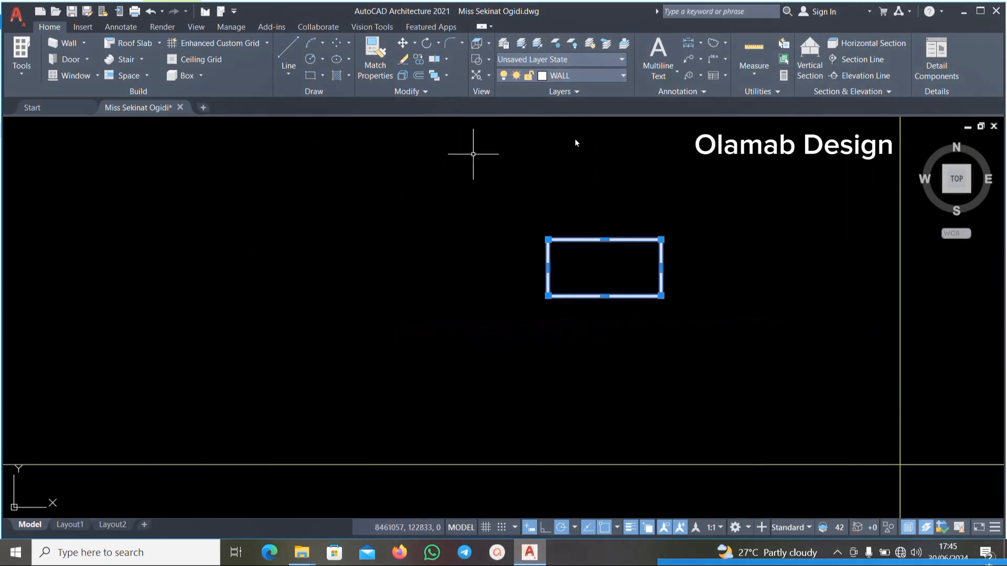
{"action": "left_click", "coordinate": [601, 73]}
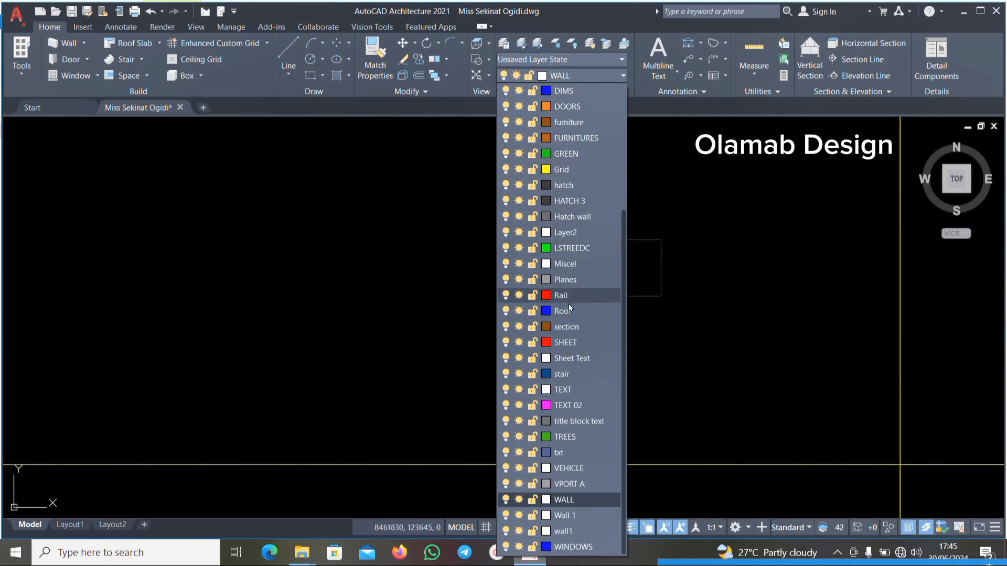
{"action": "scroll", "coordinate": [568, 166], "scroll_direction": "up", "scroll_amount": 3}
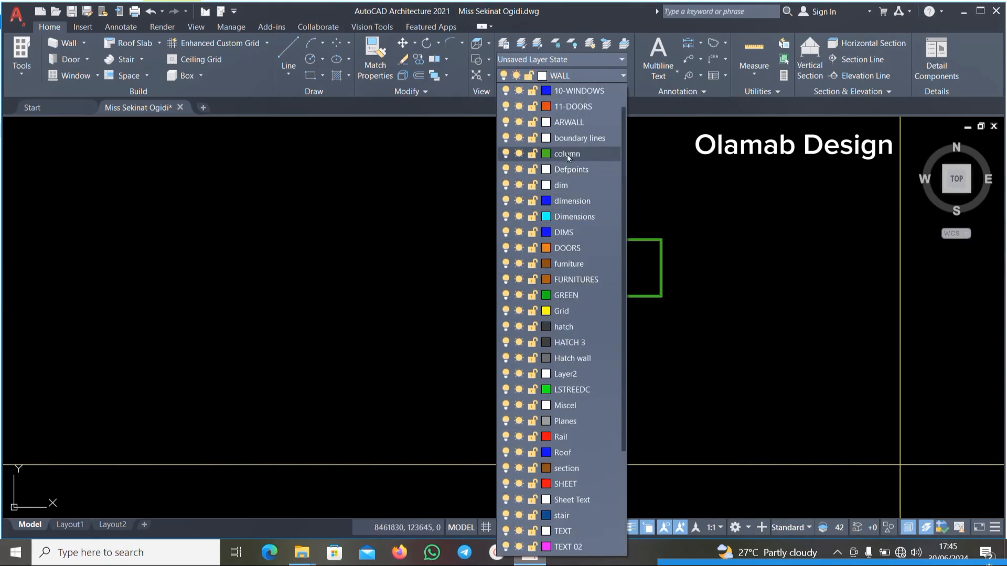
{"action": "scroll", "coordinate": [567, 152], "scroll_direction": "up", "scroll_amount": 1}
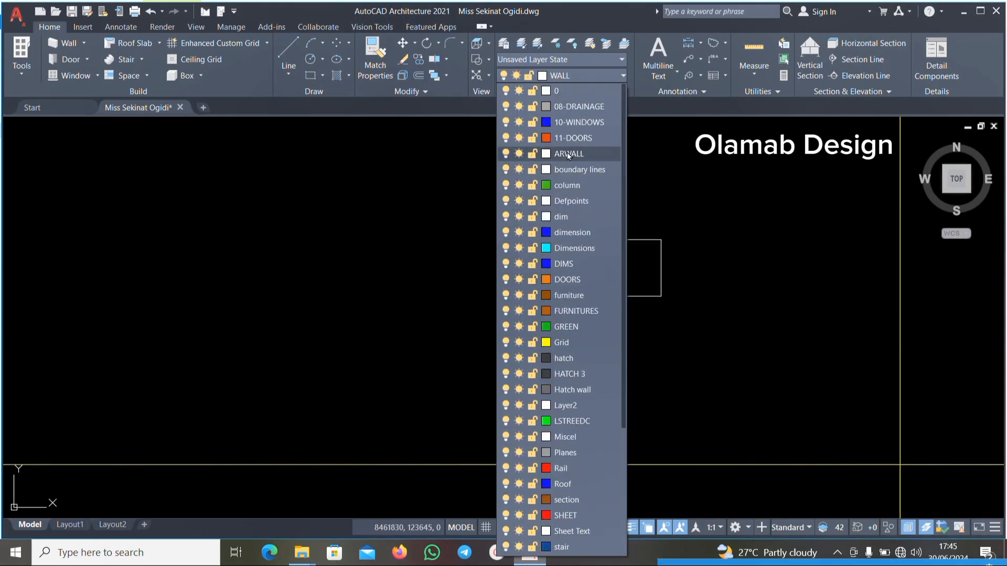
{"action": "left_click", "coordinate": [572, 185]}
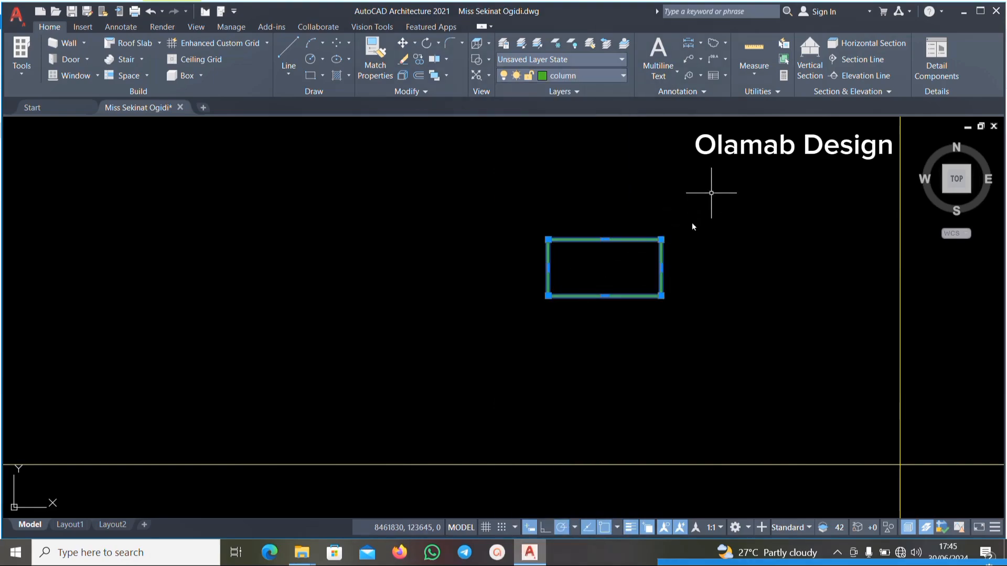
Copy the green rectangle from its upper-left corner onto the outer wall corner where gridlines C and 1 cross.
{"action": "left_click", "coordinate": [417, 60]}
{"action": "left_click", "coordinate": [549, 239]}
{"action": "scroll", "coordinate": [524, 169], "scroll_direction": "down", "scroll_amount": 10}
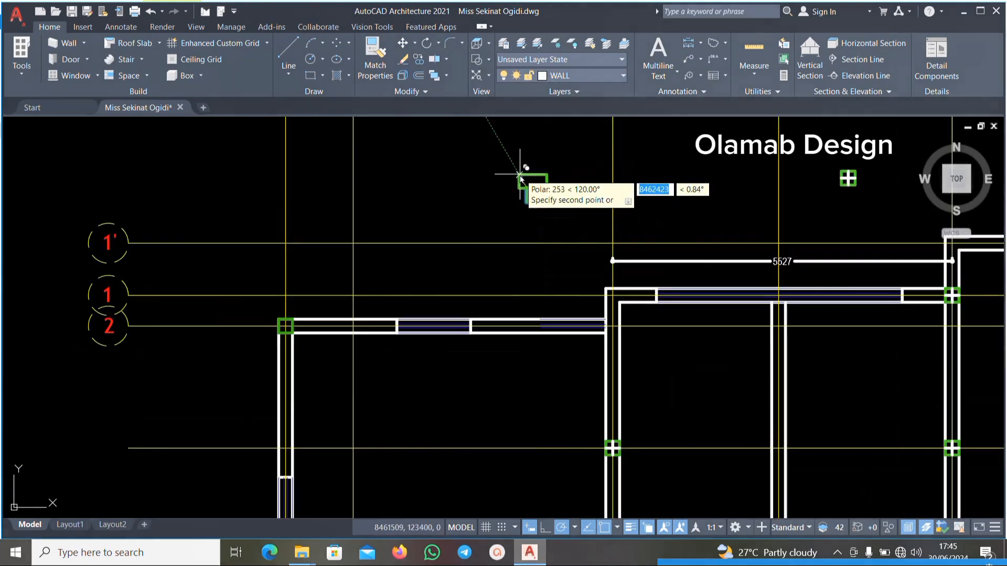
{"action": "scroll", "coordinate": [576, 227], "scroll_direction": "down", "scroll_amount": 3}
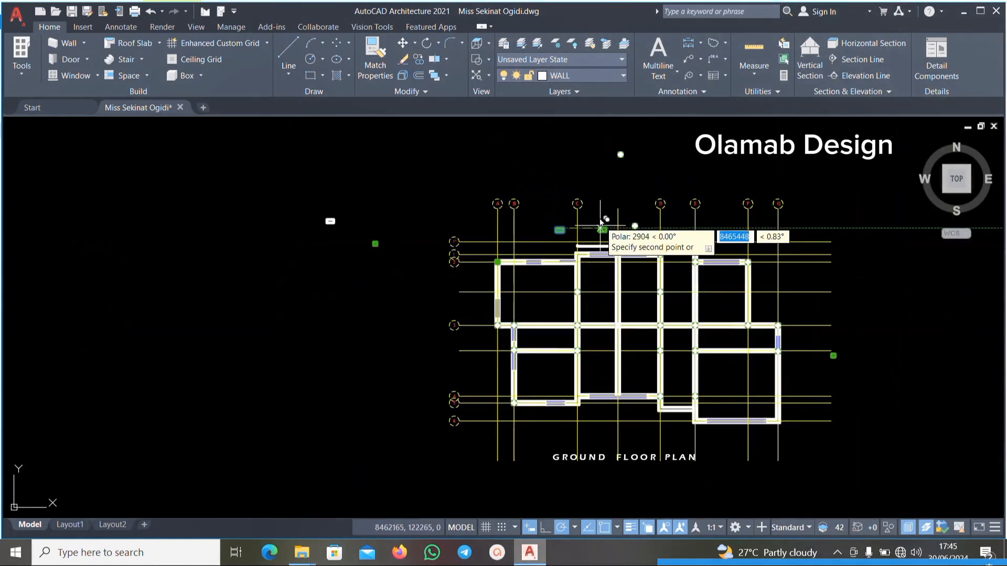
{"action": "scroll", "coordinate": [577, 231], "scroll_direction": "up", "scroll_amount": 2}
{"action": "scroll", "coordinate": [554, 297], "scroll_direction": "up", "scroll_amount": 5}
{"action": "scroll", "coordinate": [548, 297], "scroll_direction": "up", "scroll_amount": 2}
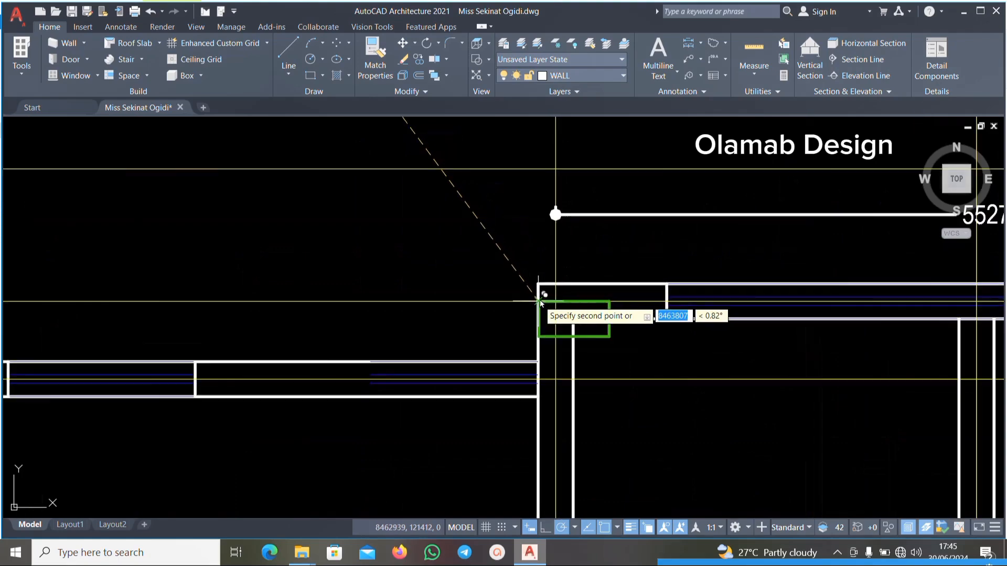
Place another copy of the green rectangle on the wall junction where gridlines C and 4 cross, flush with the wall's outer face.
{"action": "scroll", "coordinate": [482, 260], "scroll_direction": "down", "scroll_amount": 7}
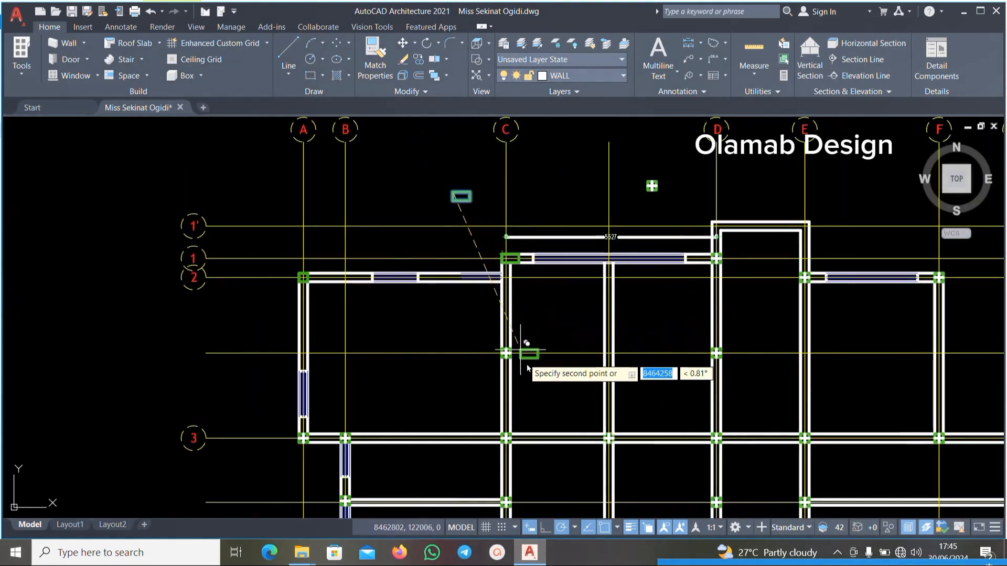
{"action": "scroll", "coordinate": [545, 414], "scroll_direction": "up", "scroll_amount": 4}
{"action": "scroll", "coordinate": [537, 389], "scroll_direction": "down", "scroll_amount": 5}
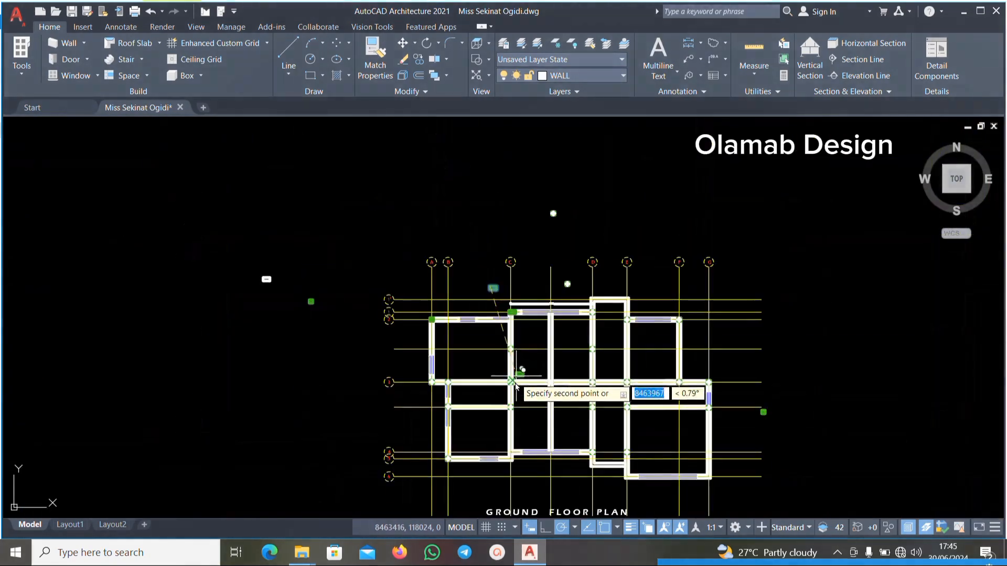
{"action": "scroll", "coordinate": [517, 473], "scroll_direction": "up", "scroll_amount": 8}
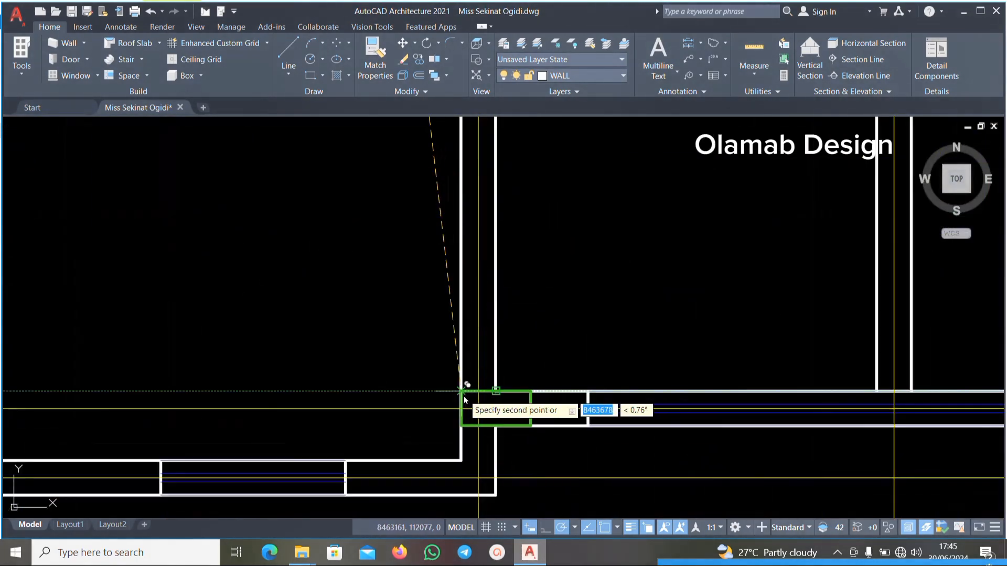
{"action": "scroll", "coordinate": [477, 394], "scroll_direction": "up", "scroll_amount": 4}
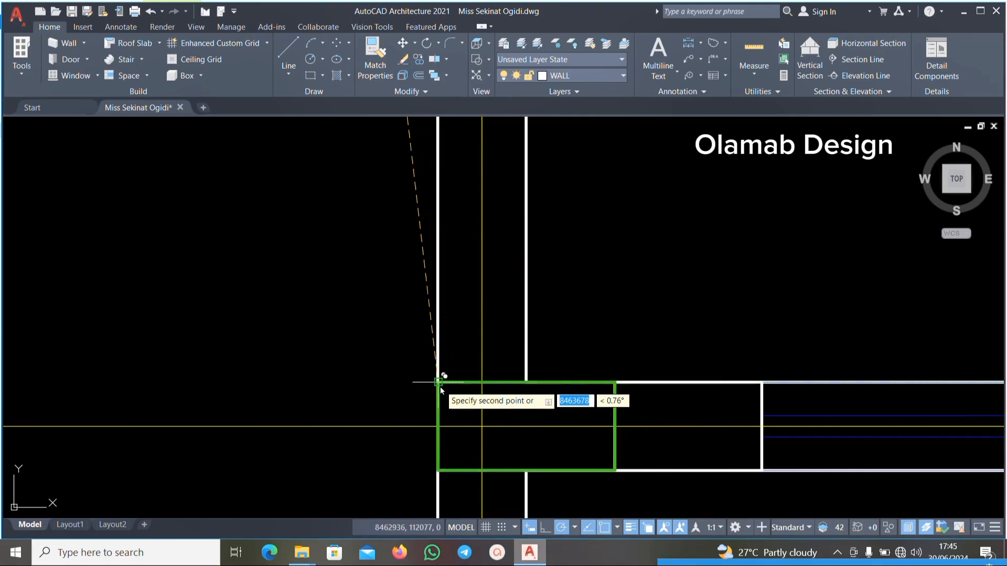
{"action": "scroll", "coordinate": [440, 388], "scroll_direction": "down", "scroll_amount": 3}
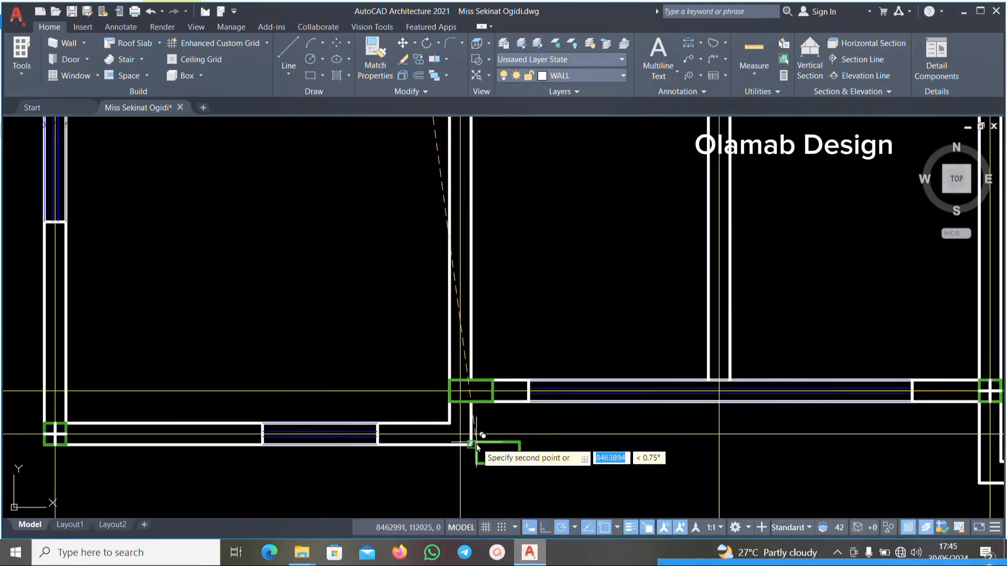
{"action": "scroll", "coordinate": [422, 440], "scroll_direction": "down", "scroll_amount": 3}
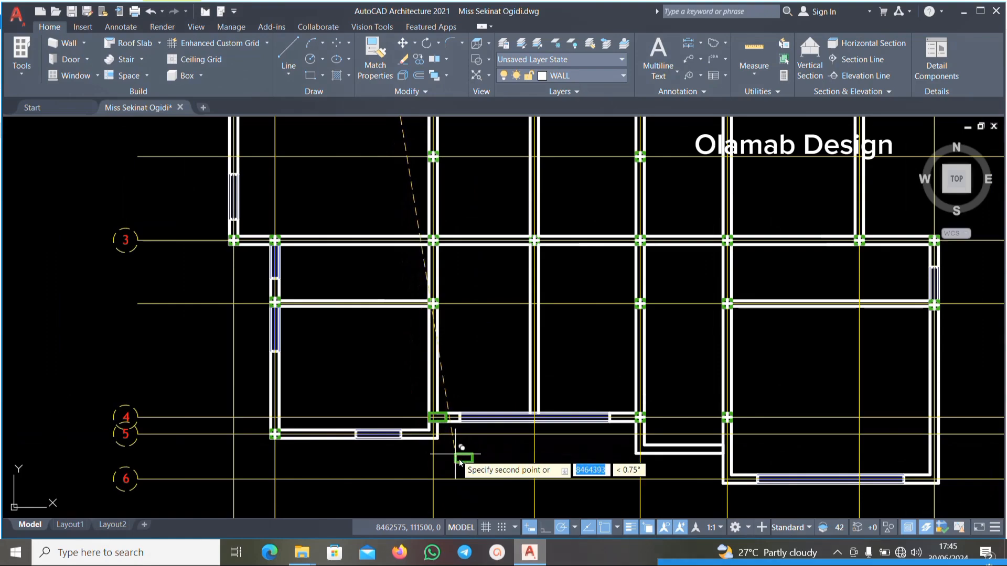
{"action": "scroll", "coordinate": [483, 454], "scroll_direction": "down", "scroll_amount": 3}
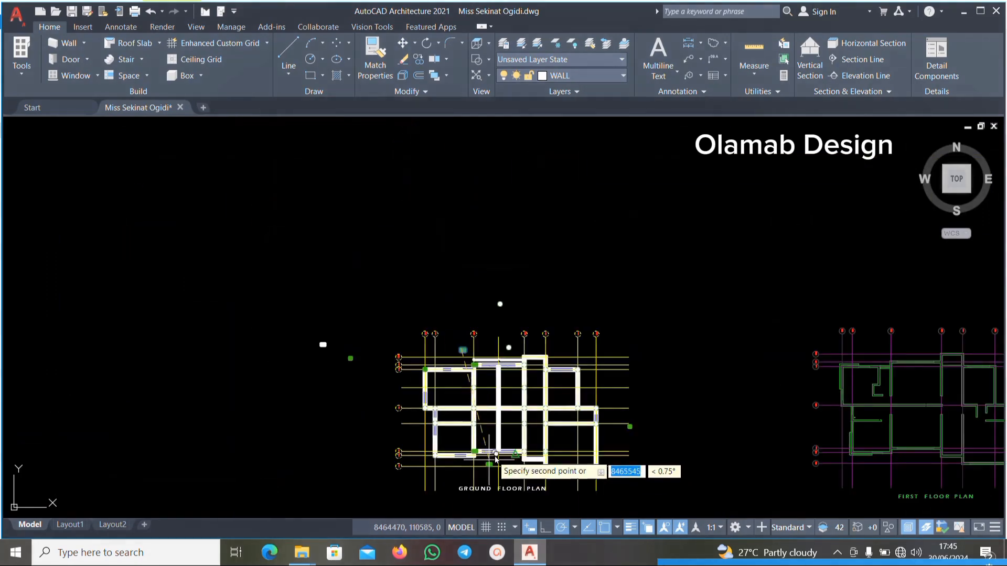
Place a spare copy of the green rectangle above the plan between gridlines C and D, then end the copy.
{"action": "scroll", "coordinate": [456, 458], "scroll_direction": "up", "scroll_amount": 3}
{"action": "scroll", "coordinate": [517, 323], "scroll_direction": "up", "scroll_amount": 4}
{"action": "scroll", "coordinate": [566, 354], "scroll_direction": "down", "scroll_amount": 4}
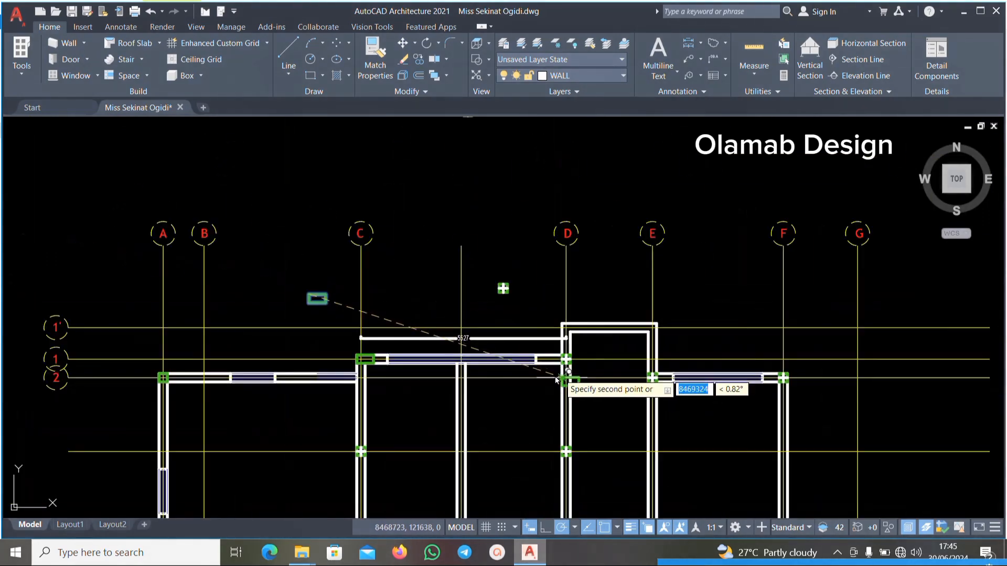
{"action": "left_click", "coordinate": [511, 228]}
Delete the square column and its leftover horizontal centre line where gridlines D and 1 cross.
{"action": "scroll", "coordinate": [559, 322], "scroll_direction": "up", "scroll_amount": 5}
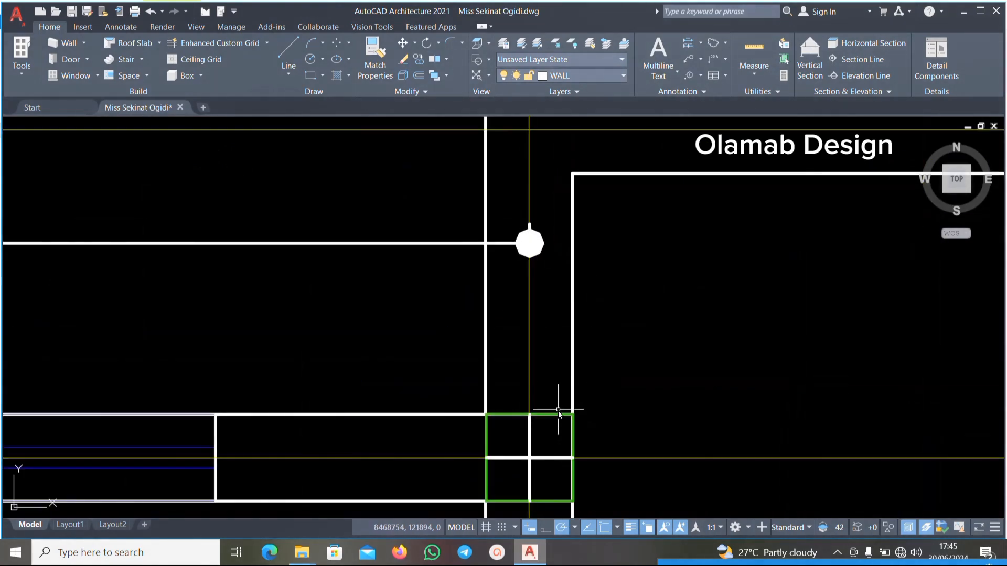
{"action": "left_click", "coordinate": [555, 421]}
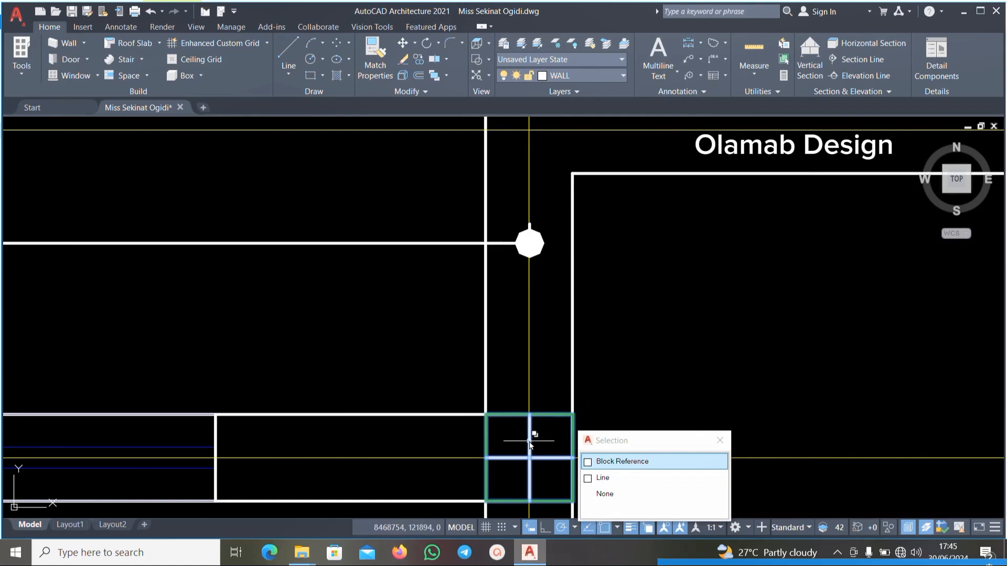
{"action": "key", "text": "Delete"}
{"action": "scroll", "coordinate": [531, 392], "scroll_direction": "down", "scroll_amount": 3}
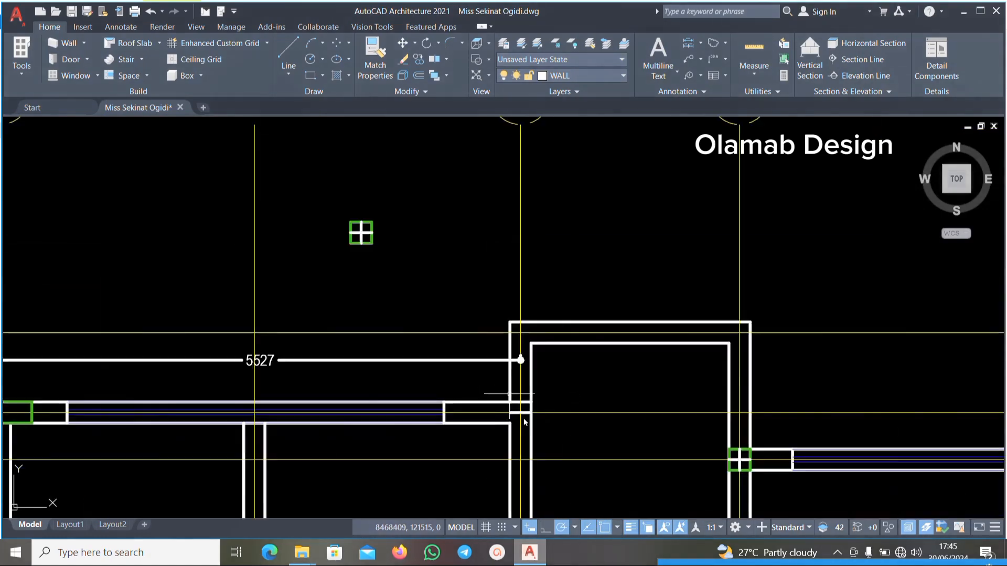
{"action": "scroll", "coordinate": [523, 418], "scroll_direction": "up", "scroll_amount": 5}
{"action": "left_click", "coordinate": [530, 411]}
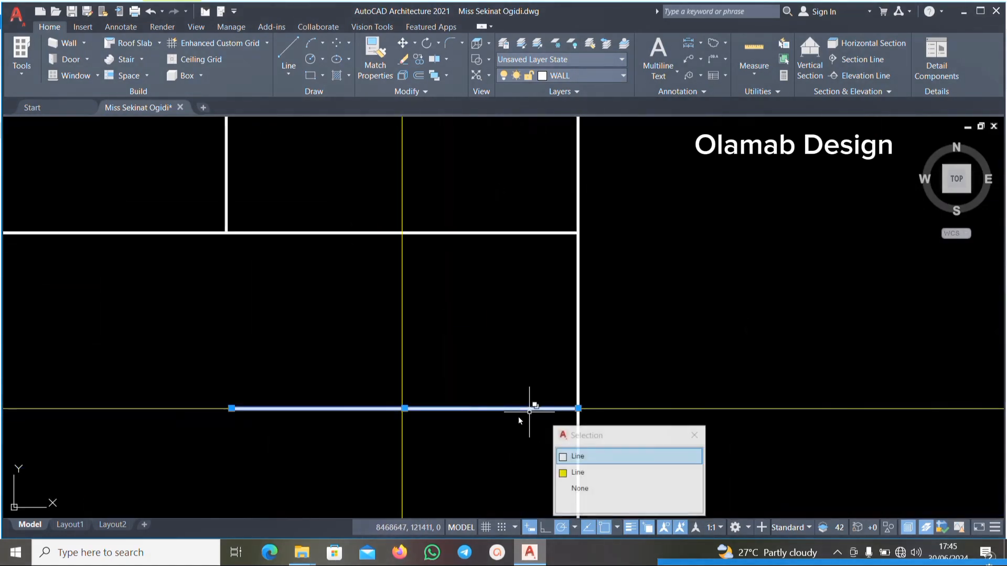
{"action": "key", "text": "Delete"}
{"action": "scroll", "coordinate": [441, 416], "scroll_direction": "down", "scroll_amount": 5}
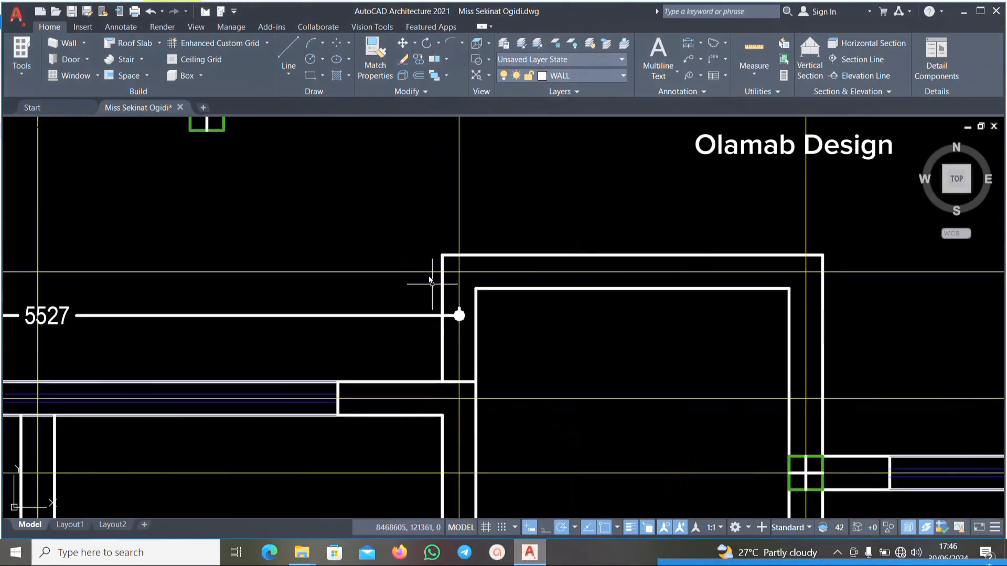
Copy the spare rectangle by its upper-right corner onto the wall junction at gridlines D and 1, flush with the wall's far face.
{"action": "scroll", "coordinate": [384, 139], "scroll_direction": "up", "scroll_amount": 4}
{"action": "left_click", "coordinate": [436, 133]}
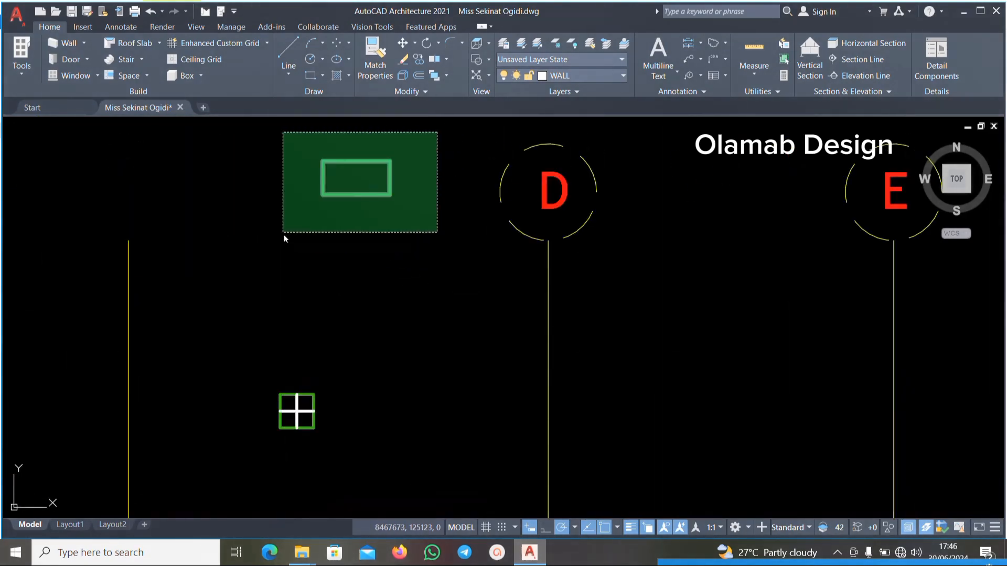
{"action": "left_click", "coordinate": [284, 235]}
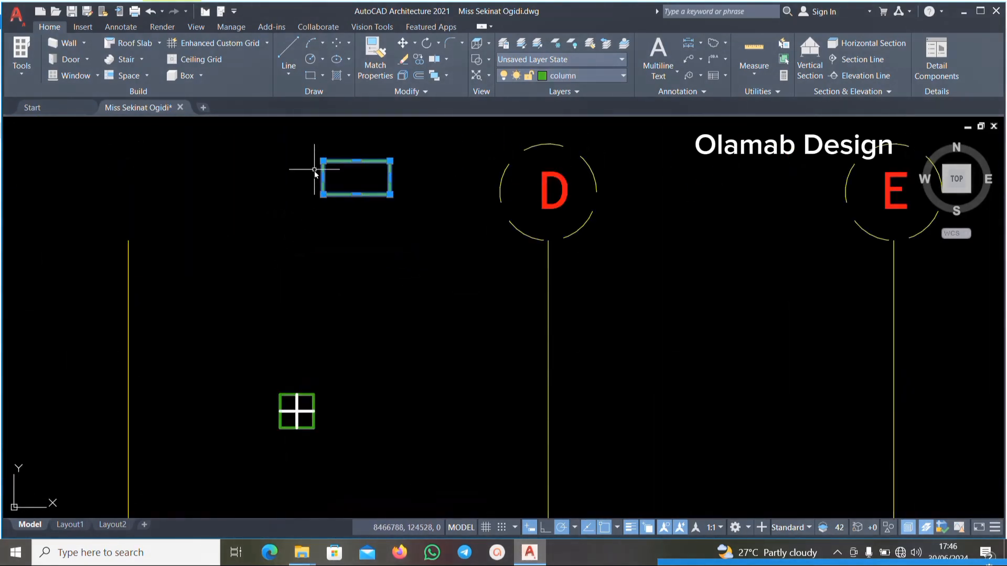
{"action": "left_click", "coordinate": [418, 59]}
{"action": "scroll", "coordinate": [414, 210], "scroll_direction": "down", "scroll_amount": 3}
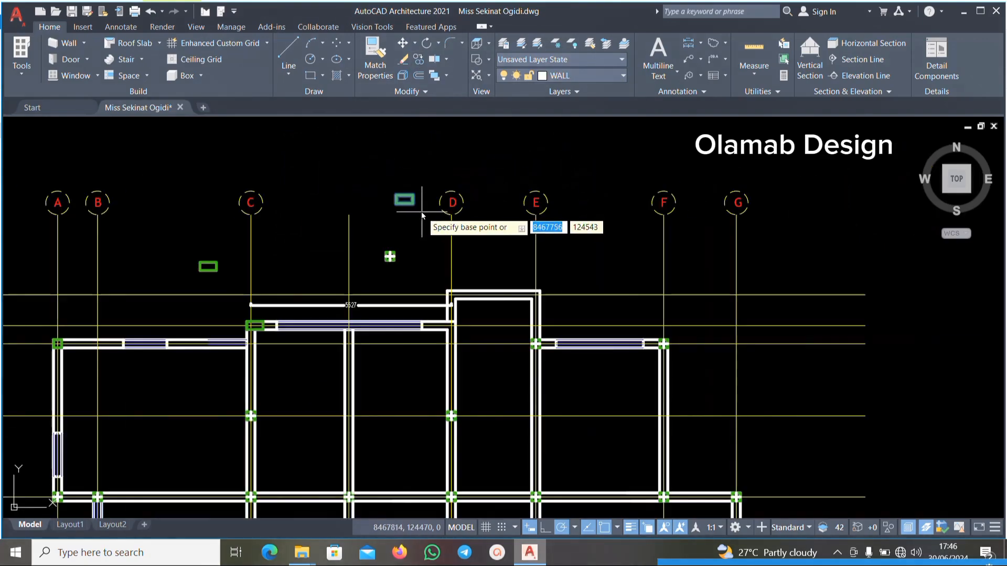
{"action": "scroll", "coordinate": [410, 197], "scroll_direction": "up", "scroll_amount": 2}
{"action": "left_click", "coordinate": [425, 206]}
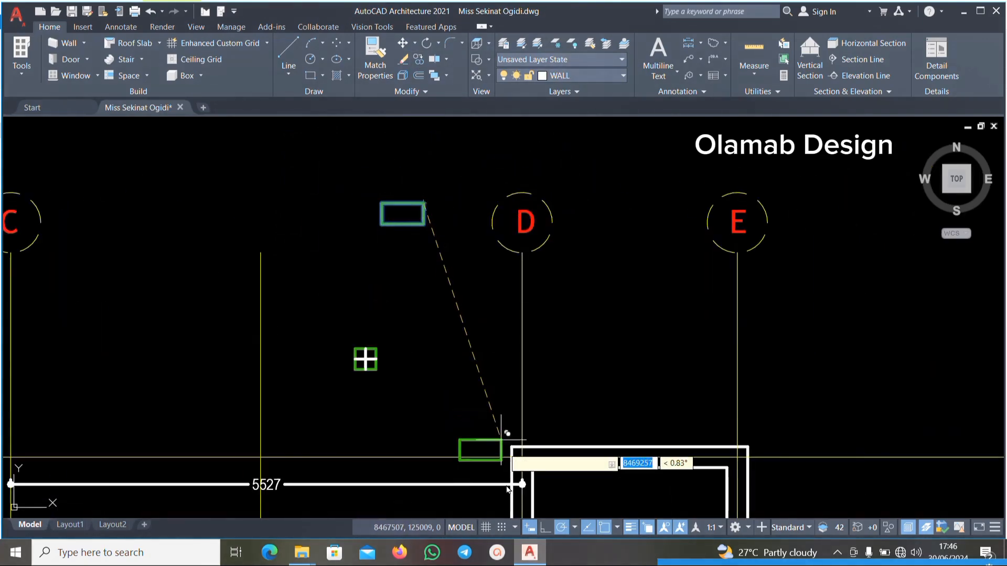
{"action": "scroll", "coordinate": [496, 272], "scroll_direction": "down", "scroll_amount": 2}
{"action": "scroll", "coordinate": [510, 399], "scroll_direction": "up", "scroll_amount": 4}
{"action": "scroll", "coordinate": [539, 472], "scroll_direction": "up", "scroll_amount": 8}
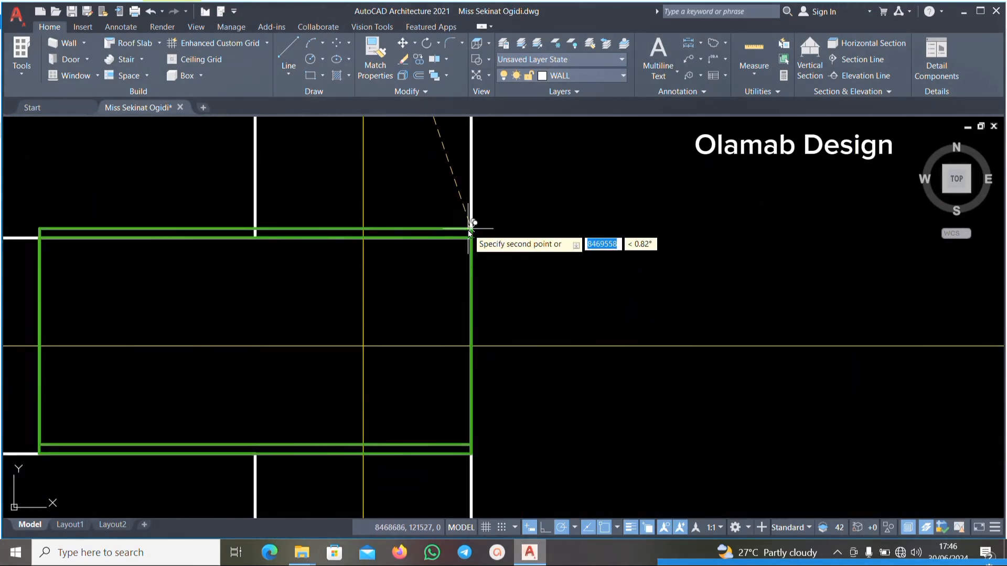
{"action": "scroll", "coordinate": [472, 235], "scroll_direction": "down", "scroll_amount": 4}
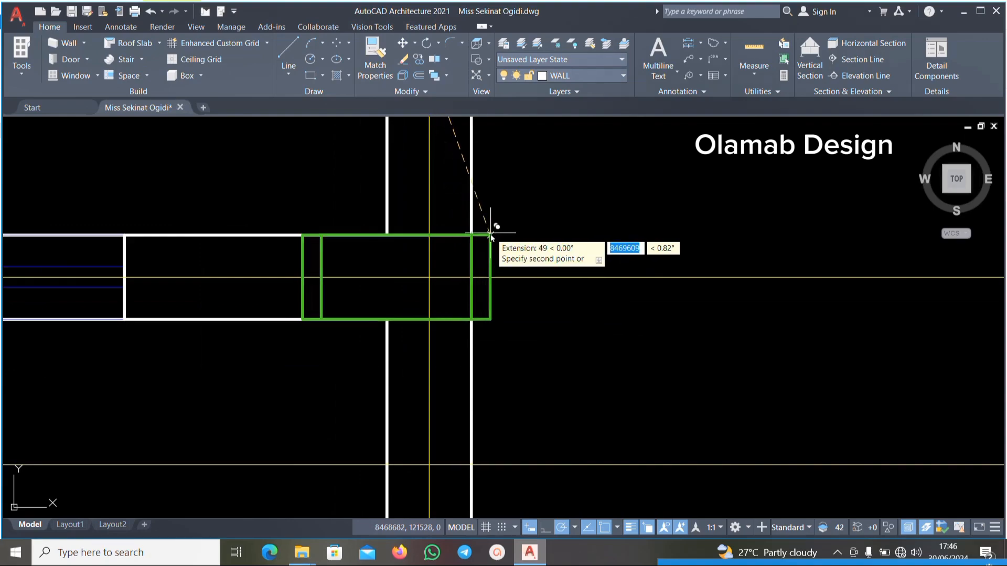
Place another spare copy between gridlines D and E above gridline 4, and delete the square column where D and 4 cross.
{"action": "scroll", "coordinate": [490, 227], "scroll_direction": "down", "scroll_amount": 5}
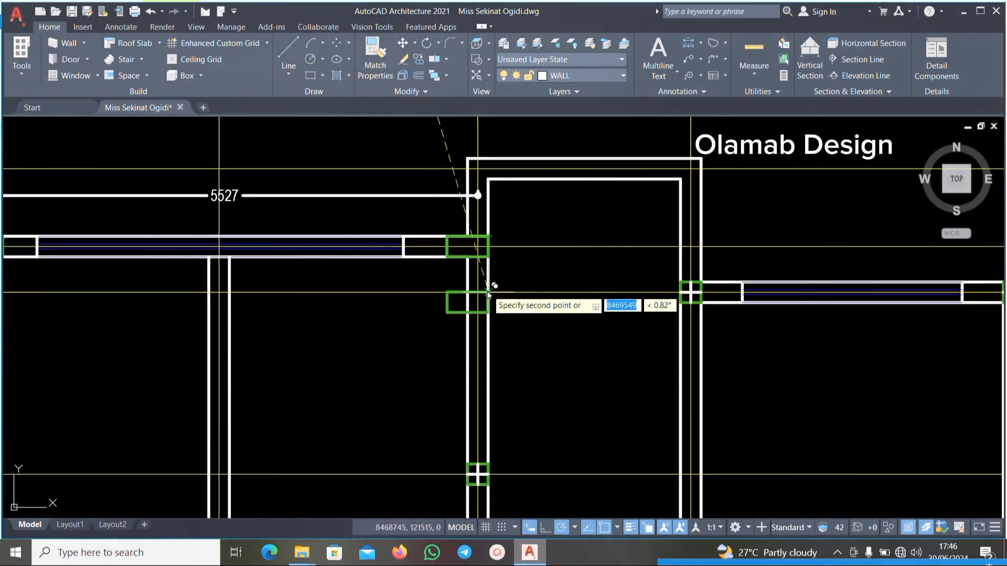
{"action": "scroll", "coordinate": [491, 305], "scroll_direction": "down", "scroll_amount": 6}
{"action": "scroll", "coordinate": [485, 399], "scroll_direction": "up", "scroll_amount": 5}
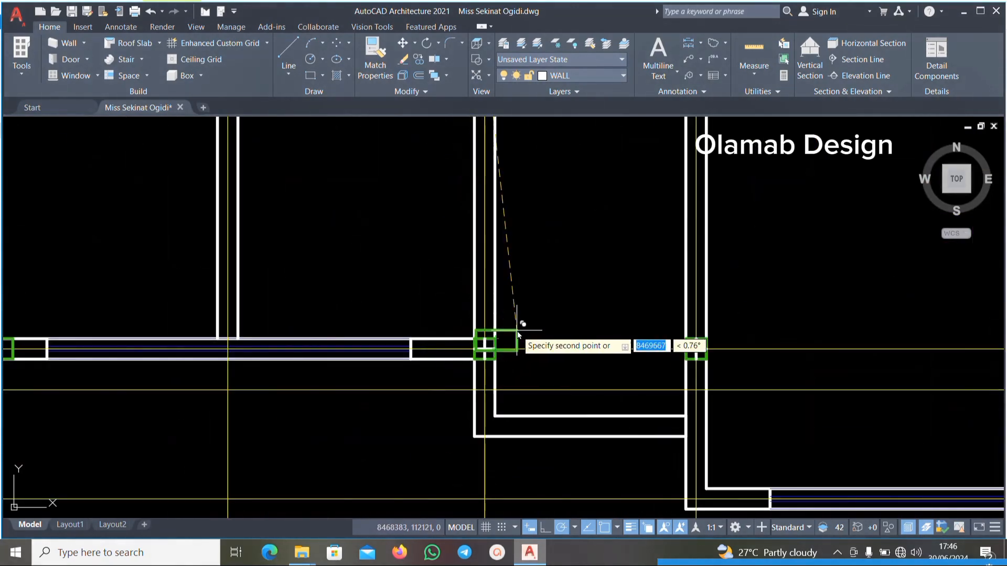
{"action": "left_click", "coordinate": [576, 291]}
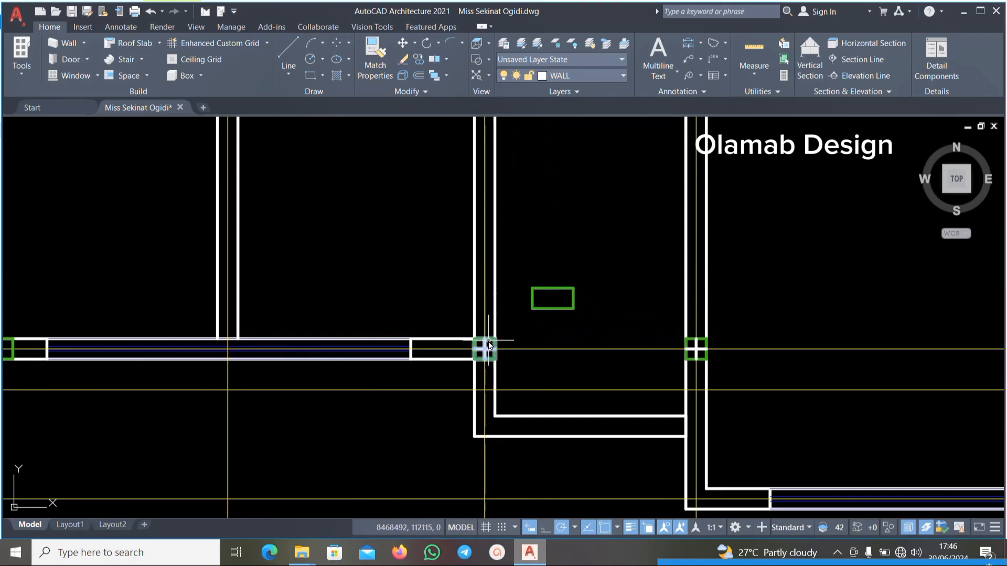
{"action": "left_click", "coordinate": [488, 367]}
{"action": "key", "text": "Delete"}
Copy the spare rectangle by its upper-right corner onto the wall junction at gridlines D and 4, aligned with the wall faces.
{"action": "left_click", "coordinate": [602, 263]}
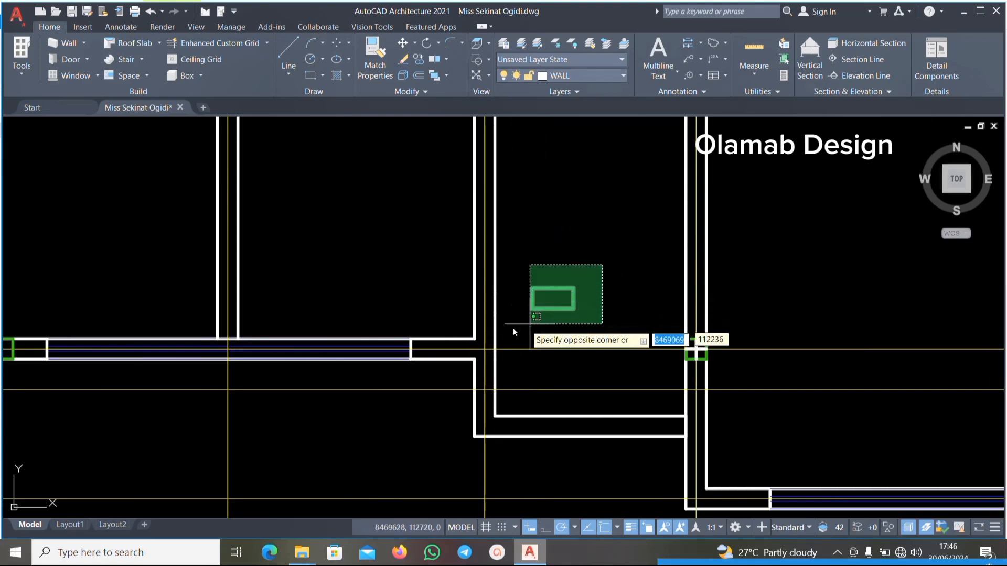
{"action": "left_click", "coordinate": [526, 320]}
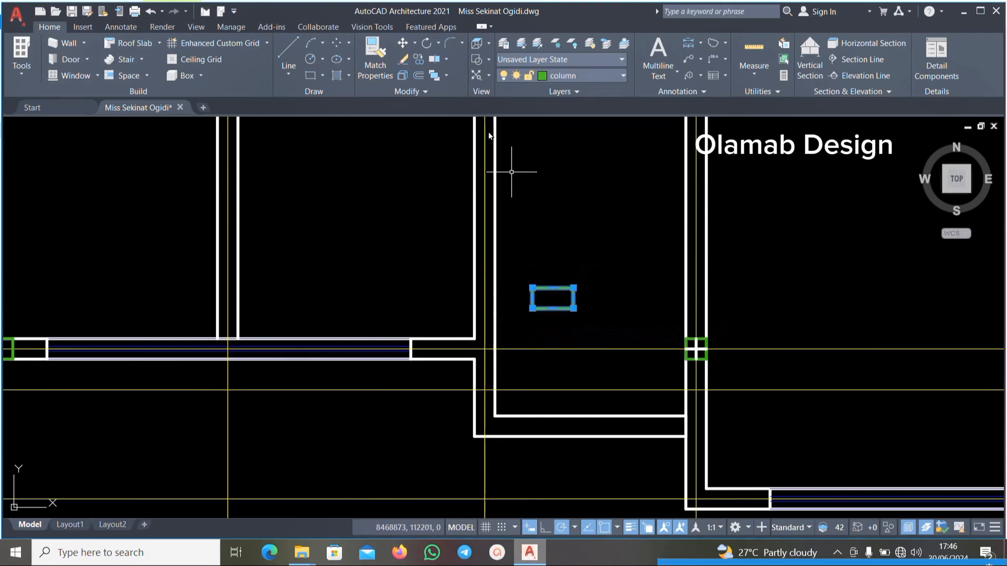
{"action": "left_click", "coordinate": [418, 63]}
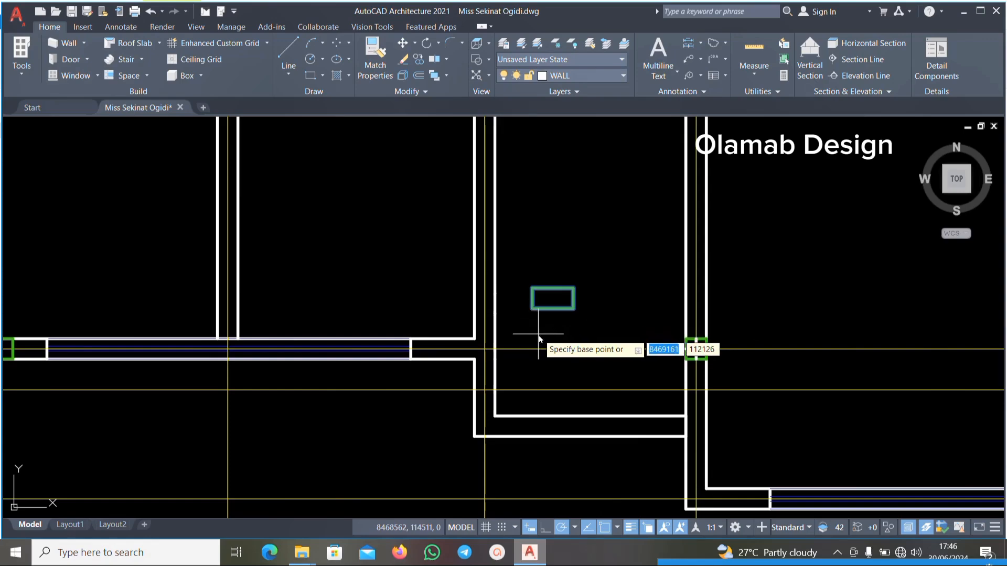
{"action": "left_click", "coordinate": [574, 288]}
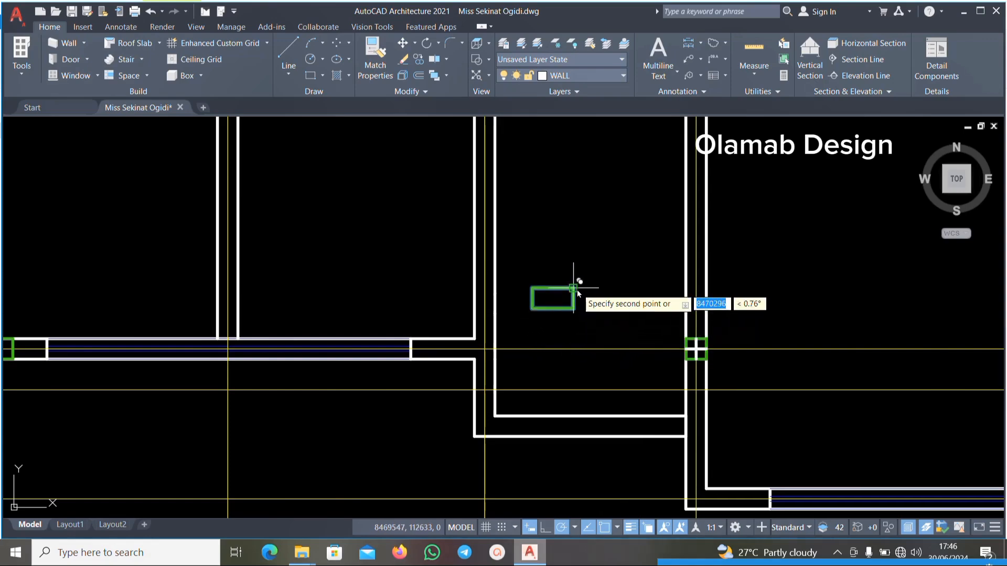
{"action": "scroll", "coordinate": [489, 342], "scroll_direction": "up", "scroll_amount": 6}
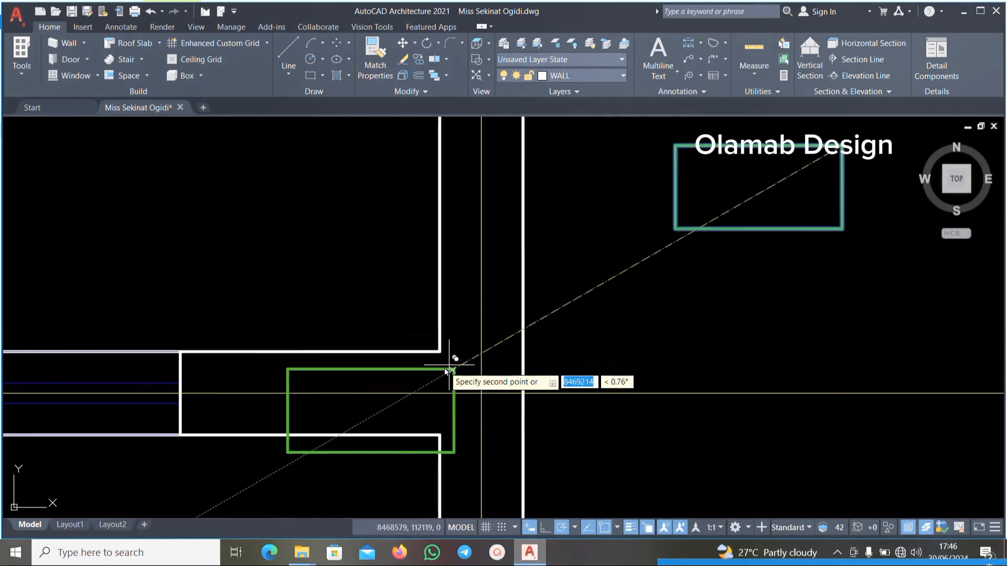
{"action": "left_click", "coordinate": [522, 351]}
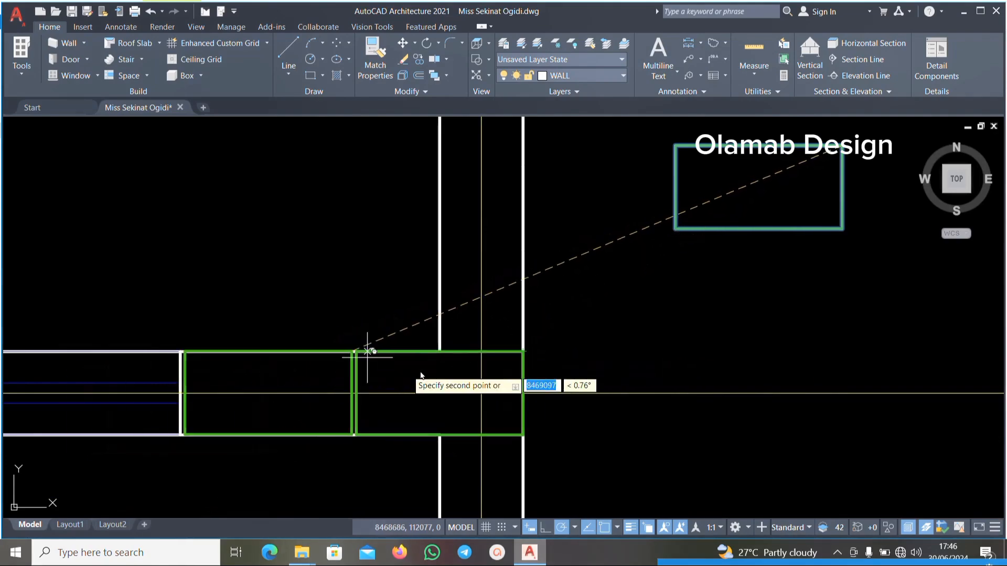
{"action": "key", "text": "Escape"}
{"action": "scroll", "coordinate": [522, 361], "scroll_direction": "up", "scroll_amount": 4}
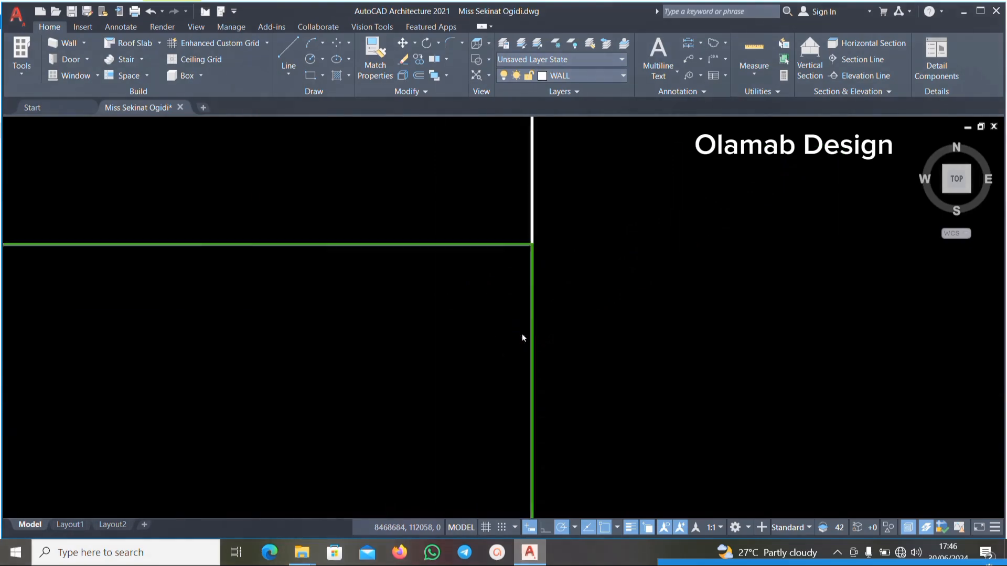
{"action": "scroll", "coordinate": [513, 315], "scroll_direction": "down", "scroll_amount": 6}
{"action": "scroll", "coordinate": [480, 329], "scroll_direction": "down", "scroll_amount": 5}
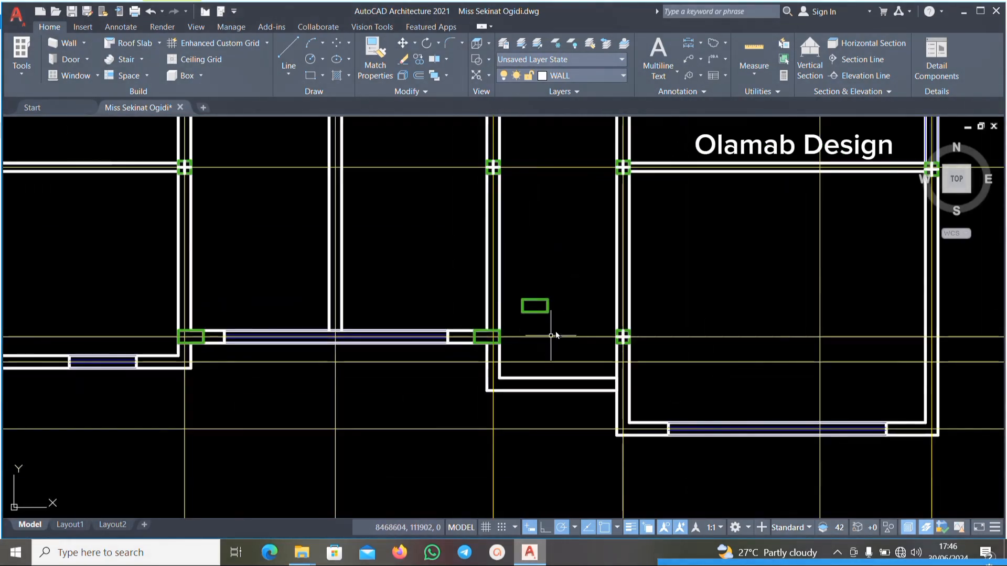
Copy the spare rectangle by its lower-left corner onto the outer wall corner where gridlines E and 6 cross.
{"action": "scroll", "coordinate": [568, 308], "scroll_direction": "down", "scroll_amount": 2}
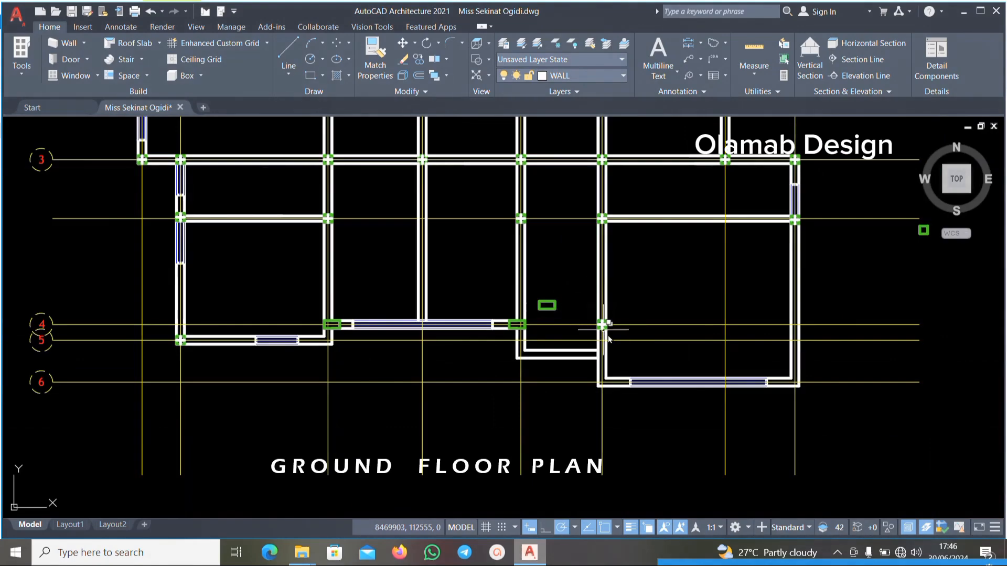
{"action": "scroll", "coordinate": [550, 314], "scroll_direction": "up", "scroll_amount": 5}
{"action": "left_click", "coordinate": [562, 240]}
{"action": "left_click", "coordinate": [457, 322]}
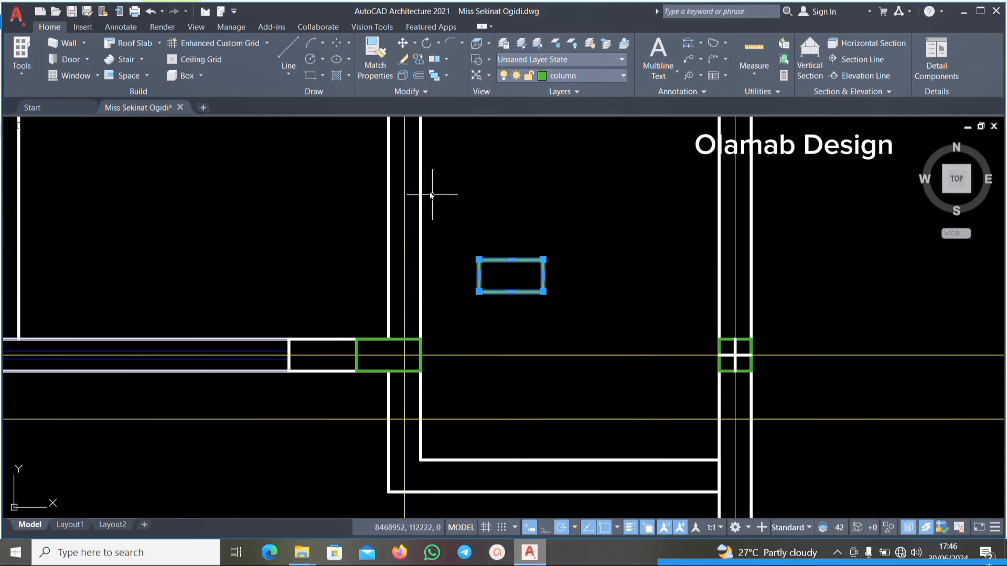
{"action": "scroll", "coordinate": [564, 349], "scroll_direction": "down", "scroll_amount": 5}
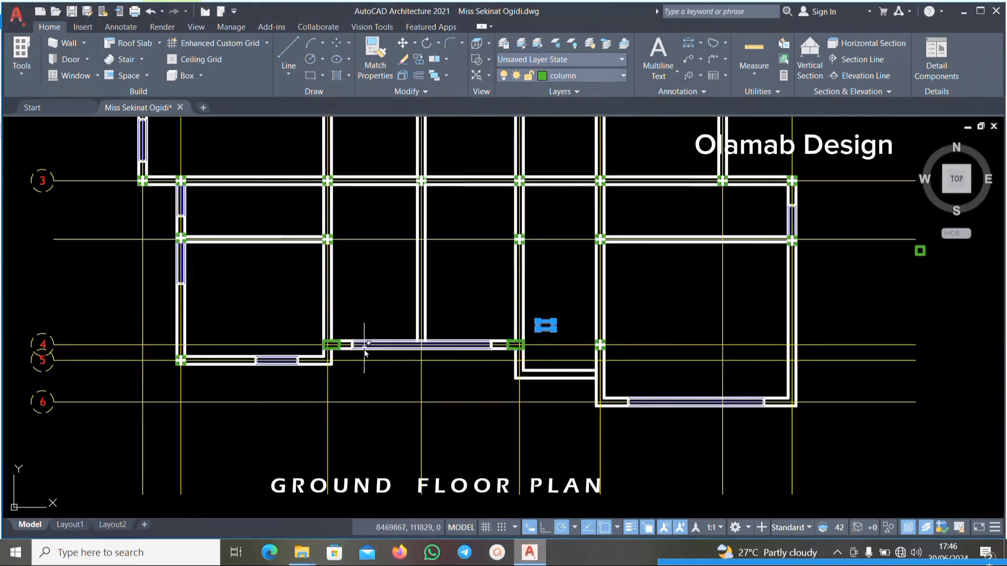
{"action": "scroll", "coordinate": [554, 320], "scroll_direction": "up", "scroll_amount": 2}
{"action": "scroll", "coordinate": [791, 456], "scroll_direction": "down", "scroll_amount": 3}
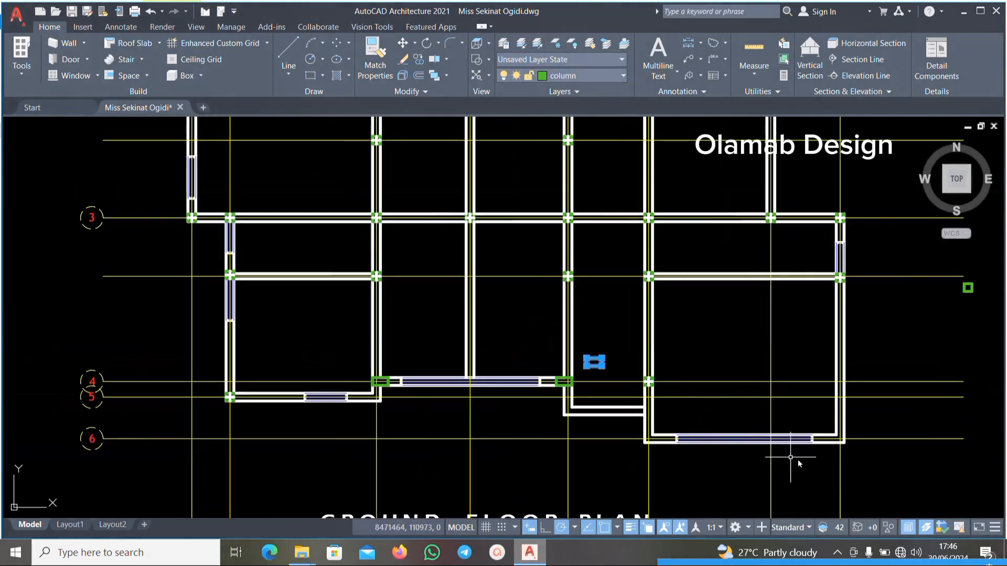
{"action": "scroll", "coordinate": [682, 419], "scroll_direction": "up", "scroll_amount": 3}
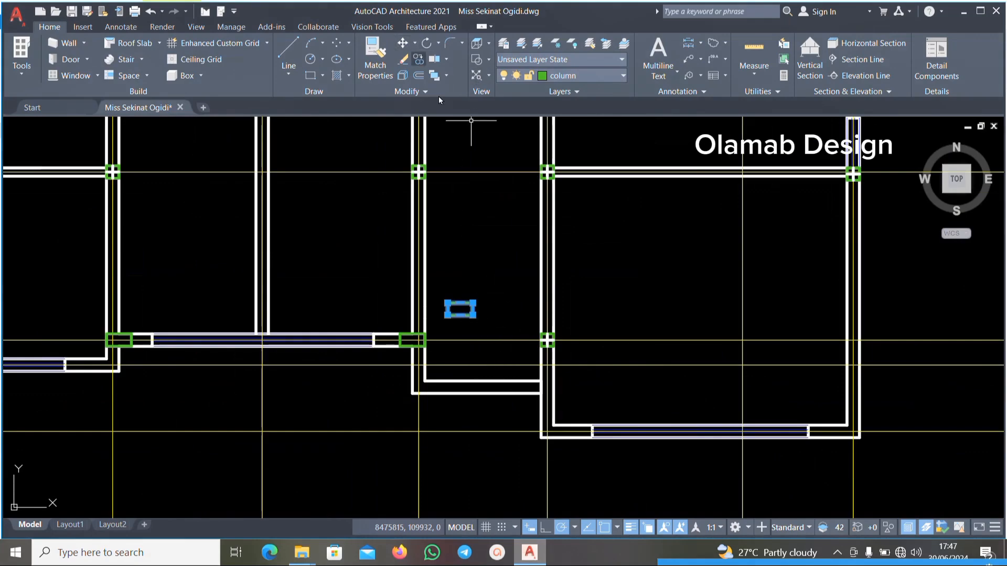
{"action": "scroll", "coordinate": [517, 314], "scroll_direction": "down", "scroll_amount": 3}
{"action": "scroll", "coordinate": [492, 317], "scroll_direction": "up", "scroll_amount": 3}
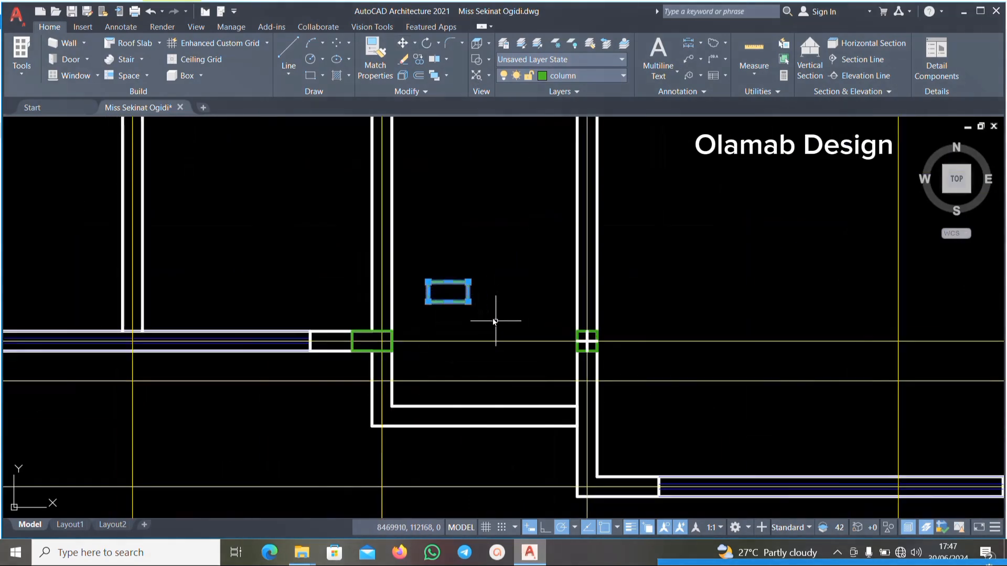
{"action": "left_click", "coordinate": [421, 61]}
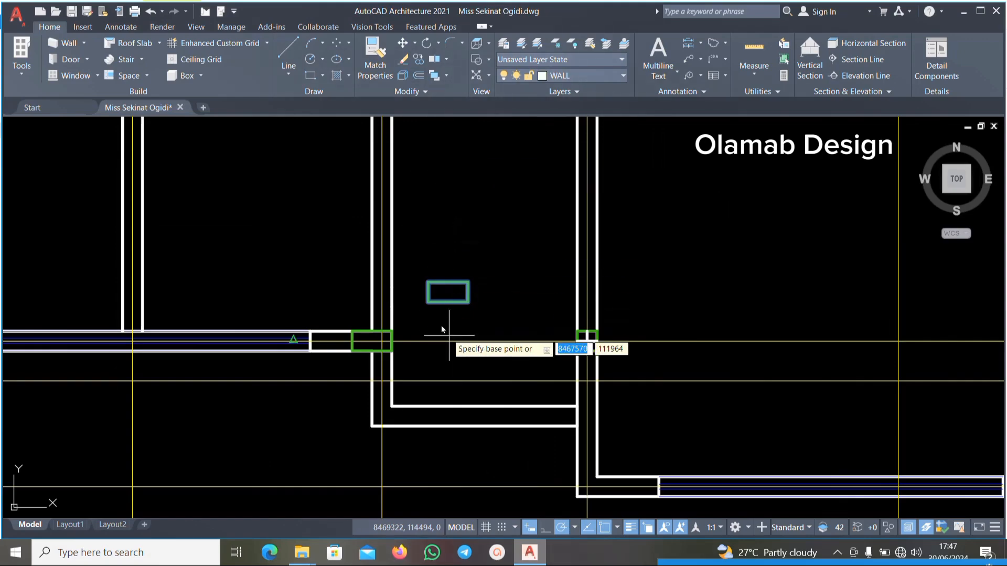
{"action": "left_click", "coordinate": [427, 303]}
{"action": "scroll", "coordinate": [419, 246], "scroll_direction": "down", "scroll_amount": 3}
{"action": "scroll", "coordinate": [494, 344], "scroll_direction": "up", "scroll_amount": 3}
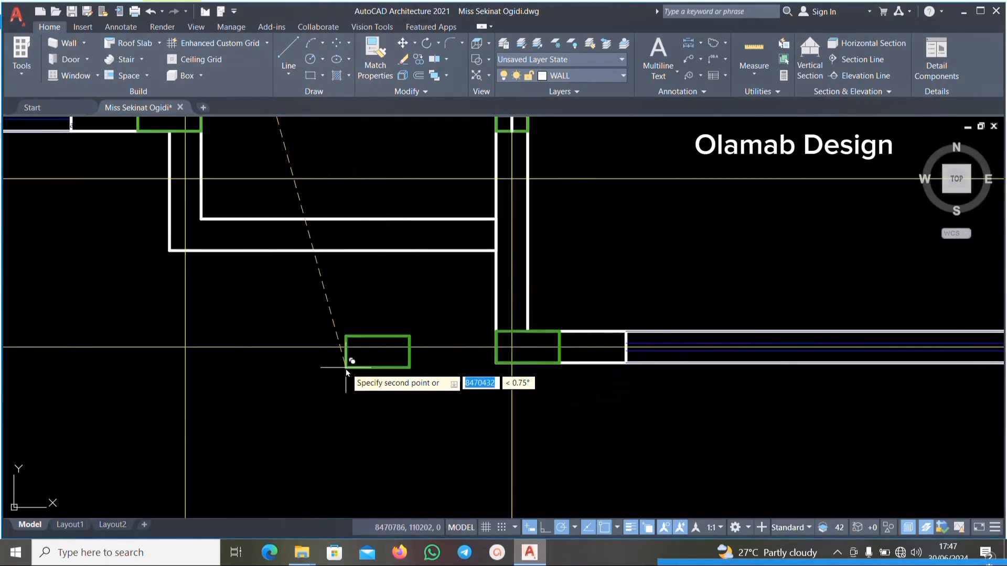
Place another spare rectangle copy below the outer wall corner at gridlines G and 6, and move it by its lower-right corner onto that corner.
{"action": "scroll", "coordinate": [352, 362], "scroll_direction": "down", "scroll_amount": 3}
{"action": "scroll", "coordinate": [725, 379], "scroll_direction": "up", "scroll_amount": 5}
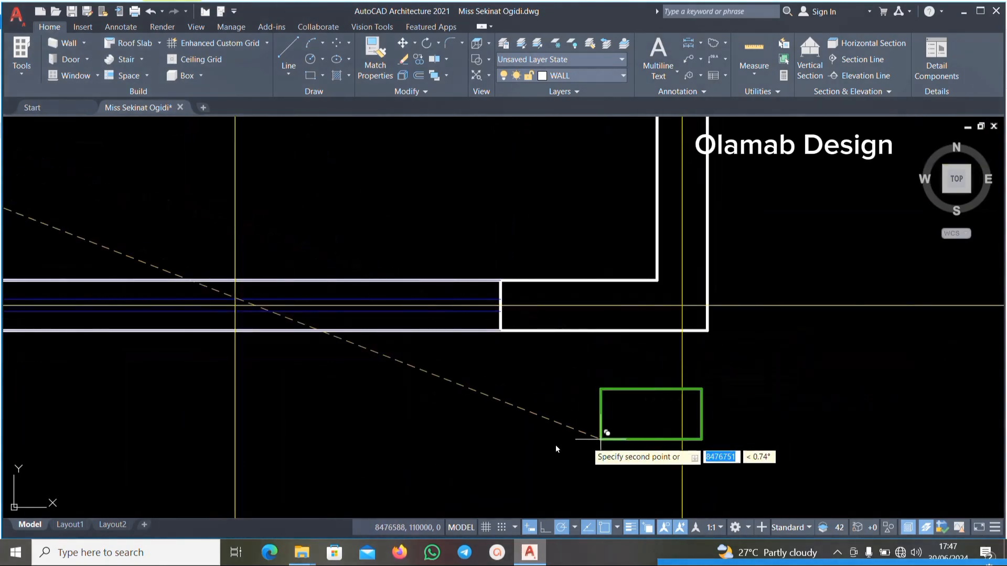
{"action": "left_click", "coordinate": [500, 444]}
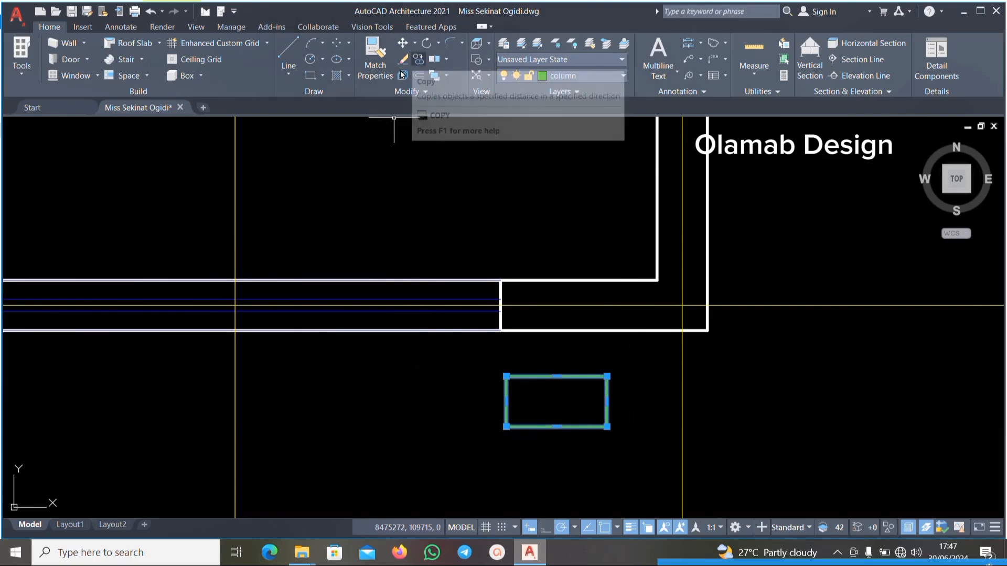
{"action": "left_click", "coordinate": [417, 60]}
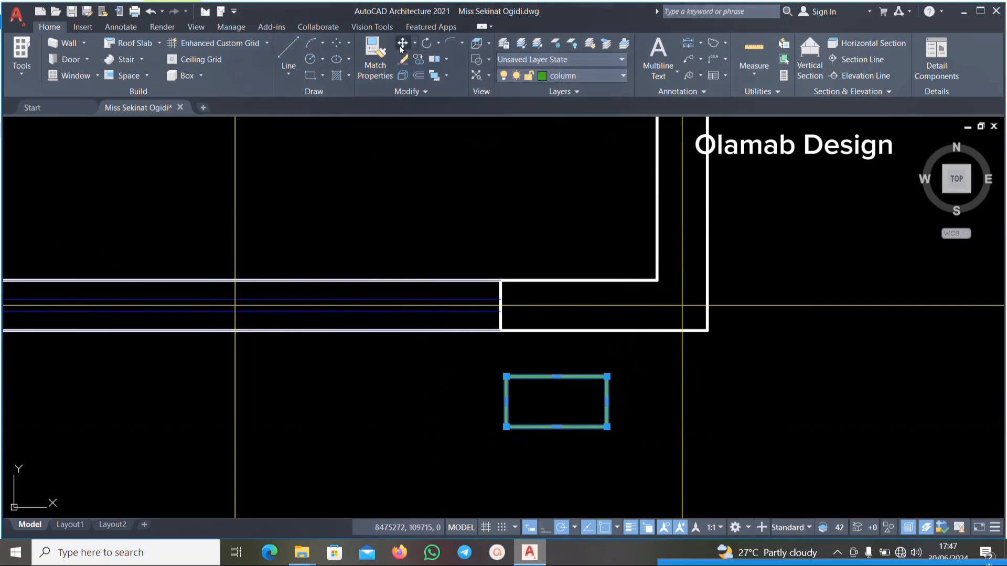
{"action": "left_click", "coordinate": [607, 427]}
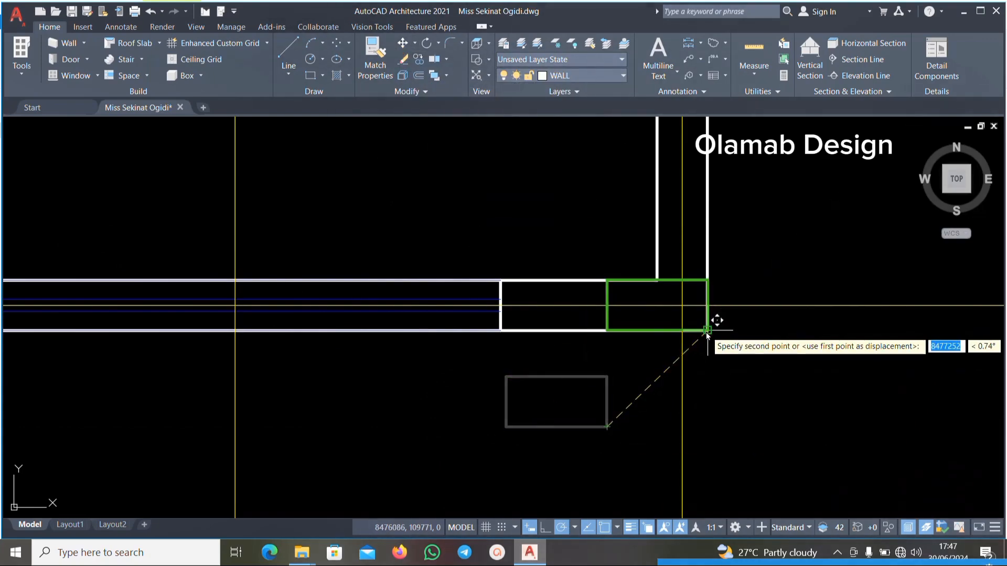
{"action": "left_click", "coordinate": [706, 331]}
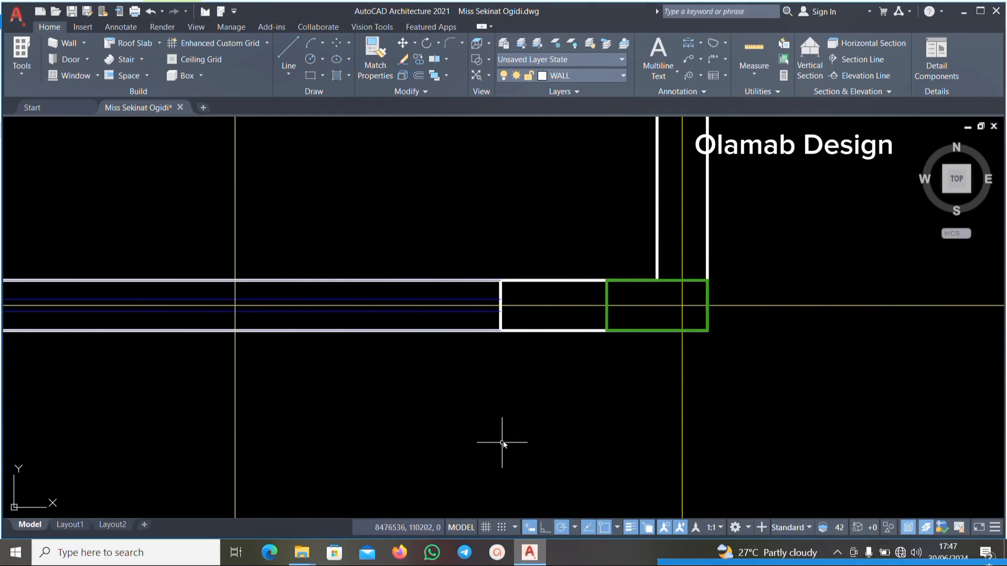
Examine the column positions across the ground floor plan, from the lower wall corners to the upper rooms and gridline A.
{"action": "scroll", "coordinate": [546, 434], "scroll_direction": "down", "scroll_amount": 4}
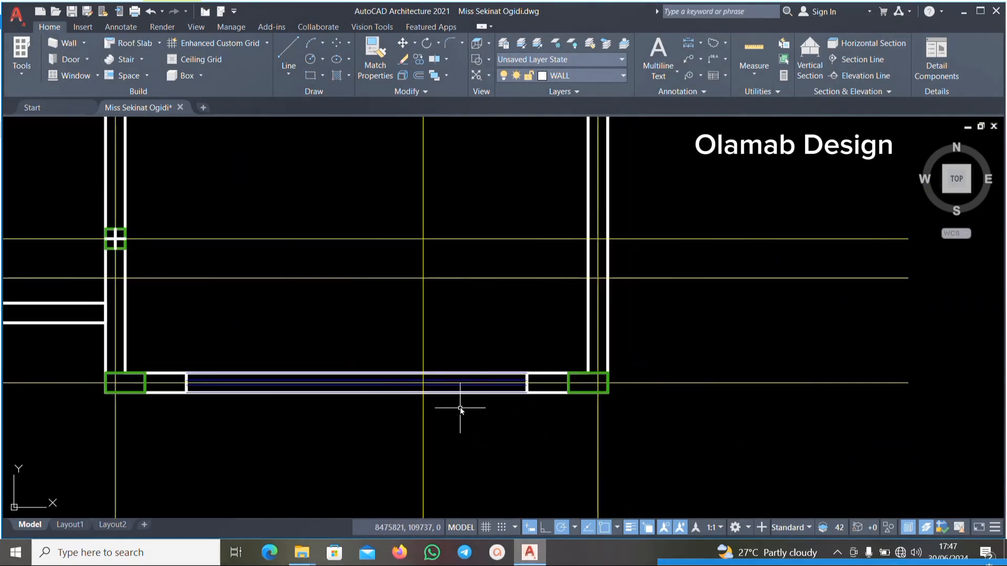
{"action": "scroll", "coordinate": [486, 388], "scroll_direction": "down", "scroll_amount": 5}
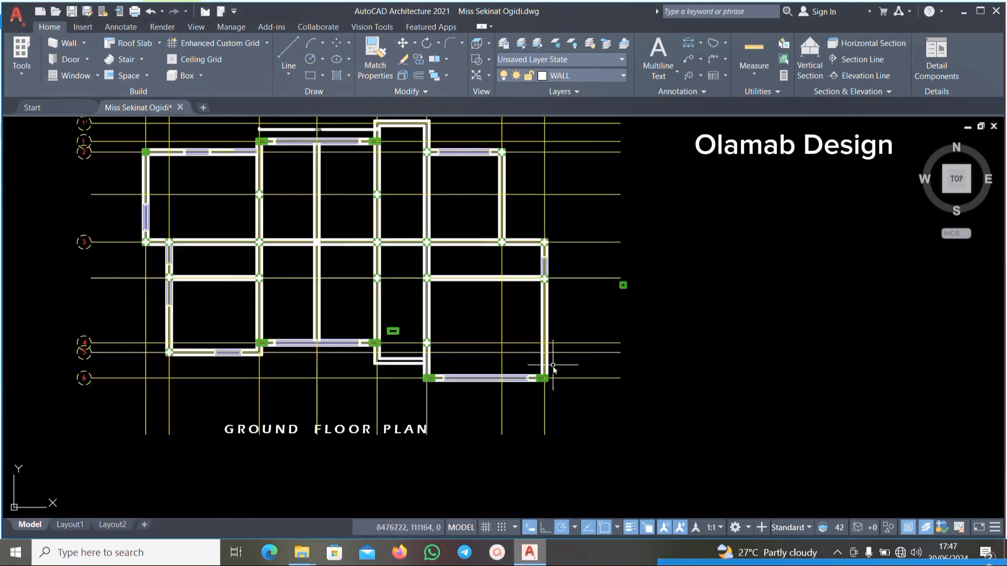
{"action": "middle_click_drag", "start_coordinate": [492, 252], "coordinate": [553, 307]}
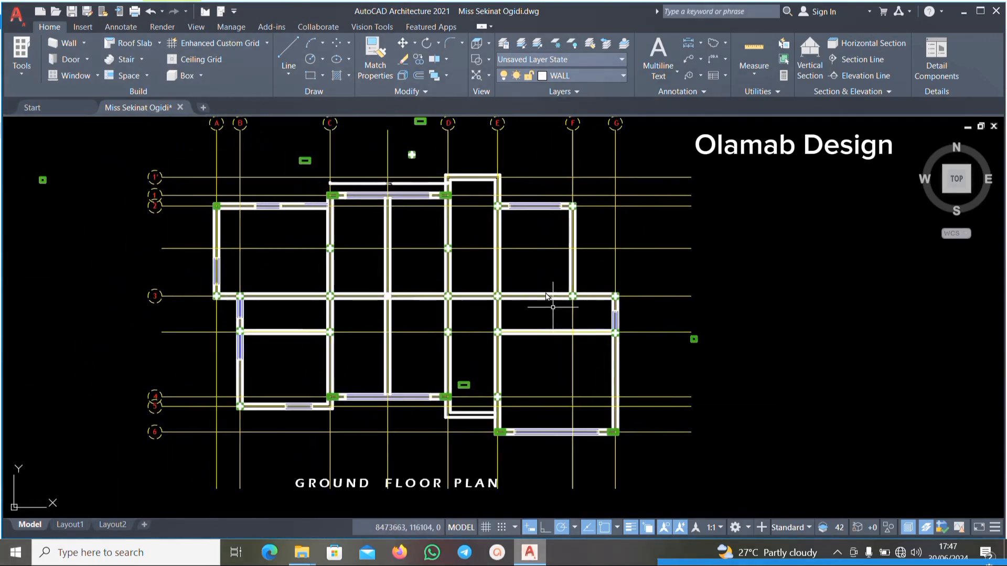
{"action": "scroll", "coordinate": [547, 451], "scroll_direction": "up", "scroll_amount": 2}
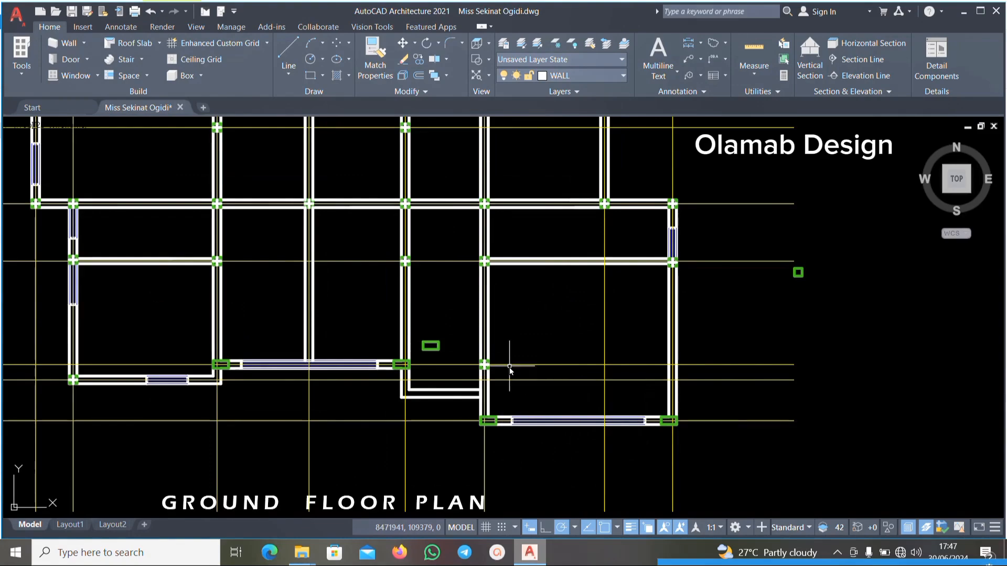
{"action": "mouse_move", "coordinate": [490, 367]}
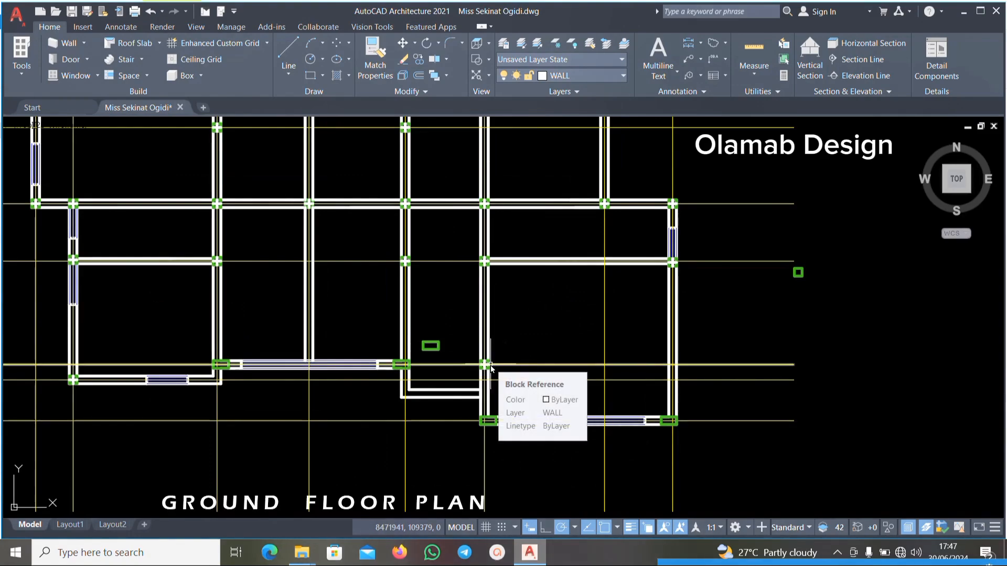
{"action": "middle_click_drag", "start_coordinate": [546, 297], "coordinate": [519, 347]}
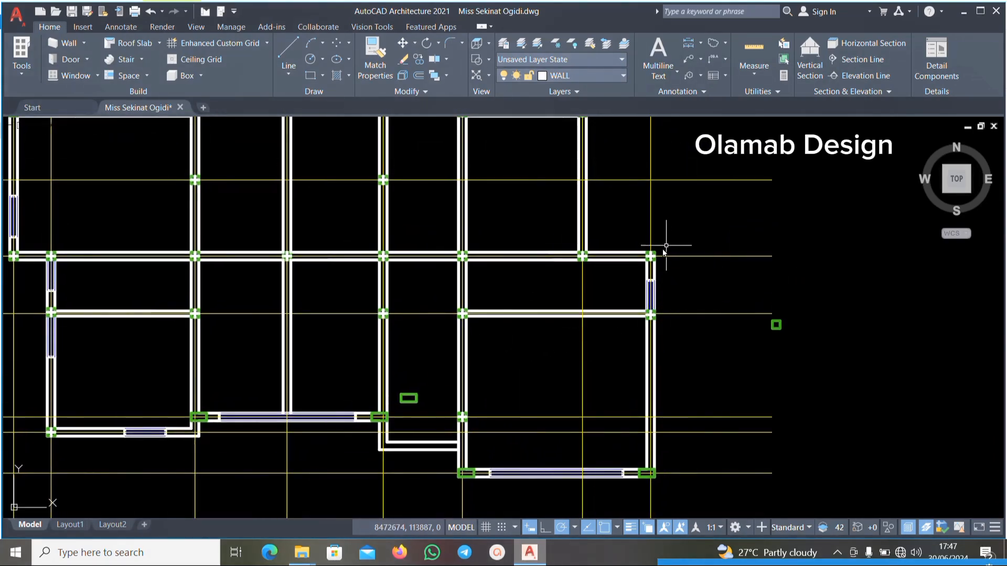
{"action": "middle_click_drag", "start_coordinate": [483, 248], "coordinate": [527, 328]}
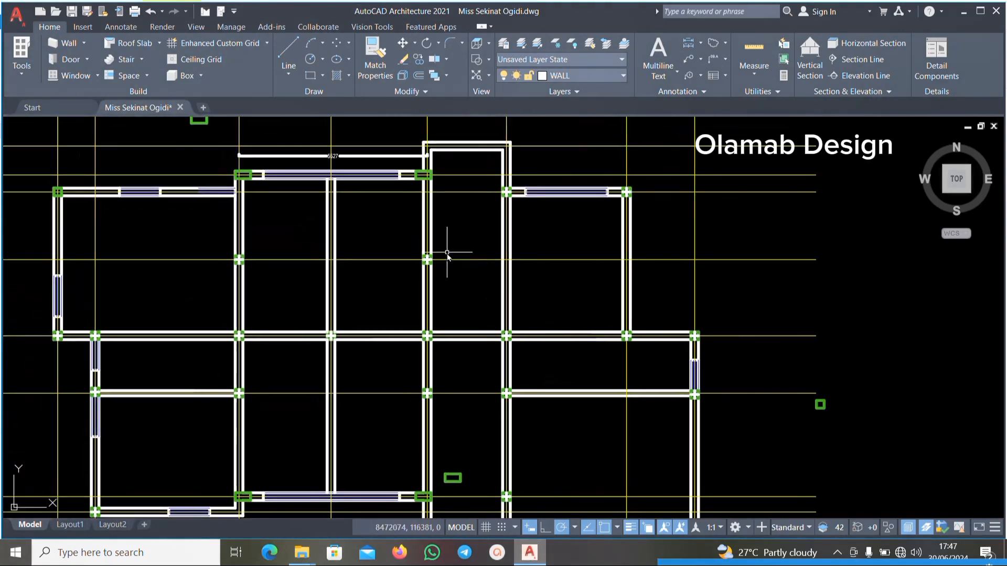
{"action": "middle_click_drag", "start_coordinate": [446, 254], "coordinate": [460, 306]}
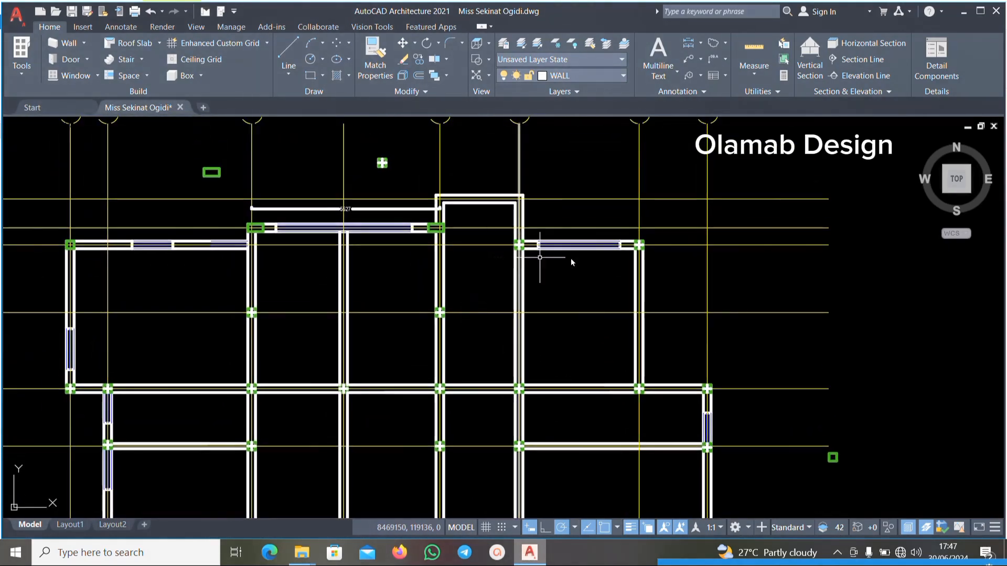
{"action": "scroll", "coordinate": [410, 239], "scroll_direction": "up", "scroll_amount": 4}
{"action": "scroll", "coordinate": [501, 257], "scroll_direction": "down", "scroll_amount": 4}
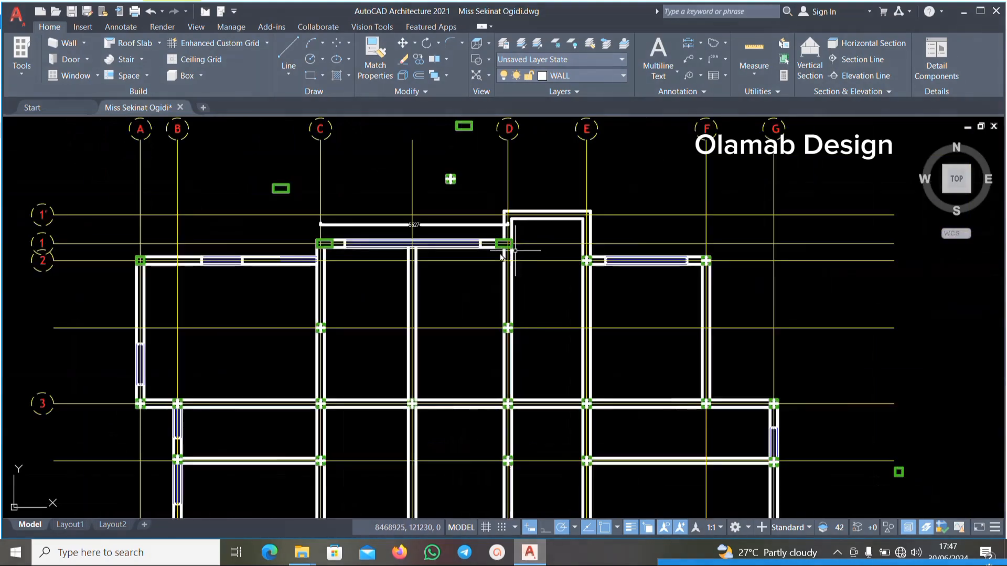
{"action": "middle_click_drag", "start_coordinate": [360, 272], "coordinate": [437, 256]}
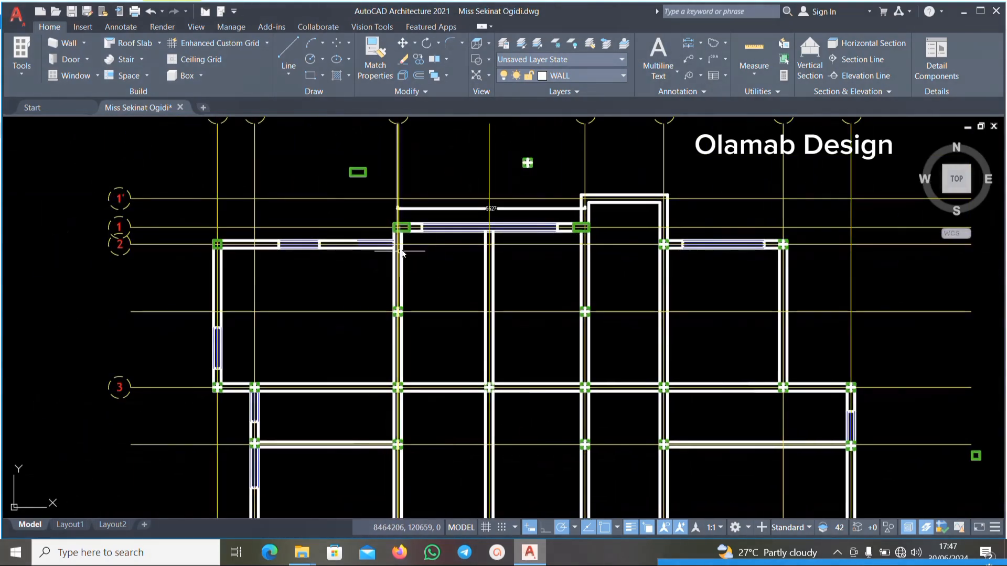
{"action": "middle_click_drag", "start_coordinate": [416, 316], "coordinate": [438, 249]}
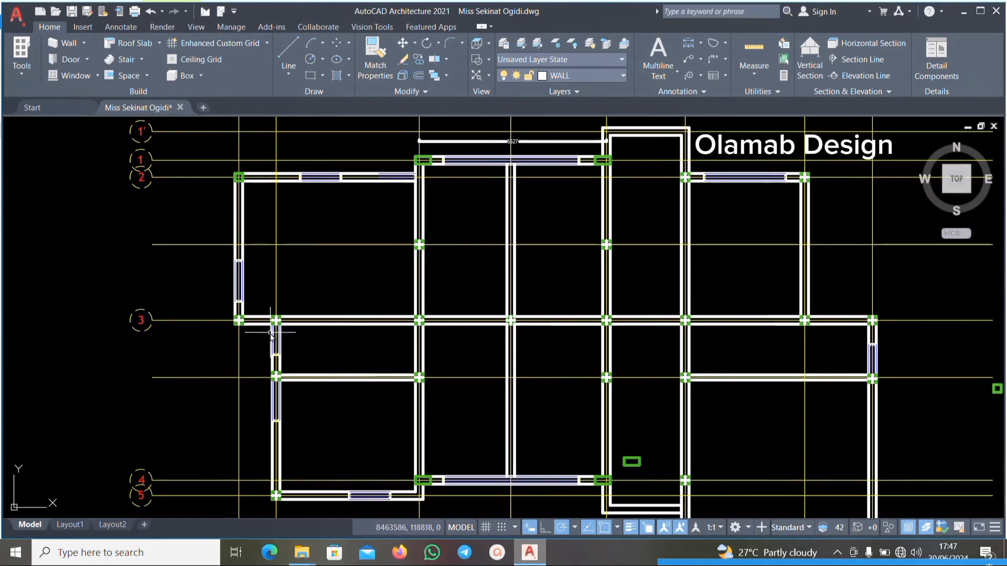
{"action": "middle_click_drag", "start_coordinate": [316, 350], "coordinate": [317, 313]}
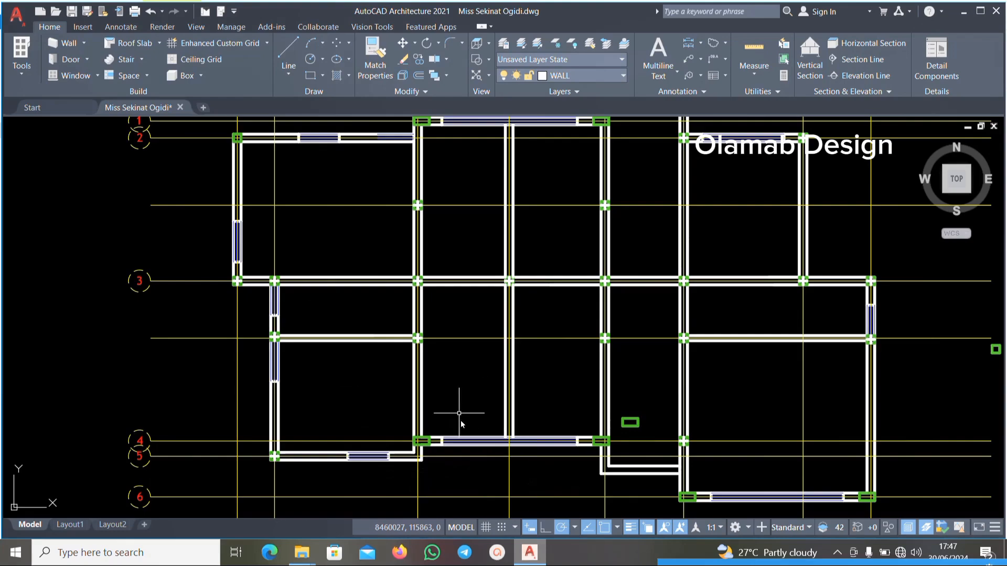
{"action": "scroll", "coordinate": [459, 414], "scroll_direction": "down", "scroll_amount": 2}
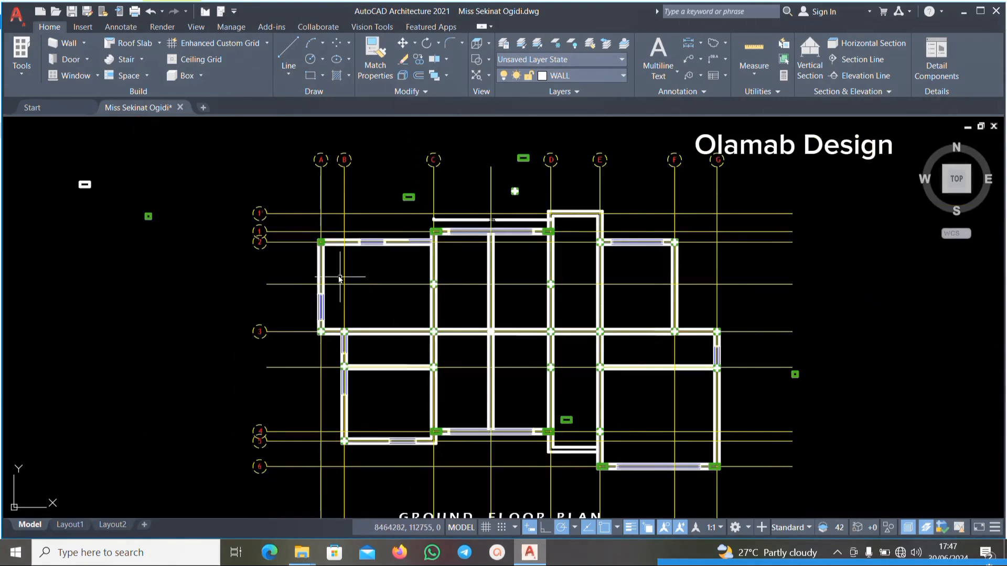
{"action": "scroll", "coordinate": [339, 278], "scroll_direction": "up", "scroll_amount": 4}
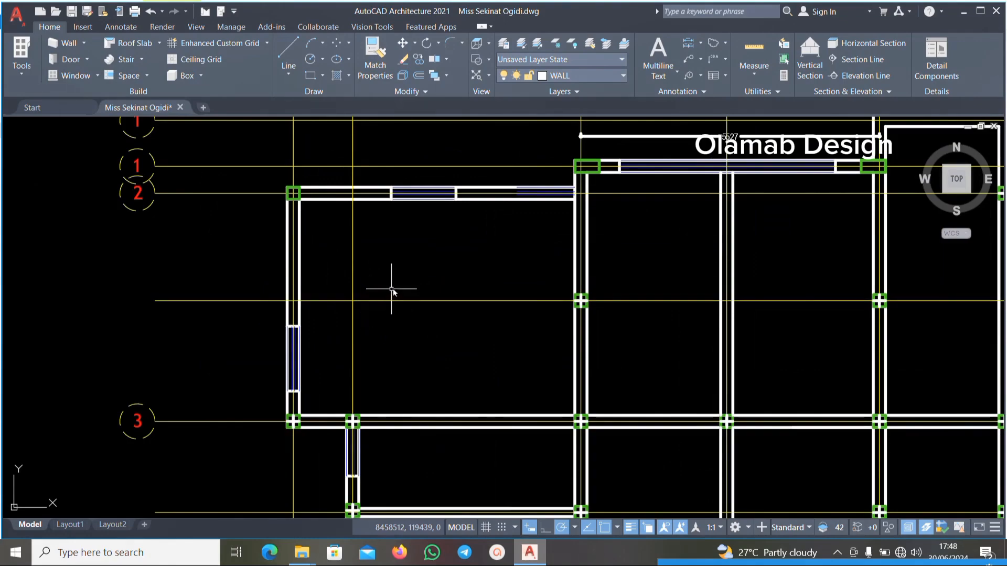
{"action": "scroll", "coordinate": [416, 283], "scroll_direction": "down", "scroll_amount": 6}
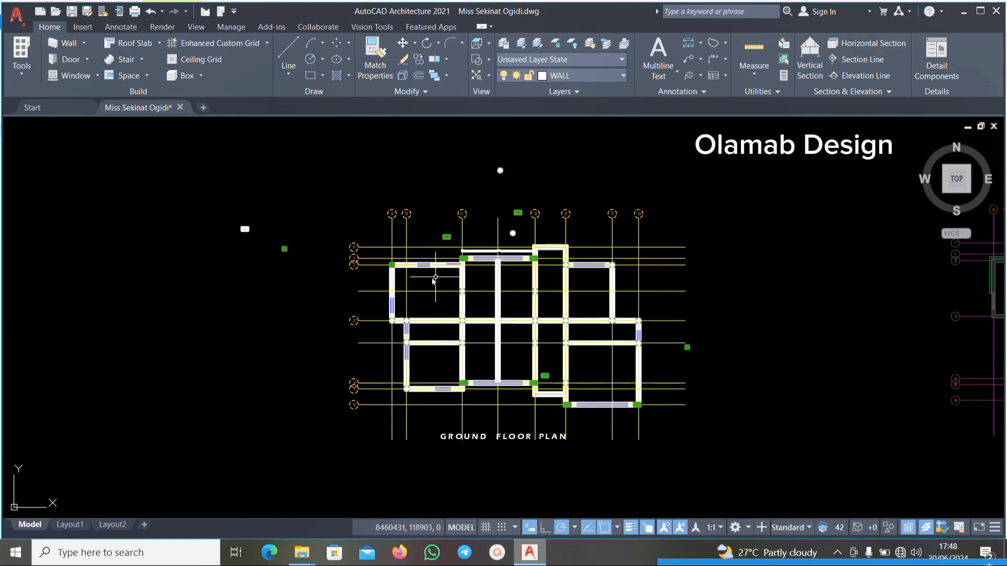
{"action": "scroll", "coordinate": [433, 281], "scroll_direction": "up", "scroll_amount": 2}
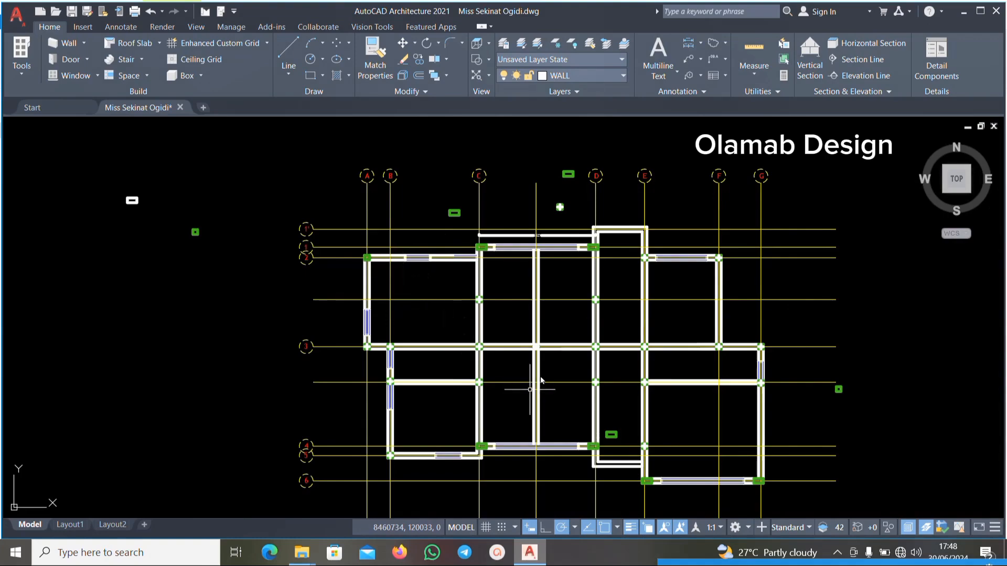
Delete the spare rectangle and the spare square column above the plan between gridlines C and D.
{"action": "scroll", "coordinate": [571, 194], "scroll_direction": "up", "scroll_amount": 4}
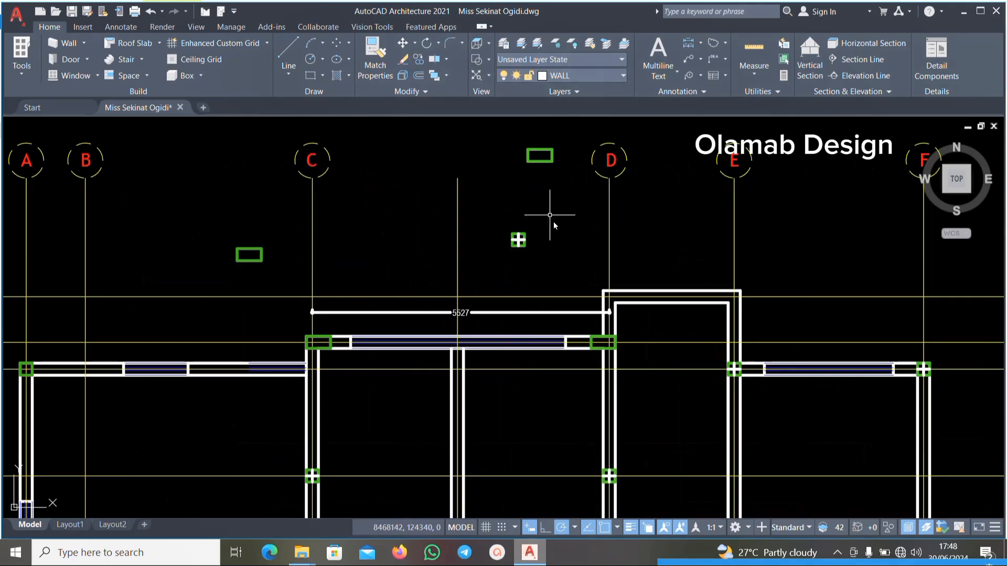
{"action": "scroll", "coordinate": [548, 210], "scroll_direction": "down", "scroll_amount": 4}
{"action": "scroll", "coordinate": [577, 152], "scroll_direction": "up", "scroll_amount": 6}
{"action": "scroll", "coordinate": [560, 201], "scroll_direction": "down", "scroll_amount": 7}
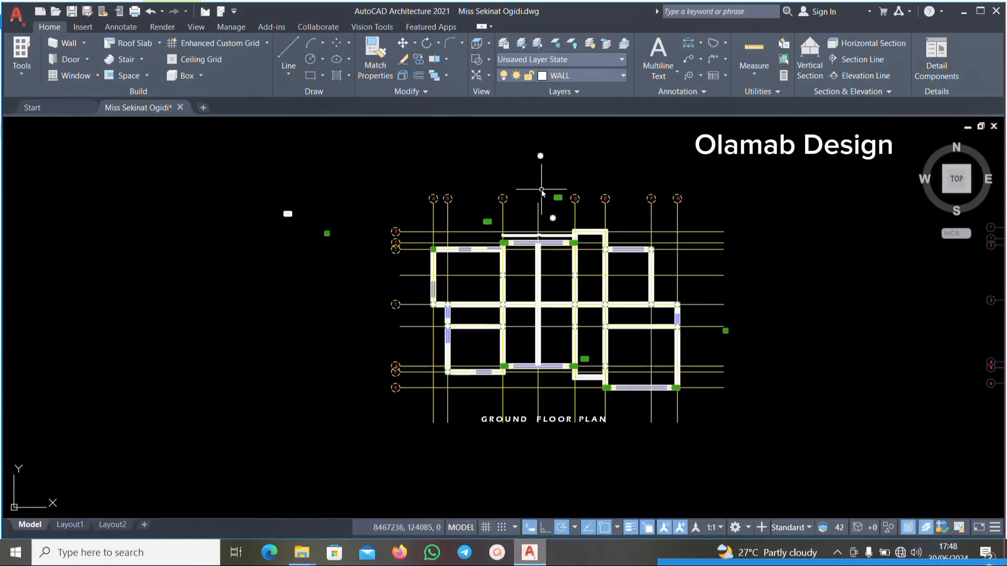
{"action": "scroll", "coordinate": [542, 191], "scroll_direction": "up", "scroll_amount": 5}
{"action": "left_click", "coordinate": [608, 180]}
{"action": "left_click", "coordinate": [519, 386]}
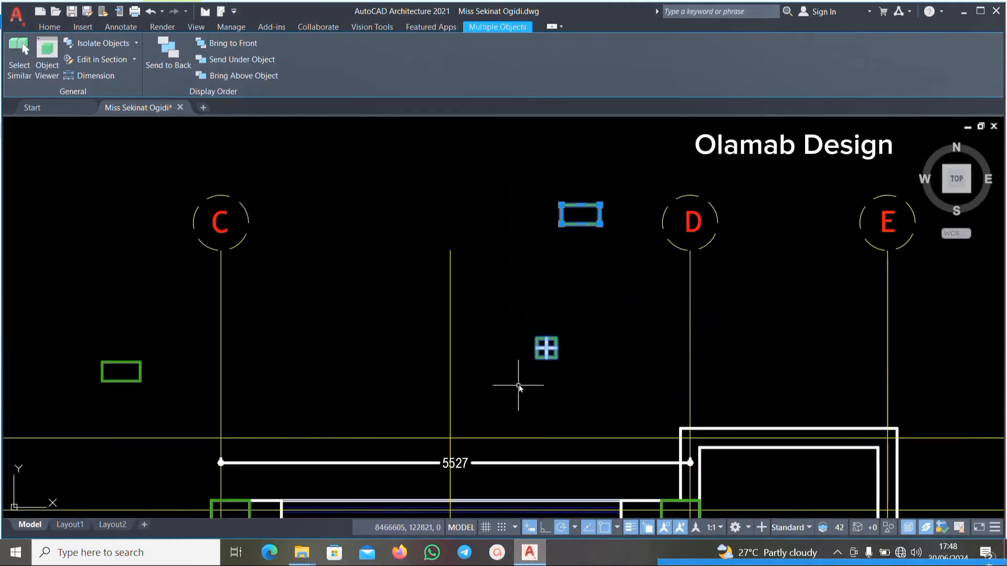
{"action": "key", "text": "Escape"}
Delete the spare rectangle above the plan between gridlines B and C and the spare square column outside gridline A.
{"action": "scroll", "coordinate": [523, 374], "scroll_direction": "down", "scroll_amount": 5}
{"action": "scroll", "coordinate": [636, 285], "scroll_direction": "up", "scroll_amount": 6}
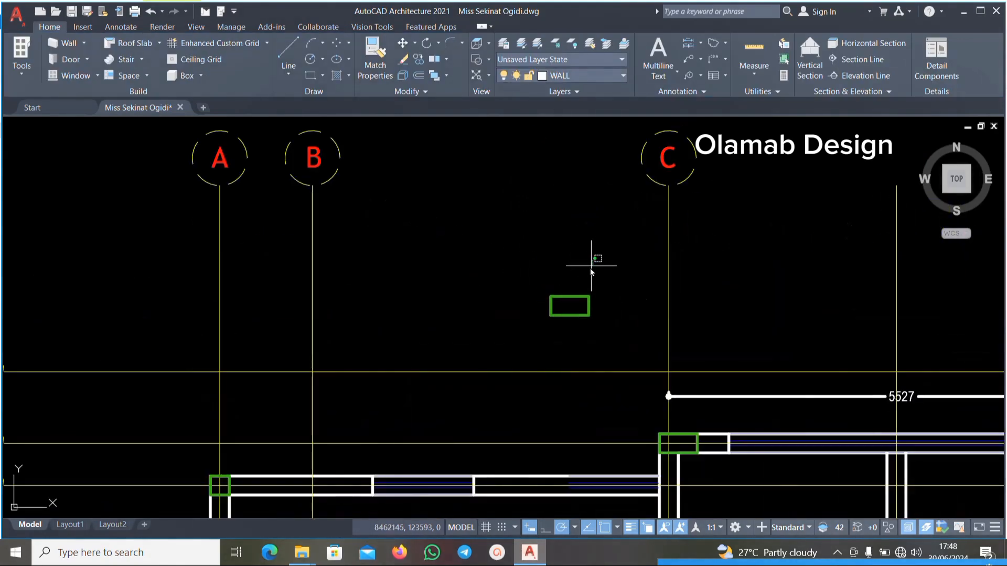
{"action": "scroll", "coordinate": [599, 274], "scroll_direction": "down", "scroll_amount": 2}
{"action": "scroll", "coordinate": [309, 286], "scroll_direction": "up", "scroll_amount": 1}
{"action": "left_click", "coordinate": [190, 230]}
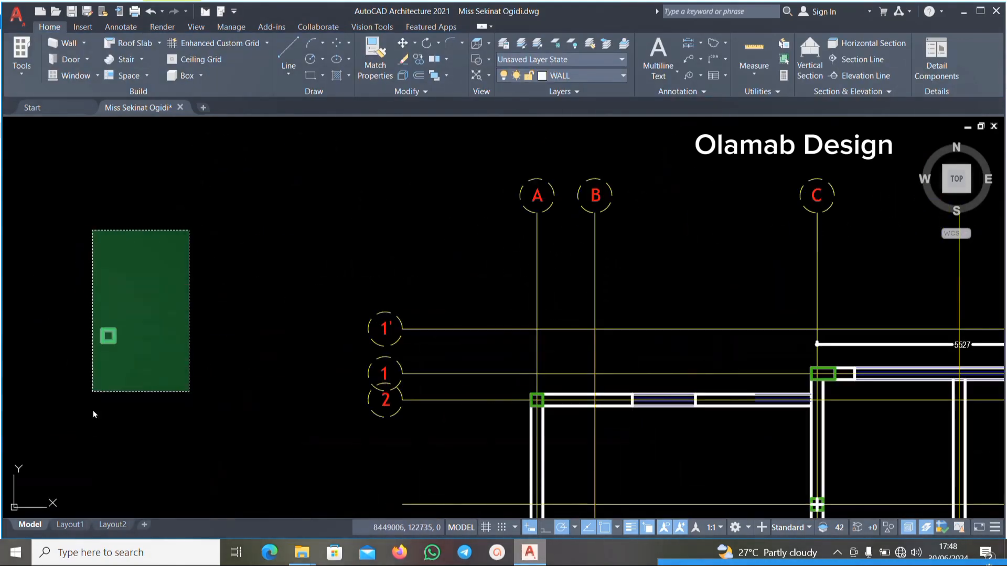
{"action": "left_click", "coordinate": [93, 407]}
{"action": "key", "text": "Delete"}
{"action": "scroll", "coordinate": [319, 285], "scroll_direction": "down", "scroll_amount": 3}
{"action": "scroll", "coordinate": [316, 286], "scroll_direction": "up", "scroll_amount": 4}
{"action": "scroll", "coordinate": [228, 324], "scroll_direction": "down", "scroll_amount": 5}
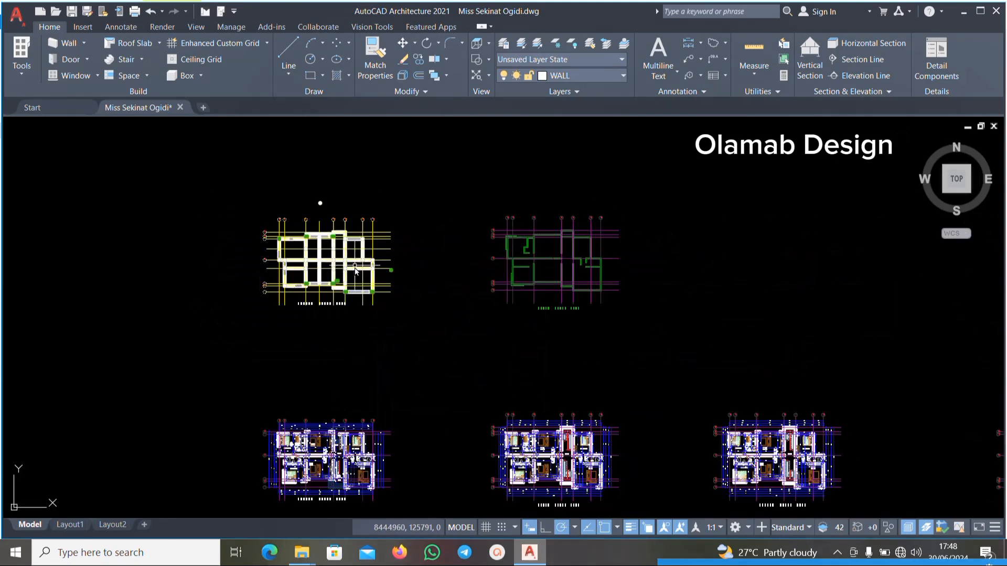
Delete the spare rectangle between gridlines D and E, just above gridline 4.
{"action": "scroll", "coordinate": [326, 196], "scroll_direction": "up", "scroll_amount": 7}
{"action": "scroll", "coordinate": [338, 254], "scroll_direction": "down", "scroll_amount": 4}
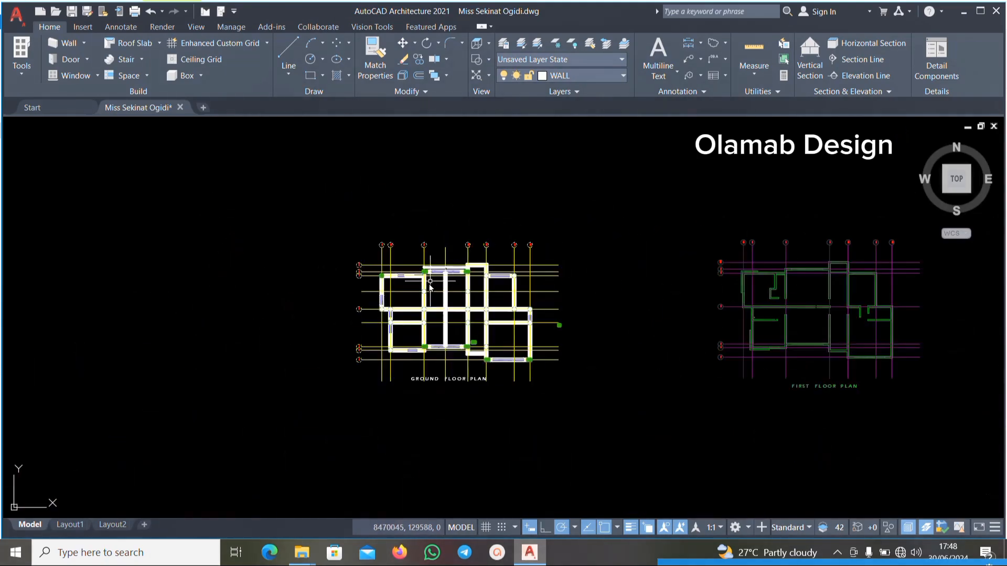
{"action": "scroll", "coordinate": [414, 341], "scroll_direction": "up", "scroll_amount": 6}
{"action": "scroll", "coordinate": [325, 283], "scroll_direction": "down", "scroll_amount": 4}
{"action": "scroll", "coordinate": [600, 395], "scroll_direction": "up", "scroll_amount": 5}
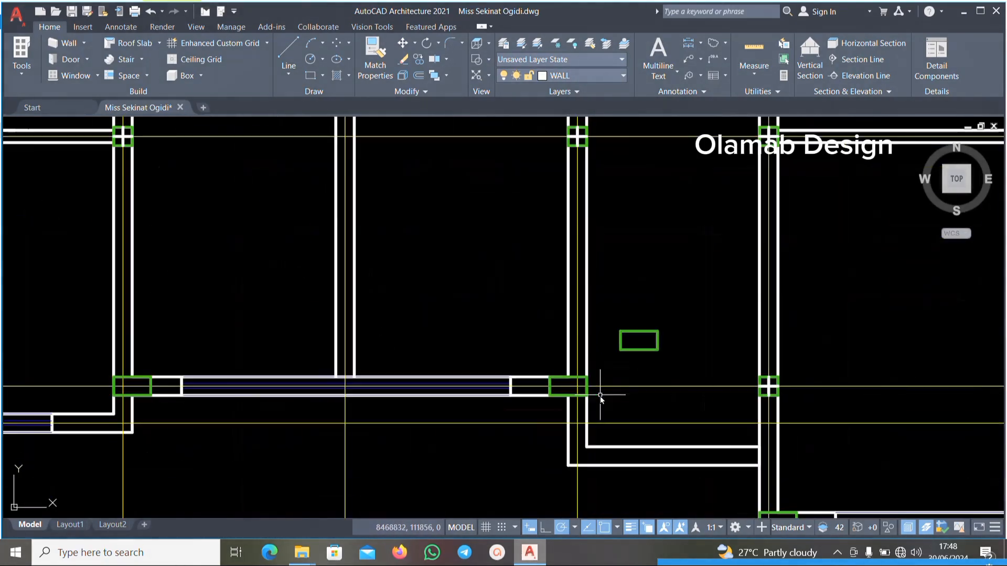
{"action": "scroll", "coordinate": [578, 364], "scroll_direction": "down", "scroll_amount": 1}
{"action": "scroll", "coordinate": [578, 360], "scroll_direction": "up", "scroll_amount": 5}
{"action": "left_click", "coordinate": [553, 252]}
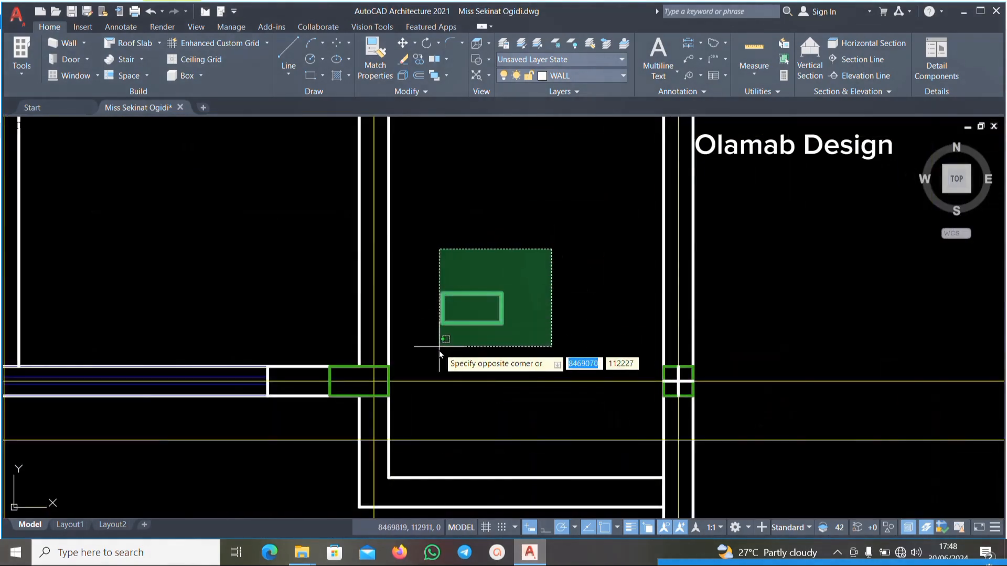
{"action": "left_click", "coordinate": [439, 350]}
{"action": "key", "text": "Delete"}
Delete the spare square column outside the plan beyond gridline G.
{"action": "scroll", "coordinate": [454, 251], "scroll_direction": "down", "scroll_amount": 7}
{"action": "scroll", "coordinate": [577, 361], "scroll_direction": "up", "scroll_amount": 2}
{"action": "scroll", "coordinate": [551, 393], "scroll_direction": "down", "scroll_amount": 2}
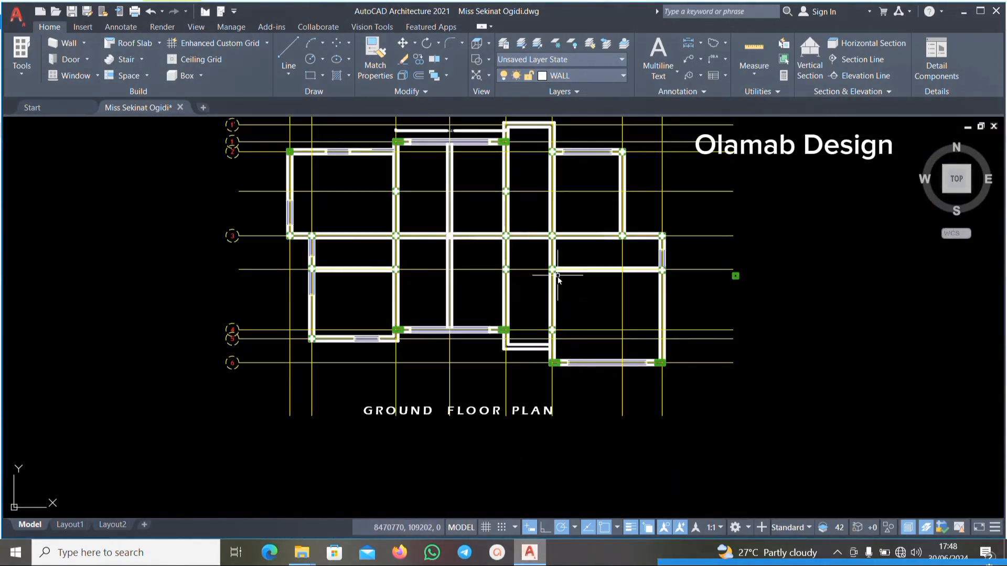
{"action": "scroll", "coordinate": [703, 304], "scroll_direction": "up", "scroll_amount": 5}
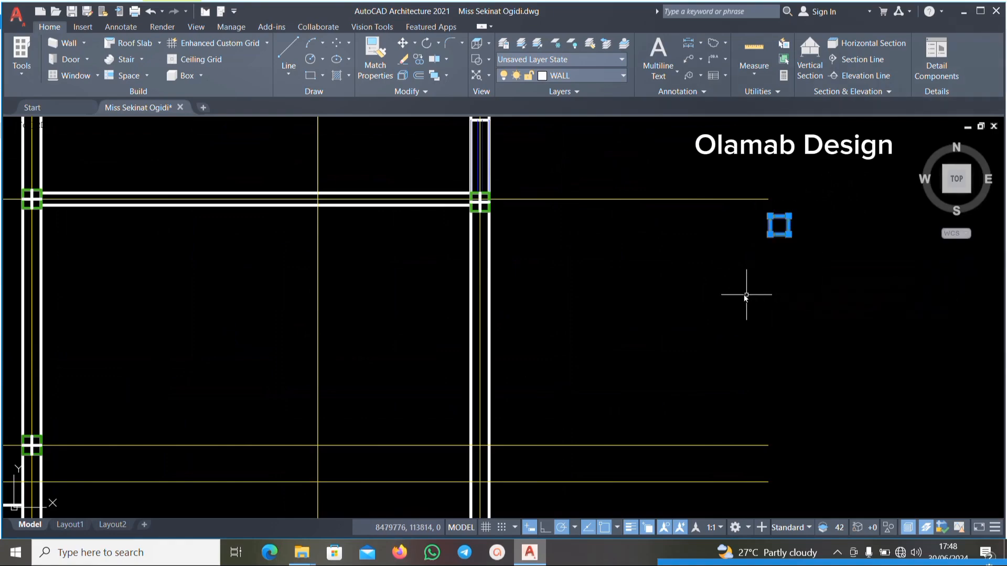
{"action": "scroll", "coordinate": [786, 251], "scroll_direction": "down", "scroll_amount": 6}
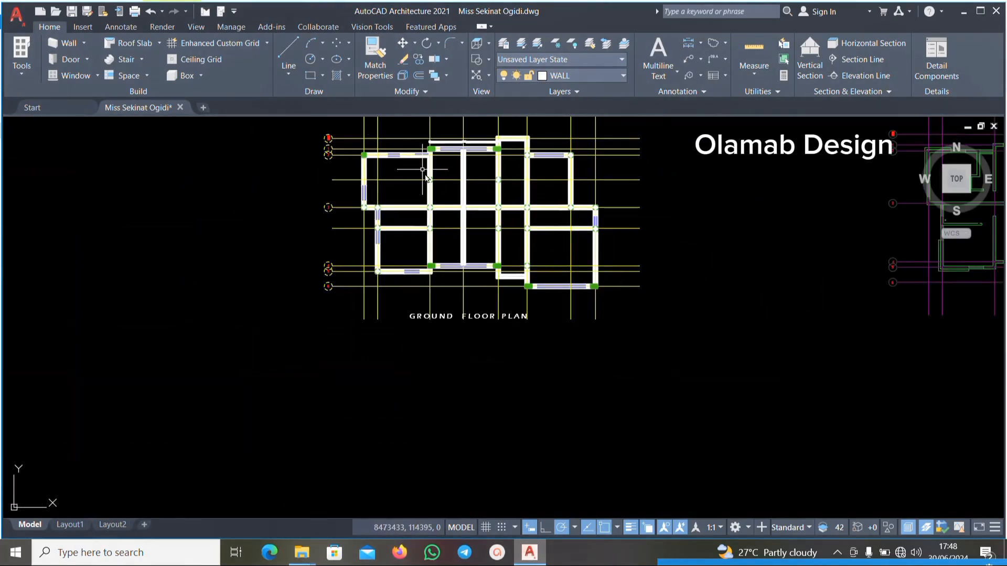
Select every column block similar to the one where gridlines A and 3 meet, and explode them all.
{"action": "scroll", "coordinate": [430, 184], "scroll_direction": "up", "scroll_amount": 4}
{"action": "scroll", "coordinate": [496, 212], "scroll_direction": "up", "scroll_amount": 4}
{"action": "scroll", "coordinate": [244, 269], "scroll_direction": "up", "scroll_amount": 3}
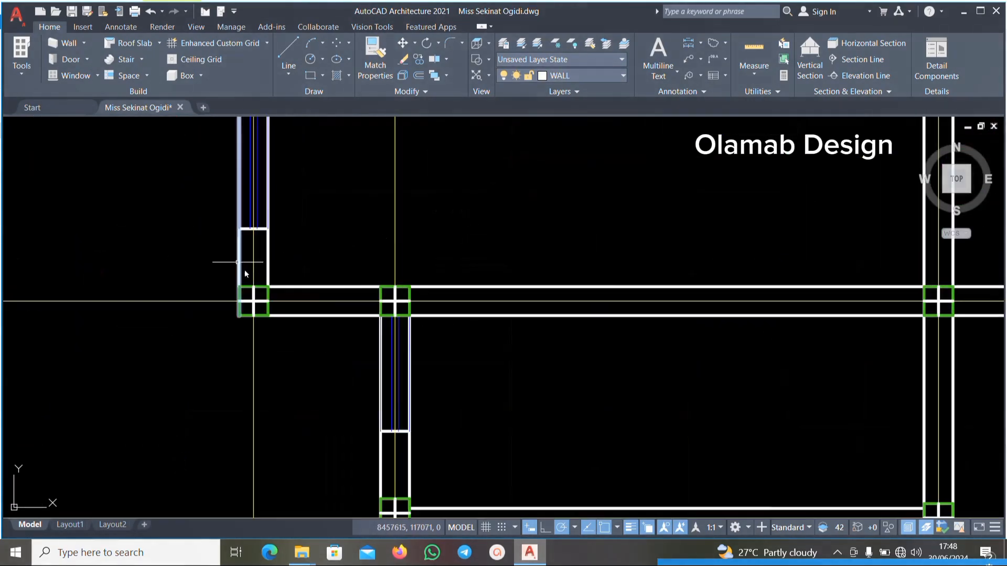
{"action": "scroll", "coordinate": [256, 284], "scroll_direction": "up", "scroll_amount": 3}
{"action": "scroll", "coordinate": [340, 312], "scroll_direction": "down", "scroll_amount": 2}
{"action": "scroll", "coordinate": [285, 336], "scroll_direction": "up", "scroll_amount": 2}
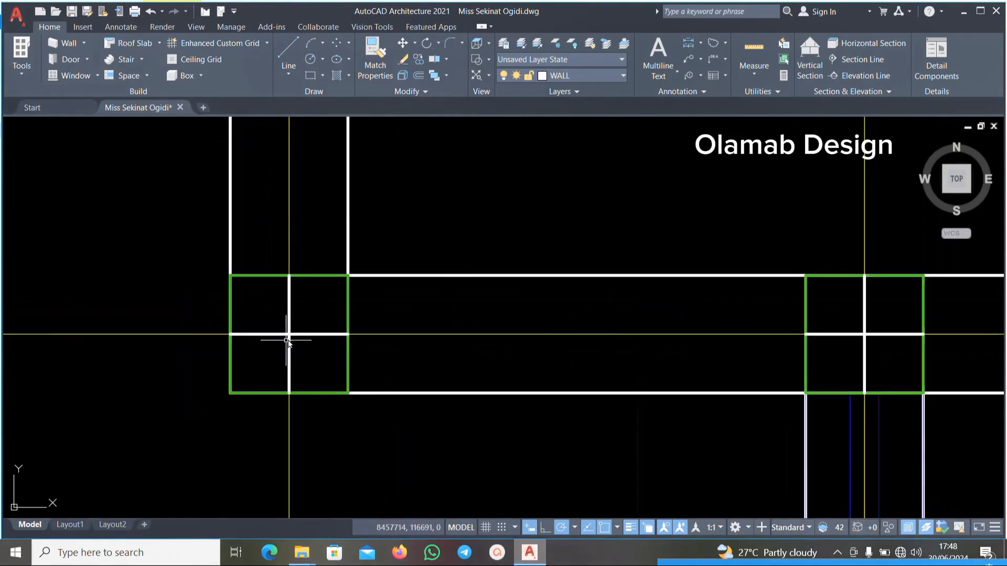
{"action": "left_click", "coordinate": [296, 337]}
{"action": "left_click", "coordinate": [271, 338]}
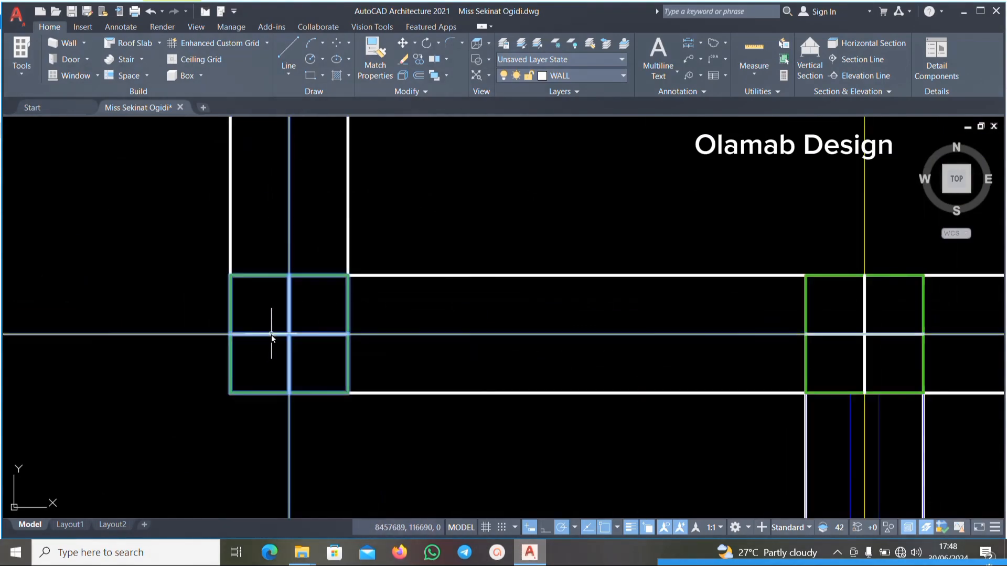
{"action": "scroll", "coordinate": [362, 314], "scroll_direction": "down", "scroll_amount": 3}
{"action": "key", "text": "Escape"}
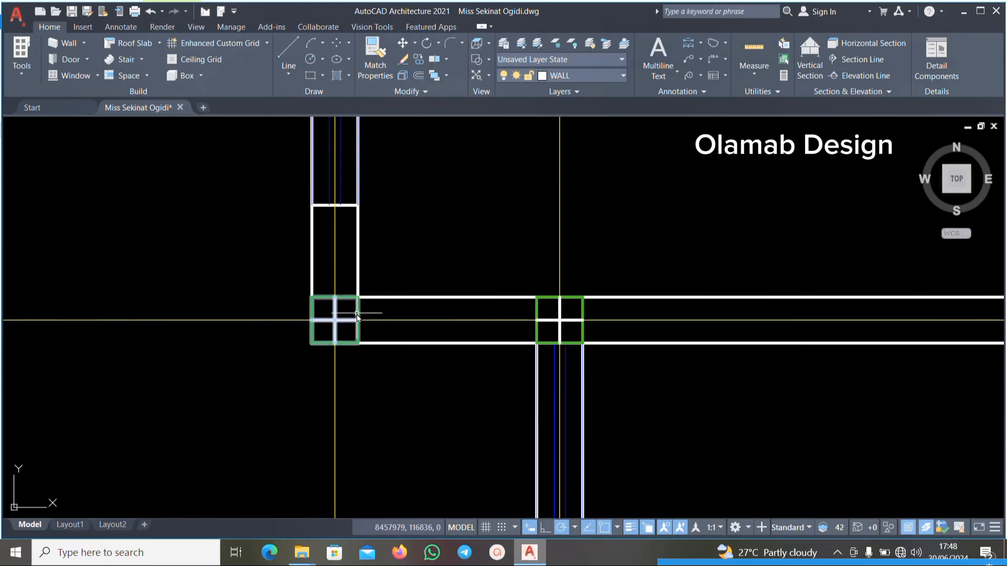
{"action": "right_click", "coordinate": [435, 201]}
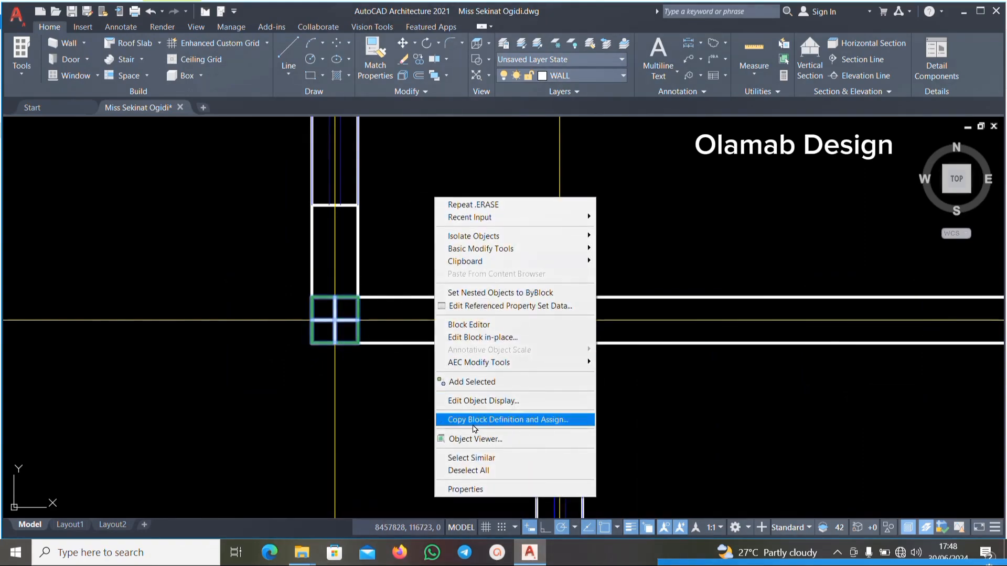
{"action": "left_click", "coordinate": [476, 456]}
{"action": "scroll", "coordinate": [410, 326], "scroll_direction": "down", "scroll_amount": 5}
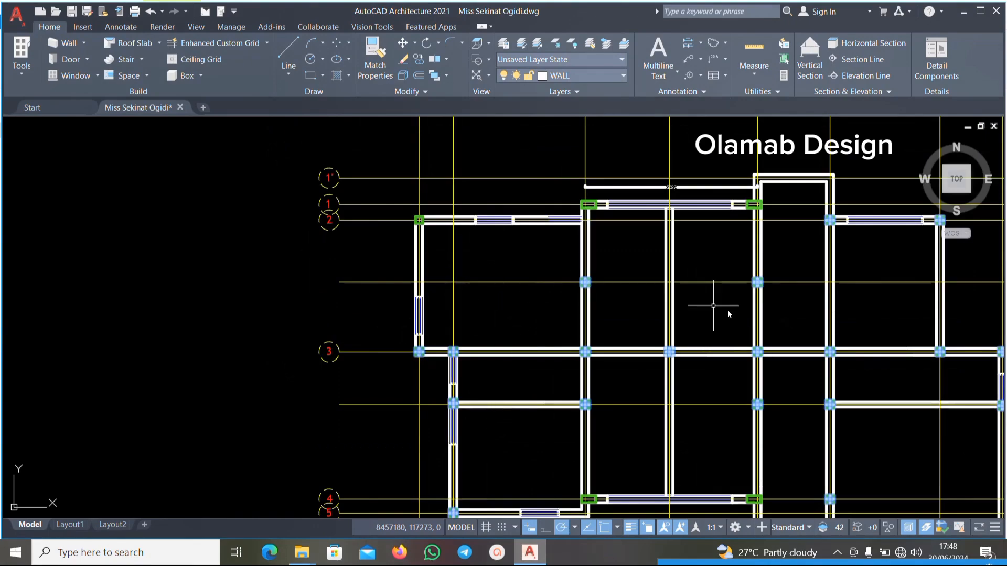
{"action": "scroll", "coordinate": [728, 314], "scroll_direction": "down", "scroll_amount": 3}
{"action": "scroll", "coordinate": [787, 337], "scroll_direction": "up", "scroll_amount": 3}
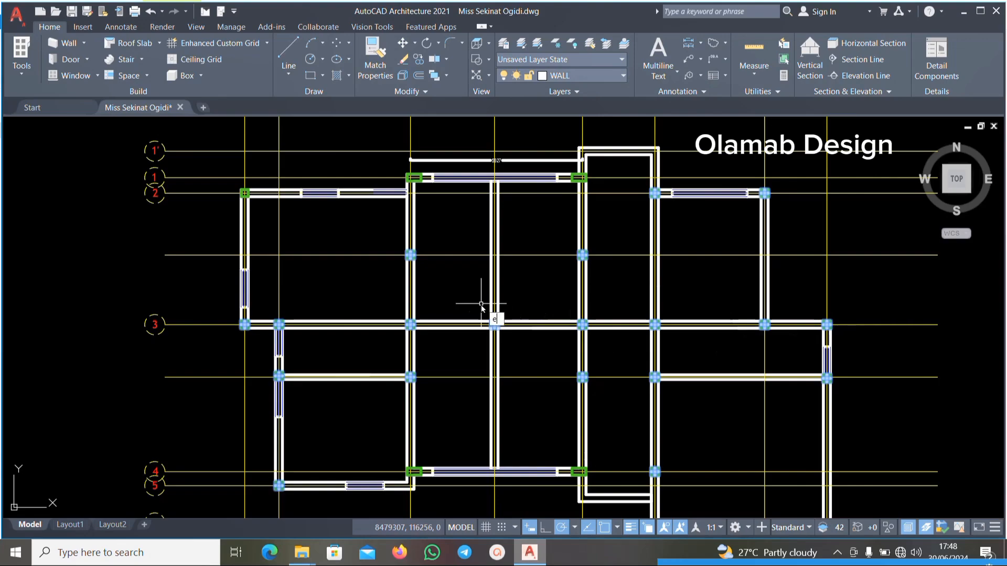
{"action": "type", "text": "xplo"}
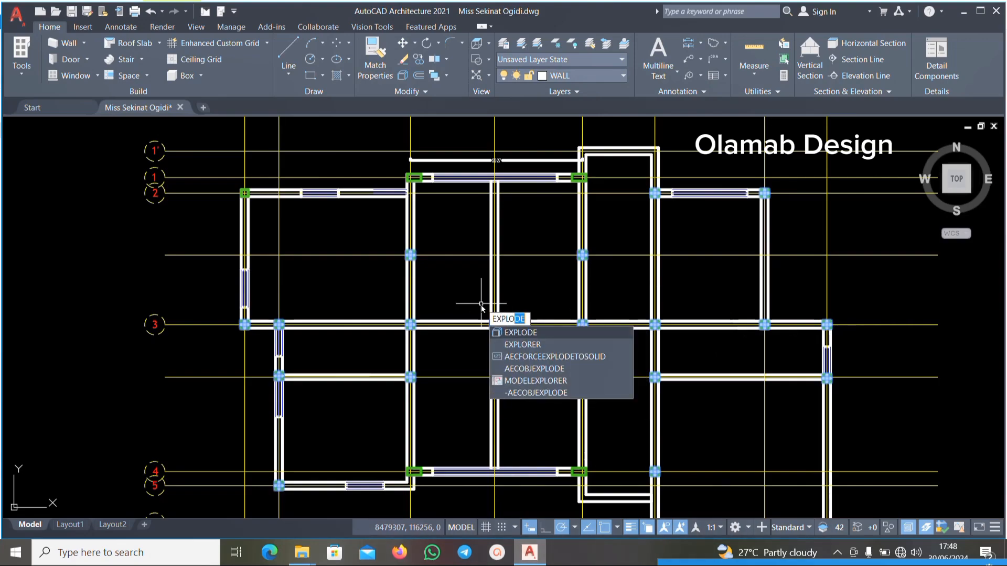
{"action": "key", "text": "Return"}
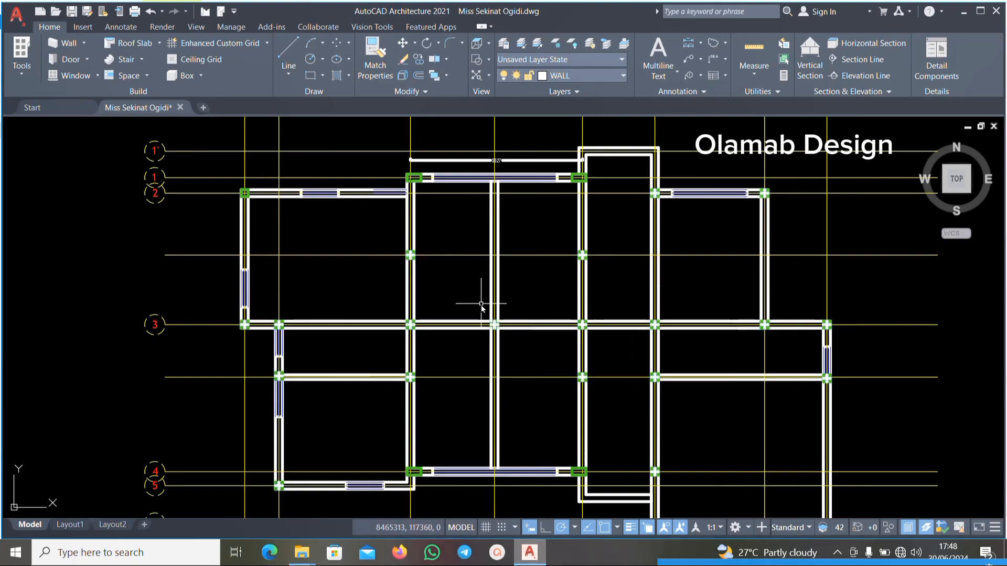
Delete the white horizontal and vertical cross lines inside the column at gridlines A and 3.
{"action": "scroll", "coordinate": [252, 311], "scroll_direction": "up", "scroll_amount": 6}
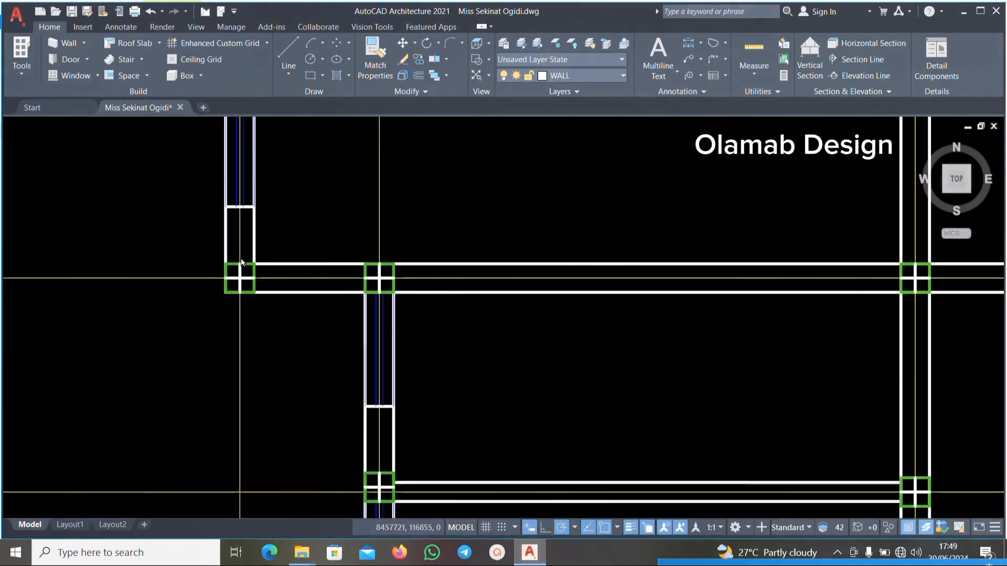
{"action": "scroll", "coordinate": [237, 296], "scroll_direction": "up", "scroll_amount": 5}
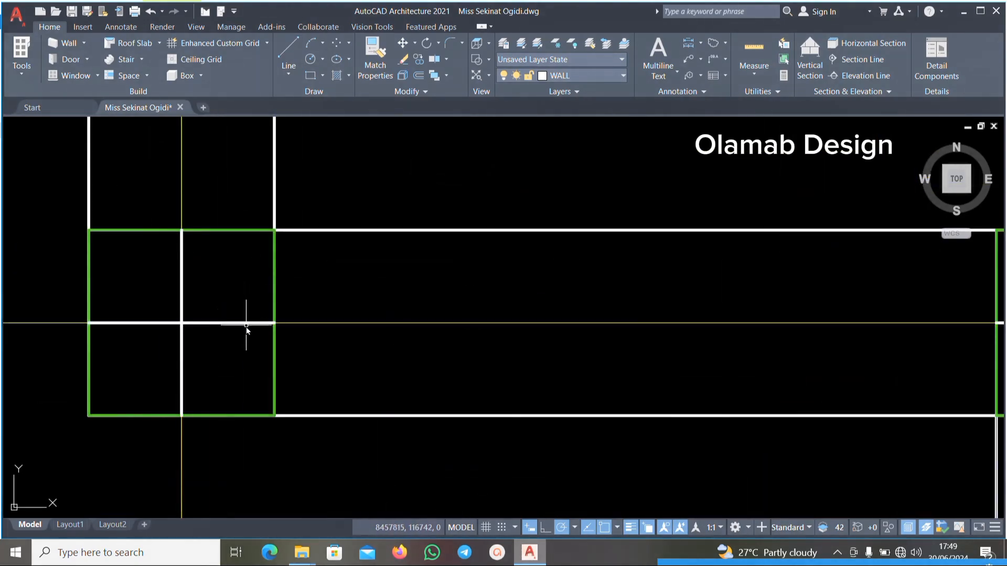
{"action": "left_click", "coordinate": [246, 323]}
{"action": "key", "text": "Escape"}
{"action": "left_click", "coordinate": [274, 259]}
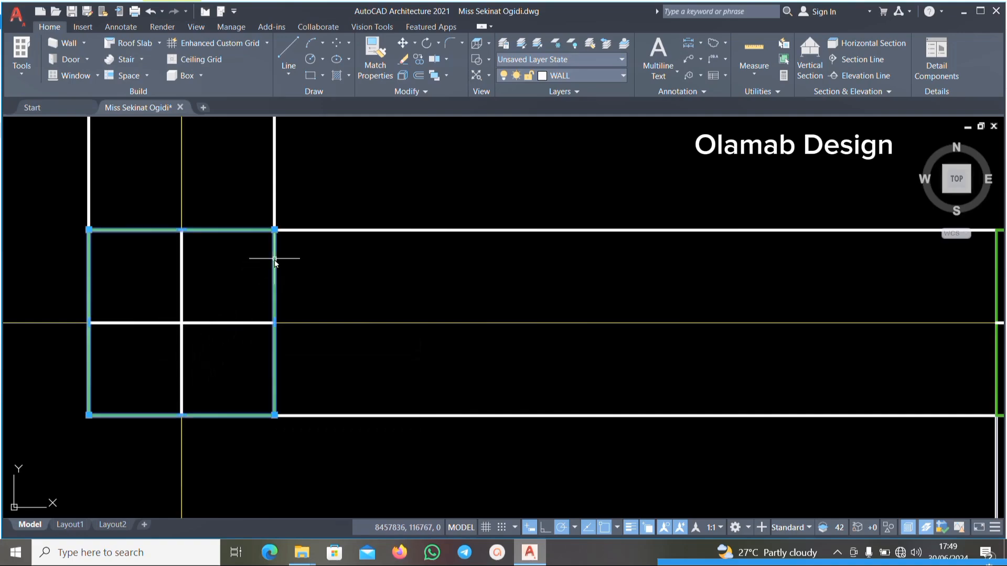
{"action": "key", "text": "Escape"}
{"action": "left_click", "coordinate": [199, 324]}
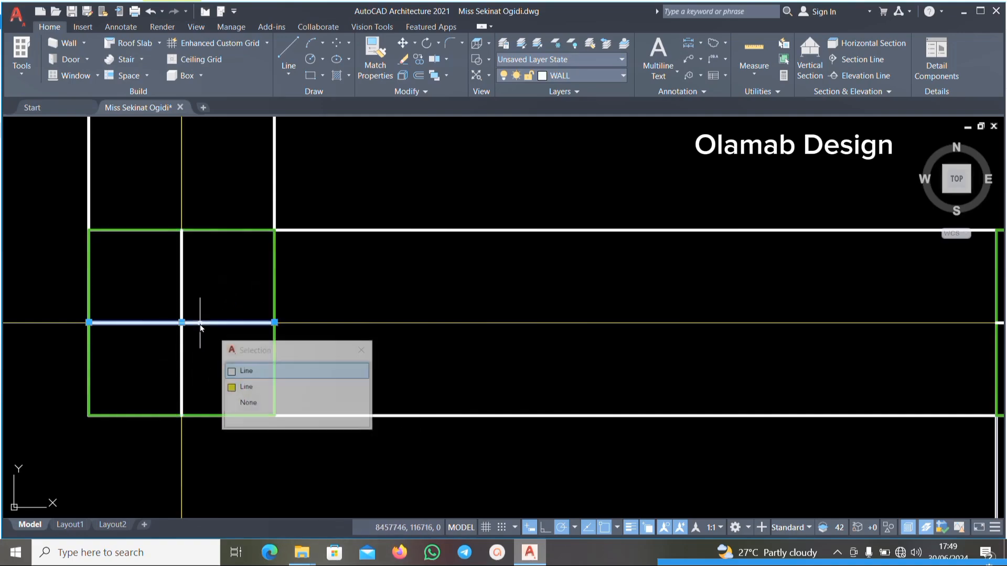
{"action": "key", "text": "Escape"}
{"action": "left_click", "coordinate": [180, 286]}
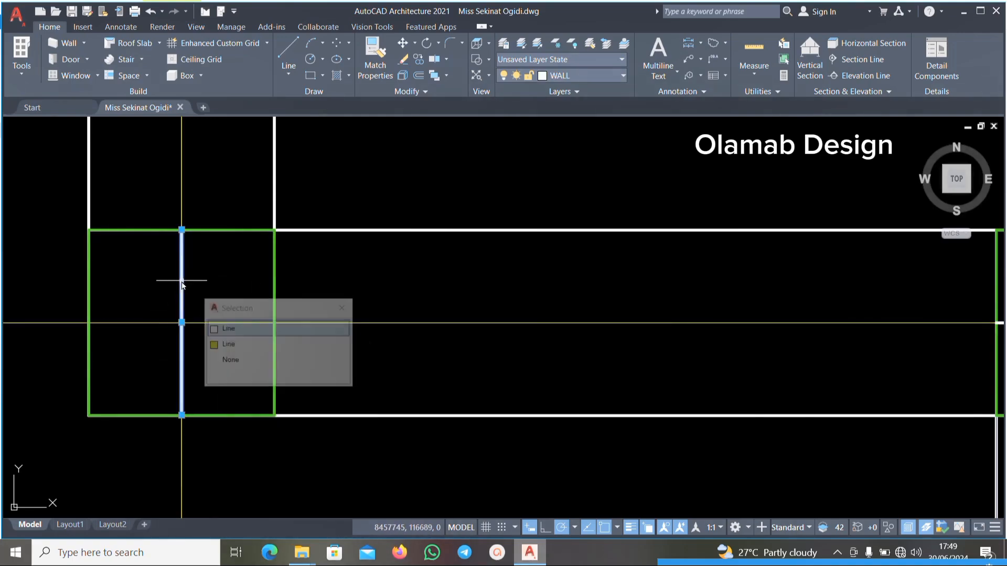
{"action": "key", "text": "Escape"}
Delete the two white cross lines inside the column at gridlines B and 3, keeping the gridlines.
{"action": "scroll", "coordinate": [246, 317], "scroll_direction": "down", "scroll_amount": 2}
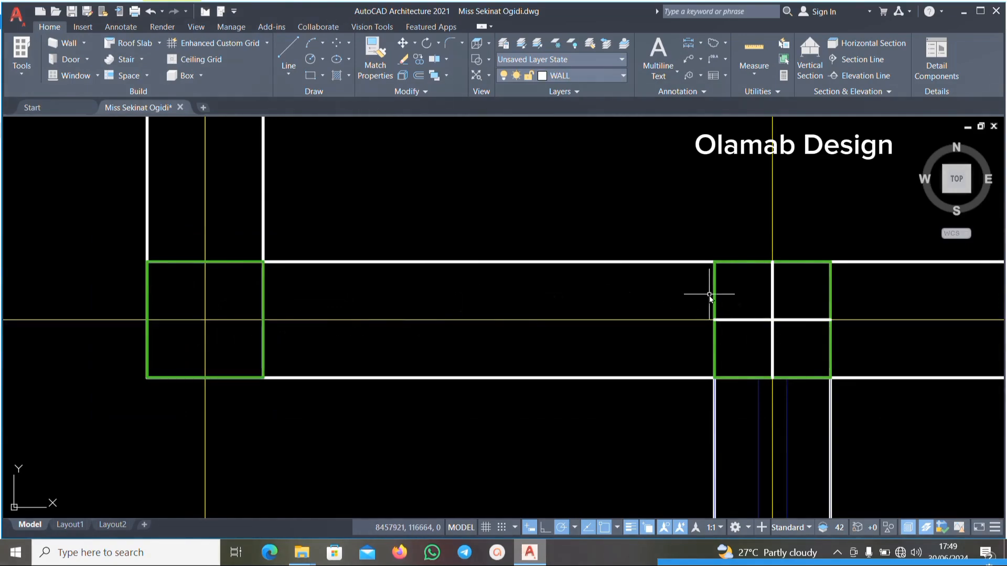
{"action": "scroll", "coordinate": [593, 298], "scroll_direction": "down", "scroll_amount": 5}
{"action": "scroll", "coordinate": [641, 296], "scroll_direction": "up", "scroll_amount": 4}
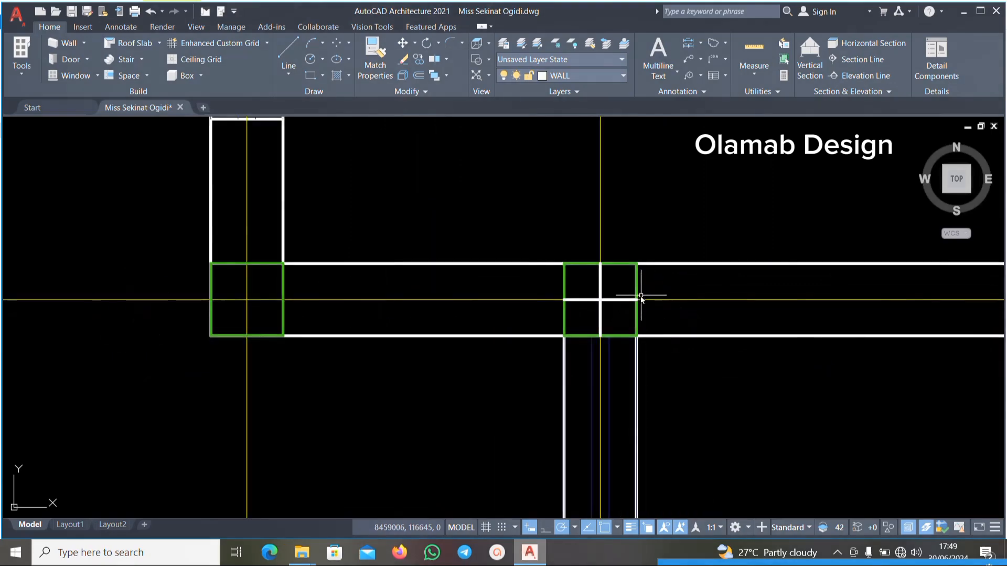
{"action": "left_click", "coordinate": [624, 301]}
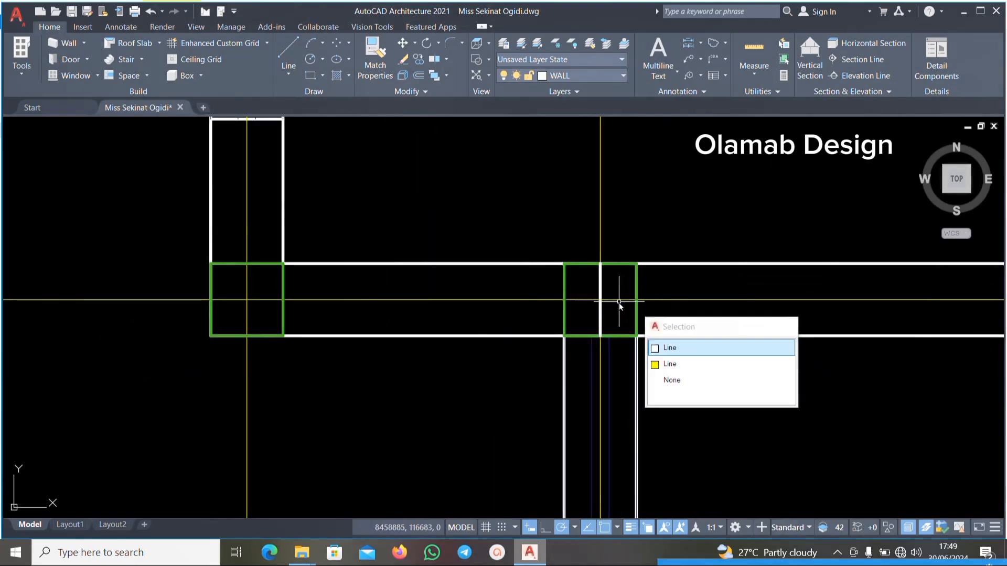
{"action": "key", "text": "Escape"}
{"action": "scroll", "coordinate": [584, 340], "scroll_direction": "down", "scroll_amount": 5}
{"action": "scroll", "coordinate": [576, 326], "scroll_direction": "up", "scroll_amount": 1}
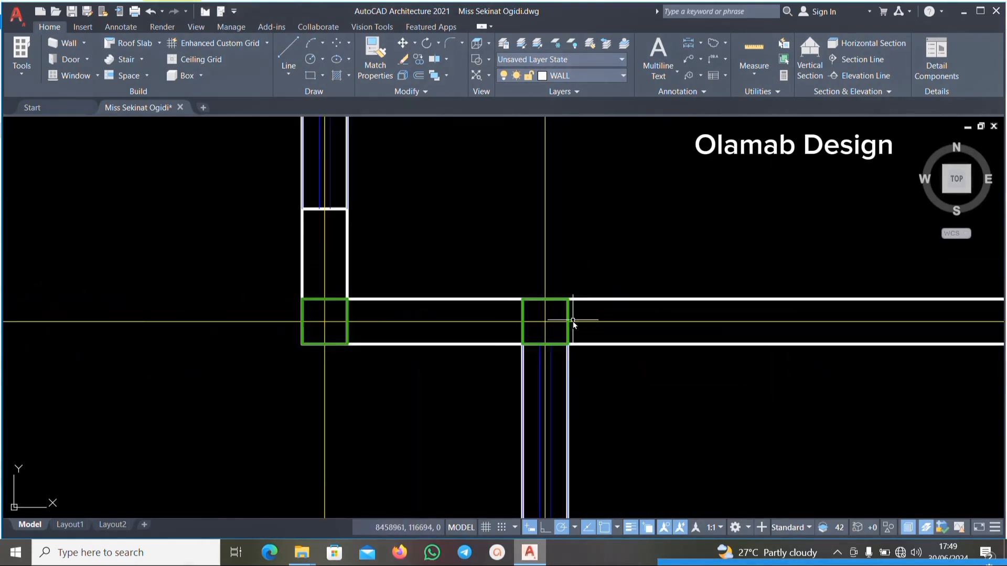
{"action": "scroll", "coordinate": [505, 344], "scroll_direction": "down", "scroll_amount": 2}
{"action": "scroll", "coordinate": [591, 325], "scroll_direction": "up", "scroll_amount": 8}
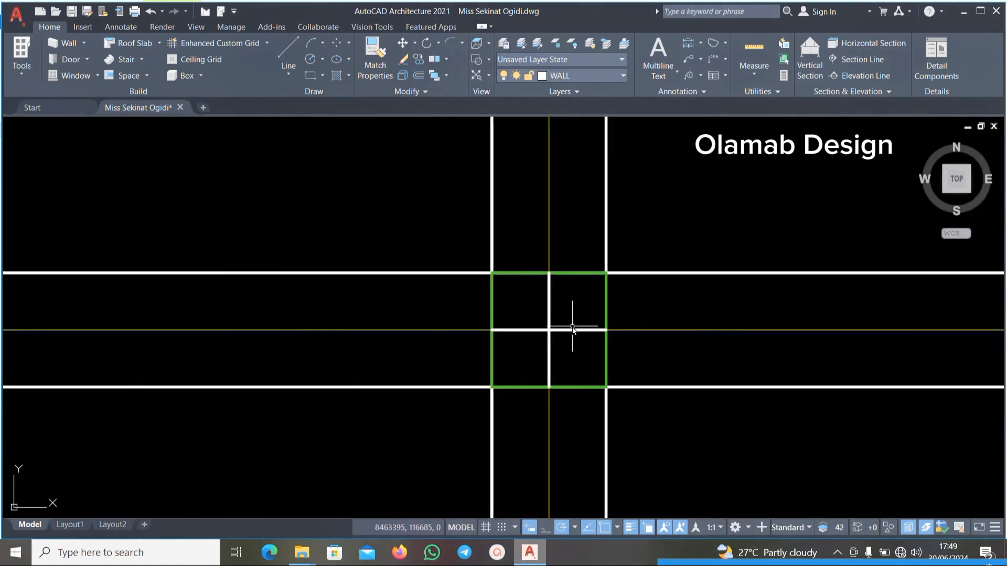
{"action": "left_click", "coordinate": [573, 333]}
{"action": "left_click", "coordinate": [571, 323]}
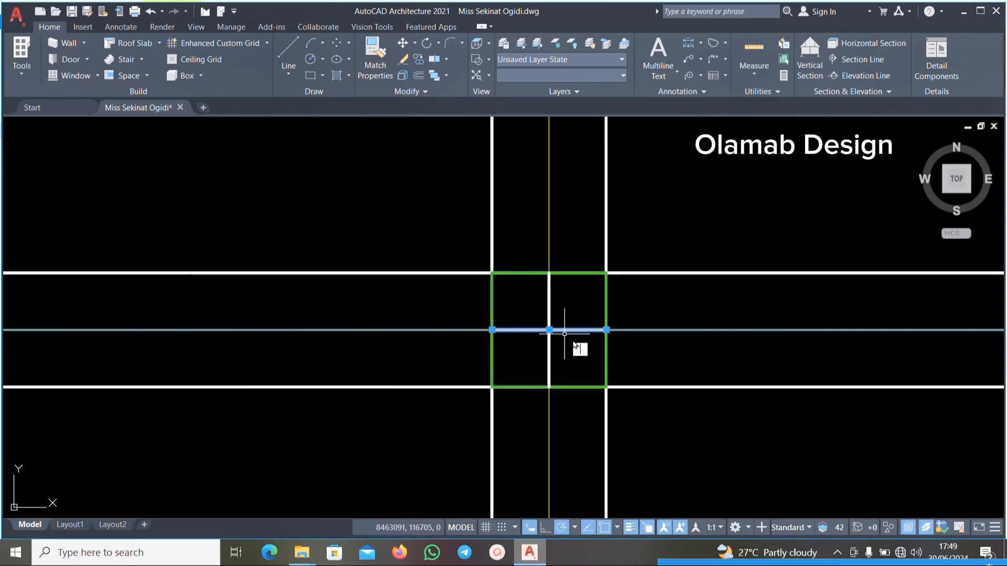
{"action": "scroll", "coordinate": [498, 347], "scroll_direction": "down", "scroll_amount": 5}
{"action": "key", "text": "Escape"}
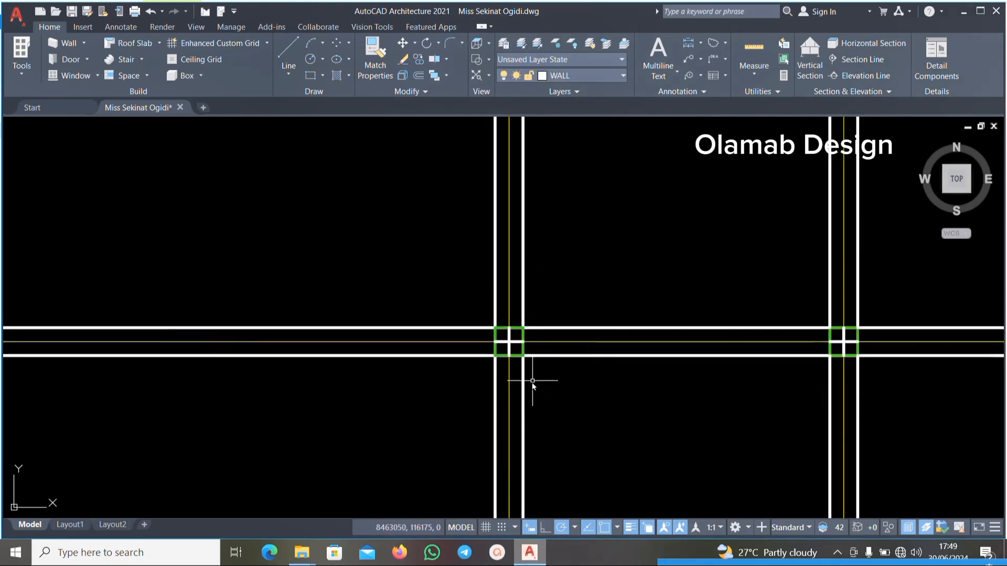
Delete the horizontal and vertical white cross lines inside the column at gridlines C and 3.
{"action": "scroll", "coordinate": [522, 343], "scroll_direction": "up", "scroll_amount": 6}
{"action": "left_click", "coordinate": [507, 337]}
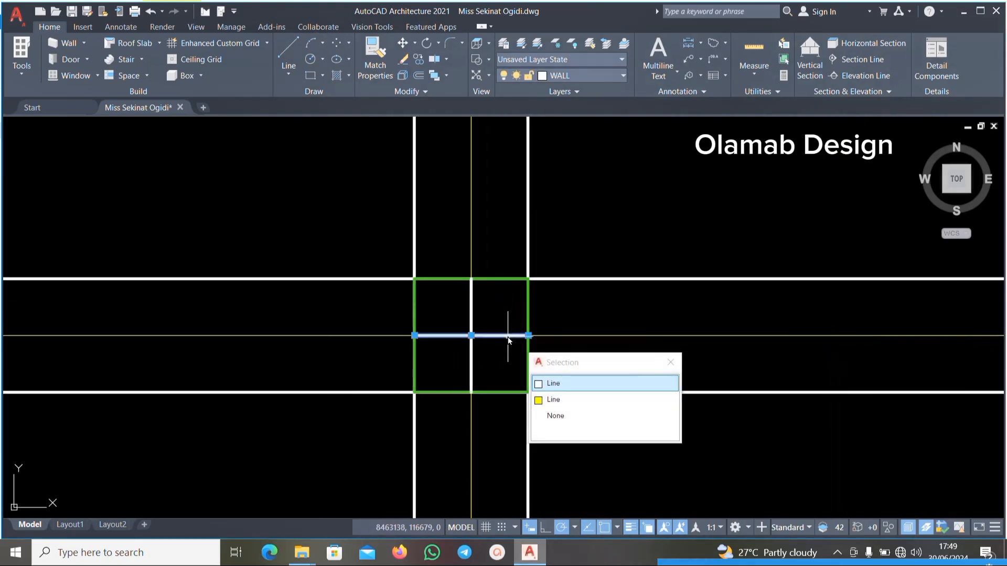
{"action": "key", "text": "Escape"}
{"action": "left_click", "coordinate": [470, 300]}
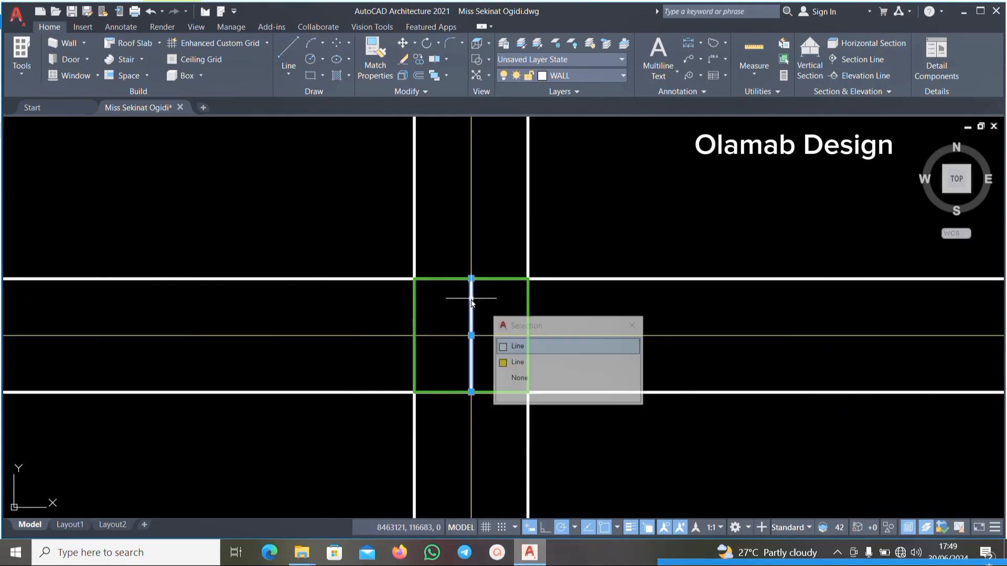
{"action": "key", "text": "Escape"}
Delete the white cross lines inside the two gridline 3 columns, one midway between gridlines C and D and one at gridline D.
{"action": "scroll", "coordinate": [476, 348], "scroll_direction": "down", "scroll_amount": 6}
{"action": "scroll", "coordinate": [593, 347], "scroll_direction": "up", "scroll_amount": 6}
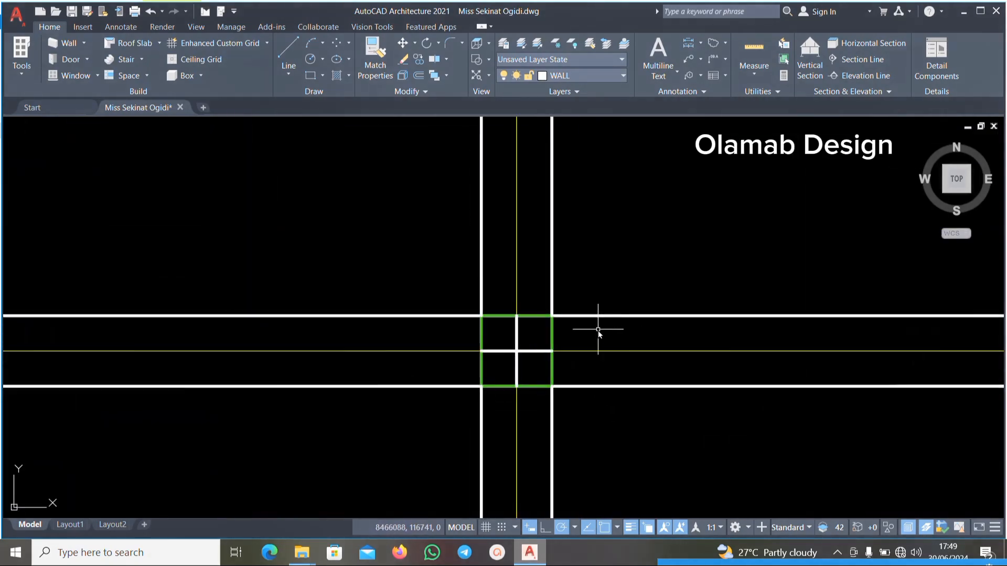
{"action": "left_click", "coordinate": [528, 351]}
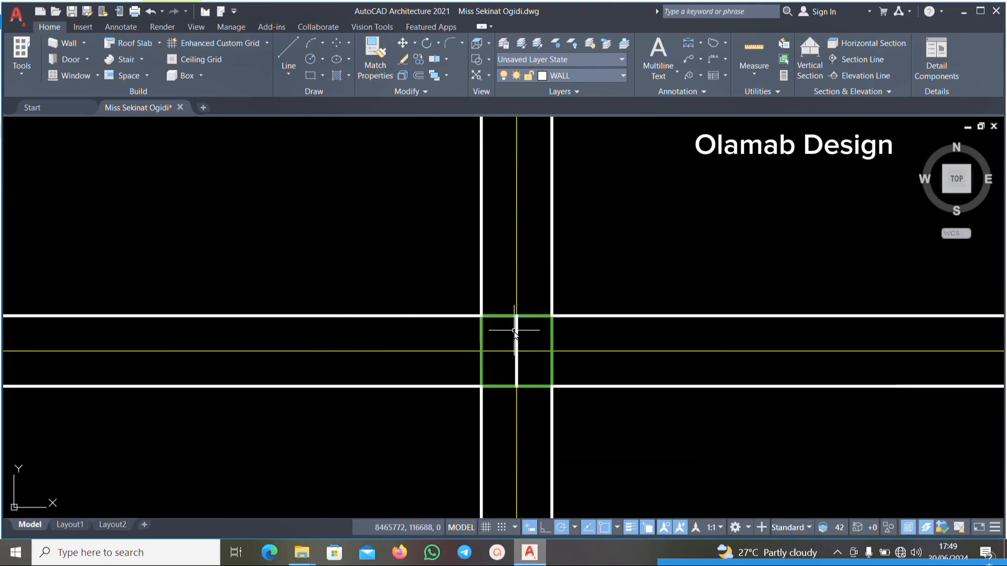
{"action": "scroll", "coordinate": [461, 367], "scroll_direction": "down", "scroll_amount": 3}
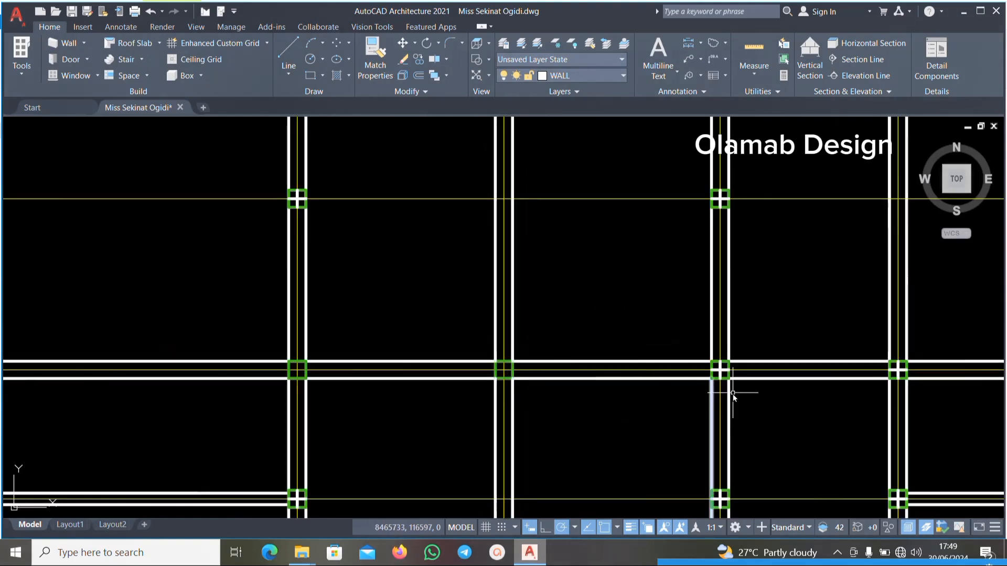
{"action": "scroll", "coordinate": [728, 392], "scroll_direction": "up", "scroll_amount": 3}
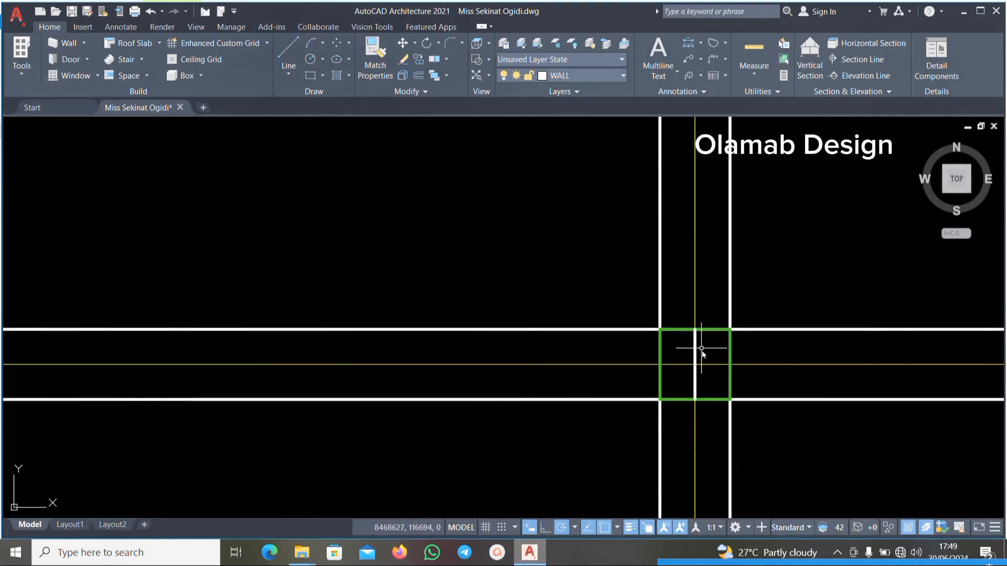
Delete the white cross lines inside the column on gridline D, between gridlines 2 and 3.
{"action": "scroll", "coordinate": [697, 362], "scroll_direction": "down", "scroll_amount": 5}
{"action": "scroll", "coordinate": [607, 336], "scroll_direction": "up", "scroll_amount": 5}
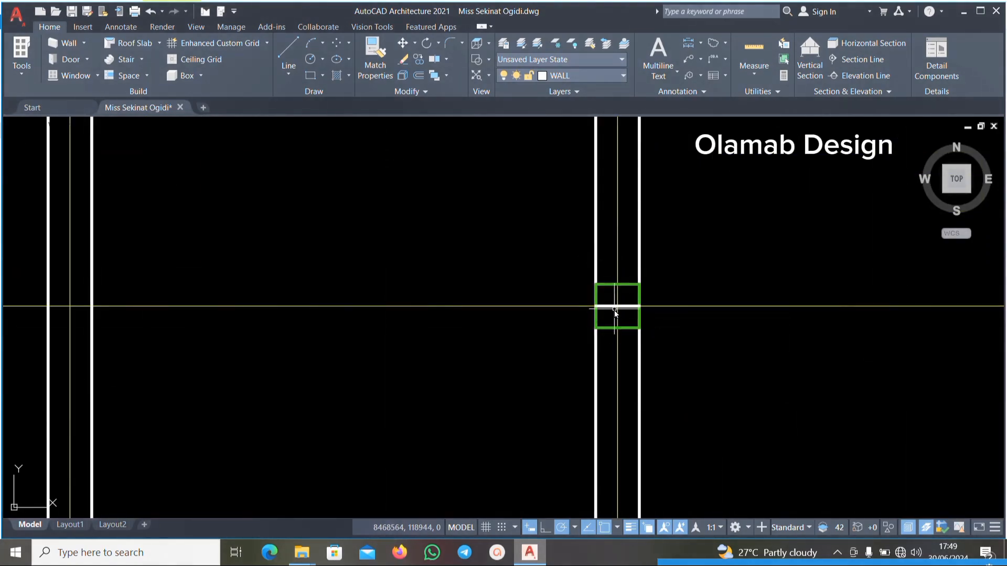
{"action": "left_click", "coordinate": [613, 309]}
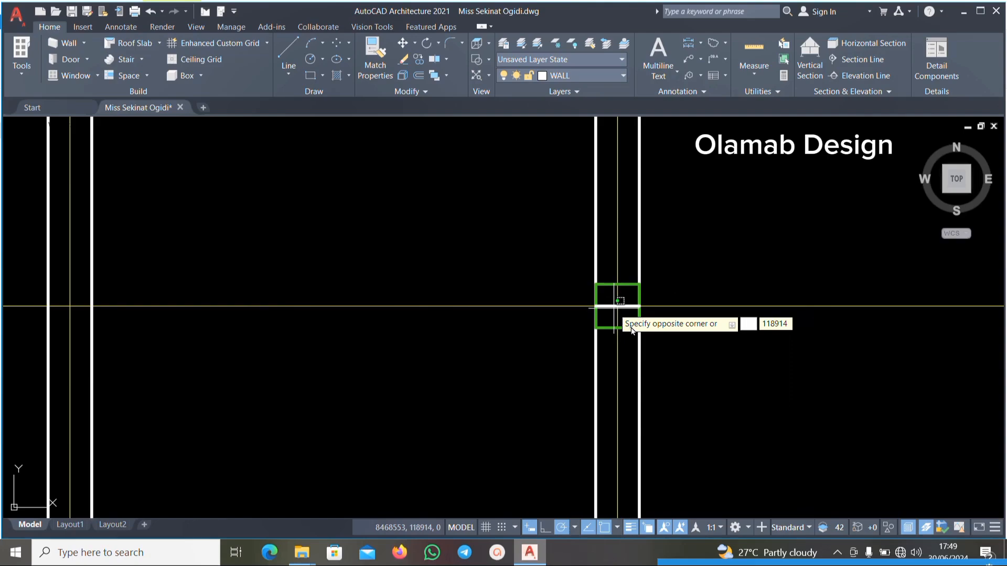
{"action": "key", "text": "Escape"}
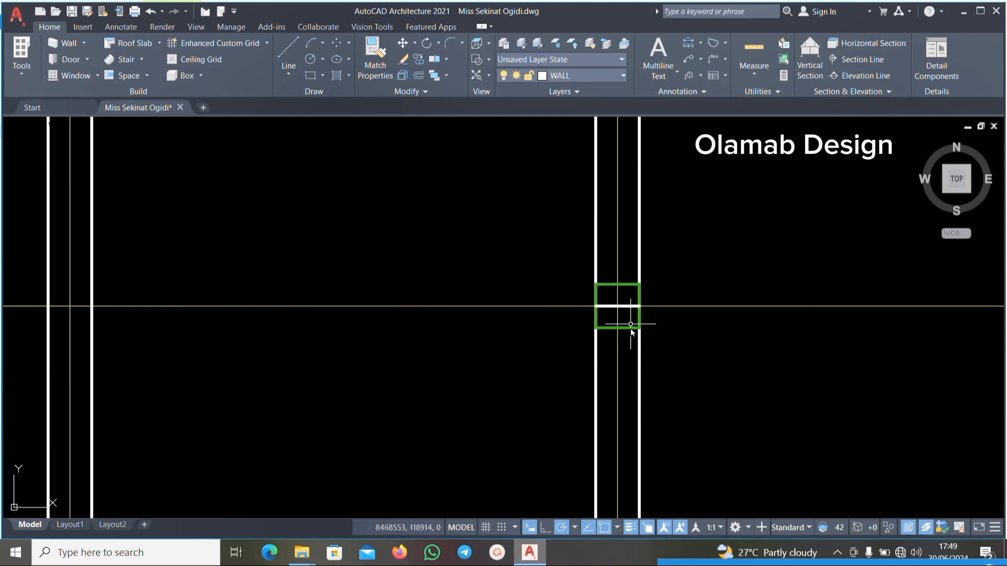
{"action": "left_click", "coordinate": [634, 310]}
{"action": "key", "text": "Escape"}
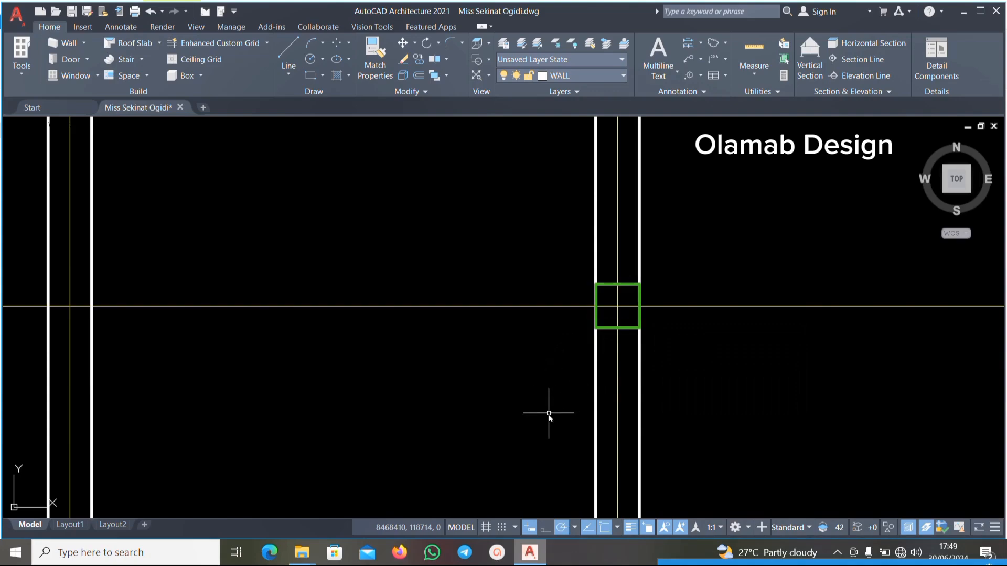
Delete the vertical and horizontal white cross lines inside the column at gridlines E and 2.
{"action": "scroll", "coordinate": [650, 338], "scroll_direction": "down", "scroll_amount": 5}
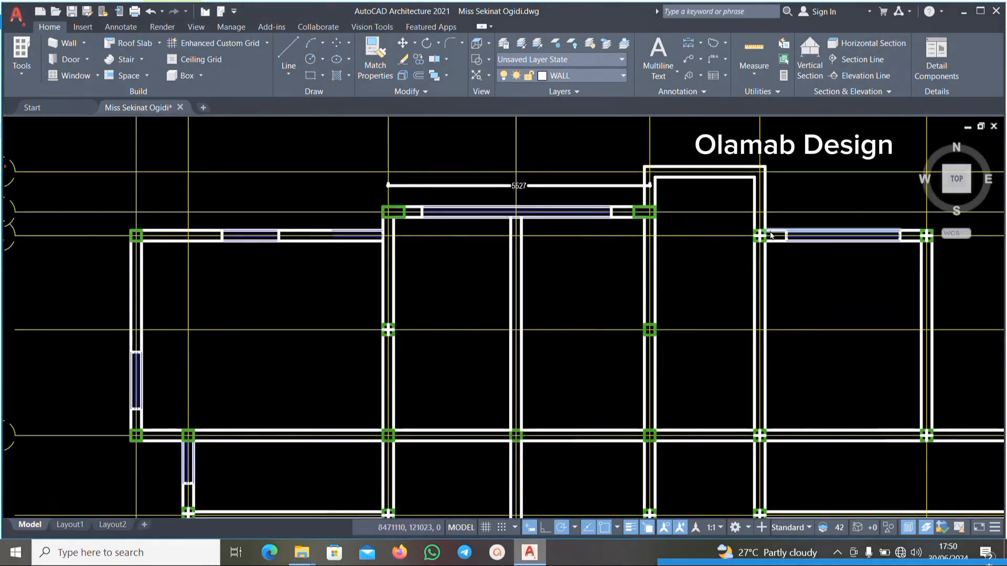
{"action": "scroll", "coordinate": [768, 231], "scroll_direction": "up", "scroll_amount": 10}
{"action": "left_click", "coordinate": [660, 256]}
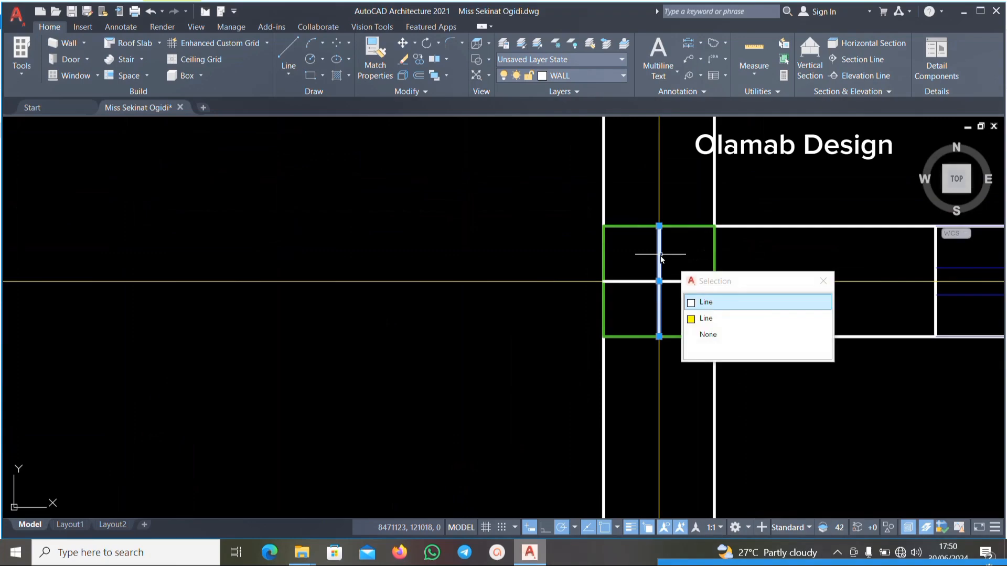
{"action": "key", "text": "Escape"}
{"action": "left_click", "coordinate": [691, 285]}
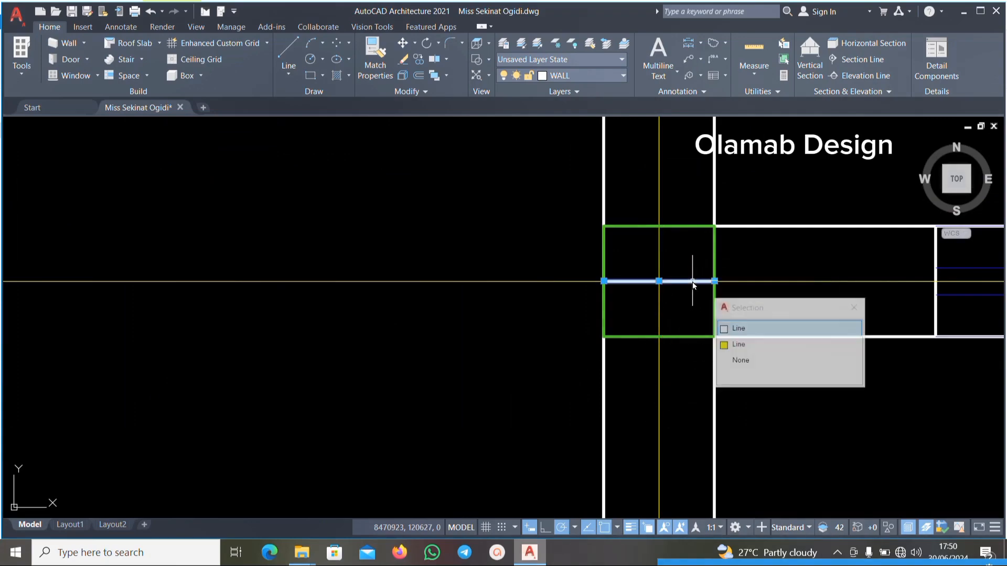
{"action": "key", "text": "Escape"}
{"action": "scroll", "coordinate": [657, 405], "scroll_direction": "down", "scroll_amount": 6}
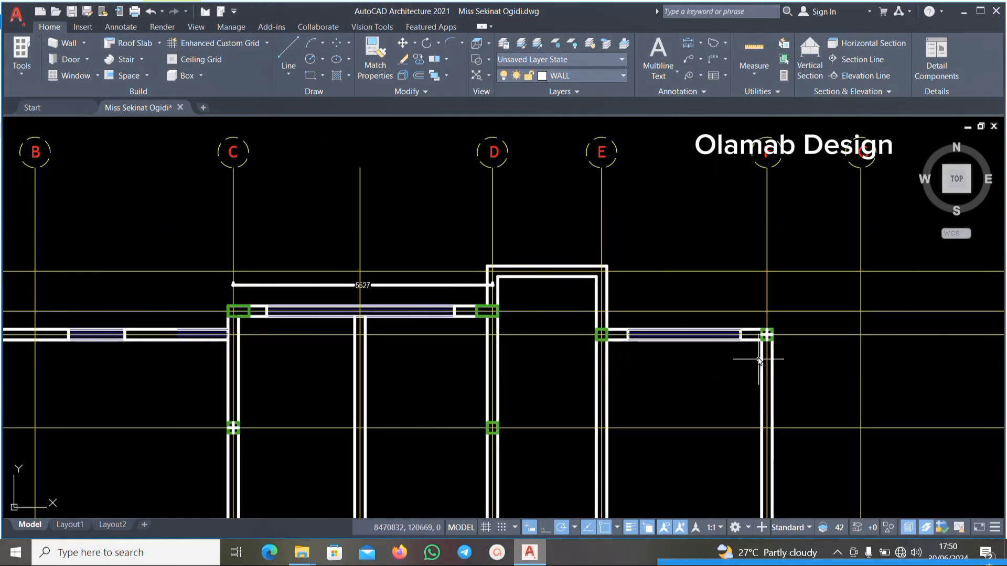
Delete the horizontal and vertical white cross lines inside the column at gridlines F and 2.
{"action": "scroll", "coordinate": [625, 339], "scroll_direction": "up", "scroll_amount": 2}
{"action": "scroll", "coordinate": [608, 351], "scroll_direction": "down", "scroll_amount": 6}
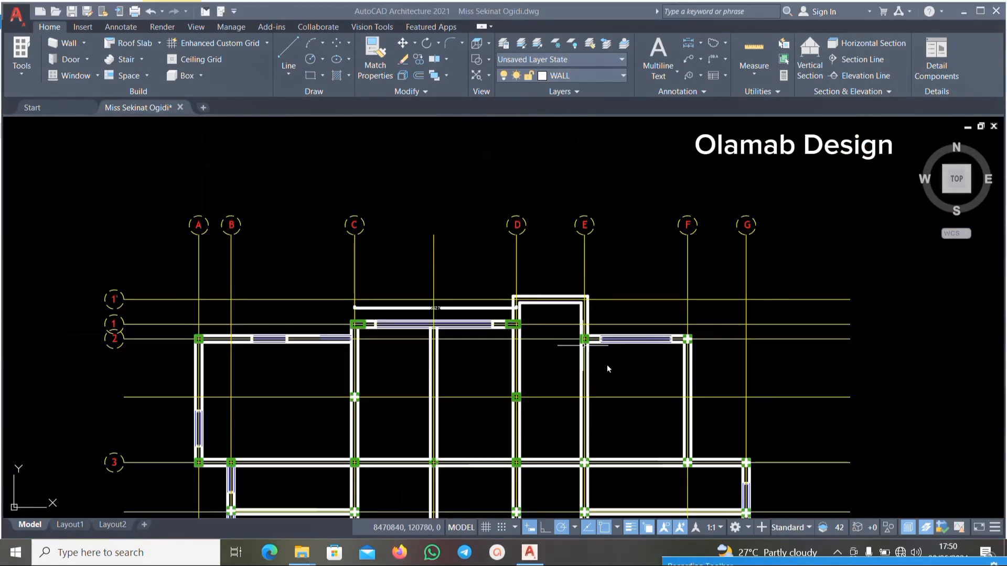
{"action": "scroll", "coordinate": [674, 343], "scroll_direction": "up", "scroll_amount": 10}
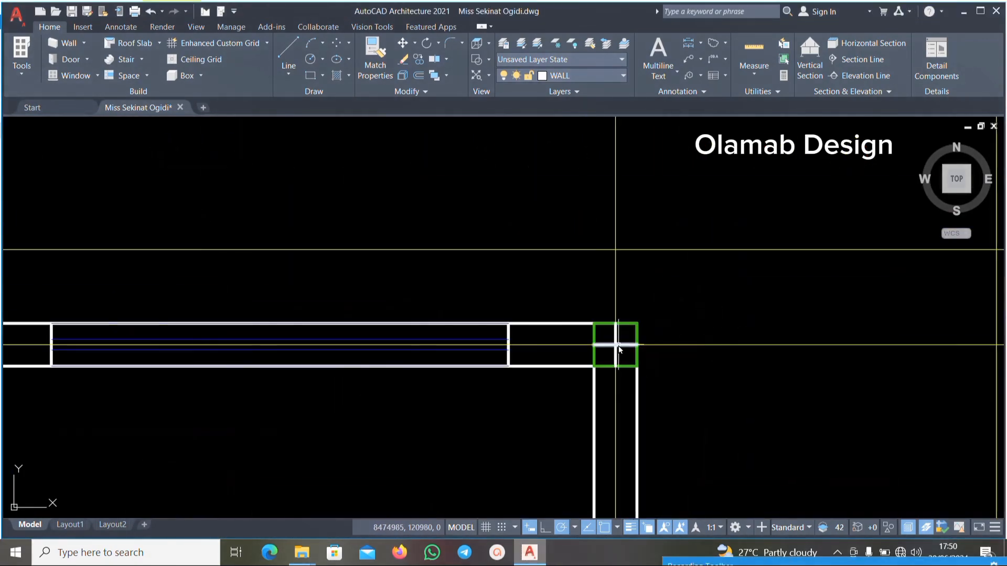
{"action": "left_click", "coordinate": [618, 345]}
{"action": "key", "text": "Escape"}
{"action": "left_click", "coordinate": [614, 346]}
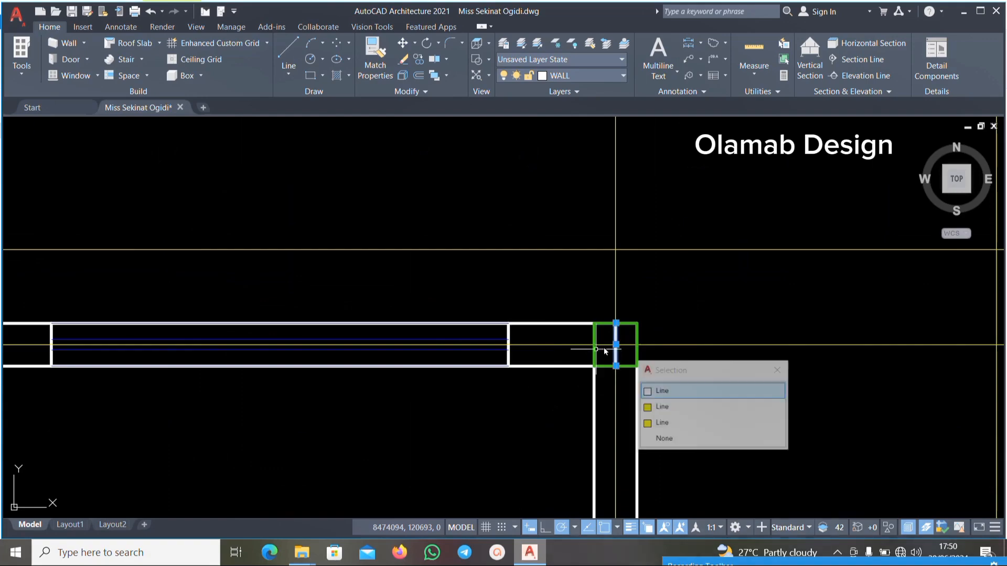
{"action": "key", "text": "Delete"}
{"action": "scroll", "coordinate": [646, 326], "scroll_direction": "down", "scroll_amount": 4}
{"action": "middle_click_drag", "start_coordinate": [358, 334], "coordinate": [443, 331]}
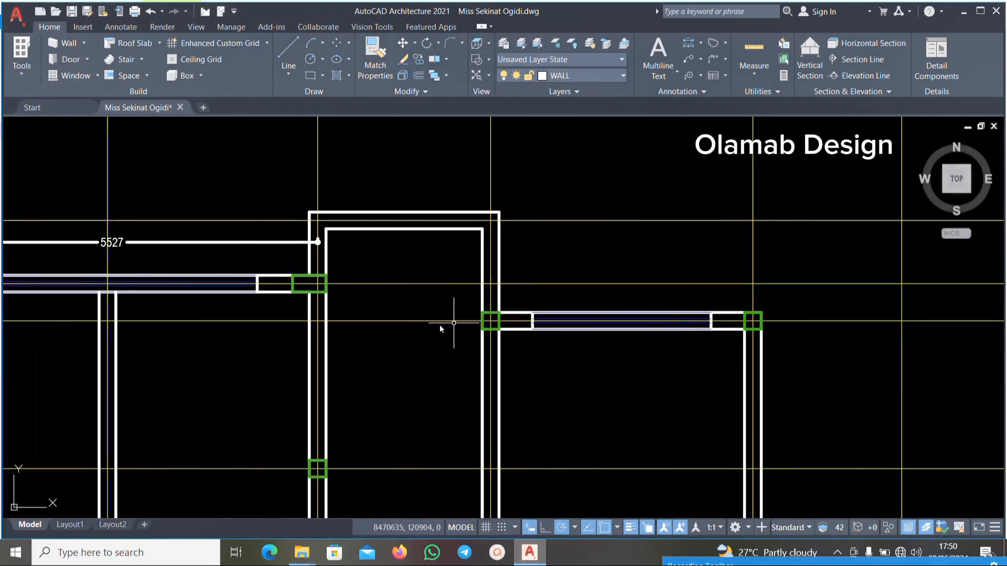
Delete the vertical and horizontal white cross lines inside the column at gridlines E and 3.
{"action": "scroll", "coordinate": [467, 353], "scroll_direction": "down", "scroll_amount": 4}
{"action": "scroll", "coordinate": [445, 404], "scroll_direction": "up", "scroll_amount": 3}
{"action": "scroll", "coordinate": [416, 464], "scroll_direction": "up", "scroll_amount": 2}
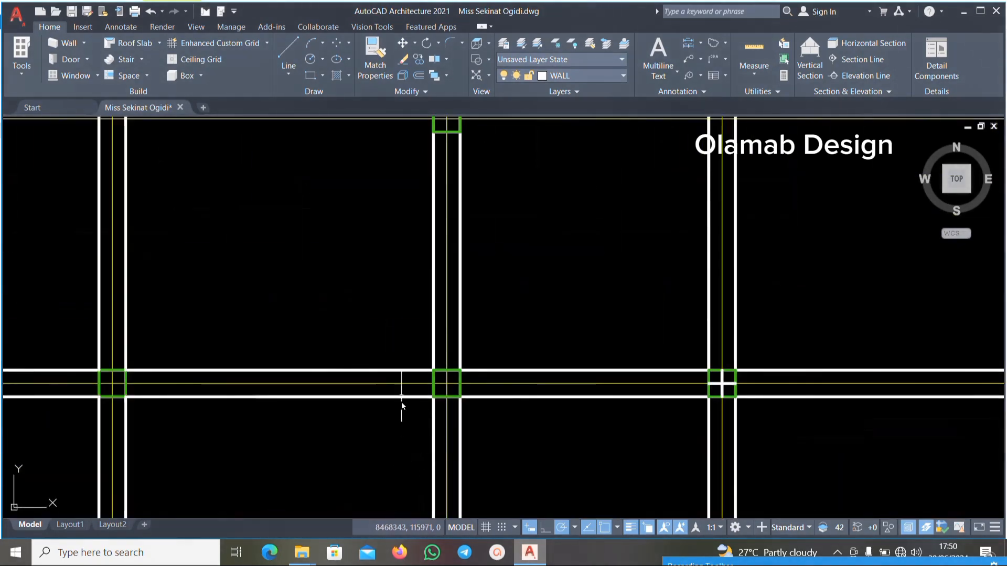
{"action": "scroll", "coordinate": [400, 409], "scroll_direction": "down", "scroll_amount": 2}
{"action": "scroll", "coordinate": [521, 377], "scroll_direction": "up", "scroll_amount": 4}
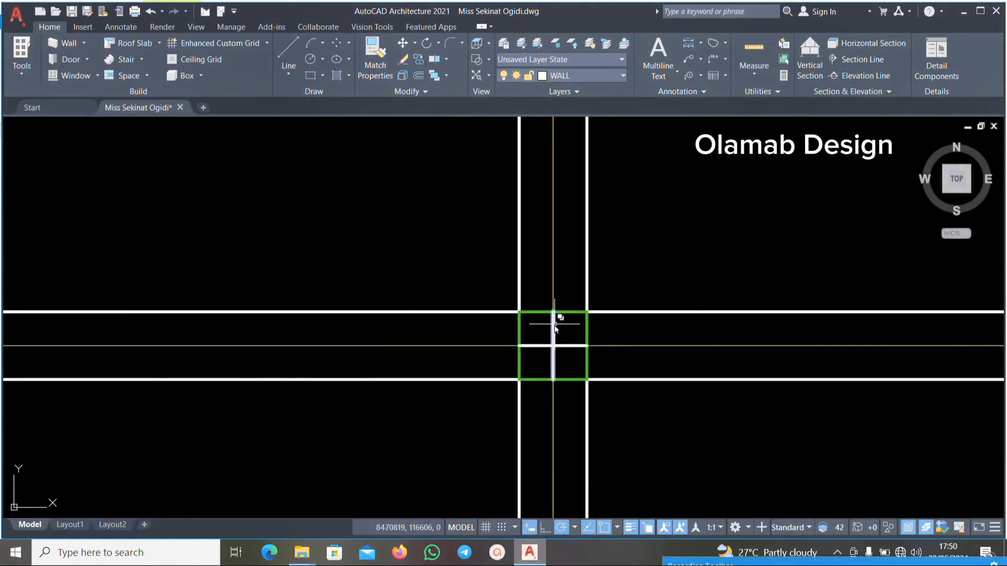
{"action": "left_click", "coordinate": [555, 327]}
{"action": "key", "text": "Delete"}
{"action": "left_click", "coordinate": [536, 346]}
{"action": "key", "text": "Delete"}
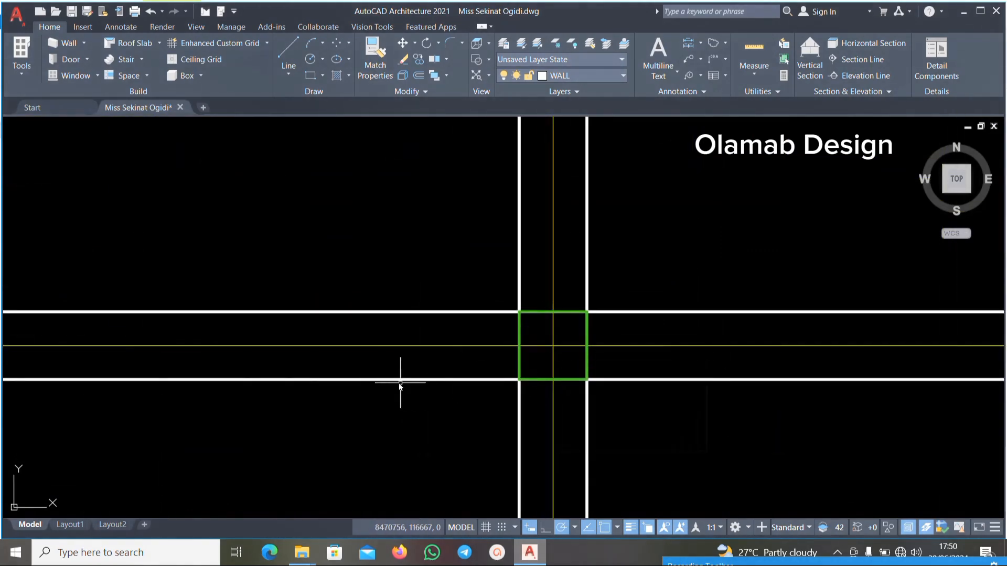
Delete the white cross lines inside the column on gridline E, between gridlines 3 and 4.
{"action": "scroll", "coordinate": [512, 365], "scroll_direction": "down", "scroll_amount": 3}
{"action": "scroll", "coordinate": [434, 400], "scroll_direction": "up", "scroll_amount": 5}
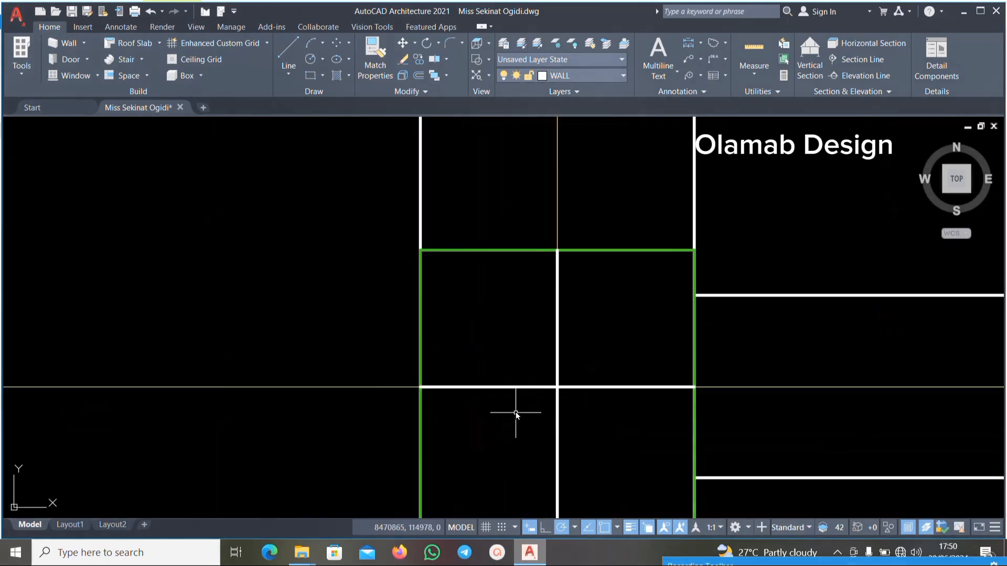
{"action": "left_click", "coordinate": [510, 388]}
{"action": "key", "text": "Delete"}
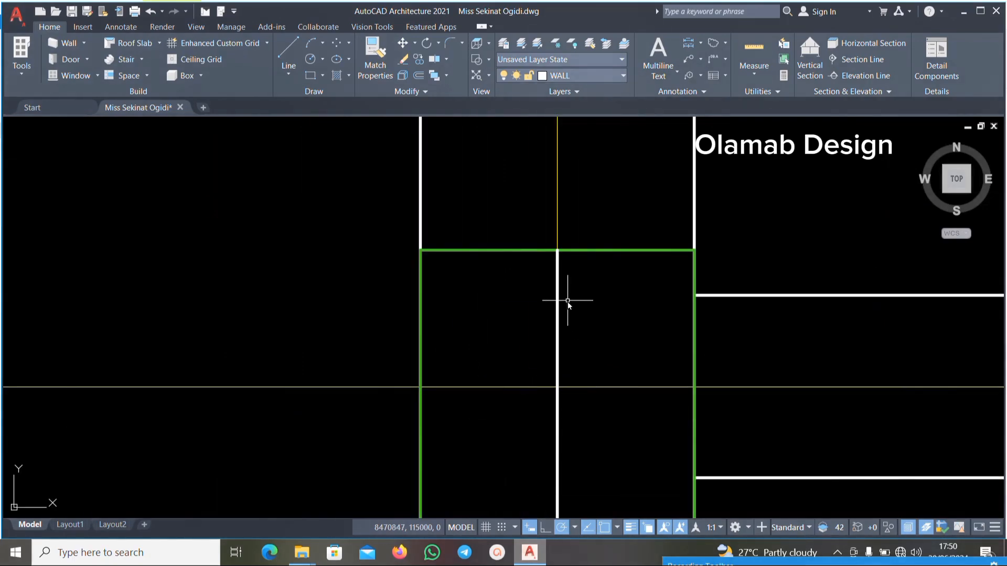
{"action": "scroll", "coordinate": [565, 305], "scroll_direction": "down", "scroll_amount": 5}
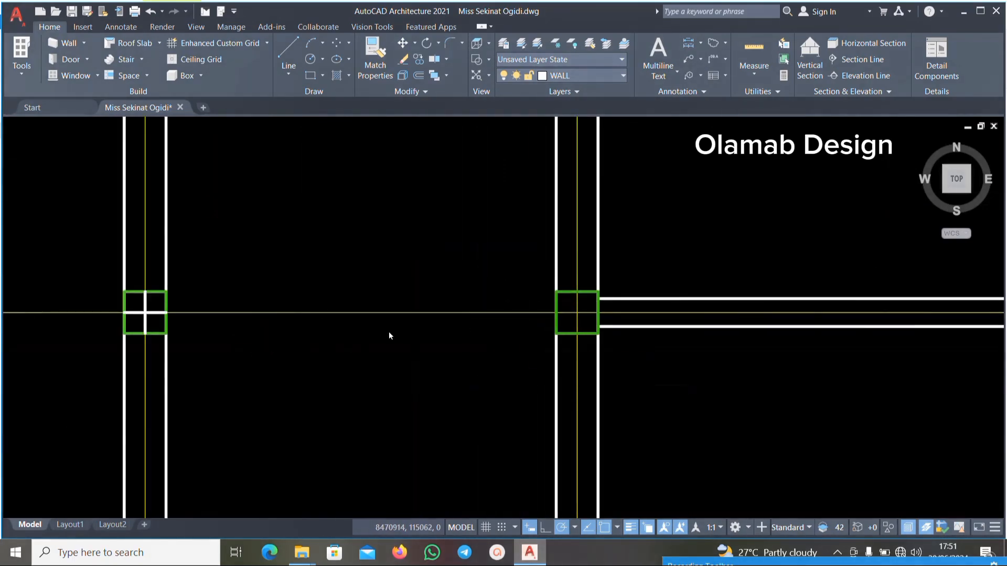
Delete the white cross lines inside the column on gridline D, between gridlines 3 and 4.
{"action": "scroll", "coordinate": [302, 337], "scroll_direction": "up", "scroll_amount": 5}
{"action": "left_click", "coordinate": [441, 360]}
{"action": "key", "text": "Delete"}
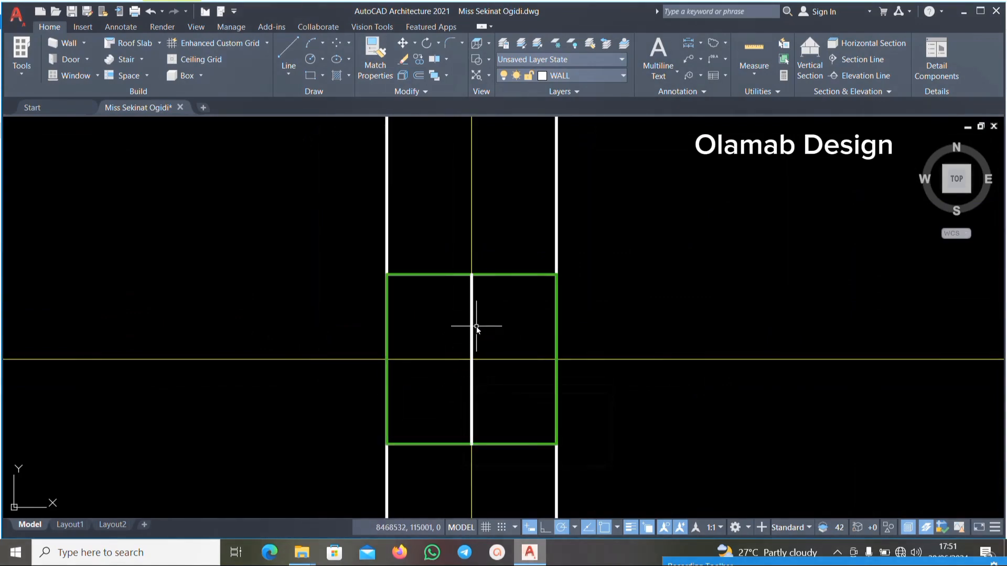
{"action": "left_click", "coordinate": [472, 326]}
{"action": "key", "text": "Delete"}
{"action": "scroll", "coordinate": [426, 326], "scroll_direction": "down", "scroll_amount": 10}
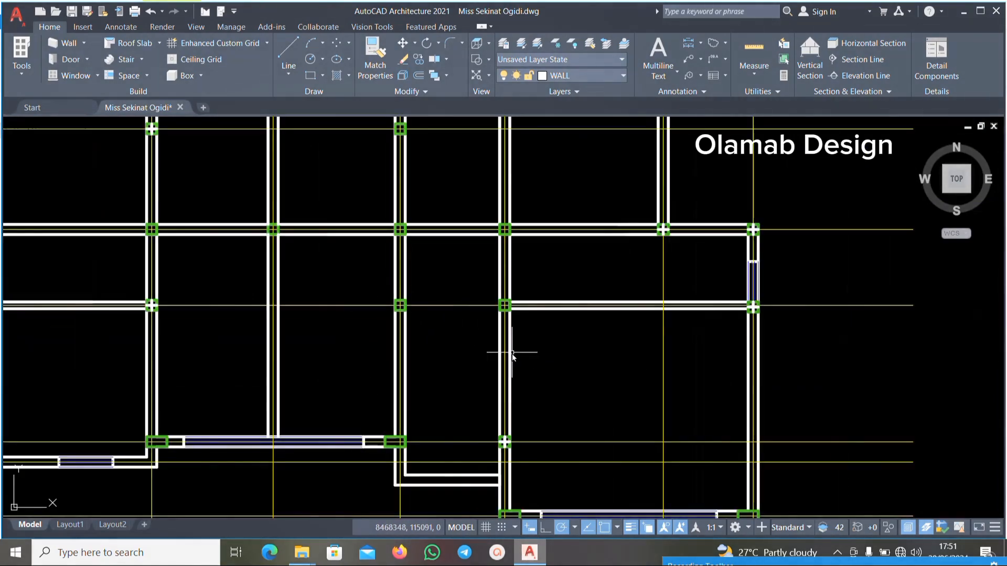
Delete the white cross lines inside the column on gridline G, between gridlines 3 and 4.
{"action": "scroll", "coordinate": [658, 307], "scroll_direction": "up", "scroll_amount": 10}
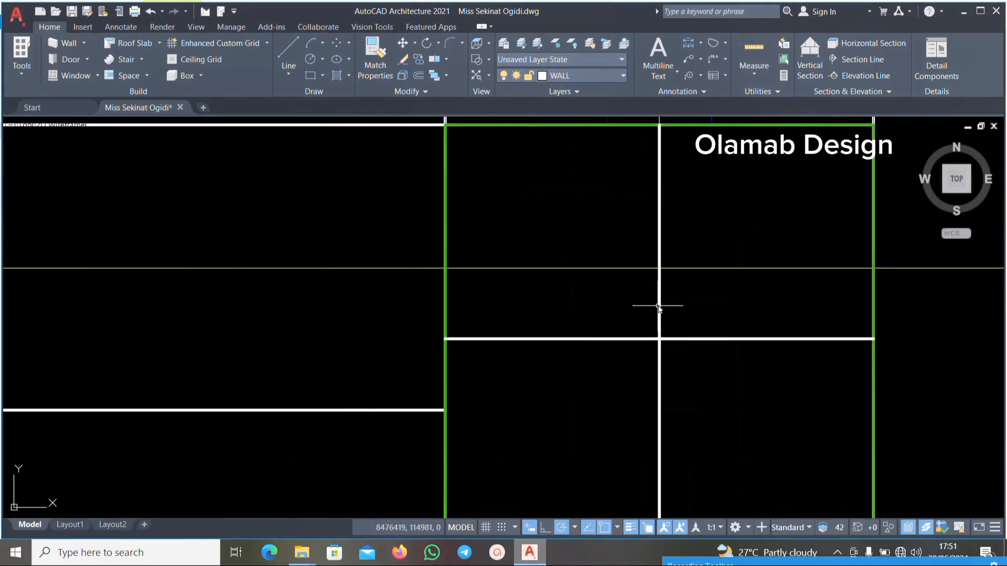
{"action": "left_click", "coordinate": [591, 339]}
{"action": "key", "text": "Delete"}
{"action": "scroll", "coordinate": [602, 348], "scroll_direction": "up", "scroll_amount": 5}
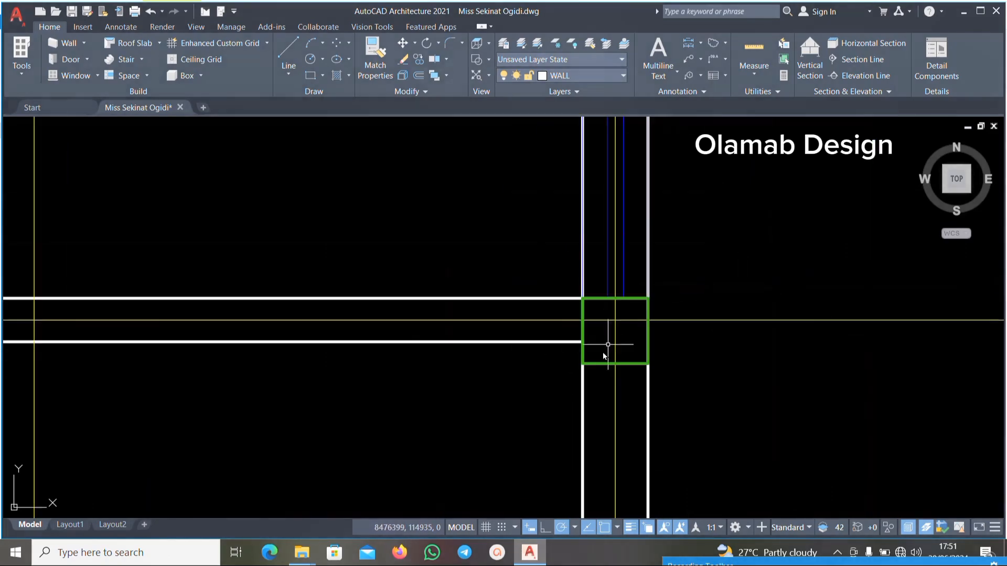
Delete the horizontal and vertical white cross lines inside the column at gridlines E and 4.
{"action": "scroll", "coordinate": [634, 265], "scroll_direction": "down", "scroll_amount": 8}
{"action": "scroll", "coordinate": [642, 304], "scroll_direction": "up", "scroll_amount": 5}
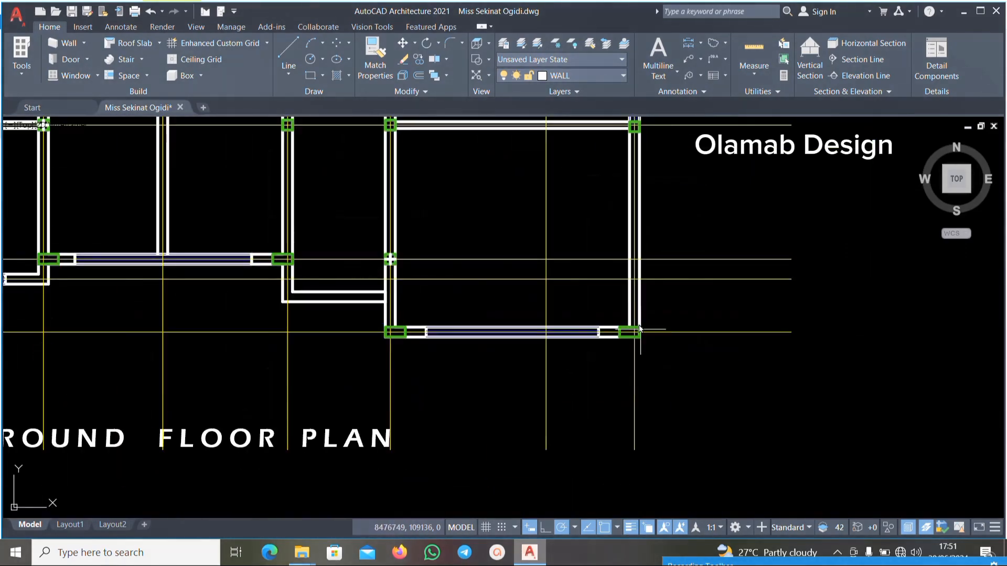
{"action": "scroll", "coordinate": [640, 329], "scroll_direction": "up", "scroll_amount": 6}
{"action": "scroll", "coordinate": [635, 394], "scroll_direction": "down", "scroll_amount": 6}
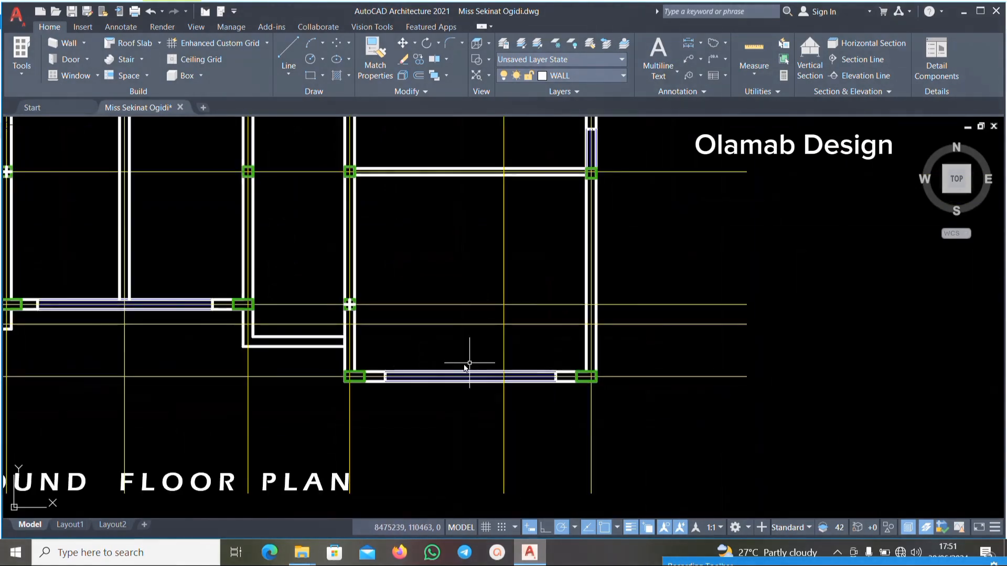
{"action": "scroll", "coordinate": [346, 293], "scroll_direction": "up", "scroll_amount": 5}
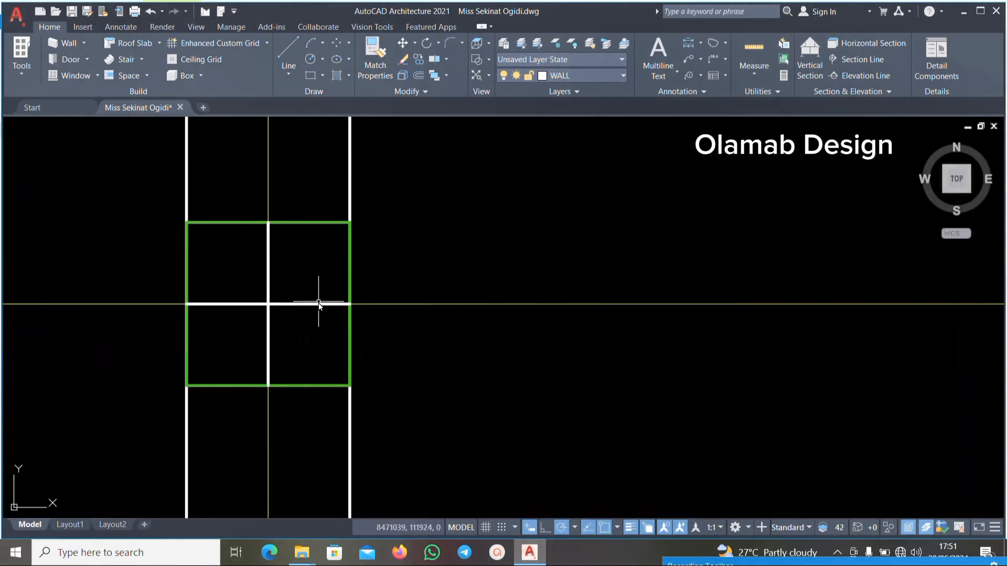
{"action": "left_click", "coordinate": [311, 304]}
{"action": "key", "text": "Escape"}
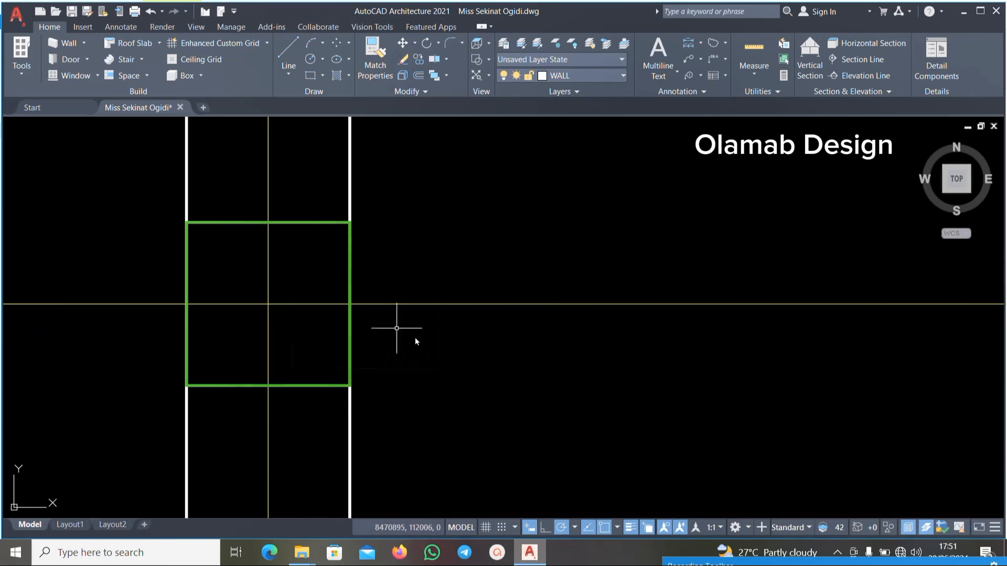
{"action": "scroll", "coordinate": [414, 330], "scroll_direction": "down", "scroll_amount": 5}
Delete the white cross lines inside the two columns between gridlines 3 and 4, one on gridline C and one on gridline B.
{"action": "scroll", "coordinate": [269, 362], "scroll_direction": "down", "scroll_amount": 6}
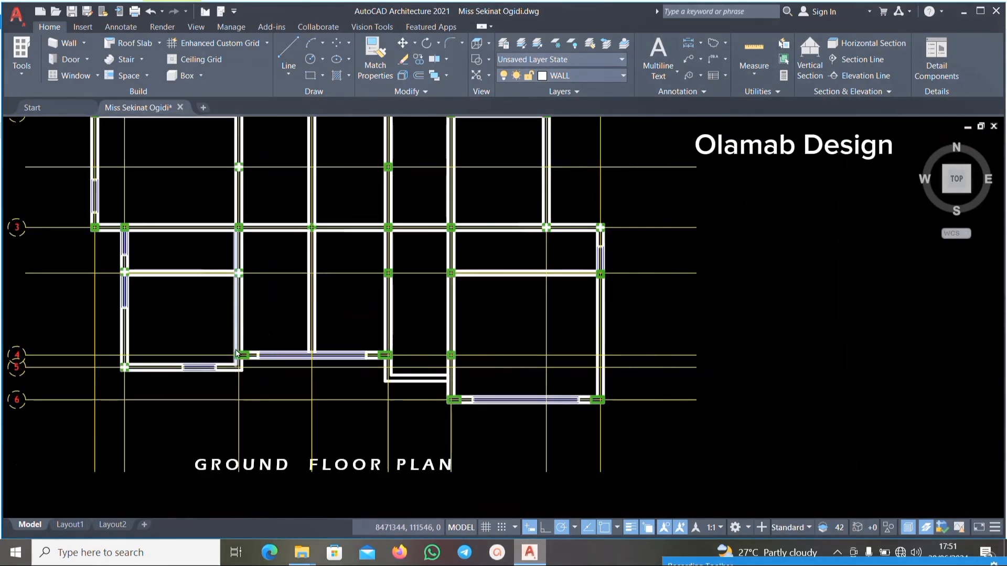
{"action": "scroll", "coordinate": [366, 415], "scroll_direction": "up", "scroll_amount": 3}
{"action": "scroll", "coordinate": [262, 259], "scroll_direction": "up", "scroll_amount": 6}
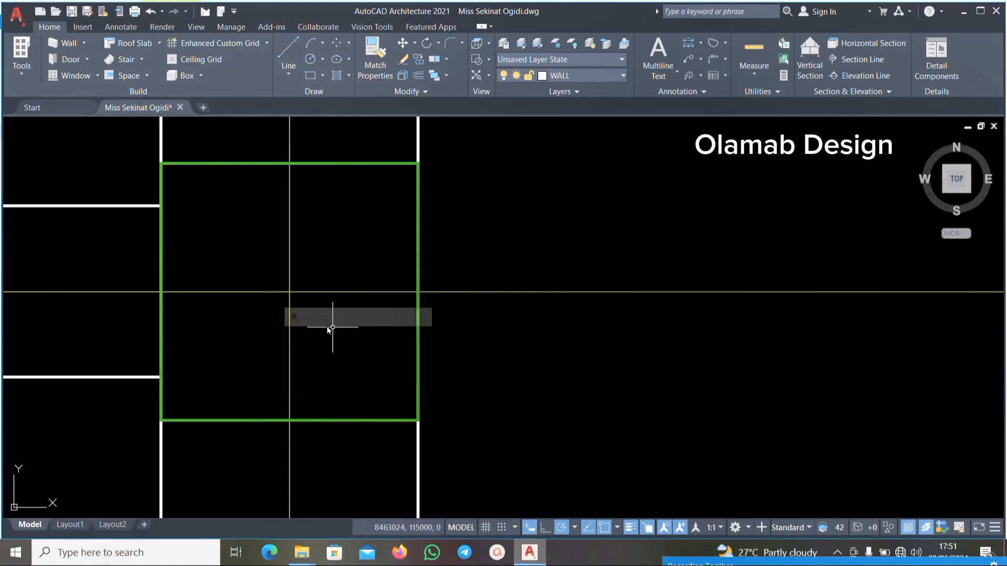
{"action": "scroll", "coordinate": [310, 331], "scroll_direction": "down", "scroll_amount": 6}
{"action": "scroll", "coordinate": [138, 306], "scroll_direction": "up", "scroll_amount": 5}
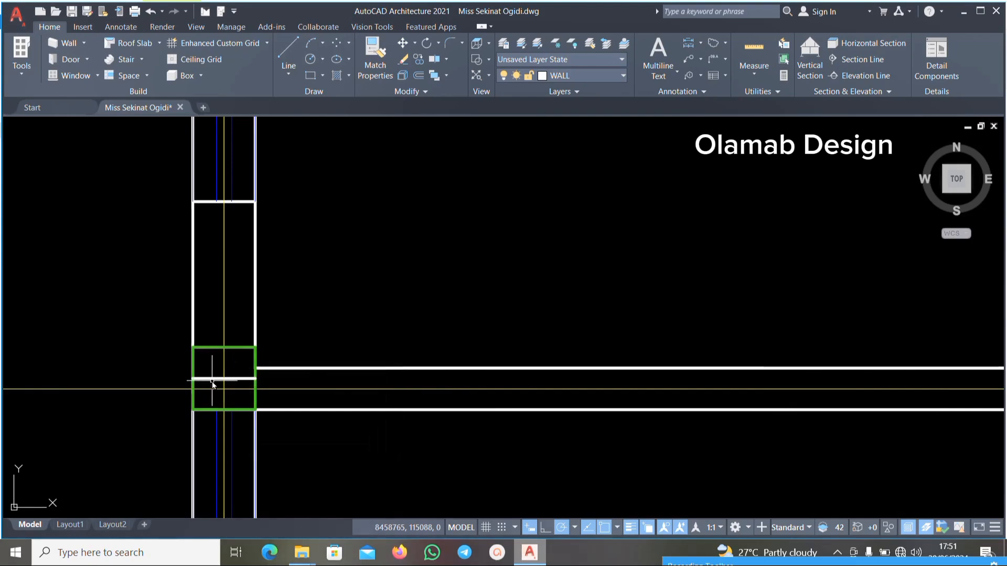
{"action": "scroll", "coordinate": [214, 383], "scroll_direction": "down", "scroll_amount": 5}
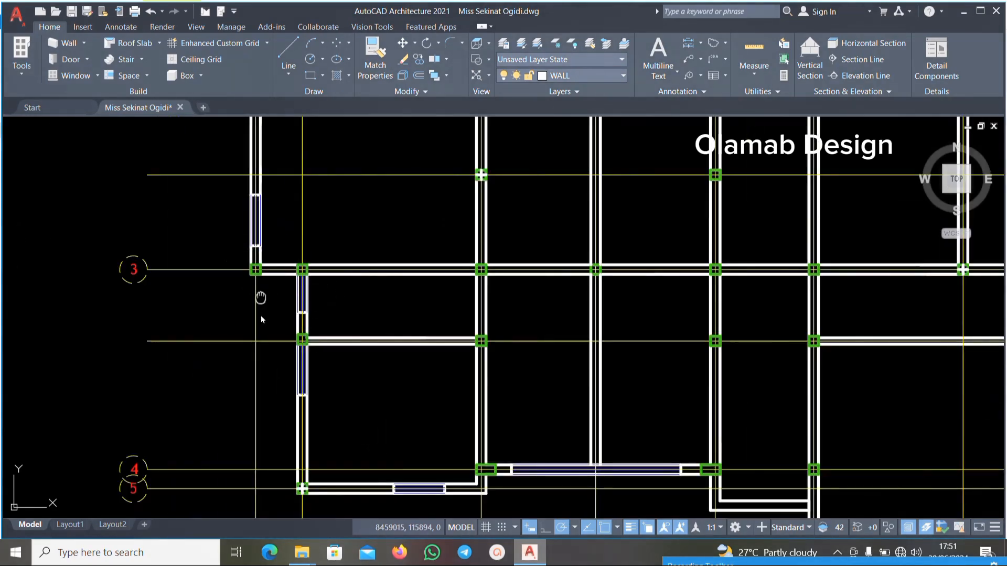
Delete the white cross lines inside the two gridline 3 columns at gridlines G and F.
{"action": "middle_click_drag", "start_coordinate": [261, 317], "coordinate": [244, 466]}
{"action": "middle_click_drag", "start_coordinate": [557, 351], "coordinate": [373, 304]}
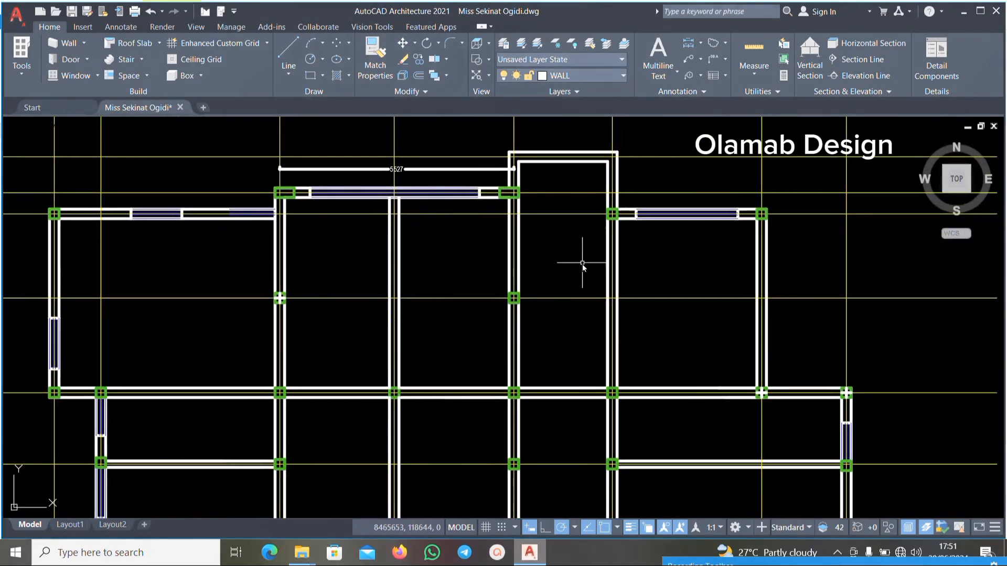
{"action": "middle_click_drag", "start_coordinate": [519, 362], "coordinate": [463, 287]}
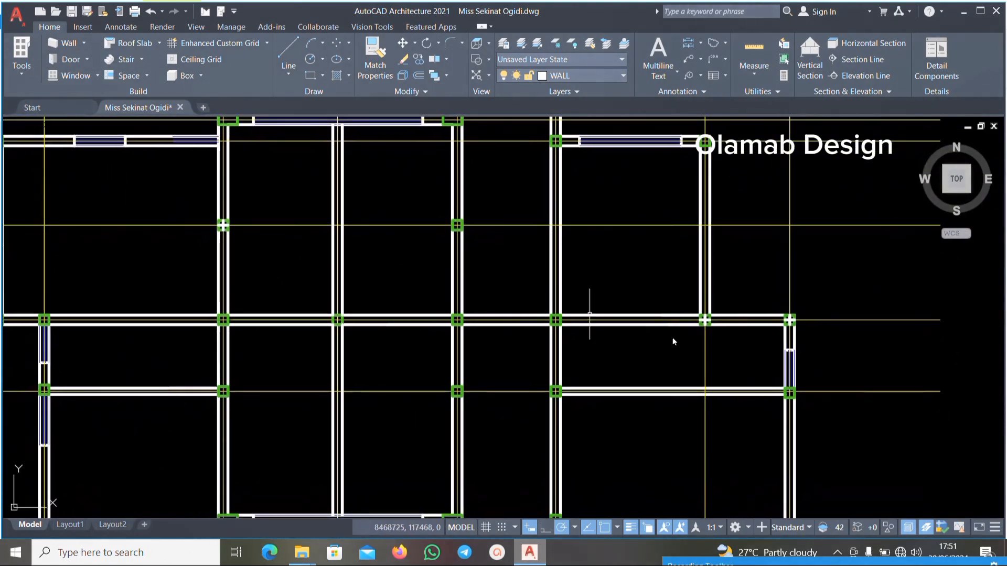
{"action": "scroll", "coordinate": [833, 310], "scroll_direction": "up", "scroll_amount": 6}
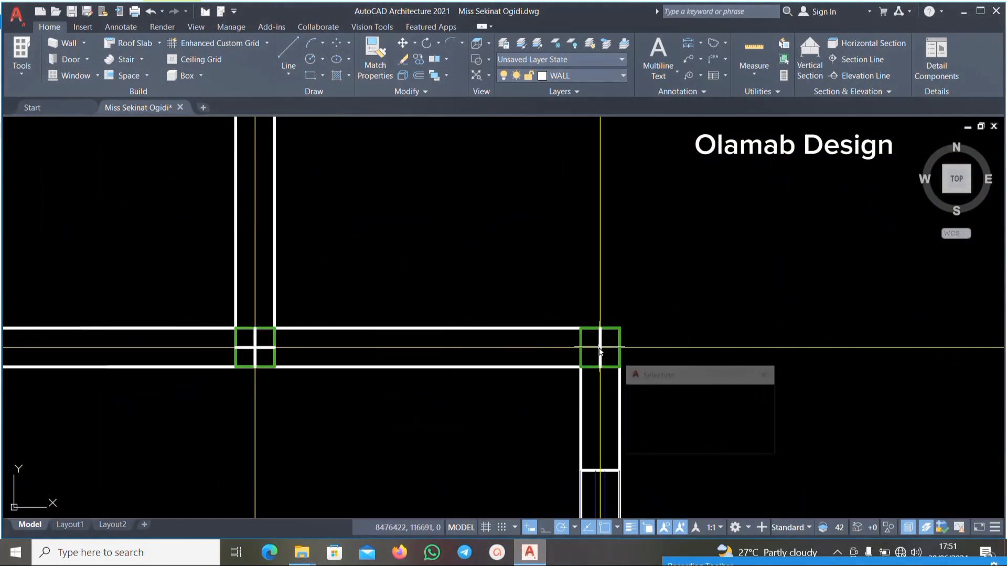
{"action": "scroll", "coordinate": [468, 353], "scroll_direction": "down", "scroll_amount": 2}
{"action": "scroll", "coordinate": [398, 338], "scroll_direction": "up", "scroll_amount": 8}
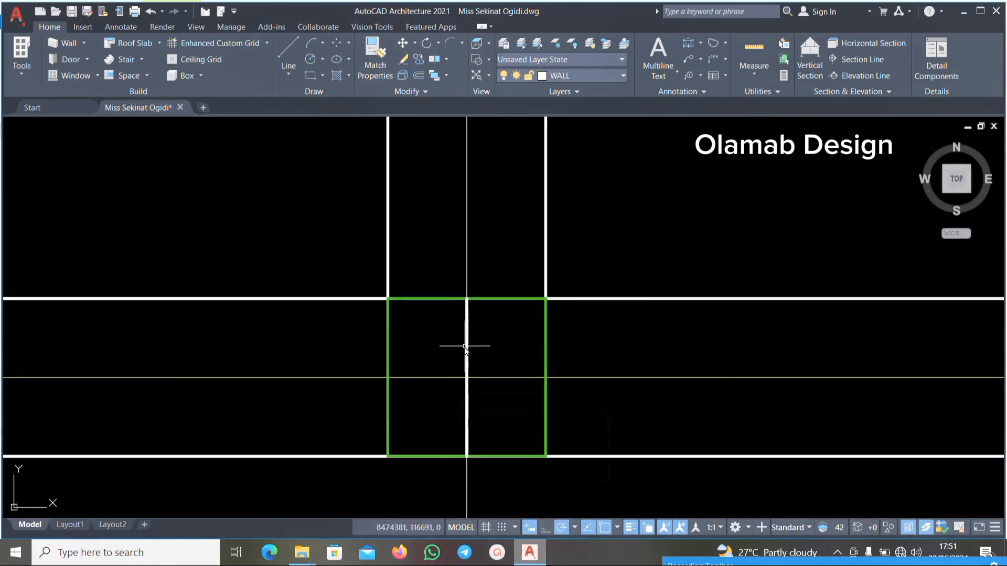
{"action": "scroll", "coordinate": [476, 342], "scroll_direction": "down", "scroll_amount": 10}
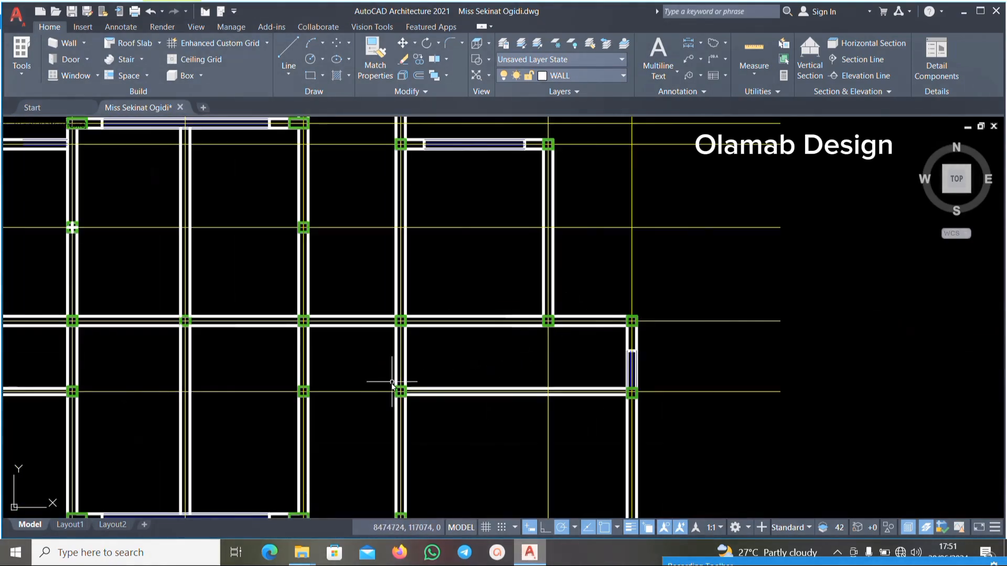
Delete the white cross lines inside the column on gridline C, between gridlines 2 and 3.
{"action": "mouse_move", "coordinate": [393, 382]}
{"action": "middle_mouse_down"}
{"action": "mouse_move", "coordinate": [440, 386]}
{"action": "mouse_move", "coordinate": [488, 417]}
{"action": "mouse_move", "coordinate": [562, 416]}
{"action": "mouse_move", "coordinate": [592, 379]}
{"action": "mouse_move", "coordinate": [713, 387]}
{"action": "middle_mouse_up"}
{"action": "scroll", "coordinate": [395, 213], "scroll_direction": "up", "scroll_amount": 4}
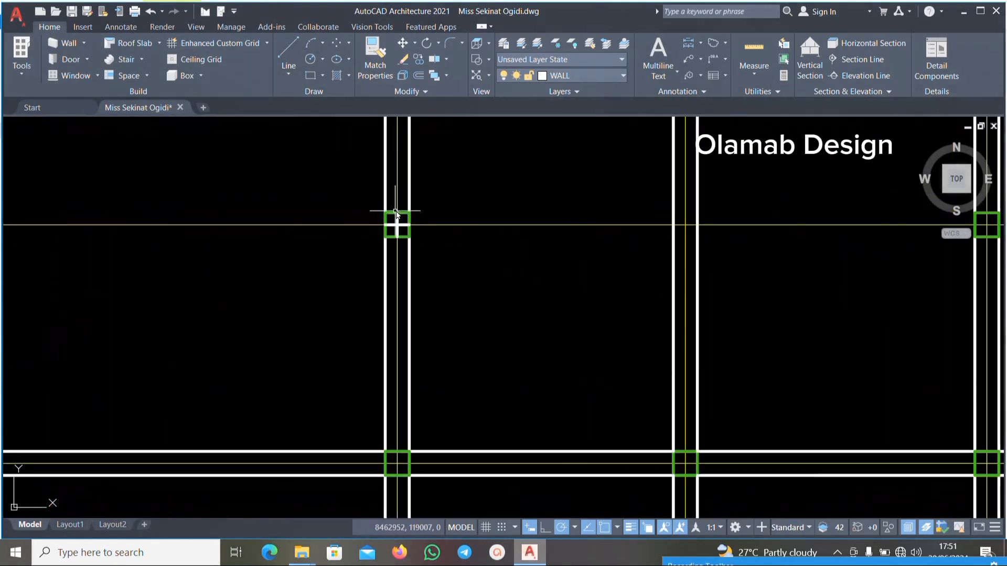
{"action": "left_click", "coordinate": [396, 223]}
{"action": "key", "text": "Escape"}
{"action": "scroll", "coordinate": [461, 250], "scroll_direction": "down", "scroll_amount": 6}
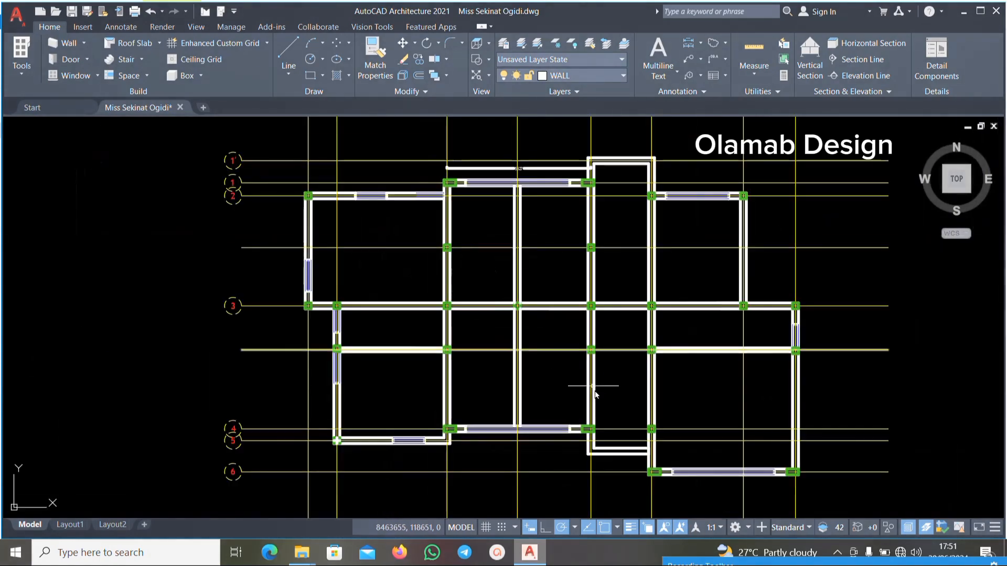
Examine the ground floor plan's columns, especially those along gridline 6, for leftover cross lines.
{"action": "middle_click_drag", "start_coordinate": [628, 440], "coordinate": [614, 396]}
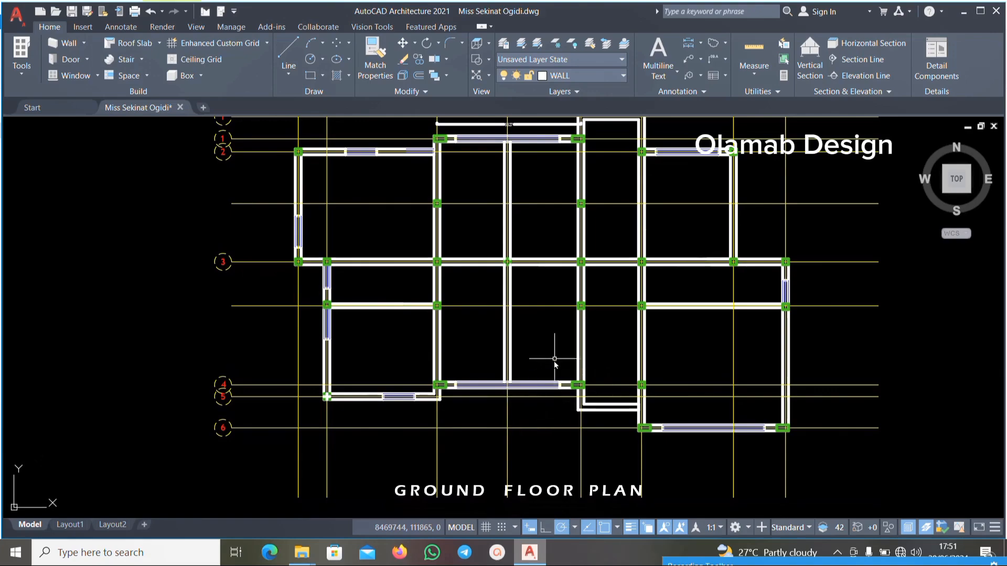
{"action": "scroll", "coordinate": [557, 360], "scroll_direction": "up", "scroll_amount": 1}
{"action": "scroll", "coordinate": [561, 362], "scroll_direction": "down", "scroll_amount": 4}
{"action": "scroll", "coordinate": [606, 374], "scroll_direction": "up", "scroll_amount": 5}
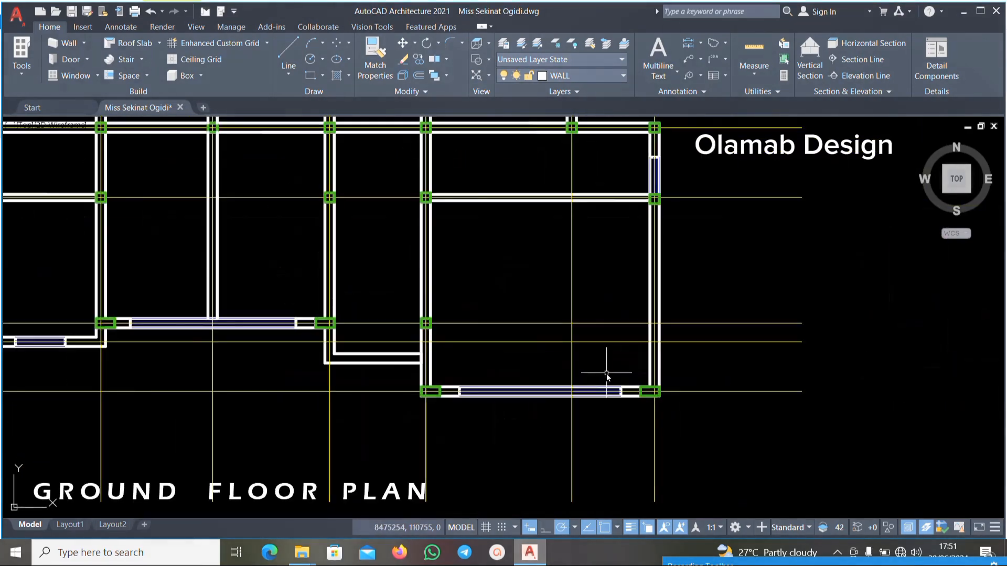
{"action": "scroll", "coordinate": [559, 395], "scroll_direction": "up", "scroll_amount": 2}
{"action": "scroll", "coordinate": [577, 394], "scroll_direction": "up", "scroll_amount": 4}
{"action": "scroll", "coordinate": [585, 393], "scroll_direction": "down", "scroll_amount": 5}
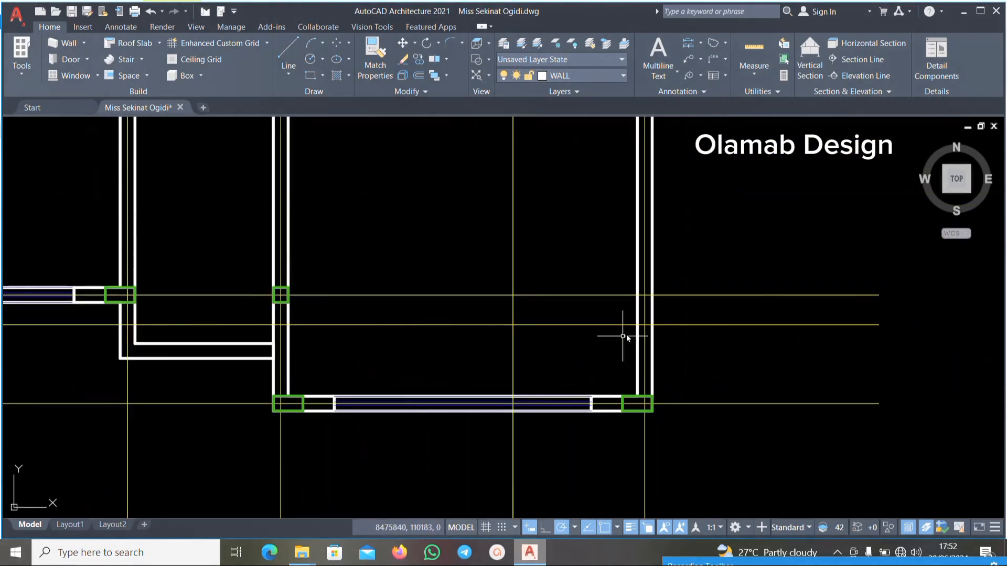
{"action": "middle_click_drag", "start_coordinate": [619, 322], "coordinate": [627, 335]}
{"action": "scroll", "coordinate": [637, 347], "scroll_direction": "down", "scroll_amount": 4}
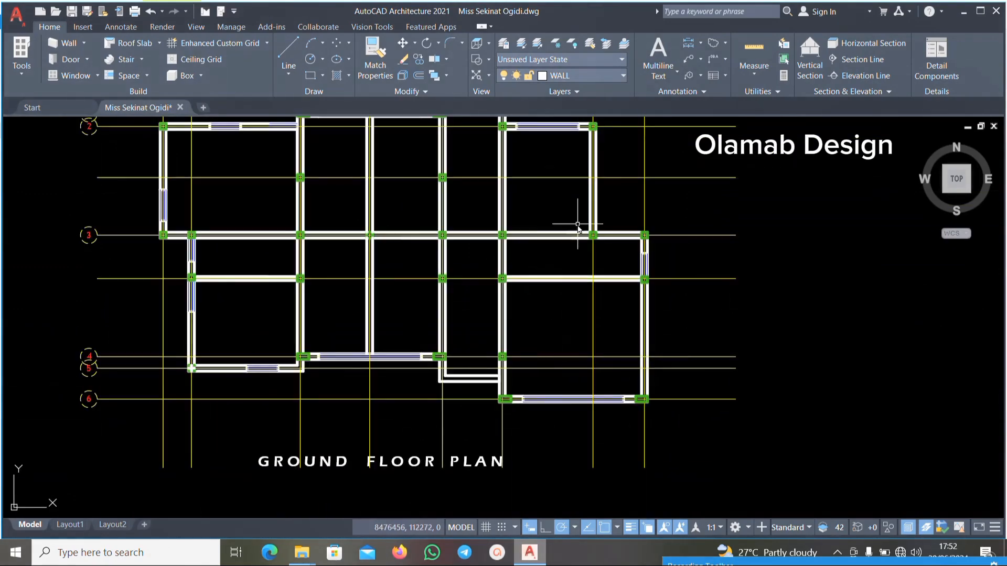
Delete the 5527 dimension between gridlines C and D above the gridline 1 wall.
{"action": "scroll", "coordinate": [578, 225], "scroll_direction": "up", "scroll_amount": 6}
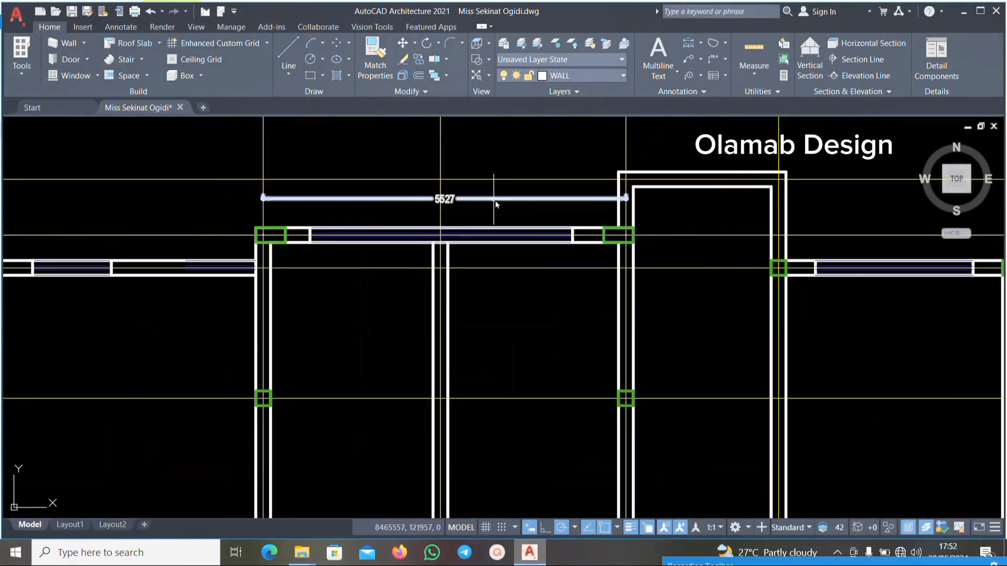
{"action": "scroll", "coordinate": [495, 200], "scroll_direction": "up", "scroll_amount": 3}
{"action": "scroll", "coordinate": [449, 236], "scroll_direction": "down", "scroll_amount": 5}
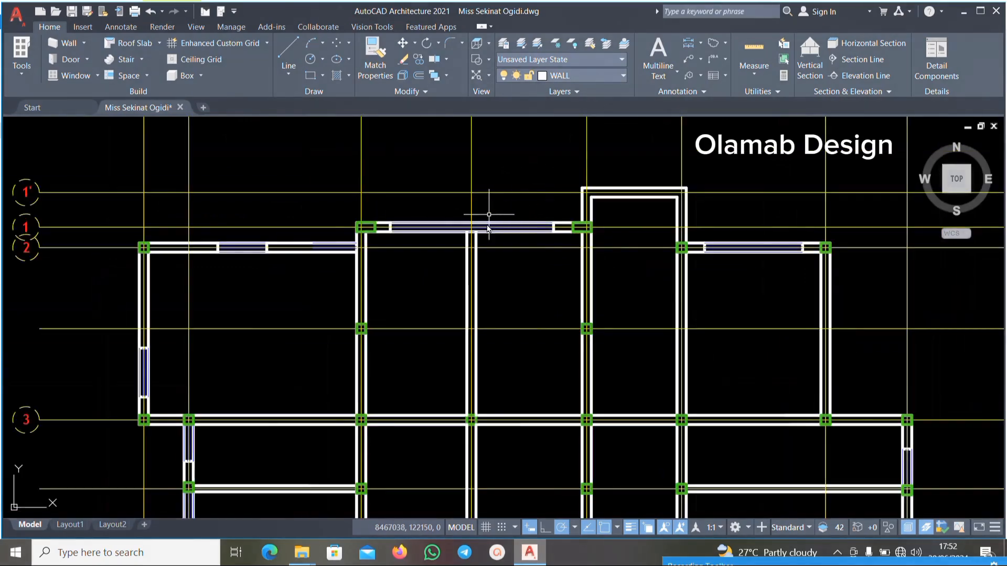
Delete the two blue window lines from the gridline 1 wall between gridlines C and D.
{"action": "scroll", "coordinate": [546, 218], "scroll_direction": "up", "scroll_amount": 5}
{"action": "scroll", "coordinate": [545, 238], "scroll_direction": "down", "scroll_amount": 3}
{"action": "scroll", "coordinate": [533, 229], "scroll_direction": "up", "scroll_amount": 2}
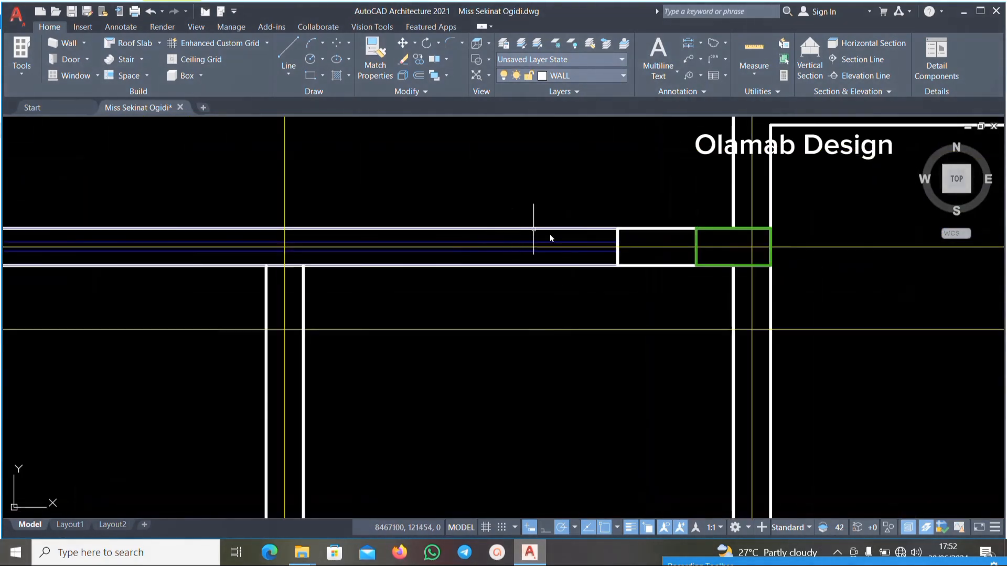
{"action": "scroll", "coordinate": [524, 242], "scroll_direction": "up", "scroll_amount": 4}
{"action": "left_click", "coordinate": [635, 213]}
{"action": "left_click", "coordinate": [516, 220]}
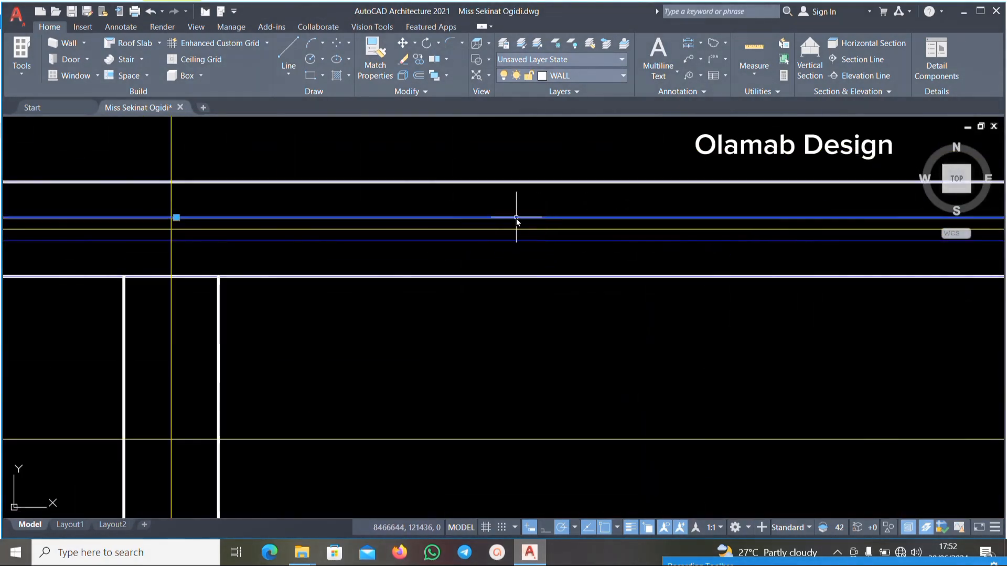
{"action": "key", "text": "Delete"}
{"action": "left_click", "coordinate": [590, 240]}
{"action": "key", "text": "Delete"}
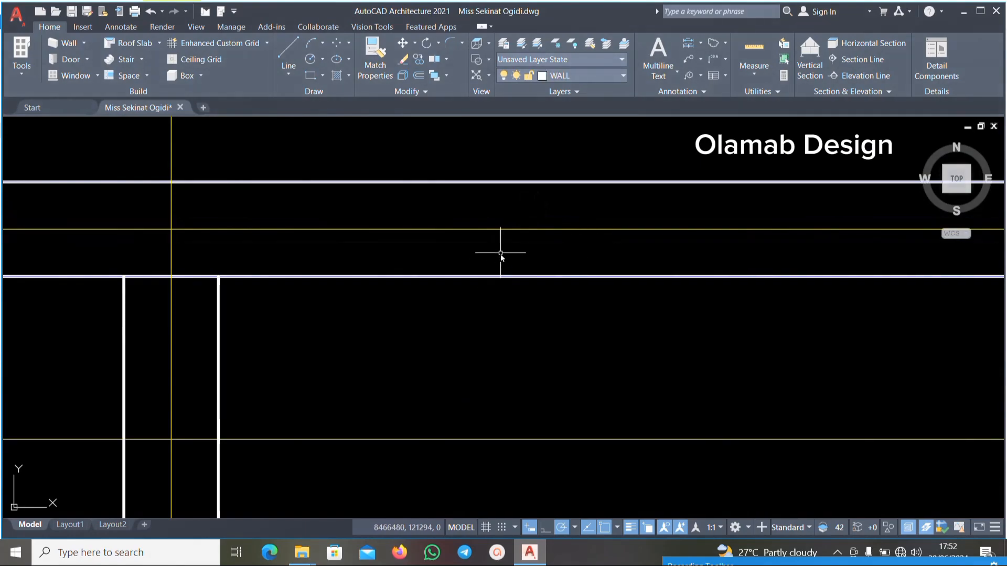
Delete the white window jamb line in the gridline 1 wall beside the gridline C column.
{"action": "scroll", "coordinate": [391, 267], "scroll_direction": "down", "scroll_amount": 6}
{"action": "scroll", "coordinate": [420, 250], "scroll_direction": "up", "scroll_amount": 8}
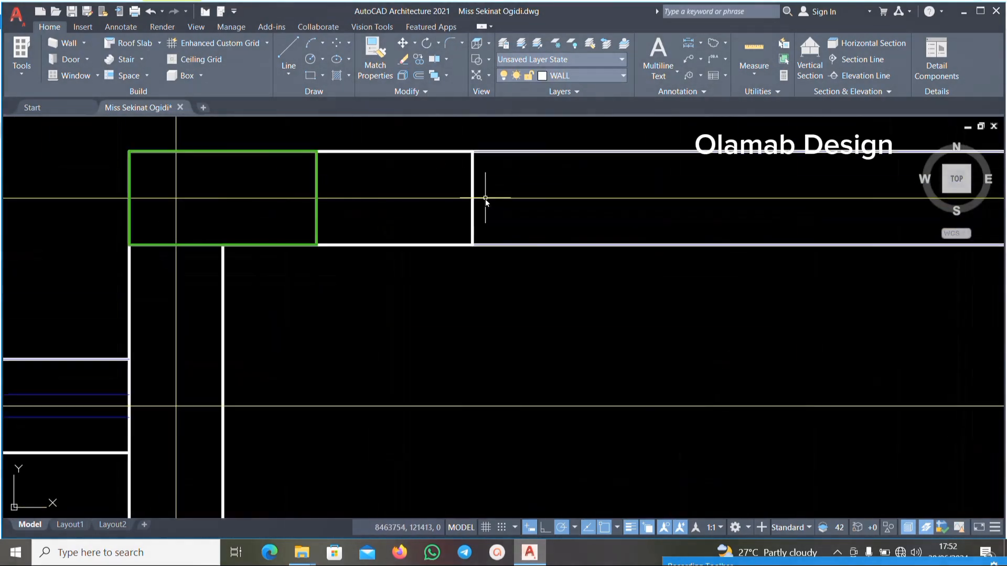
{"action": "left_click", "coordinate": [486, 218]}
{"action": "left_click", "coordinate": [465, 215]}
{"action": "key", "text": "Delete"}
Delete the blue window lines and both white jamb lines of the window in the gridline 2 wall just past gridline B.
{"action": "scroll", "coordinate": [482, 222], "scroll_direction": "down", "scroll_amount": 10}
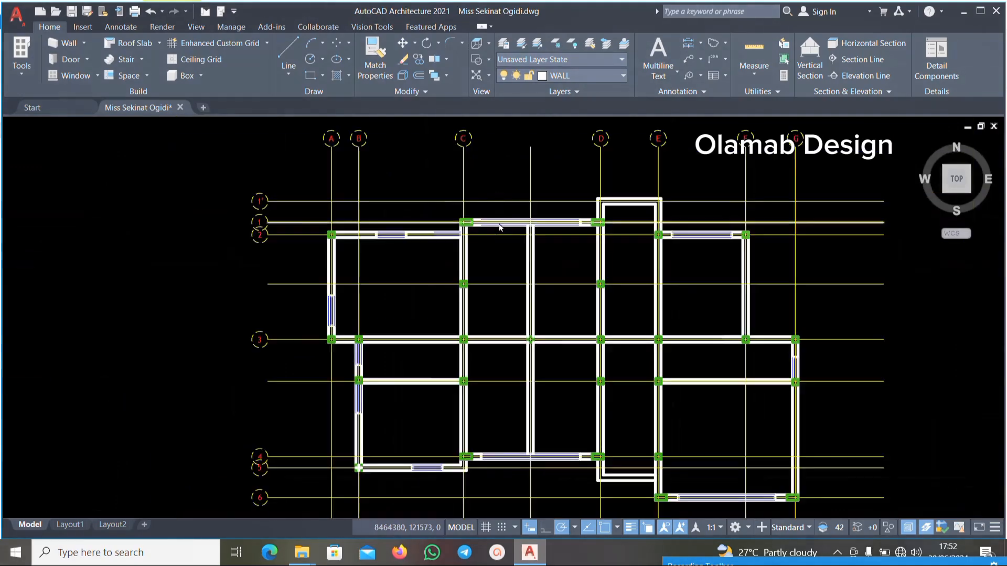
{"action": "scroll", "coordinate": [315, 230], "scroll_direction": "up", "scroll_amount": 6}
{"action": "scroll", "coordinate": [609, 253], "scroll_direction": "up", "scroll_amount": 5}
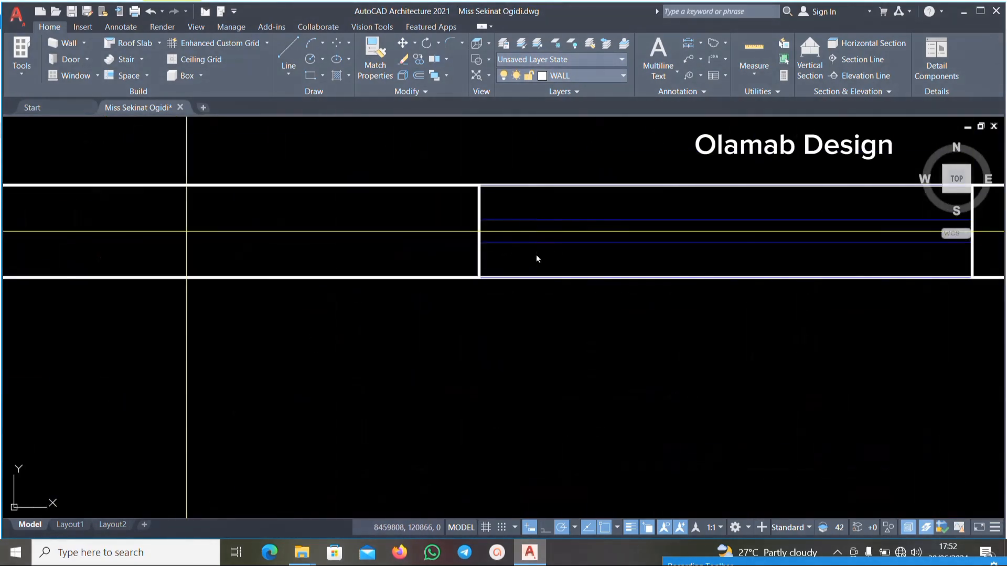
{"action": "left_click", "coordinate": [673, 241]}
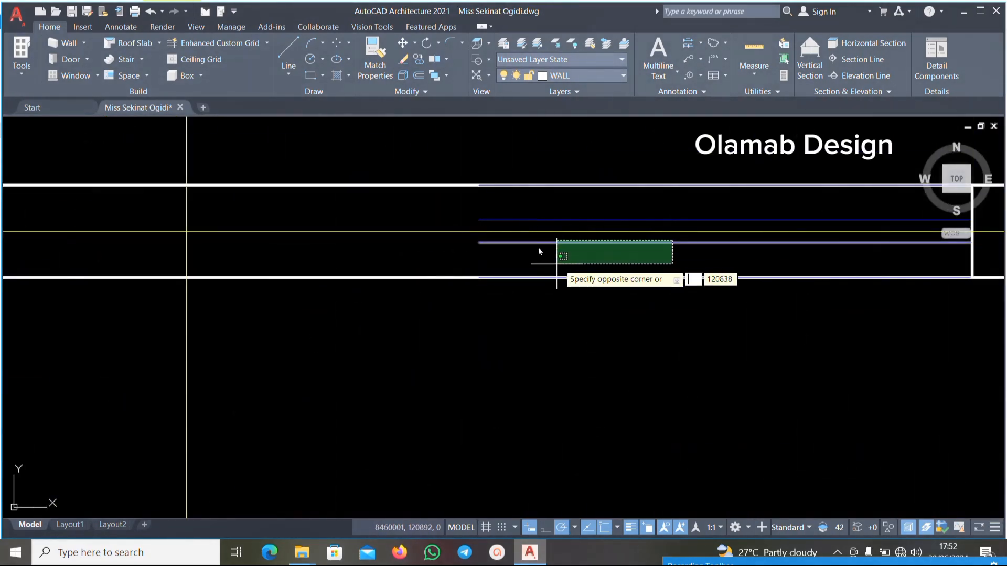
{"action": "left_click", "coordinate": [540, 251]}
{"action": "key", "text": "Delete"}
{"action": "left_click", "coordinate": [661, 212]}
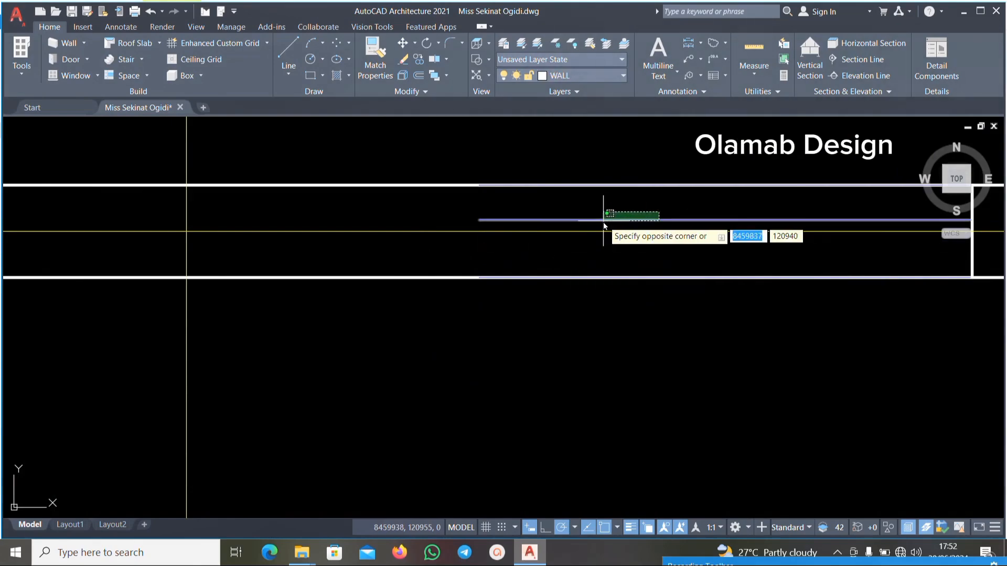
{"action": "left_click", "coordinate": [601, 223]}
{"action": "key", "text": "Delete"}
{"action": "scroll", "coordinate": [507, 225], "scroll_direction": "down", "scroll_amount": 5}
{"action": "scroll", "coordinate": [611, 225], "scroll_direction": "up", "scroll_amount": 8}
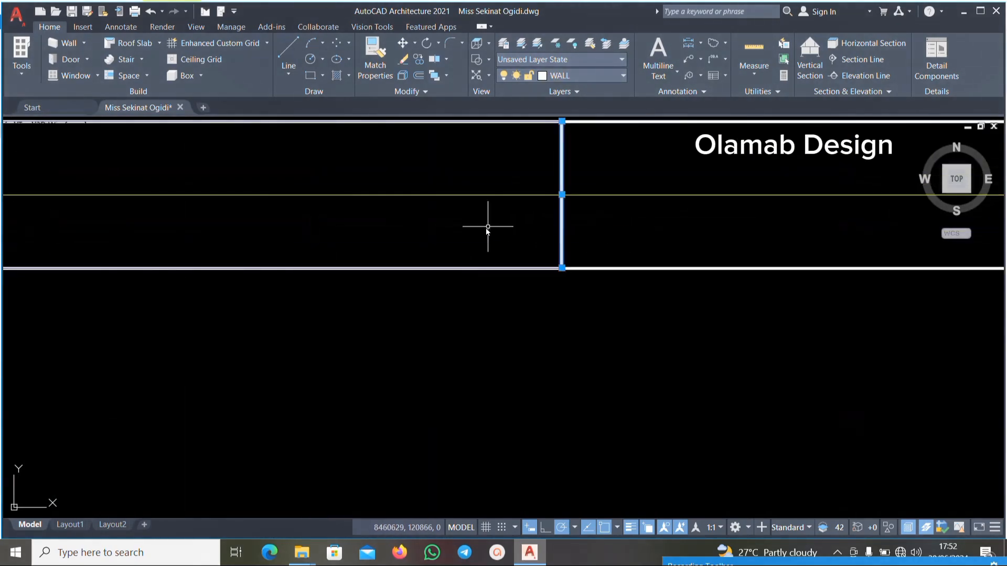
Examine the ground floor plan's columns between gridlines 3 and 6 for leftover cross lines.
{"action": "scroll", "coordinate": [489, 224], "scroll_direction": "down", "scroll_amount": 10}
{"action": "middle_click_drag", "start_coordinate": [550, 335], "coordinate": [420, 250]}
{"action": "scroll", "coordinate": [472, 266], "scroll_direction": "down", "scroll_amount": 2}
{"action": "middle_click_drag", "start_coordinate": [633, 347], "coordinate": [557, 311]}
{"action": "middle_click_drag", "start_coordinate": [653, 417], "coordinate": [602, 371]}
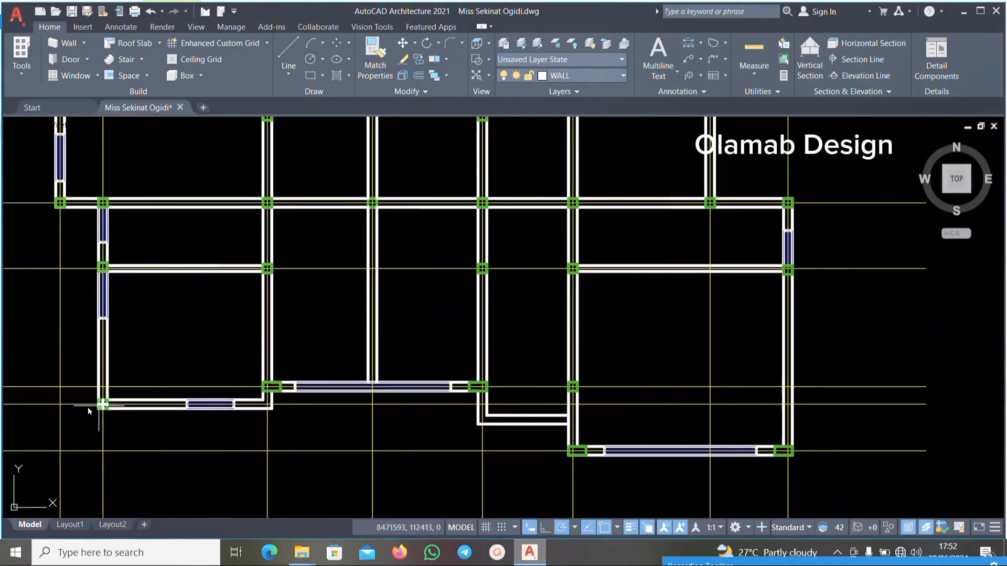
{"action": "scroll", "coordinate": [105, 409], "scroll_direction": "up", "scroll_amount": 6}
{"action": "scroll", "coordinate": [106, 428], "scroll_direction": "up", "scroll_amount": 6}
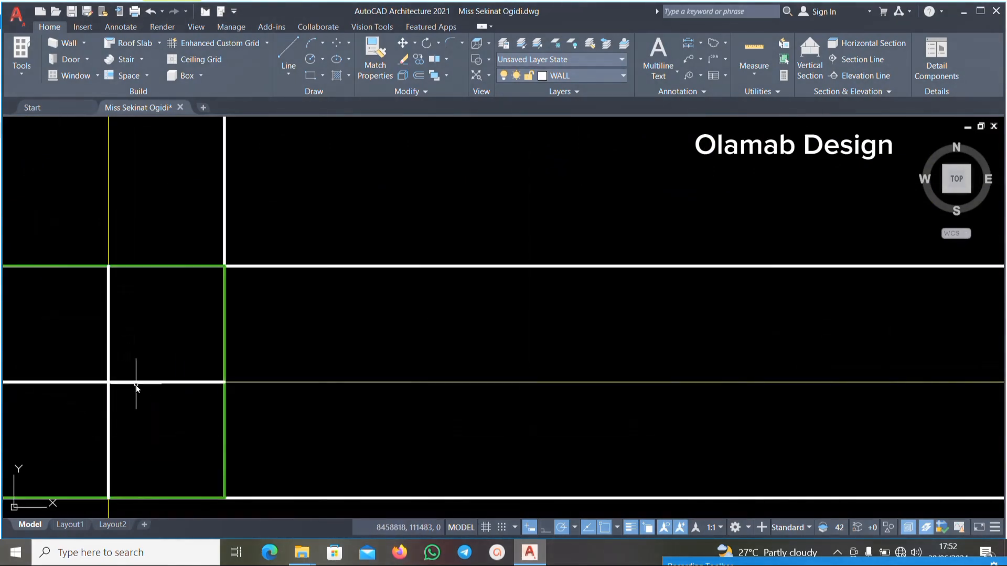
{"action": "left_click", "coordinate": [136, 384]}
{"action": "left_click", "coordinate": [106, 405]}
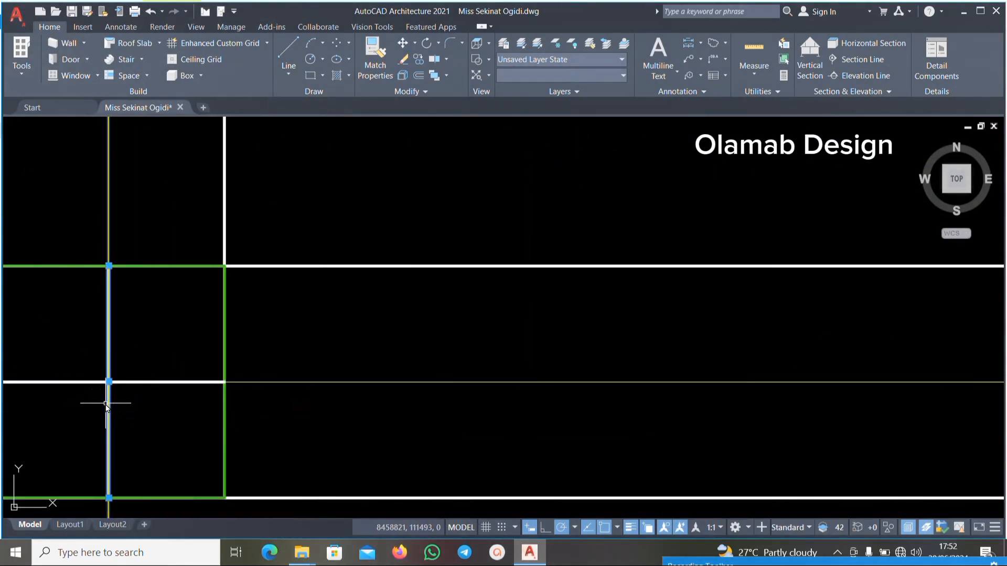
{"action": "scroll", "coordinate": [208, 367], "scroll_direction": "down", "scroll_amount": 4}
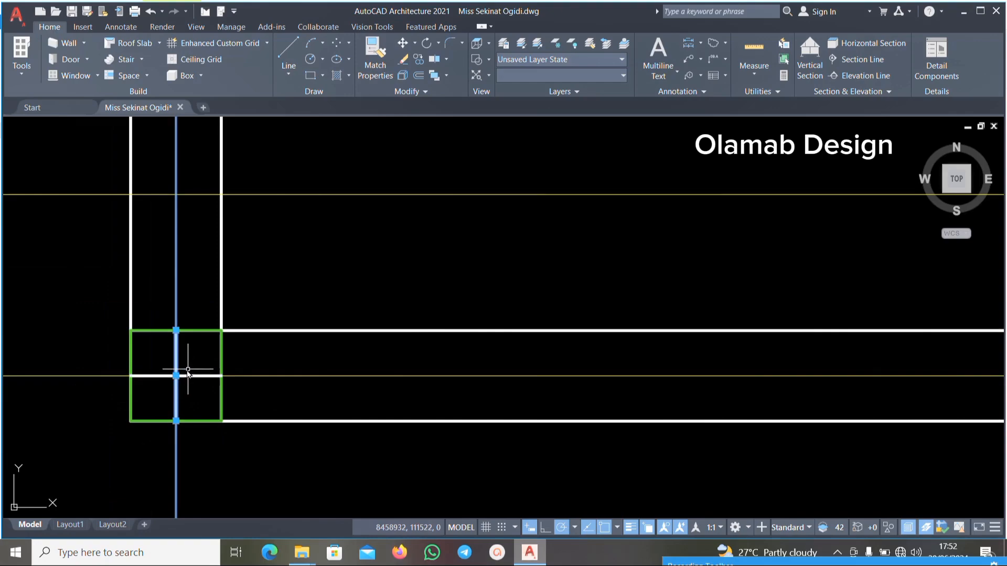
{"action": "key", "text": "Delete"}
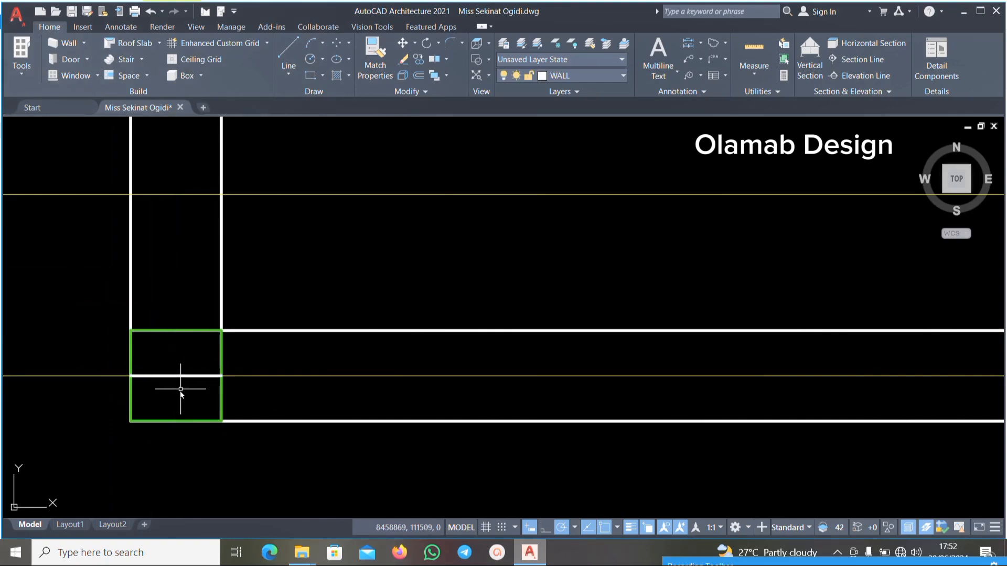
{"action": "key", "text": "ctrl+z"}
Delete the two white cross lines inside the column at gridlines B and 5, keeping the gridlines.
{"action": "scroll", "coordinate": [161, 382], "scroll_direction": "up", "scroll_amount": 4}
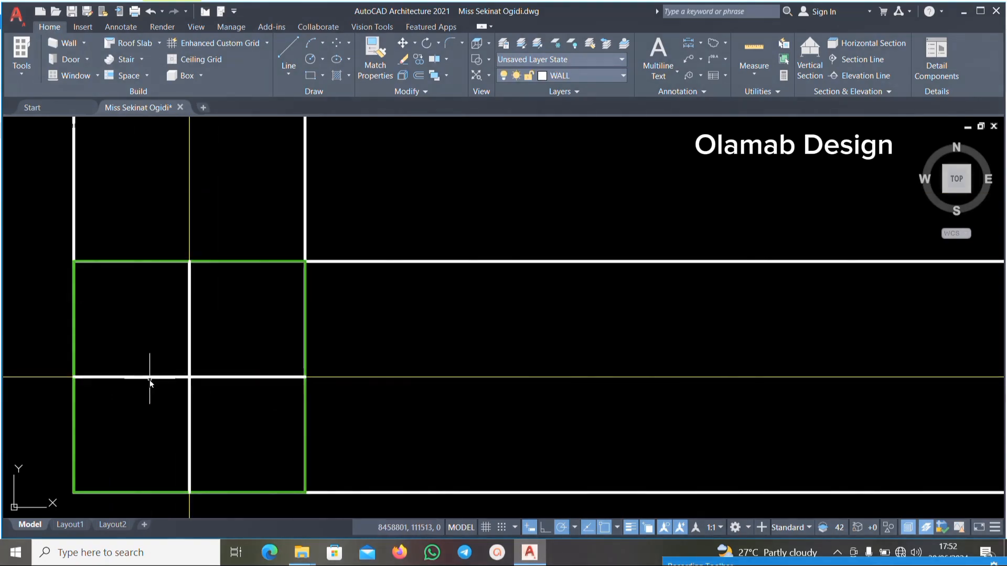
{"action": "left_click", "coordinate": [149, 378]}
{"action": "key", "text": "Delete"}
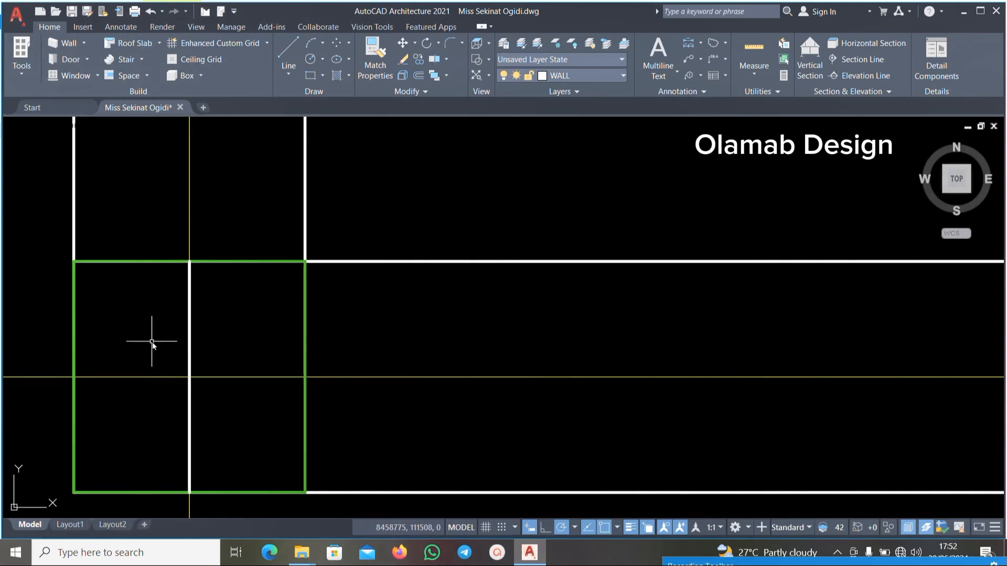
{"action": "left_click", "coordinate": [186, 309]}
{"action": "key", "text": "Delete"}
{"action": "scroll", "coordinate": [251, 335], "scroll_direction": "down", "scroll_amount": 5}
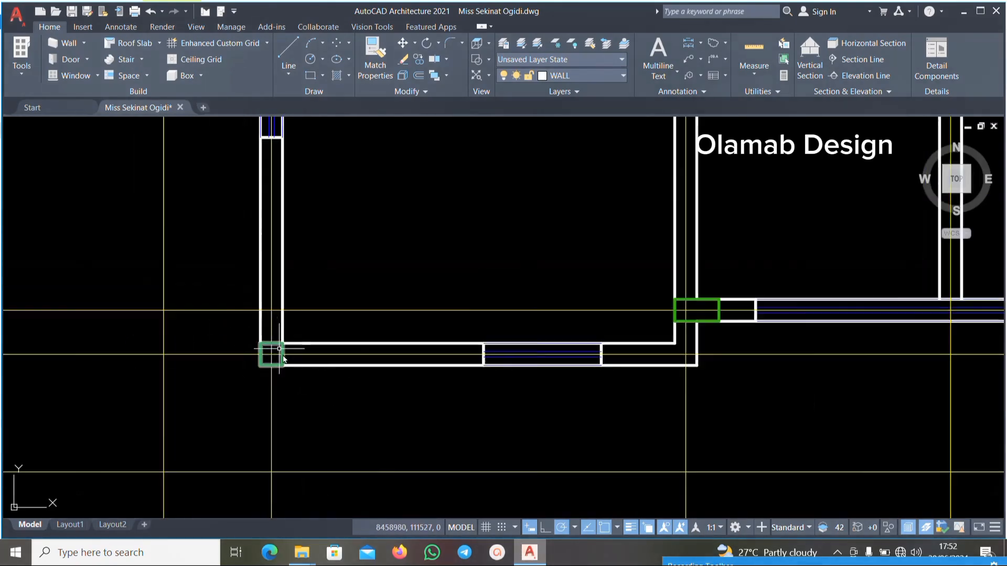
Examine the columns and walls across the whole ground floor plan, from gridline 6 up to gridline 1', for leftover lines.
{"action": "scroll", "coordinate": [445, 378], "scroll_direction": "down", "scroll_amount": 6}
{"action": "scroll", "coordinate": [809, 405], "scroll_direction": "up", "scroll_amount": 5}
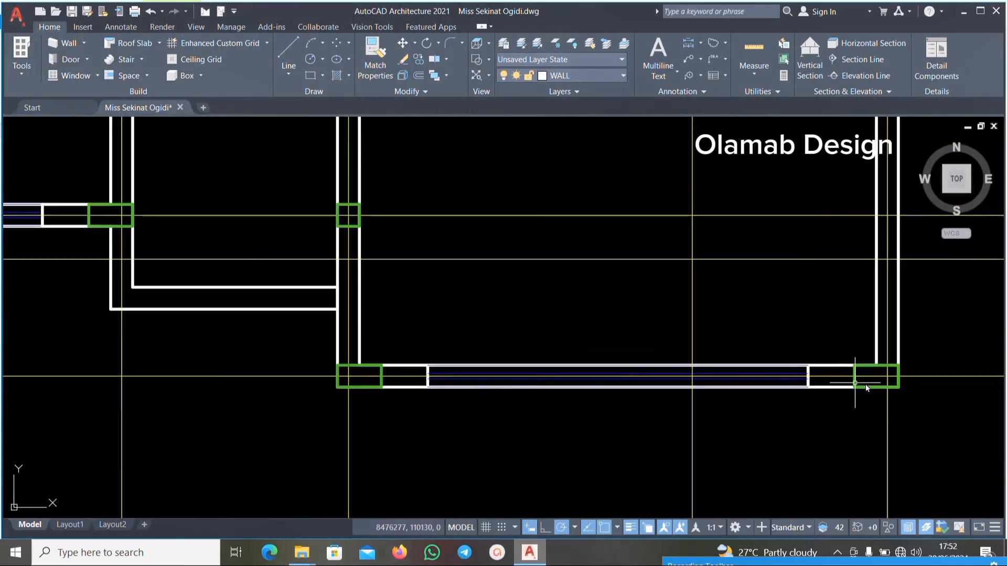
{"action": "scroll", "coordinate": [865, 387], "scroll_direction": "down", "scroll_amount": 4}
{"action": "middle_click_drag", "start_coordinate": [753, 268], "coordinate": [757, 353]}
{"action": "middle_click_drag", "start_coordinate": [514, 309], "coordinate": [629, 392]}
{"action": "middle_click_drag", "start_coordinate": [517, 246], "coordinate": [533, 341]}
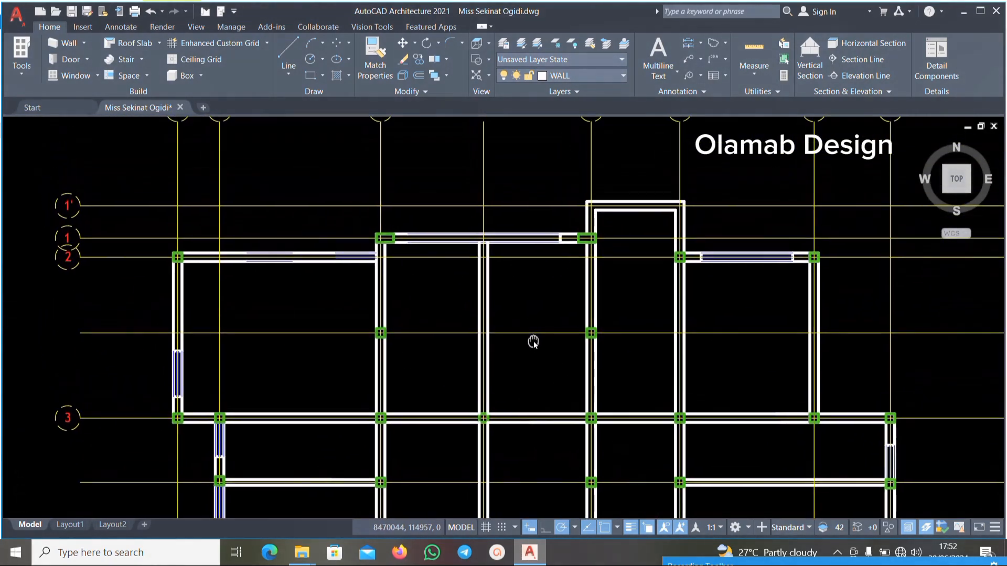
{"action": "mouse_move", "coordinate": [203, 325]}
{"action": "middle_mouse_down"}
{"action": "mouse_move", "coordinate": [218, 308]}
{"action": "mouse_move", "coordinate": [229, 252]}
{"action": "middle_mouse_up"}
{"action": "middle_click_drag", "start_coordinate": [293, 384], "coordinate": [275, 307]}
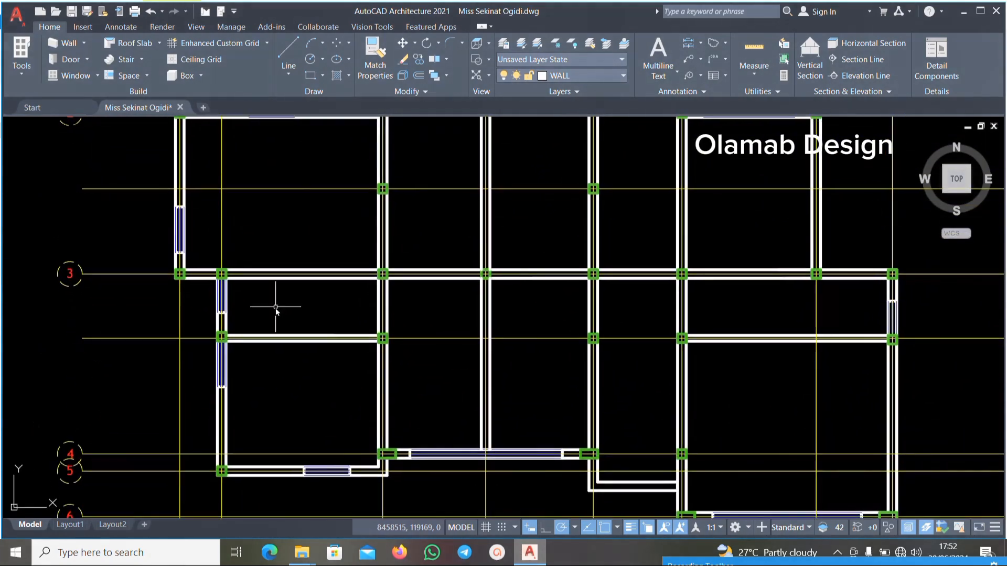
{"action": "scroll", "coordinate": [297, 390], "scroll_direction": "down", "scroll_amount": 2}
{"action": "middle_click_drag", "start_coordinate": [474, 405], "coordinate": [431, 337]}
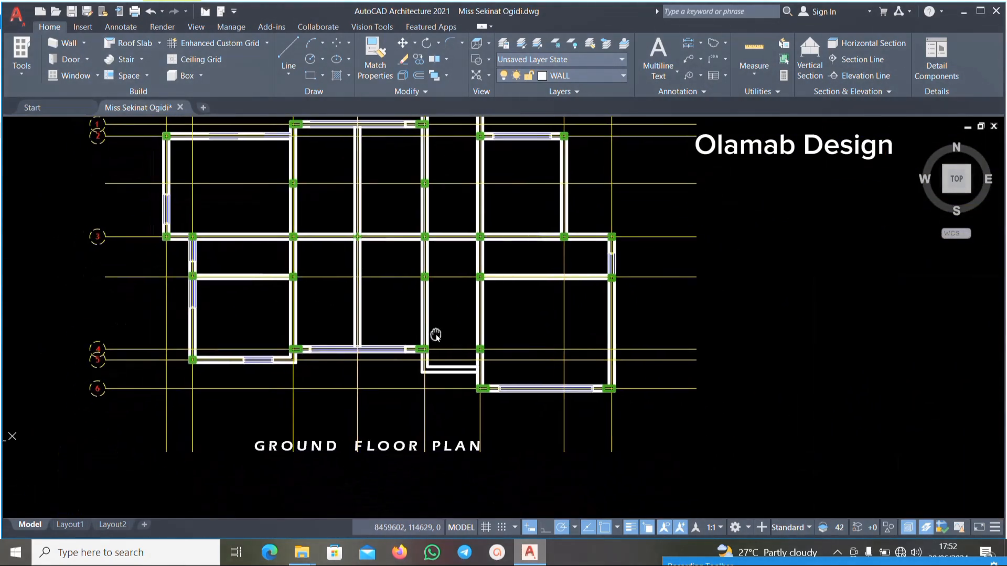
{"action": "scroll", "coordinate": [432, 293], "scroll_direction": "down", "scroll_amount": 2}
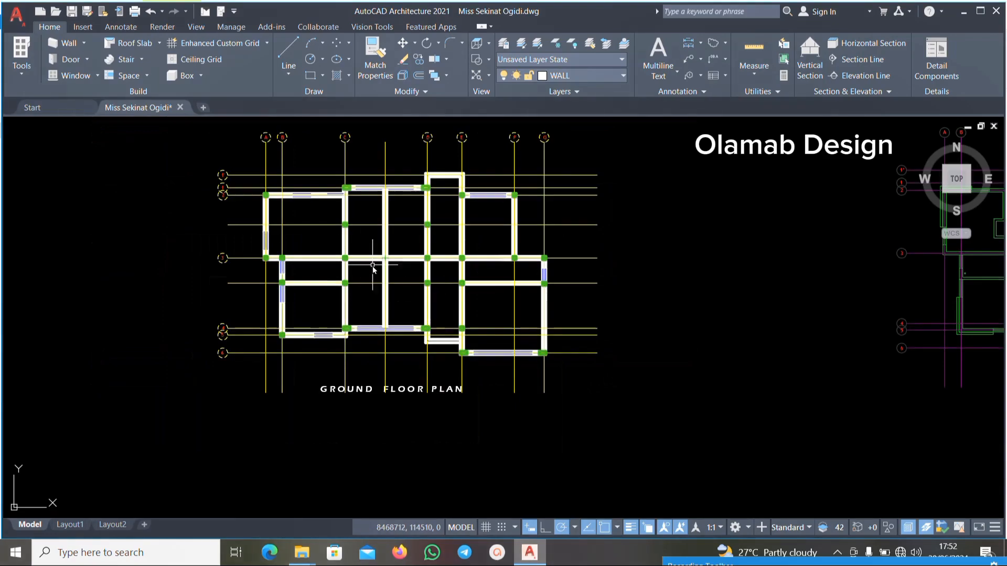
Save the drawing.
{"action": "middle_click_drag", "start_coordinate": [373, 266], "coordinate": [431, 350]}
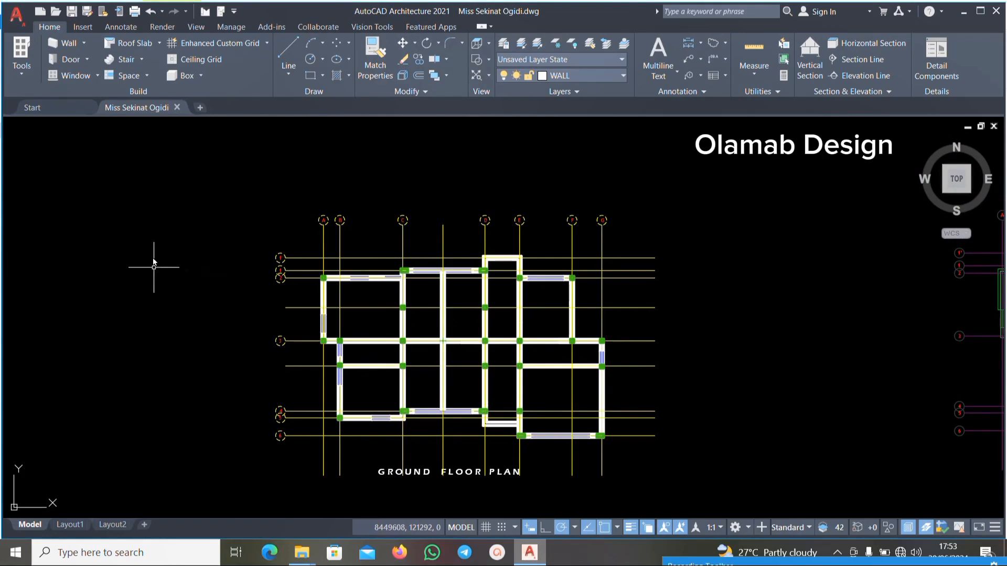
{"action": "left_click", "coordinate": [20, 20]}
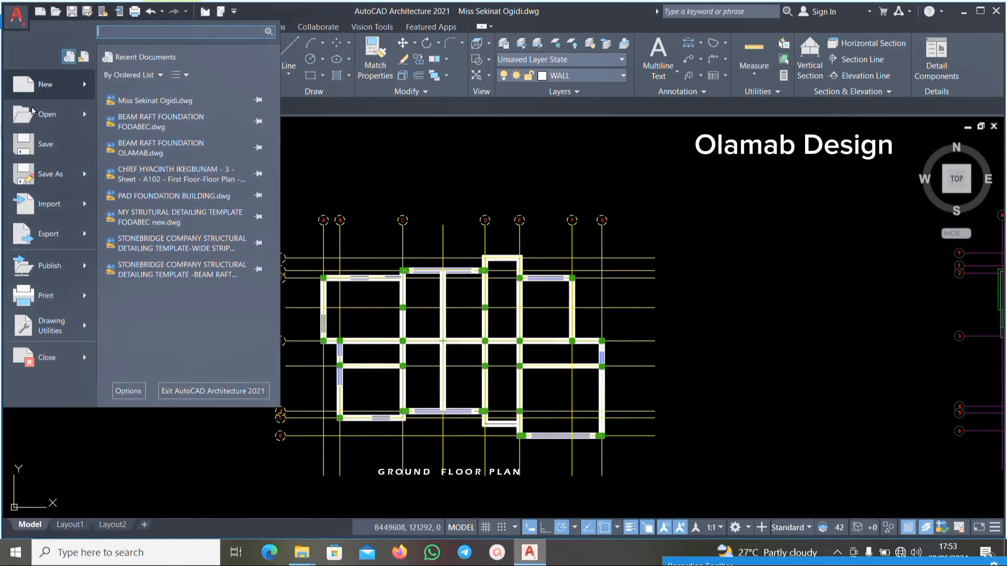
{"action": "left_click", "coordinate": [38, 152]}
{"action": "middle_click_drag", "start_coordinate": [466, 323], "coordinate": [511, 304]}
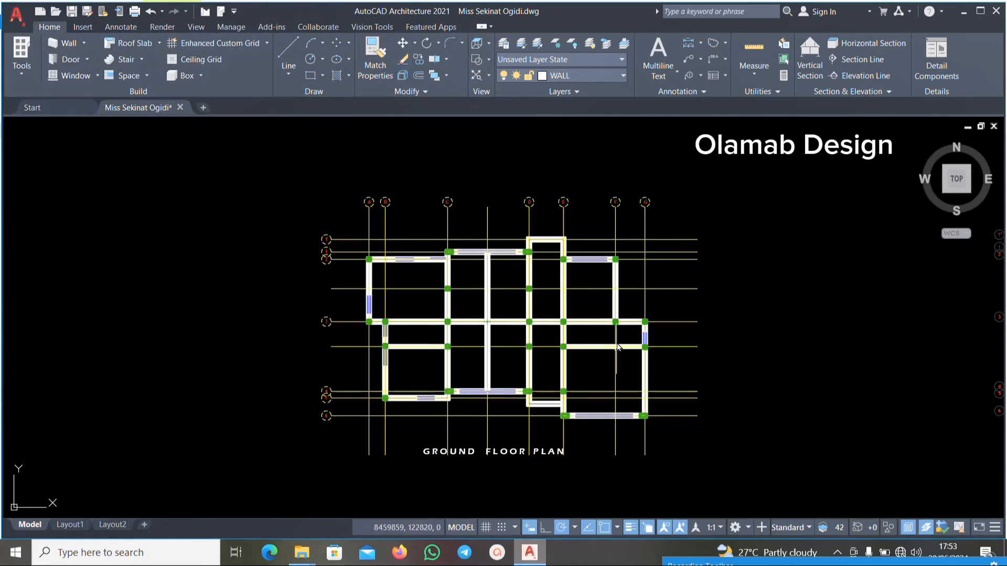
{"action": "scroll", "coordinate": [413, 246], "scroll_direction": "up", "scroll_amount": 2}
{"action": "scroll", "coordinate": [542, 211], "scroll_direction": "down", "scroll_amount": 2}
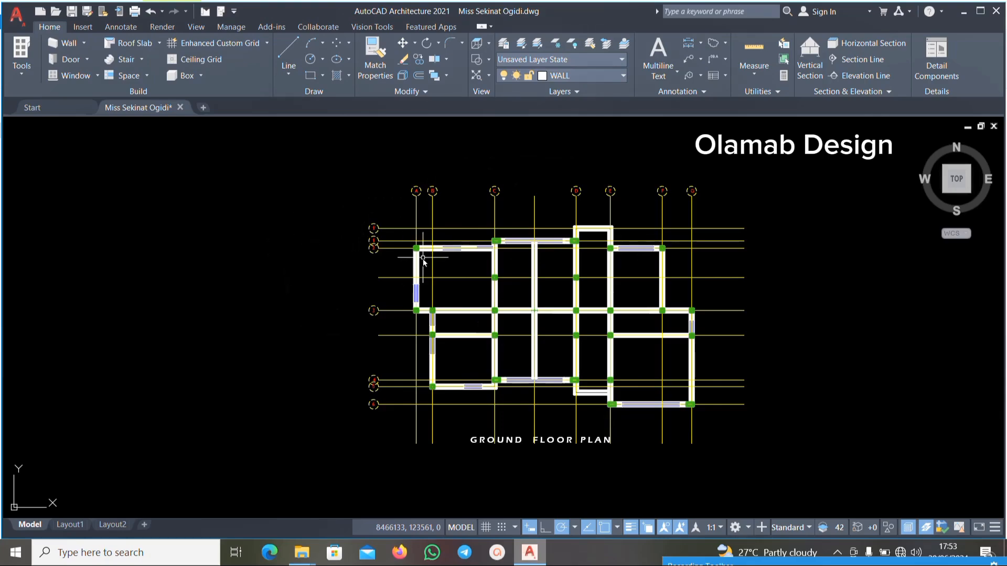
{"action": "scroll", "coordinate": [513, 231], "scroll_direction": "down", "scroll_amount": 3}
{"action": "scroll", "coordinate": [640, 236], "scroll_direction": "up", "scroll_amount": 4}
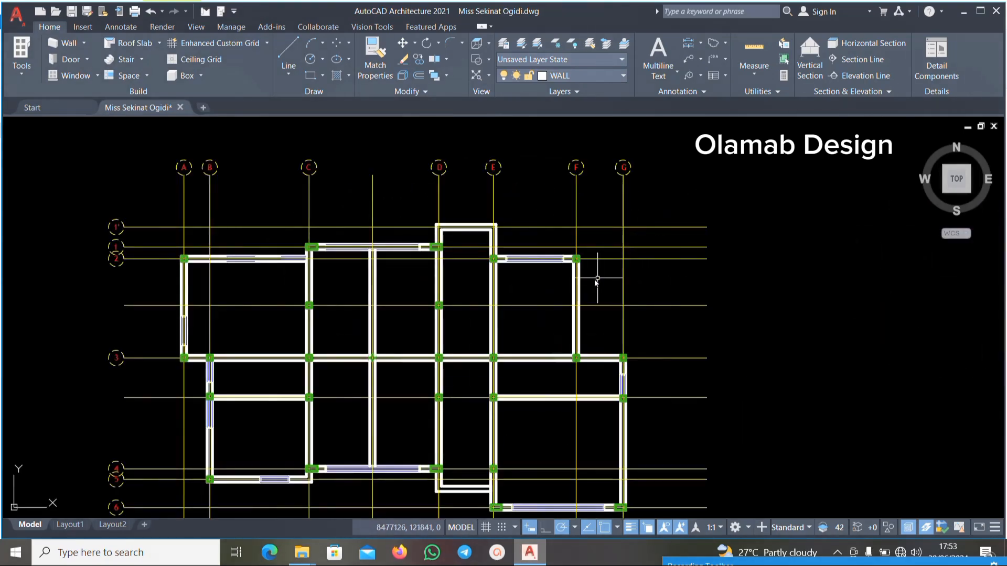
{"action": "scroll", "coordinate": [546, 276], "scroll_direction": "down", "scroll_amount": 2}
{"action": "scroll", "coordinate": [514, 278], "scroll_direction": "up", "scroll_amount": 2}
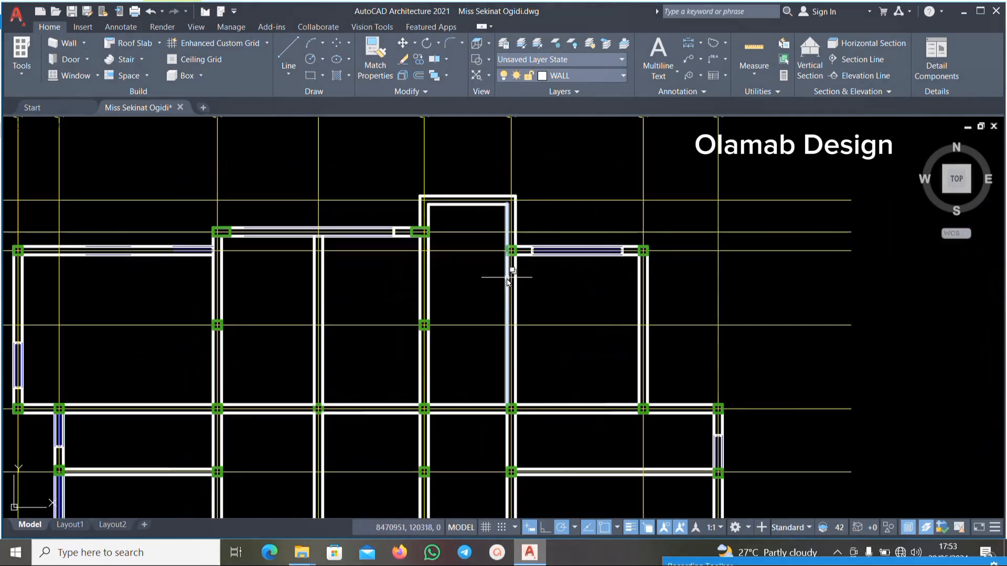
{"action": "middle_click_drag", "start_coordinate": [408, 288], "coordinate": [447, 280]}
{"action": "scroll", "coordinate": [402, 261], "scroll_direction": "down", "scroll_amount": 2}
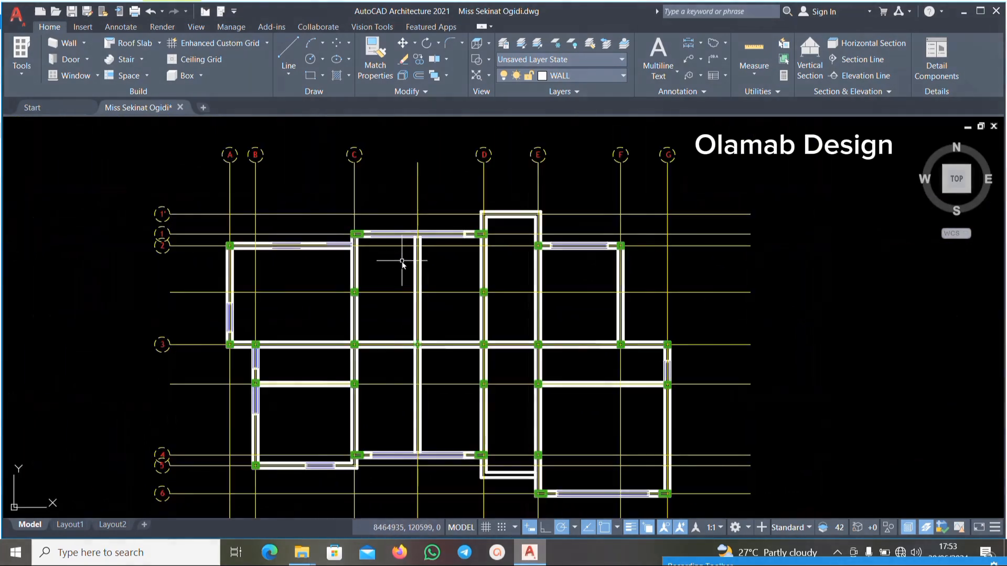